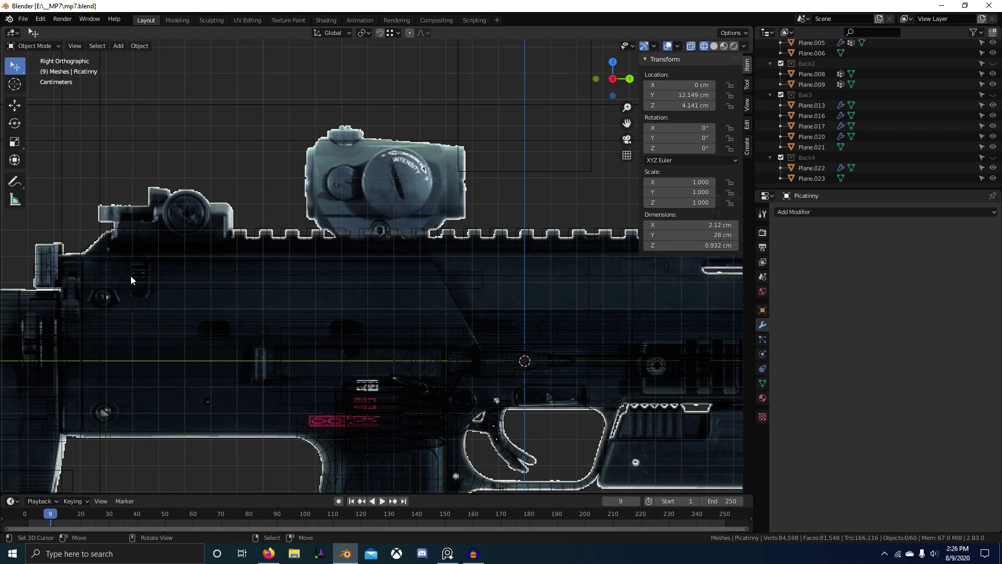
Step: Select the gun's receiver body and switch the viewport to solid shading
left_click(145, 280)
mouse_move(156, 287)
middle_mouse_down("shift")
mouse_move(226, 285)
mouse_move(341, 237)
mouse_move(292, 242)
middle_mouse_up("shift")
key("shift+z")
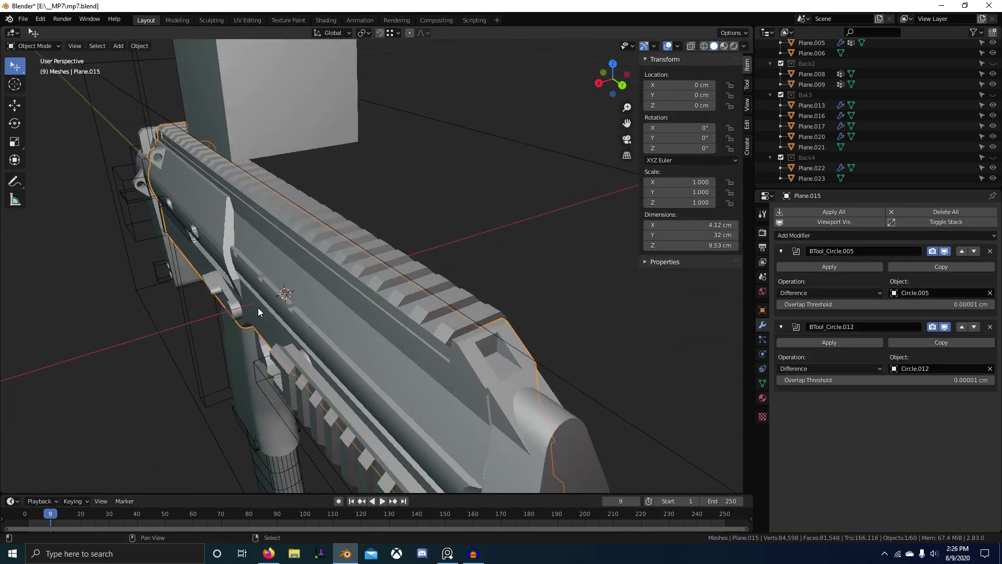
Step: Switch to the reference image board and shrink it to a small window beside the model
middle_click_drag(257, 312, 380, 299)
key("alt+Tab")
key("alt+Tab")
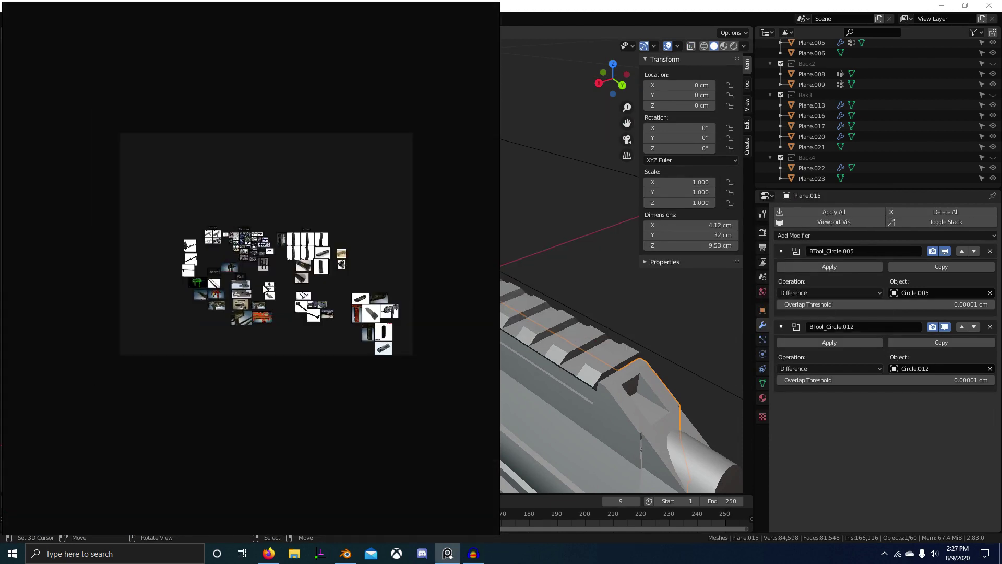
left_click_drag(450, 78, 960, 78)
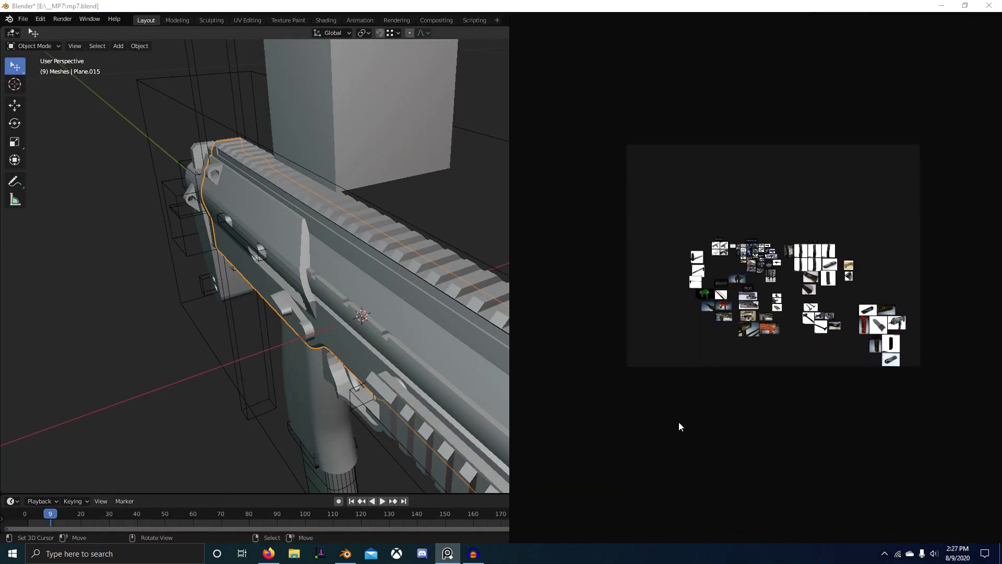
left_click_drag(509, 542, 636, 416)
right_click_drag(675, 436, 662, 342)
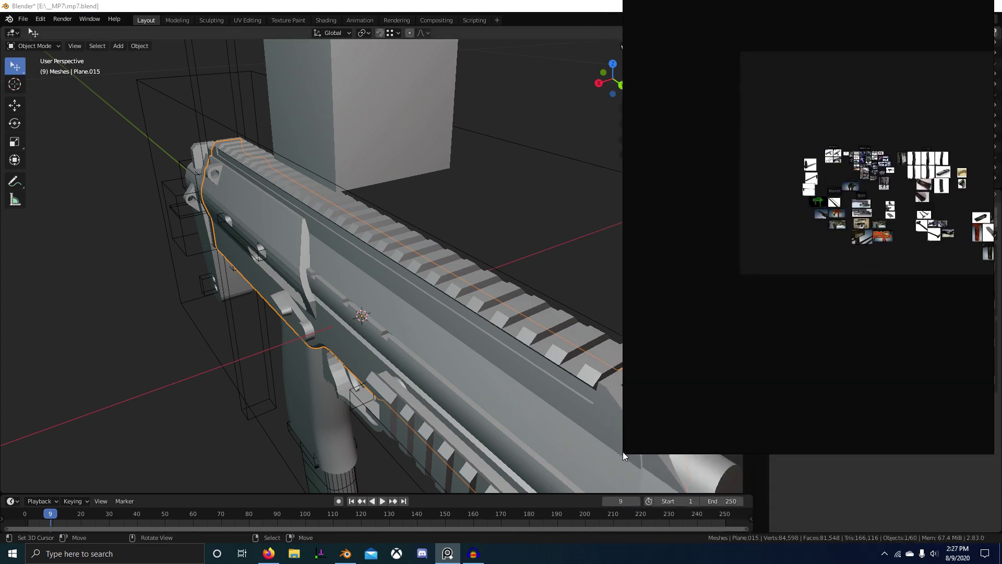
left_click_drag(624, 453, 750, 278)
right_click_drag(784, 203, 765, 241)
Step: Examine the reference photo showing the front sling loop above the side rail
scroll(877, 219, "up", 5)
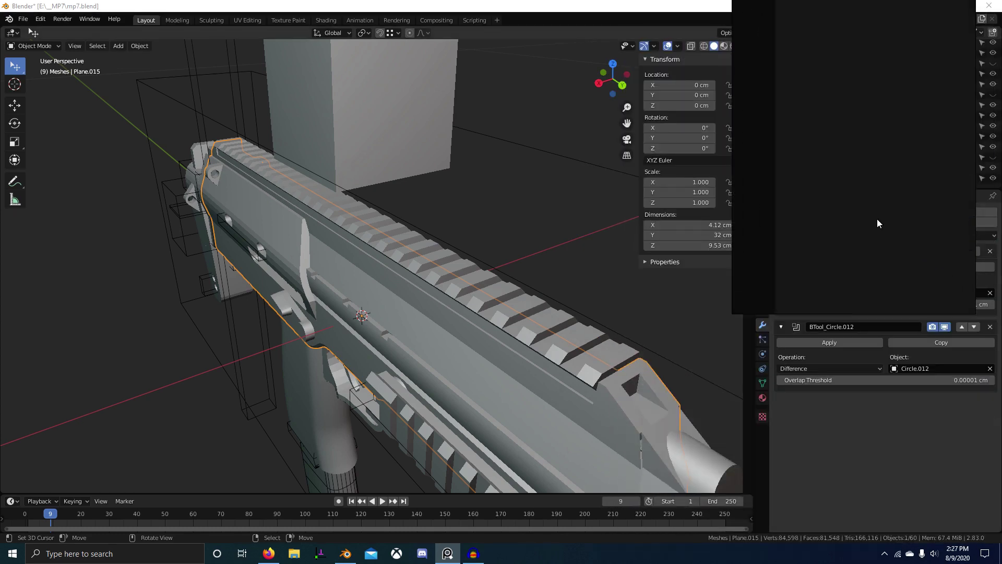
middle_click_drag(878, 220, 794, 192)
scroll(870, 202, "down", 5)
scroll(900, 172, "up", 3)
middle_click_drag(901, 173, 790, 202)
scroll(790, 202, "down", 4)
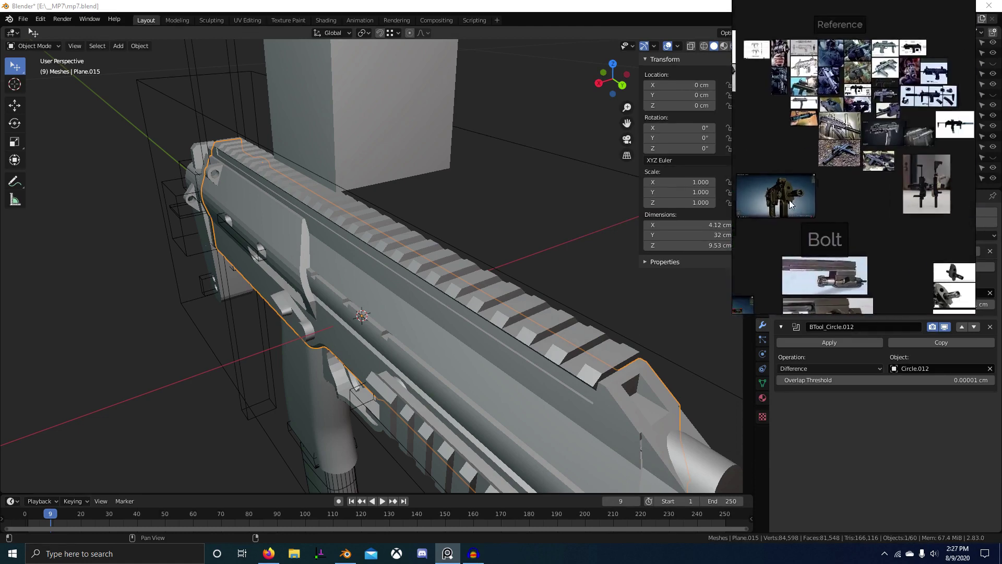
scroll(790, 203, "up", 3)
scroll(941, 201, "up", 5)
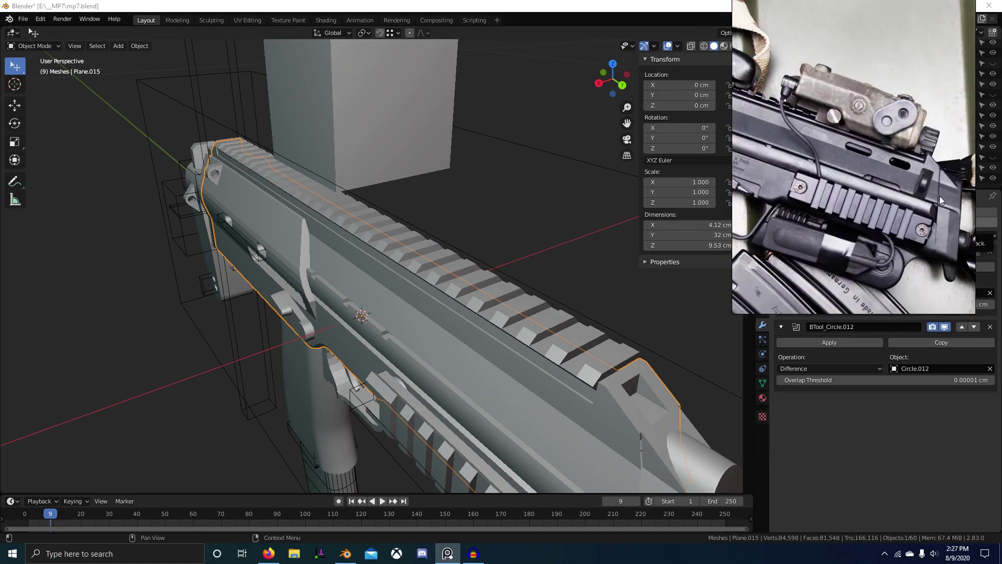
scroll(941, 201, "up", 3)
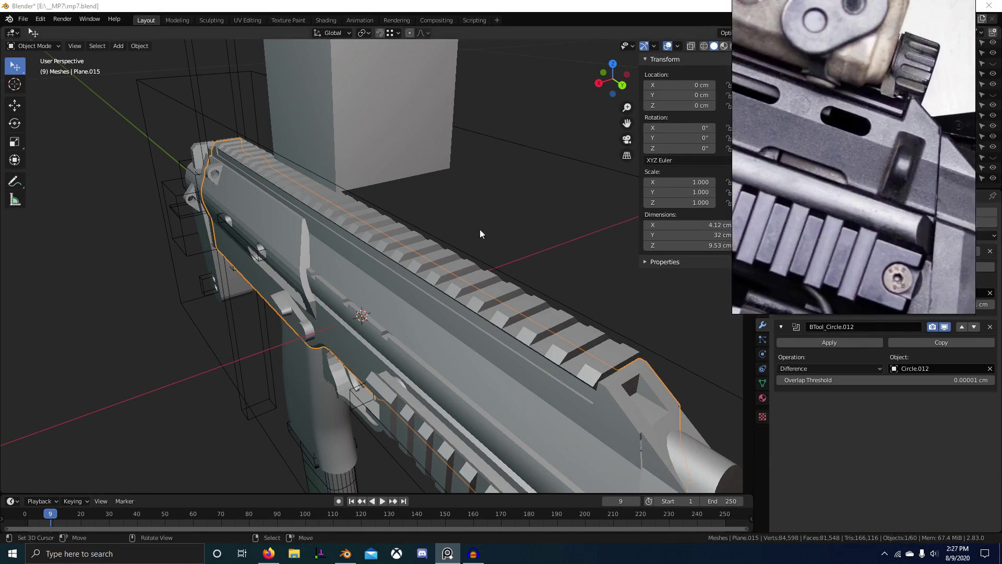
Step: Return to the model and open the receiver body's mesh for editing
middle_click_drag(403, 238, 494, 235)
scroll(402, 239, "down", 4)
right_click(214, 267)
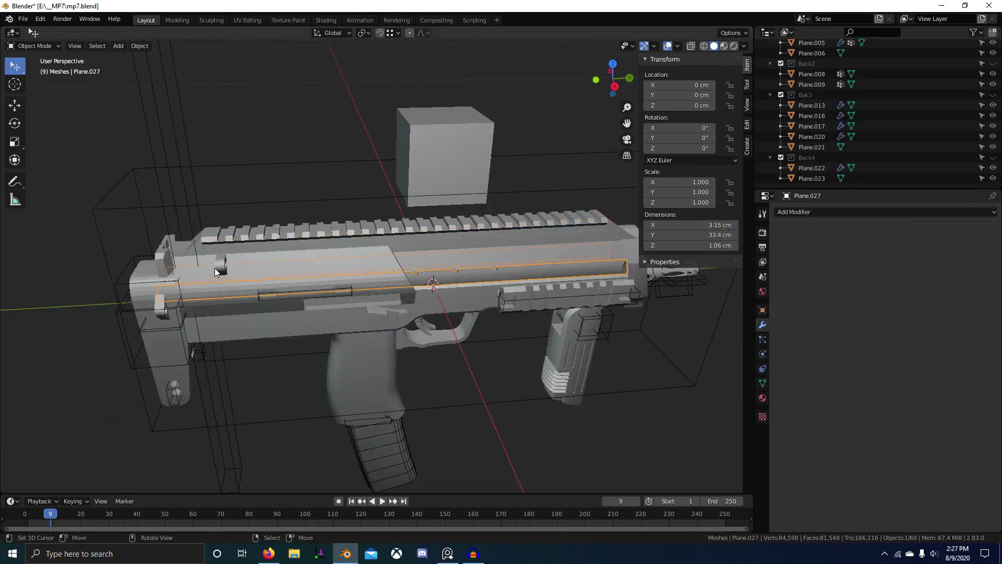
key("Tab")
key("Tab")
right_click(230, 253)
key("Tab")
Step: Select all faces of the rear sling loop, including its hole and rounded outer surface
middle_click_drag(263, 257, 368, 266)
scroll(417, 282, "up", 4)
middle_click_drag(511, 292, 465, 296)
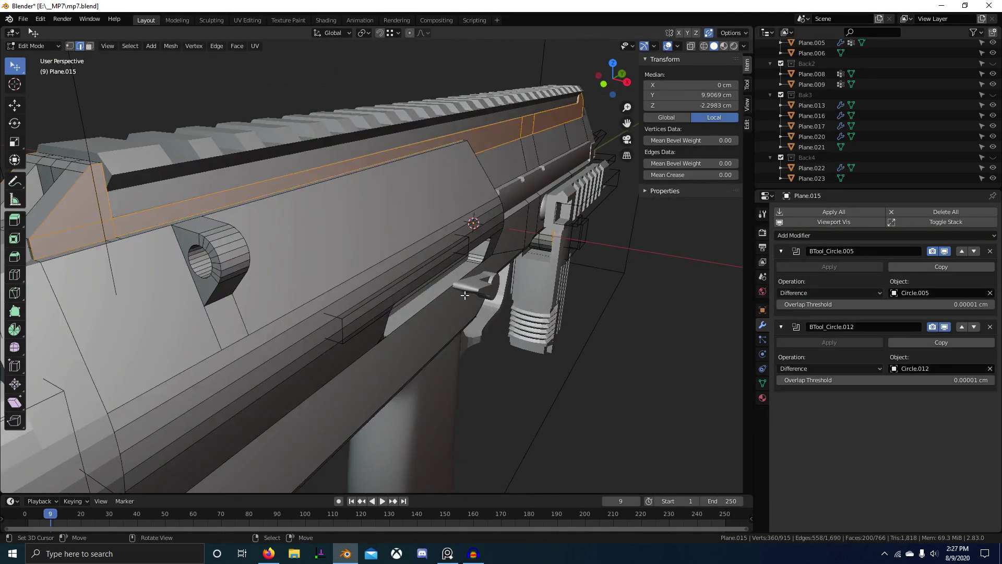
scroll(289, 288, "up", 2)
right_click(302, 316, "alt")
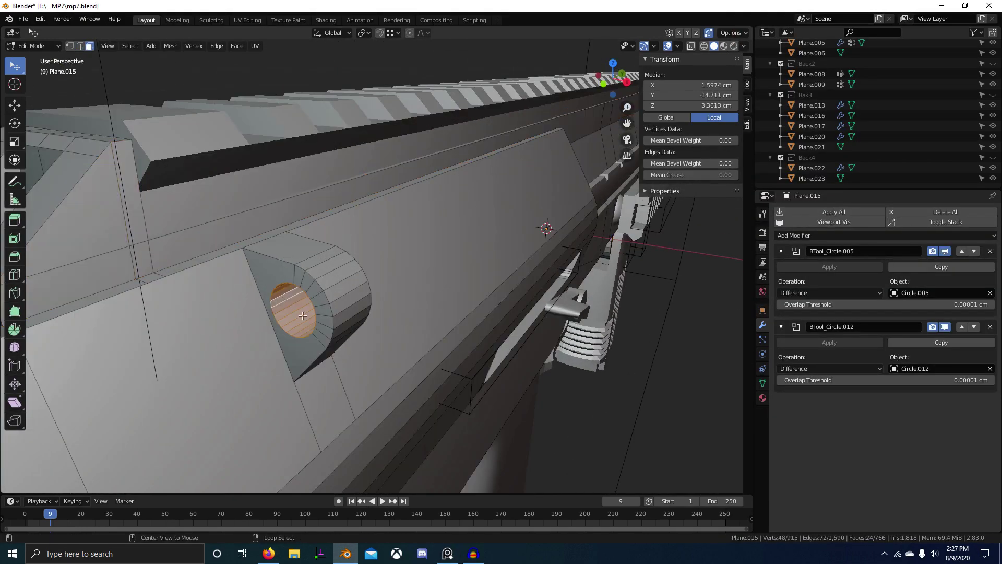
middle_click_drag(317, 278, 292, 248)
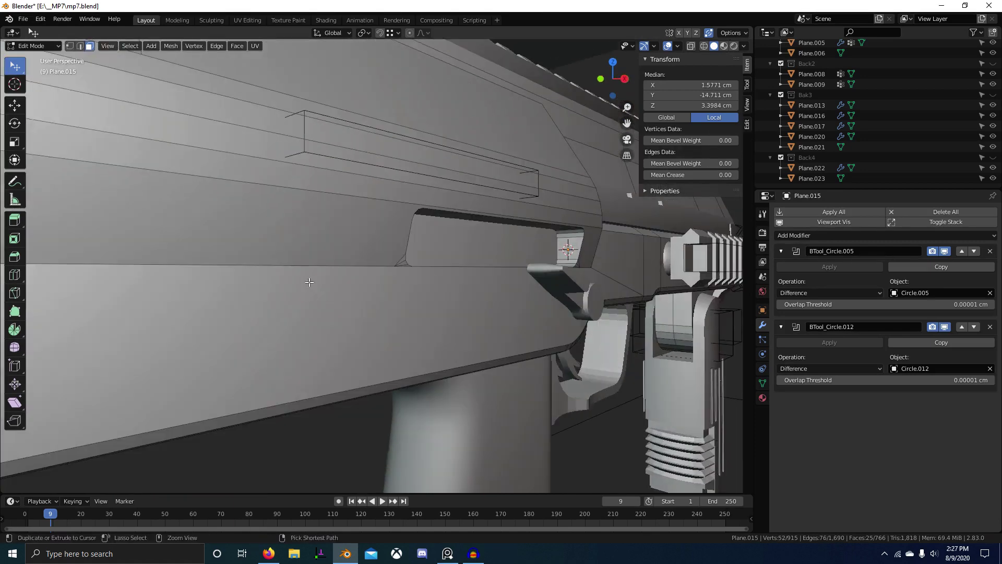
middle_click_drag(230, 224, 261, 281, "shift")
left_click(263, 180, "ctrl")
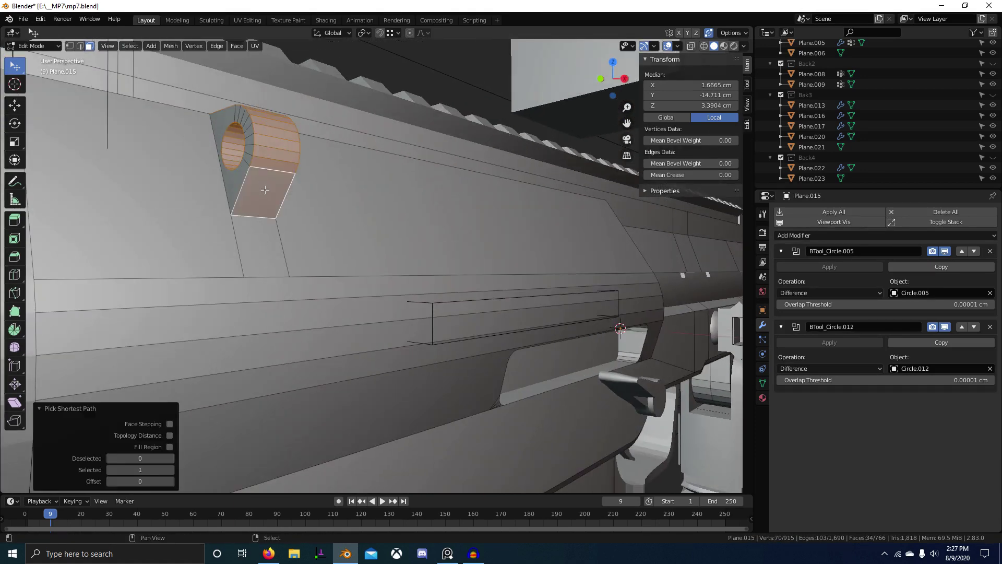
middle_click_drag(262, 180, 288, 435)
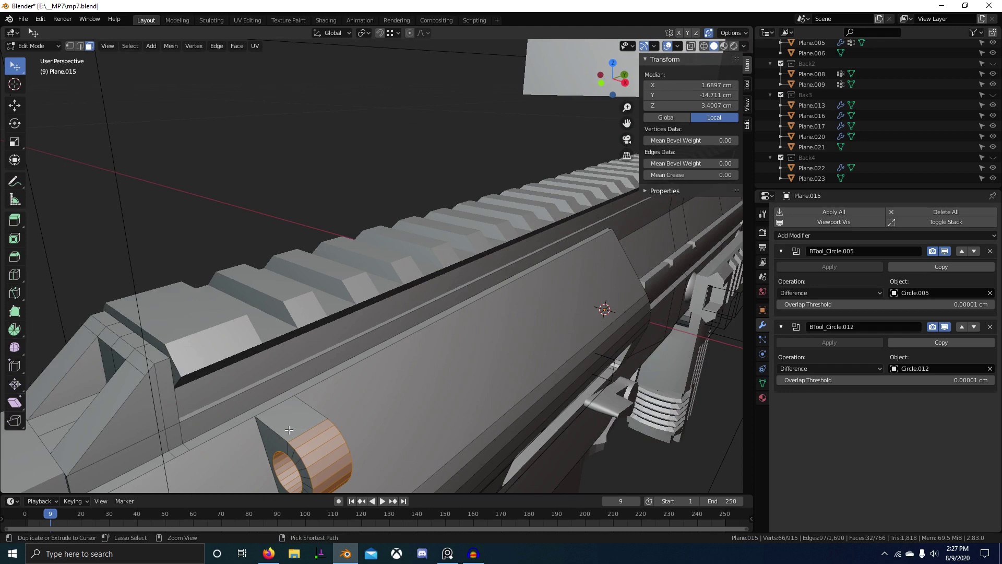
key("ctrl+KP_Add")
Step: Duplicate the rear sling loop and place the copy about 25.26 cm forward along Y
scroll(296, 434, "down", 6)
middle_click_drag(365, 426, 271, 413)
scroll(413, 376, "down", 4)
middle_click_drag(418, 374, 298, 374, "shift")
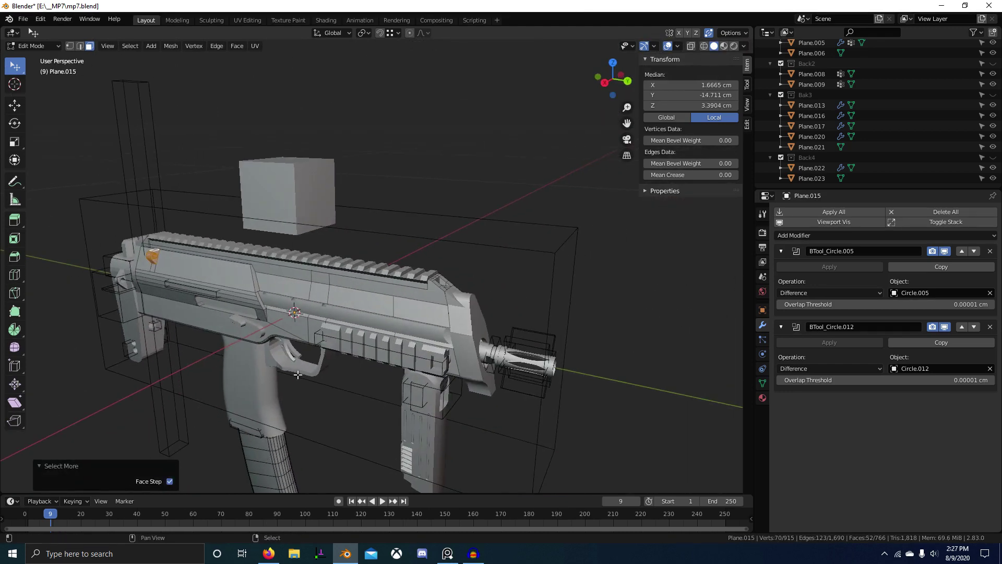
left_click(550, 401)
key("KP_3")
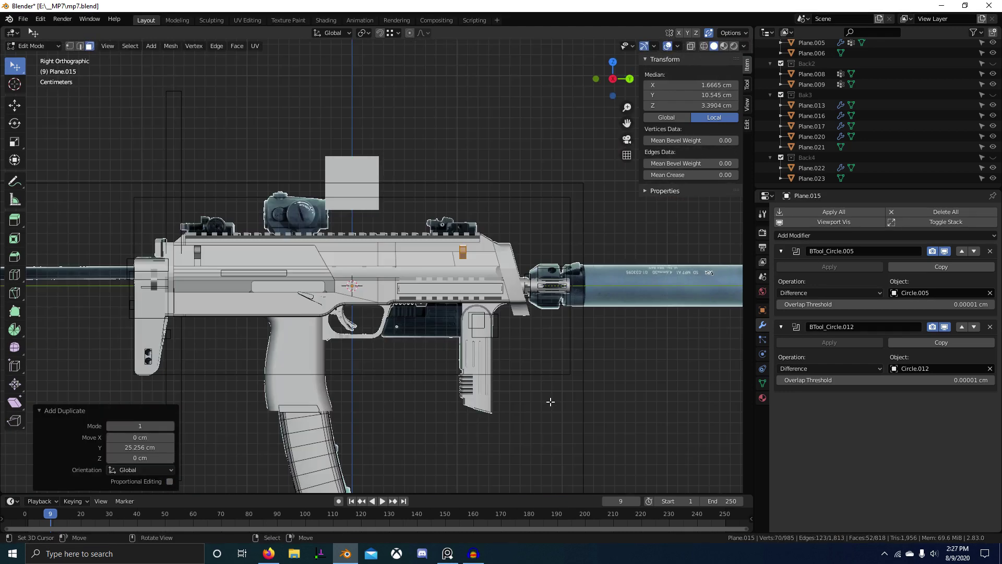
Step: Move the duplicated sling loop about 2.09 cm farther forward along Y, onto the front loop in the side reference
scroll(272, 348, "up", 5)
scroll(440, 320, "up", 3)
middle_click_drag(440, 319, 238, 324, "shift")
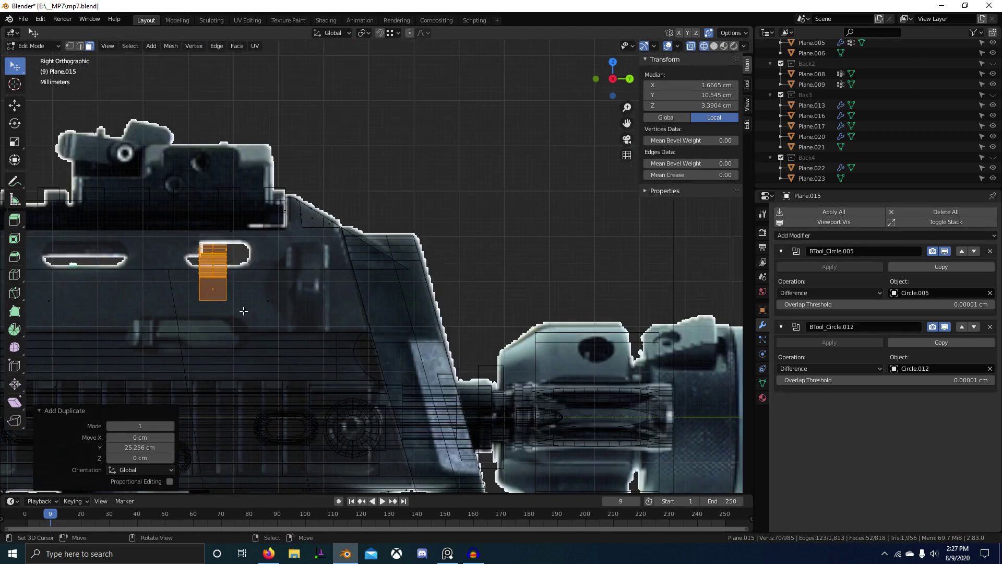
key("g")
key("y")
left_click(337, 332)
Step: Nudge the front sling loop about 0.02 cm farther along Y to center it on the reference
scroll(328, 336, "down", 2)
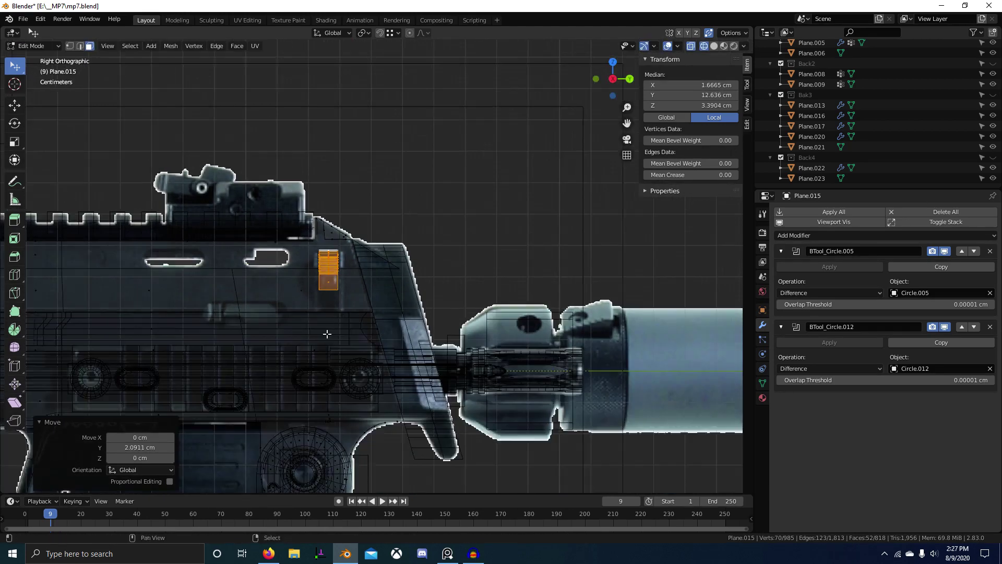
middle_click_drag(327, 336, 394, 327, "shift")
scroll(417, 320, "up", 4)
middle_click(421, 318)
key("KP_3")
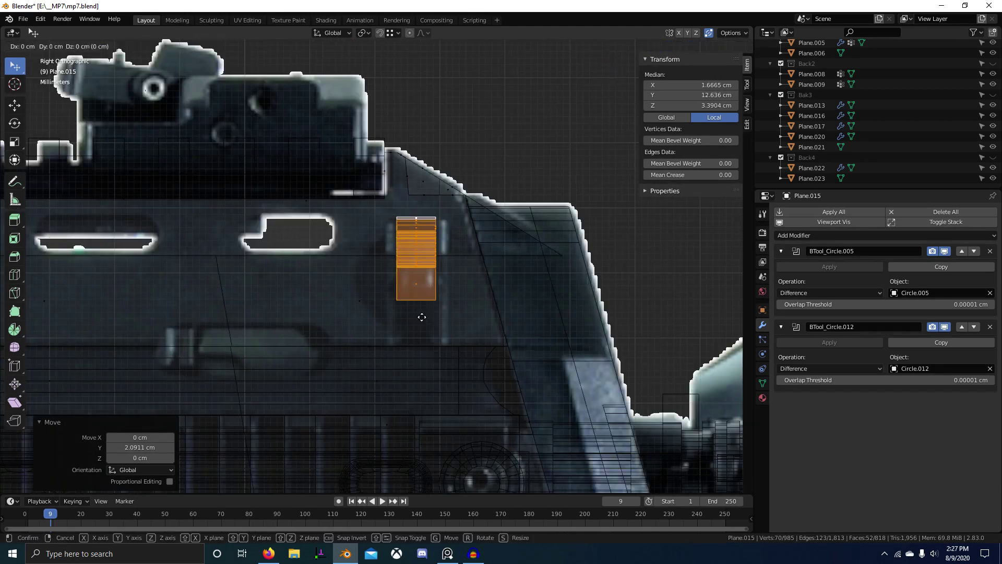
left_click(445, 316)
Step: Extend the front loop's lowest edge downward using Edge Slide with a factor of about -1.045 and clamping on
scroll(447, 334, "down", 3)
middle_click_drag(450, 338, 508, 349)
key("KP_Decimal")
scroll(458, 364, "down", 6)
mouse_move(454, 366)
middle_mouse_down()
mouse_move(433, 367)
mouse_move(421, 335)
mouse_move(430, 329)
middle_mouse_up()
key("KP_3")
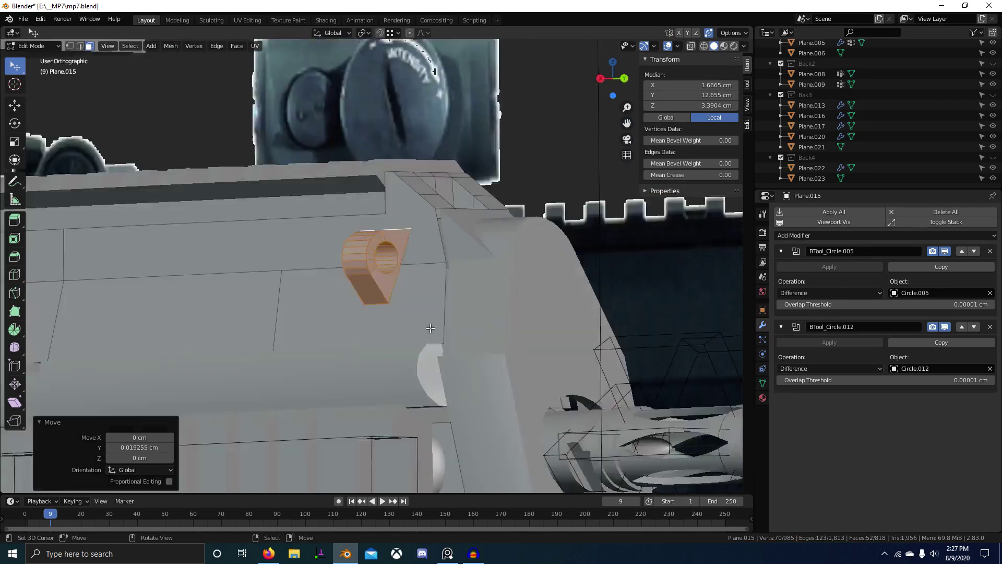
key("z")
scroll(356, 242, "up", 4)
key("z")
mouse_move(423, 243)
middle_mouse_down()
mouse_move(392, 261)
mouse_move(311, 266)
middle_mouse_up()
right_click(412, 224)
middle_click_drag(411, 224, 454, 367)
scroll(380, 307, "up", 1)
right_click(377, 304)
scroll(378, 305, "up", 2)
key("2")
right_click(384, 318)
left_click(422, 320)
left_click(408, 367)
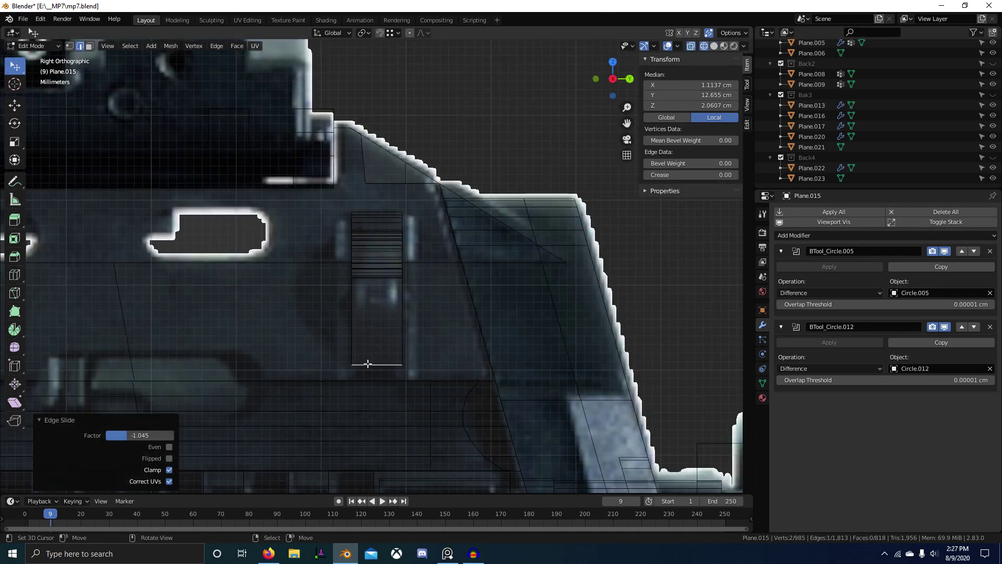
Step: Examine the front sling loop's shape in the other reference photos and compare it with the model
key("shift+z")
scroll(368, 364, "down", 6)
middle_click_drag(368, 364, 387, 267)
key("alt+Tab")
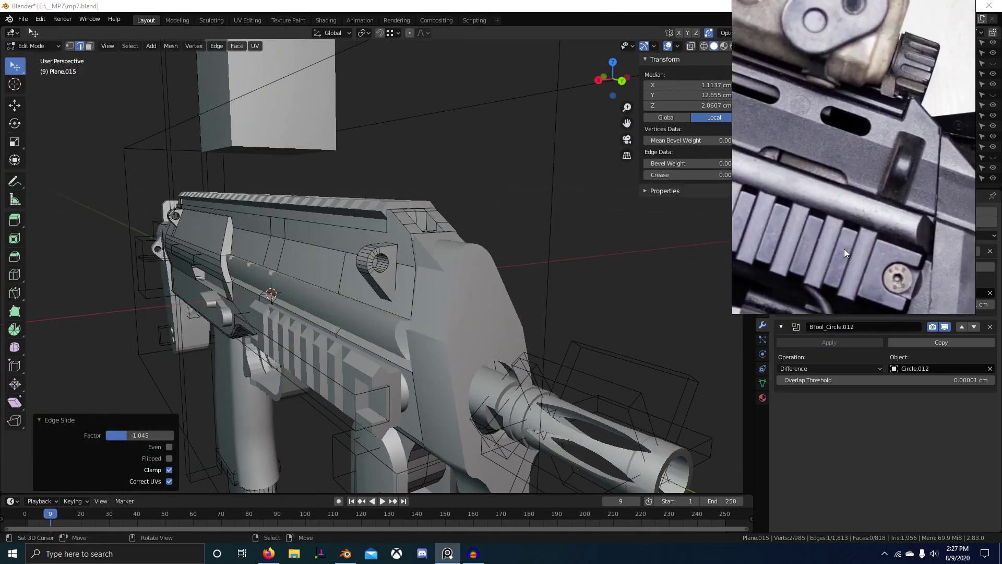
scroll(844, 249, "down", 5)
scroll(928, 206, "down", 3)
middle_click_drag(937, 277, 929, 221)
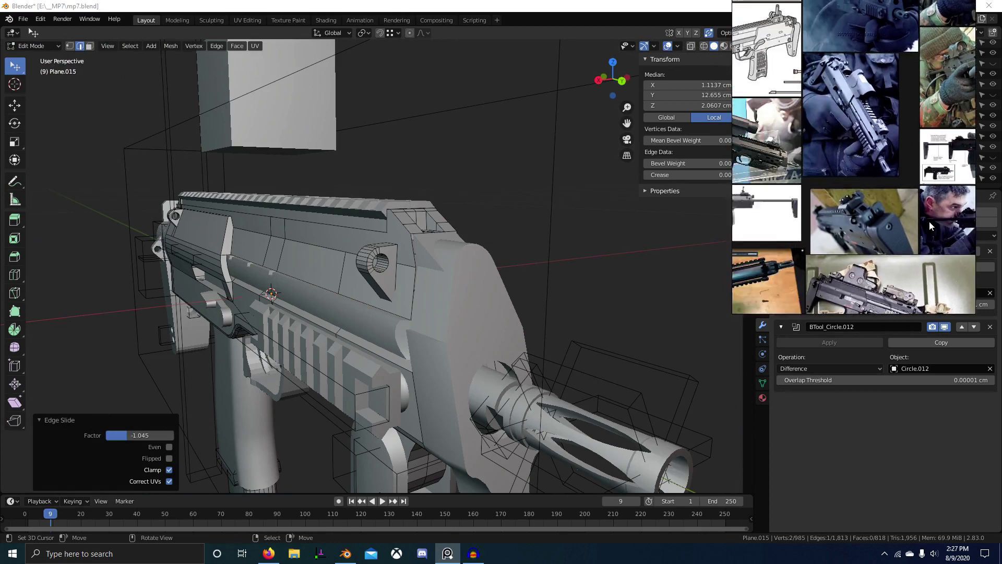
scroll(809, 228, "up", 6)
scroll(832, 210, "down", 6)
middle_click_drag(892, 105, 885, 156)
scroll(869, 193, "up", 5)
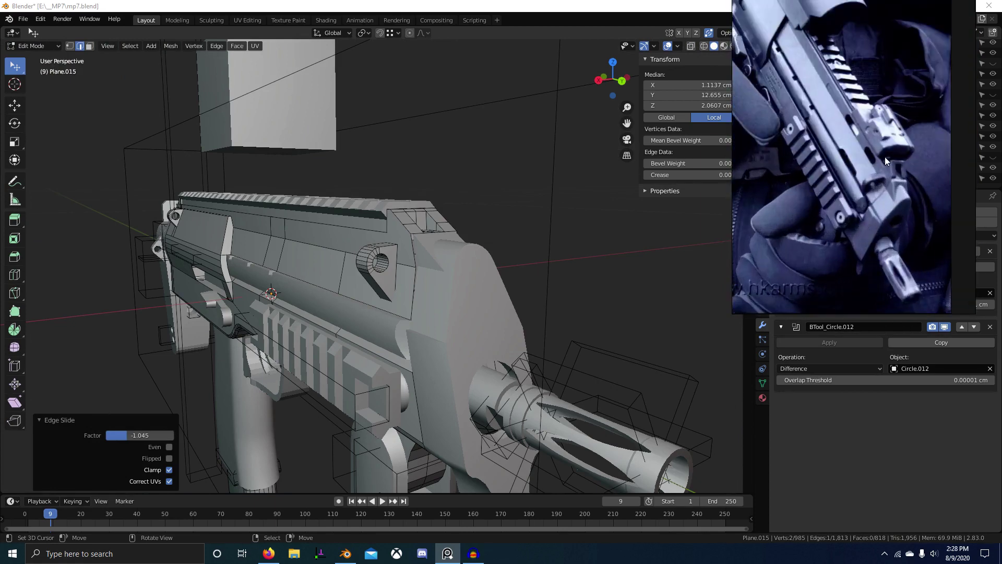
scroll(884, 217, "up", 3)
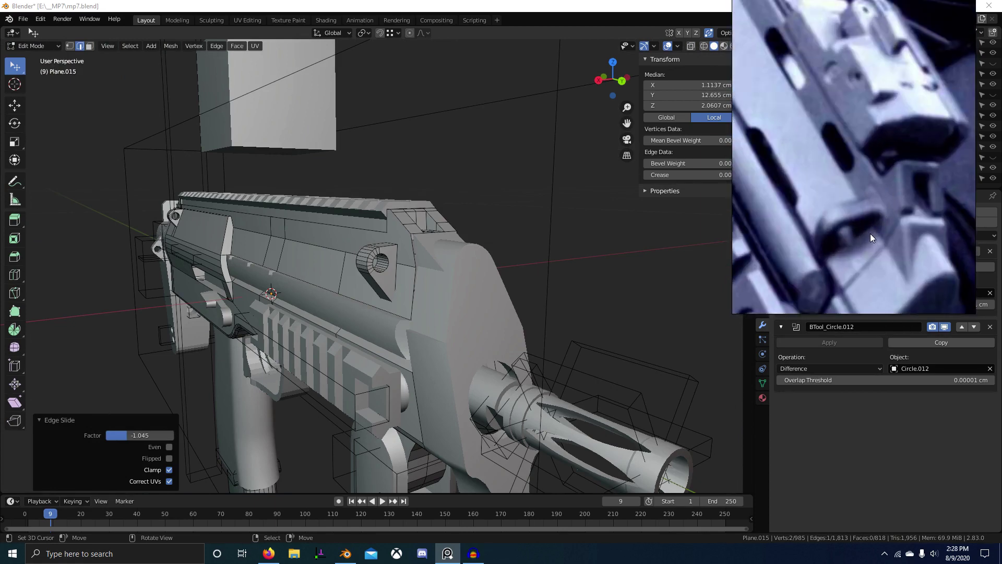
scroll(469, 312, "up", 2)
Step: Extend the front loop's upper inner edge toward the receiver with an edge slide and a move of about -0.24 cm along X
middle_click_drag(468, 311, 443, 332)
scroll(408, 219, "up", 3)
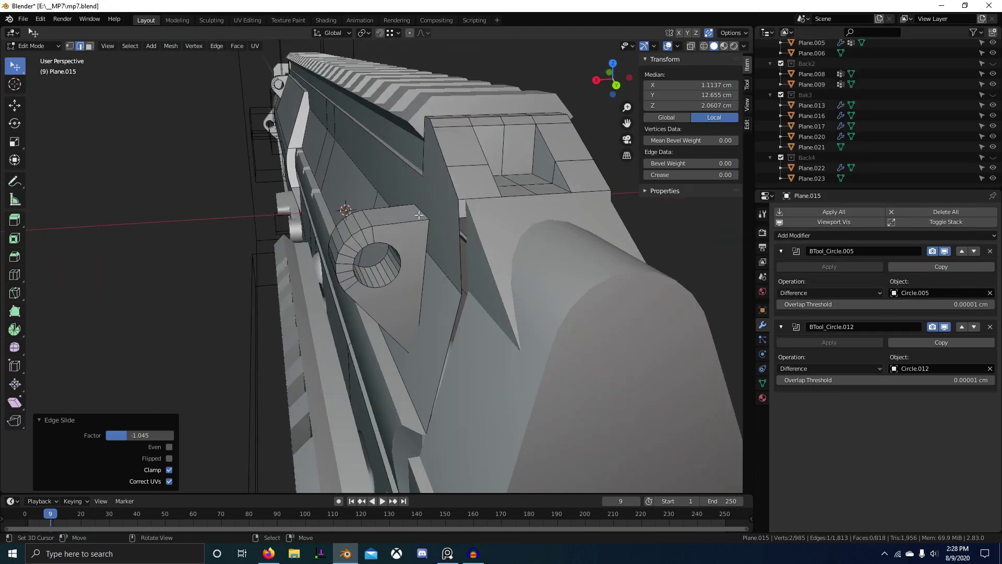
middle_click_drag(419, 214, 425, 235)
key("g")
key("g")
left_click(445, 266)
key("g")
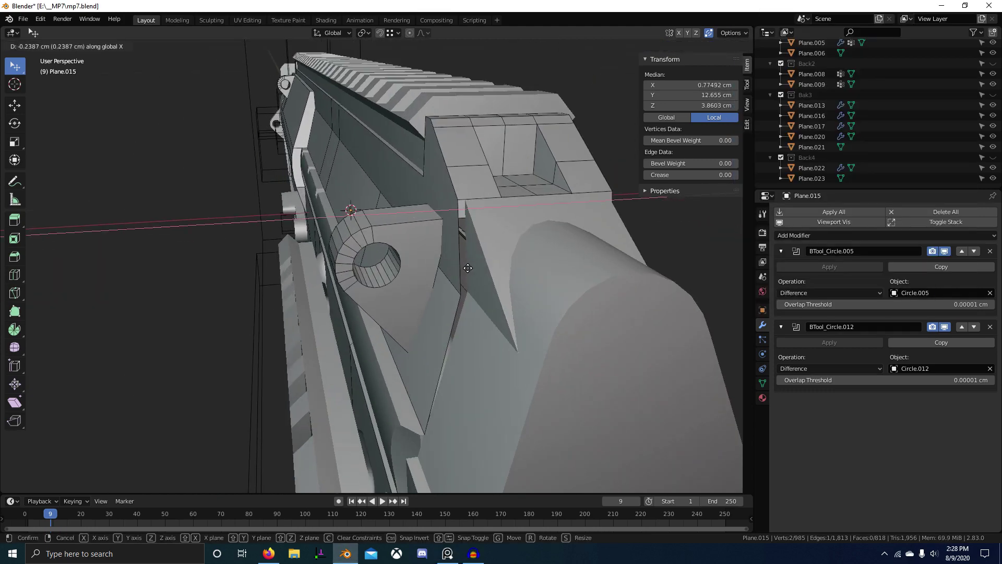
left_click(467, 273)
middle_click_drag(468, 273, 371, 249)
key("Tab")
key("alt+a")
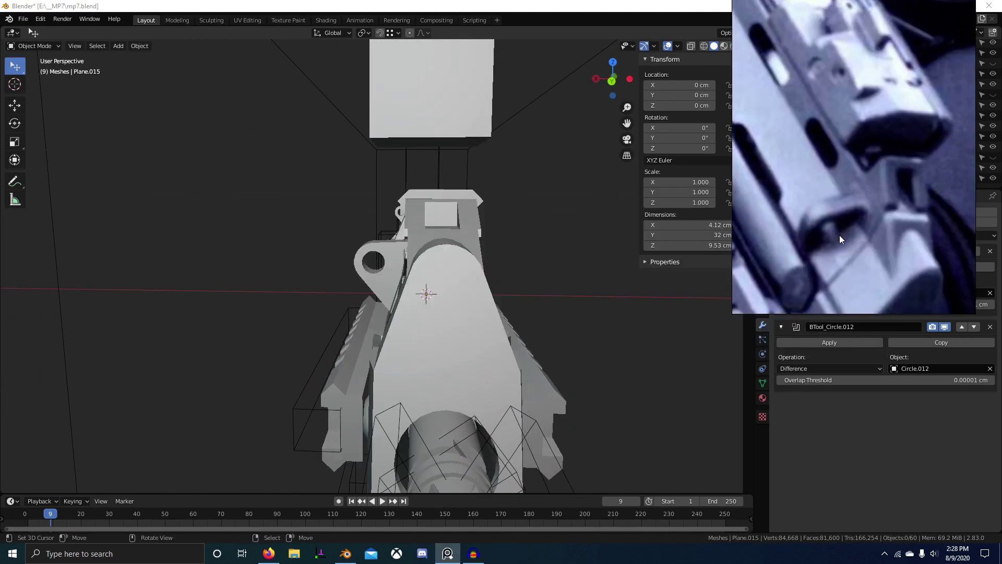
Step: Compare the front sling loop's profile with the close-up reference photo
scroll(427, 339, "up", 2)
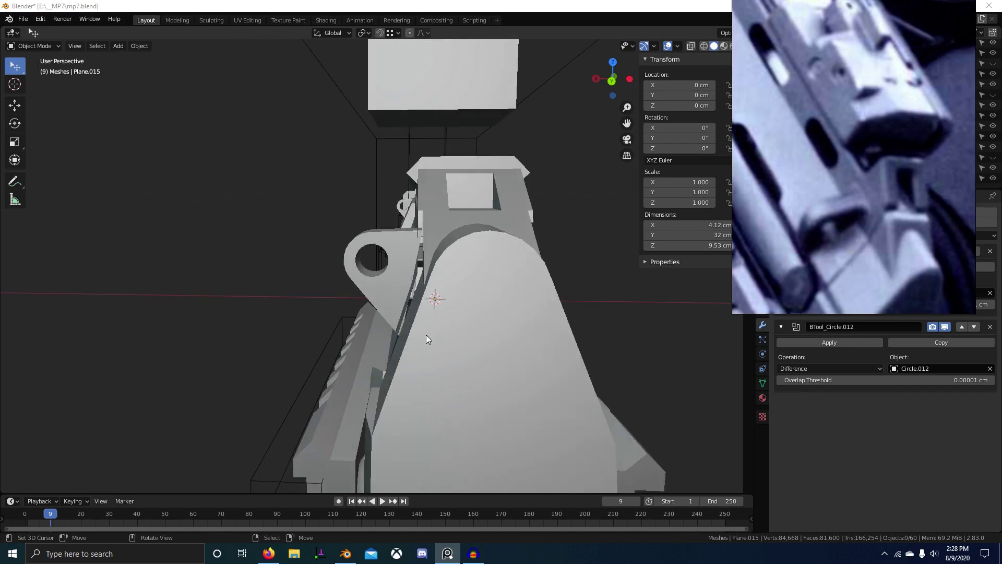
scroll(409, 304, "up", 5)
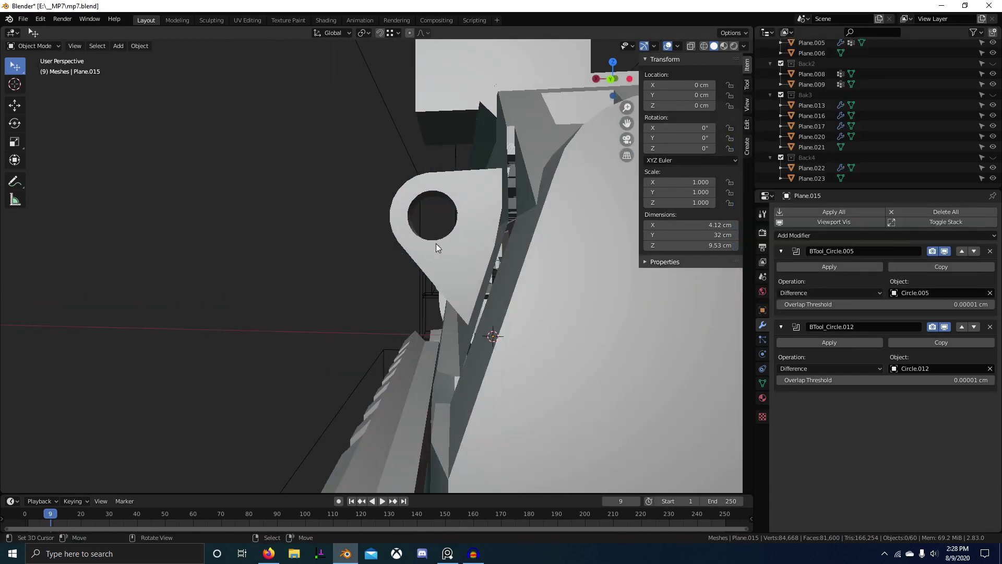
left_click_drag(449, 236, 494, 246, "alt")
scroll(494, 245, "up", 5)
key("z")
scroll(532, 246, "down", 2)
Step: Reopen the receiver body's mesh for editing in face selection mode
right_click(388, 208)
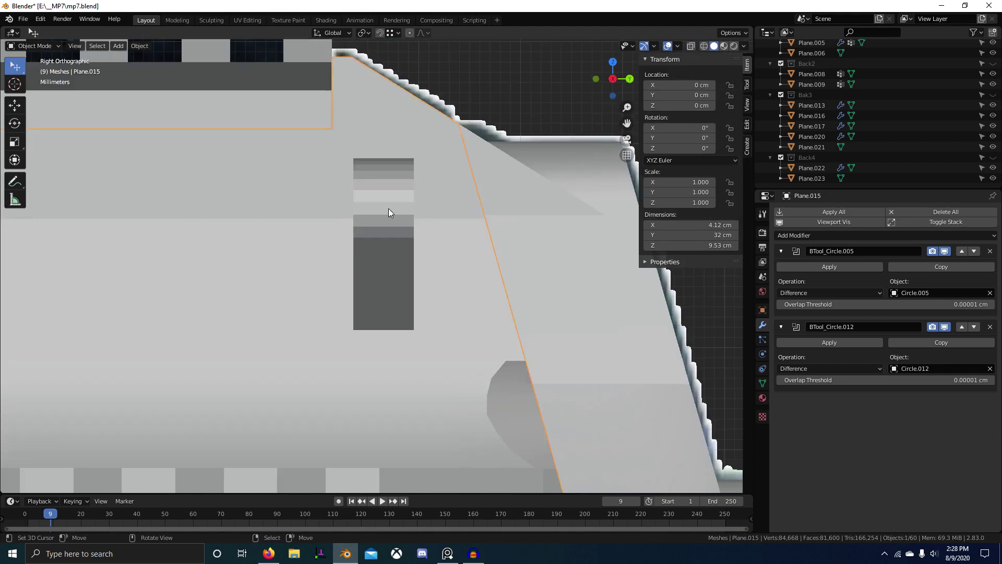
right_click(399, 219)
mouse_move(400, 219)
left_mouse_down("alt")
mouse_move(346, 252)
mouse_move(397, 202)
left_mouse_up("alt")
right_click(396, 202)
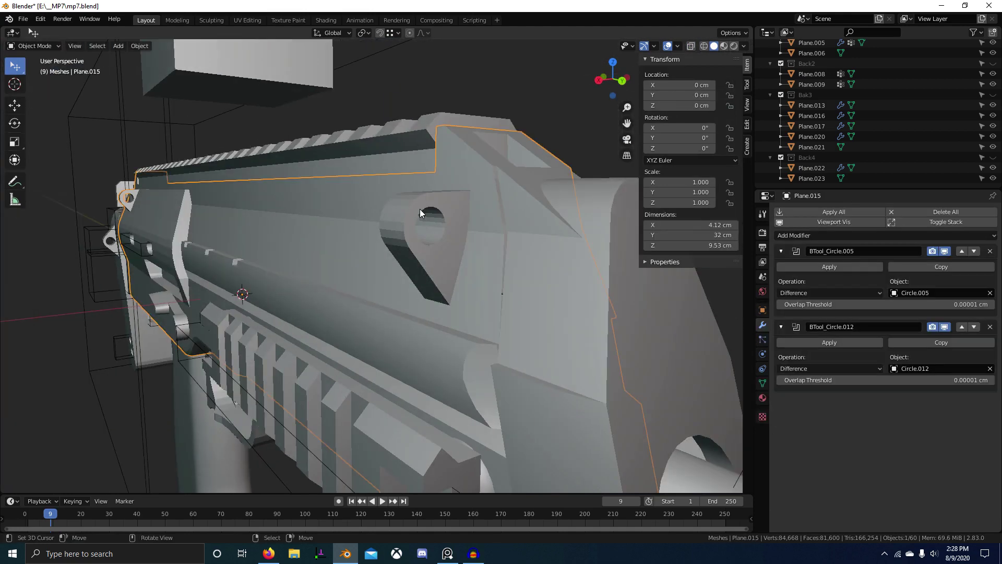
key("Tab")
middle_click_drag(412, 217, 444, 273)
scroll(444, 273, "up", 3)
key("3")
Step: Select the front loop's rounded outer faces together with the inner faces of its hole
right_click(420, 228)
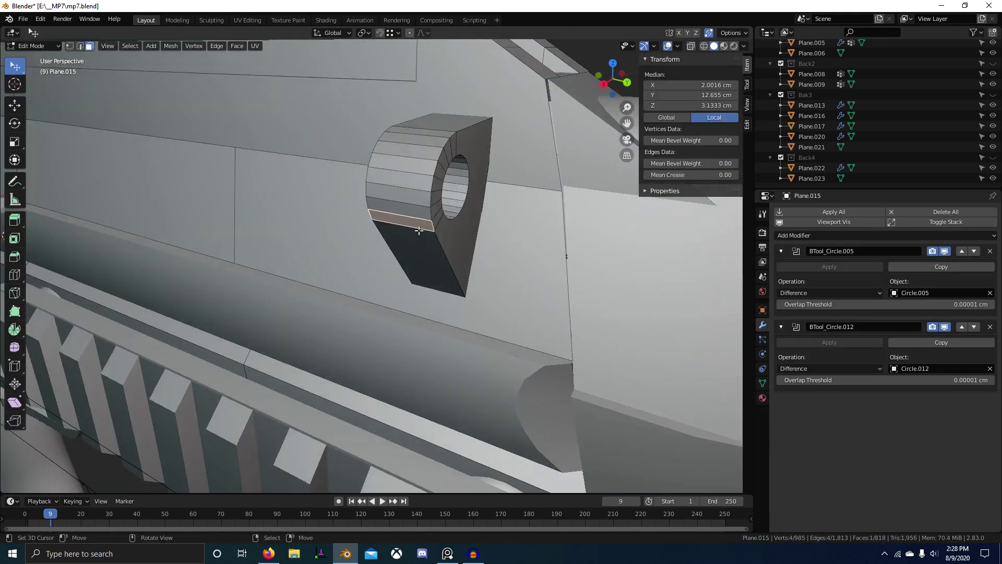
middle_click_drag(420, 228, 393, 194)
scroll(393, 194, "up", 3)
right_click(493, 80, "ctrl")
middle_click_drag(567, 222, 533, 222)
right_click(553, 212, "alt+shift")
scroll(553, 211, "down", 4)
key("g")
key("z")
right_click(566, 349)
Step: Move the front loop's selected rounded faces and hole about -0.22 cm along Z and inward along X toward the receiver
key("alt+Tab")
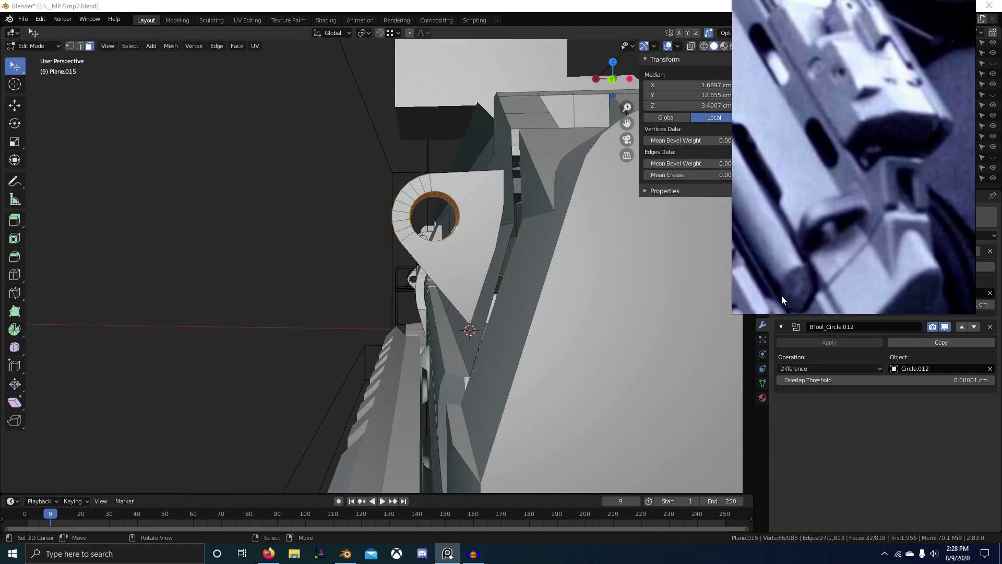
key("alt+Tab")
middle_click_drag(454, 248, 420, 251)
key("g")
key("z")
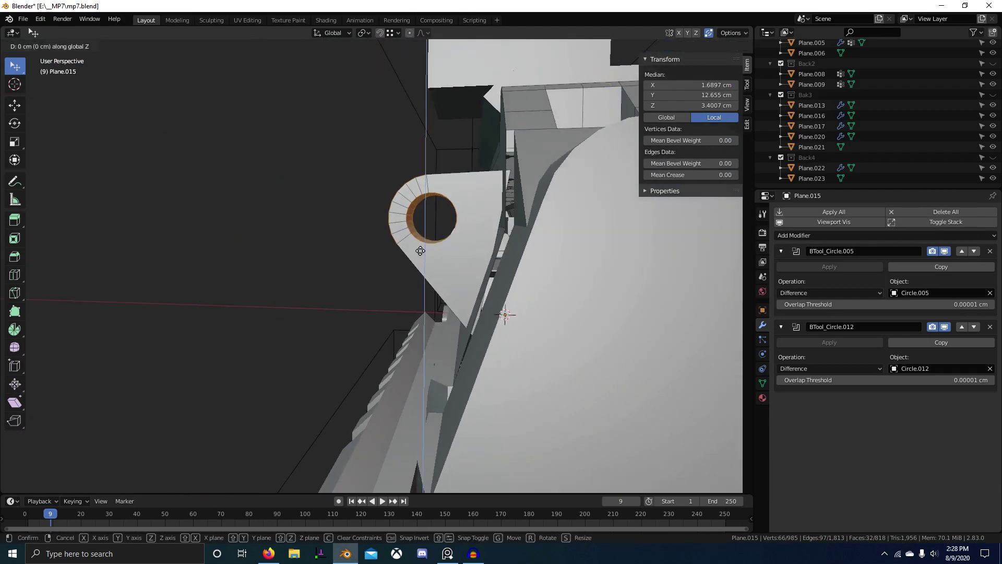
left_click(476, 352)
key("g")
key("x")
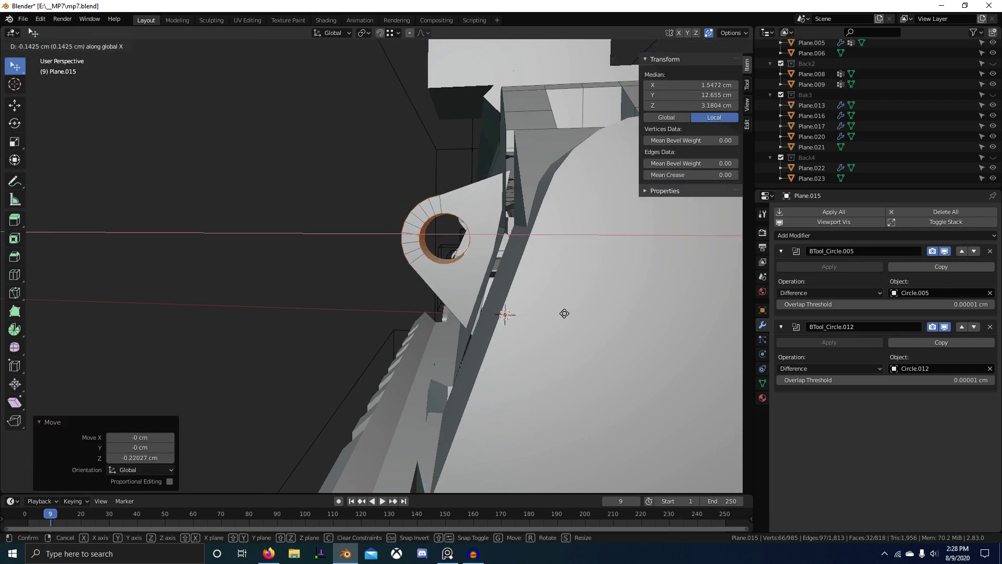
left_click(631, 303)
middle_click_drag(629, 302, 365, 180)
key("g")
key("x")
left_click(495, 261)
Step: Select the surplus edges on the front sling loop and dissolve them
left_click(470, 253)
left_click(481, 188)
left_click(278, 201, "shift")
middle_click_drag(278, 201, 180, 253)
key("ctrl+x")
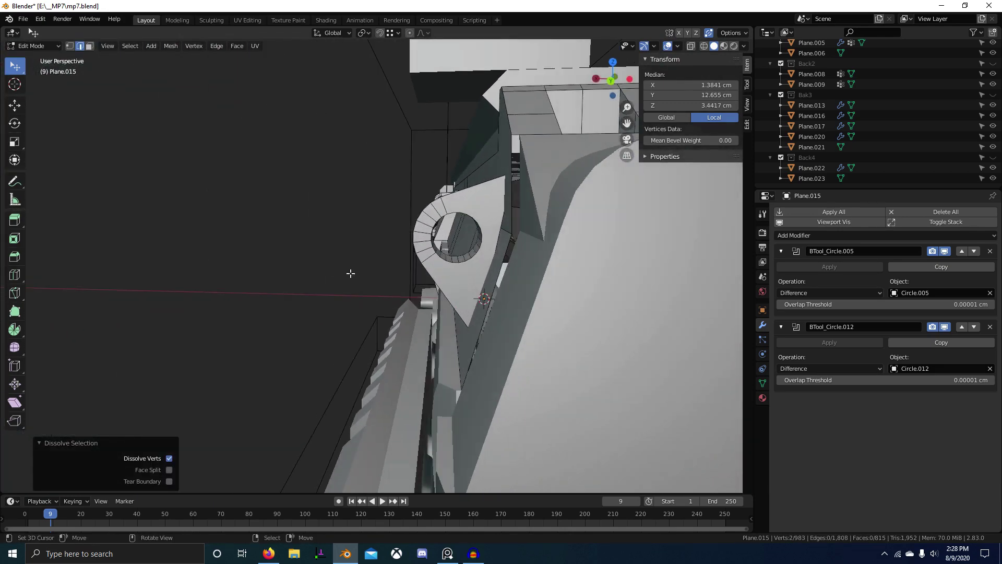
Step: Select the front loop's hole and rounded outer faces and nudge them about -0.013 cm along X and -0.007 cm along Z
key("3")
middle_click_drag(385, 274, 514, 146)
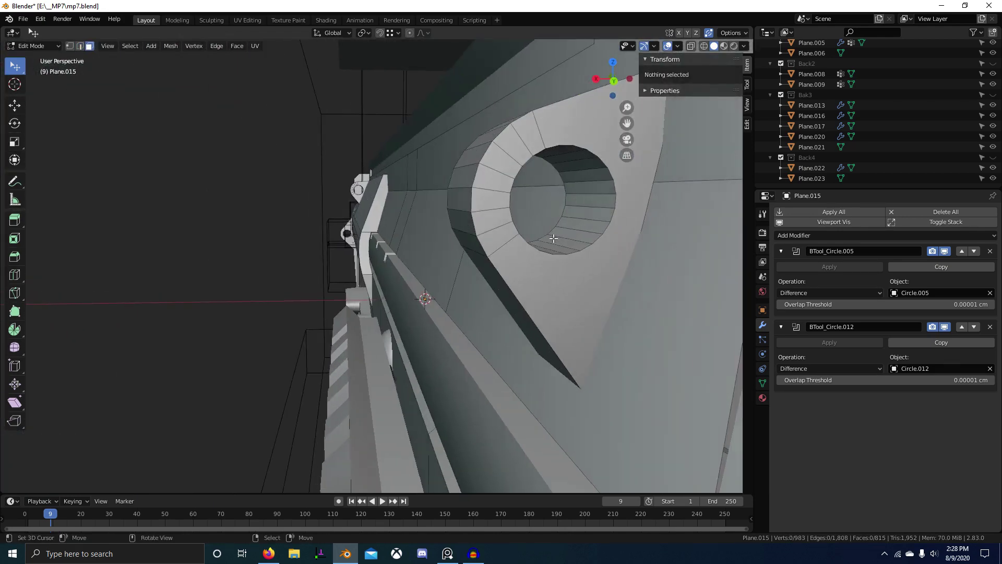
left_click(554, 238, "alt")
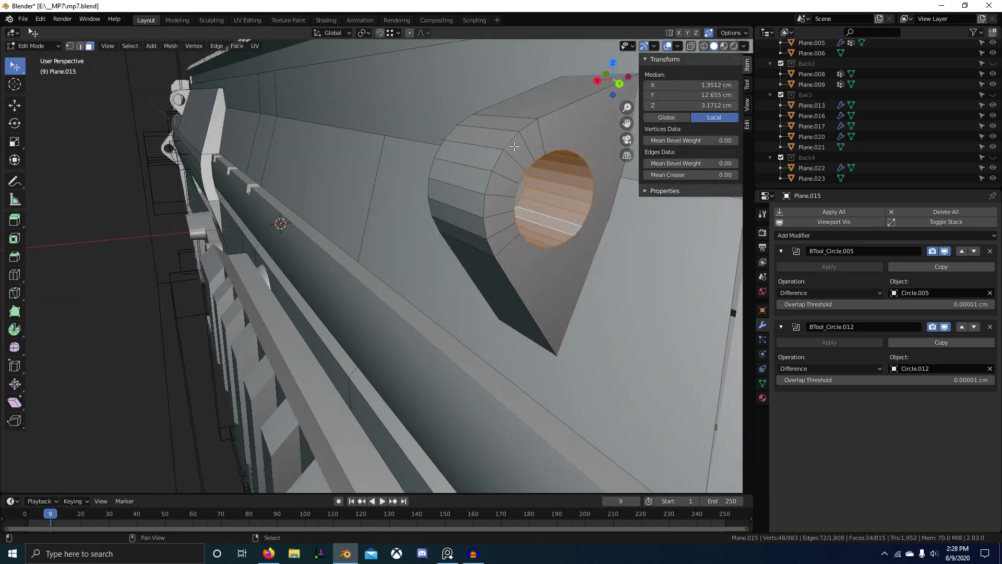
right_click(462, 237, "ctrl")
scroll(494, 258, "down", 5)
middle_click_drag(528, 280, 478, 279)
key("g")
key("x")
left_click(500, 269)
scroll(500, 270, "down", 3)
key("g")
key("z")
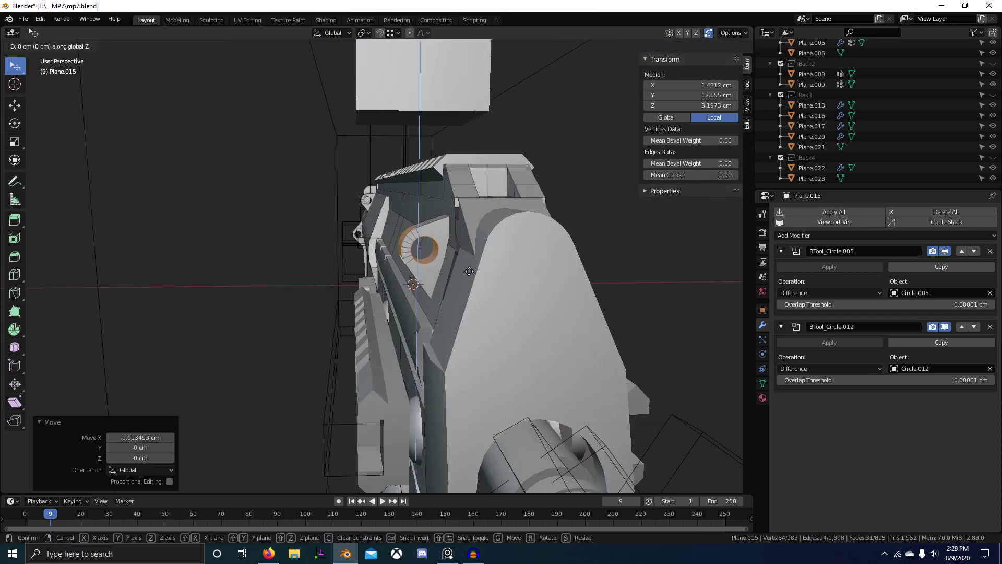
left_click(470, 275)
Step: Raise the selected rounded faces and hole about 0.05 cm along Z, working in the see-through front view
key("KP_1")
scroll(469, 274, "up", 3)
key("alt+z")
scroll(457, 271, "up", 4)
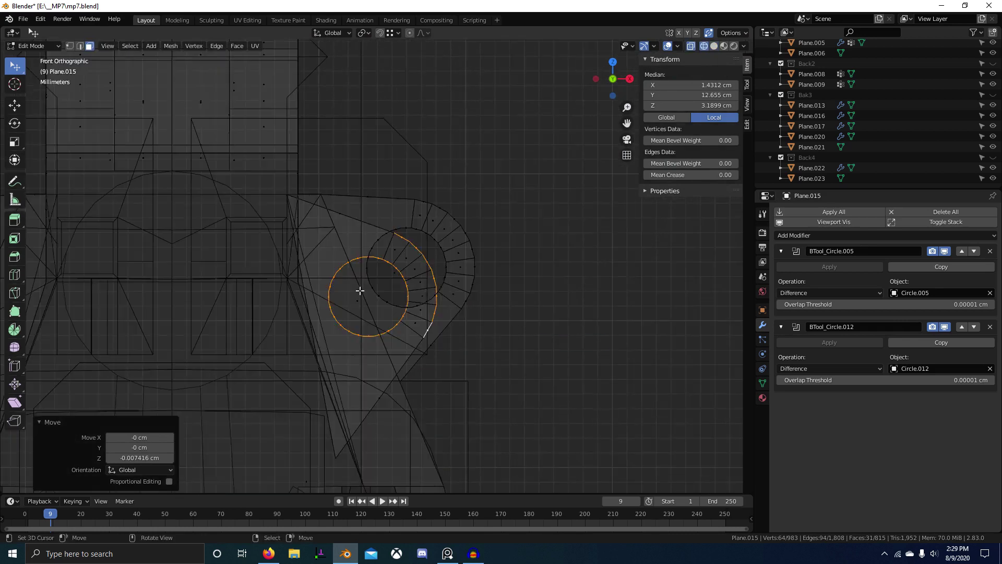
key("g")
key("z")
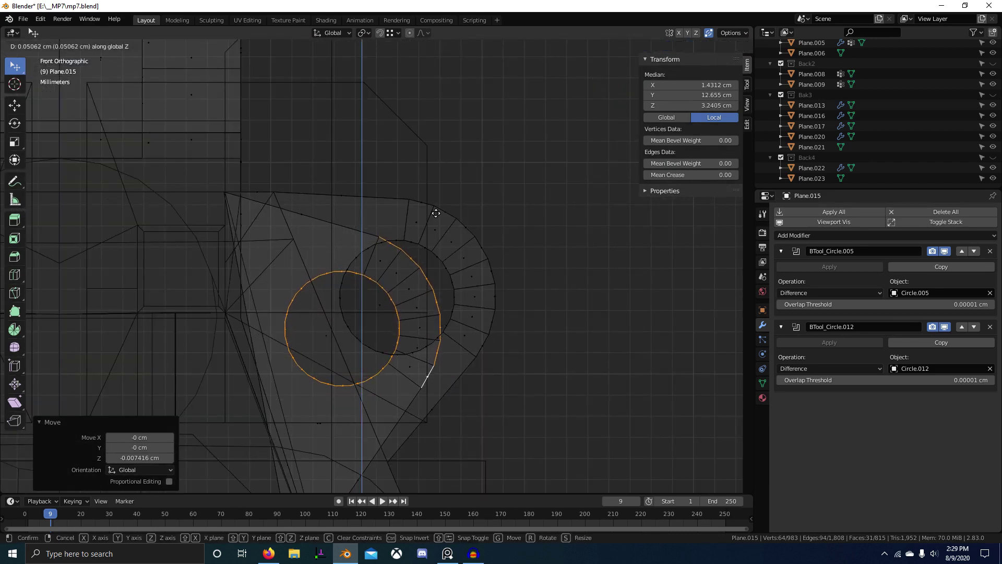
left_click(435, 214)
scroll(449, 225, "down", 3)
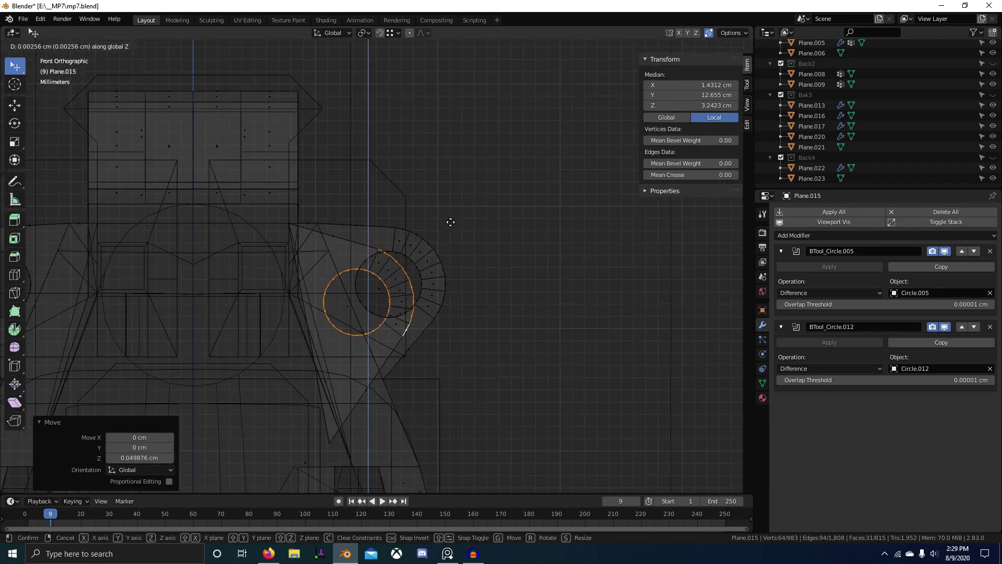
left_click(450, 221)
left_click(545, 314)
Step: Leave mesh editing and compare the front loop's shape and hole with the reference photos
mouse_move(545, 314)
middle_mouse_down()
mouse_move(249, 346)
mouse_move(389, 323)
middle_mouse_up()
key("Tab")
scroll(394, 341, "down", 6)
key("alt+a")
scroll(292, 350, "up", 3, "alt")
scroll(292, 349, "up", 5)
key("alt+Tab")
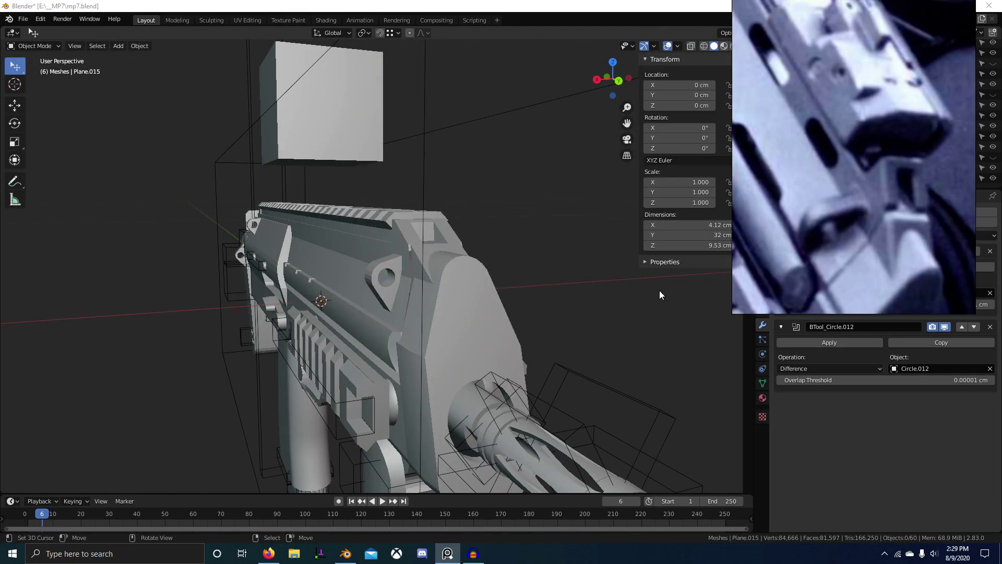
scroll(844, 240, "down", 6)
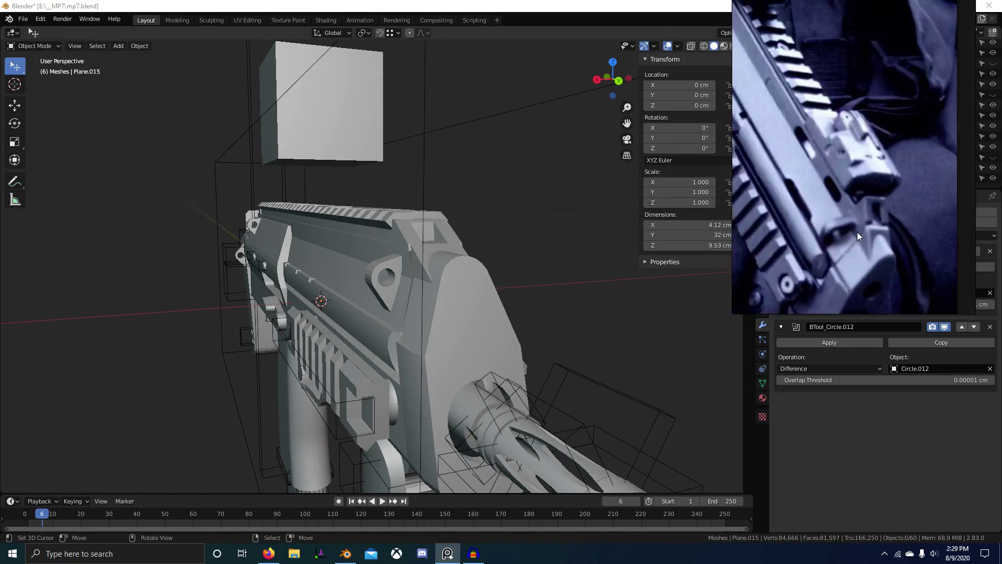
scroll(791, 293, "up", 5)
scroll(793, 291, "down", 4)
middle_click_drag(815, 234, 866, 182)
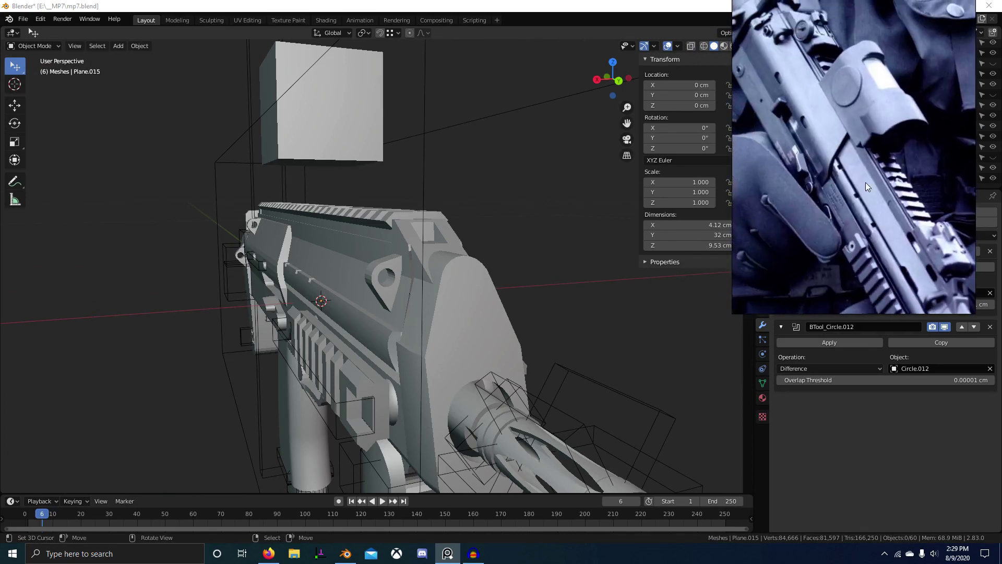
scroll(812, 167, "up", 7)
scroll(813, 167, "down", 4)
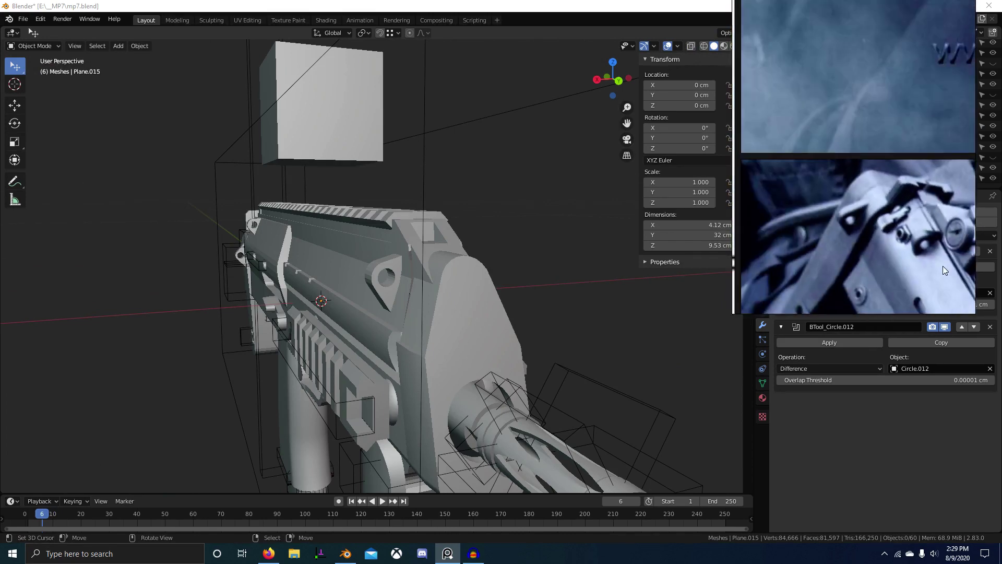
scroll(803, 148, "up", 5)
scroll(807, 198, "up", 4)
scroll(399, 302, "up", 3)
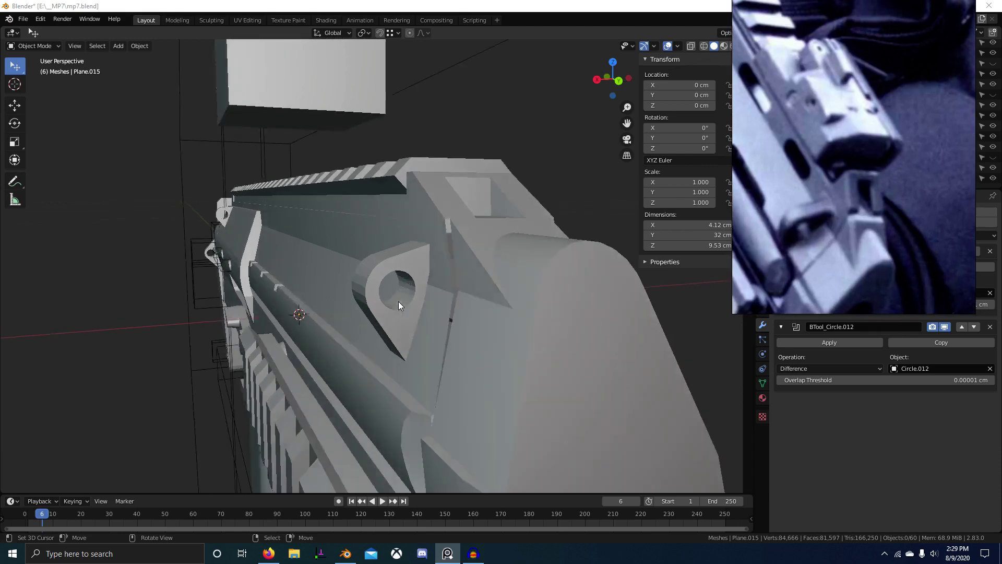
middle_click_drag(399, 302, 381, 300)
Step: Reopen the receiver body's mesh for editing with the front loop's hole faces selected
right_click(417, 278)
key("Tab")
scroll(418, 292, "up", 4)
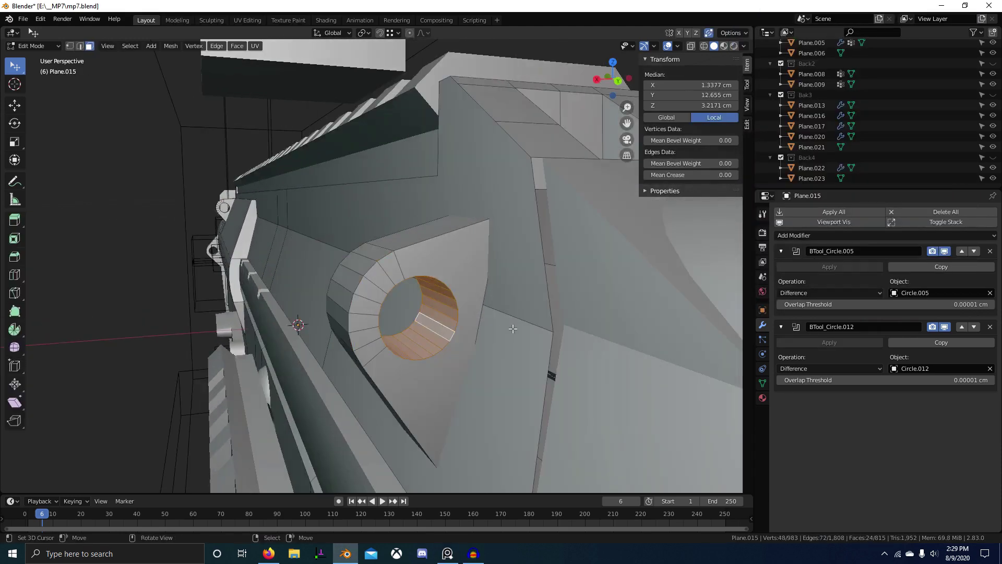
middle_click_drag(513, 329, 486, 321)
key("s")
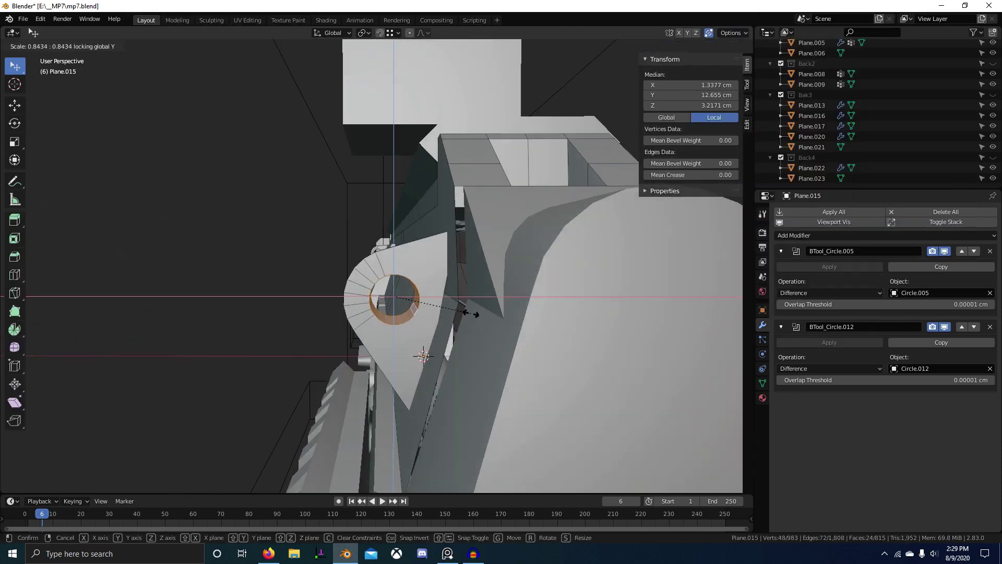
right_click(477, 315)
key("alt+Tab")
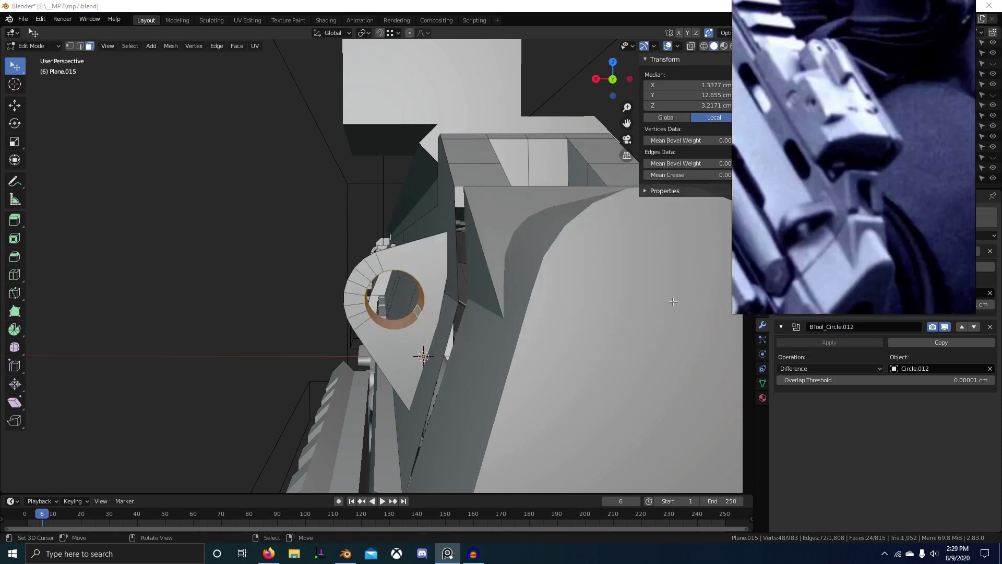
key("alt+Tab")
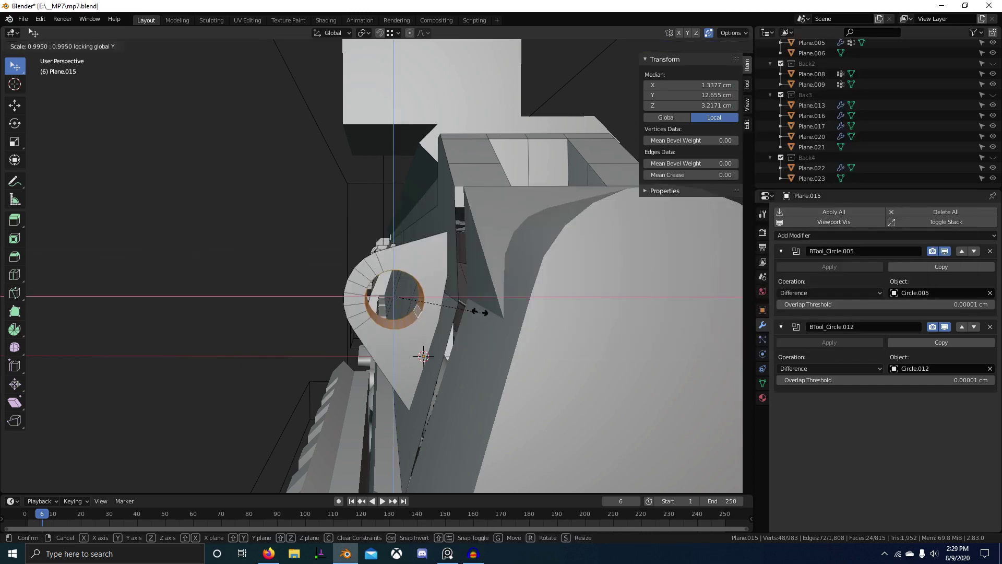
right_click(397, 288)
Step: Clear the mesh selection and keep the reference photo window always on top, framed on the front sling loop
scroll(398, 288, "down", 7)
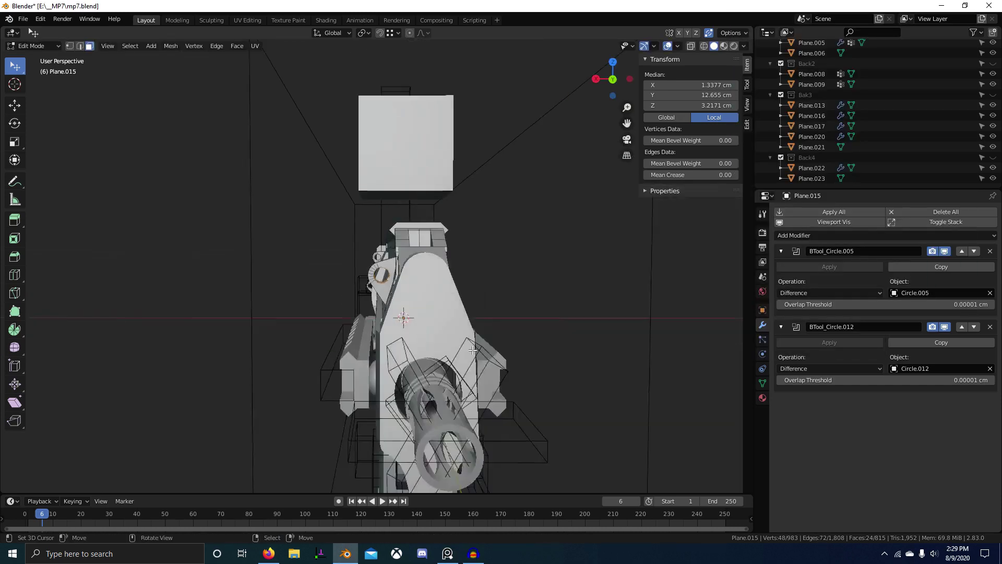
middle_click_drag(397, 295, 427, 342)
scroll(374, 320, "up", 3)
key("alt+a")
key("alt+Tab")
scroll(421, 332, "up", 2)
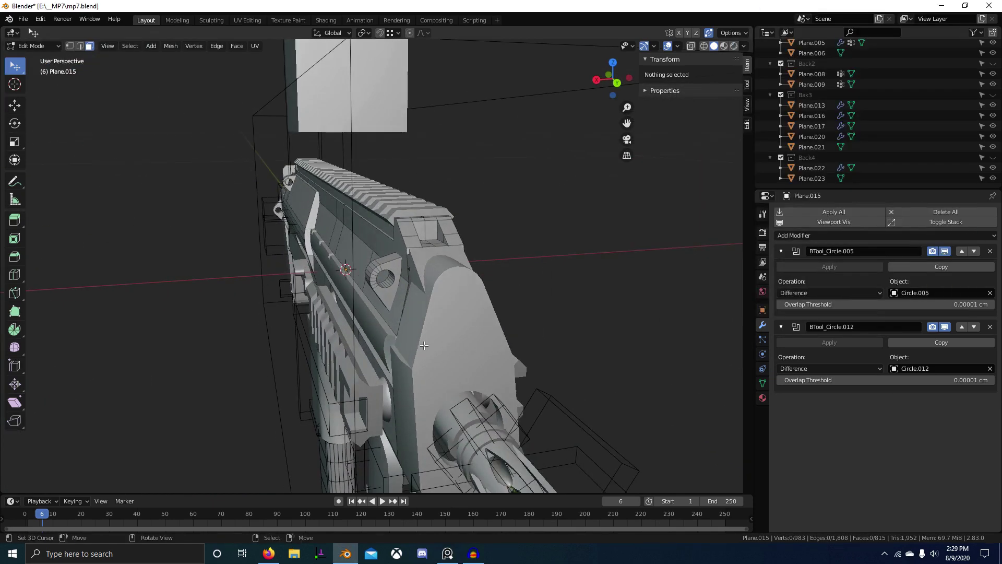
key("alt+Tab")
middle_click_drag(896, 194, 920, 180)
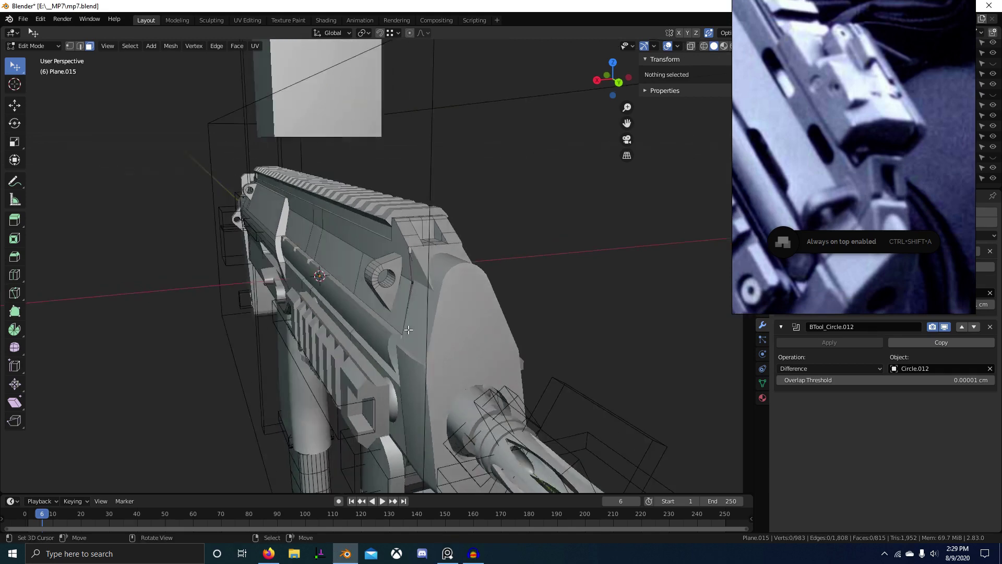
Step: Select the inner faces of the front loop's hole and scale them to 0.743 in X and Z, leaving Y unscaled
scroll(444, 342, "up", 5)
left_click(438, 319, "alt")
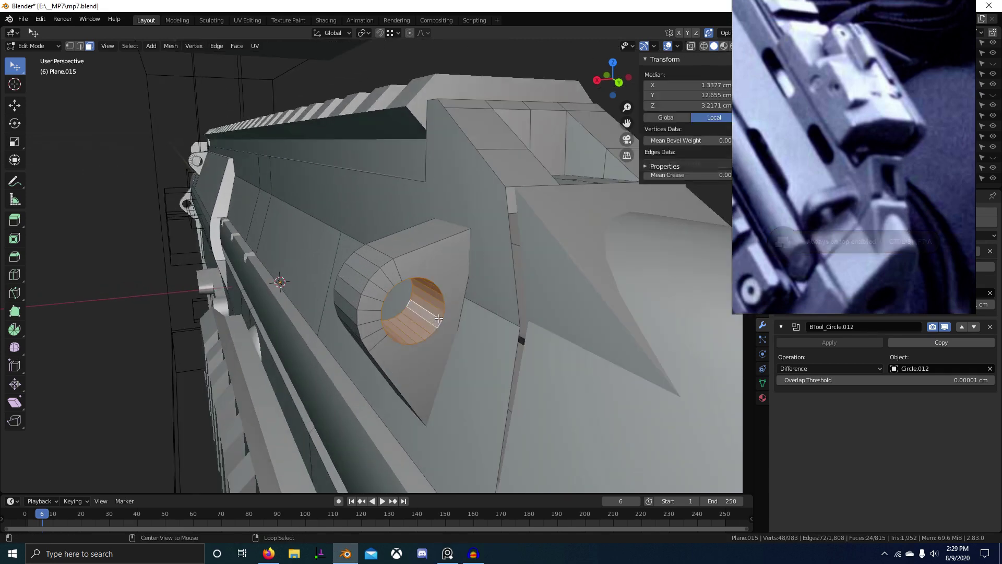
left_click(496, 364)
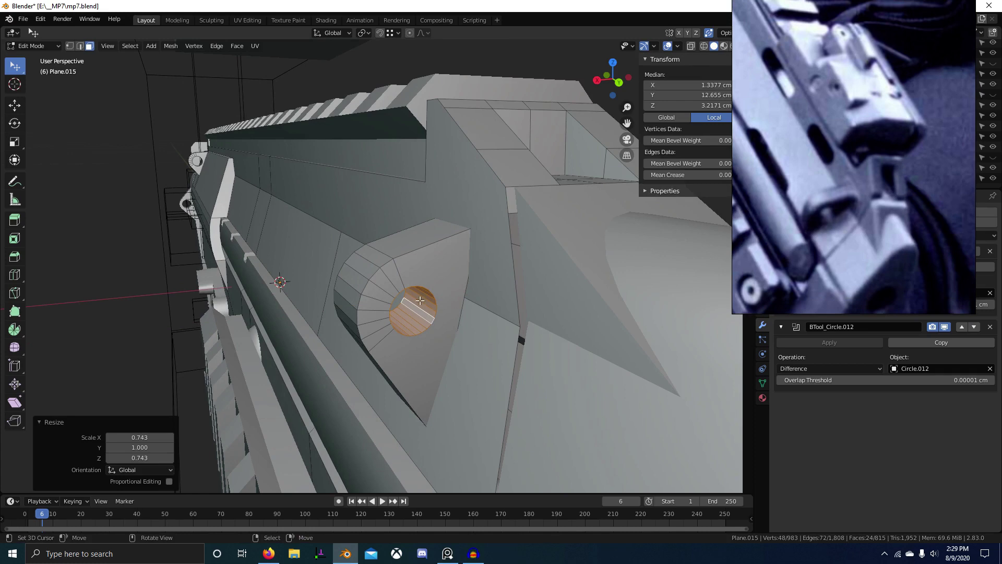
Step: Insert a centred edge loop around the front loop's outer rim and select the rim outlines on both of its sides
left_click(375, 258)
right_click(375, 258)
right_click(417, 249)
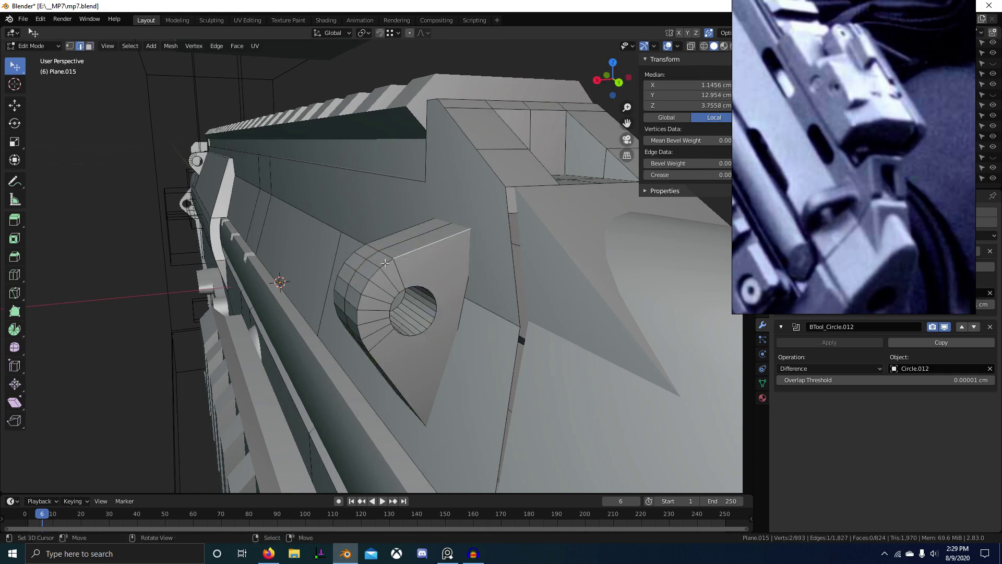
middle_click_drag(410, 272, 447, 273)
right_click(401, 361, "ctrl")
middle_click_drag(352, 322, 405, 317)
right_click(350, 235, "shift")
middle_click_drag(351, 245, 404, 254)
right_click(369, 382, "ctrl")
key("ctrl+z")
right_click(366, 373, "ctrl")
middle_click_drag(365, 373, 461, 338)
Step: Try to edge-slide the two selected side outlines of the front loop to taper its rim
key("g")
key("g")
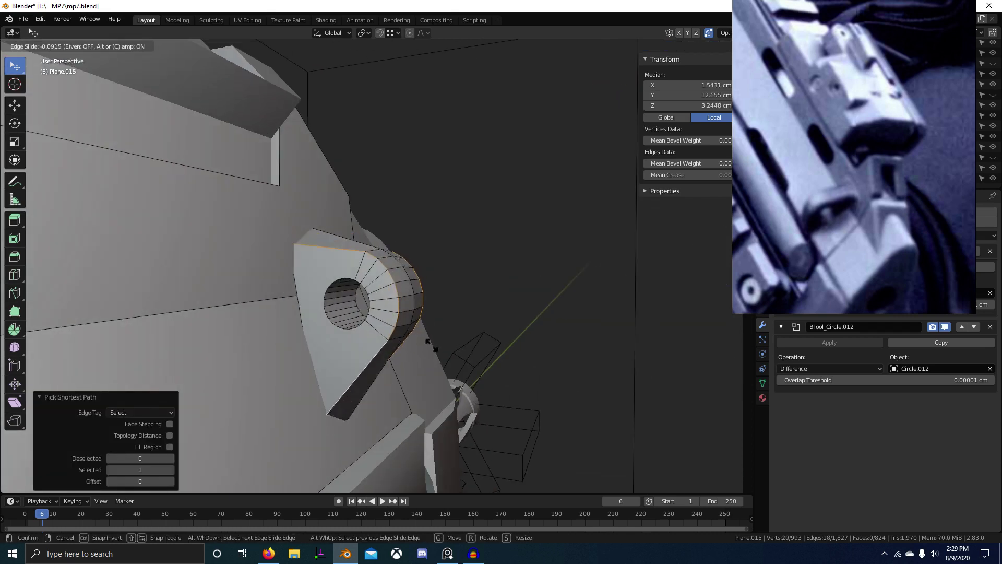
left_click(394, 351)
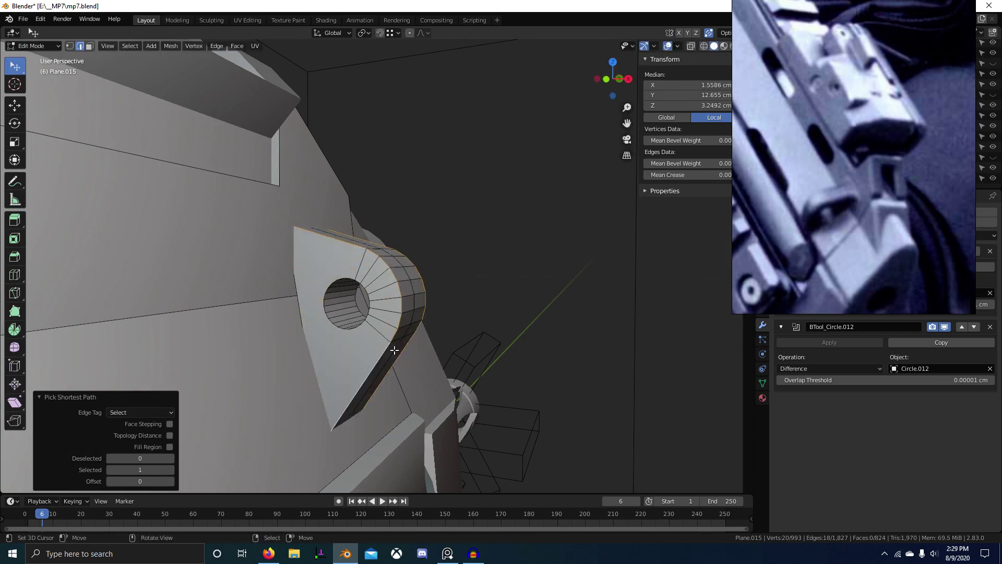
left_click(412, 374)
middle_click_drag(413, 374, 466, 349)
left_click(463, 354)
Step: Undo the last rim edit and dissolve the centred edge loop around the front loop's rim
scroll(499, 363, "up", 3)
key("ctrl+z")
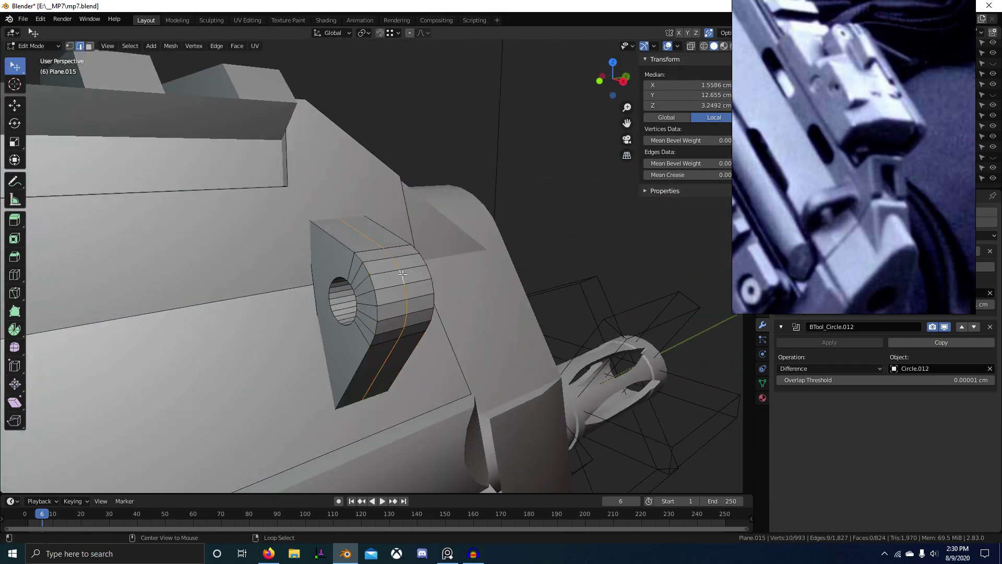
key("ctrl+x")
Step: Try a two-segment bevel with a 0.214 cm offset along the outer outlines on both sides of the front loop
left_click(375, 281, "alt")
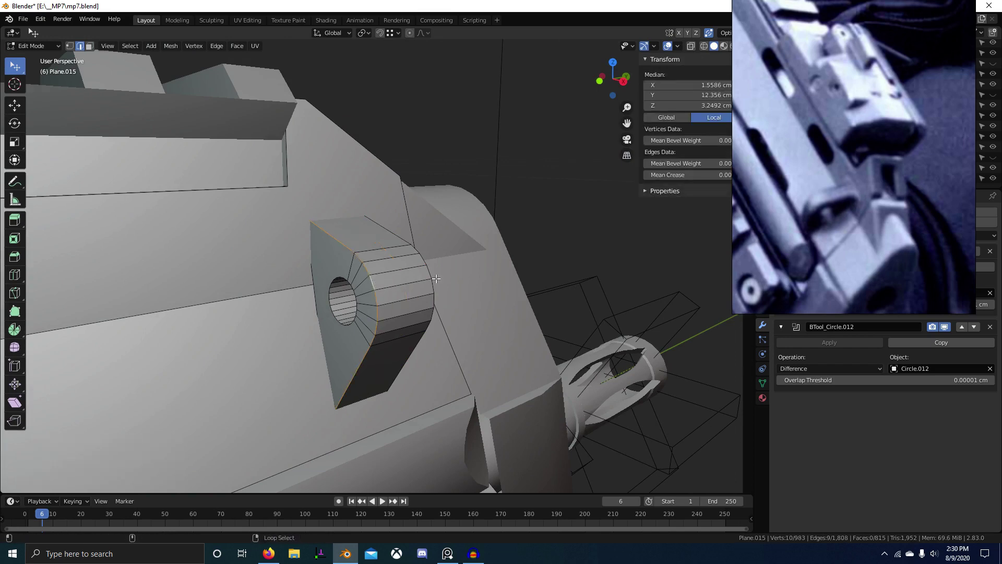
middle_click_drag(436, 279, 509, 323)
key("ctrl+b")
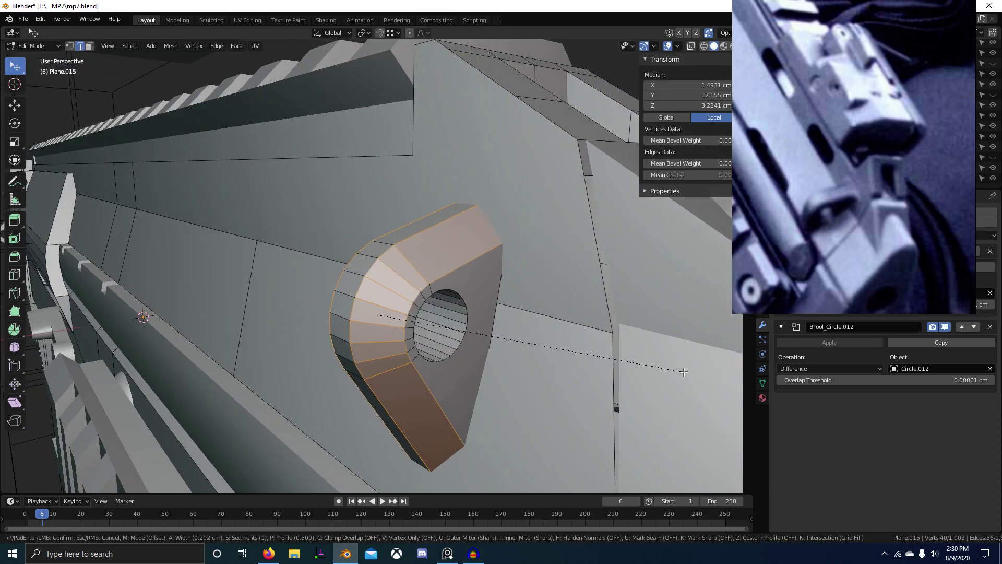
left_click(697, 367)
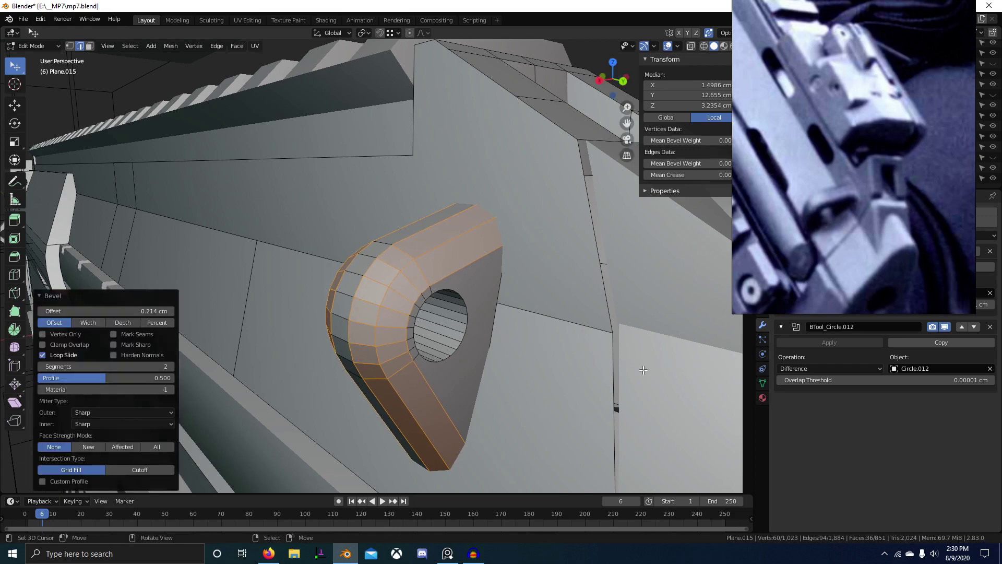
middle_click_drag(697, 368, 400, 383)
key("ctrl+z")
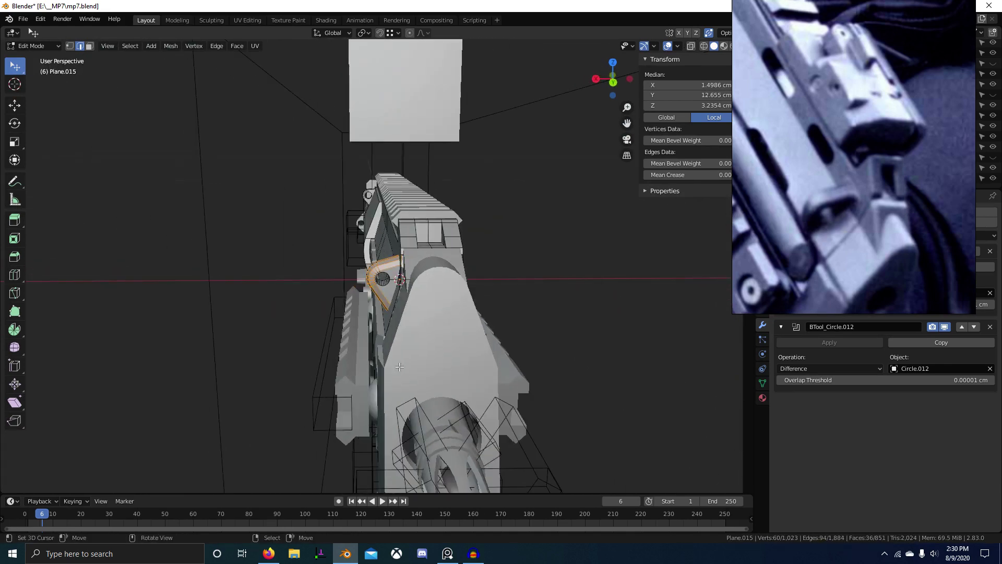
Step: Select the hole's inner faces and move them about -0.10 cm along X and -0.04 cm along Z with Y locked
mouse_move(399, 367)
middle_mouse_down()
mouse_move(463, 360)
mouse_move(406, 317)
mouse_move(380, 324)
mouse_move(401, 342)
mouse_move(447, 340)
mouse_move(418, 371)
middle_mouse_up()
scroll(463, 360, "up", 9)
key("x")
left_click(402, 345)
key("3")
right_click(449, 340, "alt")
key("g")
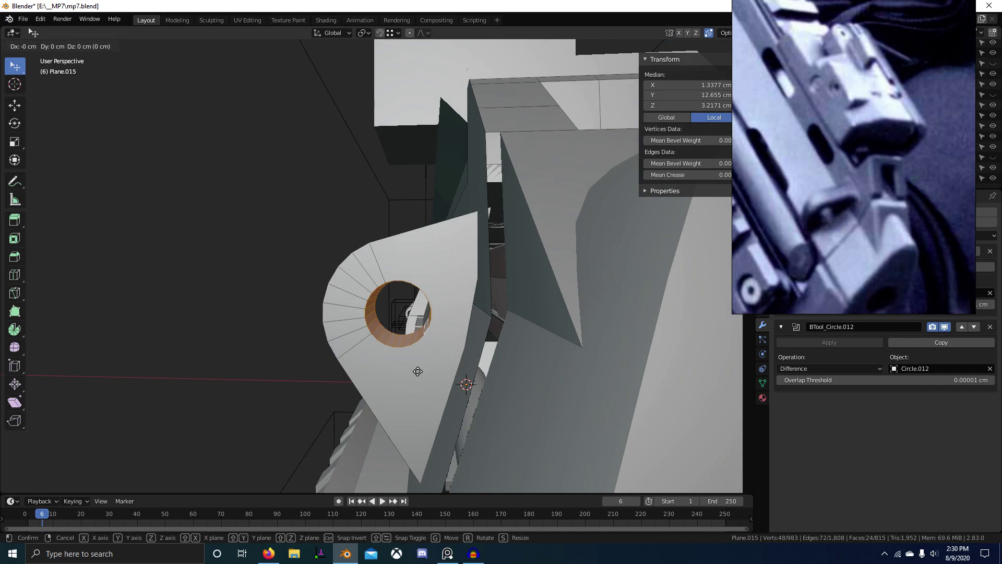
key("shift+y")
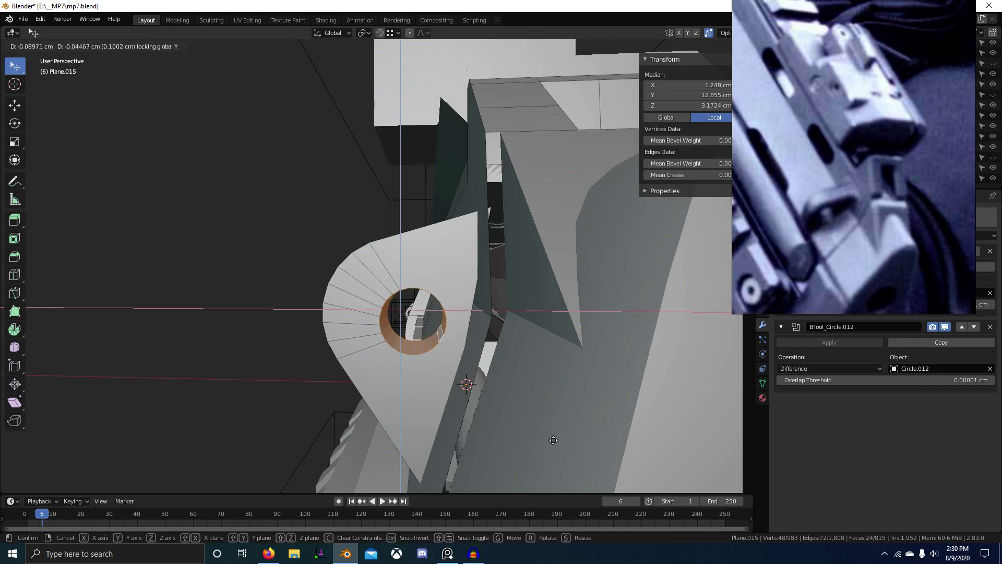
left_click(572, 432)
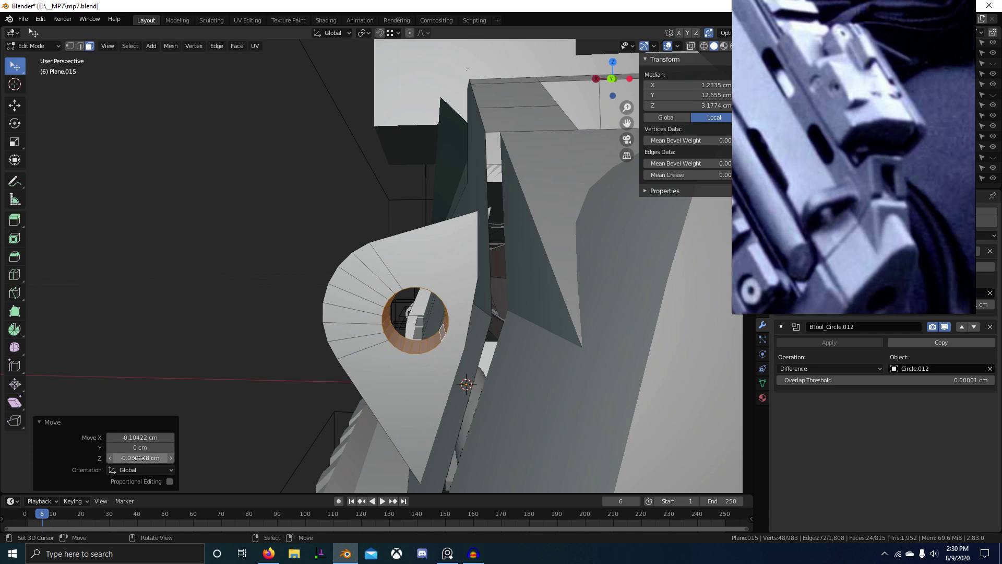
Step: Set the hole faces' Z move to -0.10422 cm, matching X, and undo that move
key("Return")
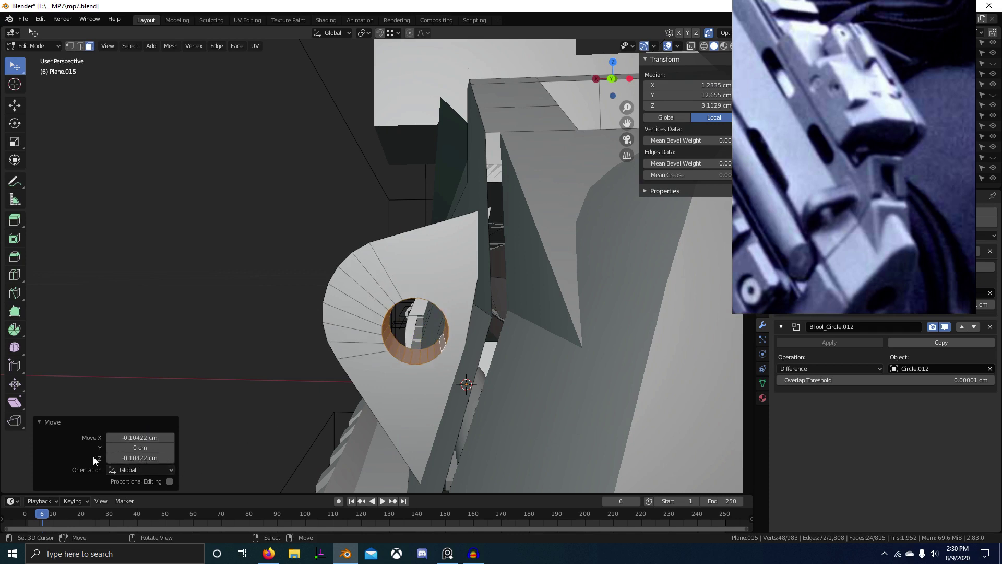
mouse_move(352, 385)
middle_mouse_down()
mouse_move(449, 369)
mouse_move(354, 375)
middle_mouse_up()
key("ctrl+z")
key("g")
key("Escape")
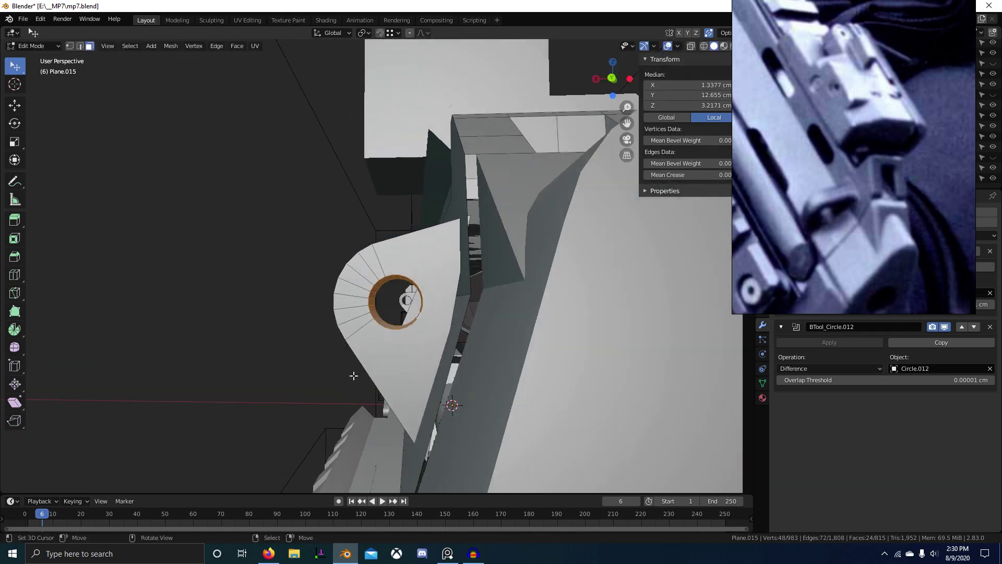
Step: In front view, try moving the hole's inner faces -0.097736 cm along both X and Z, and undo the move
key("KP_1")
scroll(297, 331, "up", 6)
key("g")
key("shift+y")
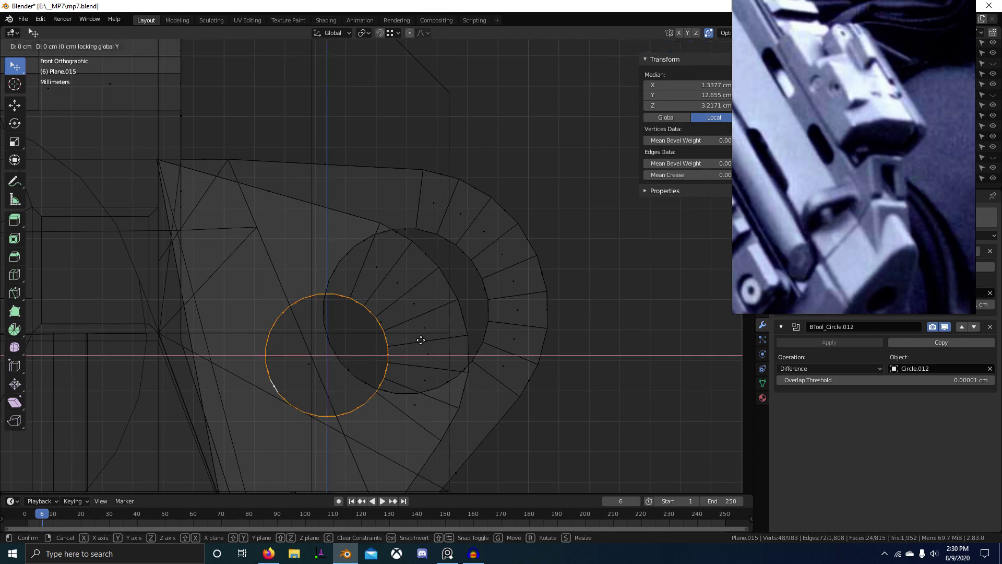
left_click(392, 349)
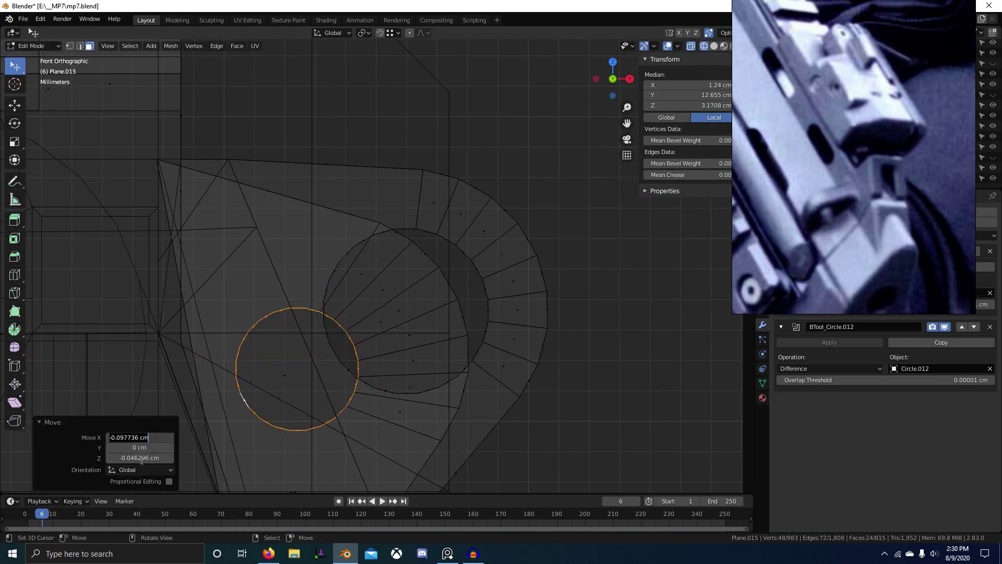
key("ctrl+v")
scroll(408, 420, "down", 3)
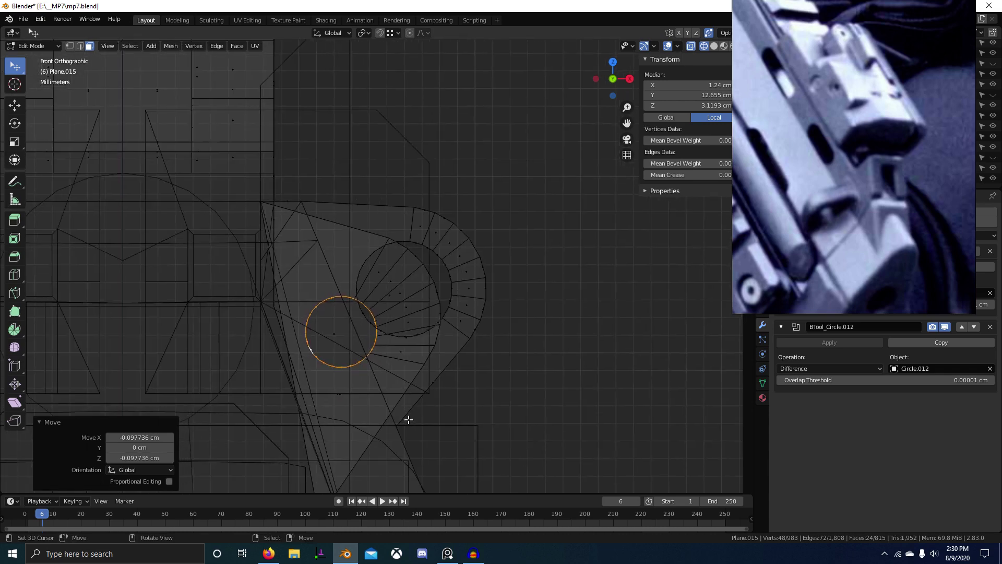
key("alt+z")
middle_click_drag(400, 416, 285, 421)
key("ctrl+z")
Step: Try shifting the hole's inner faces toward the receiver and slightly down with Y locked
key("g")
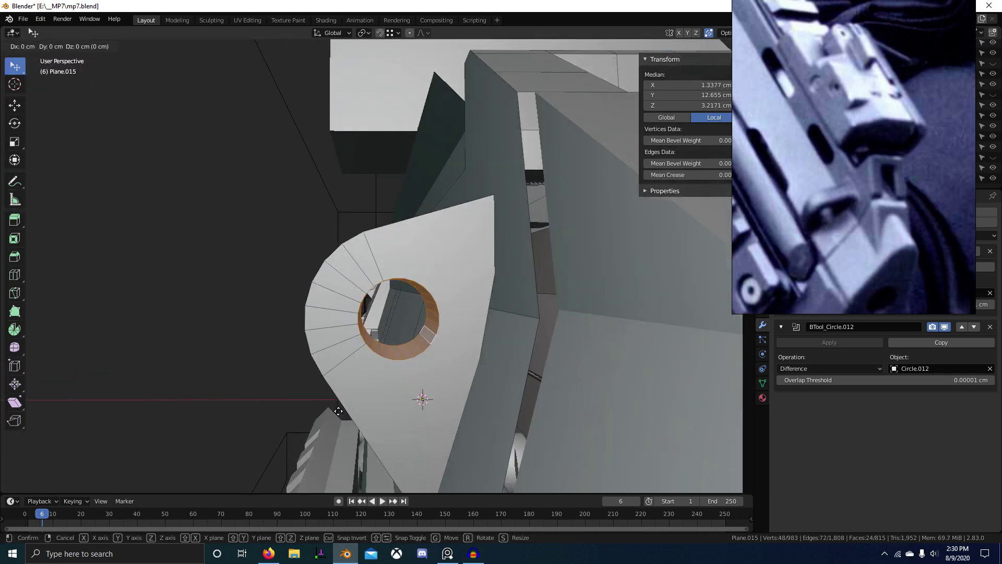
key("shift+y")
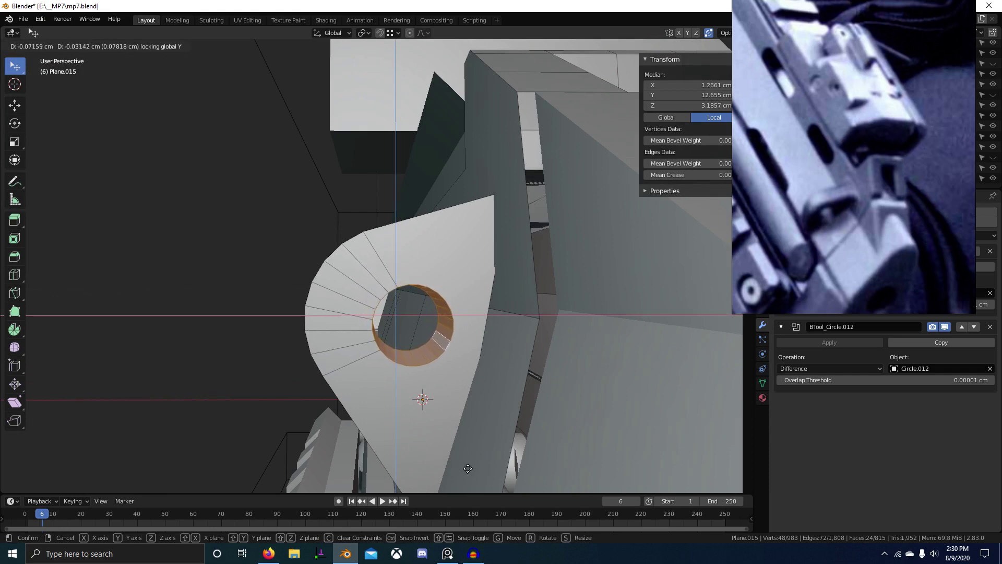
left_click(491, 480)
Step: Try a two-segment bevel of about 0.215 cm on both outer outlines of the front loop, and undo back past the hole move
scroll(470, 462, "down", 3)
middle_click_drag(361, 405, 410, 391)
key("2")
right_click(407, 382)
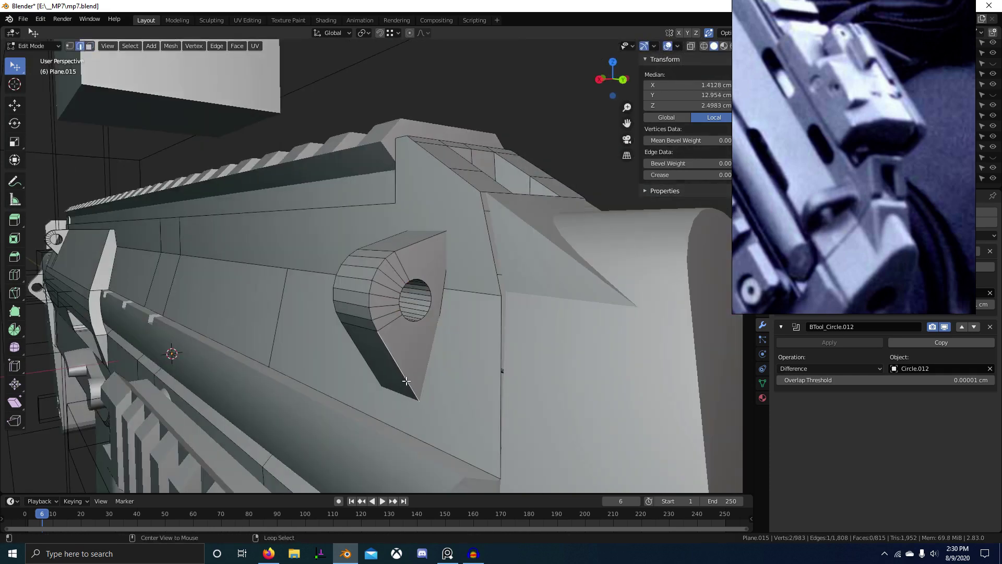
right_click(379, 300, "ctrl")
middle_click_drag(379, 300, 347, 389)
scroll(407, 398, "down", 11)
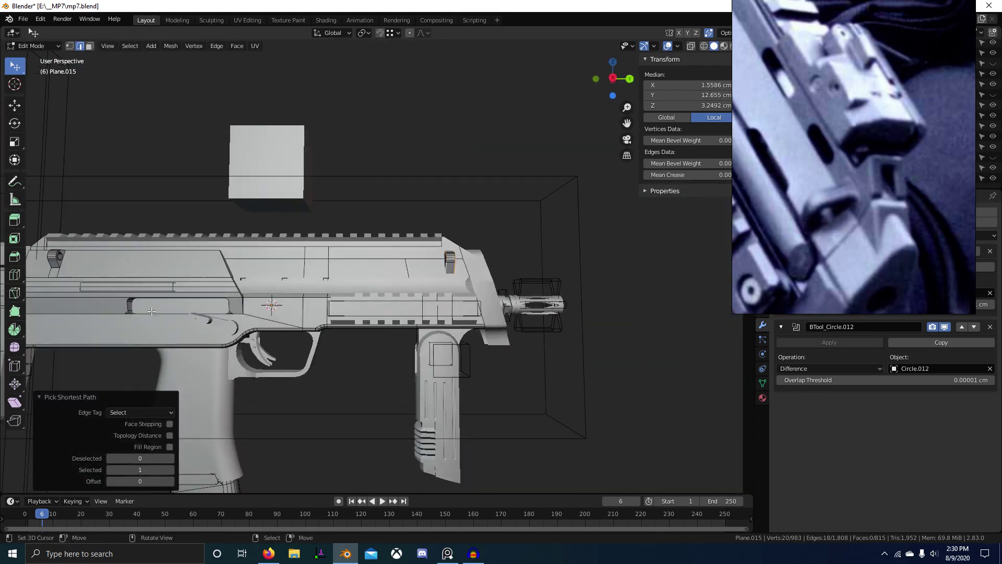
scroll(216, 328, "up", 5)
middle_click_drag(268, 311, 141, 303, "shift")
scroll(141, 303, "up", 4)
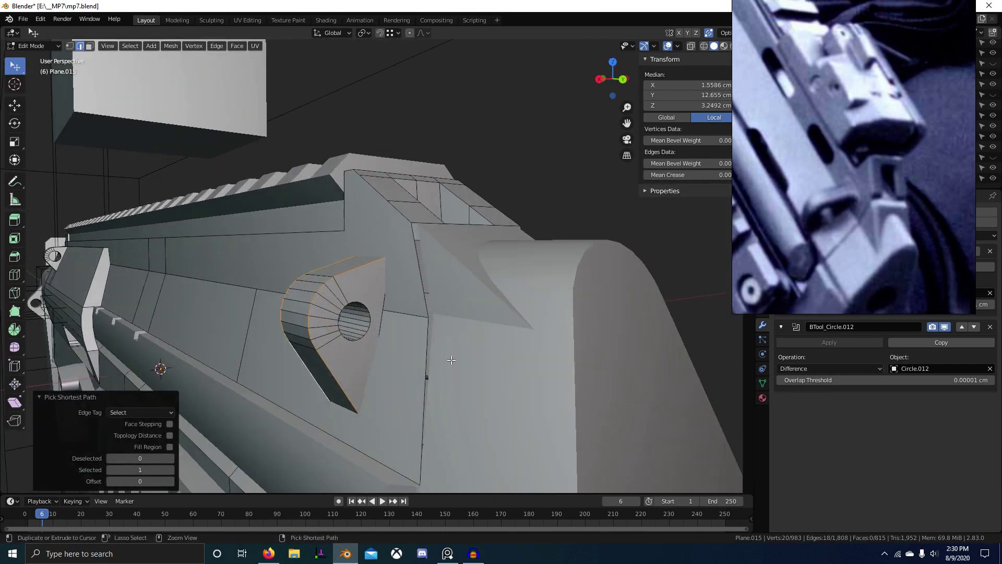
key("ctrl+b")
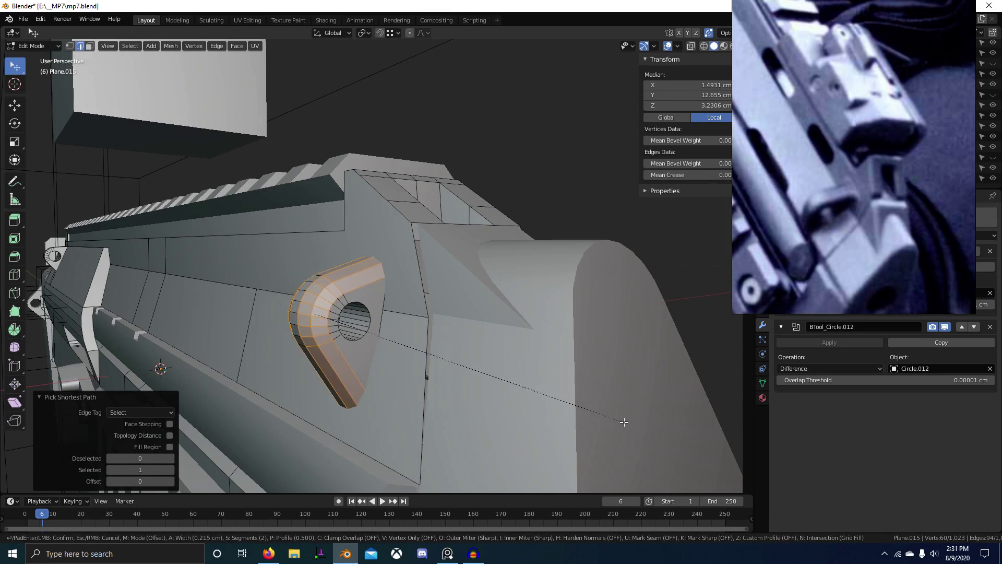
left_click(624, 421)
middle_click_drag(625, 422, 406, 429)
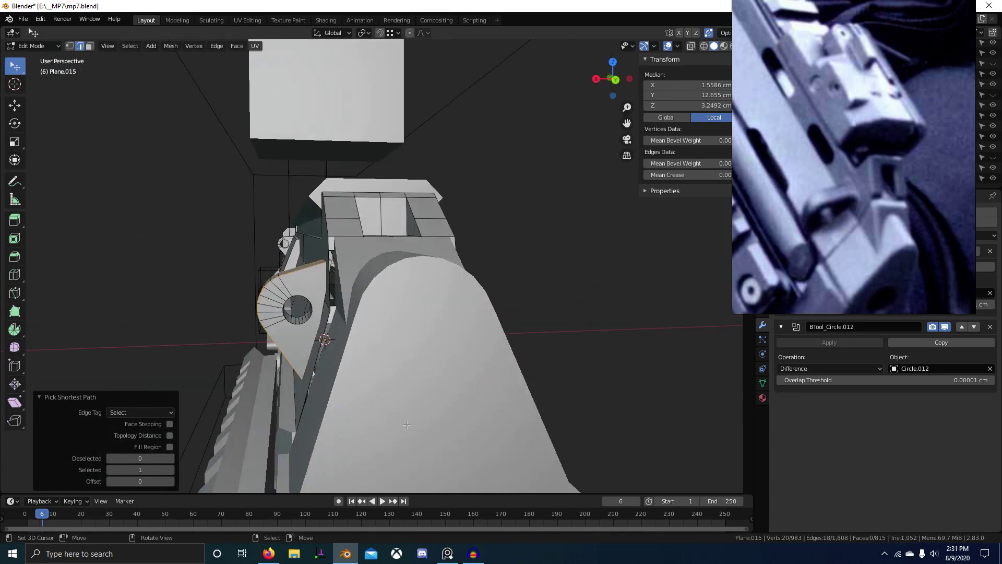
key("ctrl+z")
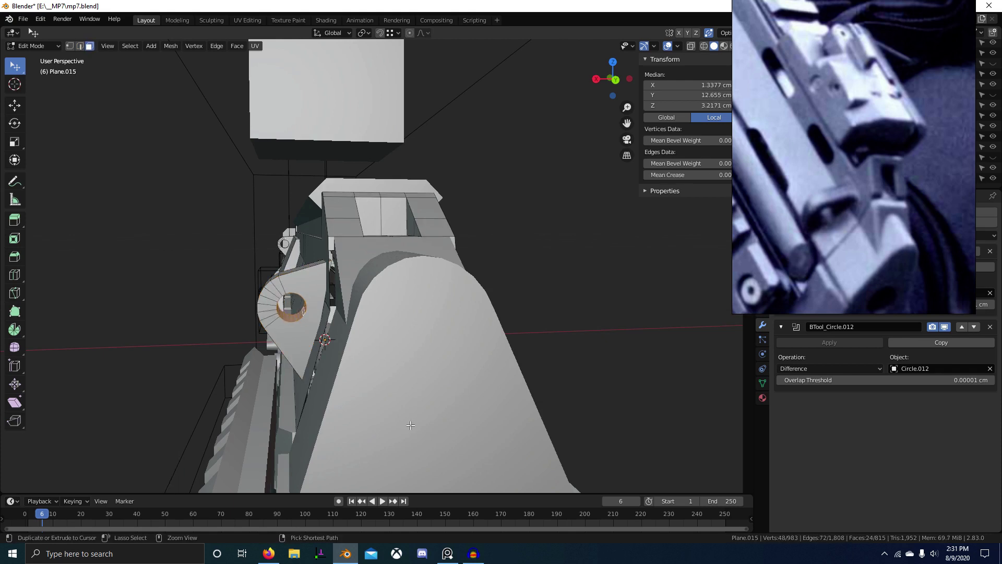
Step: Expand the selection from the hole to the loop's side faces and move it about -0.146 cm along X
middle_click_drag(361, 412, 416, 412, "shift")
scroll(416, 412, "up", 2)
key("ctrl+KP_Add")
key("g")
key("x")
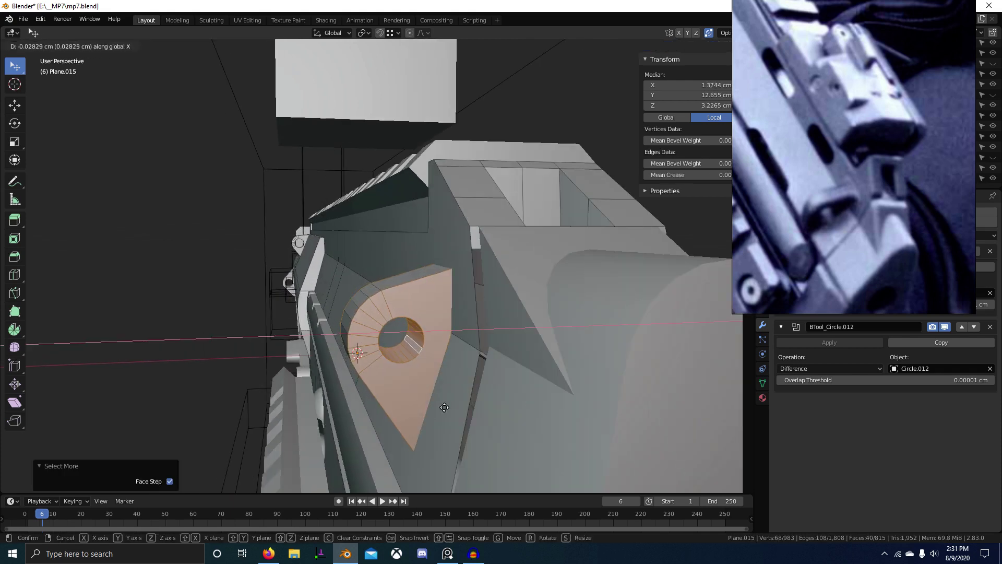
left_click(563, 414)
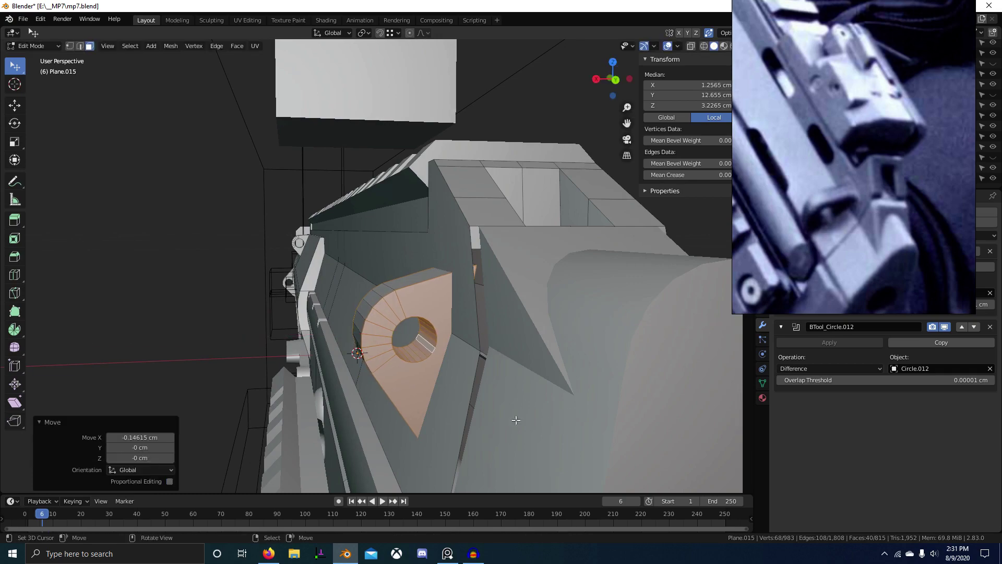
Step: Examine the front loop's width and position against the side reference image
scroll(512, 419, "down", 6)
middle_click_drag(470, 417, 430, 403)
key("KP_3")
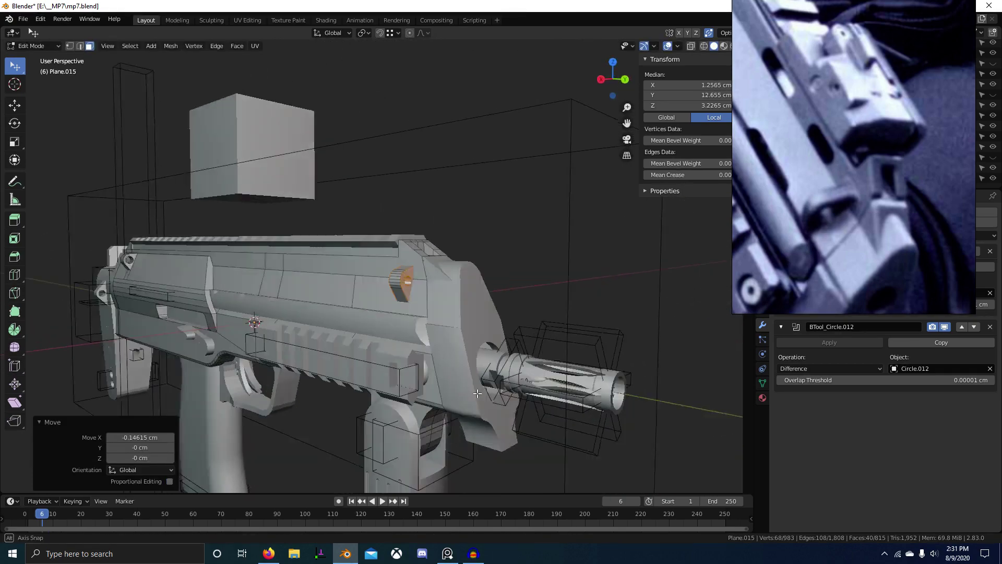
scroll(426, 387, "up", 8)
key("alt+z")
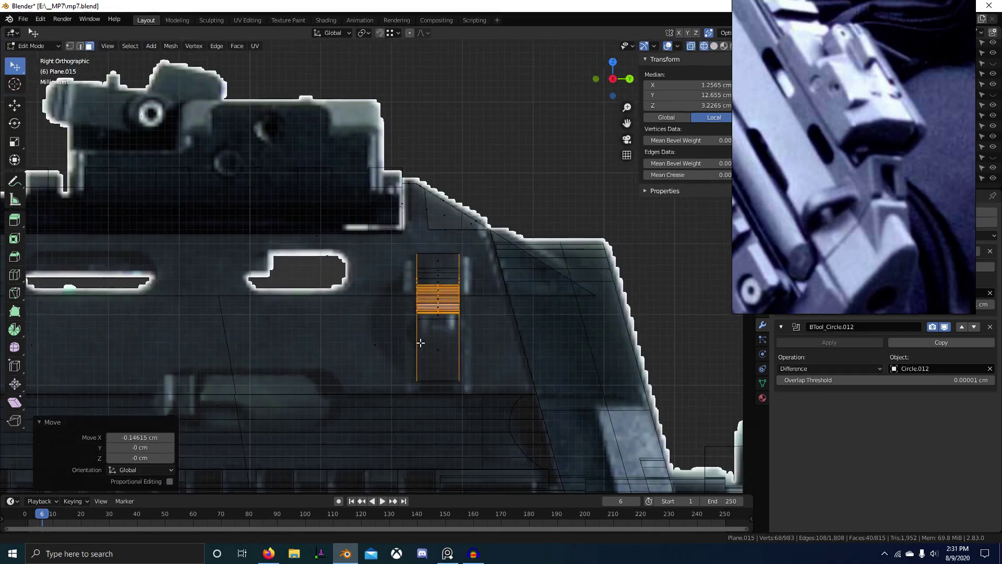
scroll(360, 374, "up", 3)
key("z")
scroll(392, 418, "down", 2)
key("z")
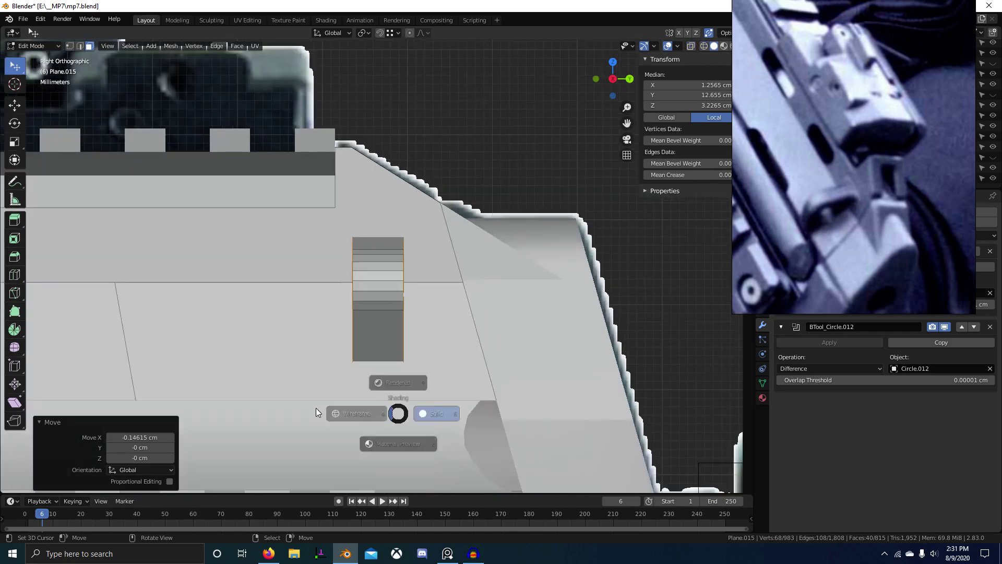
Step: Select the bottom edge of the front sling loop
key("2")
right_click(393, 383)
scroll(394, 384, "down", 2)
key("z")
middle_click_drag(496, 406, 379, 454)
key("g")
key("z")
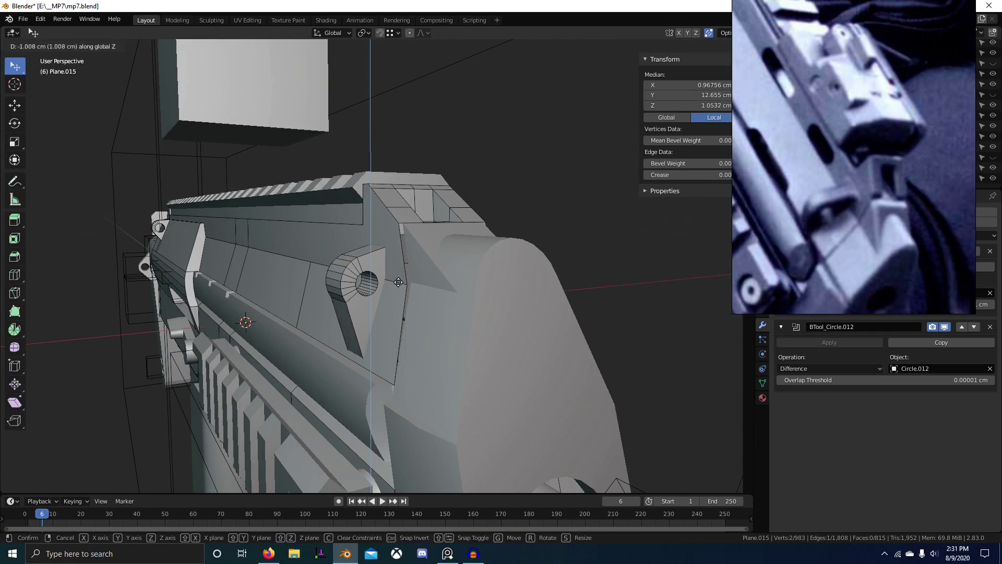
right_click(395, 380)
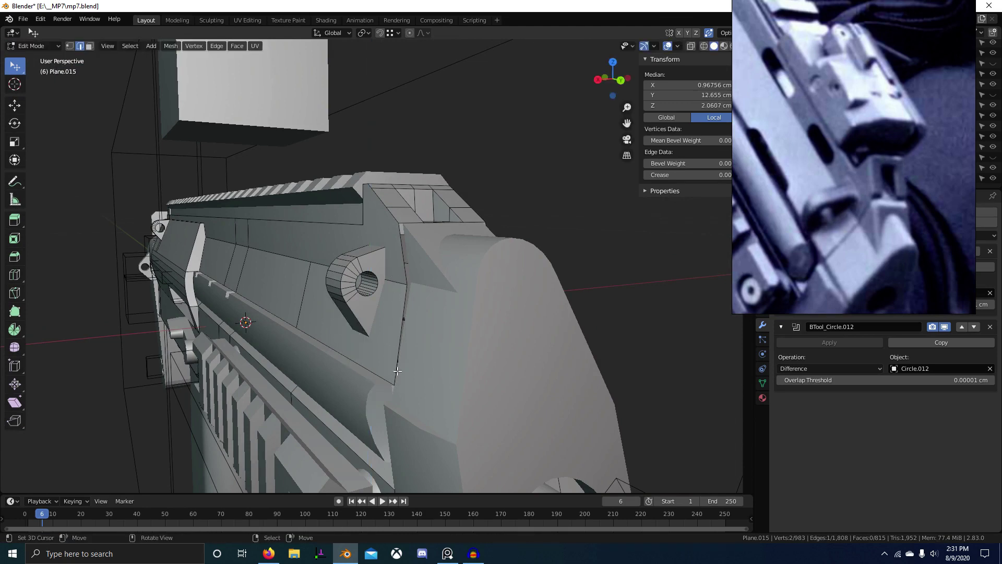
Step: Move the loop's bottom edge about 0.25 cm along X and -0.19 cm along Z
scroll(397, 373, "down", 3)
scroll(394, 360, "up", 4)
key("g")
key("x")
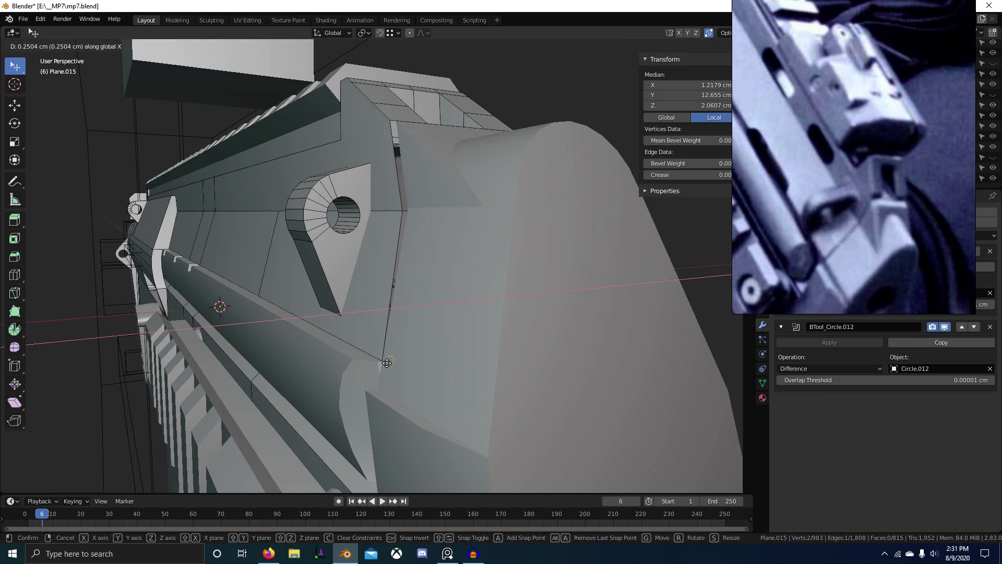
left_click(382, 362)
key("g")
key("z")
left_click(381, 365)
Step: Select the seven rounded outer rim faces of the loop together with all of the hole's inner faces
scroll(270, 240, "up", 3)
middle_click_drag(271, 240, 294, 259)
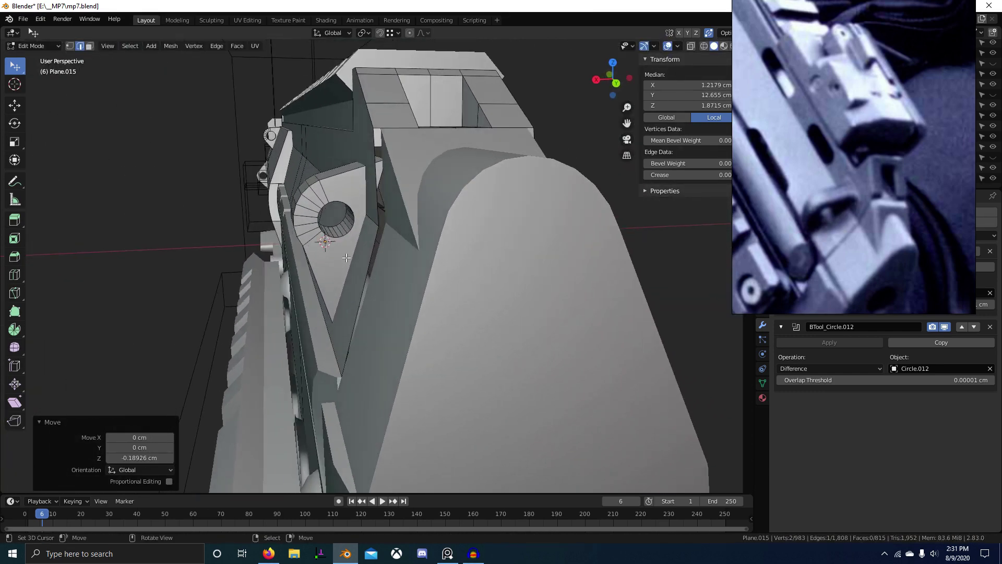
key("3")
scroll(346, 257, "up", 2)
left_click(313, 221, "alt")
middle_click_drag(313, 221, 300, 214)
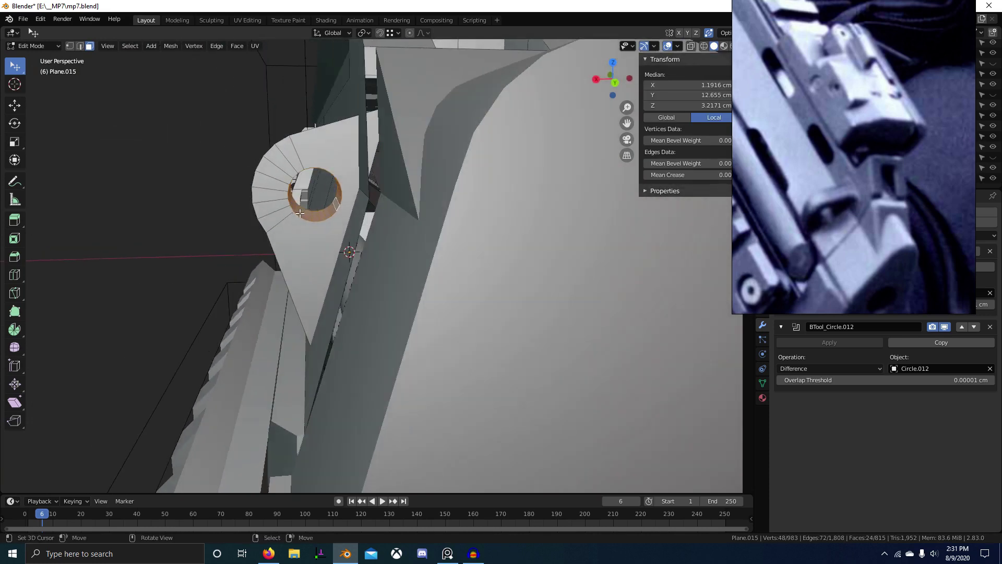
middle_click_drag(238, 199, 305, 150)
left_click(305, 151, "ctrl")
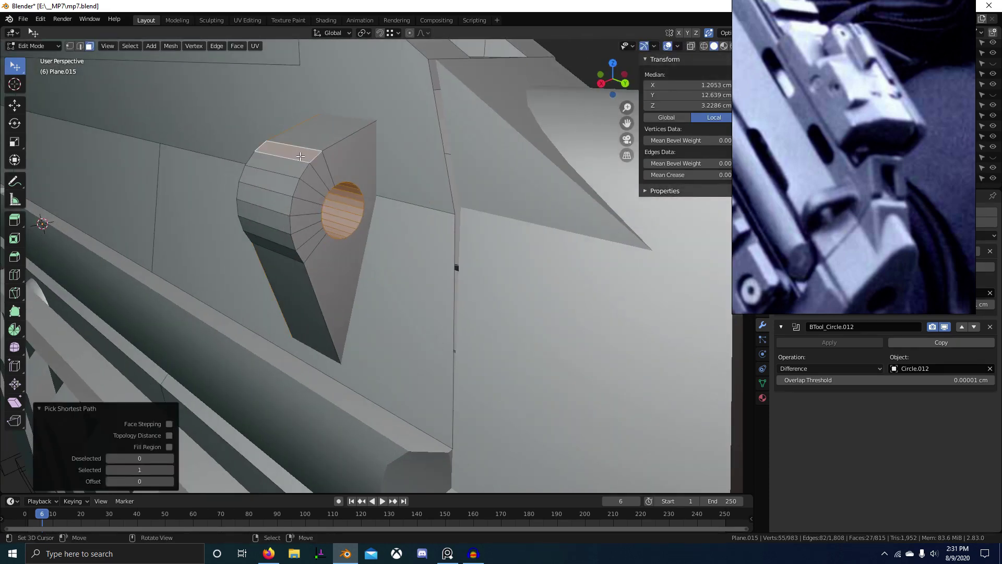
left_click(300, 156)
left_click(281, 253, "ctrl")
middle_click_drag(281, 253, 324, 233)
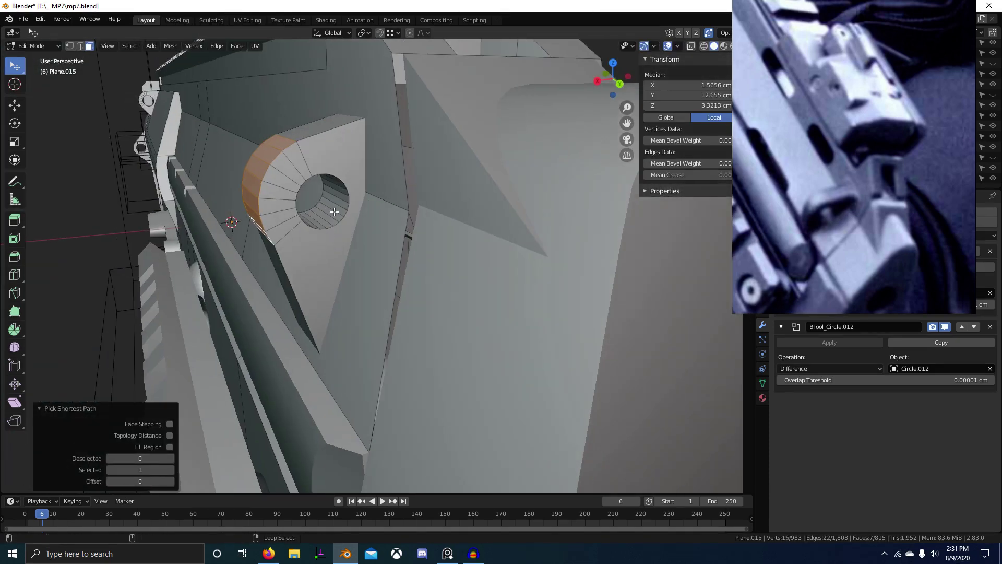
left_click(334, 211, "alt+shift")
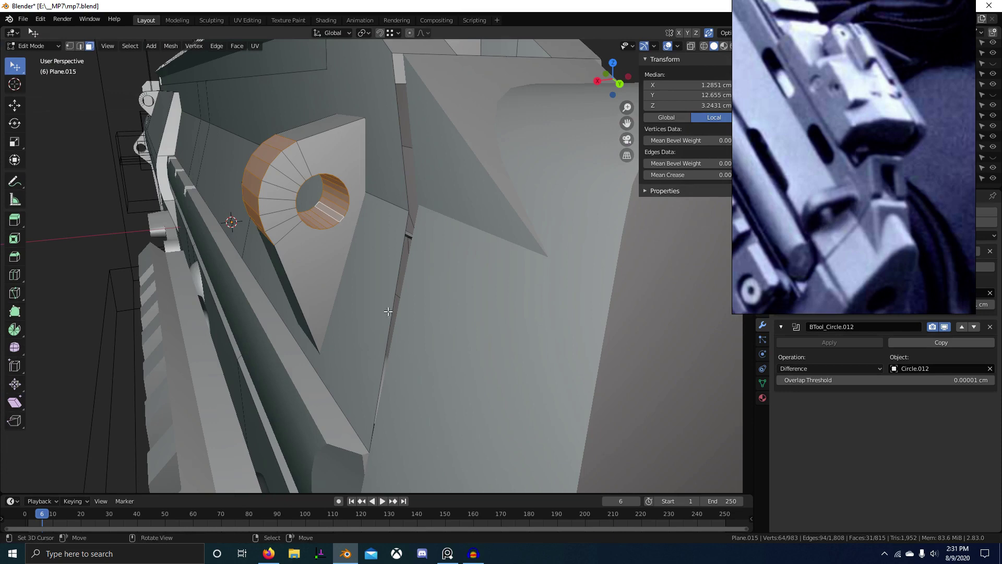
middle_click_drag(360, 236, 308, 285)
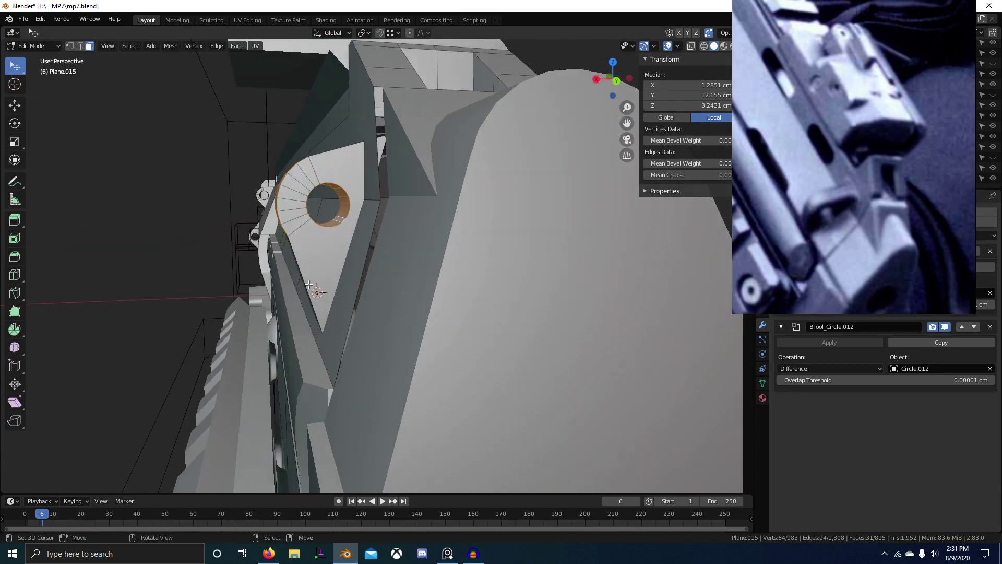
Step: Move the selected rim and hole faces about -0.28 cm along Z, 0.044 cm along X and another -0.039 cm along Z
key("g")
key("z")
left_click(312, 300)
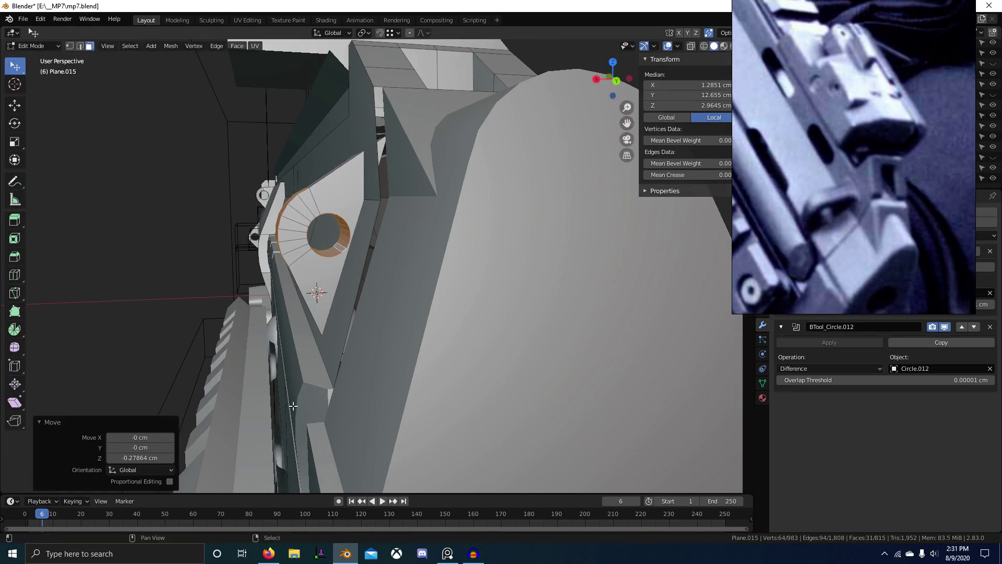
key("g")
key("x")
left_click(329, 360)
key("g")
key("z")
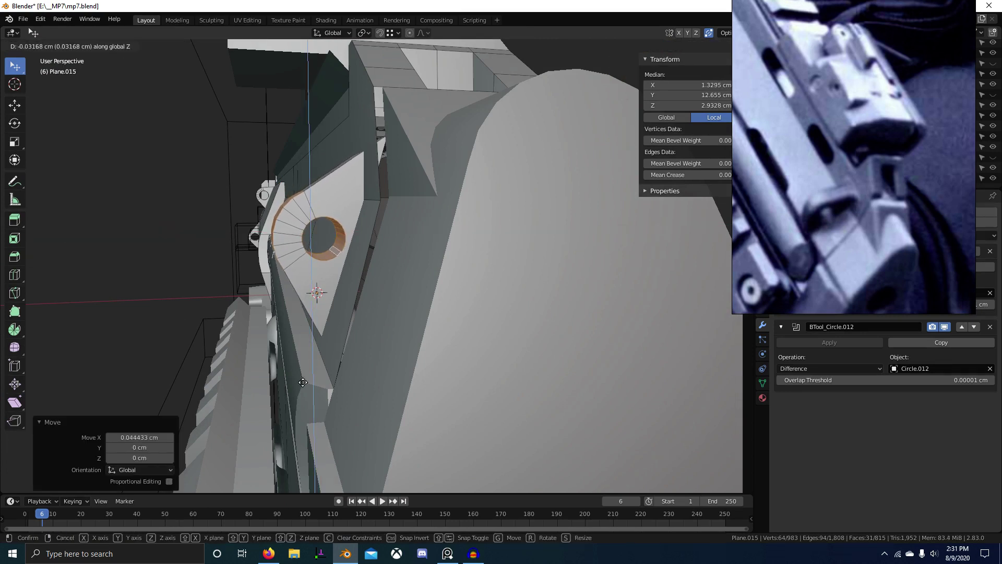
left_click(299, 386)
Step: Select only the seven rounded outer rim faces and move them about -0.072 cm along X and -0.026 cm along Z
scroll(300, 286, "up", 2)
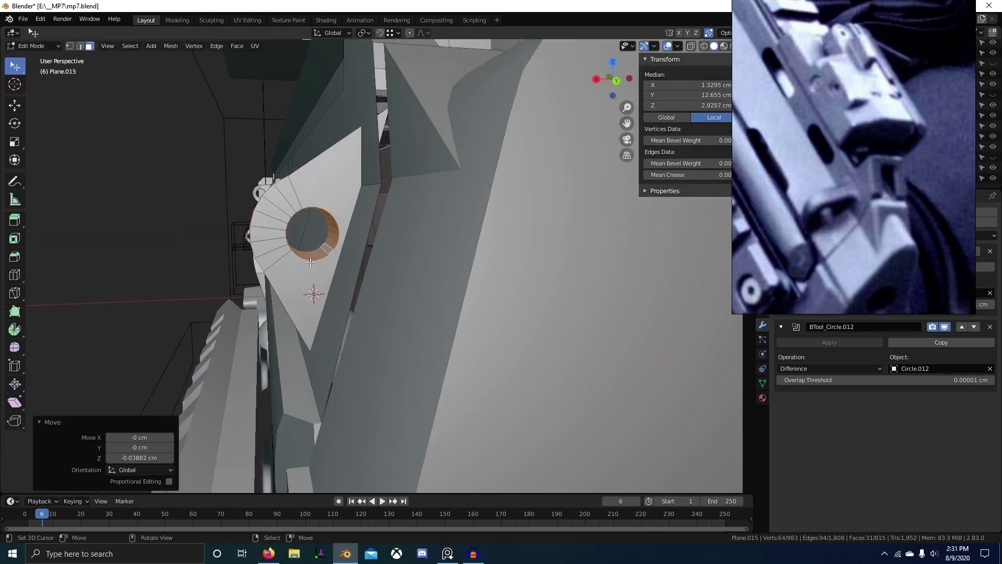
middle_click_drag(313, 257, 329, 239)
left_click(295, 190)
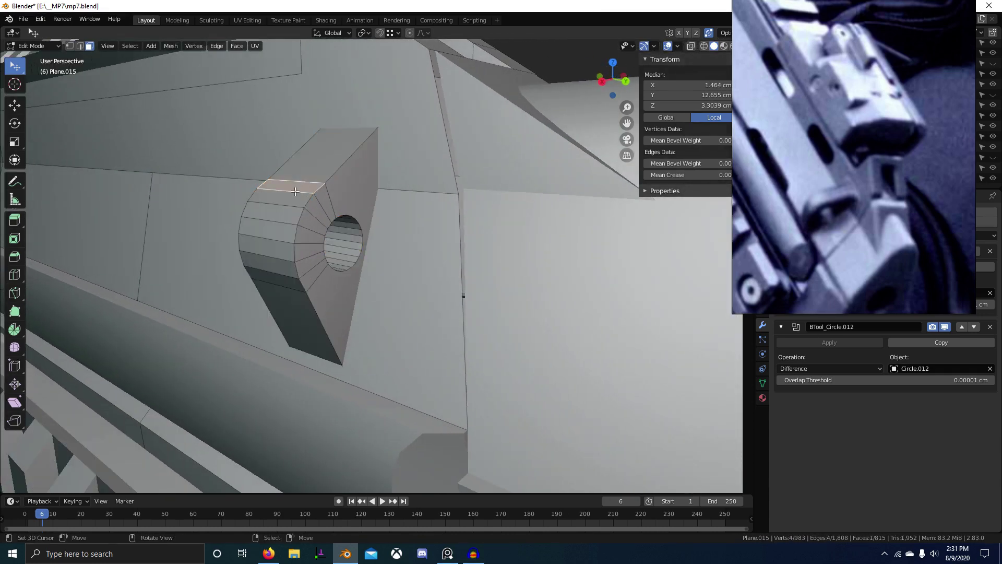
left_click(286, 287, "ctrl")
middle_click_drag(286, 286, 312, 279)
key("g")
key("x")
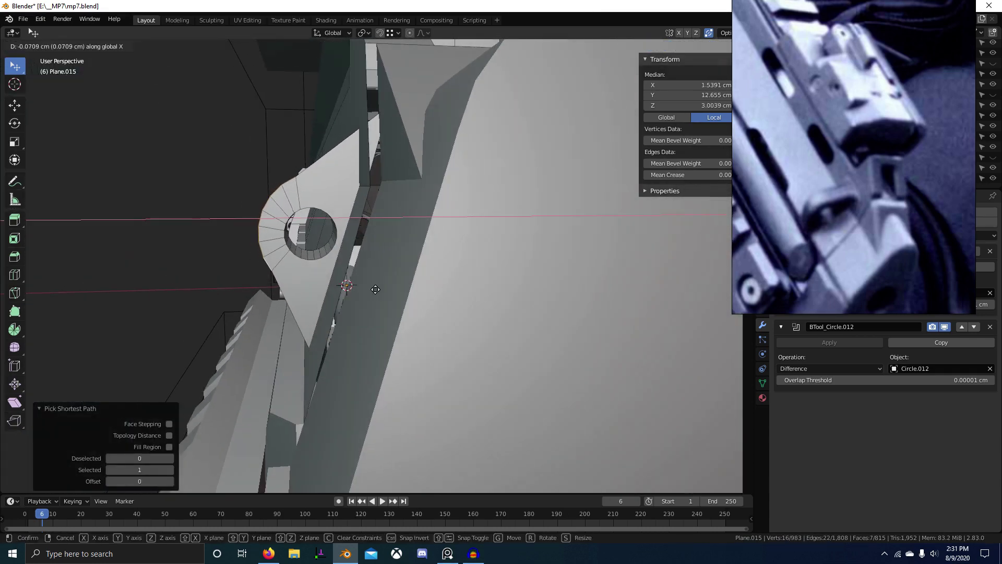
left_click(375, 289)
key("g")
key("z")
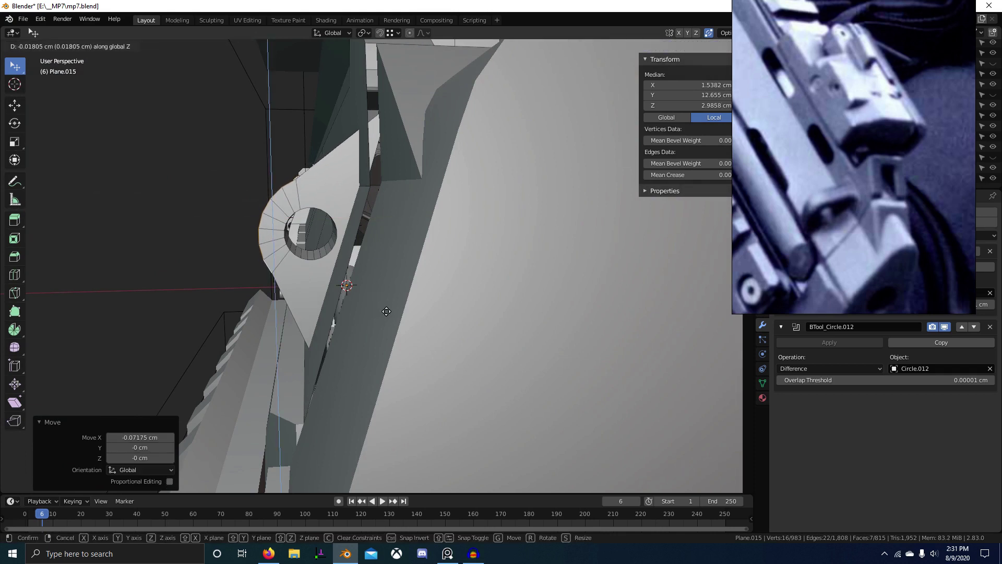
left_click(352, 324)
Step: Duplicate the hole's edge loop on the sling loop's face and scale the copy up to the rim's size as a guide ring
scroll(291, 248, "up", 2)
middle_click_drag(292, 248, 308, 255)
key("2")
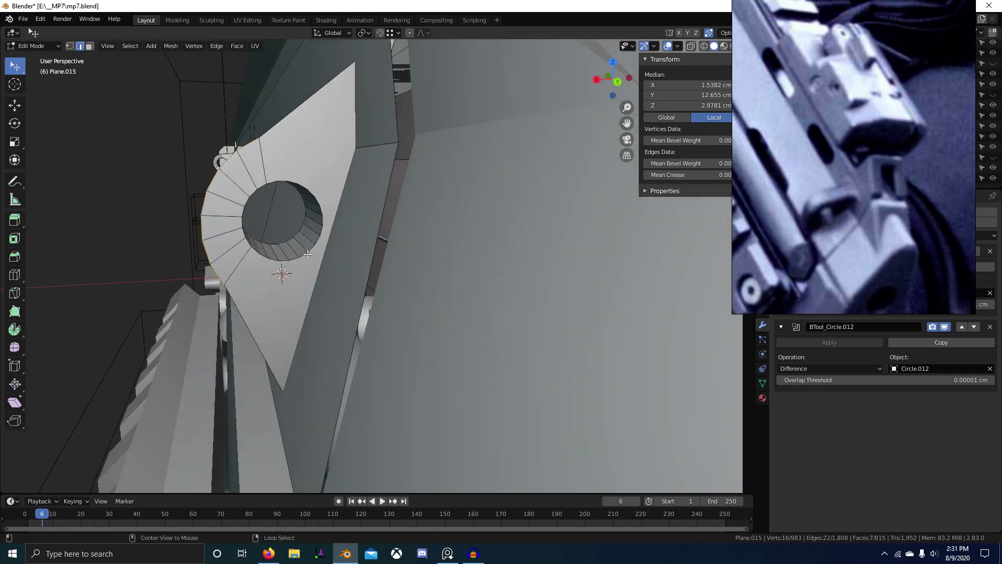
left_click(261, 185, "ctrl")
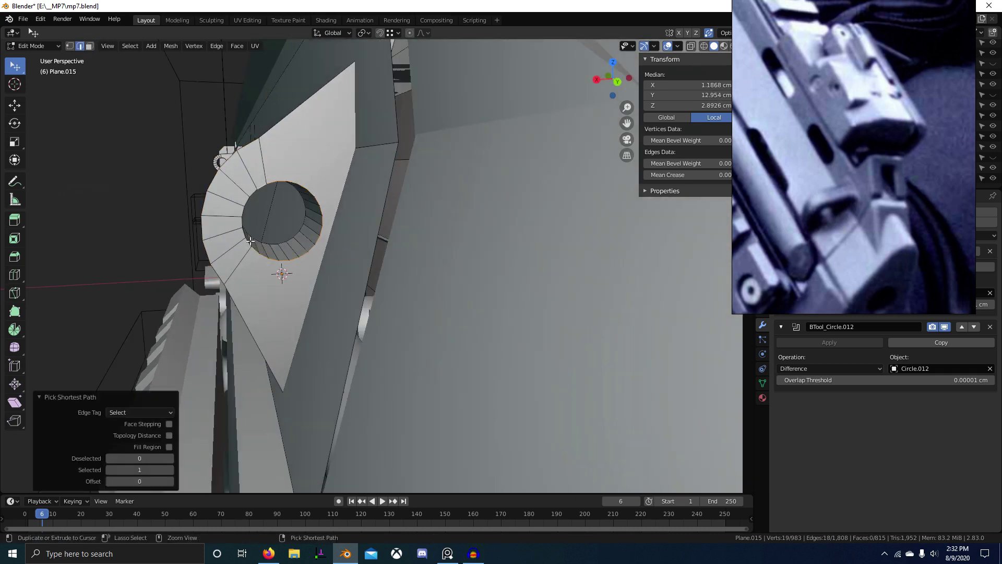
key("period")
left_click(273, 202)
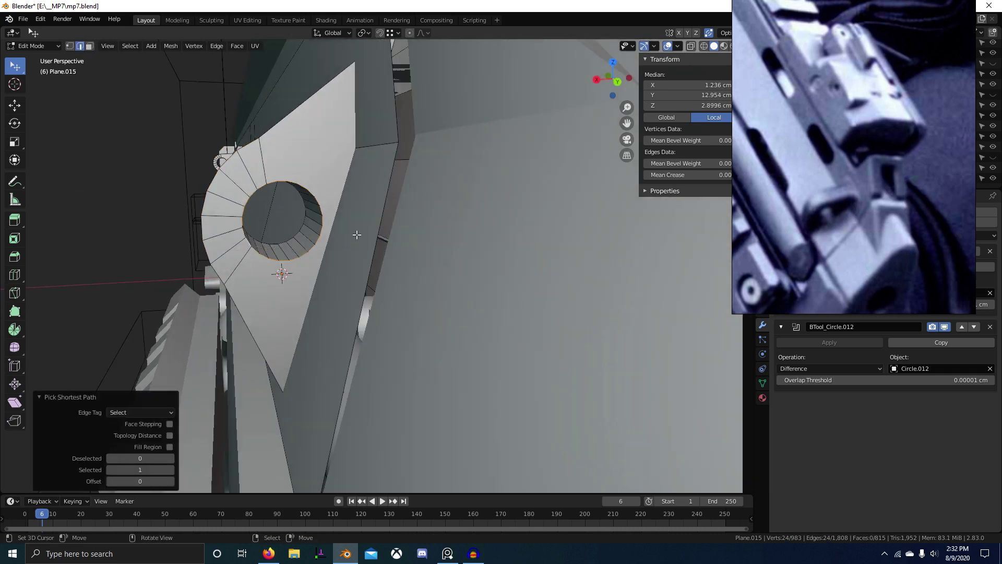
key("shift+d")
key("s")
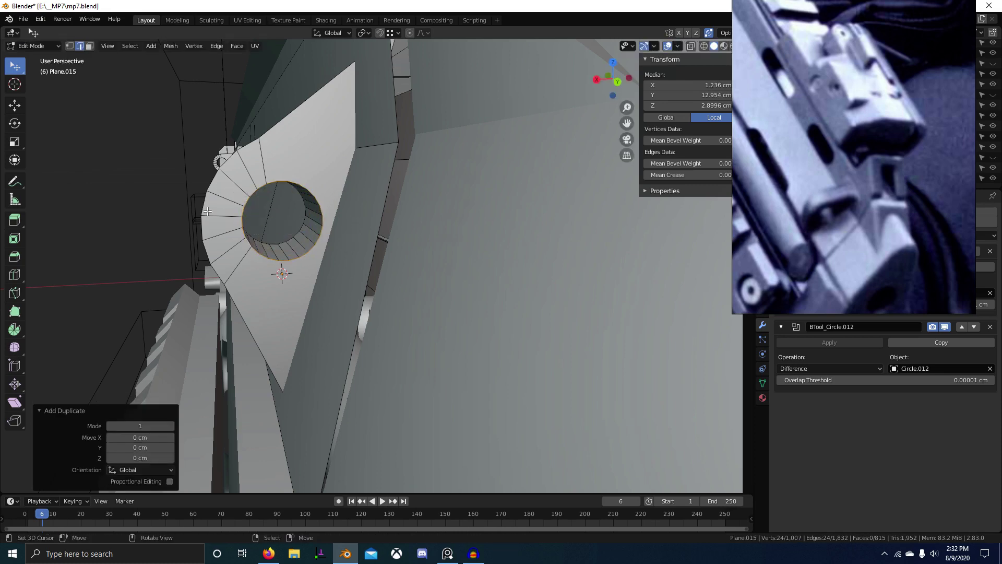
left_click(198, 210)
Step: Slide three of the rounded rim's middle edges onto the matching vertices of the guide ring
middle_click_drag(220, 216, 229, 256)
key("1")
key("2")
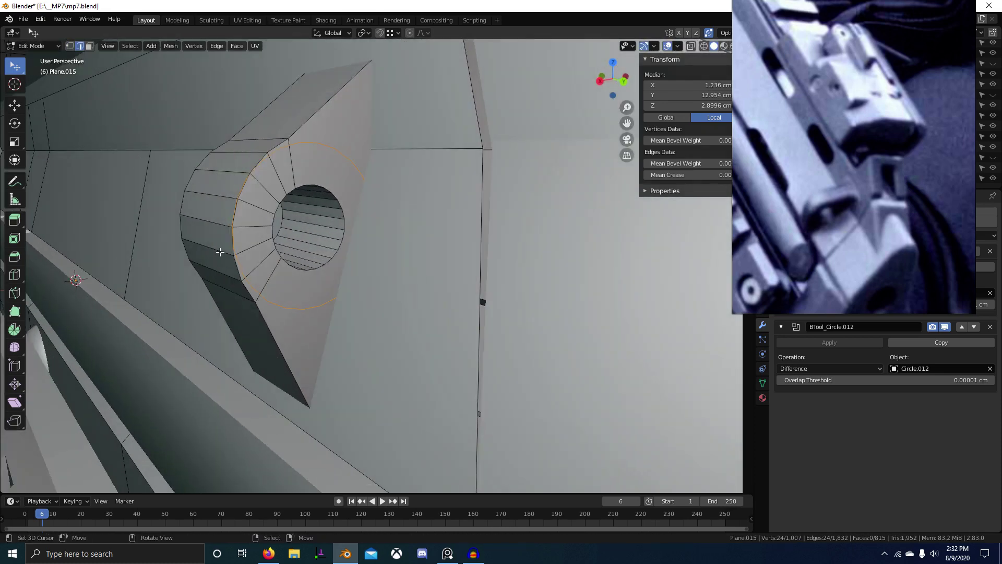
key("g")
left_click(225, 252)
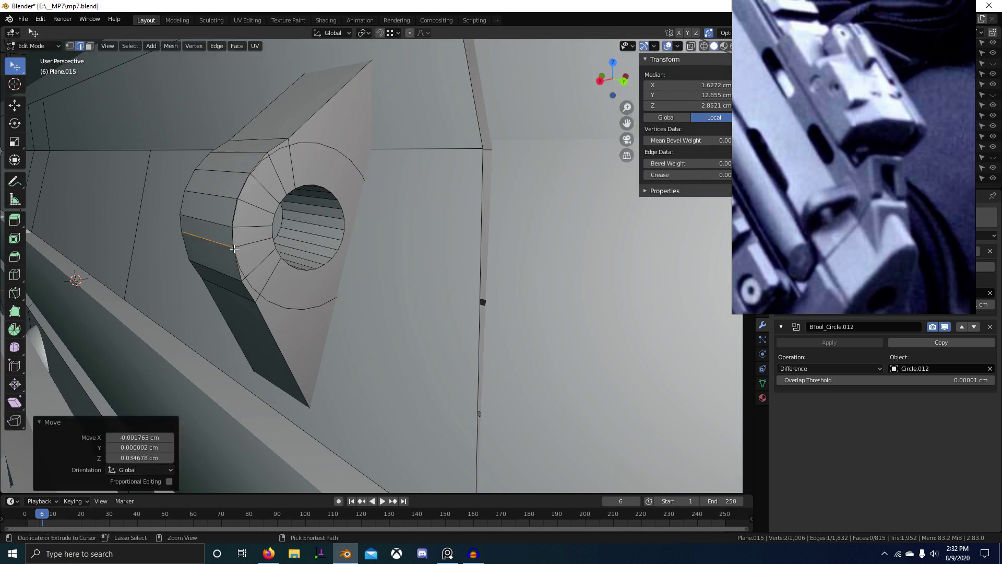
right_click(223, 224)
key("g")
left_click(224, 222)
right_click(223, 189)
key("ctrl+g")
key("Escape")
key("g")
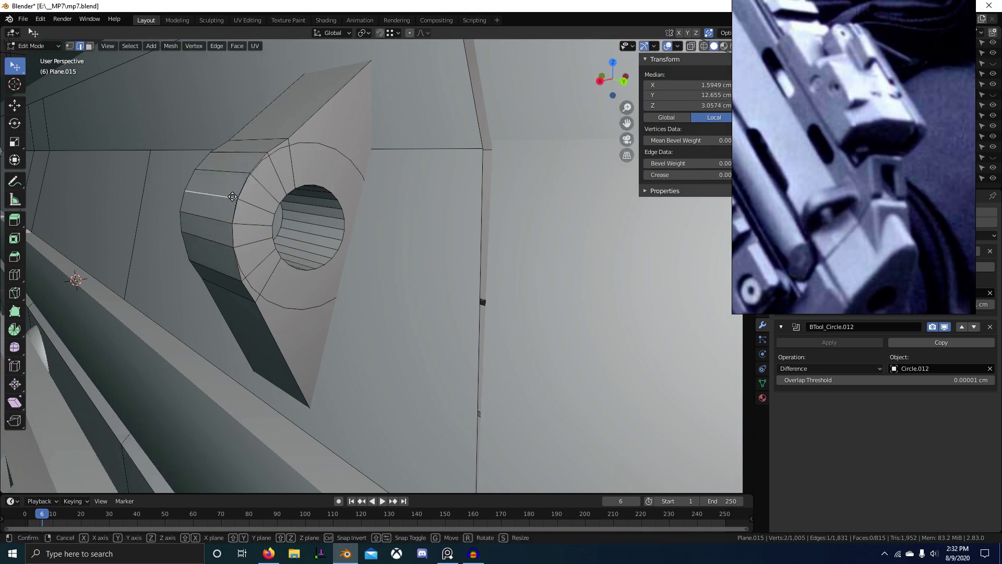
left_click(232, 194, "ctrl")
Step: Snap the three upper rim edges and the lowest rim edge onto the guide ring's vertices
right_click(240, 166)
key("g")
left_click(243, 166, "ctrl")
right_click(259, 151)
key("g")
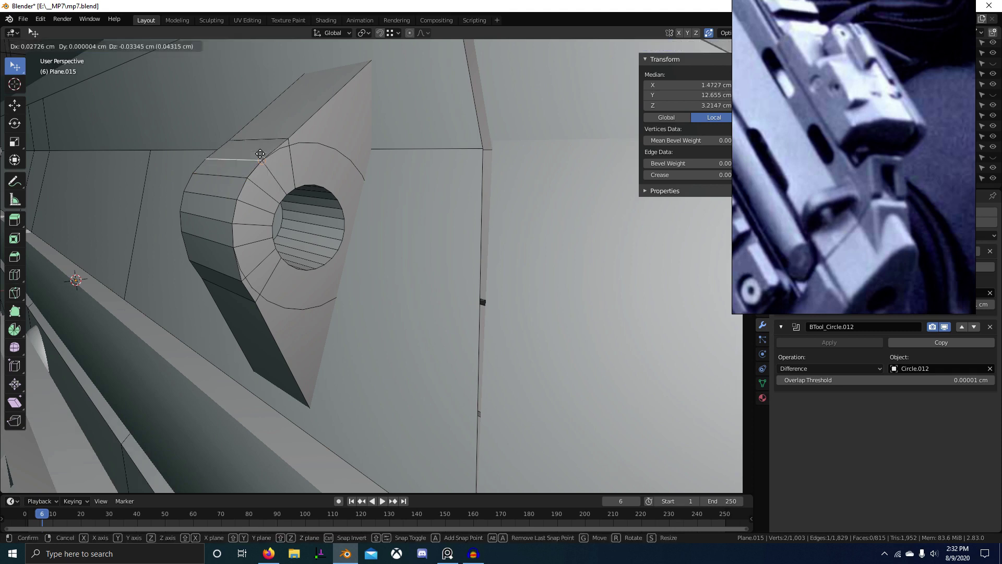
left_click(261, 150, "ctrl")
right_click(271, 143)
key("g")
left_click(273, 148, "ctrl")
middle_click_drag(268, 282, 224, 271)
right_click(223, 271)
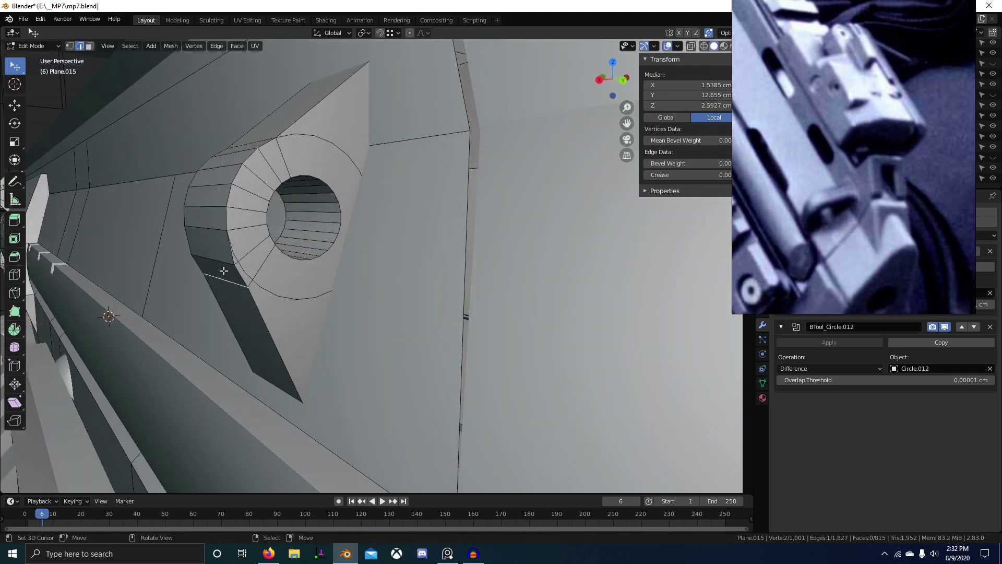
key("g")
left_click(234, 257, "ctrl")
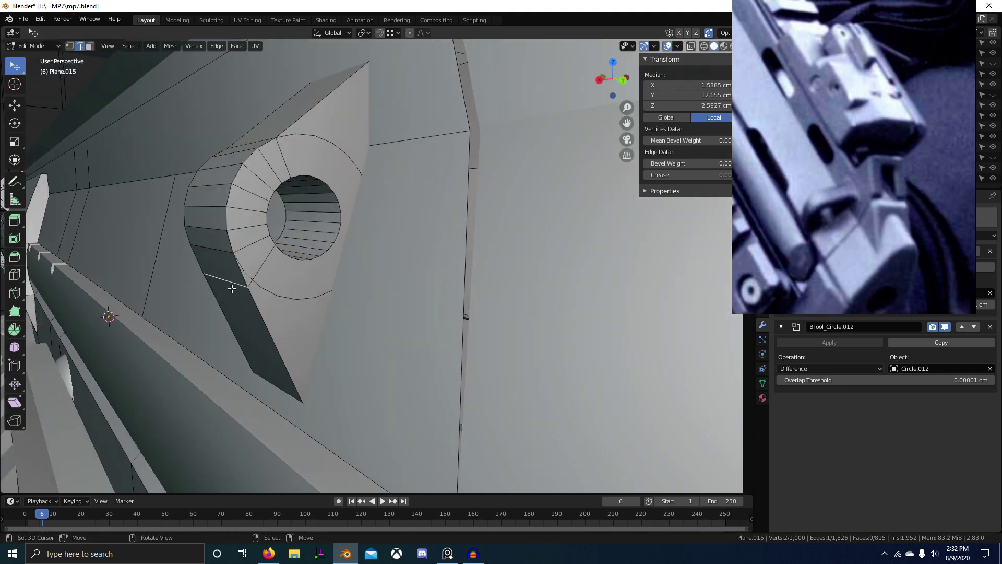
Step: Dissolve the lowest rim edge together with the edges joining it to the hole on both faces
mouse_move(245, 303)
middle_mouse_down()
mouse_move(215, 302)
mouse_move(241, 299)
middle_mouse_up()
right_click(243, 288, "shift")
middle_click_drag(193, 274, 340, 258)
right_click(382, 246, "shift")
scroll(365, 272, "down", 5)
middle_click_drag(341, 313, 230, 319)
key("ctrl+x")
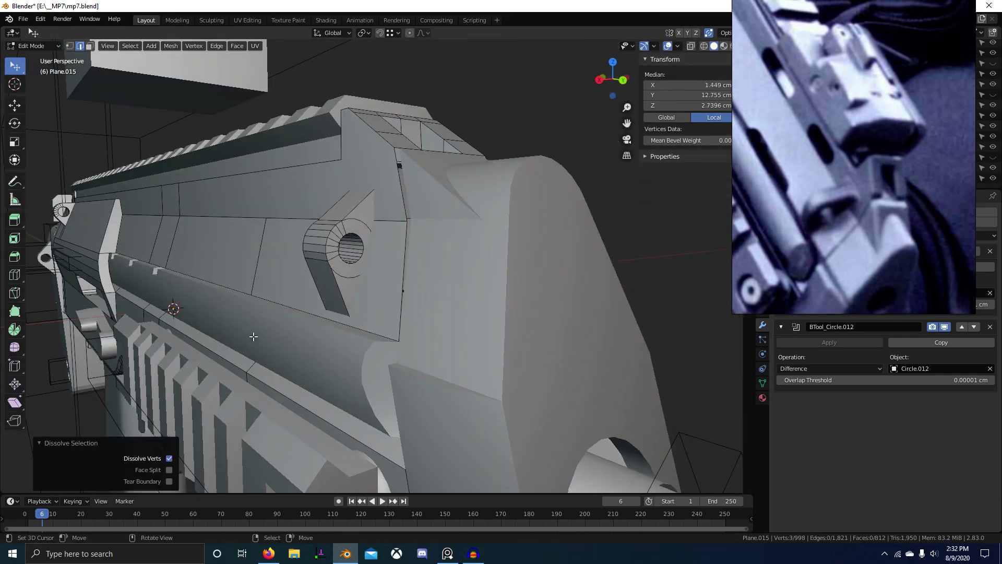
Step: Dissolve the surplus uppermost rim edge together with the edges joining it to the hole on both faces
scroll(261, 292, "up", 4)
middle_click_drag(292, 261, 465, 224)
right_click(429, 209, "ctrl")
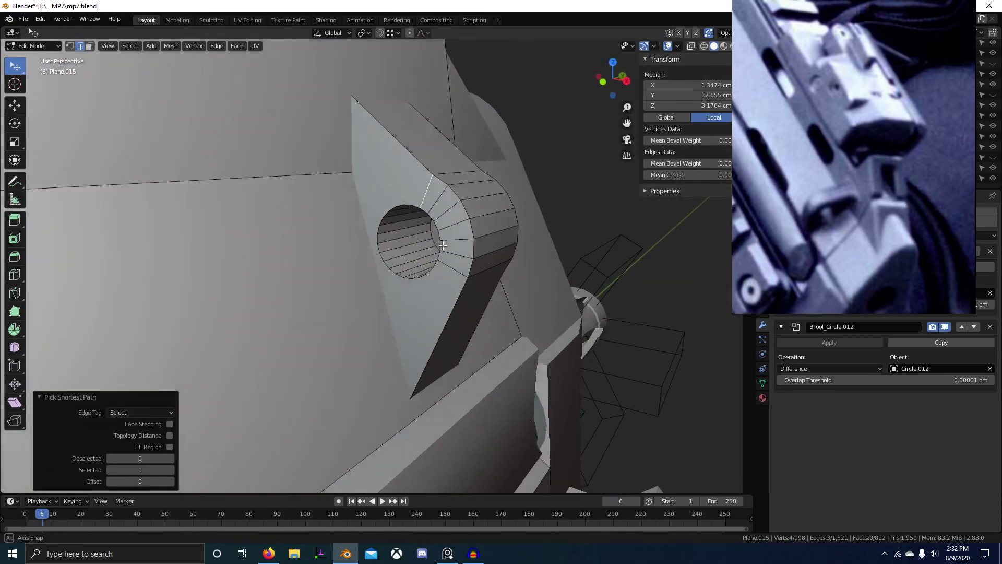
right_click(442, 187)
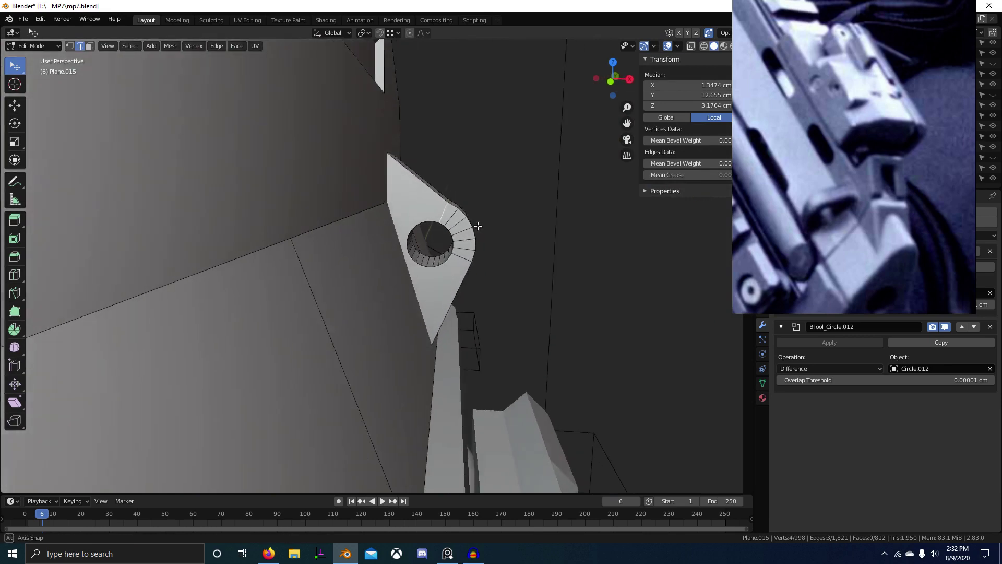
key("ctrl+x")
middle_click_drag(497, 268, 361, 231)
key("1")
right_click(303, 184)
key("ctrl+x")
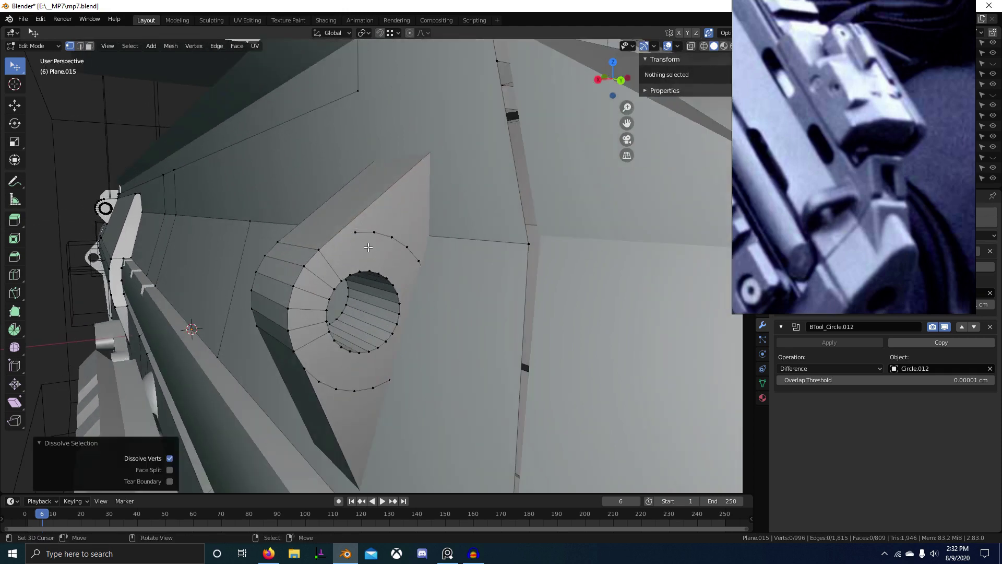
Step: Dissolve the leftover guide ring around the hole and return to Object Mode with nothing selected
right_click(361, 232, "alt")
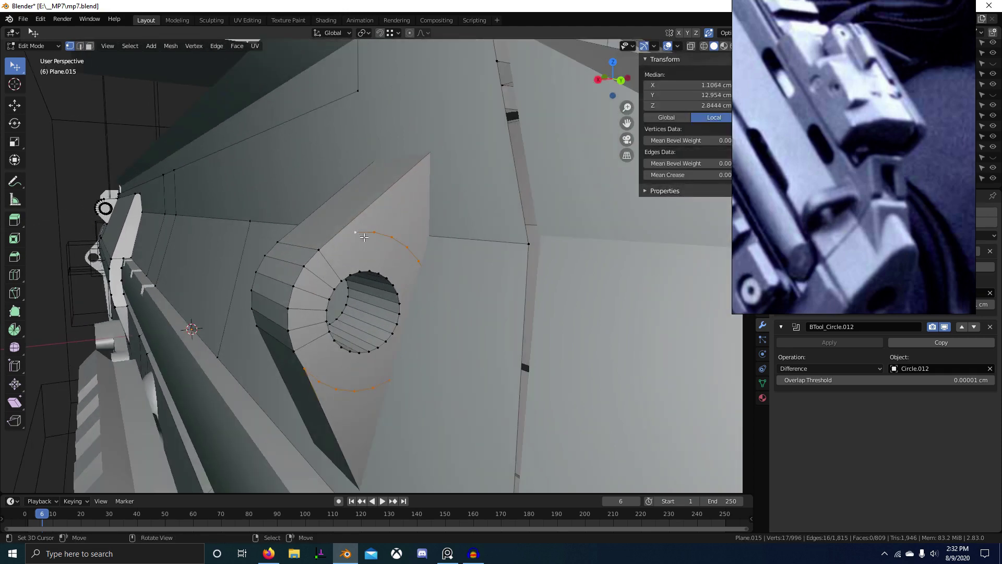
key("ctrl+x")
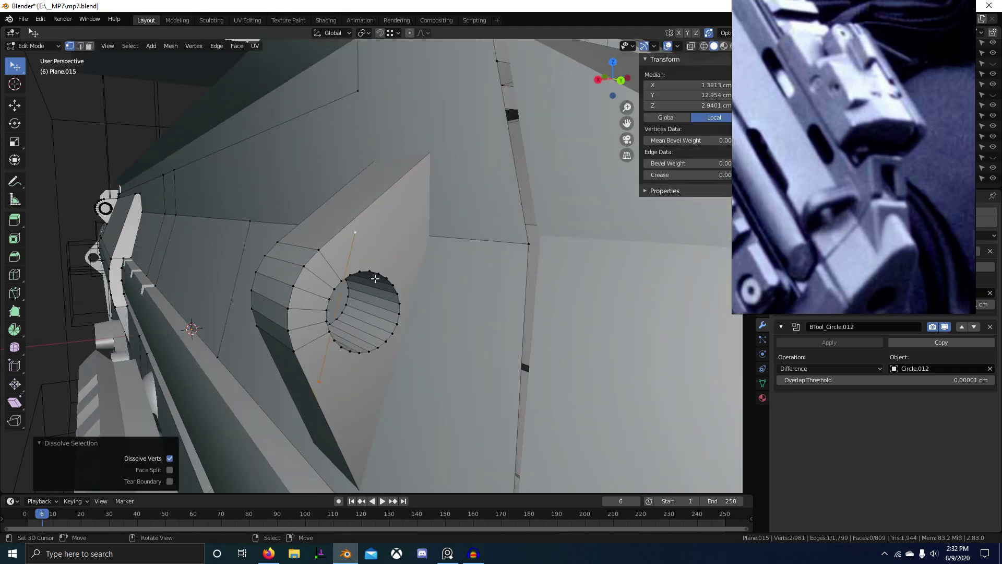
key("ctrl+x")
middle_click_drag(366, 258, 308, 365)
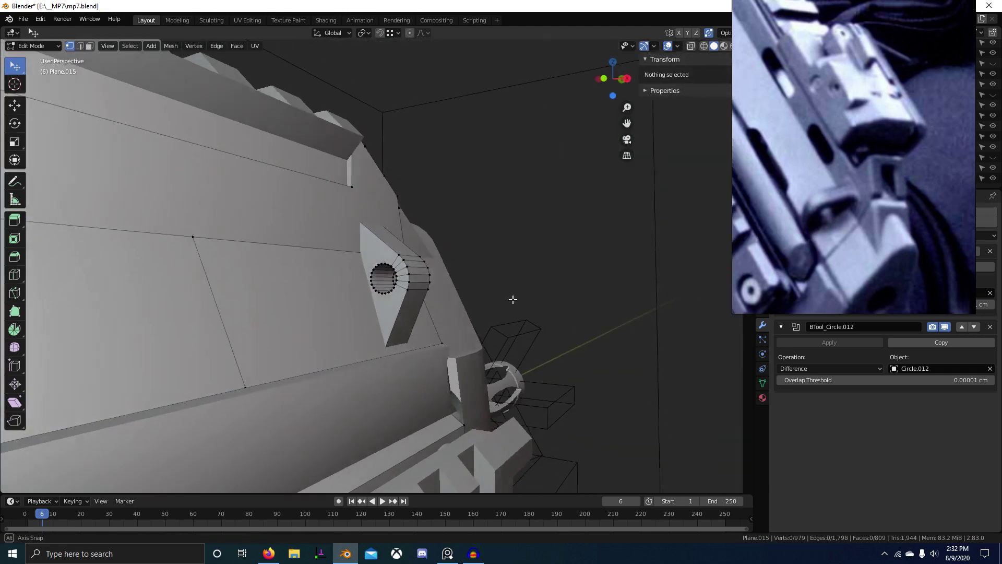
scroll(468, 332, "down", 5)
scroll(261, 376, "down", 4)
key("Tab")
key("alt+a")
scroll(245, 380, "down", 4)
middle_click_drag(245, 380, 277, 391)
scroll(856, 151, "down", 4)
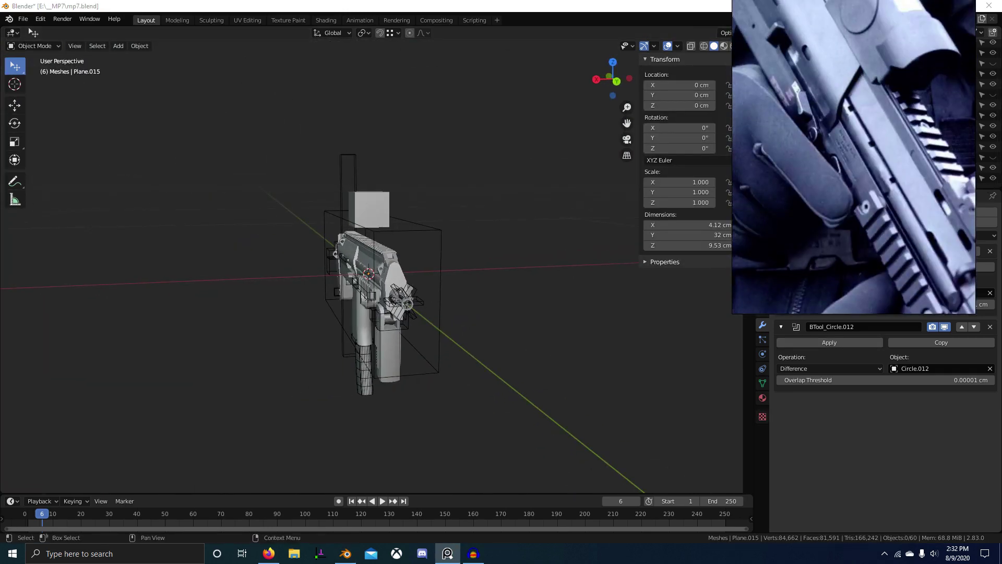
Step: Examine the reference photos for the shape and edge rounding of the front sling loop
middle_click_drag(908, 152, 985, 230)
scroll(901, 156, "up", 4)
scroll(393, 277, "up", 6)
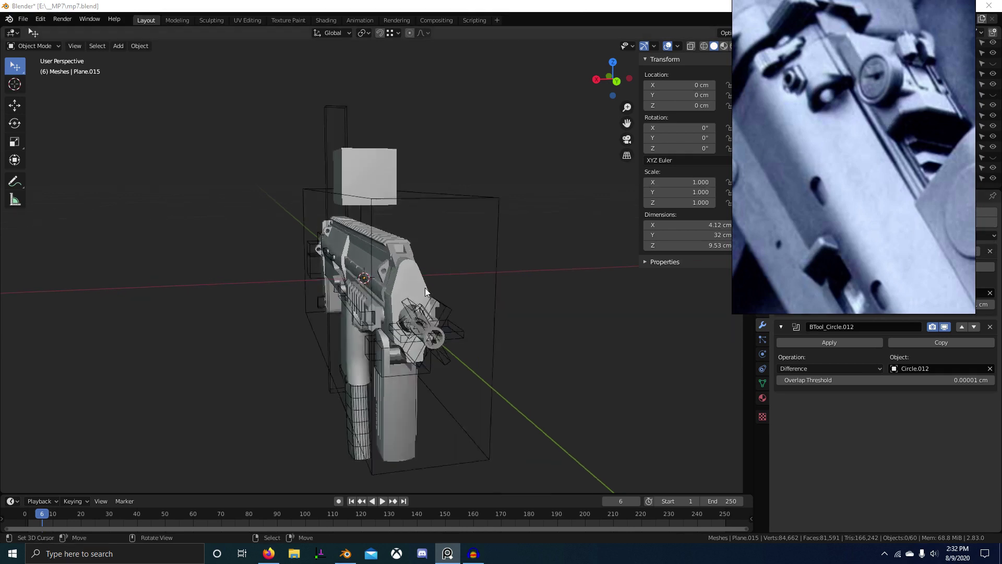
right_click(402, 268)
key("Tab")
key("Tab")
scroll(926, 192, "down", 6)
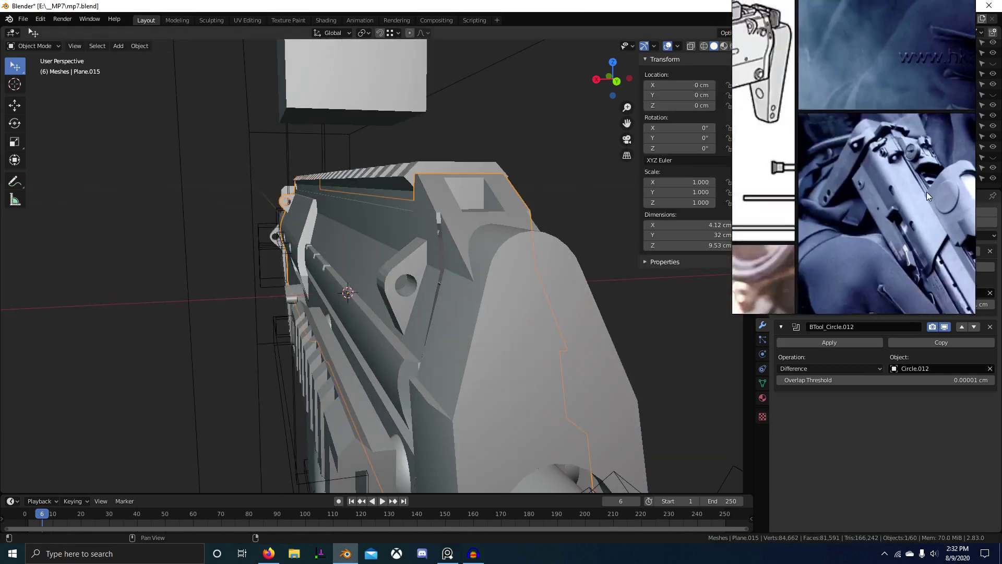
middle_click_drag(926, 192, 876, 140)
scroll(829, 223, "up", 6)
scroll(887, 214, "up", 2)
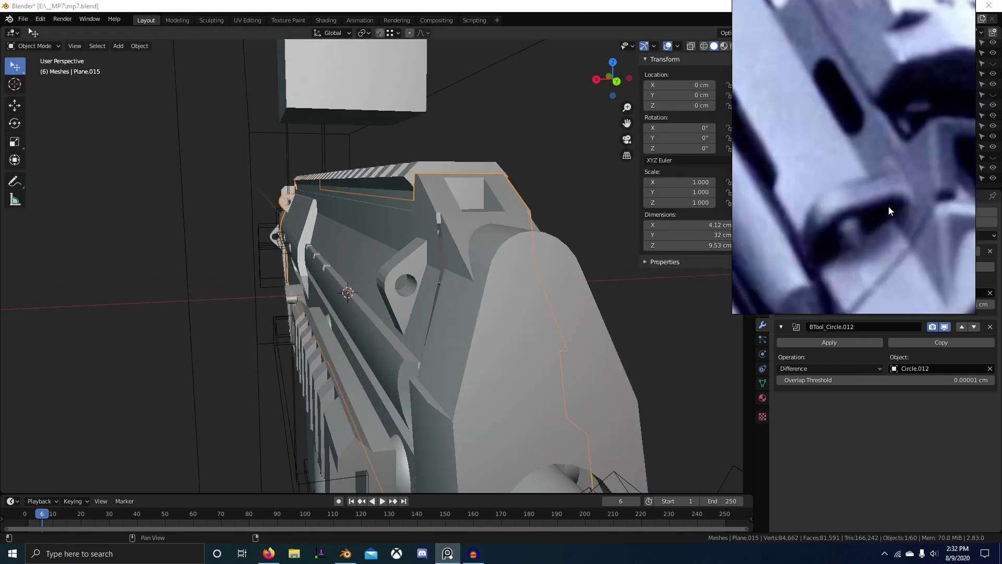
scroll(410, 288, "up", 2)
scroll(418, 271, "up", 2)
middle_click_drag(410, 289, 401, 269)
Step: Bevel the outer profile edges on both sides of the sling loop by 0.15 cm with 2 segments
key("Tab")
right_click(408, 277, "alt")
right_click(395, 359, "ctrl")
right_click(350, 219, "shift")
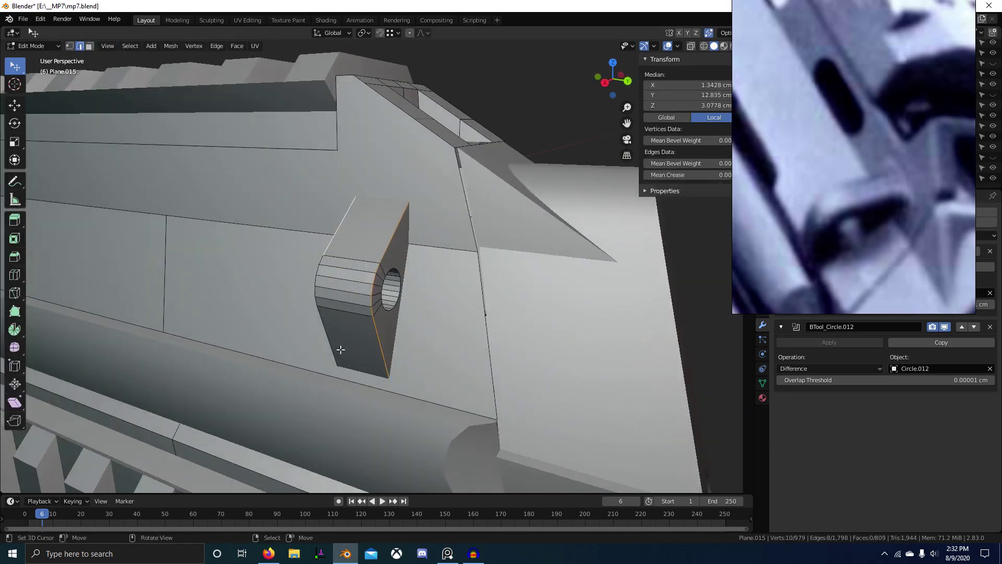
middle_click_drag(340, 350, 418, 367)
right_click(285, 361, "ctrl")
scroll(287, 361, "down", 1)
middle_click_drag(289, 361, 384, 345)
key("ctrl+b")
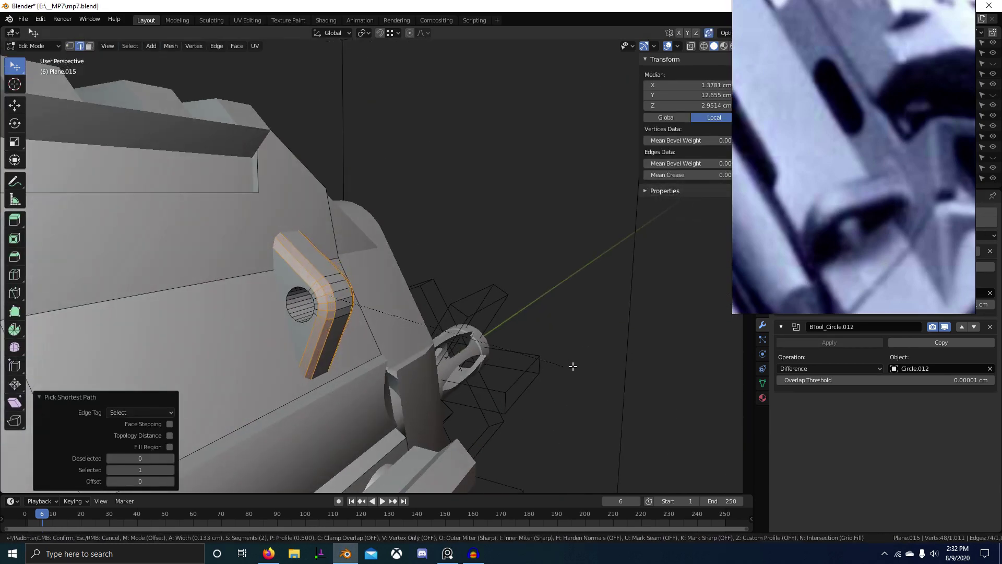
left_click(587, 360)
scroll(548, 352, "up", 2)
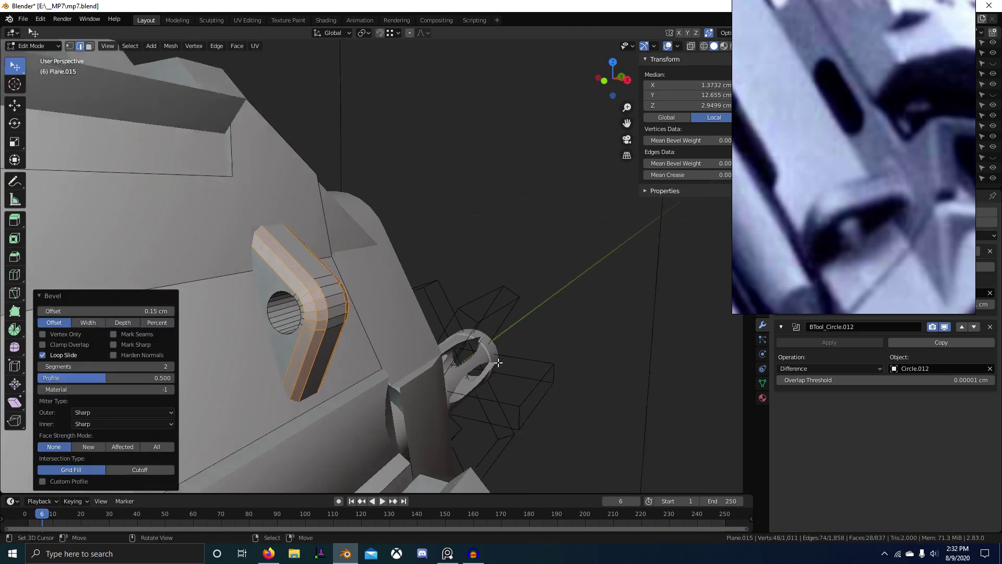
Step: Collapse the ring of short edges along the beveled rounded rim of the sling loop
middle_click_drag(386, 318, 323, 299)
right_click(316, 296, "ctrl+alt")
key("x")
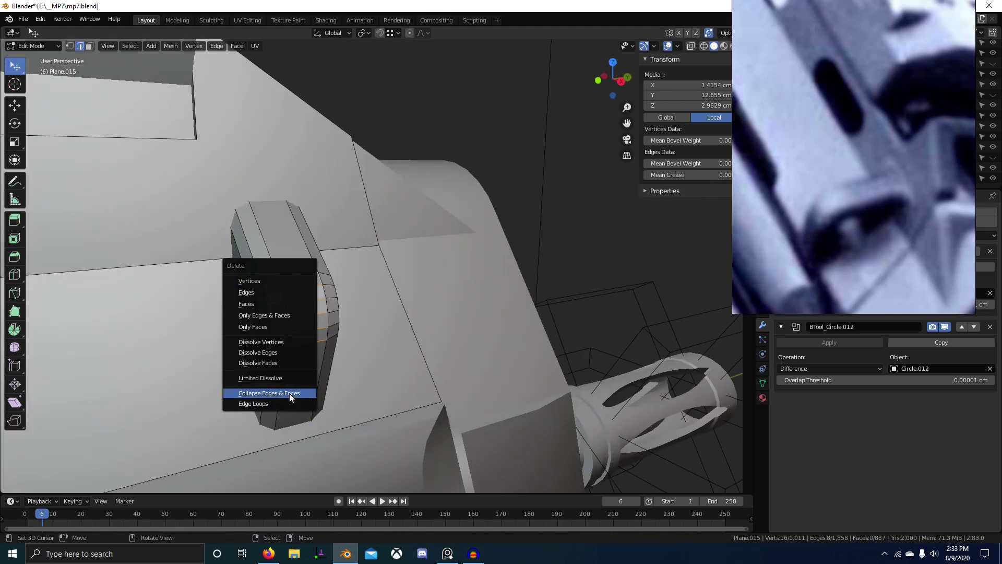
left_click(289, 393)
middle_click_drag(290, 394, 219, 388)
scroll(441, 405, "down", 7)
middle_click_drag(386, 394, 354, 393)
scroll(354, 393, "up", 2)
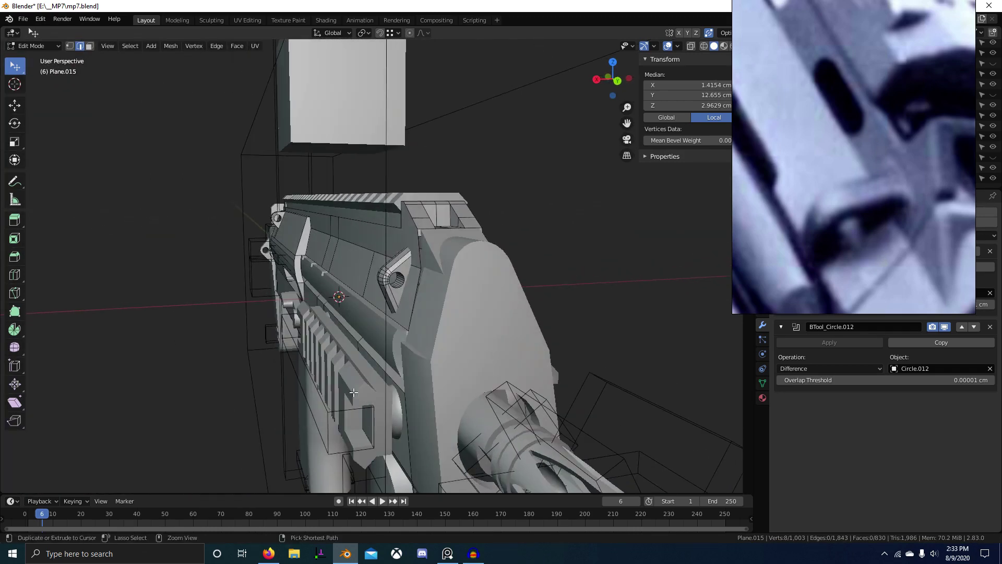
Step: Undo the rim edge collapse and the bevel on the sling loop
key("ctrl+z")
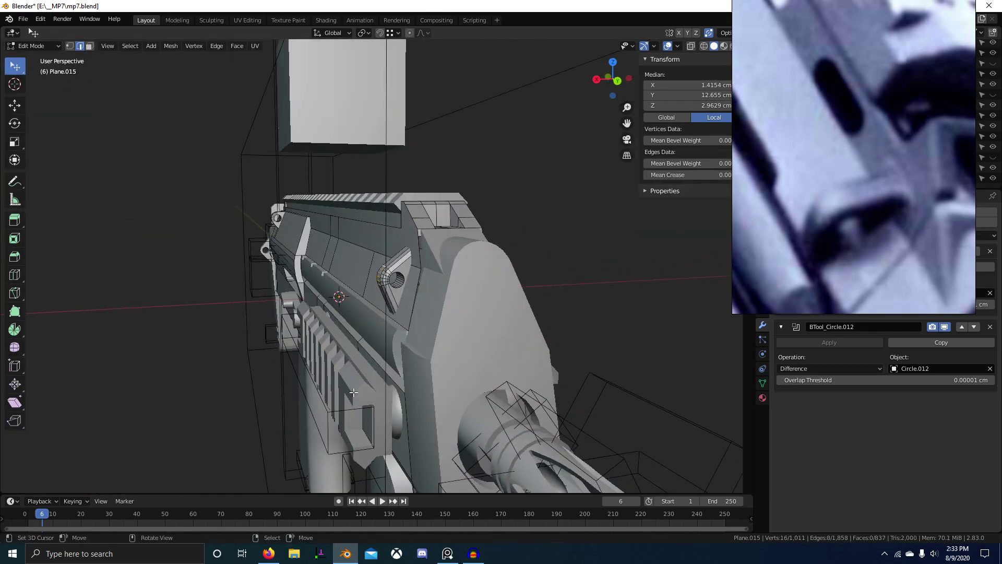
key("ctrl+shift+z")
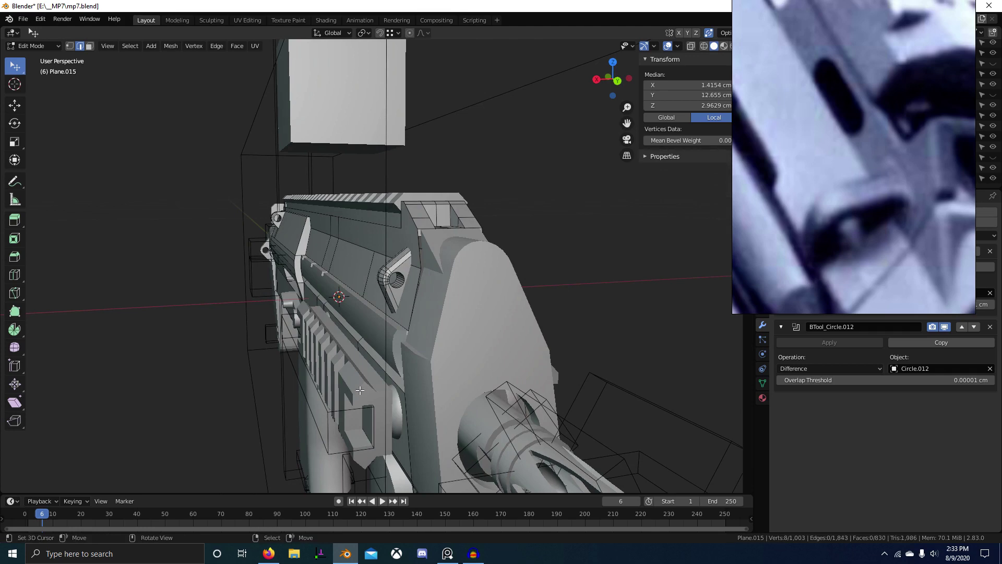
middle_click_drag(360, 390, 381, 385)
key("ctrl+z")
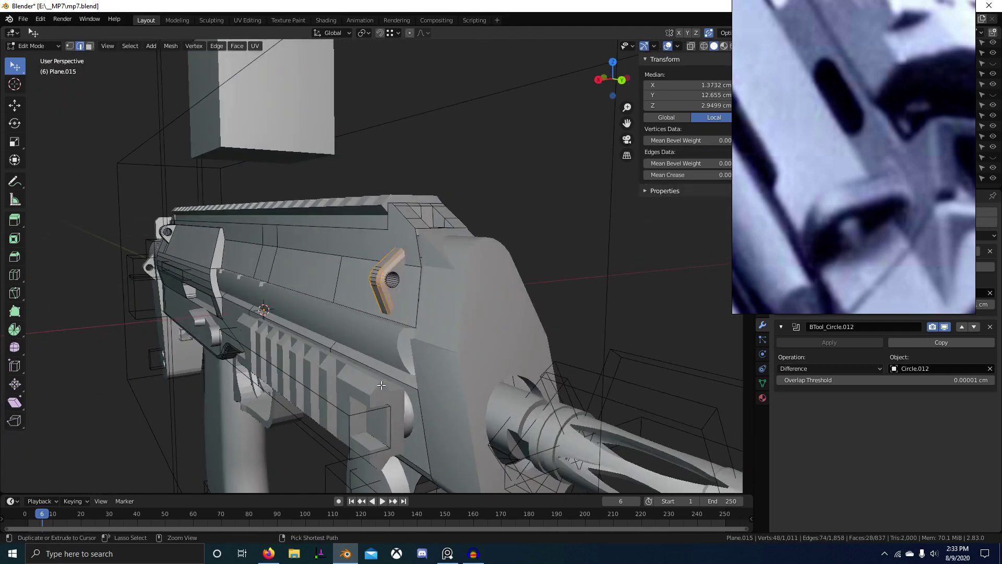
key("ctrl+z")
key("Tab")
scroll(413, 342, "up", 3)
scroll(390, 292, "down", 2)
mouse_move(391, 293)
middle_mouse_down()
mouse_move(460, 335)
mouse_move(448, 338)
middle_mouse_up()
key("w")
key("w")
left_click(468, 306)
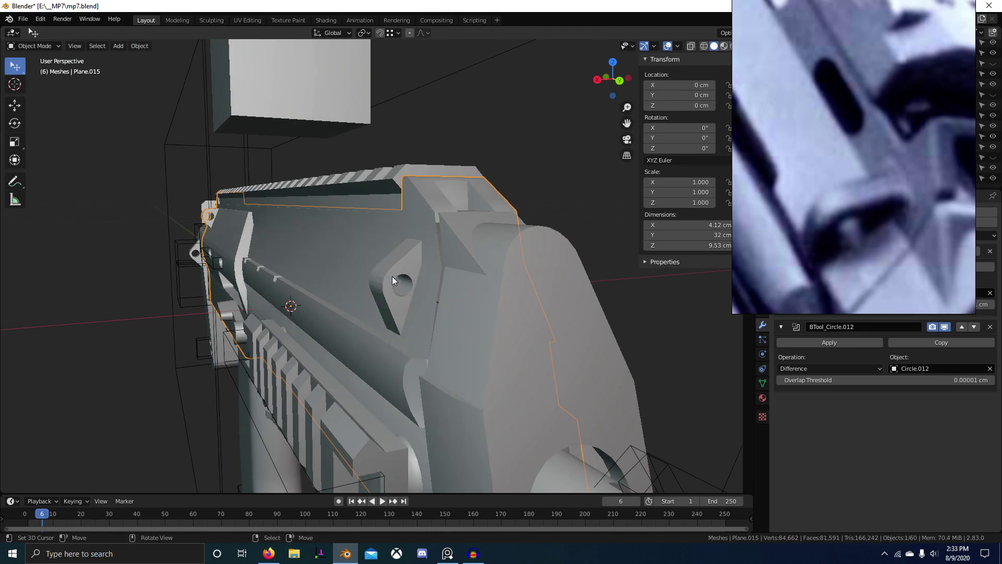
Step: Duplicate the entire linked sling loop mesh and move the copy about 8.97 cm along Y, past the muzzle
key("Tab")
key("ctrl+l")
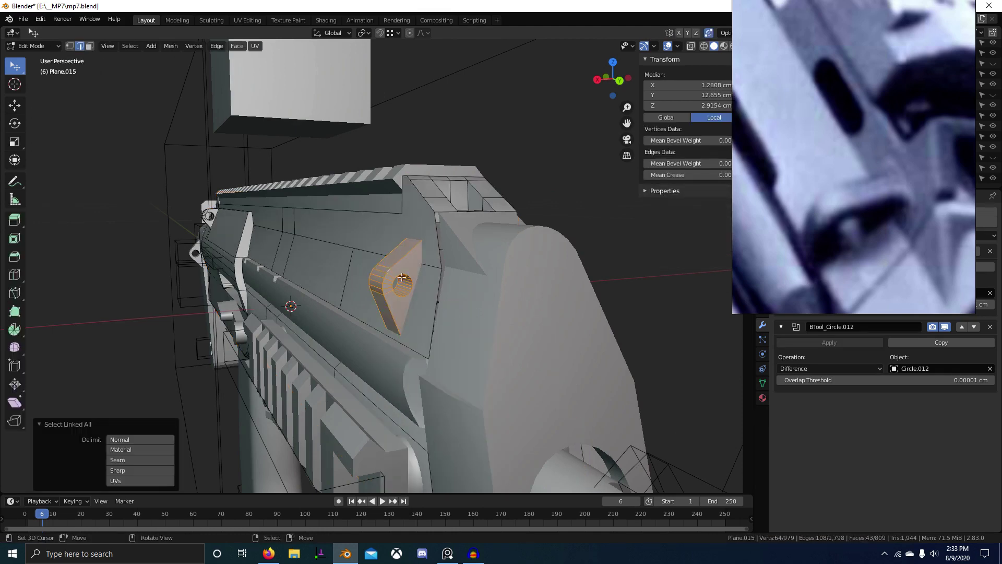
middle_click_drag(389, 271, 517, 288)
key("g")
key("x")
key("y")
left_click(691, 329)
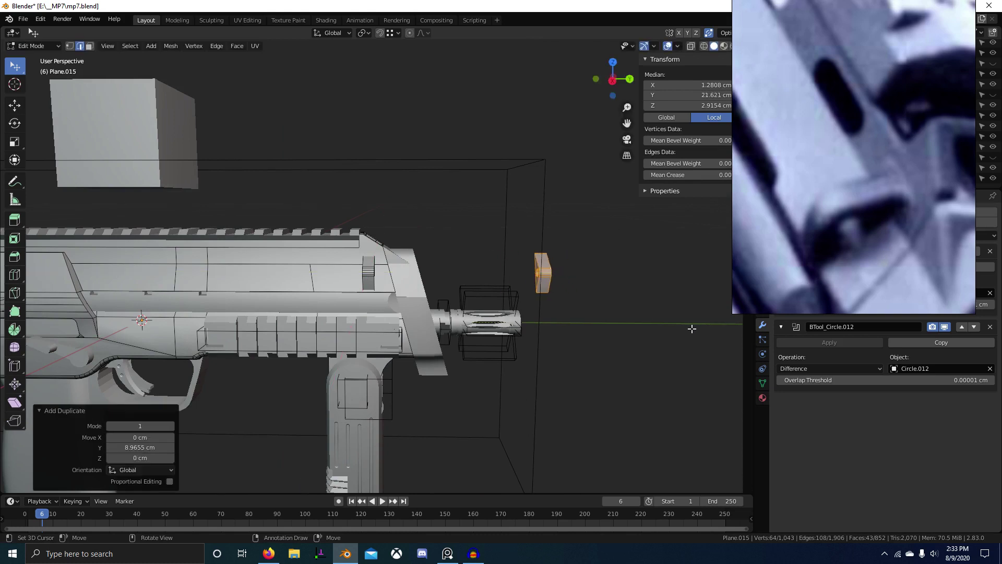
Step: Duplicate the loop copy again and move the new one about 1.9 cm further along Y
middle_click_drag(691, 328, 668, 338)
key("shift+d")
key("y")
left_click(700, 341)
Step: Bevel the outer rim edges on both sides of the newest sling loop copy with a 0.164 cm offset and 2 segments
middle_click_drag(668, 338, 485, 323, "shift")
scroll(485, 323, "up", 8)
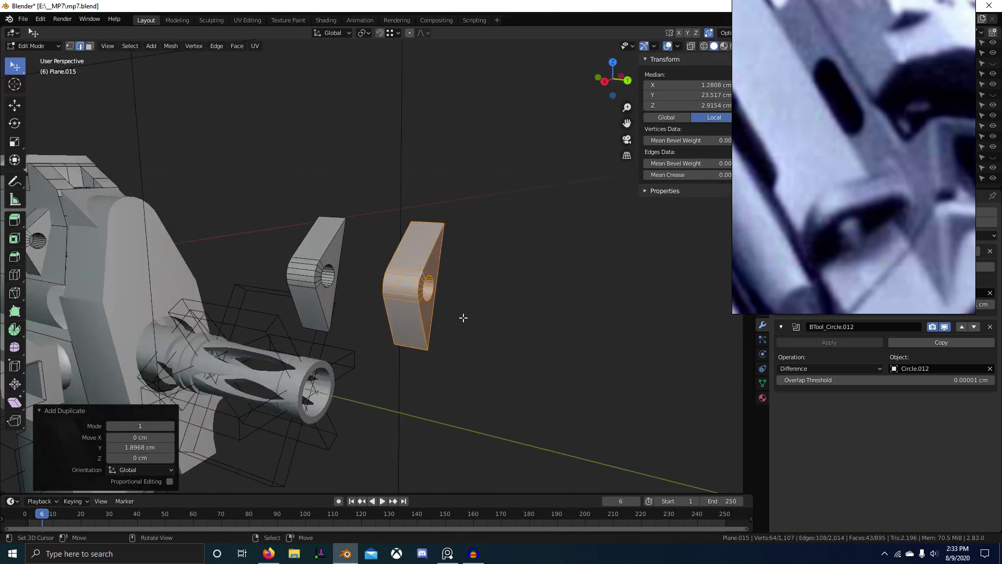
left_click(394, 355, "alt")
right_click(398, 348)
right_click(413, 236, "ctrl")
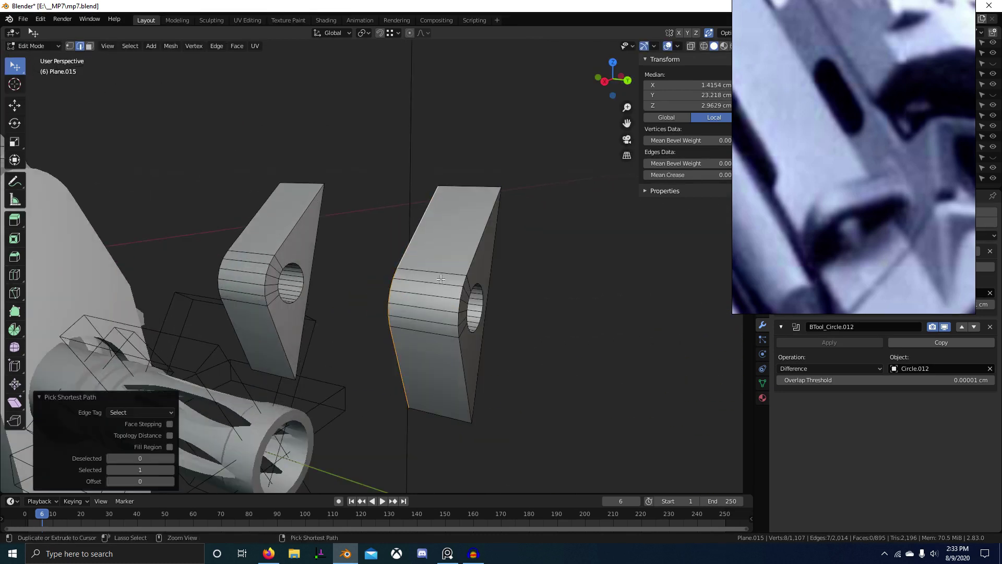
right_click(455, 357, "shift")
right_click(481, 238, "ctrl")
middle_click_drag(517, 373, 485, 387)
key("ctrl+b")
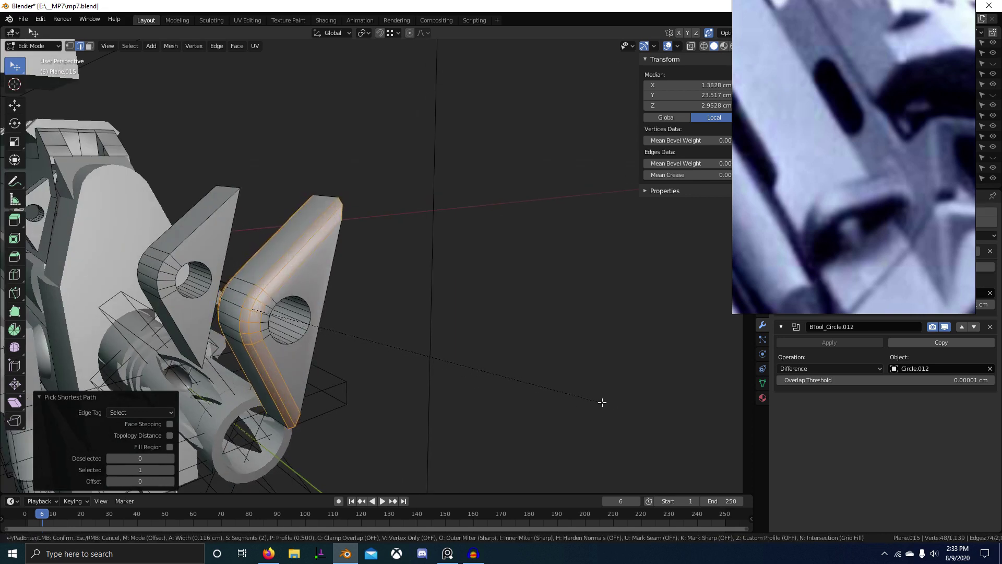
left_click(659, 403)
scroll(616, 405, "down", 3)
middle_click_drag(573, 405, 552, 407)
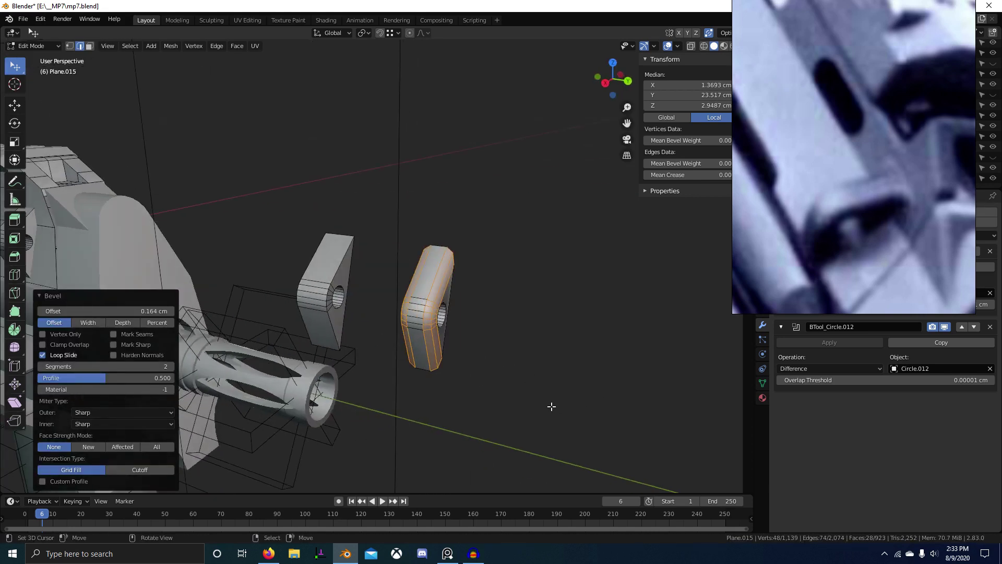
Step: Move the entire beveled loop back along Y beside the plain copy and duplicate it about 0.89 cm forward along Y
key("ctrl+l")
key("g")
key("y")
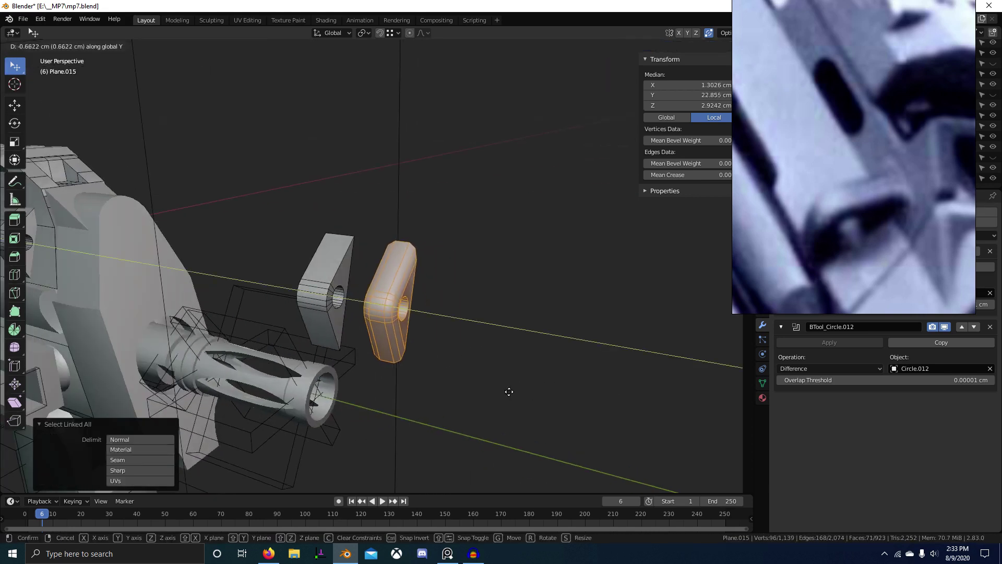
left_click(491, 388)
key("shift+d")
key("y")
left_click(539, 393)
Step: Collapse the ring of short edges across the middle of the newest beveled copy's rim
scroll(539, 392, "up", 5)
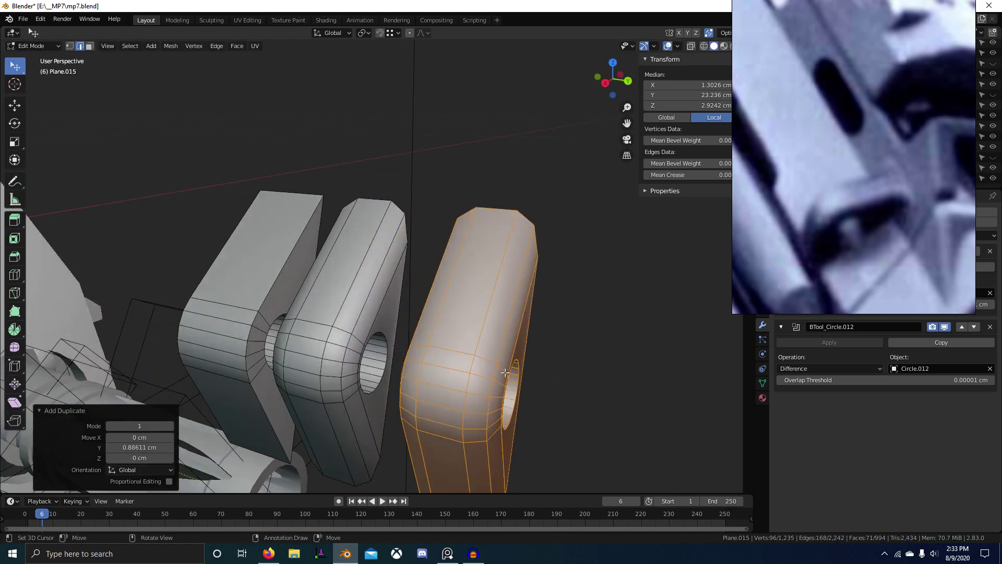
left_click(446, 346, "ctrl+alt")
key("x")
left_click(446, 346)
scroll(454, 360, "down", 6)
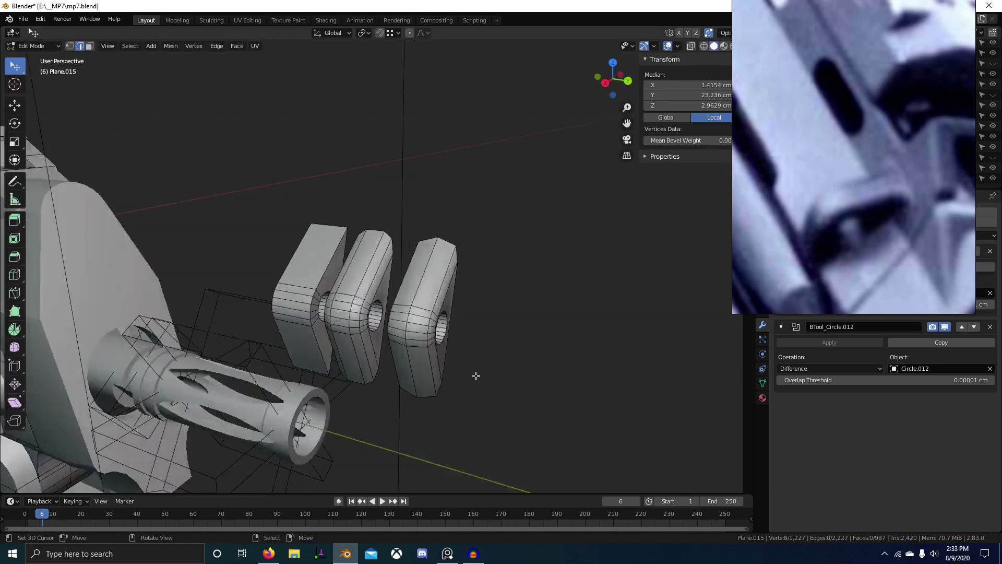
Step: Compare the three loop copies in shaded view and delete the plain copy and the first beveled copy
key("Tab")
middle_click_drag(373, 351, 494, 360)
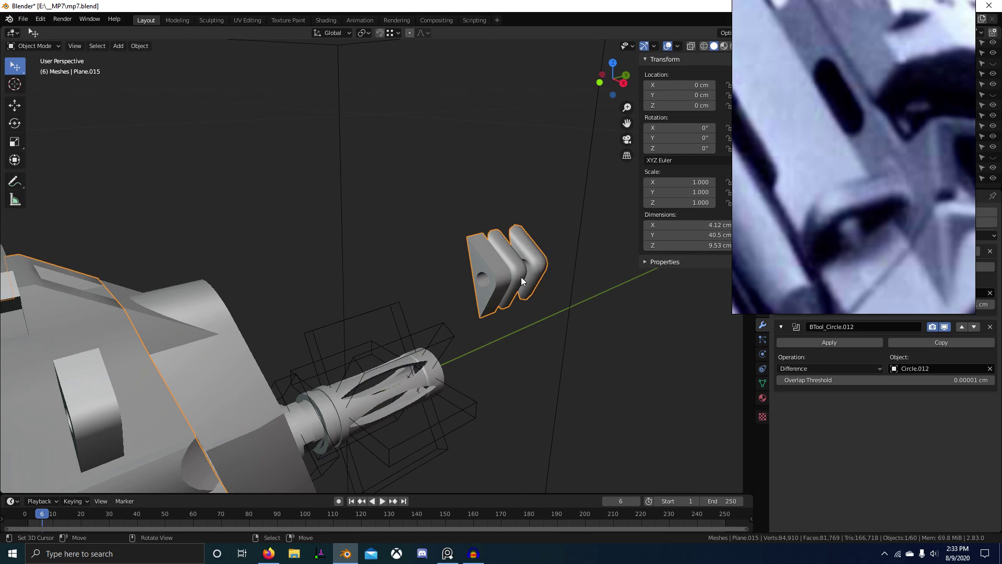
middle_click_drag(518, 276, 486, 311)
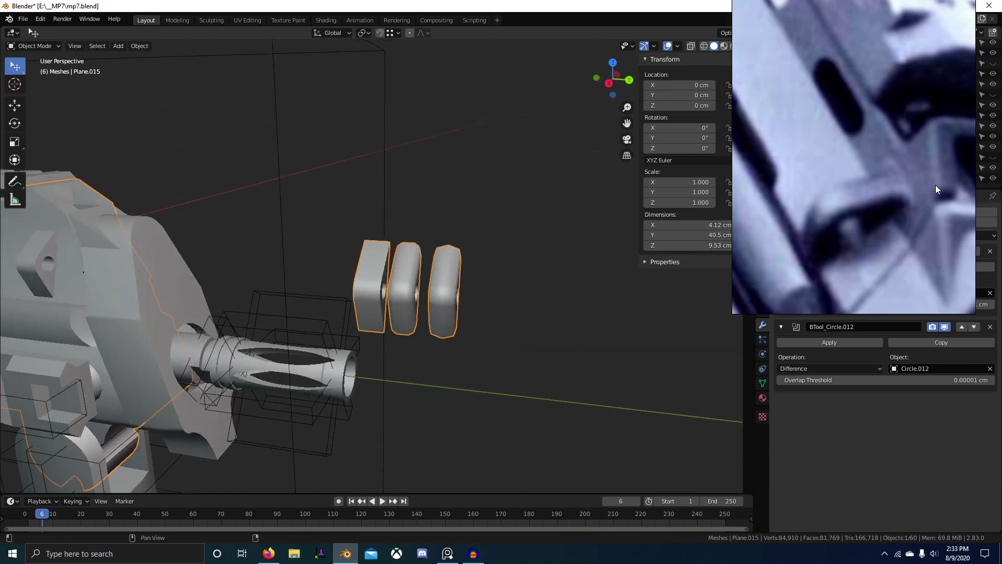
scroll(516, 337, "up", 3)
scroll(313, 275, "down", 4)
key("Tab")
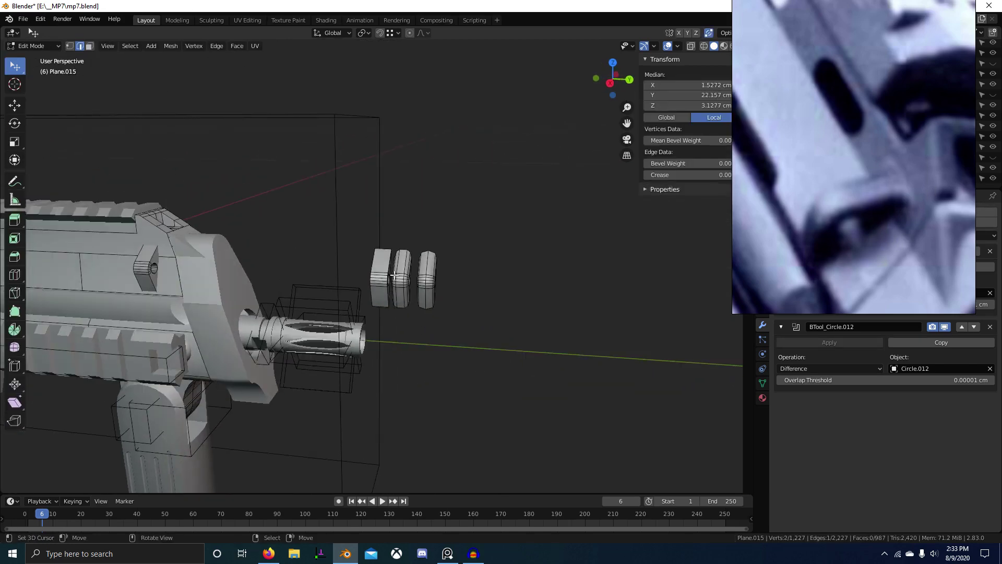
scroll(417, 284, "up", 4)
key("l")
key("l")
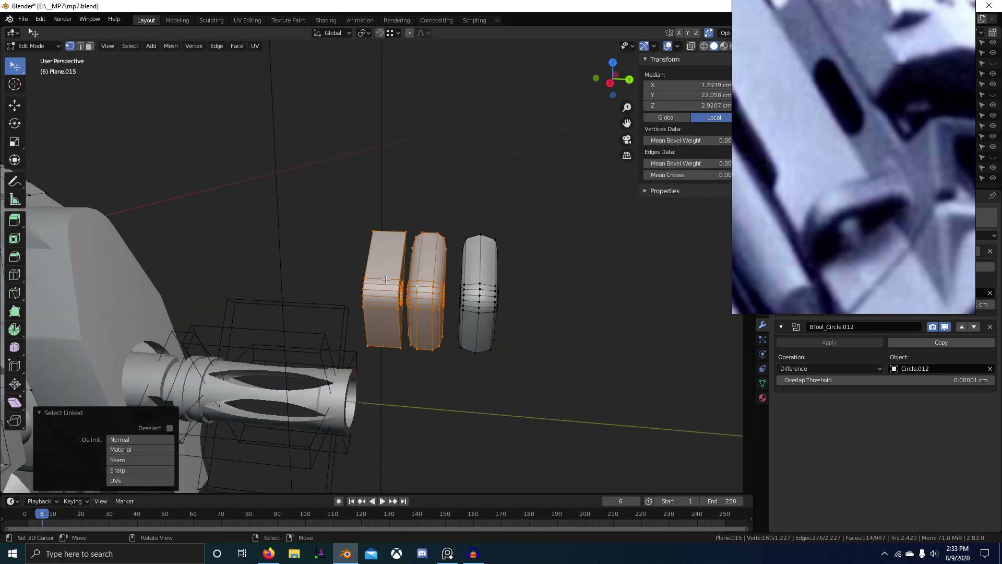
key("x")
left_click(372, 175)
left_click(496, 295)
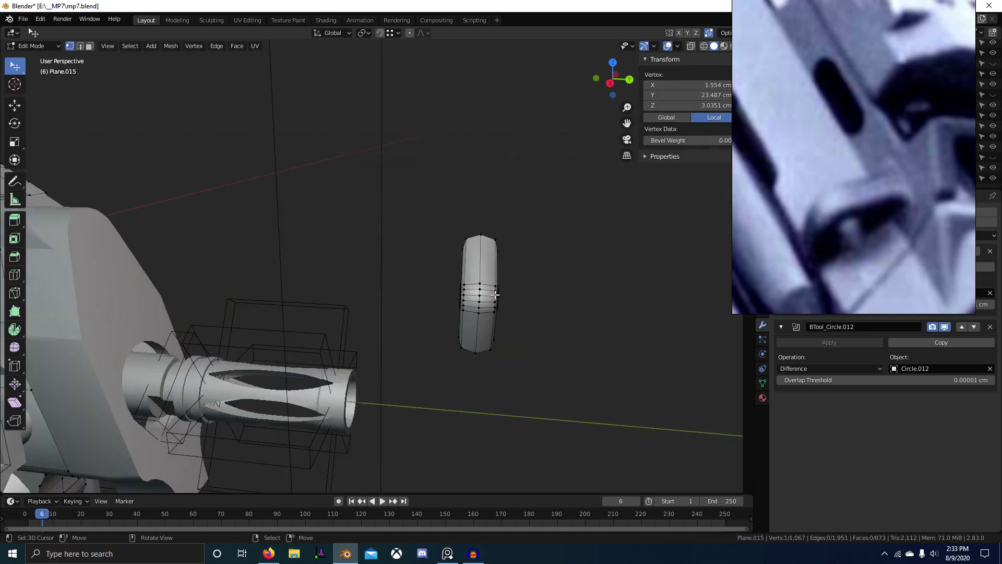
key("l")
scroll(496, 295, "down", 3)
scroll(454, 309, "up", 6)
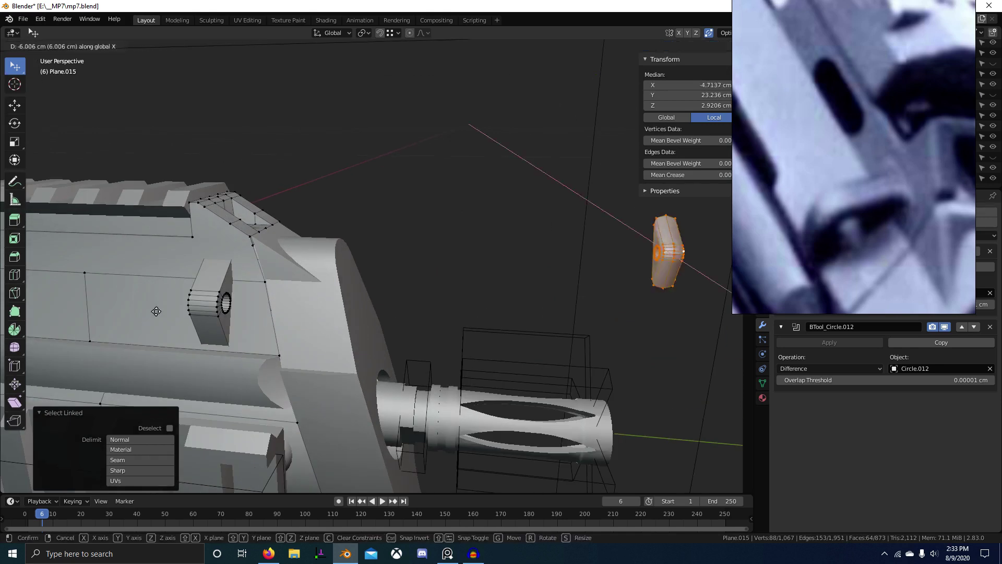
Step: Delete the original unbeveled sling loop from the front of the gun body
left_click(218, 301)
scroll(222, 300, "down", 2)
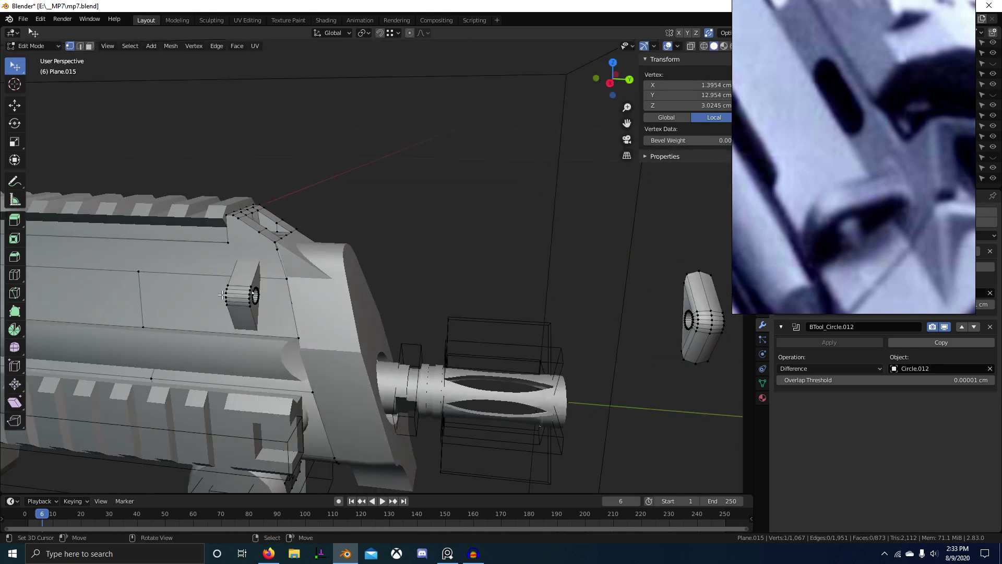
key("l")
key("x")
left_click(230, 294)
Step: Move the remaining beveled loop about 10.7 cm back along Y onto the front of the gun body
scroll(578, 309, "down", 2)
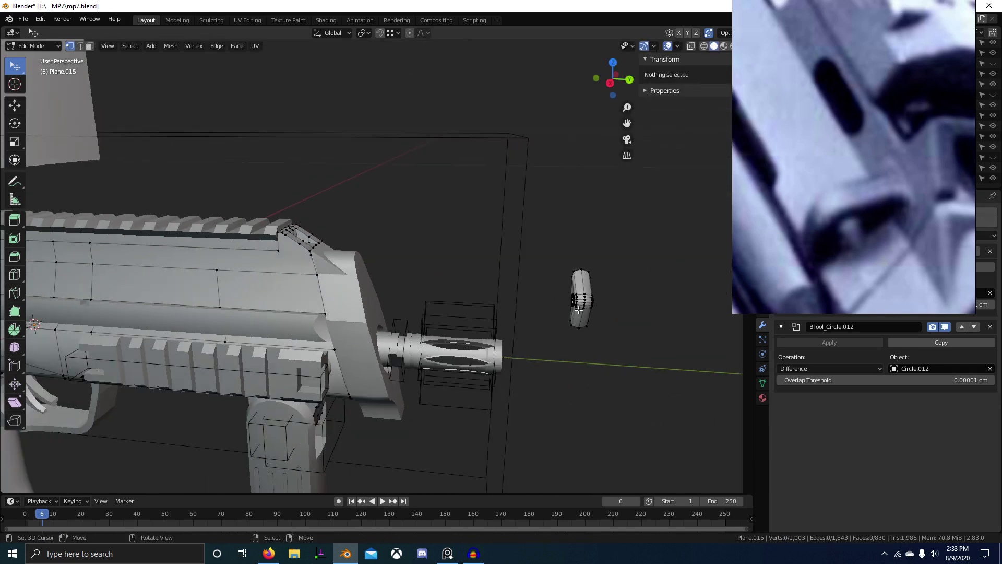
key("l")
key("g")
key("y")
left_click(263, 313)
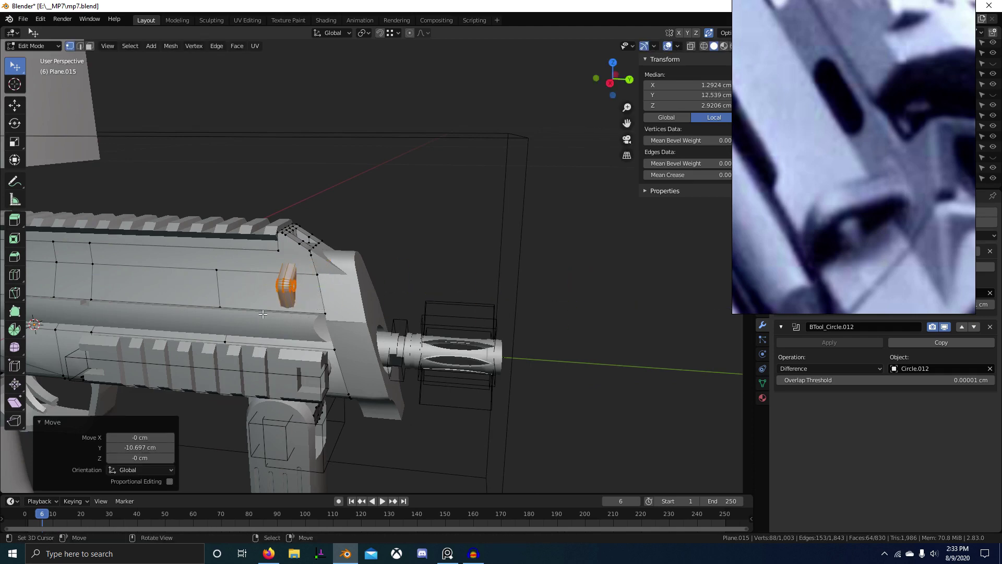
Step: Nudge the beveled loop about 0.15 cm forward along Y to line it up with the side reference image
key("KP_3")
key("alt+z")
scroll(313, 256, "up", 4)
key("g")
key("y")
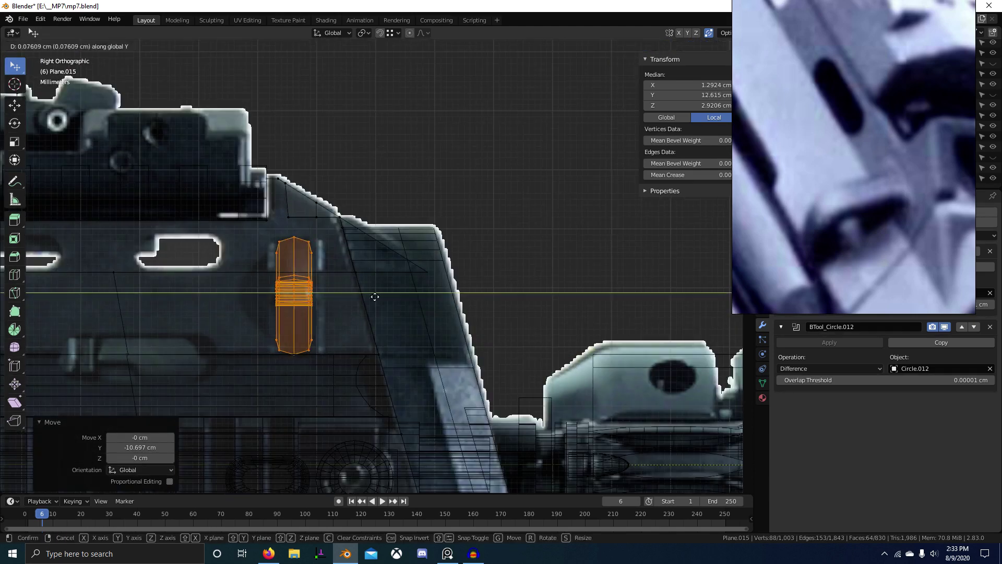
left_click(401, 297)
scroll(282, 236, "up", 3)
key("alt+a")
key("b")
left_click_drag(328, 230, 355, 469)
key("a")
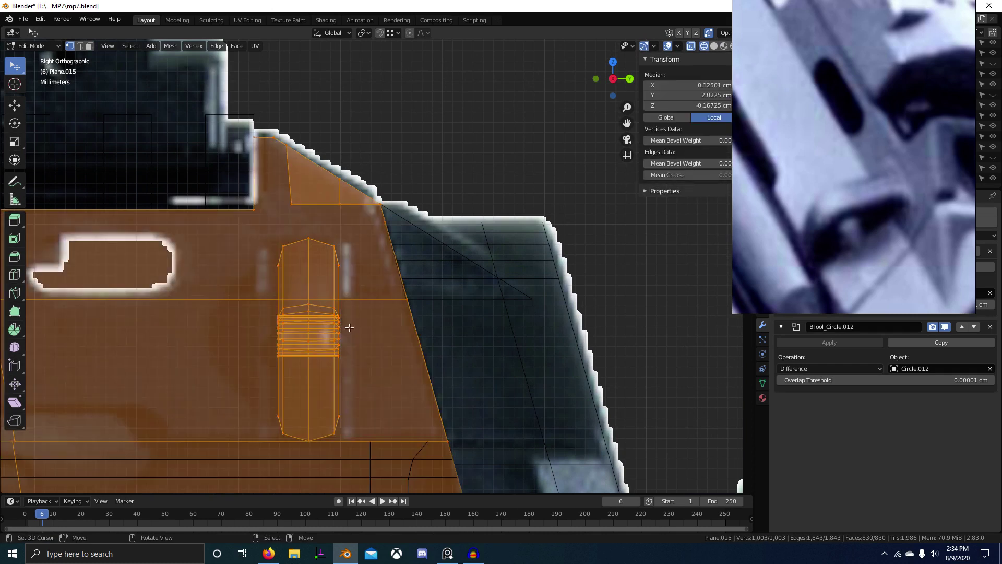
Step: Shift the entire linked sling loop about 0.046 cm back along Y over the reference
left_click(342, 265)
key("l")
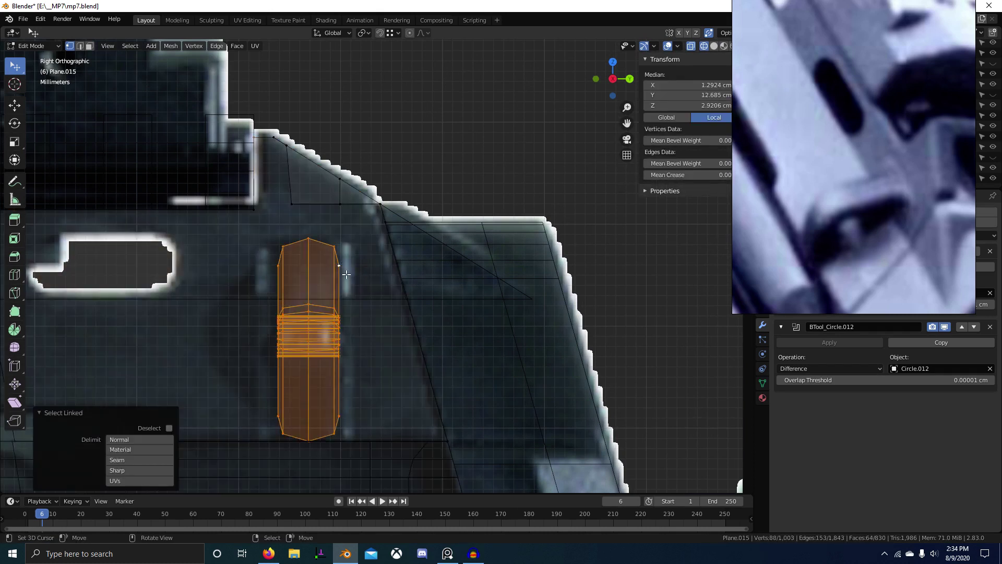
key("g")
key("x")
right_click(277, 274)
key("g")
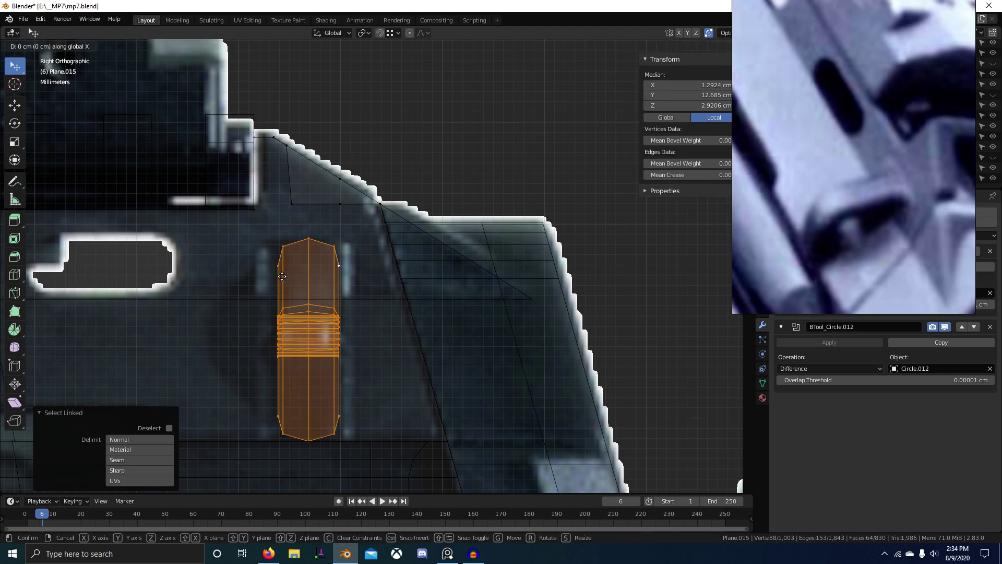
key("y")
left_click(250, 276)
Step: Try to widen the sling loop by scaling it 1.18 along Y and check it in side view
middle_click_drag(347, 302, 384, 336)
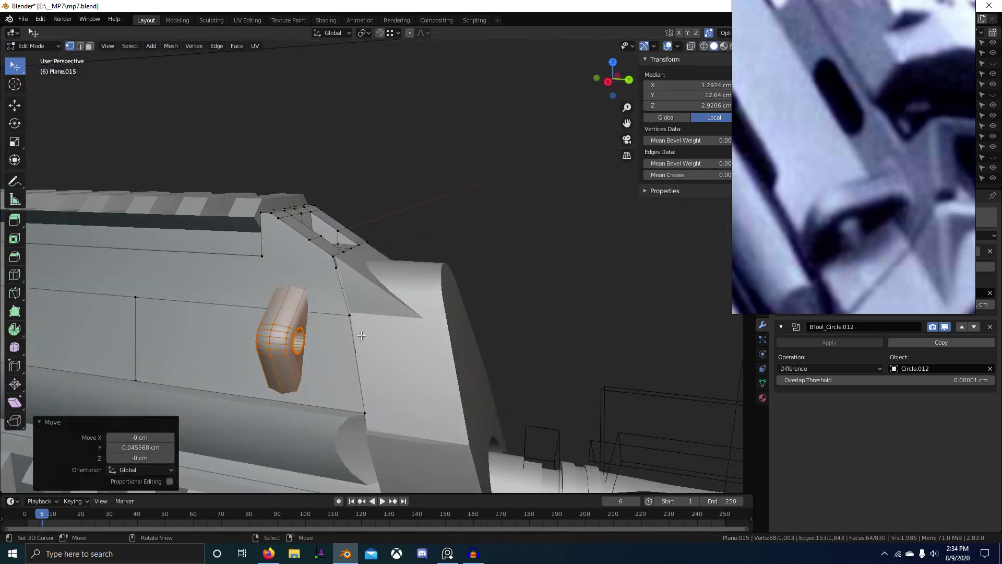
key("s")
key("y")
left_click(509, 343)
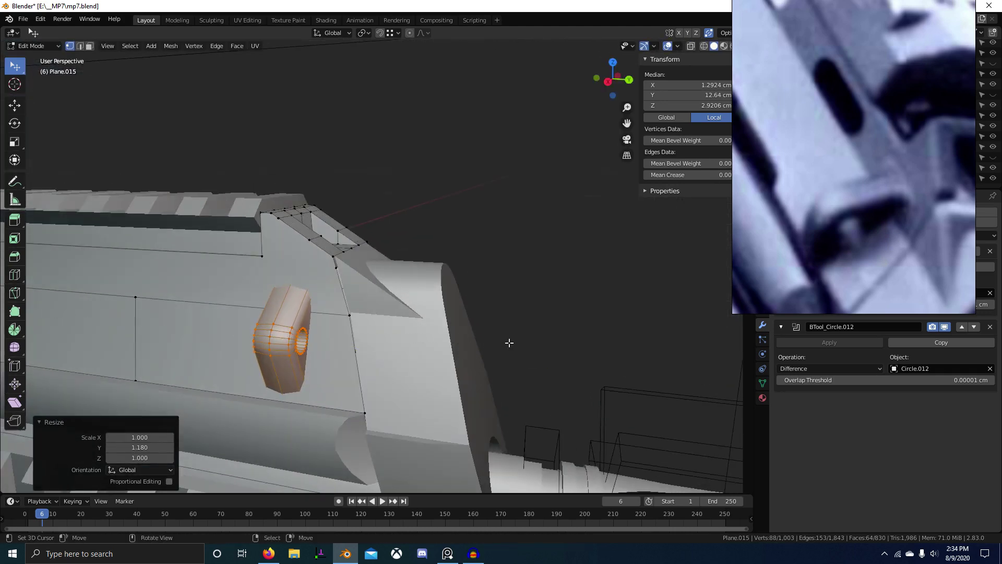
key("KP_1")
key("KP_3")
scroll(241, 370, "up", 4)
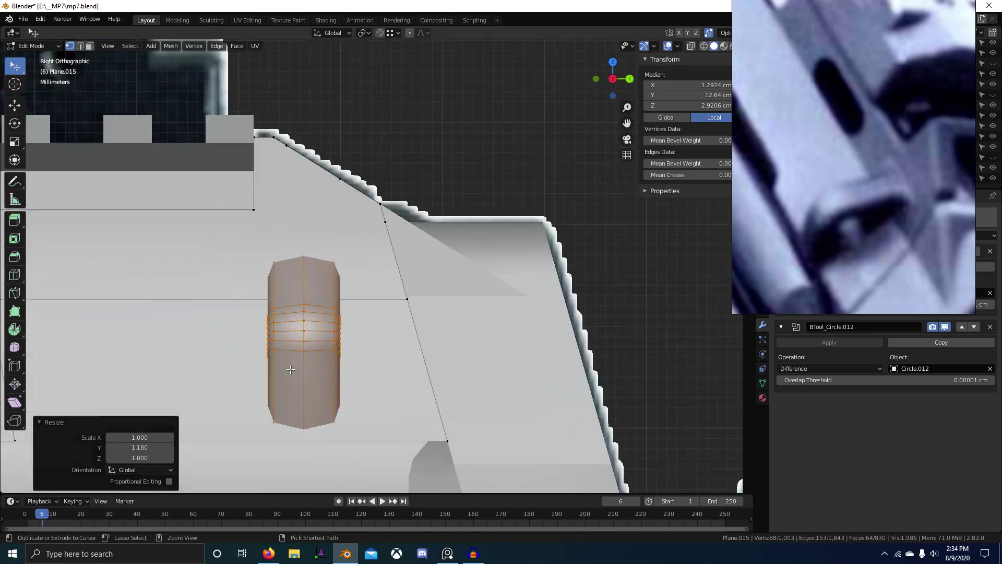
Step: Move the vertices on the sling loop's rear side back along Y to match the reference width
key("alt+z")
middle_click_drag(245, 311, 283, 311, "shift")
key("alt+a")
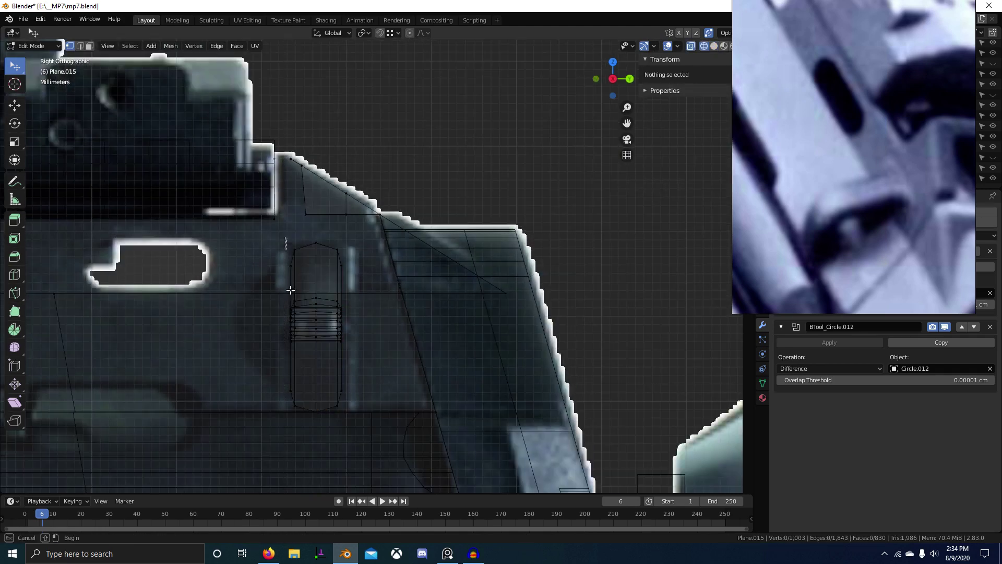
left_click_drag(304, 442, 303, 442)
key("g")
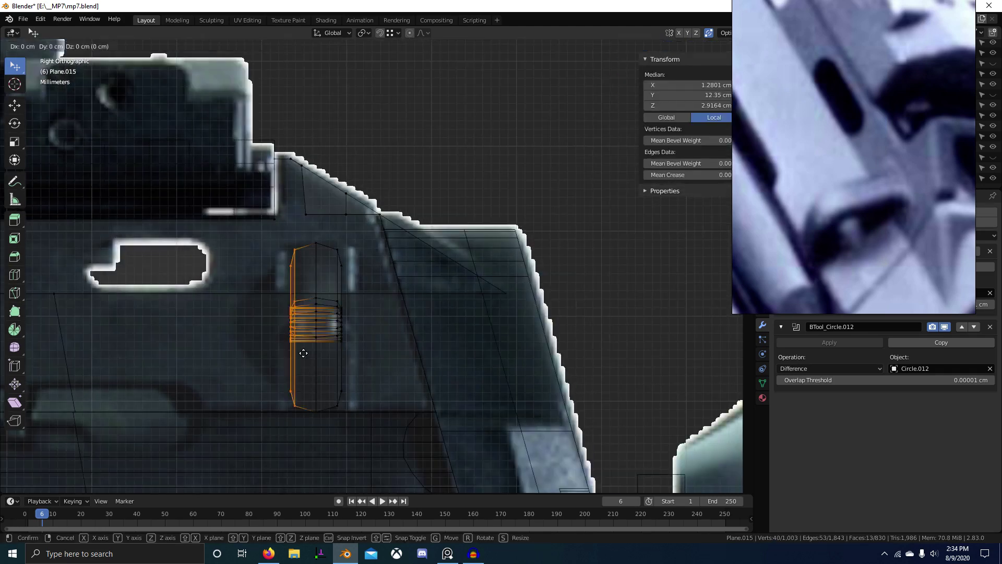
left_click(205, 343)
Step: Try selecting the vertices on the sling loop's front side and undo the last two actions
key("alt+a")
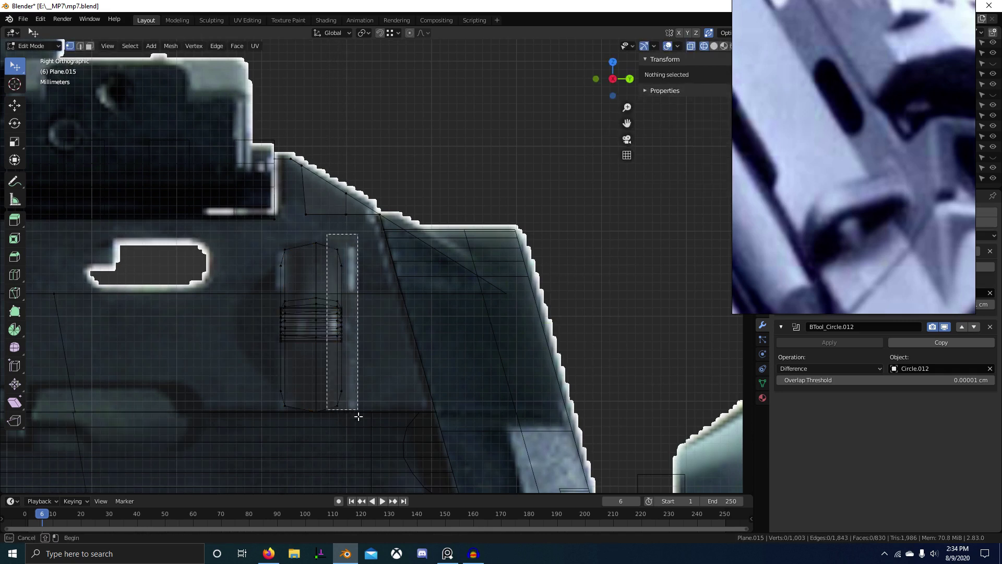
left_click_drag(358, 416, 357, 439)
key("alt+a")
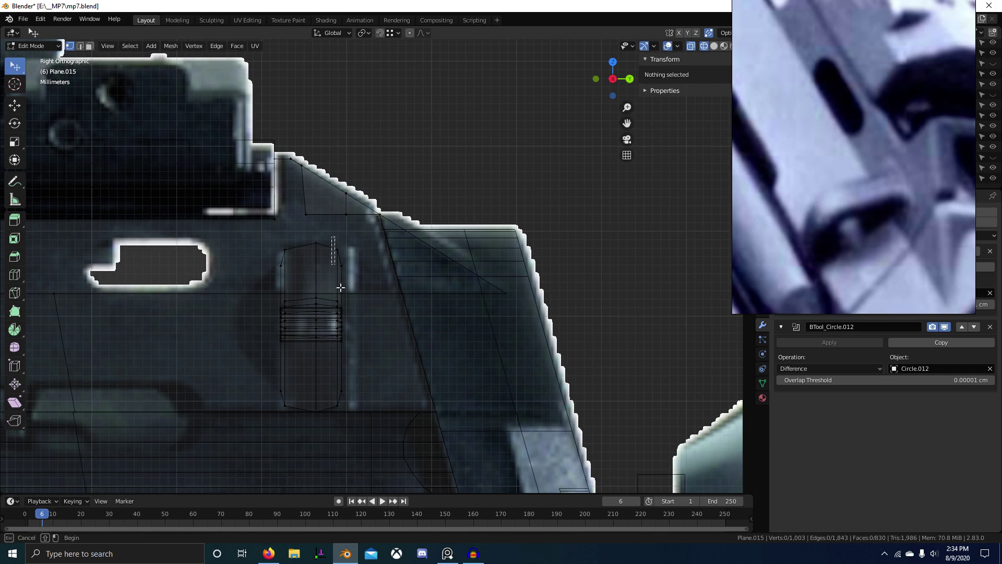
left_click_drag(340, 287, 364, 424)
key("alt+b")
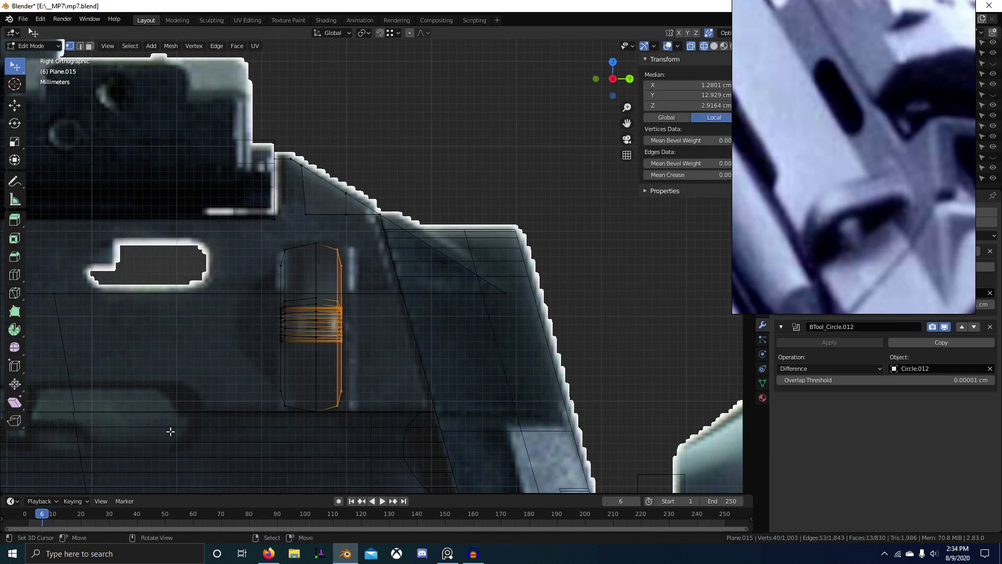
key("ctrl+z")
key("ctrl+z")
Step: Inspect the front sling loop in shaded view and go to the rear sling loop's mesh for editing
mouse_move(360, 396)
middle_mouse_down()
mouse_move(324, 410)
mouse_move(411, 409)
mouse_move(406, 384)
mouse_move(356, 347)
mouse_move(288, 361)
mouse_move(260, 352)
mouse_move(389, 383)
mouse_move(555, 365)
middle_mouse_up()
key("z")
scroll(399, 413, "down", 3)
key("Tab")
scroll(410, 409, "up", 3)
scroll(433, 349, "down", 8)
middle_click_drag(120, 370, 425, 361, "shift")
scroll(407, 372, "up", 2)
right_click(330, 323)
key("Tab")
key("Tab")
right_click(320, 338)
key("Tab")
Step: Select the rear sling loop's faces, including the outer rim, both flat sides and the inside of the hole
scroll(400, 349, "up", 6)
scroll(433, 354, "down", 2)
key("3")
right_click(446, 293)
right_click(430, 416, "ctrl")
middle_click_drag(430, 415, 319, 411)
right_click(377, 402, "shift")
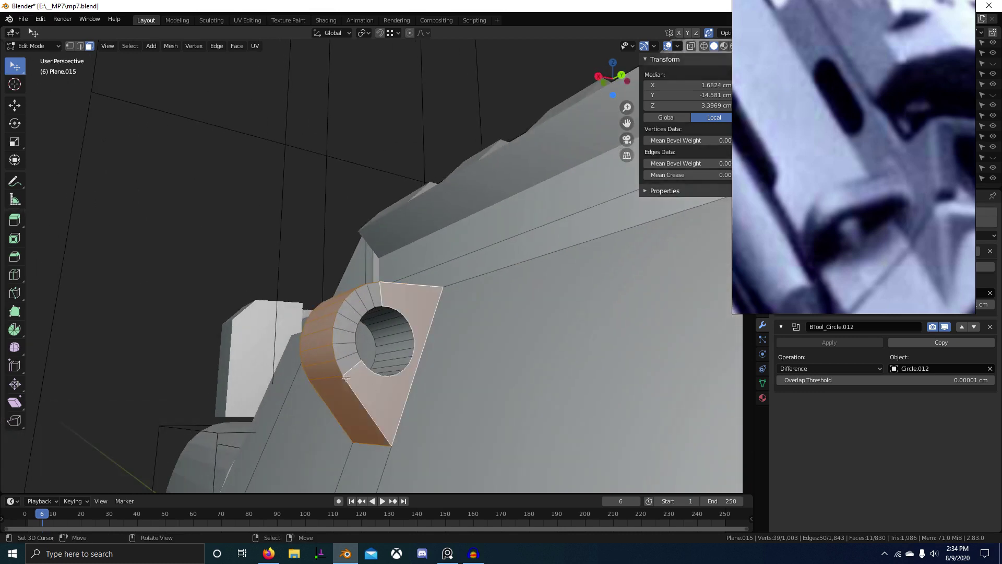
scroll(352, 333, "up", 1)
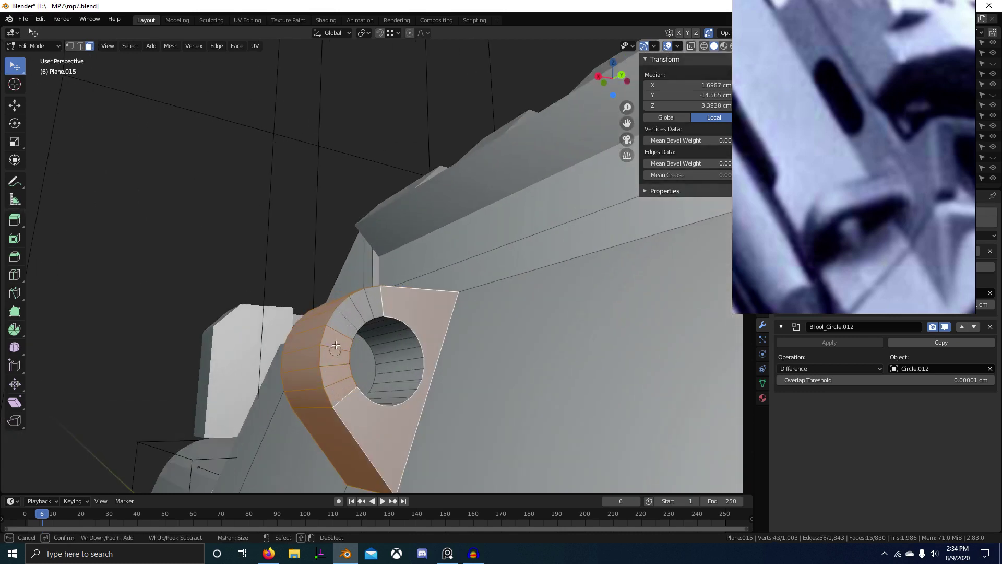
right_click(407, 352, "alt+shift")
scroll(407, 353, "down", 1)
middle_click_drag(407, 353, 501, 381)
scroll(485, 407, "up", 2)
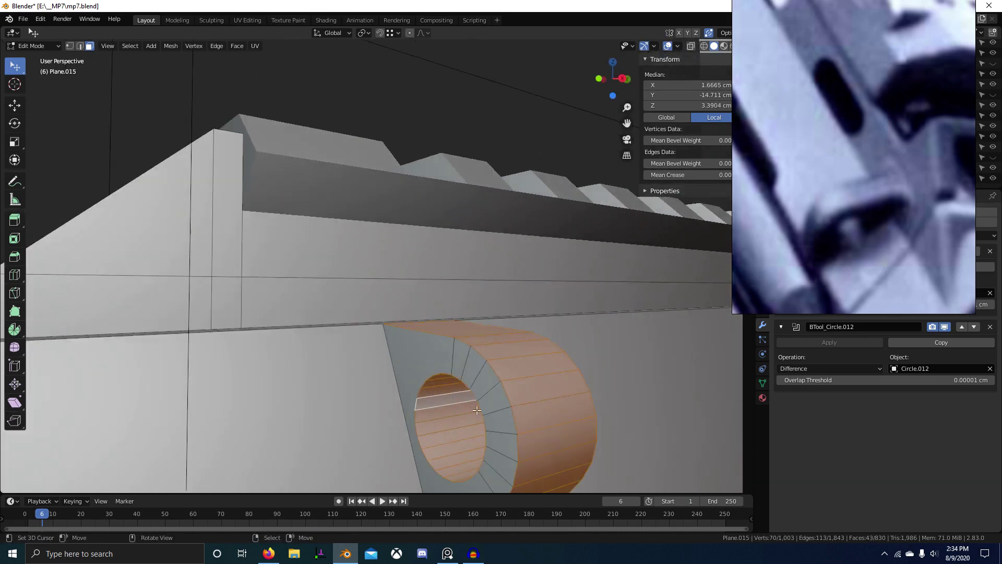
middle_click_drag(465, 434, 484, 428)
key("c")
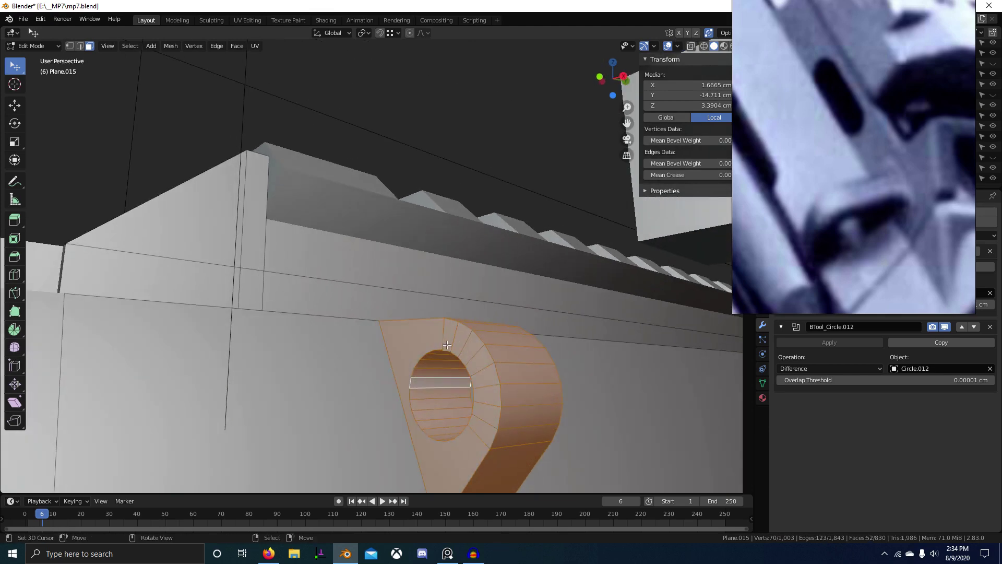
Step: Duplicate the selected rear sling loop faces and move the copy outward along X, clear of the gun body
scroll(446, 345, "down", 3)
middle_click_drag(447, 345, 409, 398)
key("shift+d")
key("x")
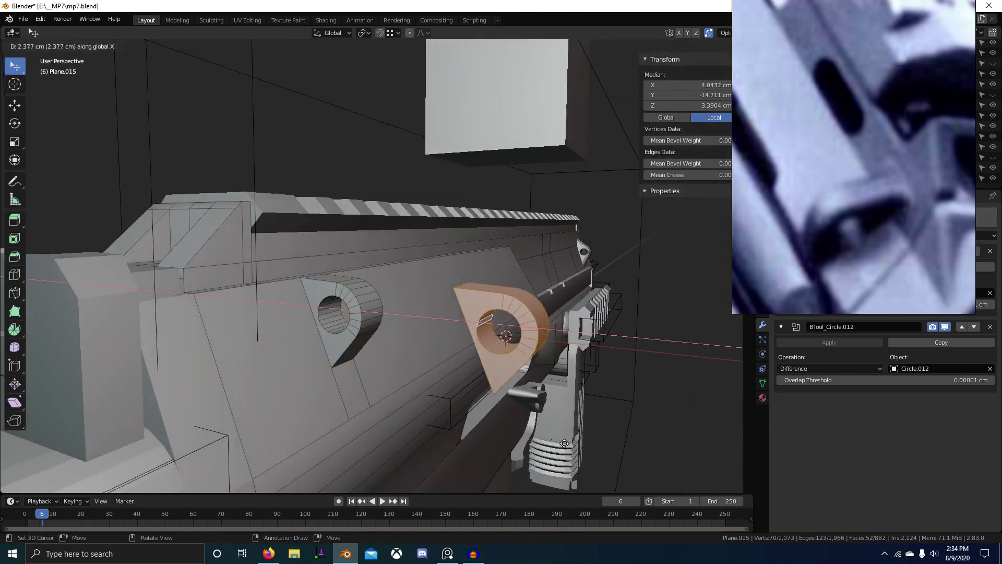
left_click(503, 437)
Step: Compare the duplicated rear sling loop from several angles with the sling loop in the reference photo
scroll(498, 422, "up", 2)
middle_click_drag(496, 412, 453, 386)
scroll(452, 360, "up", 1)
key("2")
right_click(453, 299, "alt")
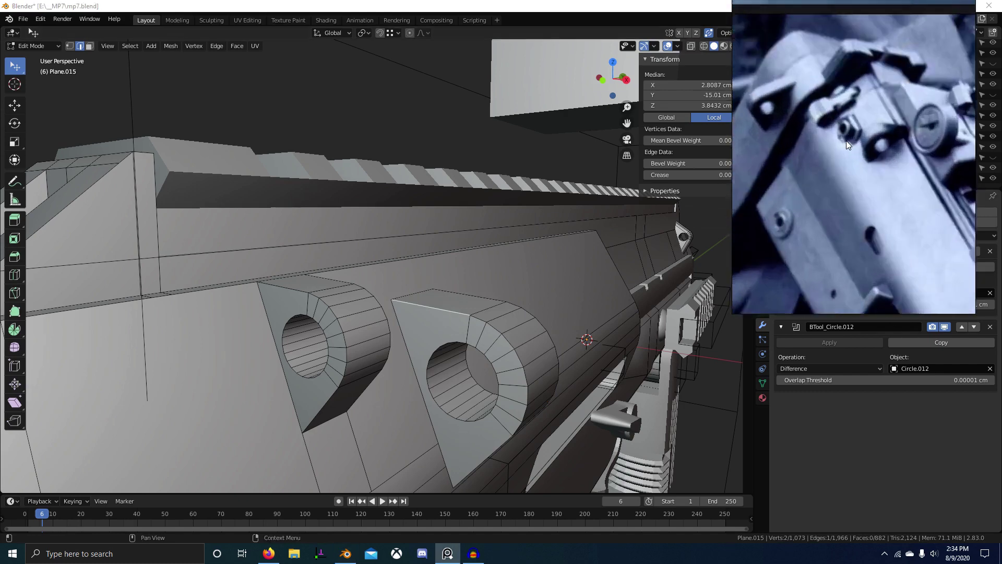
middle_click_drag(553, 339, 453, 350)
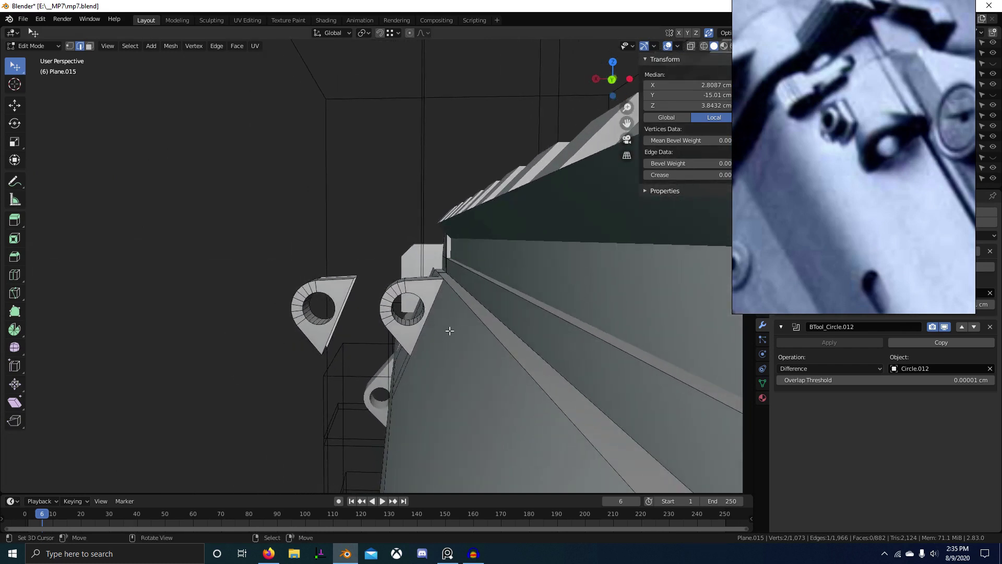
scroll(907, 148, "down", 2)
middle_click_drag(875, 193, 837, 217)
scroll(434, 331, "down", 2)
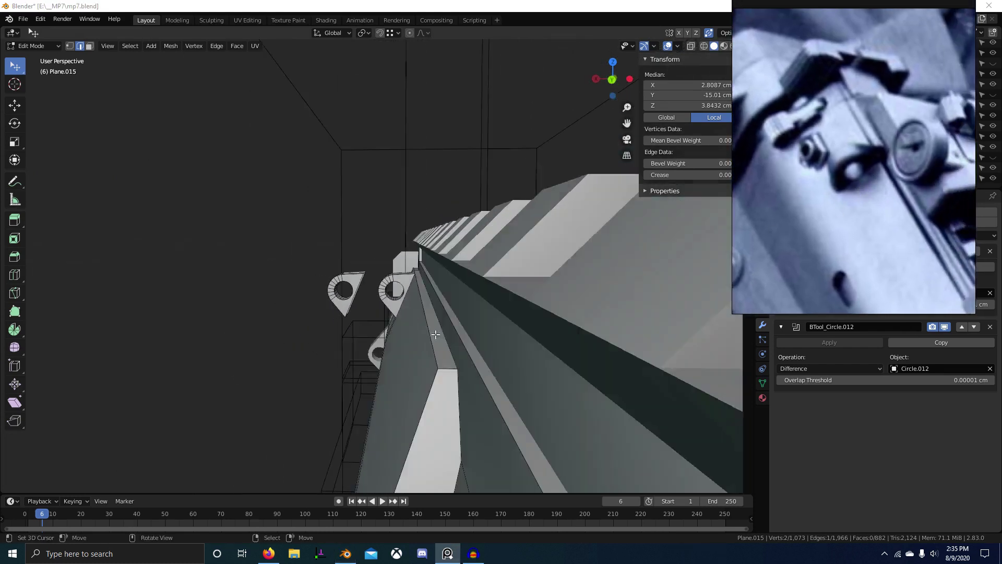
mouse_move(435, 331)
middle_mouse_down()
mouse_move(477, 331)
mouse_move(432, 336)
middle_mouse_up()
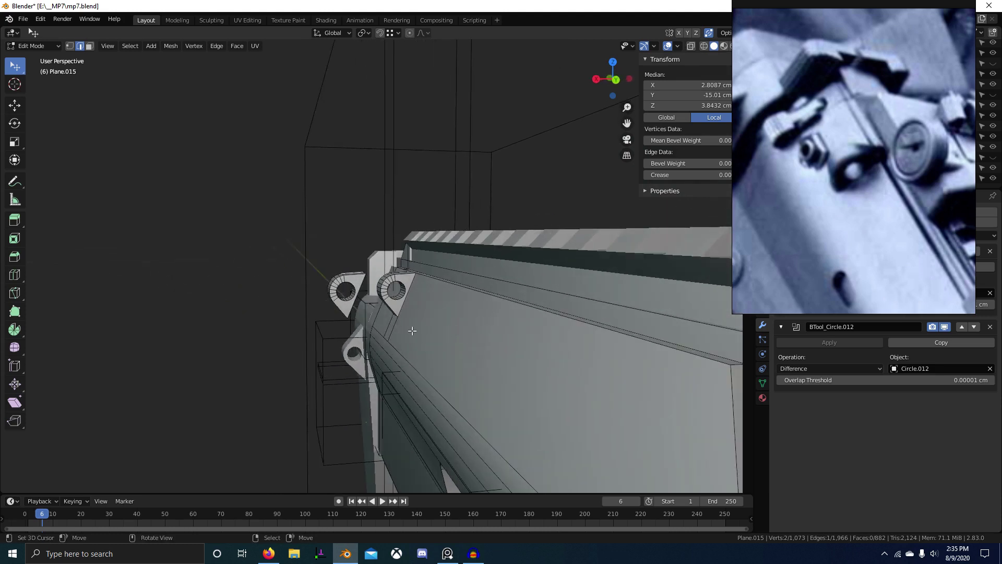
Step: Shrink the inside faces of the original loop's hole twice in X and Z with Y locked, the second time to about 0.917
scroll(407, 321, "up", 5)
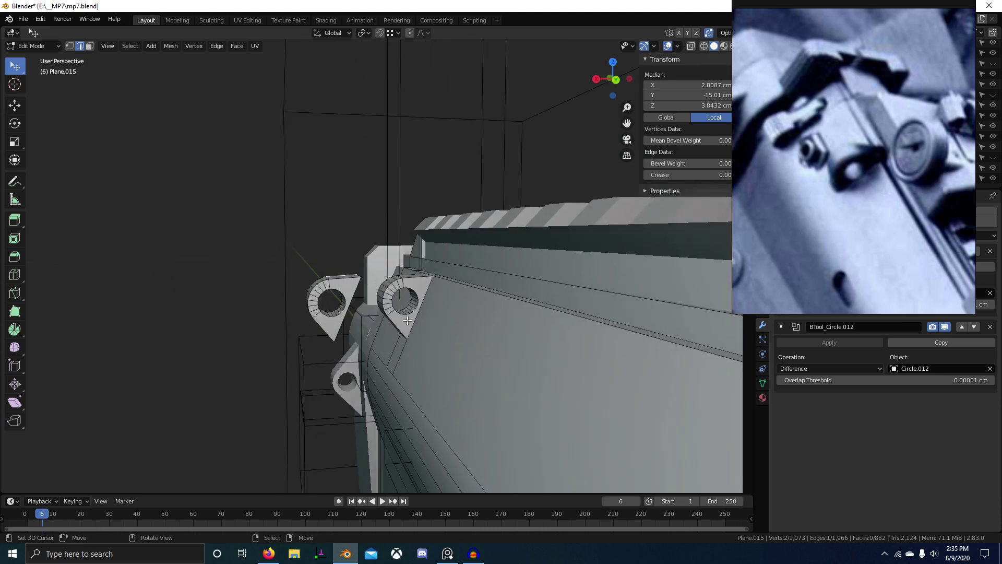
key("3")
right_click(467, 356, "alt")
scroll(473, 383, "down", 2)
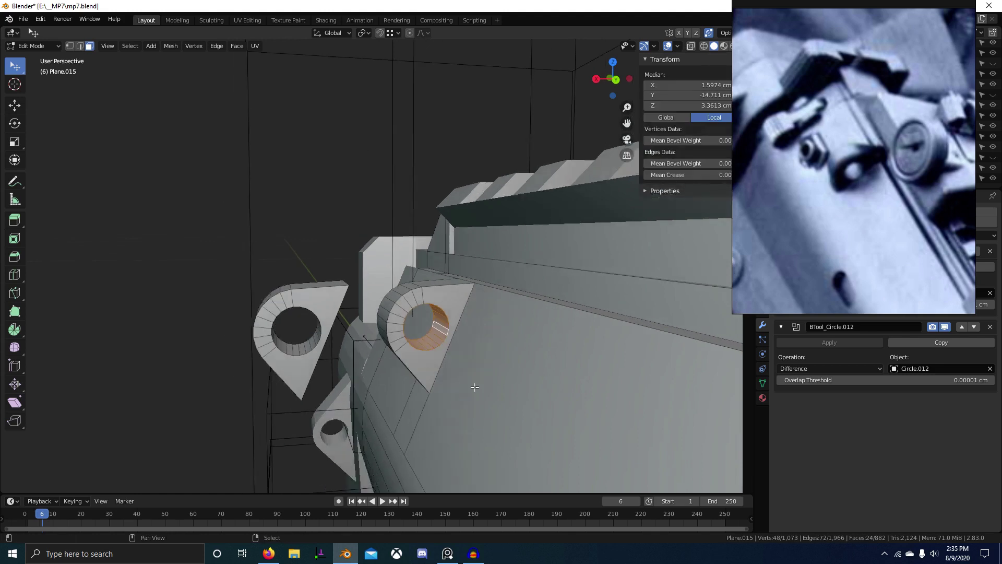
middle_click_drag(475, 386, 441, 358)
scroll(440, 358, "up", 3)
key("s")
key("shift+y")
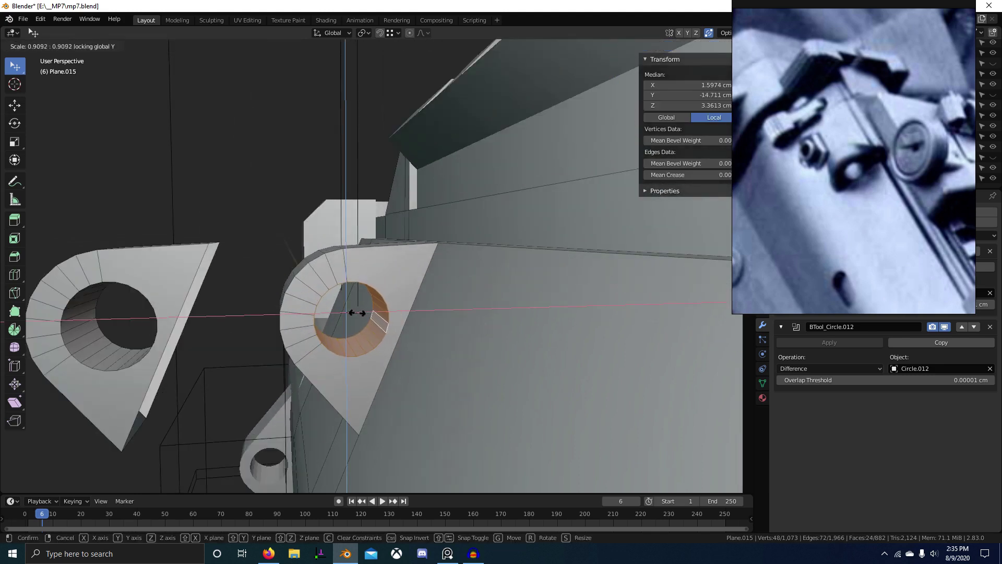
left_click(358, 313)
key("s")
key("shift+y")
left_click(384, 329)
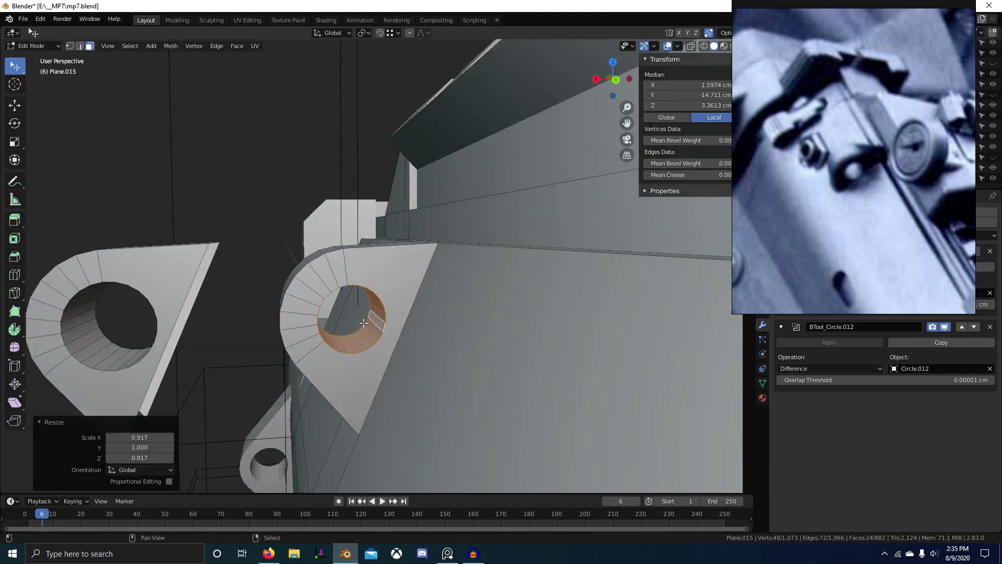
Step: Shift the hole's inside faces about 0.04 cm along negative X and slightly down, keeping Y locked
left_click(427, 352)
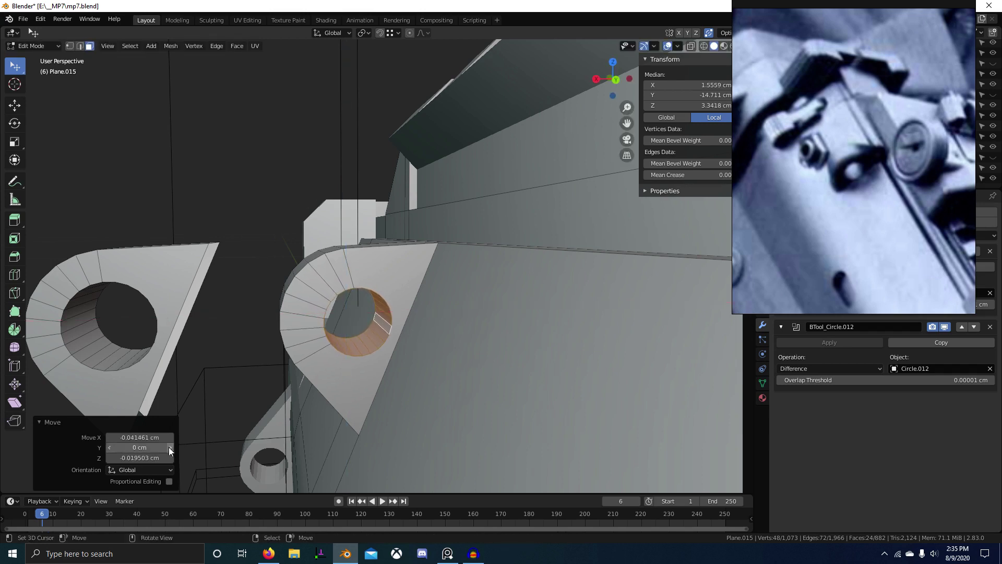
key("Return")
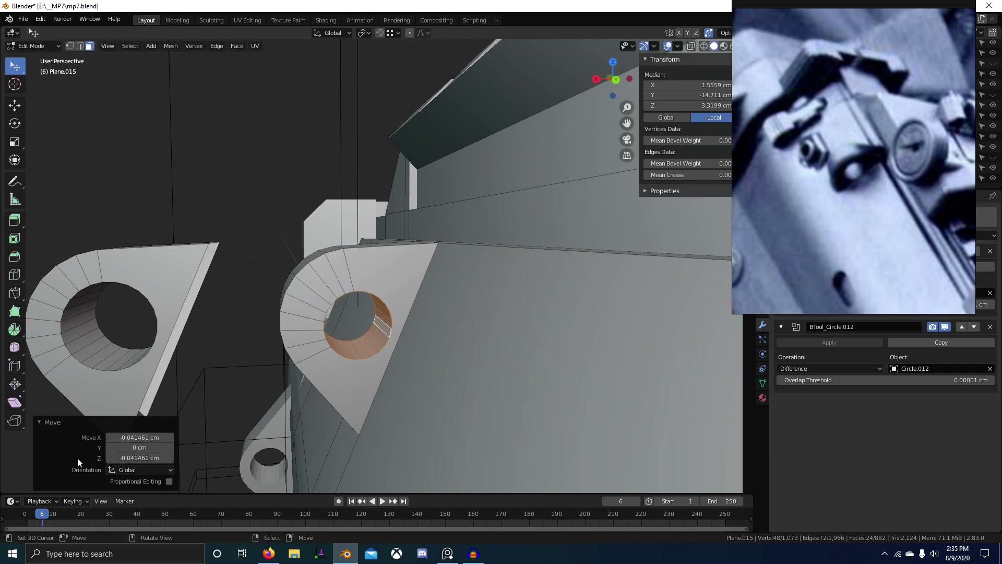
key("ctrl+z")
key("shift+y")
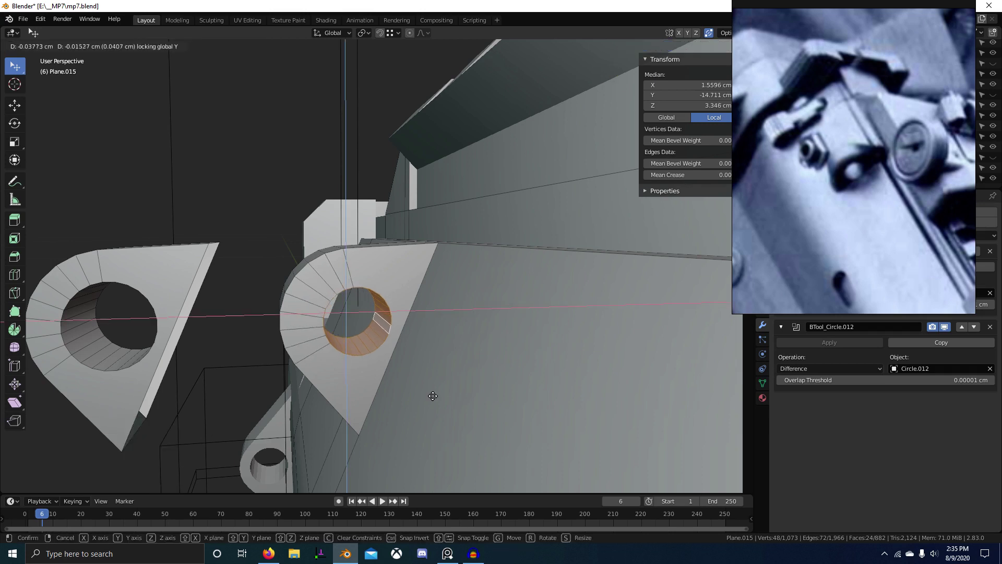
left_click(437, 398)
Step: Select the whole detached loop copy and move it about -3.31 cm along Y, away from the original loop
middle_click_drag(437, 398, 339, 301)
left_click(226, 286)
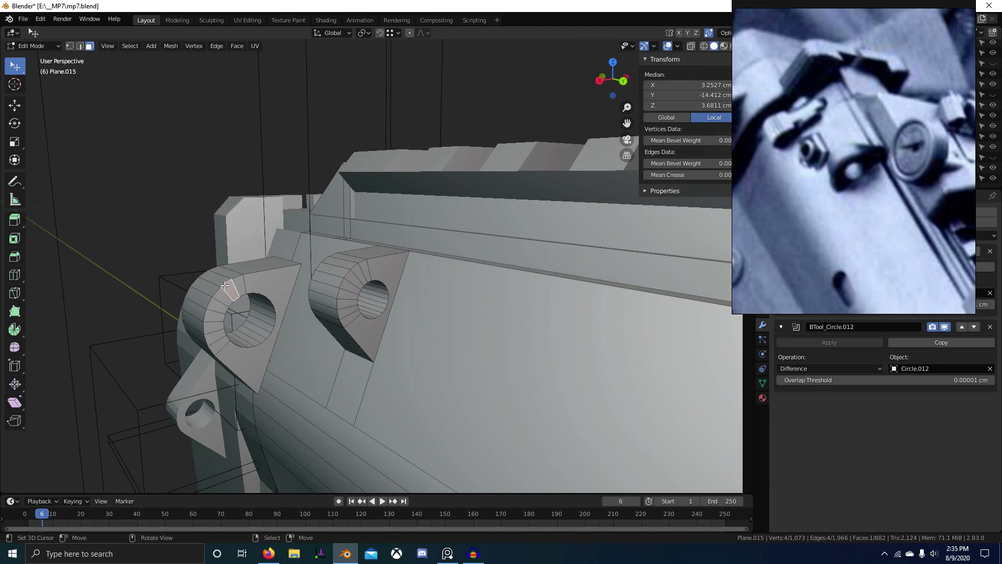
key("ctrl+l")
scroll(225, 286, "down", 4)
middle_click_drag(225, 286, 357, 323)
key("g")
key("y")
left_click(190, 294)
scroll(357, 347, "up", 5)
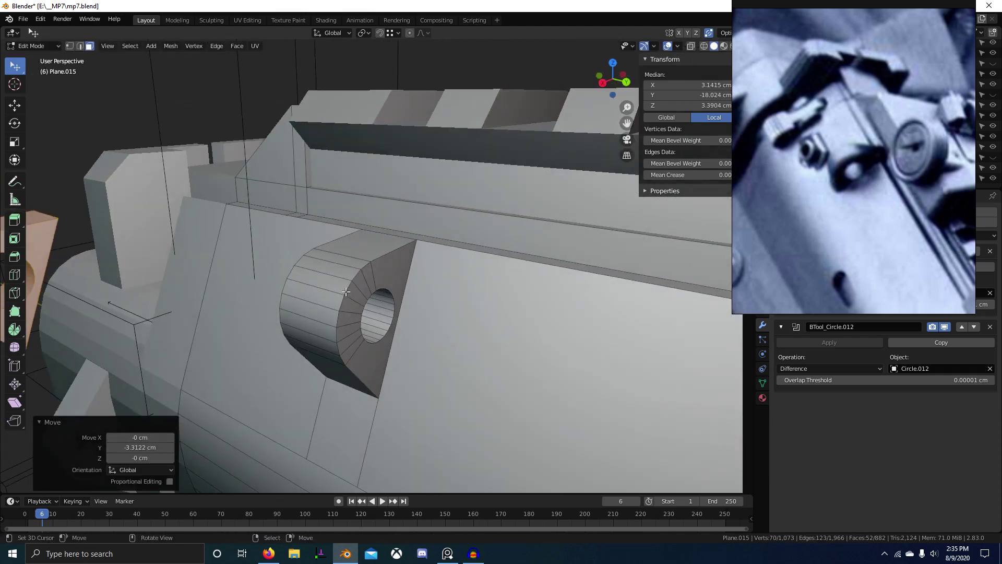
Step: Select the original loop's rim, flat-side and hole faces and duplicate them about 1.86 cm outward along X and 0.21 cm down
left_click(335, 272)
left_click(328, 359, "ctrl")
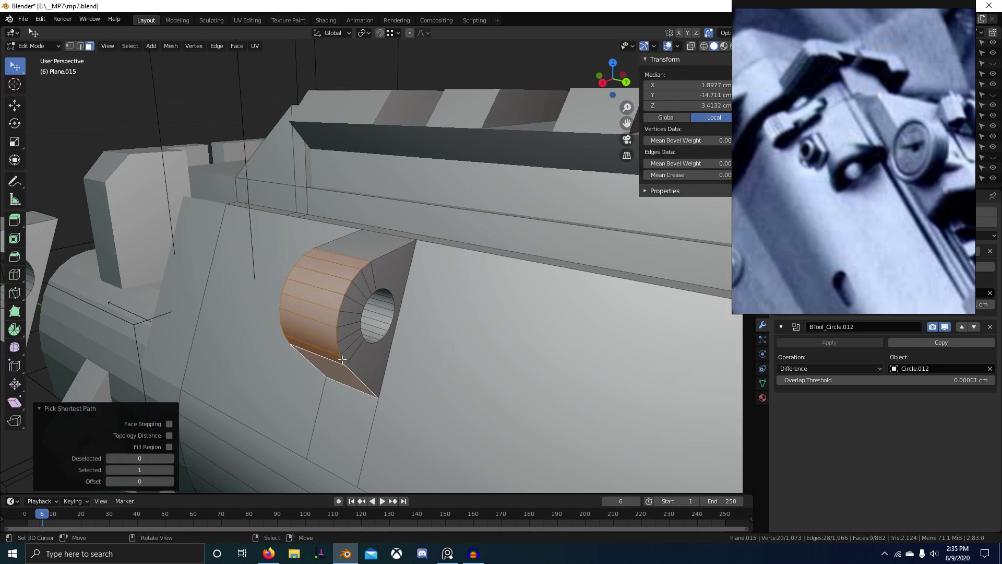
left_click(360, 362, "shift")
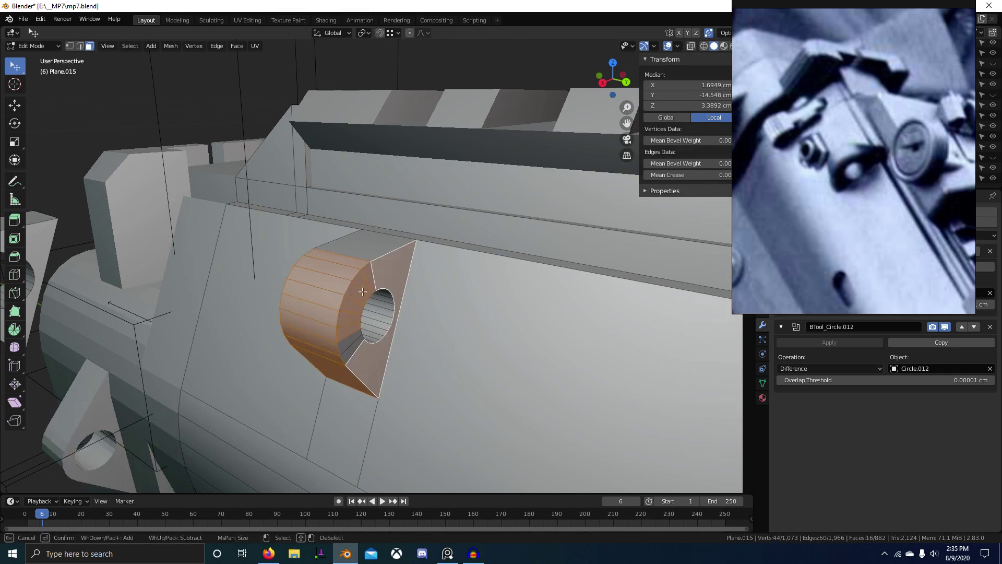
right_click(356, 248, "shift")
middle_click_drag(355, 249, 469, 241)
key("c")
left_click_drag(342, 280, 394, 296)
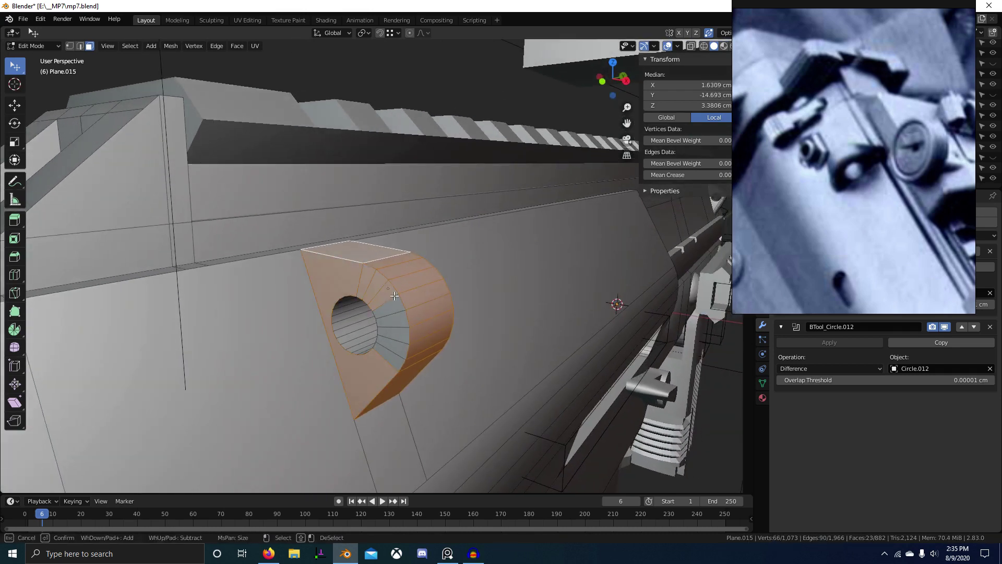
scroll(387, 373, "down", 5)
middle_click_drag(387, 373, 385, 382)
key("shift+d")
key("shift+y")
left_click(492, 423)
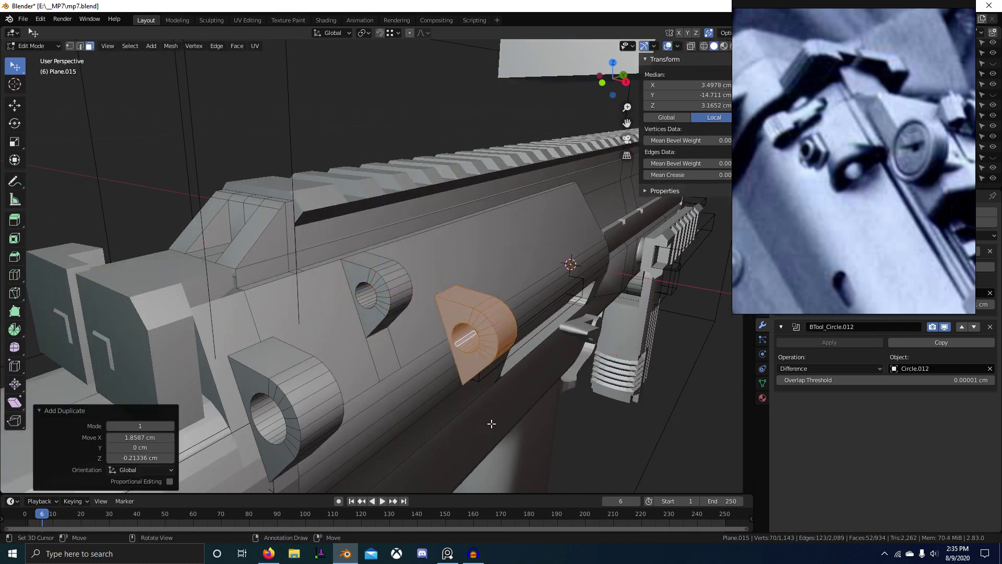
Step: Bevel the outer edges on both sides of the new loop copy with 2 segments and an offset of about 0.219 cm
key("2")
middle_click_drag(492, 423, 245, 360)
scroll(507, 357, "up", 2)
right_click(492, 405, "ctrl")
right_click(381, 335, "shift")
right_click(259, 377, "ctrl")
key("ctrl+b")
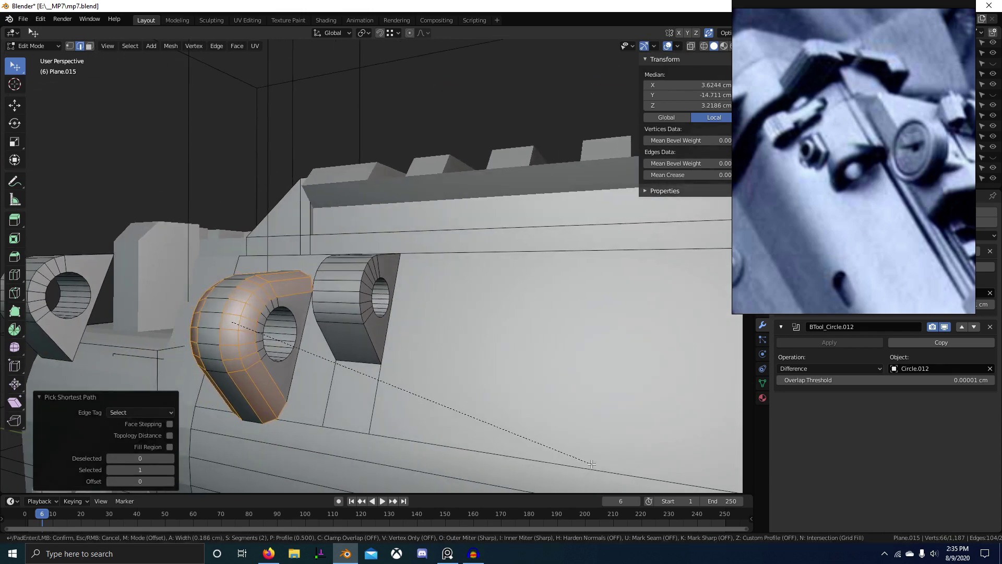
left_click(633, 471)
Step: Collapse the flat strip along the middle of the beveled rim into a single edge line
middle_click_drag(633, 471, 327, 342)
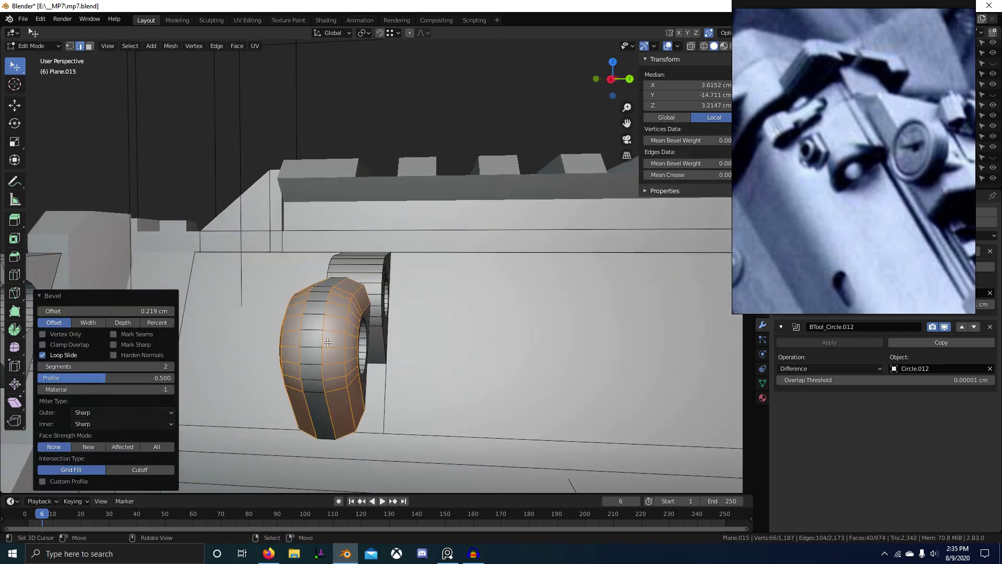
right_click(318, 312, "alt")
key("x")
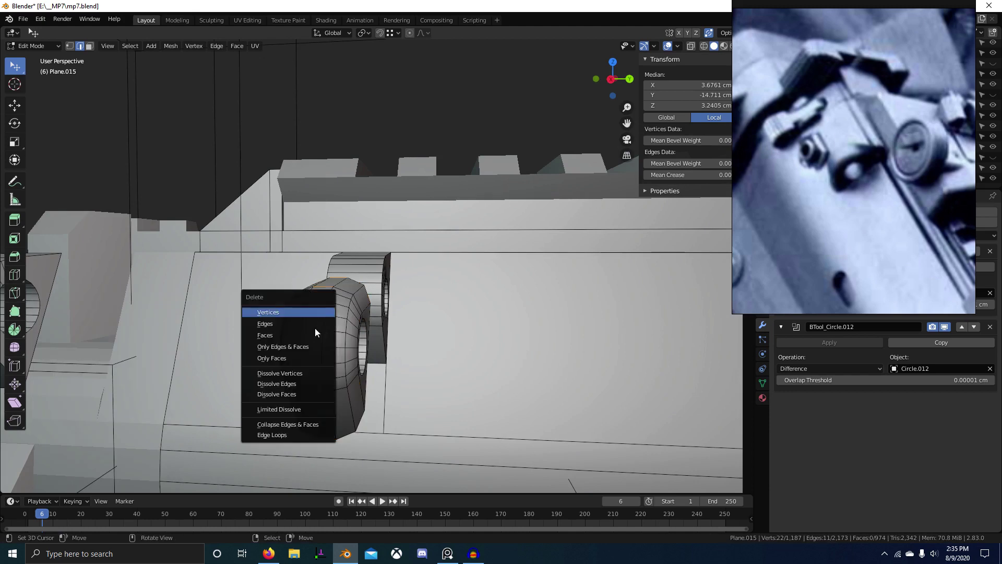
left_click(290, 427)
Step: Inspect the rounded loop copy in Object Mode from different distances and return to editing the gun body mesh
scroll(291, 426, "down", 5)
middle_click_drag(291, 426, 474, 461)
key("Tab")
scroll(414, 440, "down", 4)
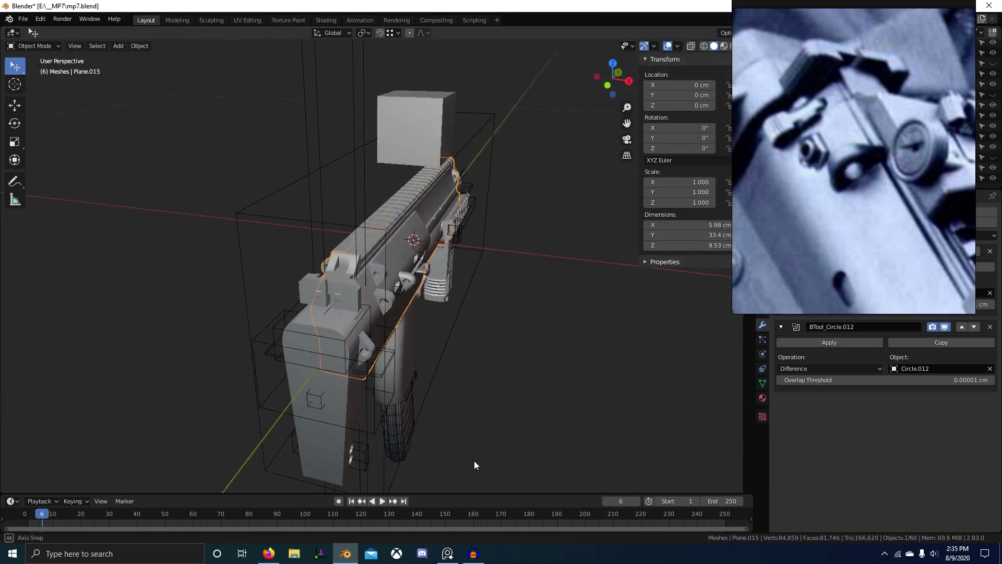
scroll(338, 403, "up", 6)
key("Tab")
key("Tab")
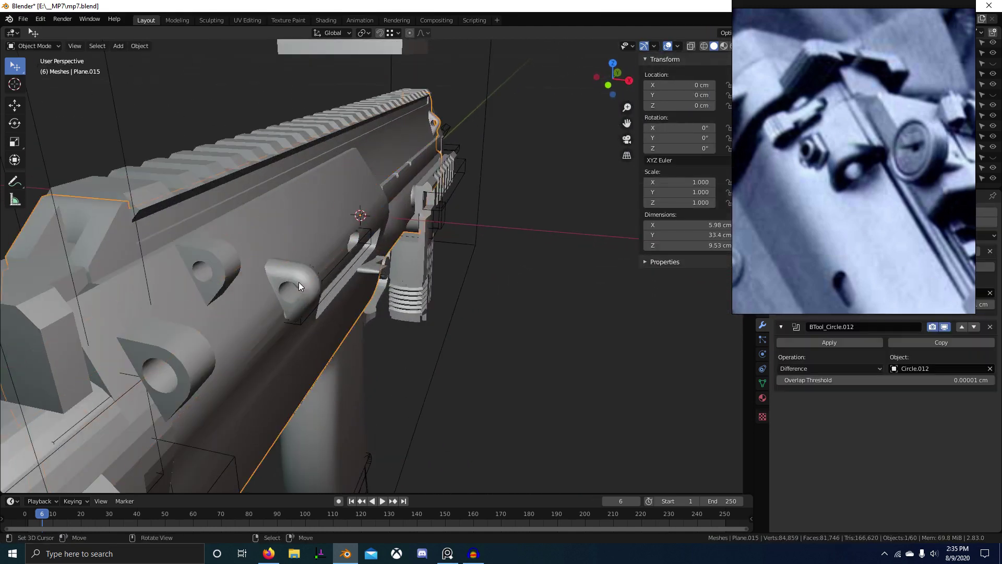
scroll(292, 280, "down", 2)
middle_click_drag(275, 278, 309, 290)
left_click(320, 274)
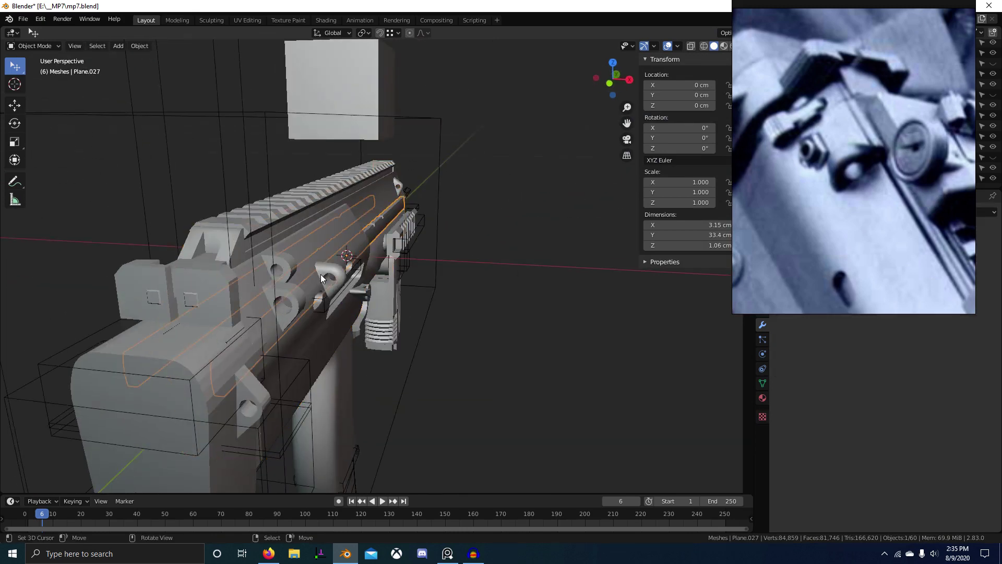
scroll(321, 275, "up", 2)
right_click(325, 274)
right_click(261, 249)
right_click(262, 250)
key("Tab")
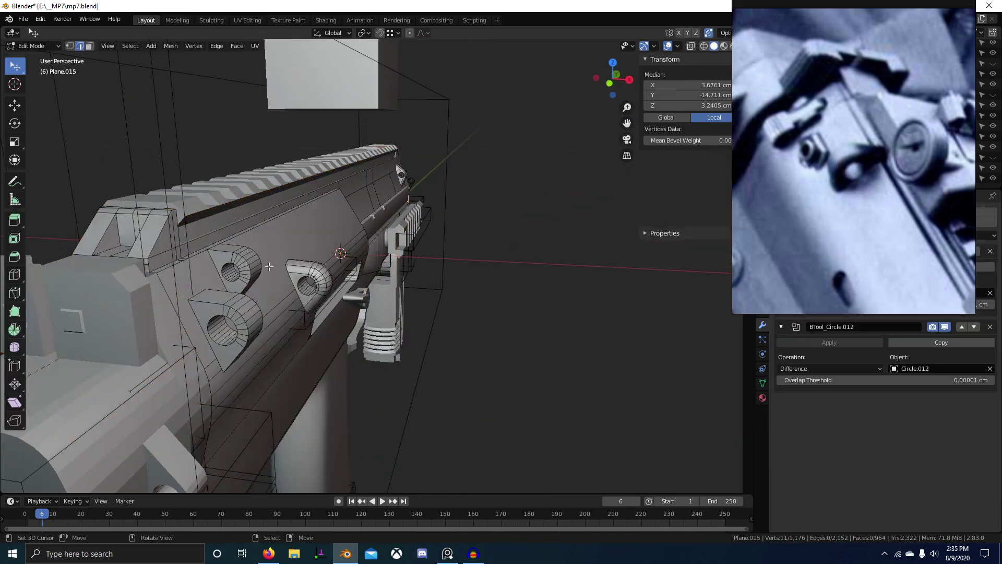
Step: Delete the outer rim faces of the original sling loop on the body
scroll(269, 267, "up", 3)
key("3")
middle_click_drag(269, 267, 176, 243)
right_click(211, 281)
right_click(219, 378, "ctrl")
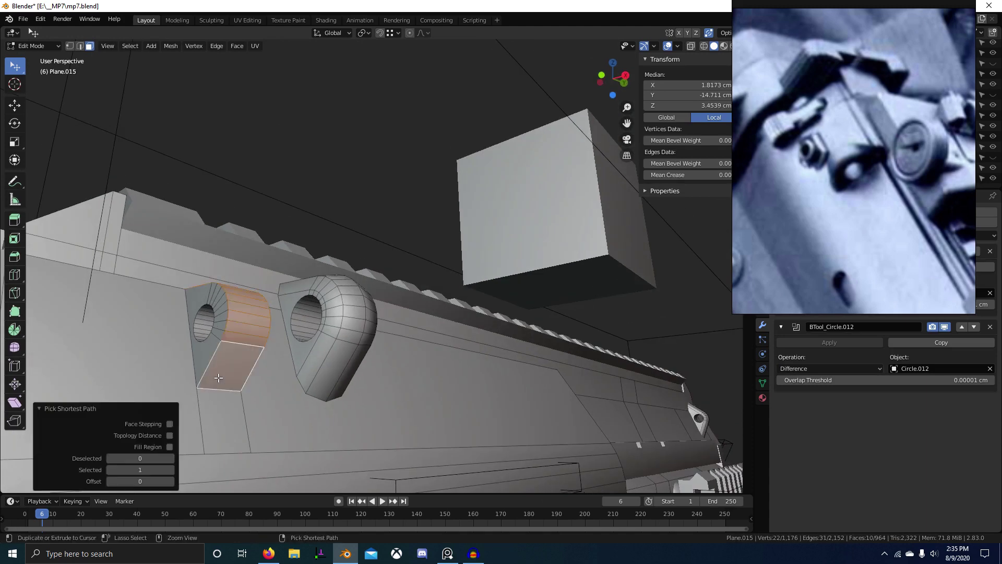
key("x")
key("f")
Step: Delete the original loop's hole faces together with the adjoining flat-side faces
scroll(214, 372, "up", 1)
middle_click_drag(197, 357, 229, 367)
right_click(144, 328, "alt")
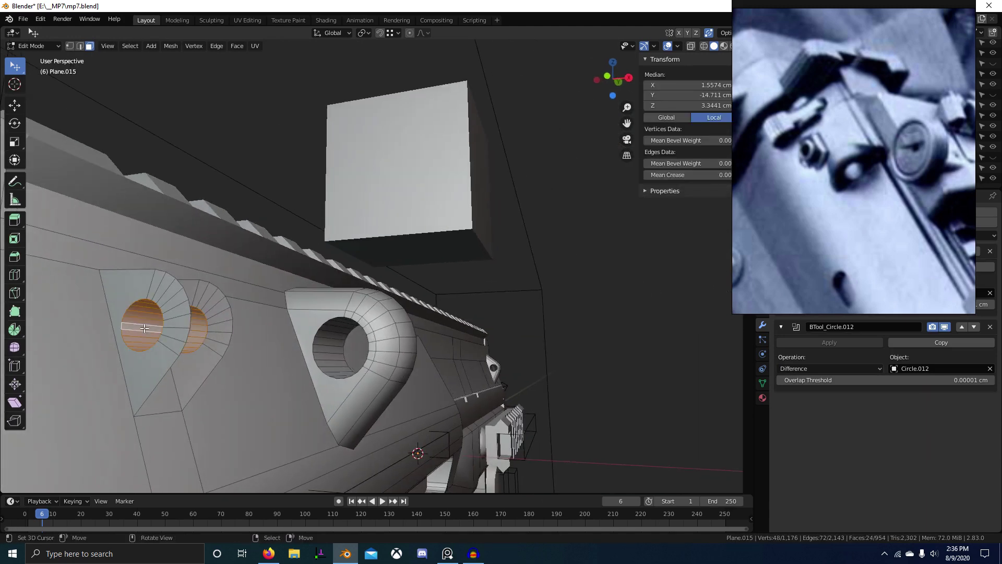
key("ctrl+KP_Add")
key("x")
key("f")
Step: Delete the two remaining body faces where the original loop was attached
scroll(141, 320, "down", 4)
middle_click_drag(199, 276, 160, 326)
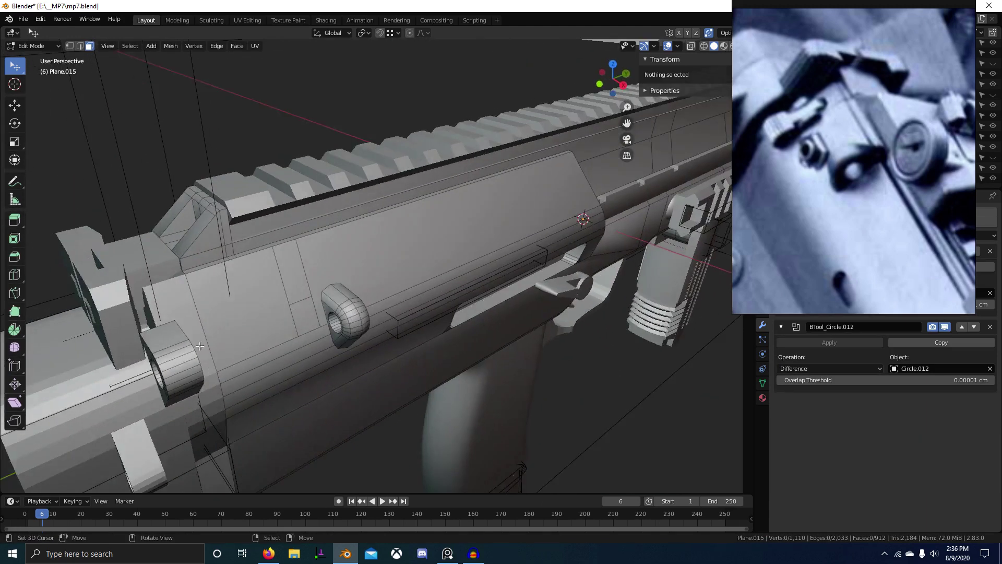
scroll(233, 288, "up", 3)
right_click(237, 288)
middle_click_drag(236, 287, 445, 396)
right_click(574, 308, "shift")
scroll(445, 396, "down", 2)
key("x")
key("f")
Step: Select the complete rounded loop and move it inward along X onto the gun body
middle_click_drag(439, 313, 457, 408)
scroll(461, 362, "down", 4)
right_click(375, 346)
key("l")
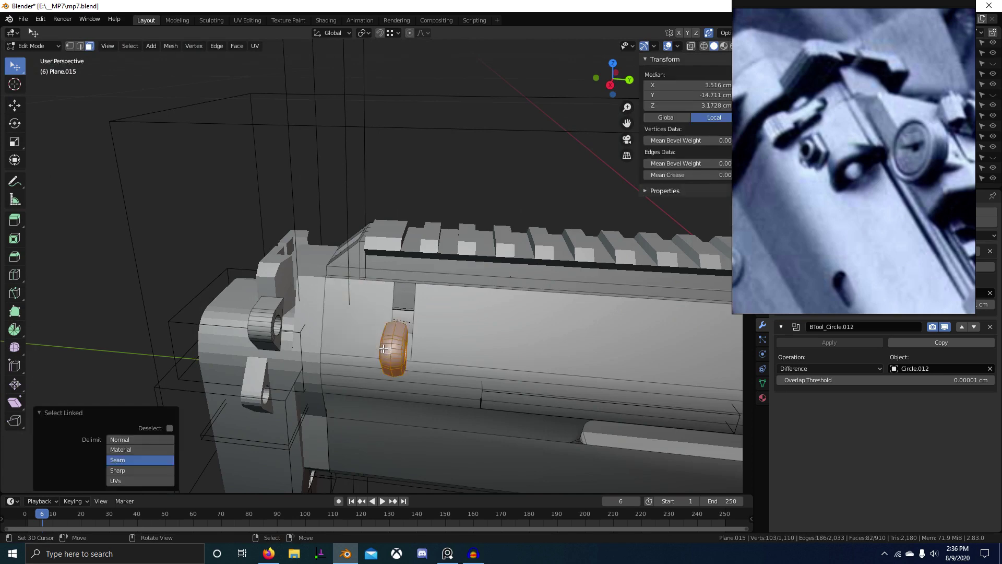
scroll(407, 336, "up", 5)
mouse_move(431, 332)
middle_mouse_down()
mouse_move(401, 327)
mouse_move(422, 326)
mouse_move(450, 291)
mouse_move(479, 292)
mouse_move(369, 285)
mouse_move(403, 271)
mouse_move(449, 282)
middle_mouse_up()
key("g")
key("x")
left_click(414, 332)
Step: Raise the rounded loop along Z in side view to align it with the opening in the body
scroll(441, 311, "up", 3)
scroll(425, 287, "down", 5)
key("KP_3")
key("z")
scroll(478, 292, "up", 5)
key("z")
scroll(513, 294, "down", 3)
scroll(371, 280, "up", 3)
key("g")
key("z")
left_click(360, 257)
Step: Lower the rounded loop about 0.07 cm along Z so its top meets the body's upper edge
scroll(449, 282, "up", 3)
middle_click_drag(354, 232, 389, 228)
key("g")
key("z")
left_click(421, 367)
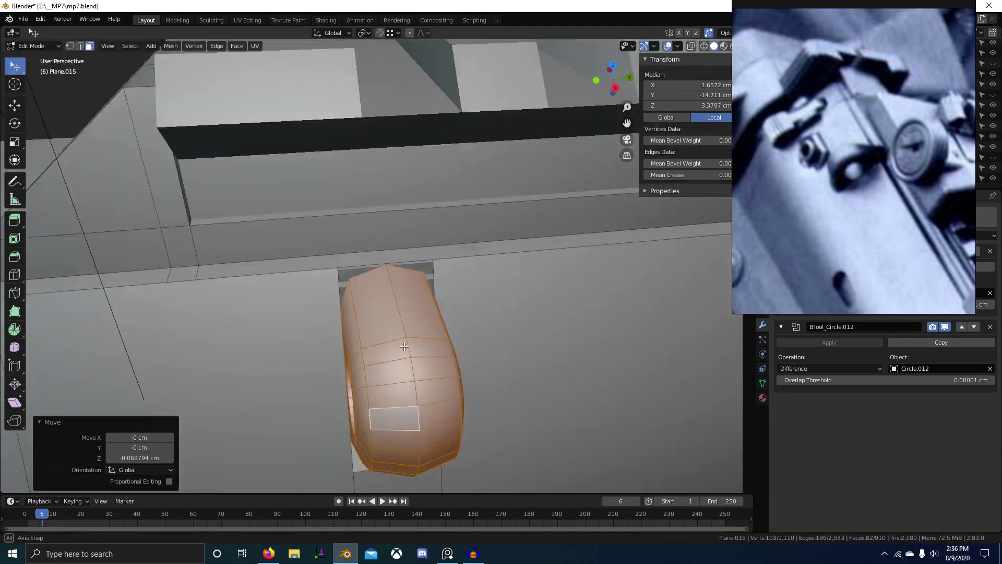
Step: Subdivide the two long body edges running just above the loop
middle_click_drag(422, 367, 395, 298)
key("2")
right_click(390, 269)
right_click(395, 248, "shift")
key("w")
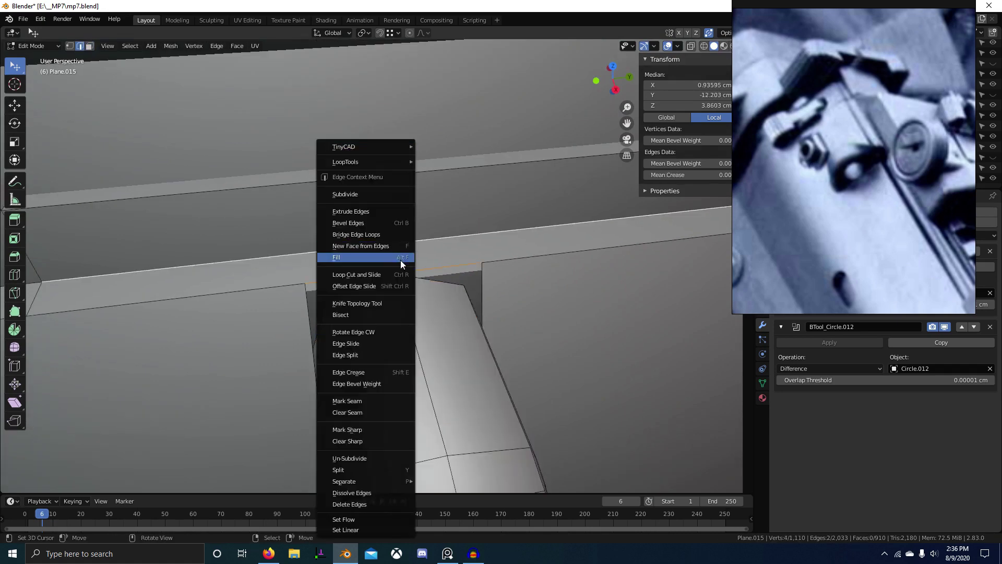
left_click(392, 194)
Step: Move the new midpoint vertices about -5.02 cm along Y into line with the loop's top centre vertex
scroll(462, 275, "down", 3)
key("1")
scroll(647, 238, "down", 3)
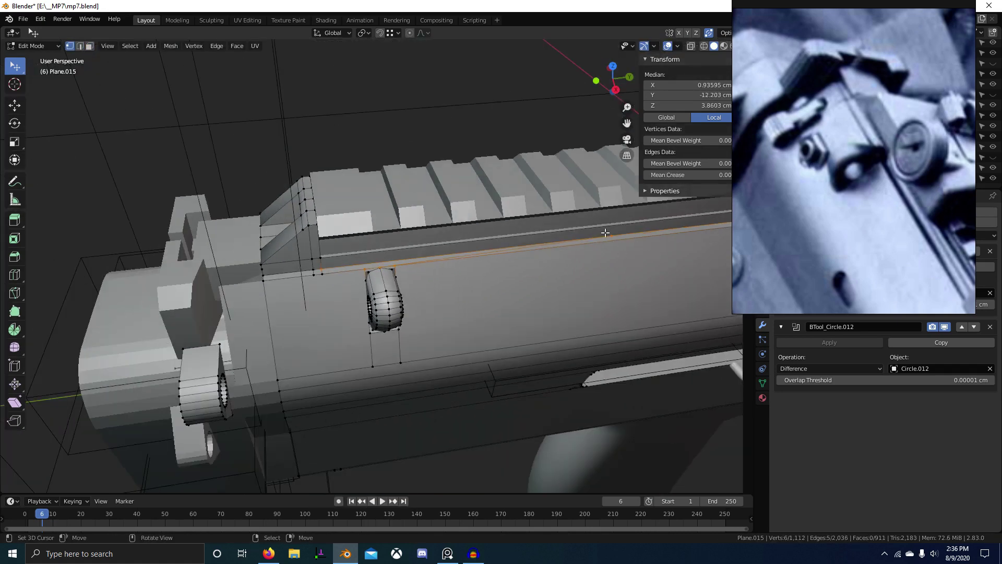
key("g")
key("y")
left_click(381, 253)
Step: Try to move the loop's top centre vertex up along Z onto the body's edge
scroll(382, 253, "up", 10)
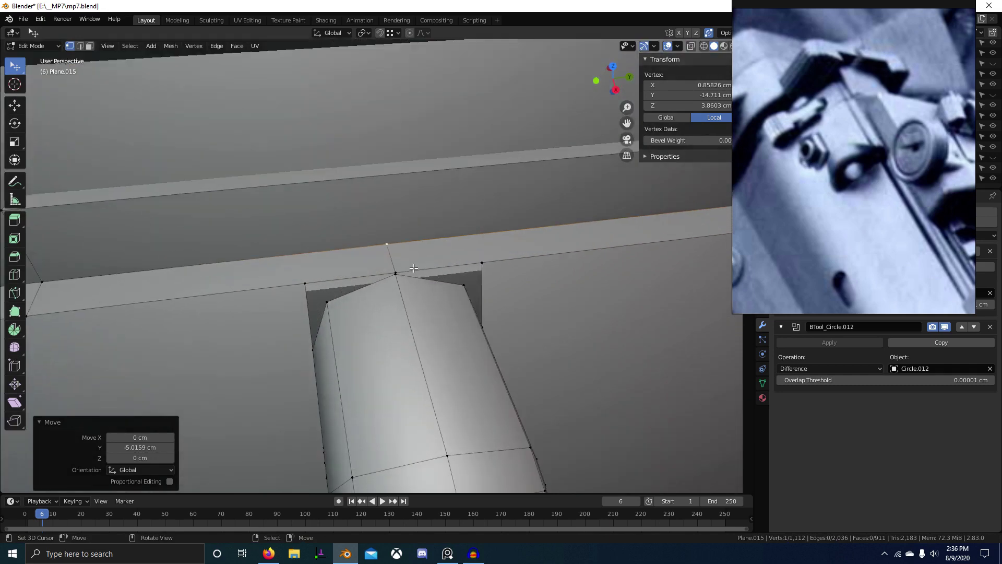
middle_click_drag(434, 268, 460, 270)
left_click(468, 264)
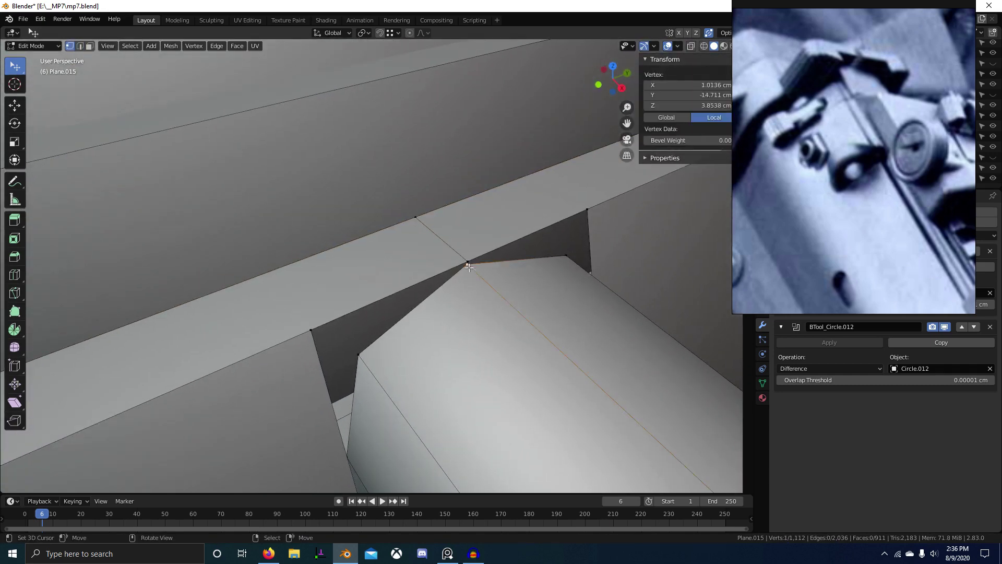
key("g")
key("z")
left_click(470, 255)
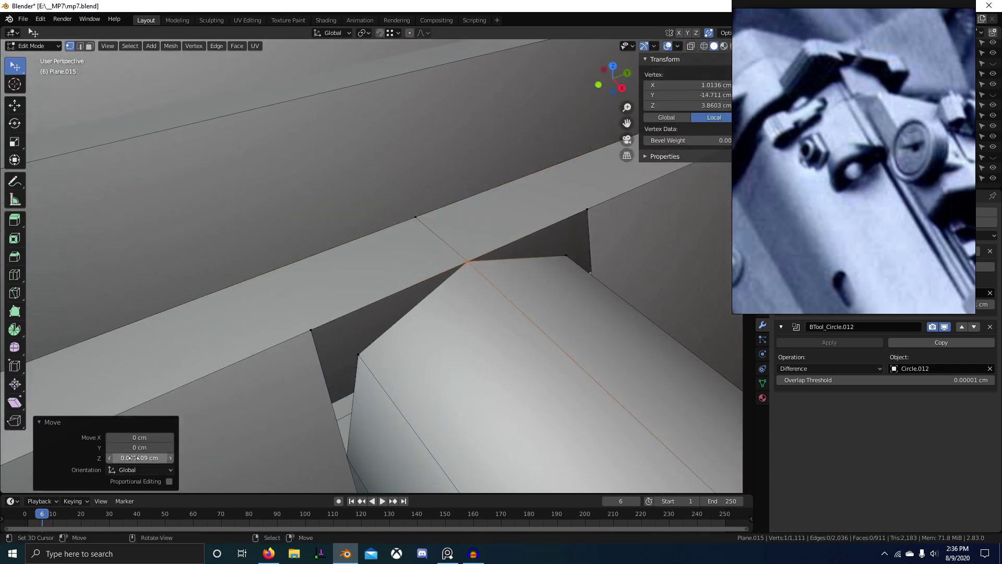
scroll(386, 339, "down", 3)
key("ctrl+z")
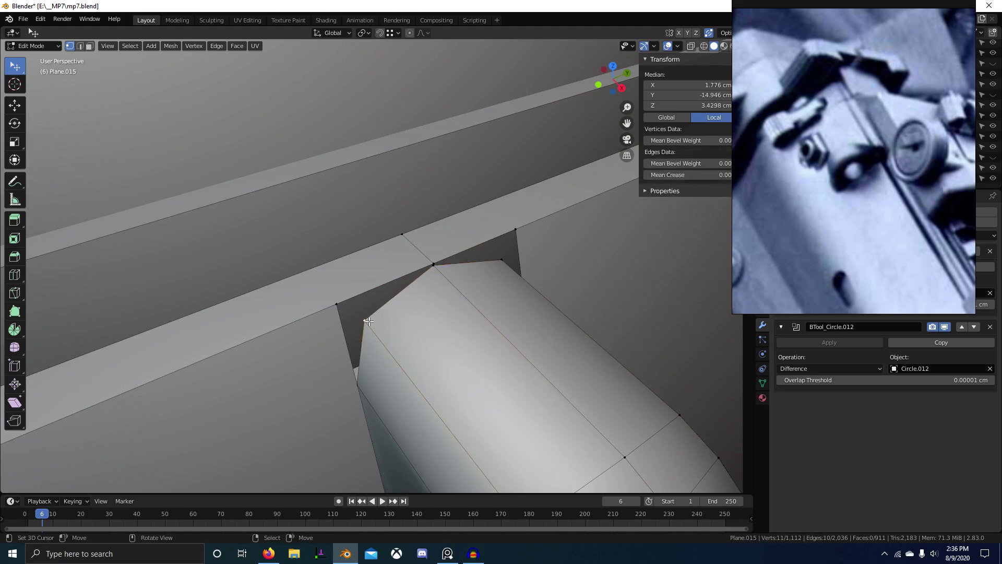
Step: Raise the whole linked loop about 0.0065 cm along Z so its top centre vertex meets the body's edge
key("l")
key("g")
key("z")
left_click(431, 265)
scroll(444, 334, "down", 4)
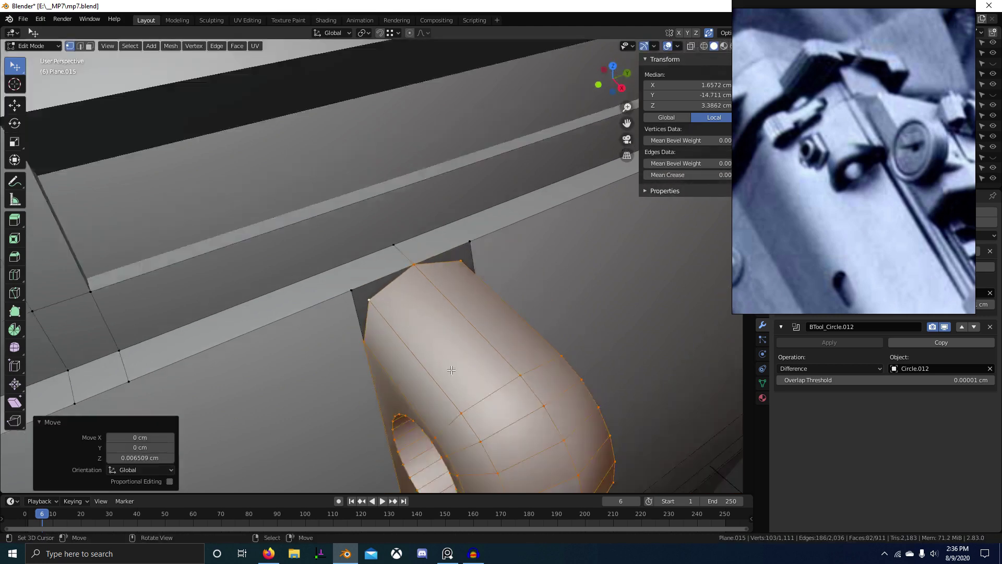
Step: Subdivide the two short edges of the body strip below the loop to form a centre edge
middle_click_drag(449, 369, 337, 319)
key("2")
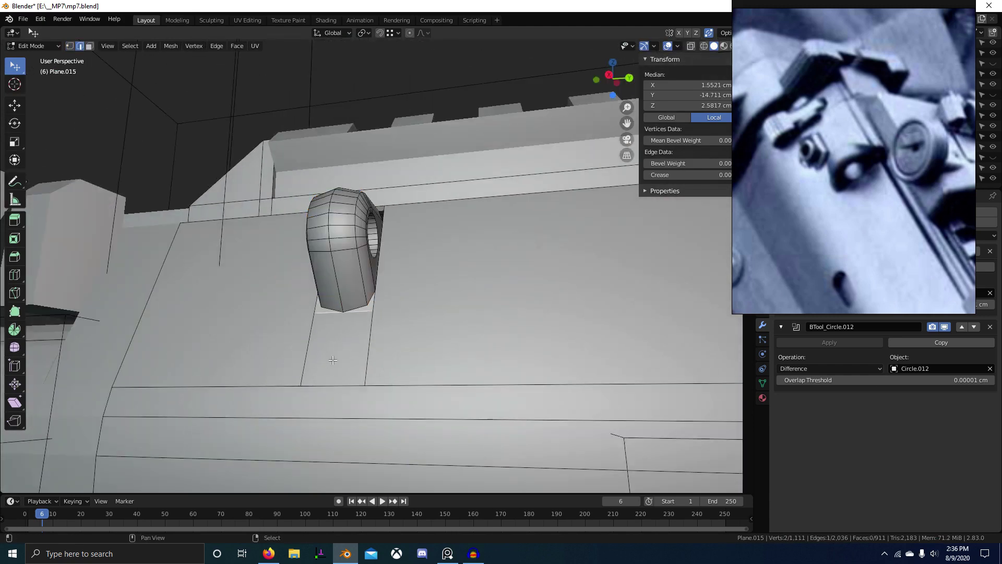
right_click(333, 361, "shift")
key("w")
key("s")
right_click(339, 364)
scroll(339, 363, "up", 4)
middle_click_drag(347, 363, 392, 340, "shift")
key("1")
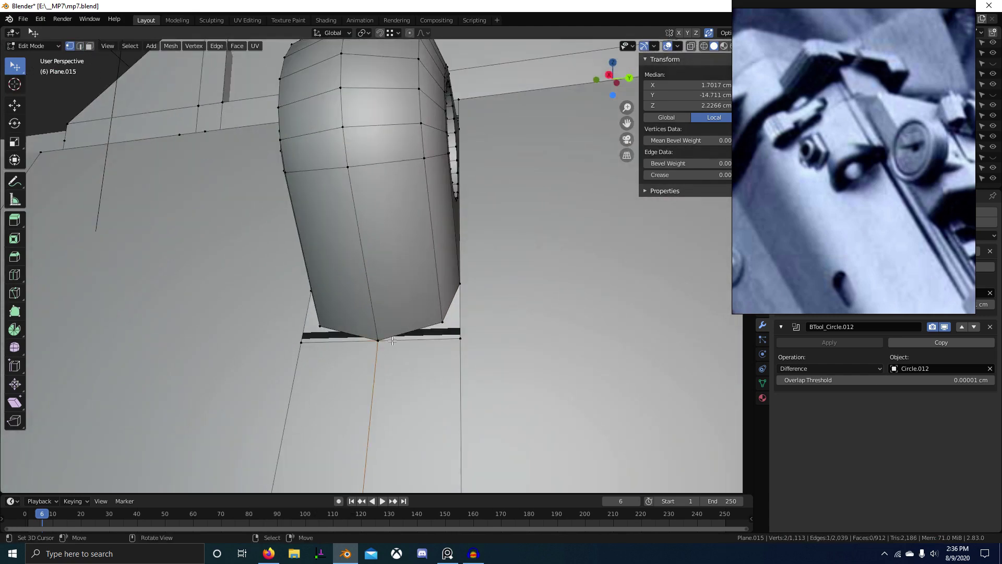
Step: Merge all the mesh's vertices by distance to weld the centre edge to the loop's lowest vertex
key("a")
key("m")
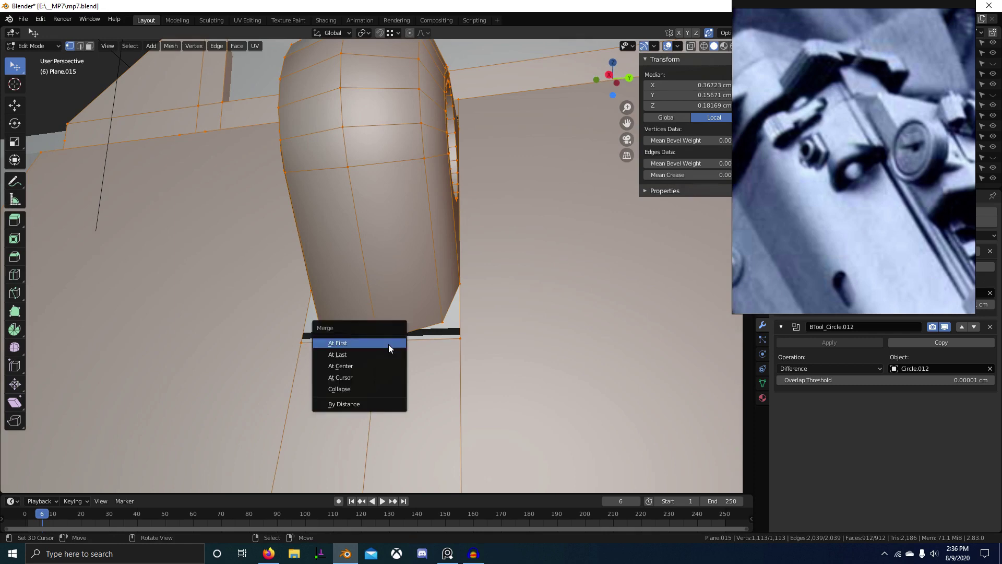
left_click(374, 400)
left_click(384, 349)
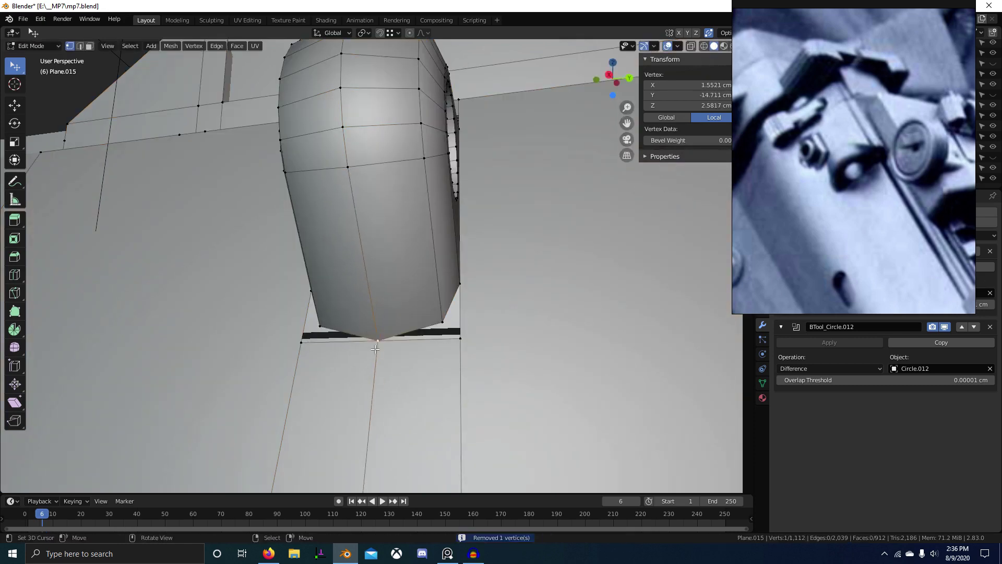
mouse_move(384, 351)
middle_mouse_down()
mouse_move(450, 377)
mouse_move(377, 354)
middle_mouse_up()
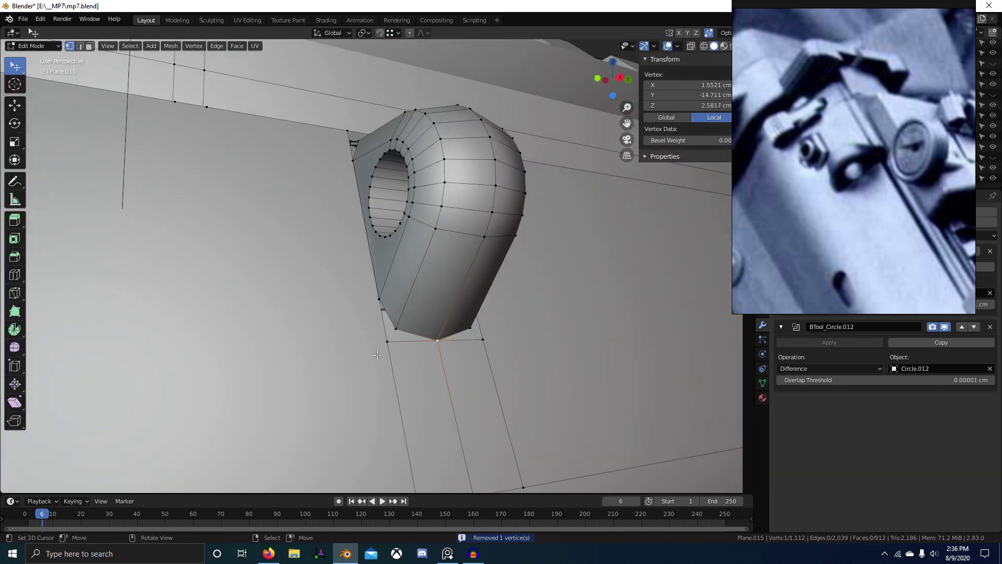
Step: Snap the two corner vertices of the strip below the loop onto the loop's adjacent lower base vertices
key("g")
left_click(398, 324, "ctrl")
right_click(482, 340)
key("g")
left_click(472, 329, "ctrl")
middle_click_drag(472, 331, 368, 382)
scroll(367, 382, "up", 4)
middle_click_drag(367, 292, 374, 291)
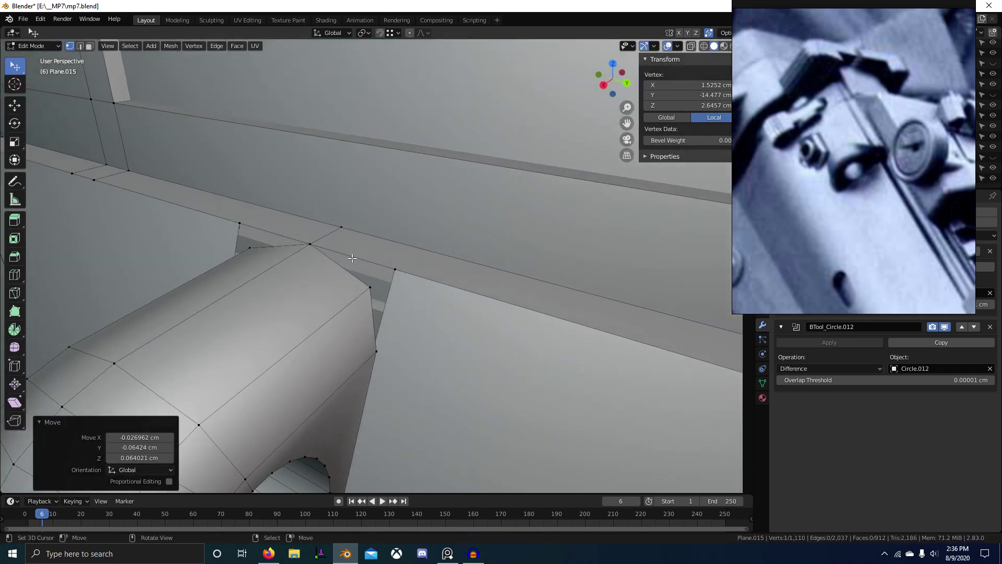
Step: Subdivide the slanted body edge on one side of the loop with one cut
right_click(314, 245)
right_click(394, 272, "shift")
scroll(384, 349, "down", 4)
middle_click_drag(383, 348, 334, 312)
right_click(342, 253)
scroll(334, 312, "down", 1)
key("2")
right_click(347, 268)
key("w")
left_click(342, 265)
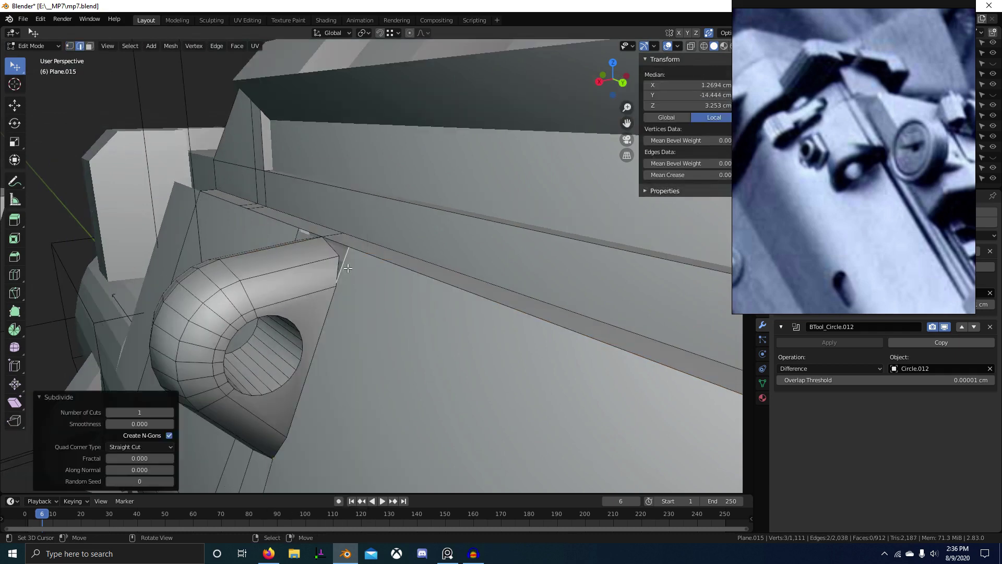
Step: Snap the new midpoint vertex onto the loop's upper side corner
key("1")
key("shift+z")
key("shift+z")
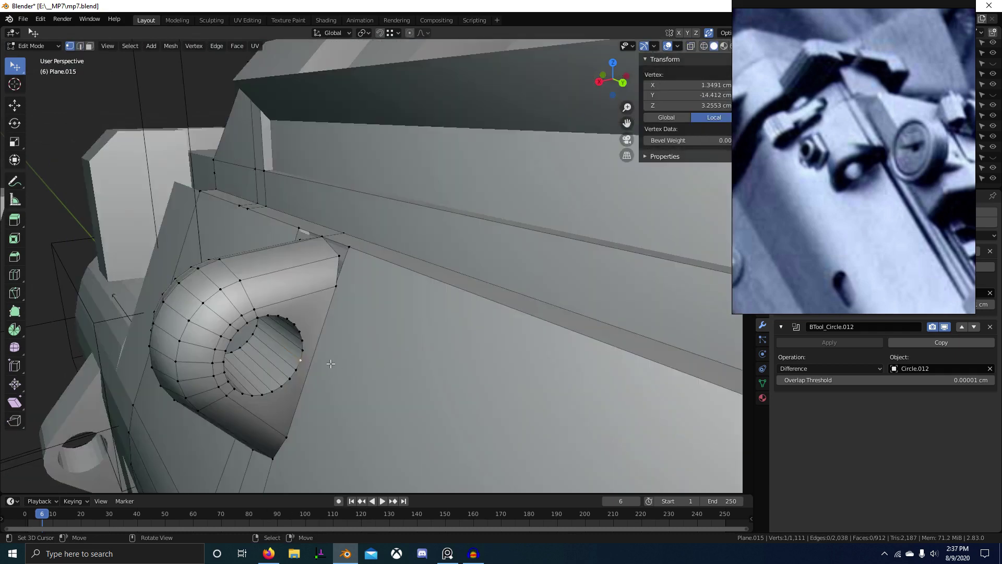
right_click(295, 359)
key("shift+z")
left_click(412, 358)
middle_click_drag(410, 358, 421, 358)
scroll(407, 358, "up", 2)
key("g")
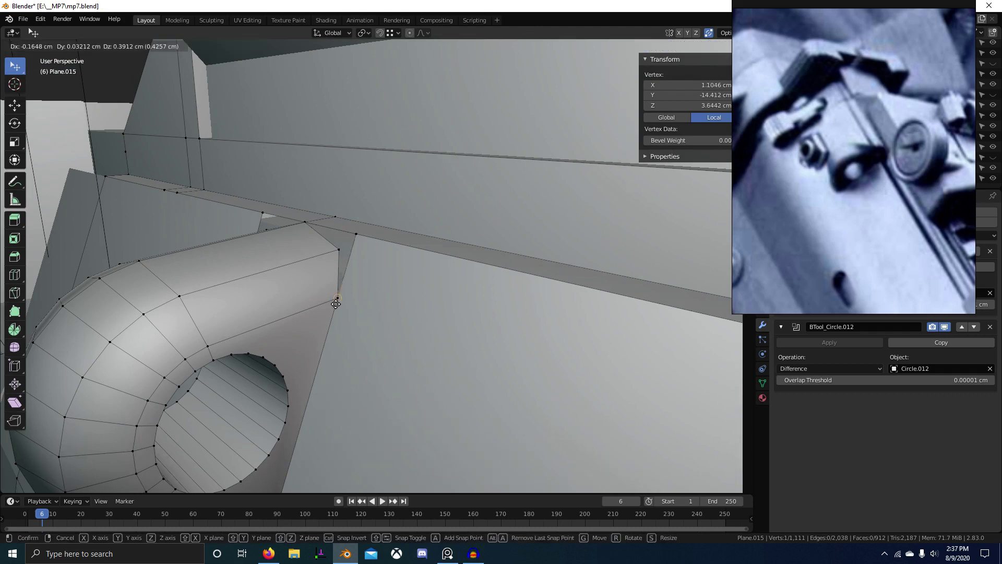
left_click(337, 303)
key("Tab")
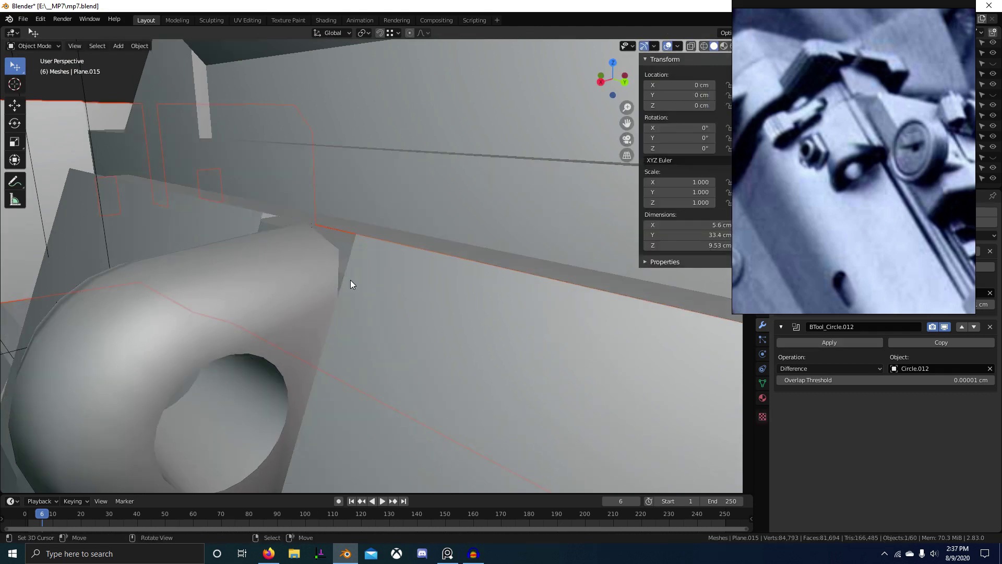
Step: Fill the gap between the loop's upper corner and the body's edge on this side with a face
right_click(351, 282)
key("Tab")
right_click(332, 260, "shift")
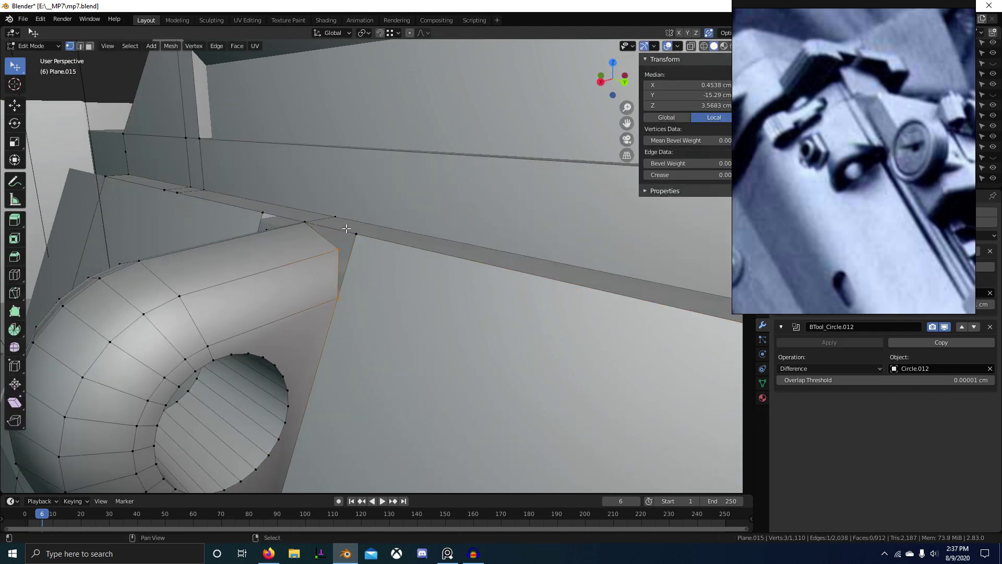
right_click(327, 250, "shift")
Step: Subdivide the slanted body edge on the loop's opposite side with two cuts
middle_click_drag(339, 270, 342, 339, "ctrl")
middle_click_drag(342, 340, 388, 345)
middle_click_drag(389, 344, 387, 302, "ctrl")
right_click(381, 264)
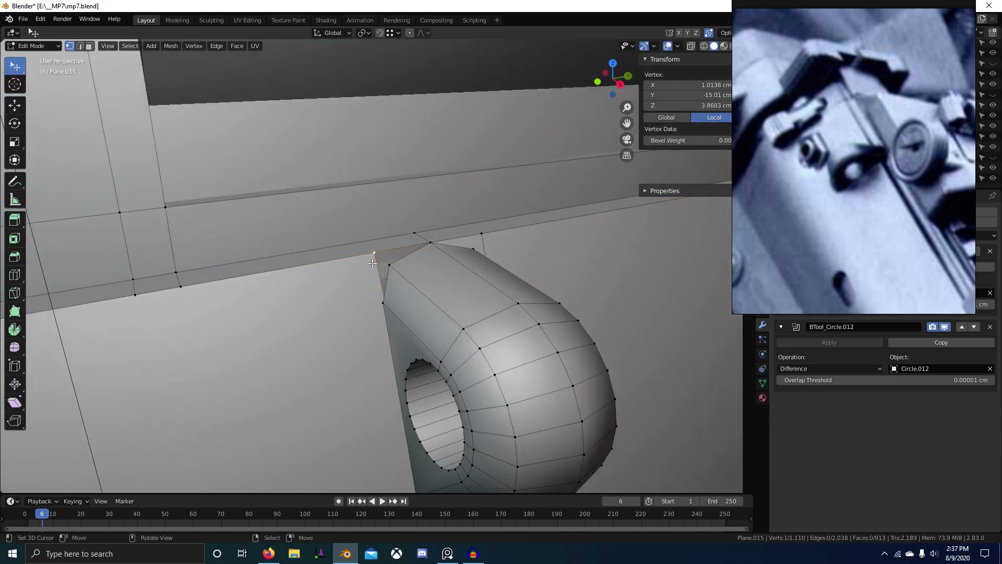
mouse_move(380, 267)
middle_mouse_down("ctrl")
mouse_move(375, 375)
mouse_move(378, 287)
middle_mouse_up("ctrl")
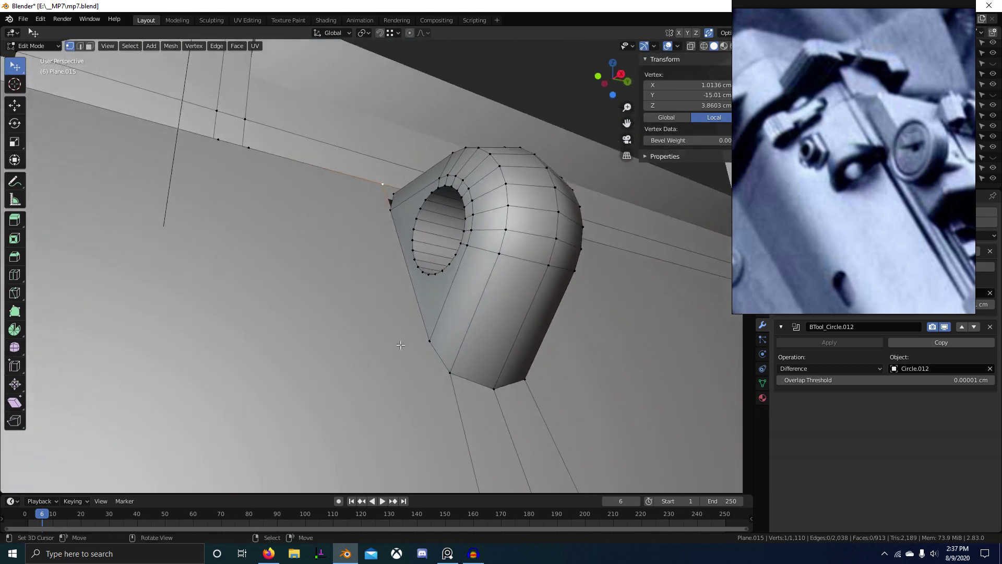
key("z")
right_click(458, 368, "shift")
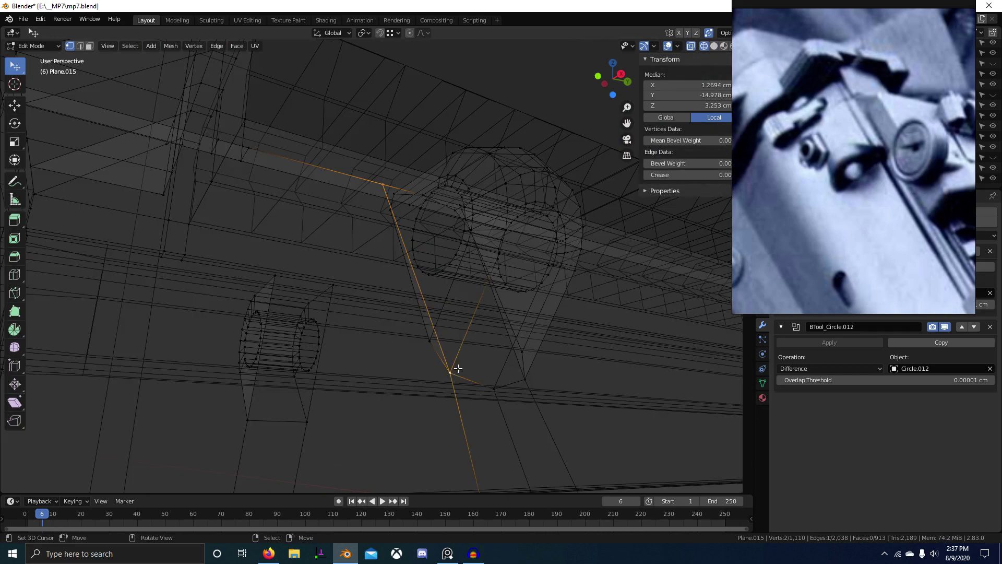
mouse_move(458, 369)
middle_mouse_down()
mouse_move(448, 371)
mouse_move(461, 385)
middle_mouse_up()
key("w")
left_click(418, 225)
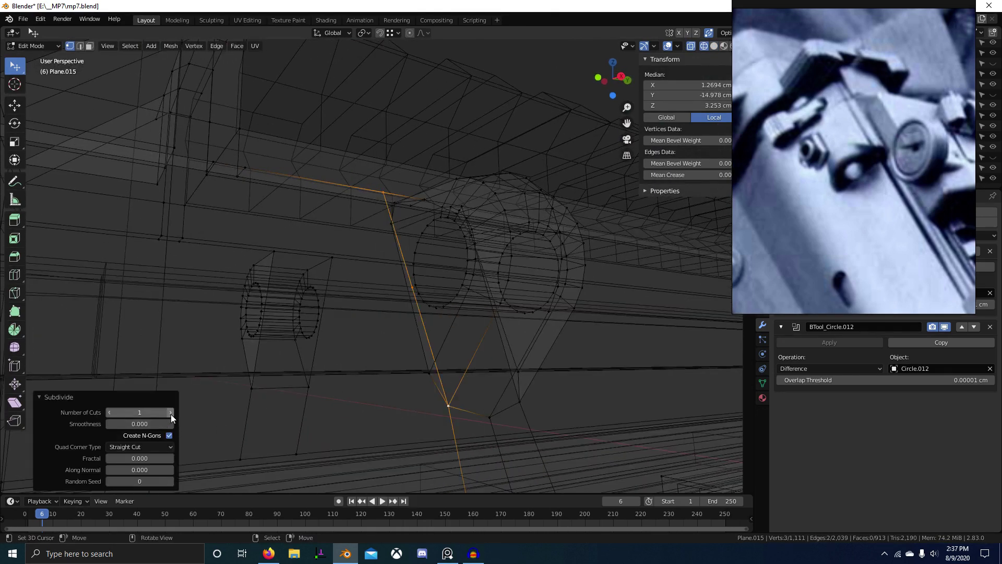
Step: Snap the two new vertices onto the loop's lower and upper side corners
right_click(413, 291)
key("g")
left_click(423, 370)
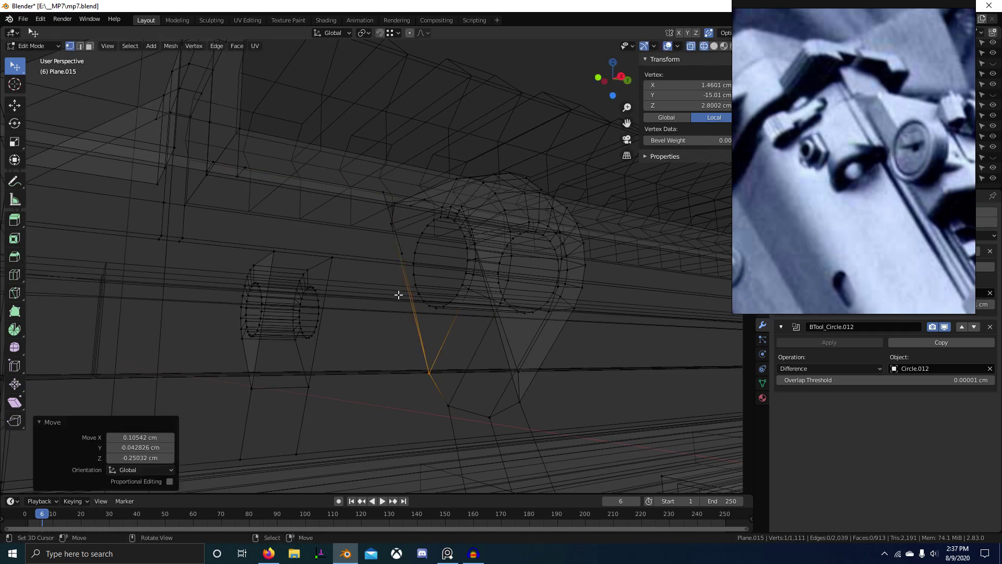
right_click(397, 251)
key("g")
left_click(392, 224)
Step: Fill the remaining gap between the loop's upper corner and the body's edge with a face
mouse_move(391, 225)
middle_mouse_down()
mouse_move(379, 278)
mouse_move(410, 319)
mouse_move(366, 279)
middle_mouse_up()
key("shift+z")
scroll(414, 326, "up", 4)
right_click(356, 269, "ctrl")
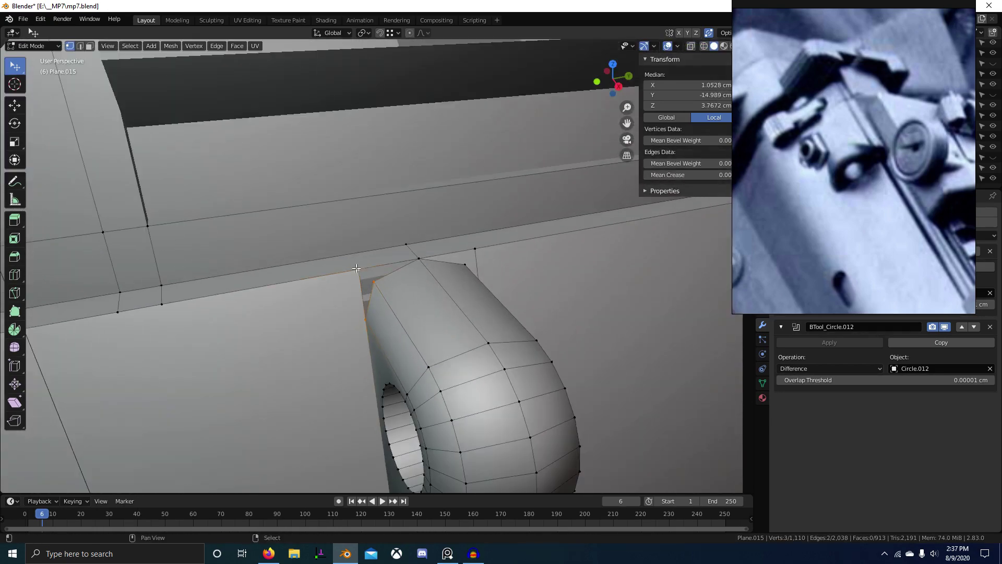
key("f")
scroll(424, 271, "down", 5)
key("f")
scroll(424, 271, "down", 5)
Step: Subdivide the remaining long base edge on the first side of the loop
middle_click_drag(428, 361, 380, 358)
key("2")
key("shift+z")
scroll(363, 370, "up", 2)
key("w")
key("s")
key("1")
key("alt+a")
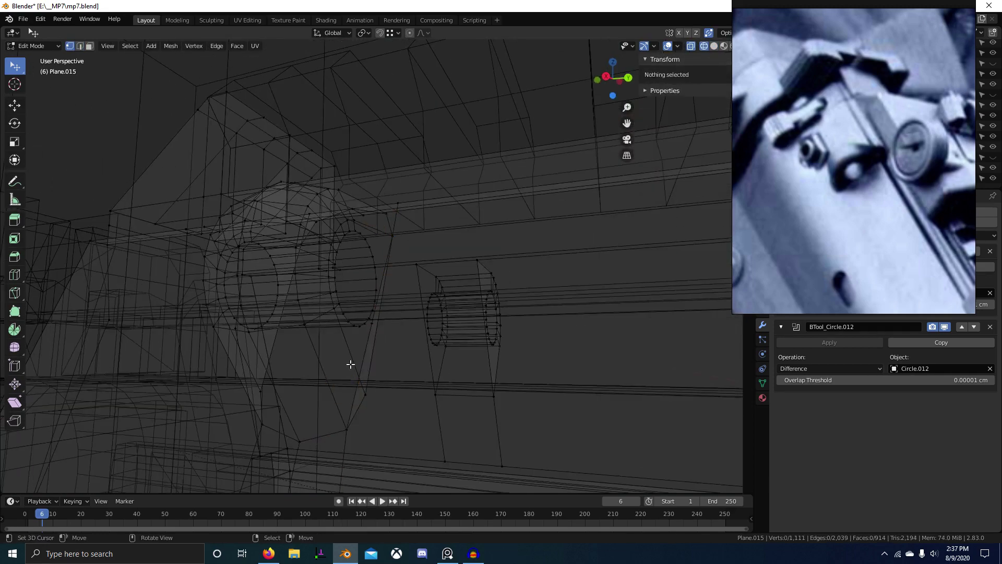
Step: Snap that edge's new midpoint vertex onto the loop's lower side corner
right_click(371, 328)
key("g")
left_click(365, 394, "ctrl")
middle_click_drag(365, 395, 501, 444)
scroll(316, 422, "up", 3)
key("shift+z")
scroll(358, 446, "down", 7)
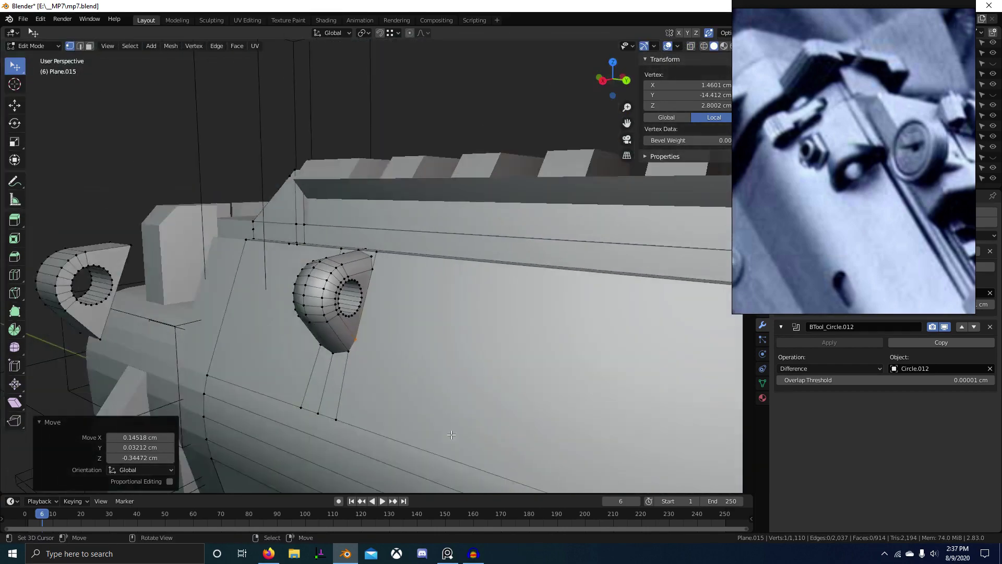
Step: Select the edges around the loop's base where it meets the gun body
key("Tab")
middle_click_drag(365, 436, 432, 340)
left_click(347, 363)
scroll(443, 363, "up", 5)
right_click(397, 301)
scroll(398, 303, "up", 3)
key("Tab")
key("2")
left_click(407, 360)
left_click(406, 267, "ctrl")
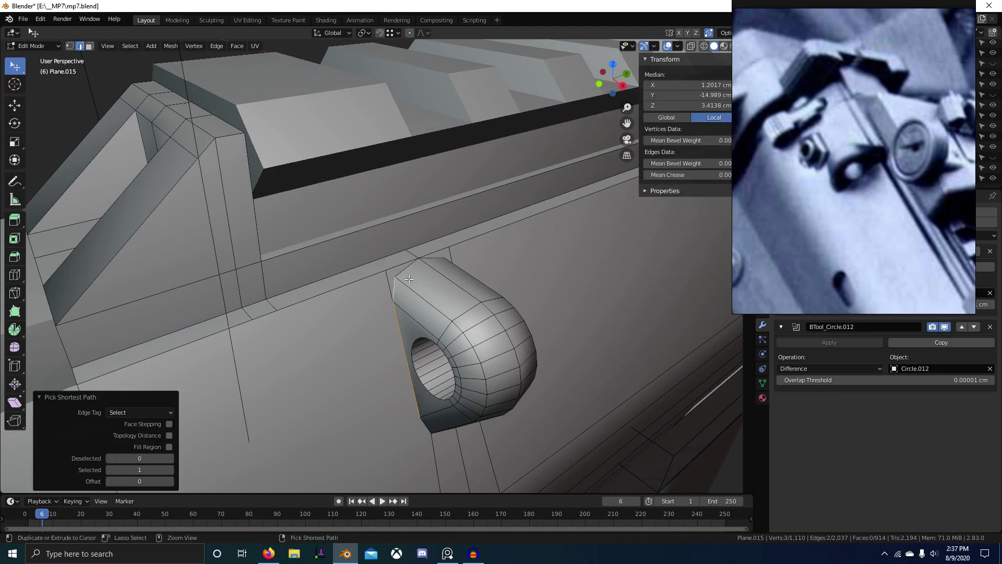
middle_click_drag(406, 268, 370, 319)
right_click(368, 319, "ctrl")
key("ctrl+z")
right_click(367, 349, "ctrl")
scroll(358, 421, "down", 2)
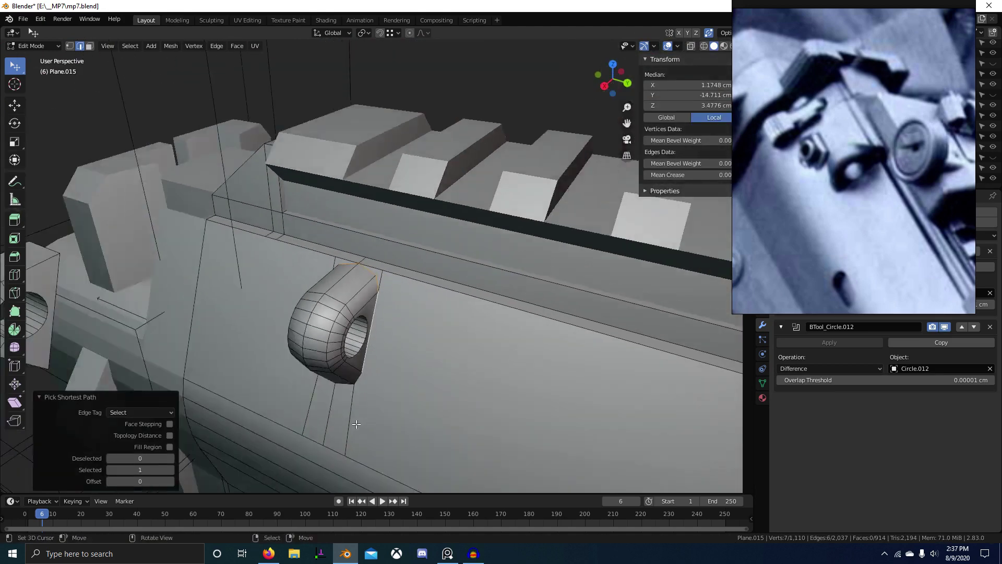
middle_click_drag(357, 421, 420, 389)
key("ctrl+z")
right_click(342, 339, "ctrl")
scroll(342, 338, "up", 1)
right_click(421, 358, "ctrl")
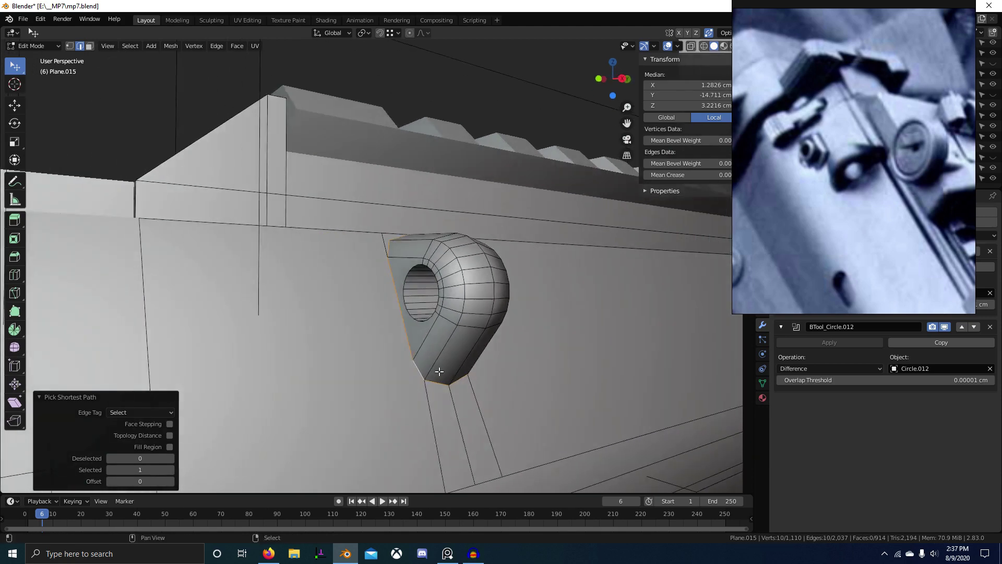
Step: Add the edges outlining the loop's flat side faces and both hole rims to the selection
scroll(432, 405, "up", 2)
left_click(433, 405, "shift")
right_click(373, 246, "ctrl")
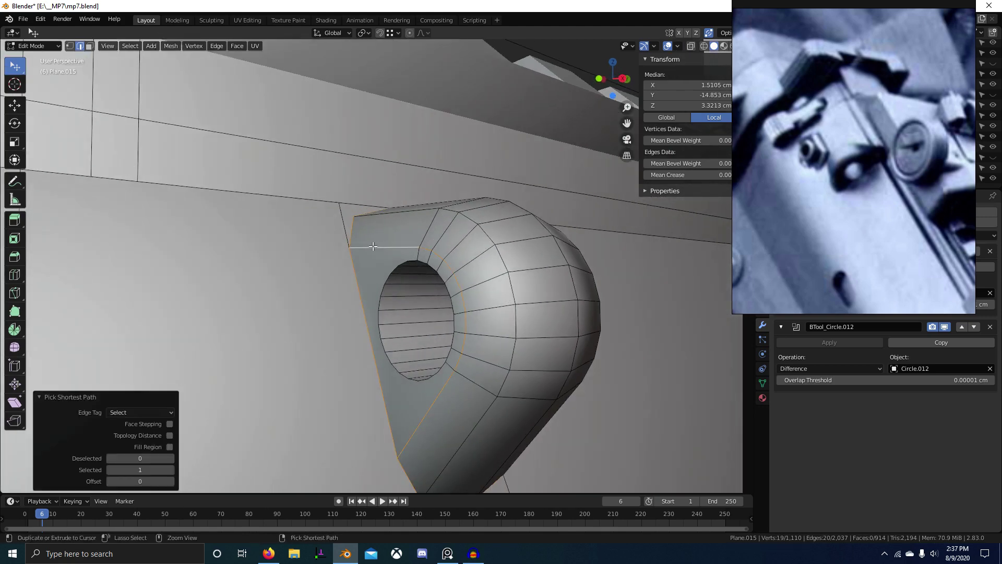
middle_click_drag(377, 317, 292, 261)
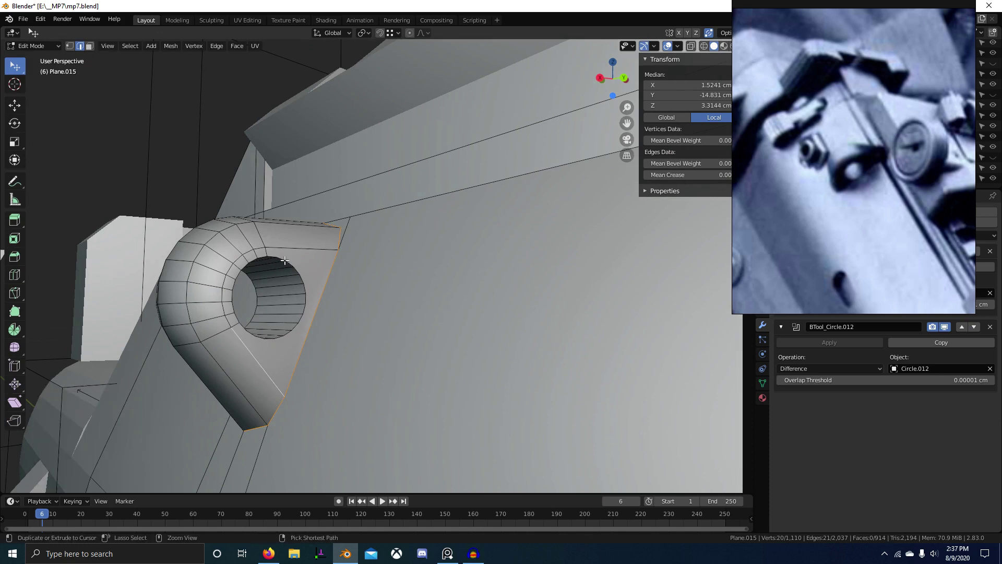
right_click(299, 250, "ctrl")
left_click(292, 325, "shift")
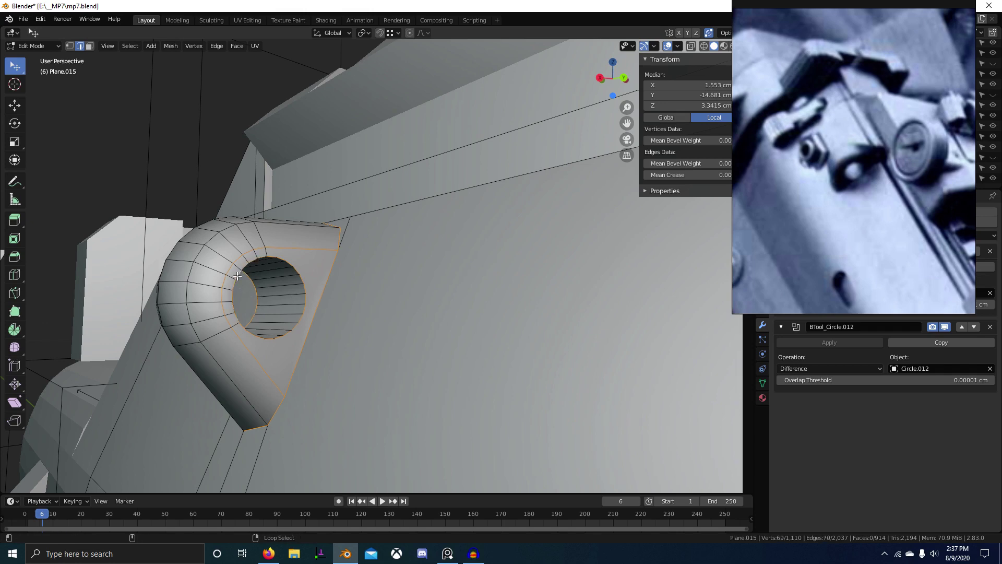
middle_click_drag(237, 276, 431, 306)
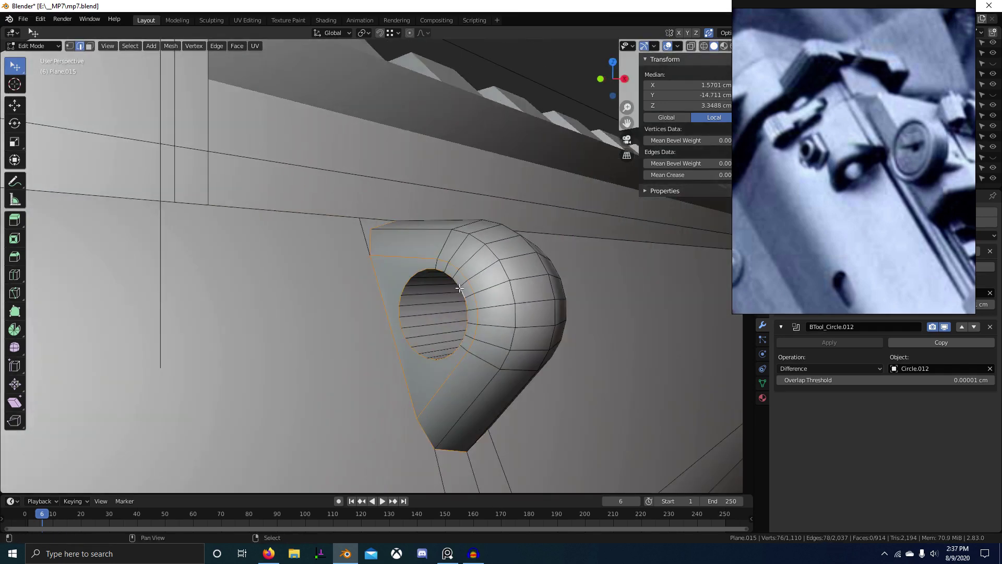
Step: Set the crease of the selected loop edges to 1
key("shift+e")
type("1")
key("Return")
Step: Try a level 2 Subdivision modifier on the gun body and remove it
scroll(493, 384, "down", 3)
key("Tab")
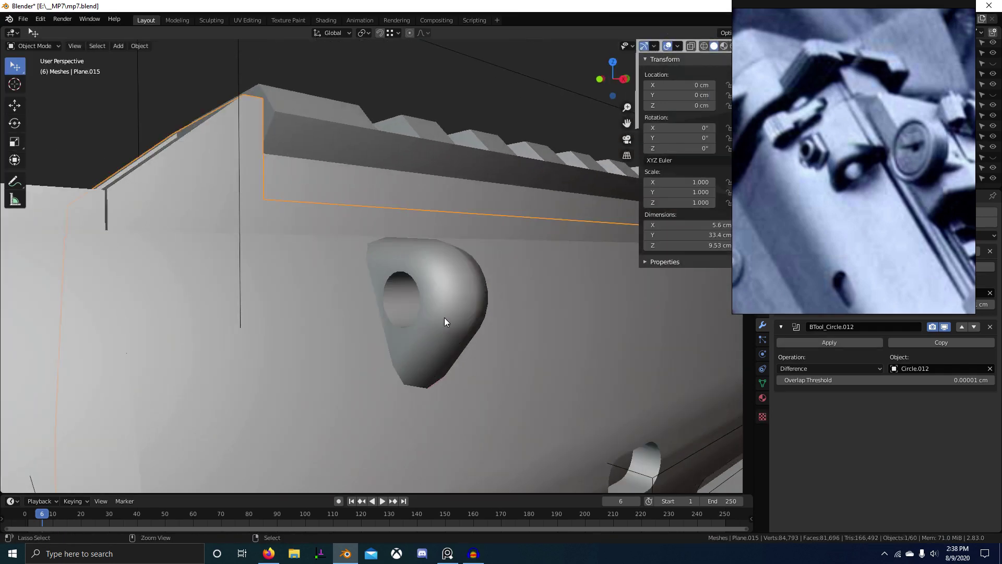
key("ctrl+2")
middle_click_drag(547, 356, 503, 361)
key("Tab")
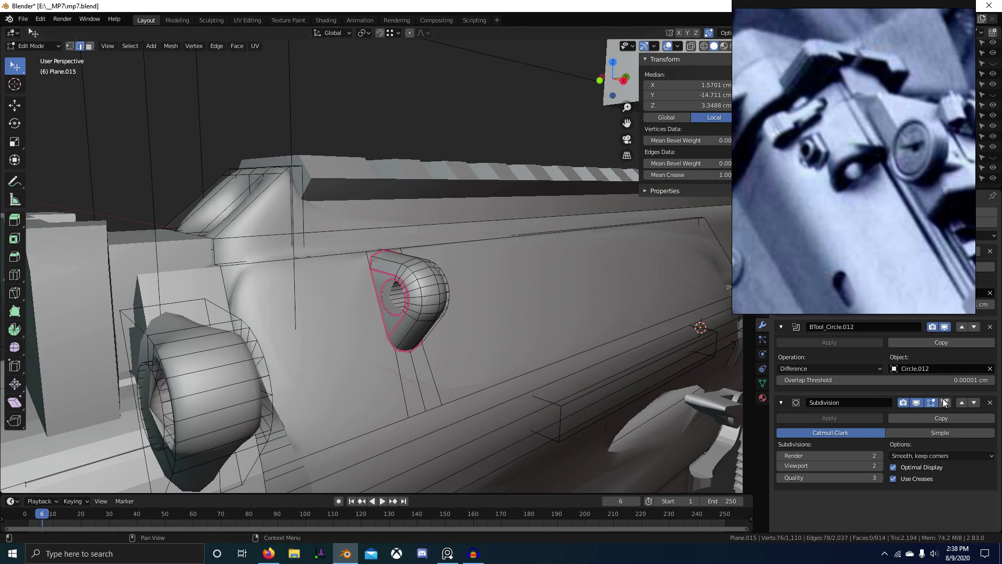
left_click(988, 402)
Step: Select all of the loop's curved outer faces by picking the two middle face rows and growing the selection
scroll(449, 298, "up", 6)
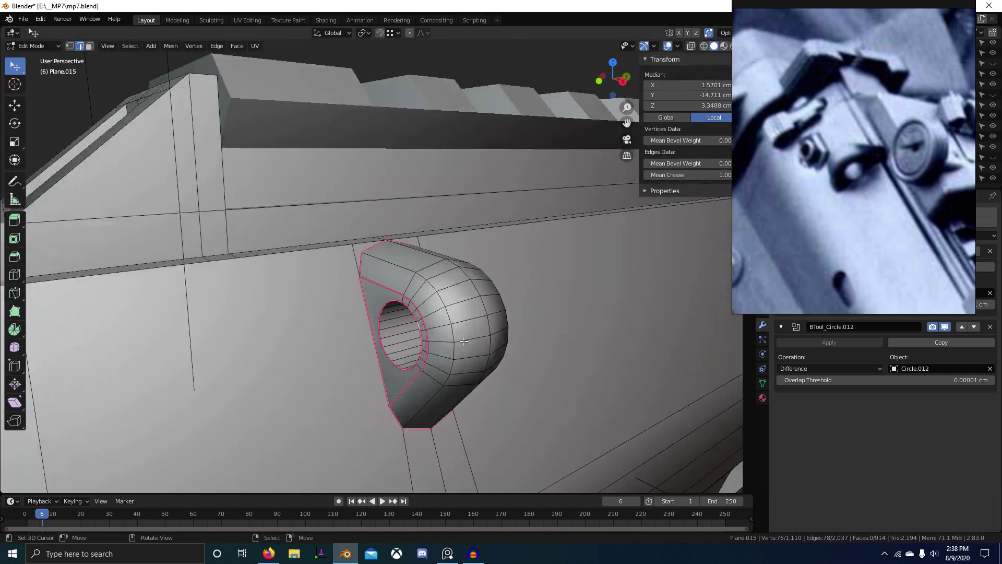
key("3")
key("alt+a")
left_click(448, 299)
middle_click_drag(448, 299, 465, 380)
scroll(330, 330, "down", 4)
scroll(386, 315, "up", 2)
middle_click_drag(386, 315, 431, 342)
left_click(397, 298)
middle_click_drag(397, 298, 403, 272)
scroll(382, 360, "up", 3)
left_click(403, 272)
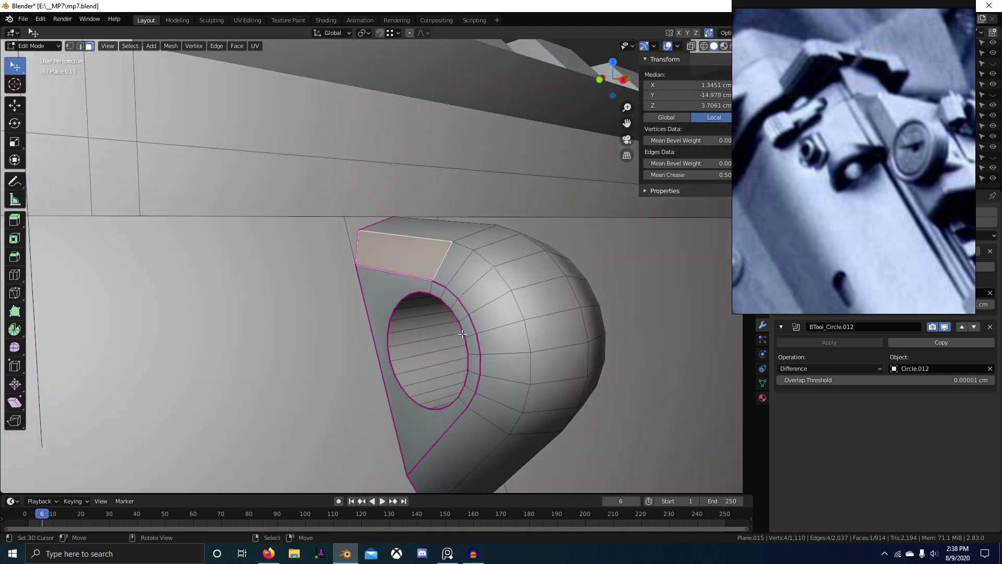
middle_click_drag(462, 334, 422, 349)
scroll(421, 348, "down", 2)
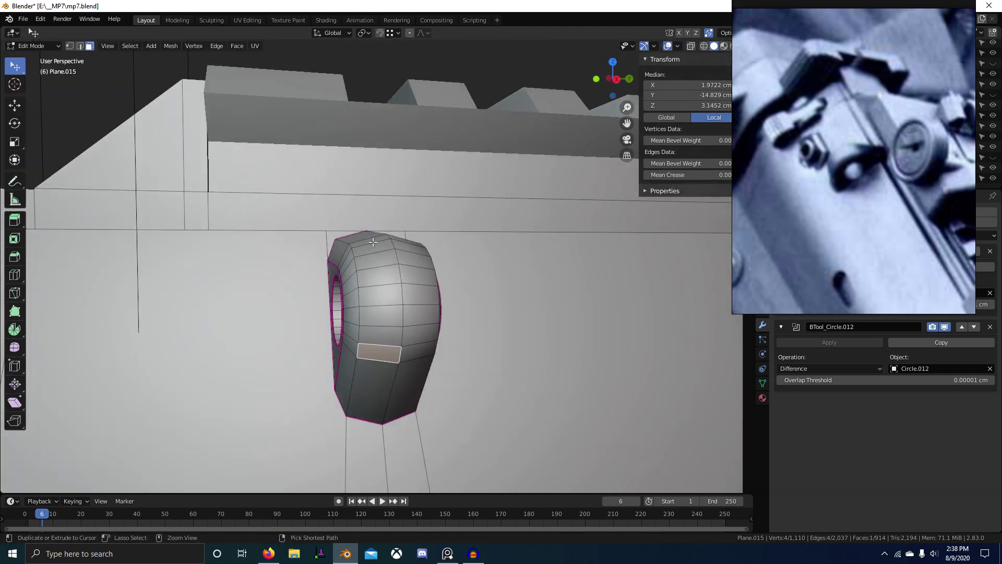
left_click(373, 241, "ctrl")
middle_click_drag(373, 242, 380, 296)
left_click(379, 395, "ctrl")
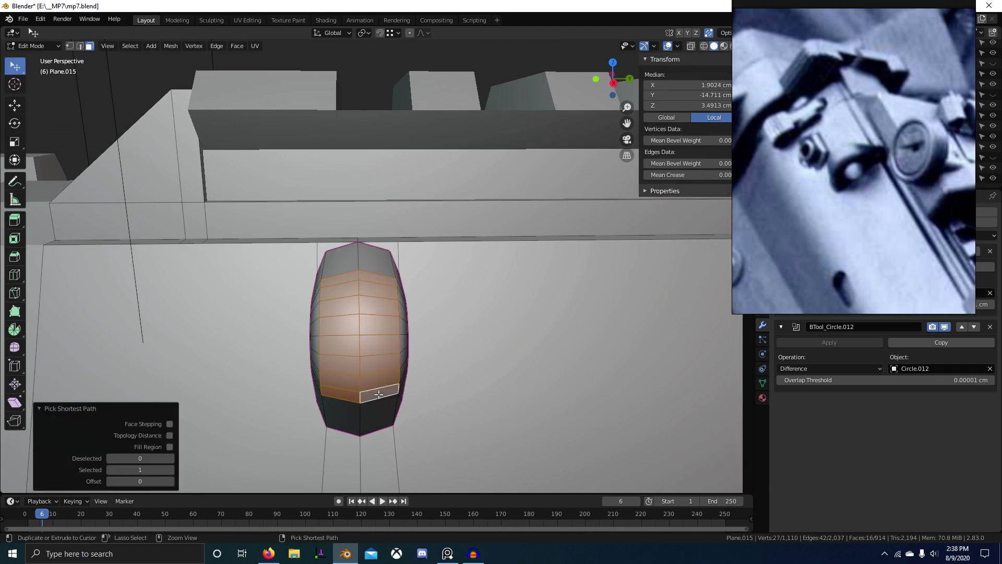
key("ctrl+KP_Add")
middle_click_drag(376, 397, 413, 379)
scroll(419, 376, "up", 4)
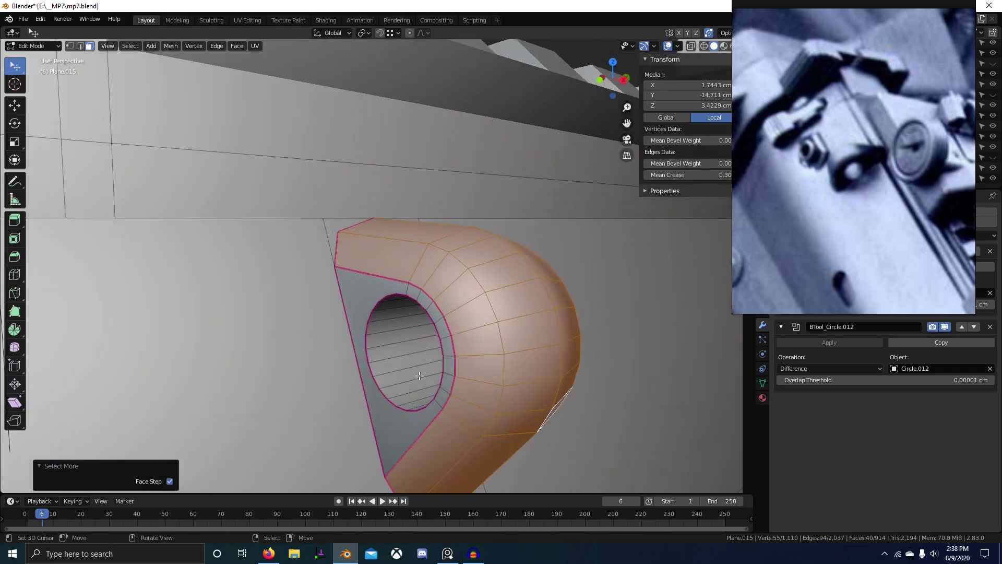
Step: Add the flat side faces on both sides and the hole's inner faces to the loop's face selection
right_click(379, 407, "shift")
right_click(410, 350, "alt+shift")
middle_click_drag(455, 427, 324, 421)
scroll(324, 421, "down", 2)
right_click(316, 353, "shift")
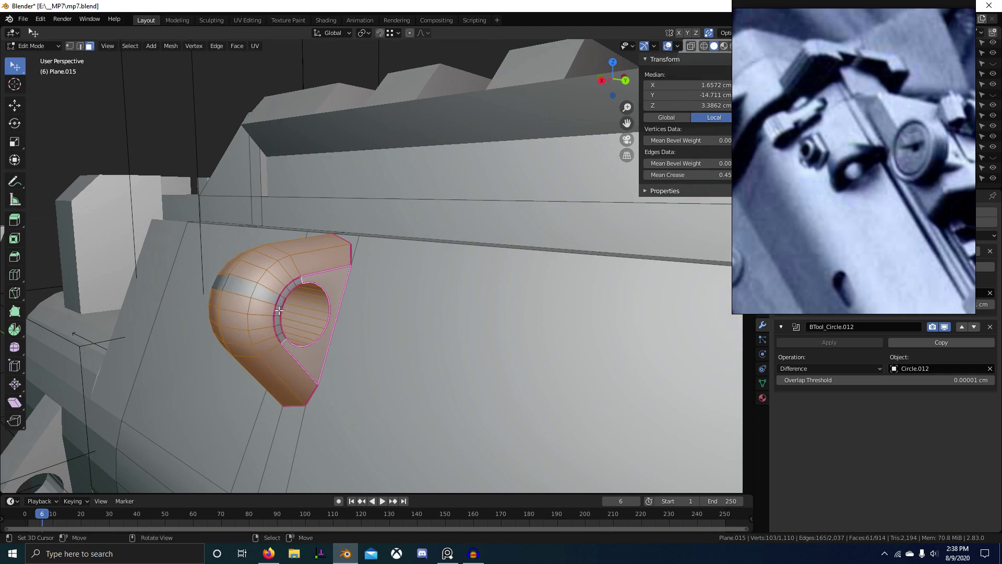
middle_click_drag(283, 342, 507, 321)
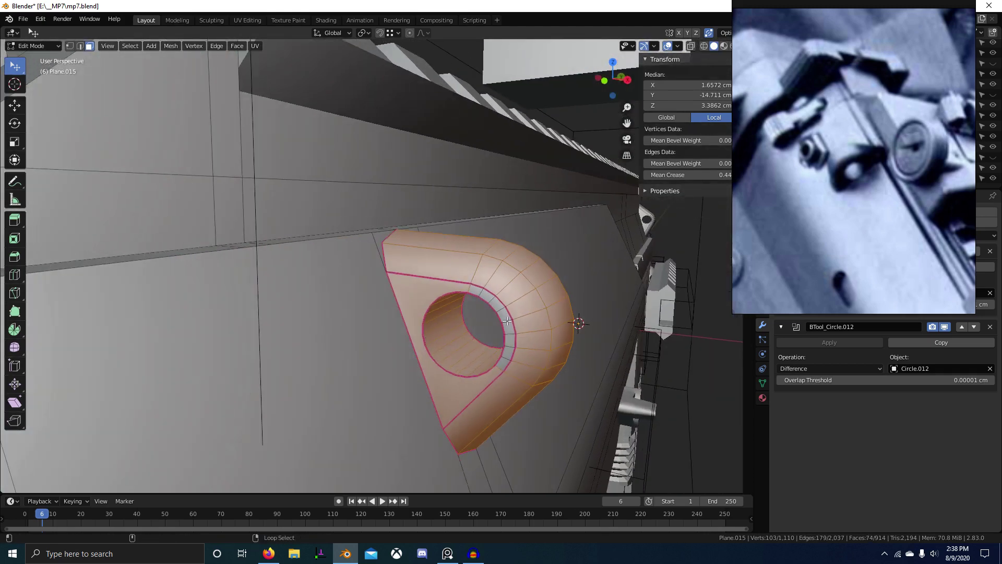
Step: Duplicate the selected loop along the X axis, separate the copy into its own object, and select it
scroll(508, 334, "down", 4)
key("shift+d")
key("x")
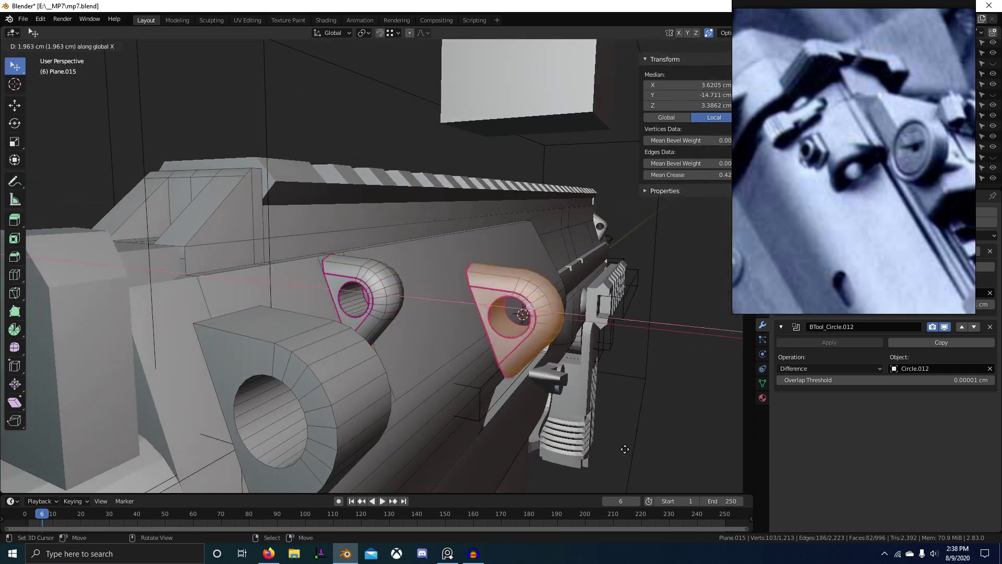
left_click(660, 458)
key("p")
left_click(662, 460)
key("Tab")
right_click(571, 311)
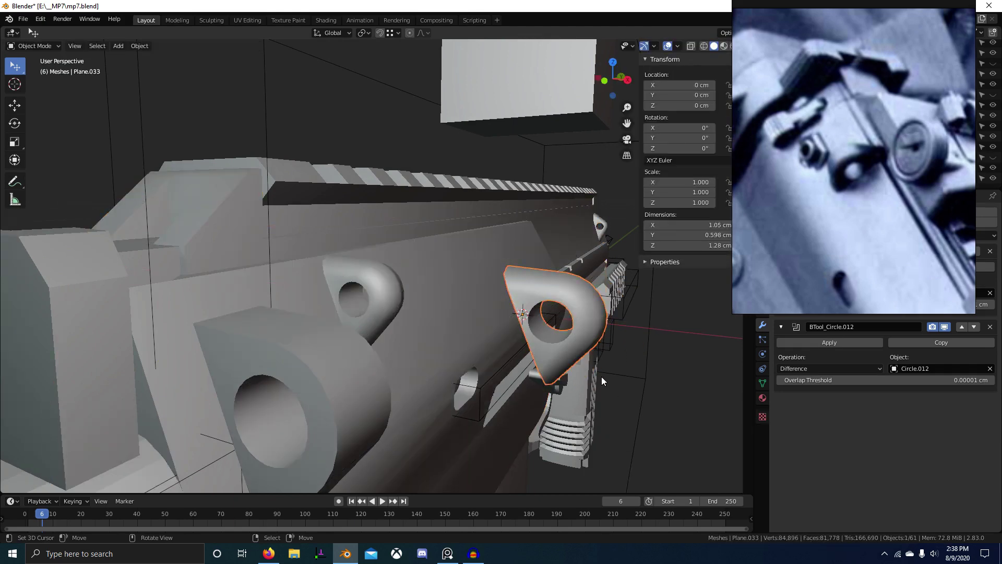
Step: On the loop copy, remove both Boolean modifiers and stack Triangulate with minimum vertices 5 above a level 2 Subdivision
middle_click_drag(601, 376, 561, 389)
key("ctrl+2")
key("Tab")
scroll(561, 389, "up", 3)
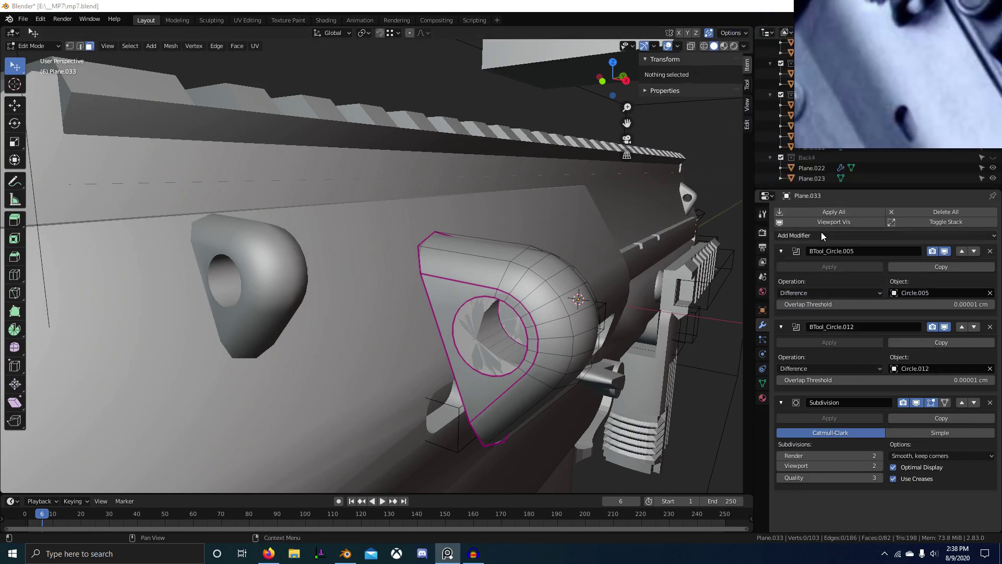
left_click(820, 235)
key("t")
left_click(990, 251)
left_click(990, 251)
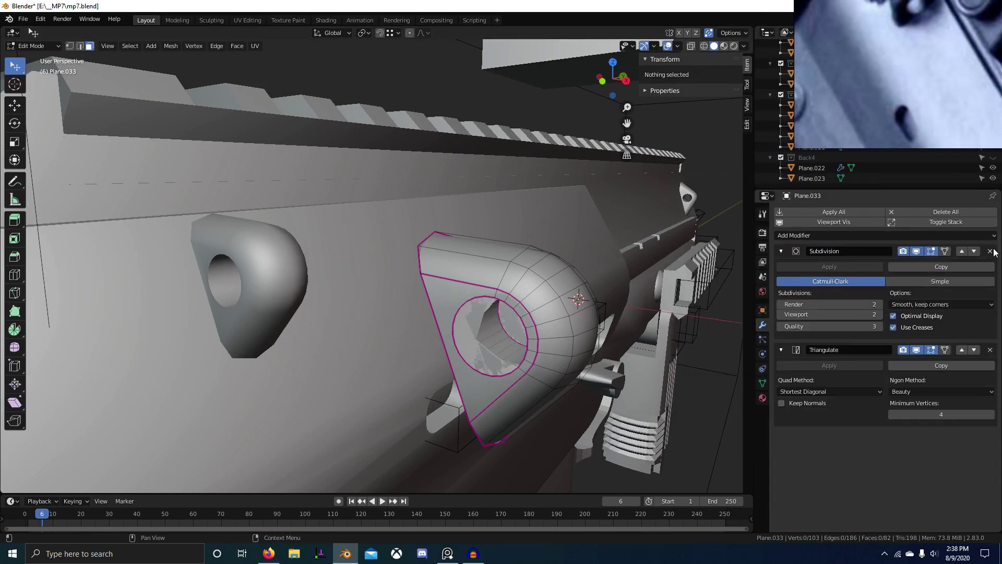
left_click(961, 349)
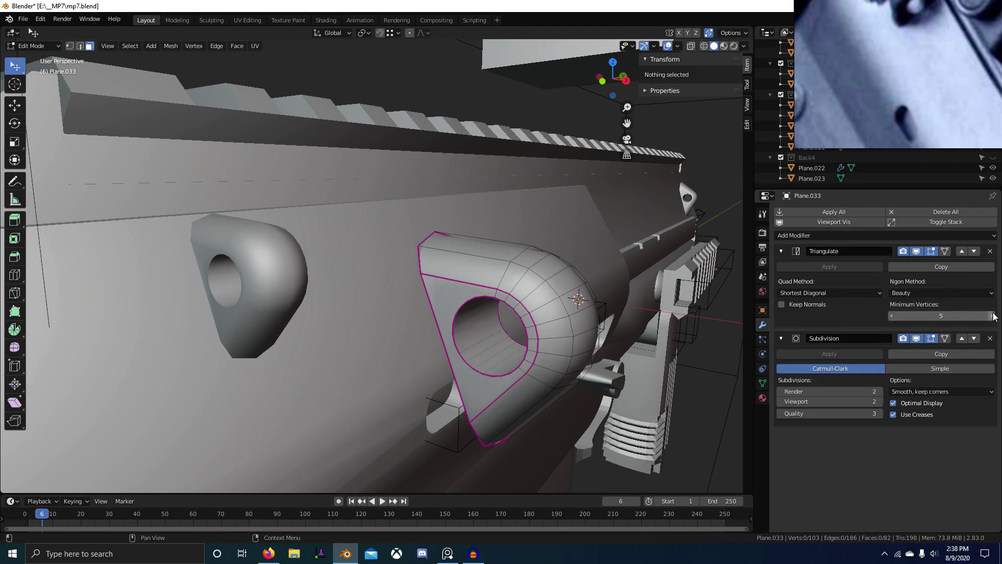
Step: Delete the separated test copy of the loop
key("Tab")
middle_click_drag(547, 375, 415, 348)
right_click(387, 246)
key("Delete")
middle_click_drag(387, 249, 336, 199)
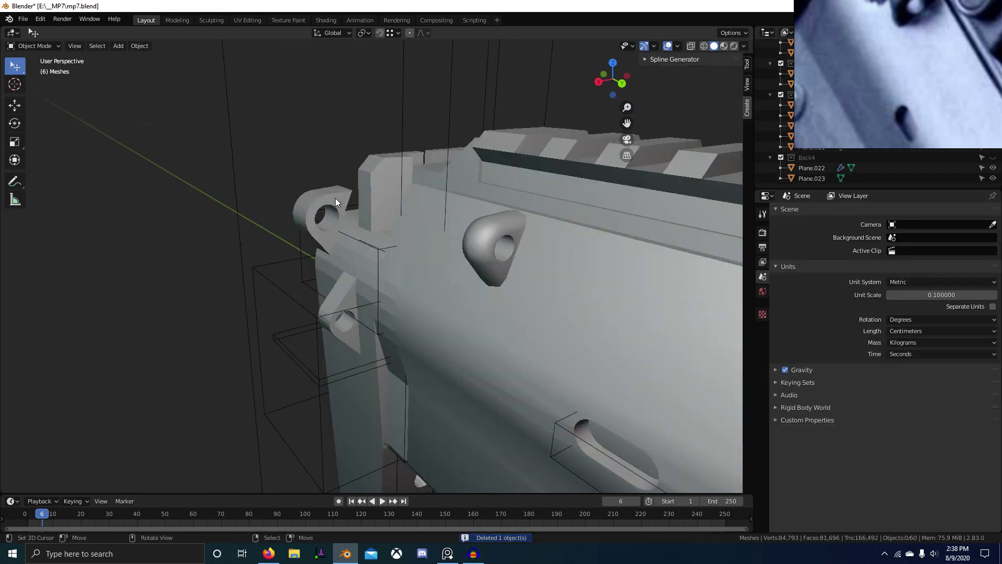
Step: In the gun body mesh, select the linked geometry of the spare unrounded loop behind the rounded one and delete its vertices
right_click(335, 198)
right_click(371, 208)
right_click(492, 243)
key("Tab")
scroll(493, 244, "down", 2)
mouse_move(473, 247)
middle_mouse_down()
mouse_move(493, 252)
mouse_move(483, 249)
middle_mouse_up()
right_click(286, 225)
key("ctrl+l")
middle_click_drag(287, 225, 465, 272)
key("x")
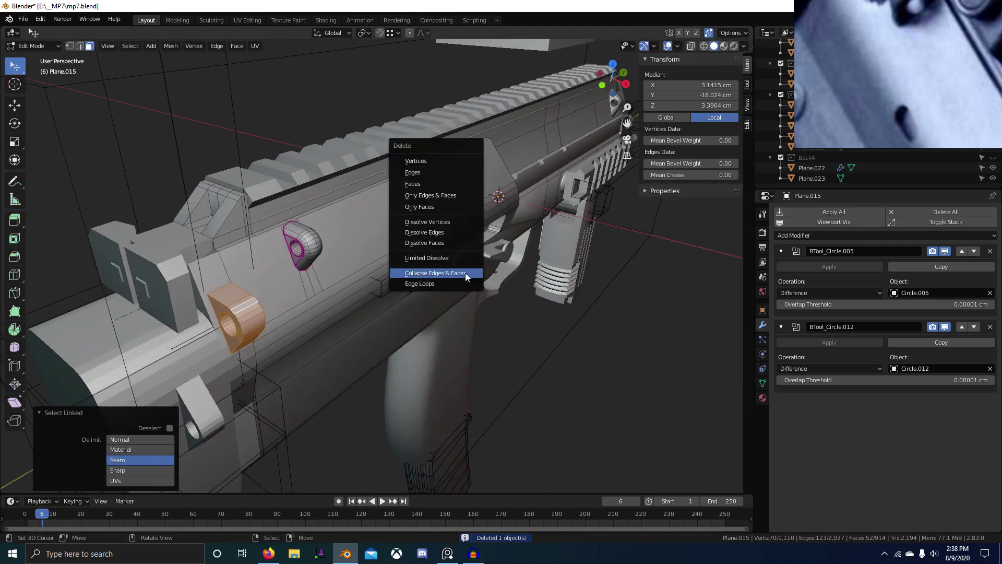
left_click(462, 158)
Step: Delete the strip of outer faces around the unrounded loop on the opposite side of the gun body
scroll(418, 334, "up", 3)
middle_click_drag(397, 334, 423, 376)
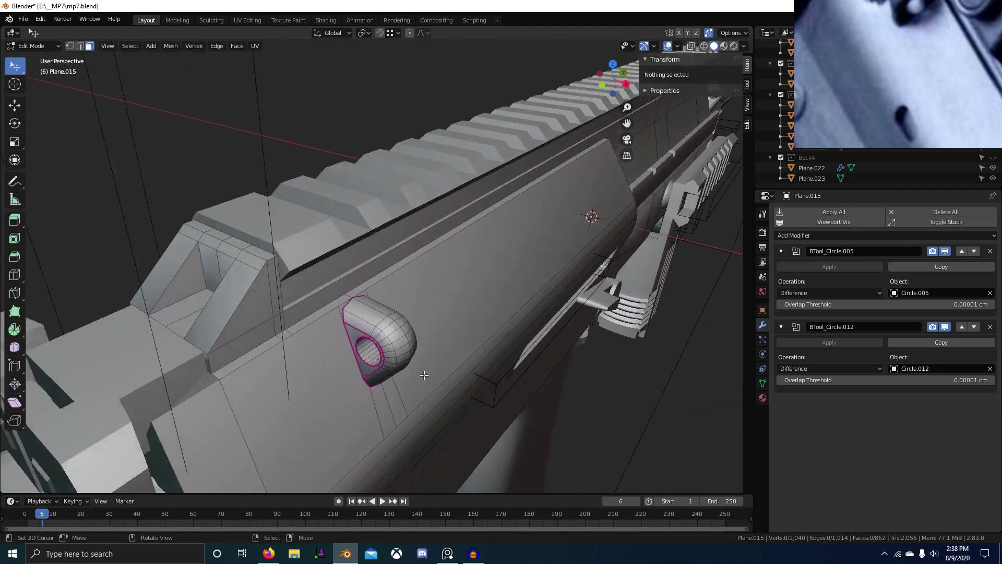
scroll(365, 365, "up", 2)
middle_click_drag(327, 358, 407, 391)
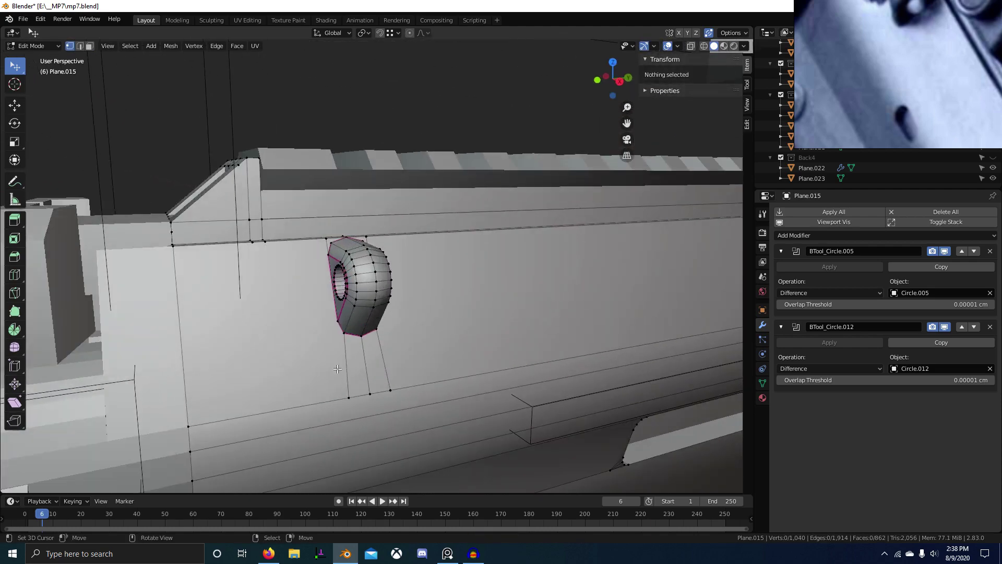
scroll(454, 398, "down", 4)
scroll(506, 402, "up", 4)
right_click(312, 332)
scroll(314, 332, "up", 3)
middle_click_drag(313, 332, 376, 360)
right_click(454, 429, "ctrl")
key("x")
left_click(452, 440)
middle_click_drag(452, 441, 449, 369)
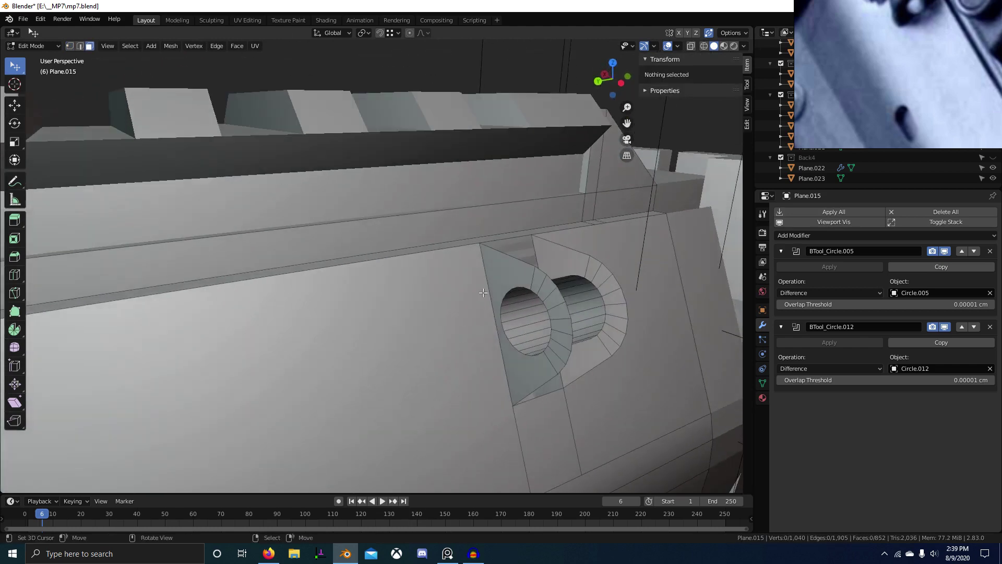
Step: Select the unrounded loop's flat side faces with coplanar matching and delete them
right_click(499, 277)
key("shift+g")
key("c")
right_click(563, 262, "shift")
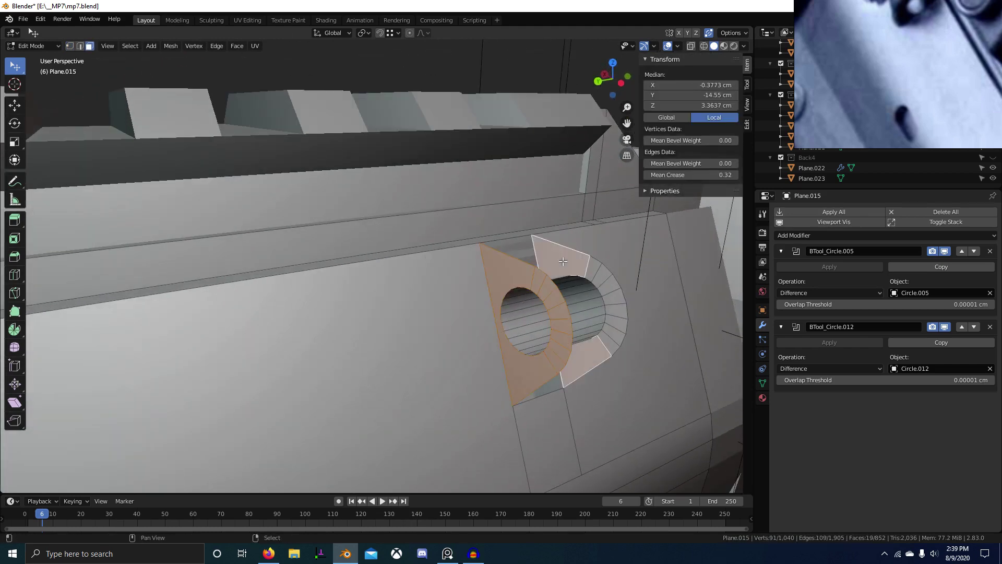
key("shift+g")
key("c")
key("x")
key("f")
Step: Delete the leftover cylindrical hole surface of the unrounded loop
key("2")
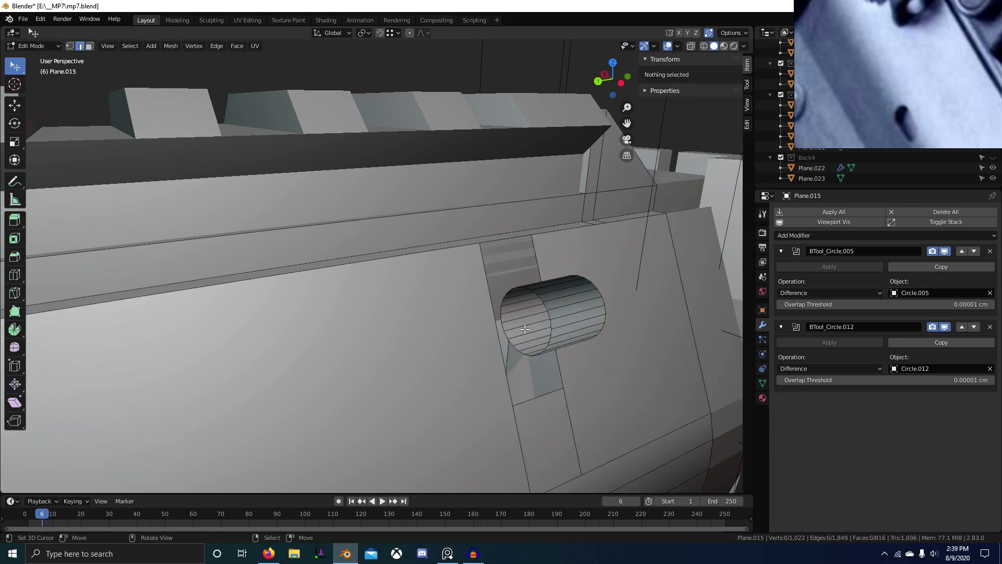
key("l")
key("x")
left_click(534, 342)
middle_click_drag(534, 343, 468, 372)
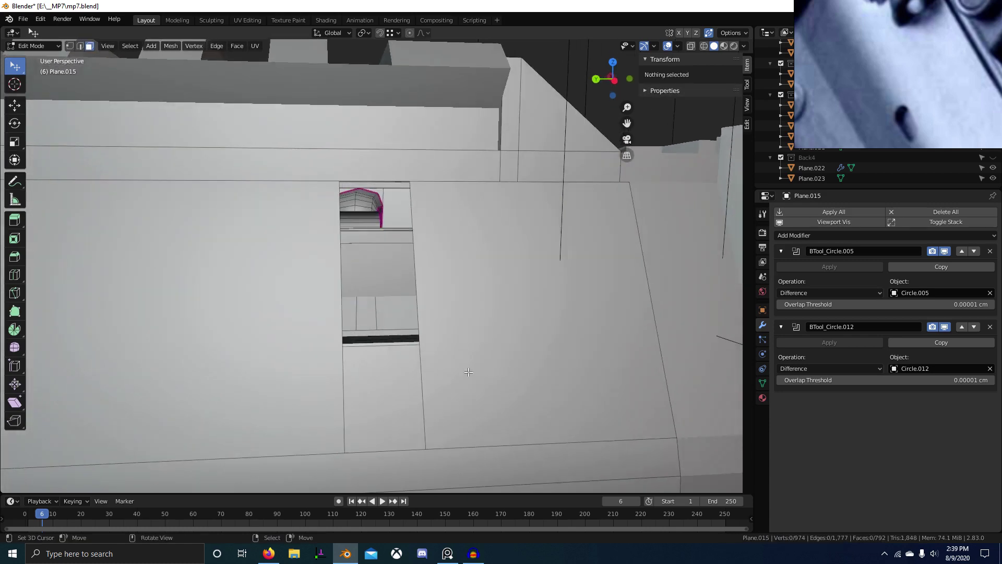
Step: Delete the narrow body face directly below the opening left by the removed loop
right_click(377, 388)
scroll(378, 388, "down", 5)
middle_click_drag(381, 390, 161, 398)
scroll(386, 379, "up", 4)
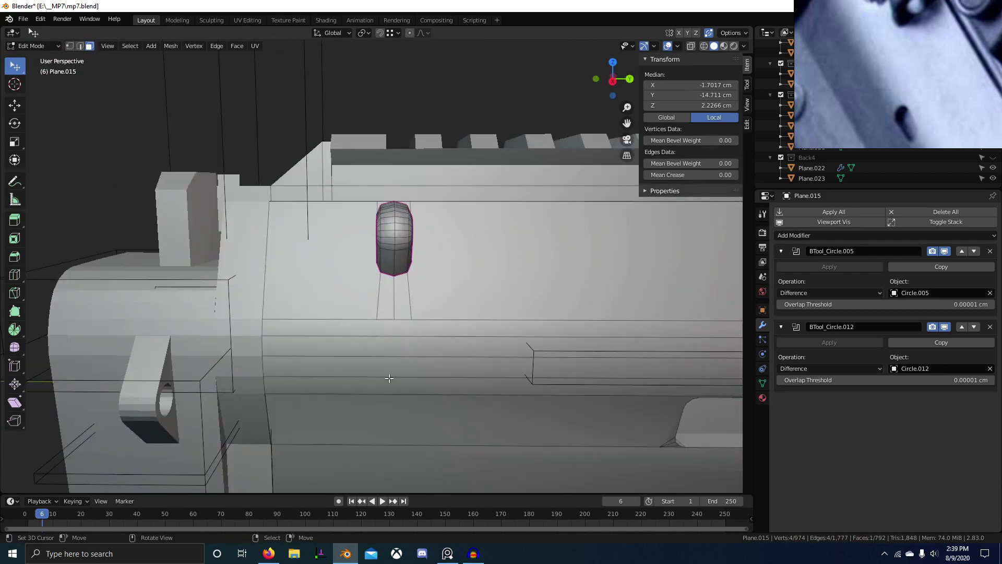
middle_click_drag(285, 370, 338, 379)
key("x")
key("f")
scroll(388, 284, "up", 3)
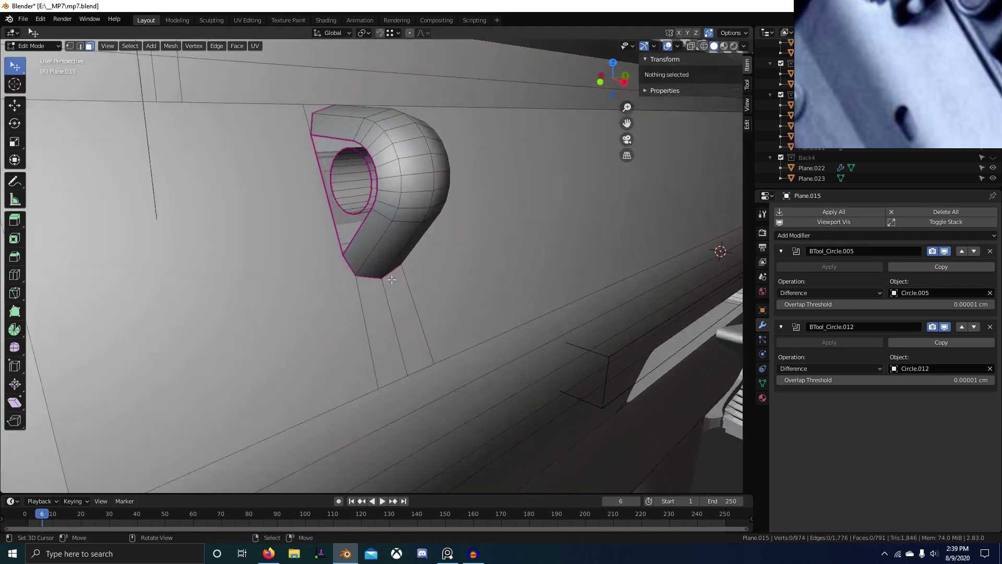
Step: Try filling the rounded loop's open side outline with a face and bridging it to the hole rim, undoing both attempts
middle_click_drag(387, 286, 444, 388)
scroll(397, 339, "up", 4)
key("2")
right_click(388, 332, "alt")
key("f")
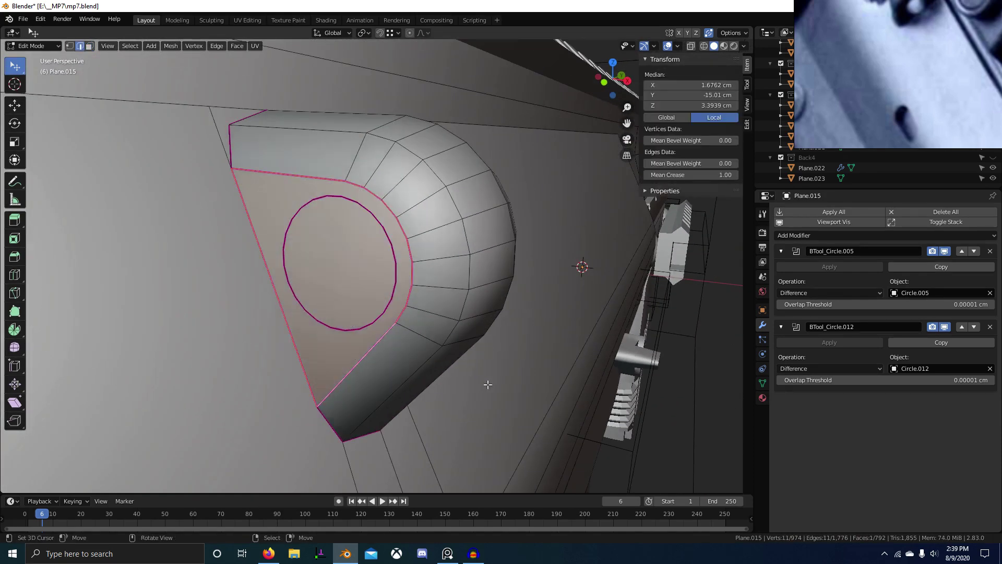
scroll(386, 285, "down", 1)
key("ctrl+z")
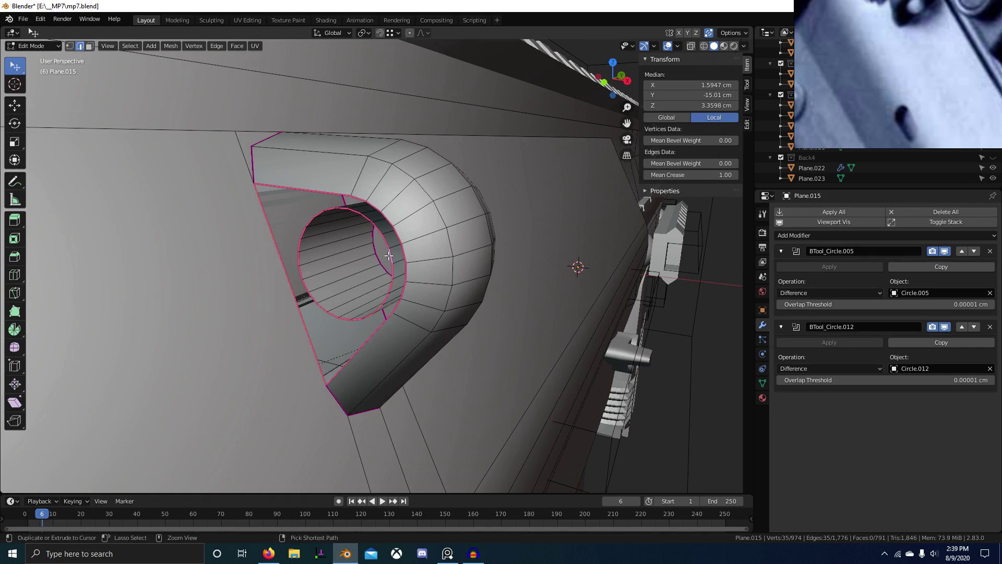
key("ctrl+e")
left_click(388, 255)
key("ctrl+z")
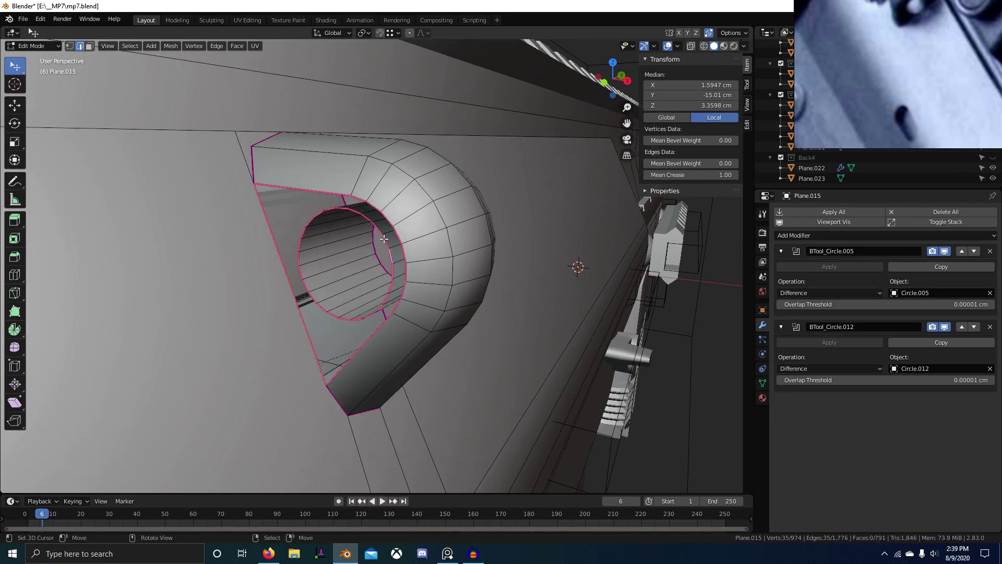
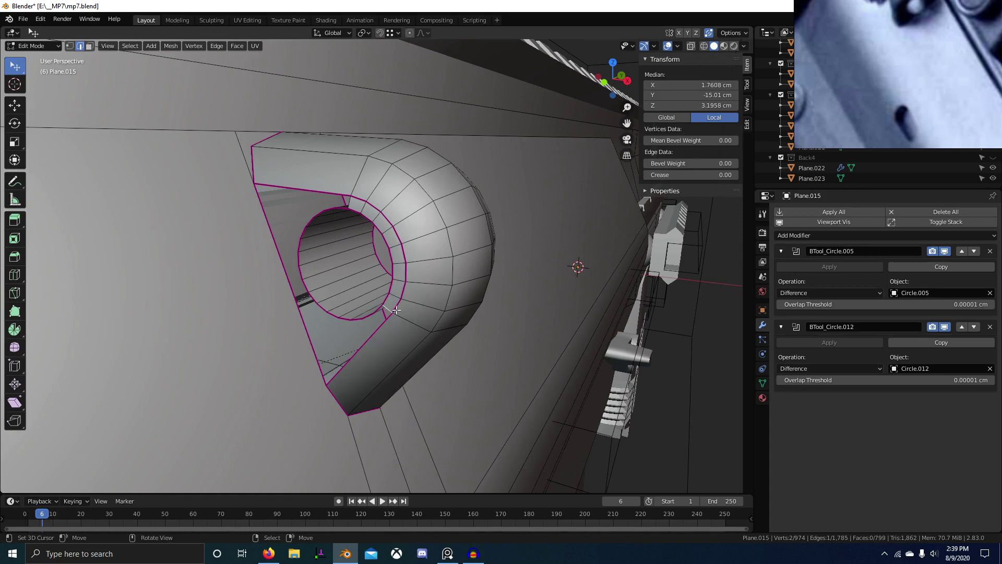
Step: Close the remaining gaps between the side outline and hole rim with faces on both sides of the rounded loop
key("f")
scroll(449, 329, "down", 2)
middle_click_drag(478, 335, 318, 324)
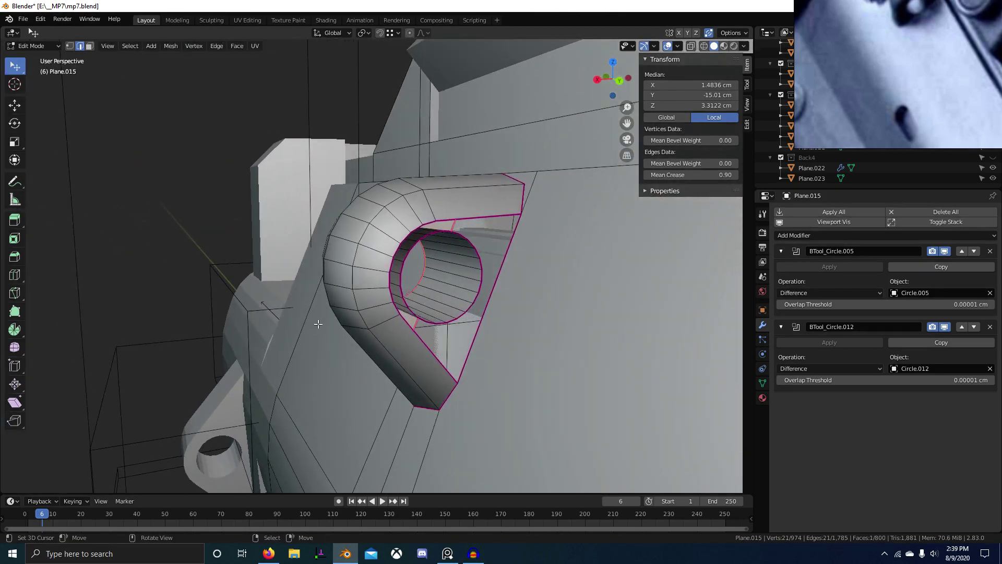
scroll(426, 286, "up", 2)
middle_click_drag(426, 287, 401, 291)
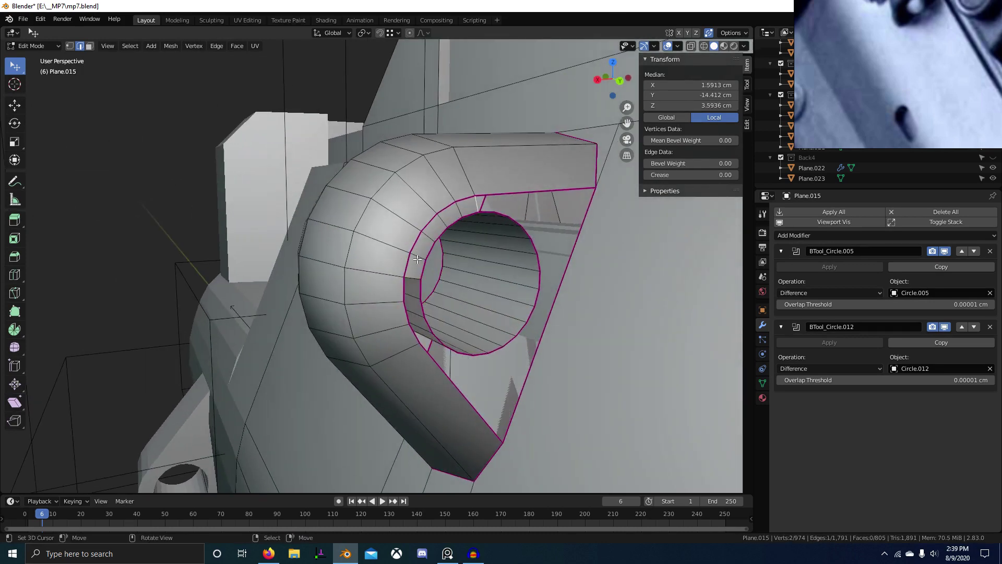
right_click(447, 346, "alt")
key("f")
Step: Select the rounded loop's outer and flat side faces by picking the two middle face rows and growing the selection
scroll(438, 349, "down", 3)
middle_click_drag(417, 360, 401, 225)
scroll(502, 359, "up", 2)
scroll(429, 355, "down", 2)
key("3")
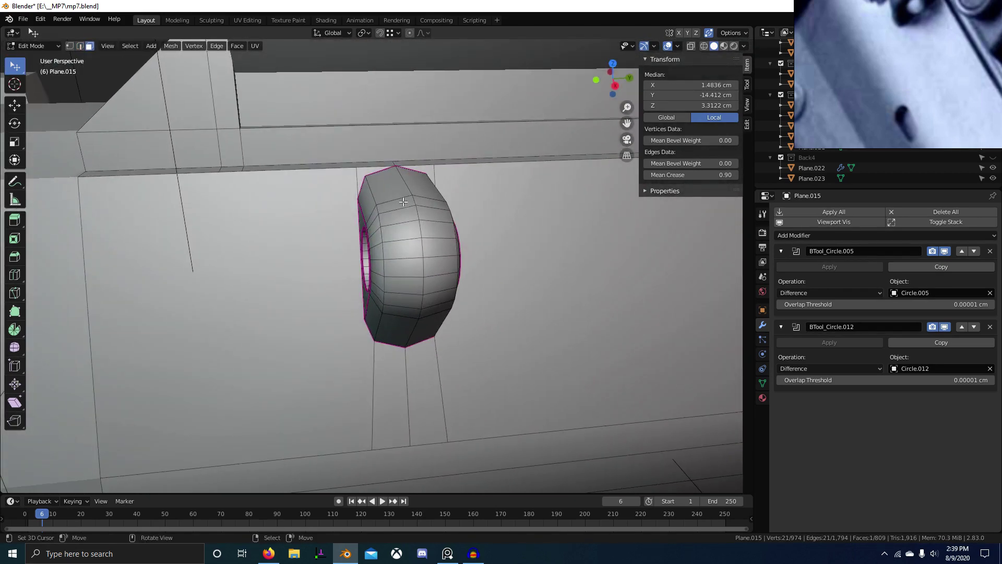
left_click(405, 309, "ctrl")
right_click(427, 205, "shift")
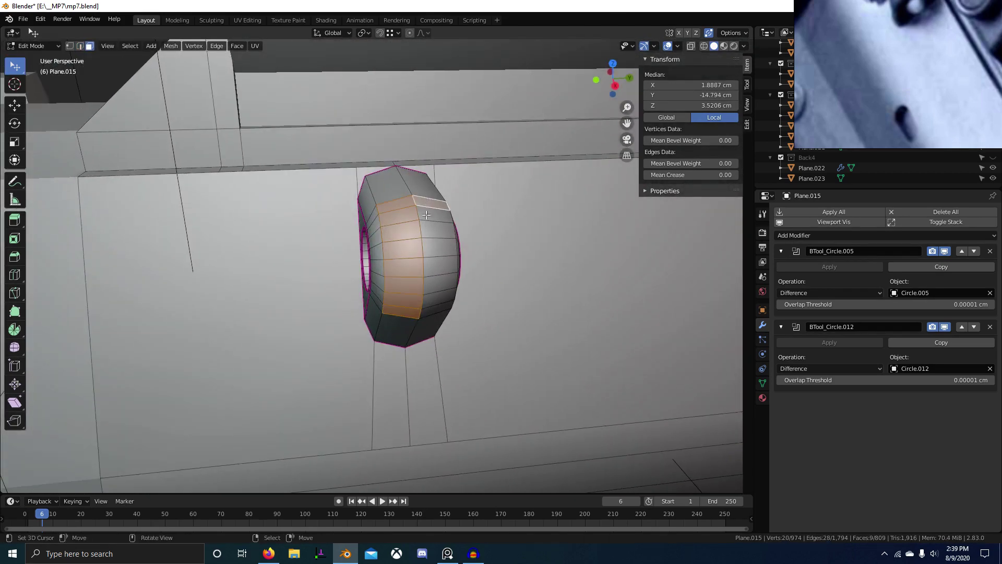
middle_click_drag(442, 321, 384, 360)
right_click(418, 307, "ctrl")
right_click(419, 303, "shift")
right_click(395, 301, "shift")
key("ctrl+KP_Add")
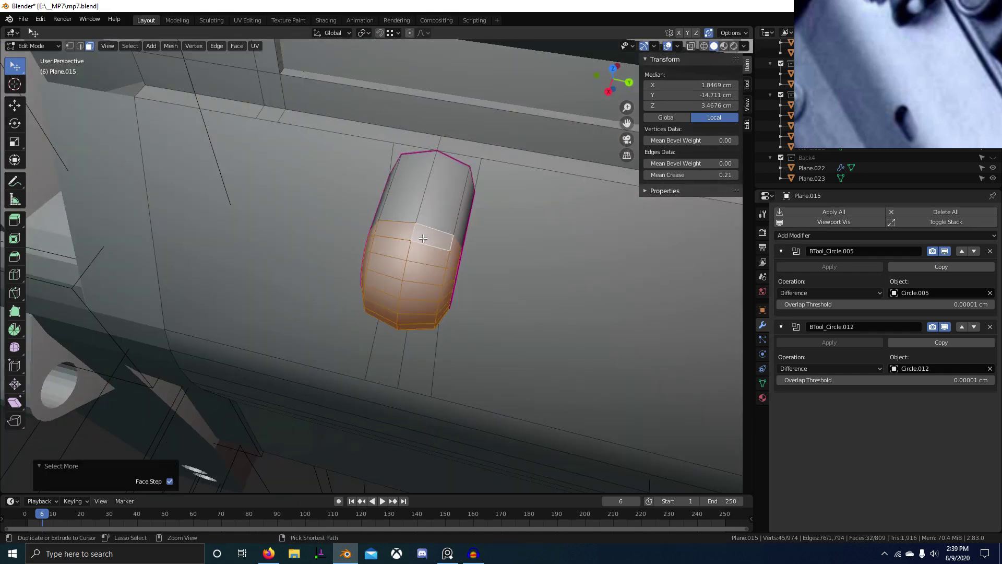
middle_click_drag(412, 266, 402, 303)
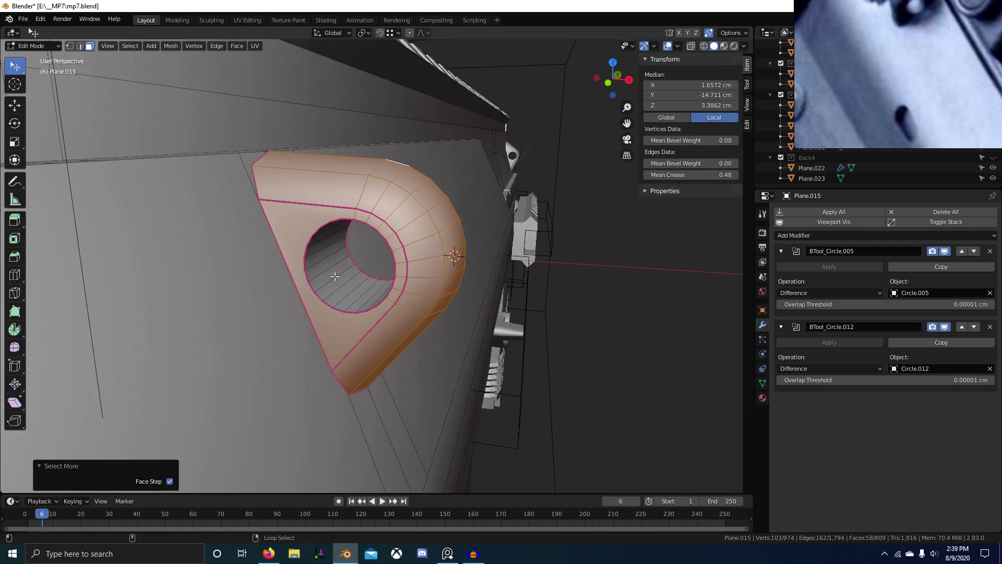
Step: Duplicate the selected rounded loop in place and set the pivot point to the 3D cursor
scroll(334, 276, "down", 6)
key("shift+d")
right_click(432, 320)
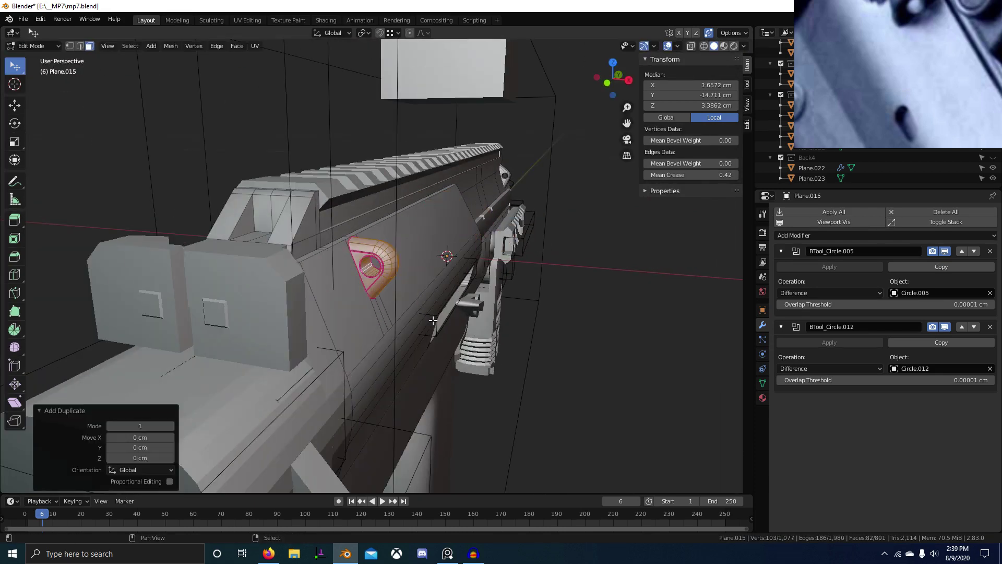
scroll(433, 320, "down", 8)
key("period")
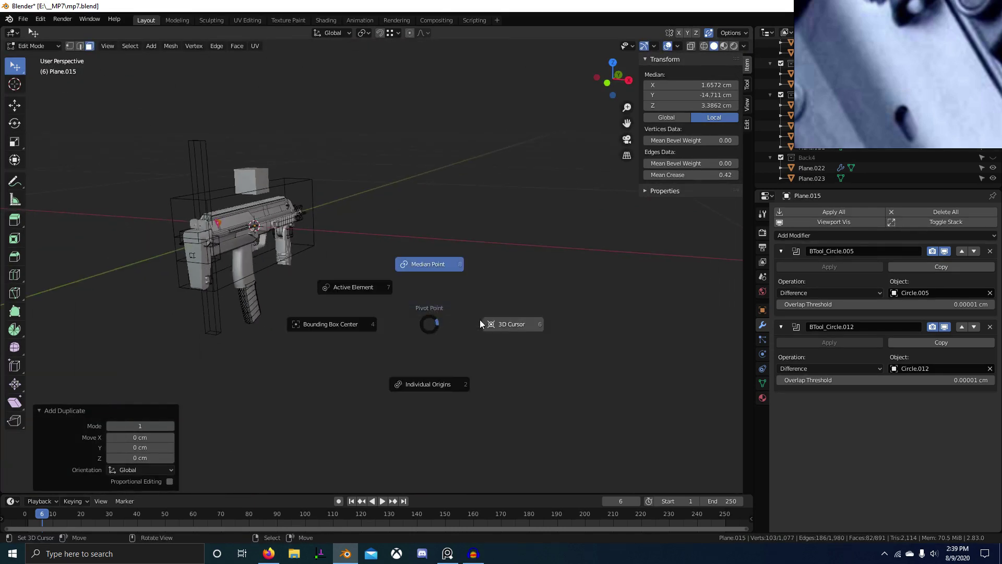
left_click(562, 304)
Step: Mirror the duplicated loop across the global X axis to the opposite side of the body and recalculate its normals
scroll(366, 277, "up", 4)
middle_click_drag(234, 257, 485, 318, "shift")
key("ctrl+m")
key("x")
left_click(485, 318)
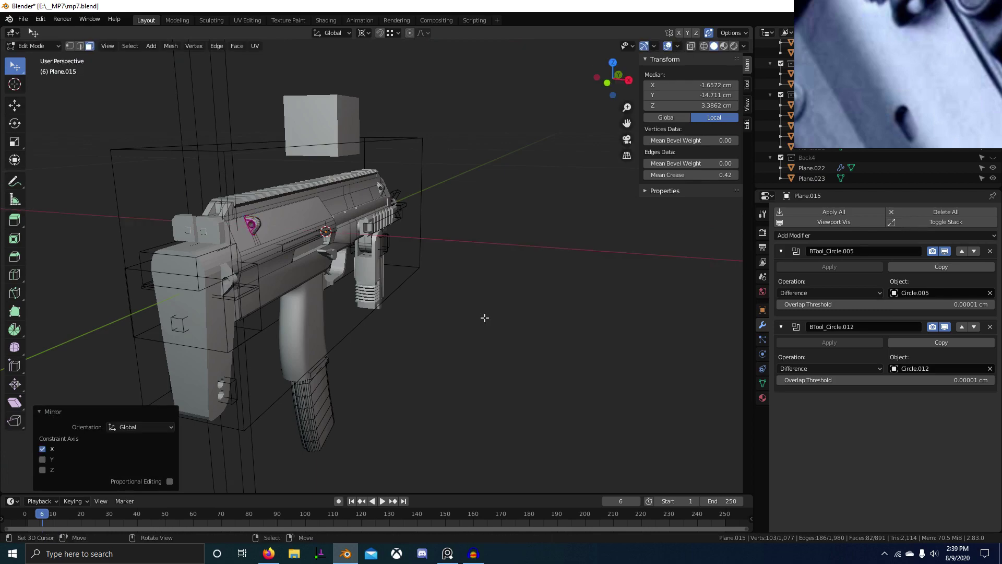
key("KP_Decimal")
middle_click_drag(418, 331, 395, 367)
scroll(506, 347, "up", 2)
key("shift+n")
scroll(436, 338, "up", 2)
scroll(443, 370, "down", 2)
Step: Subdivide the body edges below and above the opening behind the mirrored loop with one cut each
key("2")
right_click(423, 373)
key("w")
left_click(424, 351)
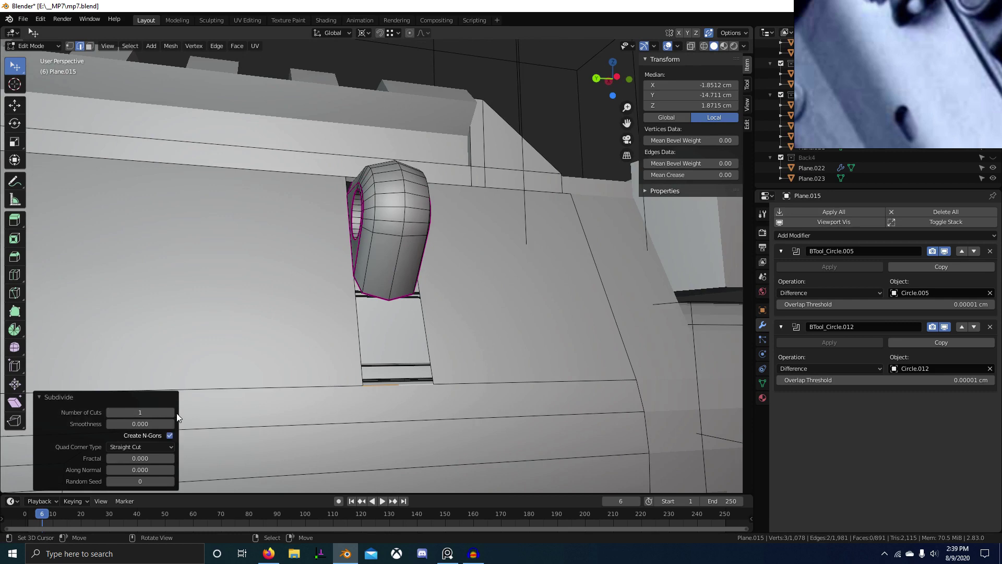
middle_click_drag(388, 412, 366, 287)
right_click(361, 170)
key("w")
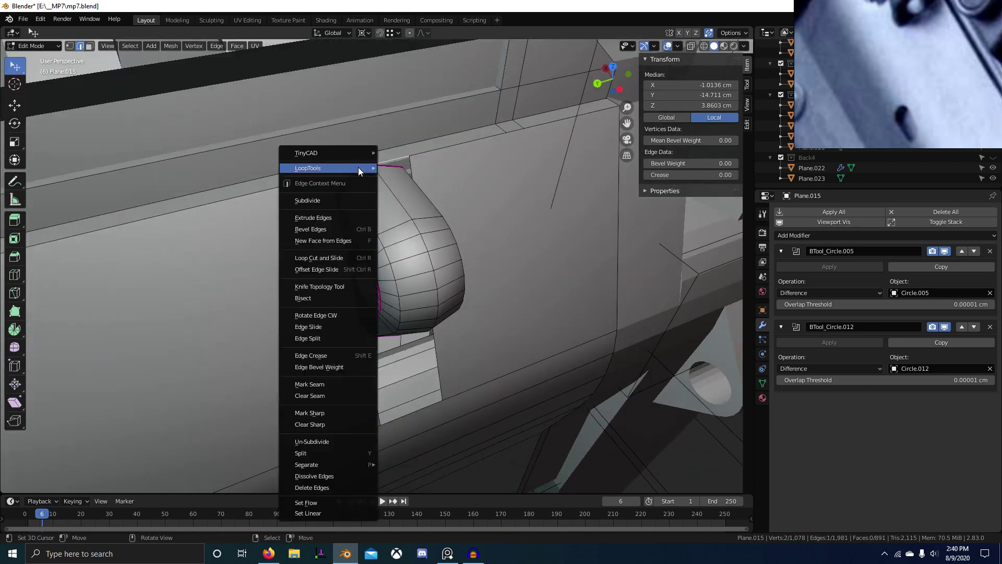
left_click(362, 169)
Step: Select the whole gun body mesh and merge its vertices by distance at 0.001 cm
key("1")
scroll(383, 158, "up", 5)
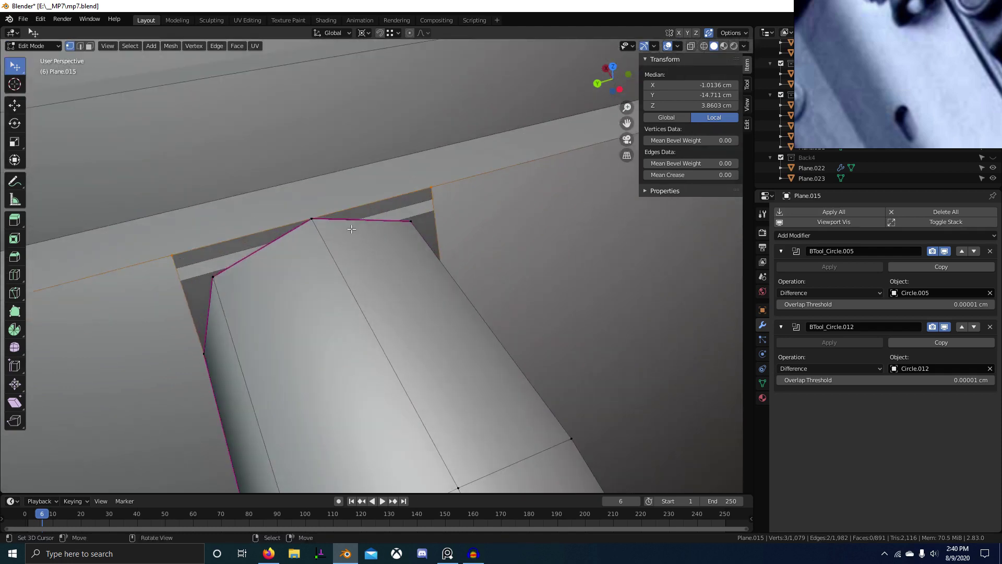
key("alt+z")
key("a")
key("m")
left_click(318, 214)
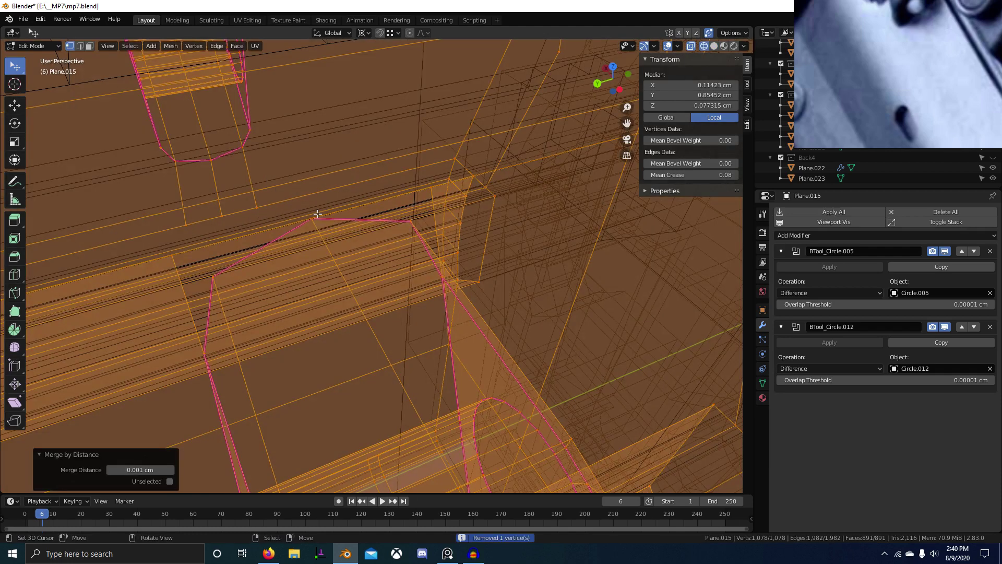
key("alt+z")
scroll(436, 442, "down", 2)
middle_click_drag(437, 442, 377, 371)
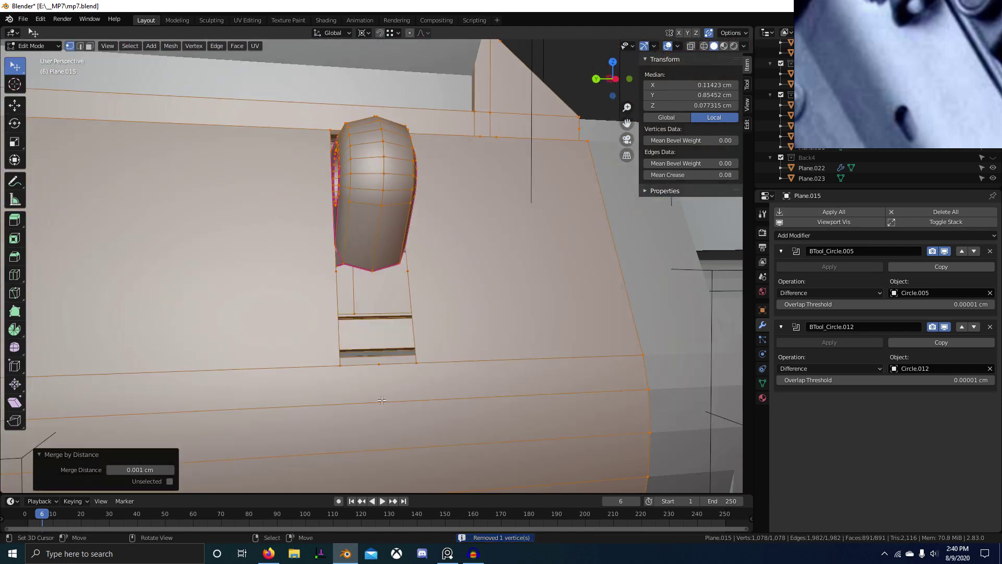
Step: Fill the two gaps between the mirrored loop's lower edges and the body edge below it with faces
right_click(378, 368)
right_click(340, 372, "shift")
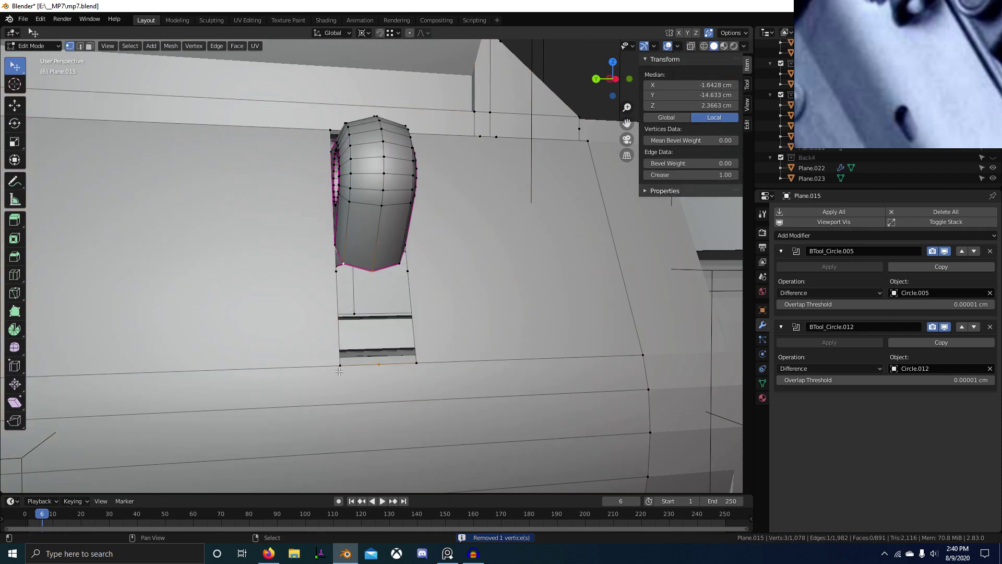
key("f")
scroll(371, 379, "up", 4)
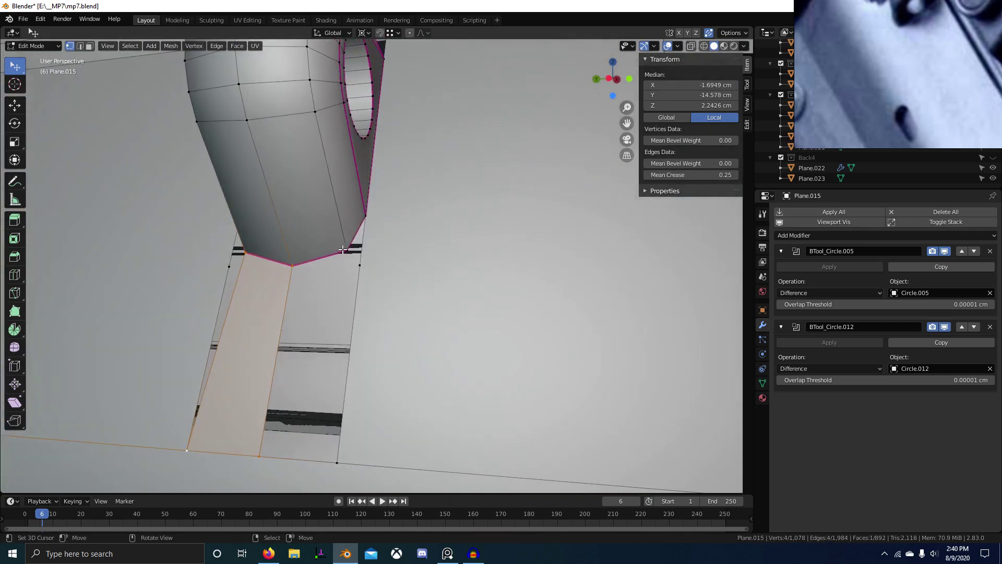
right_click(342, 250)
right_click(289, 264, "shift")
key("f")
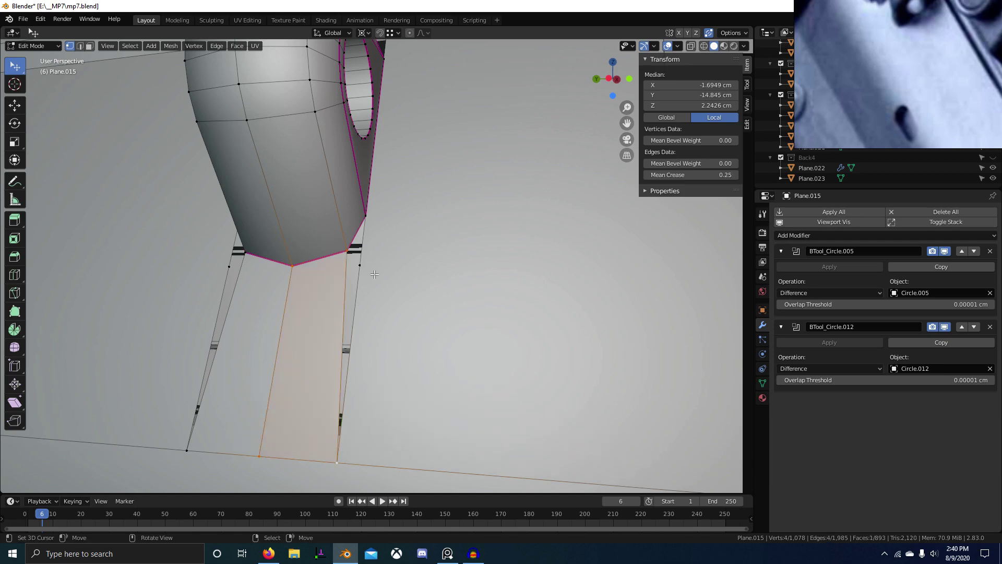
Step: Snap the opening's two corner vertices onto the loop's lower corners and fill the narrow gaps on both sides with faces
right_click(364, 266)
key("g")
left_click(367, 224, "ctrl")
middle_click_drag(367, 224, 328, 285)
key("2")
right_click(349, 281)
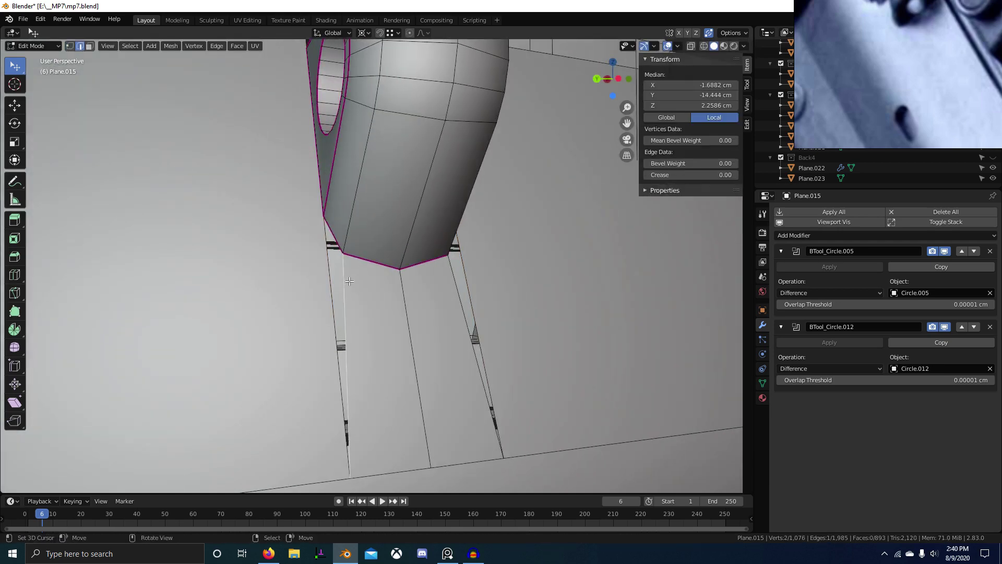
middle_click_drag(376, 379, 359, 347)
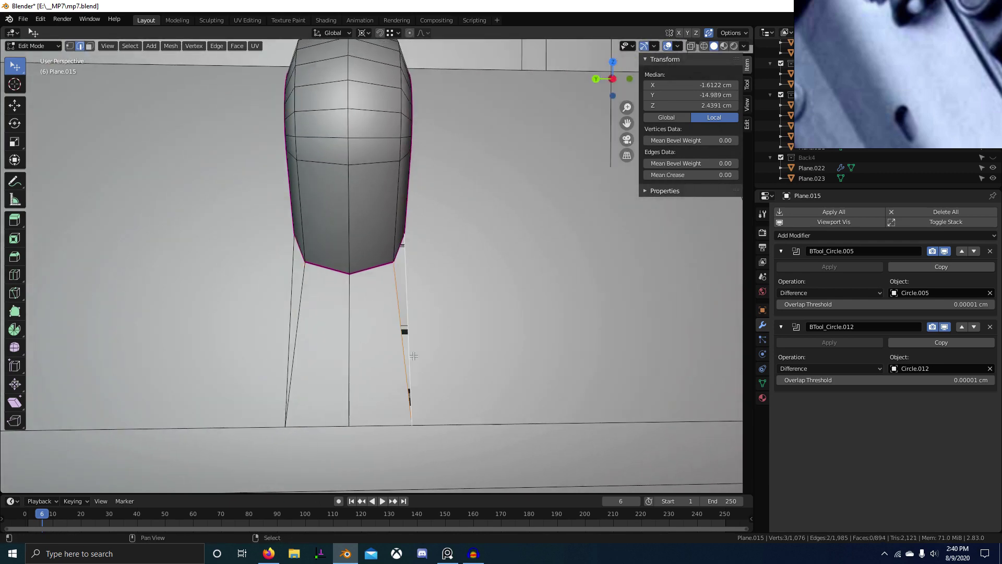
middle_click_drag(438, 404, 355, 256)
key("g")
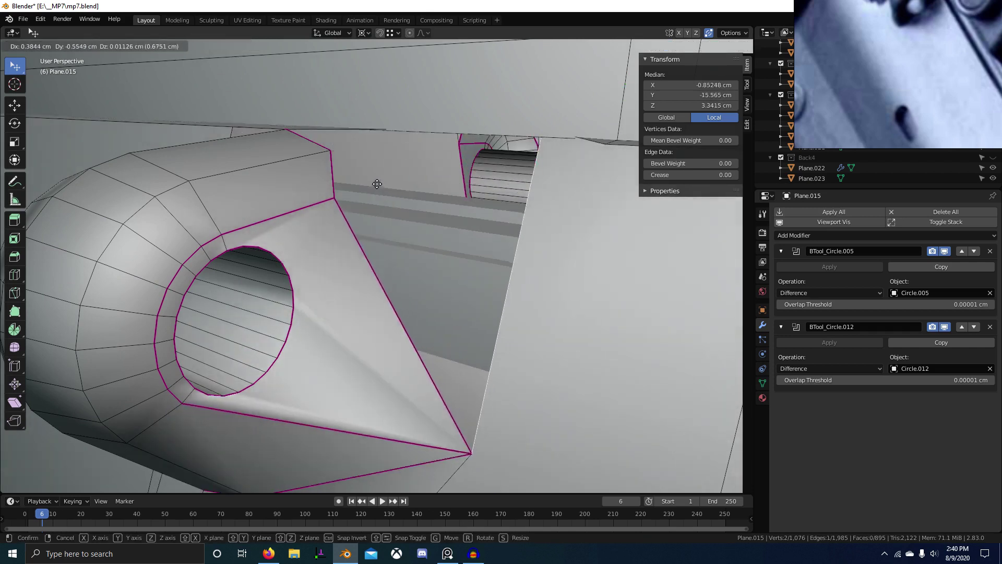
right_click(360, 197)
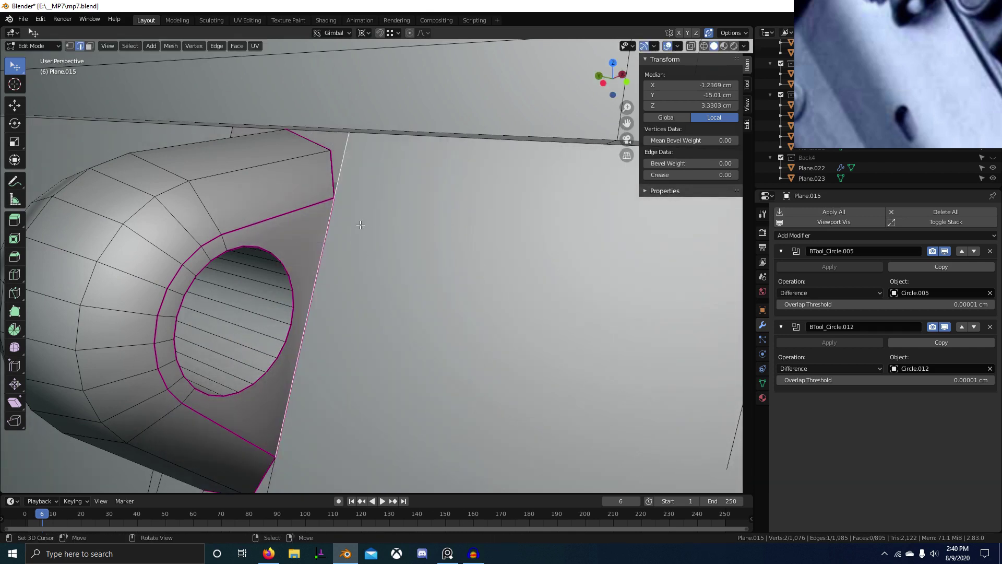
key("period")
key("Escape")
key("comma")
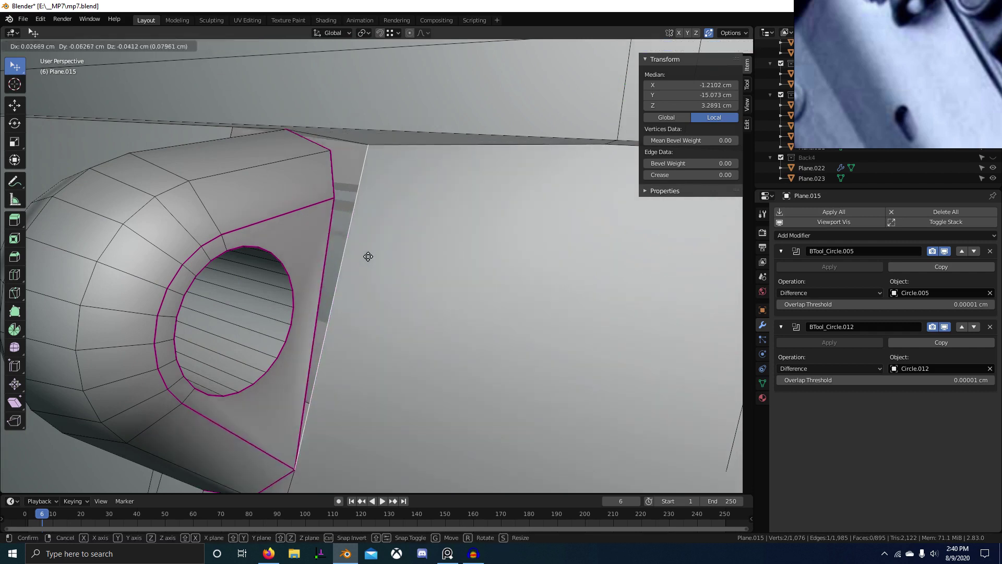
right_click(386, 228)
Step: Subdivide the body edge along the loop's rear side and snap the new vertex onto the loop's upper rear corner
left_click(386, 229)
key("1")
right_click(313, 294)
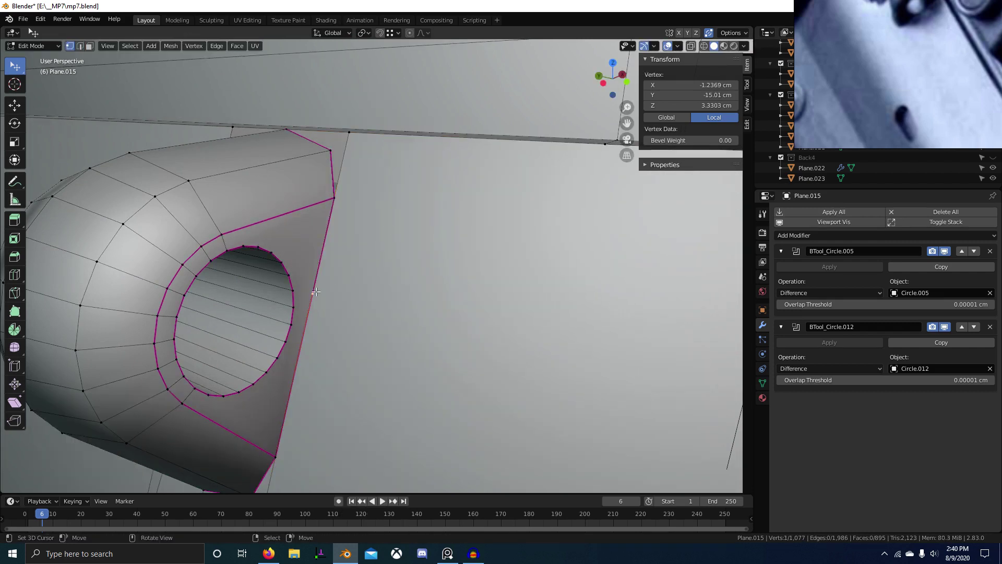
key("g")
left_click(335, 202, "ctrl")
scroll(334, 206, "down", 3)
middle_click_drag(323, 229, 370, 247)
key("ctrl+z")
key("ctrl+z")
key("ctrl+z")
key("ctrl+z")
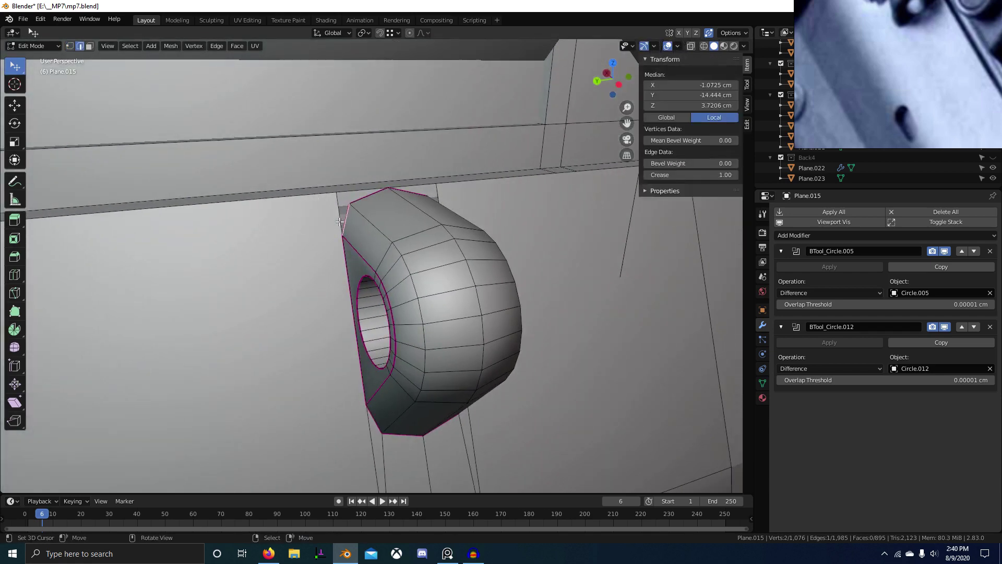
Step: Subdivide the body edge along the loop's front side and snap the new vertex onto the matching upper corner
key("g")
right_click(313, 232)
key("w")
left_click(308, 229)
key("1")
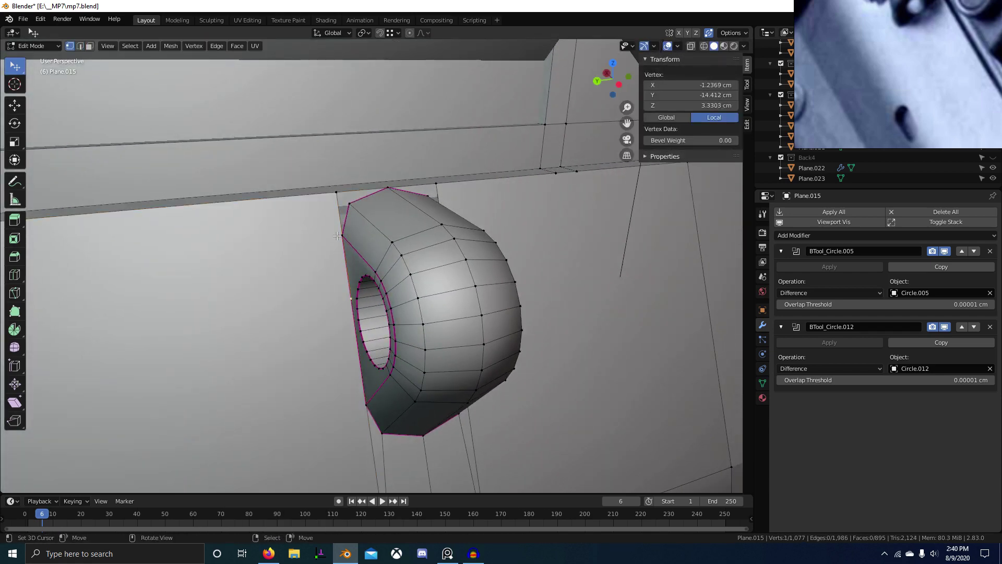
key("g")
left_click(342, 236, "ctrl")
Step: Fill the two remaining gaps between the loop's upper edges and the body edge above with faces
scroll(342, 237, "up", 1)
middle_click_drag(343, 237, 352, 260)
key("2")
right_click(342, 236)
right_click(360, 207, "ctrl")
right_click(348, 201, "ctrl")
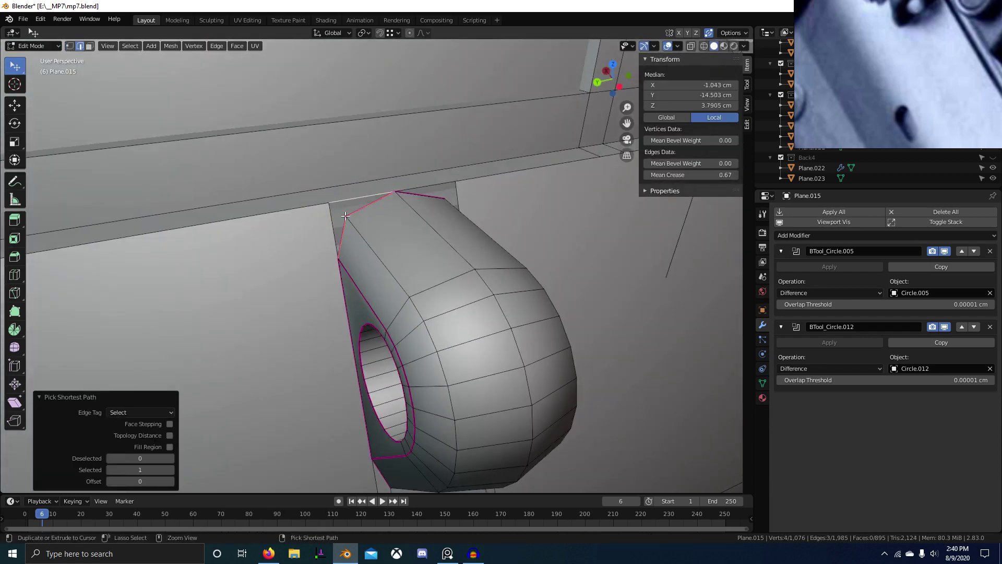
key("f")
middle_click_drag(328, 226, 319, 422)
right_click(343, 242)
key("f")
Step: Leave mesh editing on the gun body and inspect how both rounded loops join the surface
scroll(320, 218, "down", 4)
key("1")
left_click(416, 302)
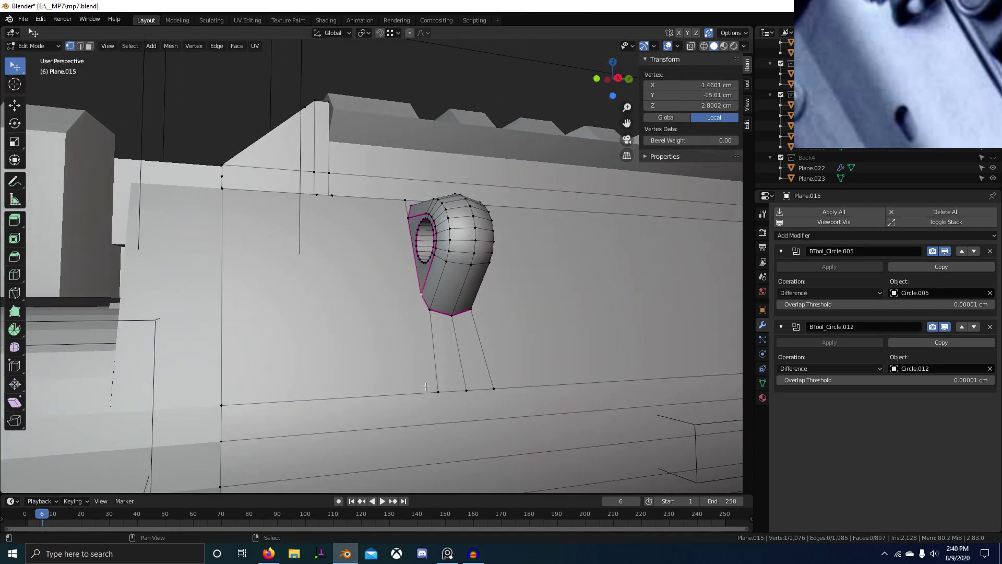
middle_click_drag(431, 390, 500, 352)
scroll(384, 374, "up", 4)
middle_click_drag(384, 373, 527, 342)
key("Tab")
scroll(368, 366, "down", 4)
right_click(431, 387)
left_click(454, 370)
key("alt+a")
scroll(451, 386, "down", 5)
Step: Select the smaller, lower sling loop at the rear of the gun and open its mesh for editing
scroll(363, 395, "up", 3)
scroll(433, 393, "up", 3)
middle_click_drag(549, 397, 267, 410, "shift")
scroll(433, 393, "down", 1)
right_click(371, 309)
scroll(362, 452, "down", 5)
middle_click_drag(410, 362, 415, 337)
scroll(315, 322, "up", 4)
key("Tab")
Step: Select the outer edge chains along both sides of the lower sling loop
middle_click_drag(415, 337, 418, 365)
scroll(443, 350, "down", 1)
key("2")
middle_click_drag(516, 380, 327, 351)
right_click(451, 363, "ctrl")
scroll(328, 352, "up", 2)
right_click(233, 299, "shift")
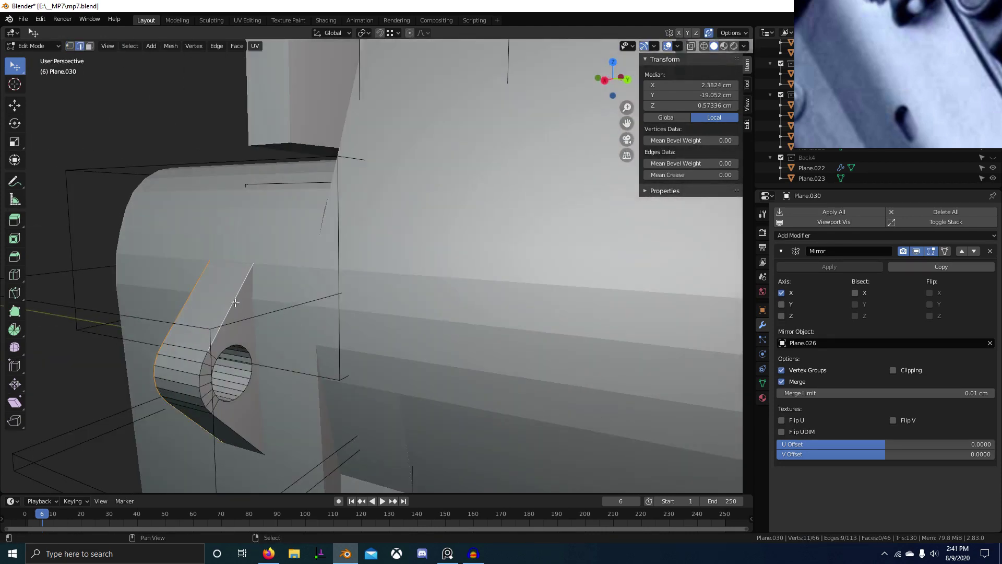
right_click(241, 437, "ctrl")
scroll(300, 425, "down", 5)
middle_click_drag(336, 409, 322, 403)
scroll(427, 405, "up", 5)
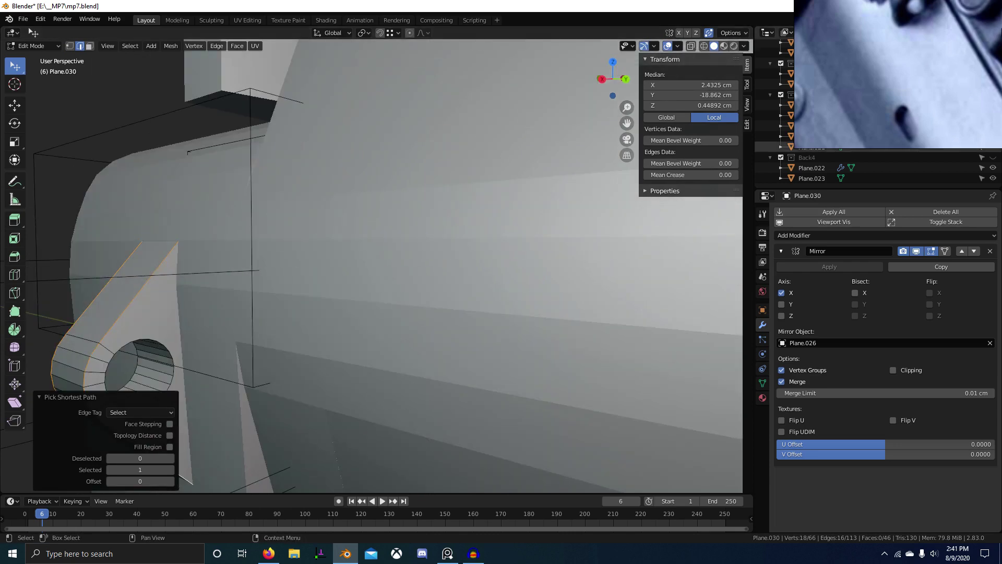
Step: Bring the sling loop's close-up into view in the reference image window
scroll(935, 57, "down", 8)
middle_click_drag(934, 56, 974, 88)
scroll(960, 114, "up", 7)
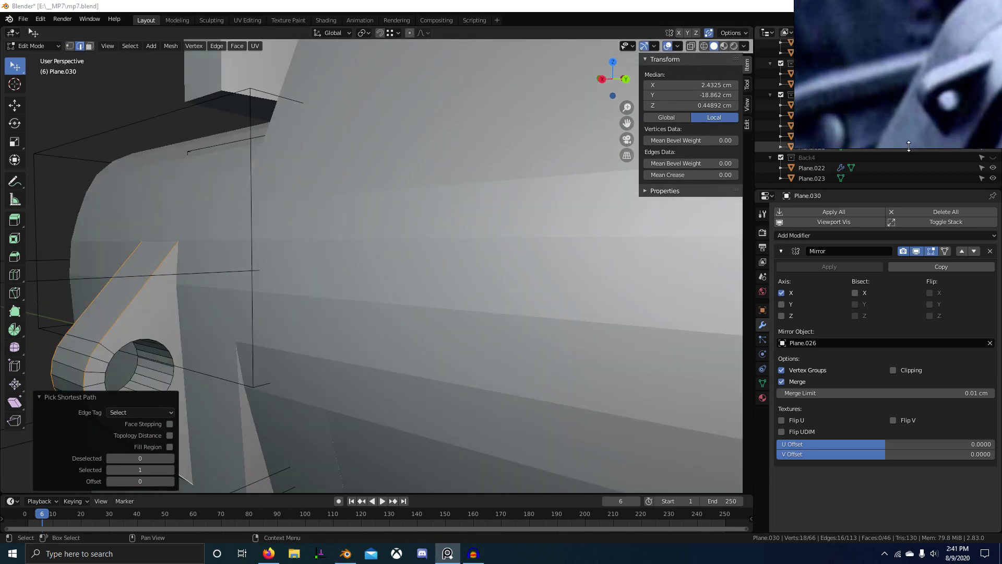
Step: Scale the inner faces of the lower loop's hole to 0.8 on X and Z, leaving Y locked
scroll(324, 360, "down", 2)
middle_click_drag(321, 360, 439, 334)
scroll(439, 334, "up", 4)
key("3")
right_click(282, 335, "alt")
key("s")
key("shift+y")
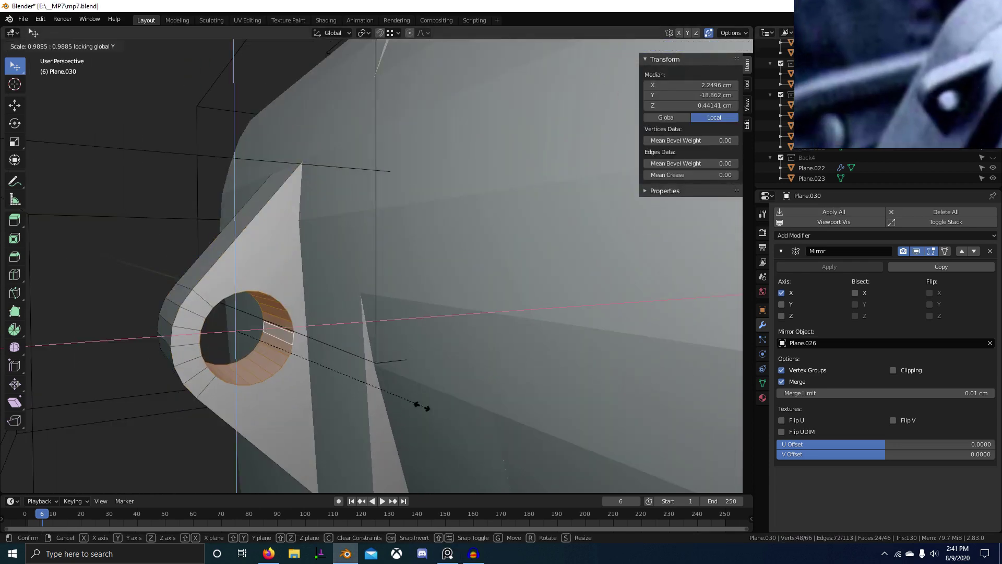
left_click(361, 375)
scroll(222, 380, "down", 6)
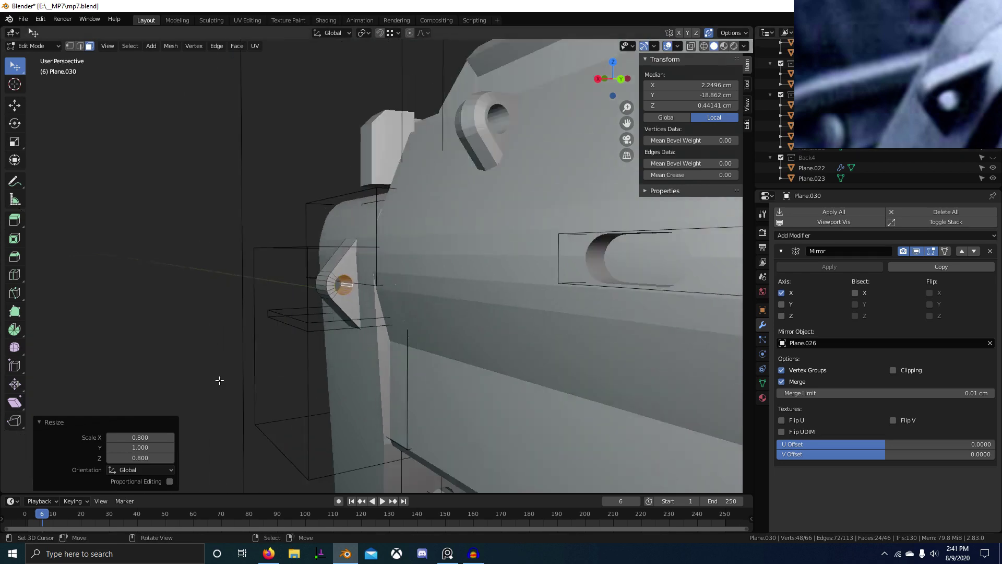
Step: Shrink the hole slightly more with Y locked, and nudge the loop's lower slanted edge up about 0.04 cm
scroll(313, 382, "up", 5)
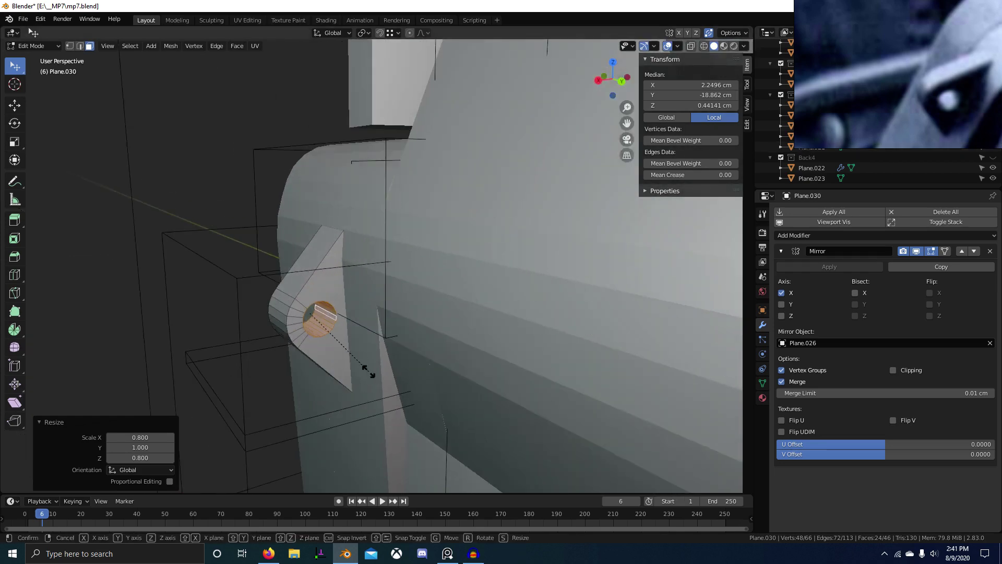
key("shift+y")
left_click(353, 361)
scroll(324, 333, "up", 1)
middle_click_drag(322, 333, 336, 327)
left_click(327, 286)
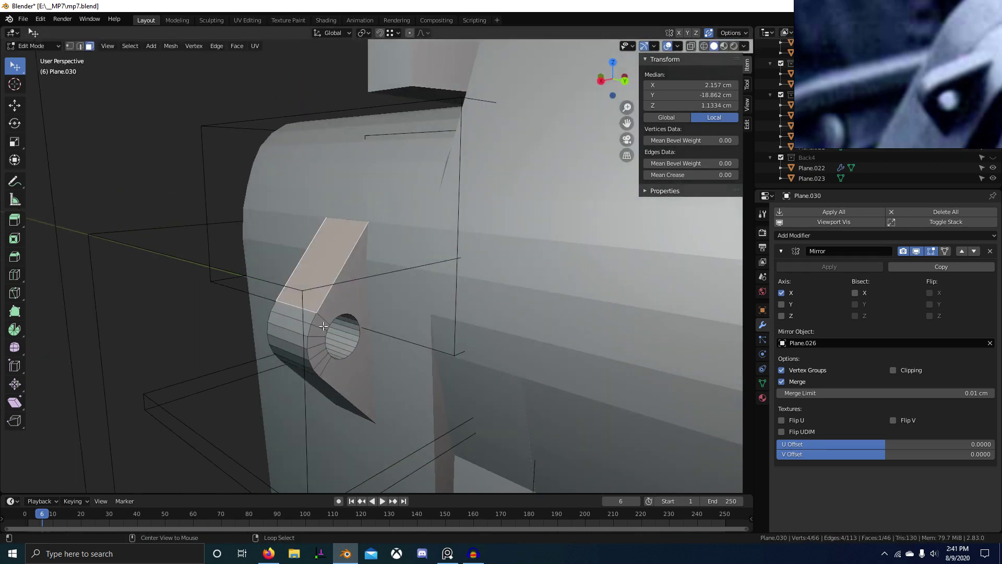
key("ctrl+z")
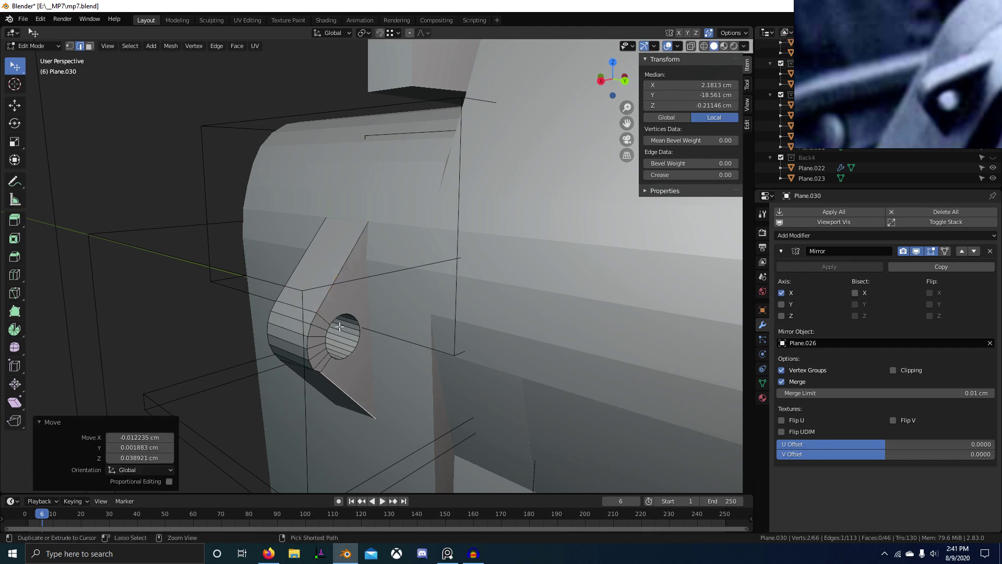
Step: Bevel the outer edge chains on both sides of the lower loop with 2 segments and collapse the edge ring between them
right_click(345, 380, "ctrl")
right_click(345, 380)
right_click(337, 287, "ctrl")
middle_click_drag(312, 309, 475, 371)
right_click(390, 266, "shift")
right_click(441, 401, "ctrl")
middle_click_drag(442, 401, 574, 371)
key("ctrl+b")
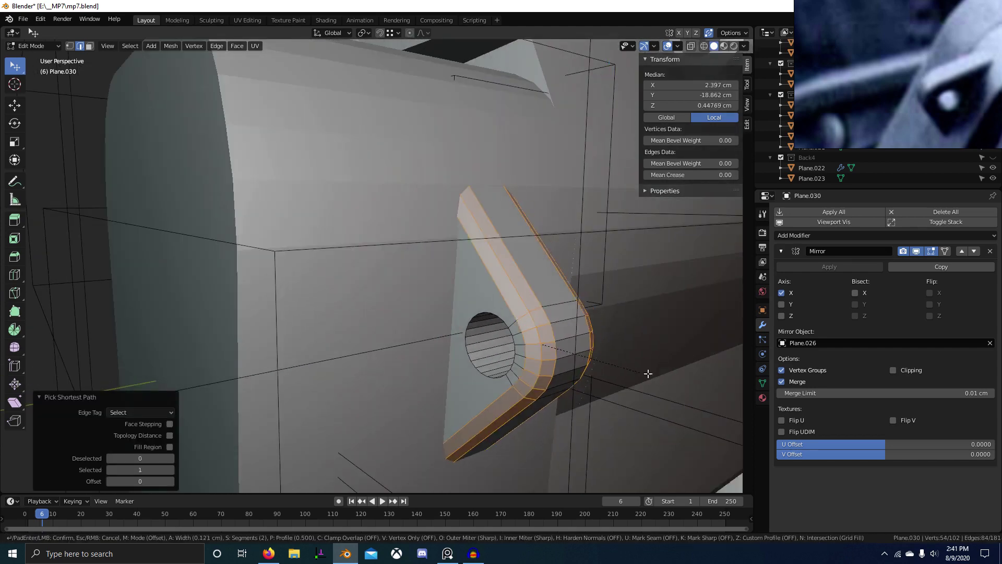
left_click(665, 375)
key("x")
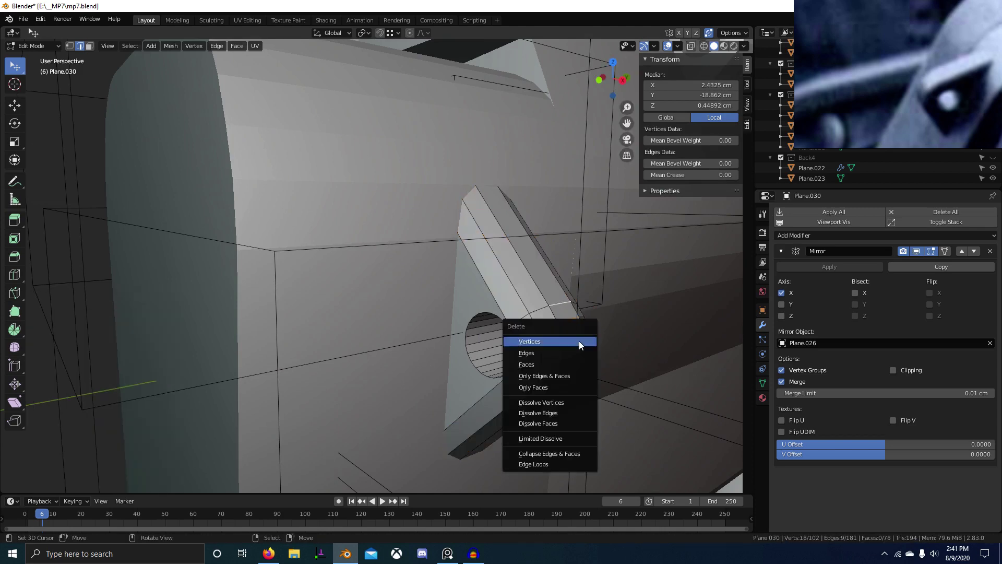
left_click(560, 453)
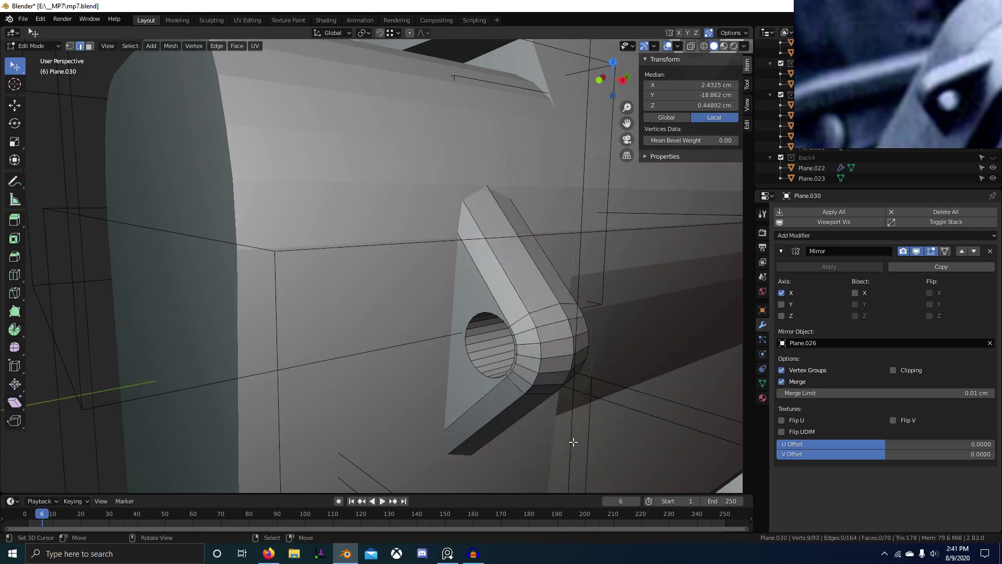
Step: Shade the bevelled lower loop smooth in object mode and return to editing its mesh
key("Tab")
mouse_move(573, 441)
middle_mouse_down()
mouse_move(459, 381)
mouse_move(402, 394)
mouse_move(357, 378)
mouse_move(423, 376)
middle_mouse_up()
right_click(453, 374)
left_click(452, 362)
key("Tab")
scroll(418, 373, "up", 4)
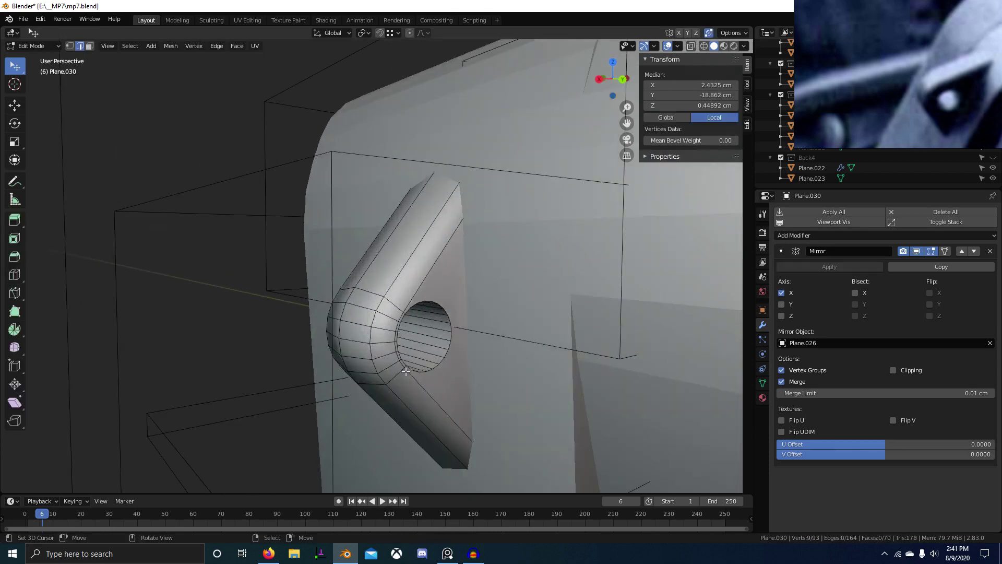
Step: Undo the smooth shading, edge collapse and bevel on the lower loop, and cancel the restarted bevel
key("ctrl+z")
key("ctrl+z")
key("ctrl+z")
key("ctrl+z")
key("ctrl+z")
key("ctrl+z")
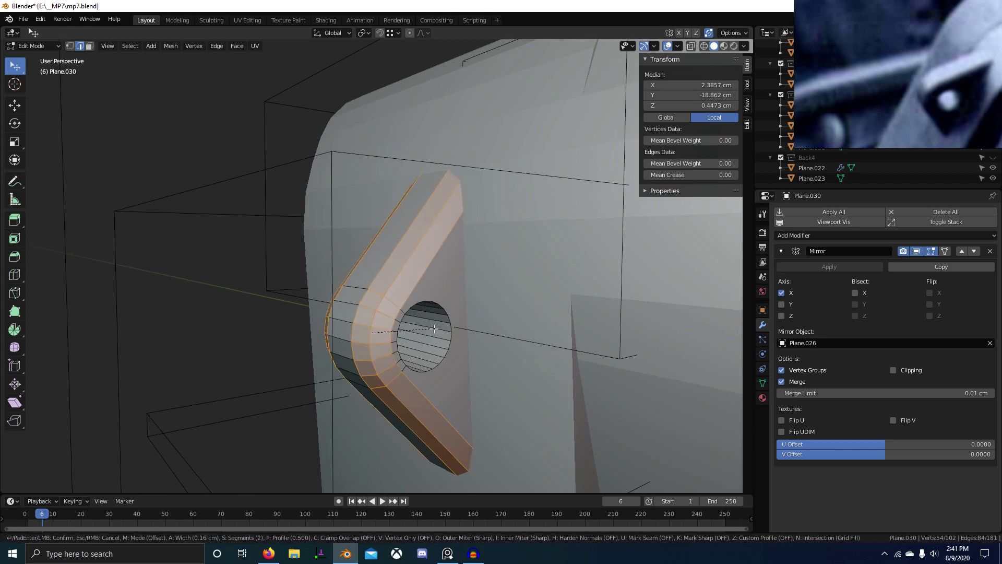
key("Escape")
Step: Bevel the lower loop's outer edge chains on both sides again, about 0.155 cm wide with 2 segments
middle_click_drag(416, 340, 400, 357)
left_click(399, 353)
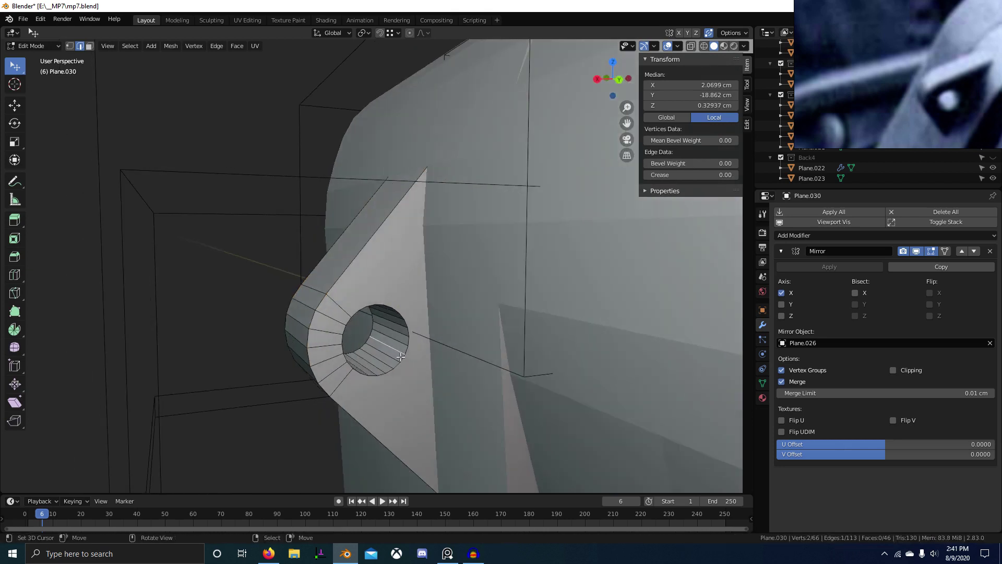
left_click(346, 274, "ctrl")
middle_click_drag(346, 274, 569, 386)
key("ctrl+b")
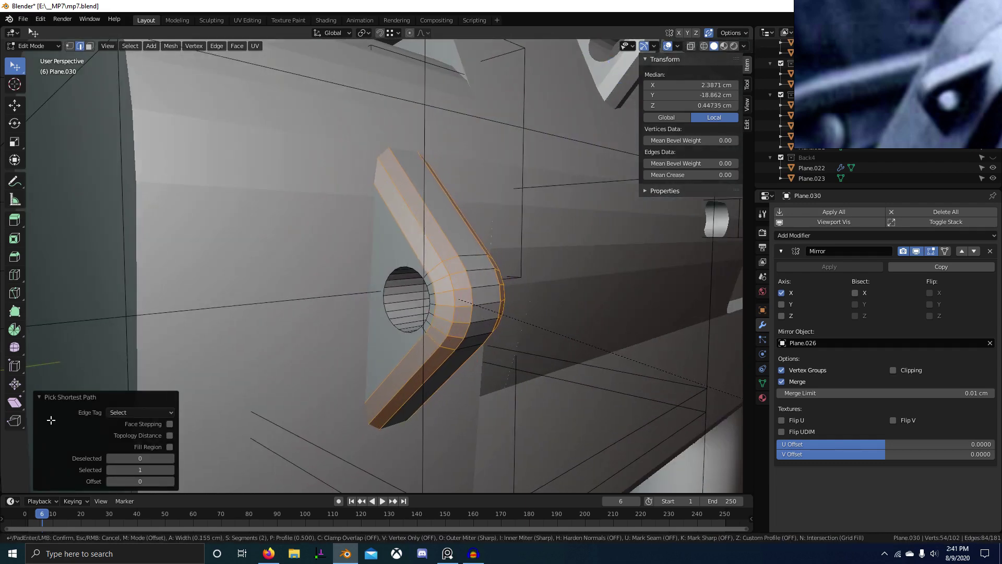
left_click(39, 417)
Step: Collapse the ring of short edges left between the two bevels into a single edge line
left_click(474, 271, "alt")
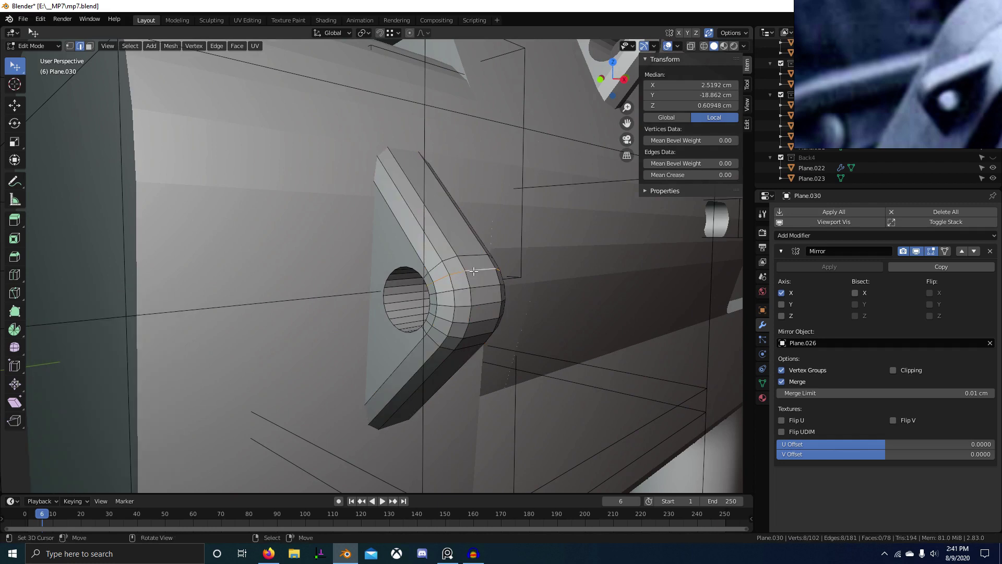
key("x")
left_click(477, 269)
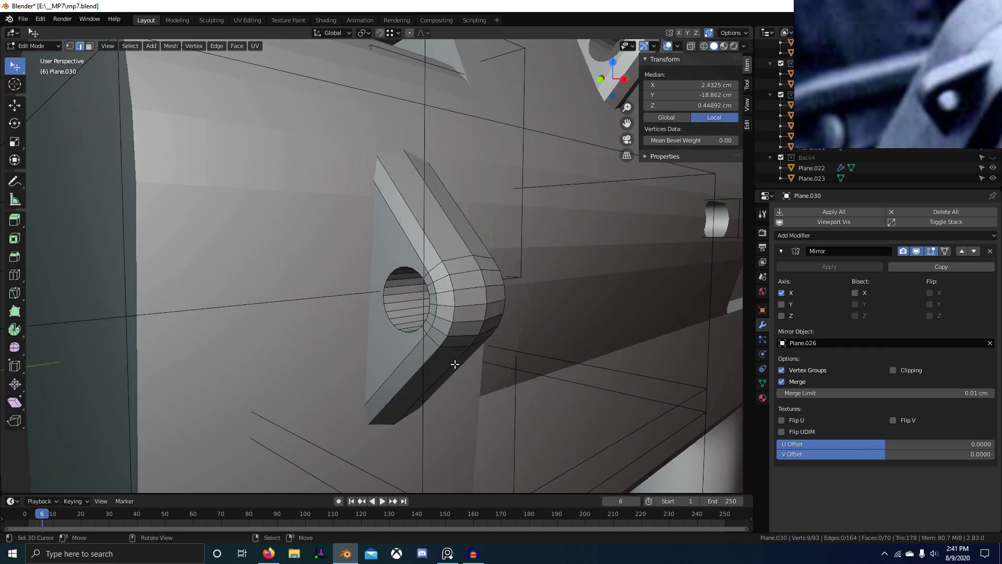
Step: Shade the lower sling loop smooth in object mode, deselect everything and save mp7.blend
middle_click_drag(456, 365, 408, 365)
key("Tab")
key("w")
left_click(346, 336)
scroll(400, 361, "down", 3)
key("alt+a")
scroll(400, 361, "down", 3)
scroll(383, 347, "down", 5)
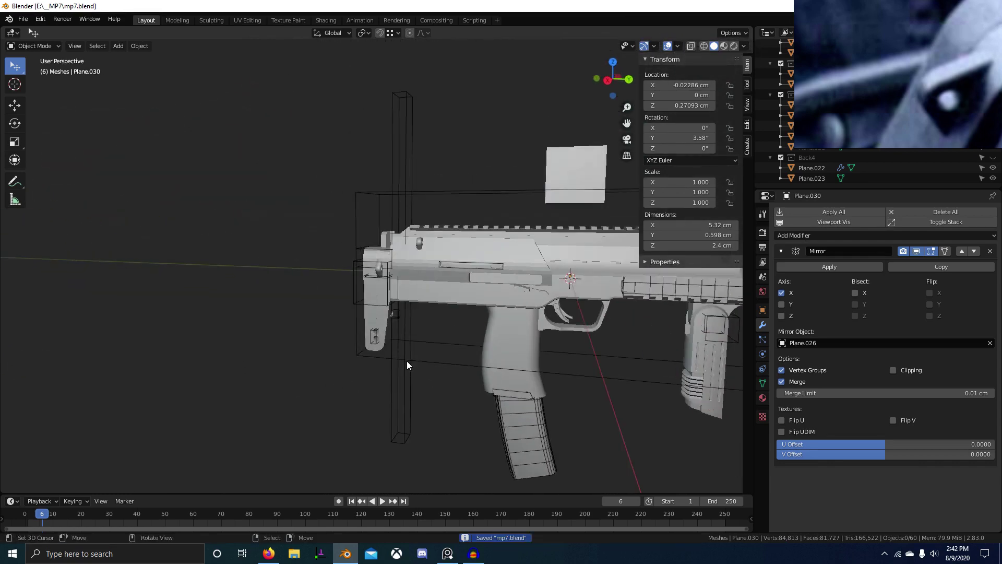
Step: Examine the slots and details on the front receiver against the reference image in see-through right orthographic view
key("KP_3")
key("KP_5")
key("alt+z")
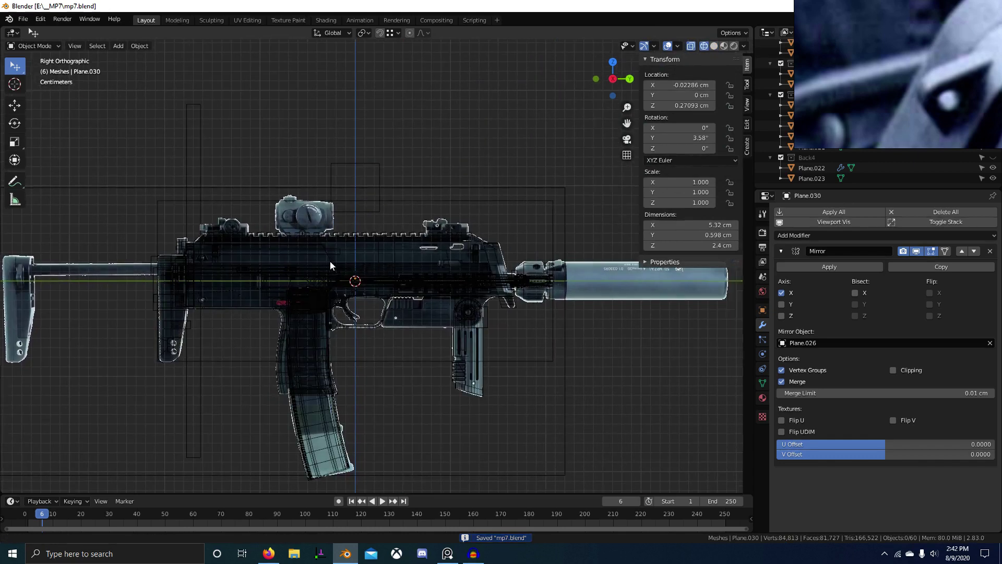
scroll(331, 262, "up", 4)
middle_click_drag(429, 363, 283, 334, "shift")
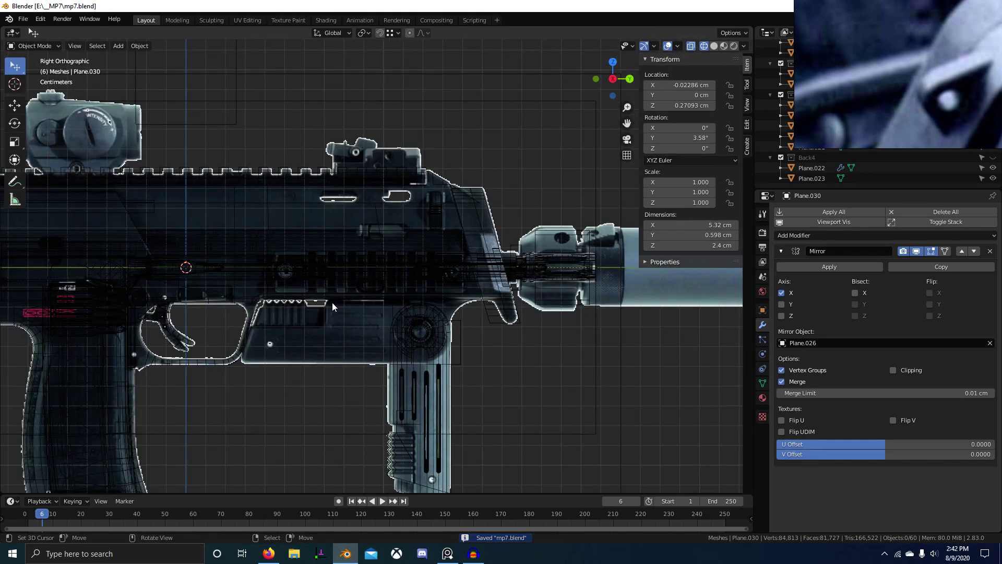
scroll(332, 302, "up", 3)
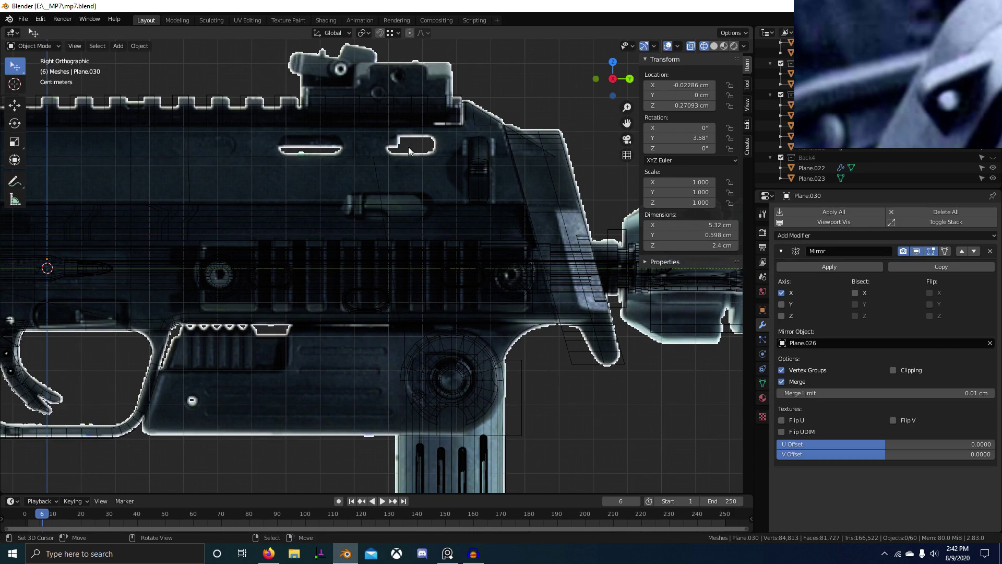
middle_click_drag(358, 317, 383, 320, "shift")
middle_click_drag(424, 251, 468, 251, "shift")
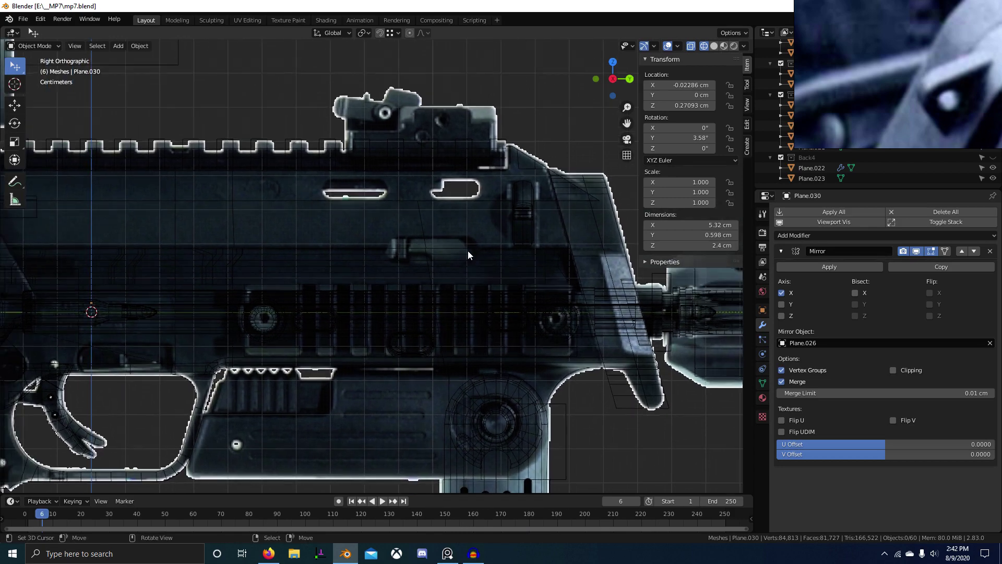
Step: Open the oval slots object on the side rail for mesh editing in see-through view
key("ctrl+KP_3")
scroll(460, 246, "up", 5)
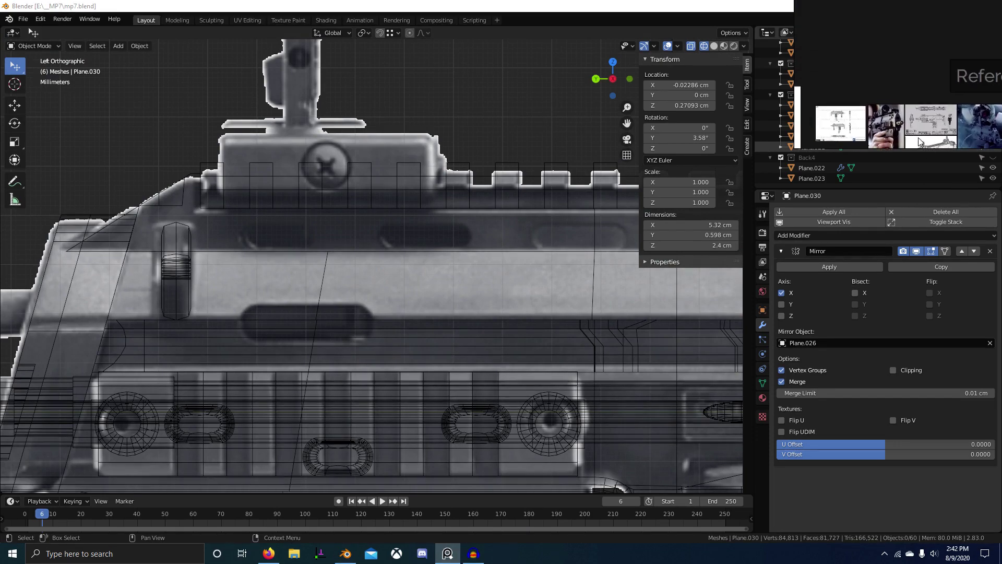
mouse_move(377, 437)
middle_mouse_down()
mouse_move(493, 346)
mouse_move(446, 335)
mouse_move(515, 295)
mouse_move(365, 381)
middle_mouse_up()
key("shift+z")
scroll(365, 381, "up", 3)
middle_click_drag(365, 381, 402, 348)
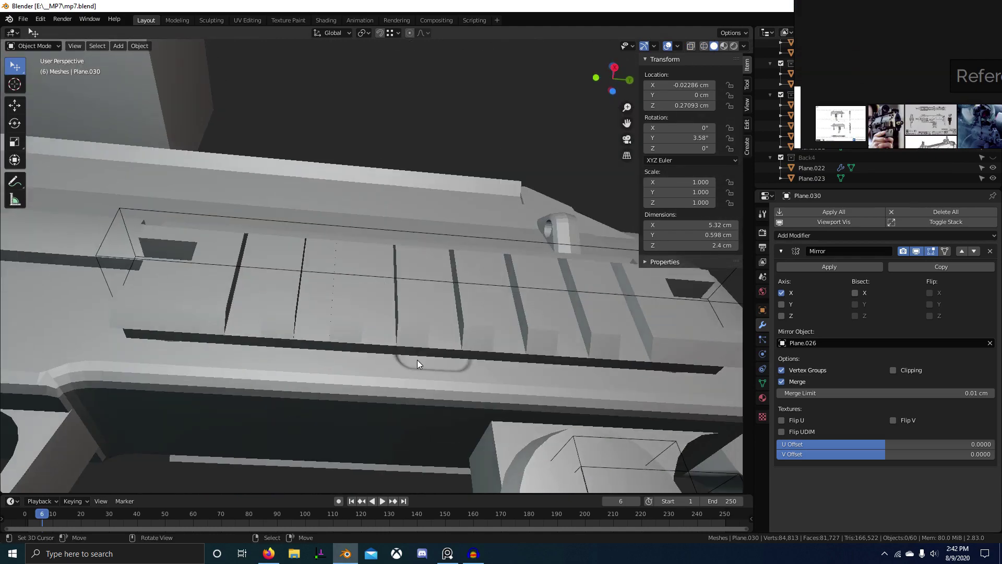
left_click(417, 359)
key("Tab")
key("shift+z")
scroll(302, 347, "up", 2)
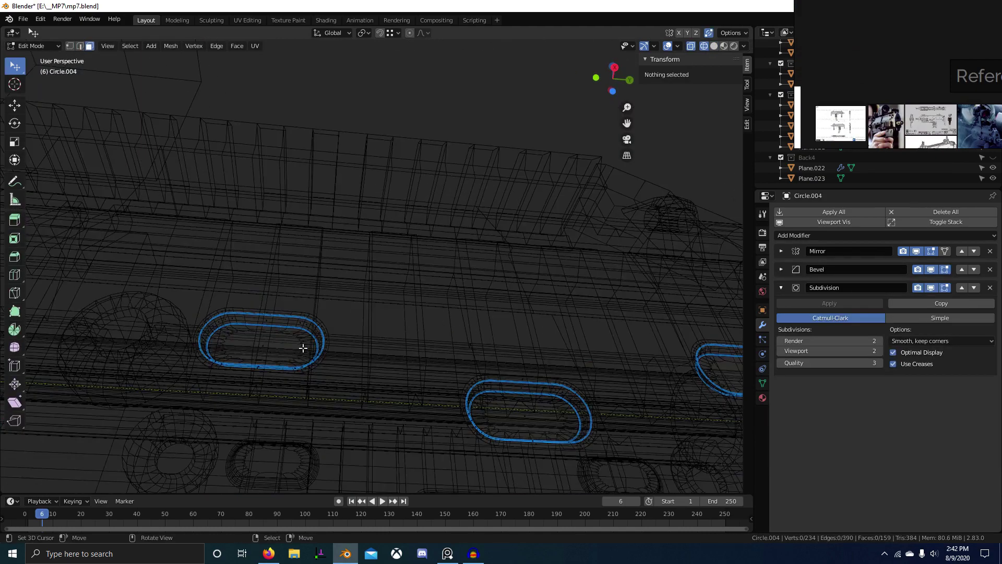
Step: Duplicate one oval slot face on the rail and raise the copy about 3.47 cm along Z
left_click(303, 348)
scroll(302, 347, "down", 5)
middle_click_drag(302, 347, 300, 400)
key("shift+d")
key("z")
left_click(324, 274)
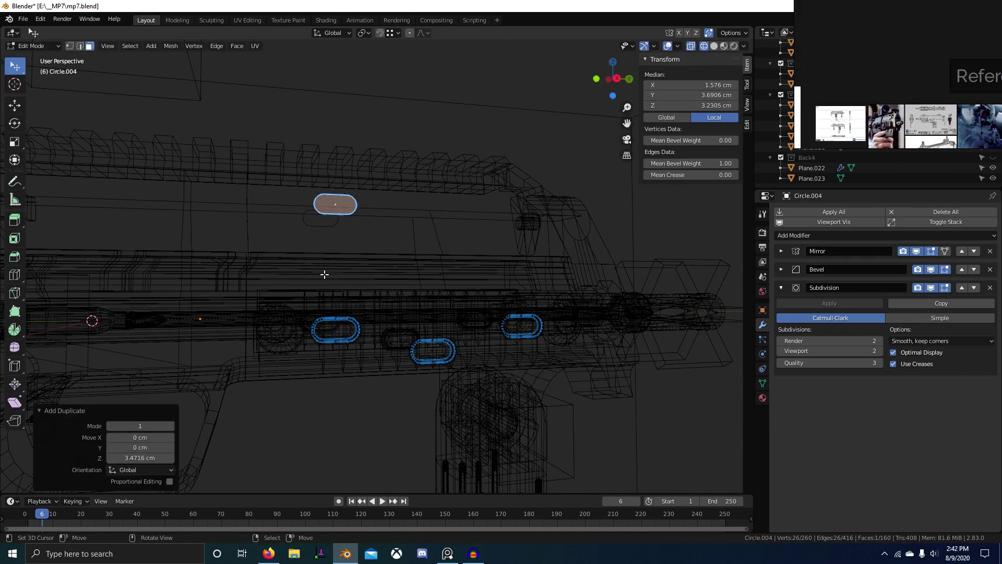
Step: Separate the copied slot face into its own object and remove its Mirror, Bevel and Subdivision modifiers
left_click(324, 274)
key("Tab")
left_click(347, 201)
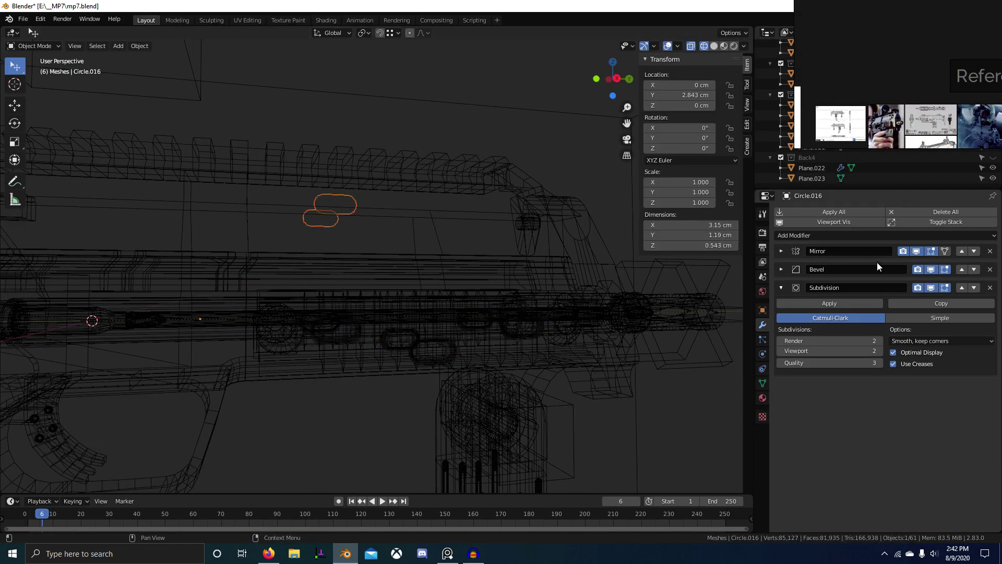
left_click(990, 255)
left_click(990, 256)
left_click(991, 256)
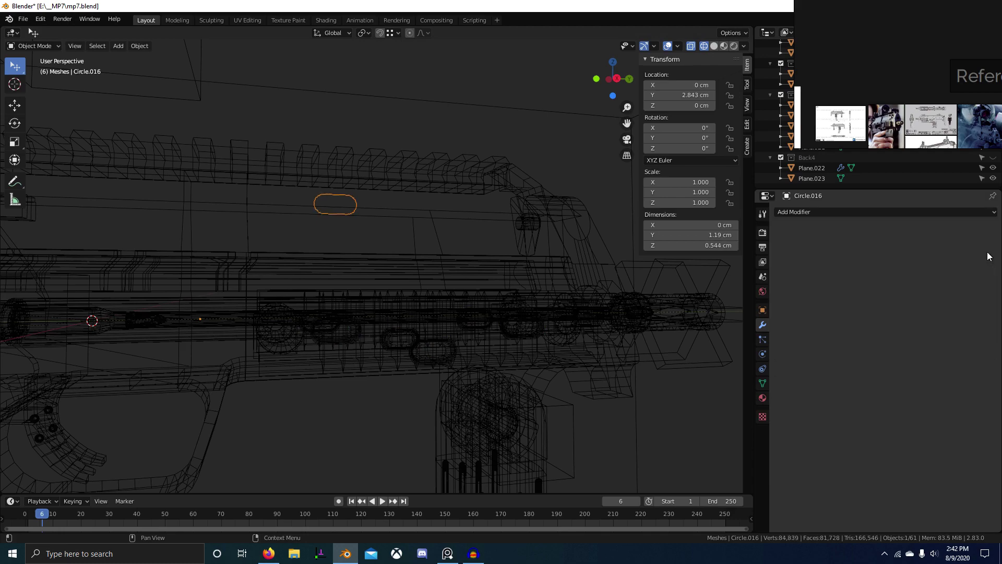
Step: Move the slot outline about 1.21 cm along Y and 0.35 cm along Z onto the receiver's long slot in the right-view reference
middle_click_drag(365, 245, 503, 270)
key("shift+z")
key("KP_3")
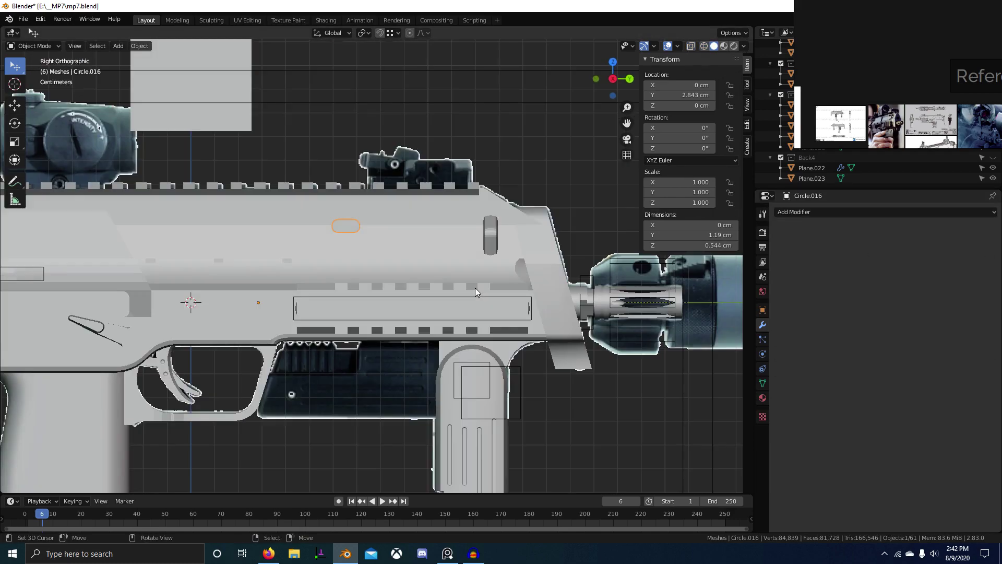
key("Tab")
key("shift+z")
scroll(418, 219, "up", 6)
middle_click_drag(371, 175, 369, 271, "shift")
key("a")
key("g")
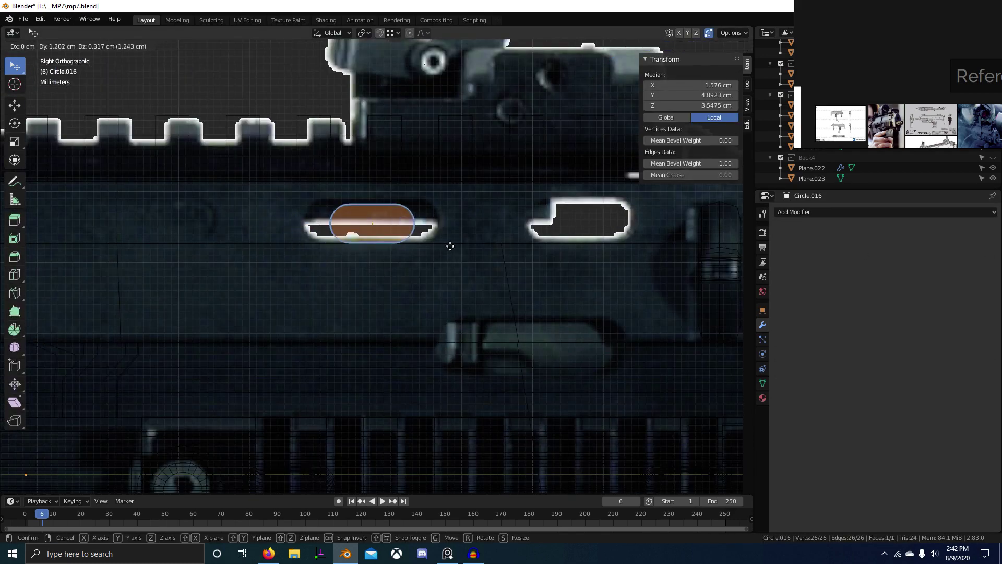
left_click(451, 244)
Step: Scale the slot outline up by about 1.098 and align its front end with the reference slot along Y
scroll(454, 238, "up", 2)
key("s")
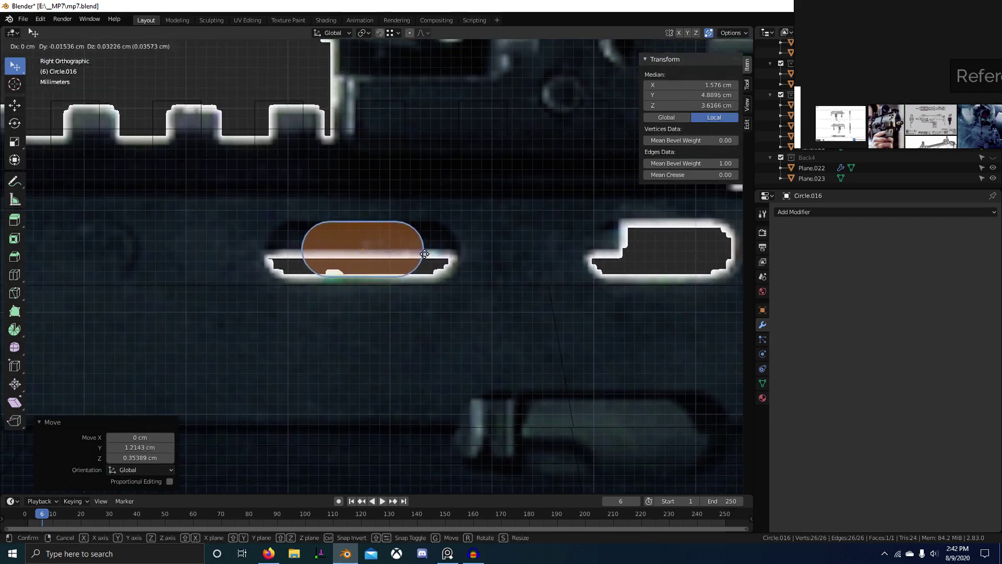
key("y")
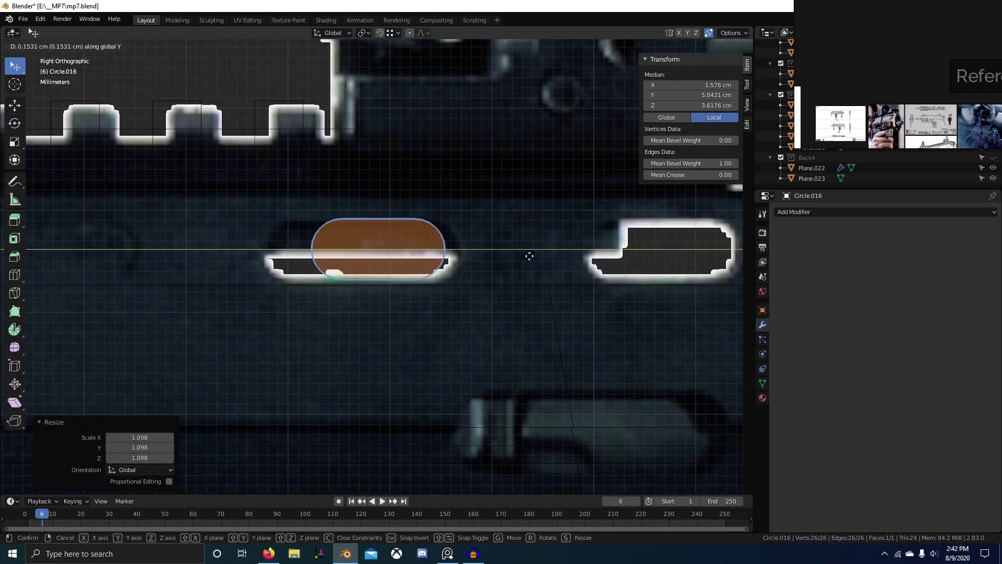
left_click(667, 257)
Step: Move the outline's rear-half vertices about 0.604 cm rearward along Y to reach the reference slot's rear end
key("1")
key("alt+a")
key("b")
left_click_drag(303, 201, 379, 308)
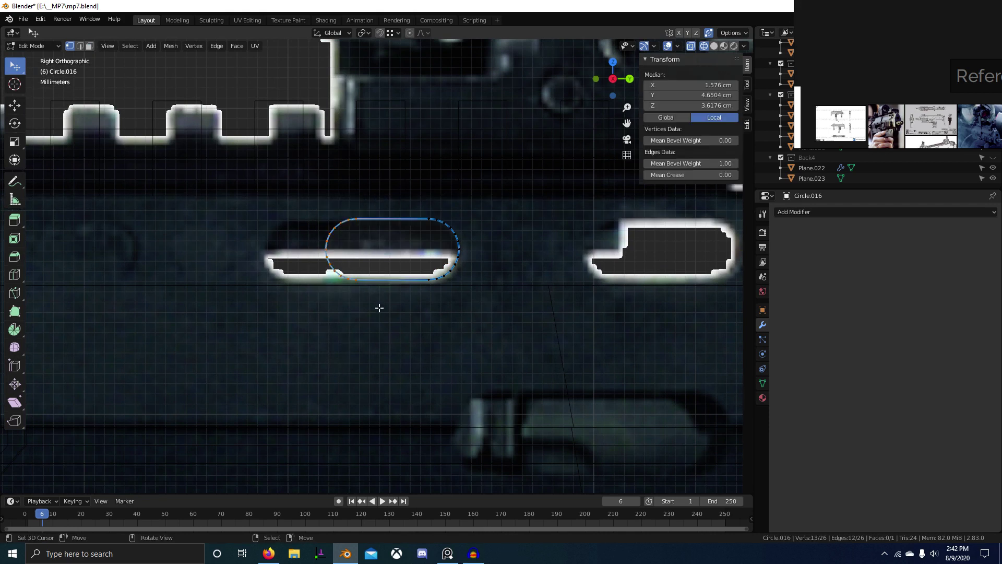
key("g")
key("y")
left_click(316, 273)
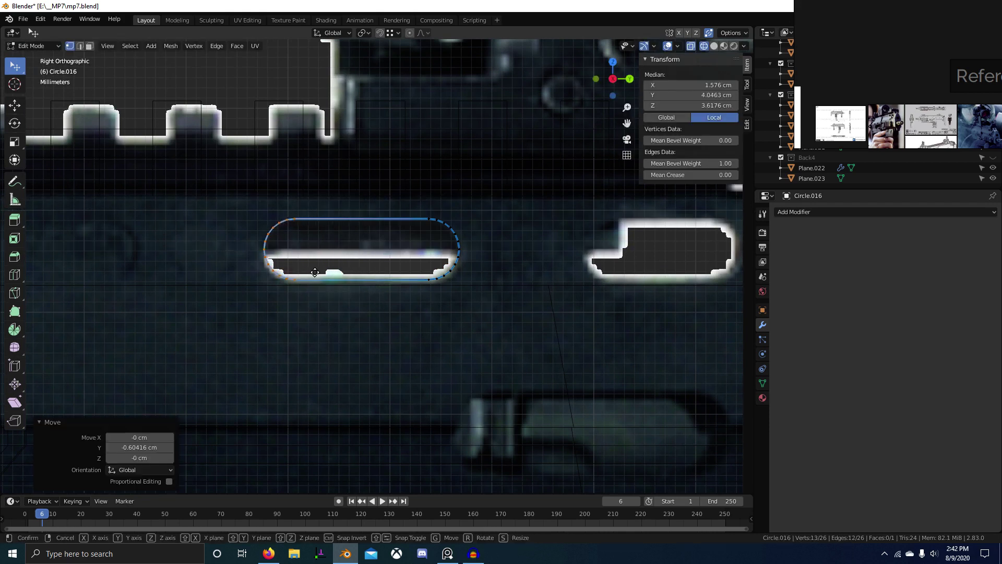
Step: Fine-tune the whole slot outline's height along Z, finishing with a move about 0.024 cm up
key("Escape")
key("a")
key("g")
key("z")
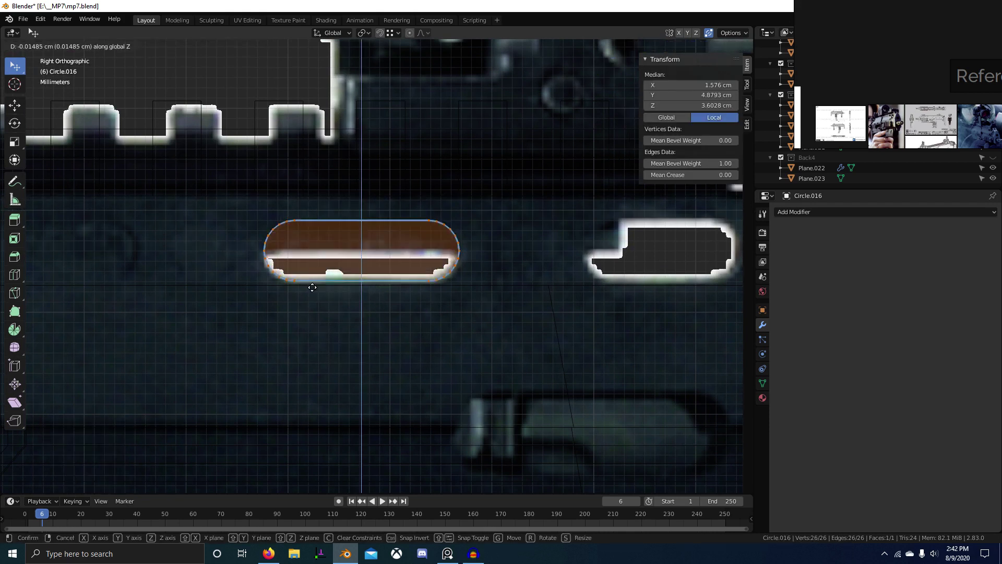
left_click(312, 287)
key("z")
scroll(445, 327, "down", 5)
scroll(444, 327, "up", 5)
key("z")
scroll(432, 293, "up", 2)
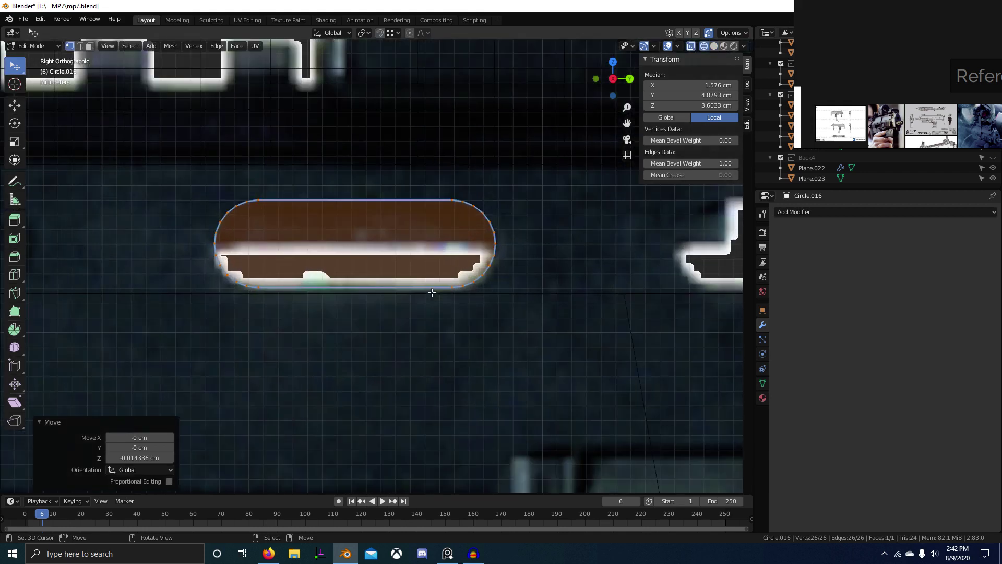
key("g")
key("z")
left_click(426, 258)
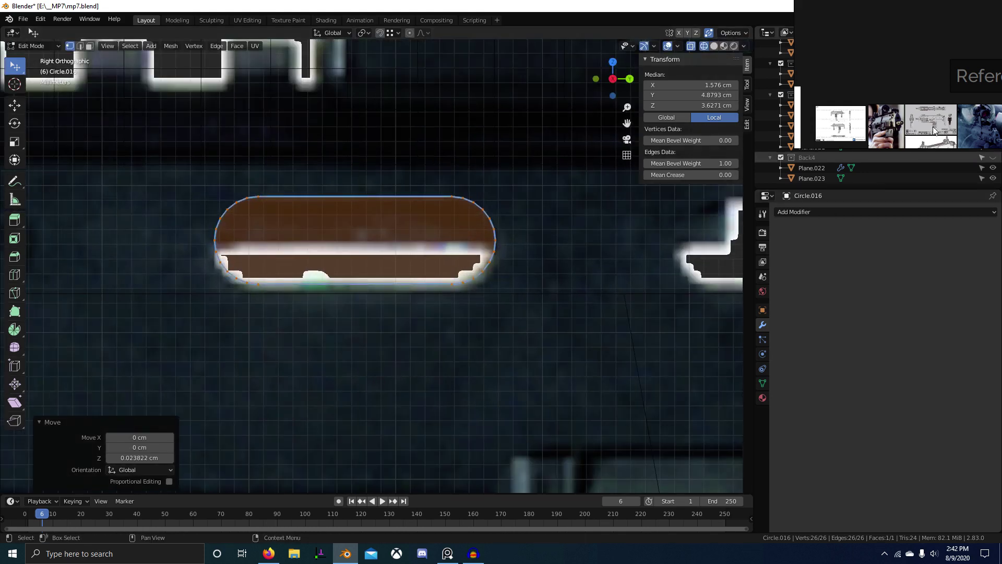
Step: Examine the receiver's slot openings in the reference photo and compare them with the model from an angle
scroll(890, 126, "up", 5)
middle_click_drag(889, 126, 921, 149)
scroll(922, 149, "up", 3)
middle_click_drag(866, 99, 920, 123)
scroll(883, 116, "up", 5)
scroll(881, 113, "up", 3)
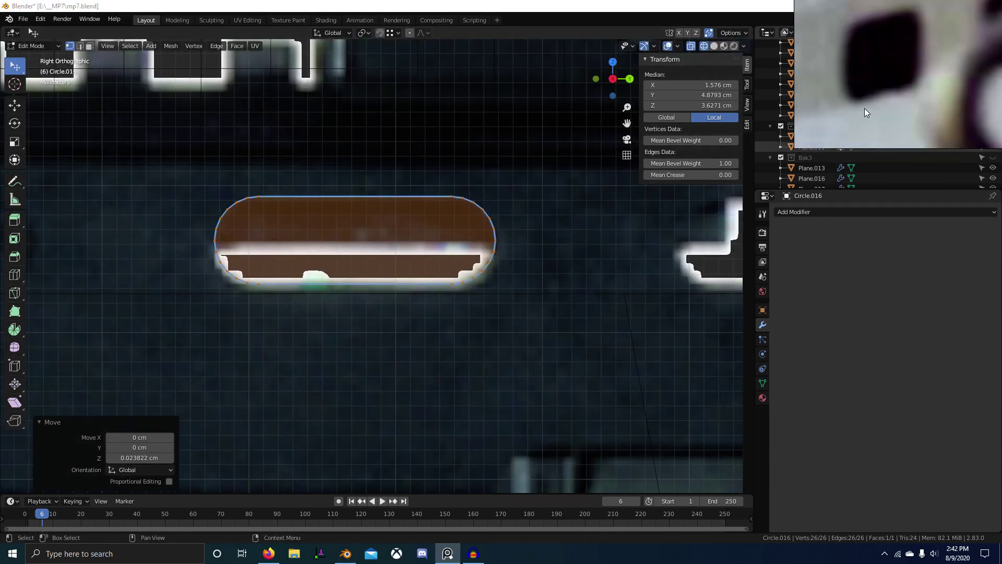
scroll(856, 118, "down", 4)
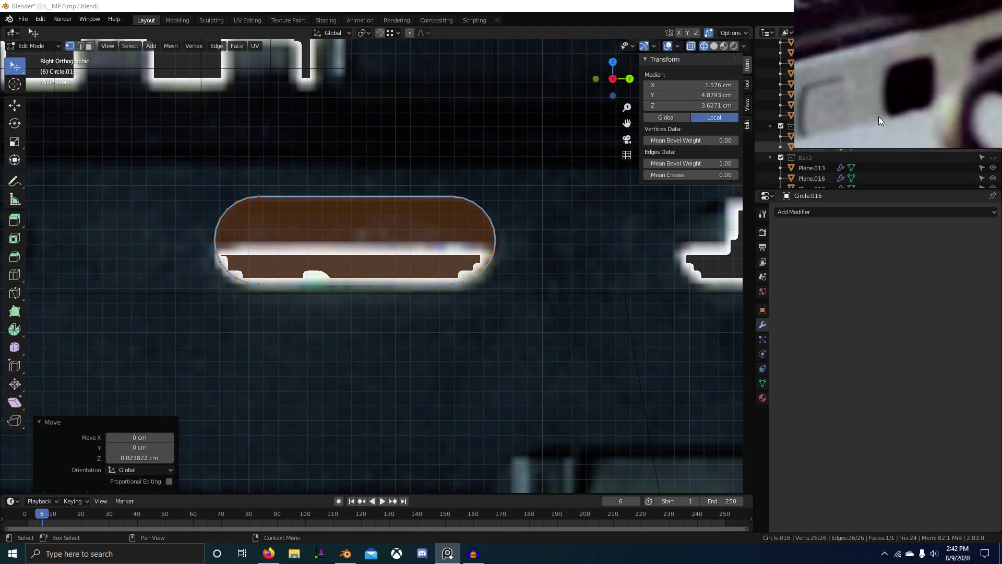
middle_click_drag(577, 313, 543, 320)
key("shift+z")
scroll(470, 298, "down", 4)
mouse_move(433, 288)
middle_mouse_down()
mouse_move(418, 282)
mouse_move(356, 300)
mouse_move(348, 345)
middle_mouse_up()
scroll(374, 298, "up", 4)
Step: Duplicate the slot outline forward along Y, aligning the copy's front end with the second slot in the reference
key("KP_3")
key("z")
scroll(385, 302, "up", 2)
scroll(385, 303, "down", 2)
key("shift+d")
key("y")
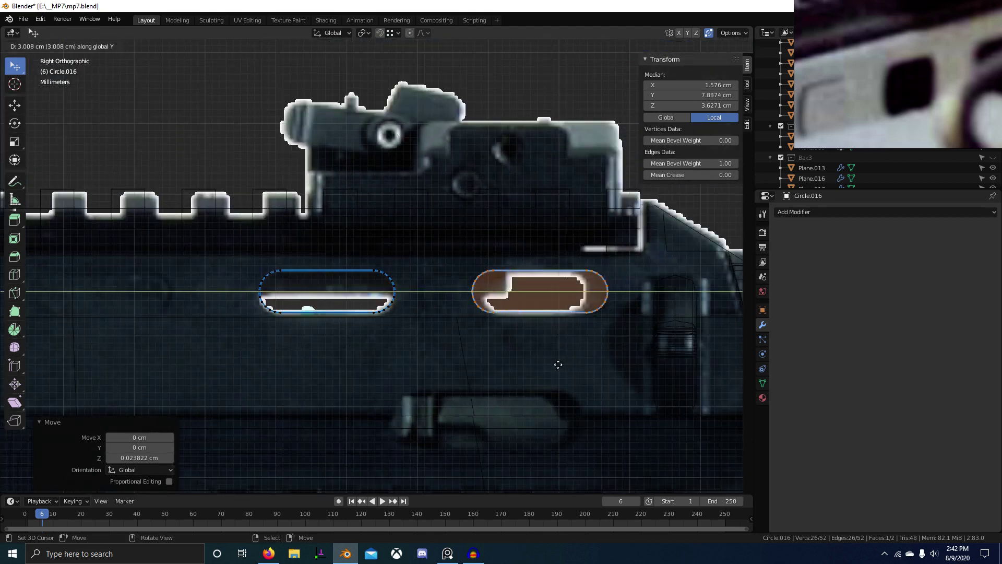
left_click(541, 366)
Step: Shorten the second slot outline by moving its rear-half vertices about 0.383 cm forward along Y
key("alt+a")
key("b")
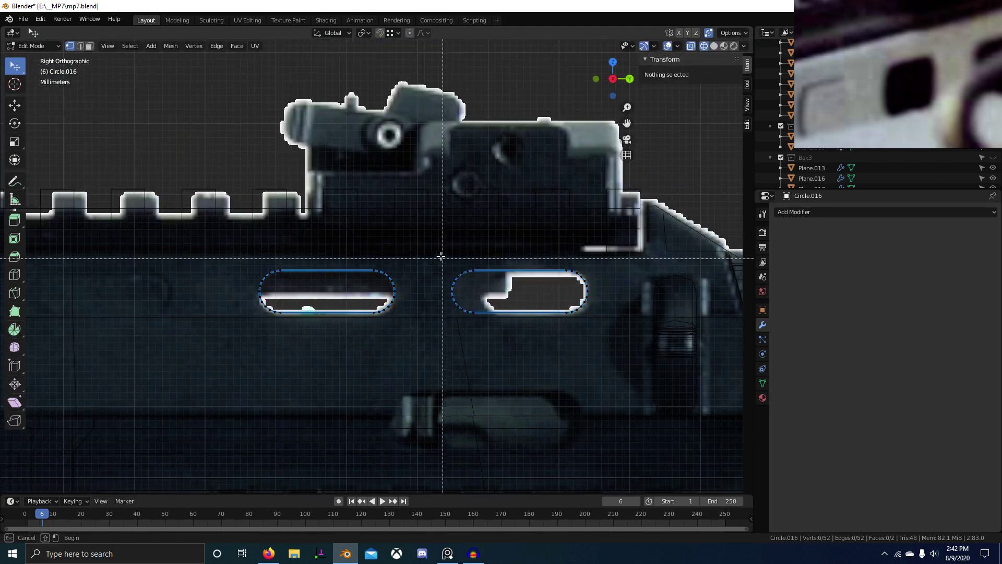
left_click_drag(441, 257, 488, 358)
key("g")
key("y")
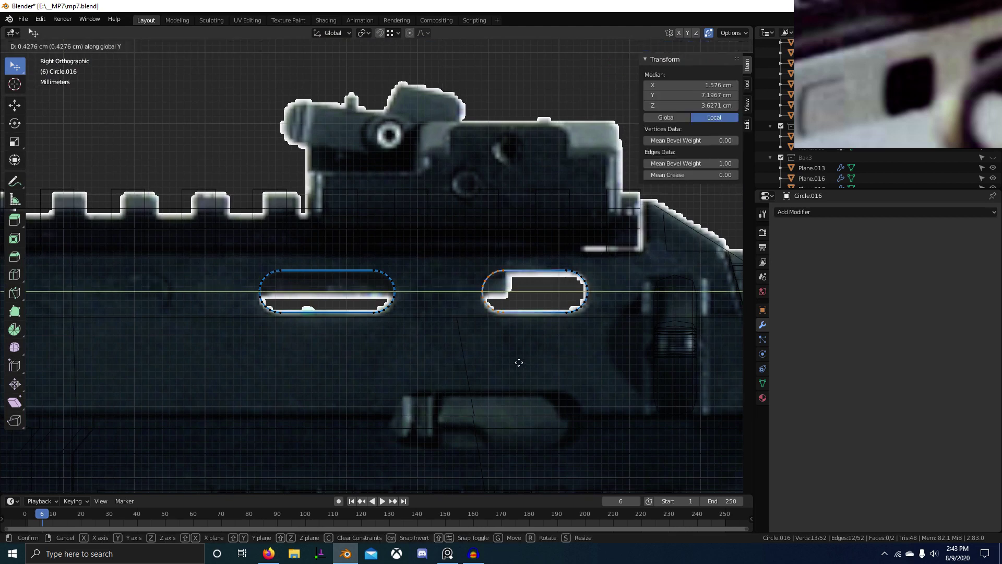
left_click(512, 362)
scroll(482, 337, "down", 3)
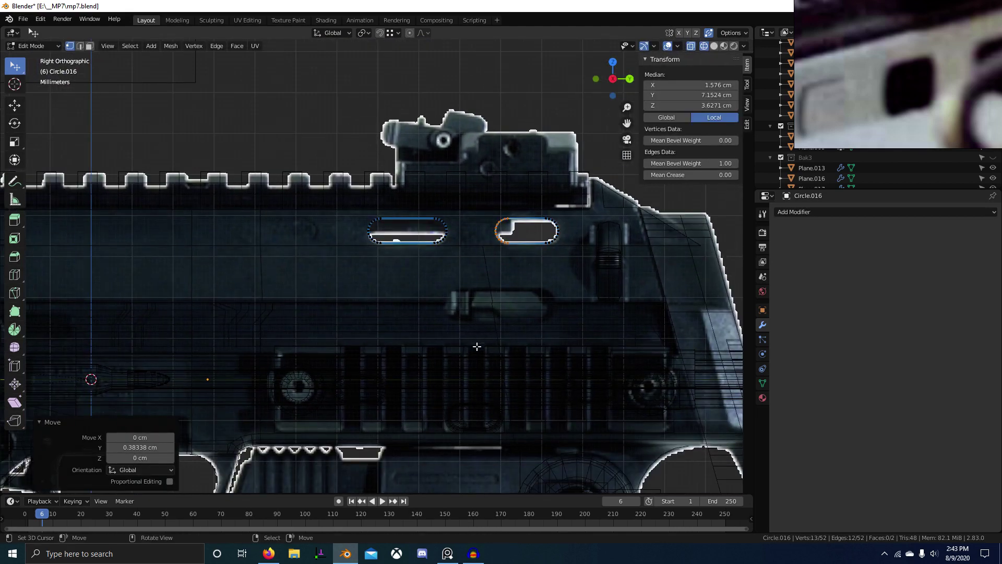
key("Tab")
left_click(472, 413)
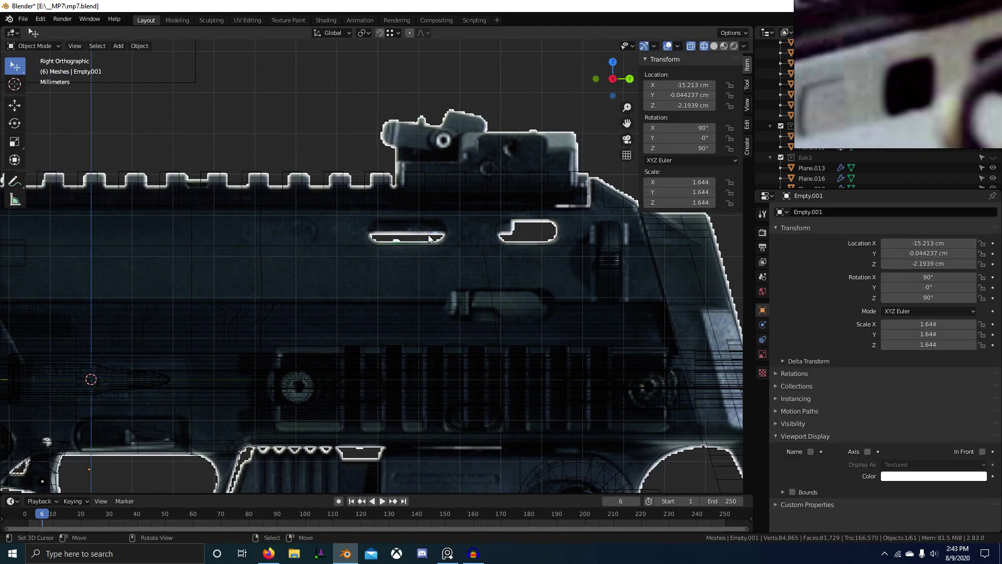
left_click(445, 228)
key("Tab")
scroll(435, 236, "up", 2)
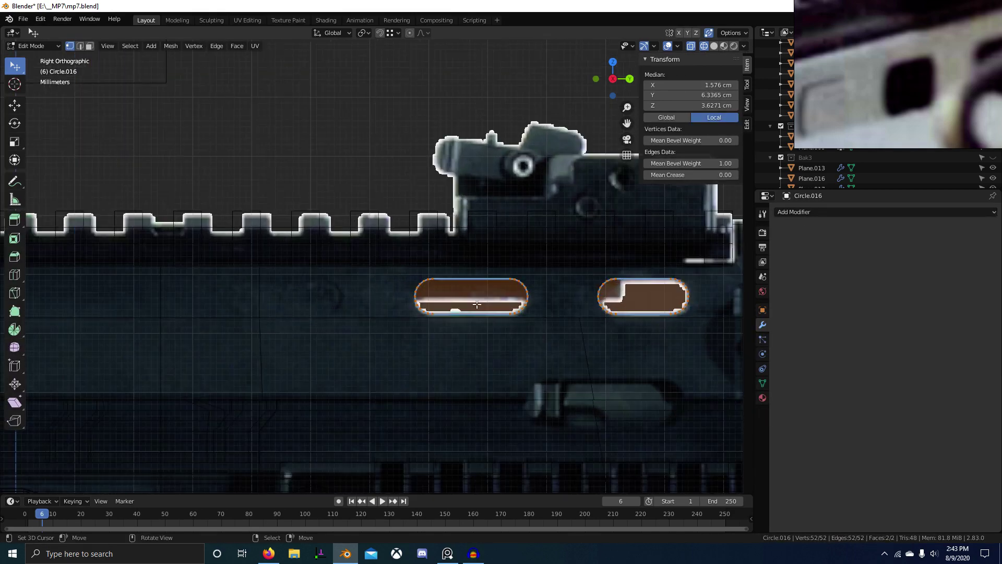
key("alt+a")
key("b")
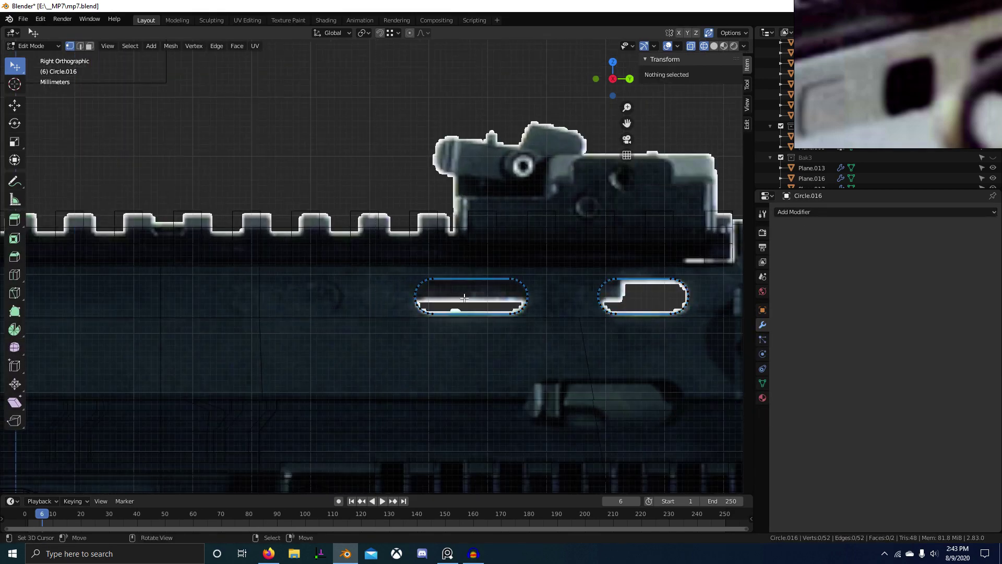
Step: Knife Project both slot outlines onto the receiver body from the right orthographic view with Cut through enabled
key("Tab")
key("shift+z")
scroll(522, 335, "down", 2)
middle_click_drag(564, 362, 417, 385)
right_click(452, 282, "shift")
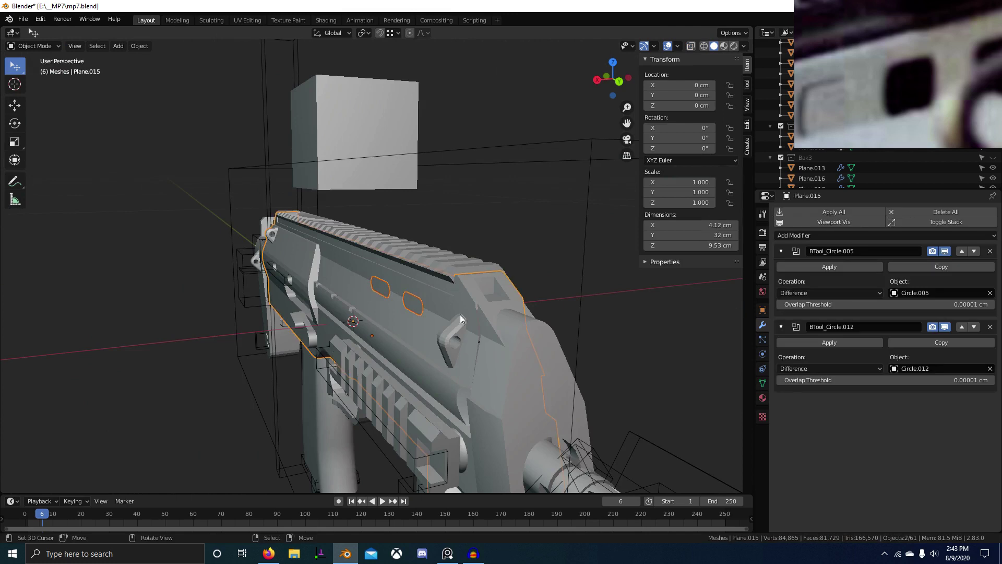
key("Tab")
key("KP_3")
key("F3")
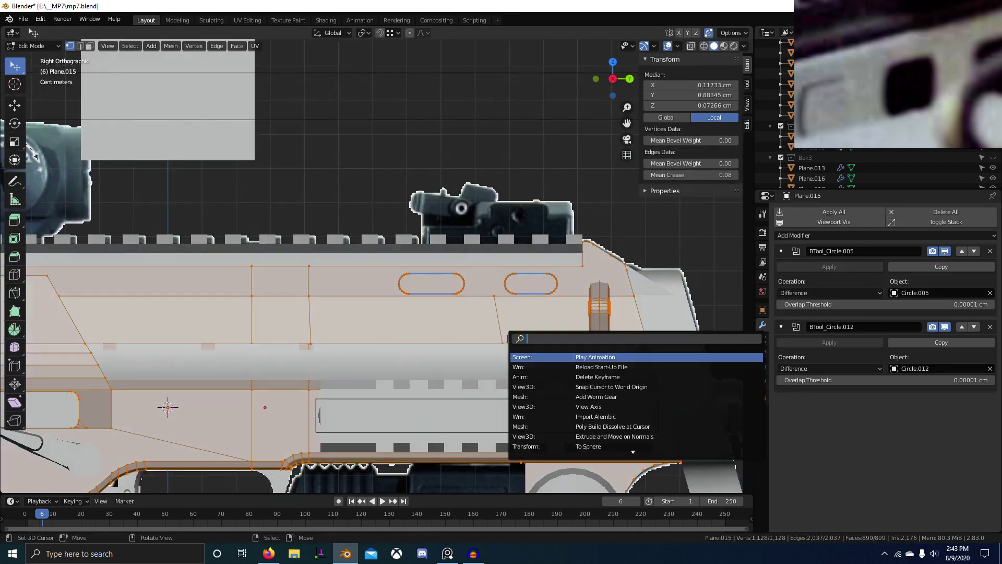
type("knife pr")
key("Return")
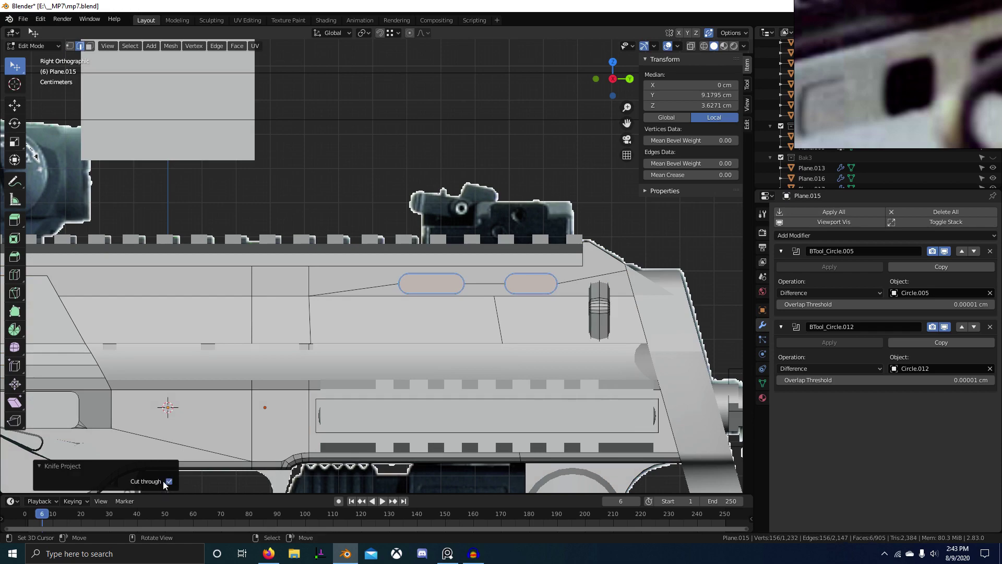
middle_click_drag(461, 380, 451, 345)
key("Tab")
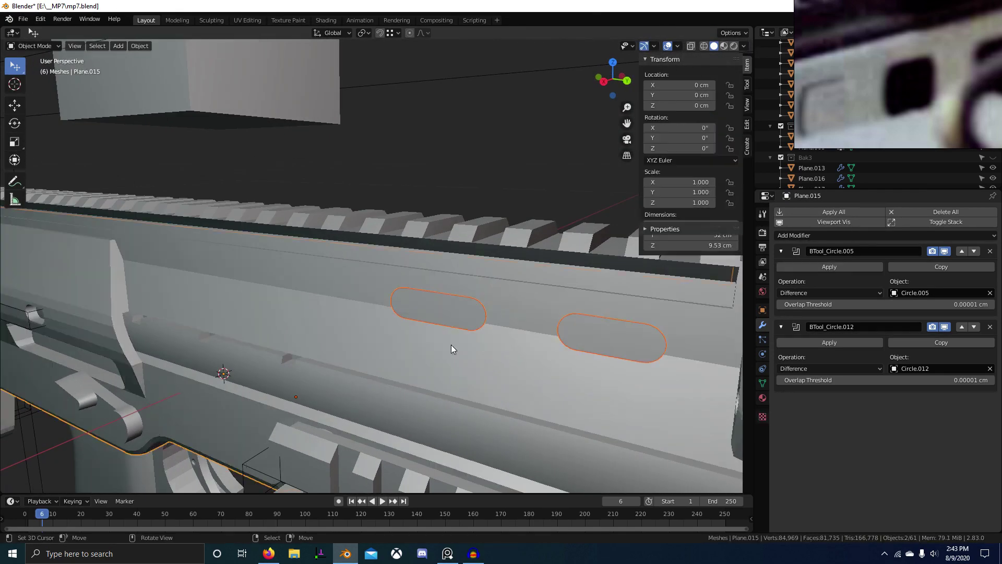
Step: Move the longer slot outline about 3.14 cm rearward along Y to the next slot position on the receiver
left_click(454, 323)
key("Tab")
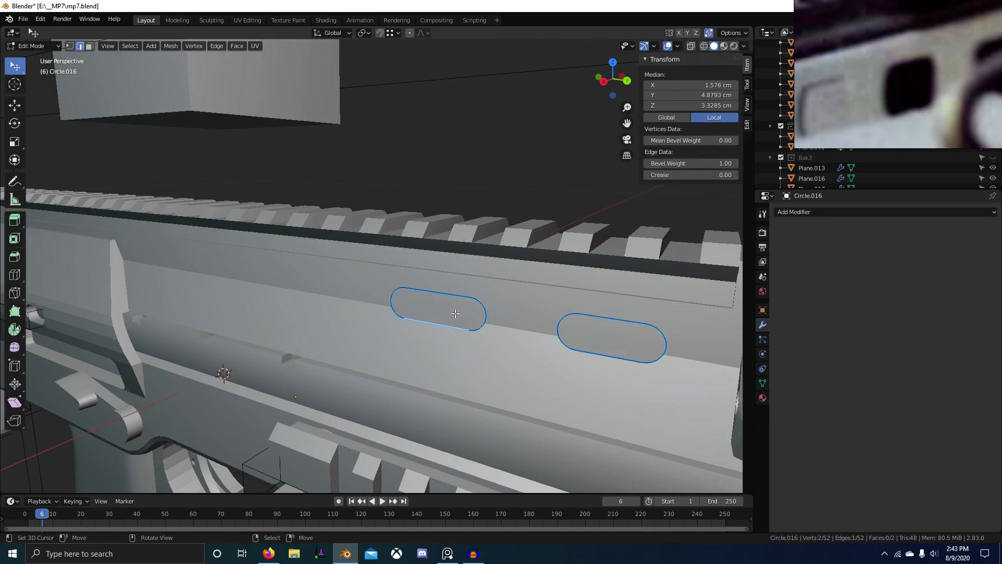
key("3")
left_click(451, 313)
key("KP_3")
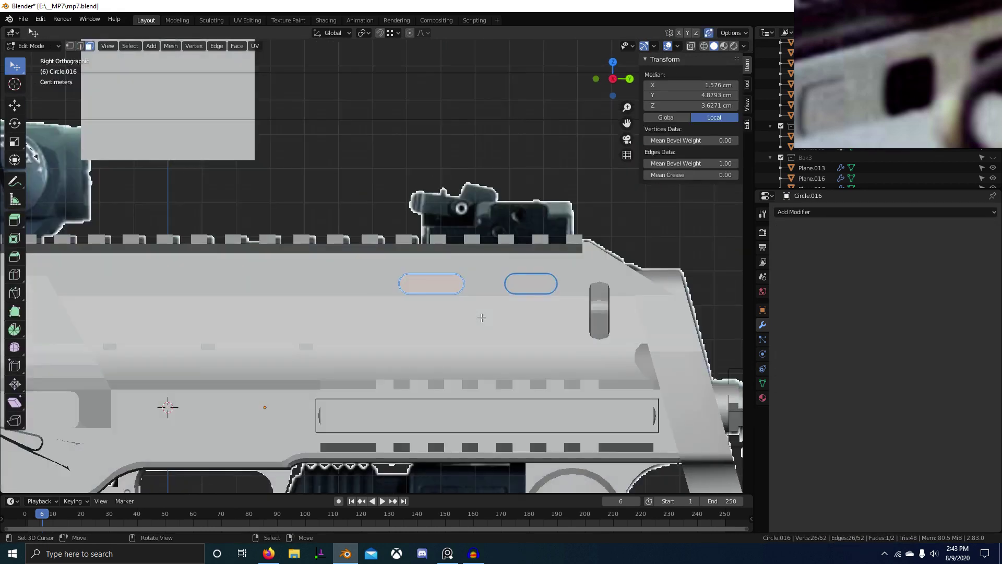
key("alt+z")
scroll(483, 318, "up", 4)
key("g")
key("y")
left_click(264, 305)
middle_click_drag(292, 307, 361, 310, "shift")
key("g")
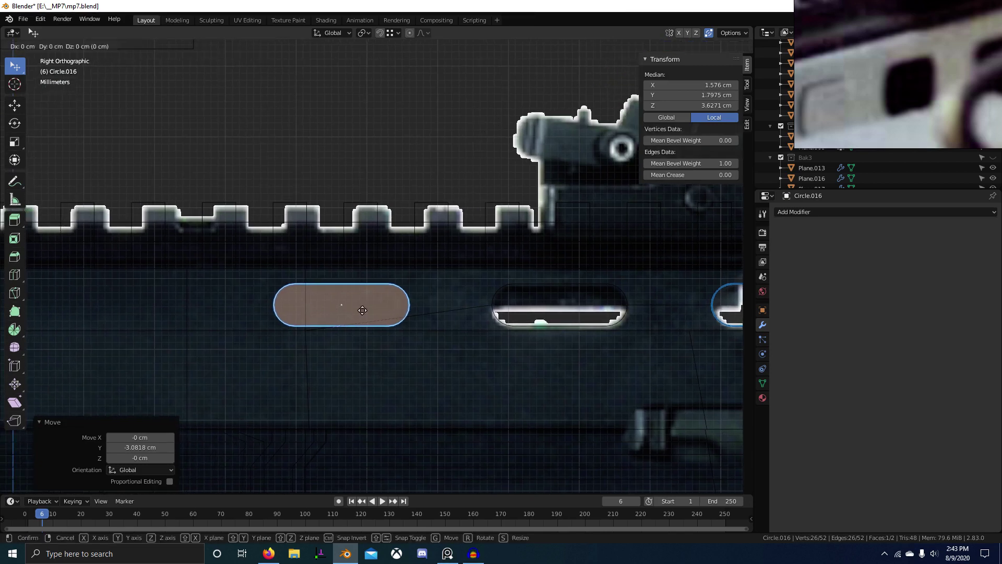
left_click(317, 317)
Step: Delete the shorter front slot outline from the cutter object
scroll(365, 328, "down", 3)
middle_click_drag(470, 358, 364, 362, "shift")
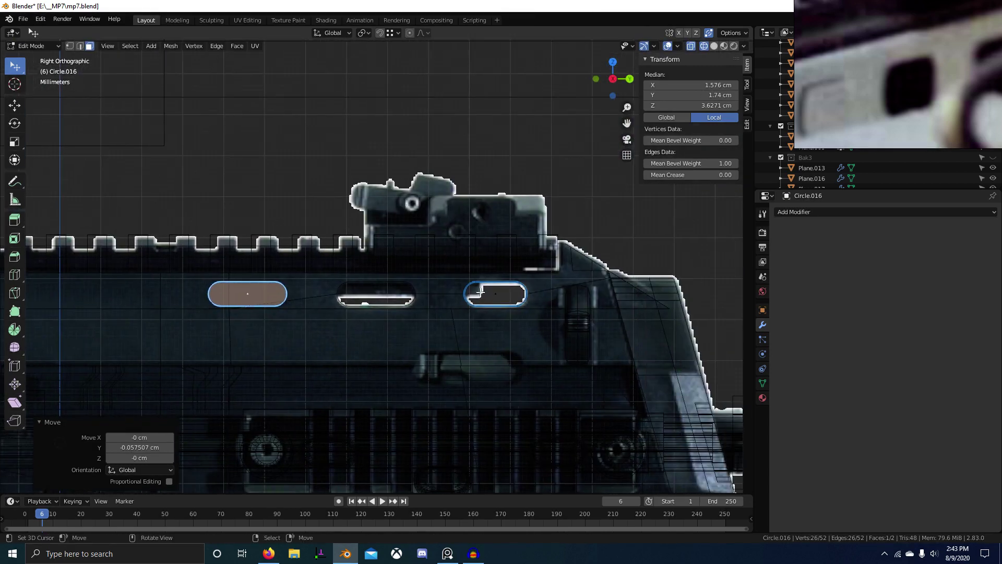
right_click(491, 288)
key("x")
left_click(492, 288)
scroll(506, 329, "up", 4)
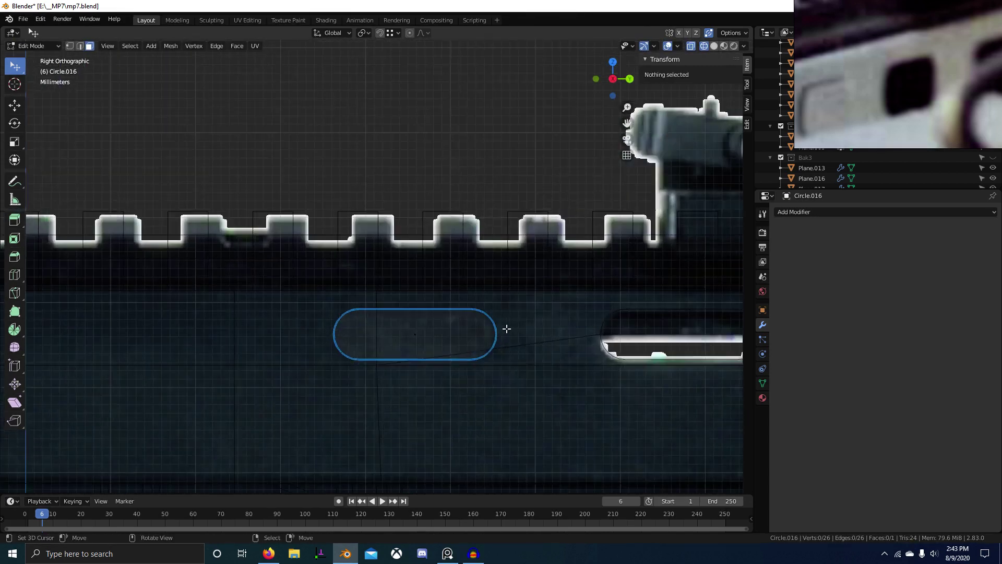
Step: Inset the whole face of the remaining slot outline by about 0.084 cm
key("a")
key("s")
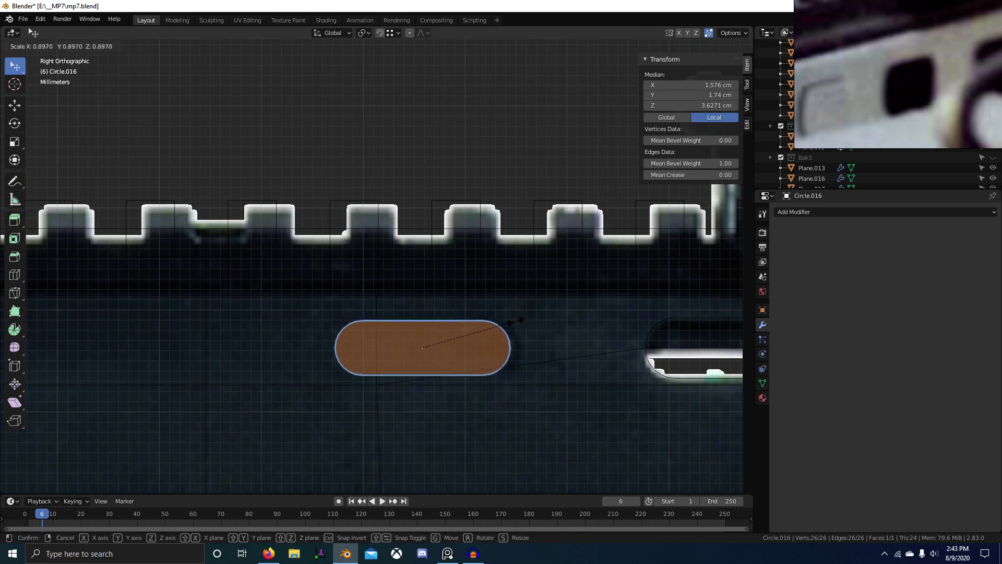
key("Escape")
key("i")
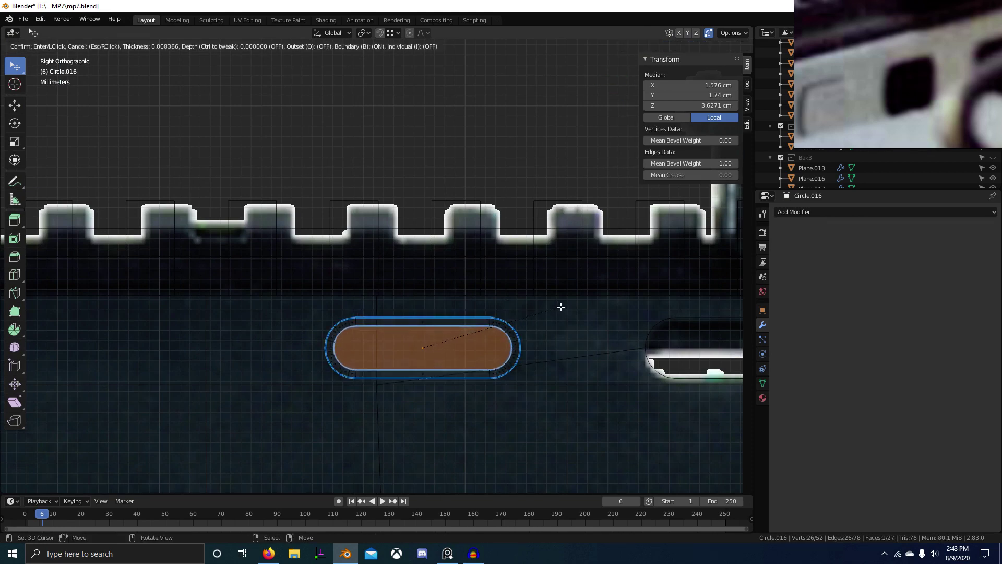
left_click(560, 306)
Step: Push the inset slot face about 0.068 cm into the receiver body along X to form a shallow pocket
middle_click_drag(465, 340, 440, 396)
key("g")
key("x")
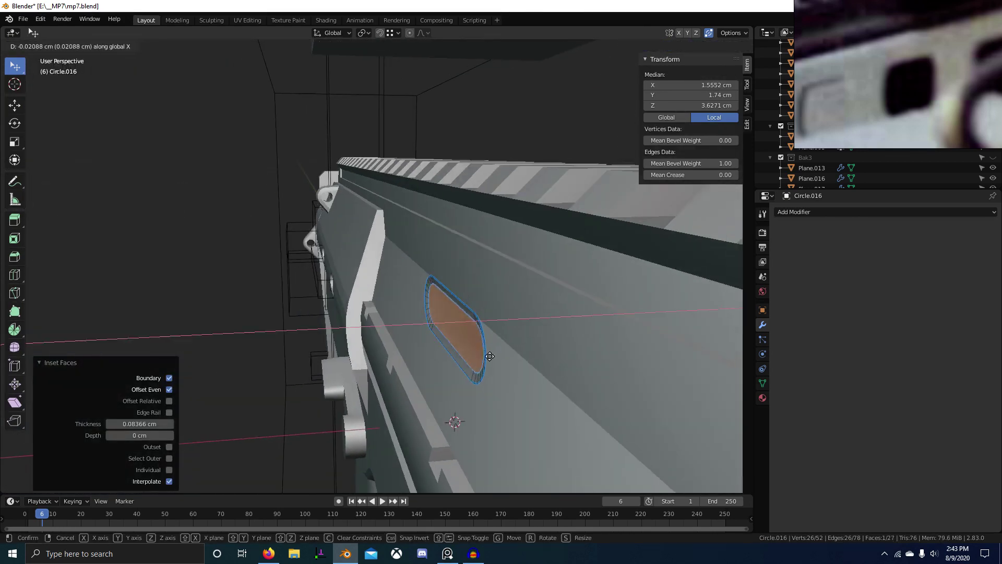
right_click(532, 346)
Step: Extrude the pocket's outer rim edge loop outward, scaling it by 1.05 overall and by 1.086 along Z
middle_click_drag(532, 346, 520, 270)
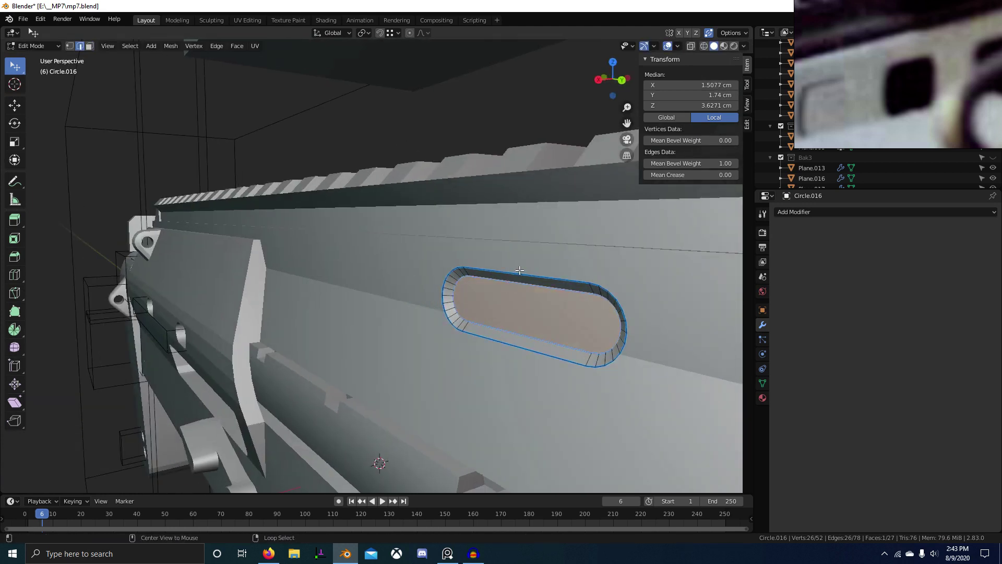
right_click(597, 270)
key("s")
left_click(622, 259)
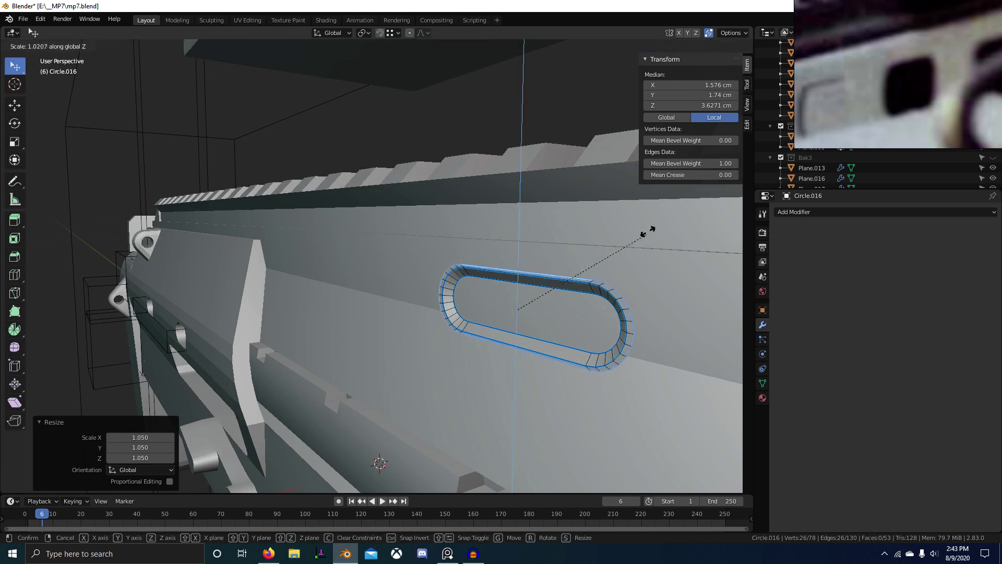
key("KP_3")
scroll(555, 261, "up", 4)
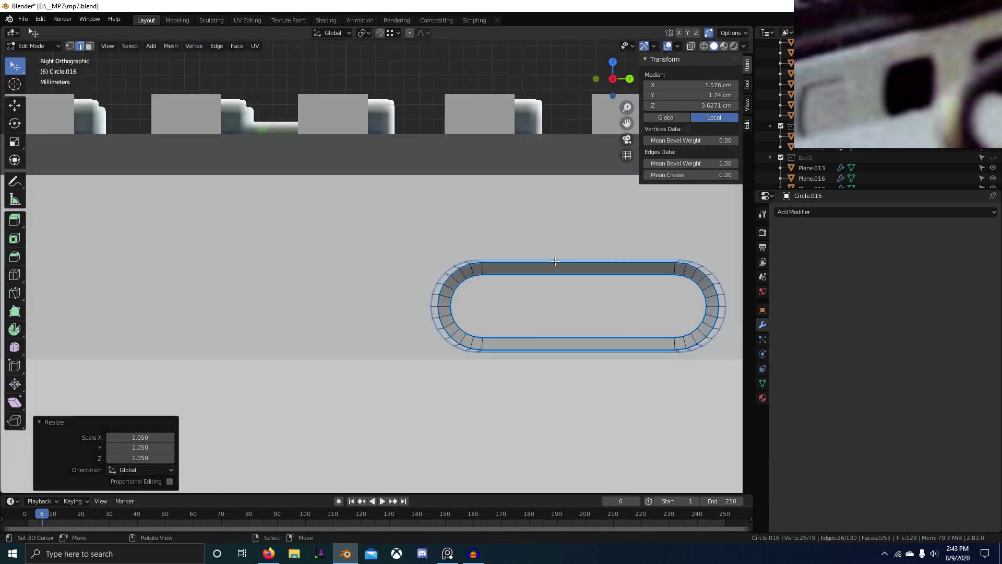
left_click(587, 137)
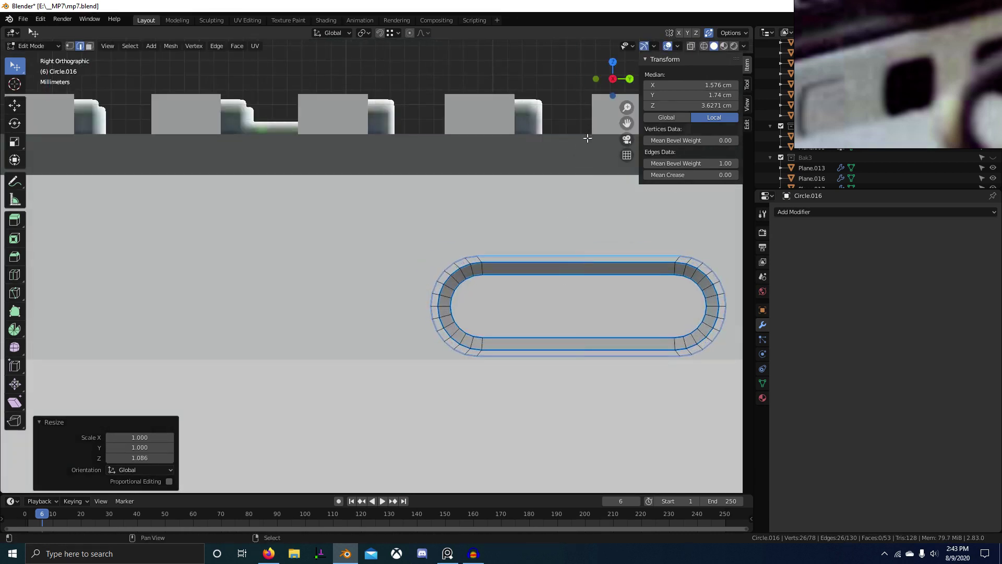
middle_click_drag(587, 224, 471, 232, "shift")
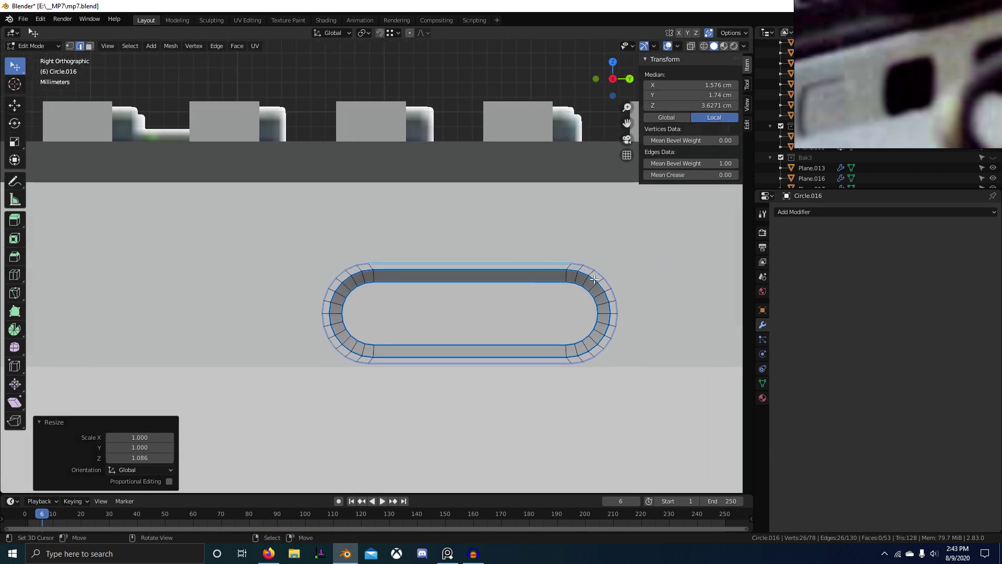
Step: Try a level 2 Subdivision modifier on the slot pocket
middle_click_drag(595, 279, 521, 308)
key("Tab")
key("ctrl+2")
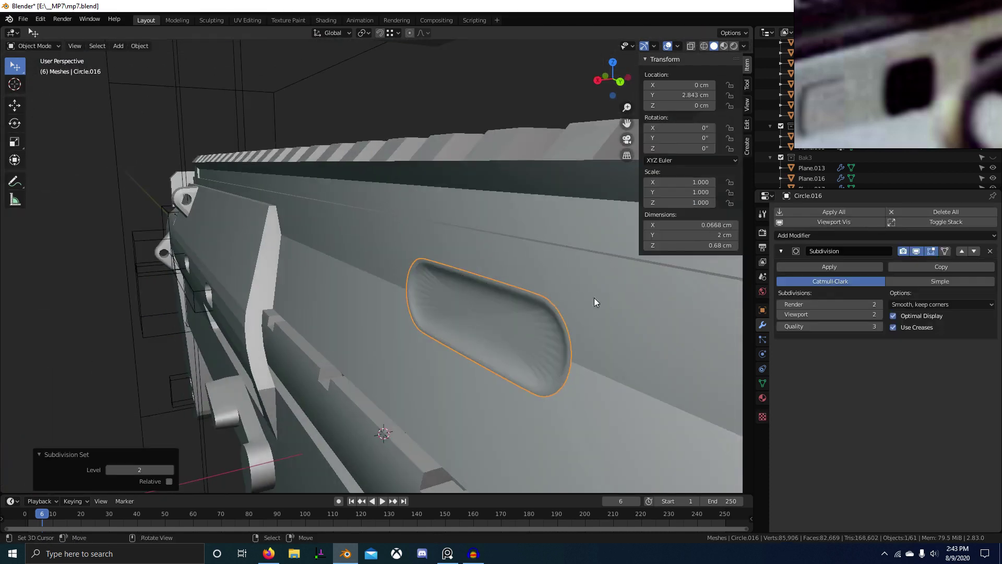
left_click(990, 251)
Step: Copy the Mirror, Bevel and Subdivision modifiers from the existing oval recess object Circle.004 to the slot pocket
middle_click_drag(626, 292, 455, 321)
left_click(498, 276, "shift")
key("ctrl+shift+c")
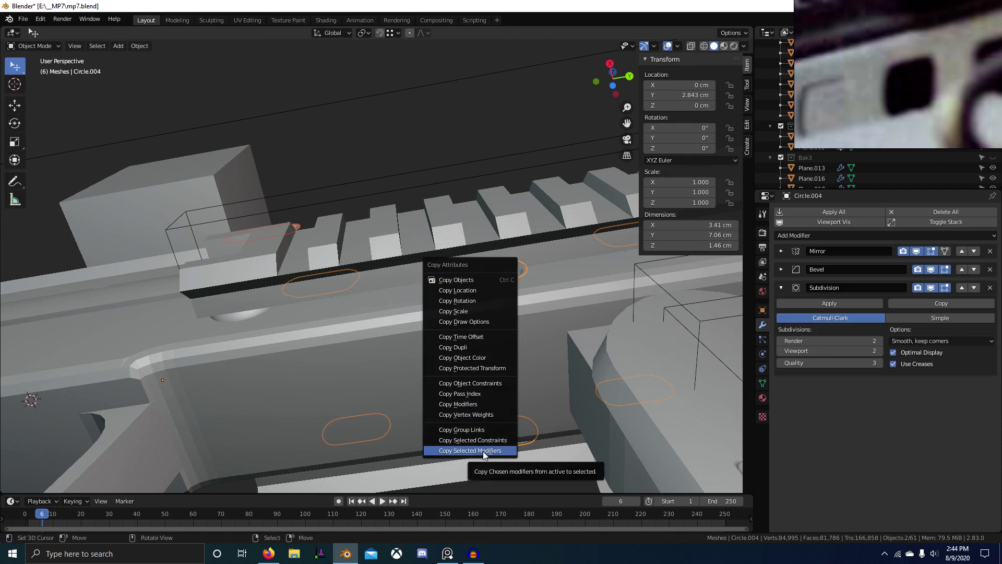
left_click(490, 406)
Step: Move the slot pocket's whole mesh about 0.42 cm inward along X toward the receiver's centre
middle_click_drag(463, 369, 281, 416, "alt")
key("alt+a")
scroll(334, 387, "up", 1, "alt")
scroll(344, 376, "up", 3)
middle_click_drag(355, 365, 366, 298)
left_click(405, 237)
scroll(438, 279, "down", 3)
key("Tab")
scroll(463, 322, "up", 4)
middle_click_drag(522, 295, 421, 274)
scroll(398, 361, "up", 2)
key("a")
middle_click_drag(399, 361, 418, 352)
key("g")
key("x")
left_click(32, 328)
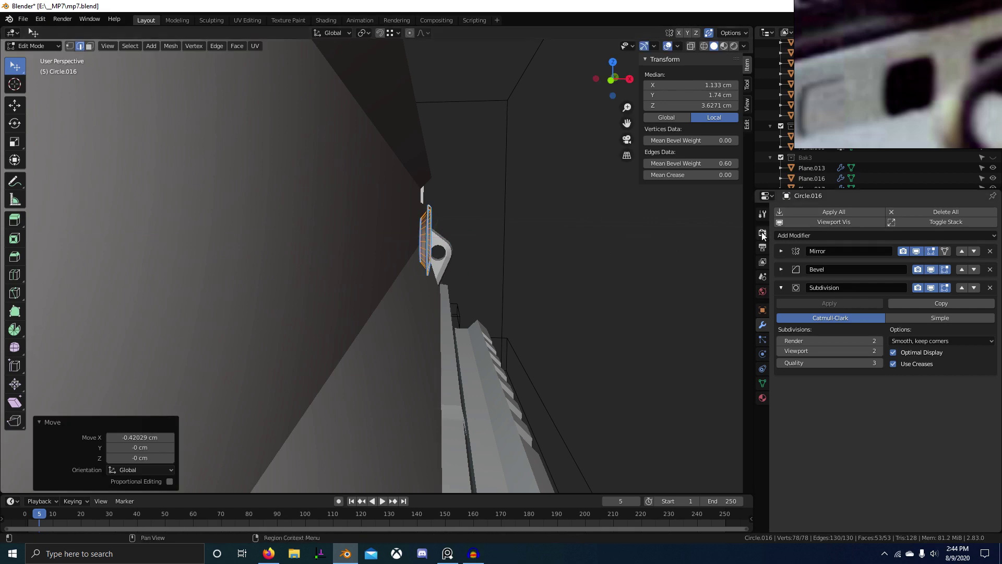
Step: Move the pocket mesh another 0.212 cm or so inward along X with its modifiers hidden in the viewport
middle_click_drag(698, 215, 437, 206)
key("g")
key("x")
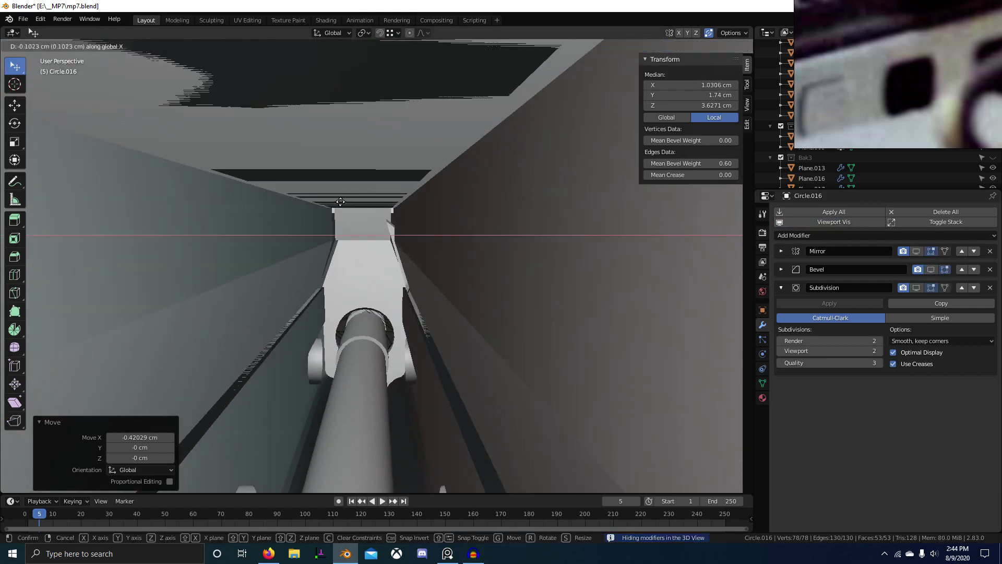
left_click(246, 204)
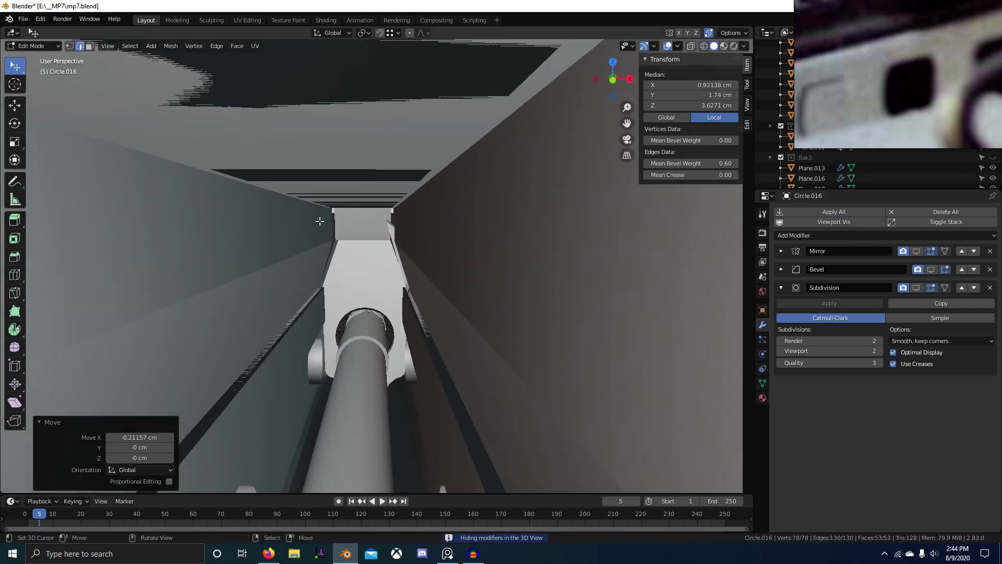
Step: Leave mesh editing and show the slot pocket's modifiers in the viewport again
middle_click_drag(247, 204, 706, 280)
key("Tab")
key("alt+a")
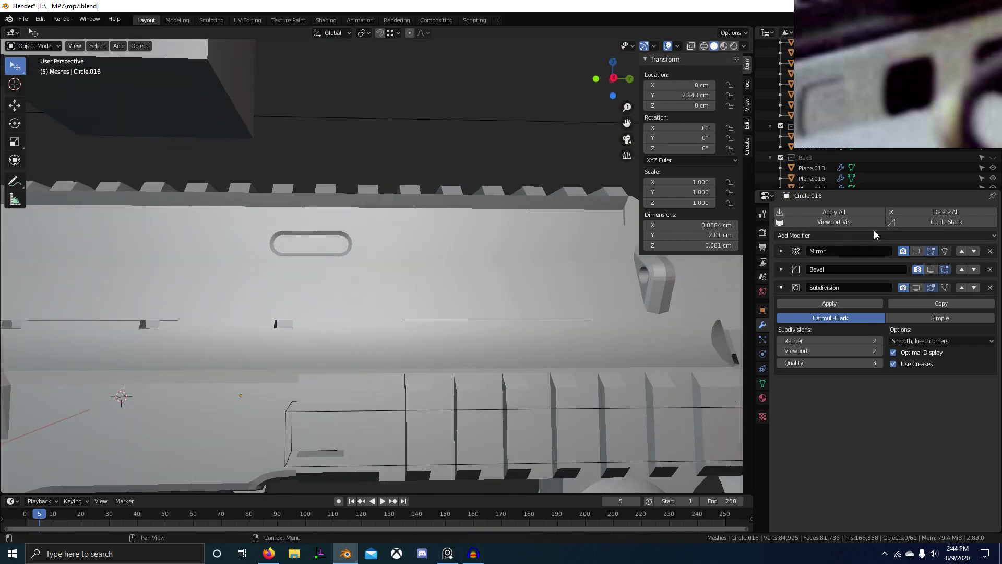
left_click(849, 219)
Step: Check the recessed slot pocket in the right orthographic view and open the receiver body's mesh for editing
scroll(473, 309, "down", 6)
middle_click_drag(455, 332, 565, 306)
scroll(418, 308, "up", 8)
left_click(559, 269)
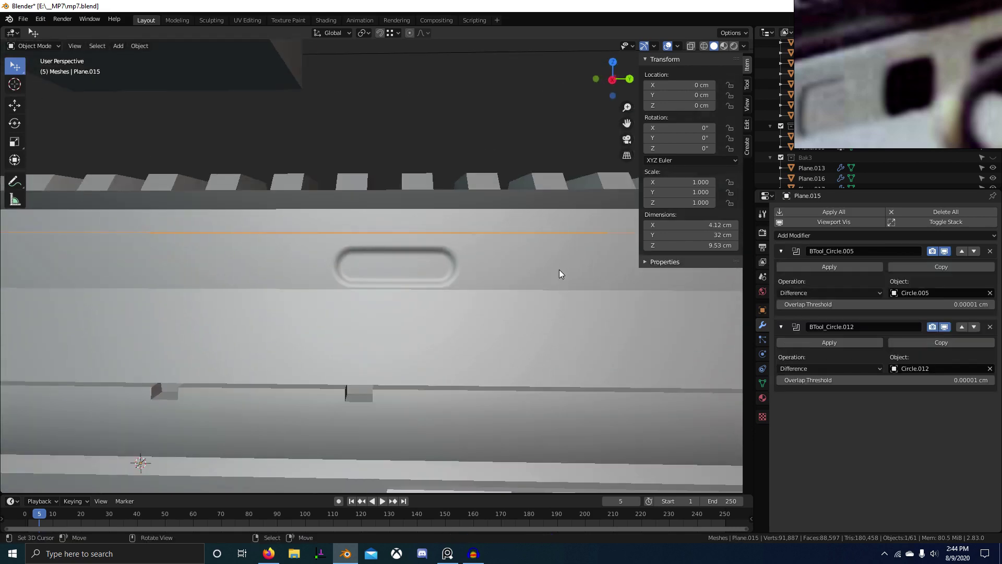
middle_click_drag(579, 261, 555, 288, "shift")
key("shift+z")
mouse_move(470, 328)
middle_mouse_down("shift")
mouse_move(450, 332)
mouse_move(504, 321)
middle_mouse_up("shift")
scroll(439, 319, "up", 3)
key("shift+z")
scroll(543, 318, "up", 3)
middle_click_drag(578, 307, 489, 332, "shift")
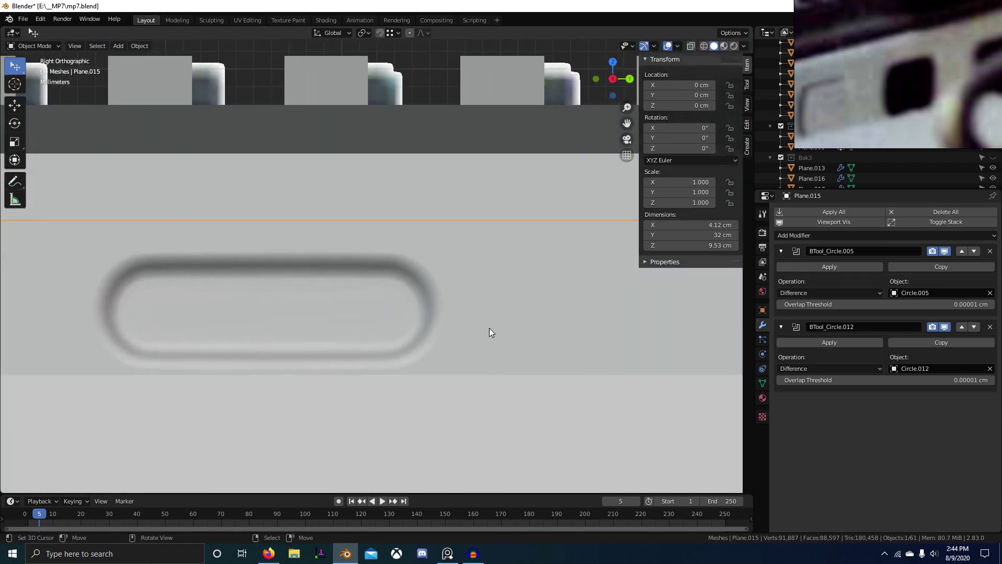
scroll(556, 318, "down", 1)
middle_click_drag(556, 317, 447, 313, "shift")
scroll(470, 323, "down", 3)
middle_click_drag(506, 333, 426, 336, "shift")
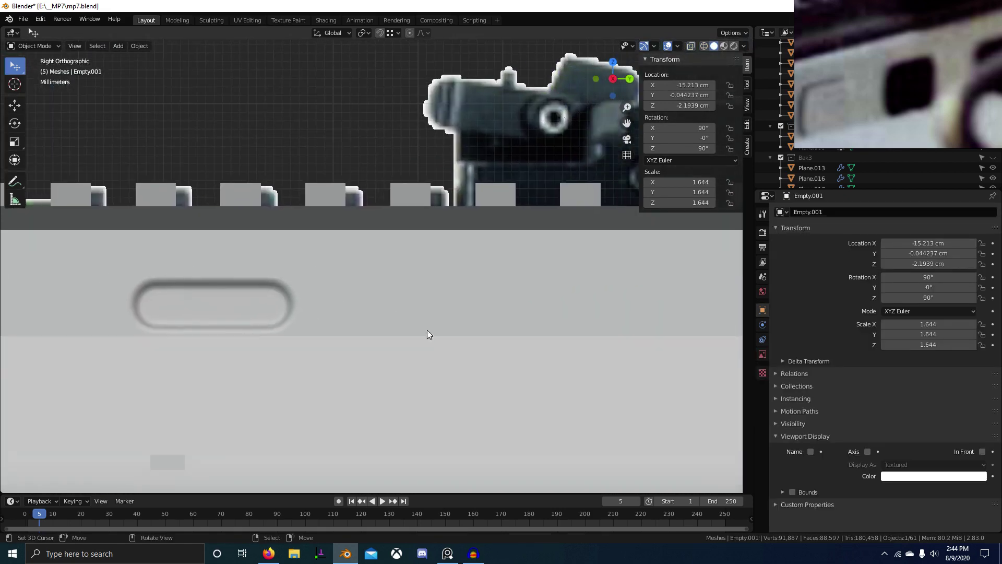
key("Tab")
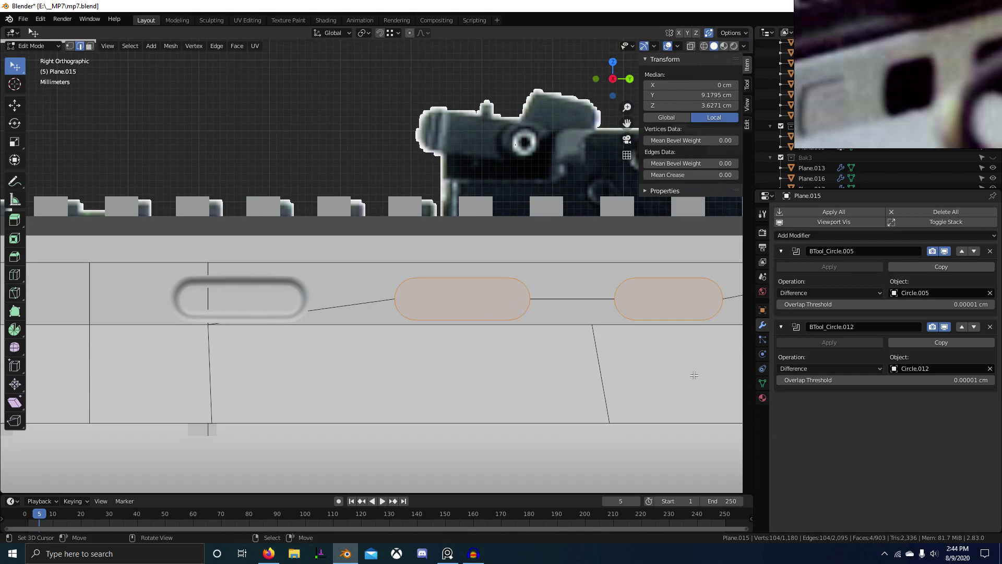
Step: Try deleting the faces inside the two projected slots on the receiver body
middle_click_drag(628, 366, 390, 405)
key("x")
key("f")
middle_click_drag(292, 335, 386, 320, "shift")
scroll(376, 316, "up", 3)
right_click(348, 311, "alt")
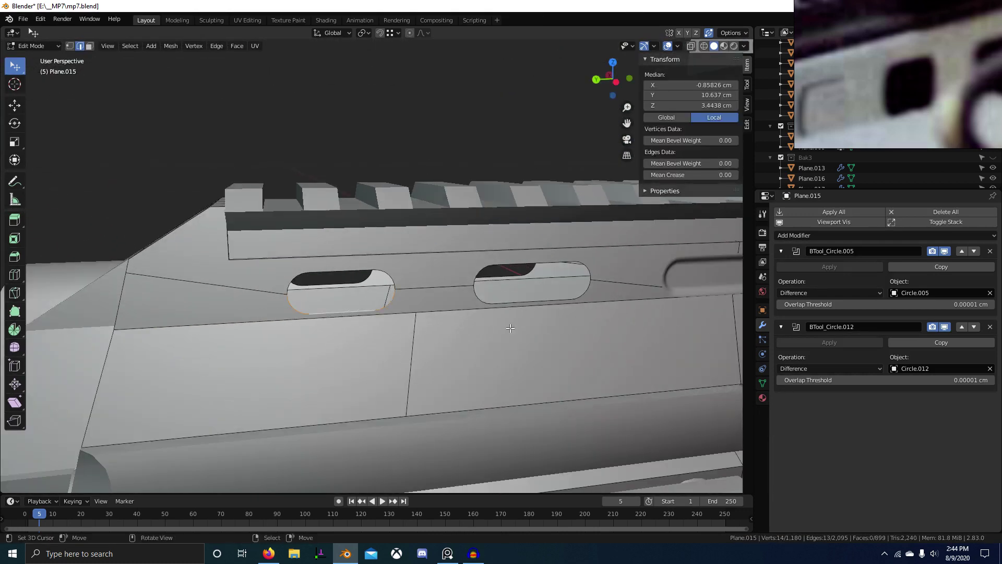
key("ctrl+z")
key("ctrl+z")
key("ctrl+z")
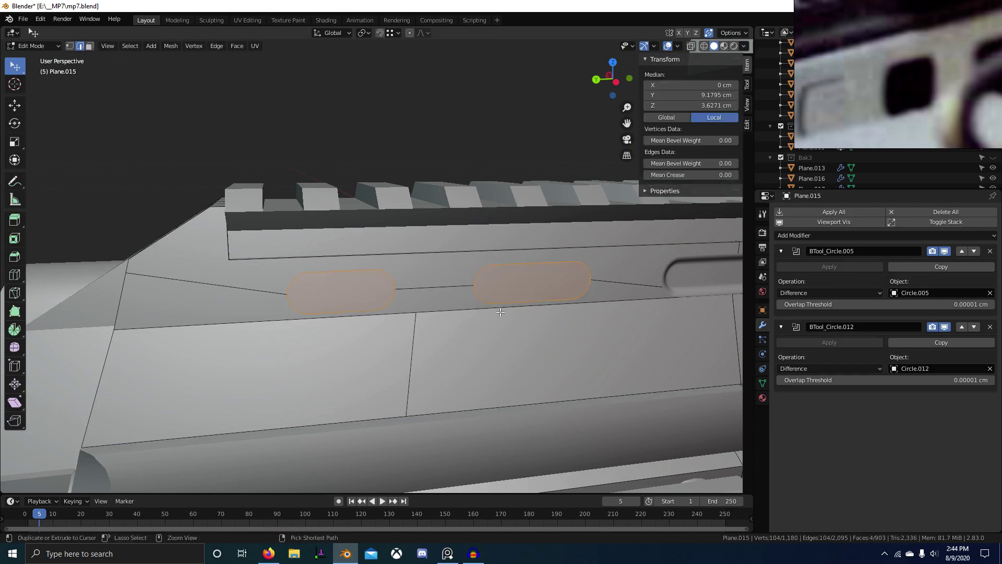
Step: Extrude the faces of both slots inward on both sides, scaling them along X by 0.709 and then by 1.108
scroll(487, 286, "down", 3)
middle_click_drag(488, 289, 612, 346)
key("e")
right_click(606, 345)
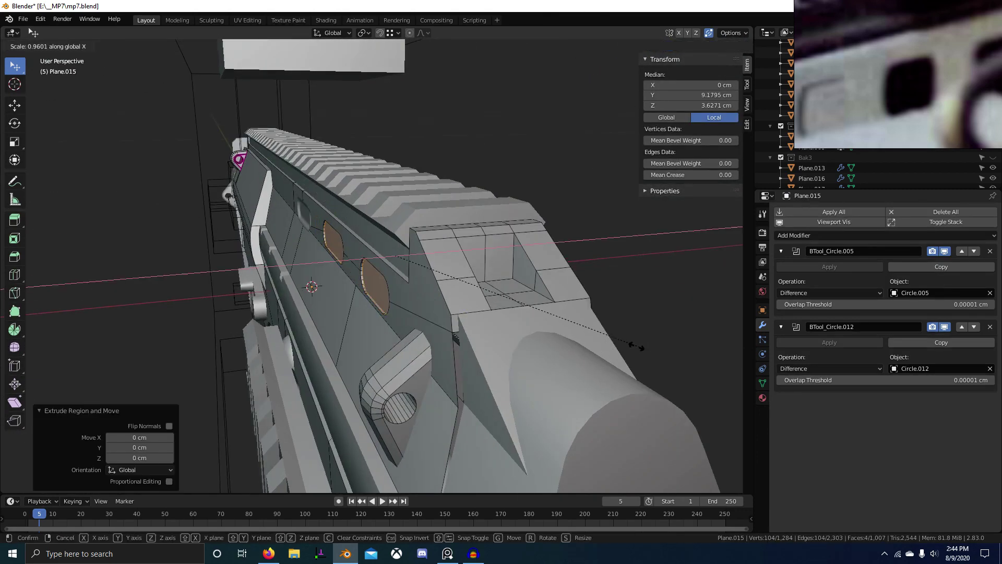
left_click(577, 322)
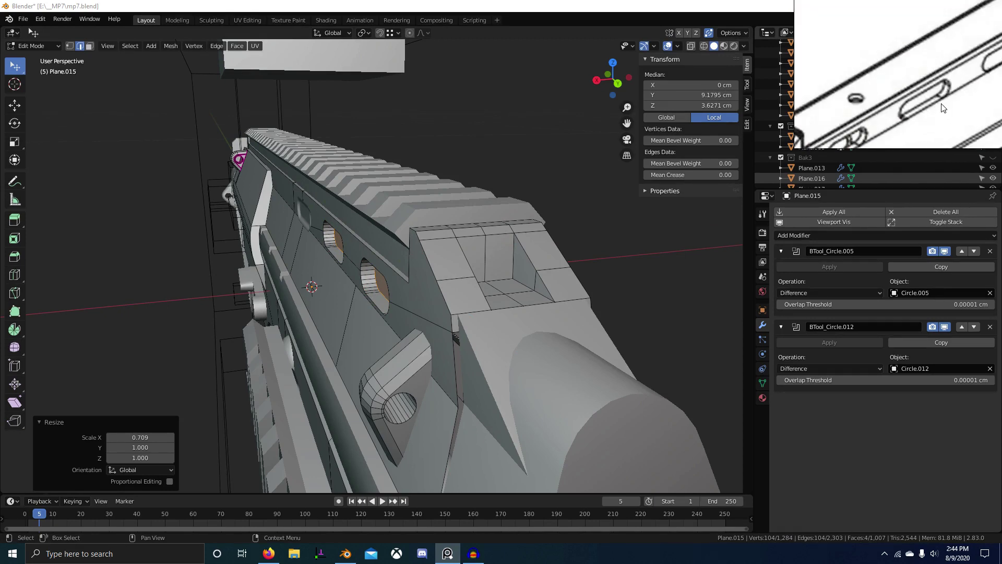
middle_click_drag(499, 237, 500, 237)
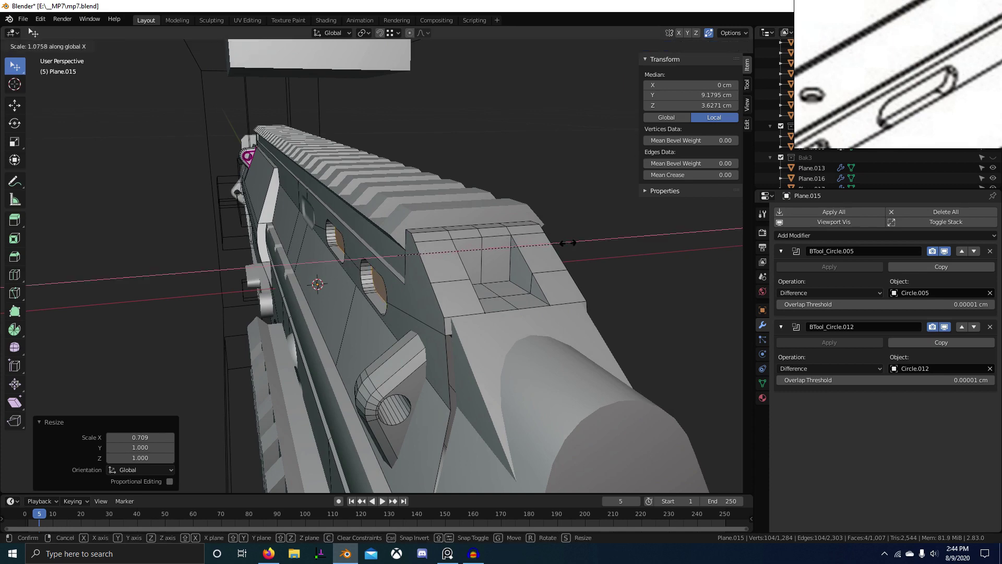
left_click(609, 246)
middle_click_drag(608, 246, 506, 278)
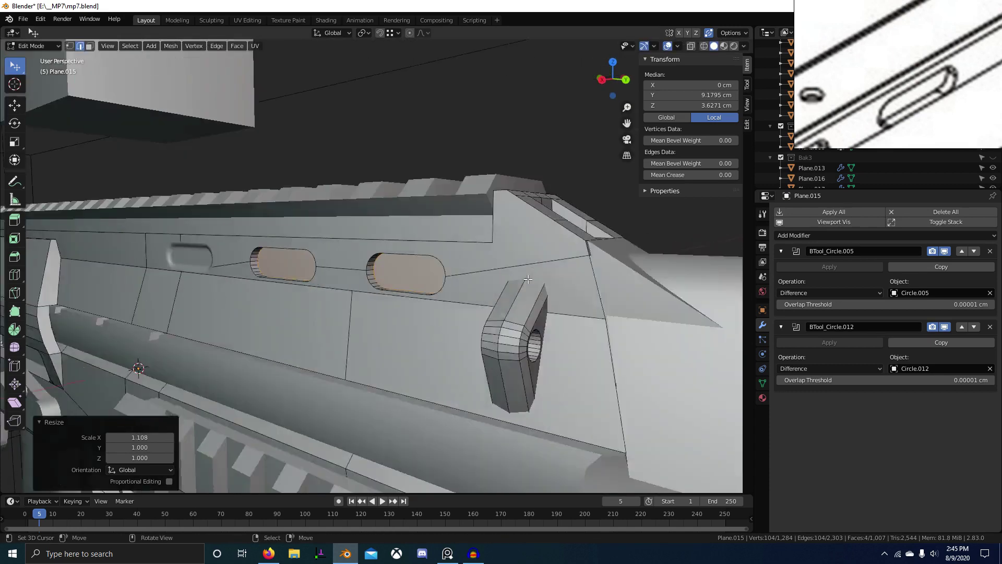
Step: Delete the inner end faces of the extruded slots to open them through the receiver wall
scroll(505, 278, "up", 3)
key("x")
left_click(506, 278)
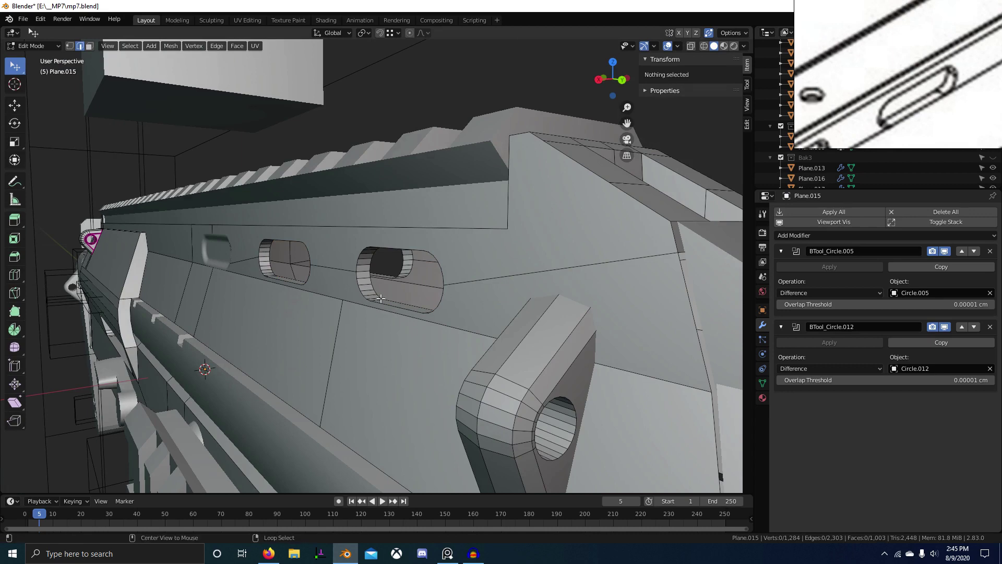
Step: Extrude the inner edge loops of both slots in place on both sides, checking the line-drawing reference
left_click(381, 298, "alt")
scroll(292, 277, "up", 2)
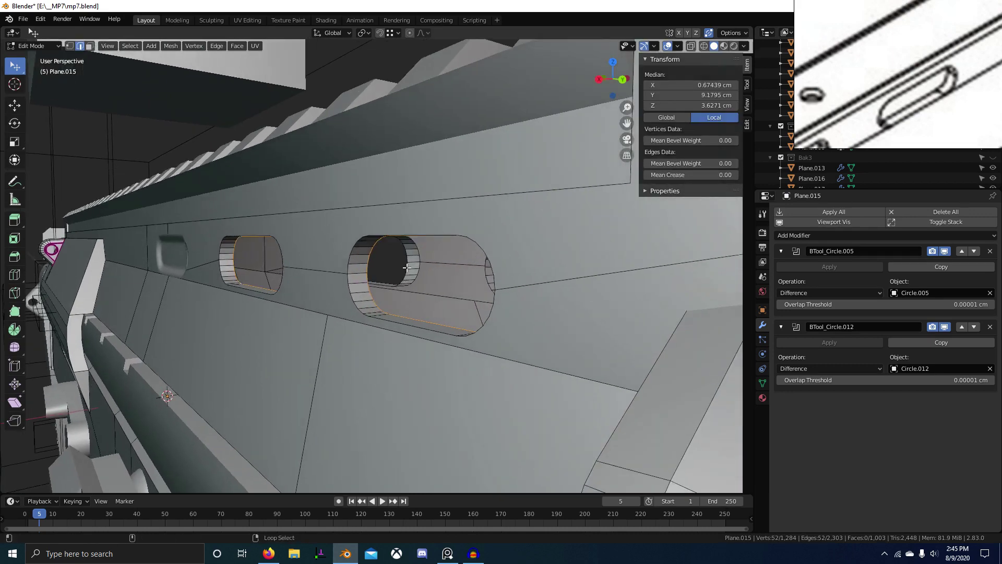
right_click(411, 274, "alt+shift")
scroll(412, 274, "up", 2)
middle_click_drag(415, 274, 466, 279)
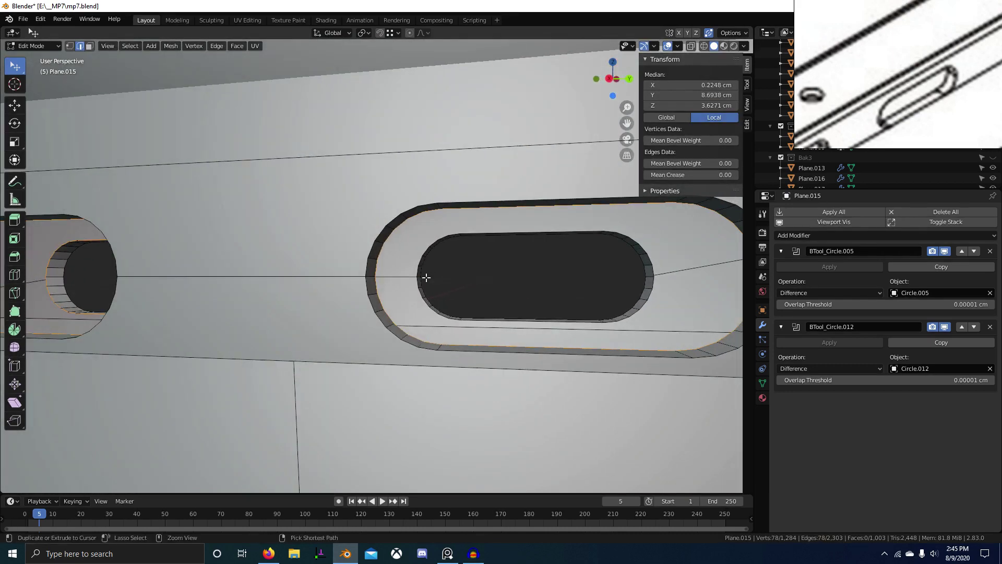
left_click(887, 76)
scroll(888, 75, "down", 3)
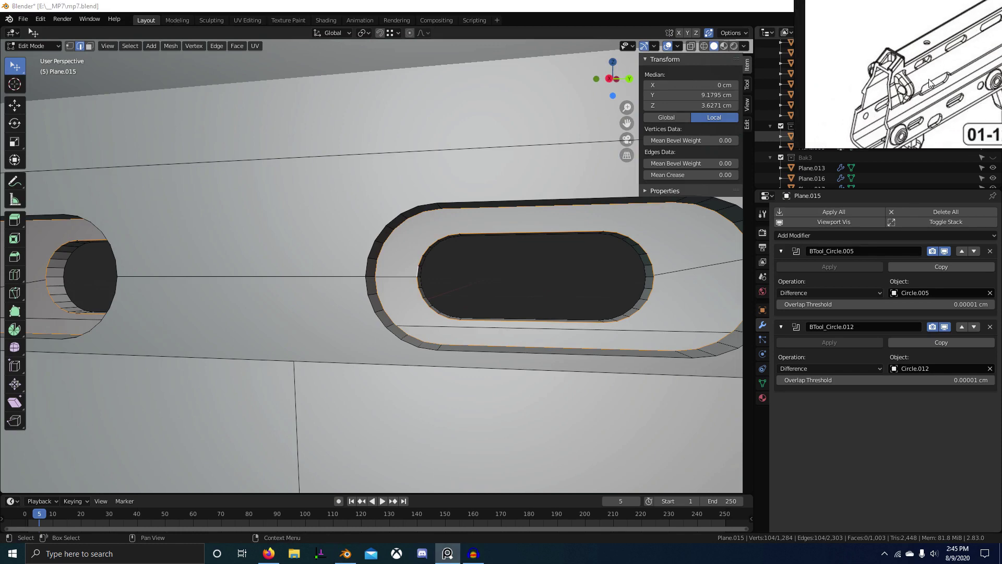
middle_click_drag(649, 228, 473, 251)
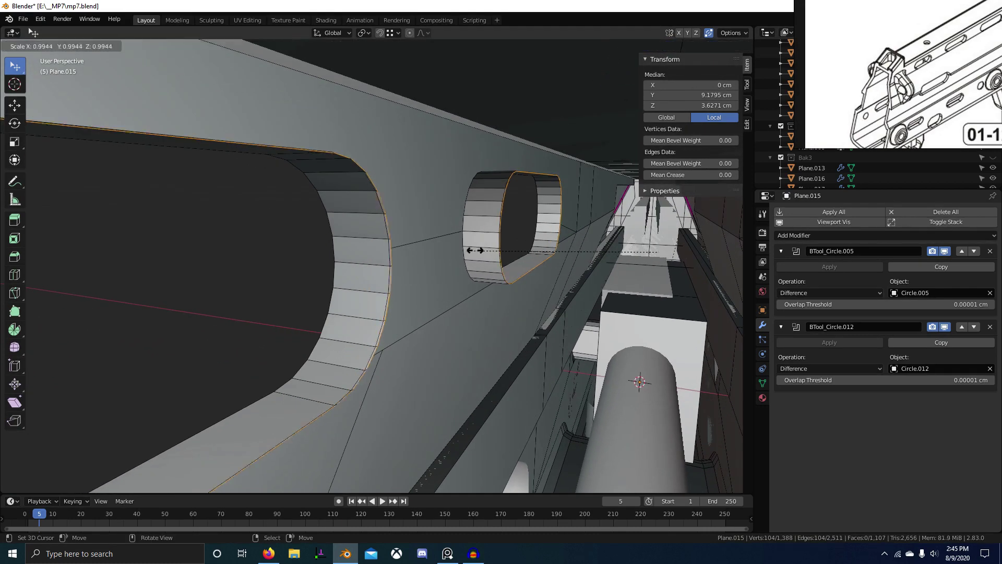
key("Escape")
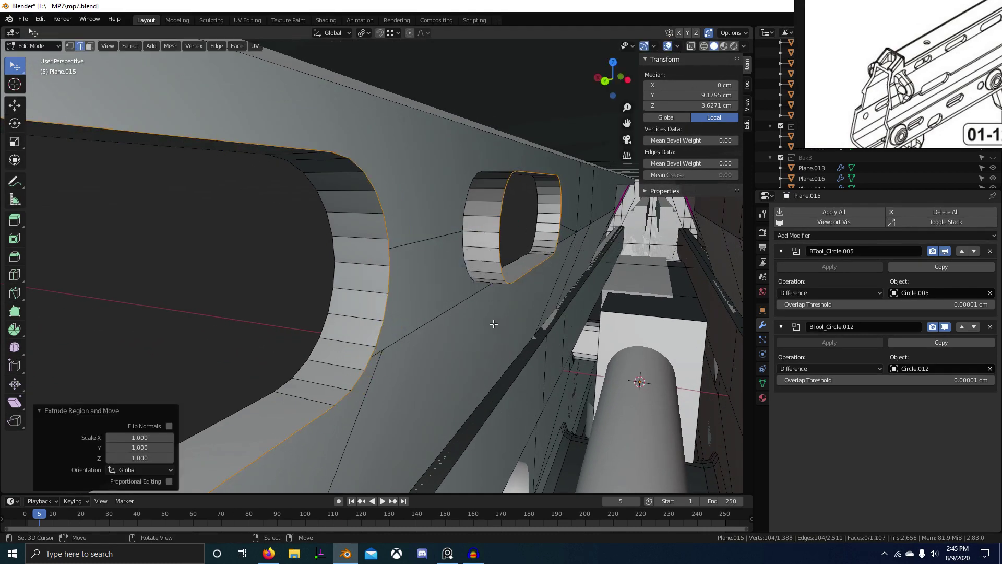
Step: Enlarge the extruded inner slot loops by a factor of 1.415, and stretch them further along Z
middle_click_drag(494, 324, 476, 330)
key("s")
left_click(454, 390)
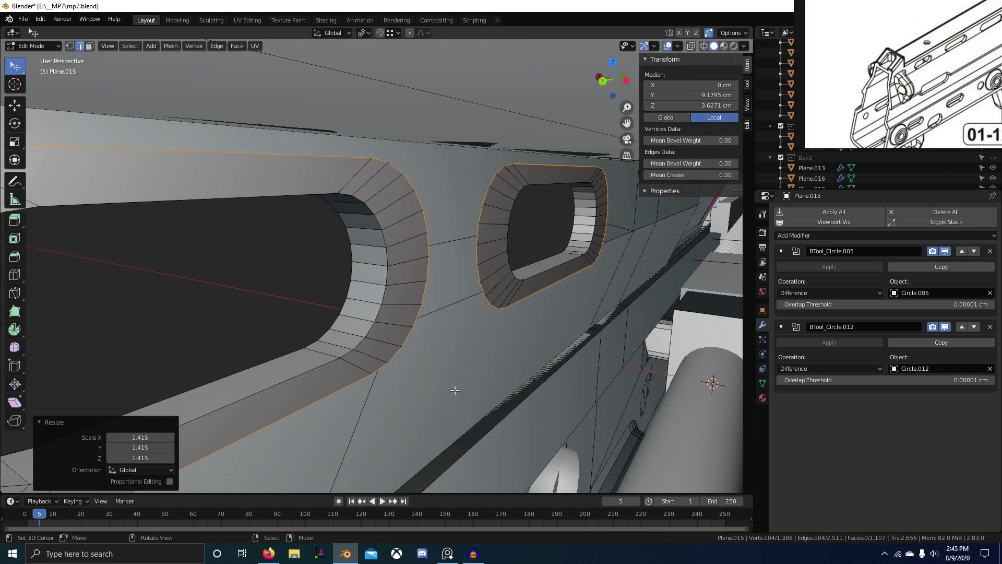
key("s")
key("z")
left_click(454, 412)
Step: Examine the widened inner rims of both slots from outside and inside the receiver
middle_click_drag(454, 411, 512, 321)
key("Tab")
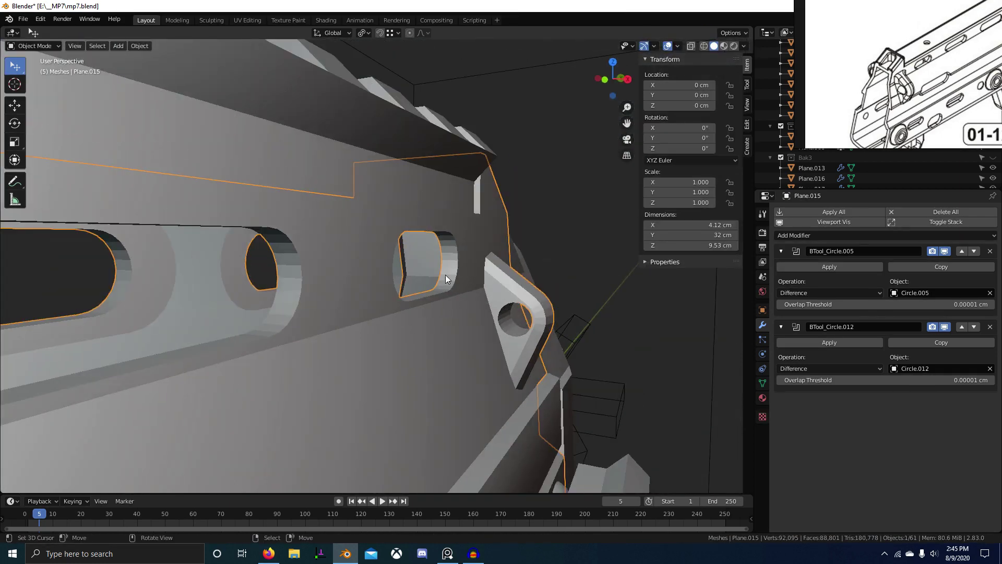
middle_click_drag(467, 293, 295, 184)
key("Tab")
key("1")
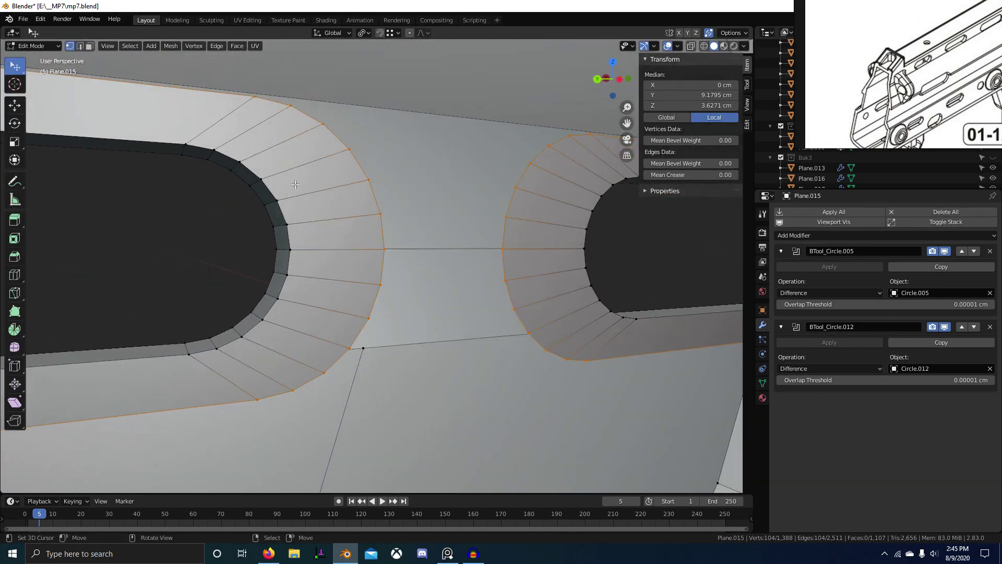
key("2")
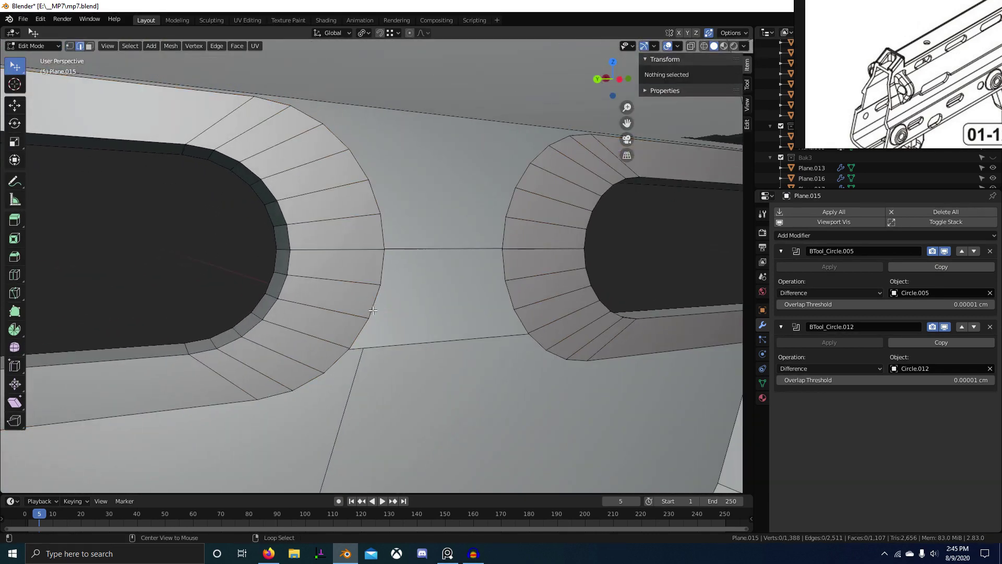
left_click(374, 308, "alt")
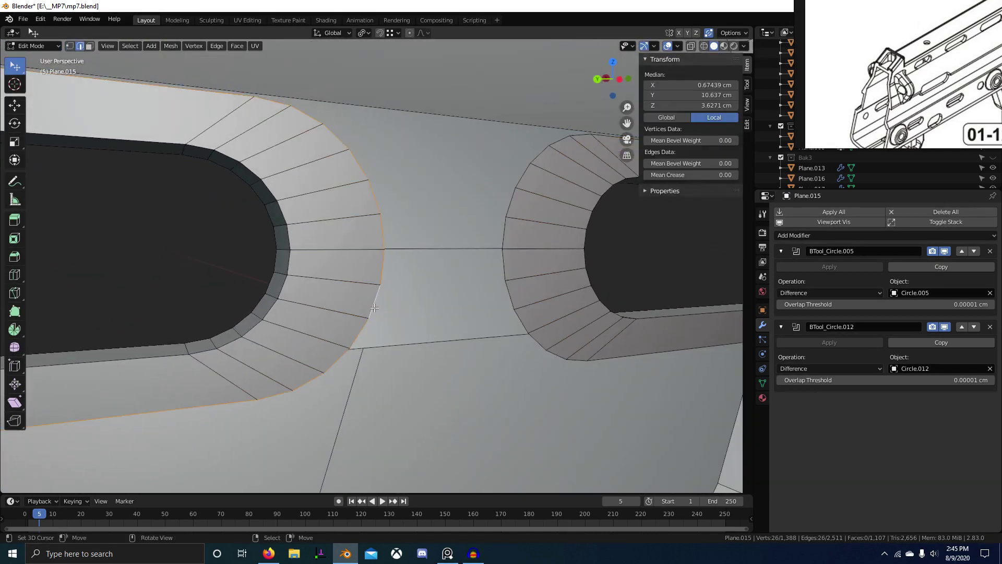
right_click(285, 106, "ctrl")
middle_click_drag(412, 224, 431, 281)
key("Tab")
Step: Flatten the front slot's outer rim vertices on the end facing the neighbouring slot by scaling them to 0 along Y
key("Tab")
scroll(524, 298, "down", 1)
middle_click_drag(530, 332, 519, 235, "shift")
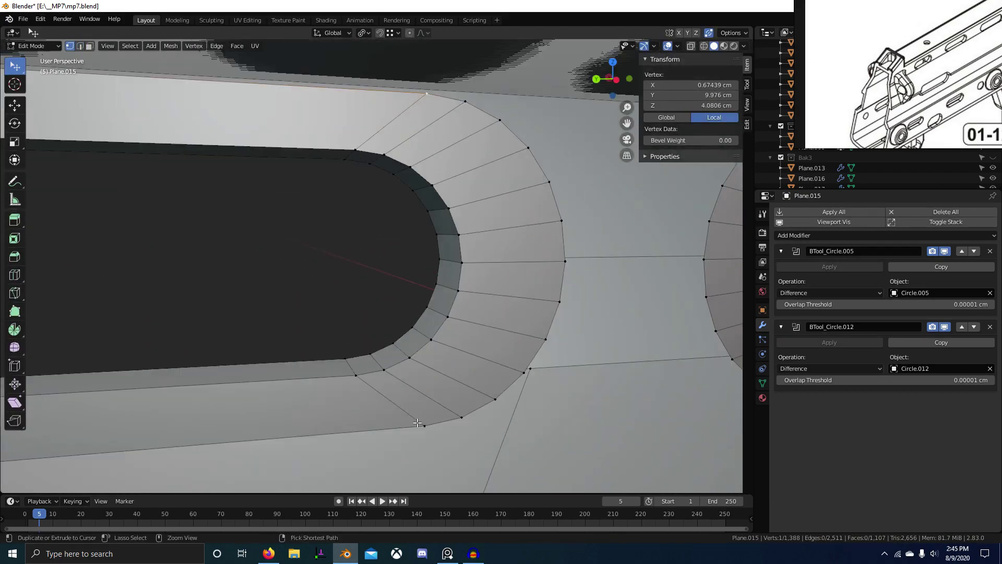
right_click(423, 425, "ctrl")
type("sy")
type("0")
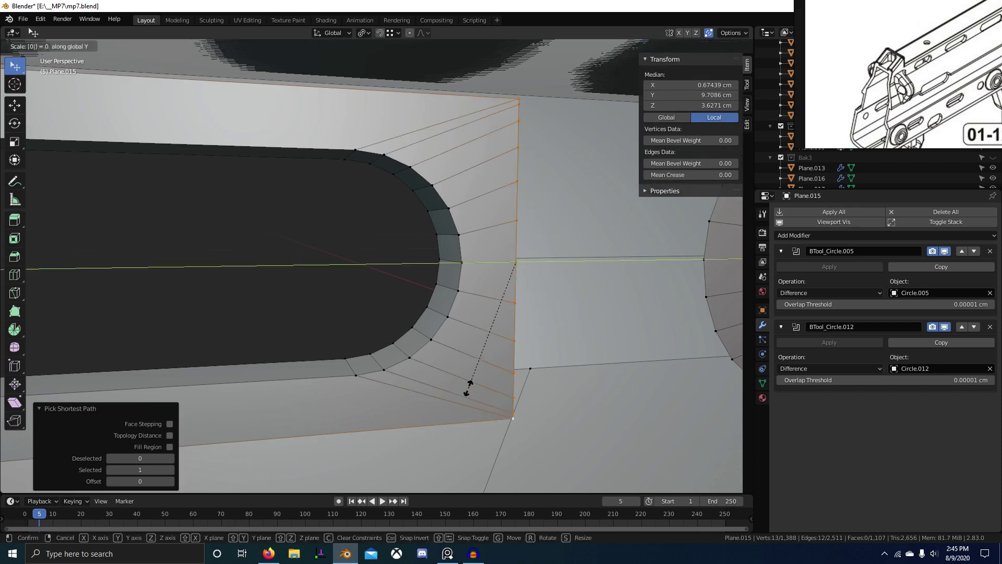
key("Return")
Step: Flatten the facing end of the neighbouring slot's outer rim by scaling its vertices to 0 along Y
middle_click_drag(469, 386, 486, 244)
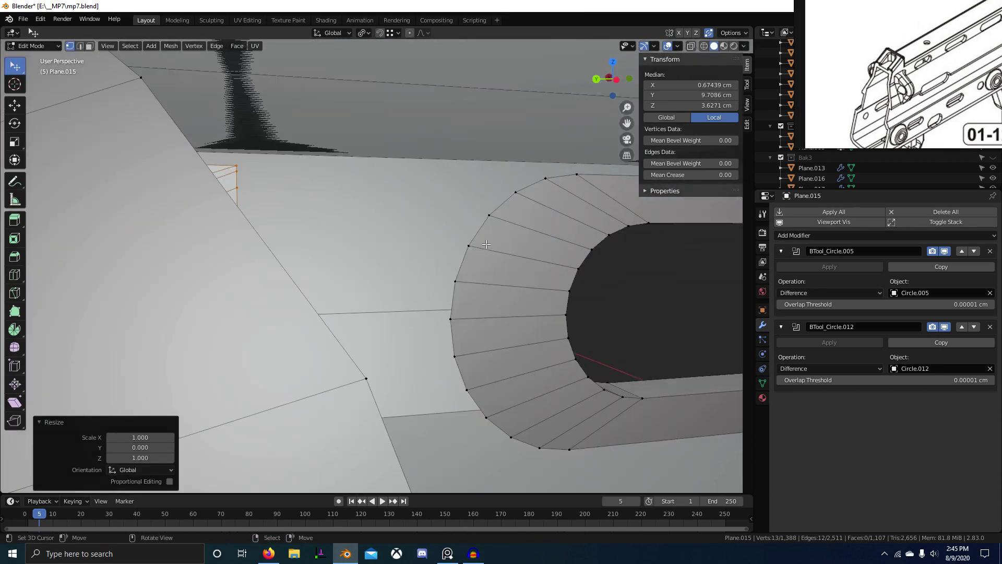
left_click(576, 174)
left_click(570, 449, "ctrl")
type("g0")
key("Return")
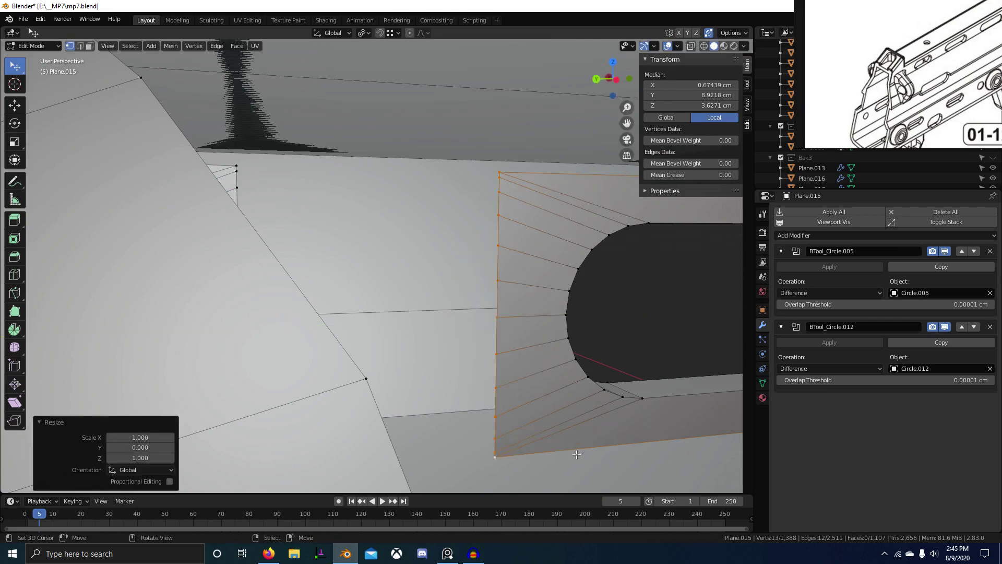
middle_click_drag(577, 457, 350, 311)
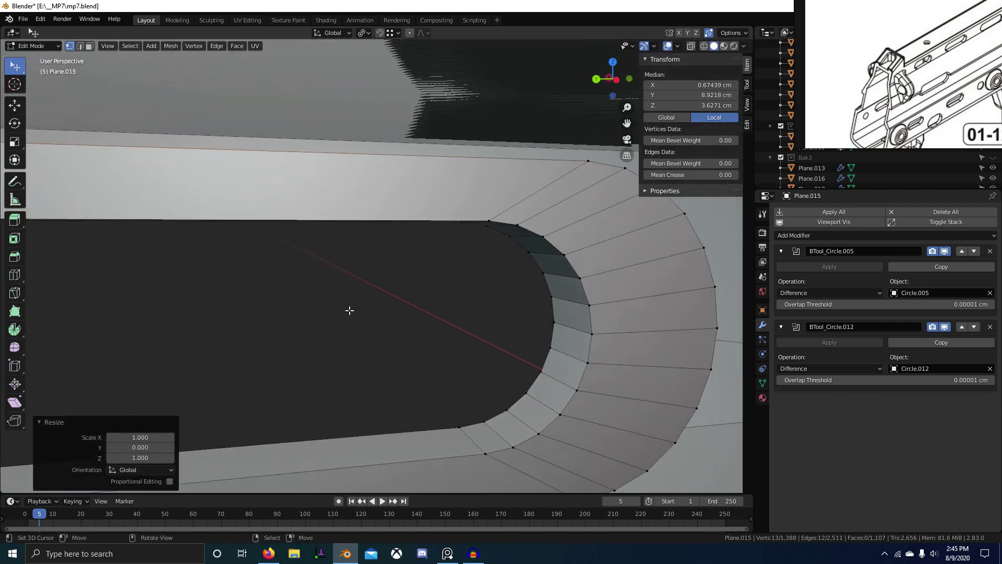
Step: Select the outer arc of vertices at the long slot's still-curved end and flatten it by scaling to 0 along Y
left_click(570, 164)
middle_click_drag(570, 164, 554, 115)
left_click(541, 439, "ctrl")
type("s")
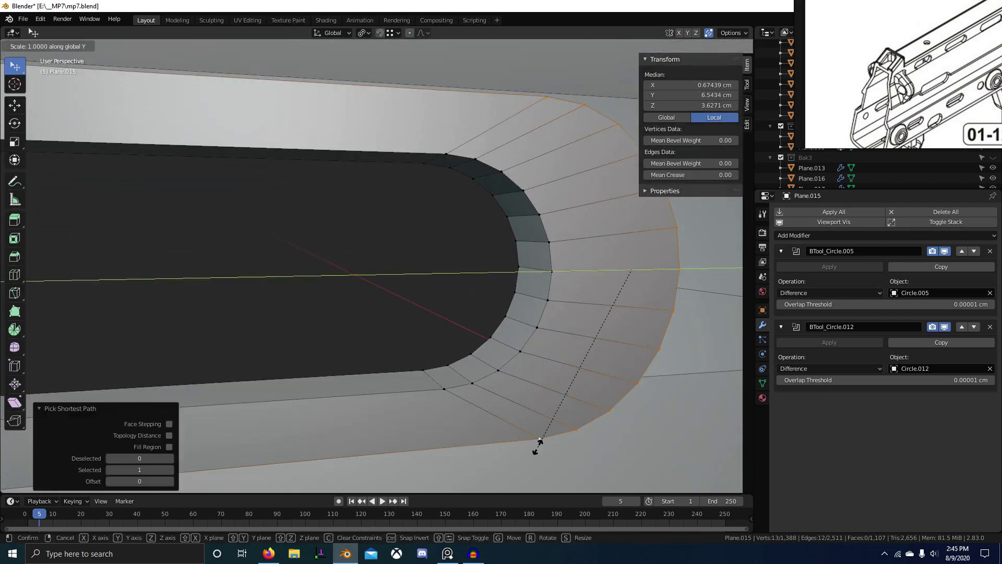
type("0")
key("Return")
Step: On the opposite inner wall, flatten the outer arc at the matching end of the long slot, scaling to 0 along Y
middle_click_drag(540, 444, 393, 372)
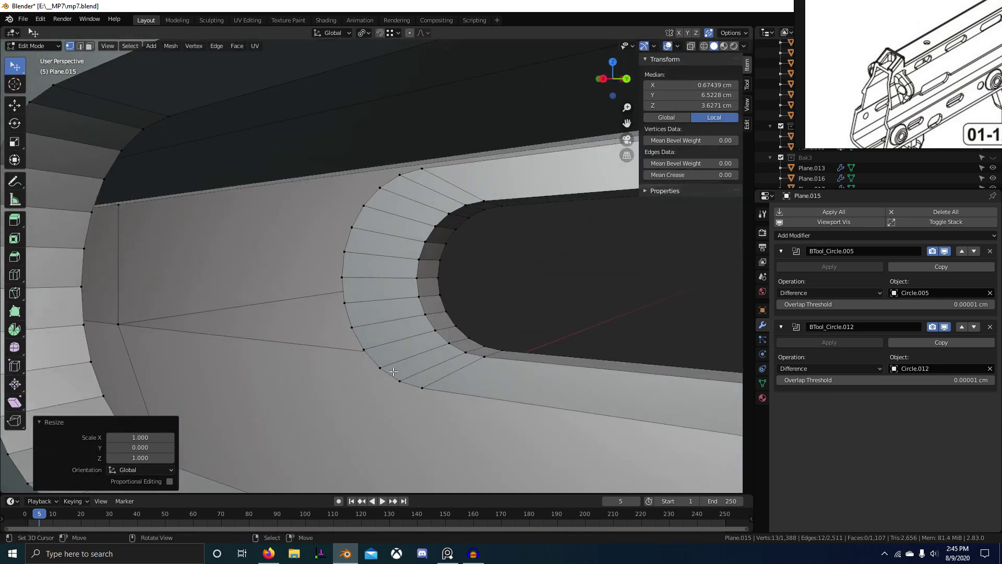
left_click(418, 388)
left_click(400, 174, "ctrl")
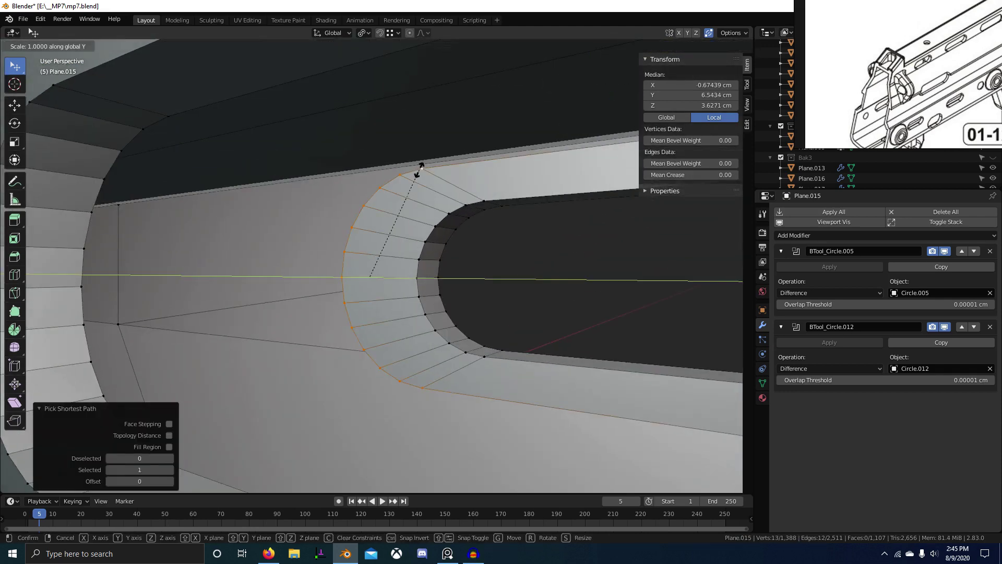
type("0")
key("Return")
Step: Flatten the outer arc at the long slot's end facing the shorter slot on this wall, scaling to 0 along Y
middle_click_drag(419, 170, 347, 262)
right_click(454, 348)
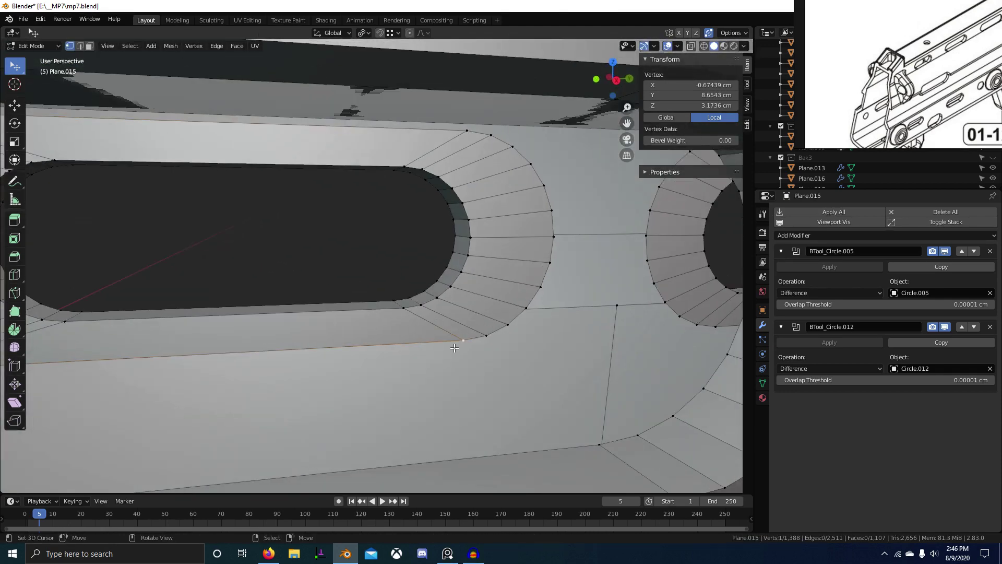
left_click(472, 135, "ctrl")
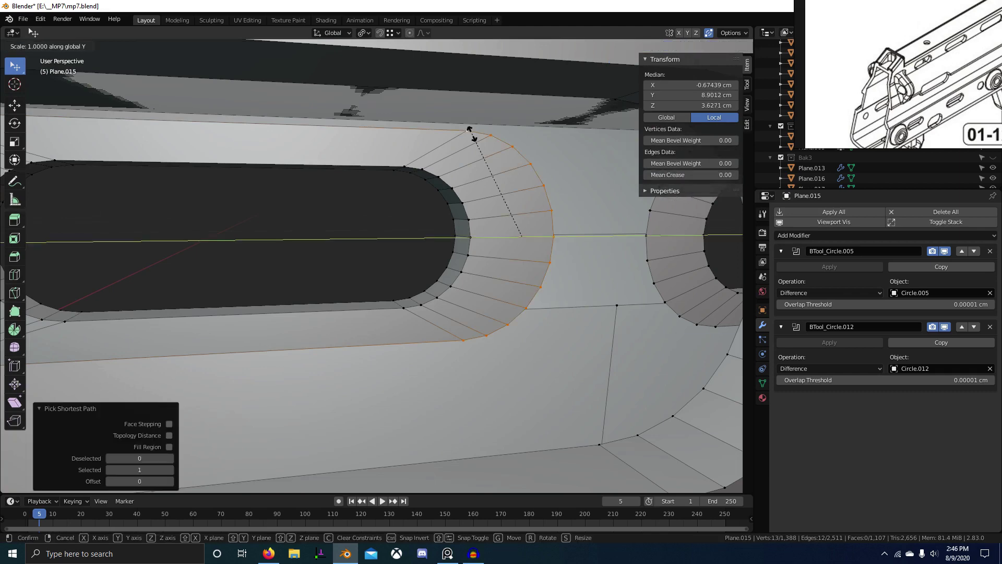
type("0")
key("Return")
Step: Flatten the shorter slot's outer arc nearest the long slot, scaling its vertices to 0 along Y
middle_click_drag(472, 137, 459, 220)
right_click(453, 132)
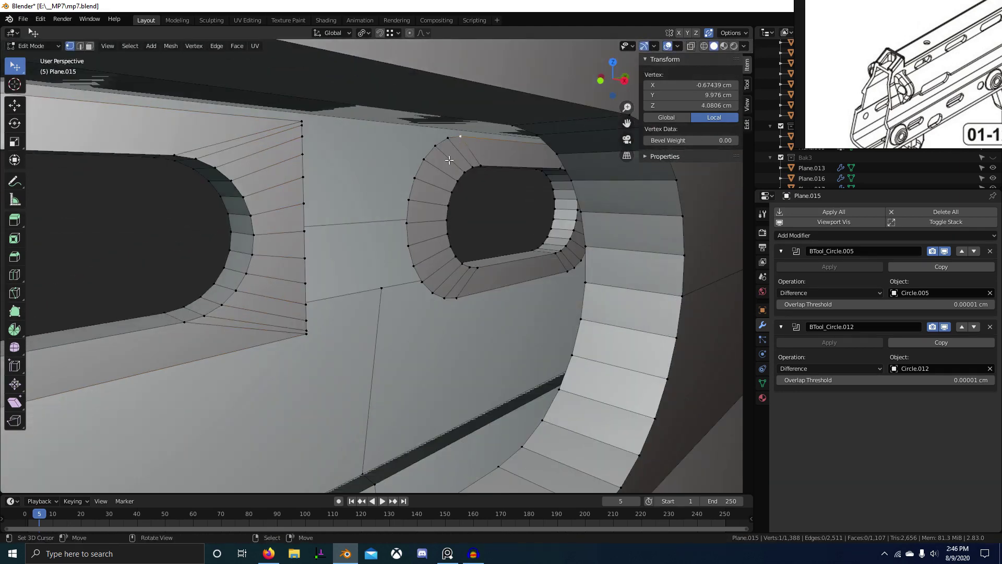
left_click(457, 298, "ctrl")
key("Return")
Step: Flatten the outer arc at the shorter slot's far end by scaling its vertices to 0 along Y
middle_click_drag(462, 300, 372, 321)
scroll(541, 307, "up", 3)
middle_click_drag(437, 324, 220, 316)
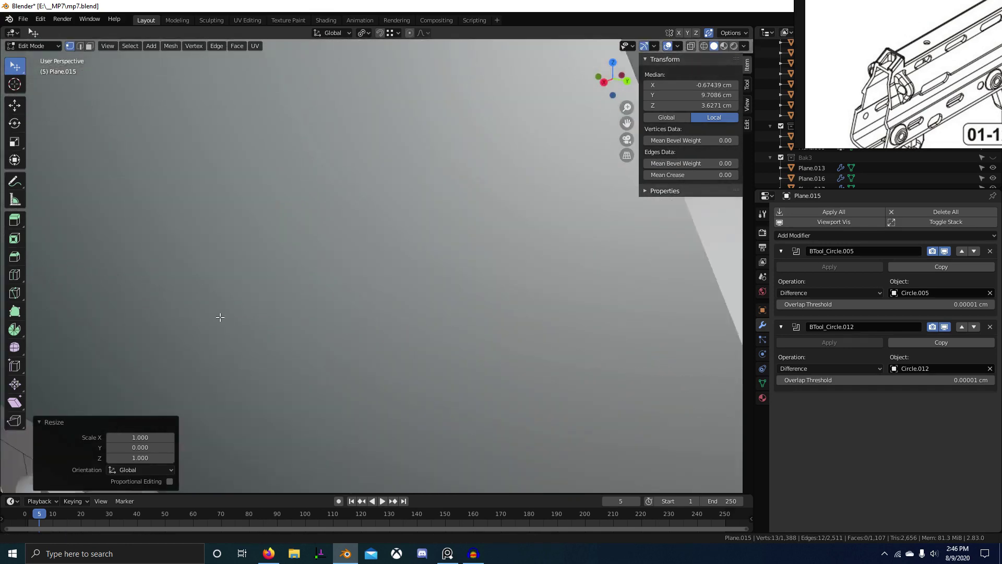
scroll(219, 315, "down", 4)
middle_click_drag(320, 261, 182, 294, "shift")
left_click(424, 83)
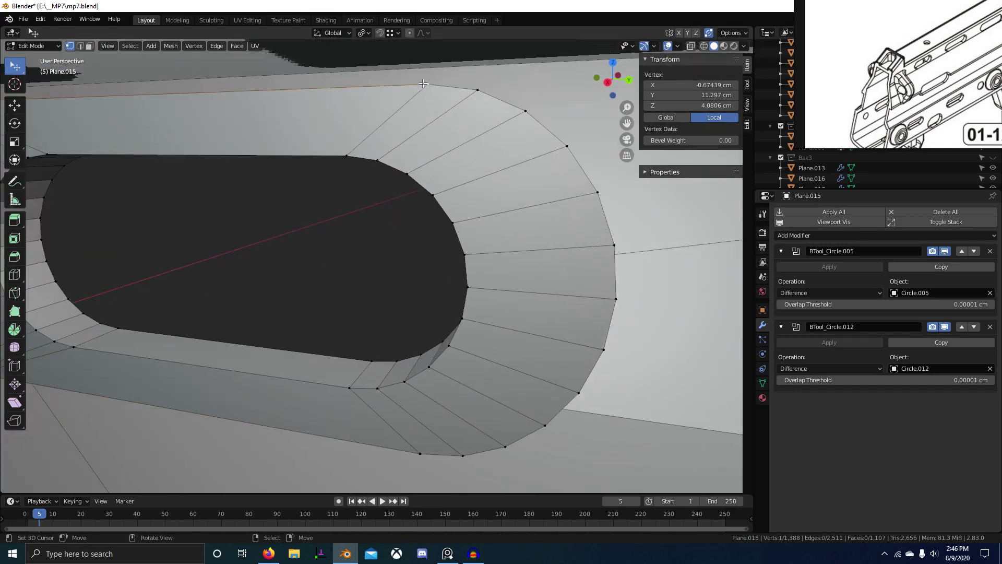
left_click(423, 455, "ctrl")
key("0")
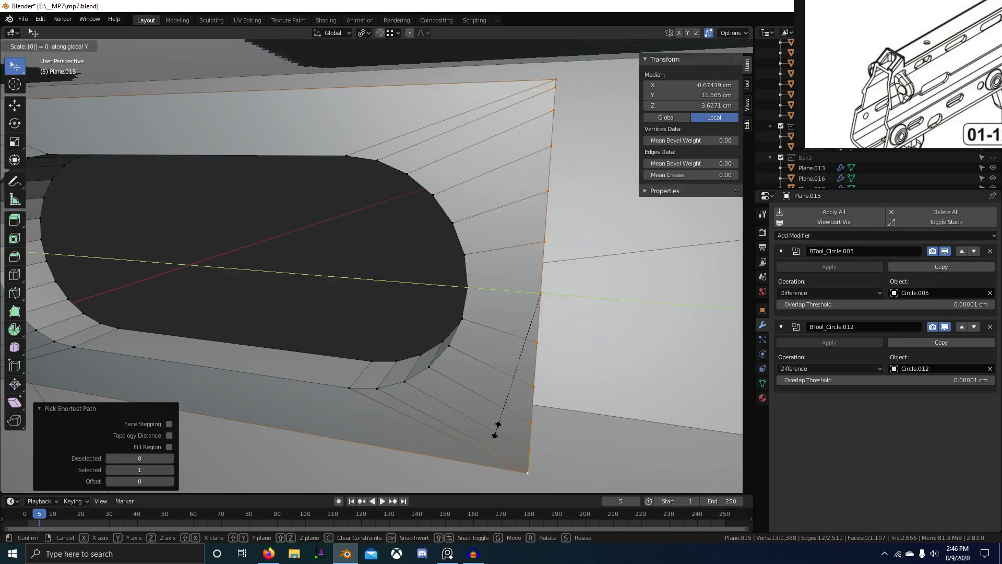
key("Return")
Step: On the first wall, select the outer arc at the shorter slot's far end and scale it to 0 along Y
scroll(497, 429, "down", 3)
middle_click_drag(496, 430, 353, 272)
left_click(375, 108)
left_click(375, 484, "ctrl")
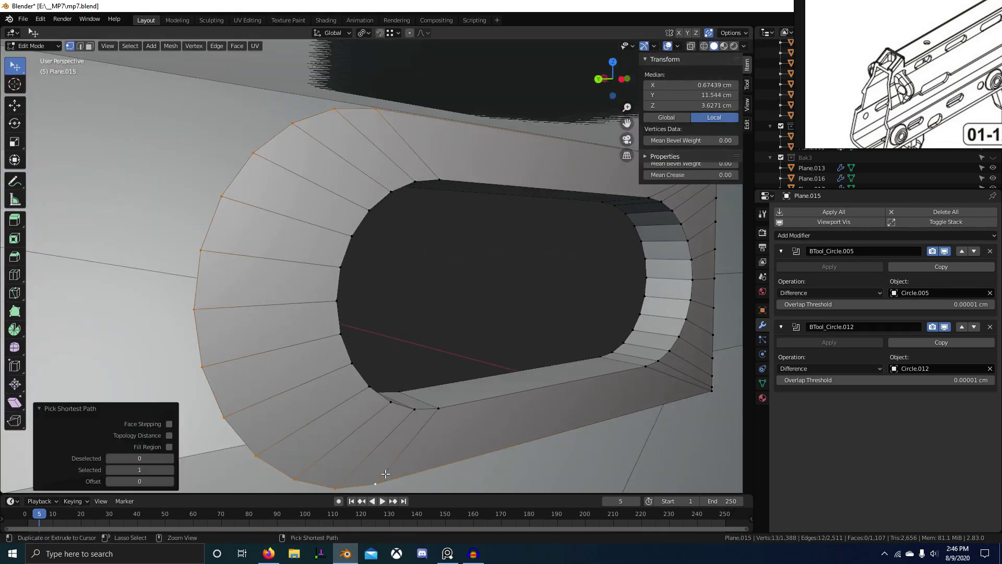
key("0")
key("Return")
Step: Switch to face selection and select all faces co-planar with the shorter slot's surrounding frame on one inner wall
middle_click_drag(387, 434, 345, 392)
scroll(474, 430, "down", 4)
middle_click_drag(395, 301, 250, 272, "shift")
scroll(376, 287, "up", 8)
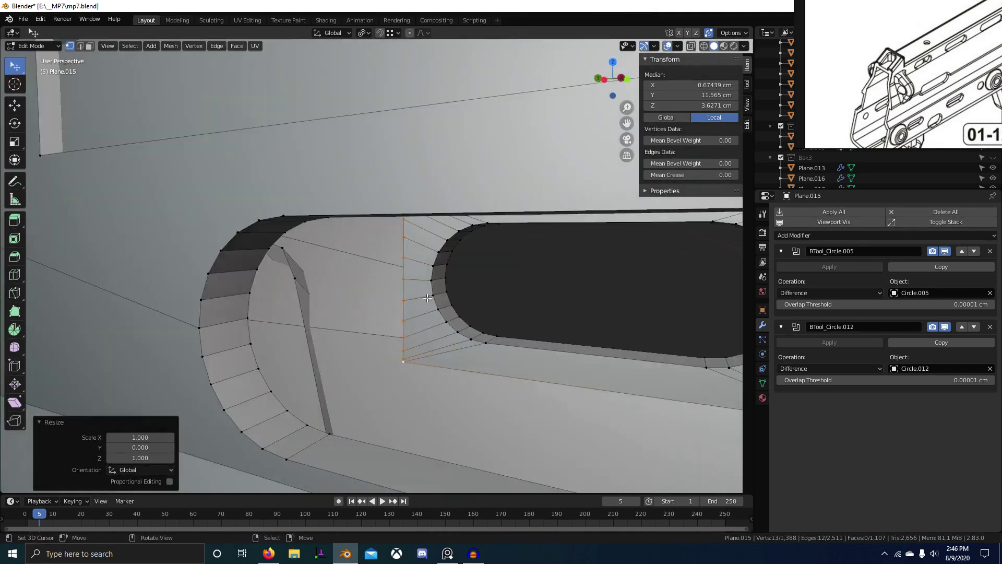
middle_click_drag(431, 298, 332, 303)
middle_click_drag(425, 293, 436, 302)
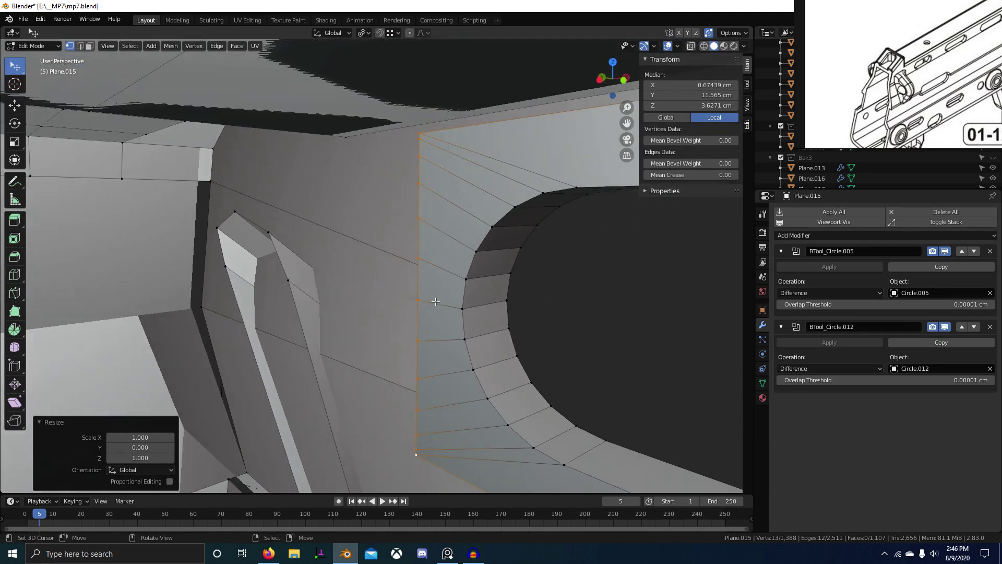
key("3")
right_click(443, 224)
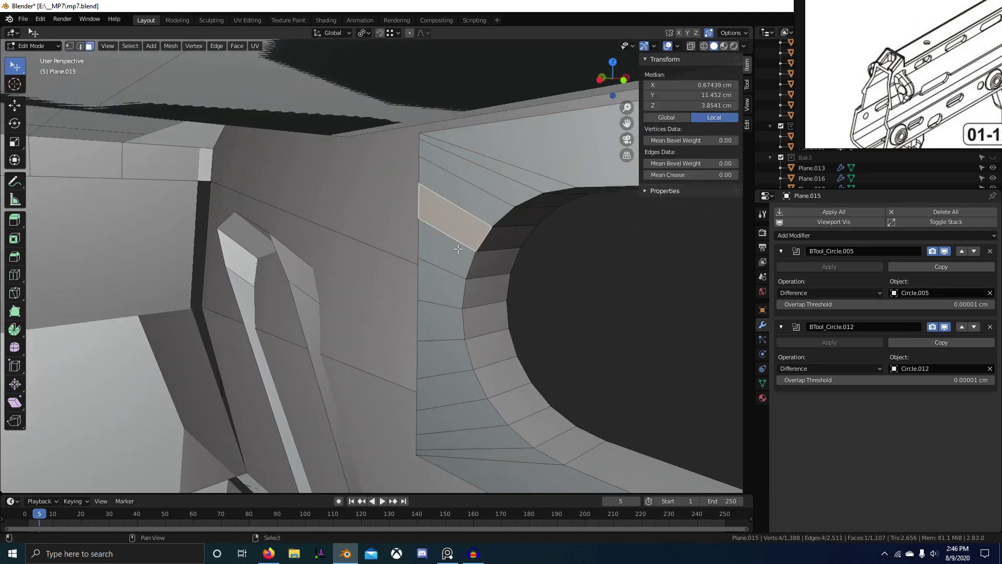
key("shift+g")
left_click(442, 293)
Step: Add a slot frame face on the opposite wall and extend the selection to all co-planar faces
scroll(441, 289, "down", 4)
middle_click_drag(428, 283, 405, 248, "shift")
right_click(485, 157, "shift")
key("shift+g")
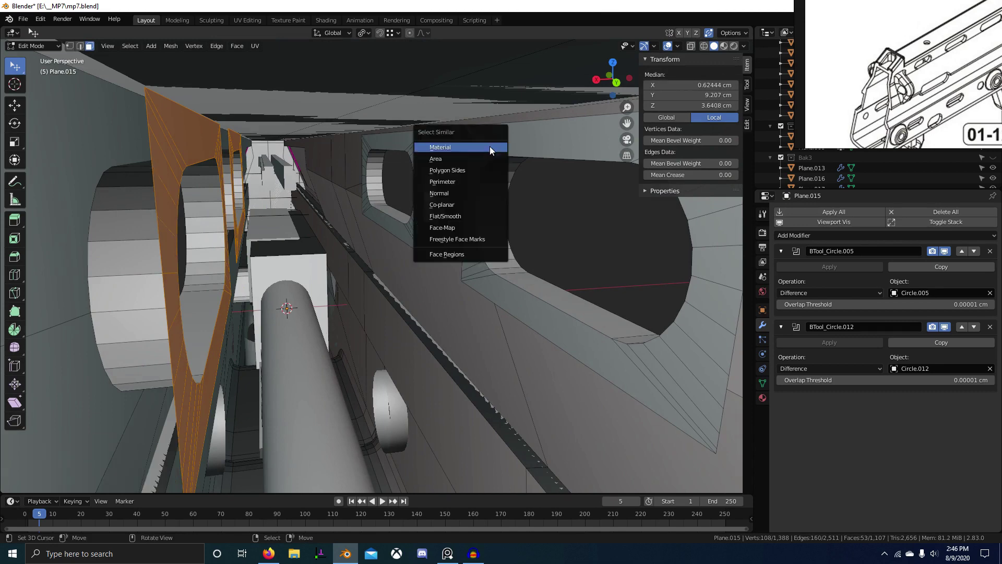
left_click(485, 204)
Step: Examine the face selection in wireframe and box-deselect any stray faces away from the slots
scroll(470, 209, "down", 5)
key("shift+z")
scroll(392, 240, "down", 3)
middle_click_drag(320, 280, 290, 354)
scroll(345, 334, "down", 5)
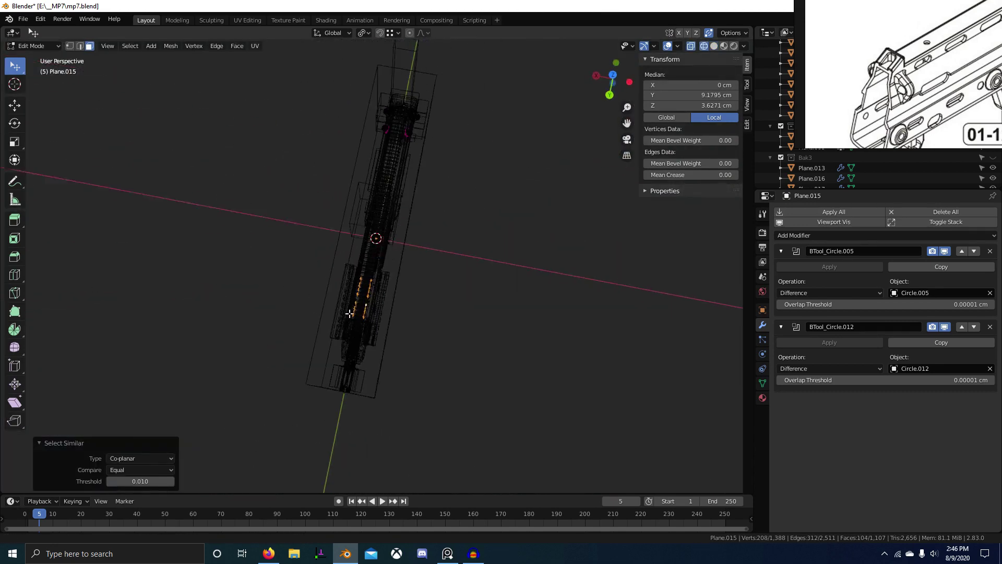
key("b")
middle_click_drag(326, 215, 514, 49)
key("b")
mouse_move(230, 240)
middle_mouse_down()
mouse_move(460, 109)
mouse_move(494, 39)
middle_mouse_up()
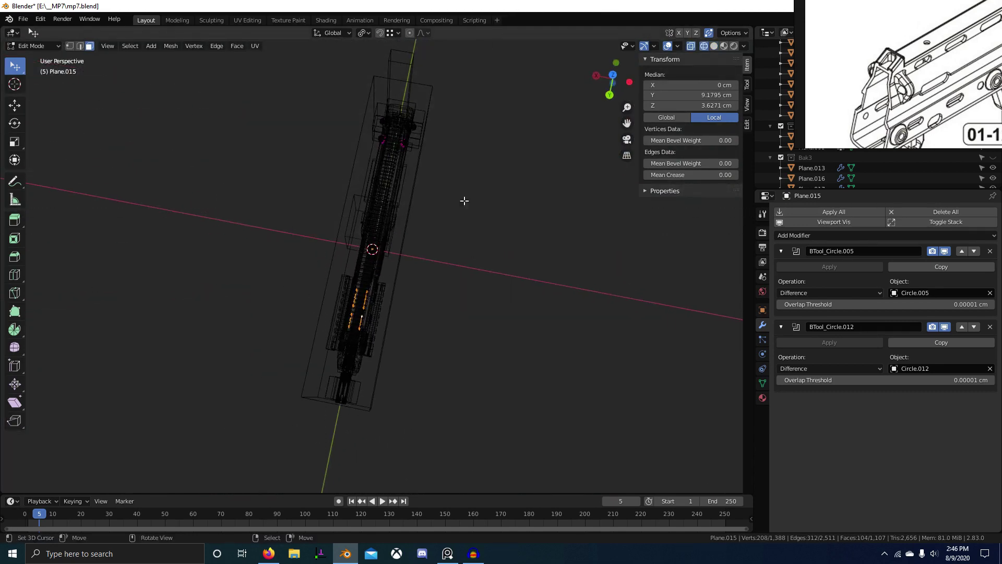
mouse_move(425, 383)
middle_mouse_down()
mouse_move(315, 333)
mouse_move(360, 335)
middle_mouse_up()
key("shift+z")
Step: Simplify the selected slot frame faces on both walls with Limited Dissolve
scroll(392, 460, "up", 10)
middle_click_drag(392, 459, 368, 412)
middle_click_drag(368, 413, 362, 331, "shift")
scroll(346, 358, "down", 4)
key("F3")
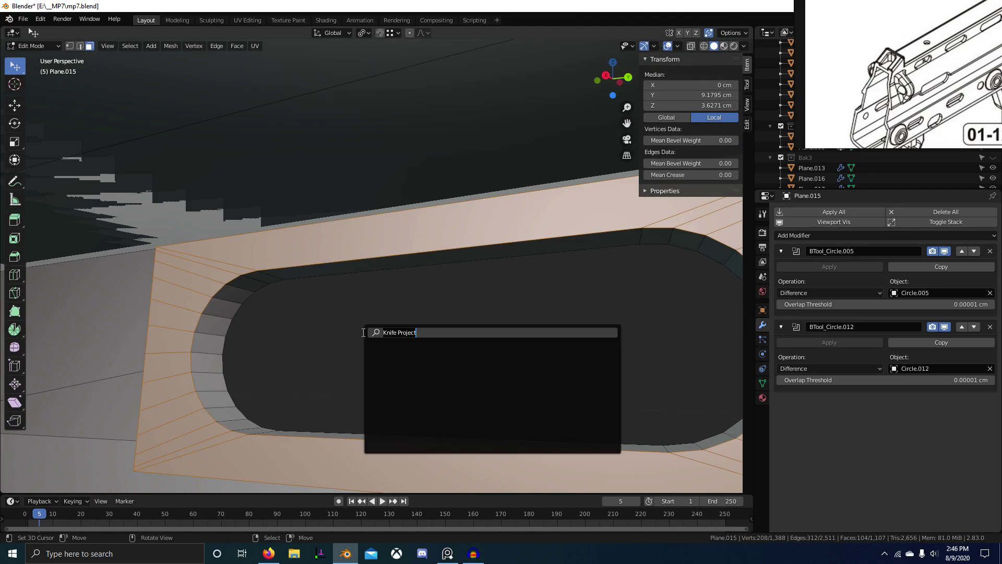
key("Escape")
key("x")
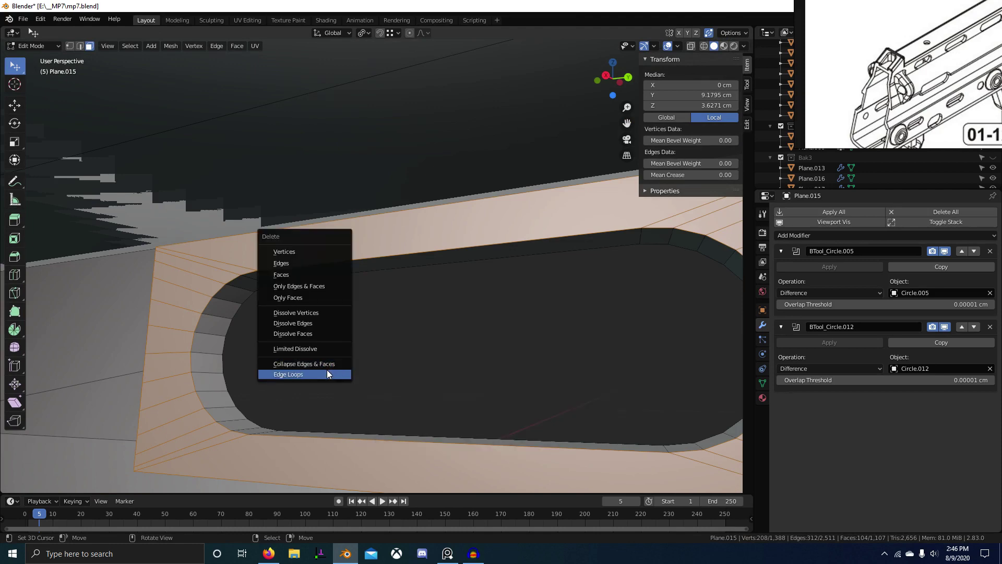
left_click(328, 350)
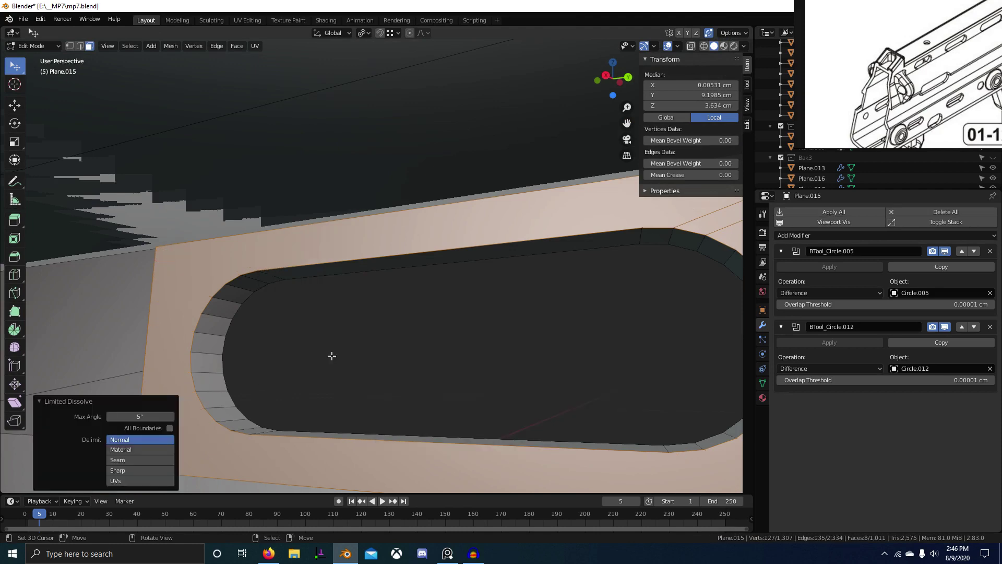
Step: Try to slide the slot frame's upper corner vertex along Z onto its neighbour, and undo the change
middle_click_drag(332, 356, 397, 373)
key("1")
left_click(559, 131)
key("g")
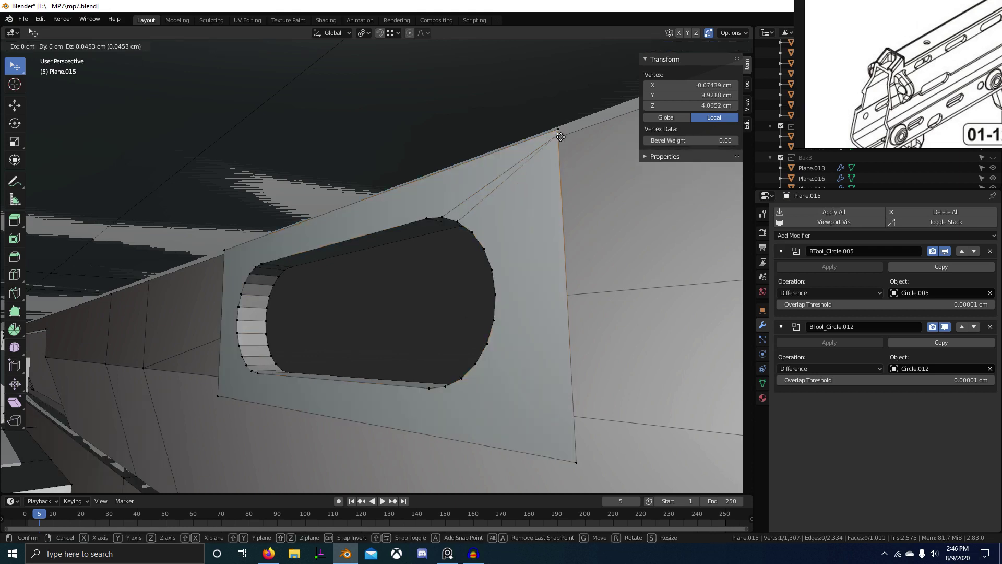
left_click(561, 137)
key("g")
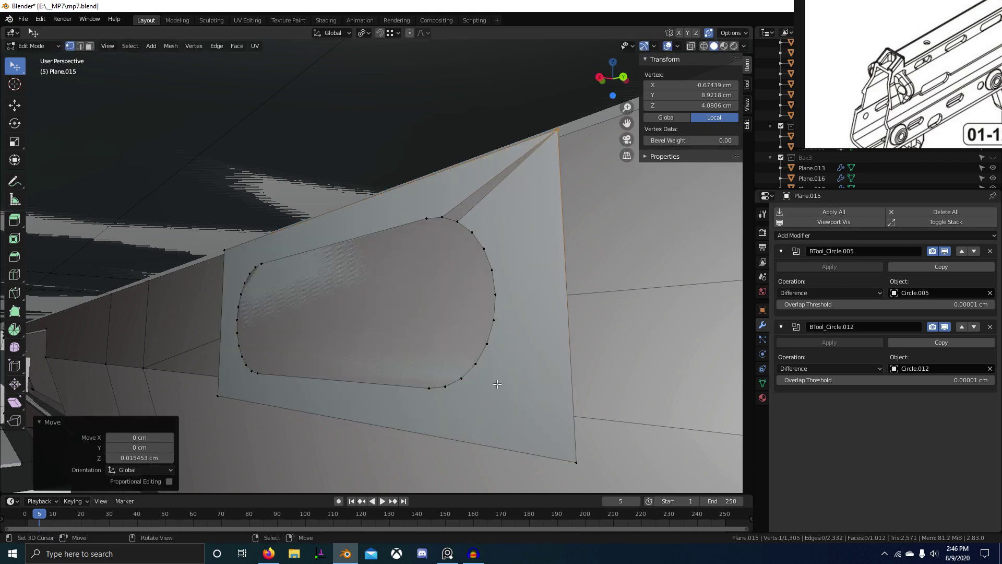
left_click(480, 371)
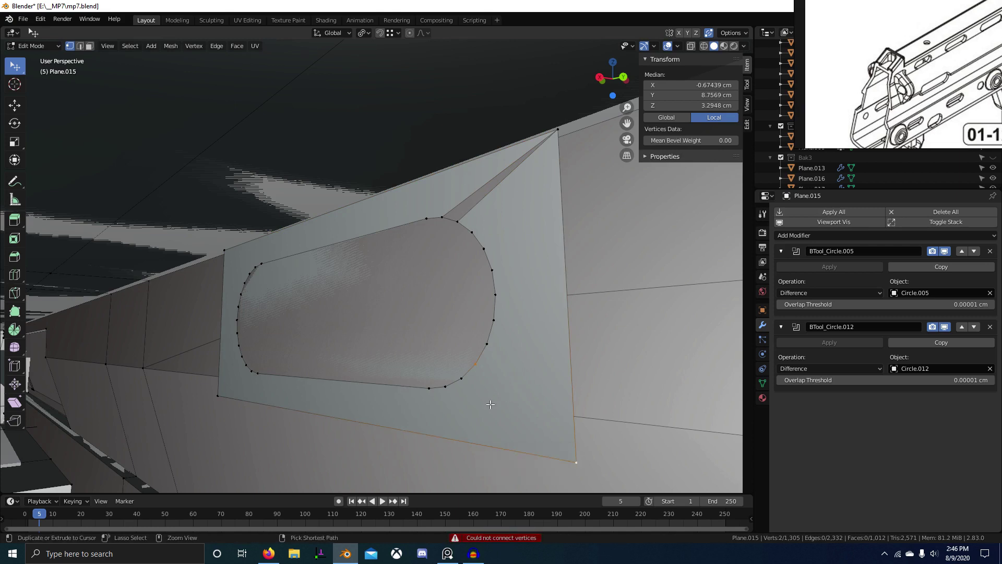
key("ctrl+z")
key("ctrl+z")
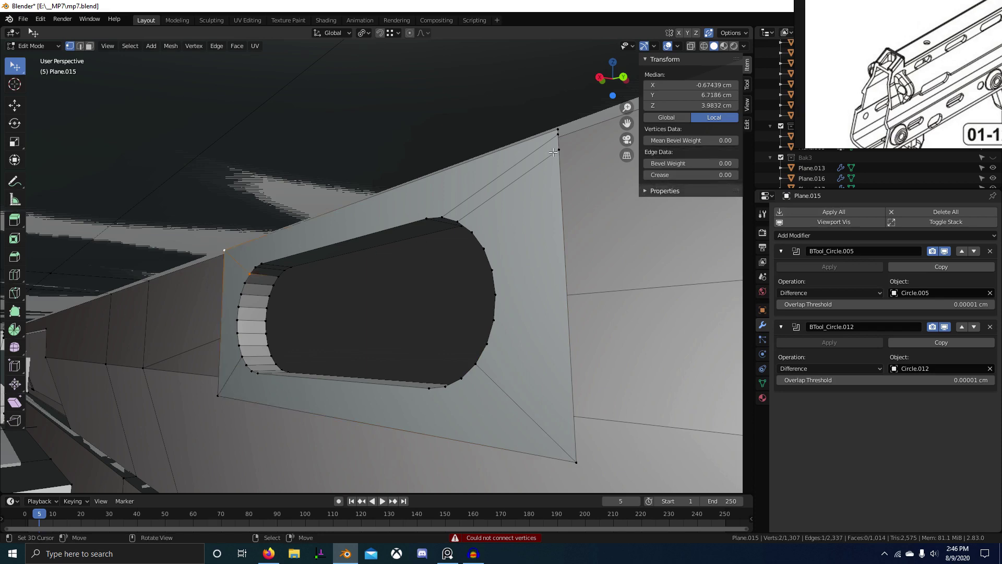
Step: Connect the long slot's rounded end vertices to its rectangular frame's corner vertices on the opposite wall
middle_click_drag(558, 131, 358, 298)
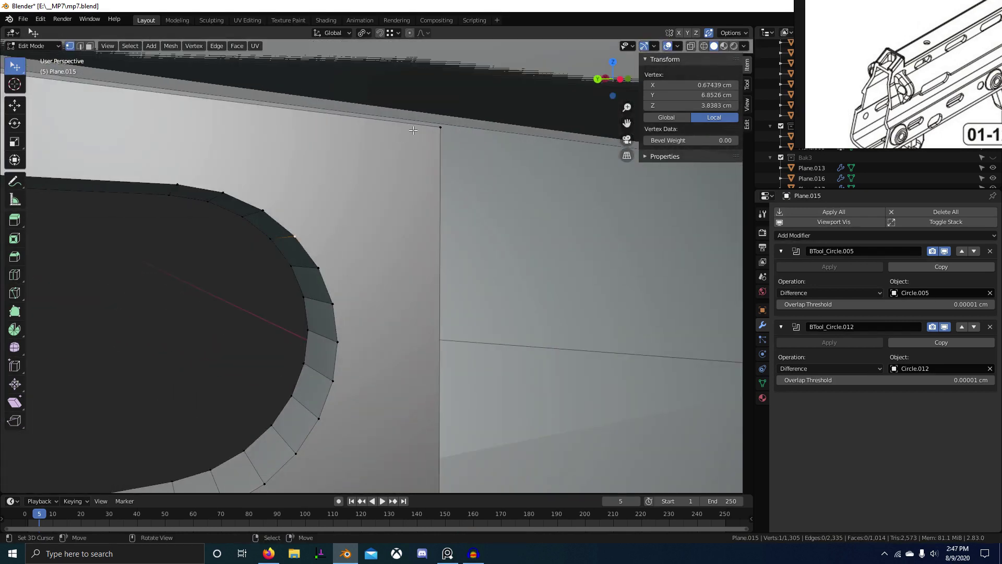
key("j")
middle_click_drag(354, 315, 368, 394)
middle_click_drag(384, 431, 521, 388)
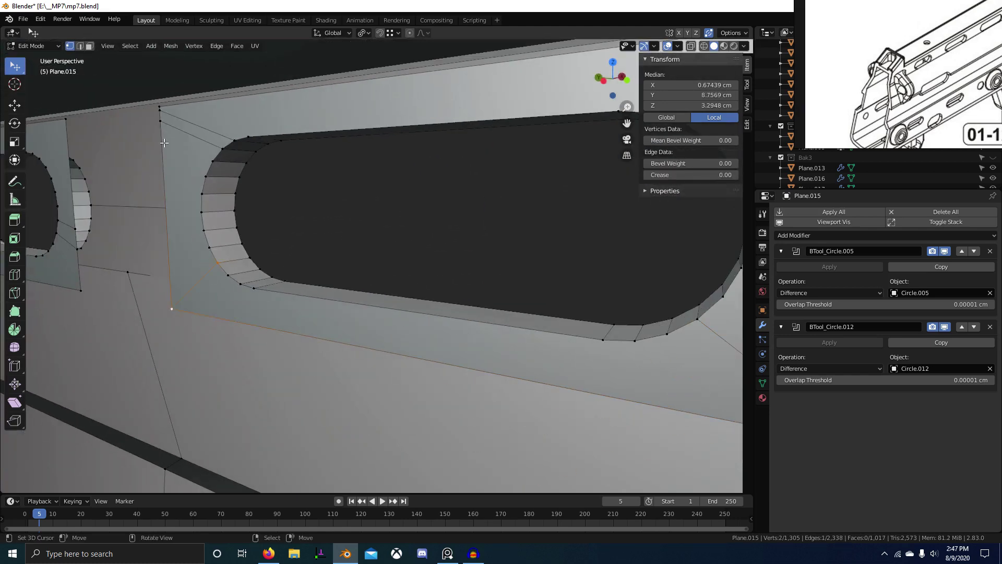
Step: Connect the shorter slot's rounded ends to the corner vertices of its rectangular frame on the same wall
left_click(158, 107)
middle_click_drag(157, 107, 148, 370)
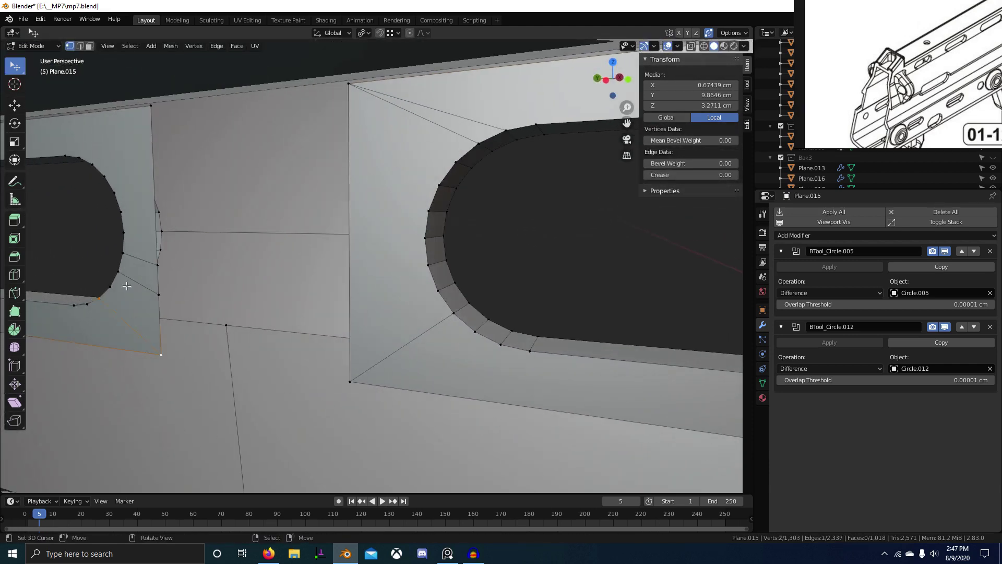
middle_click_drag(126, 286, 157, 312, "shift")
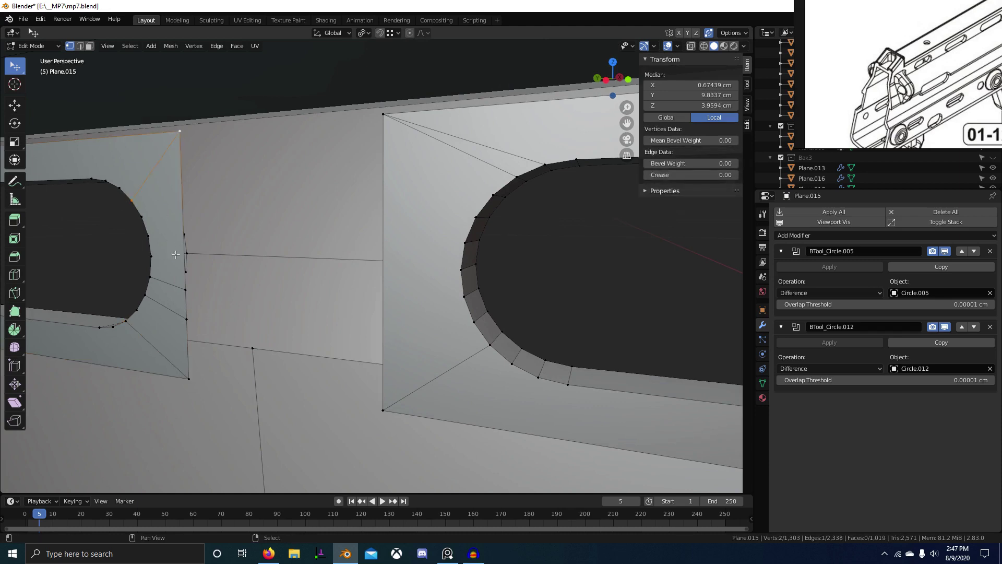
middle_click_drag(101, 294, 370, 259)
key("1")
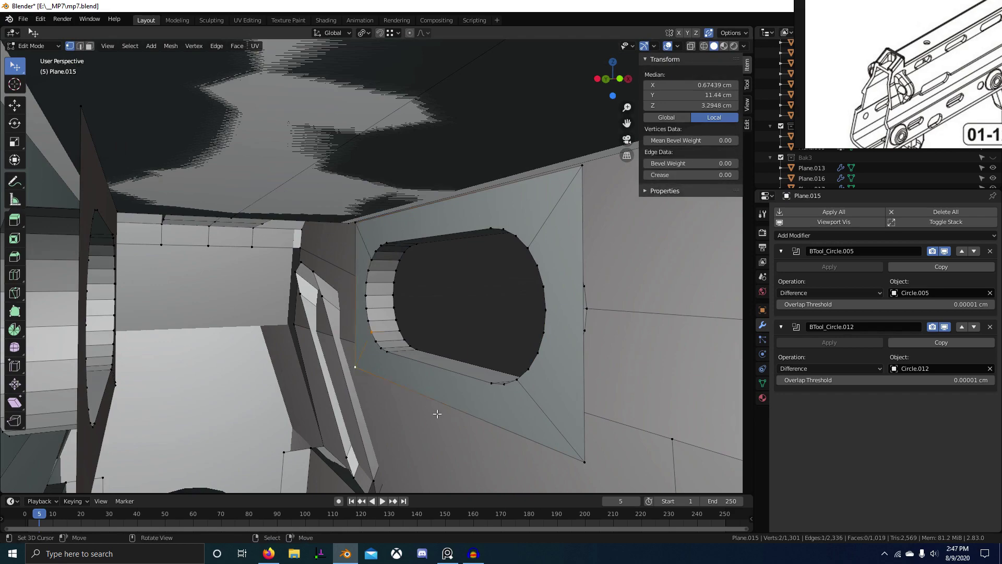
Step: Examine the slotted walls in Object Mode and return to Edit Mode on the mesh
key("Tab")
middle_click_drag(431, 412, 113, 423)
scroll(114, 424, "up", 5)
mouse_move(230, 418)
middle_mouse_down("shift")
mouse_move(359, 443)
mouse_move(236, 425)
mouse_move(246, 408)
middle_mouse_up("shift")
key("Tab")
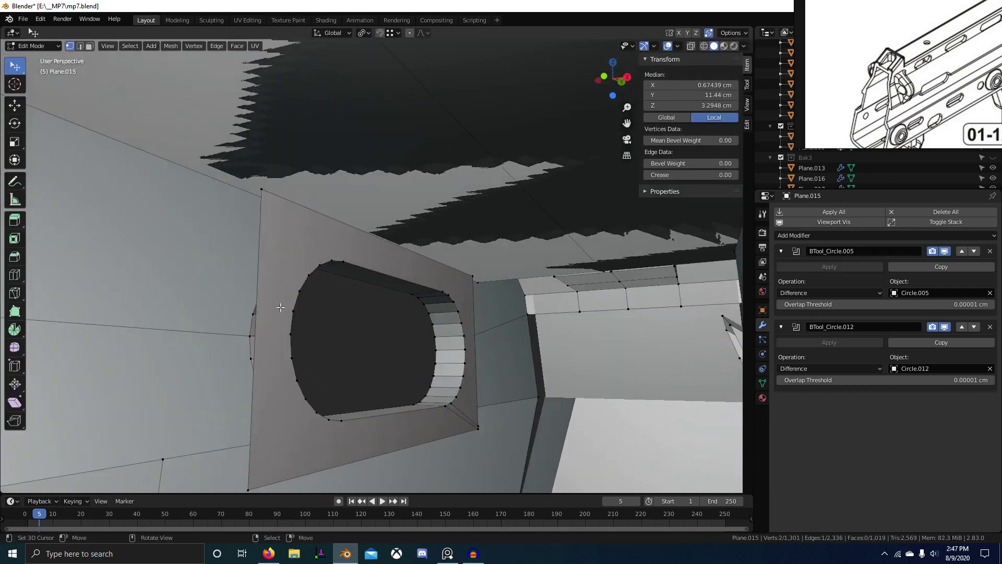
Step: Set the pivot to Median Point and collapse the two facing frame edges between the slots by scaling to 0 along Y
middle_click_drag(250, 304, 180, 315)
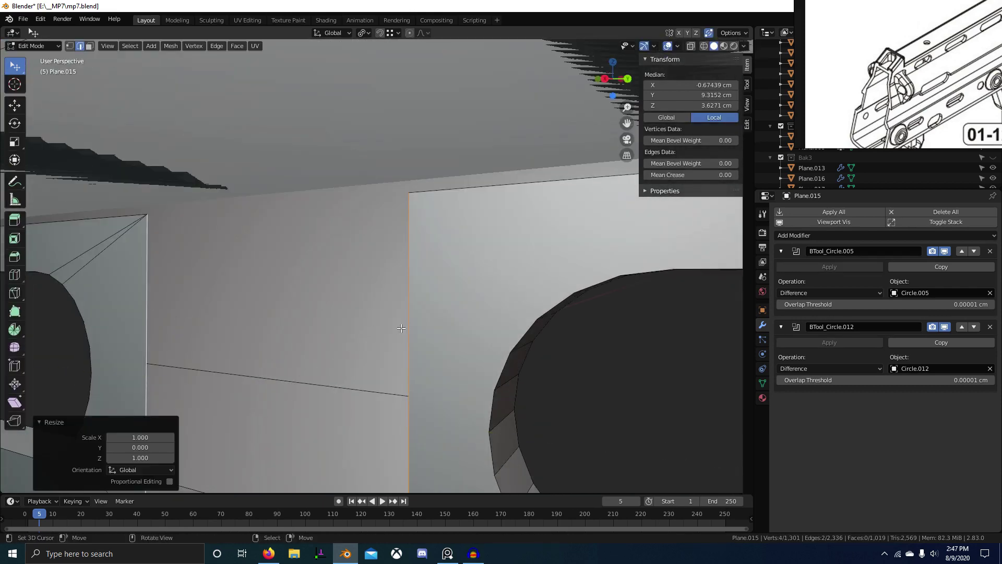
scroll(401, 327, "down", 3)
key("s")
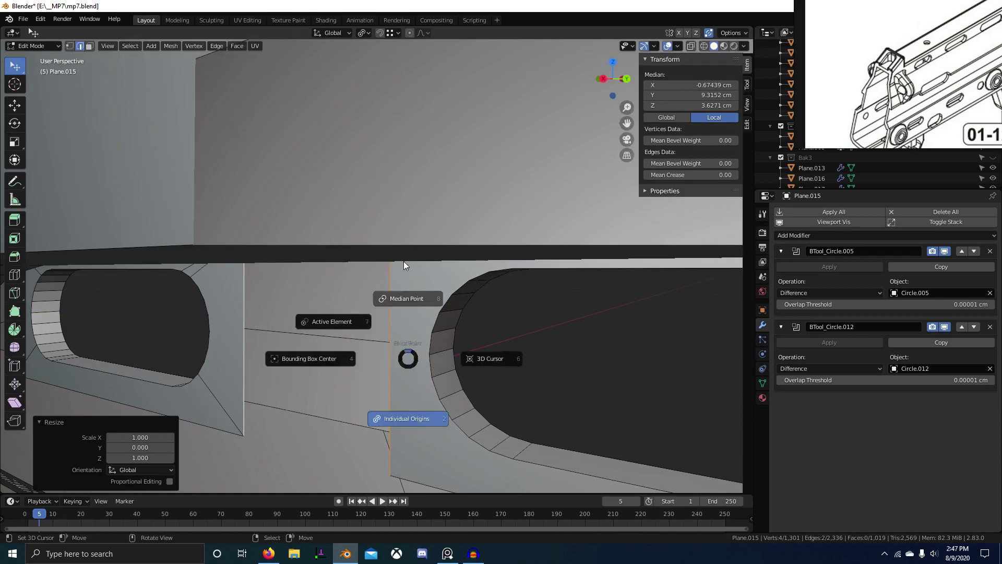
left_click(403, 262)
middle_click_drag(403, 266, 459, 332)
key("s")
key("y")
key("0")
key("Return")
Step: Select the lower edges of the slot frames on both walls and move them down along Z to about 1.63 cm
middle_click_drag(410, 359, 231, 310)
scroll(491, 413, "down", 10)
scroll(361, 444, "up", 8)
left_click(231, 260, "shift")
middle_click_drag(232, 260, 323, 375)
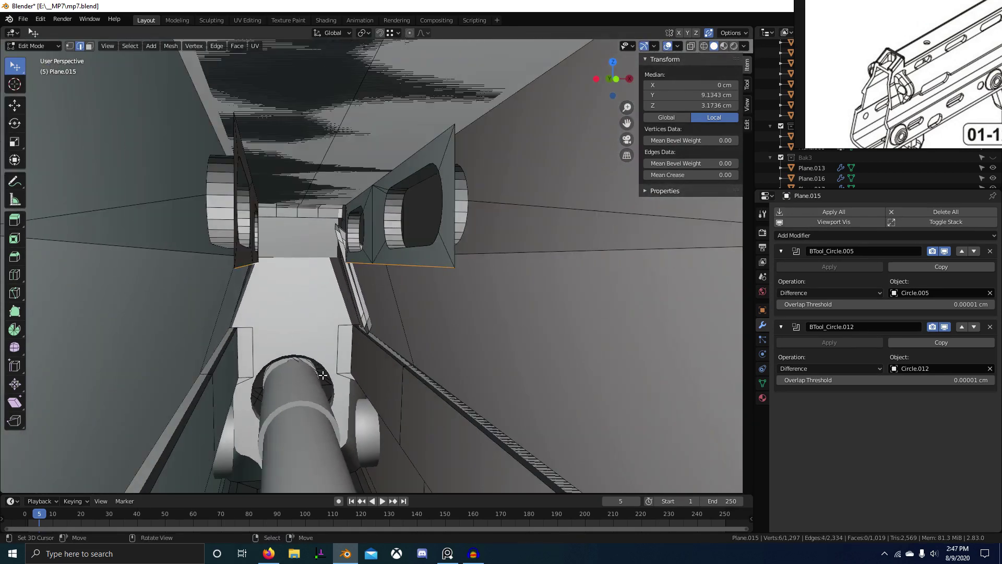
scroll(319, 428, "down", 6)
middle_click_drag(318, 427, 437, 448)
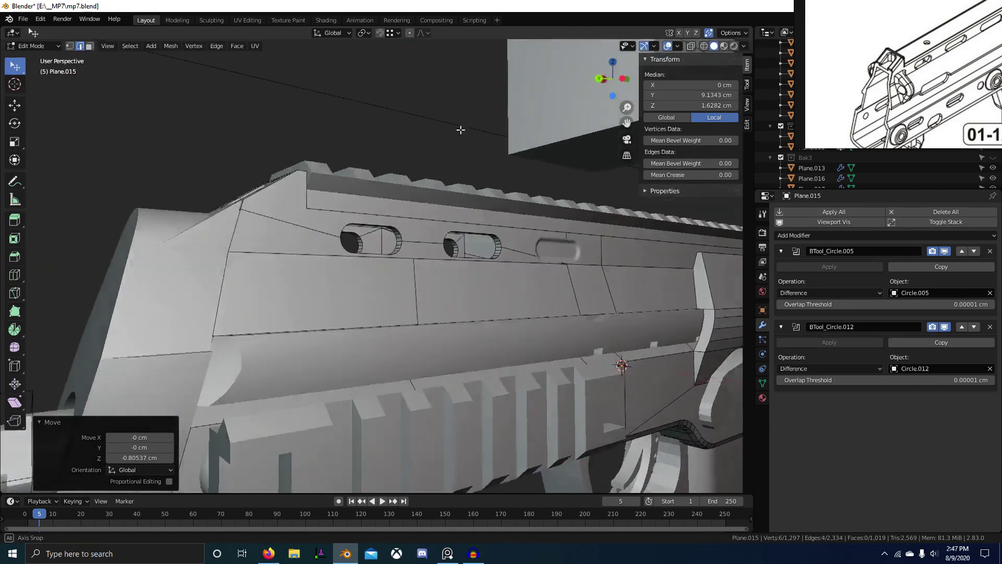
Step: Clean up the front edge of the shorter slot's frame and connect the slot's front end to the frame's corner vertices on the inner wall
middle_click_drag(461, 130, 448, 167)
scroll(436, 240, "up", 4)
middle_click_drag(418, 222, 331, 256)
scroll(322, 228, "up", 5)
middle_click_drag(343, 150, 397, 174)
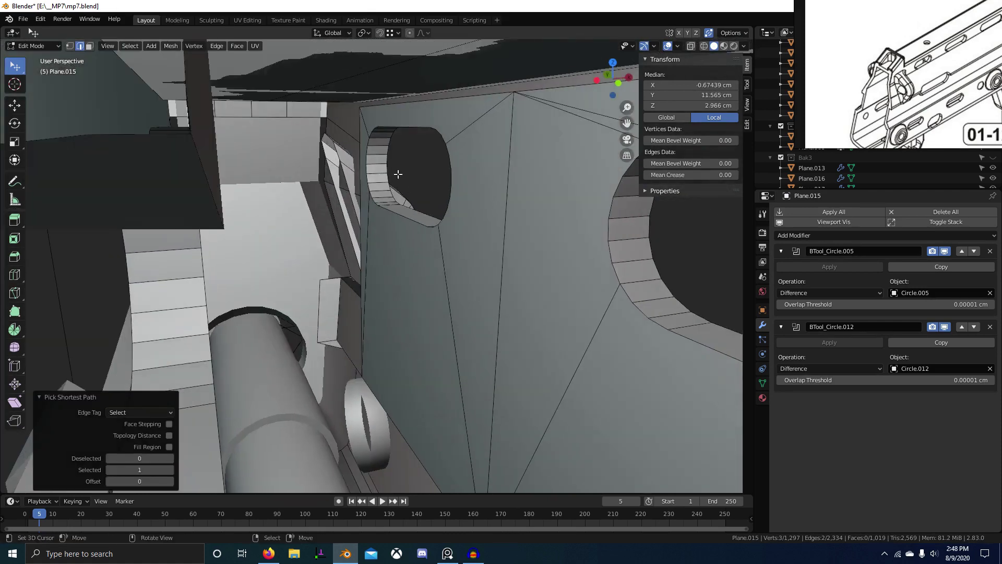
middle_click_drag(368, 209, 380, 273)
key("1")
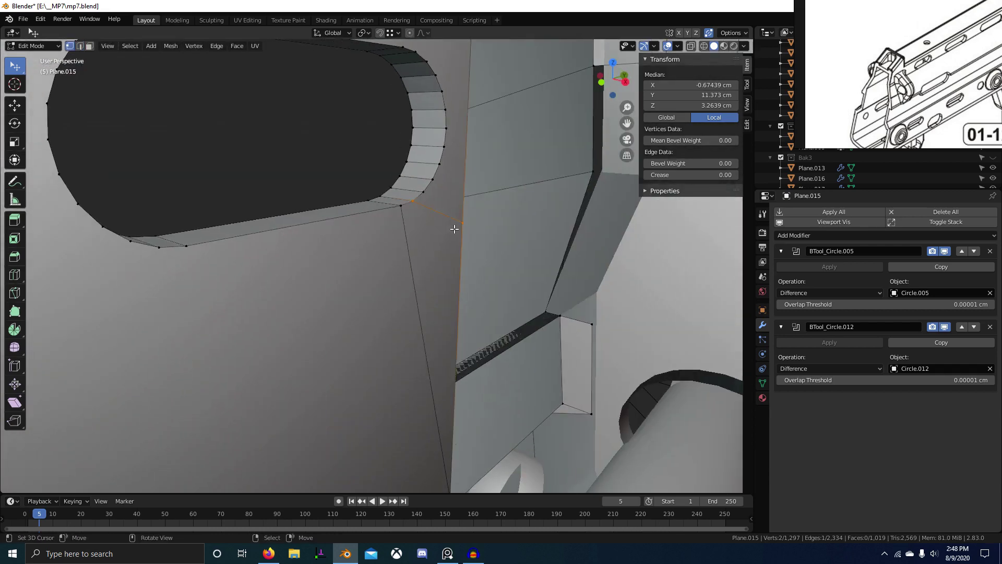
middle_click_drag(458, 263, 463, 230)
left_click(570, 457, "ctrl")
key("ctrl+z")
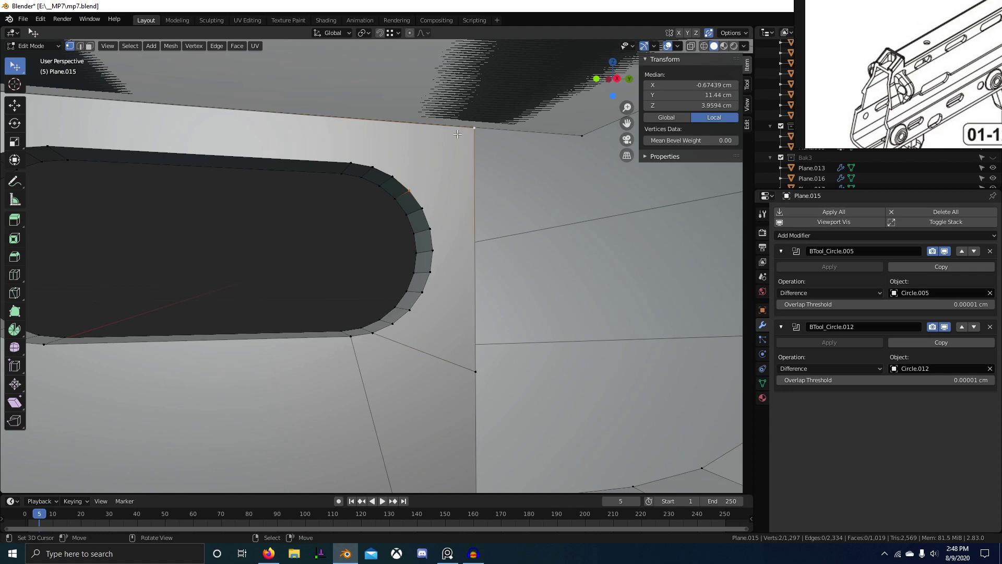
Step: Connect the shorter slot's rear end to the upper and lower vertices of the dividing edge between the slots on the same wall
middle_click_drag(336, 330, 293, 221)
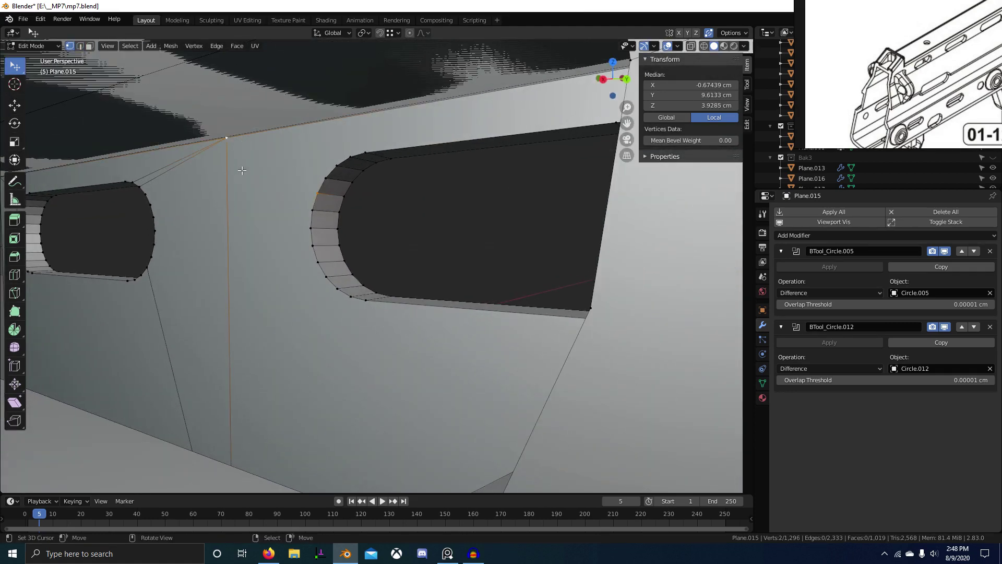
key("j")
middle_click_drag(241, 171, 268, 264)
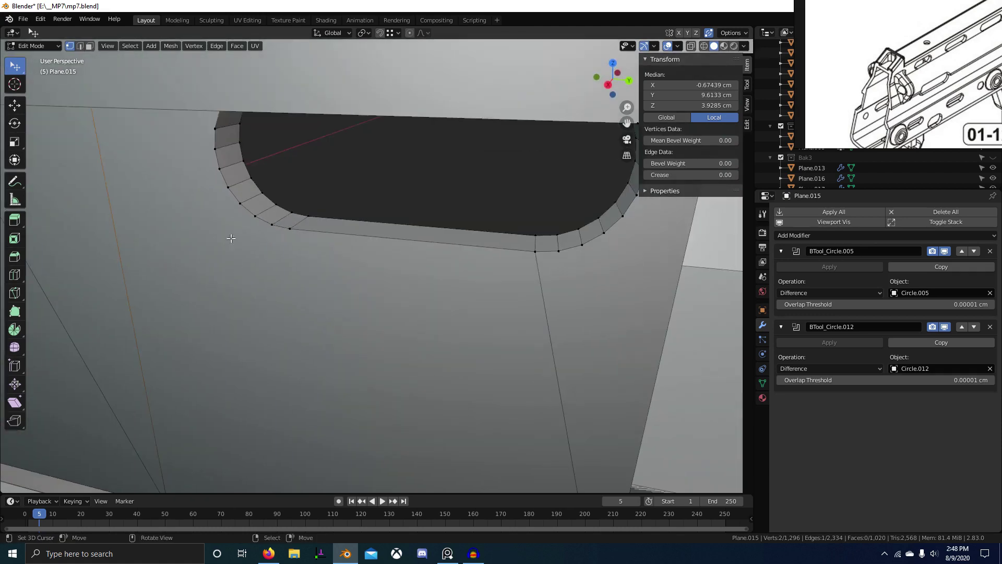
right_click(238, 207)
middle_click_drag(235, 211, 225, 219)
middle_click_drag(146, 442, 210, 368, "shift")
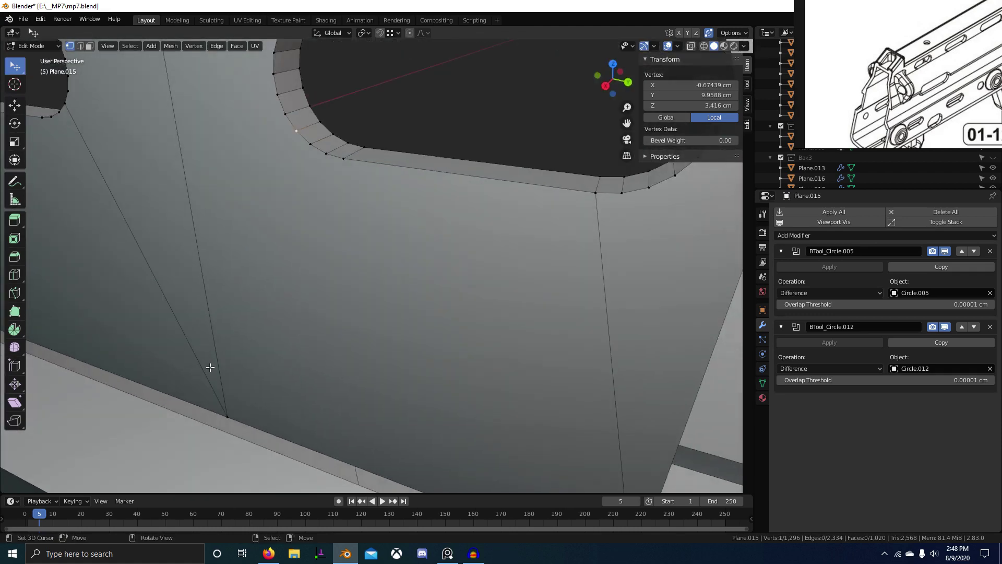
key("j")
middle_click_drag(225, 410, 334, 384)
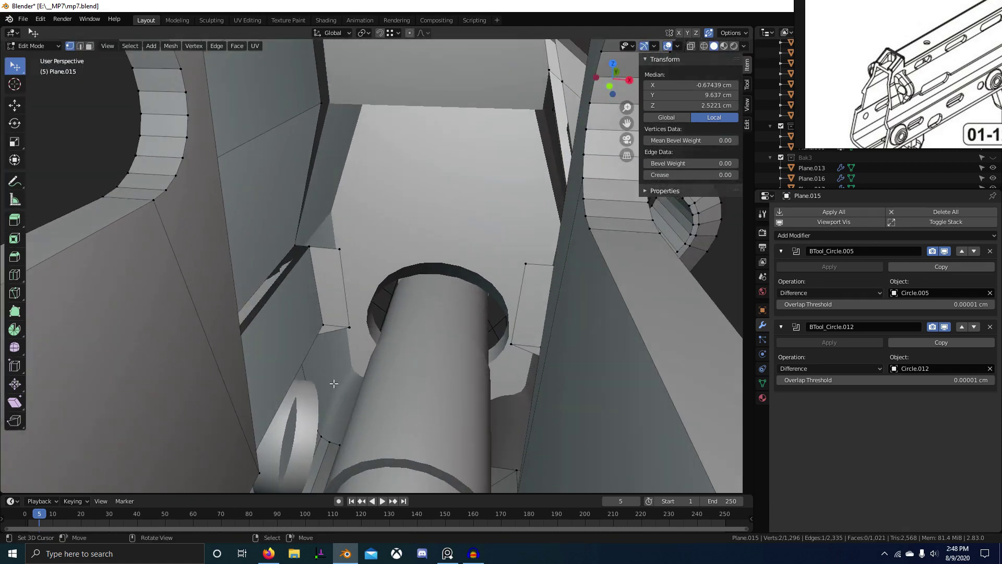
Step: Select the front vertical edges of the slot frames on both walls and move them forward along Y to about 13.14 cm
key("2")
right_click(241, 288)
middle_click_drag(242, 288, 360, 267)
right_click(425, 217, "shift")
mouse_move(427, 218)
middle_mouse_down()
mouse_move(418, 228)
mouse_move(400, 206)
mouse_move(334, 214)
mouse_move(342, 245)
mouse_move(380, 256)
mouse_move(357, 258)
mouse_move(358, 275)
mouse_move(215, 274)
middle_mouse_up()
scroll(334, 214, "down", 5)
scroll(344, 248, "down", 4)
scroll(358, 269, "up", 5)
key("KP_3")
key("shift+z")
scroll(543, 264, "down", 1)
middle_click_drag(555, 262, 424, 292, "shift")
key("g")
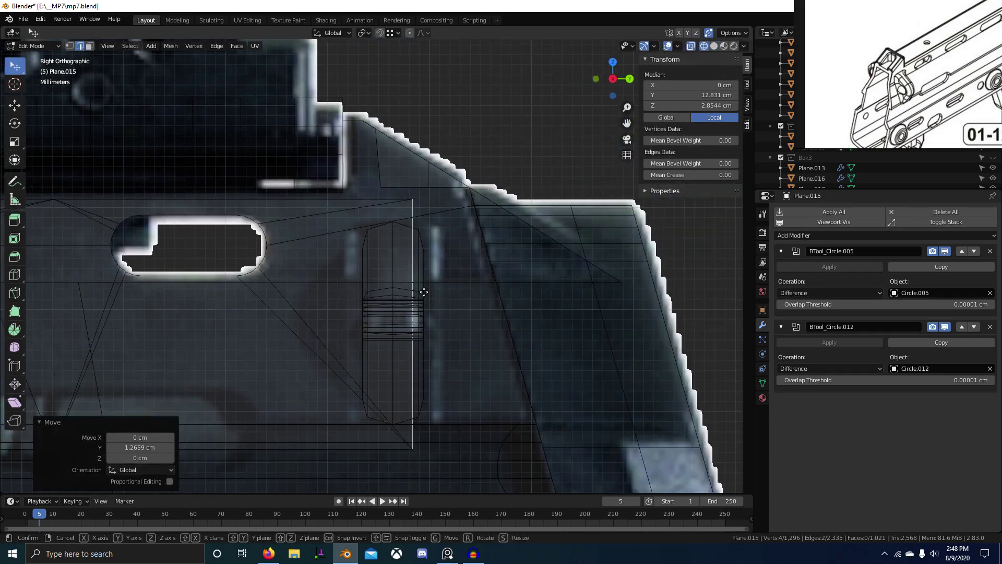
middle_click_drag(497, 315, 439, 300, "shift")
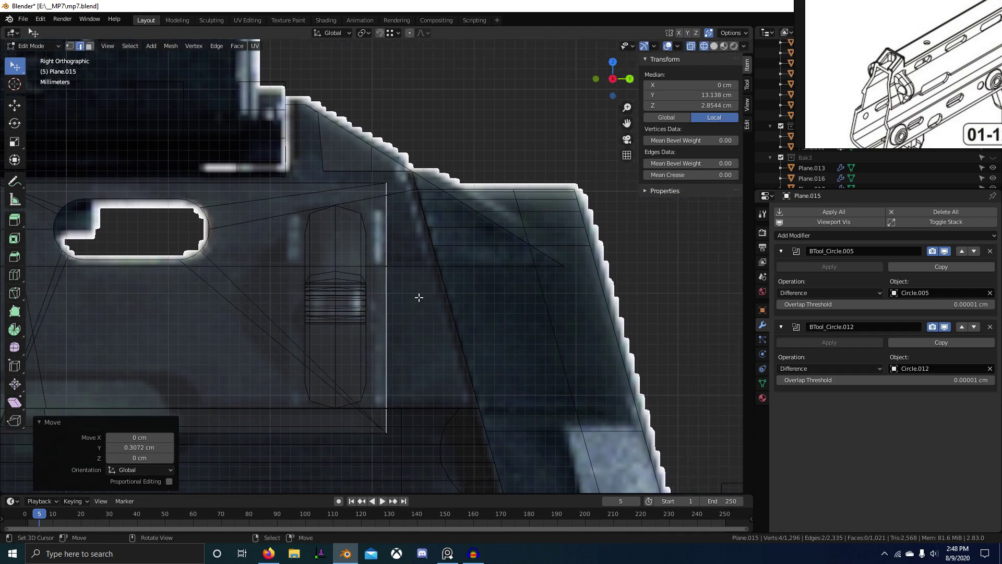
Step: Move the lower front corner vertices of both frames forward along Y to about 13.77 cm
middle_click_drag(425, 361, 418, 317, "shift")
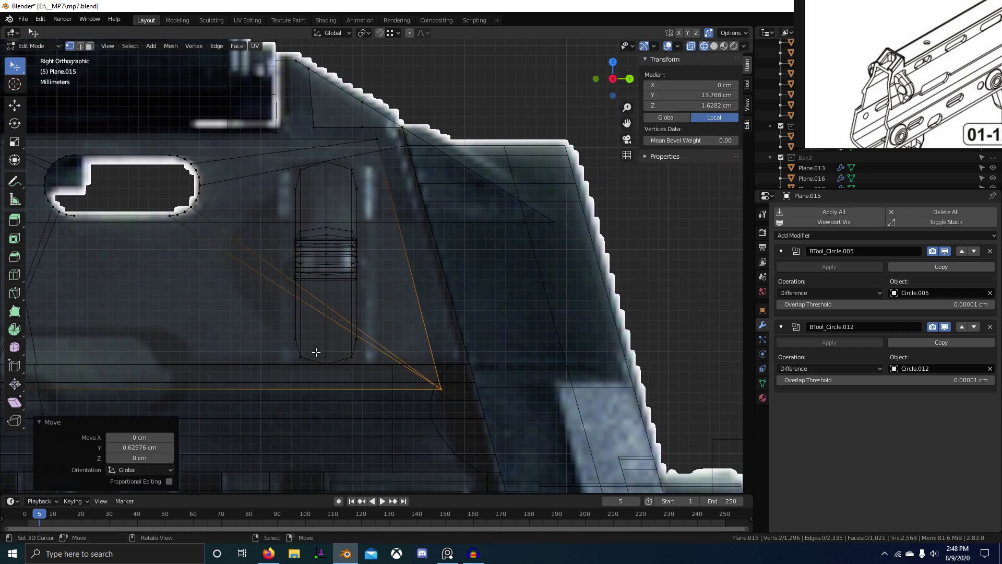
middle_click_drag(316, 352, 547, 371)
key("shift+z")
Step: Fill the front opening between the two walls' front frame edges with a face and check the body in Object Mode
middle_click_drag(402, 342, 363, 299)
key("2")
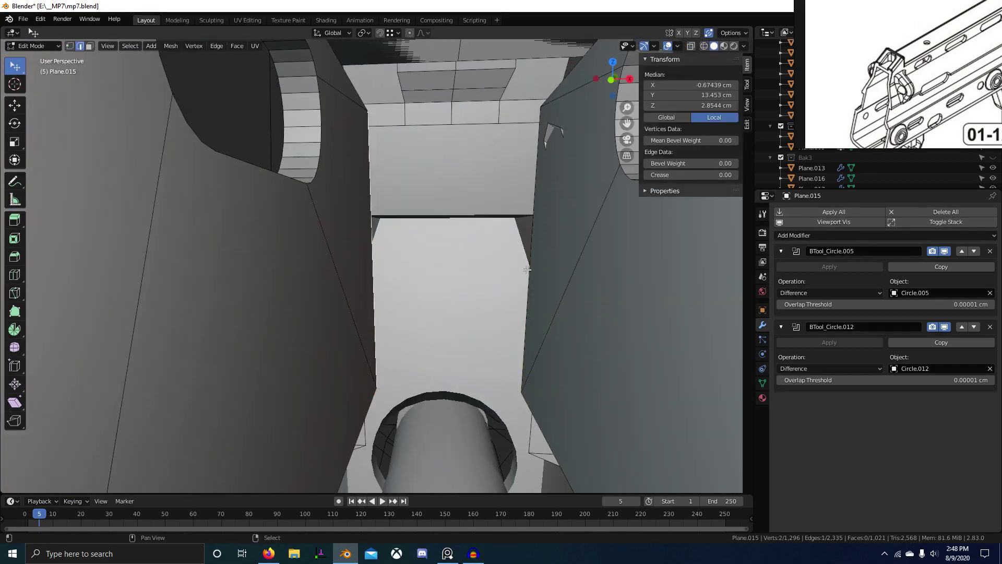
middle_click_drag(515, 265, 502, 229)
middle_click_drag(473, 295, 302, 298)
key("f")
key("Tab")
scroll(485, 346, "up", 3)
scroll(357, 312, "up", 3)
key("Tab")
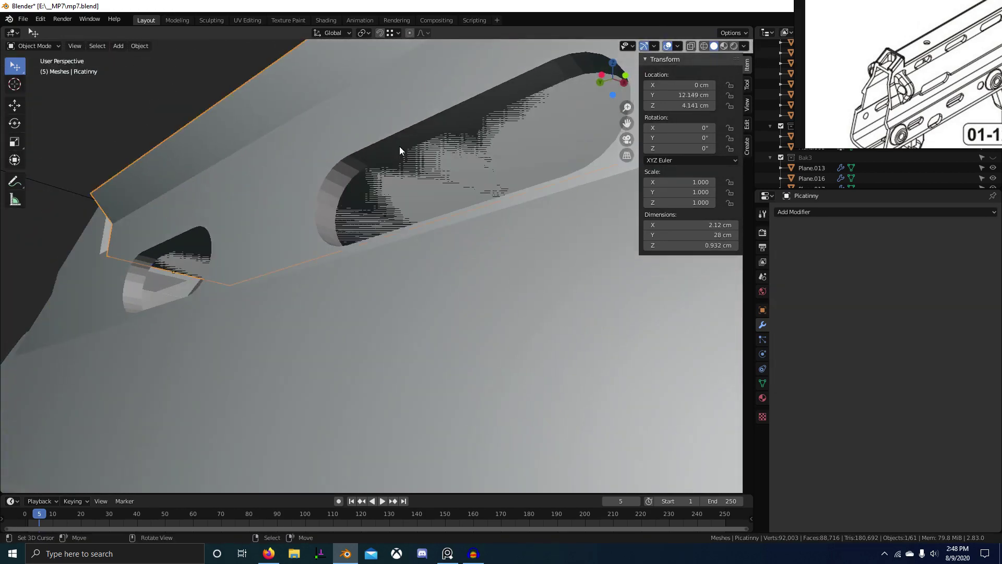
Step: Fill the opening between the upper frame edges of both walls with a face and check it from outside
middle_click_drag(383, 148, 276, 140)
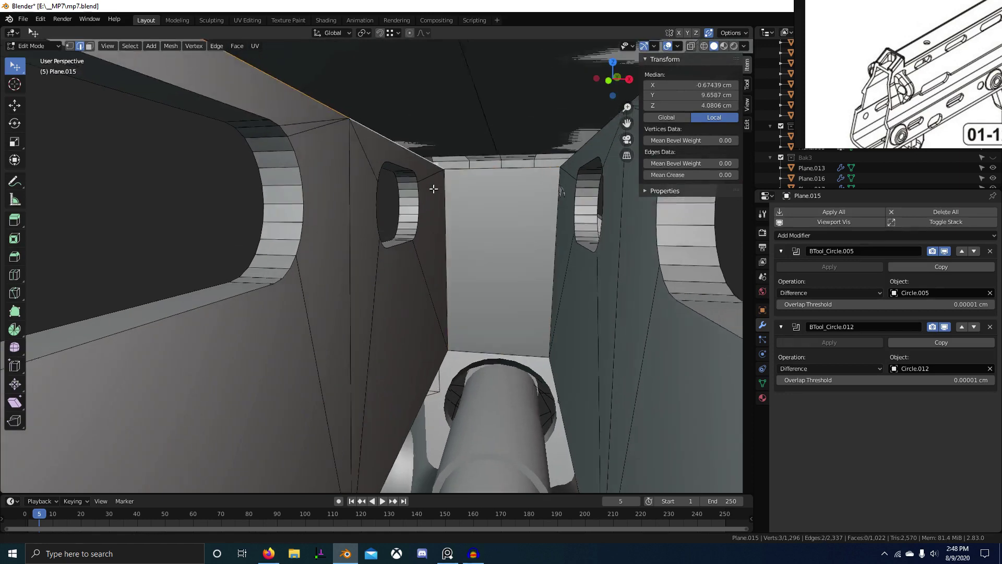
middle_click_drag(433, 188, 389, 264)
key("Tab")
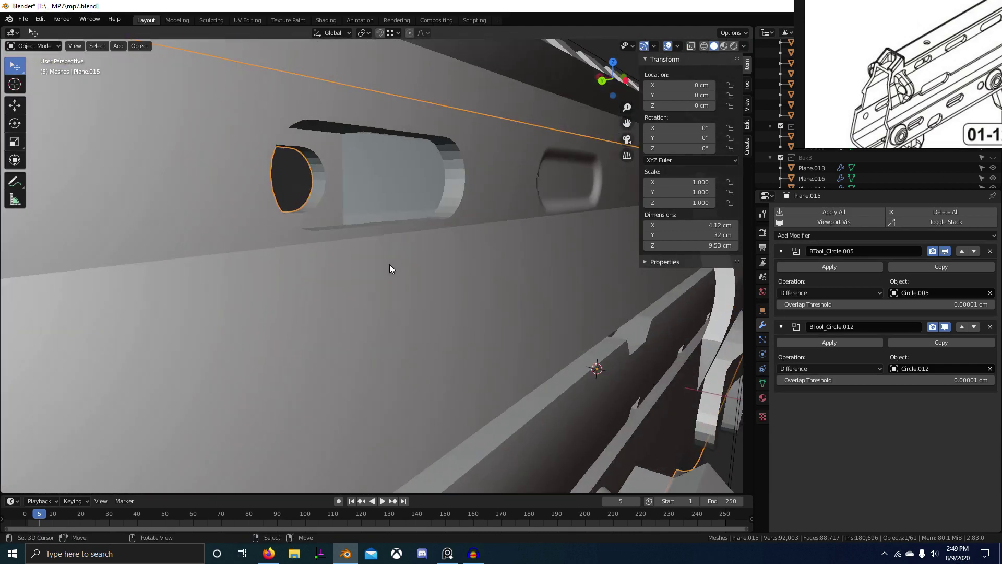
middle_click_drag(347, 226, 294, 255)
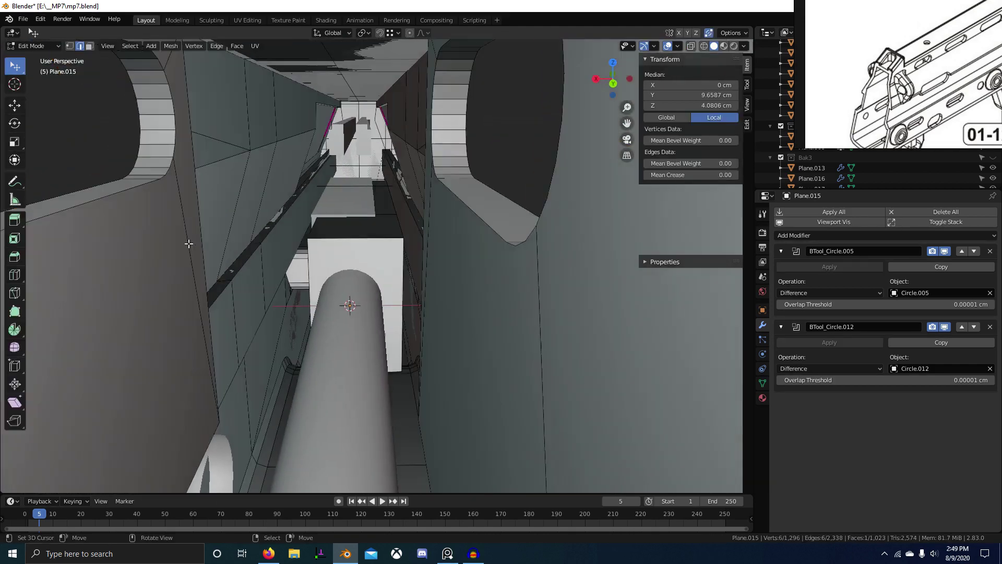
Step: Select the rear vertical frame edges on both walls and move them backward along Y to about 3.40 cm
middle_click_drag(188, 243, 256, 265)
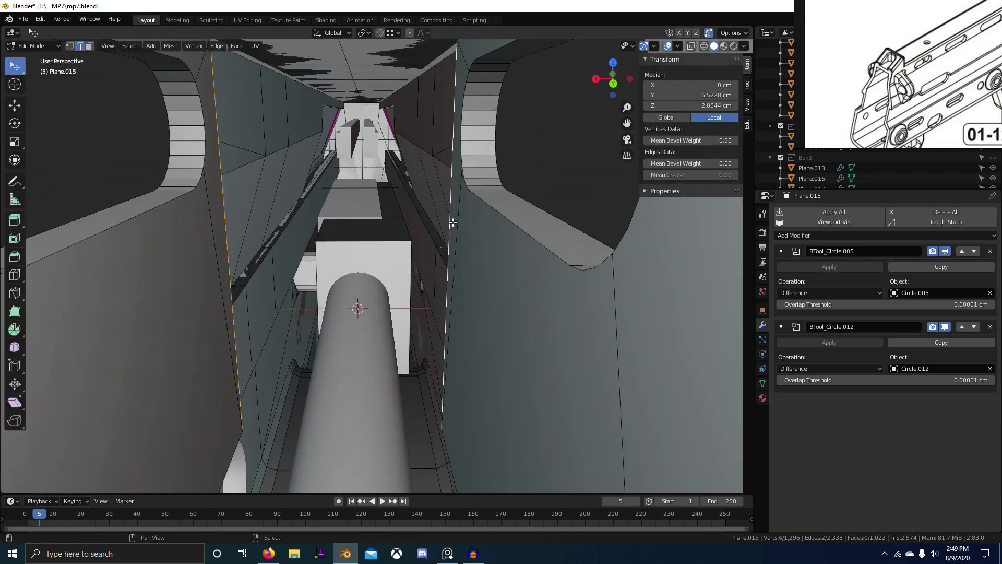
middle_click_drag(453, 222, 389, 288)
scroll(345, 283, "down", 5)
key("g")
key("y")
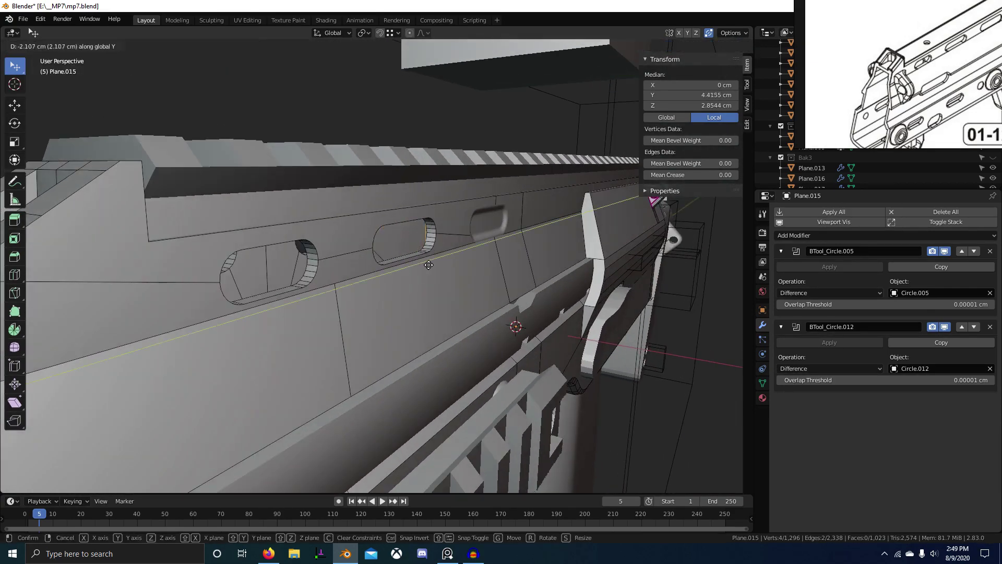
middle_click_drag(441, 254, 323, 286)
scroll(406, 279, "up", 3)
scroll(413, 278, "down", 6)
scroll(422, 298, "up", 5)
scroll(367, 326, "down", 7)
scroll(322, 285, "up", 8)
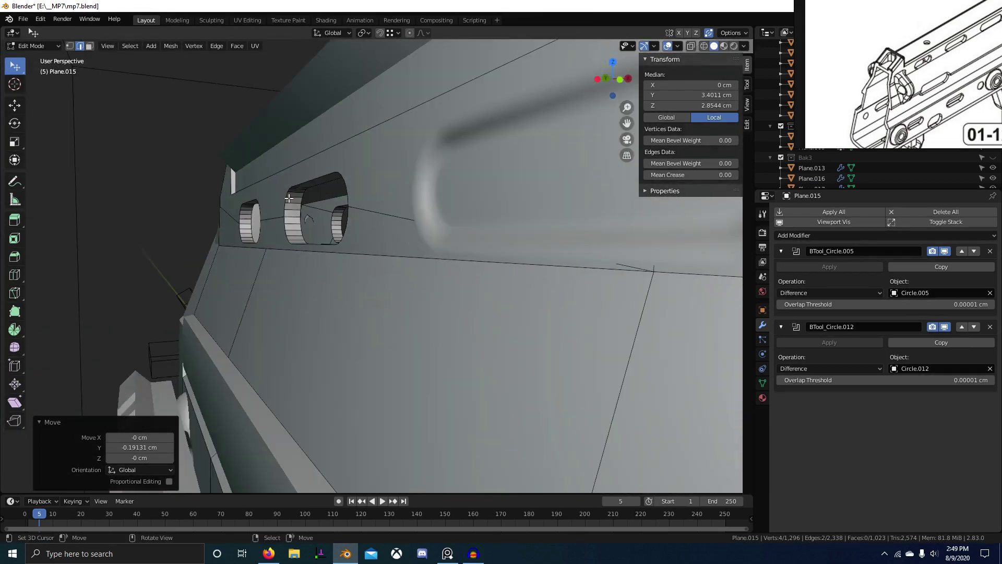
Step: Fill the rear and bottom openings between the frame edges of the two walls with faces
middle_click_drag(314, 238, 384, 309)
middle_click_drag(410, 349, 399, 304, "shift")
key("f")
key("ctrl+z")
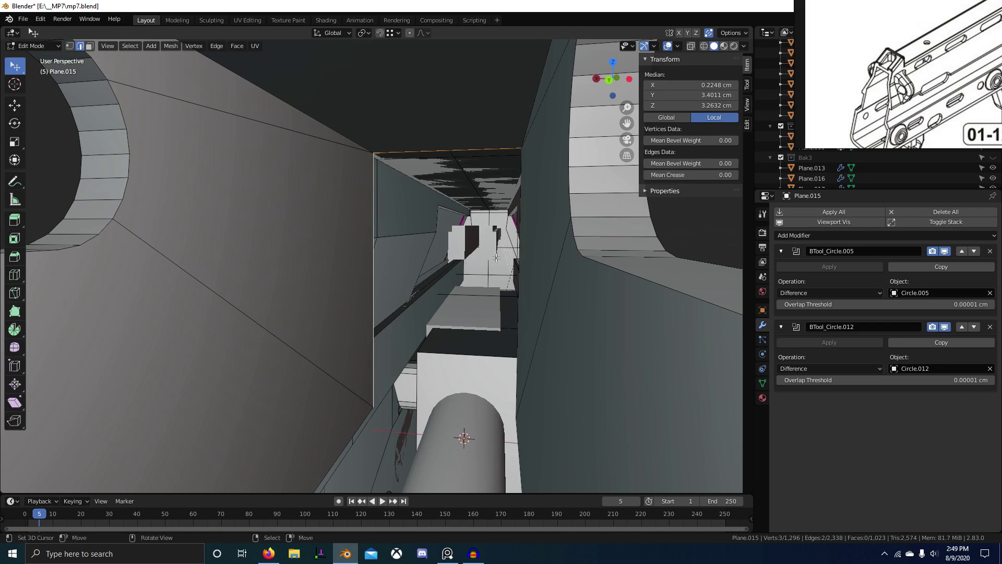
middle_click_drag(496, 257, 449, 242)
key("f")
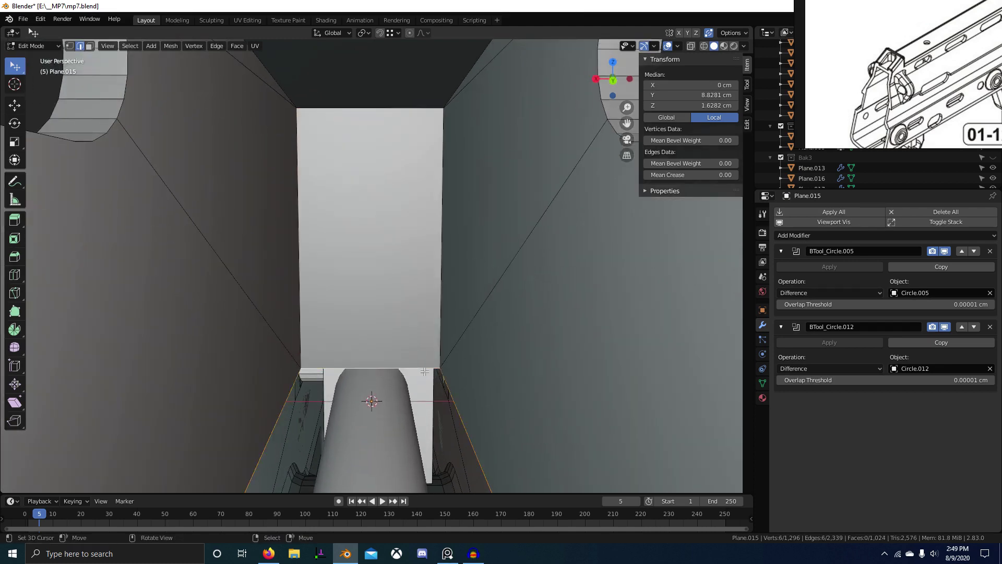
middle_click_drag(424, 372, 424, 346)
key("alt+a")
Step: Recalculate the normals of the entire body mesh, save the file and return to Object Mode
key("Tab")
scroll(418, 356, "down", 5)
key("alt+a")
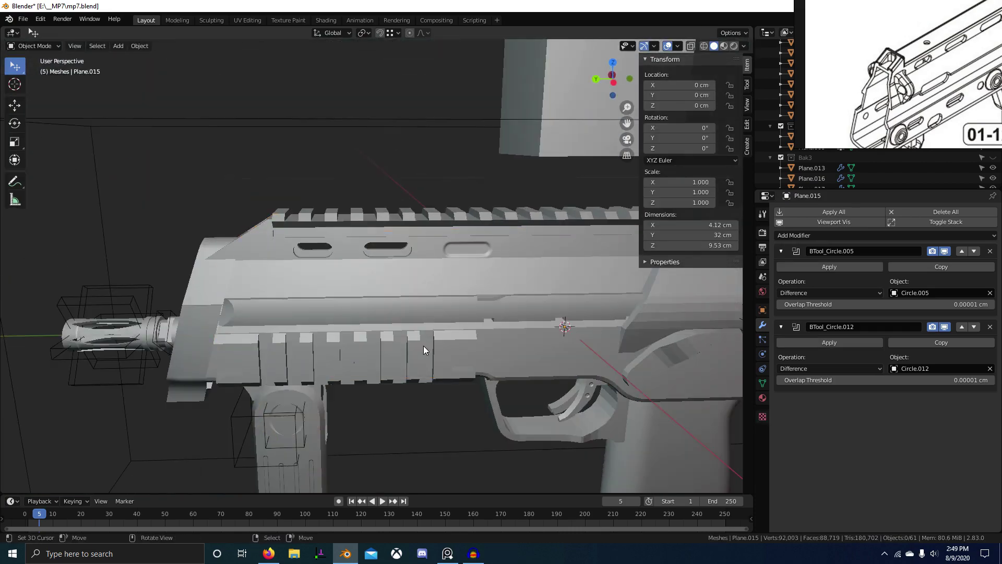
key("Tab")
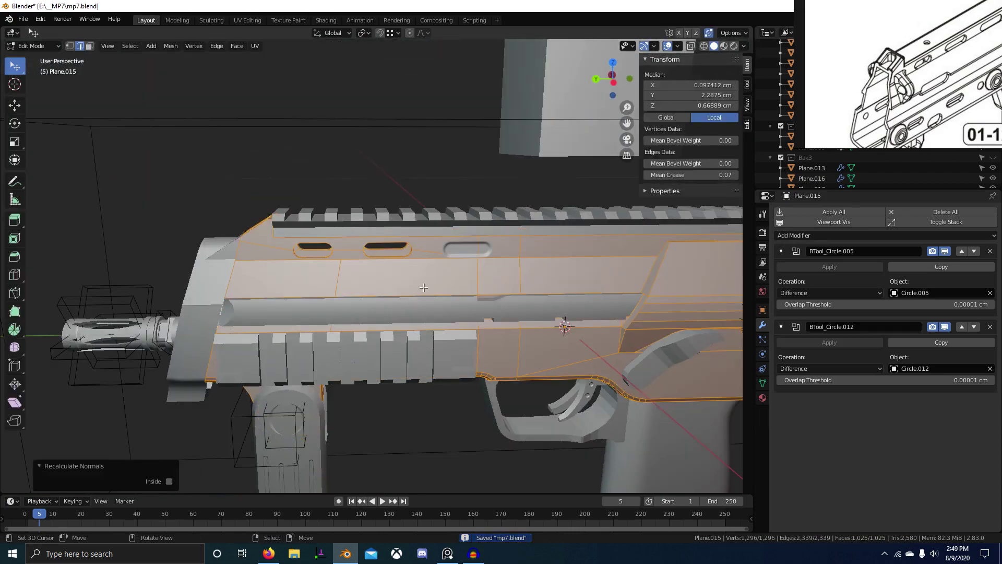
key("Tab")
Step: Examine the slots and their surrounding surfaces from outside and look at the viewport shading options
scroll(413, 302, "up", 4)
middle_click_drag(414, 302, 389, 286)
left_click(744, 47)
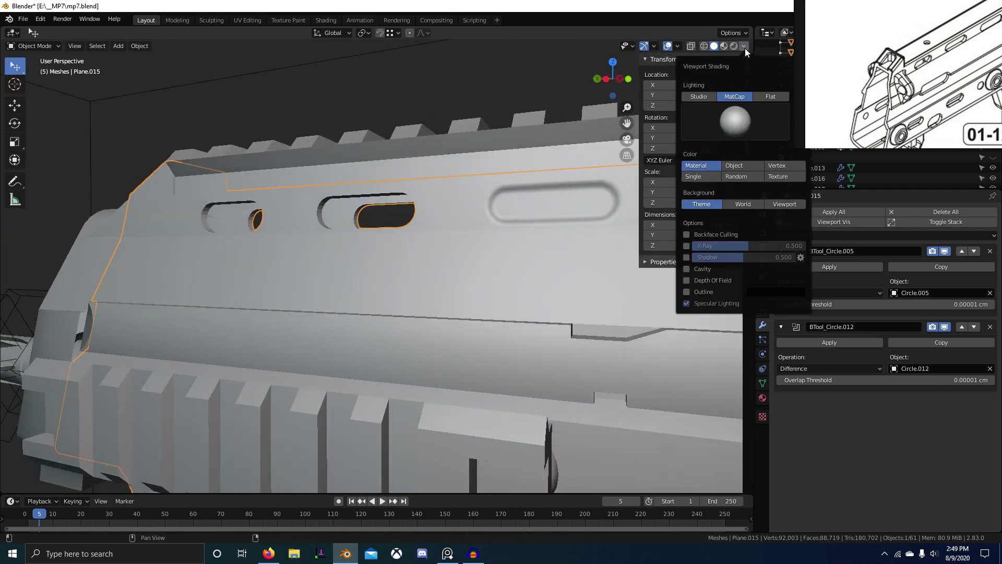
mouse_move(433, 268)
middle_mouse_down()
mouse_move(349, 277)
mouse_move(358, 290)
mouse_move(496, 303)
mouse_move(500, 317)
middle_mouse_up()
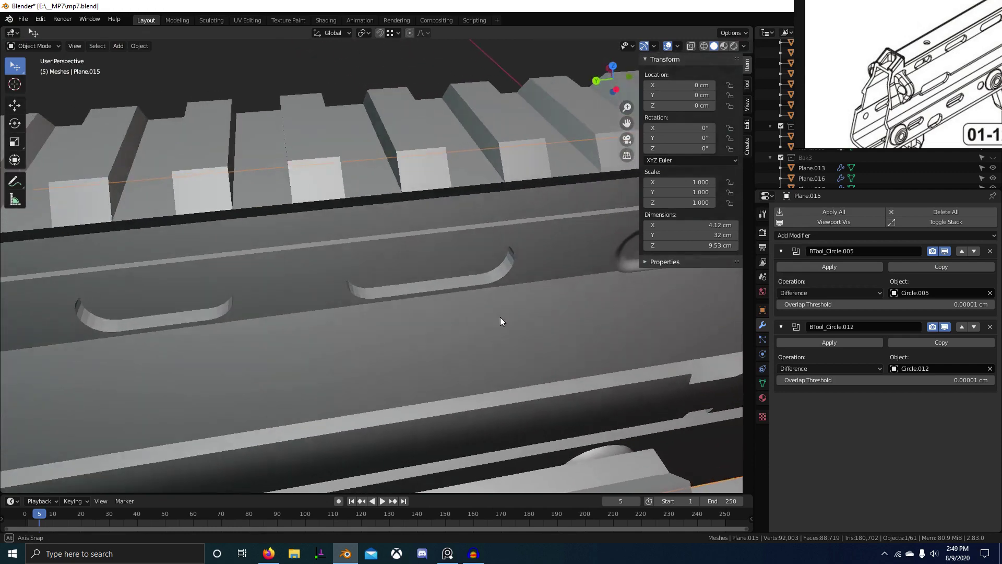
middle_click_drag(411, 277, 341, 277)
scroll(409, 315, "down", 6)
scroll(429, 305, "down", 5)
scroll(394, 307, "up", 3)
scroll(394, 307, "up", 3)
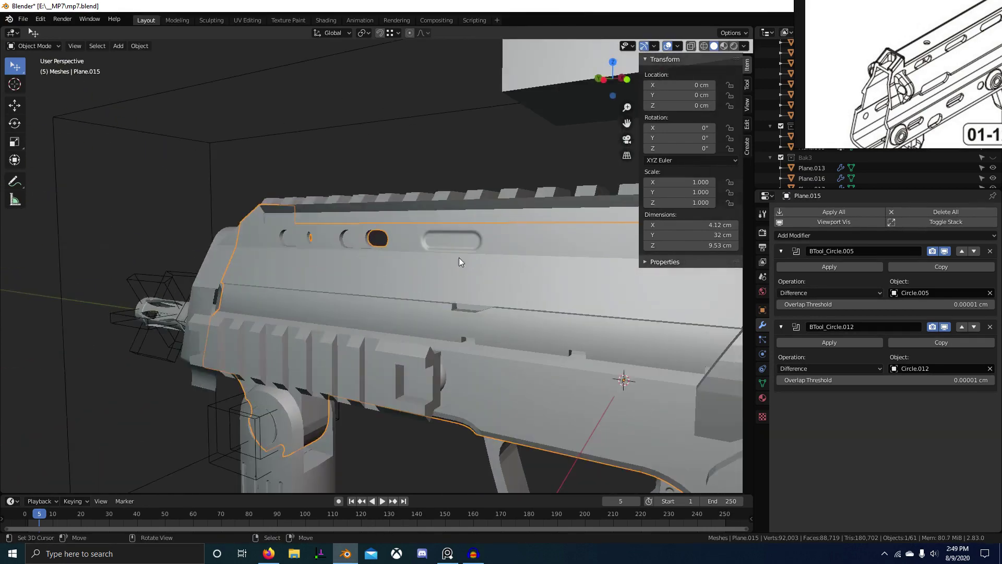
Step: Compare the slots and their frame geometry with the reference image in the right orthographic wireframe view
middle_click_drag(458, 258, 320, 282)
key("KP_3")
key("shift+z")
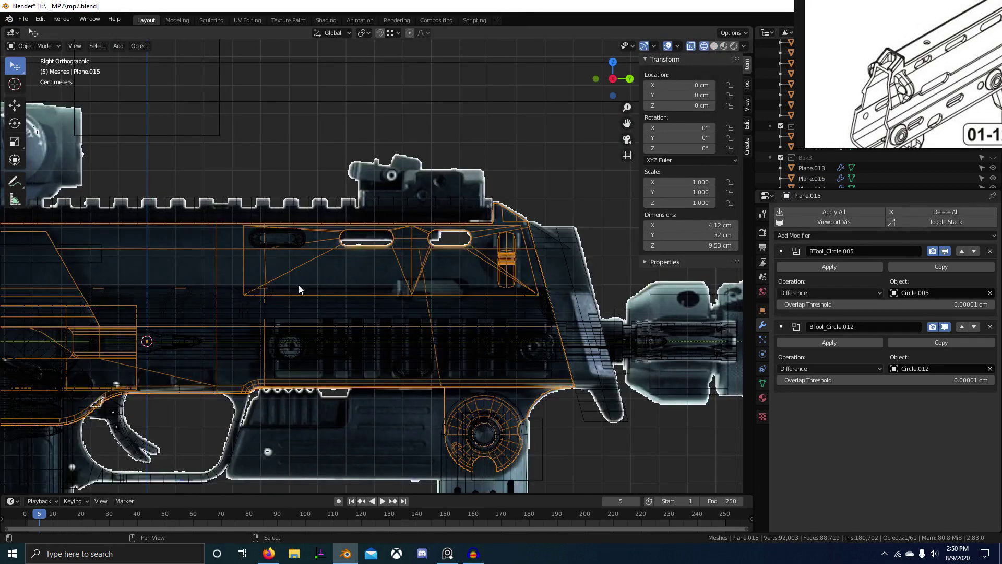
scroll(515, 303, "up", 2)
middle_click_drag(457, 299, 382, 292, "shift")
scroll(381, 292, "up", 1)
scroll(382, 296, "up", 1)
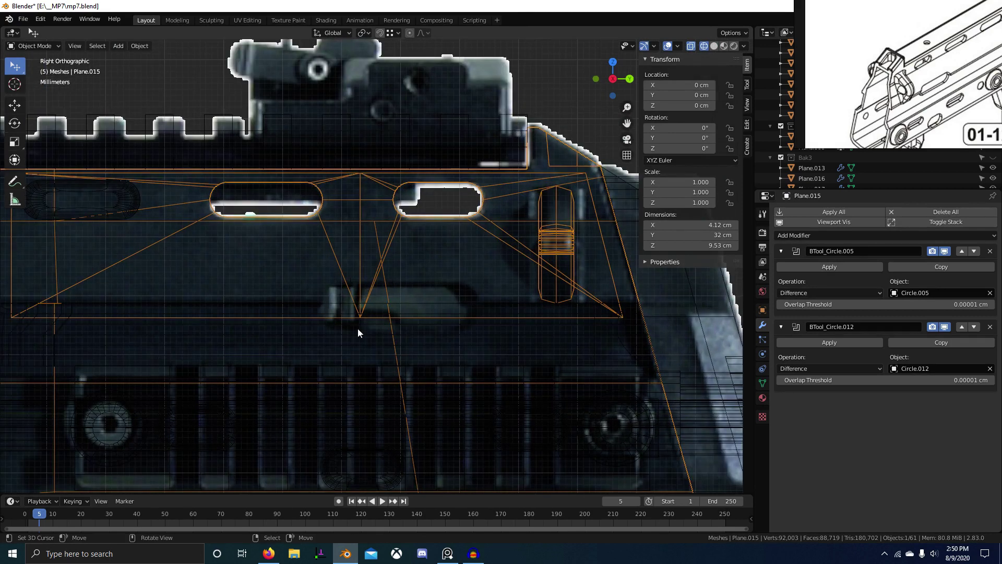
middle_click_drag(416, 318, 353, 315, "shift")
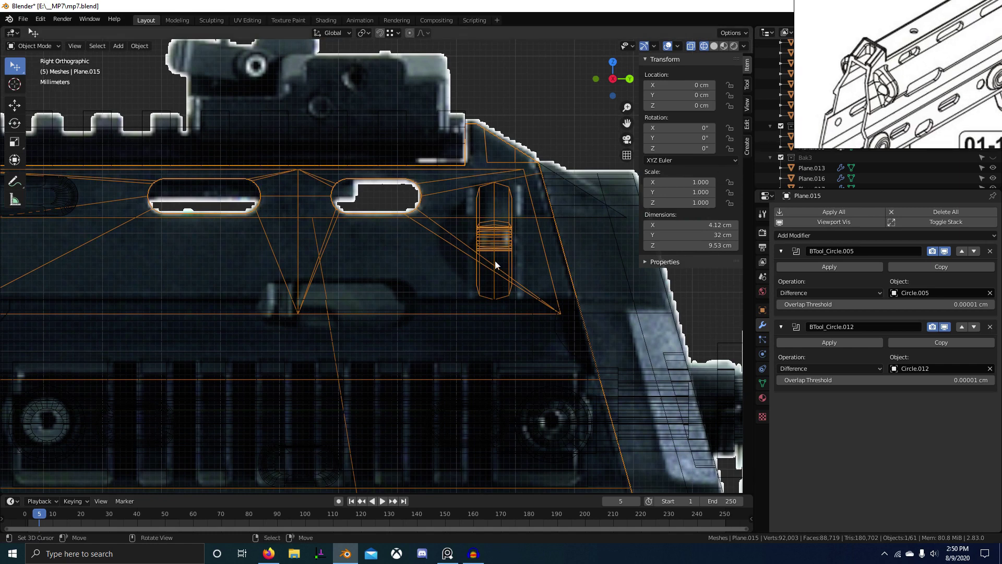
Step: Return to solid shading, select the slotted body and isolate it in Local View
key("shift+z")
scroll(521, 315, "down", 3)
middle_click_drag(521, 315, 424, 284)
left_click(419, 263)
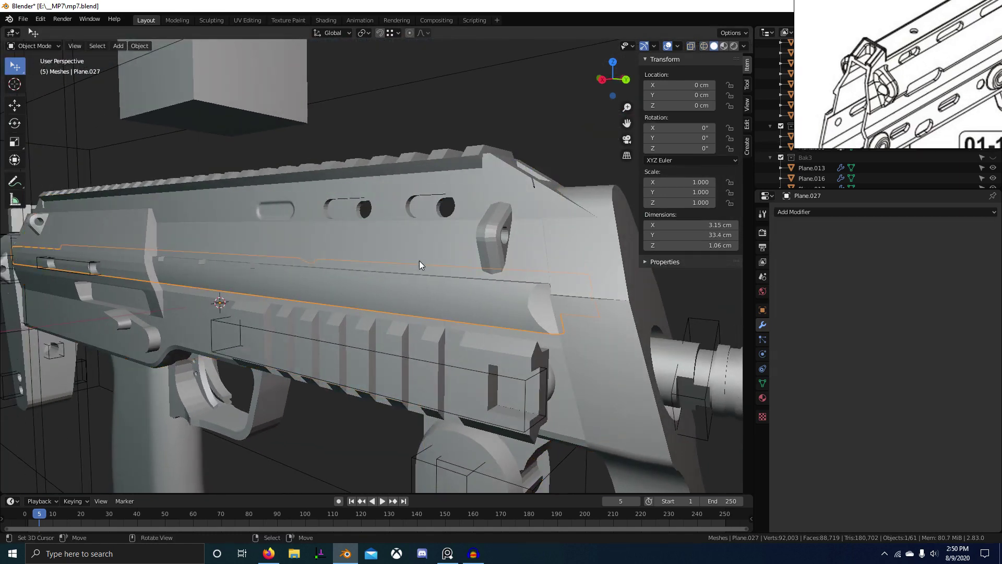
right_click(422, 257)
key("w")
left_click(422, 267)
key("KP_Divide")
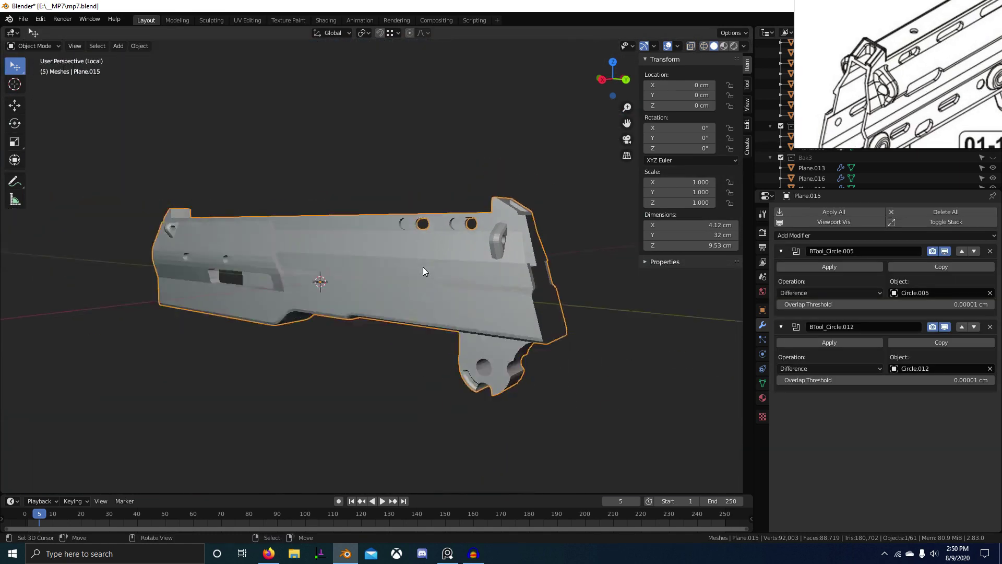
Step: Examine the isolated body's side slots, rear cutouts and surface shading from several angles
middle_click_drag(512, 306, 473, 315, "shift")
scroll(398, 334, "up", 6)
middle_click_drag(397, 334, 395, 277)
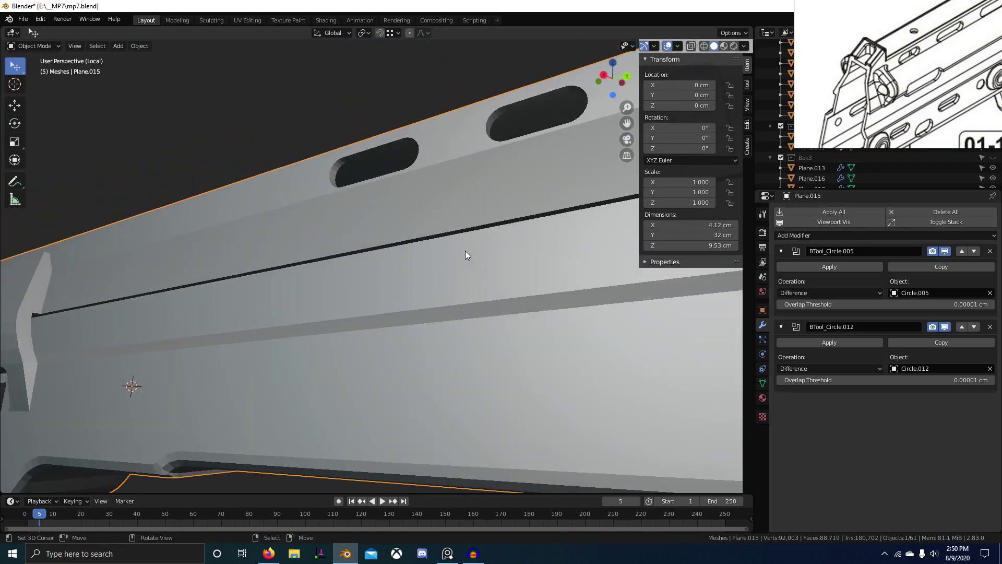
scroll(473, 260, "down", 5)
scroll(417, 264, "up", 6)
scroll(488, 286, "down", 4)
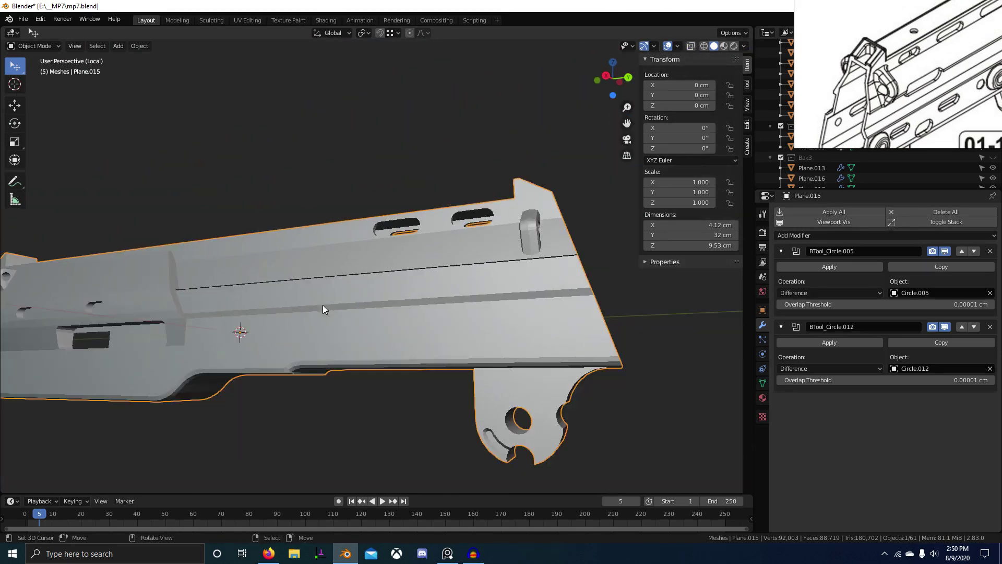
scroll(158, 309, "up", 5)
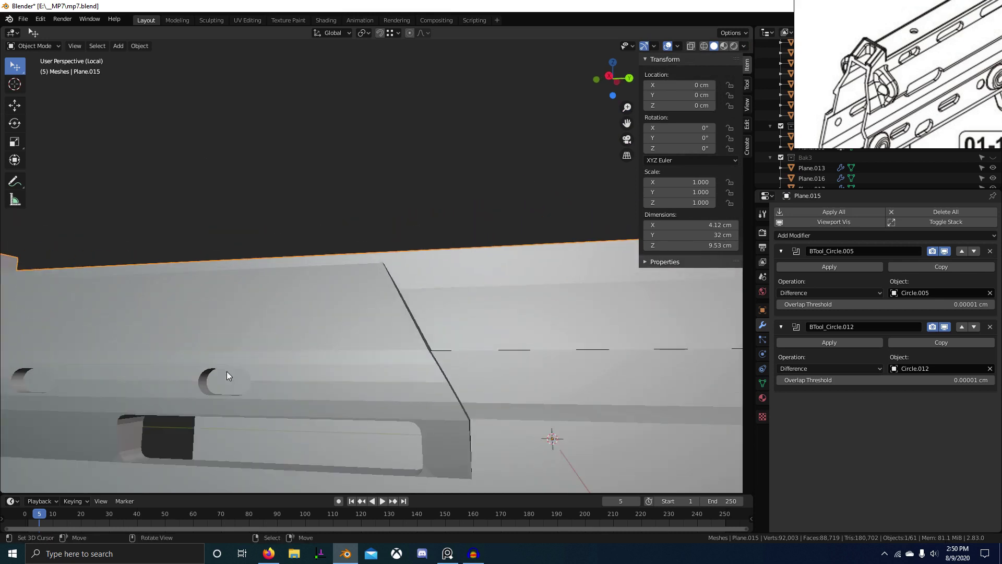
middle_click_drag(308, 387, 376, 312)
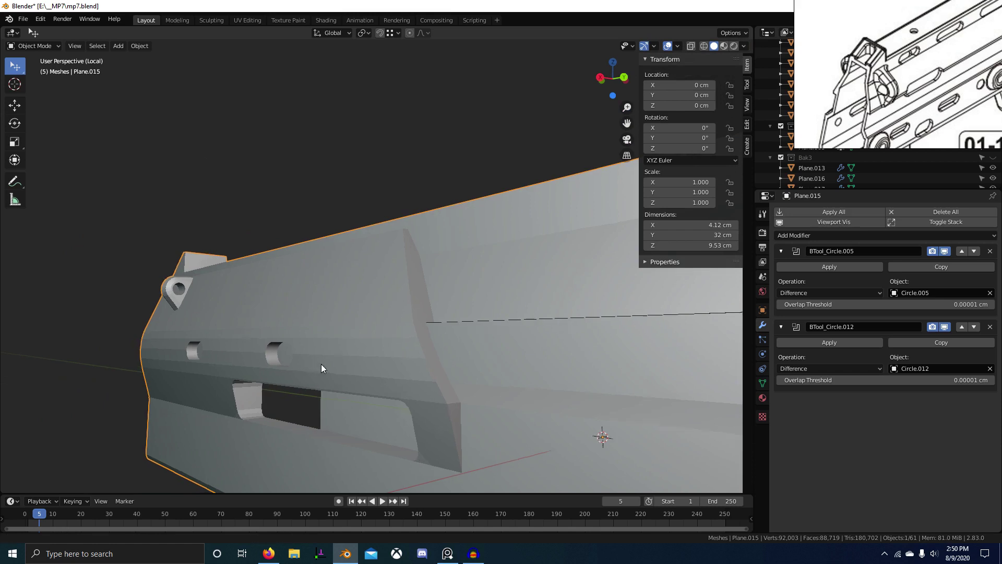
middle_click_drag(321, 364, 431, 327)
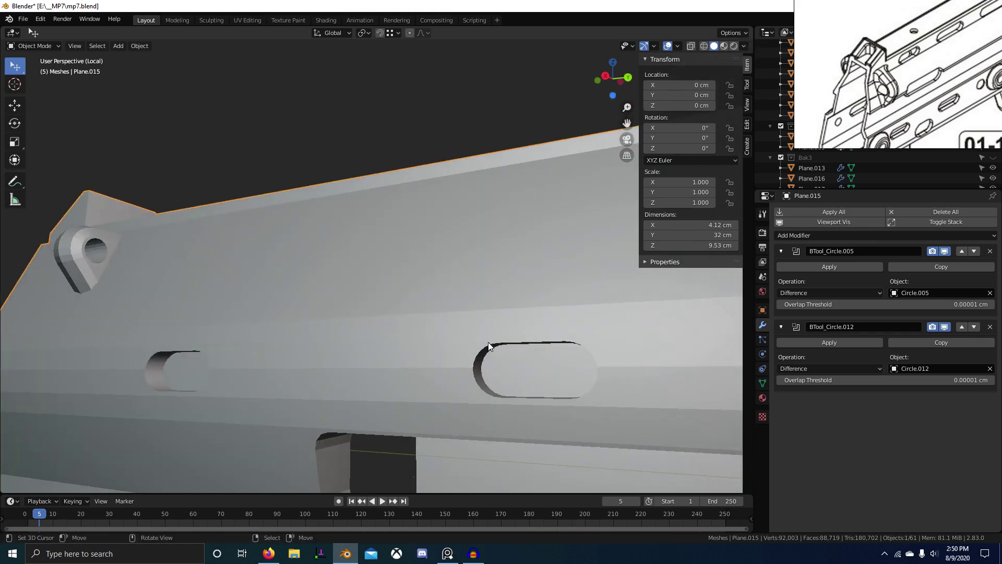
Step: Examine the body's lower side and front end, comparing the area below the upper slots in right orthographic view
middle_click_drag(541, 402, 386, 189)
middle_click_drag(493, 208, 366, 262)
scroll(443, 272, "up", 3)
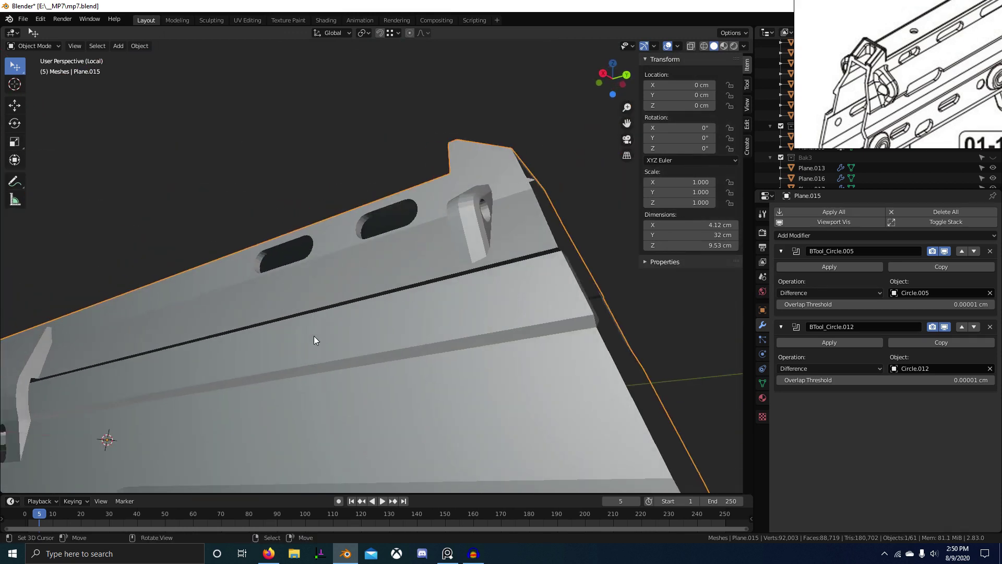
middle_click_drag(325, 311, 299, 268)
middle_click_drag(324, 365, 406, 349)
key("KP_3")
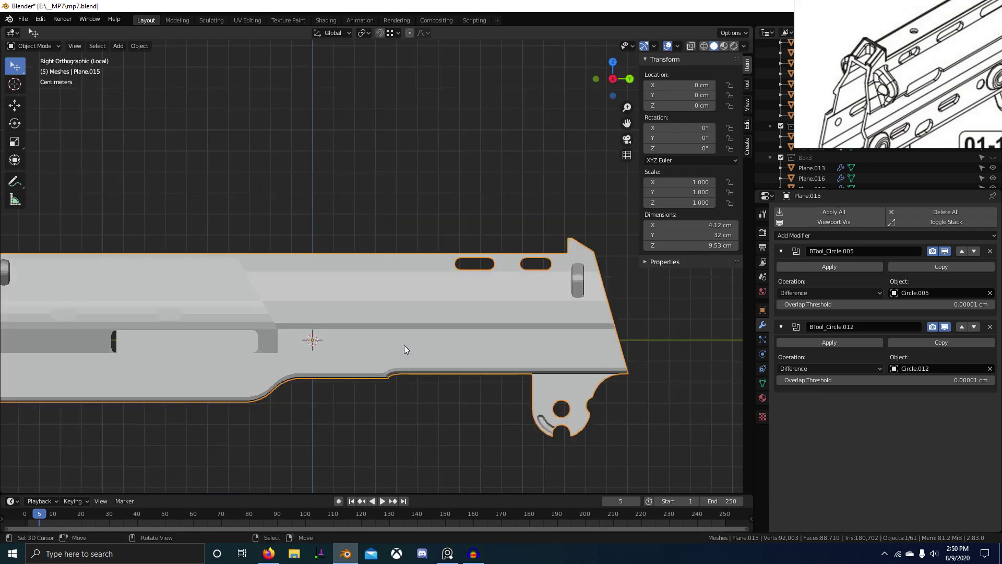
middle_click_drag(508, 281, 366, 294, "shift")
Step: Leave Local View, duplicate the rearmost through slot's outer edge loop about 1.28 cm outward along X, and separate it into its own object
key("KP_Divide")
key("Tab")
scroll(349, 292, "up", 5)
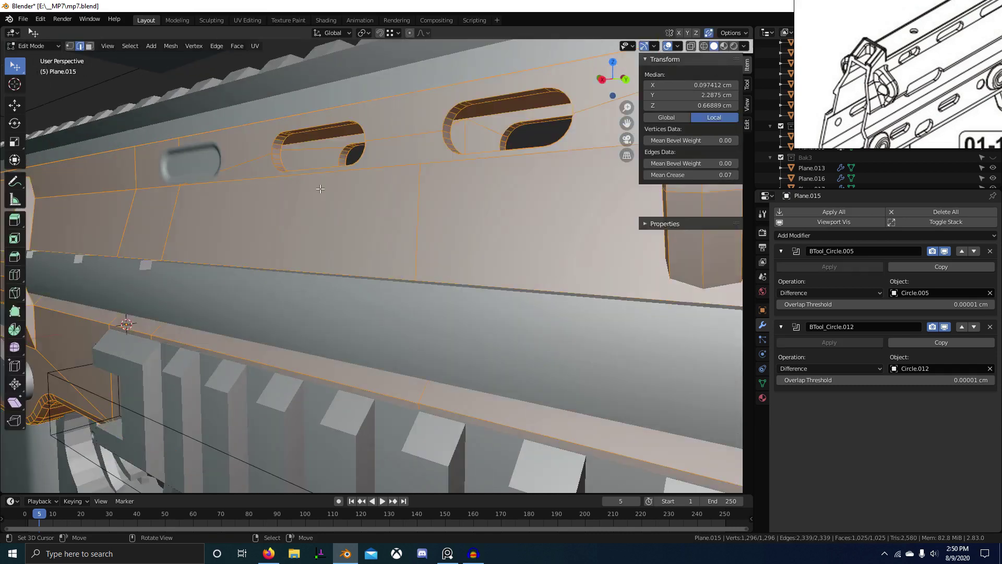
right_click(296, 216, "alt")
scroll(296, 217, "down", 2)
middle_click_drag(296, 217, 328, 220)
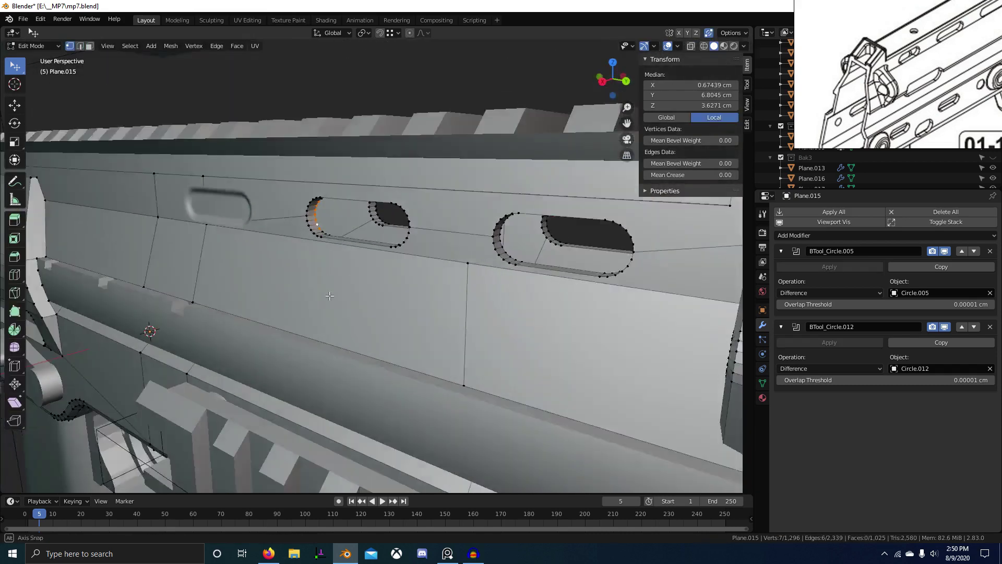
scroll(328, 221, "up", 4)
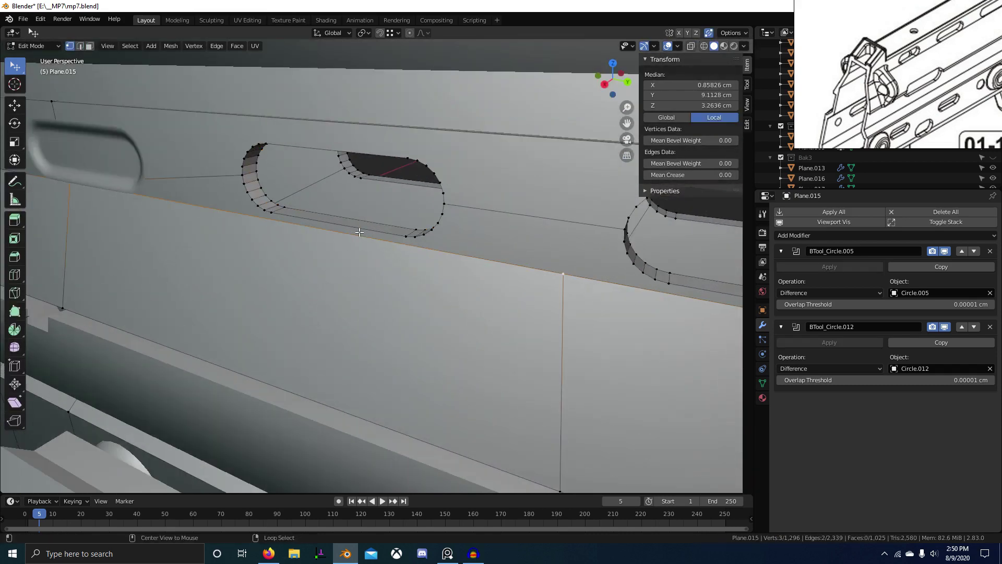
scroll(329, 168, "down", 2)
middle_click_drag(329, 167, 371, 245)
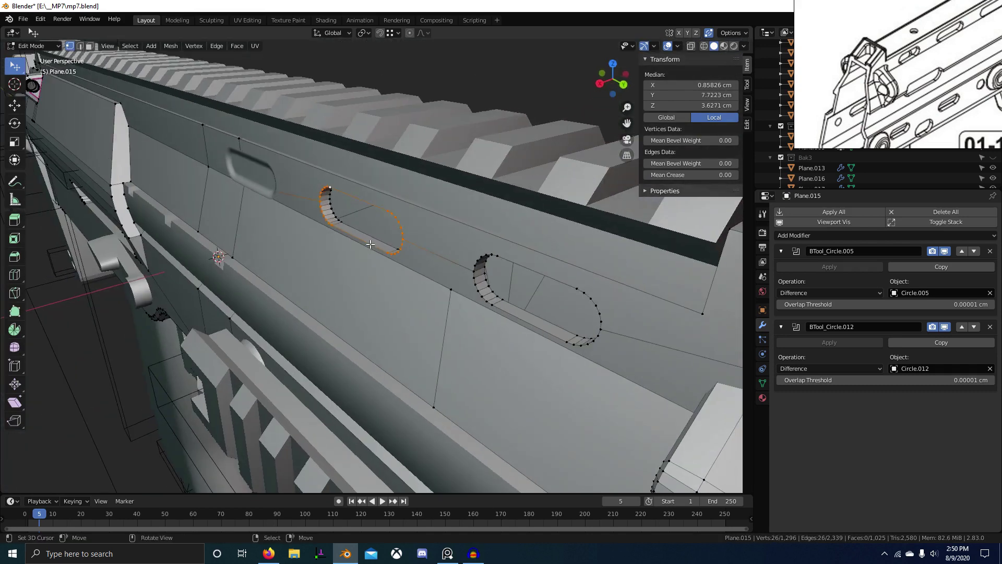
key("x")
left_click(305, 306)
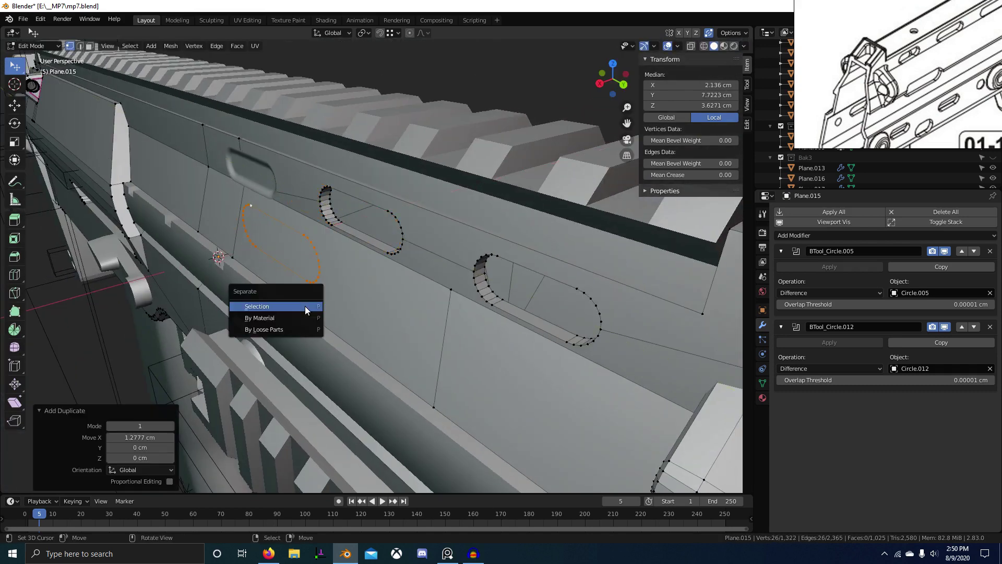
left_click(305, 306)
key("Tab")
right_click(316, 250)
Step: Lower the separated slot outline about 1.87 cm along Z to the height of the lower slot in the reference image
scroll(319, 262, "down", 3)
middle_click_drag(319, 262, 383, 275)
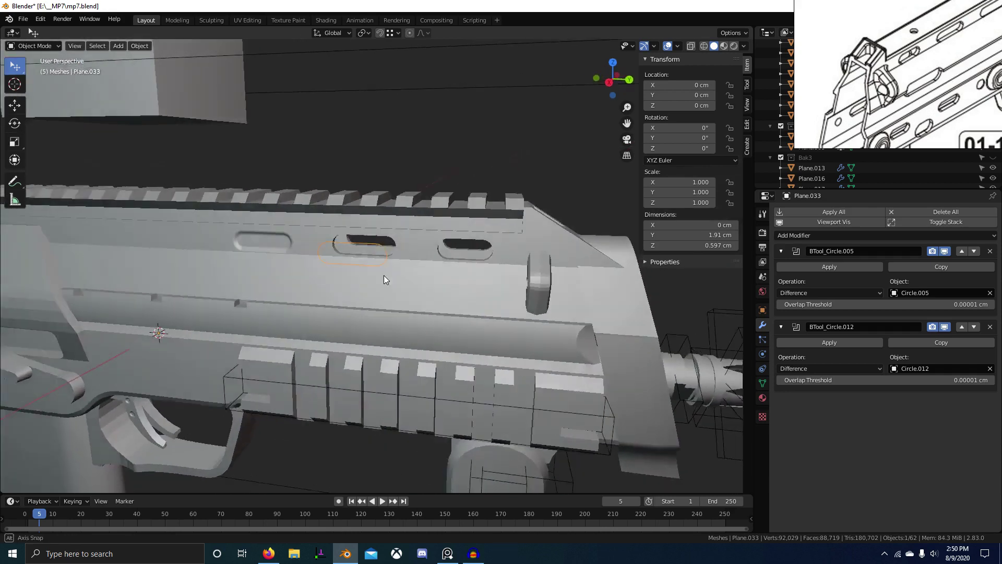
key("KP_3")
key("alt+z")
key("g")
key("z")
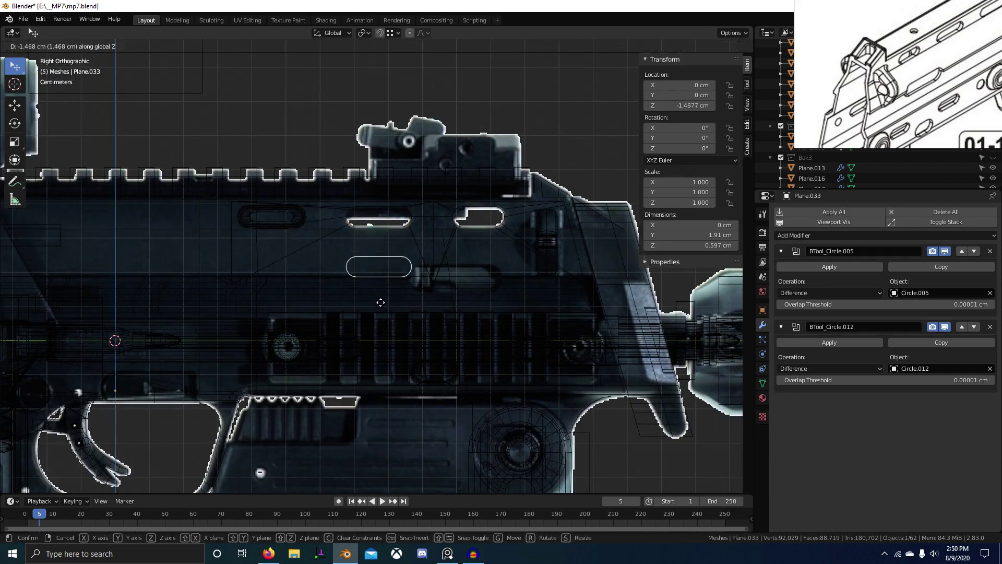
left_click(397, 299)
scroll(409, 297, "up", 3)
key("g")
key("z")
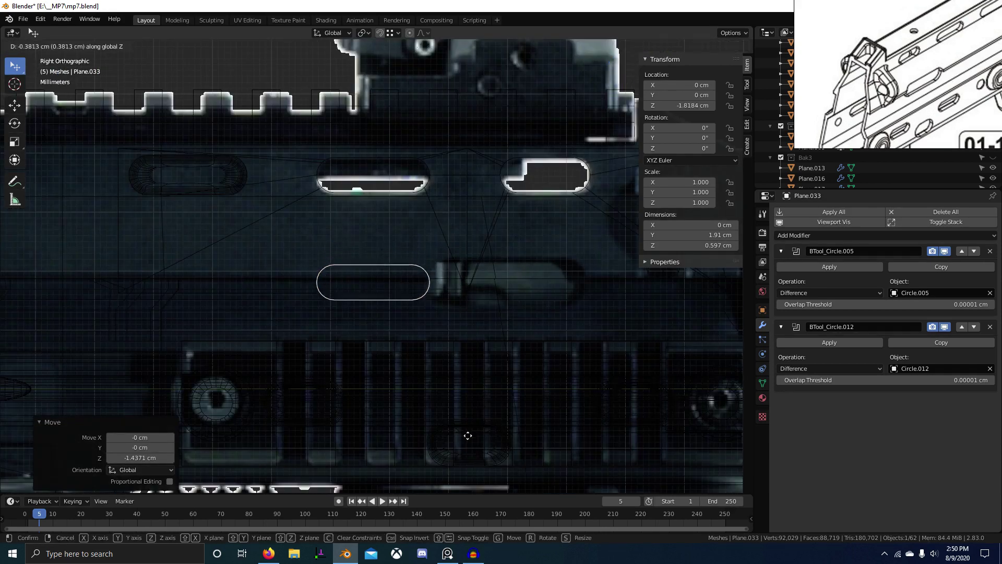
left_click(467, 435)
Step: Move the slot outline about 2.33 cm forward along Y over the lower slot in the reference image
middle_click_drag(459, 413, 358, 377, "shift")
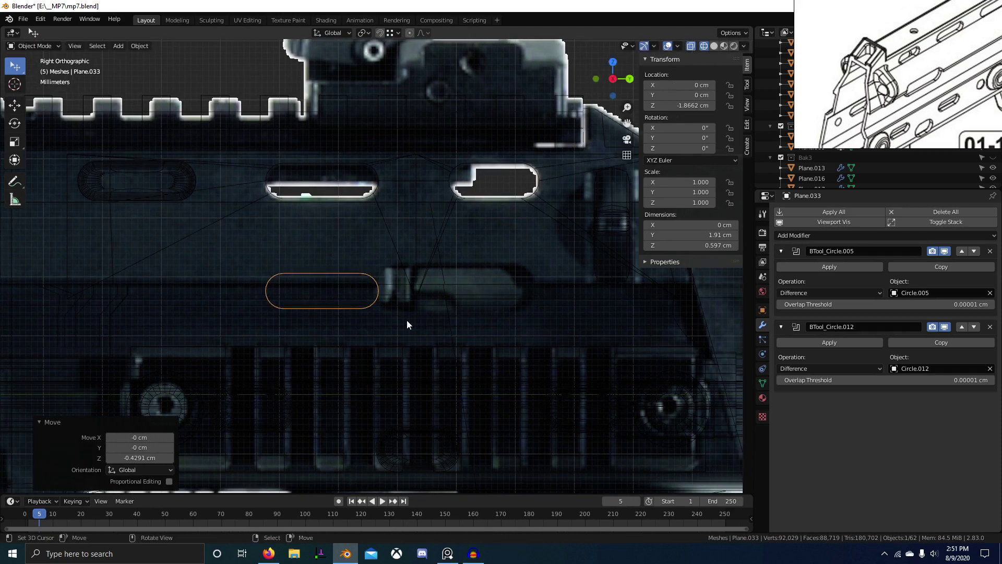
key("g")
key("y")
left_click(543, 318)
Step: Enlarge the outline's vertices to match the reference slot, nudging them about 0.06 cm up and 0.017 cm along Y
key("Tab")
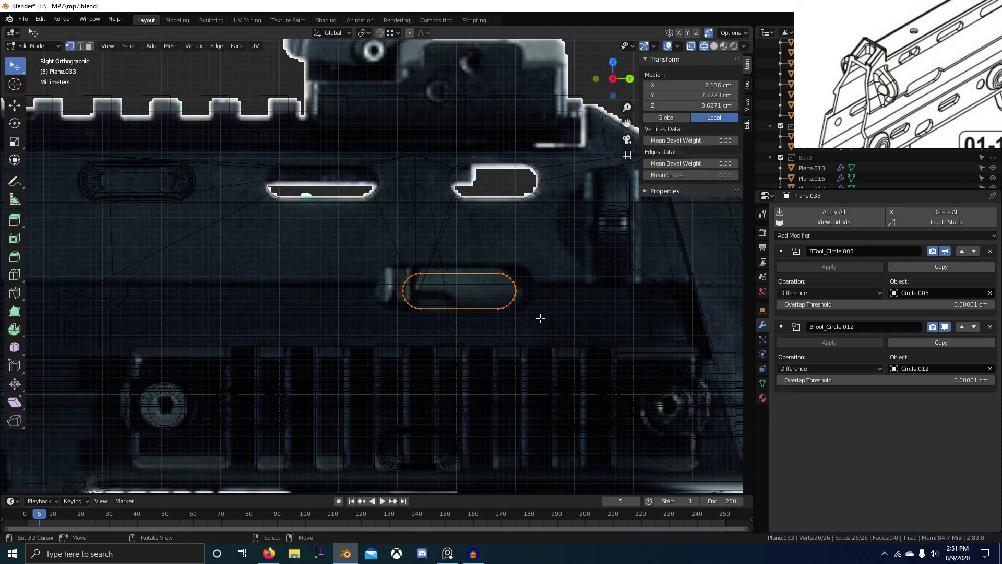
key("s")
left_click(558, 315)
key("g")
key("z")
left_click(563, 303)
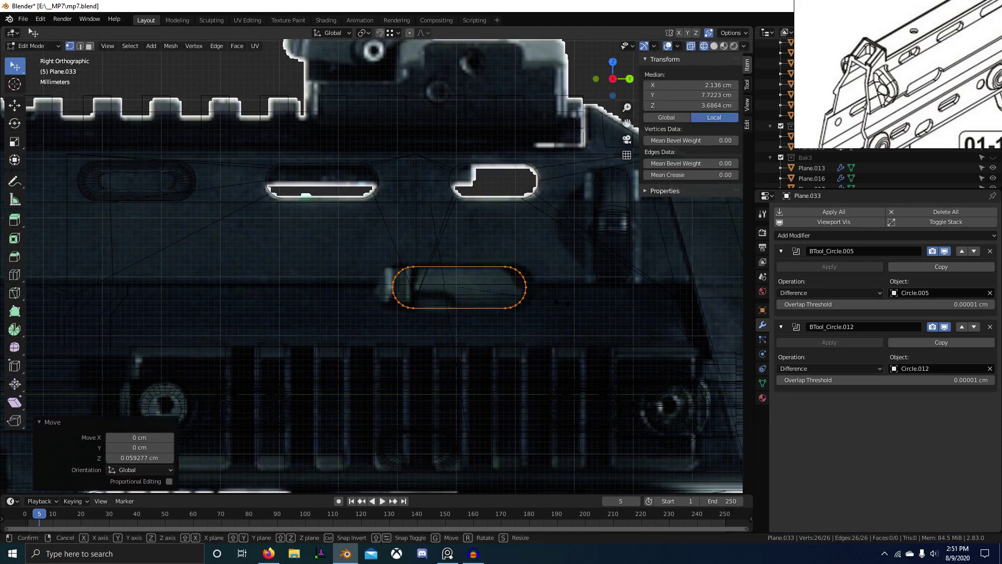
left_click(580, 306)
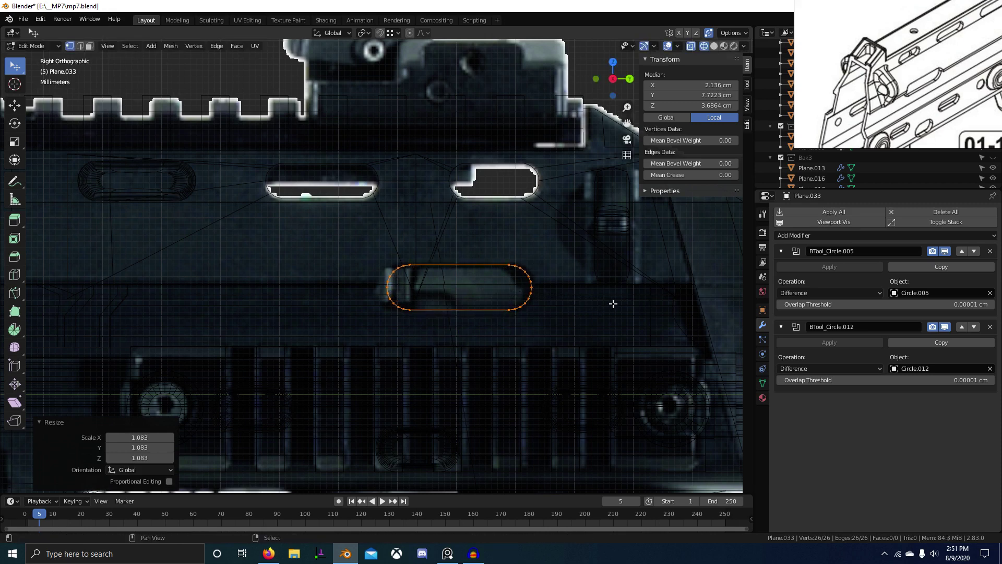
key("y")
left_click(648, 300)
Step: Check the slot in the reference line drawings and extend the outline's rear end about 0.175 cm backward along Y
scroll(944, 94, "down", 4)
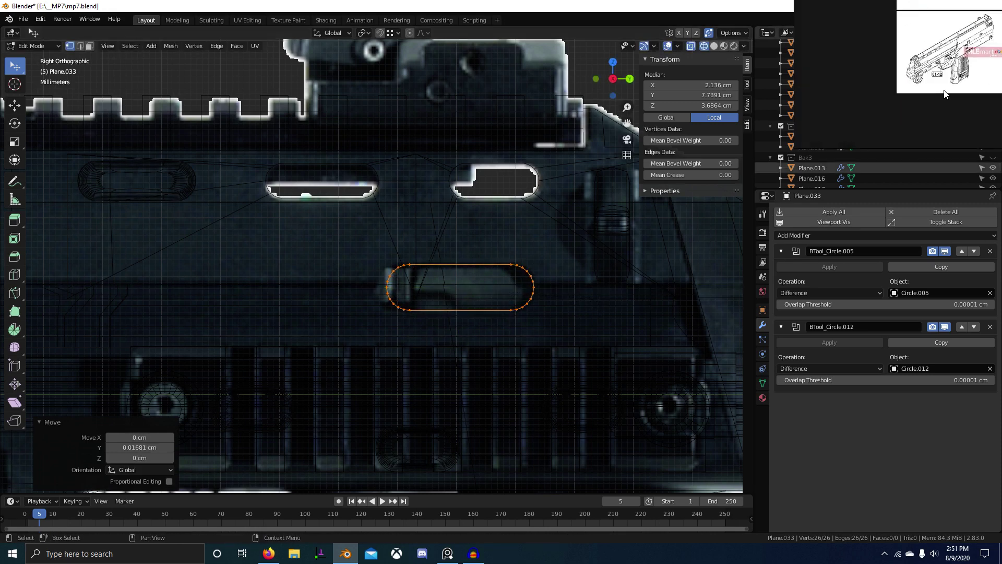
scroll(958, 55, "up", 3)
middle_click_drag(944, 43, 937, 67)
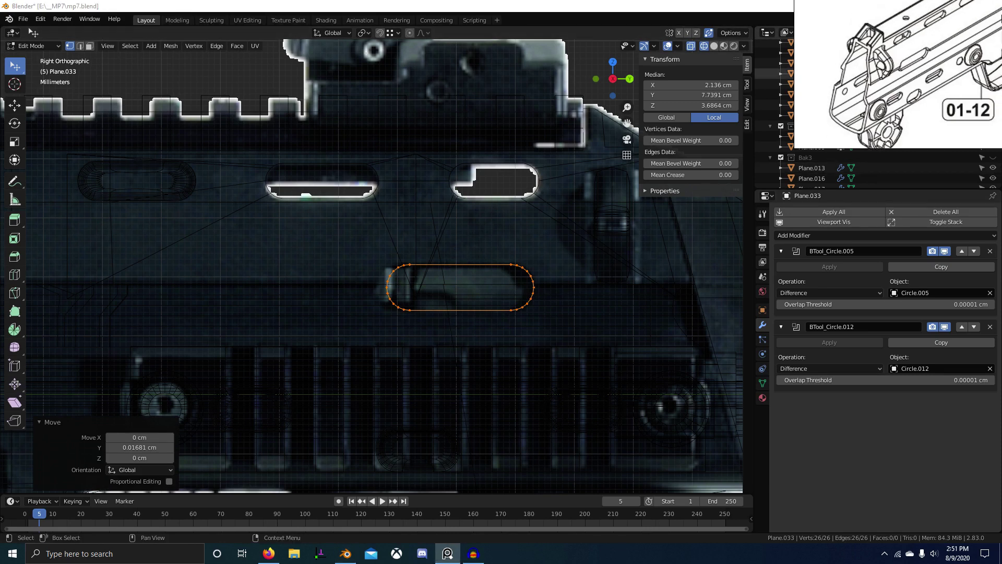
scroll(920, 47, "down", 3)
scroll(920, 47, "up", 4)
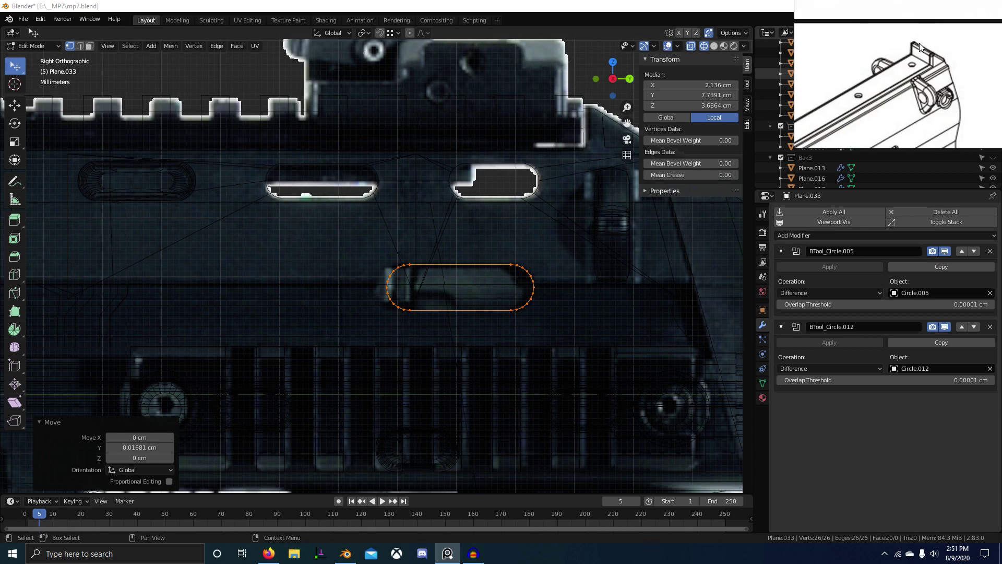
right_click(406, 263)
key("alt+a")
key("b")
left_click_drag(369, 253, 459, 329)
scroll(851, 128, "down", 4)
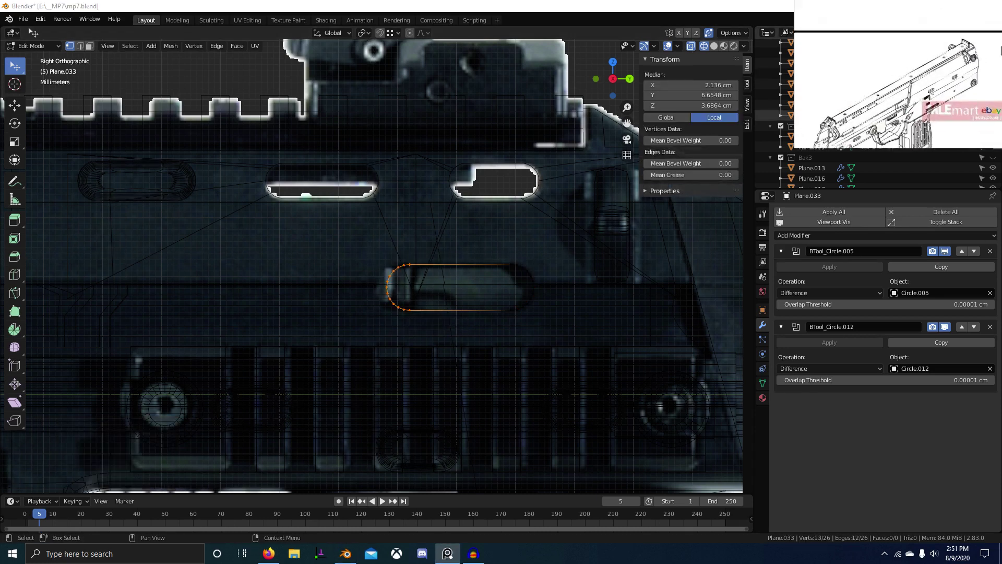
scroll(851, 127, "up", 5)
scroll(851, 127, "up", 3)
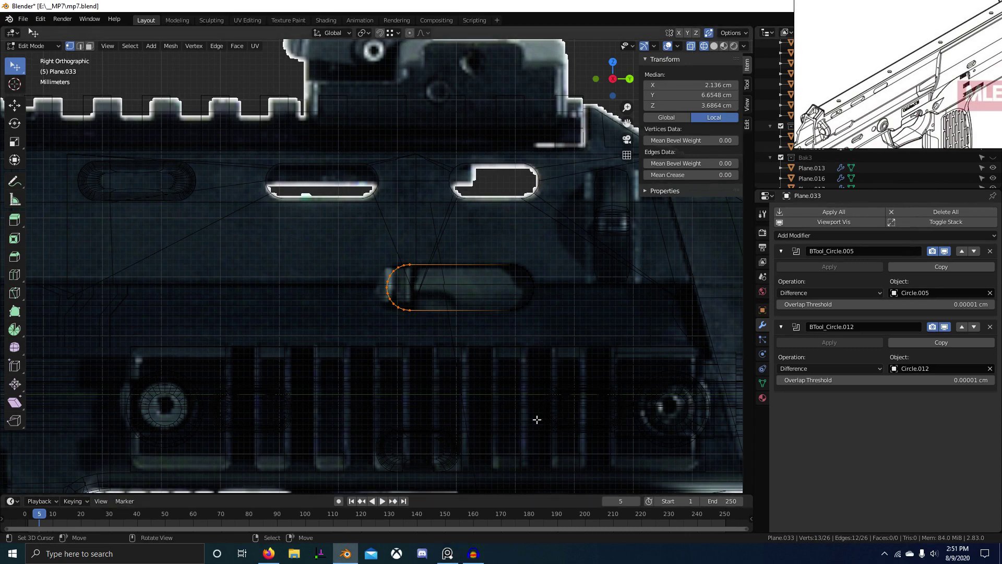
key("g")
key("y")
left_click(415, 322)
Step: Isolate the slot outline and the body in Local View and open the body's whole mesh in Edit Mode
key("shift+z")
scroll(428, 320, "down", 5)
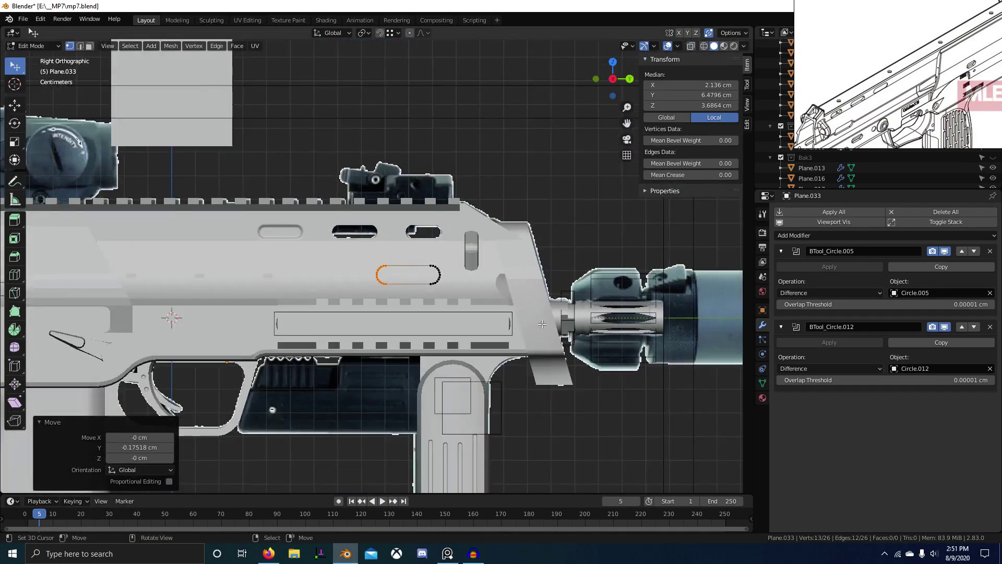
mouse_move(480, 301)
middle_mouse_down()
mouse_move(427, 284)
mouse_move(586, 312)
mouse_move(381, 264)
middle_mouse_up()
scroll(427, 283, "up", 6)
key("Tab")
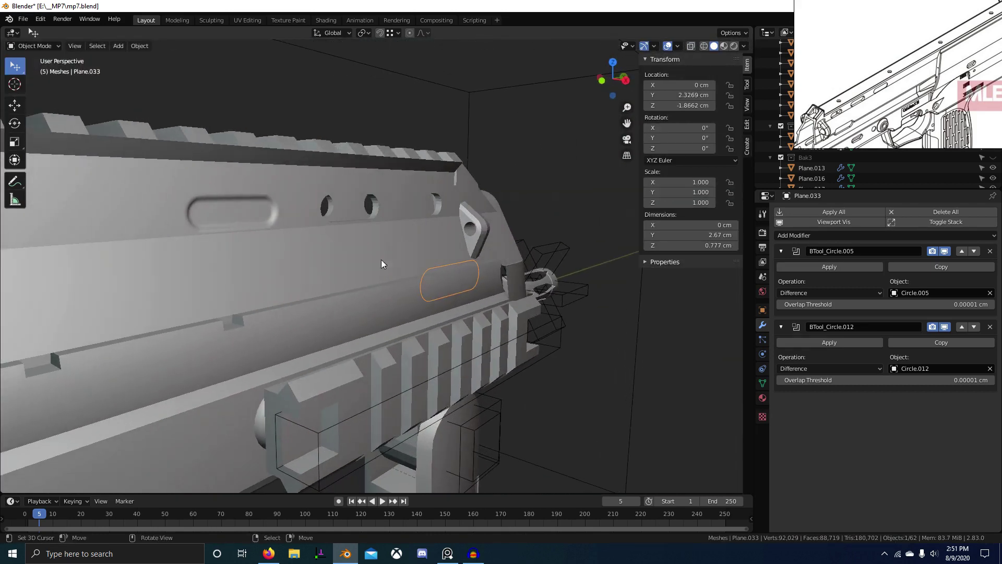
key("KP_Divide")
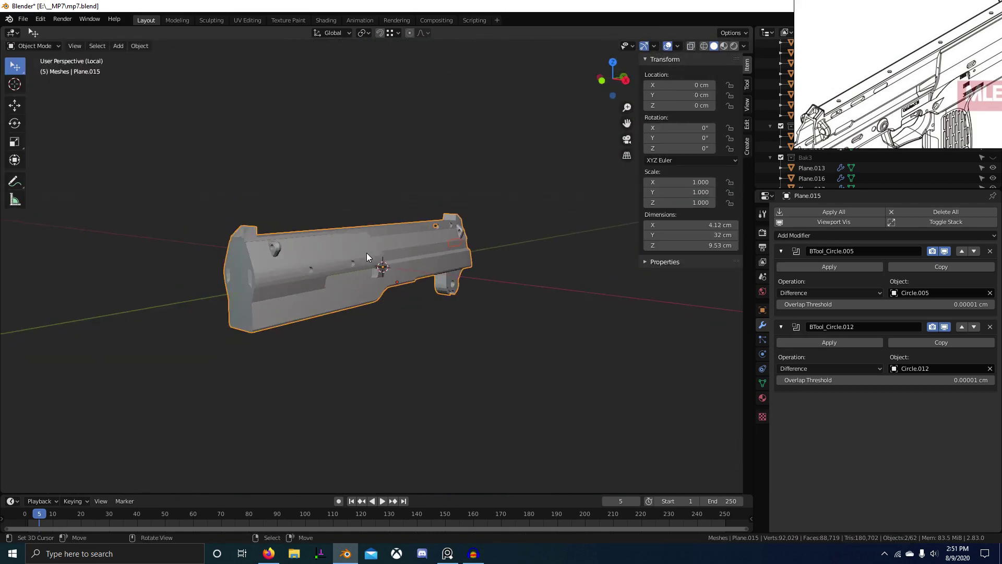
key("KP_3")
key("Tab")
scroll(452, 252, "up", 2)
key("a")
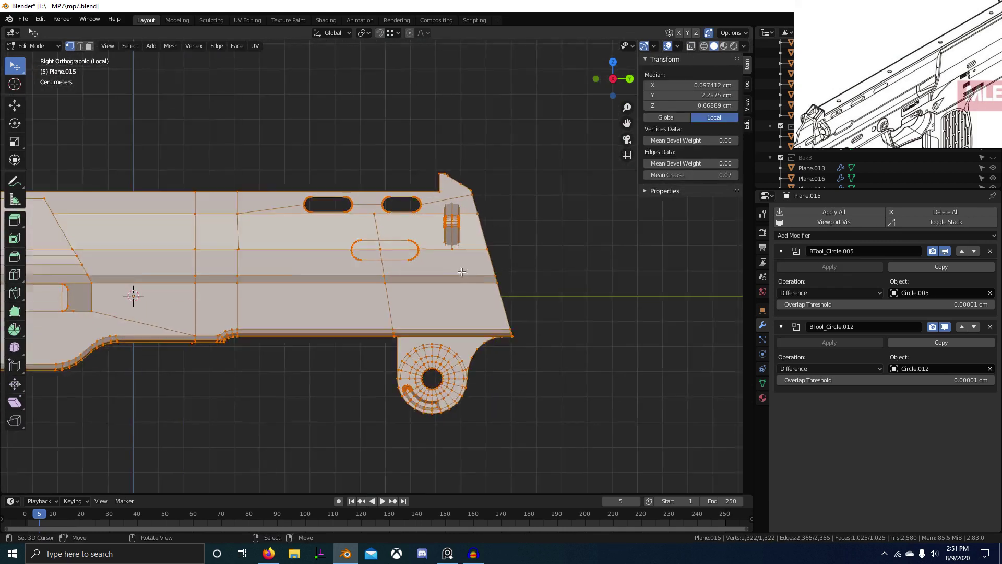
Step: Select all floor vertices of the body's inner cavity and lower them about 1.31 cm along Z
scroll(480, 266, "up", 3)
left_click(127, 233)
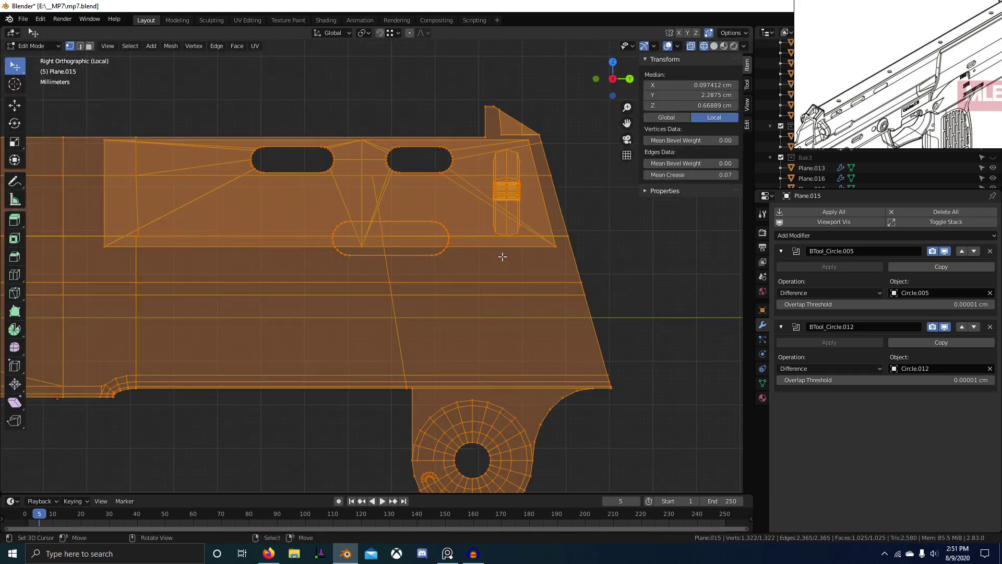
right_click(556, 249)
middle_click_drag(245, 258, 324, 257, "shift")
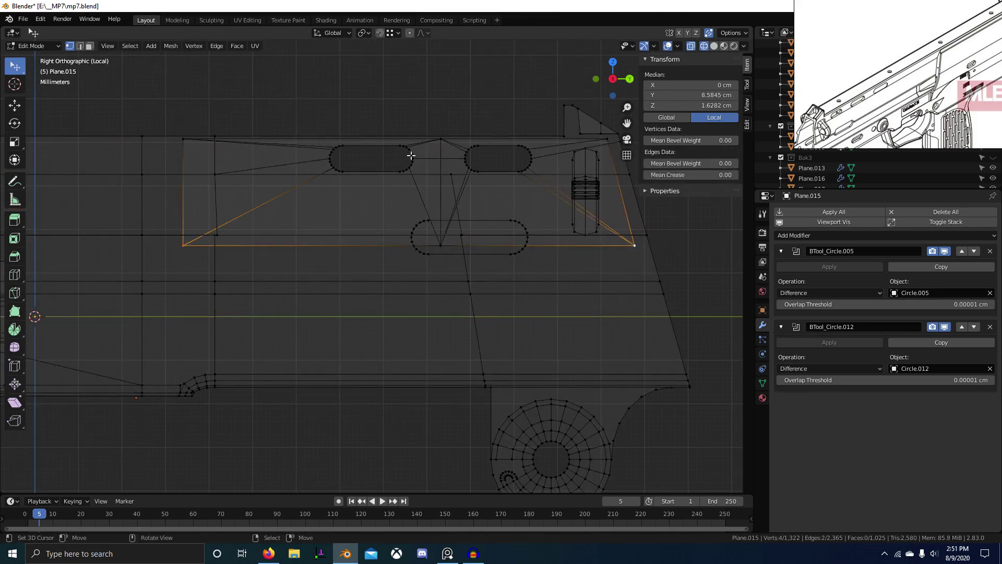
middle_click_drag(411, 155, 208, 282)
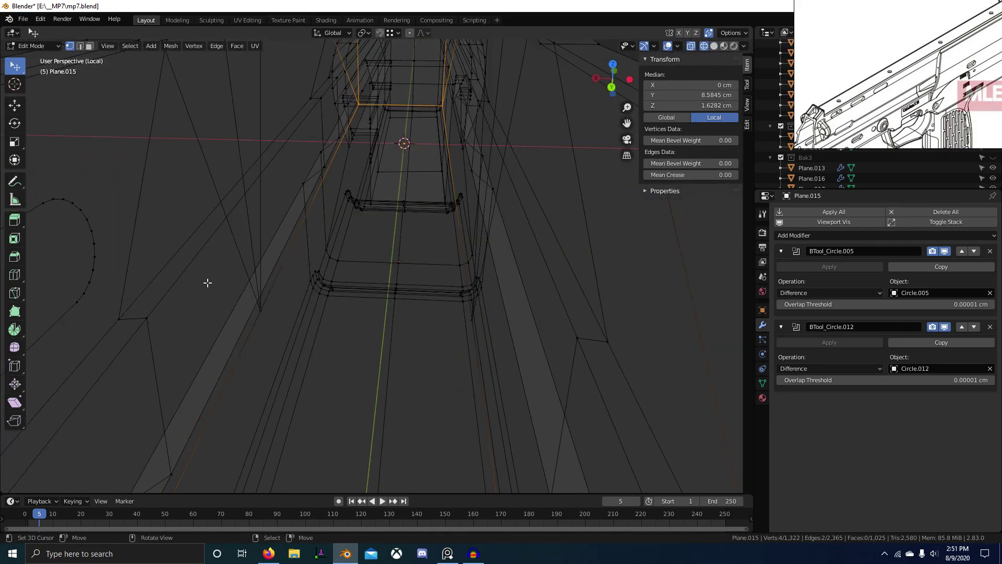
key("shift+z")
scroll(472, 313, "down", 6)
middle_click_drag(381, 233, 404, 204)
key("g")
key("z")
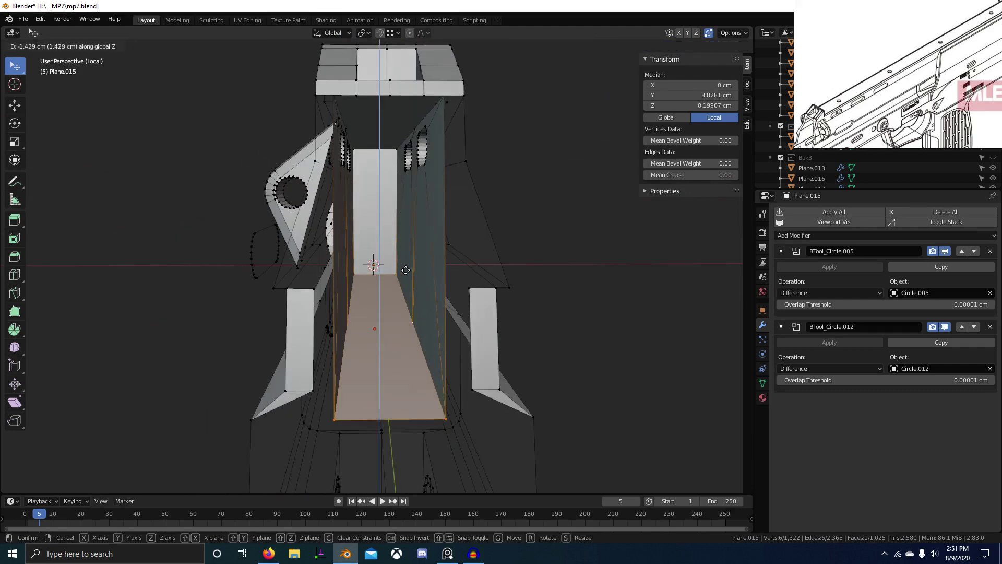
left_click(405, 264)
Step: Fine-tune the cavity floor's height to a Z of about 0.994 cm, just below the slot outline
key("KP_3")
key("z")
left_click(256, 283)
scroll(365, 298, "up", 3)
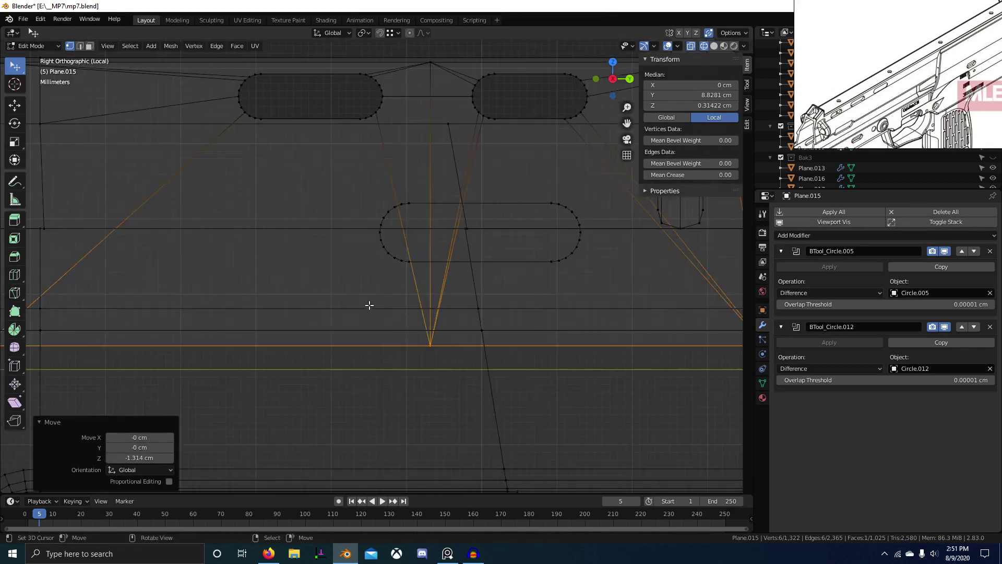
key("g")
key("z")
left_click(497, 266)
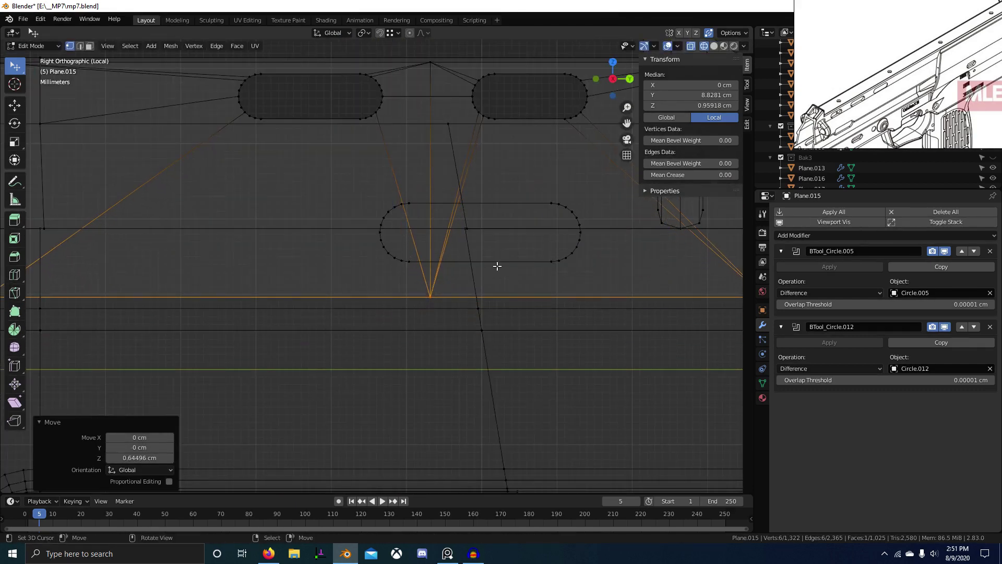
key("z")
left_click(504, 290)
middle_click_drag(621, 321, 433, 338, "shift")
key("g")
key("z")
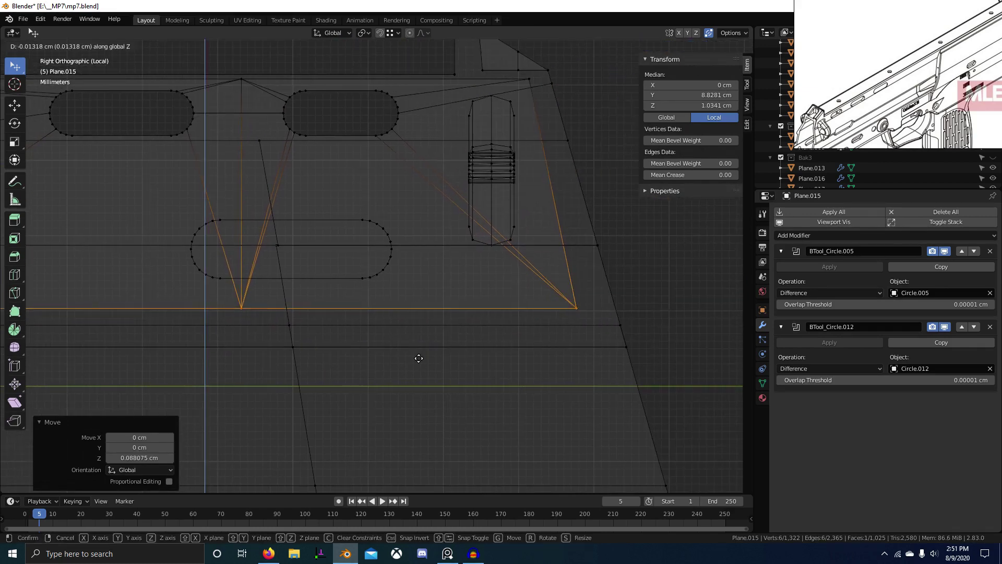
left_click(528, 347)
Step: Move the cavity floor's front corner vertices about 0.217 cm forward along Y
key("alt+a")
key("b")
left_click_drag(570, 300, 586, 342)
key("g")
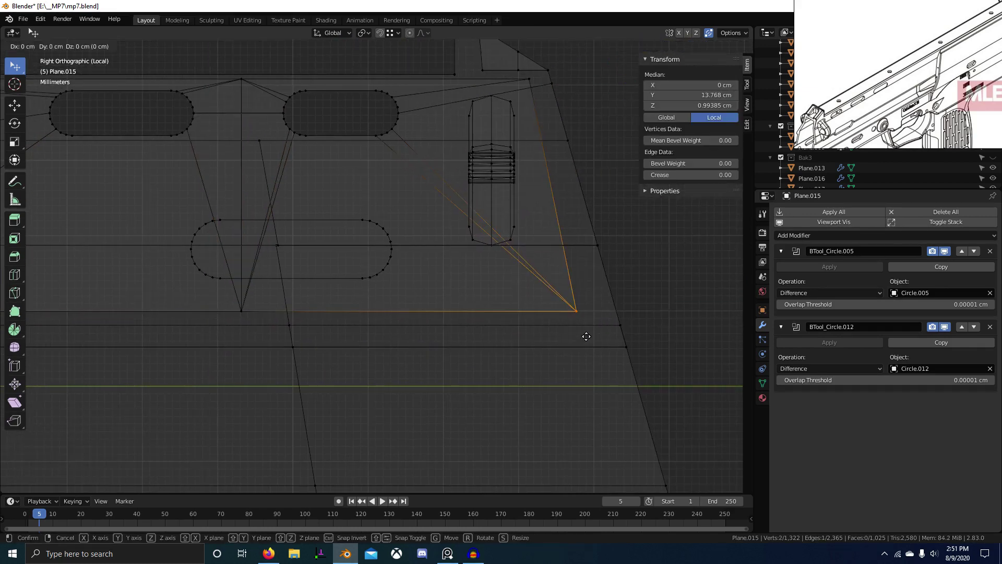
left_click(715, 339)
Step: Cut the slot outline through the whole body mesh with Knife Project in right orthographic view and return to Object Mode
scroll(652, 333, "down", 5)
key("alt+z")
middle_click_drag(550, 318, 436, 316)
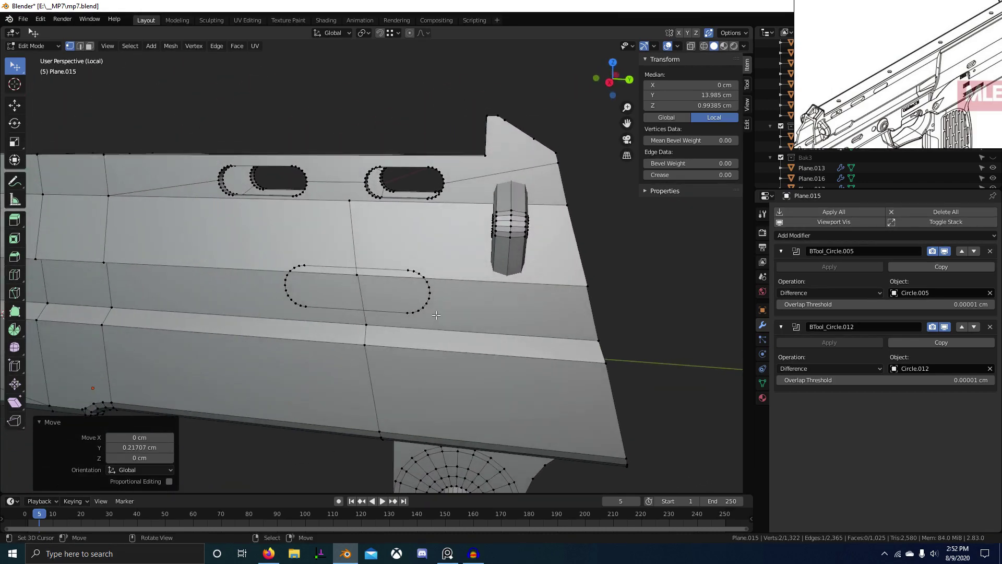
key("a")
key("KP_3")
key("F3")
type("Knife Project")
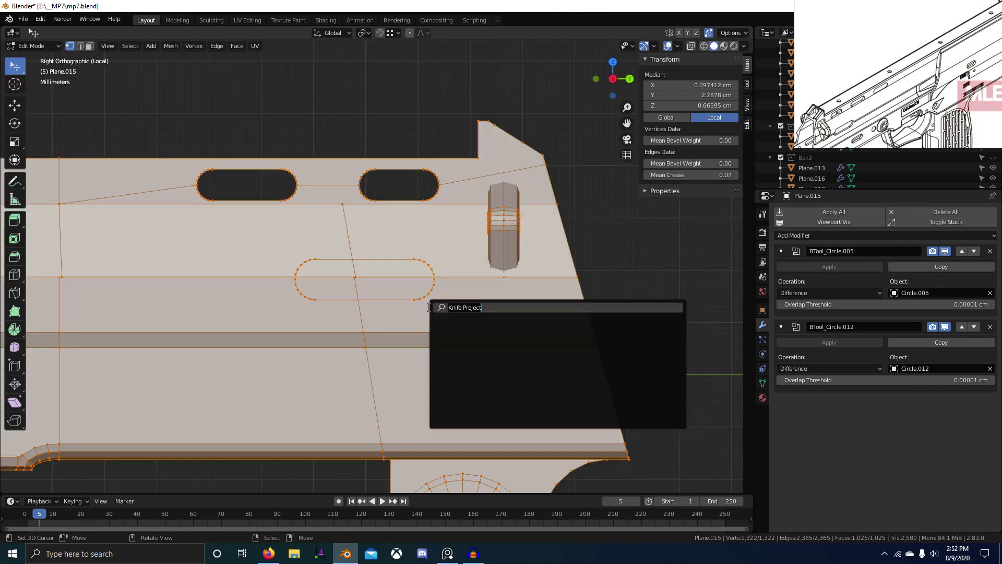
key("Return")
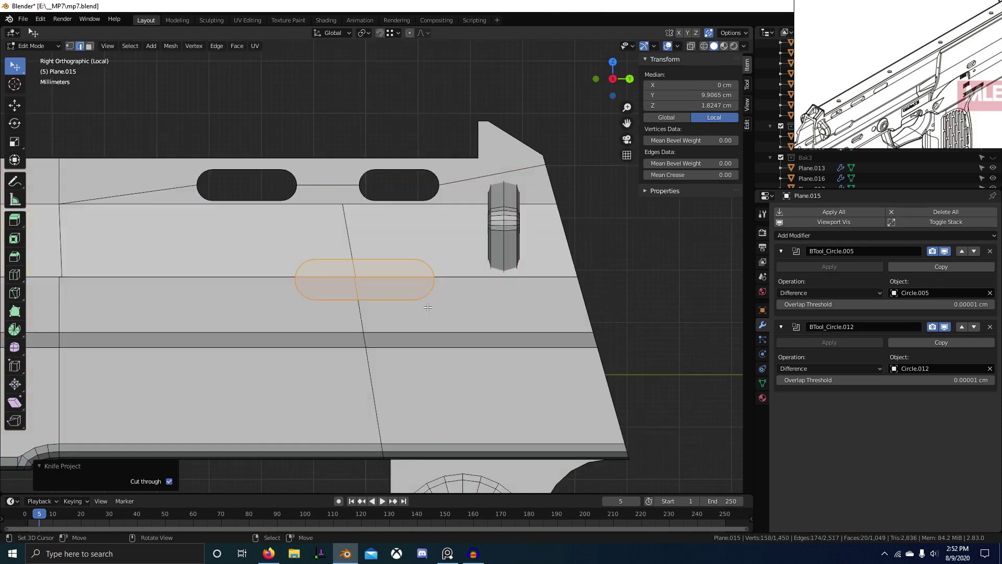
middle_click_drag(444, 338, 309, 301)
key("Tab")
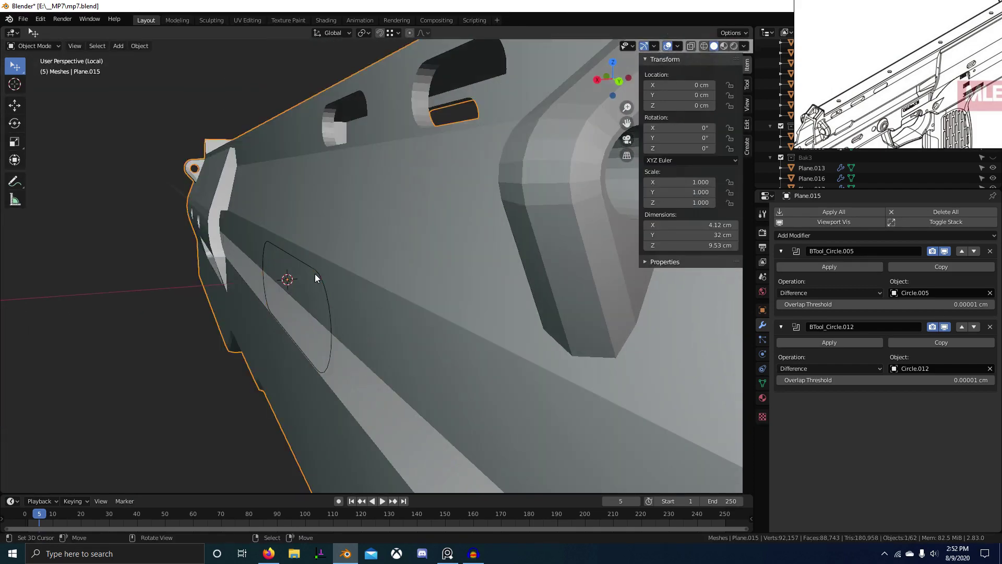
Step: Delete the slot outline object, then remove the faces enclosed by the projected slot from the body mesh in Edit Mode
left_click(315, 274)
key("Delete")
right_click(372, 251)
key("Tab")
scroll(396, 261, "down", 5)
middle_click_drag(444, 284, 301, 303)
key("x")
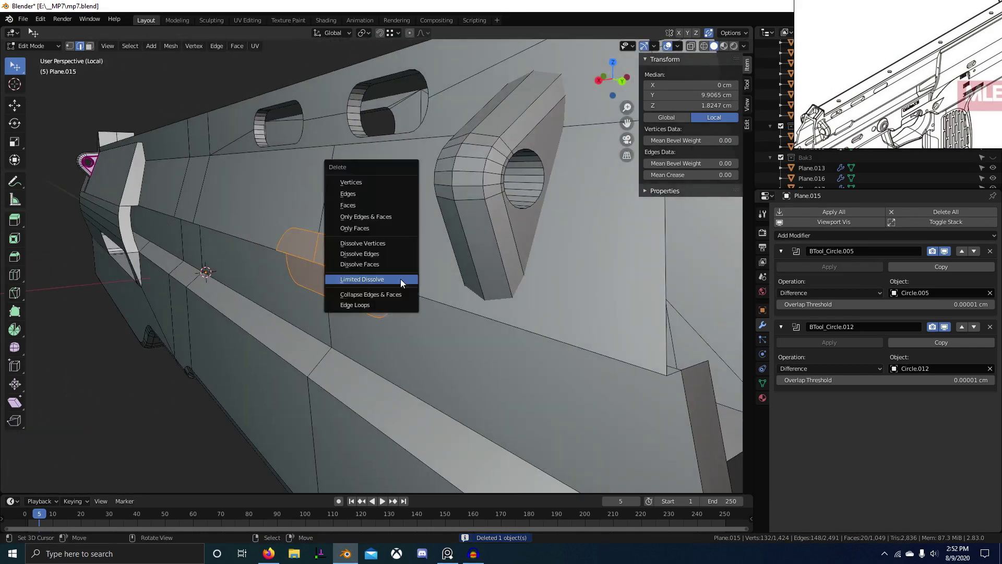
key("f")
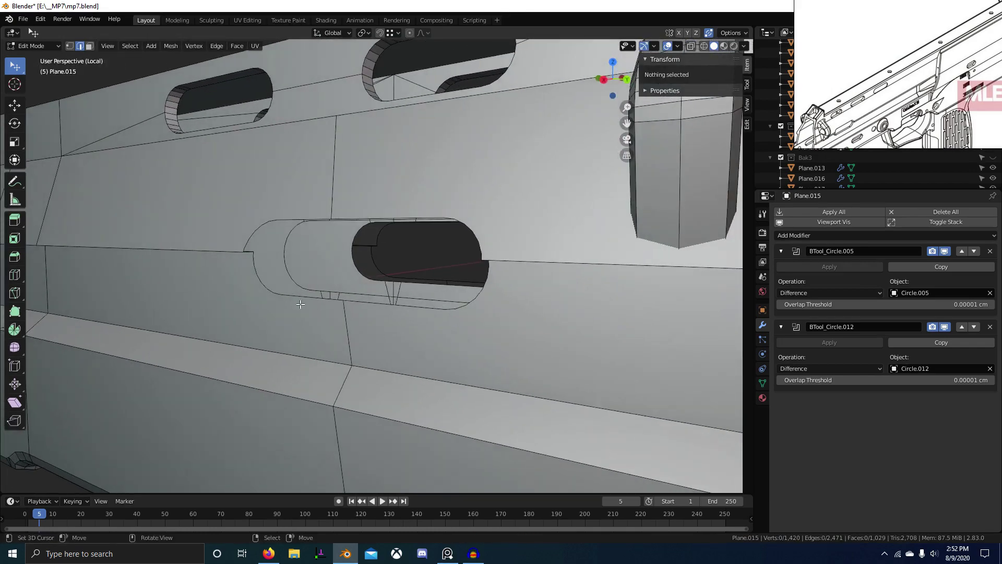
Step: Select the full loop of boundary edges around the new slot opening in the body's outer skin
right_click(293, 296)
scroll(319, 294, "up", 5)
middle_click_drag(361, 295, 247, 230)
right_click(419, 315, "alt")
right_click(247, 231, "alt")
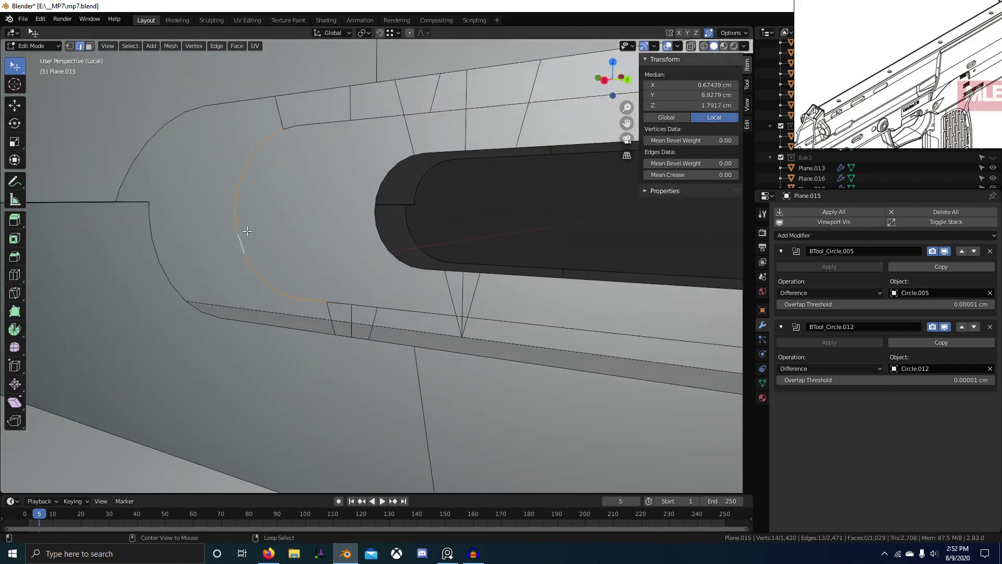
scroll(168, 248, "down", 5)
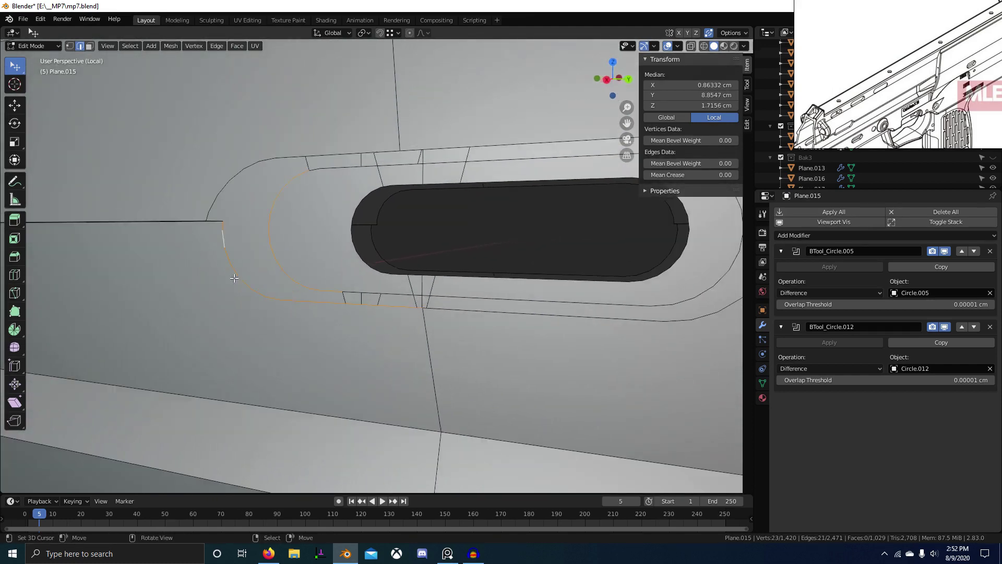
right_click(366, 316)
middle_click_drag(367, 316, 406, 190)
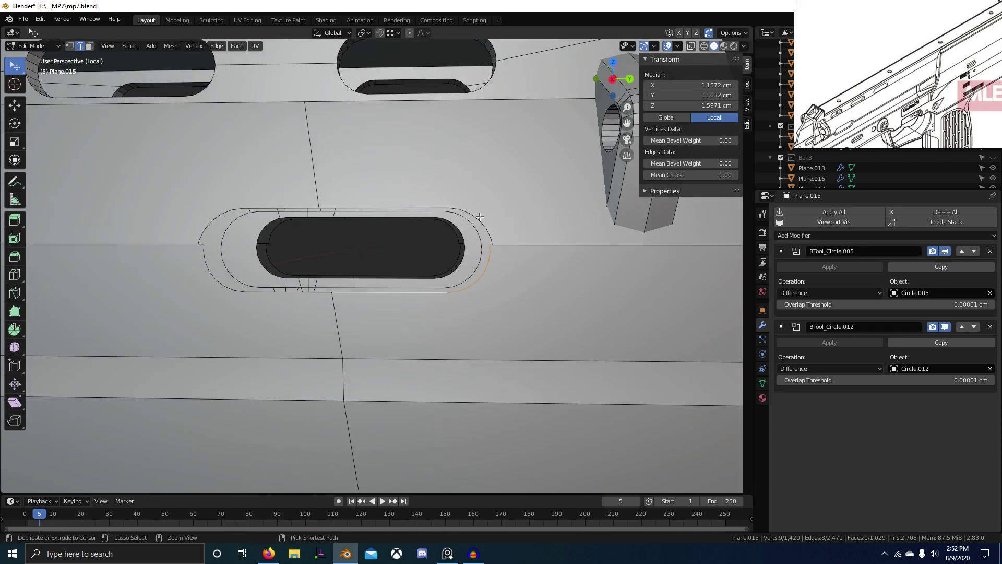
right_click(405, 191, "ctrl")
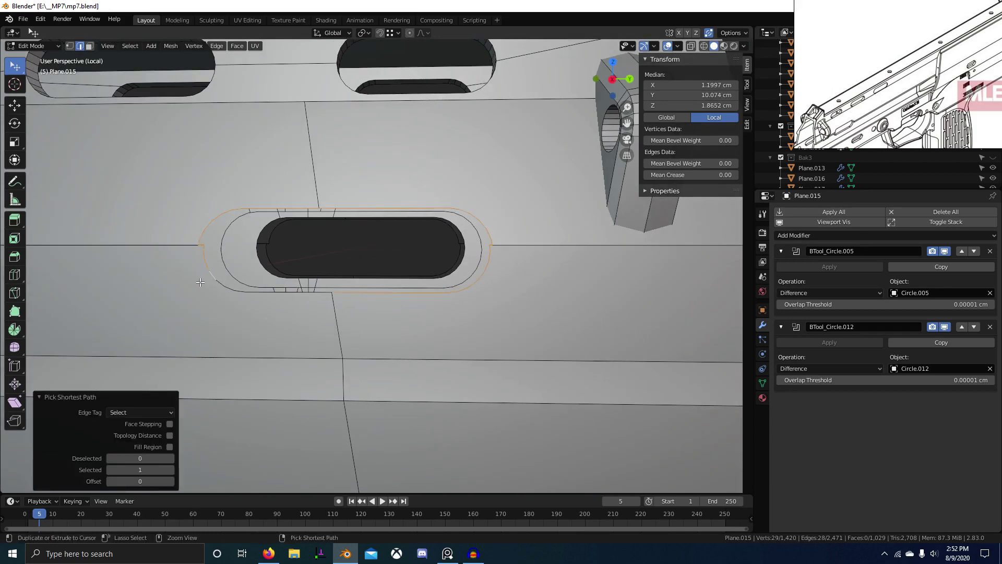
Step: Extrude the slot's outer edge loop inward along X and flatten it with an X scale of 0
scroll(303, 304, "up", 3)
middle_click_drag(303, 303, 350, 305)
key("g")
key("x")
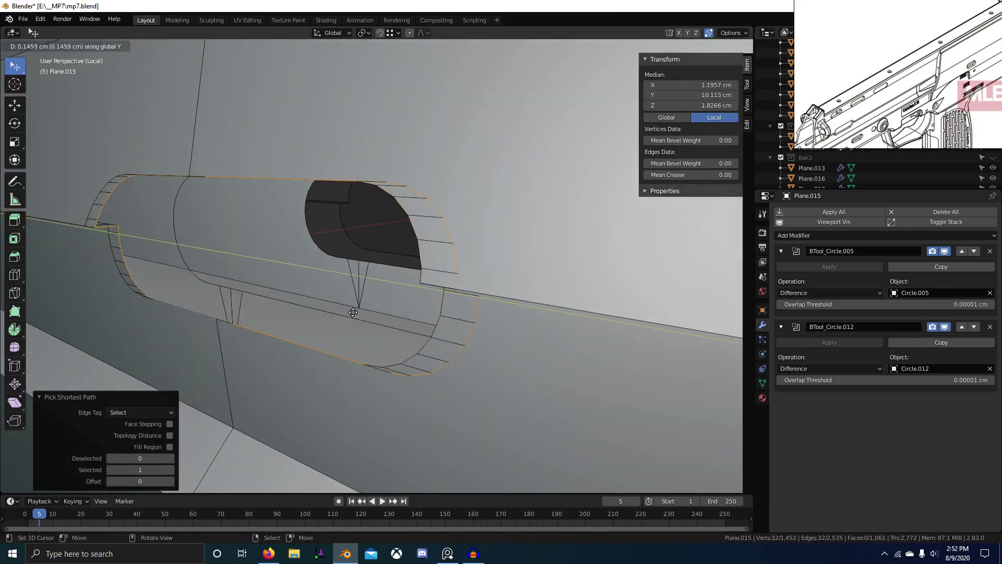
left_click(353, 307)
key("s")
key("x")
left_click(354, 306)
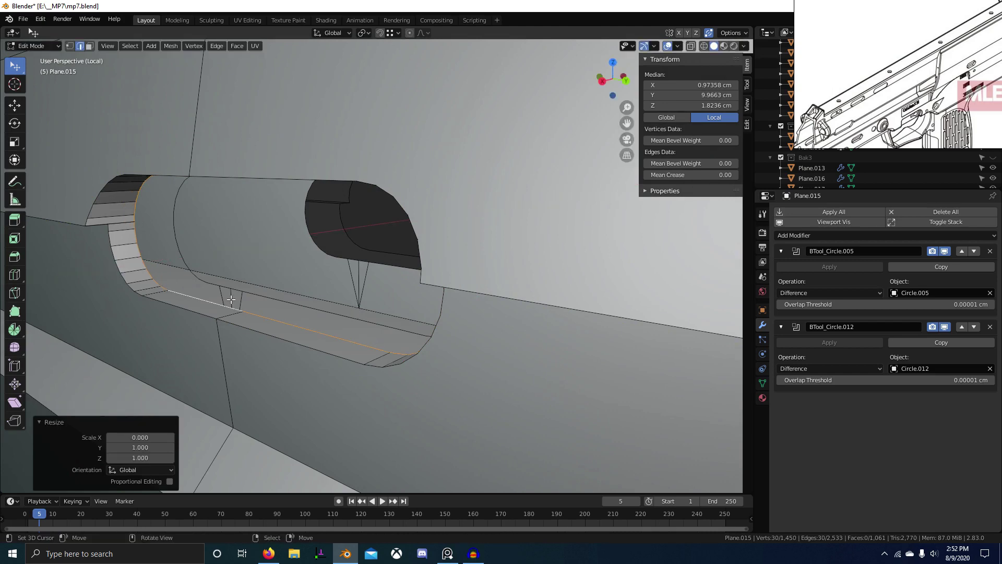
Step: Try to bridge the extruded rim to the edge loop of the inner wall's slot opening
scroll(232, 299, "up", 4)
middle_click_drag(250, 292, 494, 207)
left_click(331, 272, "alt+shift")
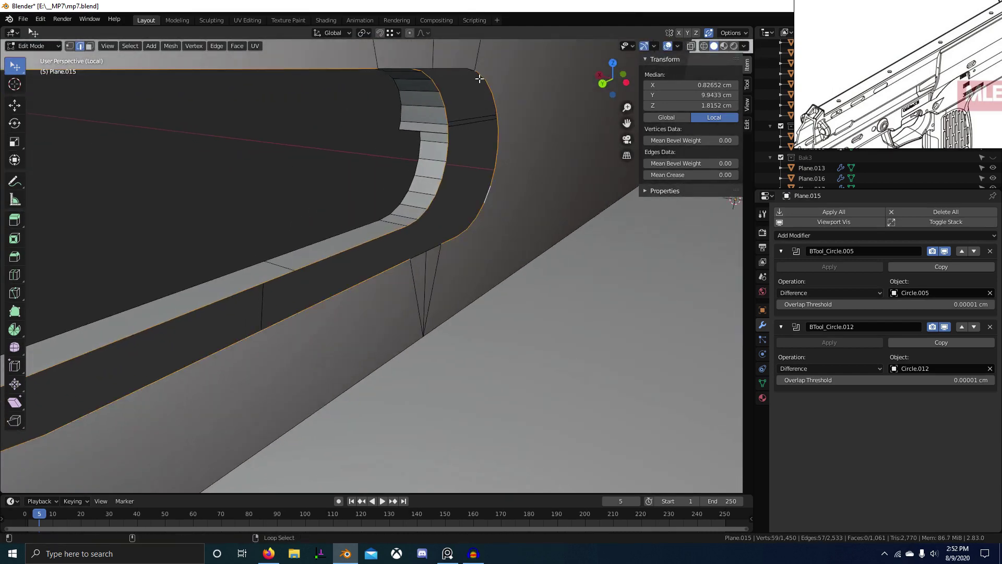
middle_click_drag(401, 64, 370, 150)
key("ctrl+e")
left_click(370, 150)
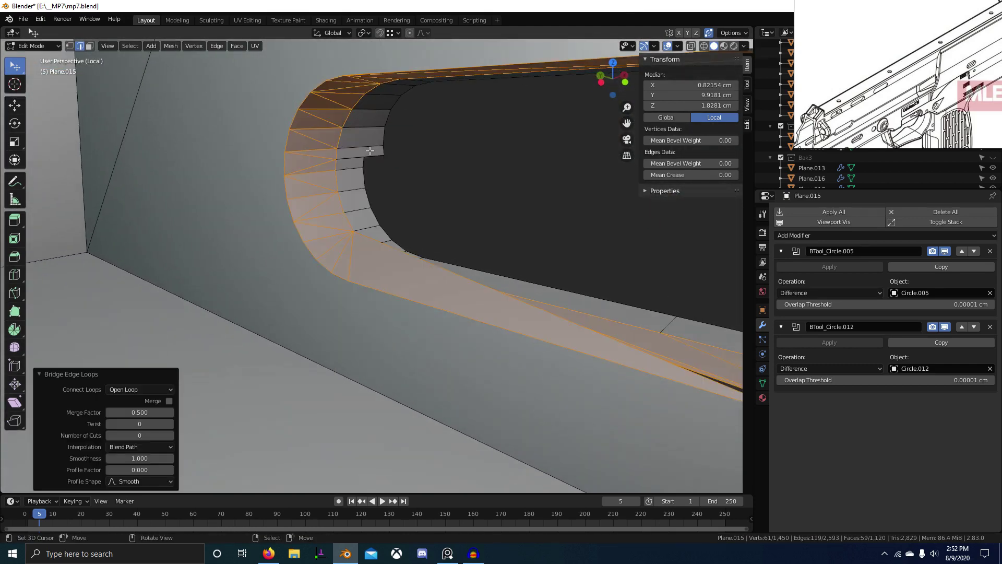
middle_click_drag(418, 274, 375, 283)
scroll(375, 283, "up", 2)
middle_click_drag(274, 284, 452, 354)
scroll(358, 315, "down", 4)
key("ctrl+z")
Step: Move the extra vertex on the lower edge of the inner wall's slot opening about 0.406 cm along Y
scroll(481, 353, "down", 3)
key("1")
scroll(440, 345, "up", 4)
scroll(444, 358, "down", 2)
right_click(478, 355)
key("g")
key("y")
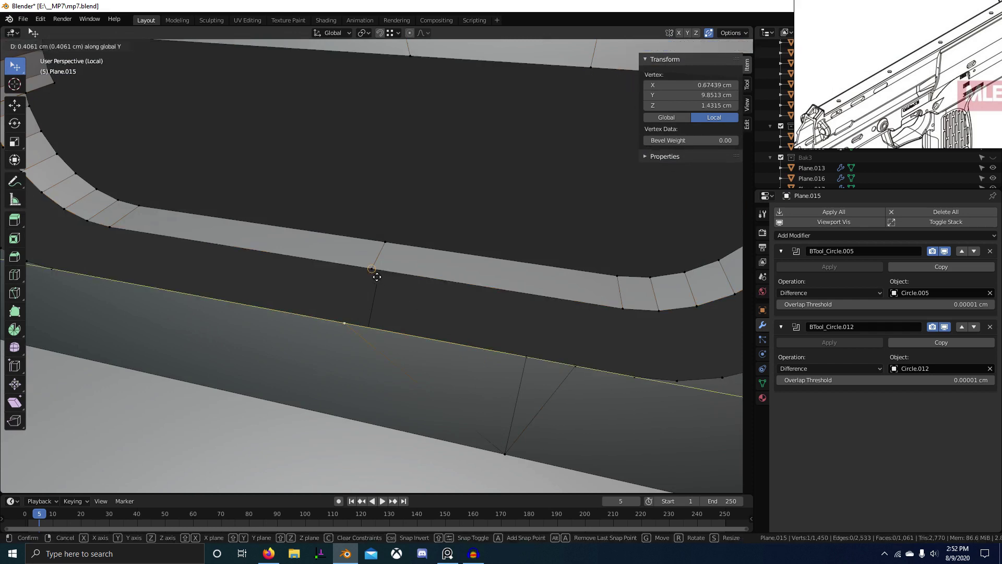
left_click(304, 296)
Step: Dissolve the surplus edges running from the inner opening's lower edge down to the cavity floor
middle_click_drag(305, 295, 418, 320, "shift")
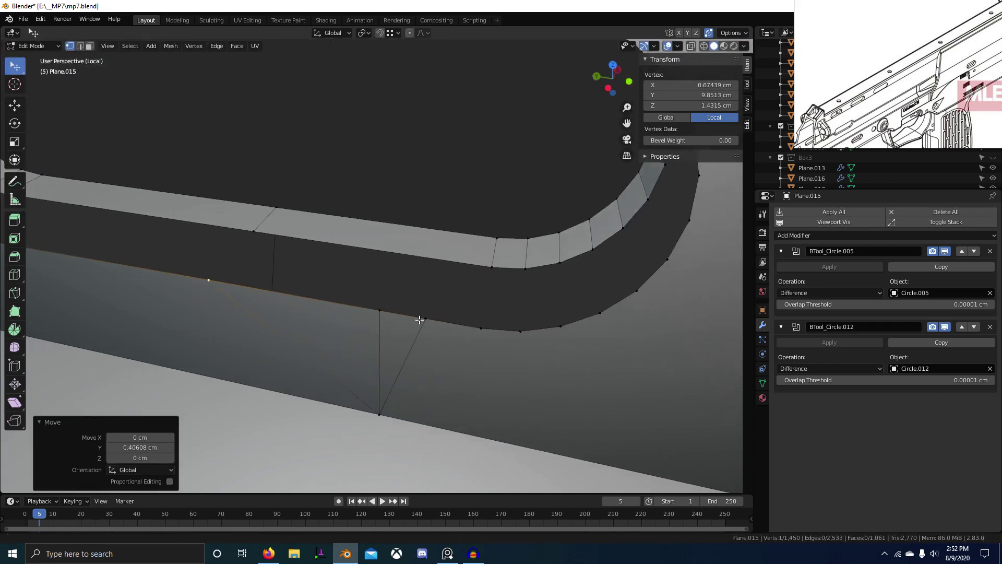
right_click(381, 316)
key("ctrl+x")
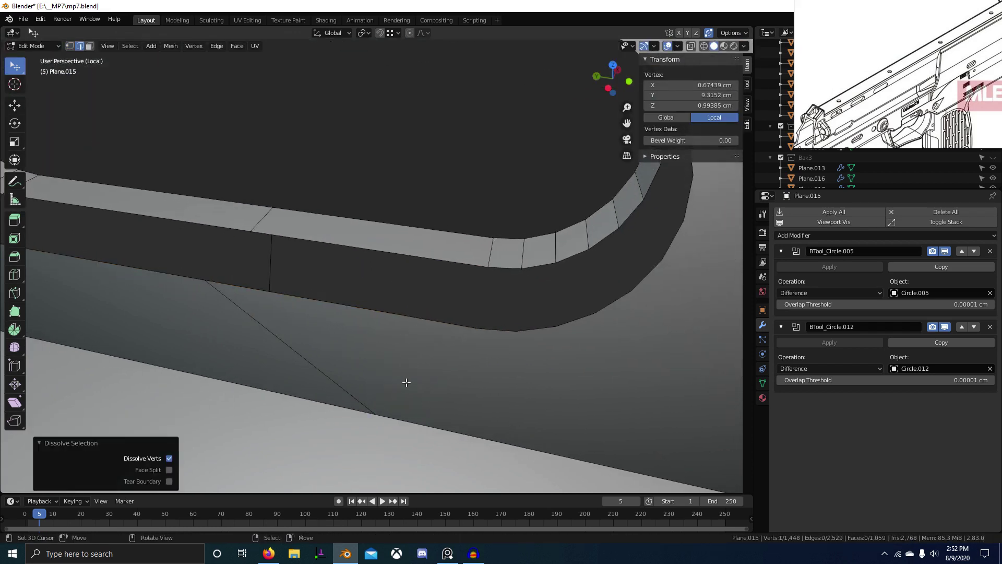
Step: Start filling faces between the extruded rim and the inner opening, from the lower middle edges toward the rounded end
middle_click_drag(405, 383, 486, 286)
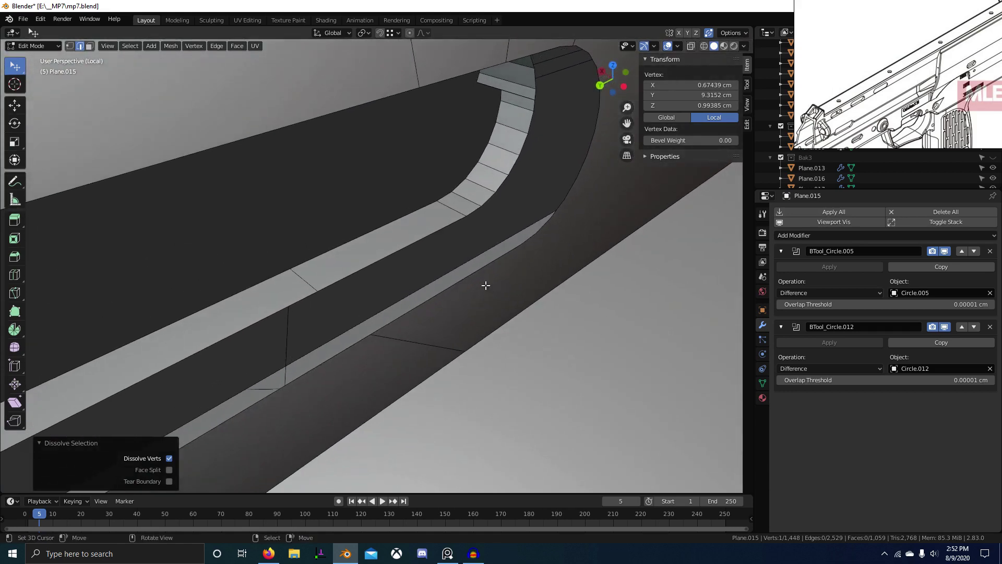
right_click(395, 318)
right_click(399, 268, "shift")
key("f")
right_click(506, 231)
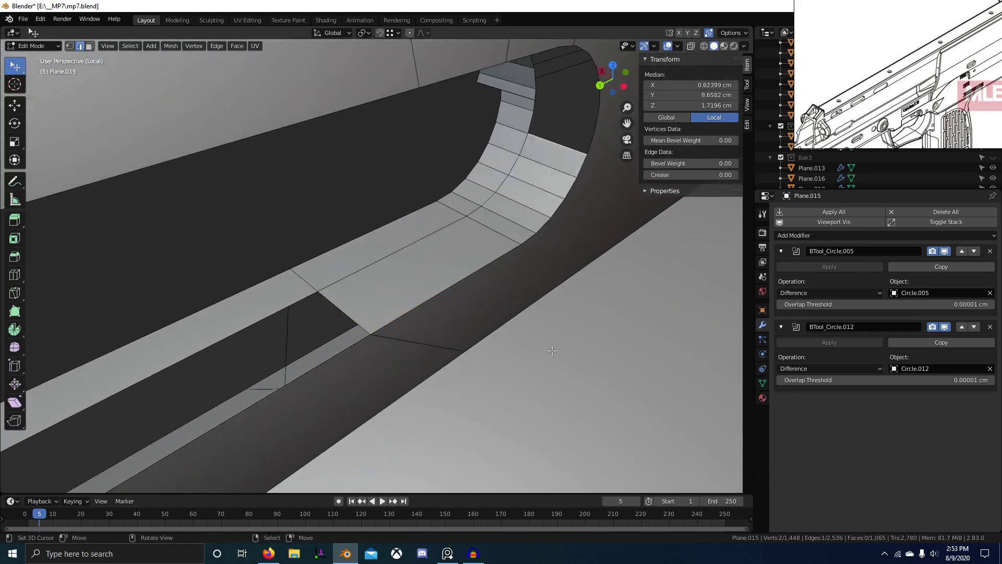
Step: Try to continue filling faces around the rounded end and along the slot's upper side
middle_click_drag(552, 351, 539, 305)
key("f")
middle_click_drag(506, 259, 539, 323)
key("f")
key("f")
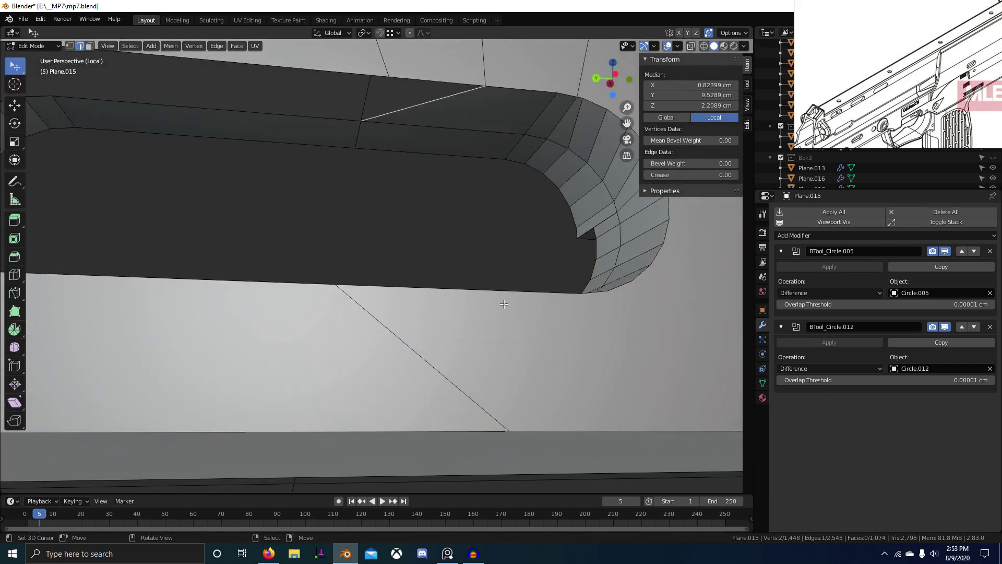
middle_click_drag(462, 231, 438, 358)
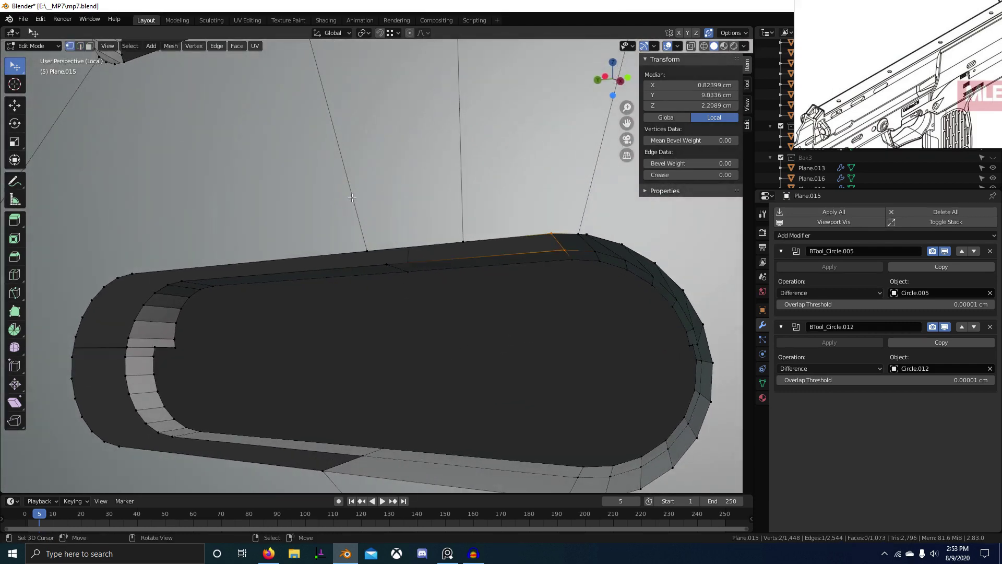
middle_click_drag(354, 198, 469, 204)
middle_click_drag(540, 228, 459, 249)
right_click(448, 253)
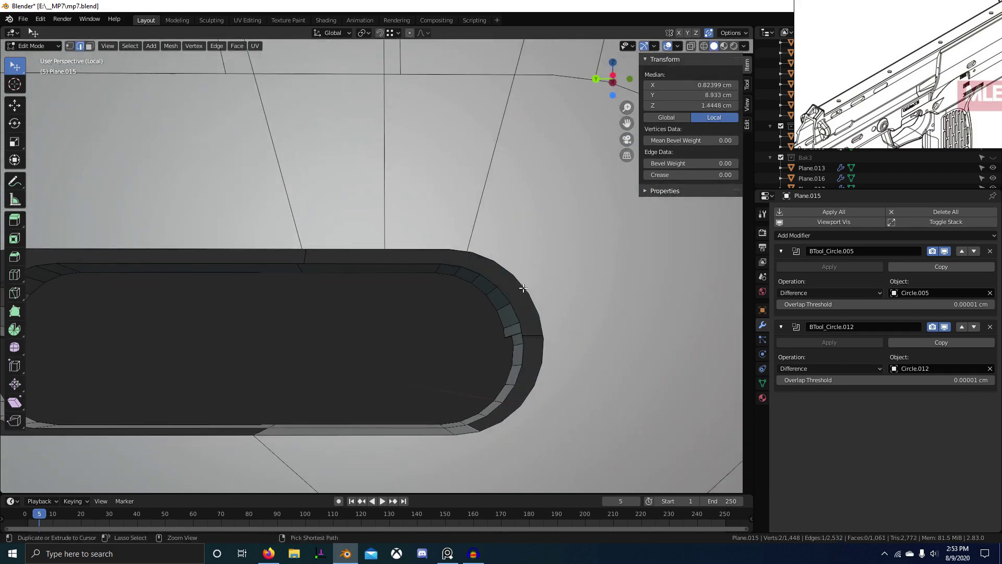
Step: Remove the extra vertex beside the rounded end on the inner opening's upper edge
left_click(474, 247)
middle_click_drag(407, 251, 474, 351)
key("2")
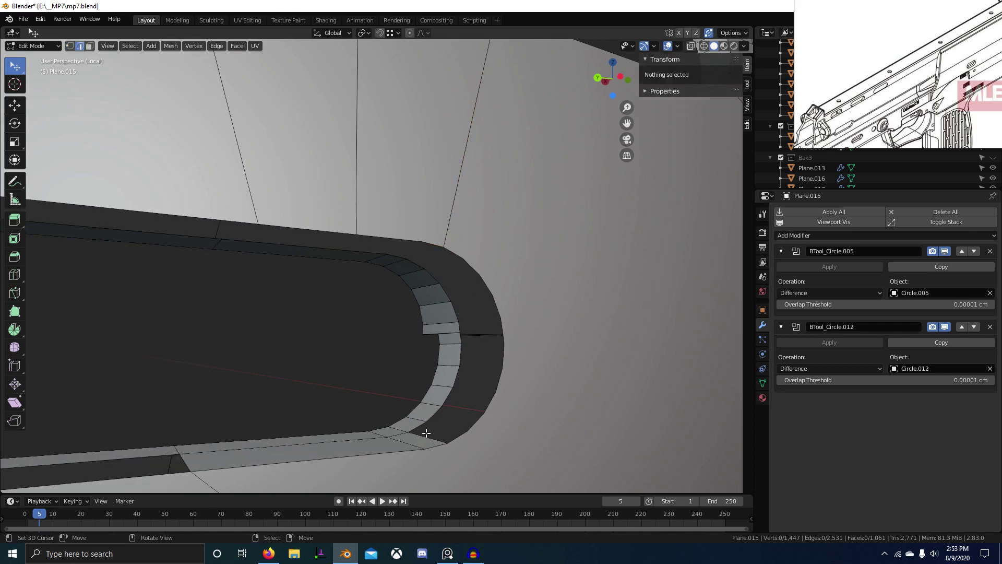
Step: Fill faces around the slot's rounded end, from the lower edge up to the straight upper edge
left_click(426, 439)
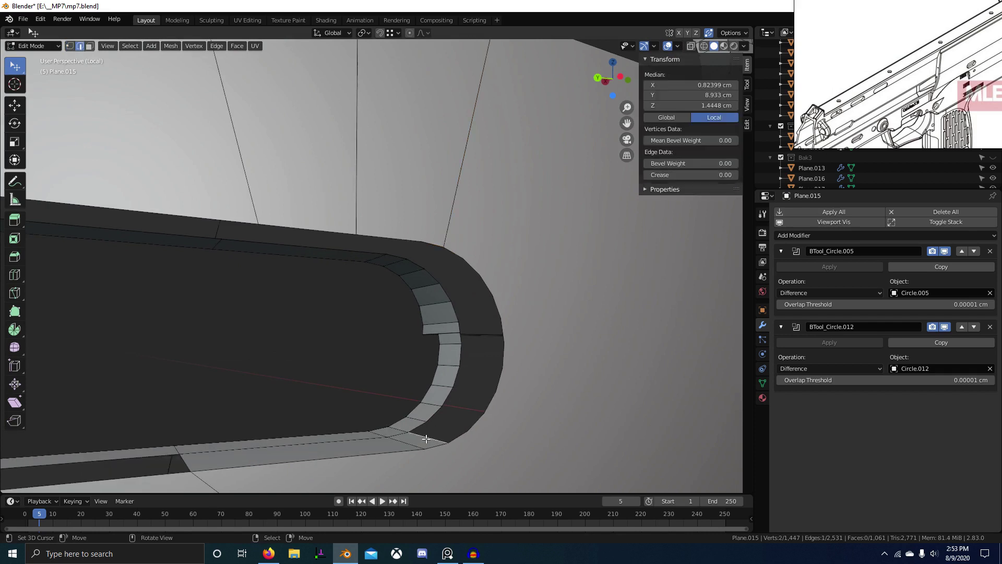
right_click(461, 331, "ctrl")
right_click(504, 328, "shift")
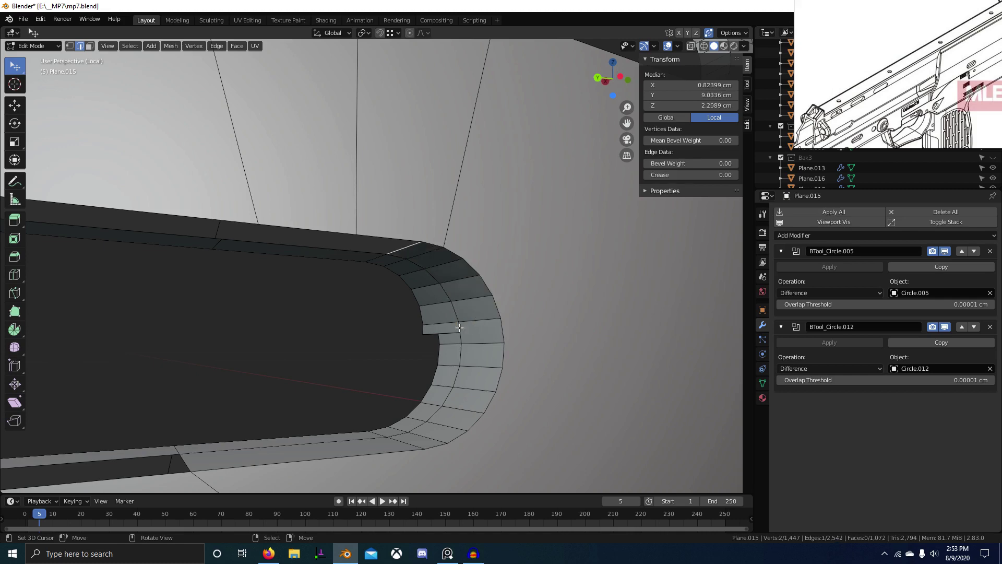
Step: Move the middle vertex of the inner opening's upper edge along Y onto its neighbouring vertex to merge them
middle_click_drag(459, 327, 418, 302)
key("1")
right_click(396, 232)
key("g")
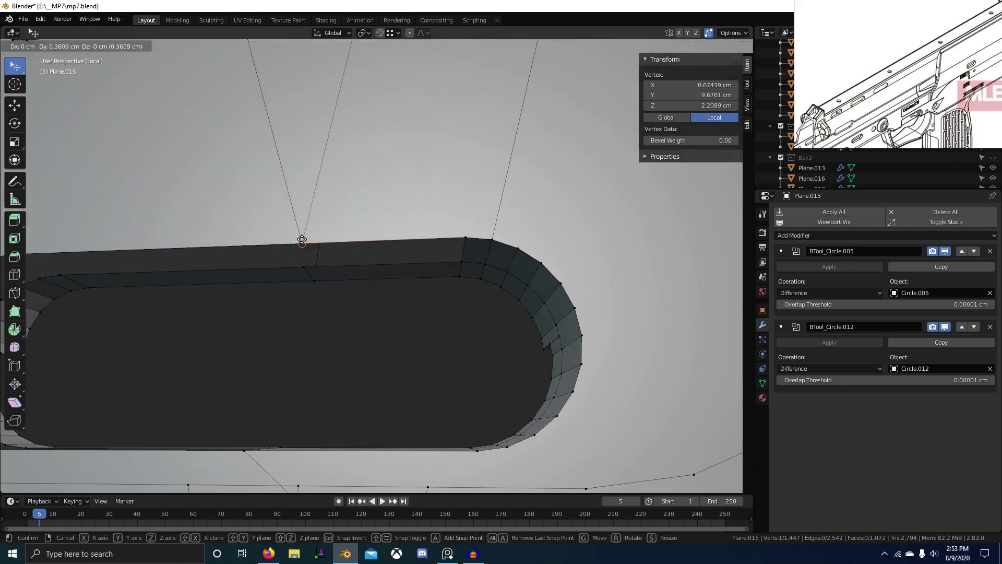
left_click(302, 240)
Step: Fill faces along the slot's upper side and around the opposite rounded end to just past the notch
key("2")
left_click(463, 247)
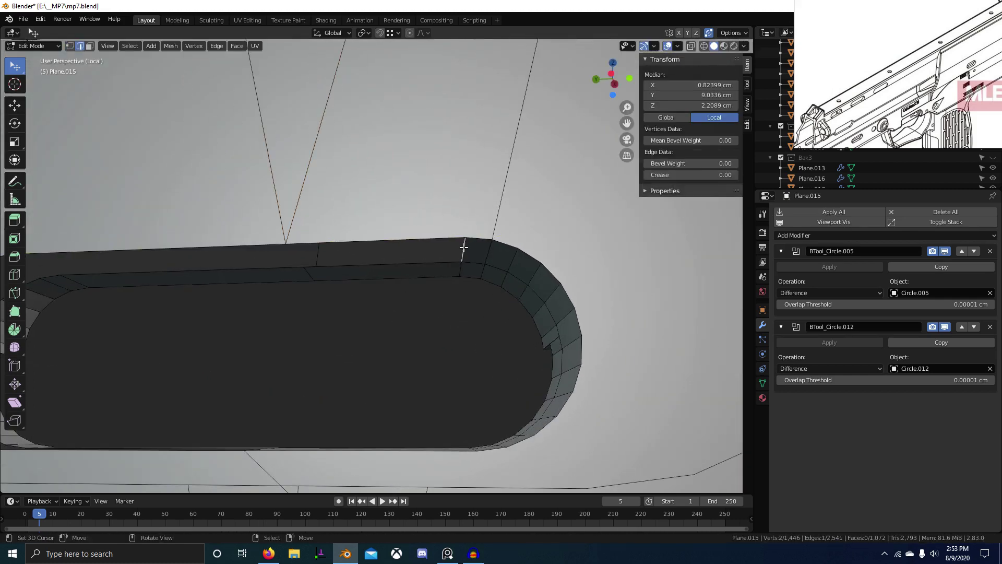
key("f")
middle_click_drag(271, 307, 412, 310, "shift")
key("f")
middle_click_drag(282, 310, 374, 294, "shift")
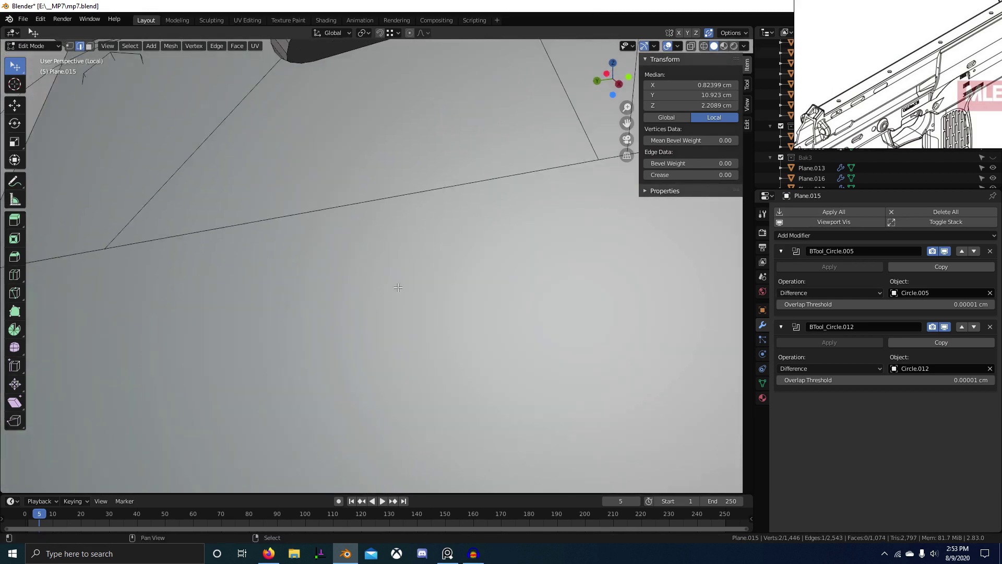
scroll(375, 295, "up", 2)
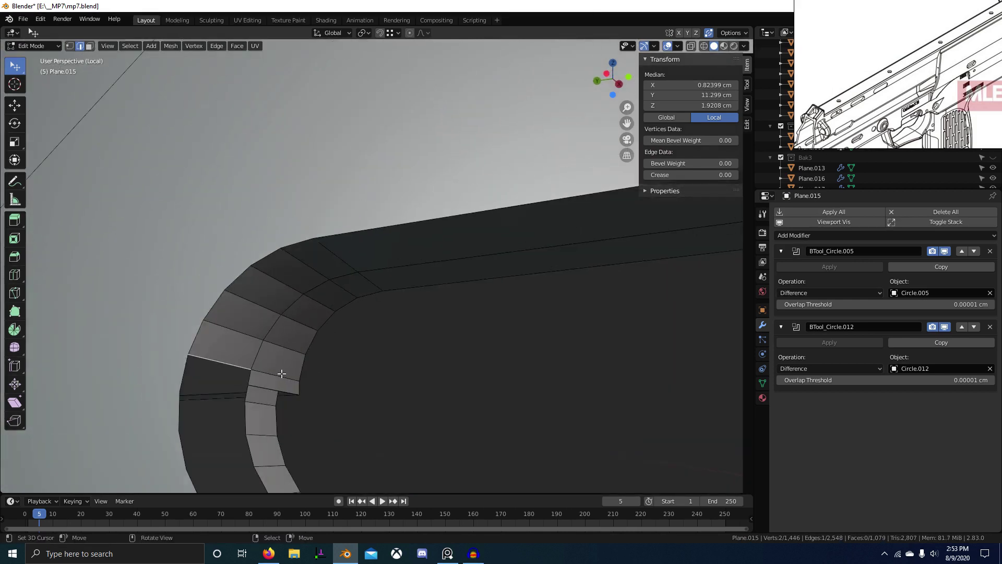
left_click(191, 377, "shift")
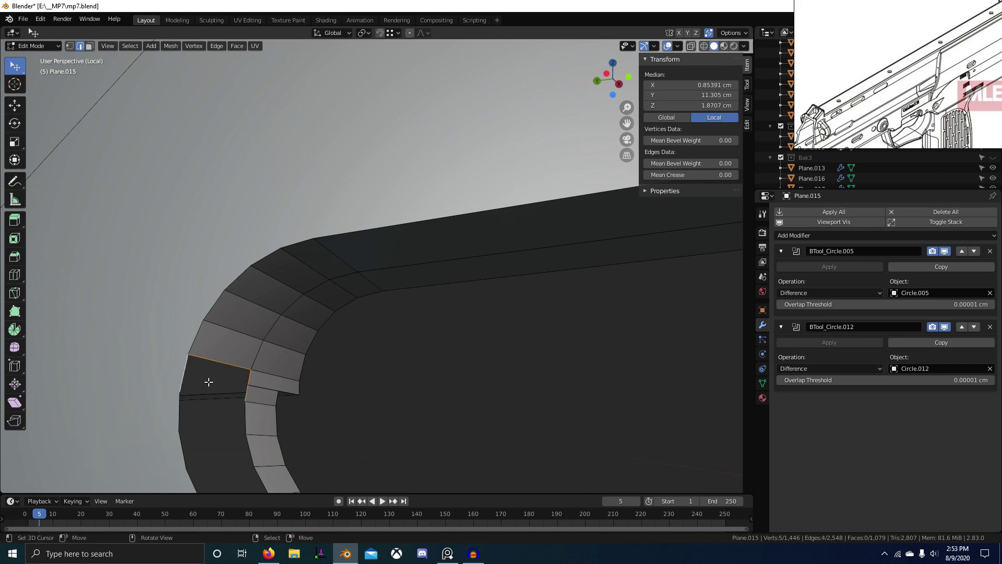
middle_click_drag(326, 457, 277, 344, "shift")
scroll(276, 343, "up", 2)
Step: Adjust the rim vertex just below the notch and slide the middle-loop vertex beside it by a factor of 0.059
middle_click_drag(459, 313, 327, 259, "shift")
left_click(327, 260)
key("g")
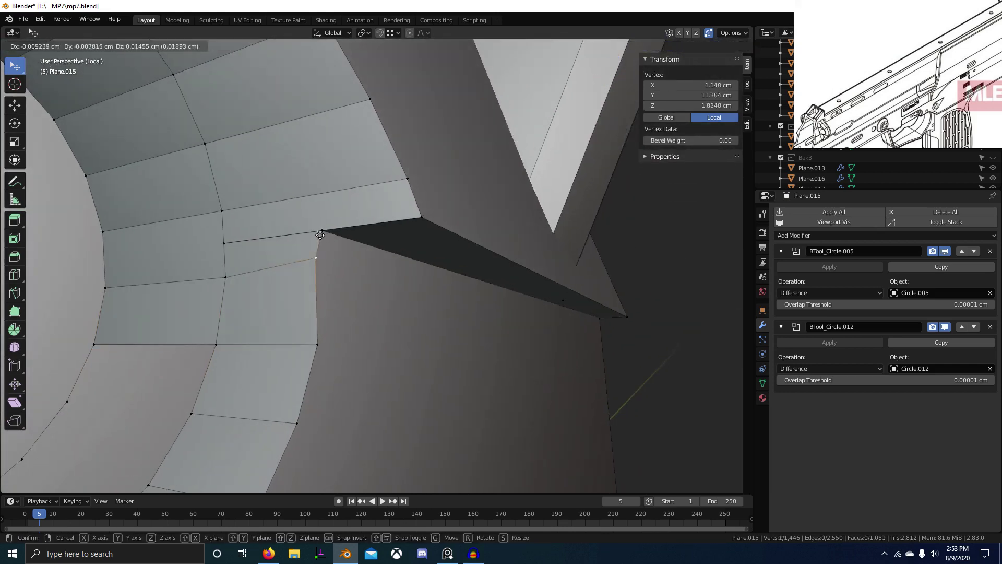
left_click(223, 241)
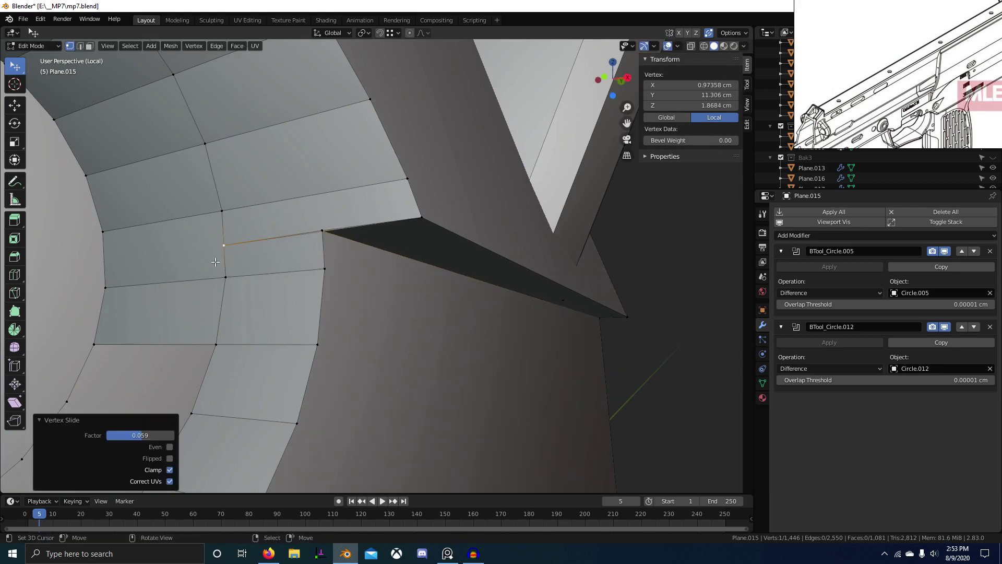
Step: Fill the remaining gap around the lower part of the rounded end and the slot's lower side, and deselect everything
scroll(267, 257, "down", 2)
middle_click_drag(267, 257, 296, 313)
key("2")
right_click(297, 329)
middle_click_drag(402, 380, 300, 327)
scroll(299, 328, "down", 2)
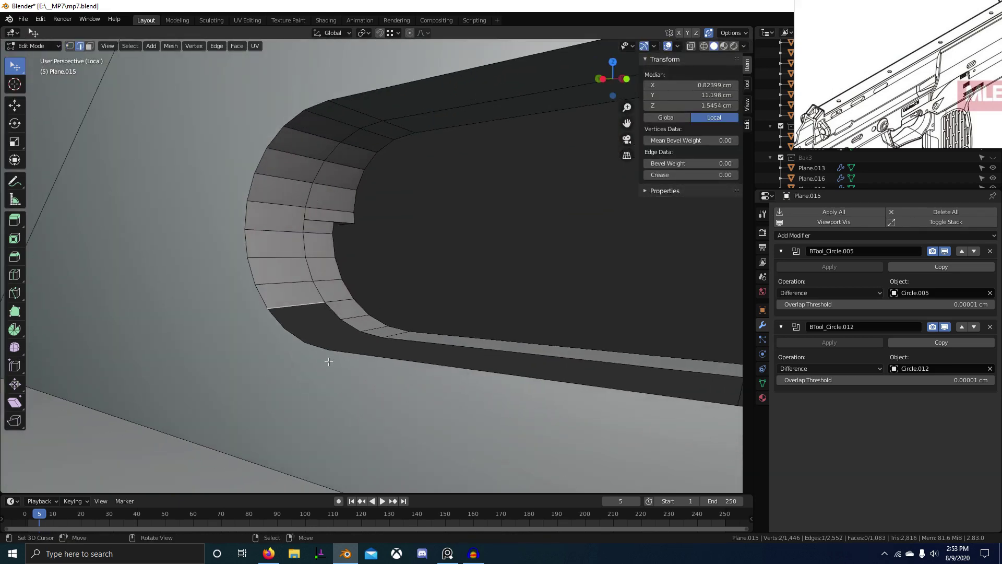
scroll(404, 413, "down", 2)
middle_click_drag(403, 413, 422, 394)
scroll(526, 444, "down", 2)
key("f")
scroll(424, 408, "down", 4)
key("alt+a")
Step: Raise the outer notch vertex at the rounded end about 0.024 cm along Z and remove the thin sliver face beneath it
scroll(416, 394, "up", 1)
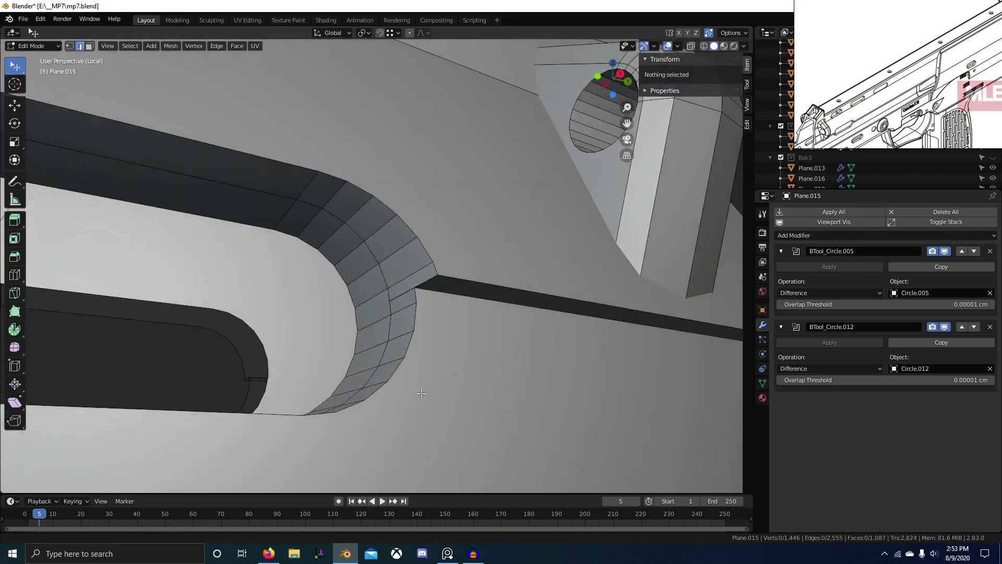
scroll(422, 393, "up", 2)
key("1")
right_click(390, 305)
middle_click_drag(390, 307, 401, 345)
scroll(400, 346, "up", 3)
key("g")
key("z")
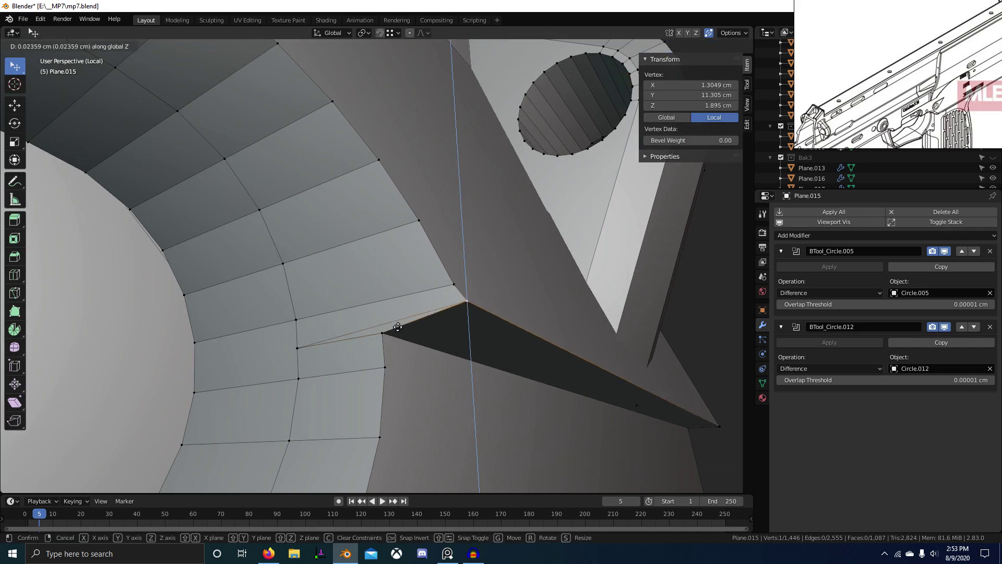
left_click(398, 327)
key("3")
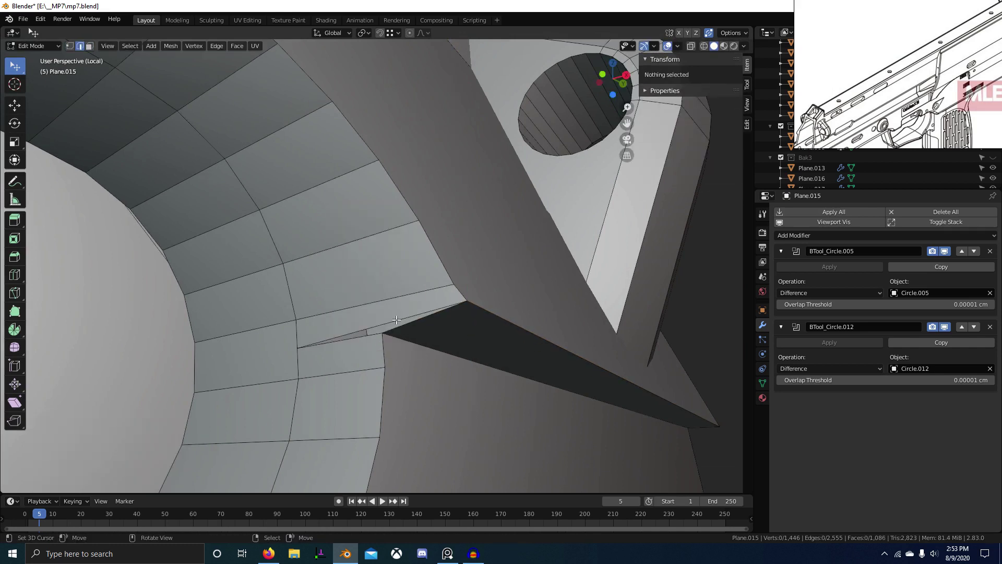
Step: Subdivide the long edge beside the notch and move its new middle vertex onto the notch's inner corner vertex
right_click(397, 320)
key("w")
key("s")
key("1")
right_click(368, 326)
key("g")
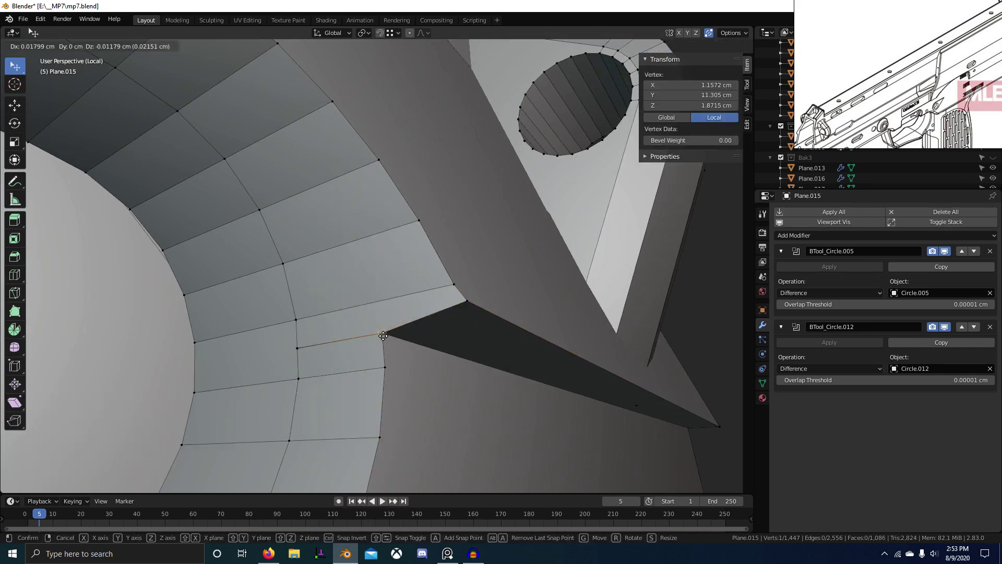
left_click(383, 335)
Step: Lower the outer notch vertex about 0.024 cm along Z
right_click(475, 305)
key("g")
key("z")
left_click(384, 336)
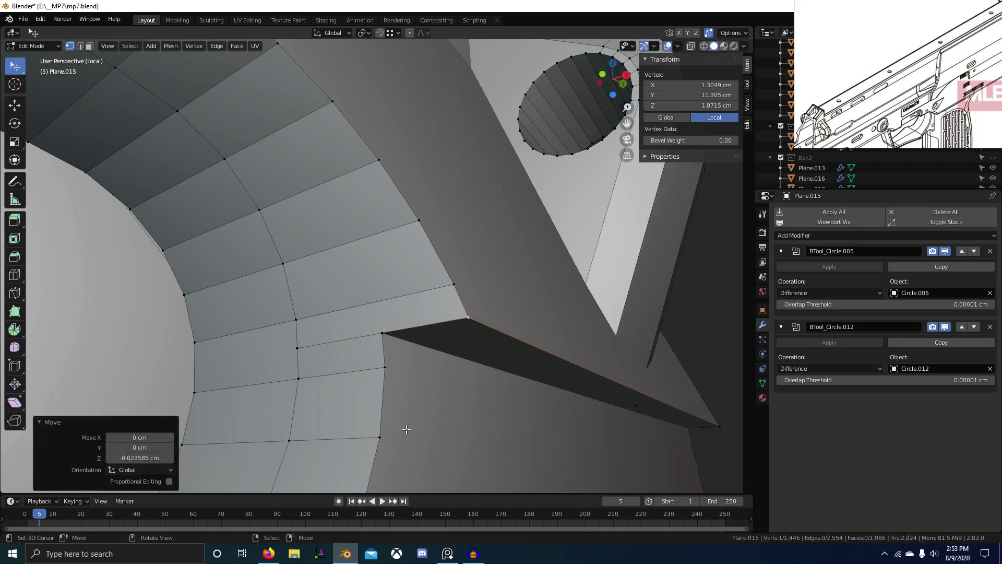
Step: Dissolve the short wall edge running to the notch's inner corner together with its vertex on the middle loop
key("2")
right_click(304, 346)
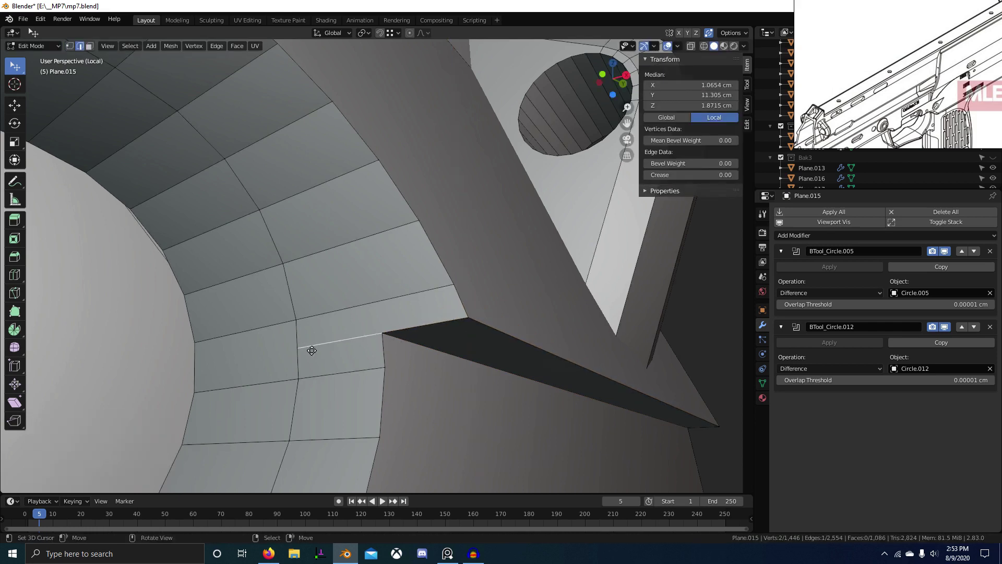
key("g")
left_click(331, 340)
middle_click_drag(297, 347, 300, 313)
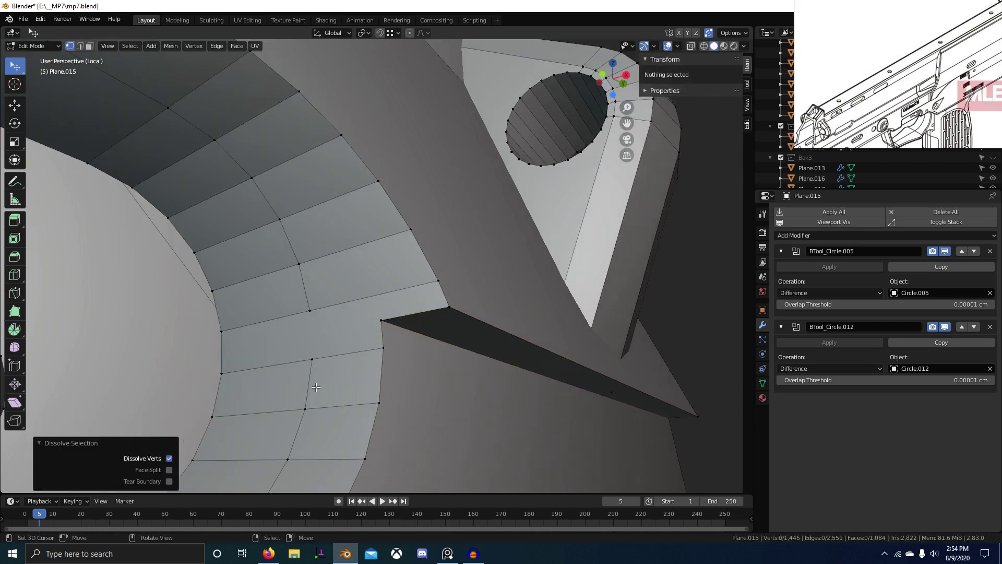
Step: Connect the separated middle-loop vertices beside the notch and dissolve the extra edge running to the notch's corner
key("1")
key("j")
middle_click_drag(320, 352, 395, 329)
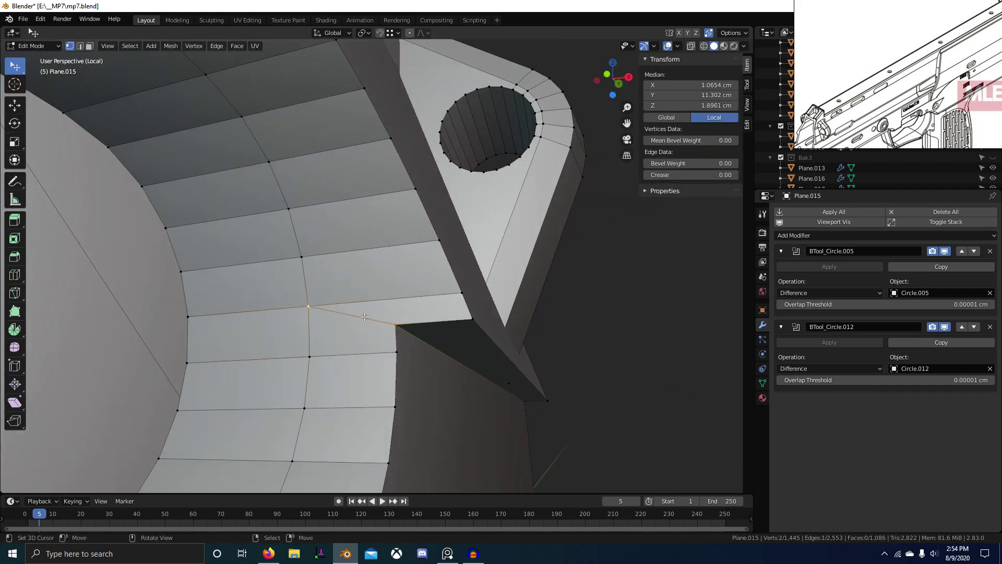
scroll(371, 367, "down", 3)
middle_click_drag(441, 421, 382, 326)
scroll(391, 363, "up", 3)
key("2")
key("ctrl+x")
scroll(407, 381, "down", 2)
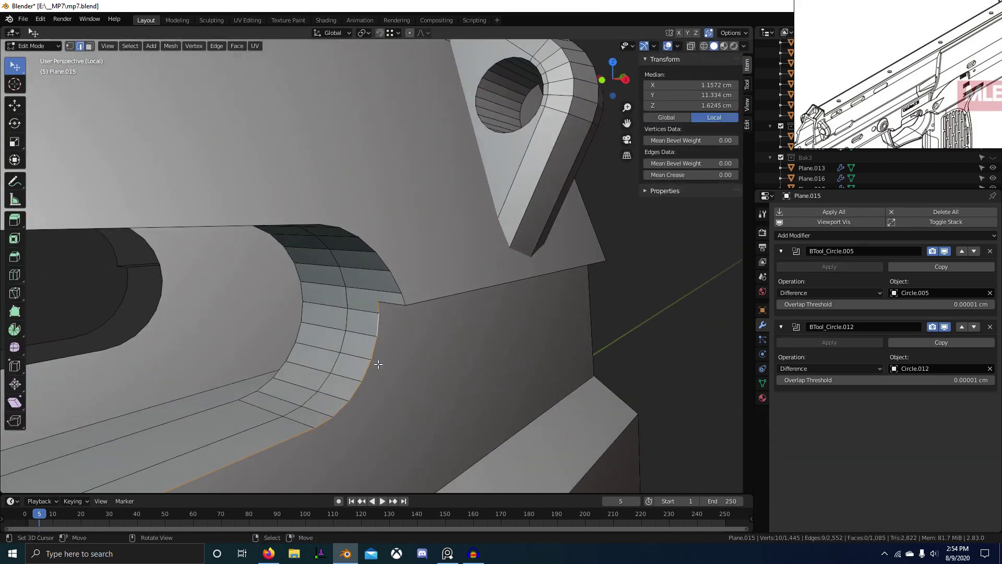
Step: Select the slot's outer rim edges around the notch and over the rounded end
right_click(331, 225, "ctrl")
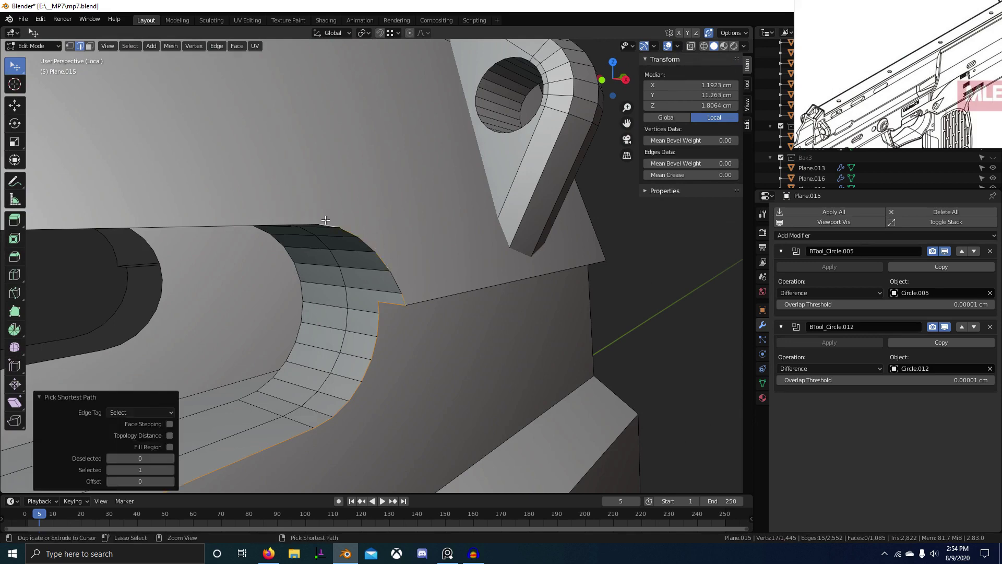
scroll(360, 289, "down", 2)
middle_click_drag(360, 290, 418, 334)
scroll(360, 245, "up", 2)
right_click(395, 248, "shift")
scroll(499, 378, "down", 5)
middle_click_drag(334, 313, 428, 334, "shift")
scroll(428, 334, "up", 5)
middle_click_drag(365, 345, 418, 350)
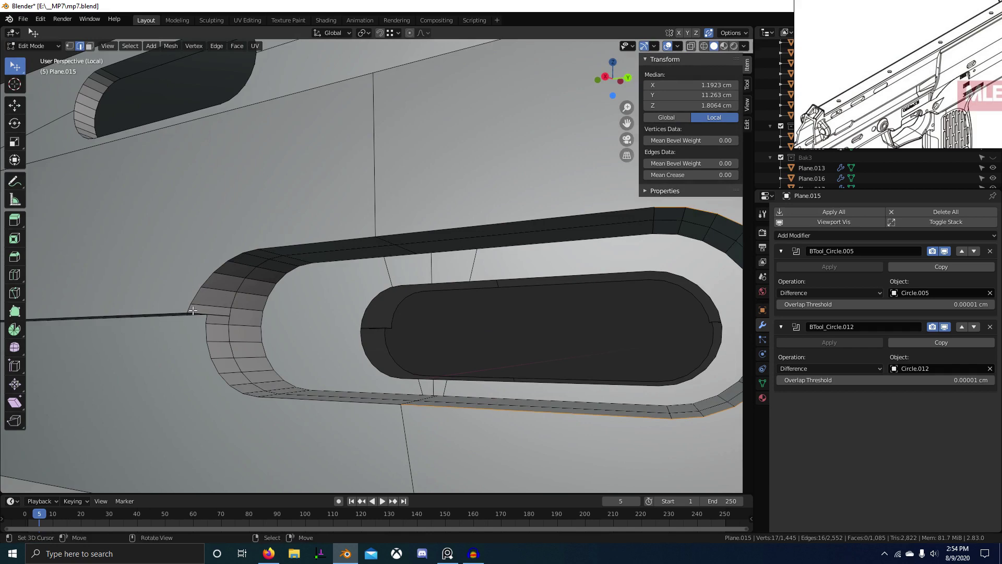
Step: Delete the wall face above the notch at the slot's opposite rounded end
scroll(193, 311, "up", 3)
middle_click_drag(209, 313, 386, 334)
key("3")
right_click(181, 339)
middle_click_drag(193, 340, 352, 353)
scroll(352, 353, "up", 4)
key("x")
key("f")
Step: Subdivide the long edge beside the opposite end's notch and move its new middle vertex onto the notch's inner corner vertex
key("2")
right_click(307, 325, "alt")
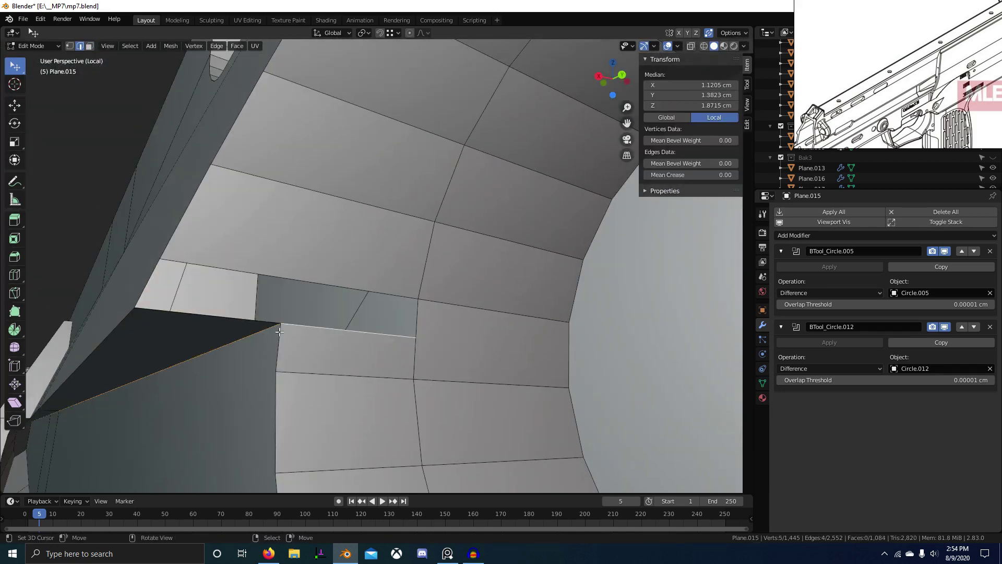
key("g")
key("Escape")
left_click(261, 331)
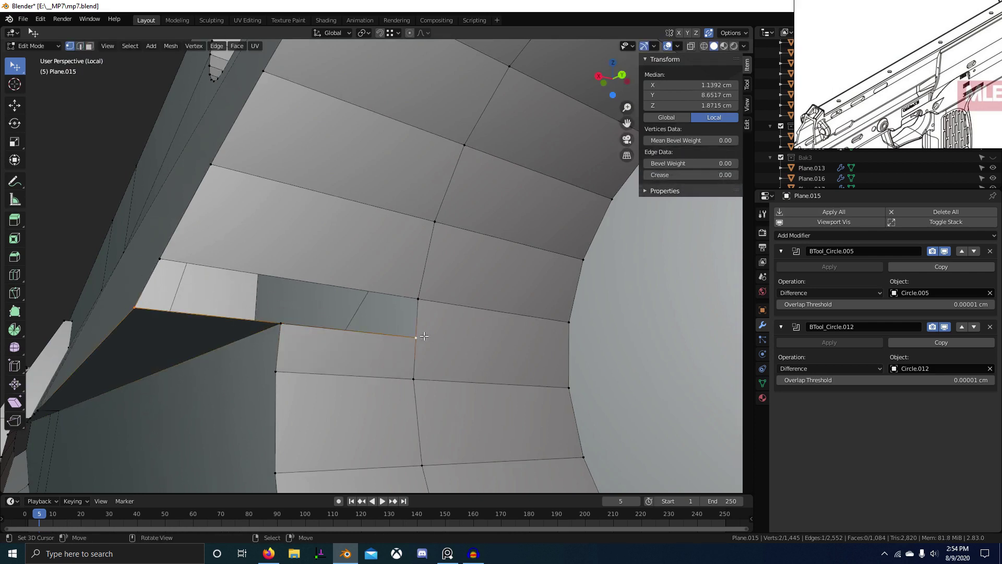
key("w")
key("s")
right_click(291, 322)
key("g")
left_click(282, 324, "ctrl")
key("g")
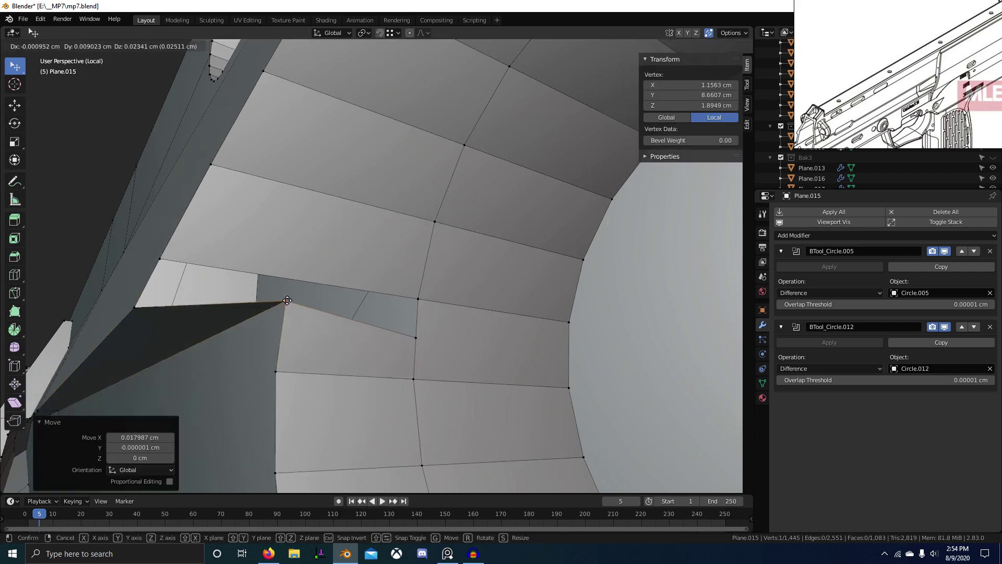
right_click(284, 317)
Step: Fill the open gap in the wall above the opposite end's notch with a face
left_click(146, 285, "alt")
key("f")
scroll(284, 313, "down", 3)
middle_click_drag(285, 313, 334, 361)
scroll(334, 360, "down", 3)
scroll(317, 338, "up", 4)
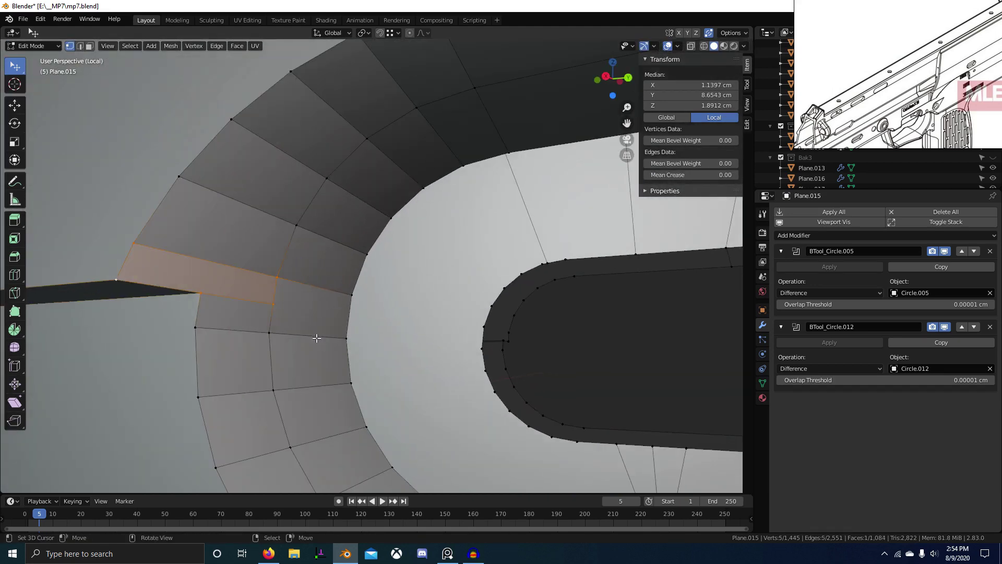
Step: Dissolve the stray vertex below the filled face and connect the two middle-loop vertices across the wall with an edge
right_click(273, 302)
key("ctrl+x")
scroll(277, 315, "down", 4)
mouse_move(277, 315)
middle_mouse_down()
mouse_move(292, 316)
mouse_move(281, 314)
middle_mouse_up()
scroll(280, 314, "up", 3)
right_click(283, 319)
right_click(289, 279, "shift")
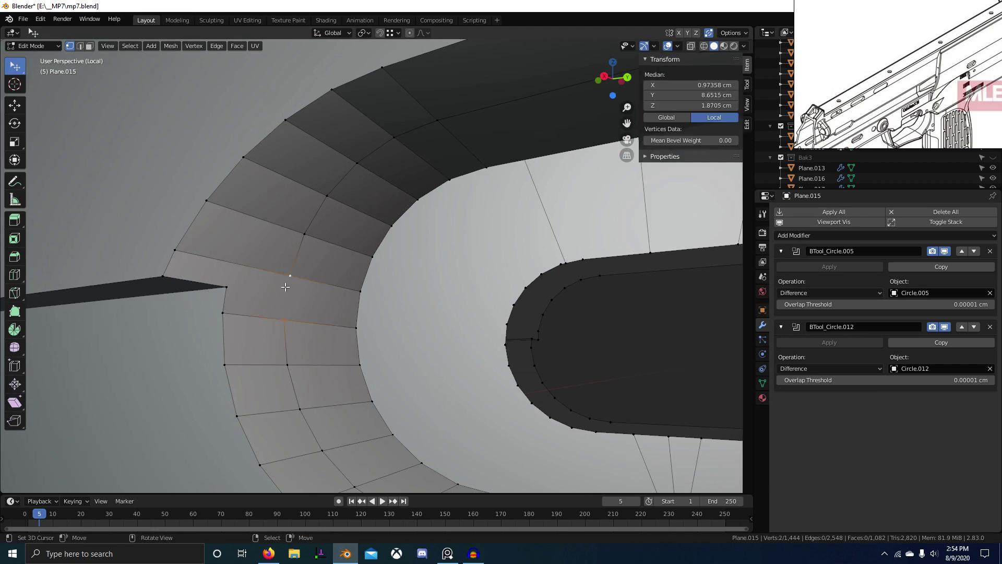
scroll(281, 321, "down", 3)
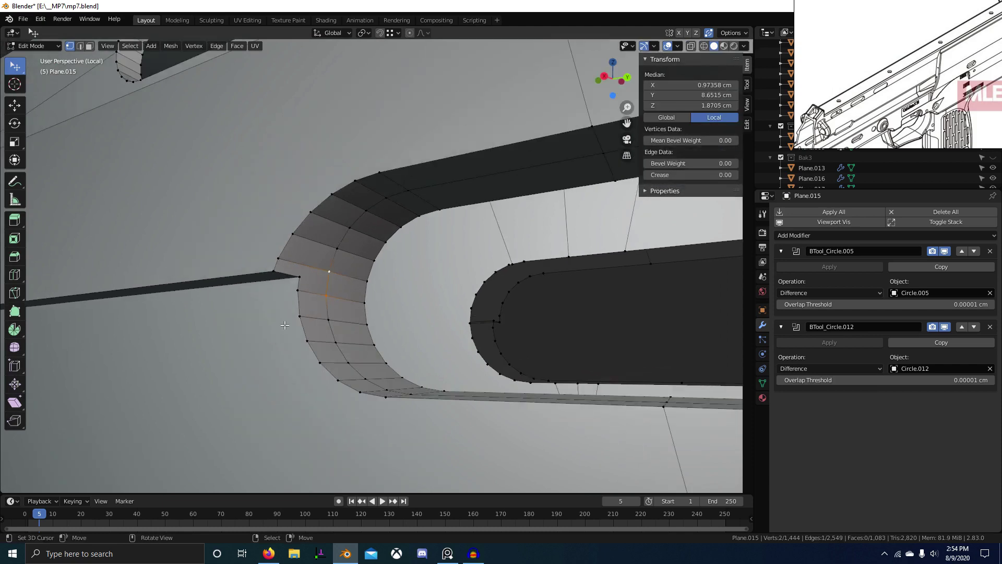
Step: Set the edge crease of the slot's complete outer rim to 1, and save the file
right_click(279, 258, "ctrl")
scroll(419, 271, "down", 3)
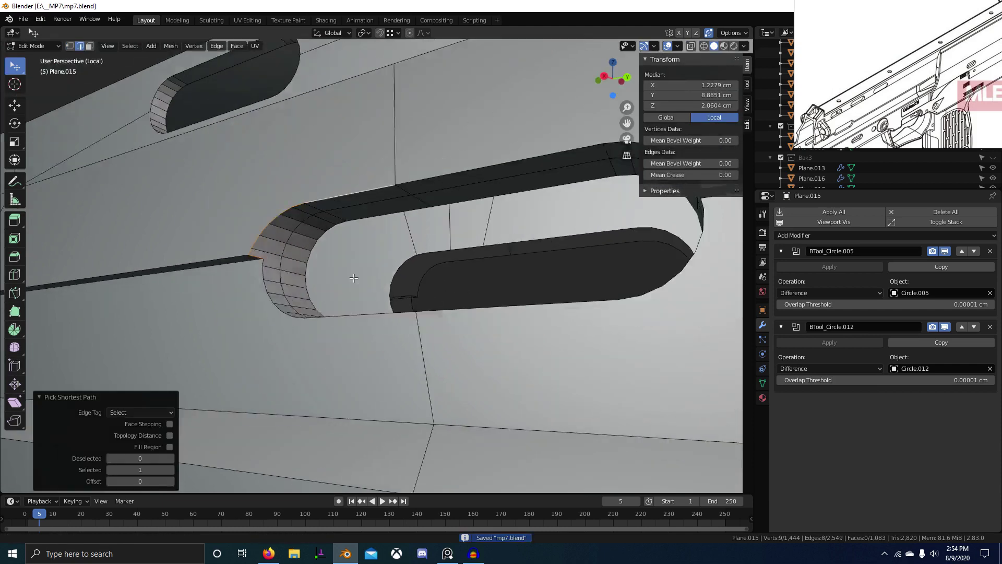
middle_click_drag(347, 279, 442, 236)
scroll(442, 236, "up", 3)
key("ctrl+s")
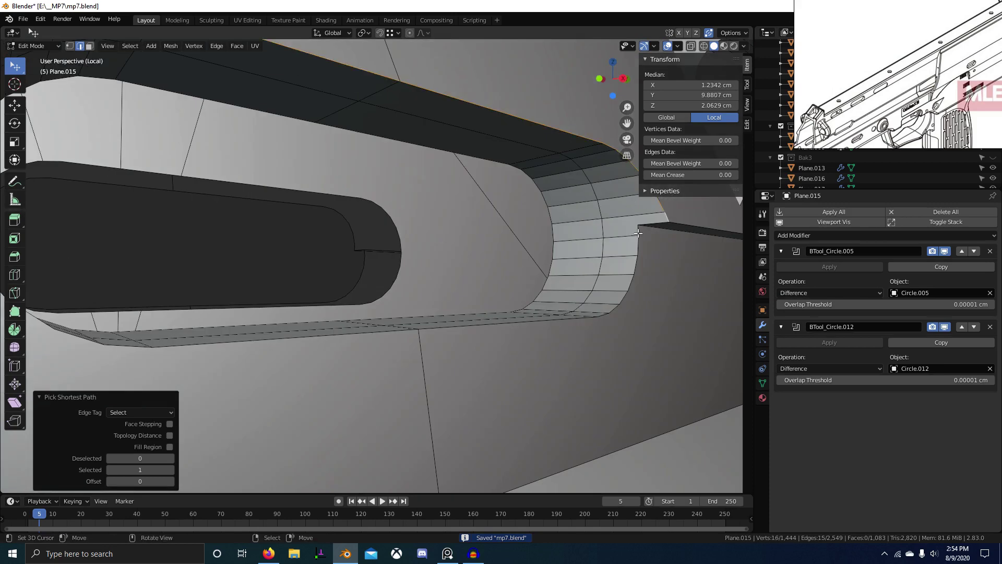
middle_click_drag(495, 388, 473, 392)
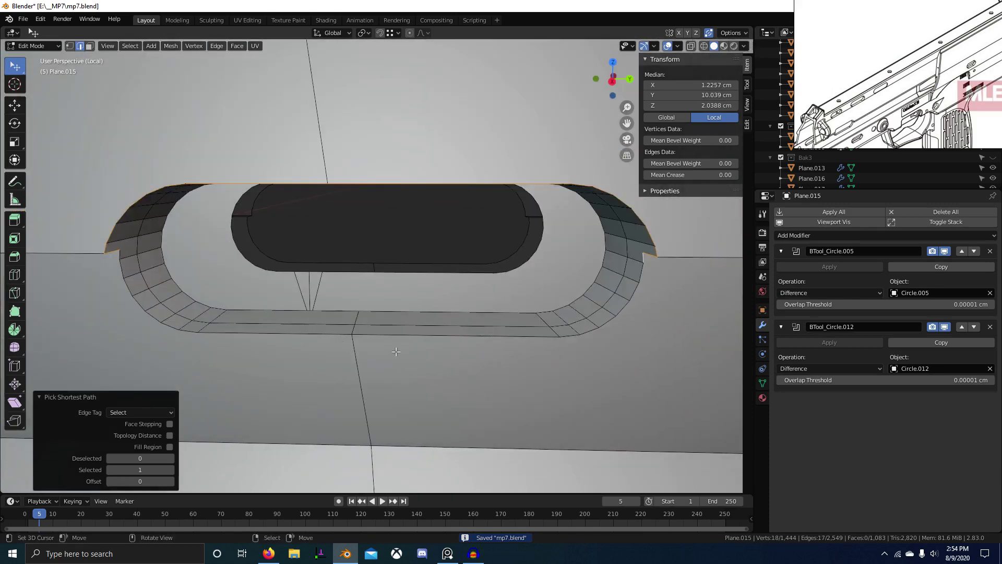
middle_click_drag(131, 288, 367, 219, "shift")
scroll(299, 232, "up", 1)
key("1")
key("Return")
scroll(301, 228, "down", 3)
Step: Set the edge crease to 1 on the long seam edges running along the body on both sides of the slot
right_click(328, 206)
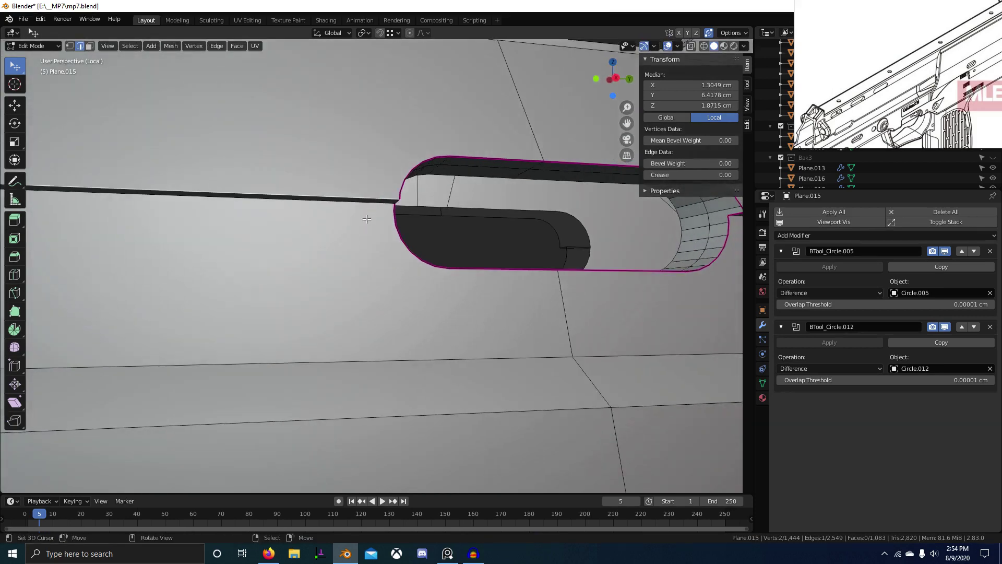
middle_click_drag(493, 287, 405, 190)
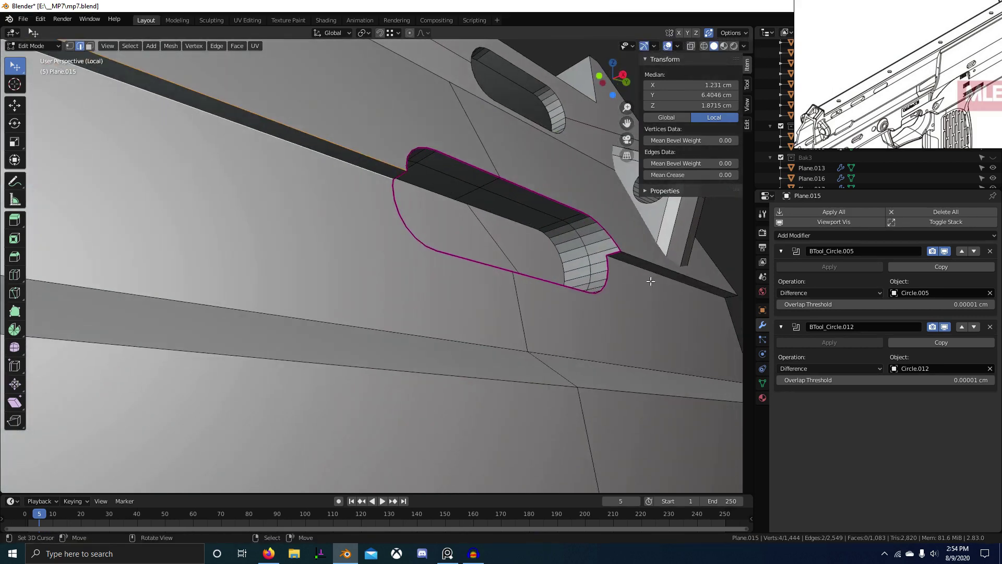
right_click(627, 256, "shift")
key("shift+e")
key("1")
key("Return")
Step: Crease the top, rear and front border edges of the side panel above the seam to 1
scroll(616, 264, "down", 2)
middle_click_drag(574, 291, 338, 292)
right_click(348, 157)
scroll(460, 292, "down", 3)
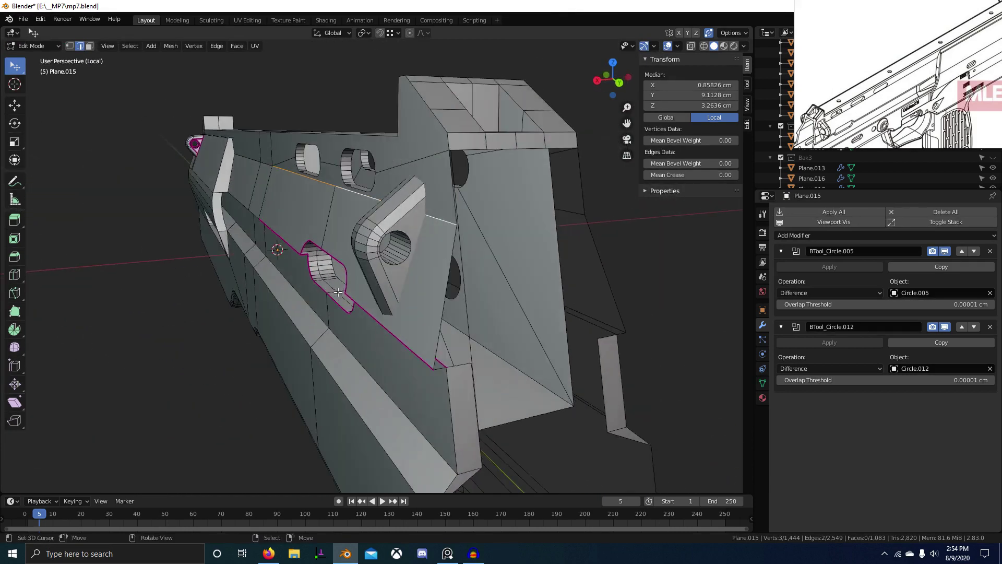
right_click(453, 259, "shift")
middle_click_drag(219, 271, 294, 277)
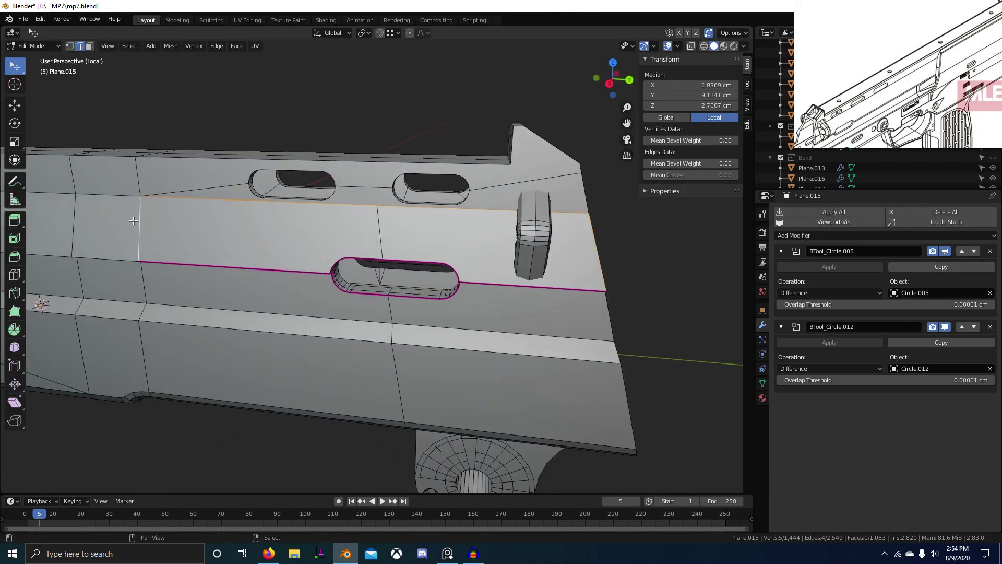
key("Return")
middle_click_drag(136, 225, 129, 241)
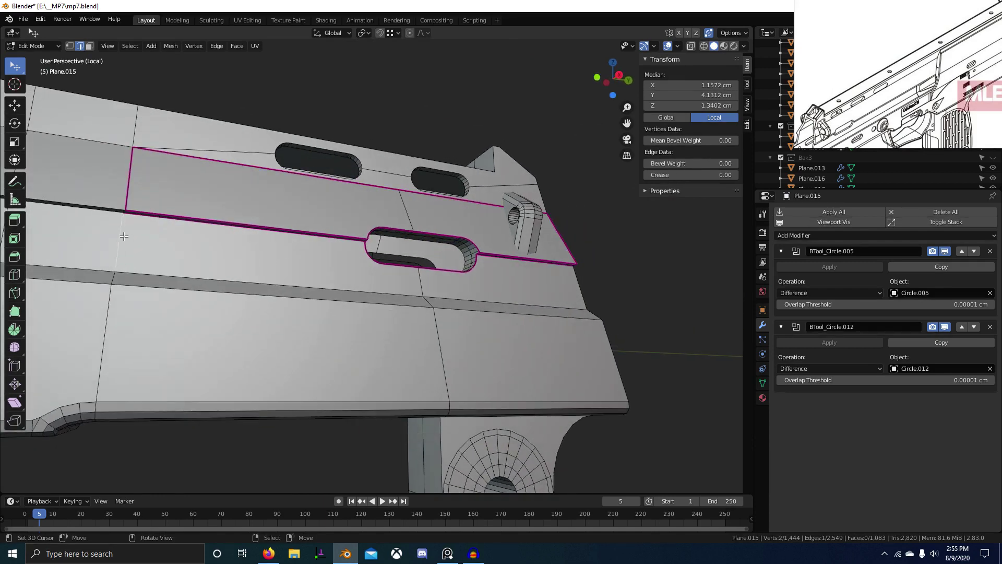
Step: Set the crease to 1 on the lower side panel's vertical dividing edges, ridge edges and rear border edges
right_click(122, 244, "ctrl")
right_click(423, 285, "shift")
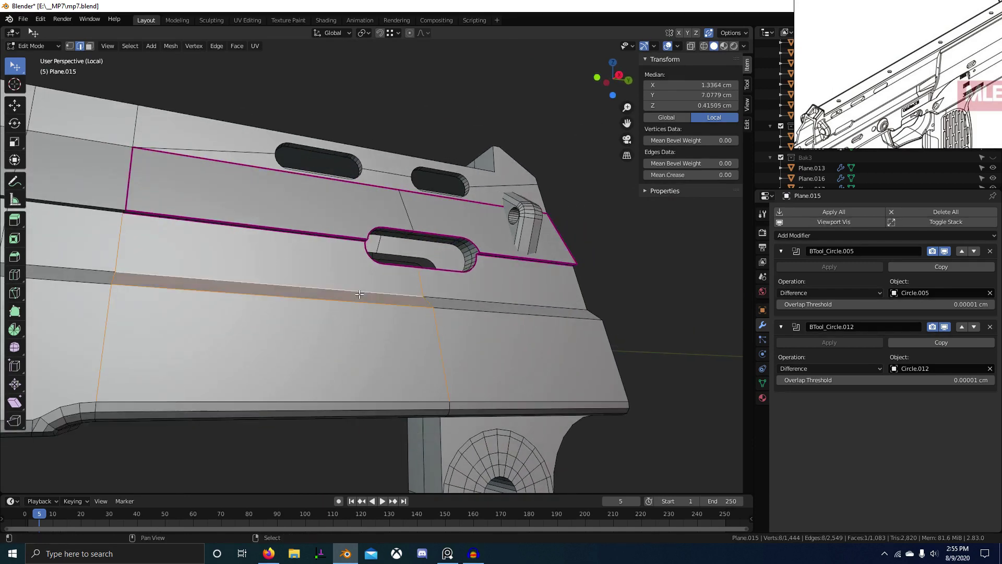
middle_click_drag(545, 330, 503, 387)
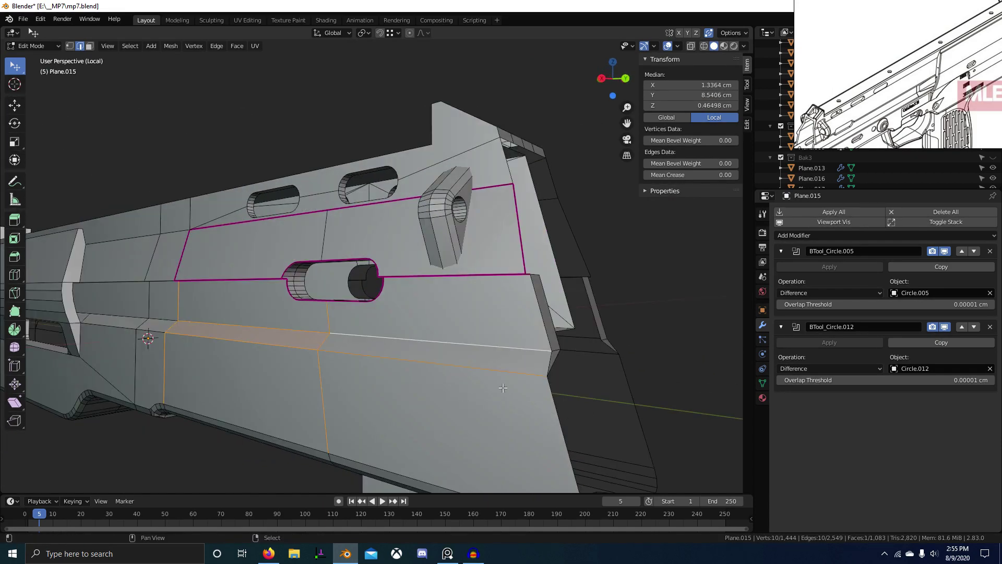
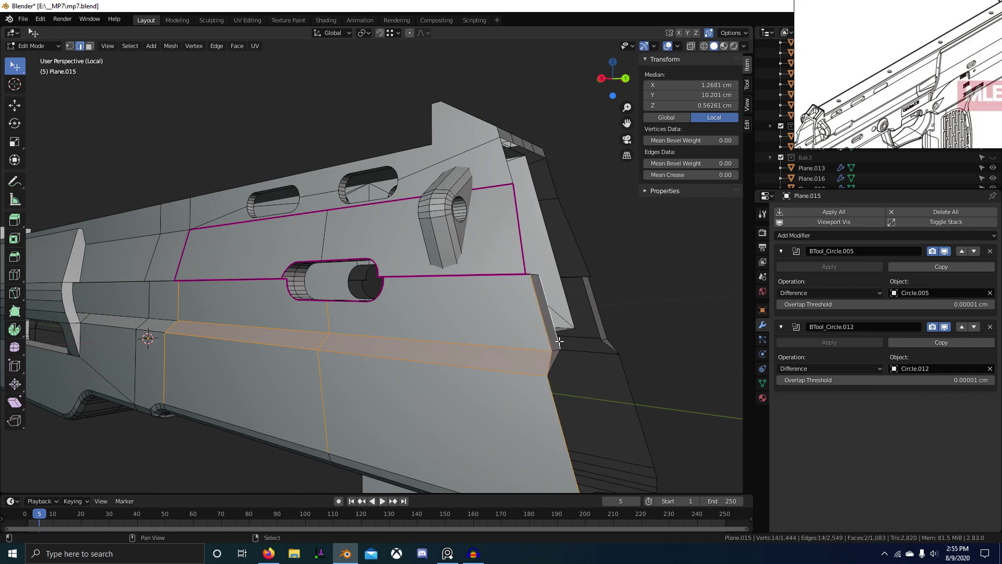
right_click(540, 275, "shift")
key("shift+e")
type("1")
left_click(543, 274)
scroll(529, 384, "down", 1)
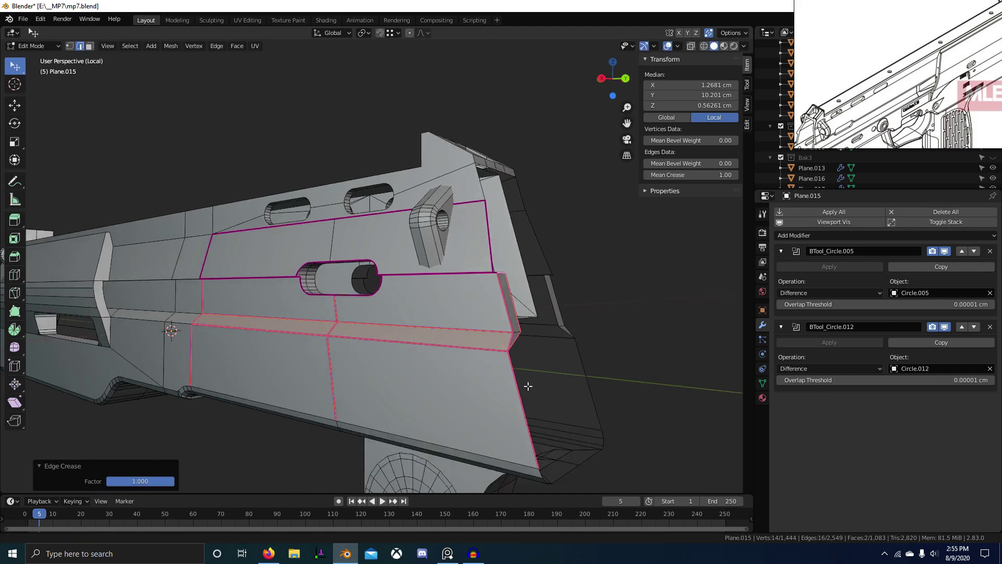
Step: Set the edge crease to 1 on the slot's inner rim and the body's remaining hard edges
scroll(524, 380, "up", 4)
middle_click_drag(436, 320, 255, 393)
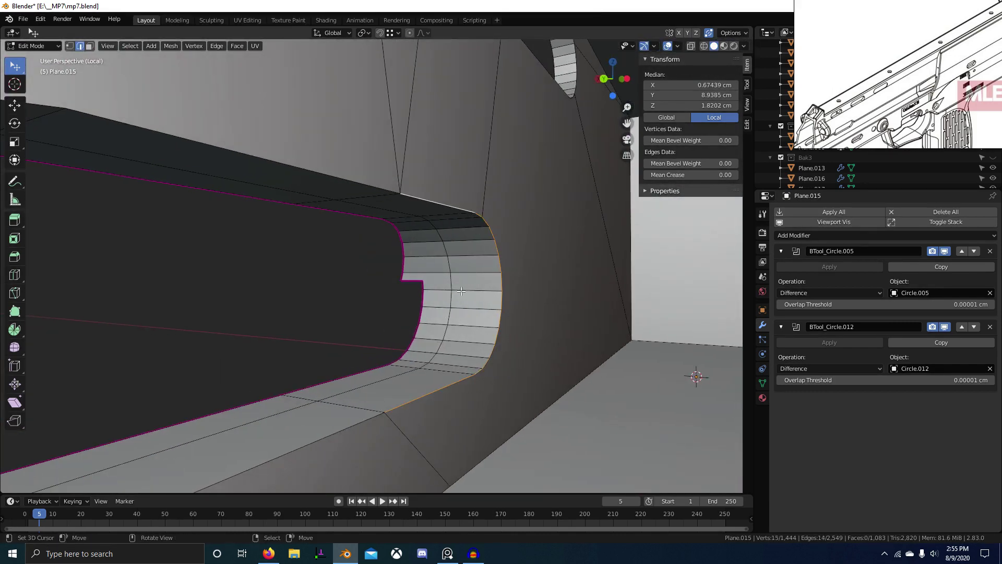
left_click(436, 306)
key("shift+e")
type("1")
left_click(436, 305)
scroll(412, 355, "down", 4)
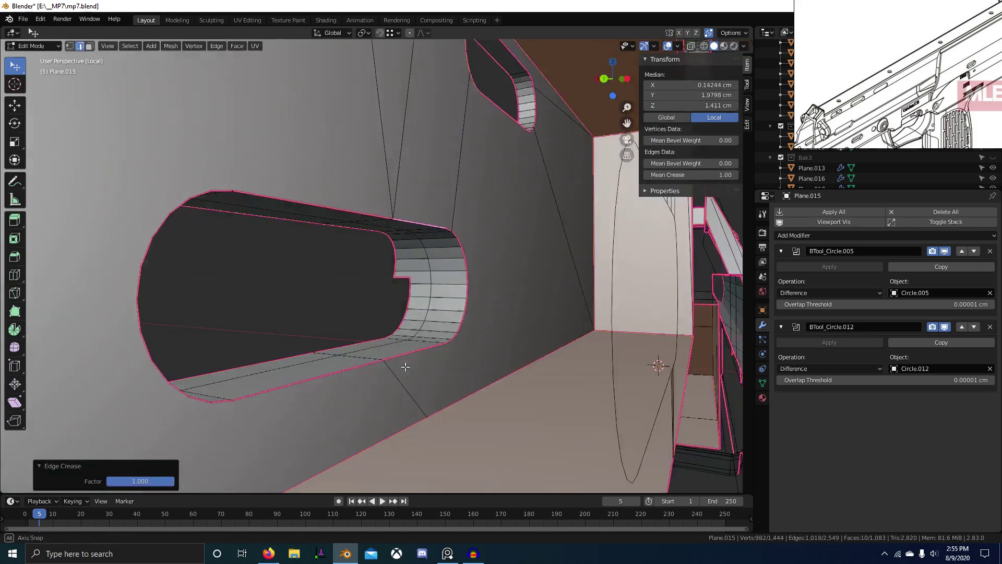
Step: Leave mesh editing and add a level 2 Subdivision modifier to the body to test the creased slot
middle_click_drag(405, 367, 535, 369)
key("Tab")
scroll(464, 337, "down", 5)
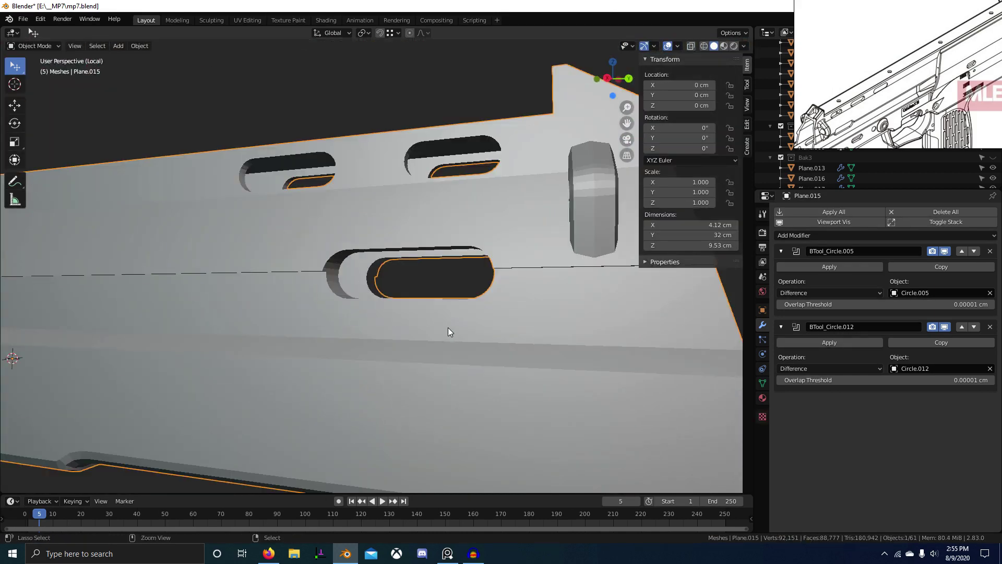
key("ctrl+2")
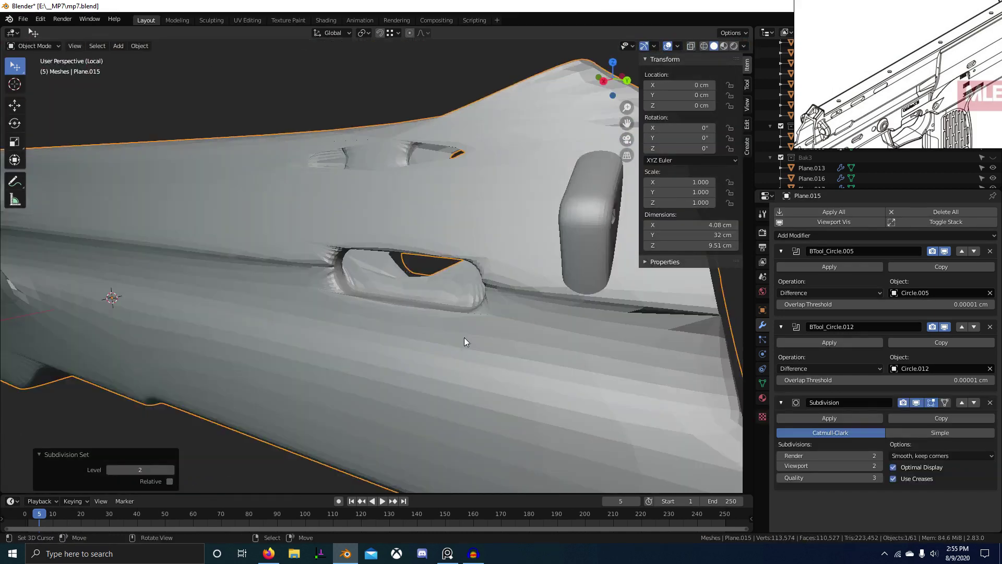
scroll(464, 337, "up", 5)
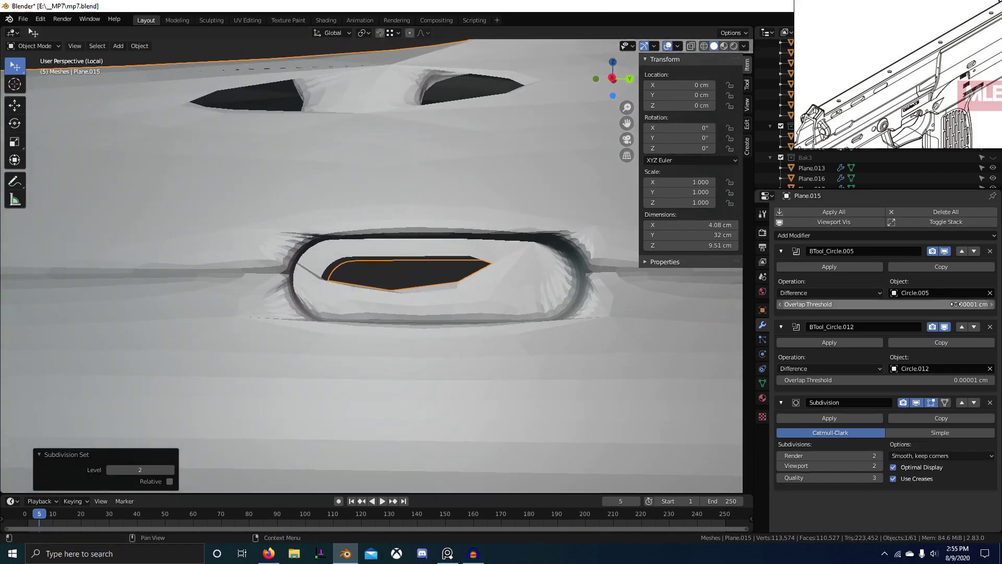
Step: Hide both boolean modifiers in the viewport, keep the Subdivision modifier displayed, and examine the slot's shading
left_click(944, 251)
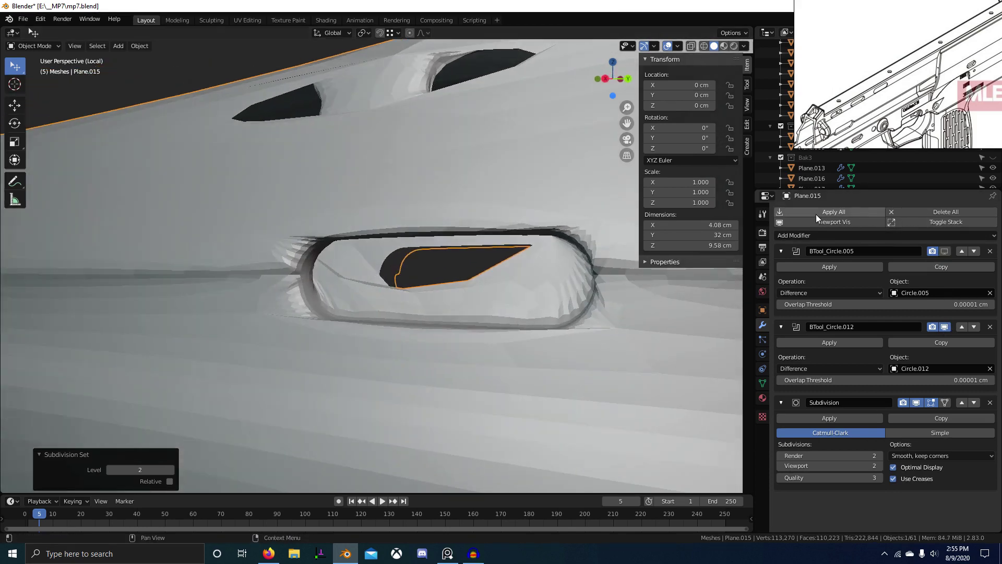
left_click(856, 222)
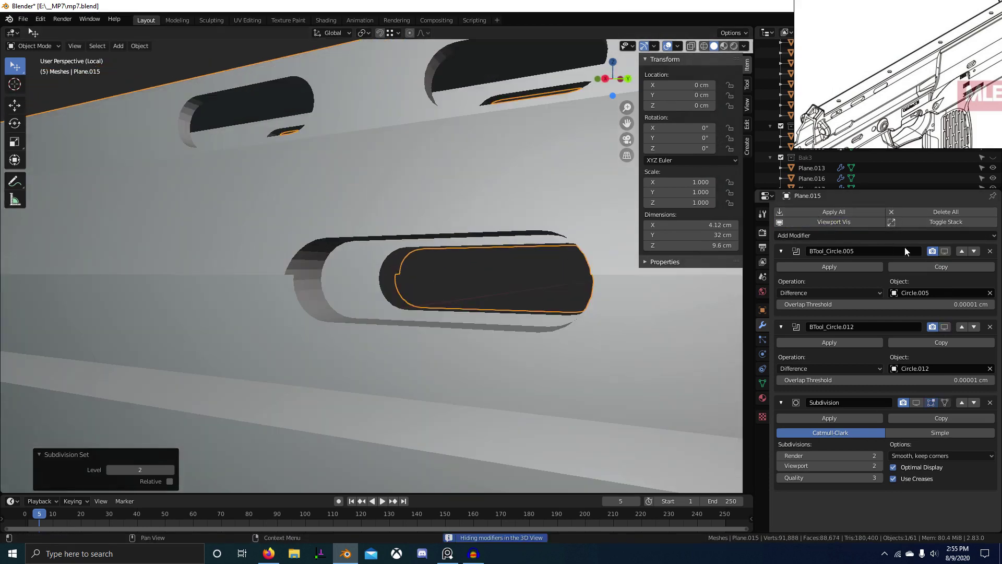
left_click(917, 402)
middle_click_drag(556, 388, 524, 242)
middle_click_drag(242, 194, 130, 250)
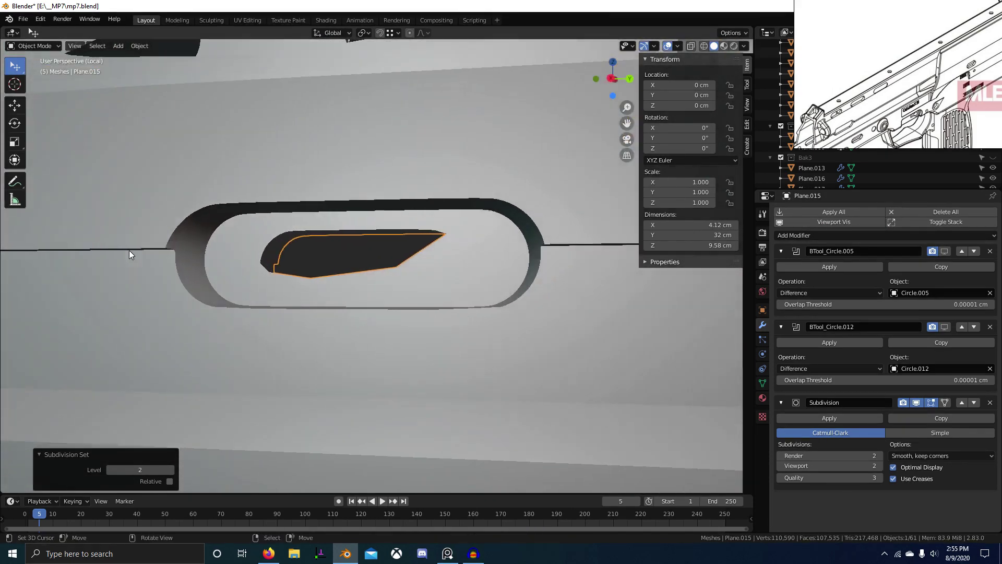
middle_click_drag(198, 282, 360, 323)
Step: Remove the Subdivision modifier and return to editing the body mesh around the slot
left_click(991, 402)
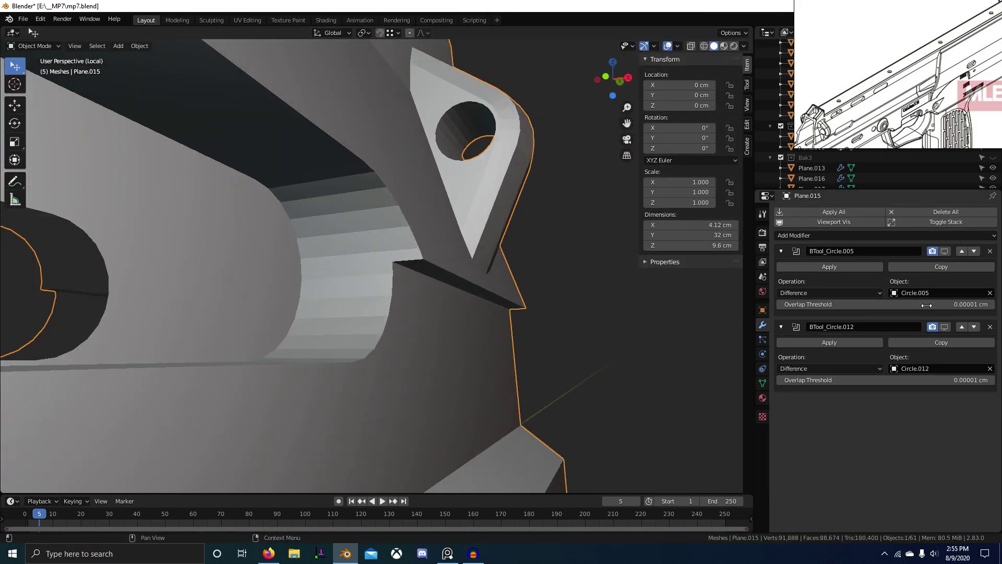
middle_click_drag(682, 322, 263, 274)
key("Tab")
scroll(407, 298, "down", 3)
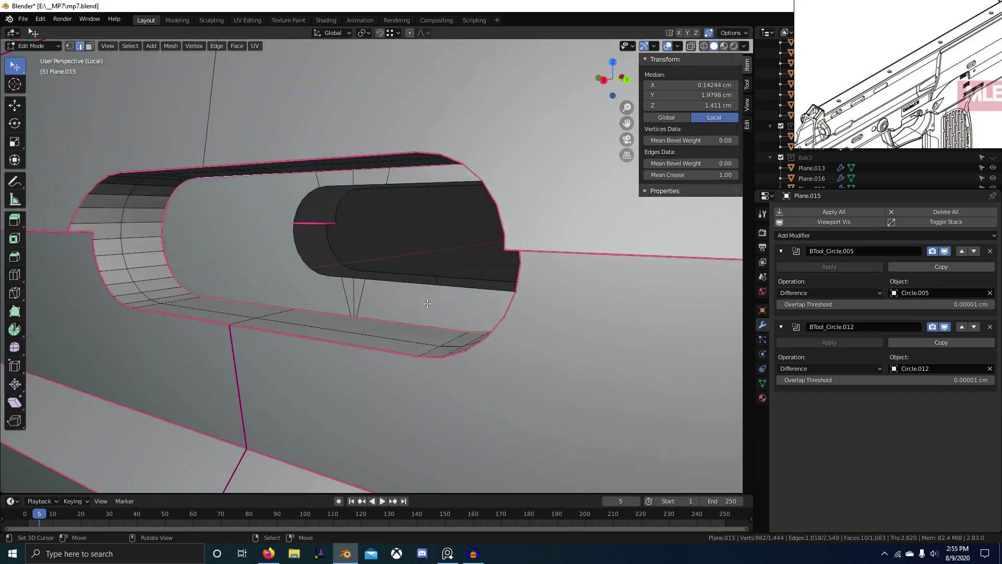
scroll(261, 271, "up", 1)
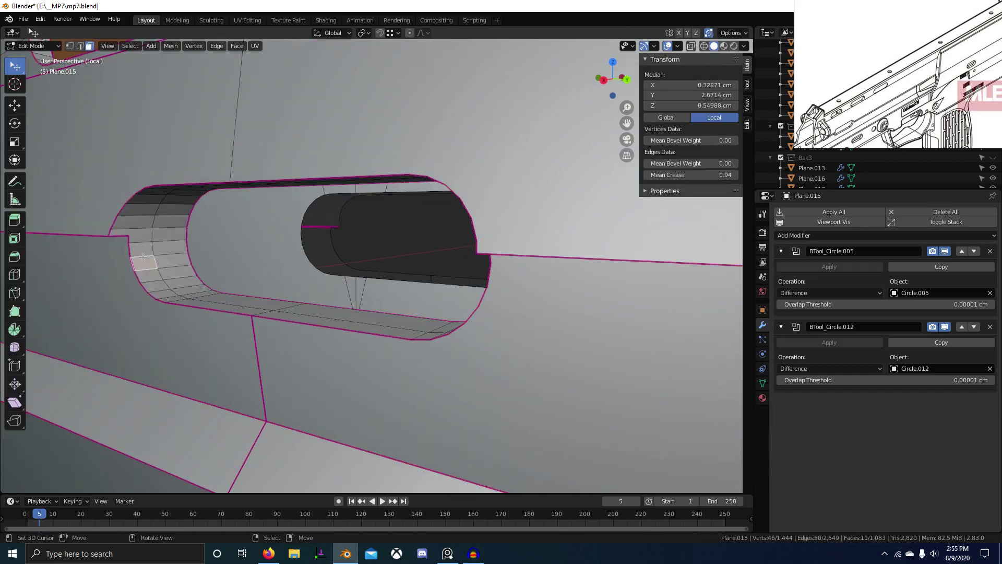
Step: Select both rings of faces lining the lower side slot's inner wall, including the faces at its notches
middle_click_drag(129, 215, 415, 358)
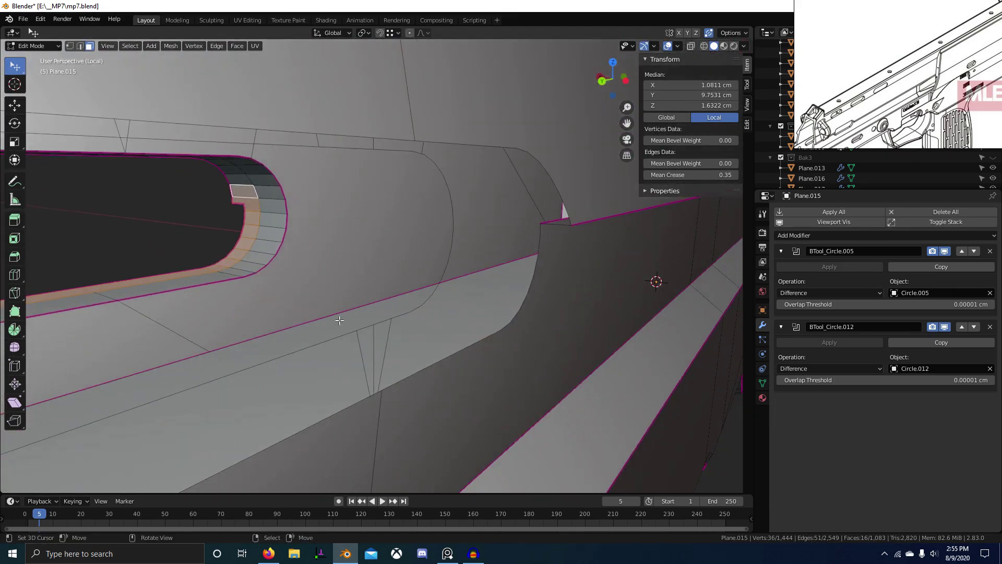
middle_click_drag(345, 321, 413, 320)
scroll(179, 228, "up", 1)
right_click(180, 209, "alt")
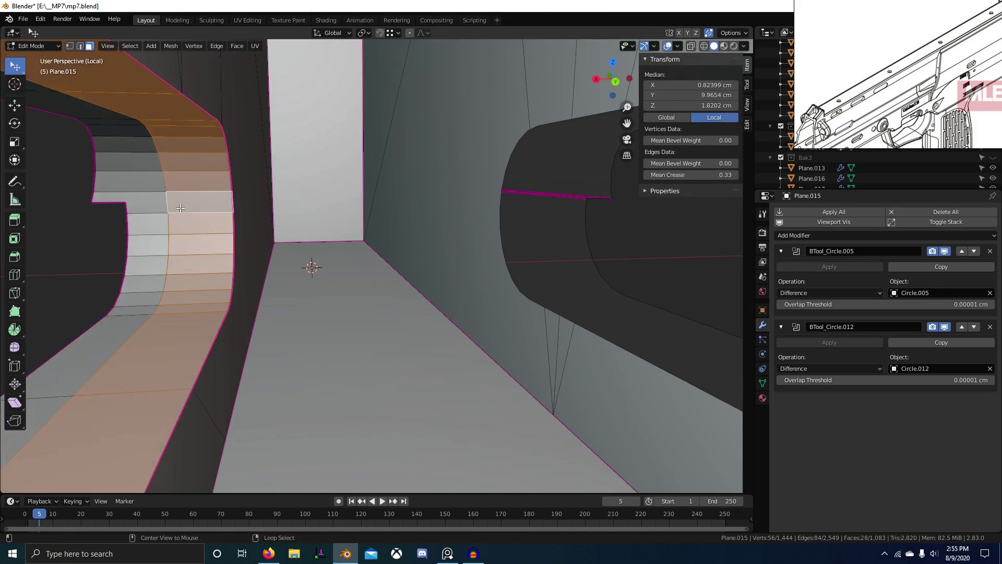
right_click(148, 172, "alt+shift")
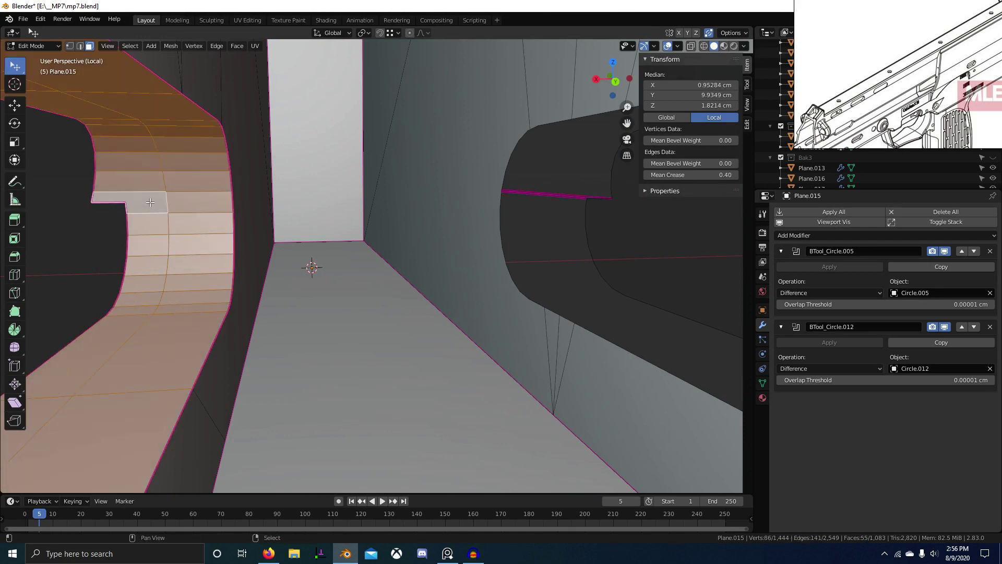
middle_click_drag(151, 202, 431, 261)
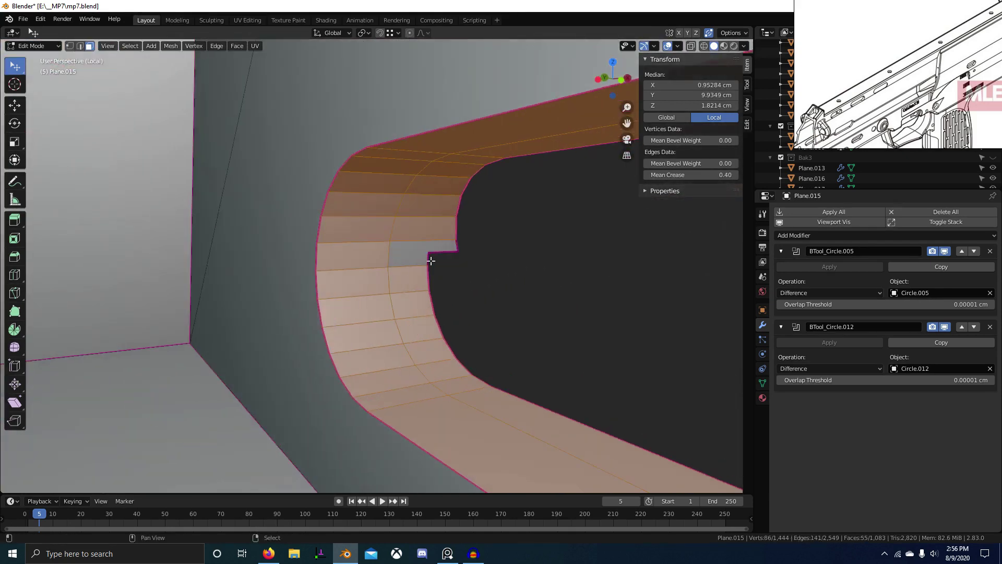
right_click(431, 260, "shift")
scroll(436, 313, "down", 8)
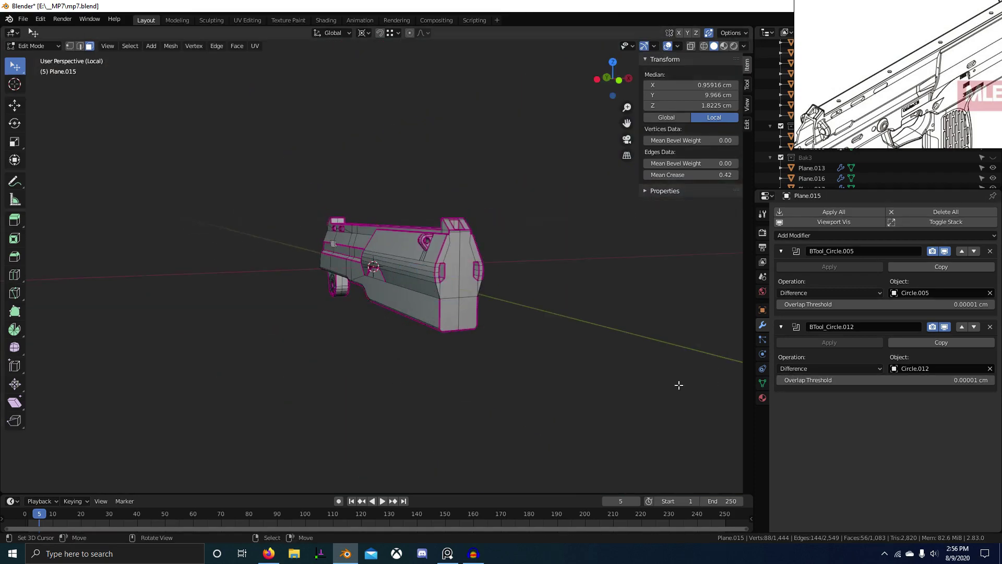
Step: Duplicate the selected slot wall faces in place and mirror the copy along global X to the body's other side
scroll(679, 385, "up", 5)
middle_click_drag(679, 385, 475, 365)
scroll(248, 381, "up", 5)
key("shift+d")
right_click(531, 356)
key("ctrl+m")
key("x")
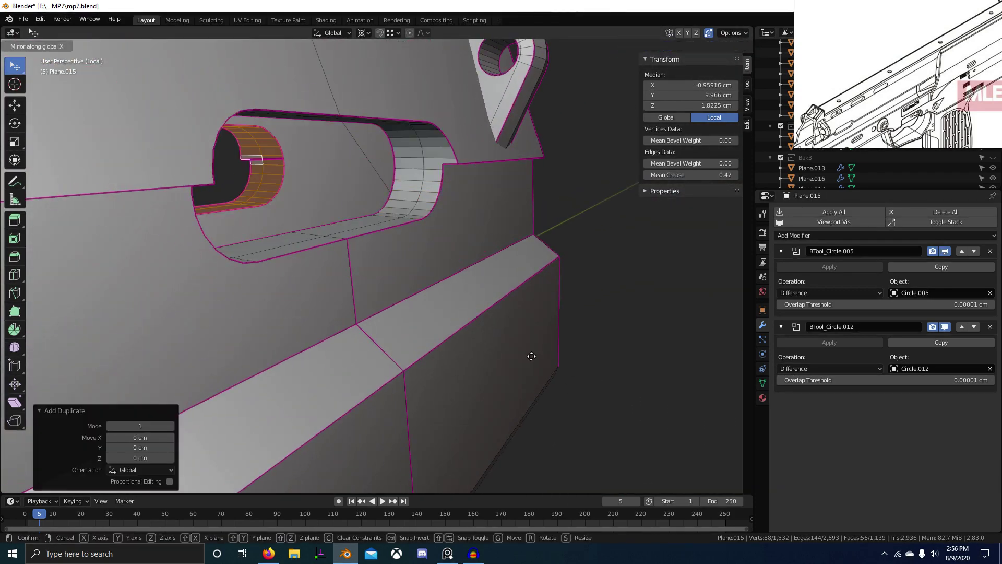
left_click(531, 356)
key("KP_Decimal")
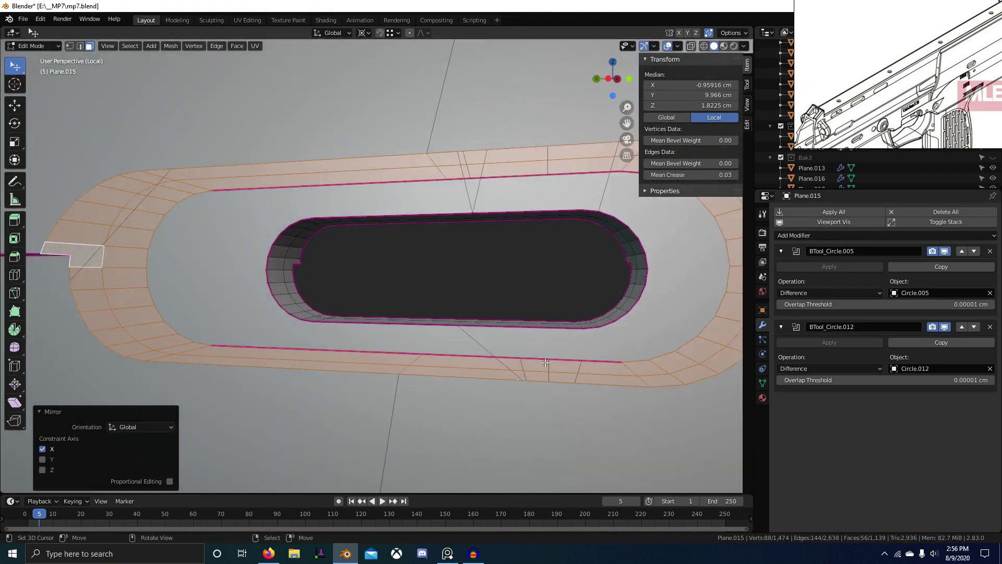
scroll(545, 363, "down", 5)
middle_click_drag(545, 362, 539, 387)
scroll(539, 387, "up", 4)
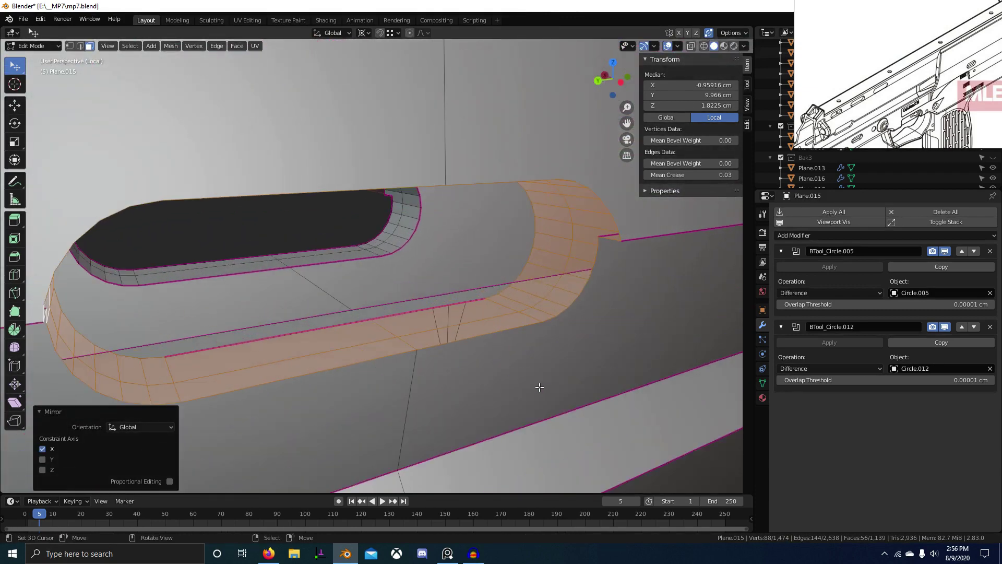
Step: Recalculate the mirrored slot wall's normals and merge the whole mesh by distance at 0.001 cm
key("shift+n")
key("a")
key("m")
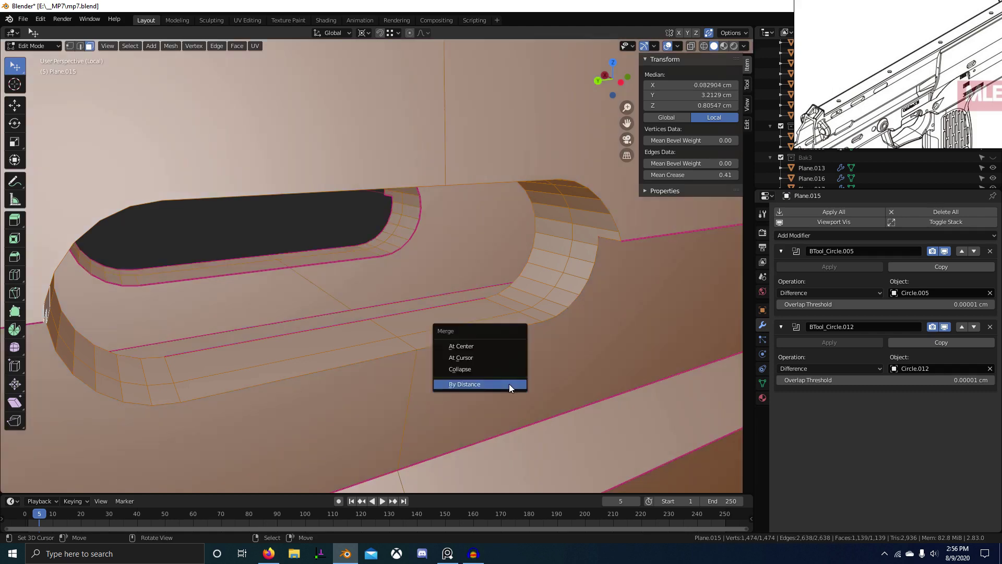
left_click(509, 383)
middle_click_drag(509, 384, 358, 382)
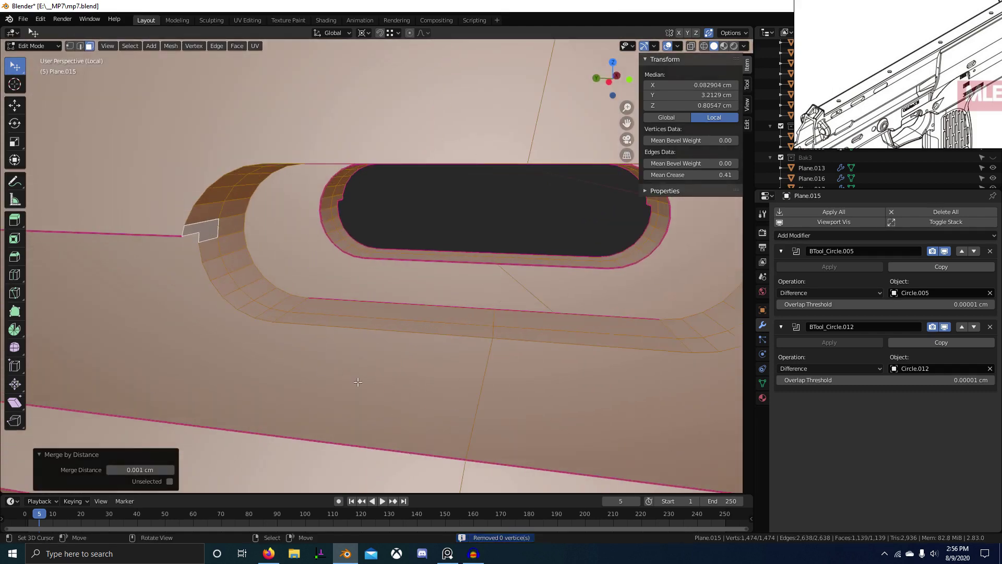
right_click(272, 328)
key("g")
right_click(220, 330)
Step: Adjust the vertex at the corner of the mirrored slot's end notch
middle_click_drag(256, 311, 384, 401)
key("1")
right_click(239, 255)
key("g")
left_click(220, 270)
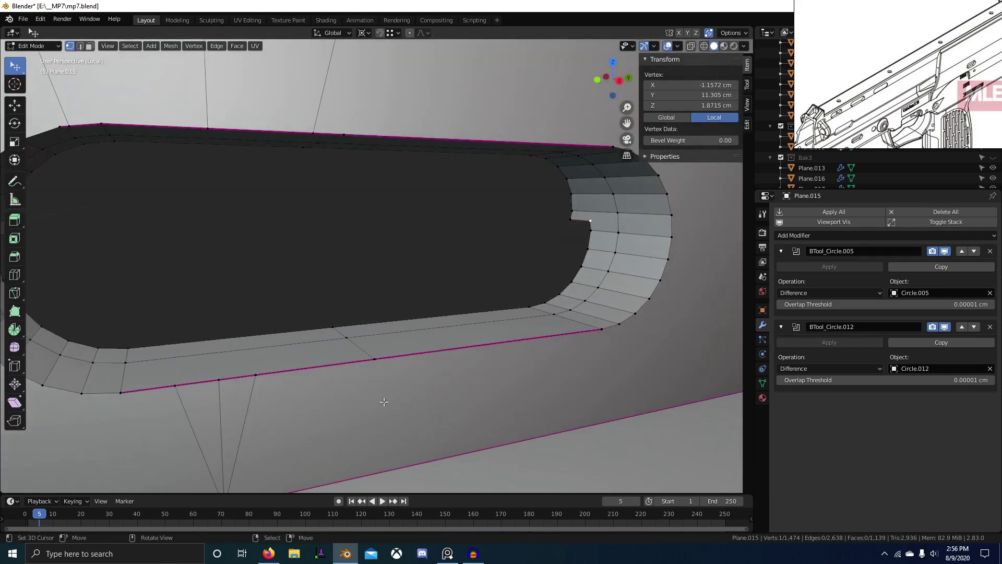
Step: Snap the mirrored slot's two outer stray lower-rim vertices onto neighbouring wall vertices and dissolve the edge between them
key("g")
left_click(375, 366, "ctrl")
right_click(174, 389)
key("g")
left_click(123, 394, "ctrl")
key("2")
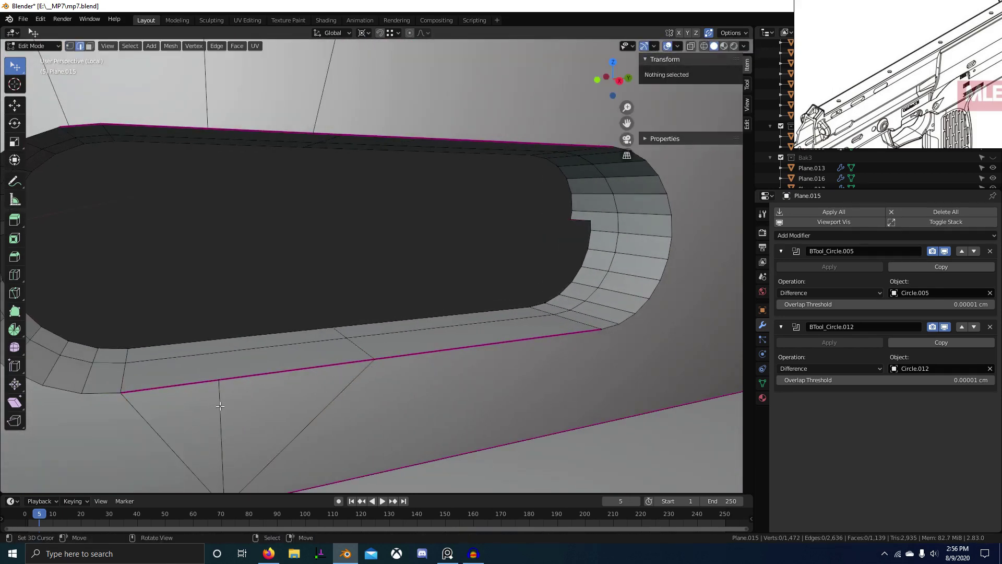
right_click(220, 407)
key("ctrl+x")
Step: Snap the outer stray vertex on the mirrored slot's upper rim onto the adjacent wall vertex
middle_click_drag(284, 436, 308, 340)
mouse_move(308, 339)
middle_mouse_down("shift")
mouse_move(291, 286)
mouse_move(323, 346)
middle_mouse_up("shift")
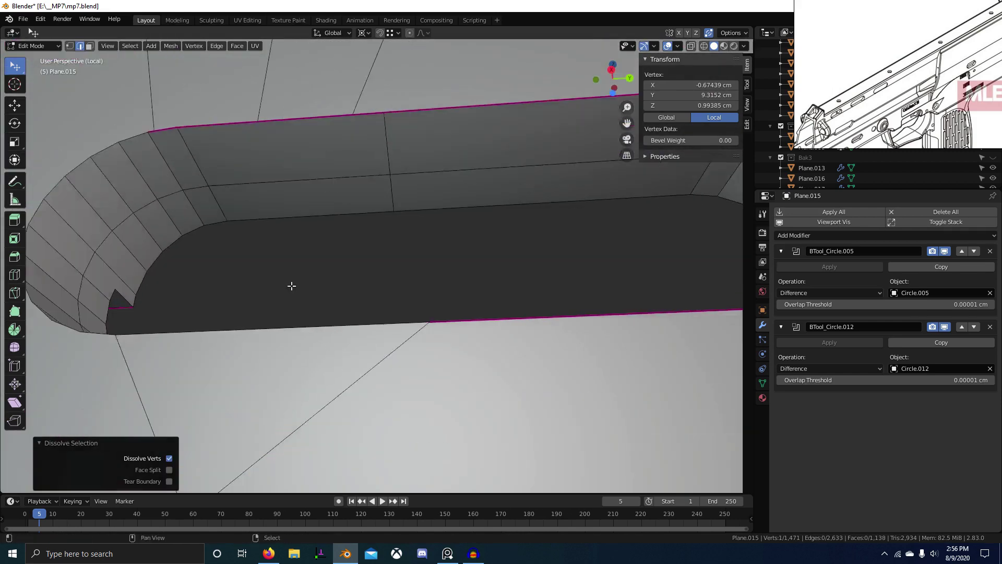
key("1")
key("g")
left_click(290, 167, "ctrl")
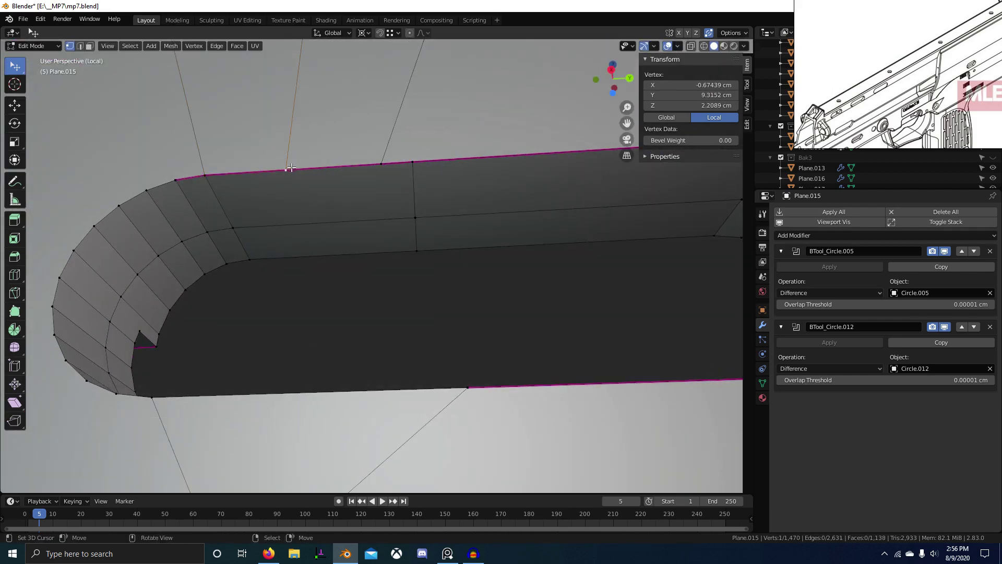
Step: Dissolve the middle stray vertex on the mirrored slot's upper rim together with its edge
middle_click_drag(312, 171, 280, 285, "shift")
key("2")
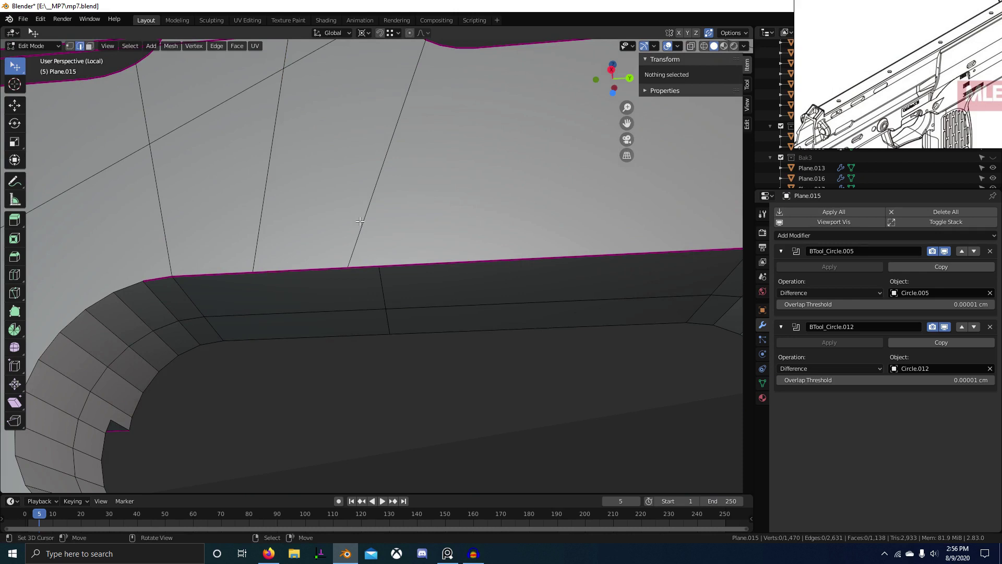
scroll(268, 246, "down", 2)
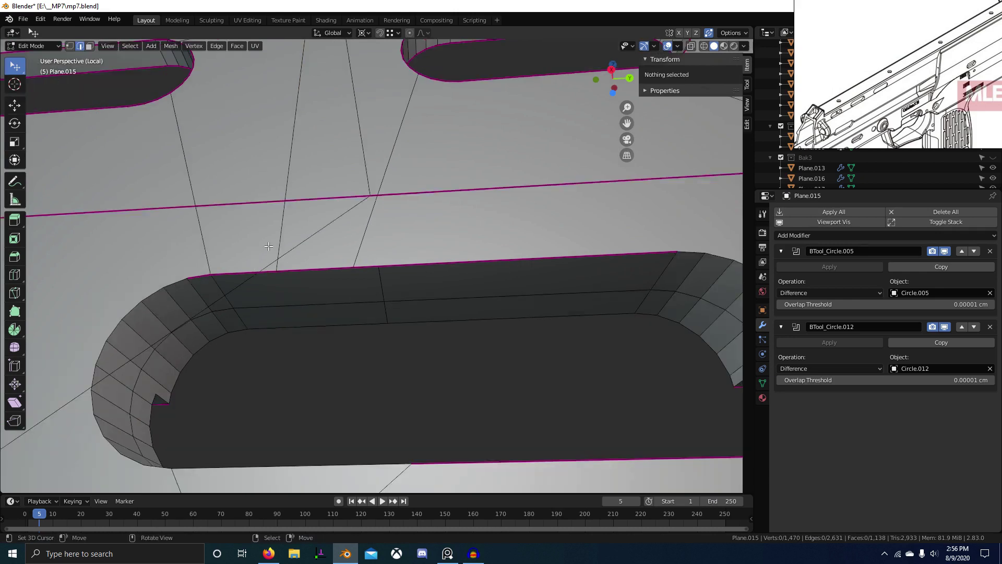
scroll(277, 272, "up", 2)
middle_click_drag(306, 280, 294, 282)
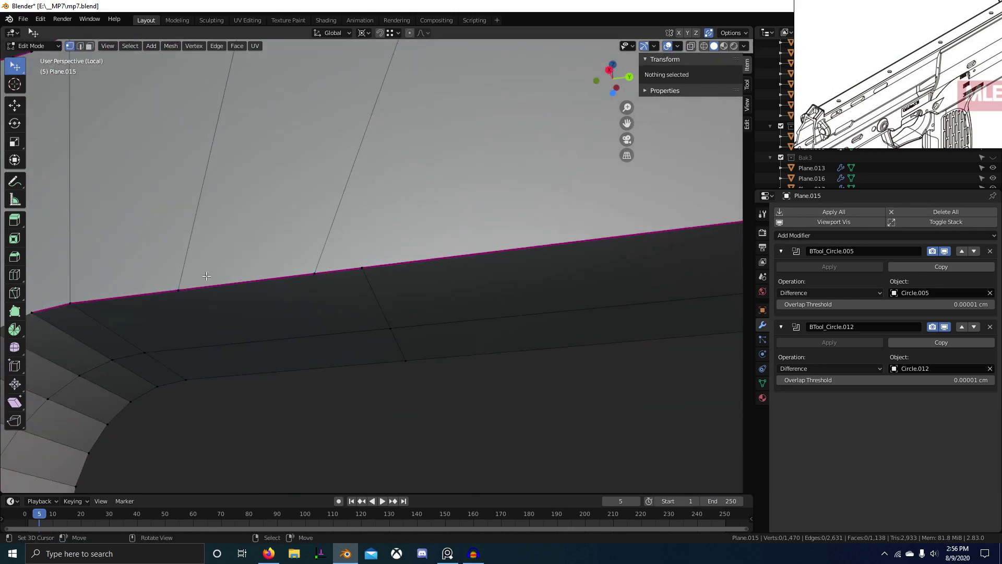
right_click(183, 286)
key("ctrl+x")
Step: Snap the remaining stray upper-rim vertex onto the wall vertex at the middle of the mirrored slot
key("2")
key("1")
right_click(316, 266)
key("g")
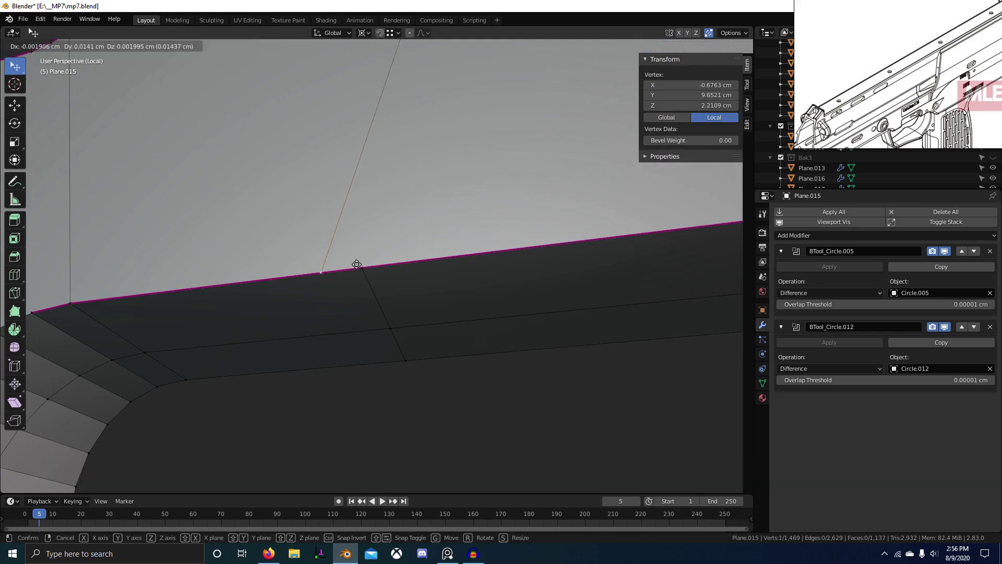
left_click(374, 266, "ctrl")
key("g")
left_click(355, 271)
Step: Clear the edge creases on the whole body mesh with a value of -1 and merge all vertices by distance
middle_click_drag(270, 344, 590, 393)
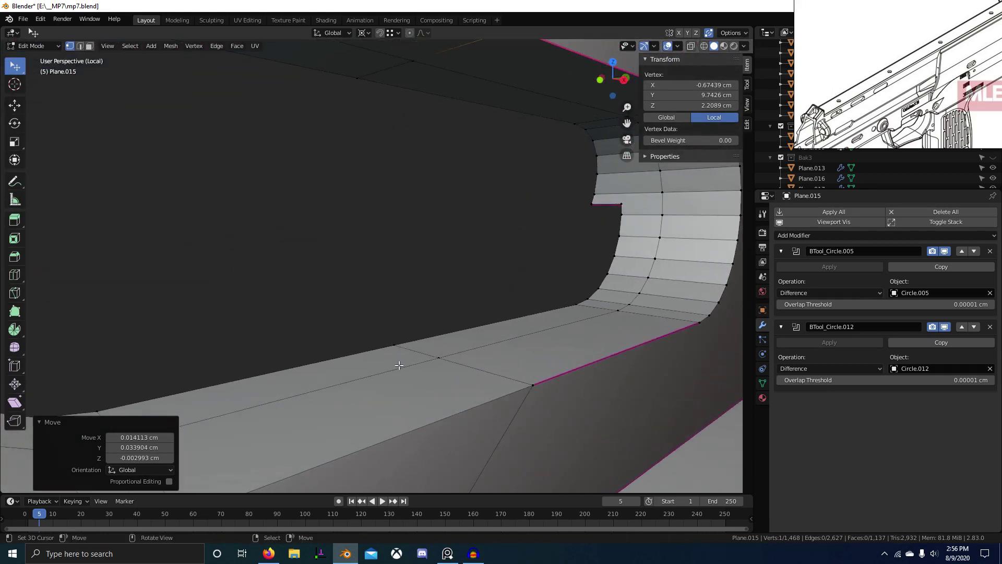
type("a")
type("-1")
key("Return")
key("alt+a")
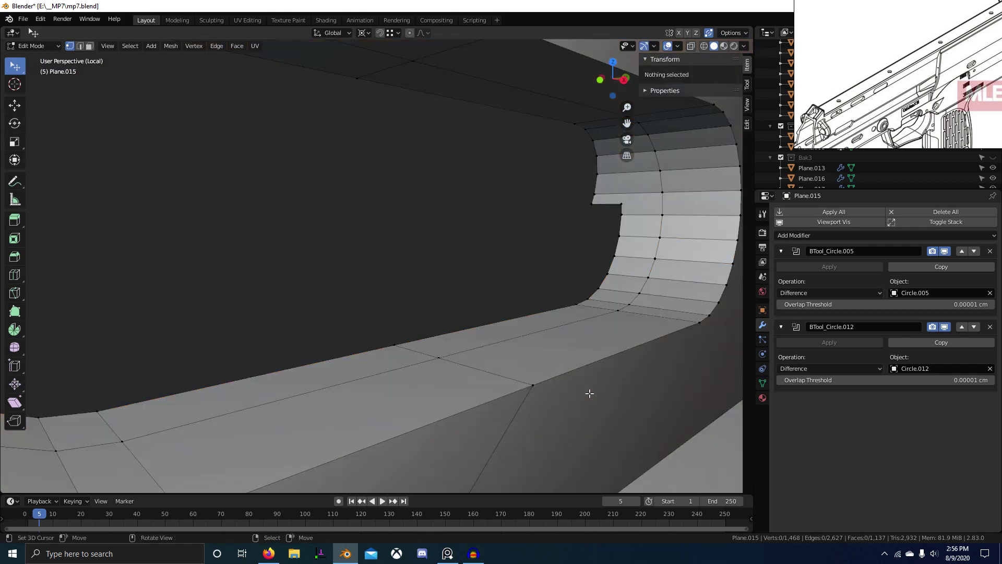
key("a")
key("m")
left_click(594, 394)
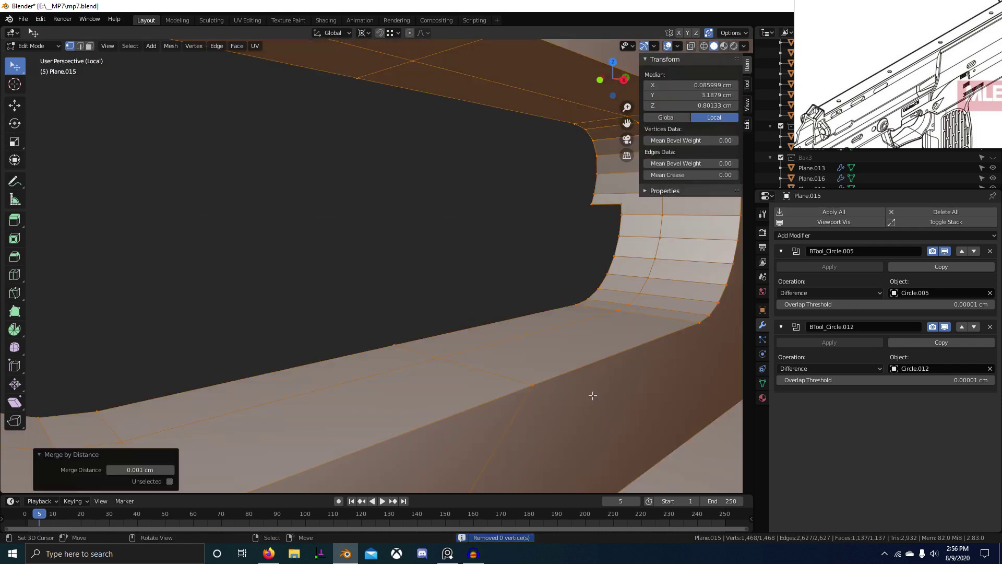
Step: Select the body's non-manifold geometry and examine in wireframe where it lies, especially around the open end
key("F3")
key("Escape")
key("alt+a")
key("F3")
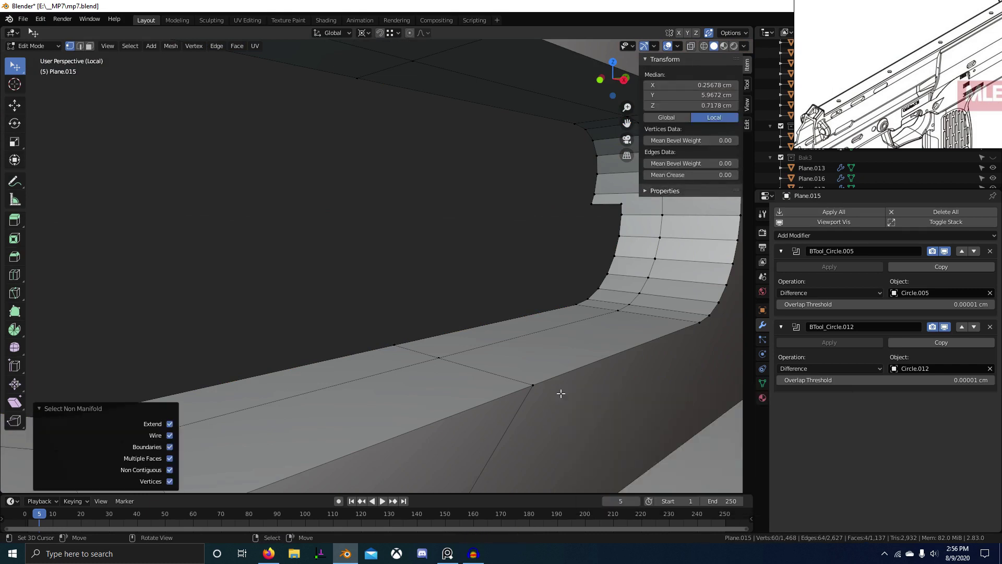
scroll(629, 394, "down", 12)
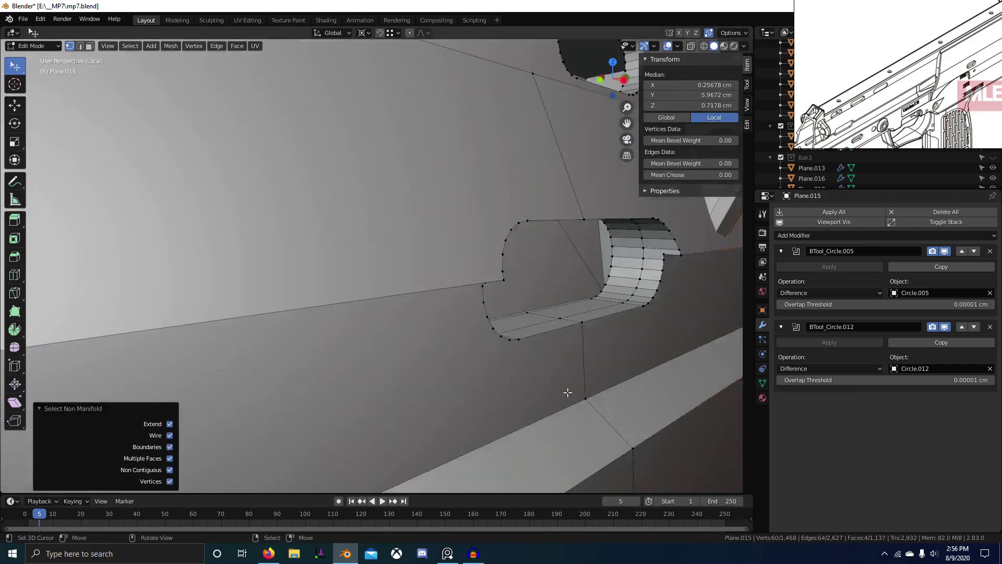
middle_click_drag(559, 394, 423, 408)
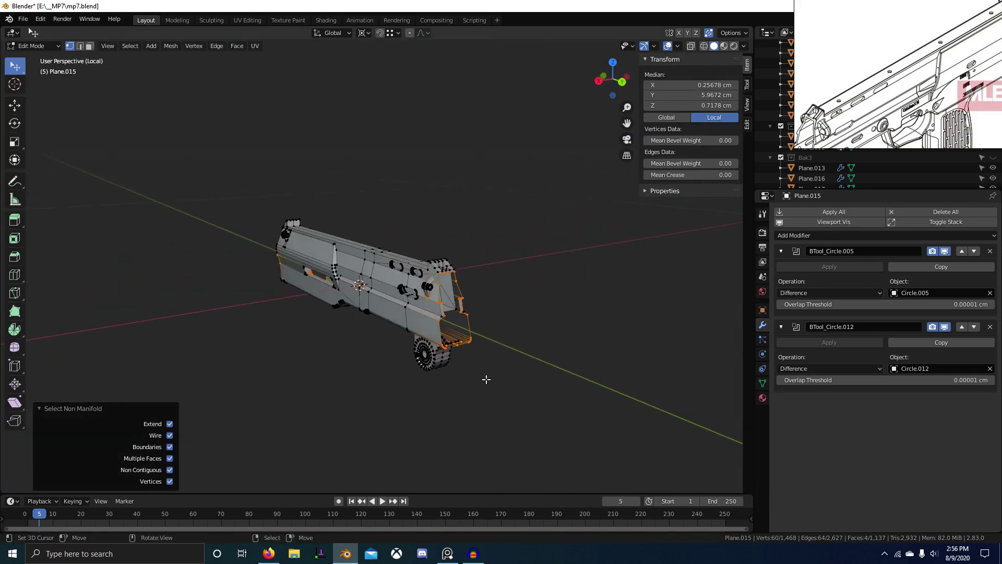
scroll(541, 384, "up", 4)
middle_click_drag(552, 356, 418, 261)
key("alt+z")
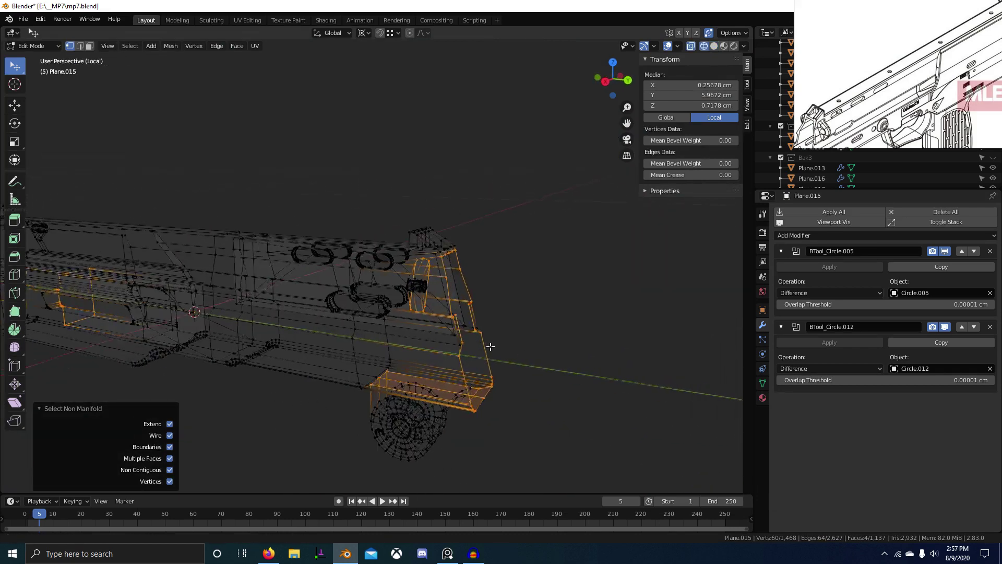
mouse_move(465, 377)
middle_mouse_down()
mouse_move(464, 408)
mouse_move(437, 432)
mouse_move(539, 448)
mouse_move(485, 384)
mouse_move(490, 349)
middle_mouse_up()
key("alt+z")
Step: Delete the two stray faces at the lower edge of the body's open end
scroll(490, 349, "up", 3)
key("3")
mouse_move(441, 418)
middle_mouse_down()
mouse_move(396, 399)
mouse_move(442, 405)
middle_mouse_up()
left_click(396, 399)
left_click(409, 381, "shift")
key("x")
key("f")
Step: Turn off Backface Culling in the viewport shading options
left_click(674, 48)
left_click(744, 46)
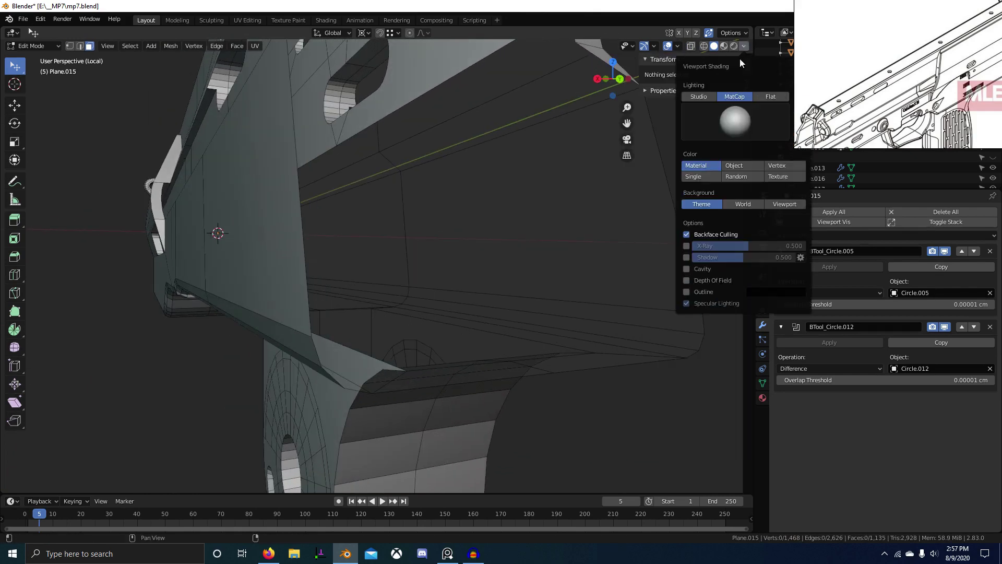
left_click(688, 235)
mouse_move(479, 308)
middle_mouse_down()
mouse_move(493, 222)
mouse_move(436, 349)
mouse_move(364, 405)
mouse_move(369, 385)
mouse_move(461, 349)
mouse_move(405, 331)
mouse_move(186, 472)
mouse_move(436, 365)
mouse_move(500, 353)
middle_mouse_up()
Step: Select the body's remaining non-manifold geometry and trace it in wireframe and solid shading to the closed end
key("a")
middle_click_drag(328, 257, 405, 374, "shift")
key("alt+a")
key("F3")
key("Return")
scroll(500, 340, "up", 3)
key("F3")
key("Return")
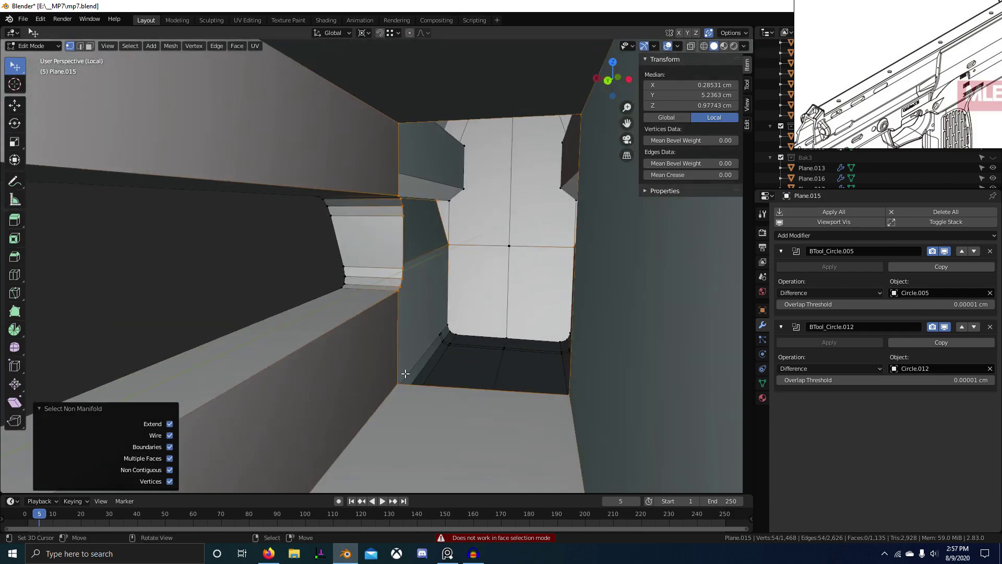
scroll(396, 376, "down", 5)
mouse_move(338, 385)
middle_mouse_down()
mouse_move(396, 376)
mouse_move(208, 353)
mouse_move(351, 381)
mouse_move(326, 384)
mouse_move(371, 371)
mouse_move(228, 345)
mouse_move(220, 333)
mouse_move(480, 351)
middle_mouse_up()
key("shift+z")
scroll(326, 384, "up", 2)
key("z")
left_click(558, 361)
mouse_move(558, 361)
middle_mouse_down()
mouse_move(327, 346)
mouse_move(331, 334)
middle_mouse_up()
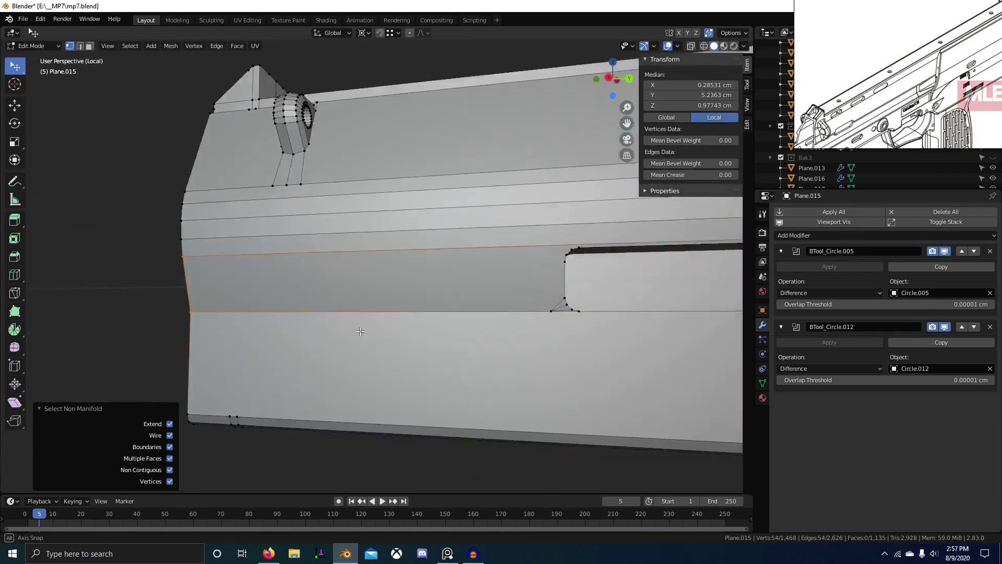
scroll(296, 299, "up", 3)
Step: Snap the duplicate vertices together at the closed end's corner on the positive X side to weld the seam
middle_click_drag(296, 299, 340, 297)
right_click(236, 253)
middle_click_drag(276, 269, 338, 268)
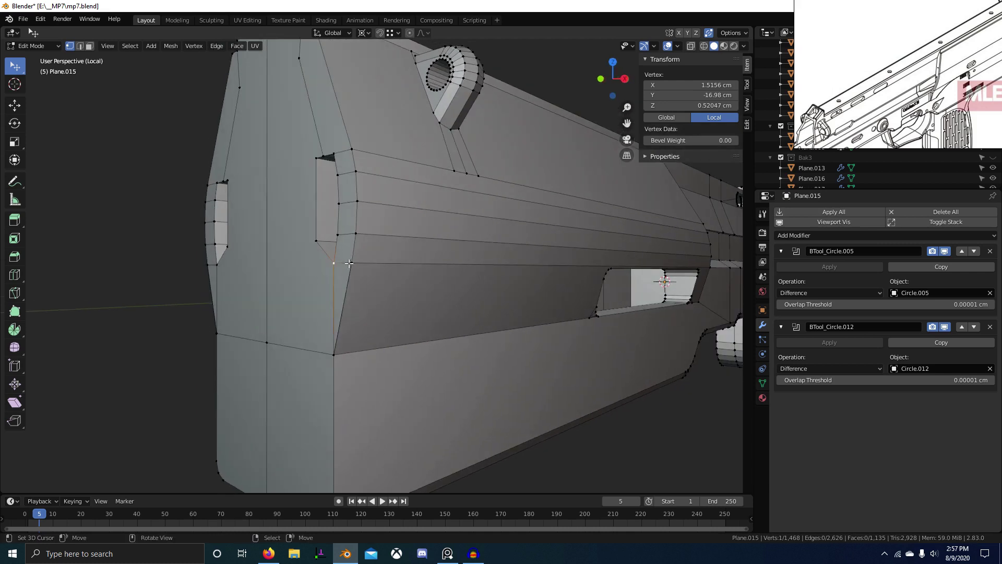
key("g")
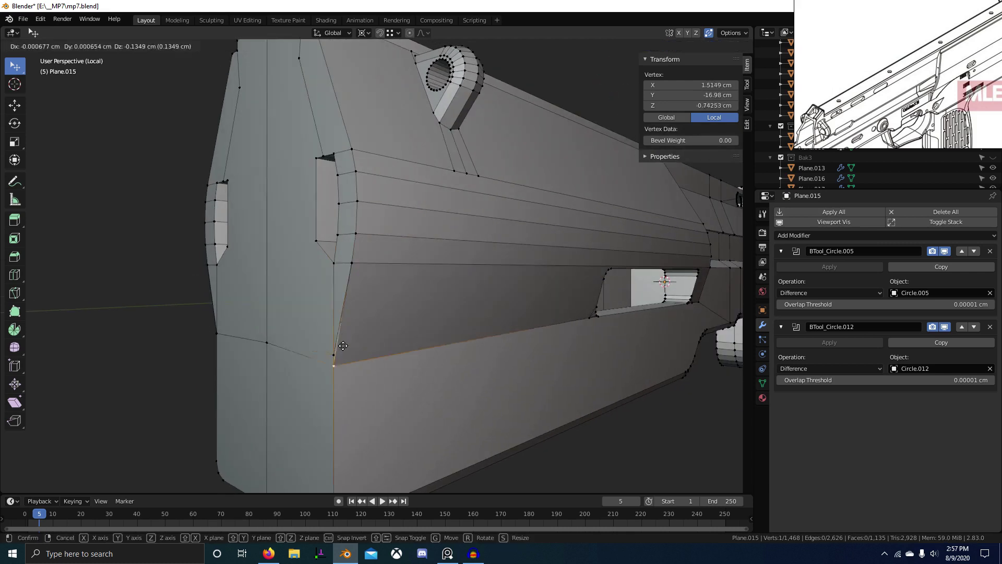
left_click(348, 336)
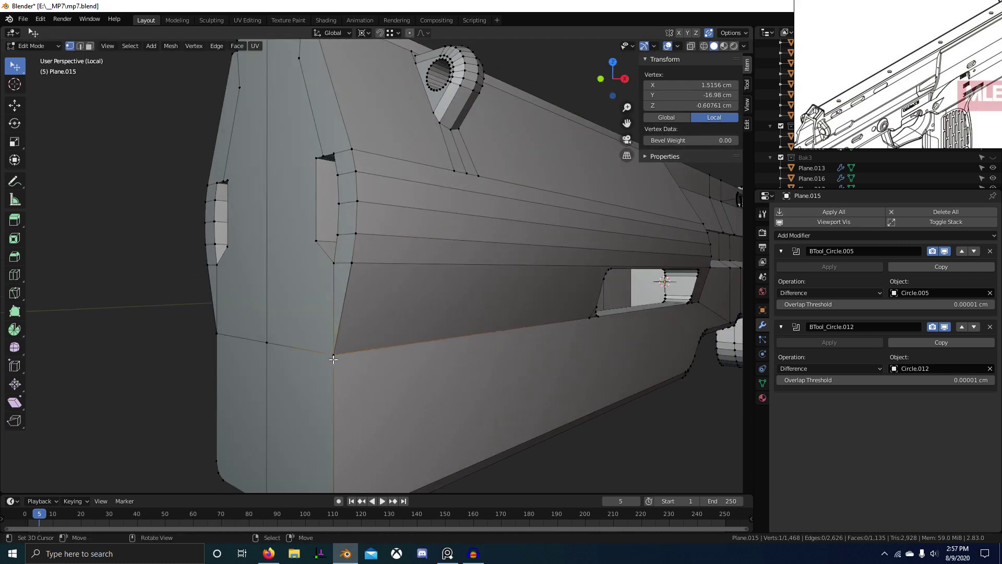
left_click(291, 362)
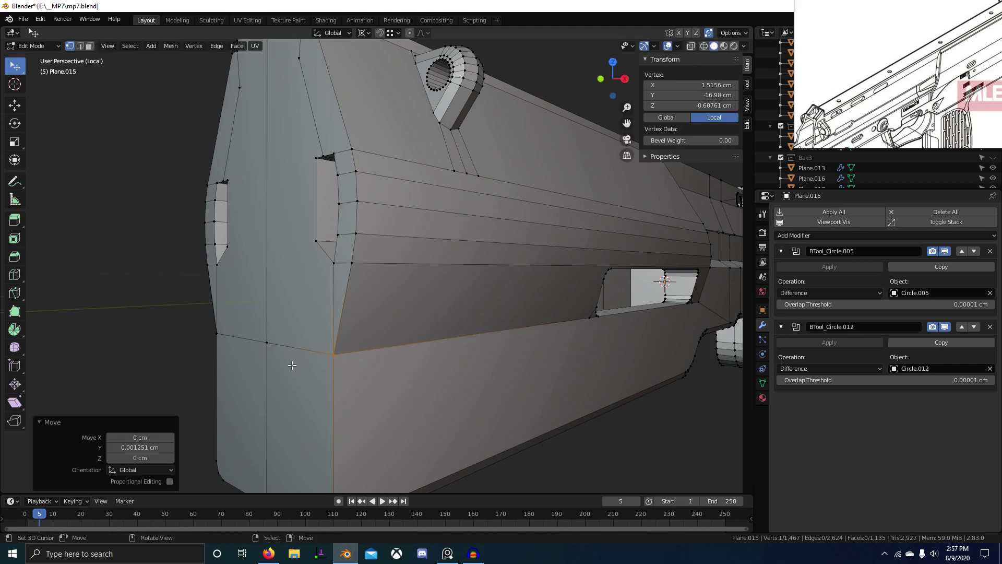
Step: Weld the duplicate vertices at the closed end's opposite corner by moving one -0.001251 cm along Y onto the other
middle_click_drag(291, 362, 410, 366)
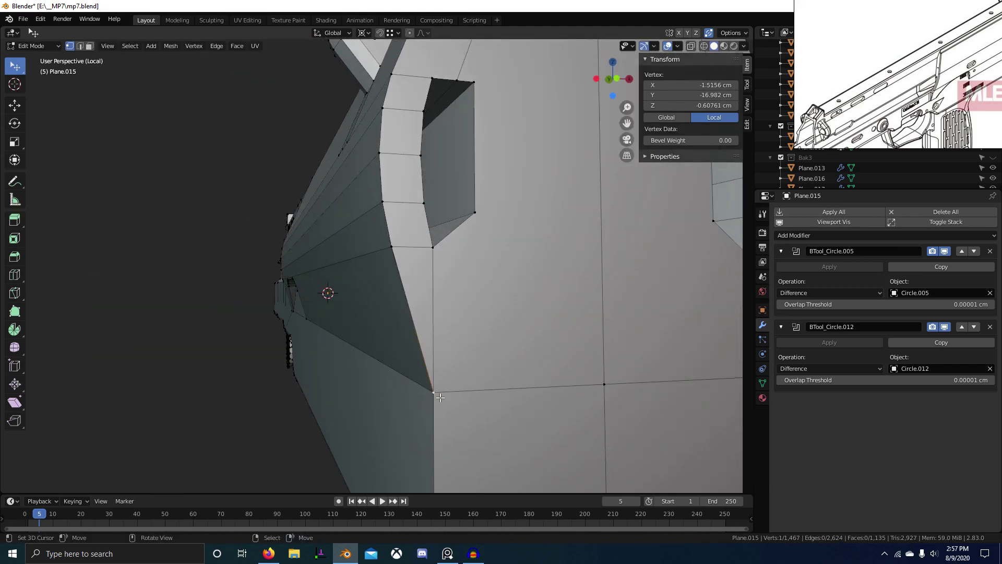
key("z")
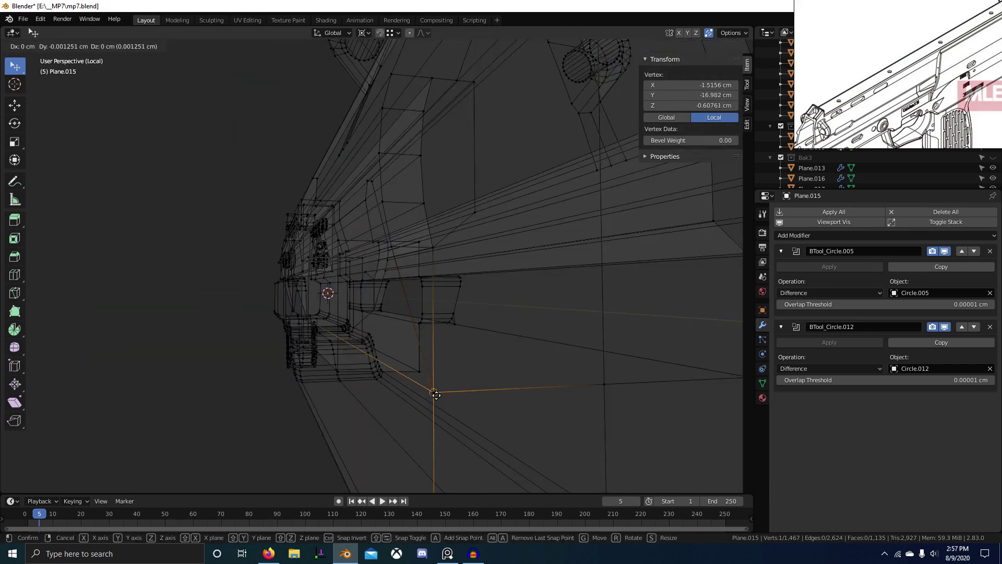
left_click(436, 396)
key("z")
scroll(464, 418, "down", 3)
mouse_move(481, 418)
middle_mouse_down()
mouse_move(515, 418)
mouse_move(425, 421)
middle_mouse_up()
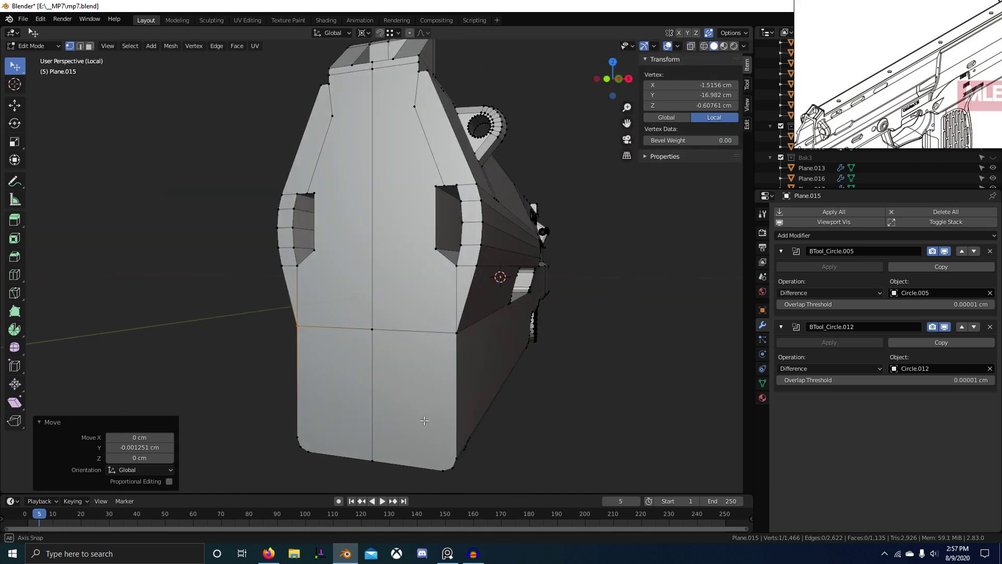
Step: Select the body's non-manifold geometry, then pick only the open edge loop inside the lower side slot area in wireframe
key("a")
key("alt+a")
key("F3")
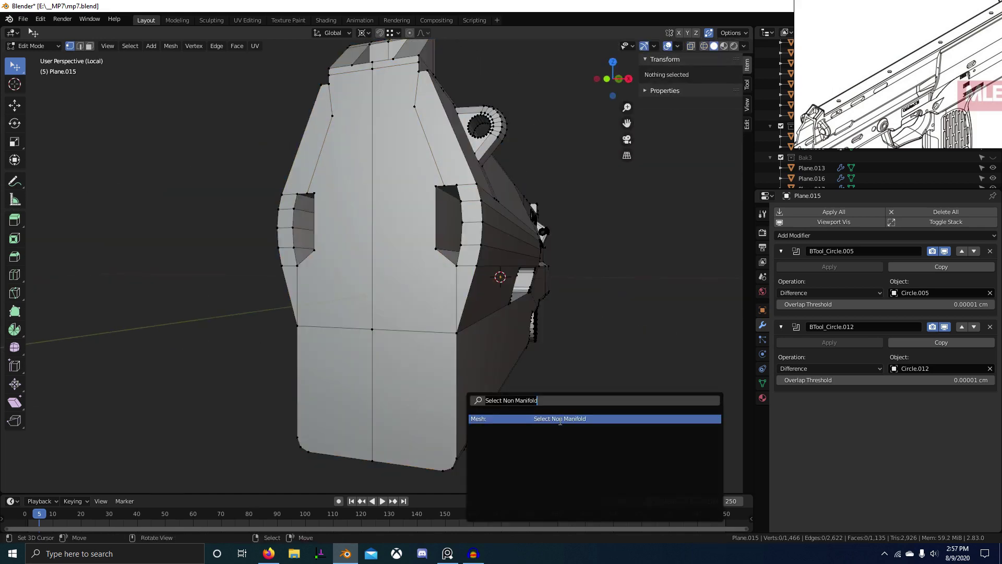
left_click(560, 422)
mouse_move(537, 425)
middle_mouse_down()
mouse_move(517, 440)
mouse_move(268, 417)
mouse_move(284, 418)
middle_mouse_up()
key("z")
right_click(211, 322, "alt")
Step: Extrude the open edge loop -1.0042 cm along Y and flatten it by scaling to 0 along Y
middle_click_drag(235, 335, 319, 389)
scroll(273, 380, "up", 2)
key("e")
key("y")
left_click(260, 380)
key("s")
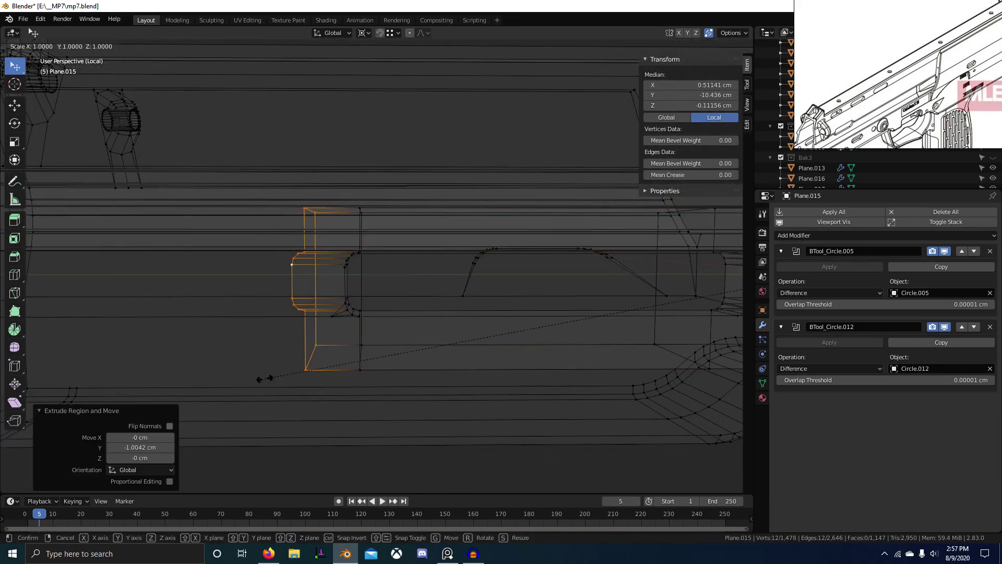
key("0")
key("Return")
key("e")
key("y")
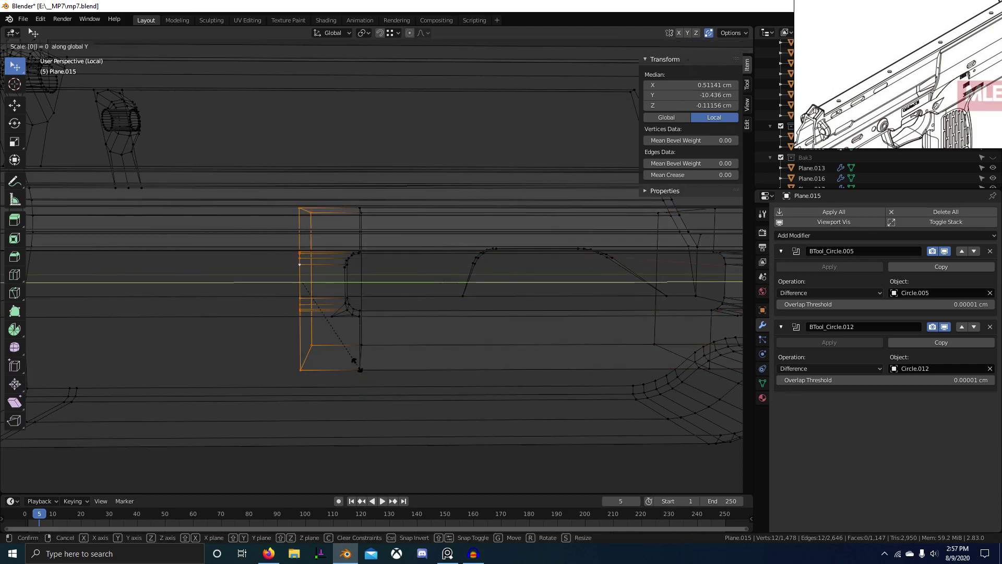
key("Return")
Step: Fill the flattened edge loop with a face to close the opening
scroll(308, 369, "up", 3)
mouse_move(308, 369)
middle_mouse_down()
mouse_move(398, 386)
mouse_move(362, 388)
mouse_move(264, 472)
middle_mouse_up()
key("shift+z")
key("f")
key("Tab")
scroll(264, 472, "down", 5)
middle_click_drag(401, 434, 381, 381)
scroll(356, 387, "up", 5)
Step: Dissolve the three stray edges fanning out from the side slot's rounded lower corner
key("Tab")
key("ctrl+x")
key("ctrl+z")
scroll(381, 376, "up", 4)
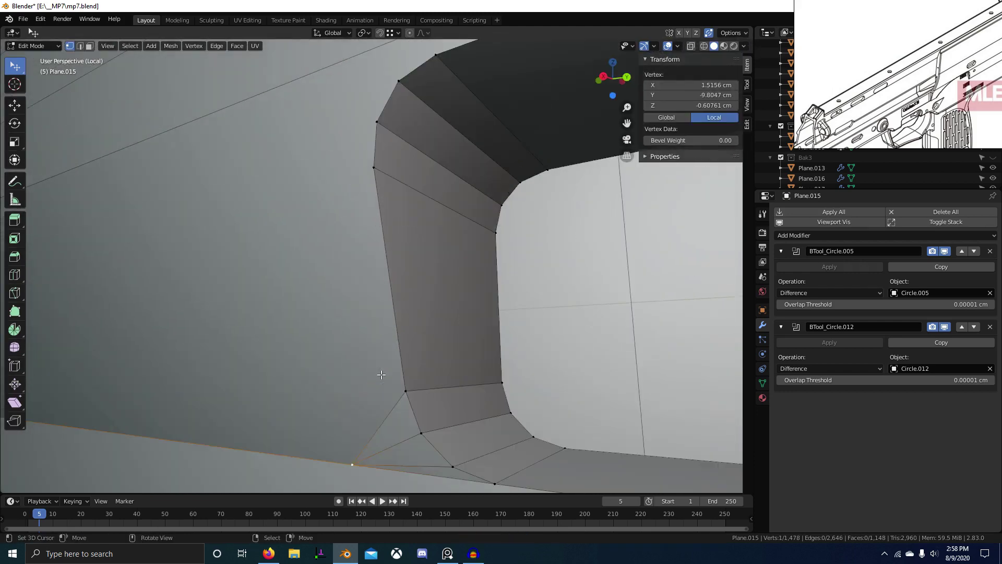
left_click(412, 453)
left_click(396, 437, "shift")
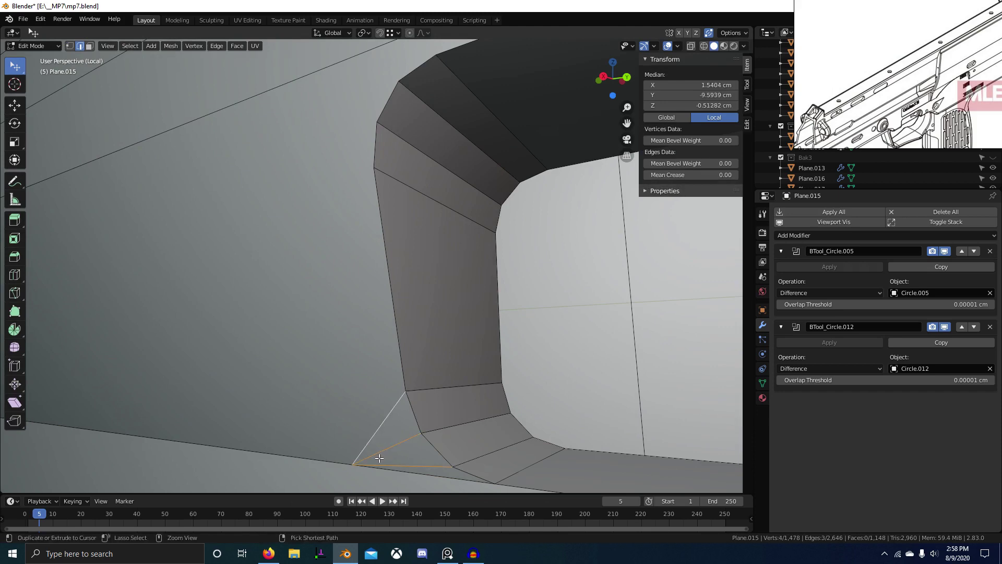
key("ctrl+x")
middle_click_drag(379, 458, 441, 401)
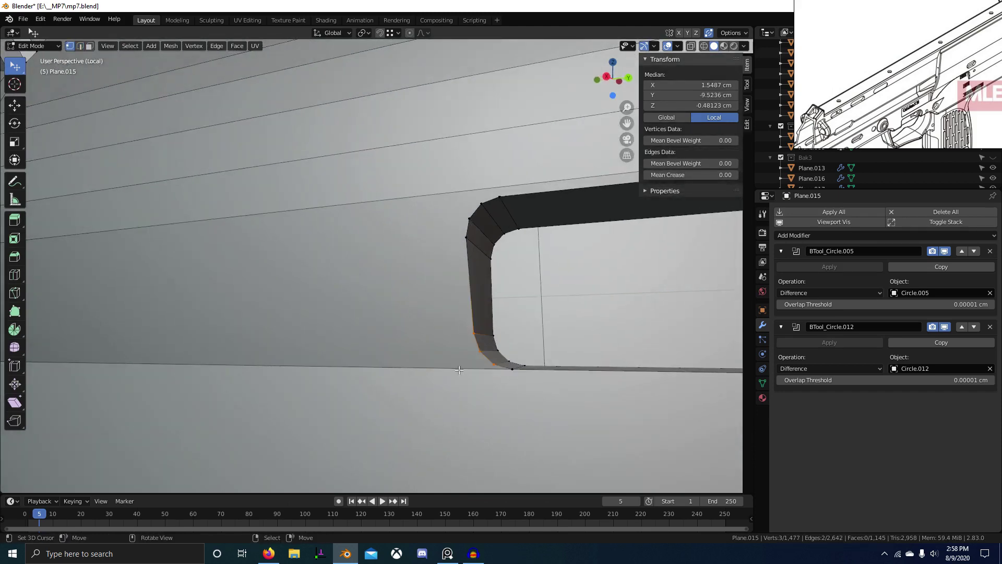
Step: Leave mesh editing and save the file
key("Tab")
scroll(470, 407, "down", 5)
middle_click_drag(480, 436, 454, 328)
scroll(393, 389, "down", 4)
scroll(472, 321, "down", 3)
scroll(470, 321, "up", 5)
key("ctrl+s")
middle_click_drag(522, 328, 509, 396)
scroll(422, 424, "up", 3)
scroll(422, 424, "down", 4)
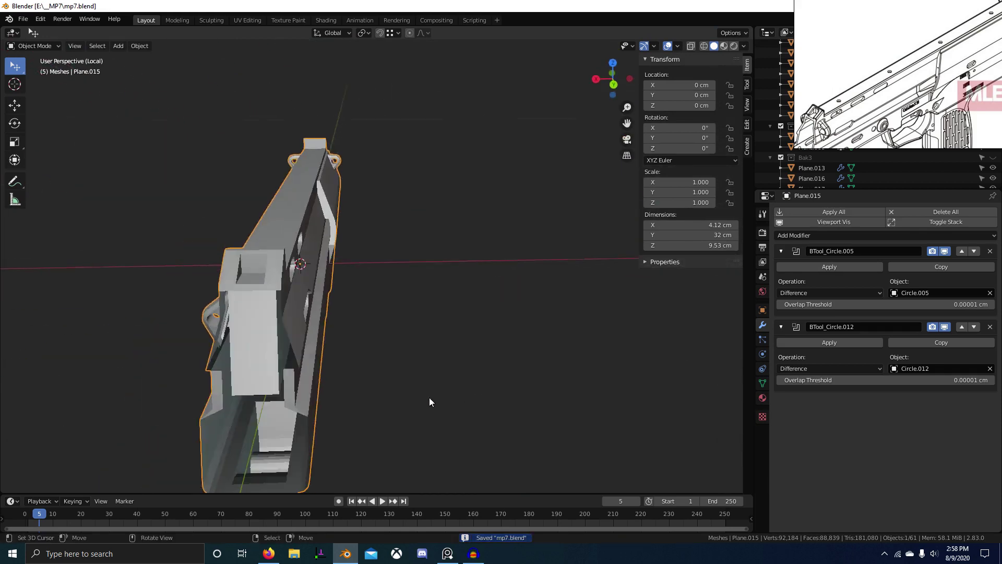
middle_click_drag(429, 402, 532, 431)
Step: Examine the body's slots within the full gun assembly and isolate the body again for mesh editing
key("KP_Divide")
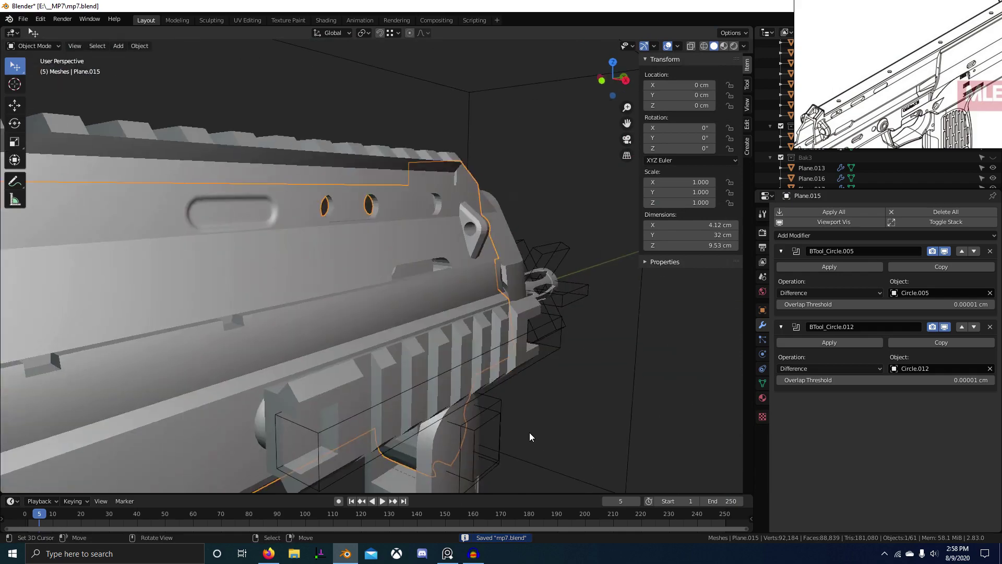
key("alt+a")
scroll(529, 432, "down", 3)
middle_click_drag(577, 403, 453, 414)
scroll(393, 371, "up", 2)
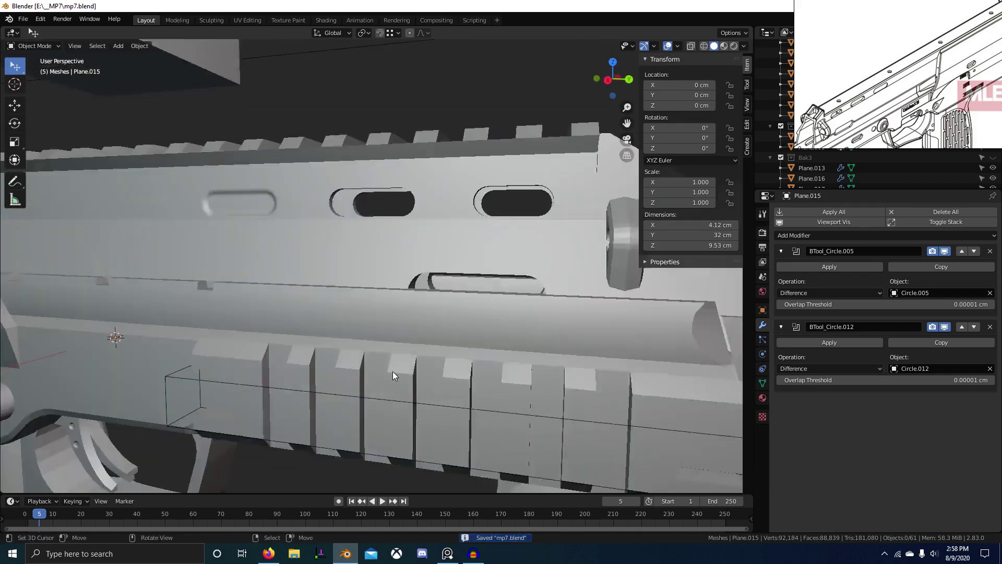
mouse_move(392, 371)
middle_mouse_down()
mouse_move(339, 364)
mouse_move(325, 379)
mouse_move(331, 390)
mouse_move(517, 384)
mouse_move(377, 376)
middle_mouse_up()
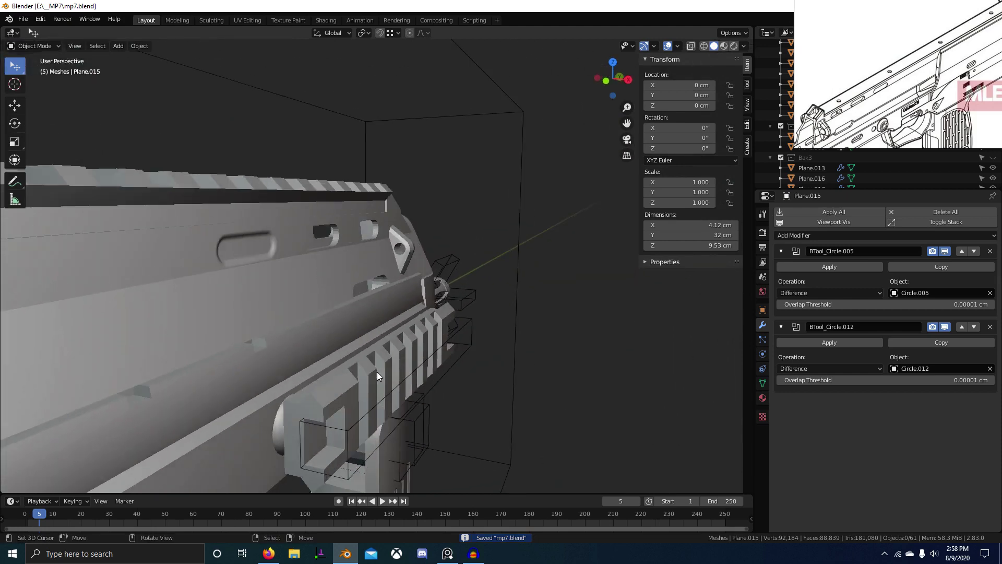
right_click(387, 256)
key("slash")
scroll(487, 282, "up", 4)
middle_click_drag(464, 285, 408, 261)
scroll(263, 309, "down", 5)
key("Tab")
scroll(408, 246, "up", 3)
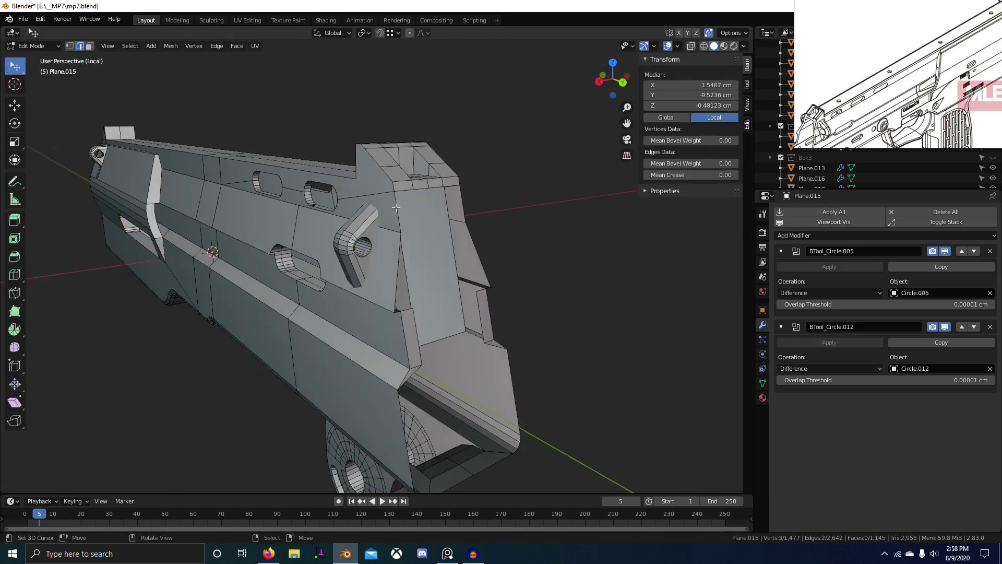
Step: Delete the four narrow rim faces around the opening at the body's front end
key("KP_3")
middle_click_drag(410, 320, 169, 368, "shift")
scroll(169, 368, "up", 4)
key("shift+z")
key("alt+z")
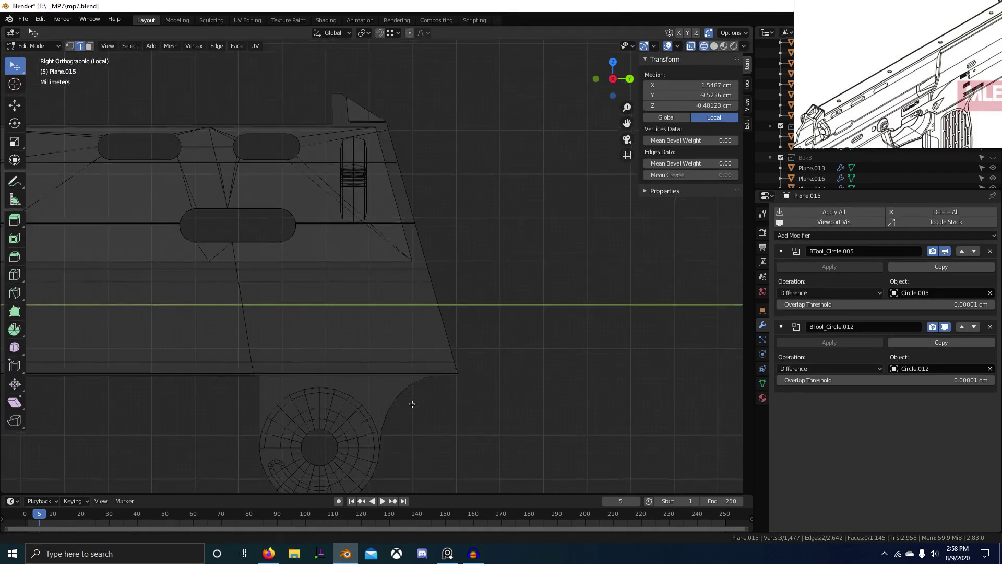
middle_click_drag(412, 404, 406, 421, "shift")
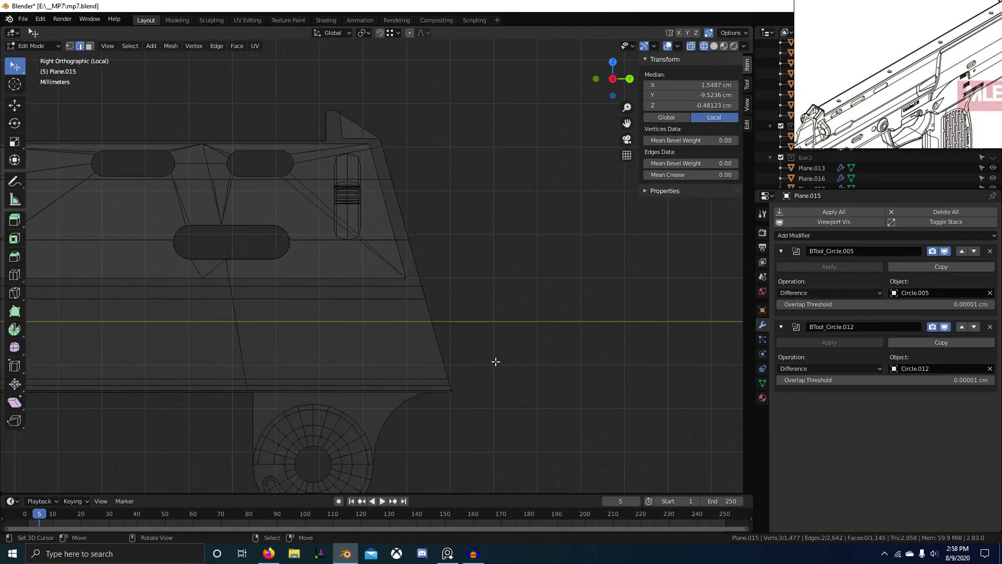
mouse_move(467, 278)
middle_mouse_down()
mouse_move(421, 334)
mouse_move(235, 317)
middle_mouse_up()
key("shift+z")
key("3")
right_click(158, 353)
middle_click_drag(158, 353, 277, 307)
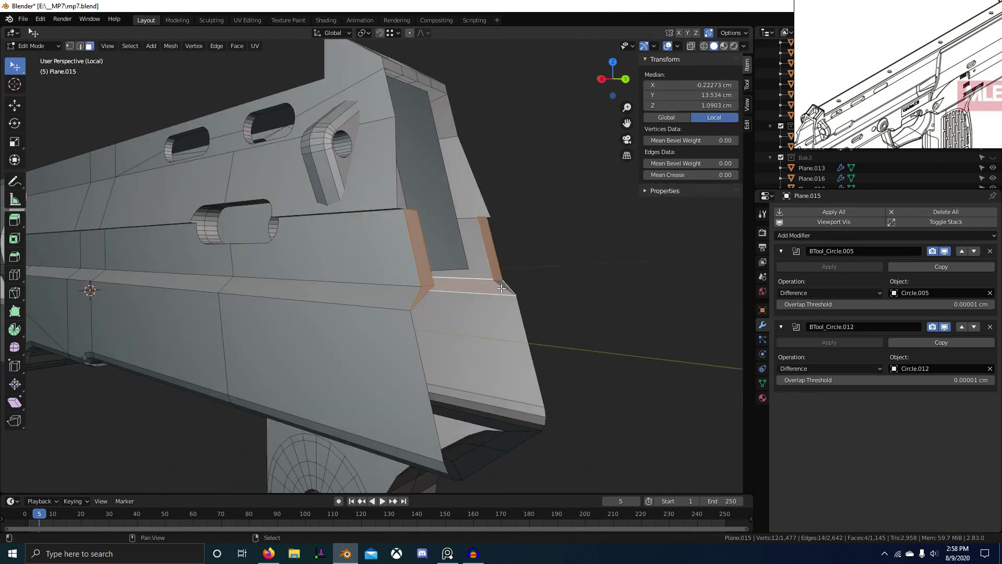
key("alt+a")
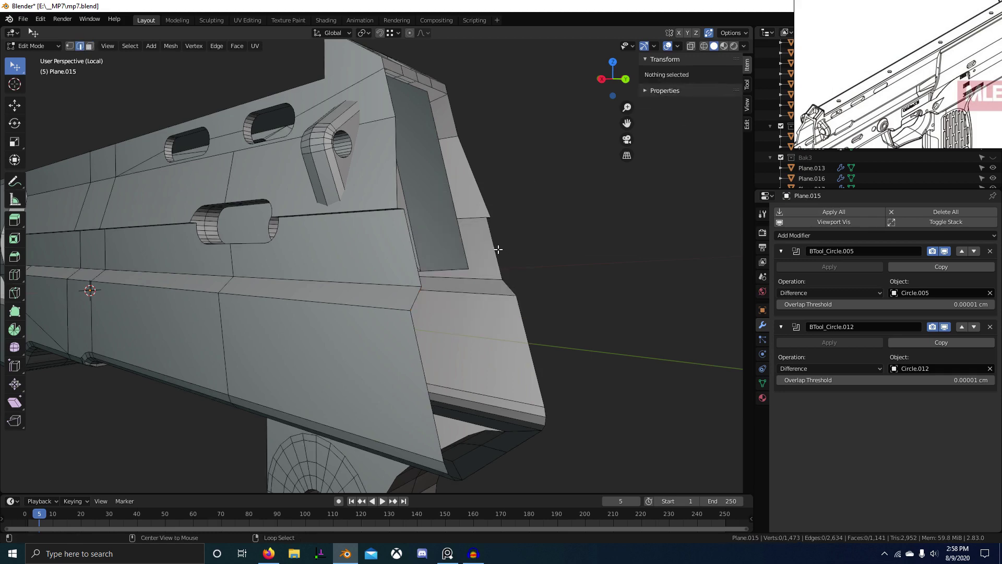
Step: Select the boundary edge loop of the front opening and fill it with a single face
right_click(498, 249, "alt")
scroll(496, 329, "down", 2)
key("f")
middle_click_drag(497, 333, 512, 375)
scroll(485, 324, "up", 3)
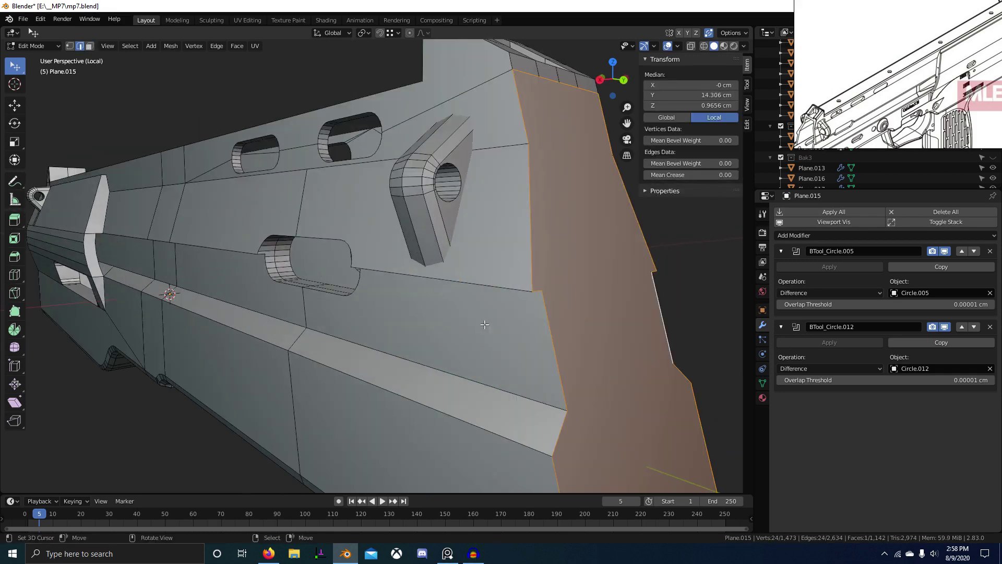
Step: Split the new front face with crosswise edges joining the opposite corner vertices at each bend of its outline
right_click(549, 291)
right_click(649, 279, "shift")
middle_click_drag(583, 332, 525, 348, "shift")
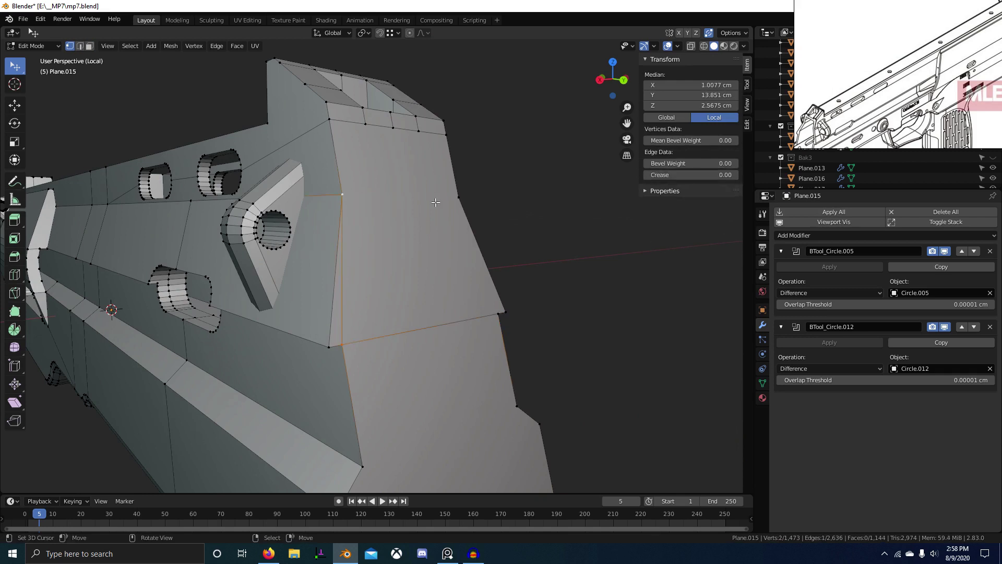
key("f")
middle_click_drag(490, 310, 332, 276)
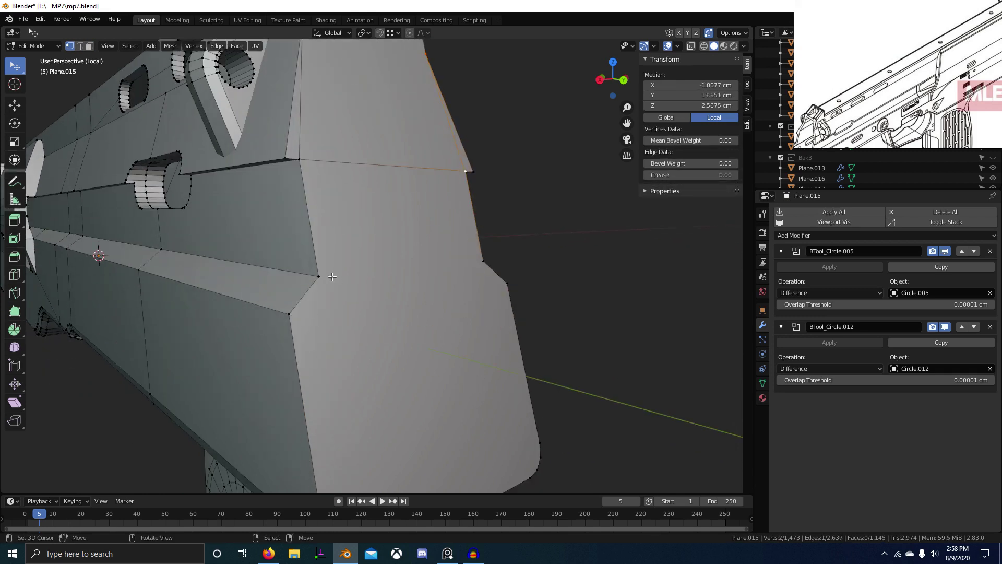
right_click(292, 315)
right_click(507, 283, "shift")
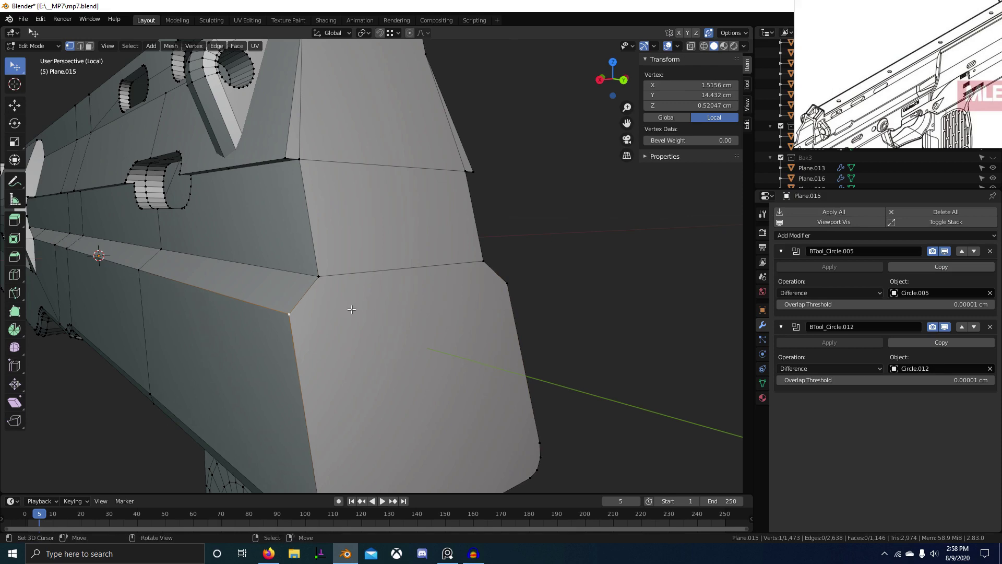
key("f")
middle_click_drag(502, 326, 350, 369)
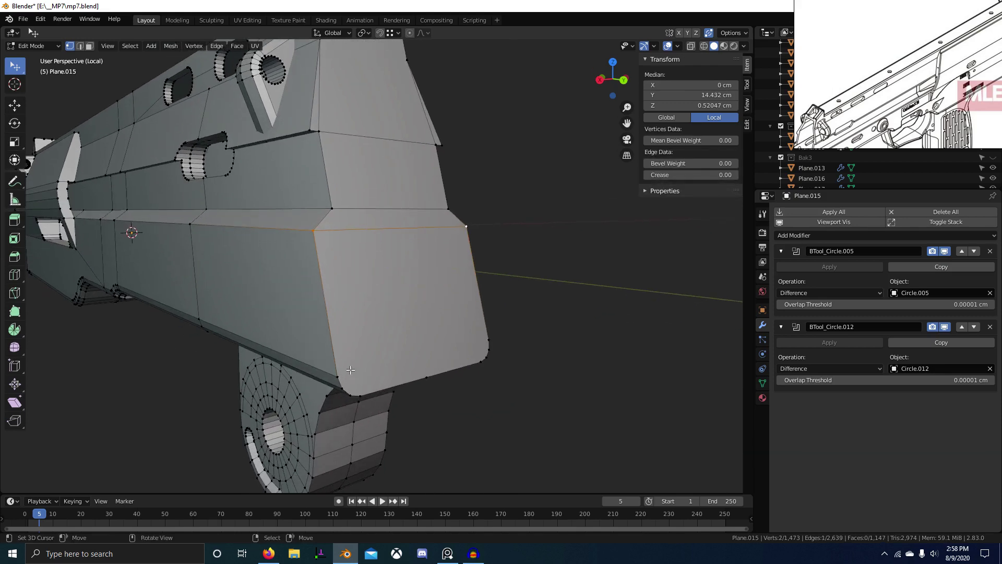
middle_click_drag(439, 369, 347, 304)
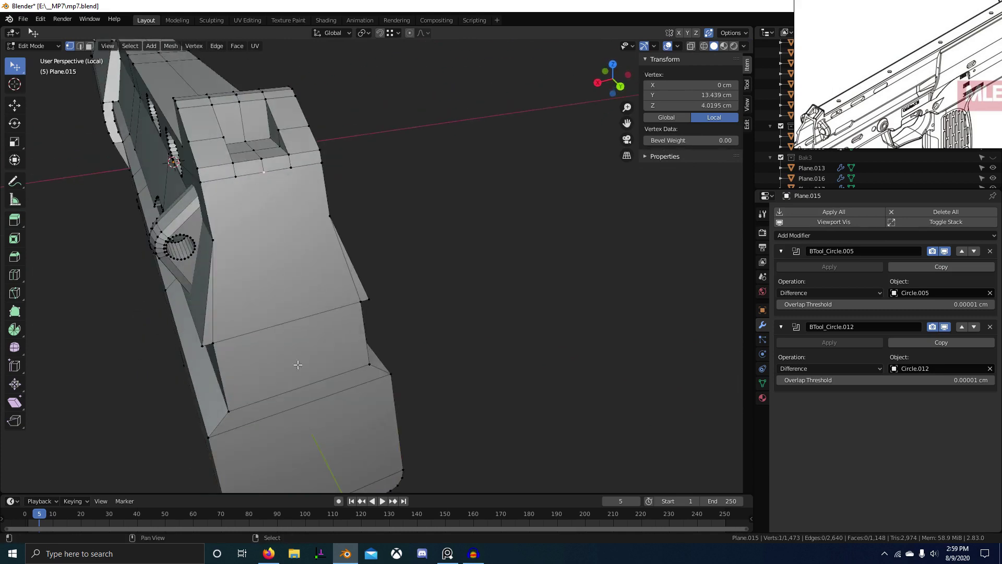
Step: Clear the selection and select the body's remaining non-manifold geometry
middle_click_drag(298, 364, 384, 307)
scroll(291, 330, "down", 3)
key("ctrl+z")
key("alt+a")
key("Tab")
key("Tab")
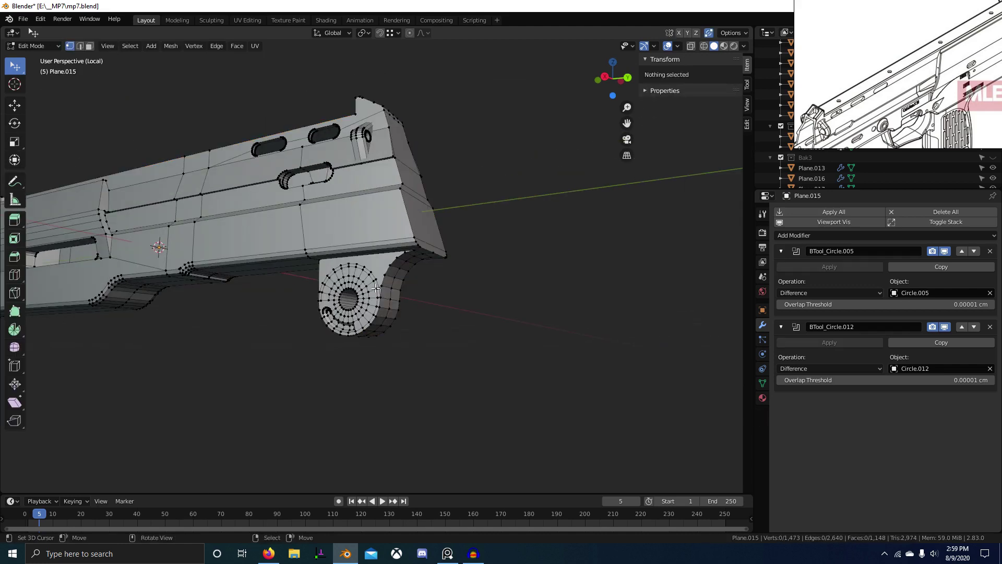
key("F3")
key("Return")
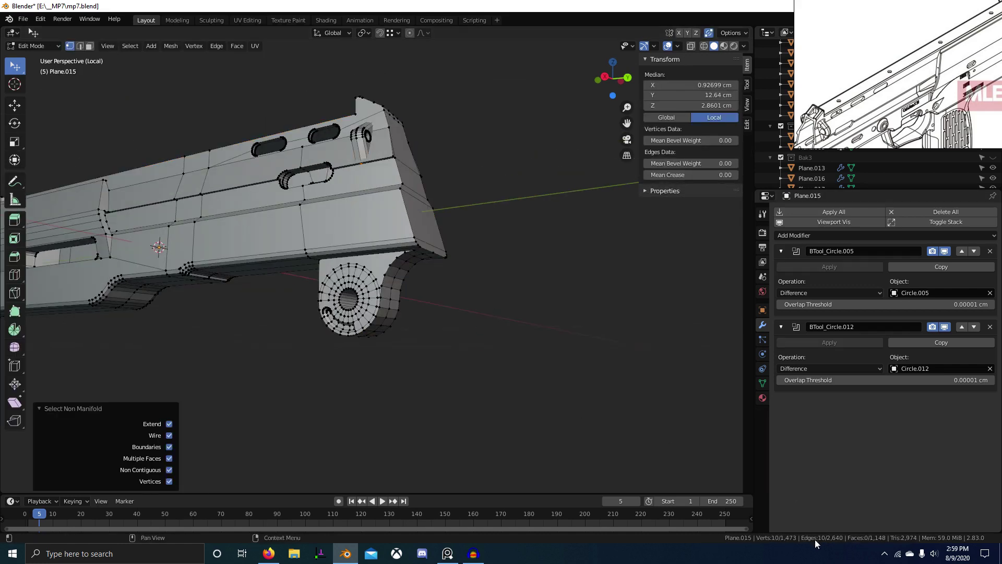
Step: Examine the selected non-manifold geometry around the holed lug near the front end in wireframe and solid shading
key("Home")
key("shift+z")
scroll(320, 403, "up", 2)
middle_click_drag(486, 360, 321, 396, "shift")
scroll(331, 317, "down", 2)
middle_click_drag(332, 316, 494, 340)
key("shift+z")
scroll(435, 330, "down", 3)
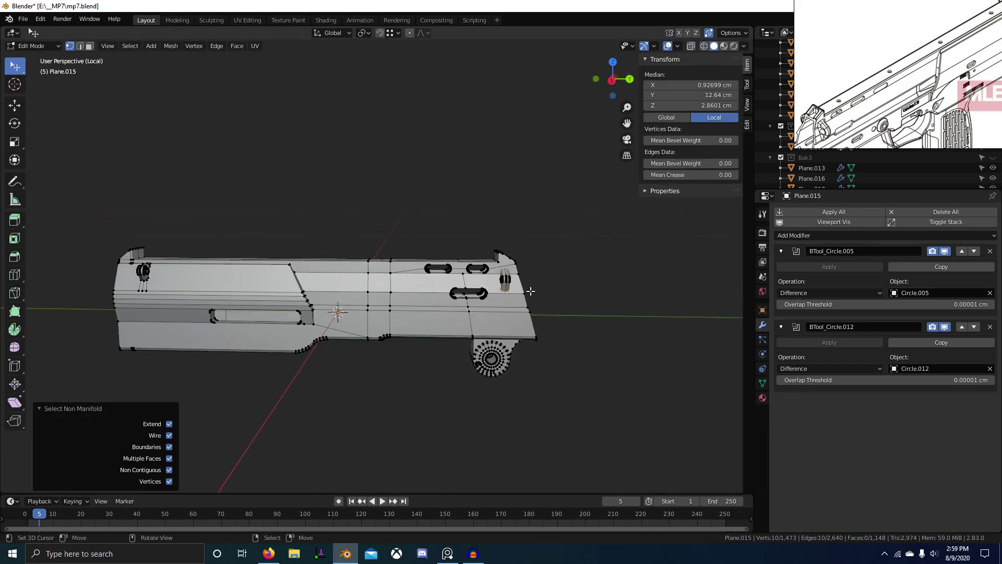
middle_click_drag(530, 291, 534, 342, "shift")
scroll(538, 345, "up", 9)
middle_click_drag(525, 277, 488, 291)
scroll(463, 303, "up", 2)
Step: Deselect all geometry, leave mesh editing and save the file
key("alt+a")
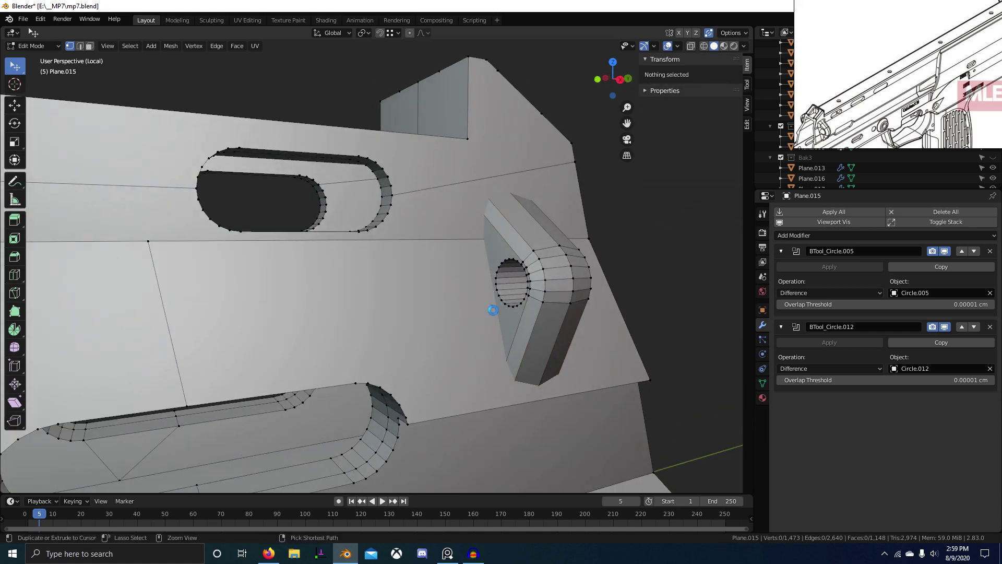
key("ctrl+s")
key("Tab")
scroll(536, 251, "down", 3)
middle_click_drag(536, 251, 509, 306)
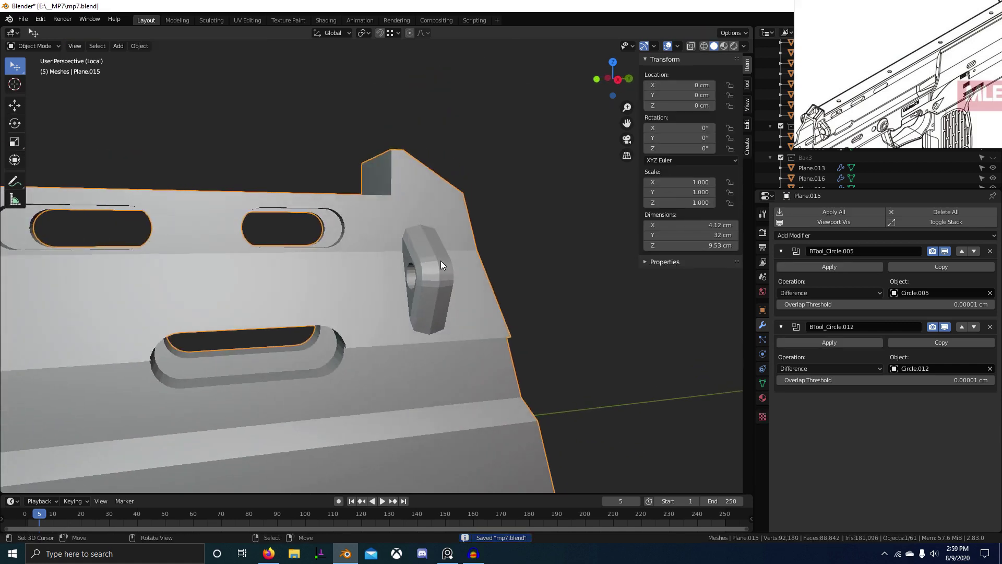
middle_click_drag(440, 261, 440, 317)
key("ctrl+s")
Step: Leave the isolated view and display the Ref and Meshes collections together
key("KP_Divide")
key("1")
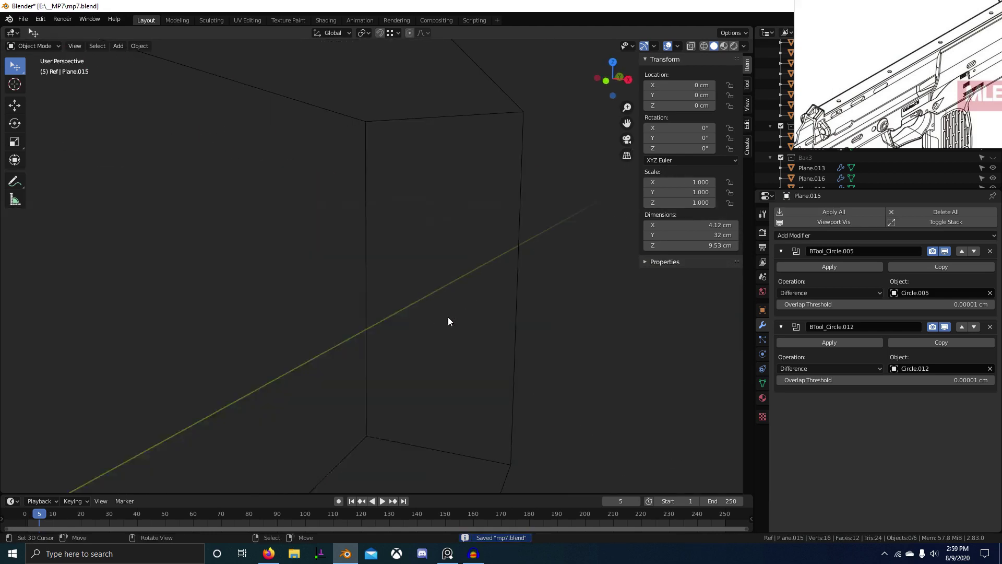
scroll(441, 322, "down", 2)
key("shift+2")
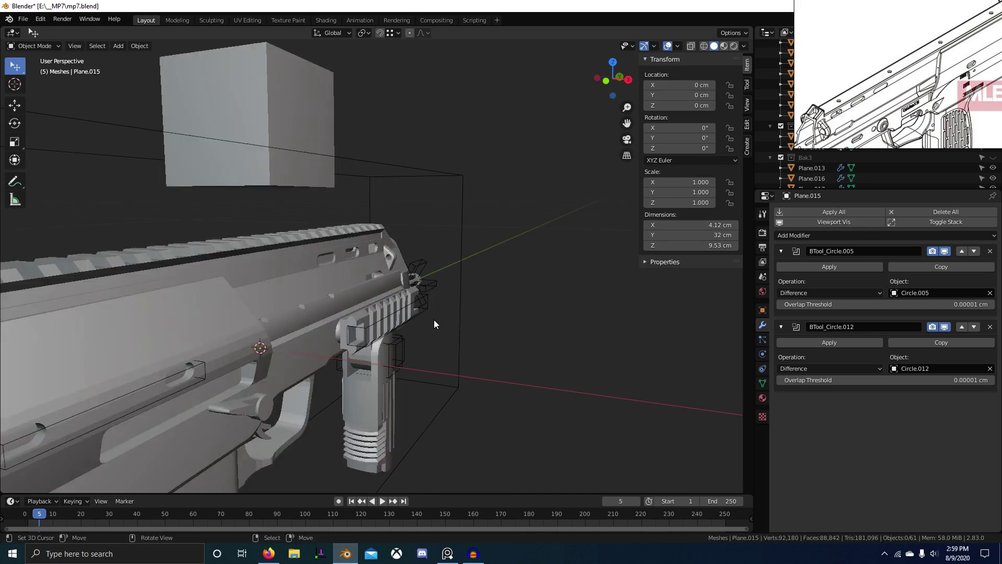
middle_click_drag(434, 320, 481, 304, "alt")
scroll(421, 320, "down", 4)
scroll(452, 309, "up", 5)
scroll(441, 311, "down", 1)
Step: Examine the reference image's recess above the trigger guard in a see-through right orthographic view
key("KP_3")
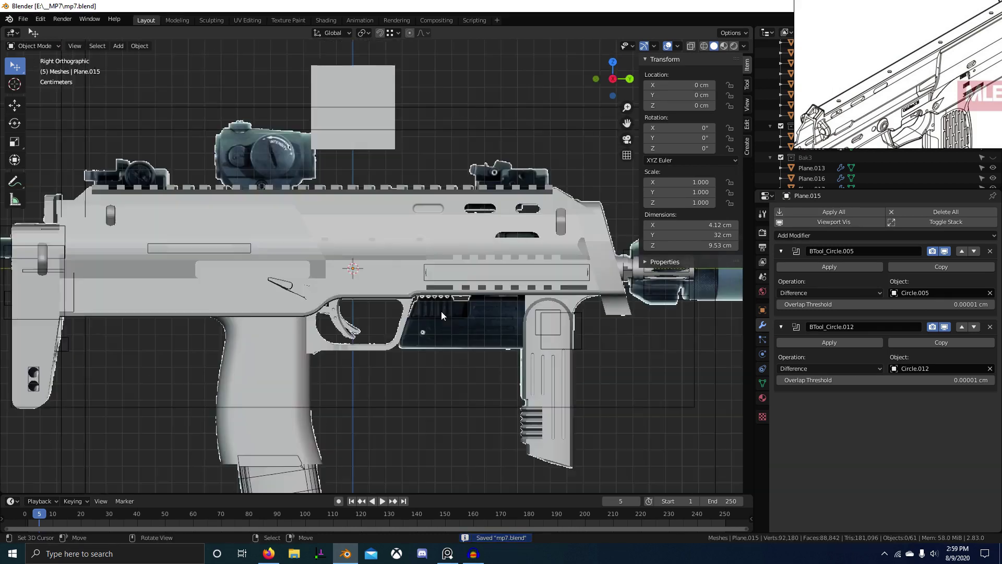
key("alt+z")
scroll(318, 330, "up", 5)
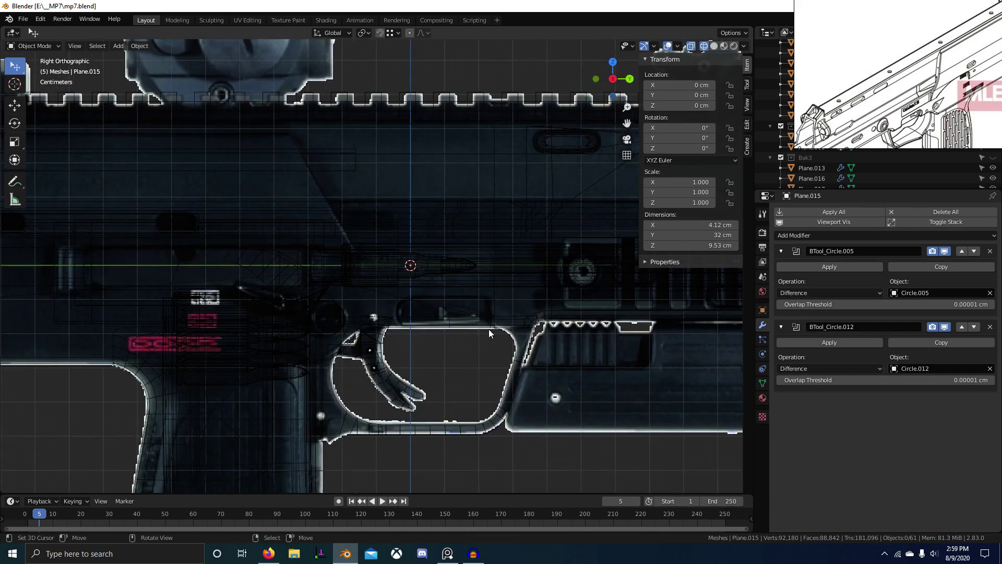
middle_click_drag(456, 323, 416, 301, "shift")
scroll(417, 302, "up", 1)
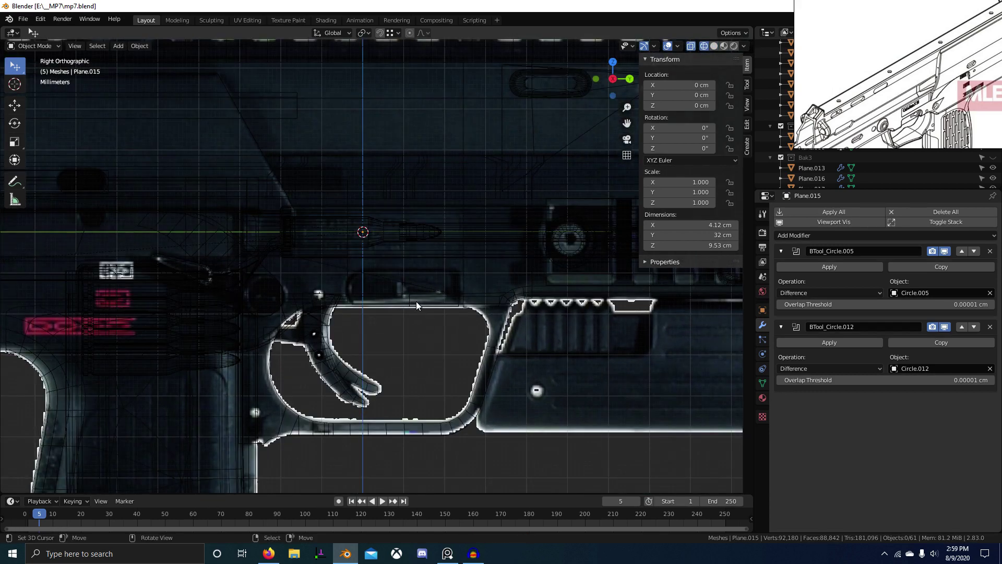
scroll(416, 301, "up", 3)
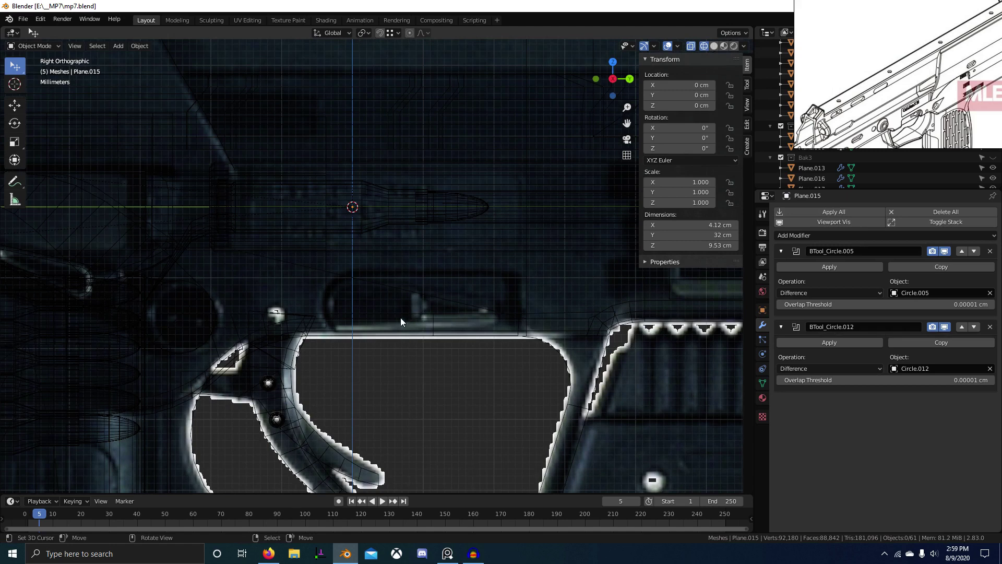
mouse_move(468, 325)
middle_mouse_down("shift")
mouse_move(404, 311)
mouse_move(462, 328)
middle_mouse_up("shift")
key("shift+a")
mouse_move(471, 322)
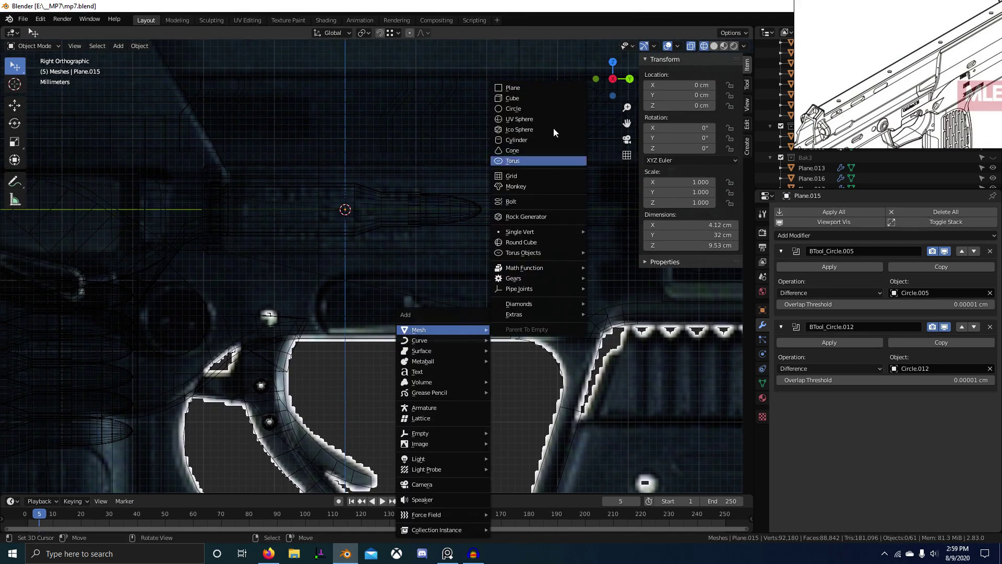
left_click(534, 107)
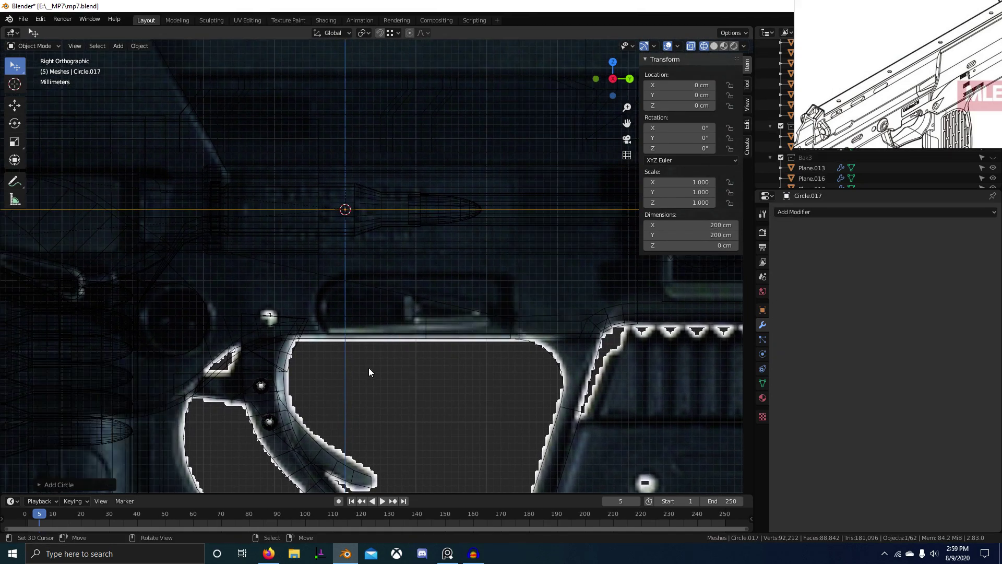
scroll(354, 355, "down", 3)
key("x")
left_click(337, 337)
Step: Add a mesh circle with 24 vertices and rotate it 90° about the Y axis
key("shift+a")
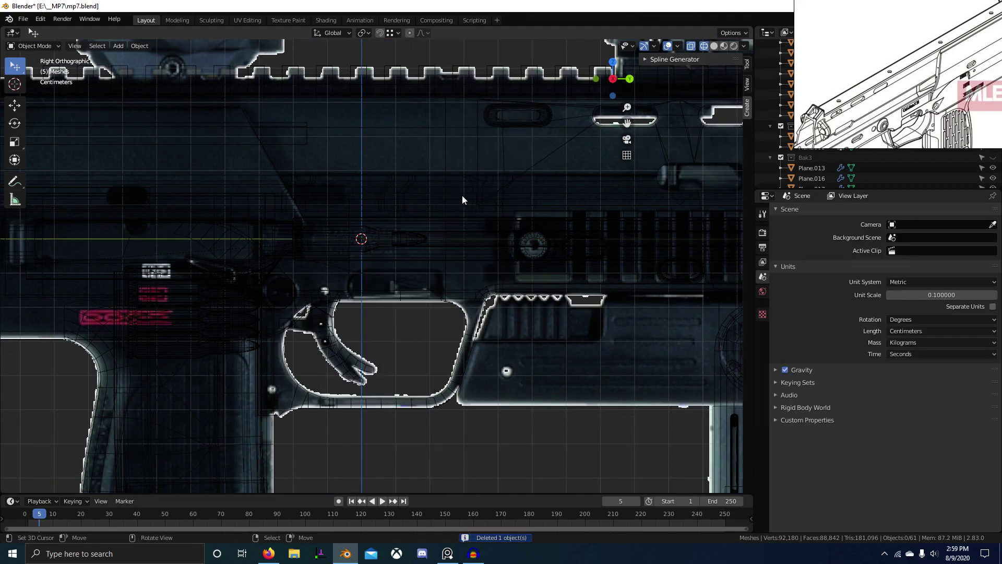
key("shift+a")
mouse_move(416, 289)
left_click(480, 69)
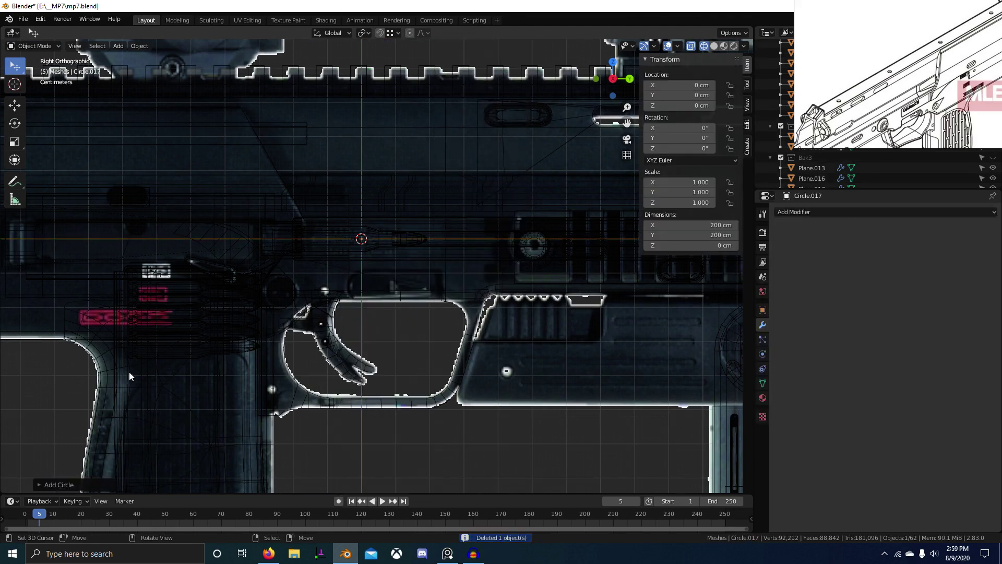
left_click(52, 485)
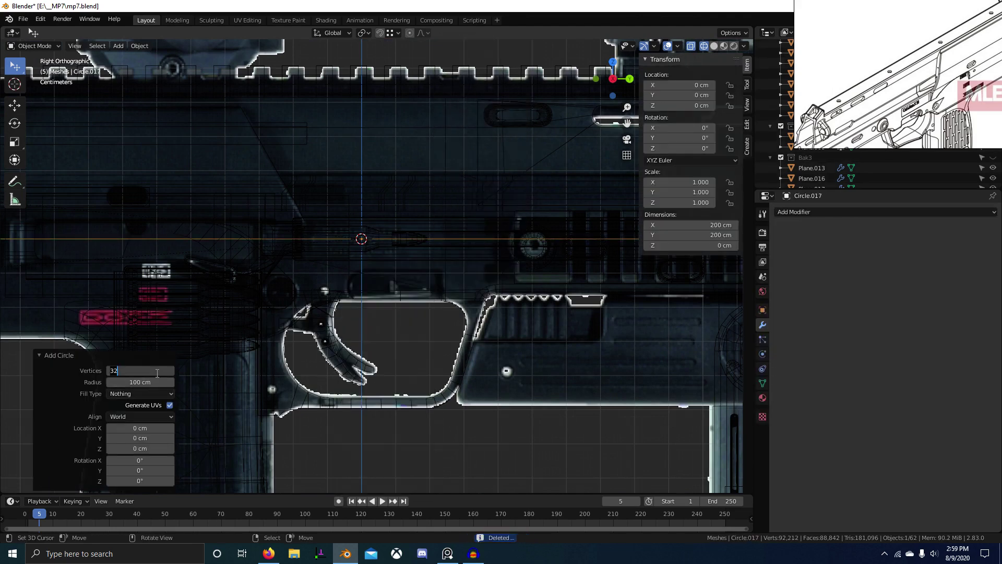
key("Return")
scroll(385, 281, "down", 1)
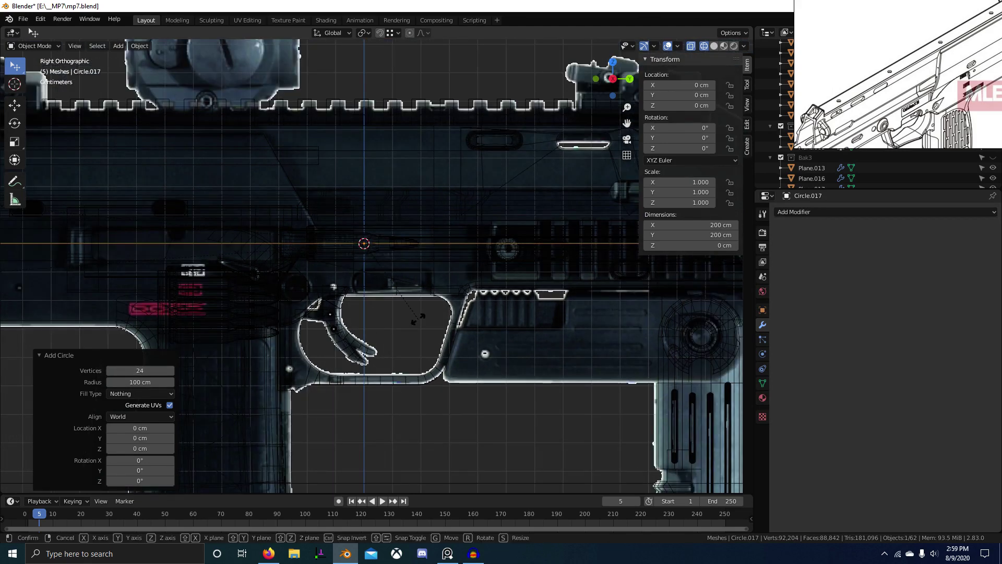
key("Return")
scroll(424, 333, "down", 8)
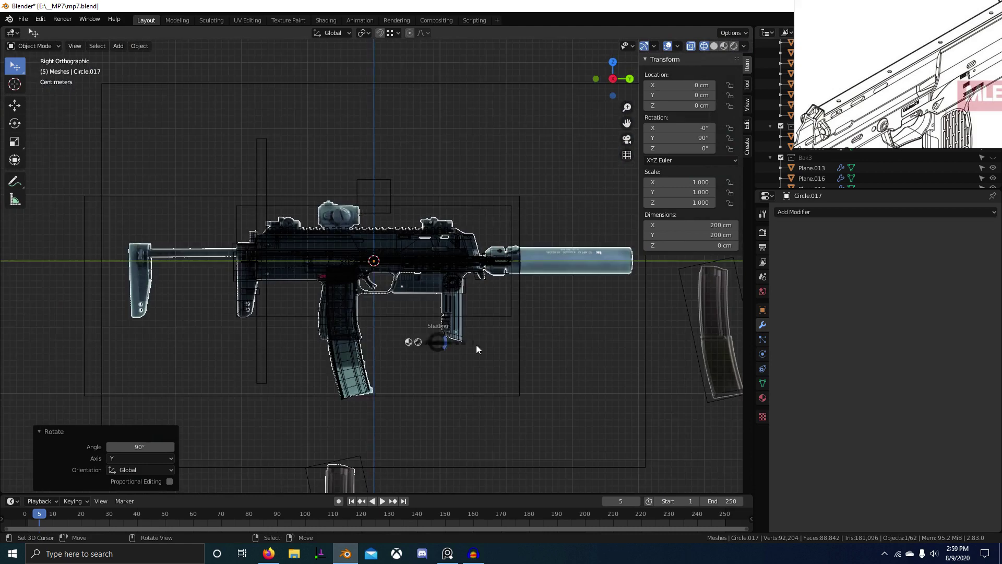
Step: Shrink the circle's geometry and place it over the rounded end of the reference recess above the trigger guard
key("s")
right_click(390, 343)
key("1")
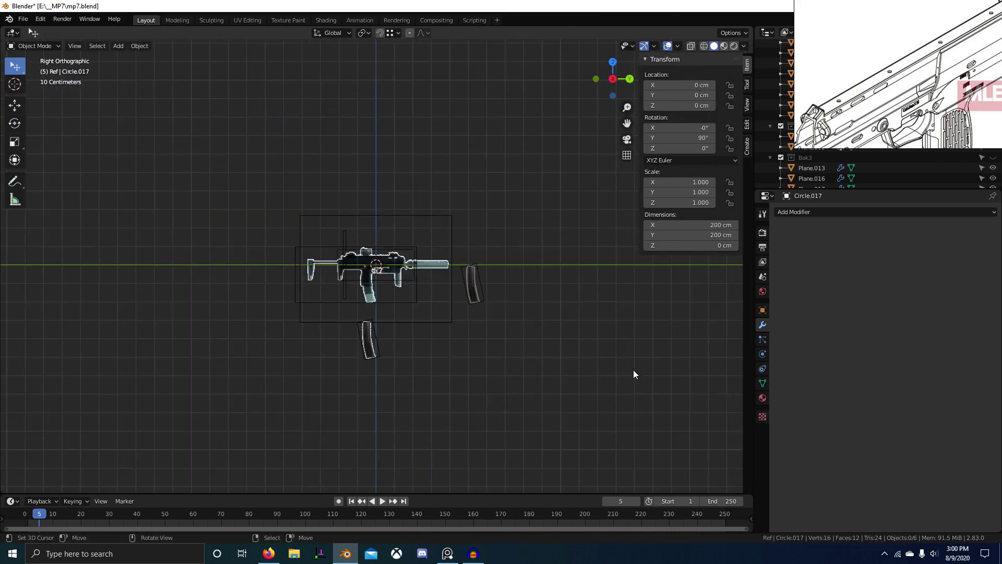
key("Tab")
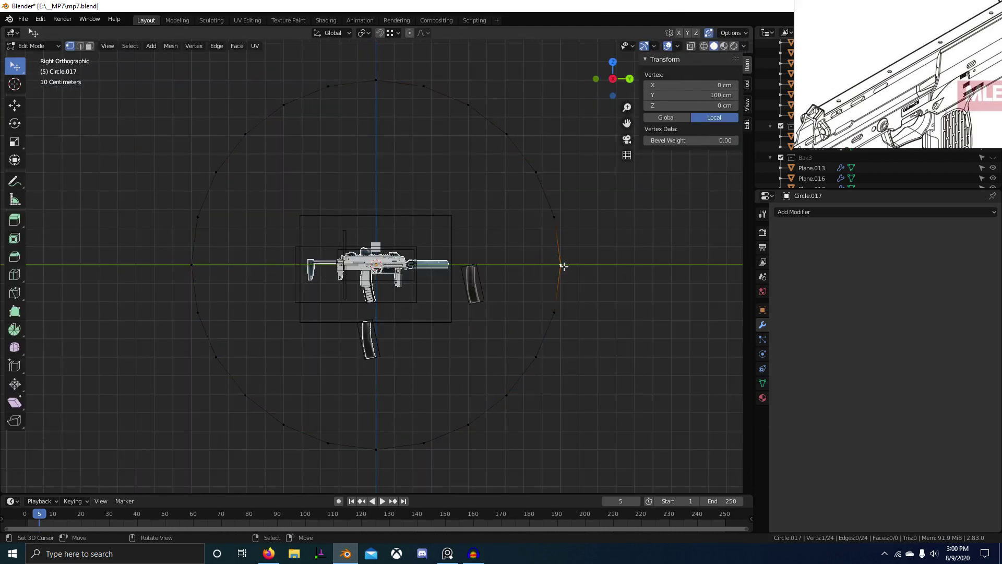
key("s")
left_click(470, 318)
scroll(436, 329, "up", 5)
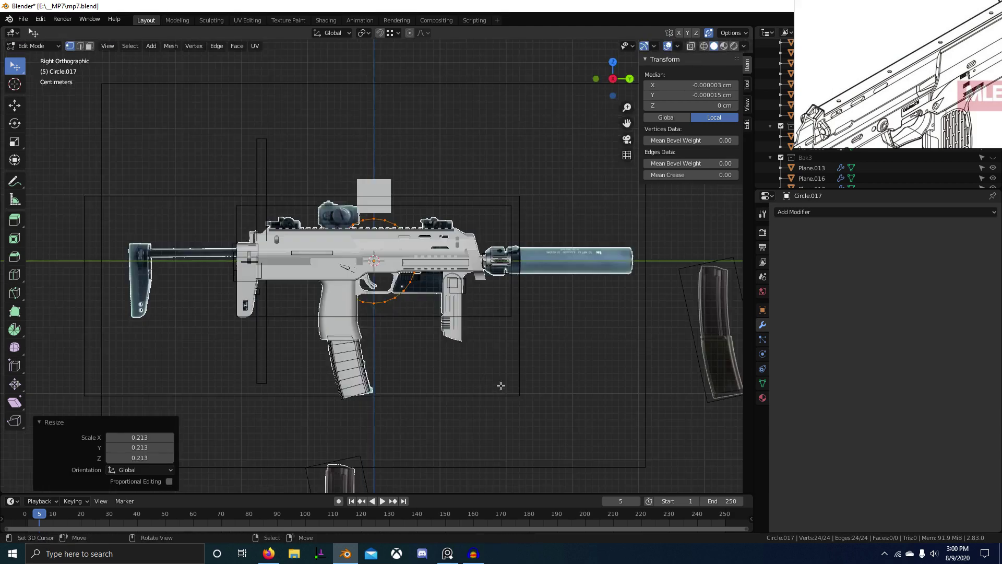
scroll(436, 326, "up", 6)
key("s")
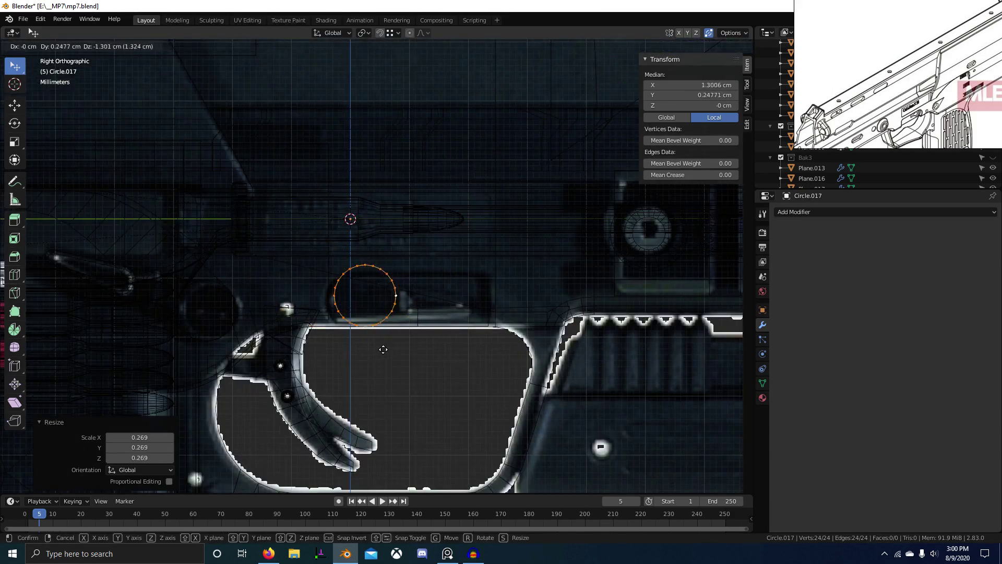
left_click(376, 360)
Step: Refine the circle's scale and position to fit the recess's rounded rear end, about 1.02 cm across
scroll(418, 369, "up", 5)
key("s")
left_click(434, 375)
key("g")
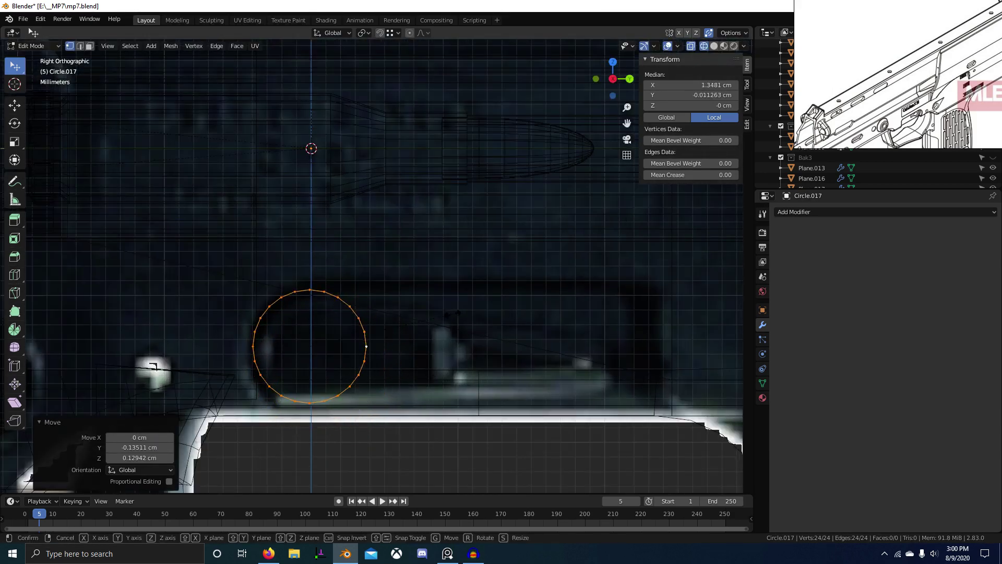
left_click(383, 293)
scroll(407, 332, "down", 1)
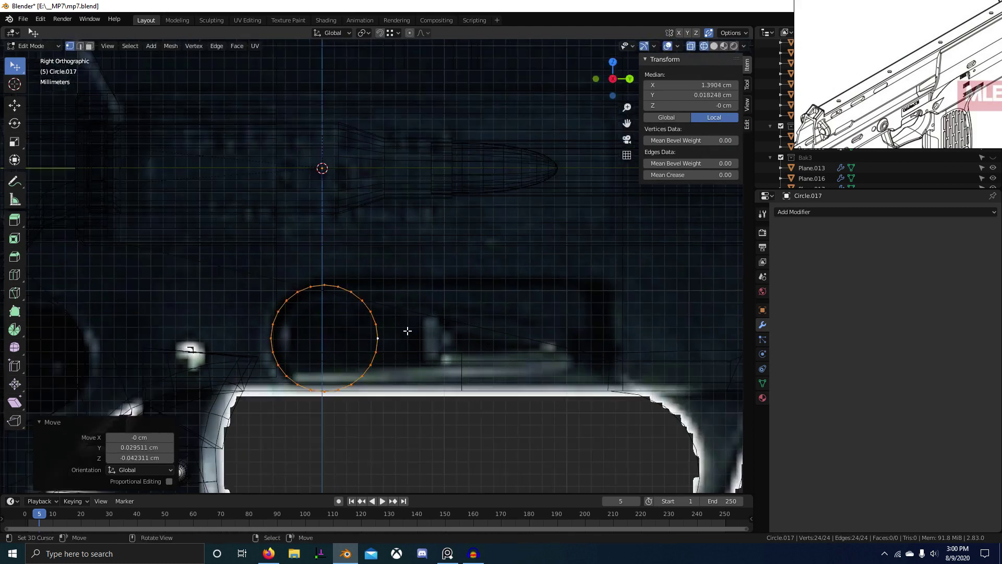
scroll(407, 331, "up", 3)
key("s")
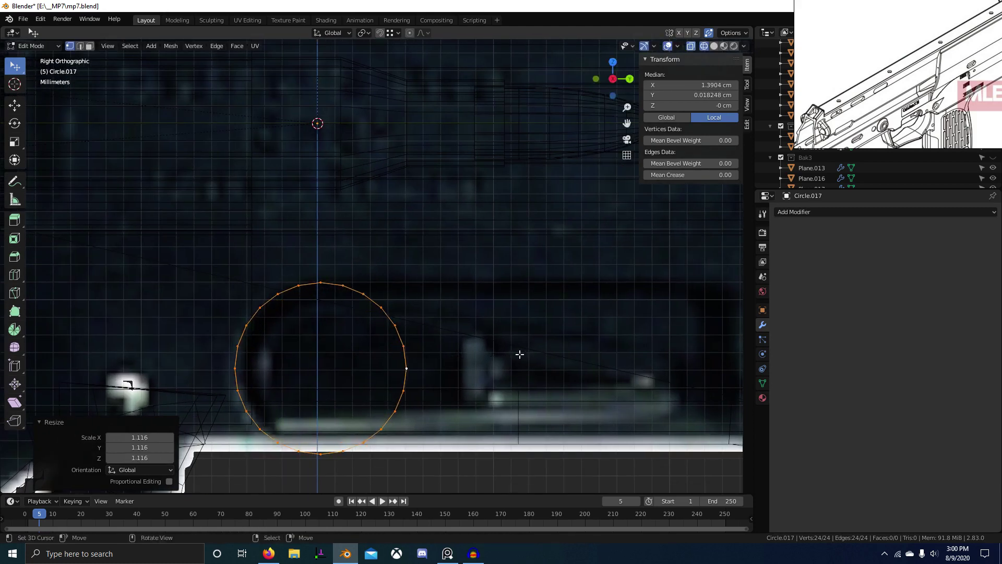
key("g")
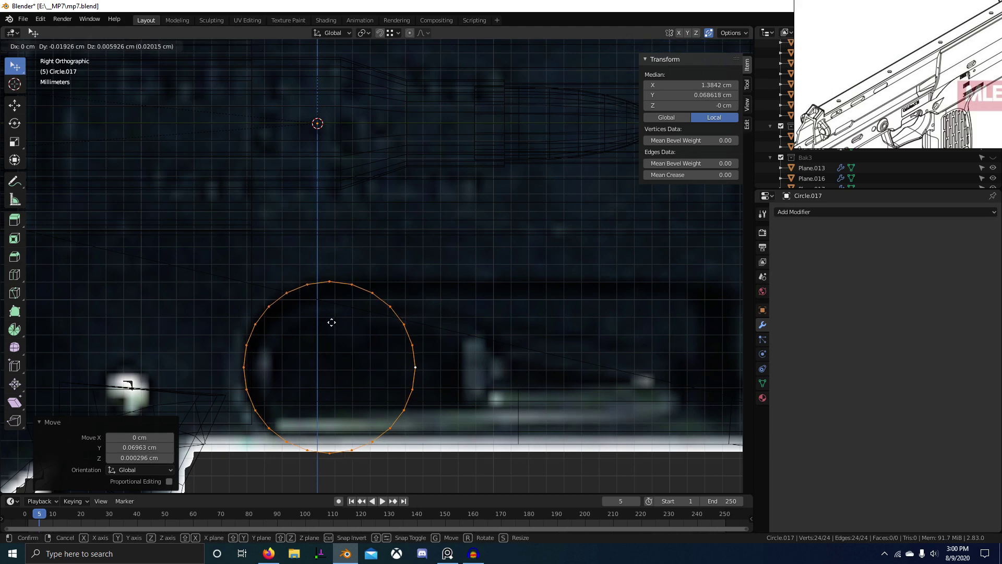
left_click(330, 322)
key("s")
left_click(566, 418)
scroll(463, 409, "down", 2)
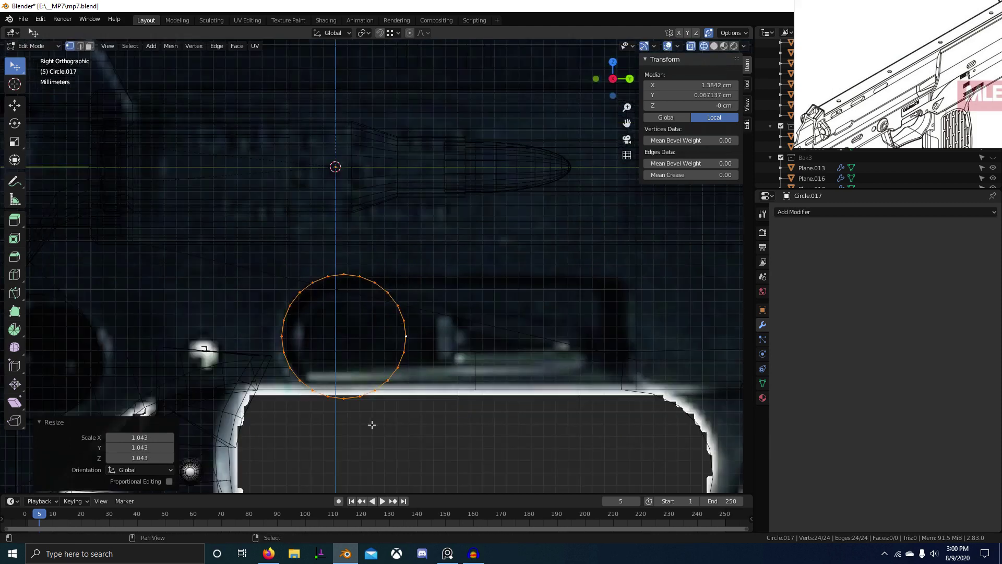
middle_click_drag(372, 424, 382, 392, "shift")
middle_click_drag(453, 370, 416, 401, "shift")
scroll(416, 401, "up", 2)
key("alt+a")
right_click(316, 278)
key("b")
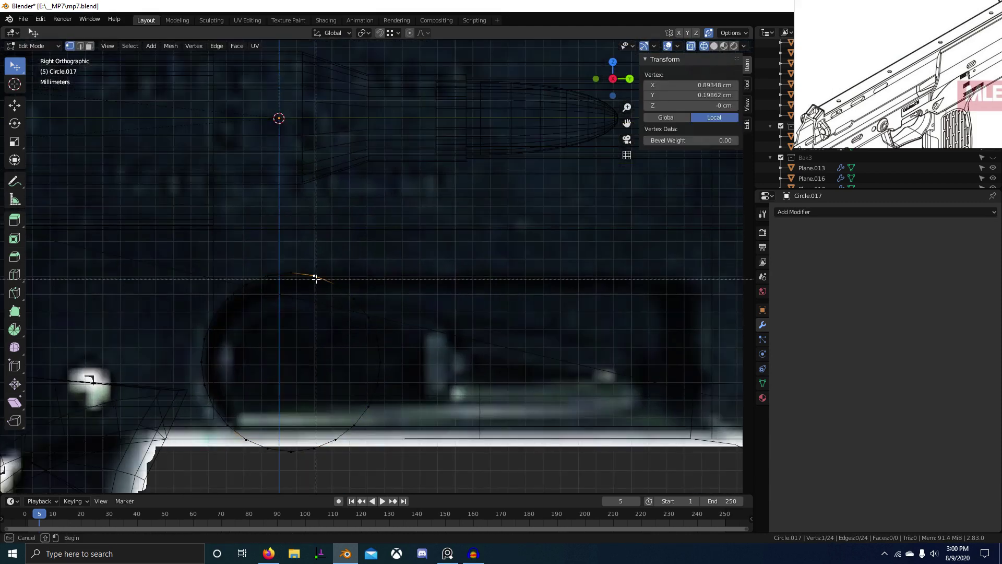
left_click_drag(315, 278, 463, 478)
key("b")
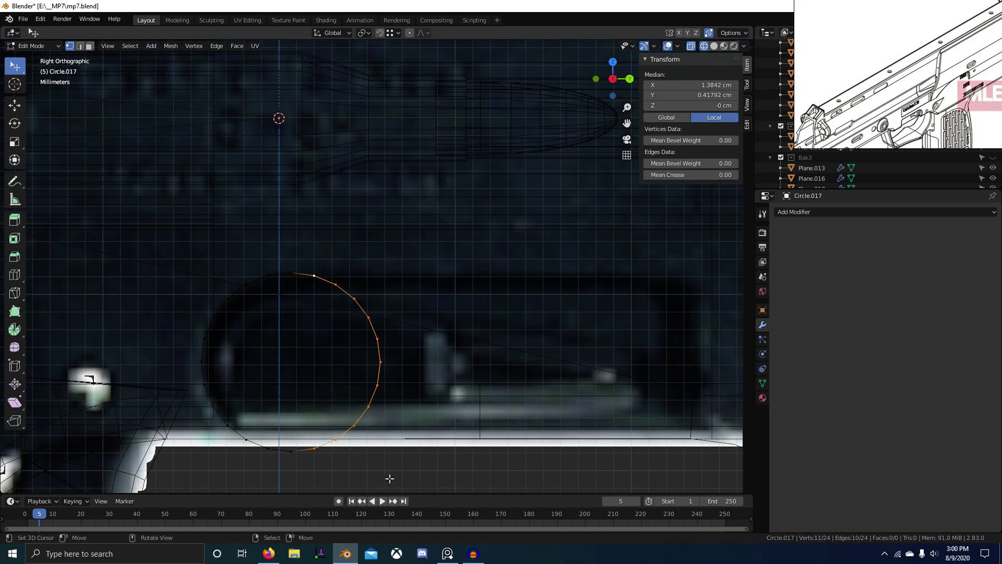
key("x")
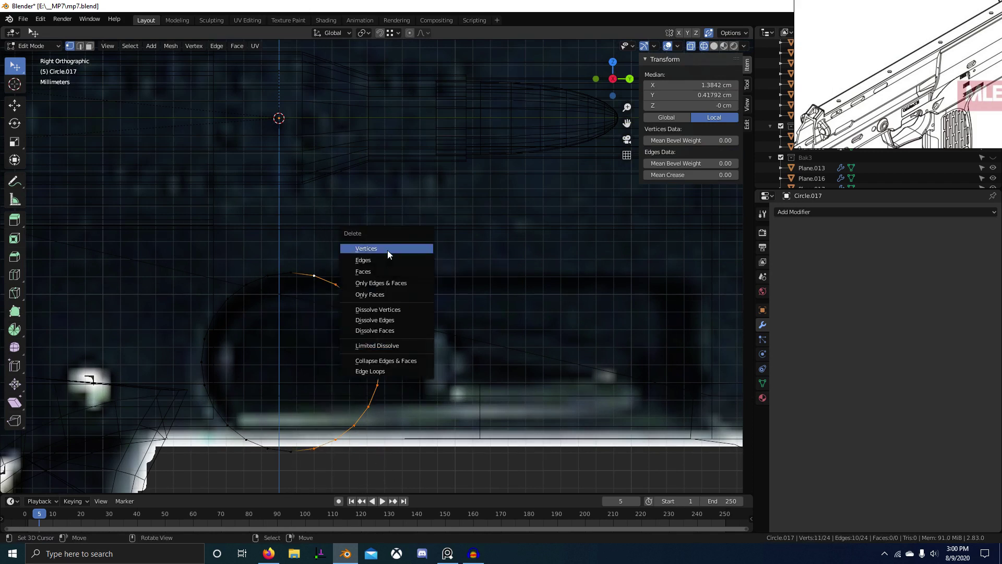
key("Escape")
Step: Extrude the circle's uppermost vertex along Y to the recess's front edge, then extrude the new corner about 1.04 cm down along Z
left_click(304, 263)
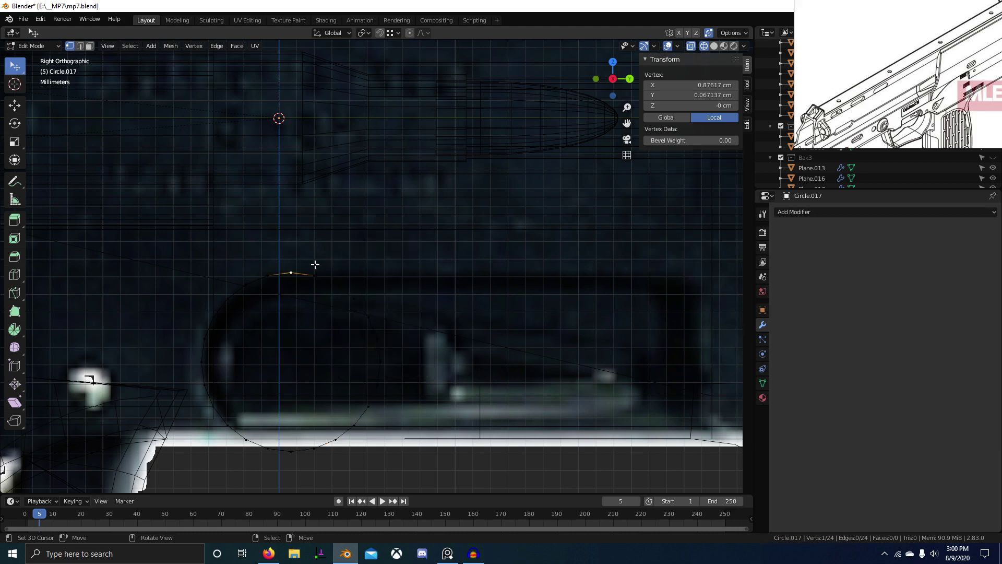
key("e")
key("y")
left_click(15, 311)
middle_click_drag(666, 337, 459, 345, "shift")
key("g")
key("y")
left_click(492, 350)
scroll(485, 361, "down", 2)
key("e")
key("z")
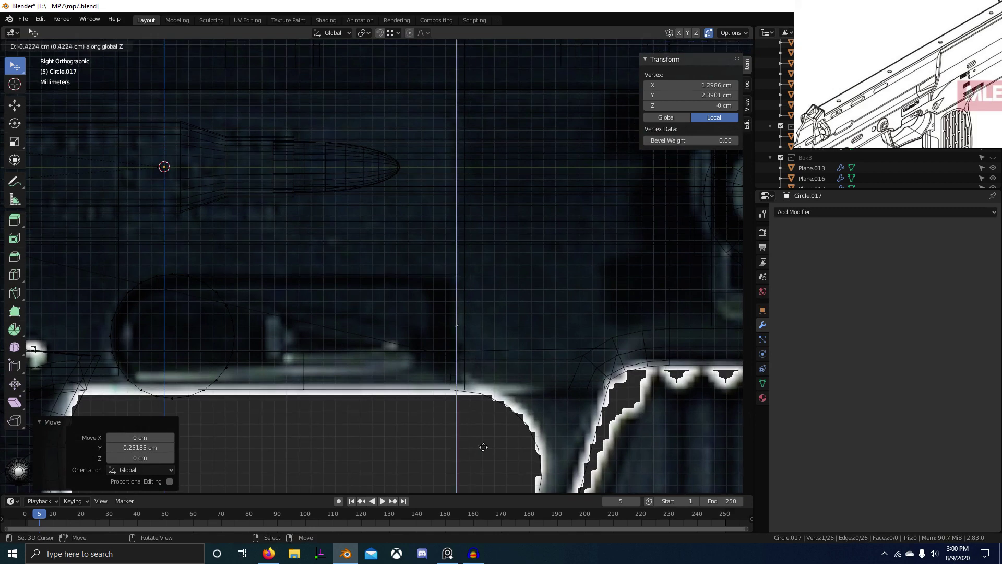
left_click(473, 489)
Step: Level the lower corner vertex with the circle's lowest vertex along Z and join the two with an edge
middle_click_drag(418, 411, 535, 383, "shift")
scroll(444, 390, "up", 1)
key("g")
key("z")
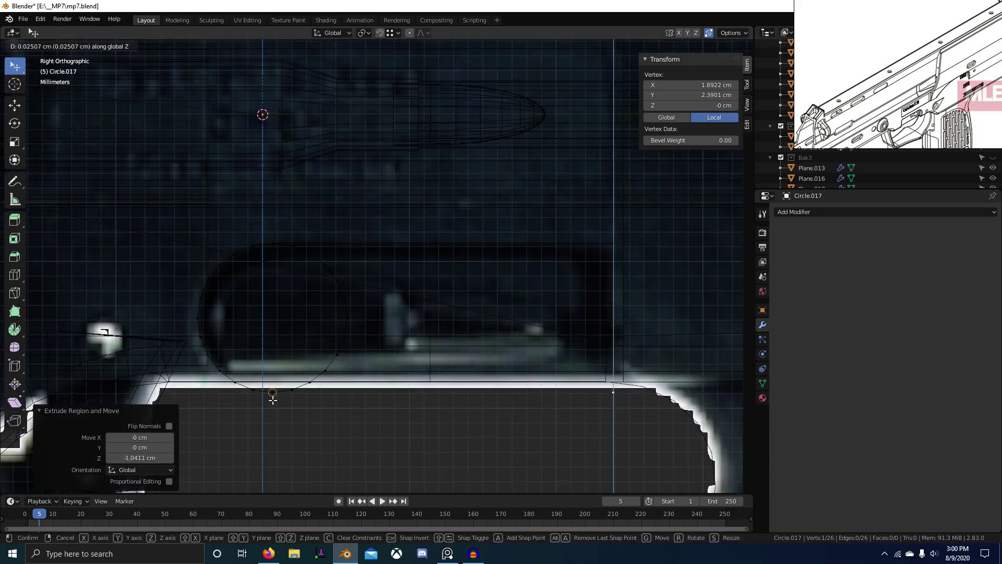
left_click(273, 398)
left_click(272, 395)
left_click(614, 394, "shift")
key("f")
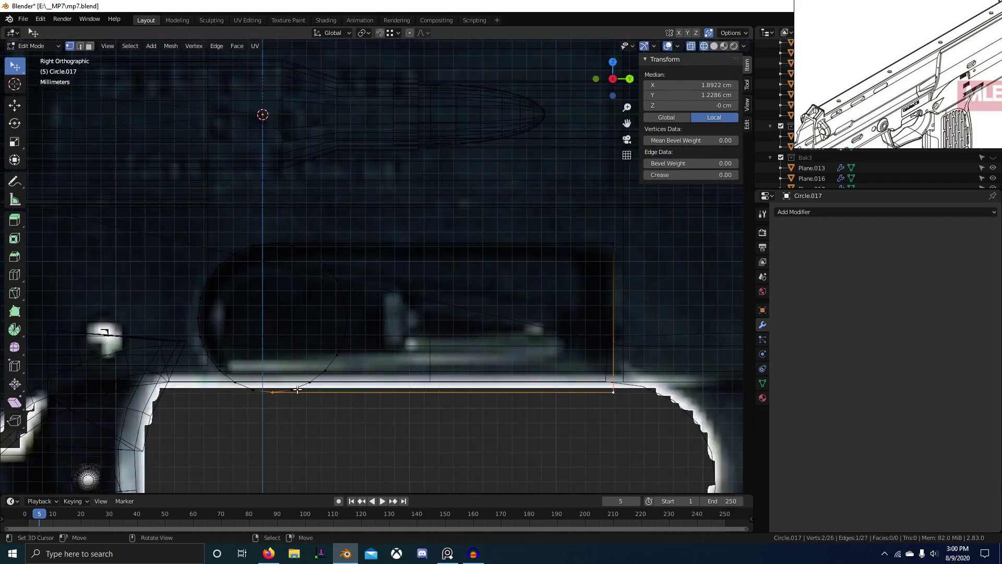
left_click(312, 380)
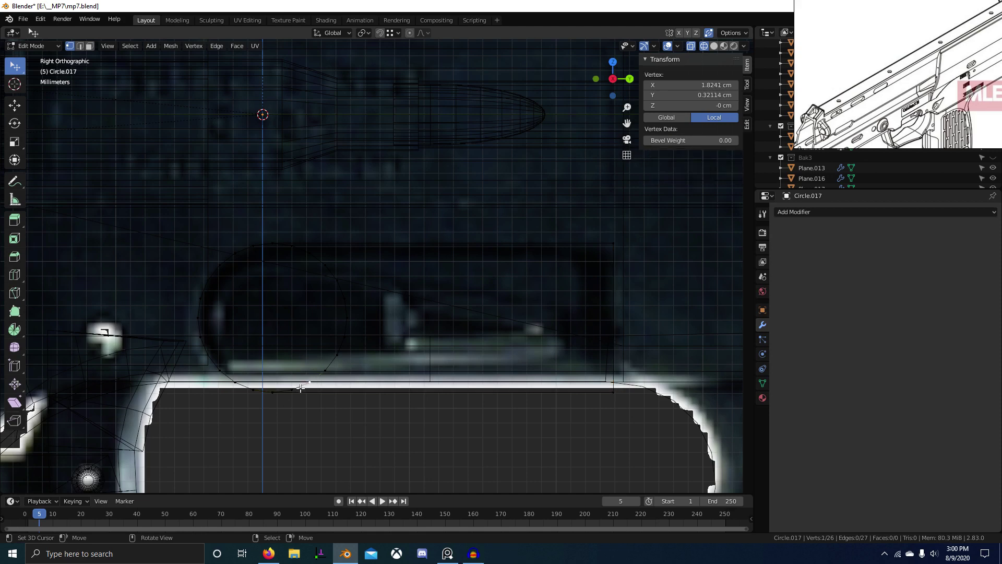
left_click(325, 264, "ctrl")
scroll(488, 277, "down", 12)
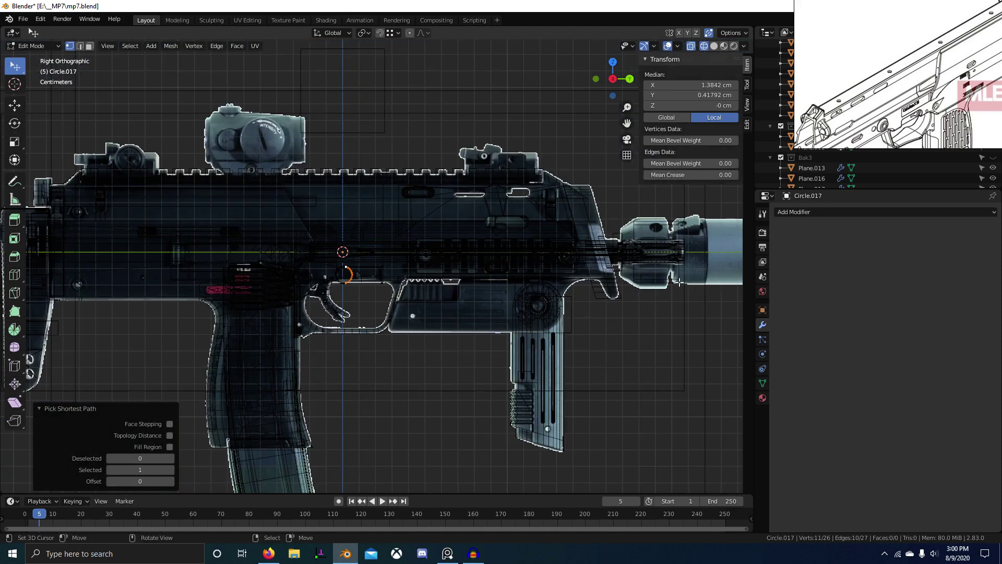
scroll(327, 259, "up", 6)
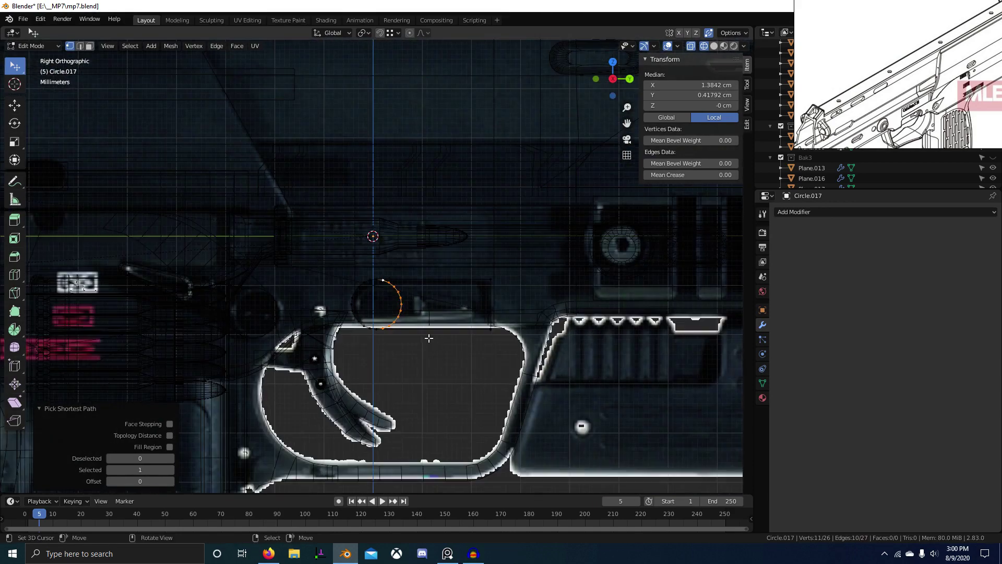
scroll(397, 287, "up", 7)
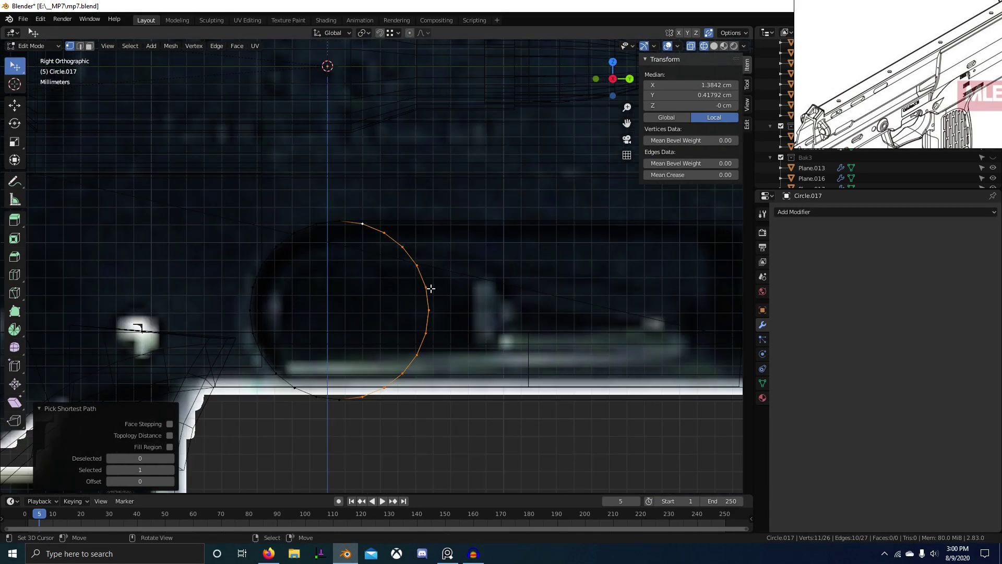
Step: Move the entire recess outline about 2.13 cm along X to just outside the body's side
scroll(441, 250, "down", 6)
middle_click_drag(471, 245, 411, 247)
key("a")
key("g")
key("x")
left_click(296, 287)
middle_click_drag(297, 287, 319, 287)
scroll(334, 285, "up", 3)
Step: Duplicate the full circle of the outline and move the copy -2.0228 cm along Y
right_click(396, 251)
right_click(345, 230, "ctrl")
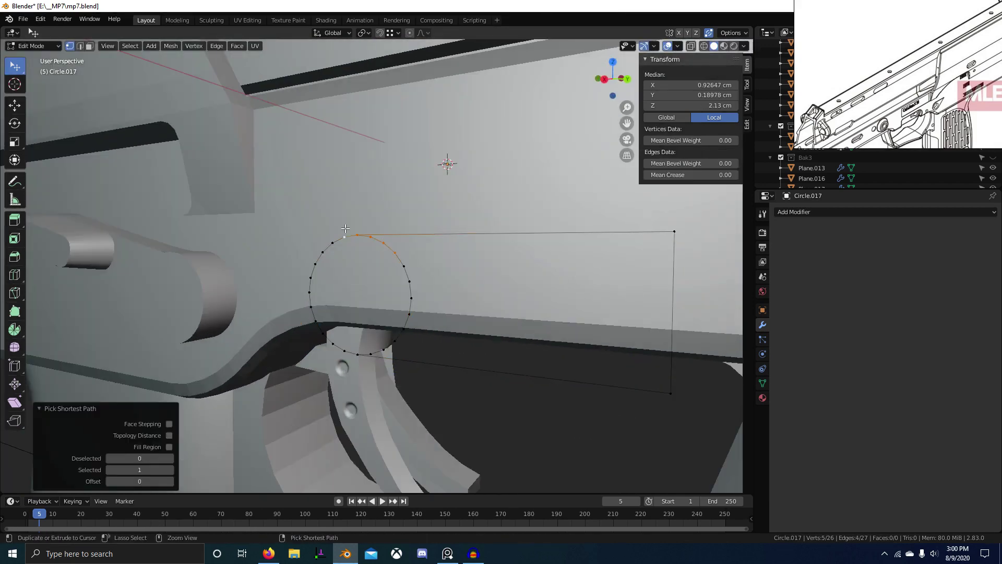
scroll(412, 254, "down", 2)
middle_click_drag(412, 254, 396, 273)
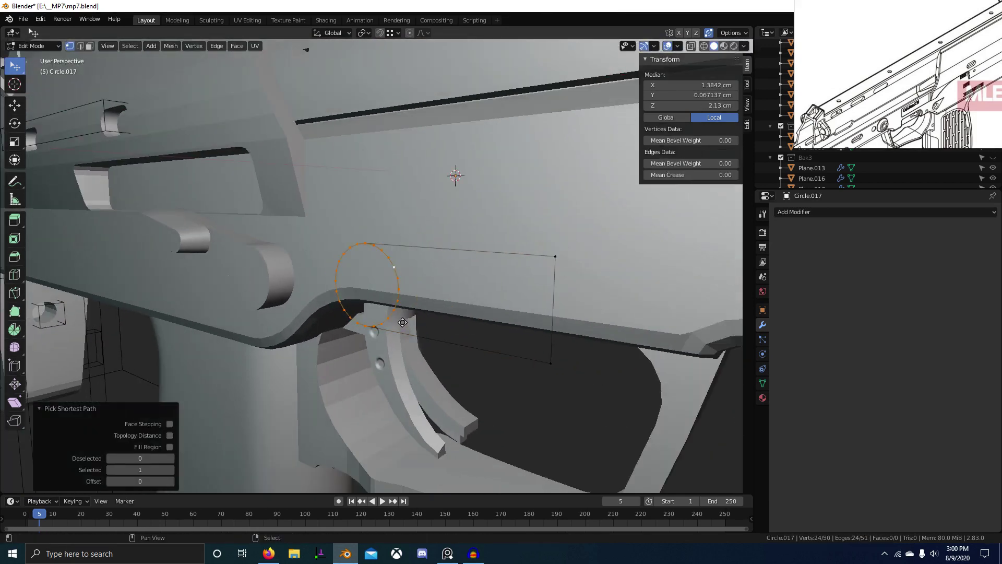
key("shift+d")
key("y")
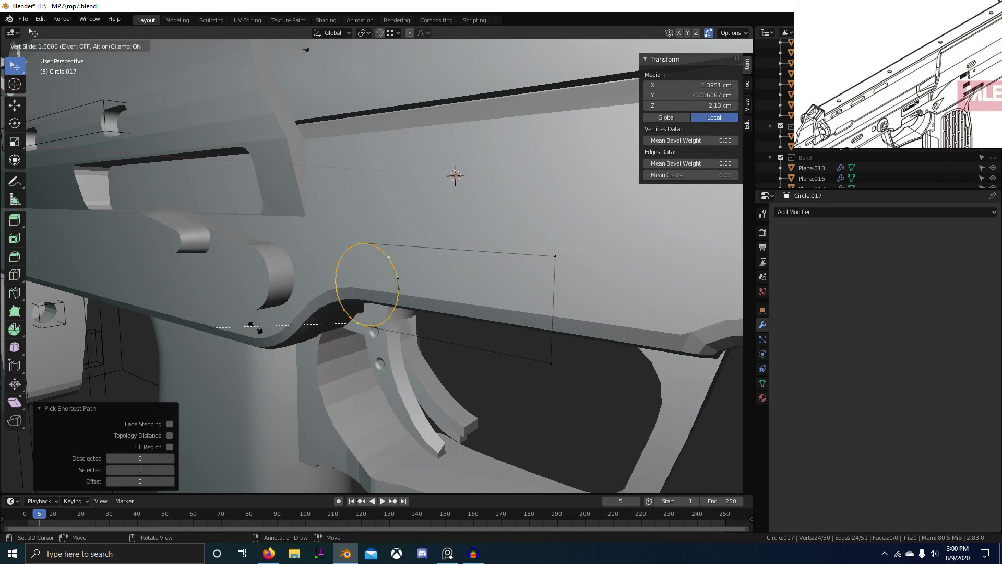
right_click(360, 329)
key("g")
key("y")
left_click(267, 313)
middle_click_drag(363, 277, 397, 277)
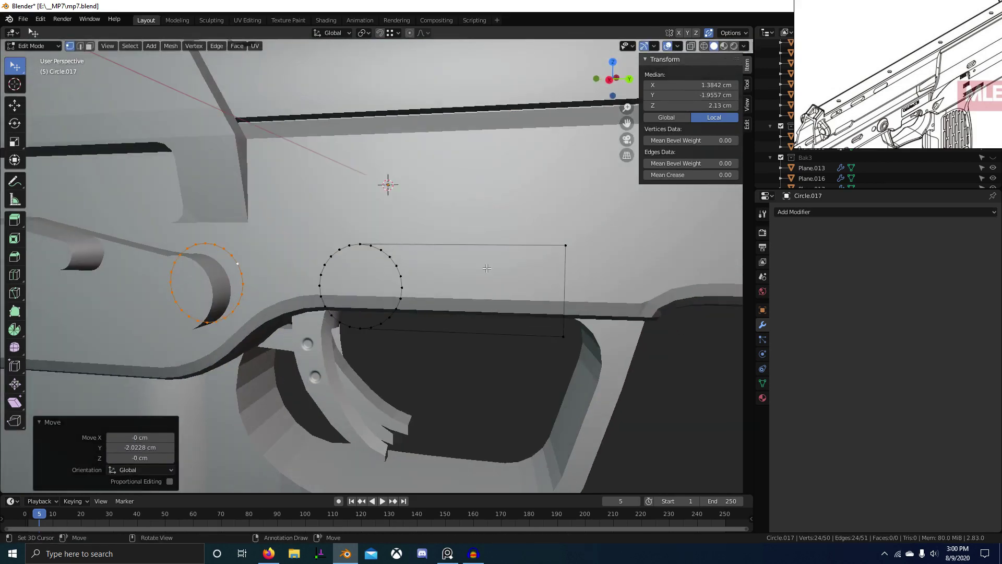
Step: Delete the vertices of the original circle's front arc, leaving an open-ended slot outline
left_click(375, 250)
left_click(369, 328, "ctrl")
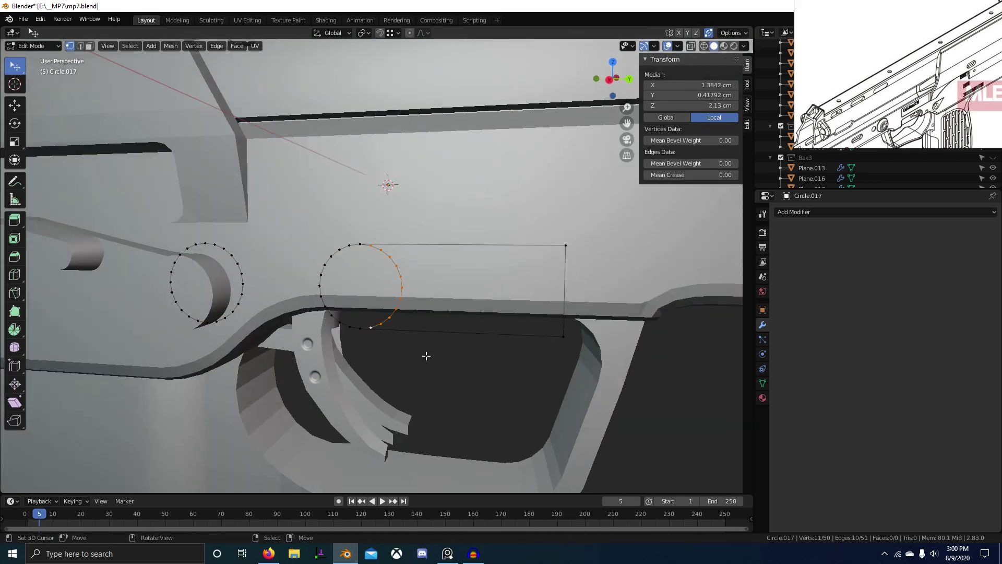
key("x")
left_click(426, 253)
Step: Compare the slot outline and the copied circle with the reference recess in a see-through right orthographic view
key("KP_3")
key("alt+z")
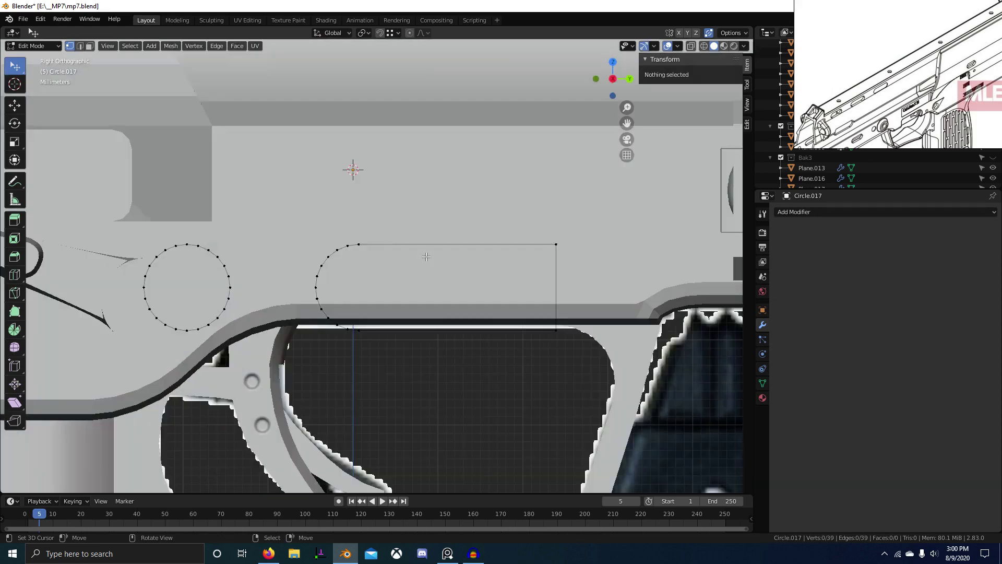
key("a")
scroll(414, 308, "up", 2)
key("Tab")
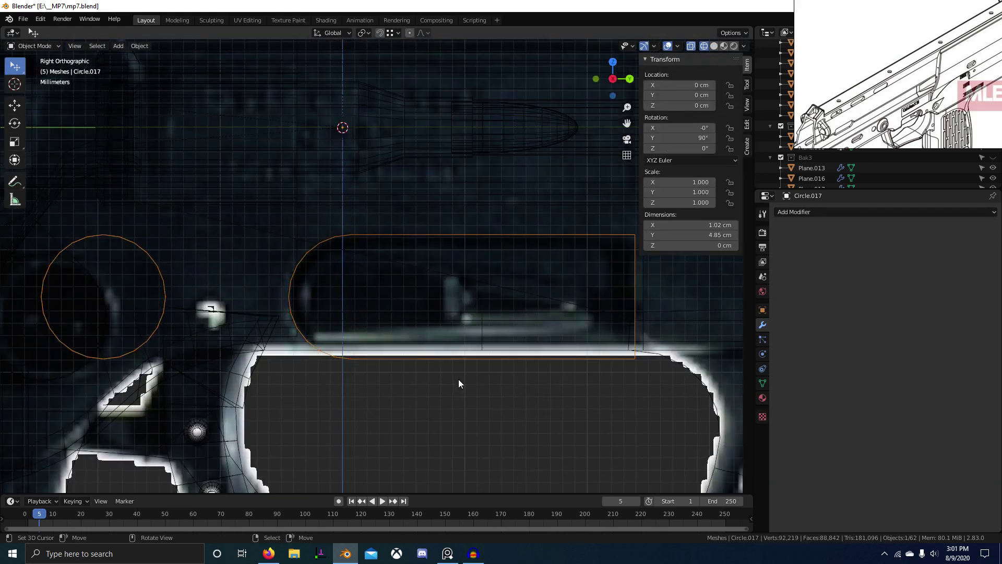
right_click(635, 258)
right_click(635, 259)
scroll(569, 292, "down", 4)
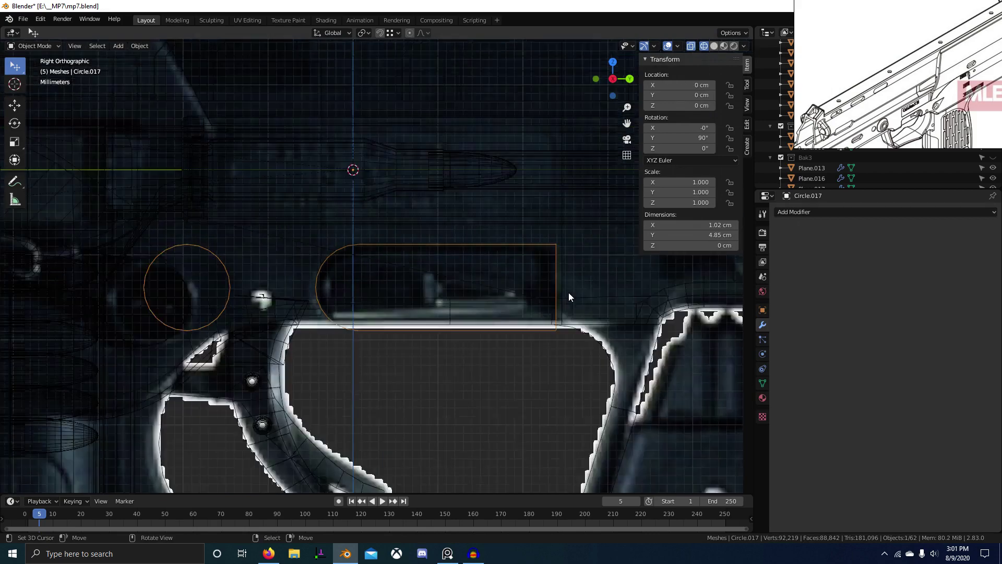
middle_click_drag(493, 293, 433, 296)
Step: Separate the copied circle beside the slot outline into its own object
key("Tab")
key("alt+z")
right_click(278, 243)
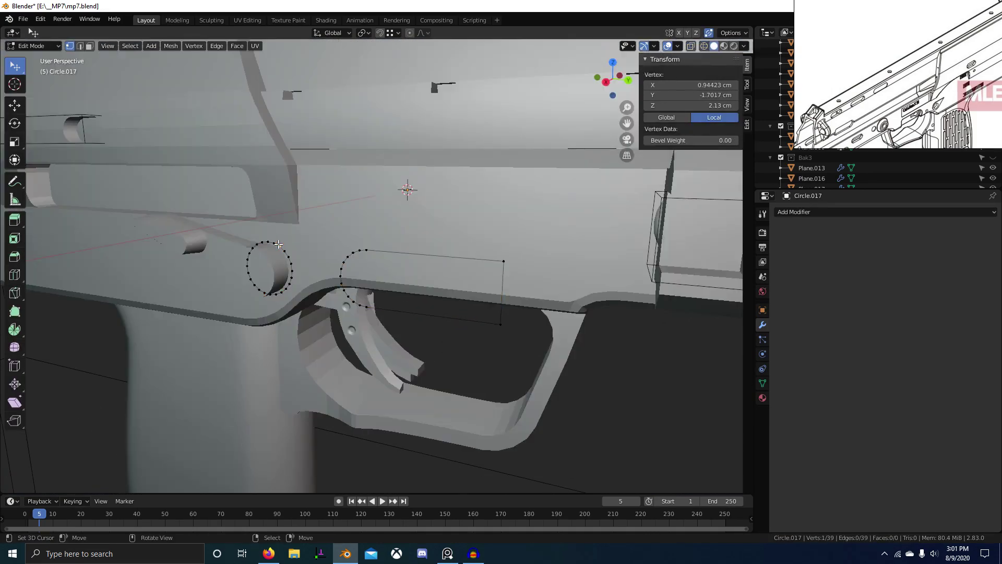
key("ctrl+l")
key("x")
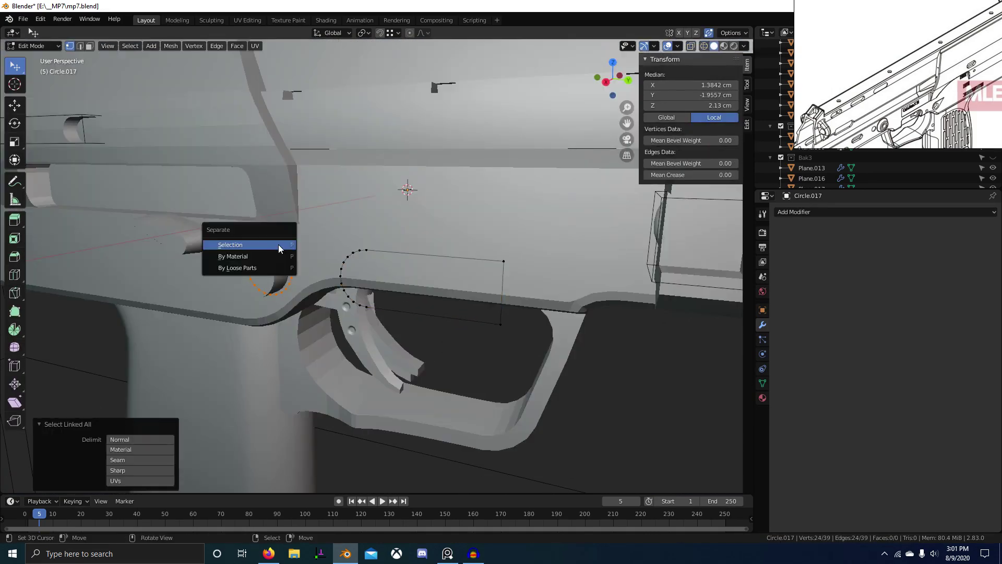
left_click(278, 243)
Step: Fill the slot outline with a face, extrude it about 0.88 cm into the body, and recalculate its normals
key("a")
mouse_move(455, 320)
middle_mouse_down()
mouse_move(440, 329)
mouse_move(469, 313)
middle_mouse_up()
key("f")
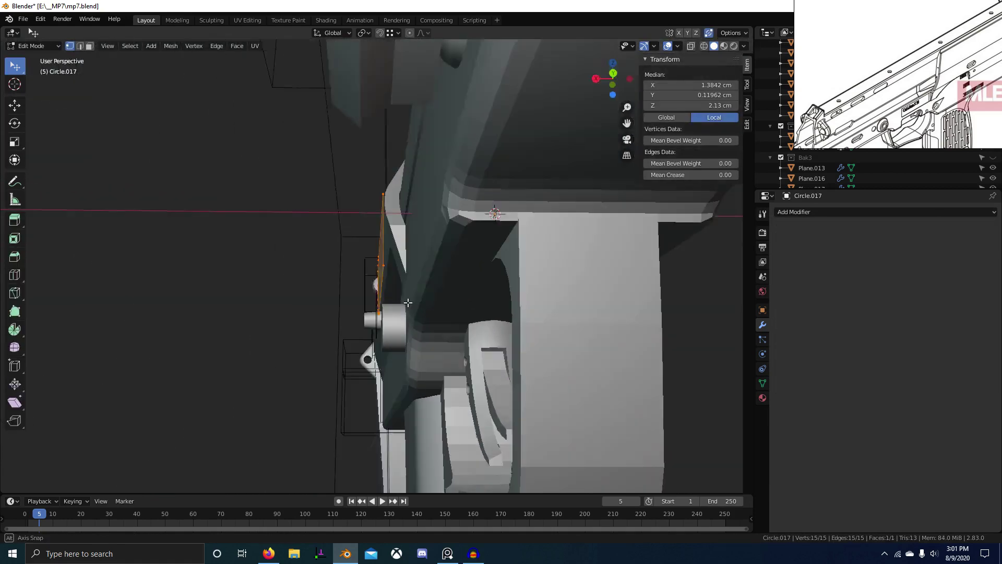
key("e")
left_click(411, 303)
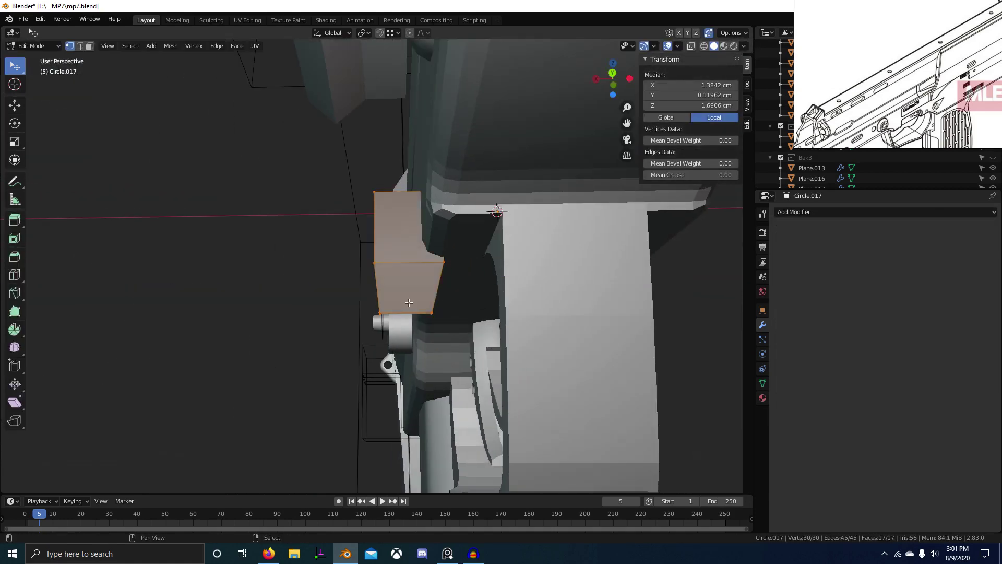
key("shift+n")
Step: Crease the slot solid's four depth edges, at the arc ends and the square end's corners, to 1
middle_click_drag(409, 303, 481, 287)
key("2")
right_click(510, 286)
right_click(515, 213, "shift")
middle_click_drag(455, 256, 371, 234)
right_click(384, 323, "shift")
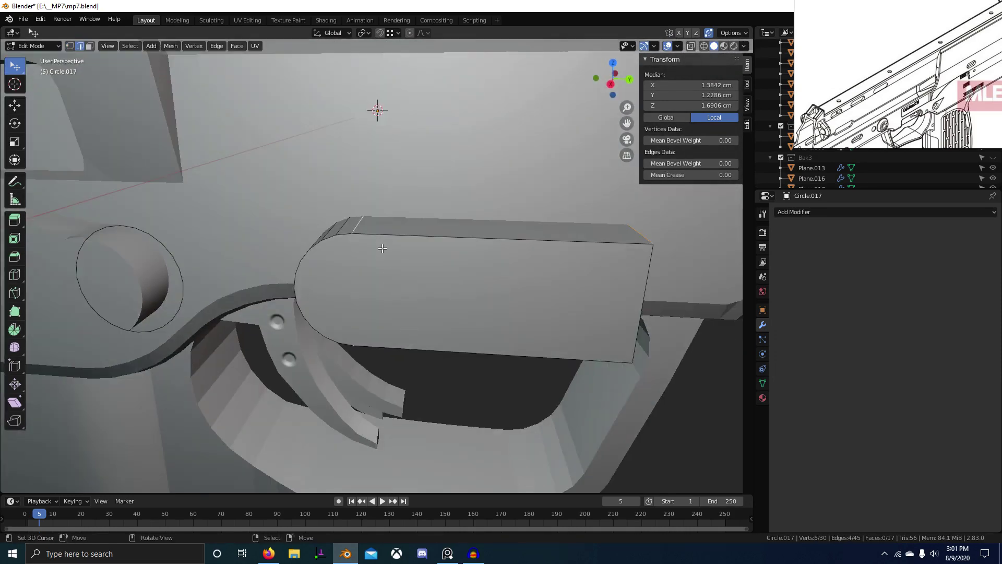
key("shift+e")
key("1")
left_click(384, 251)
Step: Crease the border edges of the slot solid's front and back faces
key("3")
right_click(405, 289)
mouse_move(449, 292)
middle_mouse_down()
mouse_move(361, 301)
mouse_move(439, 310)
middle_mouse_up()
key("shift+z")
right_click(439, 310, "shift")
key("alt+a")
middle_click_drag(404, 354, 303, 289)
right_click(374, 308)
middle_click_drag(384, 312, 218, 347)
right_click(313, 342, "shift")
key("shift+e")
left_click(409, 402)
key("shift+z")
mouse_move(632, 418)
middle_mouse_down()
mouse_move(543, 429)
mouse_move(496, 392)
middle_mouse_up()
key("Tab")
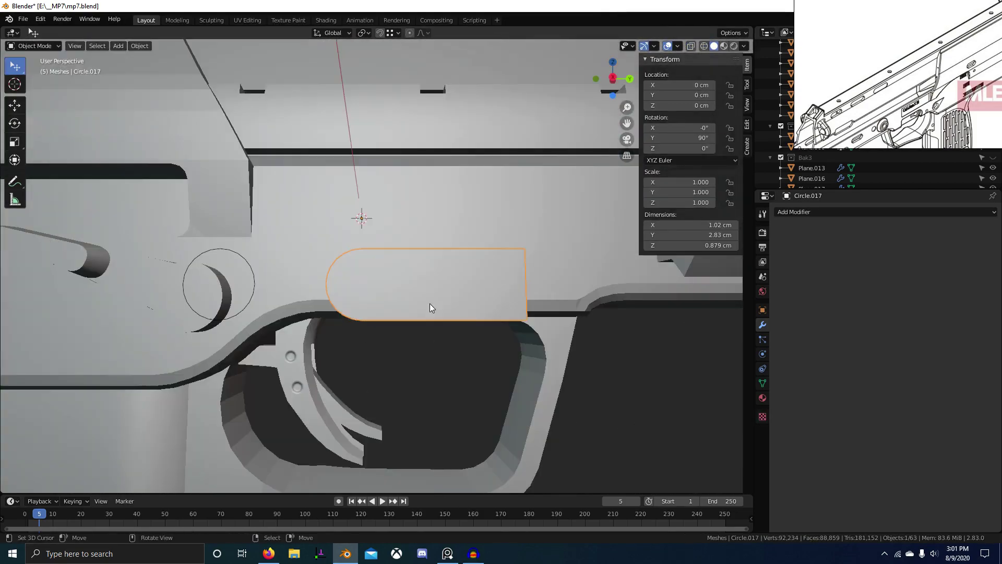
Step: Cut the slot solid out of the body Plane.015 with a Boolean Difference
right_click(478, 219, "shift")
key("ctrl+KP_Subtract")
middle_click_drag(478, 219, 330, 302)
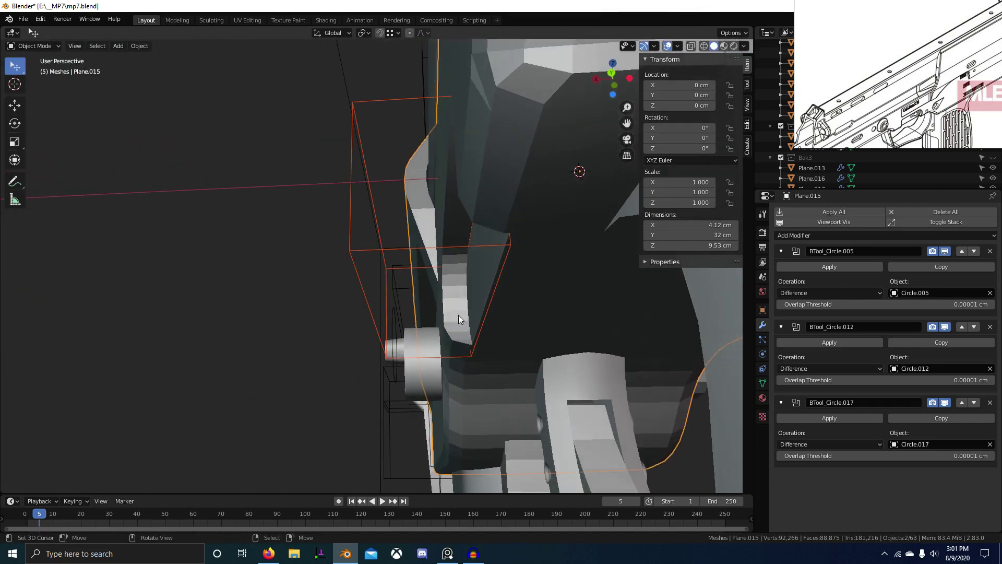
Step: Examine the recess above the trigger guard from several angles and compare it with the reference line drawing
middle_click_drag(458, 314, 650, 347)
scroll(651, 348, "down", 1)
scroll(900, 91, "down", 4)
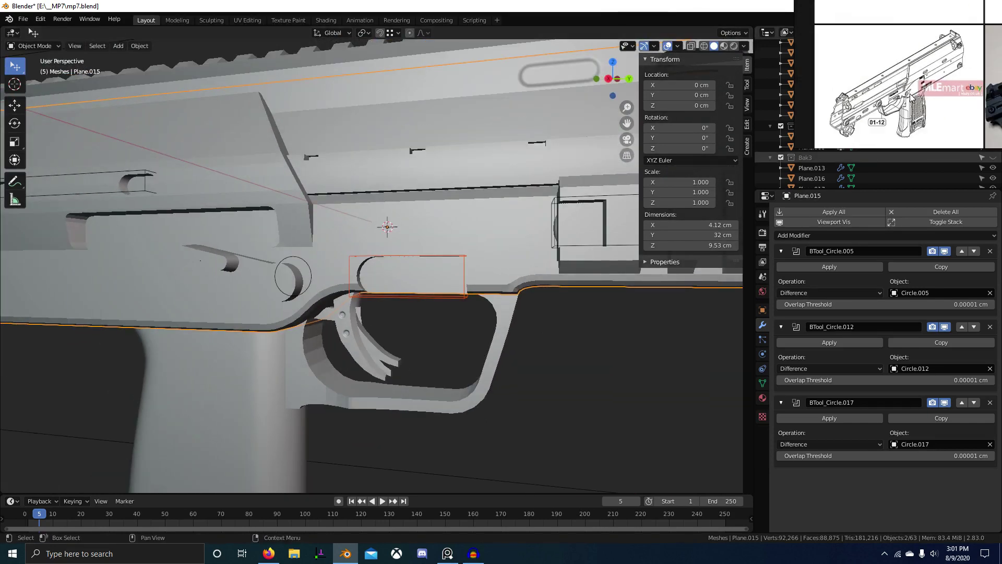
scroll(884, 115, "up", 7)
scroll(880, 116, "up", 3)
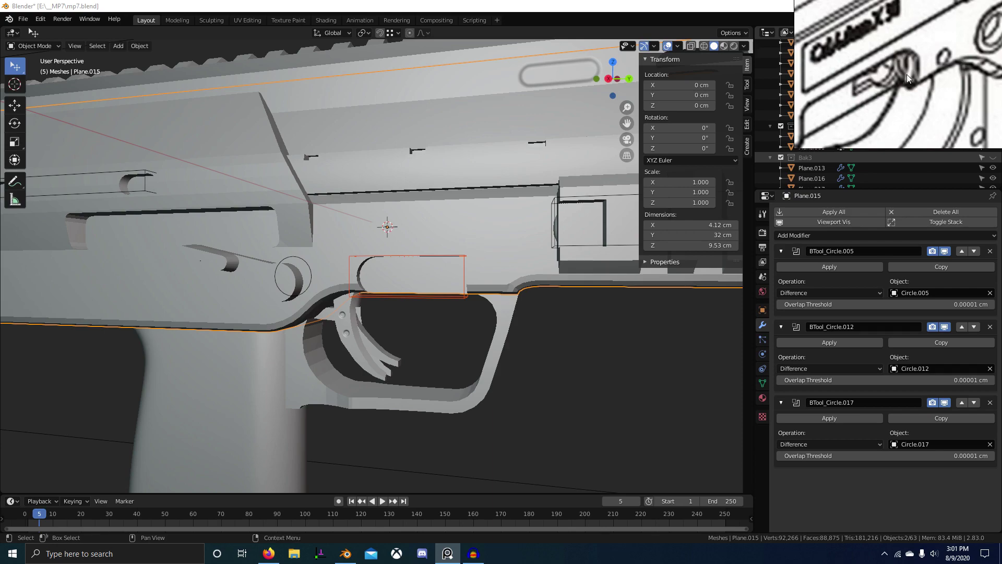
middle_click_drag(553, 277, 443, 270)
scroll(468, 246, "up", 3)
scroll(443, 271, "up", 5)
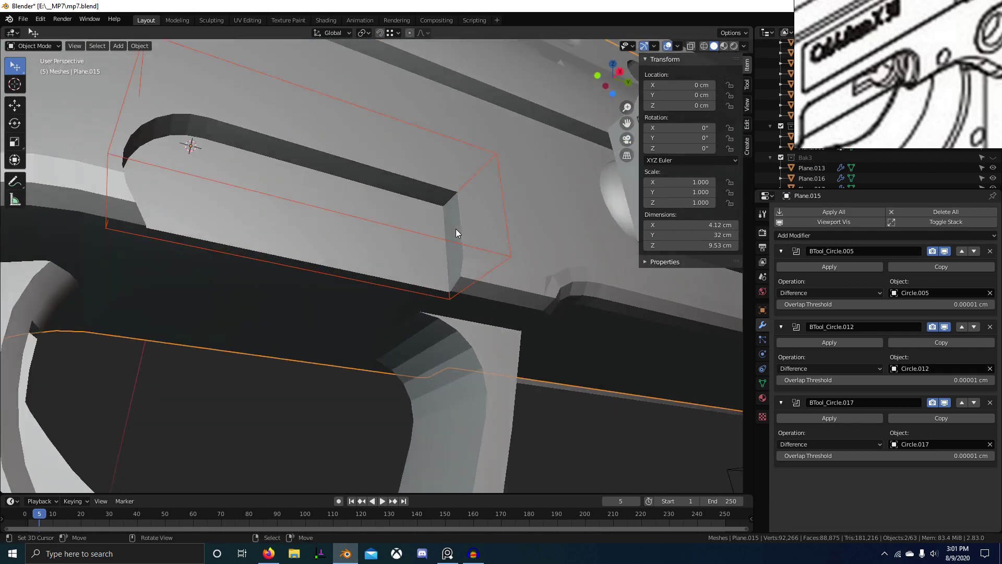
Step: Add an X-axis Mirror modifier to the recess cutter with Plane.015 as mirror object, and save the file
left_click(503, 205)
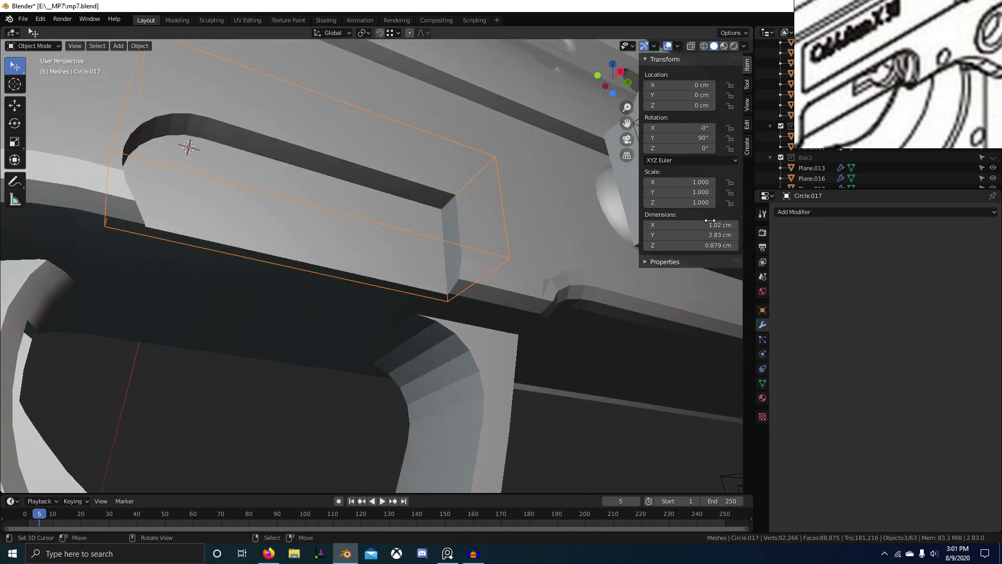
left_click(903, 212)
left_click(808, 318)
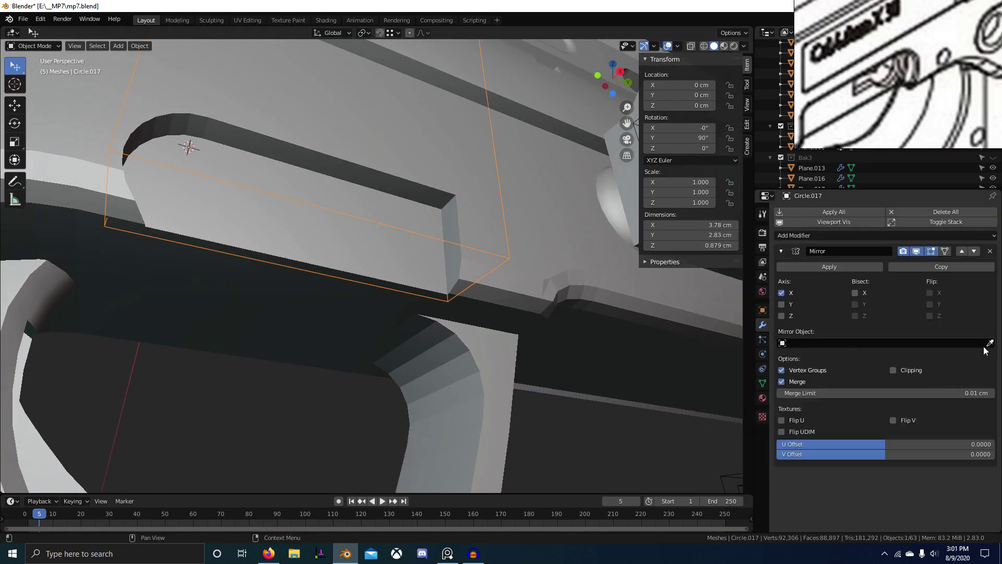
left_click(533, 205)
middle_click_drag(532, 205, 460, 378)
left_click_drag(459, 379, 421, 375, "alt")
scroll(421, 375, "down", 3)
key("ctrl+s")
scroll(421, 375, "down", 7)
middle_click_drag(421, 375, 496, 355)
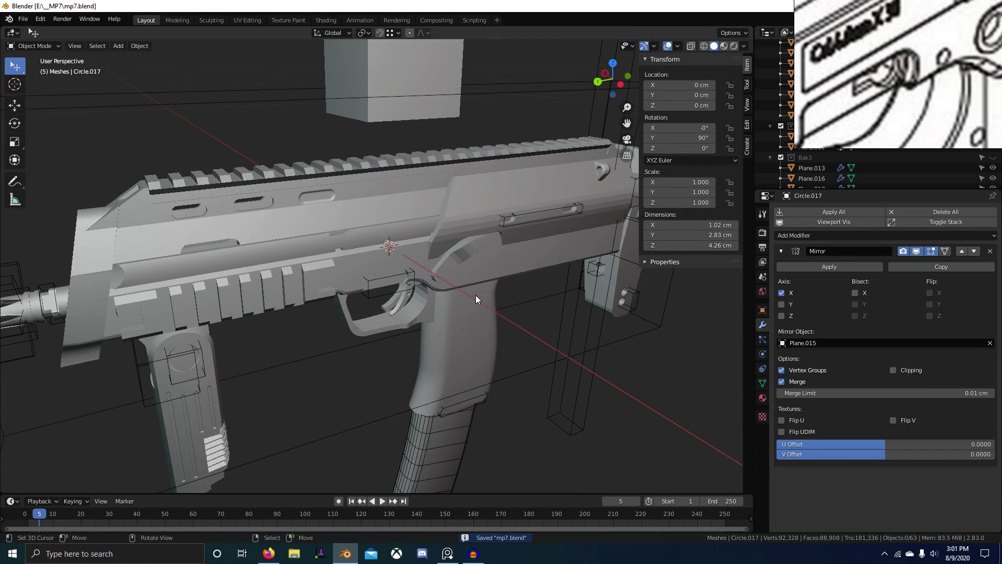
Step: Move the separated circle along Y into the rounded end of the reference recess in the right view
scroll(475, 296, "up", 2)
scroll(476, 295, "down", 1)
middle_click_drag(476, 296, 226, 297)
scroll(457, 275, "up", 1)
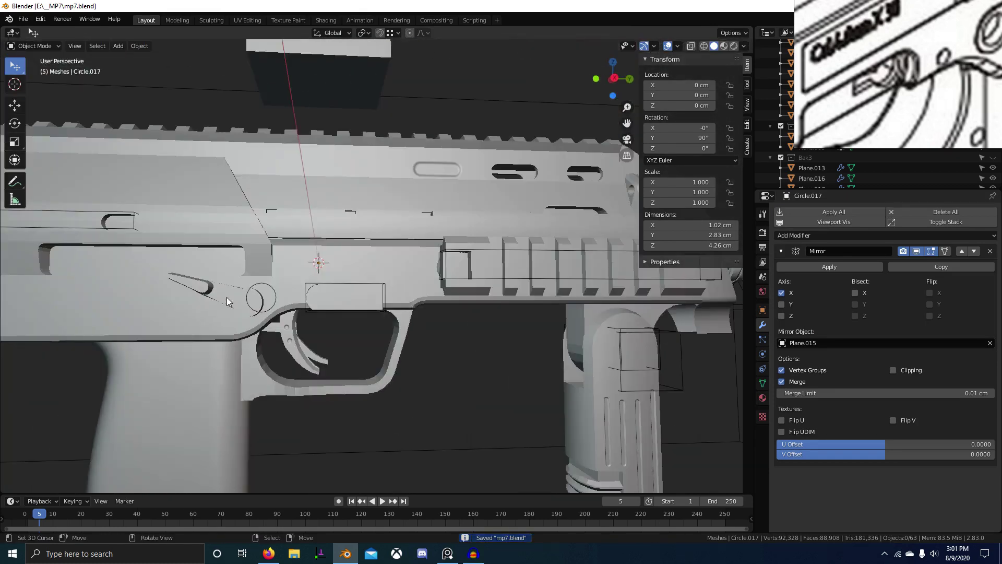
key("KP_3")
right_click(273, 294)
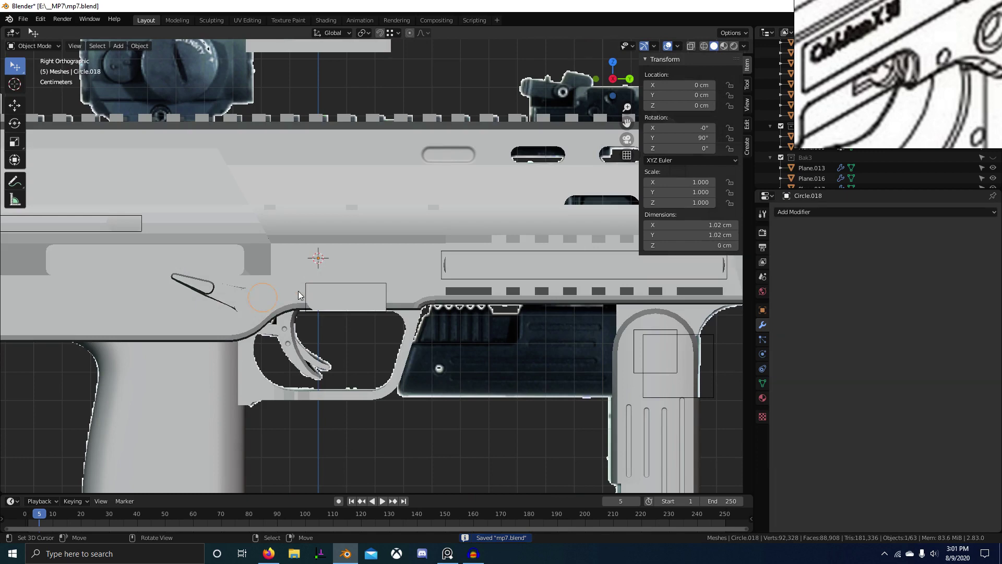
key("z")
scroll(210, 316, "up", 5)
middle_click_drag(284, 325, 424, 339, "shift")
key("Tab")
key("a")
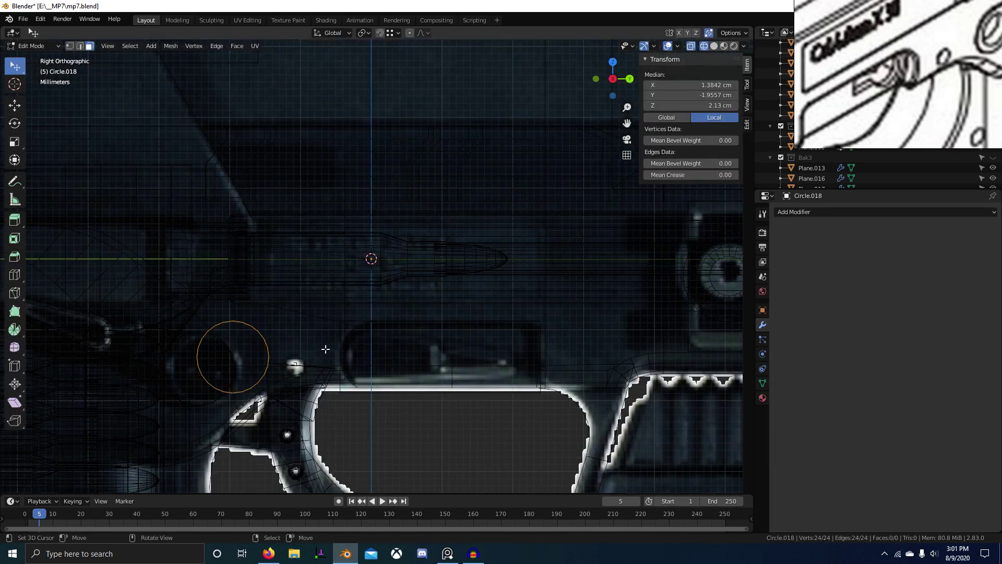
key("g")
key("y")
left_click(470, 359)
Step: Scale the circle to 0.833 and shift it about -0.038 cm along Y within the recess's rounded end
key("s")
left_click(456, 359)
key("g")
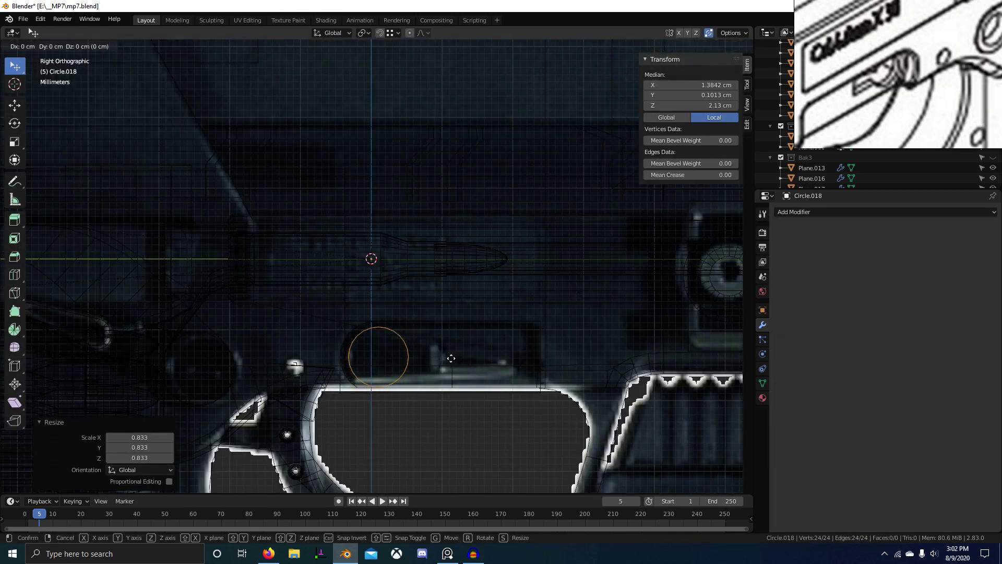
left_click(431, 357)
key("shift+z")
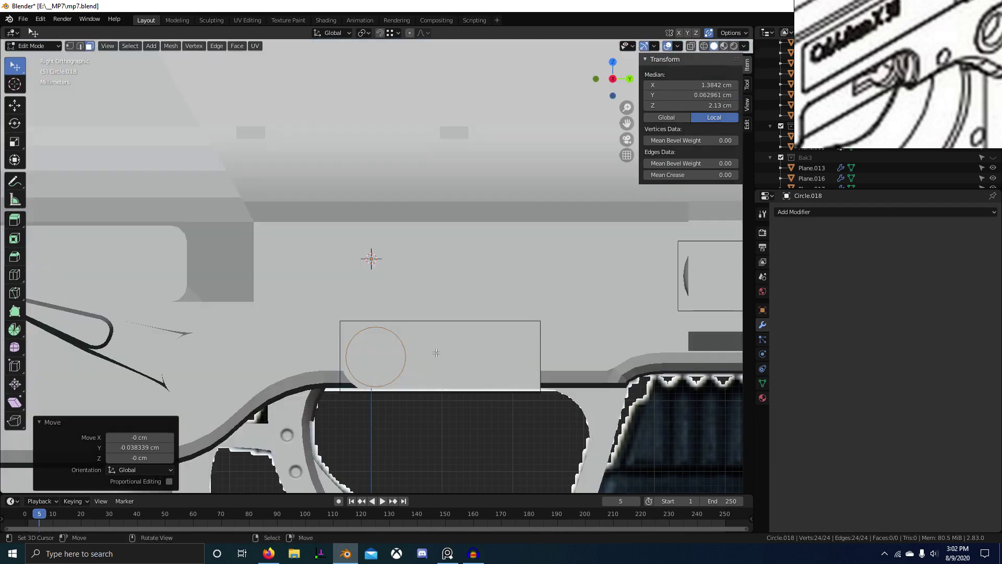
Step: Remove the modifier from the lever-shaped cutter Circle.011 behind the trigger and inspect its recess
key("z")
middle_click_drag(200, 364, 379, 329, "shift")
left_click(235, 350)
key("Tab")
right_click(283, 328)
right_click(284, 325)
key("z")
left_click(593, 381)
mouse_move(593, 381)
middle_mouse_down()
mouse_move(556, 420)
mouse_move(504, 380)
mouse_move(399, 374)
mouse_move(451, 338)
mouse_move(465, 356)
middle_mouse_up()
left_click(990, 251)
scroll(448, 331, "up", 4)
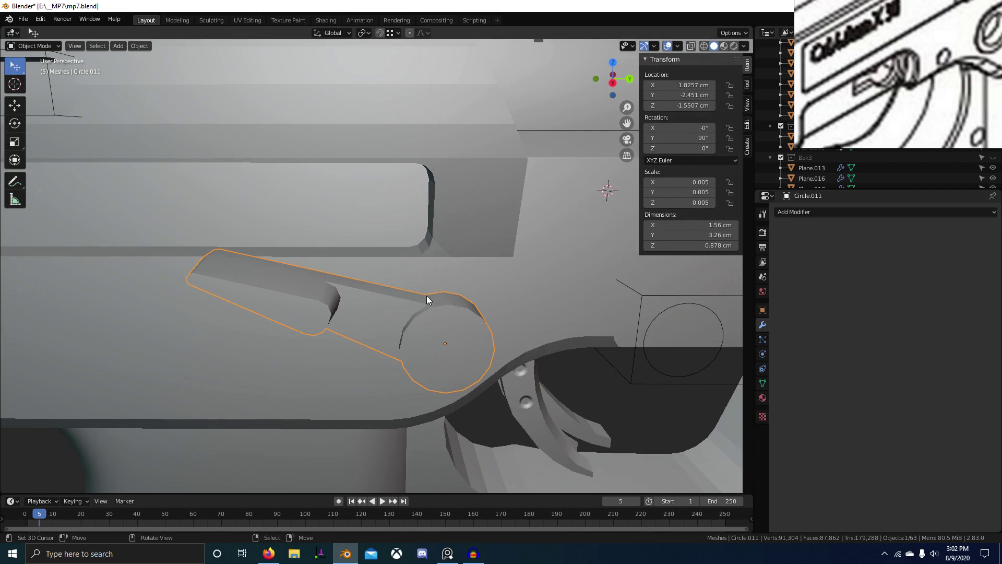
scroll(454, 298, "up", 4)
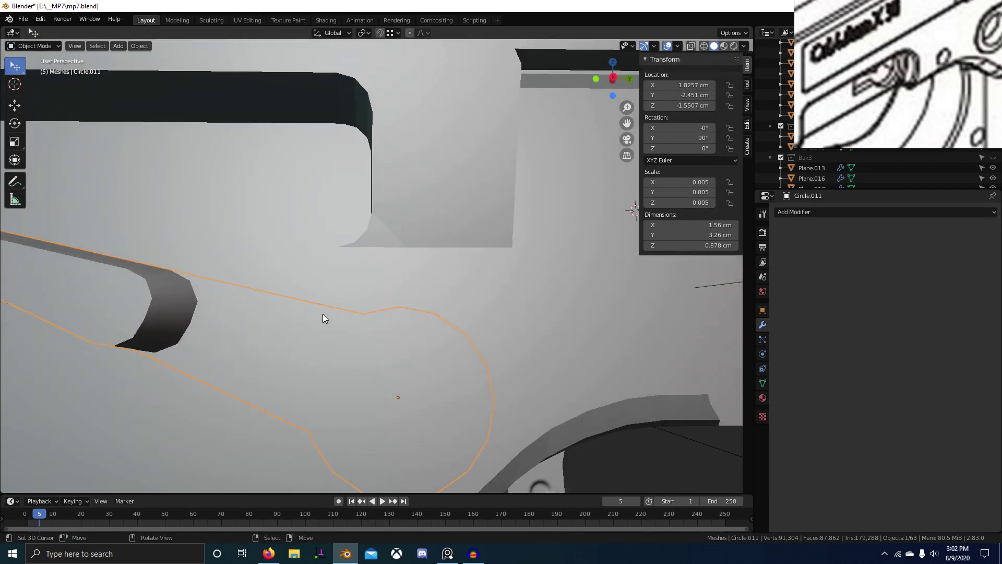
middle_click_drag(364, 308, 387, 348)
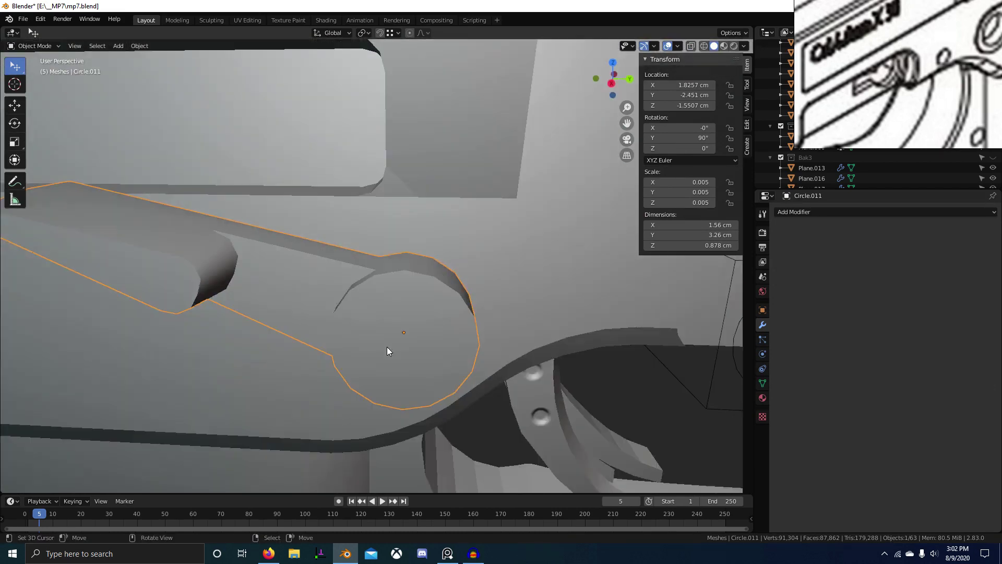
Step: Move the small circle about -0.88 cm along X so that it sits inside the recess
scroll(510, 293, "down", 2)
middle_click_drag(601, 330, 401, 321, "shift")
left_click(446, 282)
key("Tab")
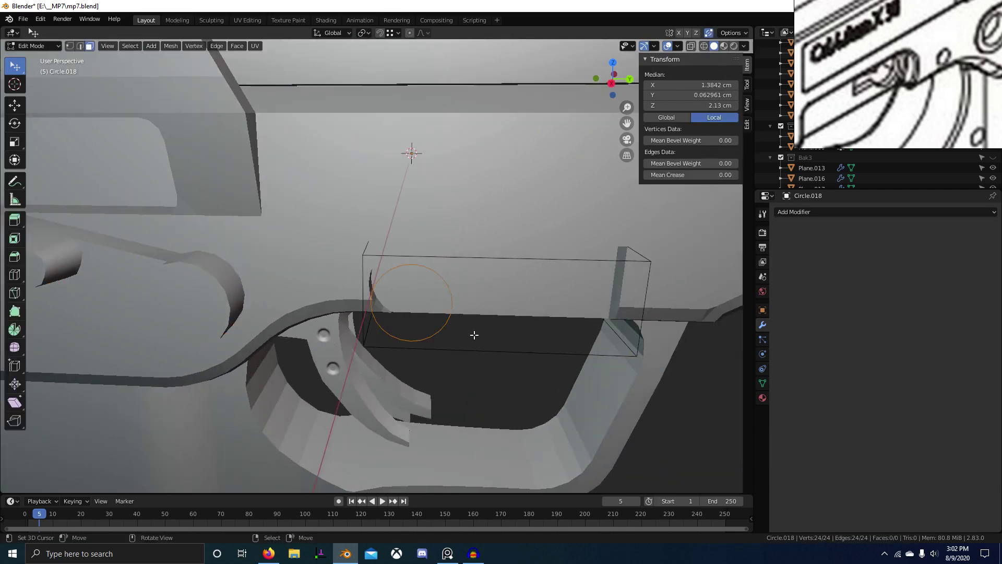
key("KP_3")
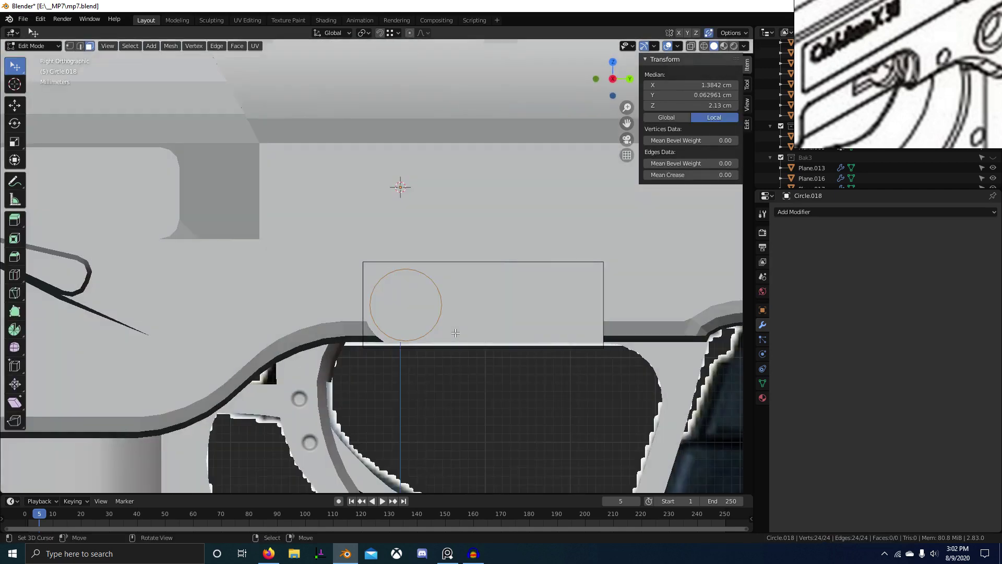
middle_click_drag(456, 332, 348, 322)
key("z")
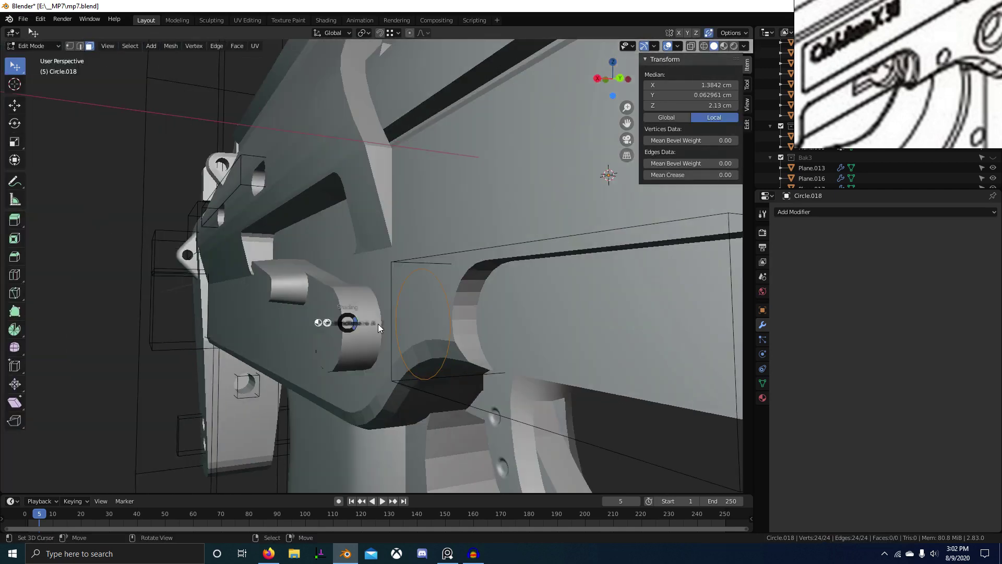
key("x")
left_click(503, 265, "ctrl")
middle_click_drag(502, 265, 462, 333)
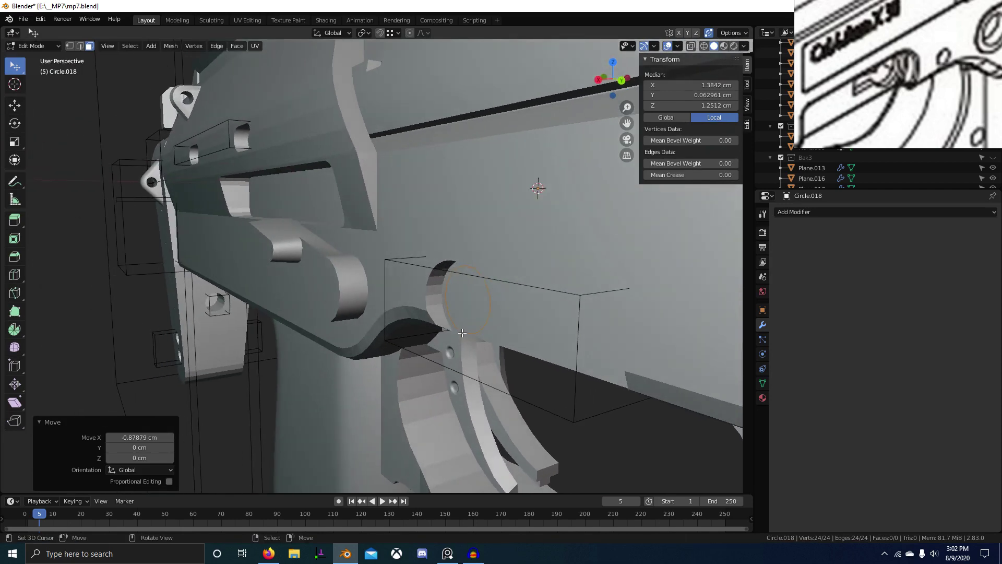
Step: Fill the circle with a face and extrude it about 0.264 cm outward into a short cylinder
key("f")
key("e")
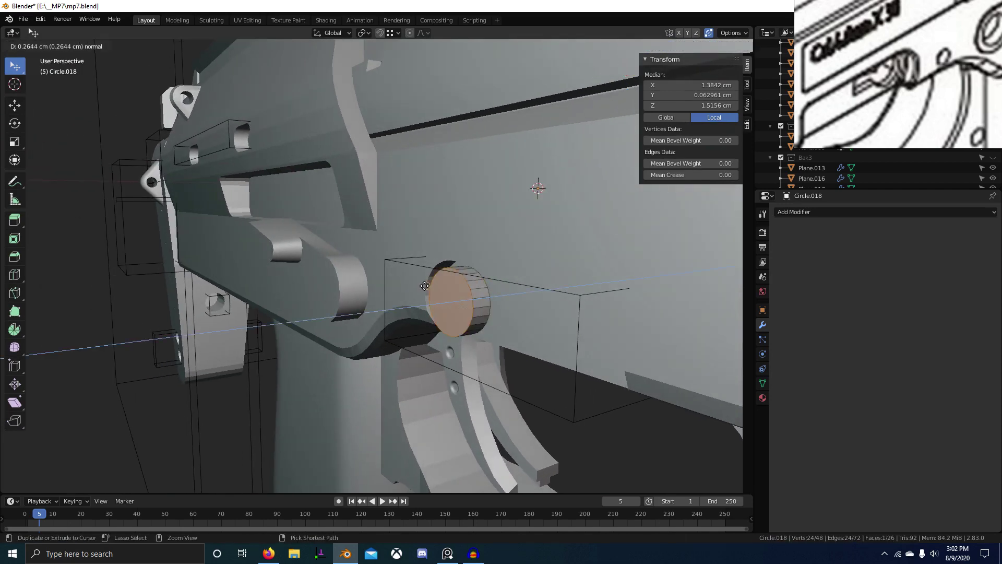
left_click(424, 285)
Step: Examine the reference photos of the MP7 for the shape of the part inside the recess
scroll(425, 285, "down", 2)
scroll(947, 124, "down", 4)
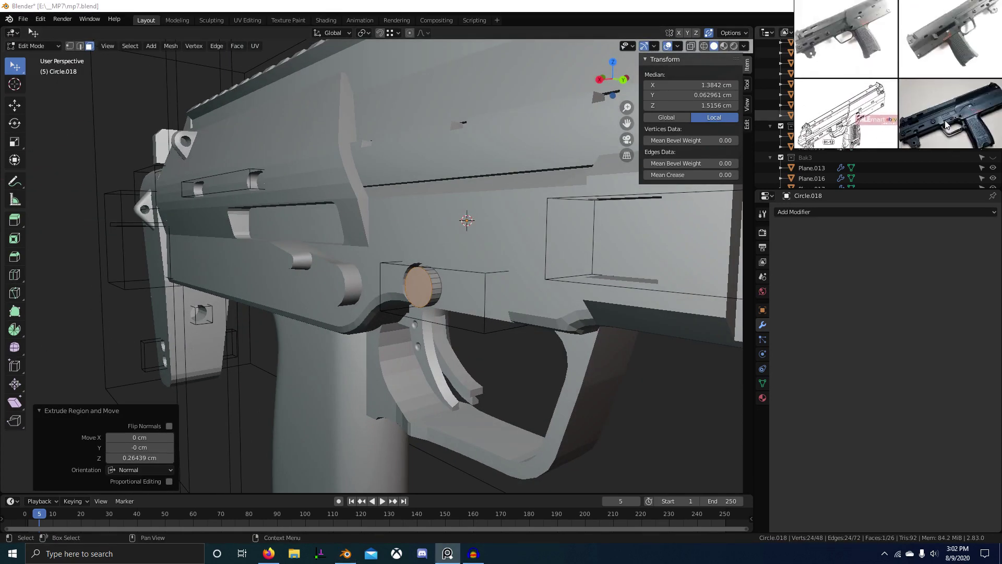
scroll(939, 126, "down", 3)
middle_click_drag(929, 124, 836, 107)
scroll(836, 107, "up", 6)
scroll(957, 103, "down", 4)
middle_click_drag(958, 103, 865, 90)
scroll(887, 99, "down", 1)
scroll(908, 22, "up", 5)
scroll(865, 39, "up", 2)
middle_click_drag(865, 39, 919, 116)
scroll(869, 67, "up", 4)
scroll(888, 62, "up", 2)
middle_click_drag(888, 61, 877, 39)
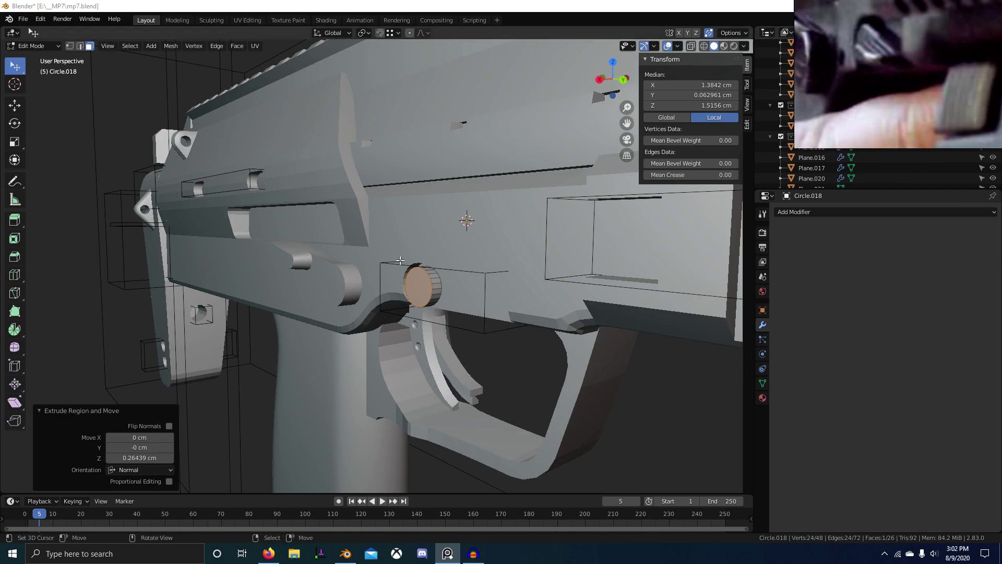
Step: Extrude the cylinder's upper rim edge about 1.87 cm along Y and -0.42 cm along Z, following the reference part
key("KP_3")
key("alt+z")
scroll(438, 277, "up", 4)
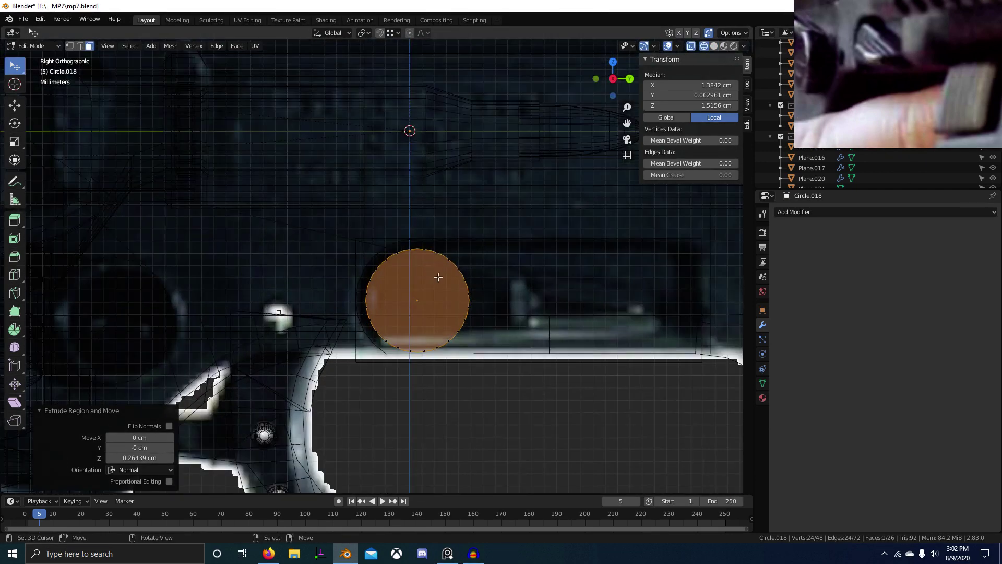
middle_click_drag(438, 277, 402, 298, "shift")
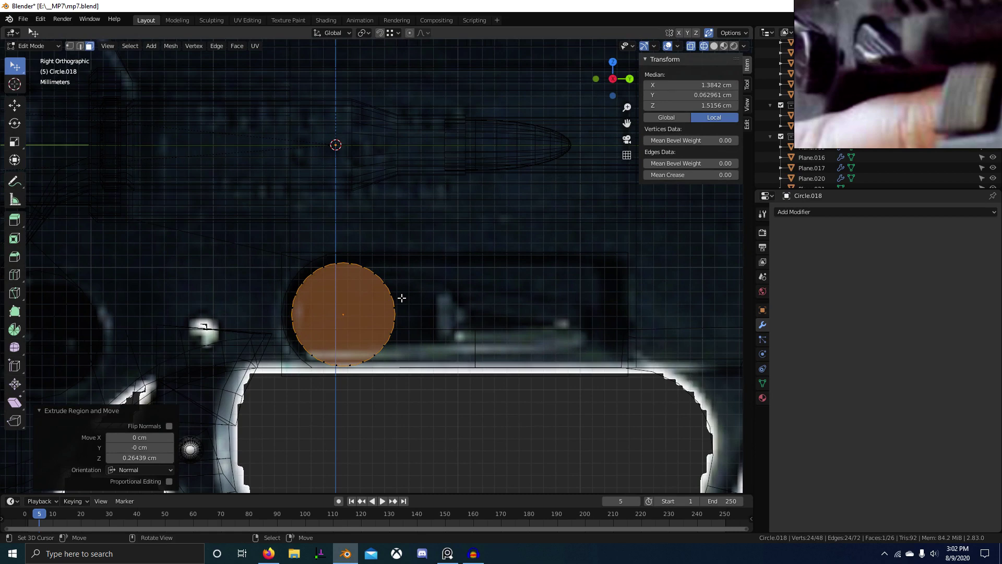
scroll(376, 284, "up", 2)
left_click_drag(339, 255, 357, 281)
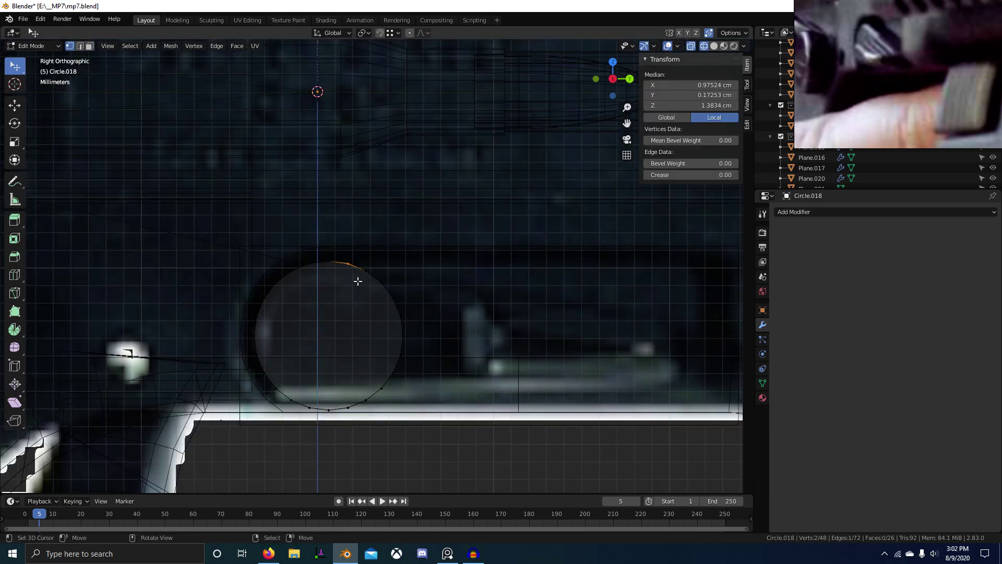
left_click(714, 337)
middle_click_drag(709, 349, 596, 336, "shift")
key("g")
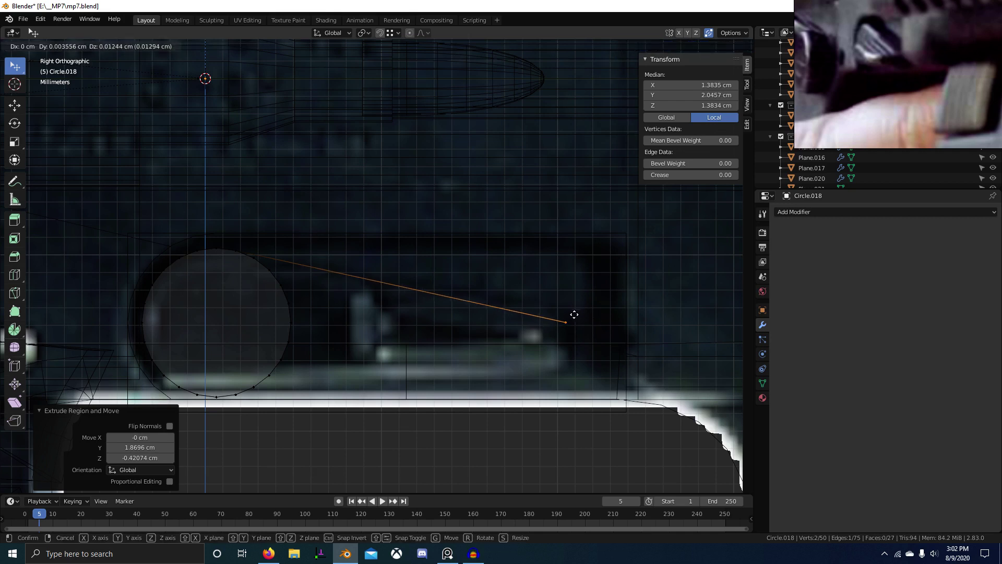
left_click(575, 314)
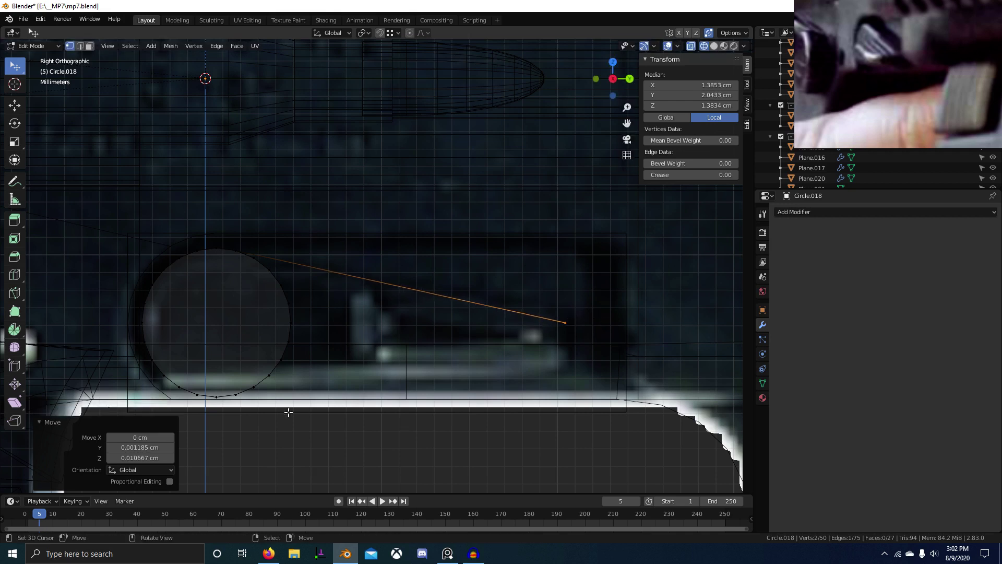
Step: Extrude the cylinder's lower rim edge about 2.106 cm along Y, and shift its end about 0.174 cm further, level with the upper strip
left_click(170, 382)
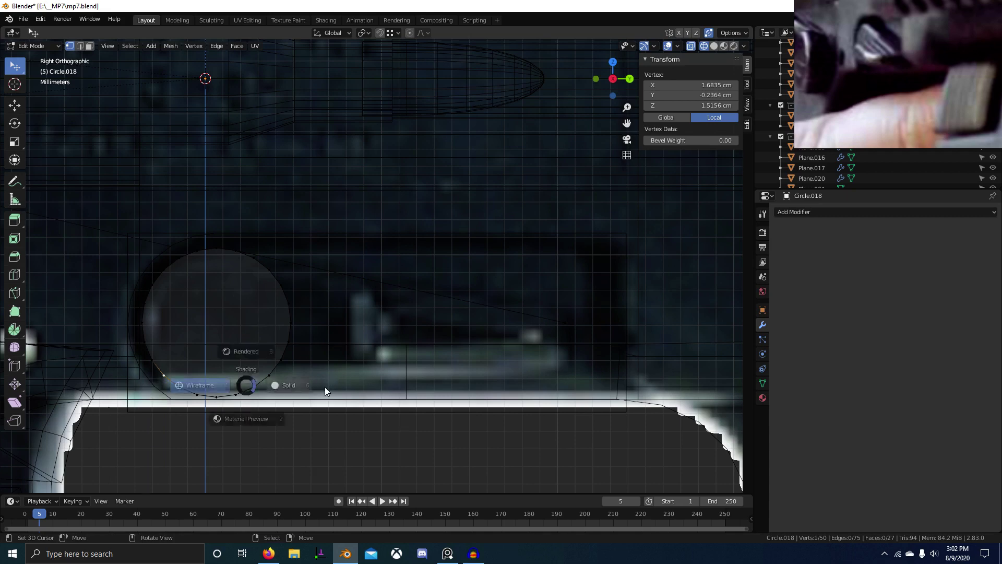
left_click(324, 391)
mouse_move(325, 392)
middle_mouse_down()
mouse_move(307, 365)
mouse_move(232, 337)
middle_mouse_up()
key("2")
right_click(132, 355)
middle_click_drag(235, 375, 292, 394)
key("e")
key("y")
left_click(509, 381)
middle_click_drag(541, 374, 468, 399)
key("g")
key("y")
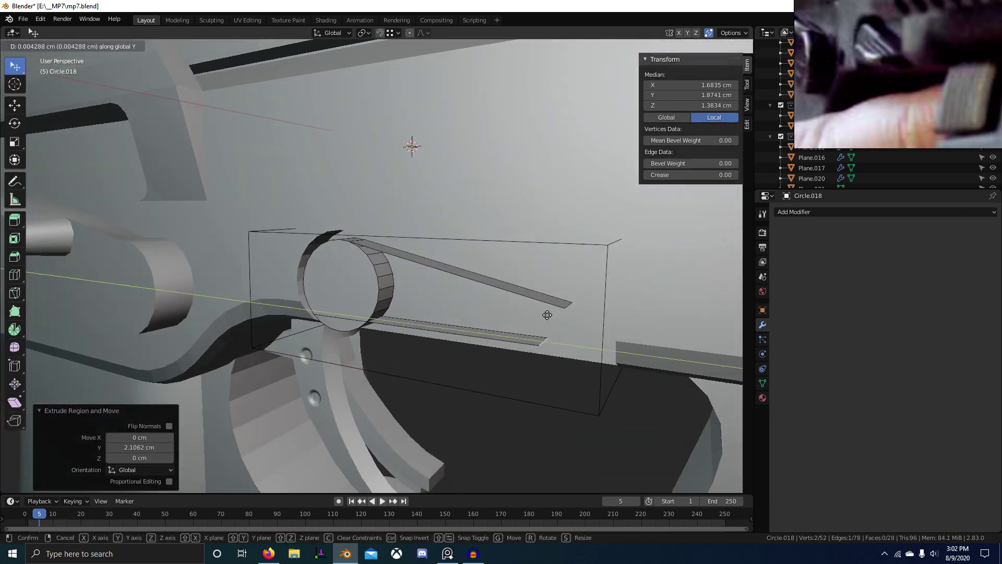
left_click(547, 315)
Step: Examine the MP7 reference photos for the shape of the lever inside the recess above the trigger guard
key("KP_3")
scroll(990, 47, "down", 8)
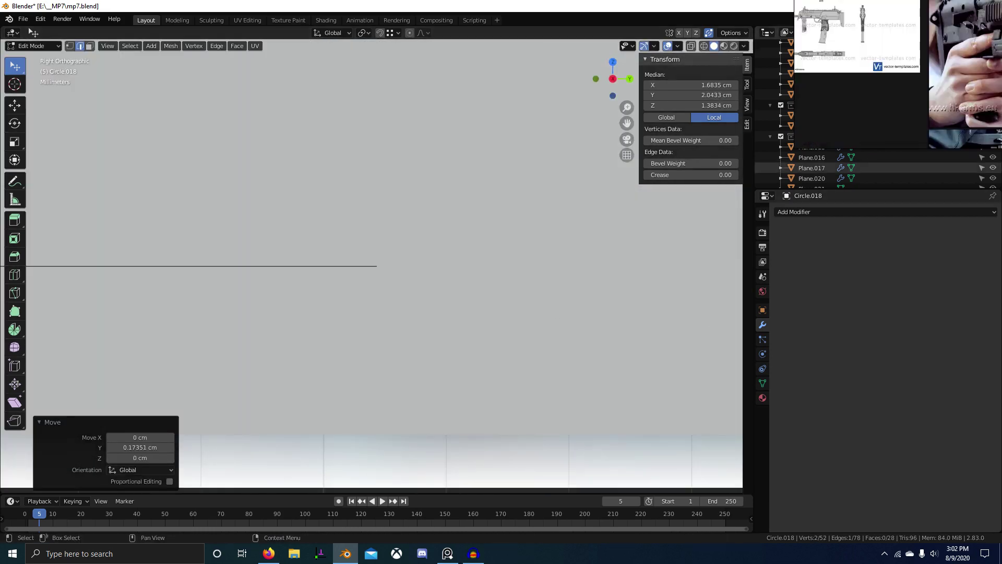
middle_click_drag(989, 47, 925, 70)
scroll(935, 112, "up", 4)
scroll(935, 112, "up", 8)
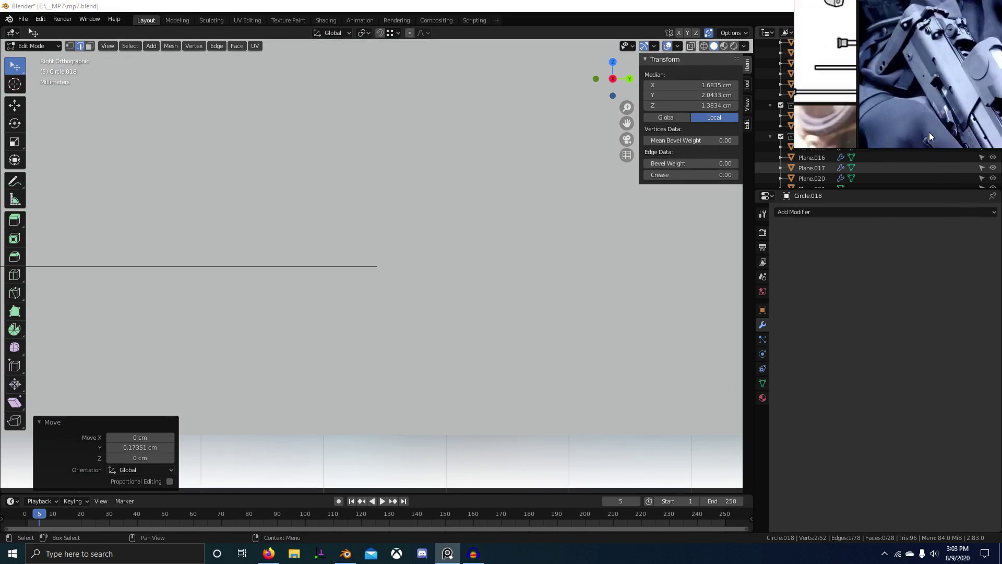
scroll(954, 91, "down", 8)
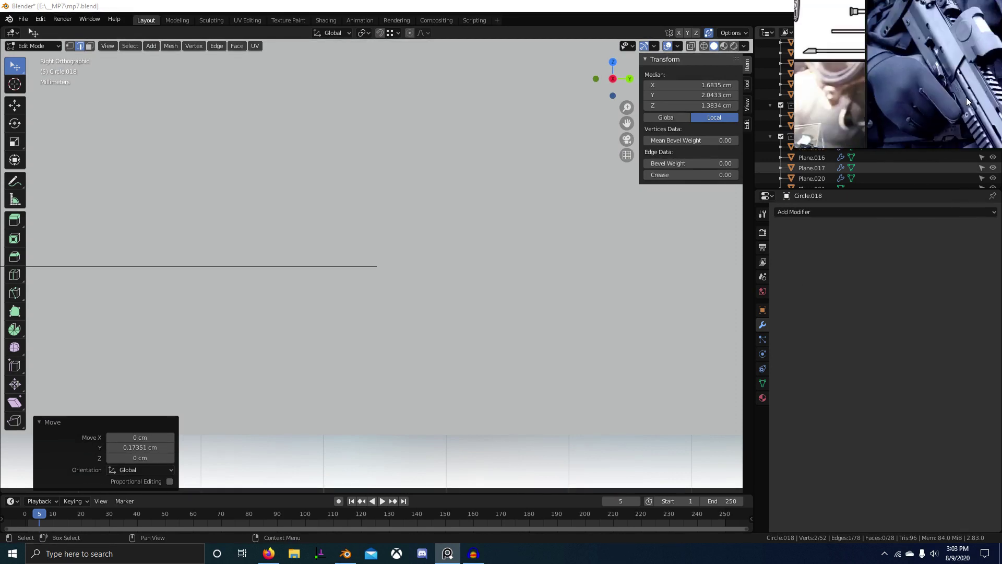
scroll(991, 91, "up", 5)
scroll(990, 91, "up", 2)
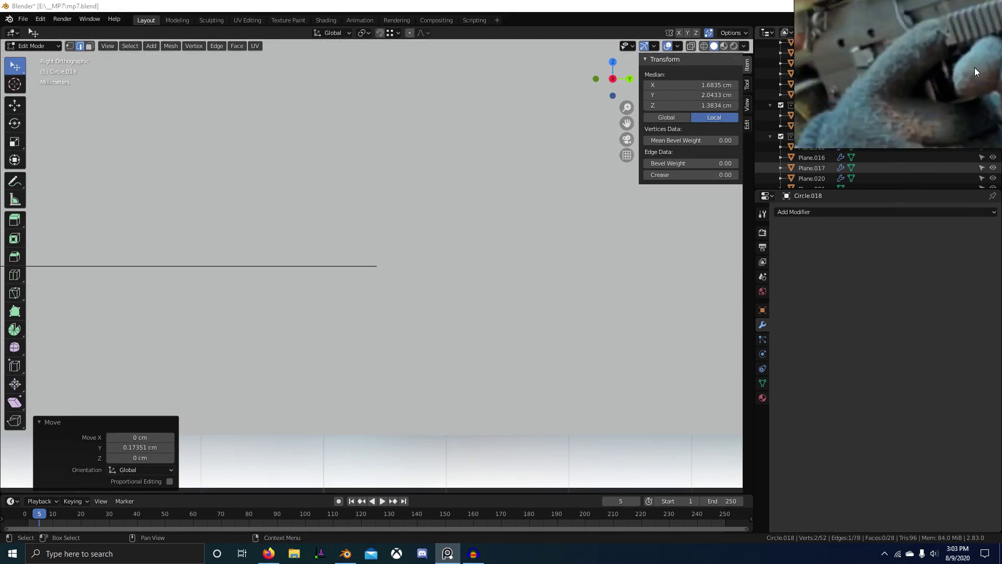
scroll(981, 84, "down", 6)
scroll(898, 58, "up", 5)
scroll(898, 56, "up", 5)
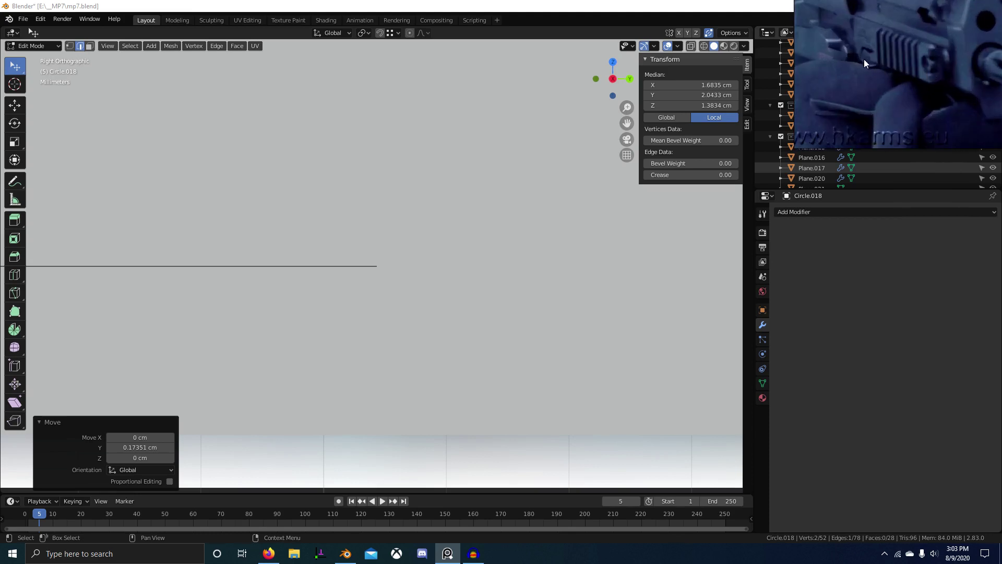
scroll(929, 81, "down", 6)
scroll(939, 84, "down", 4)
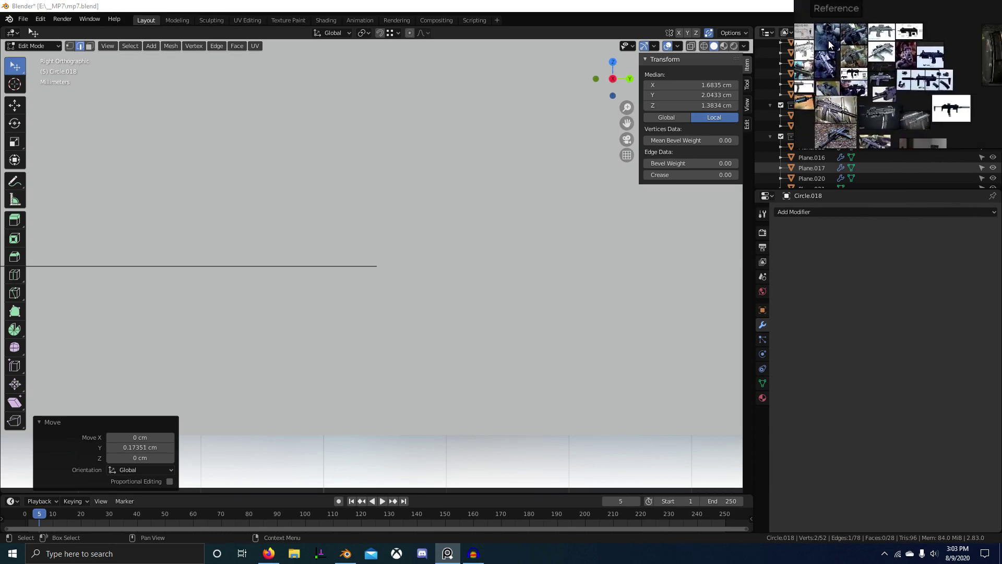
scroll(957, 65, "up", 8)
scroll(913, 91, "down", 5)
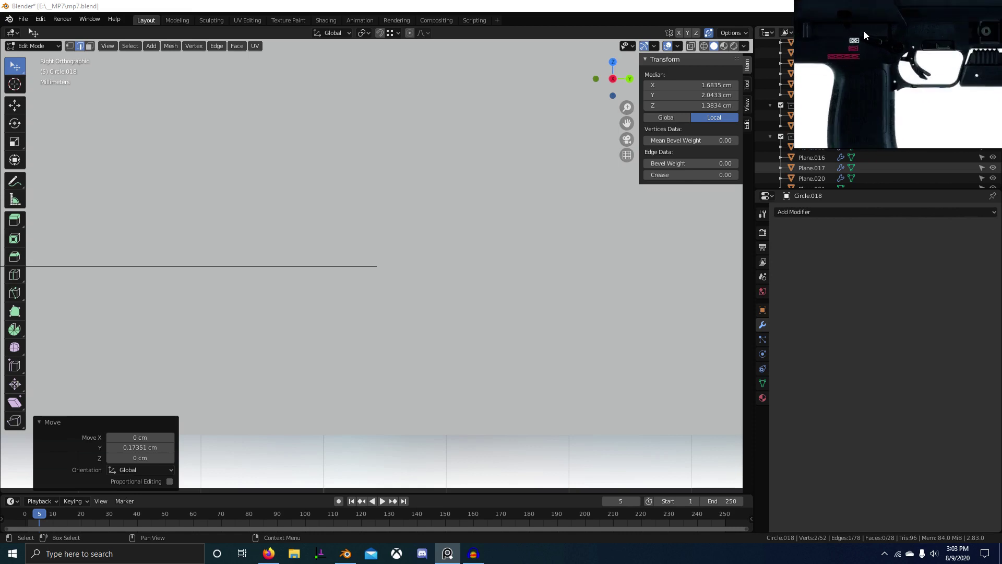
scroll(888, 62, "up", 6)
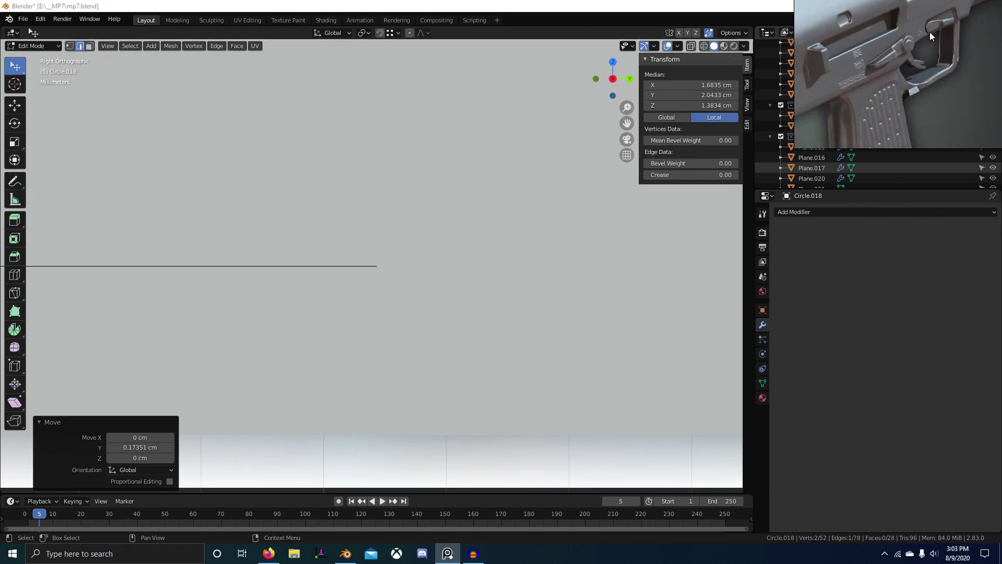
scroll(930, 32, "down", 6)
scroll(559, 176, "down", 12)
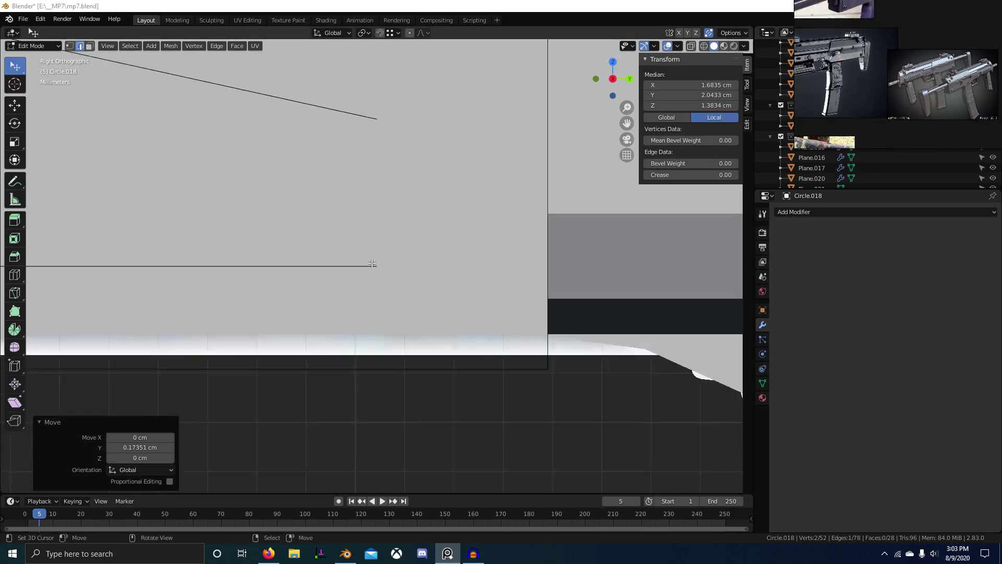
middle_click_drag(382, 242, 325, 251)
scroll(293, 261, "up", 3)
middle_click_drag(193, 295, 442, 263, "shift")
right_click(350, 181)
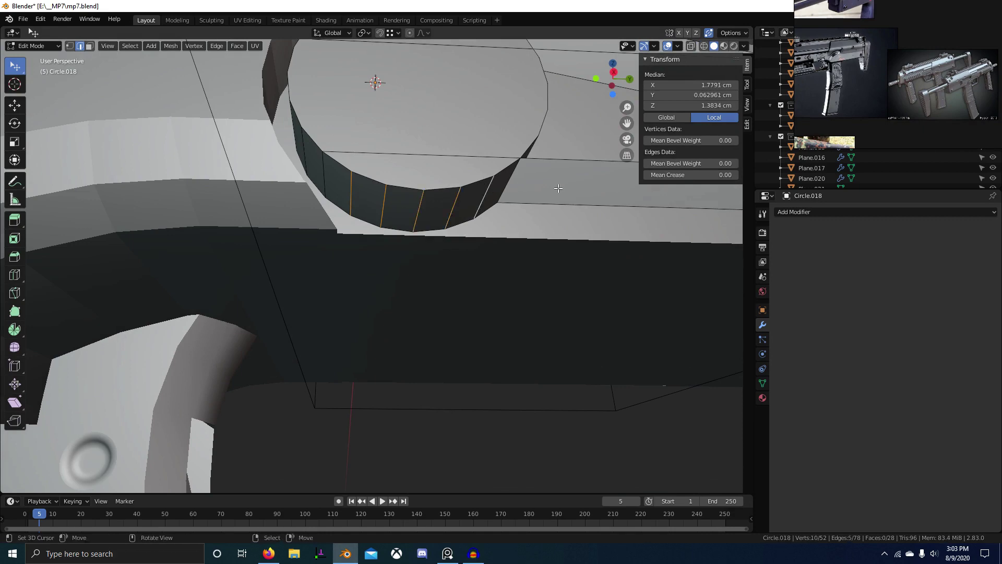
middle_click_drag(558, 188, 420, 185)
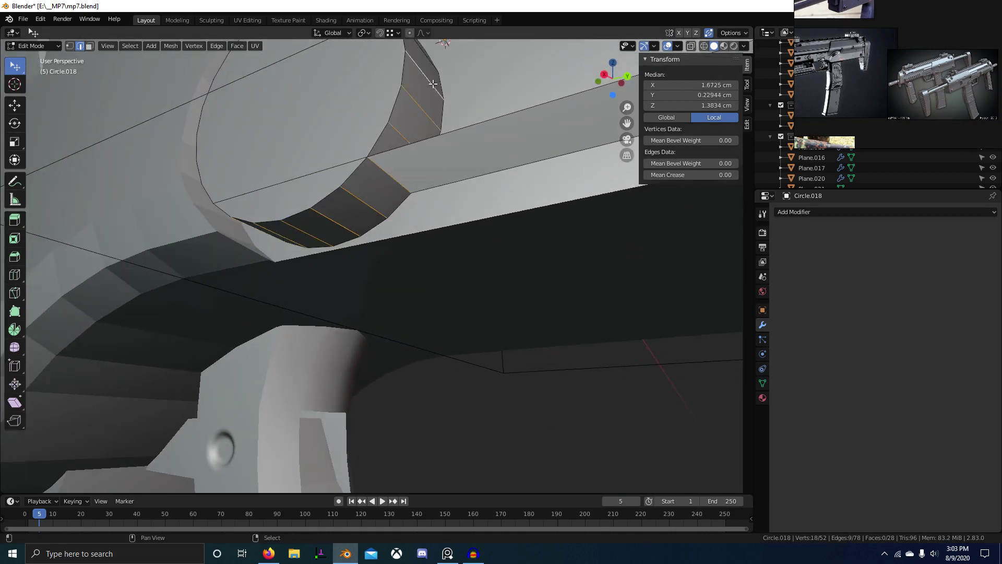
middle_click_drag(433, 83, 396, 140)
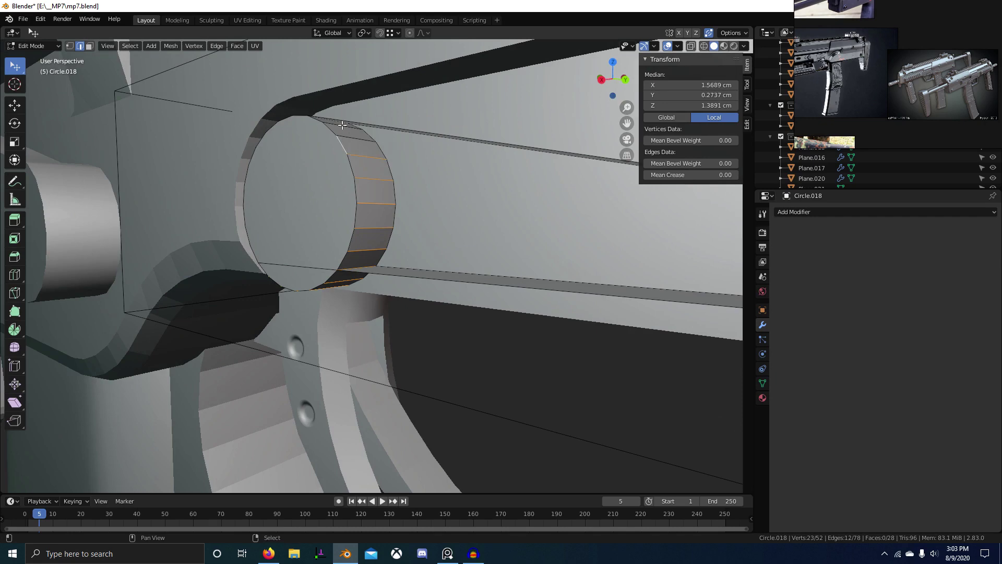
mouse_move(412, 229)
middle_mouse_down()
mouse_move(441, 264)
mouse_move(402, 240)
middle_mouse_up()
scroll(407, 230, "up", 3)
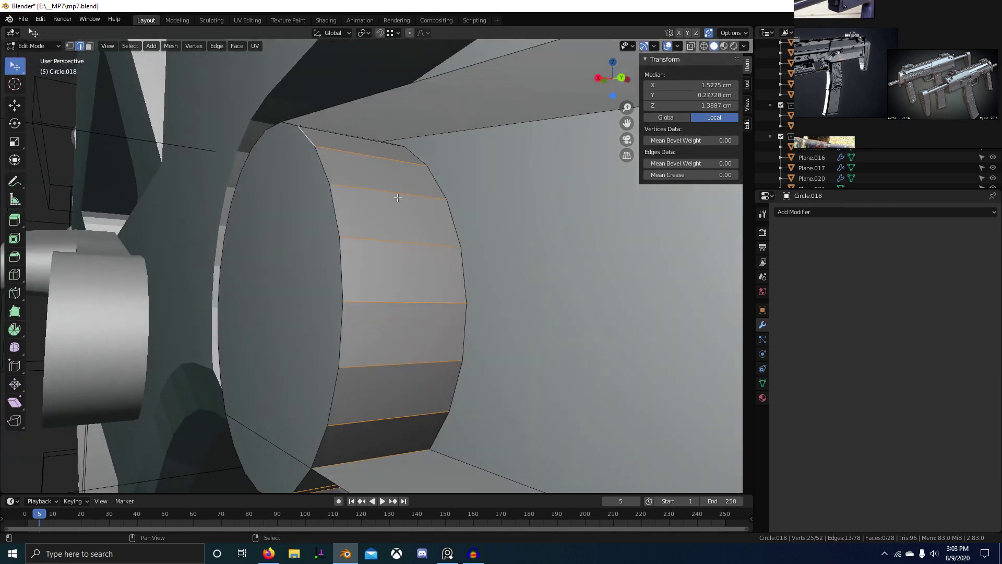
middle_click_drag(428, 206, 496, 241)
right_click(458, 215, "shift")
scroll(455, 214, "down", 2)
key("ctrl+z")
Step: Duplicate the cylinder's front face and place the copy about 1.69 cm away in the negative Y direction
scroll(465, 239, "down", 2)
key("3")
right_click(448, 331)
scroll(448, 331, "down", 4)
middle_click_drag(447, 331, 472, 340)
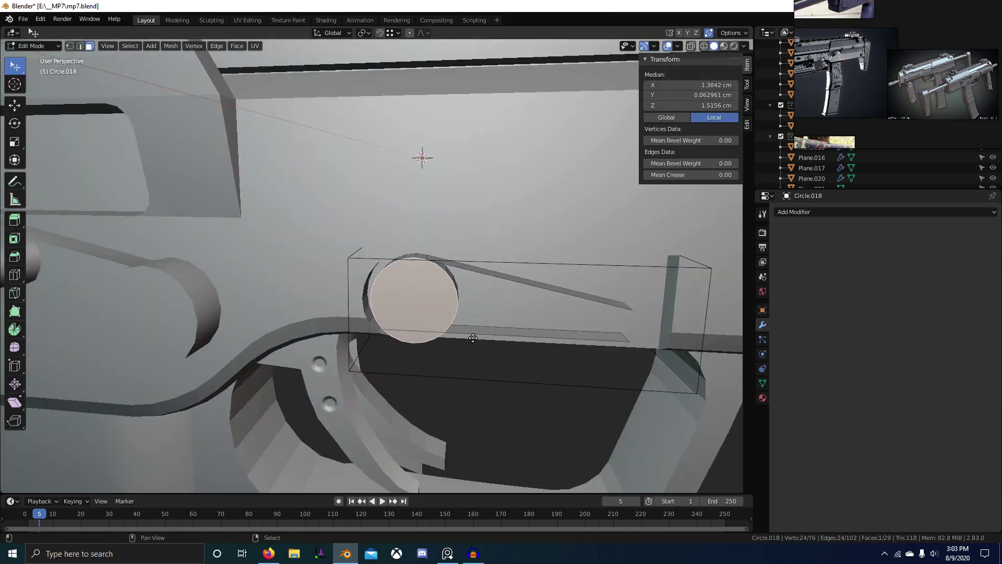
key("shift+d")
key("y")
left_click(347, 322)
scroll(347, 322, "up", 2)
middle_click_drag(347, 322, 400, 332)
Step: Dissolve the cylinder's side edges on the curve facing the open space between the two extruded strips
key("2")
scroll(416, 245, "up", 3)
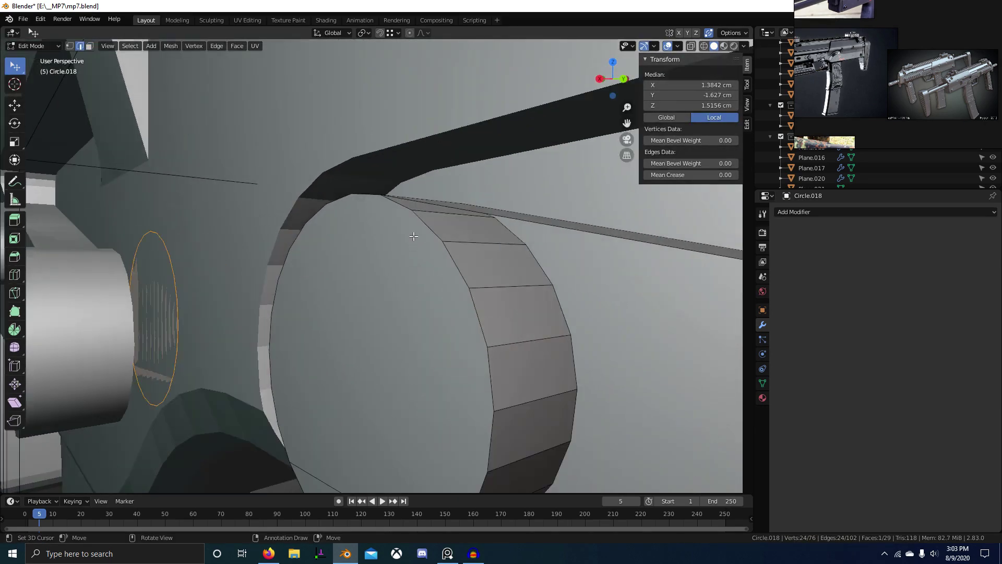
scroll(430, 213, "up", 2)
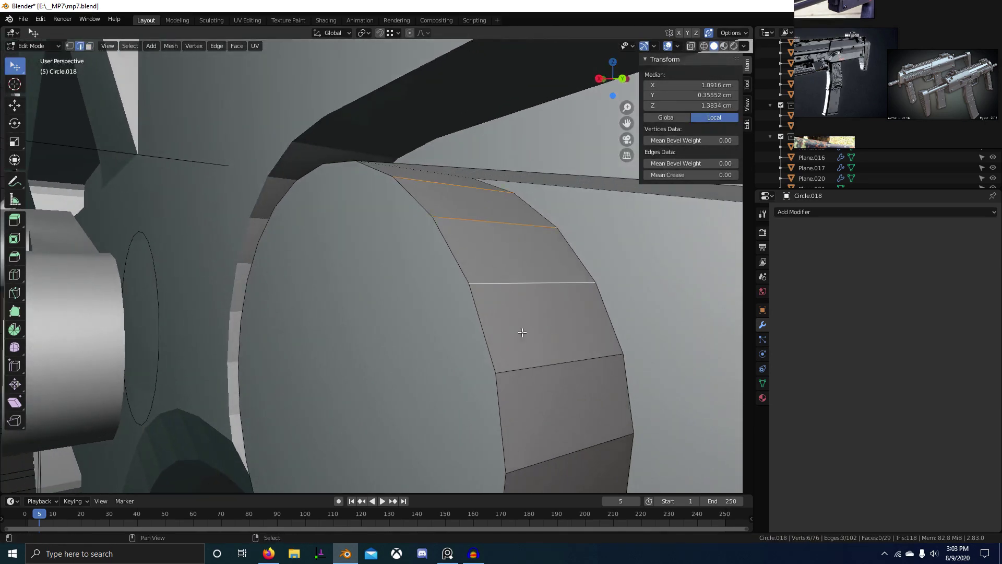
scroll(522, 332, "down", 4)
middle_click_drag(522, 332, 483, 346)
middle_click_drag(381, 276, 495, 297)
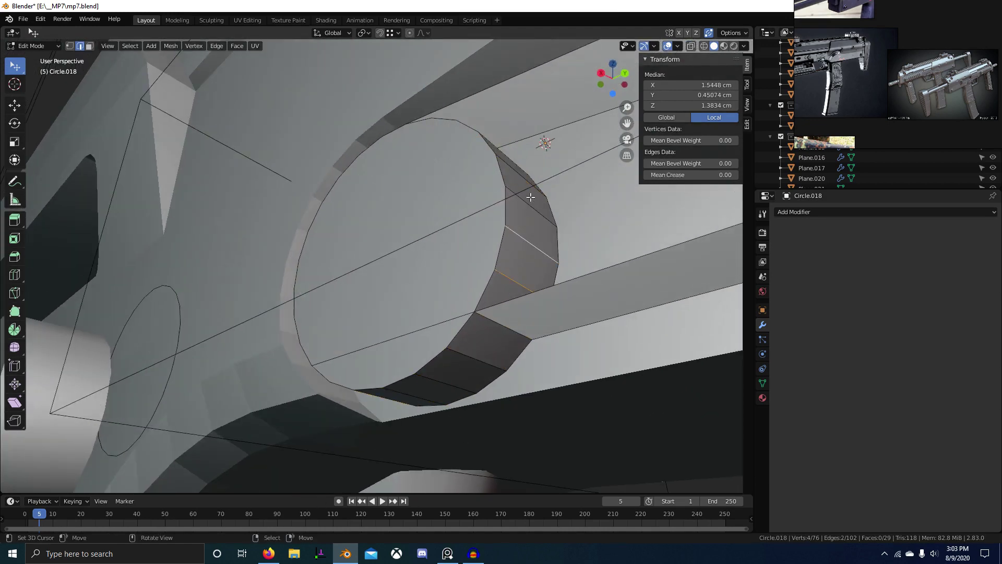
key("ctrl+x")
middle_click_drag(530, 196, 472, 306)
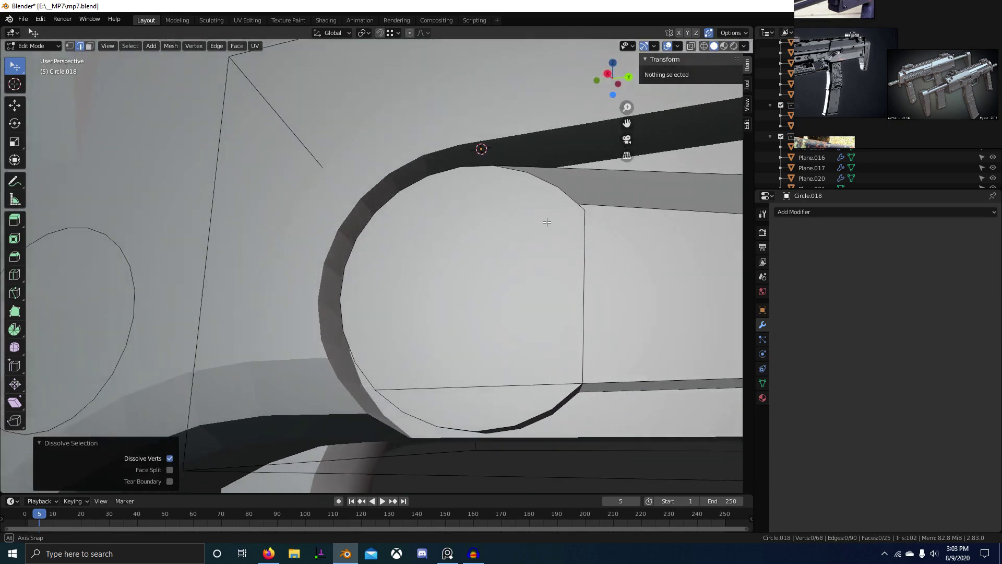
Step: Dissolve the remaining side edges along the cylinder's underside so that it runs flat along the lower strip
left_click(457, 382)
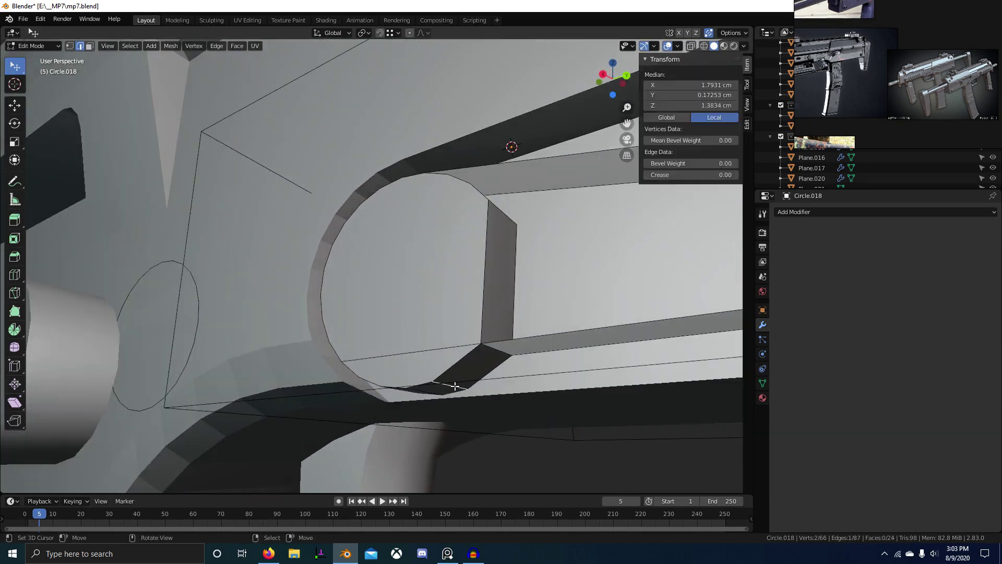
key("ctrl+x")
left_click(477, 375)
middle_click_drag(477, 375, 471, 334)
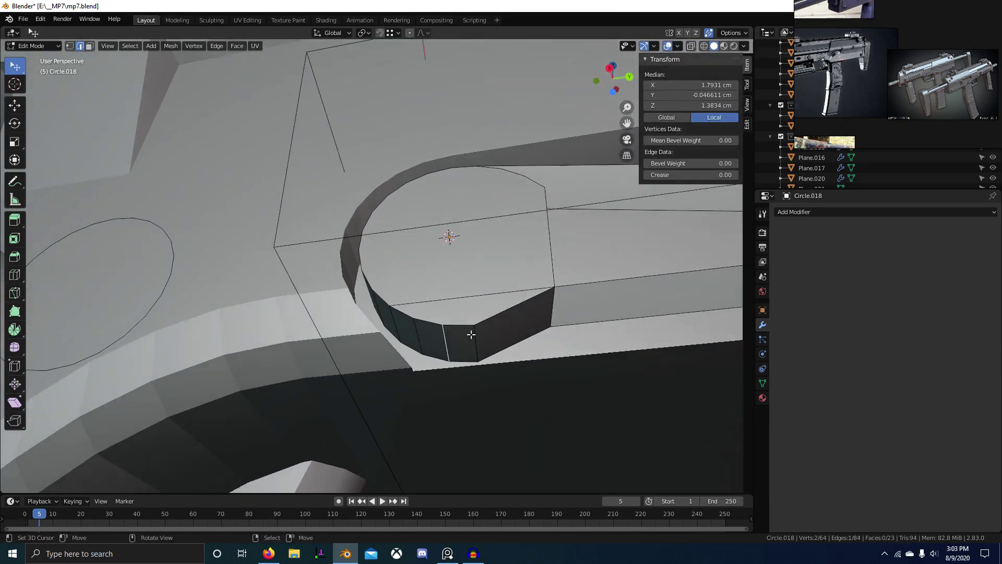
key("ctrl+x")
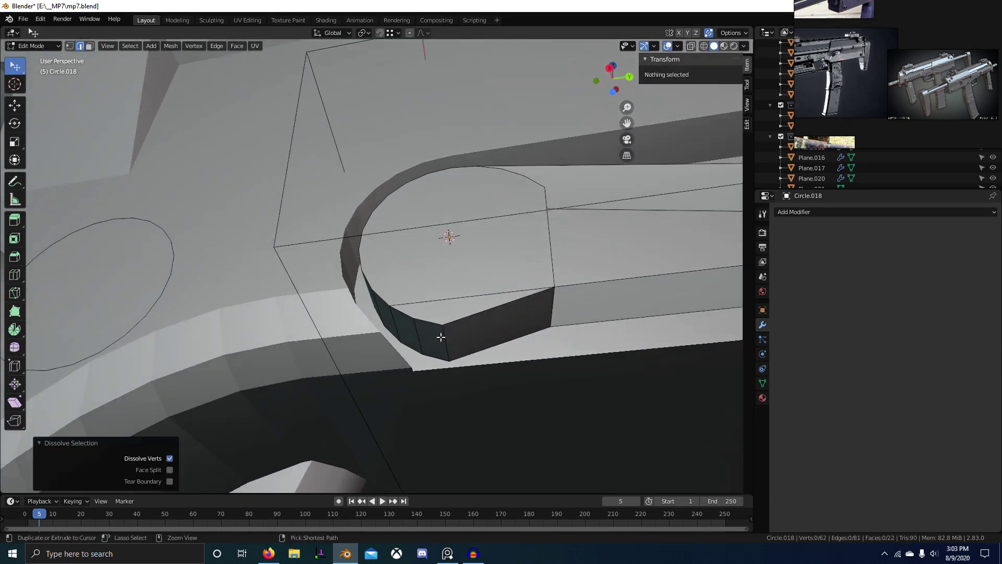
left_click(430, 336)
key("ctrl+x")
left_click(419, 336)
key("ctrl+x")
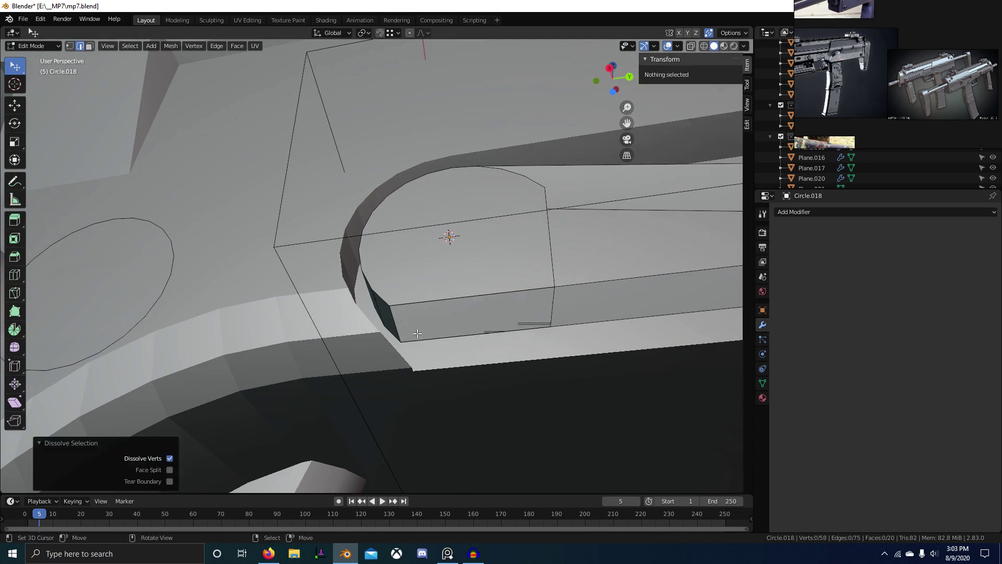
Step: Move the cylinder's lower front corner edge along Y and snap it onto the end of the lower strip
left_click(555, 299)
middle_click_drag(562, 338, 490, 402)
key("g")
key("y")
left_click(586, 315, "ctrl")
Step: Dissolve the two leftover side edges on the cylinder's upper curve, just below the start of the upper strip
scroll(498, 396, "up", 4)
right_click(493, 401)
key("ctrl+x")
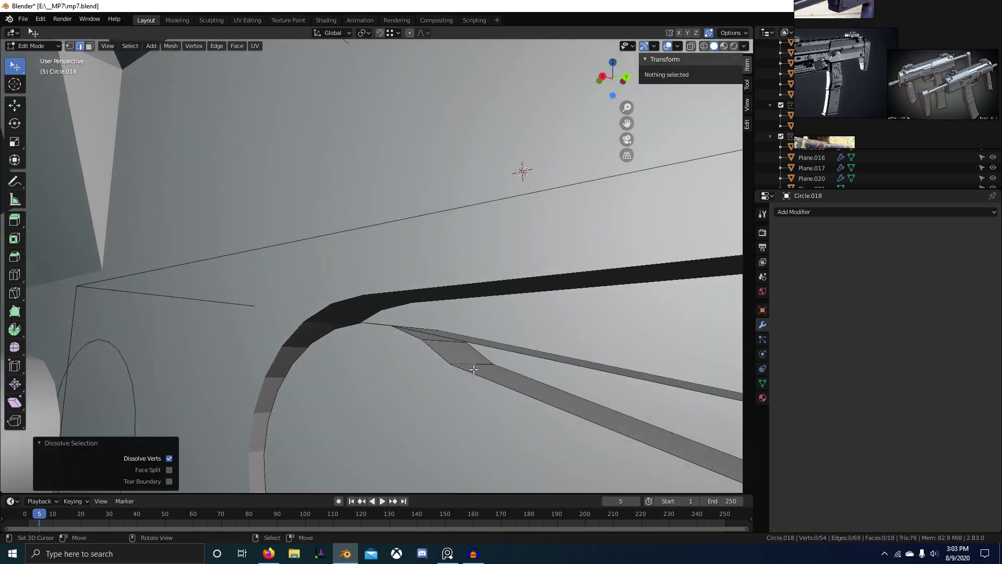
right_click(475, 365)
key("ctrl+x")
Step: Snap the remaining upper side edge onto the upper strip's end, about 1.769 cm along Y and -0.368 cm along Z
right_click(438, 341)
middle_click_drag(437, 342, 387, 308)
scroll(555, 358, "down", 4)
key("g")
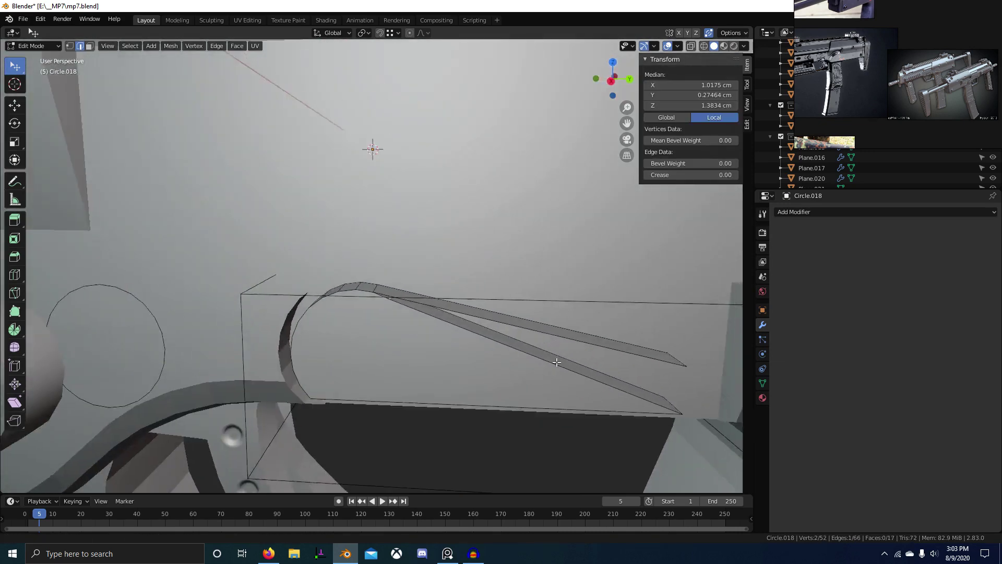
left_click(494, 317, "ctrl")
middle_click_drag(494, 316, 409, 334)
scroll(409, 334, "down", 5)
Step: Knife a vertical cut through the lever at the step shown in the side reference, using the right wireframe view
key("KP_3")
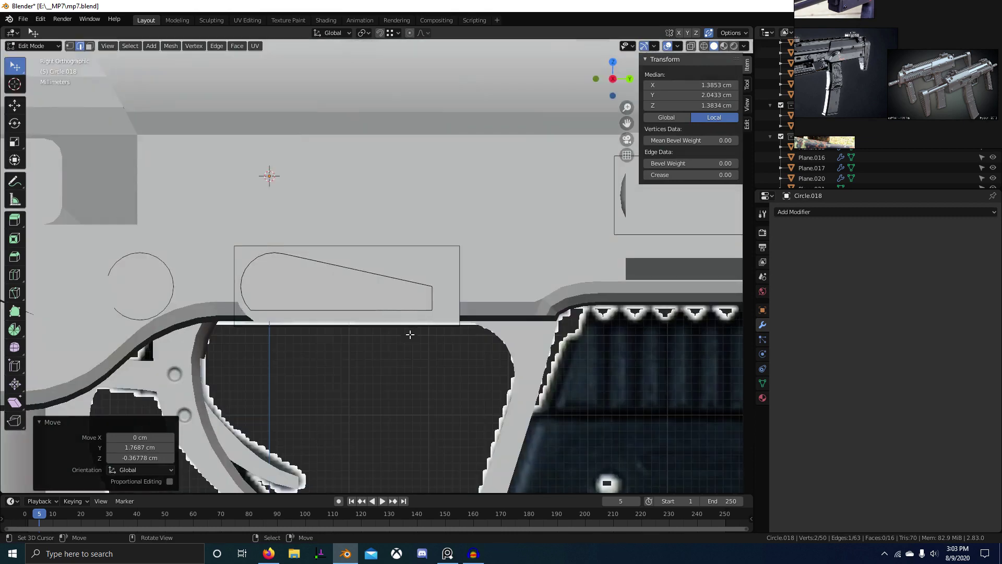
key("z")
left_click(213, 332)
scroll(347, 330, "up", 3)
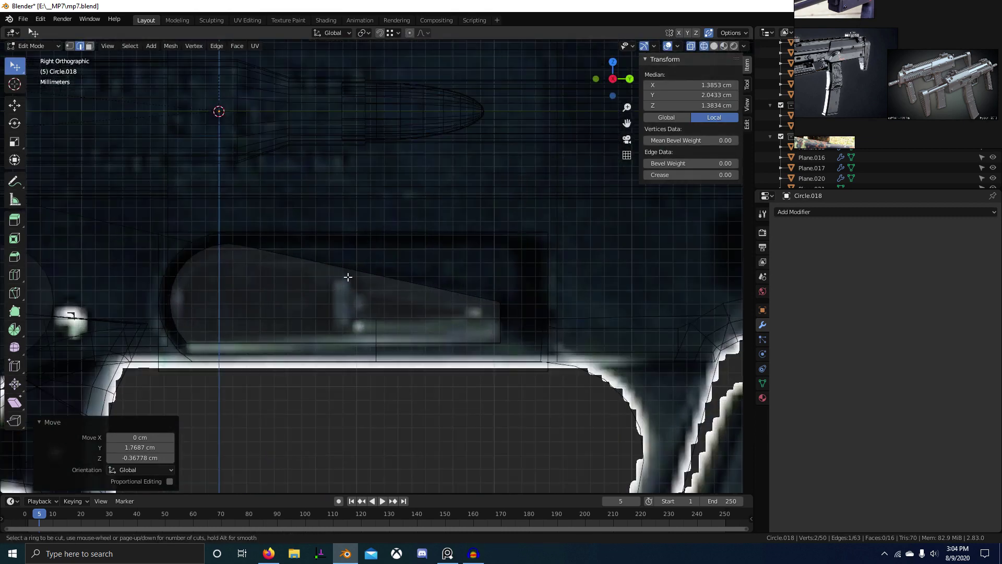
key("k")
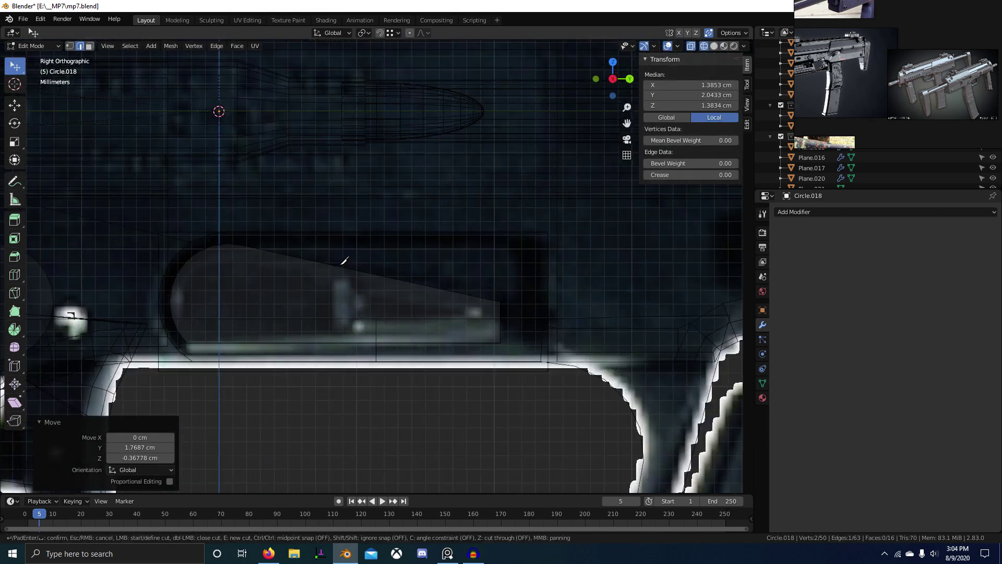
left_click(342, 272)
left_click(374, 413)
key("Return")
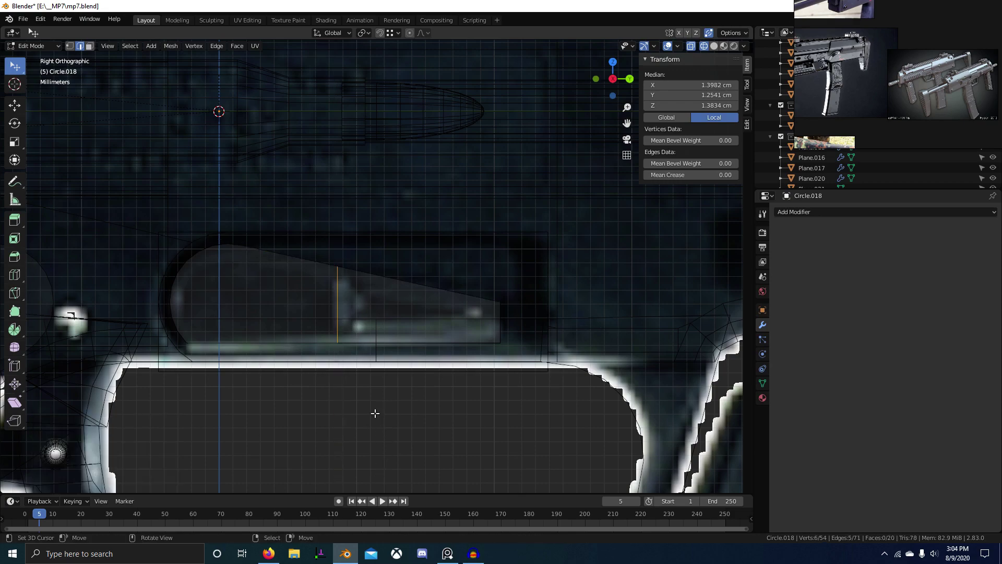
Step: Extrude the outer face of the lever's narrow end beyond the cut about 0.282 cm outward, following the reference photo
key("3")
left_click(394, 328)
mouse_move(446, 355)
middle_mouse_down()
mouse_move(407, 320)
mouse_move(425, 306)
mouse_move(464, 361)
middle_mouse_up()
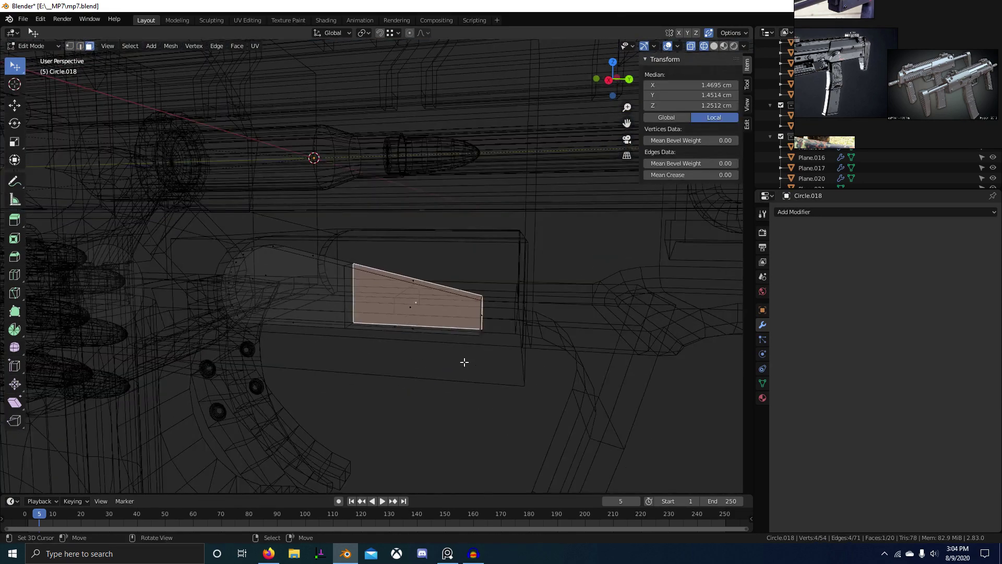
right_click(413, 311)
scroll(885, 116, "up", 4)
middle_click_drag(885, 116, 747, 191)
scroll(932, 98, "up", 4)
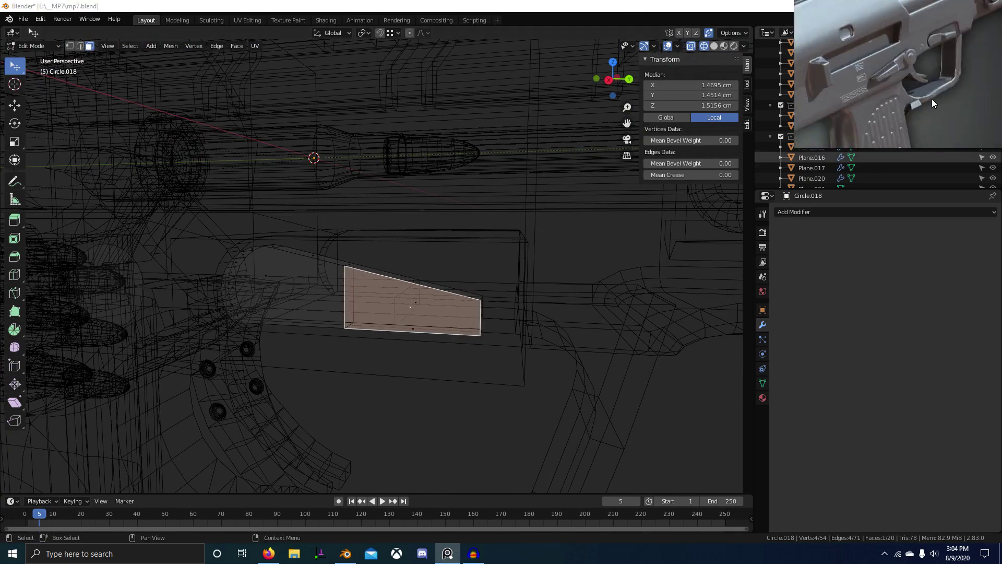
scroll(915, 48, "up", 5)
middle_click_drag(916, 48, 768, 120)
scroll(965, 62, "up", 2)
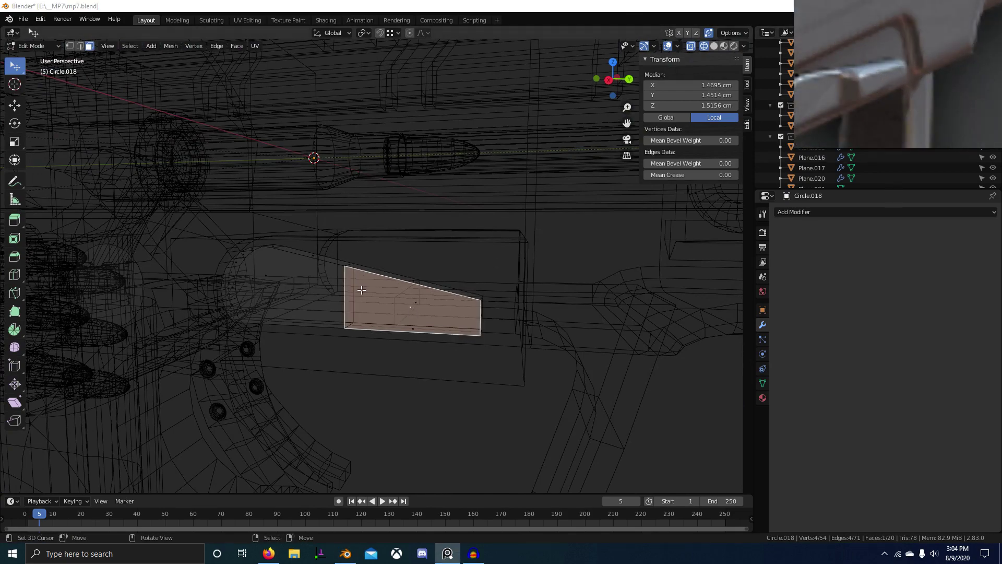
middle_click_drag(361, 290, 308, 339)
key("shift+z")
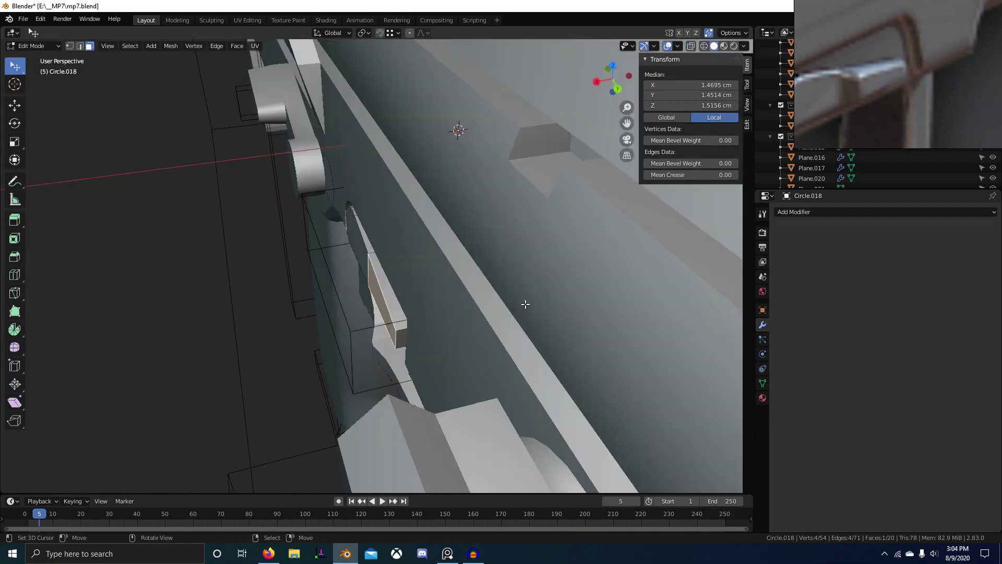
key("e")
left_click(396, 285)
scroll(823, 105, "down", 5)
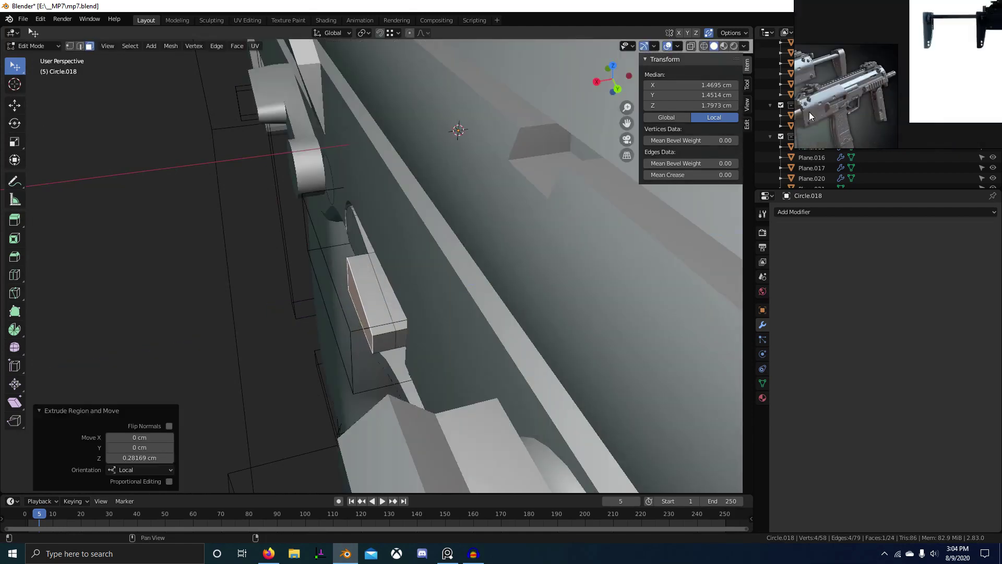
Step: Move the raised tip's outer face about 0.036 cm further out along X, following the lever reference photo
middle_click_drag(809, 112, 993, 114)
scroll(886, 53, "up", 4)
scroll(963, 56, "up", 3)
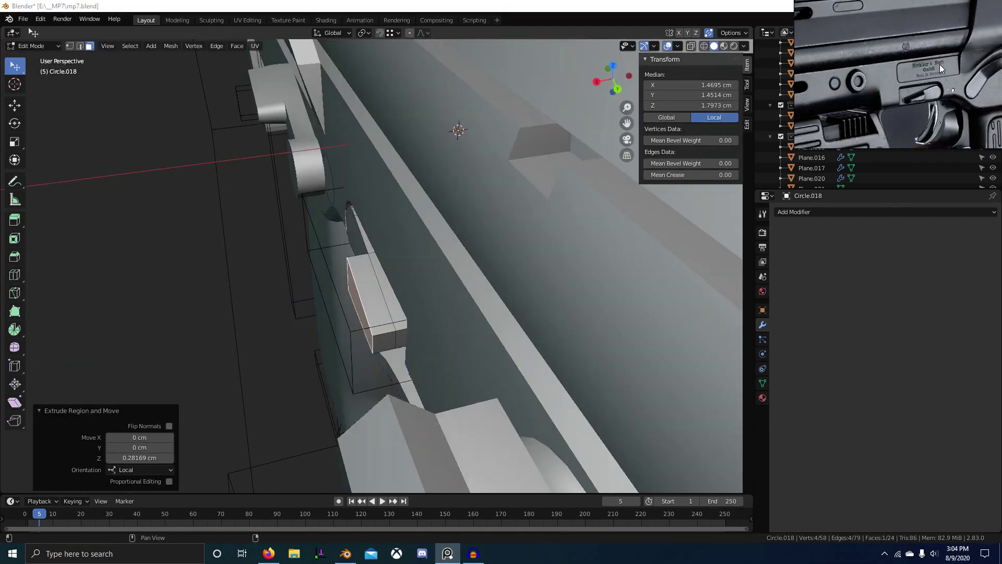
scroll(939, 64, "down", 5)
scroll(904, 102, "up", 4)
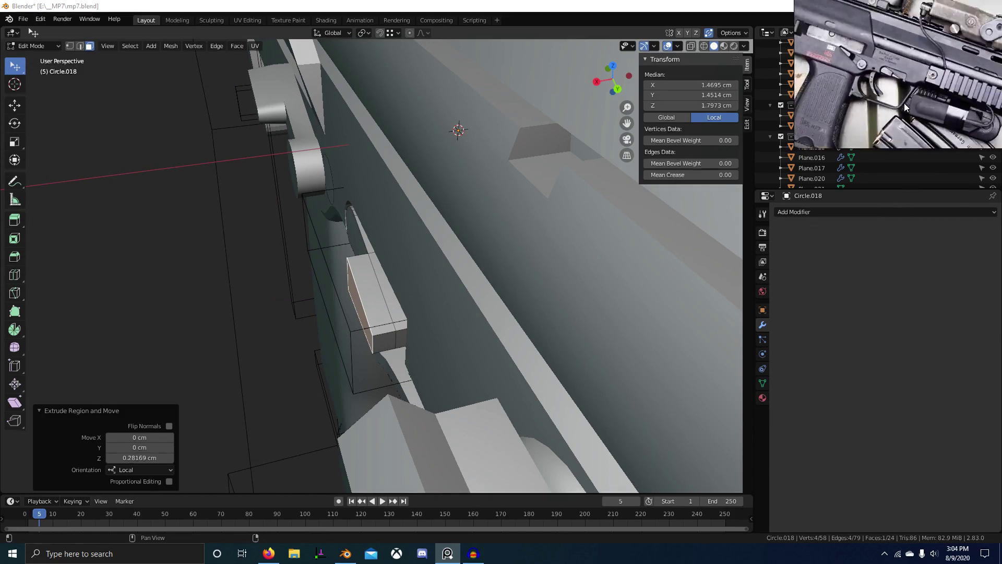
scroll(886, 63, "up", 4)
middle_click_drag(450, 253, 506, 261)
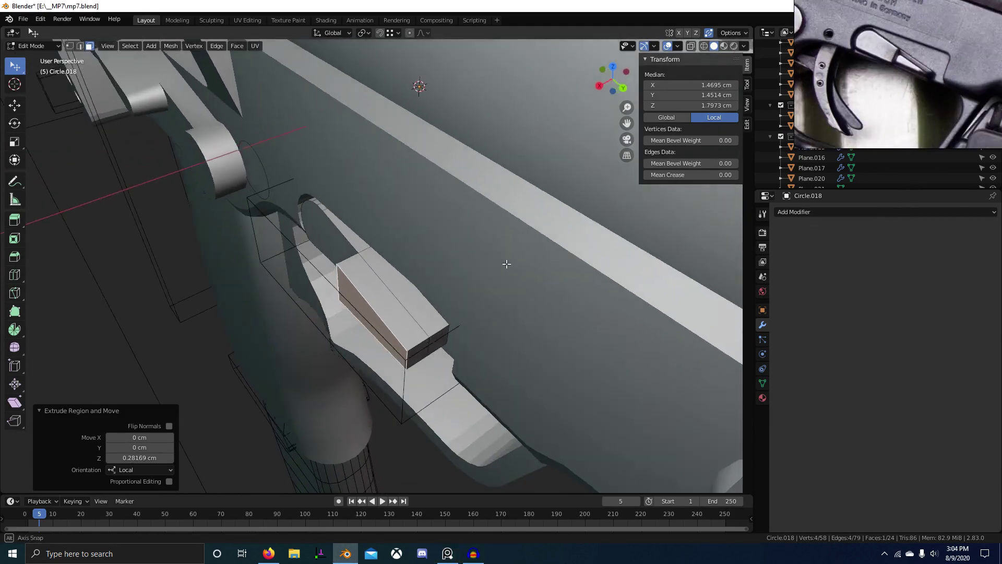
key("g")
key("z")
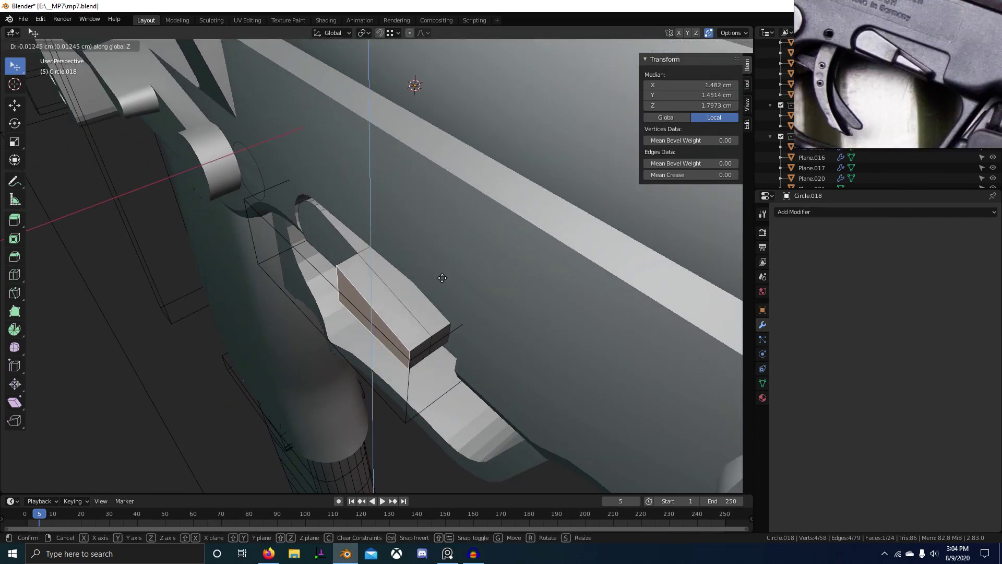
key("y")
left_click(364, 304)
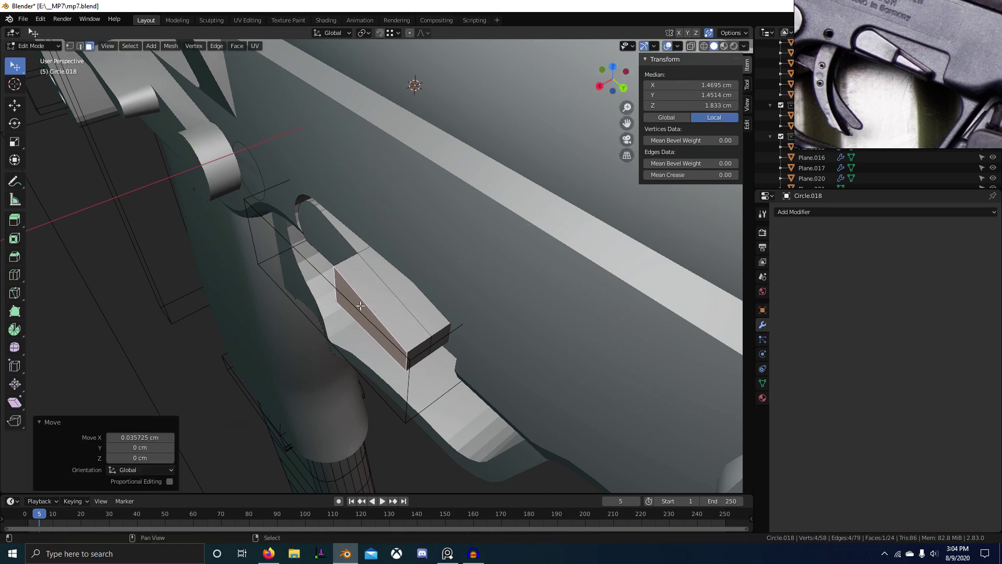
Step: Slide the raised tip's inner vertical edge towards the narrow end by a factor of 0.139, matching the side reference
middle_click_drag(363, 304, 422, 294)
key("2")
left_click(374, 311)
key("KP_3")
key("z")
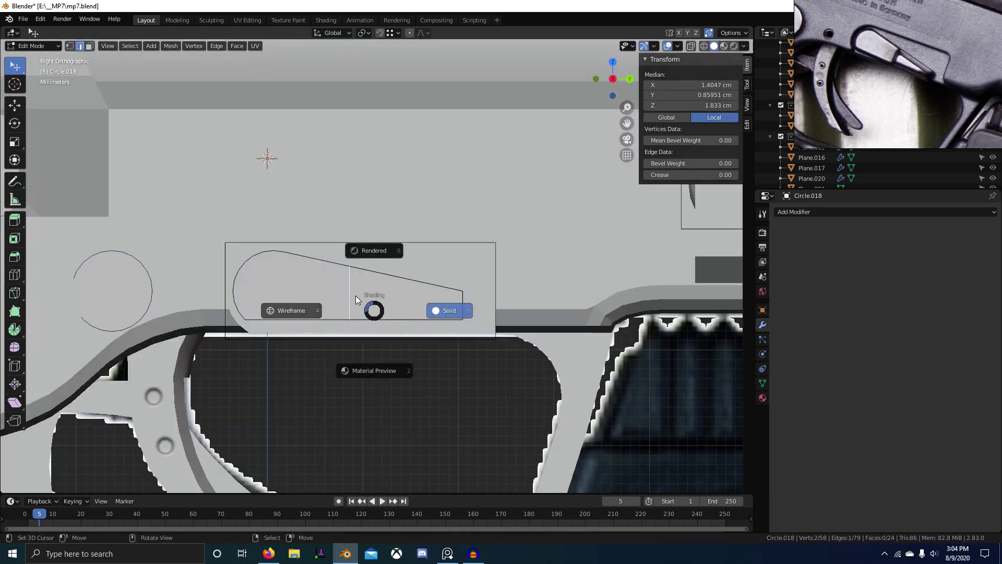
left_click(247, 294)
key("g")
key("g")
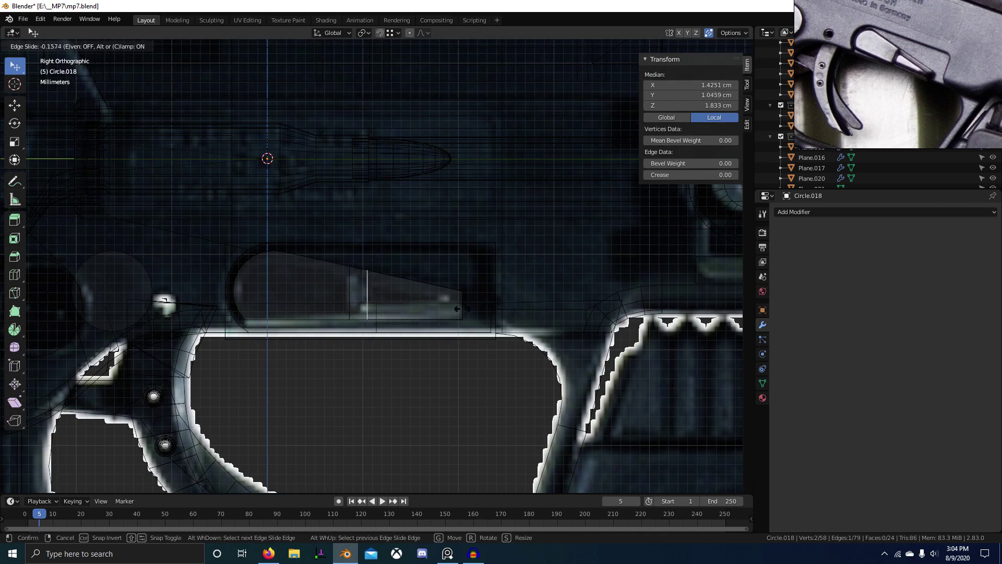
left_click(457, 312)
key("z")
left_click(592, 269)
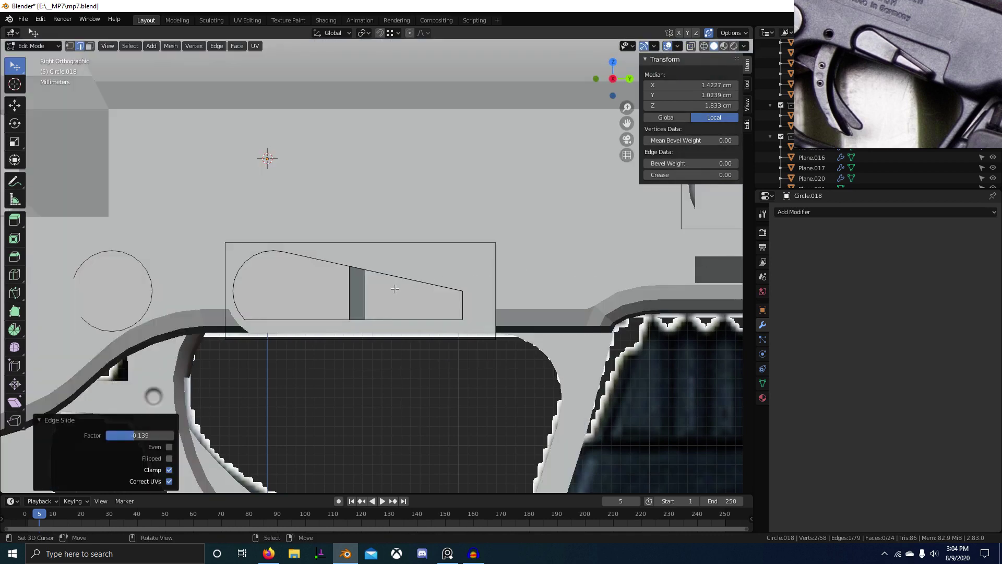
Step: Lower the upper edge of the tip's outer face about 0.154 cm along Z to match the side reference
scroll(395, 288, "up", 1)
key("shift+z")
key("shift+z")
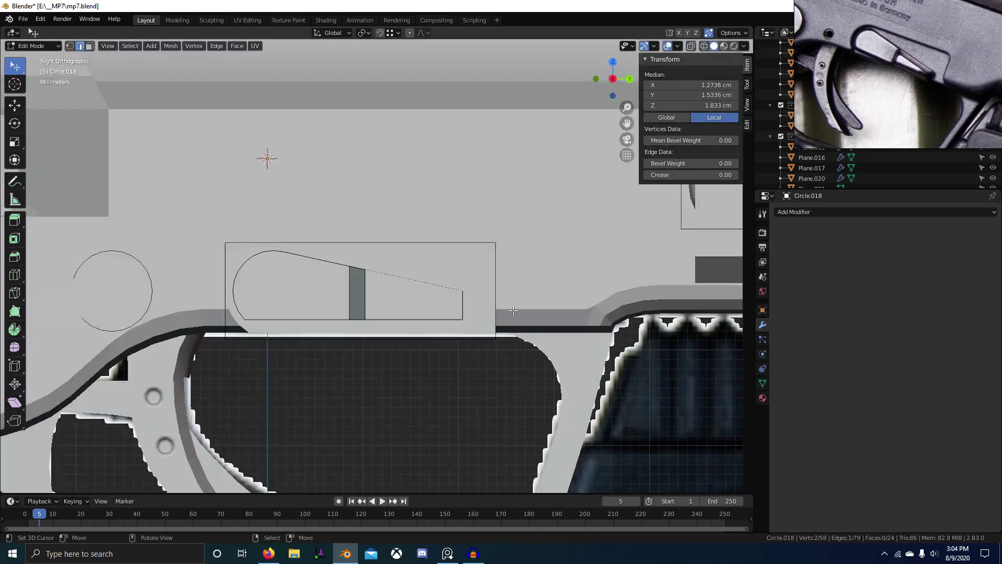
middle_click_drag(402, 289, 497, 370)
key("KP_3")
key("shift+z")
key("g")
key("z")
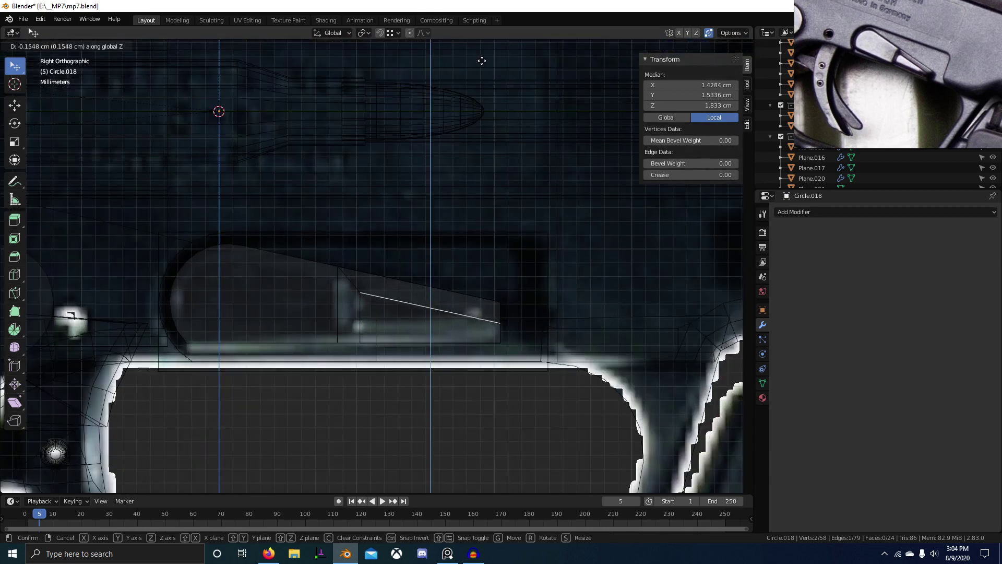
key("g")
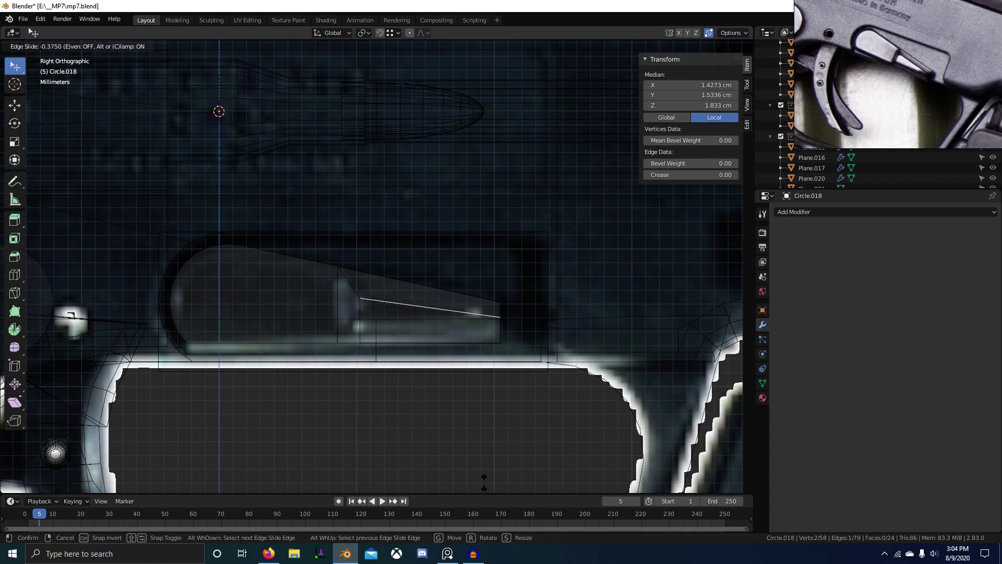
left_click(484, 483)
key("shift+z")
key("g")
key("z")
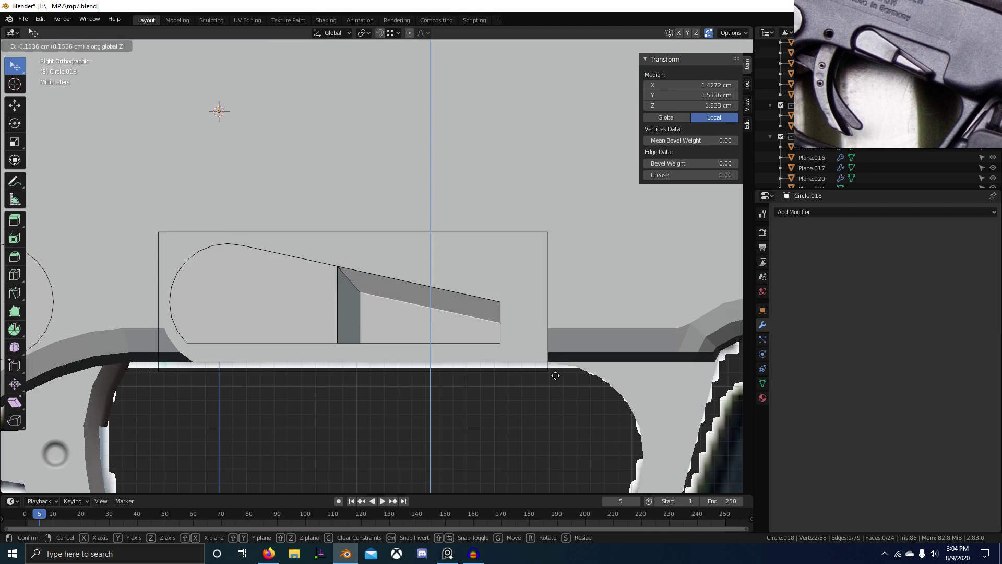
left_click(556, 375)
Step: Try to move the tip's outer face about 0.084 cm further outward along X
scroll(582, 365, "down", 4)
middle_click_drag(579, 365, 488, 362)
key("Tab")
scroll(436, 383, "down", 3)
key("Tab")
left_click(368, 269)
middle_click_drag(368, 269, 405, 284)
key("g")
key("x")
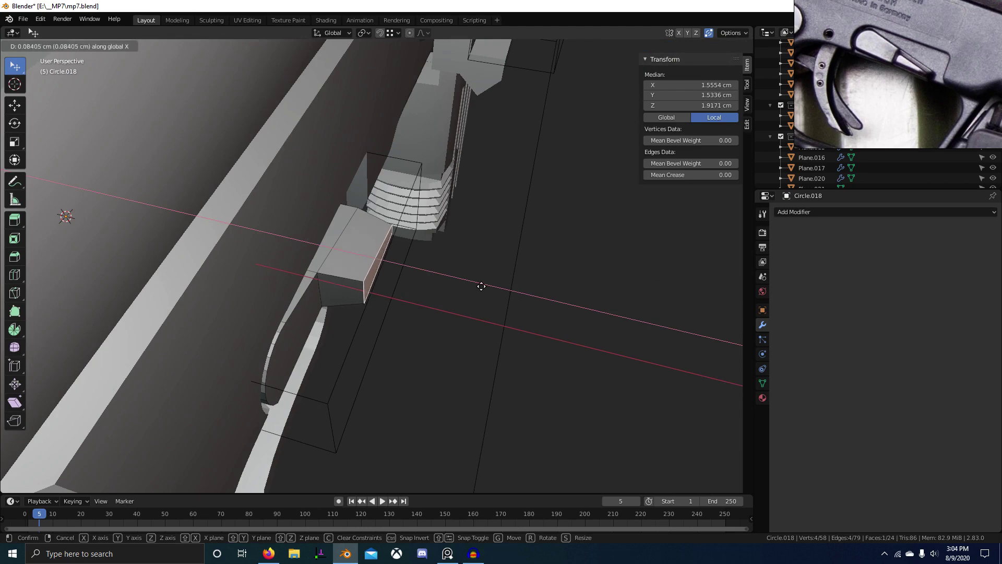
left_click(485, 288)
Step: Examine the lever's shape and the slope of its raised tip in several reference photos
key("Tab")
middle_click_drag(540, 313, 336, 279)
scroll(453, 298, "down", 5)
key("alt+a")
scroll(469, 261, "up", 3)
scroll(914, 67, "down", 6)
middle_click_drag(981, 73, 970, 64)
scroll(970, 64, "up", 4)
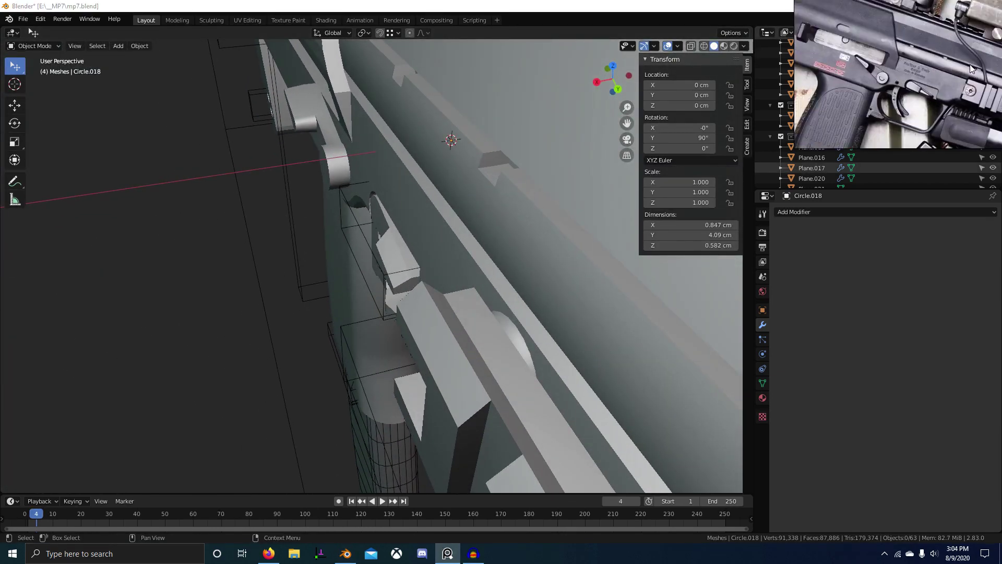
scroll(873, 56, "up", 5)
middle_click_drag(879, 63, 925, 94)
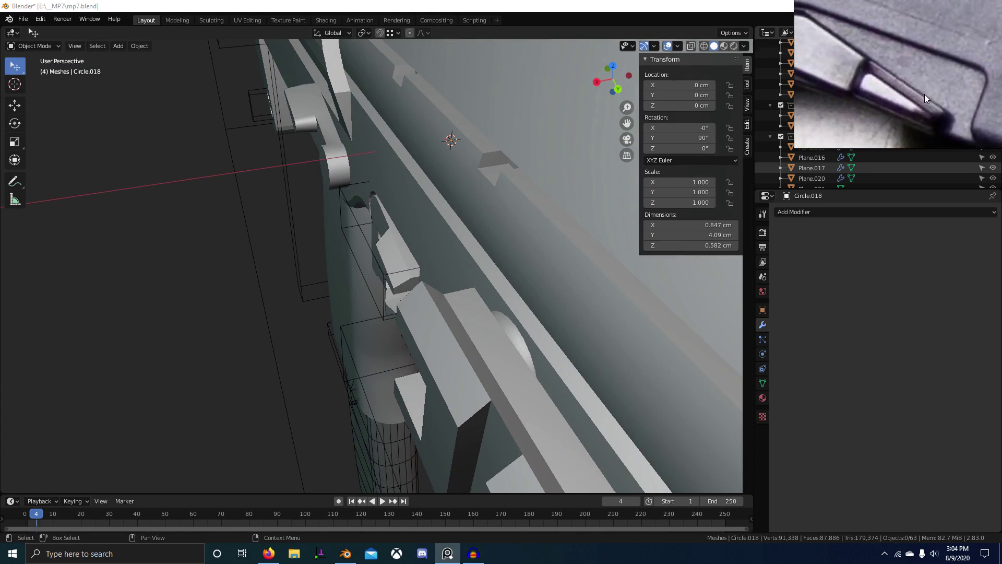
scroll(903, 82, "down", 8)
scroll(931, 61, "up", 5)
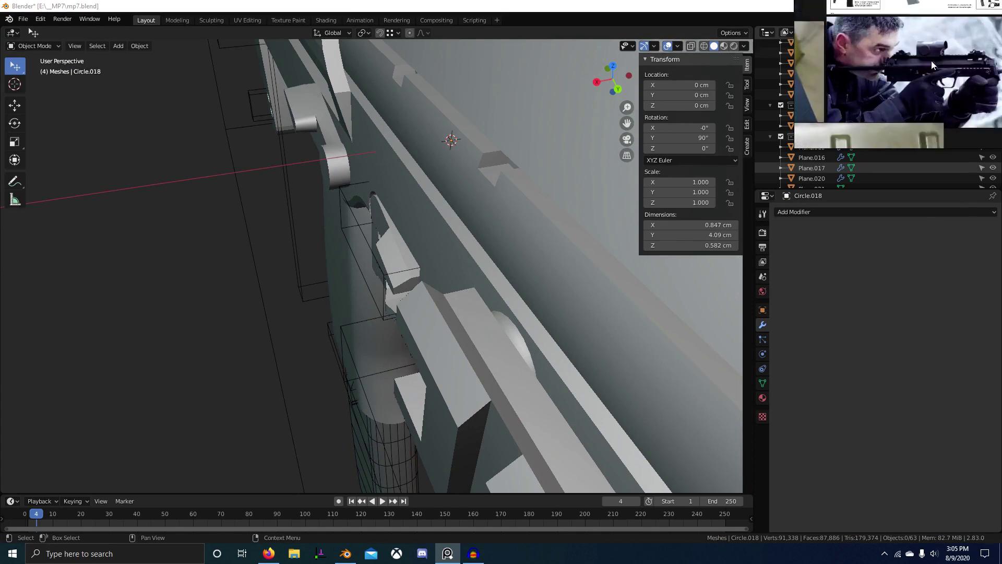
scroll(932, 60, "down", 6)
scroll(898, 78, "up", 5)
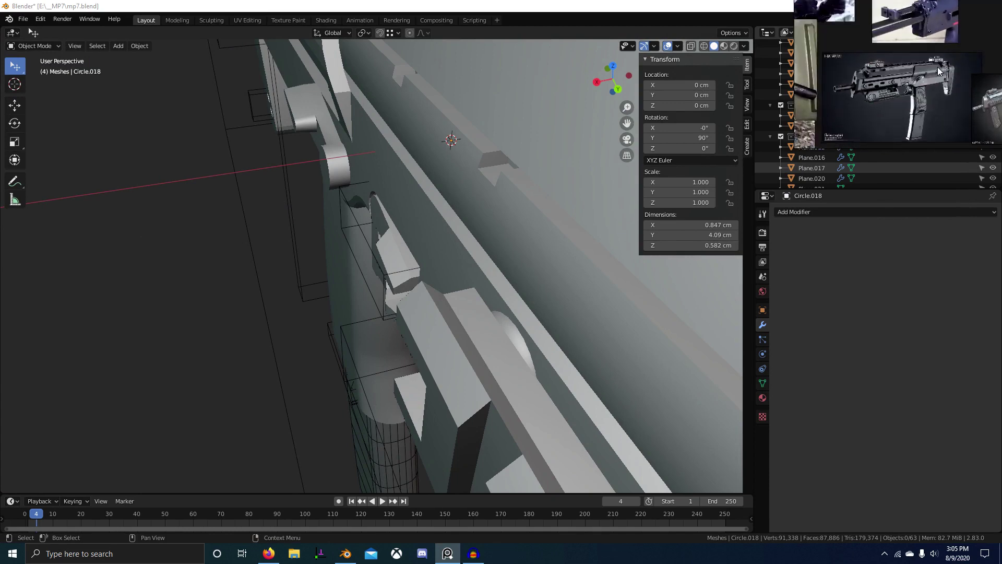
scroll(868, 64, "up", 5)
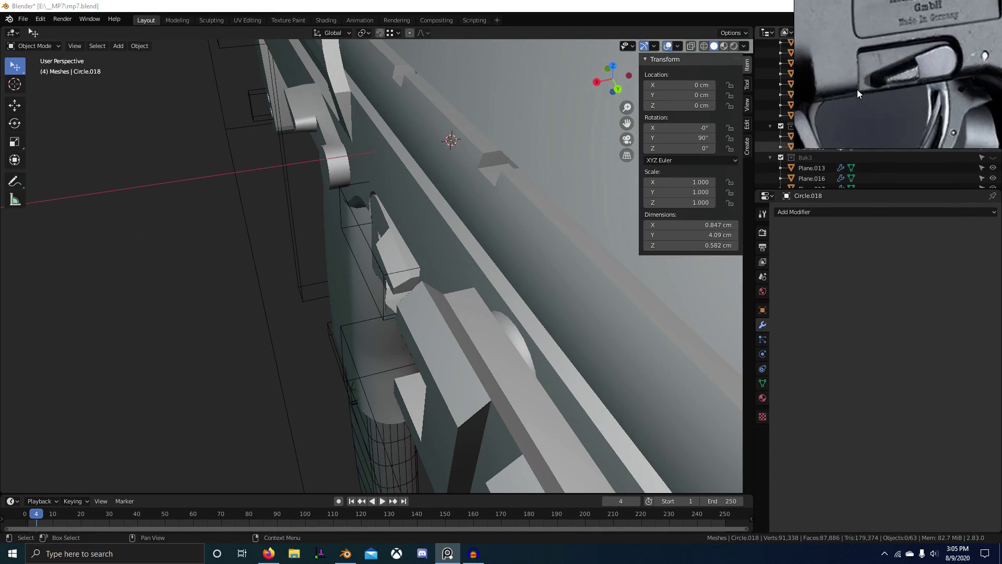
scroll(857, 89, "down", 8)
scroll(927, 82, "up", 5)
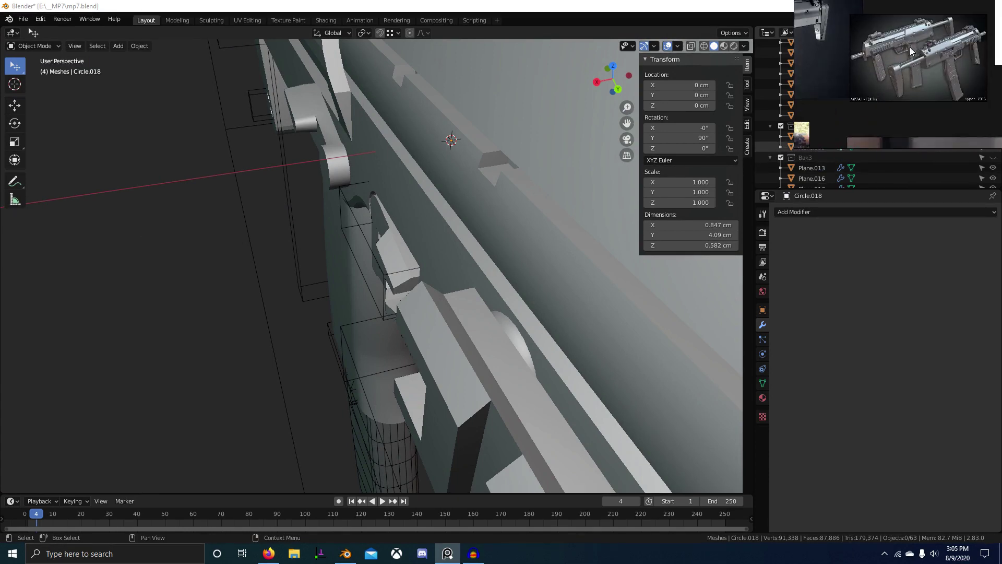
scroll(910, 47, "up", 8)
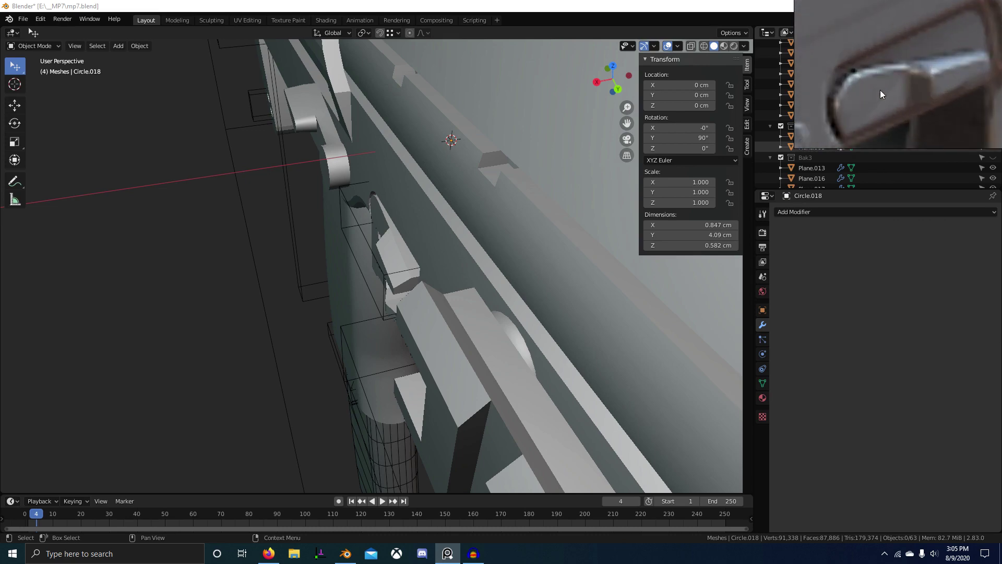
Step: Move the tip's outer face about 0.112 cm inward along X
middle_click_drag(459, 170, 647, 188)
scroll(383, 268, "up", 2)
key("Tab")
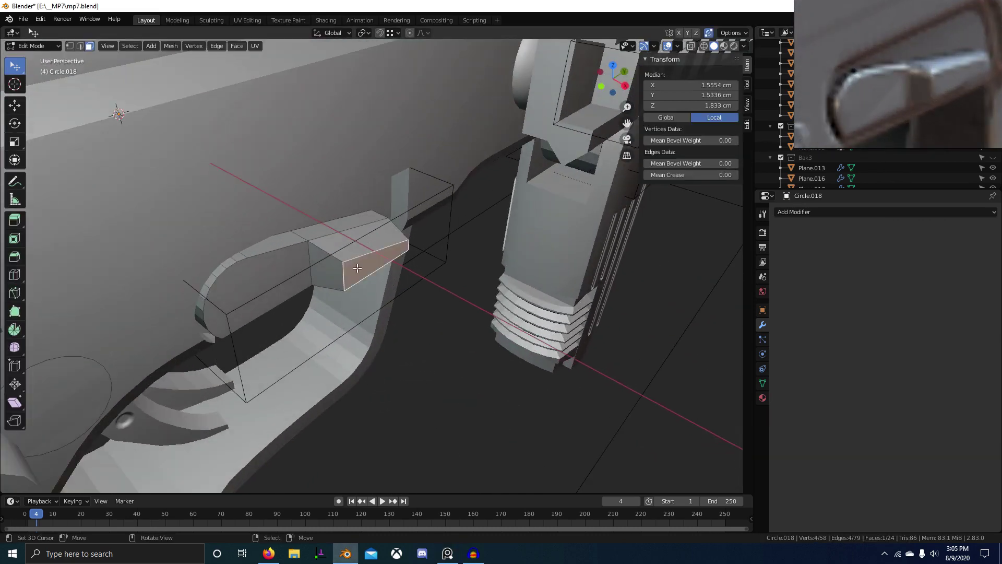
key("g")
key("x")
left_click(341, 240)
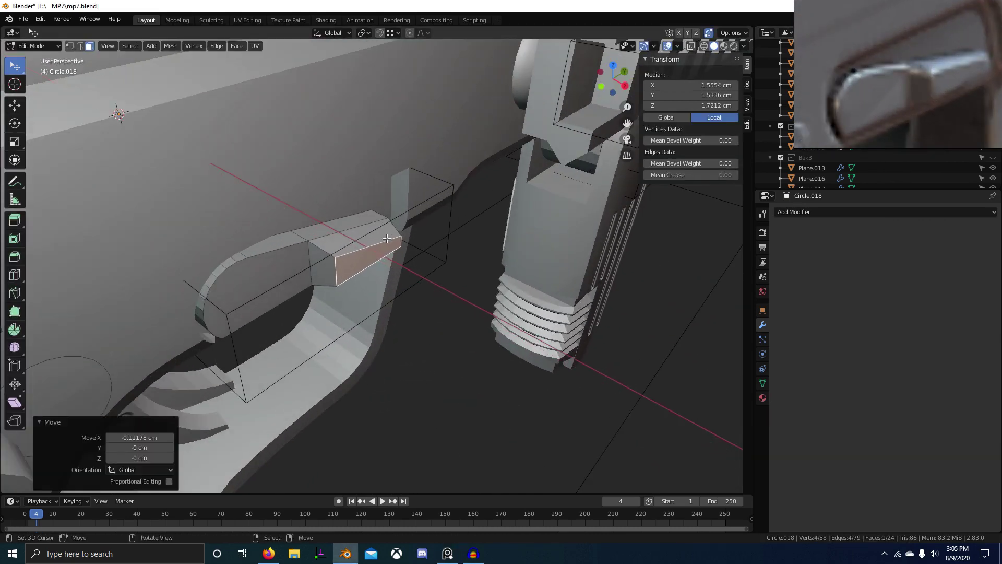
Step: Recalculate the normals of the whole lever mesh
scroll(355, 239, "down", 4)
middle_click_drag(355, 239, 448, 241)
scroll(426, 219, "up", 5)
key("a")
key("shift+n")
key("Tab")
Step: Crease the lever's outline edges and the edges of its raised tip to 1
right_click(390, 251)
key("Tab")
scroll(418, 248, "up", 4)
key("2")
right_click(469, 241)
right_click(484, 233, "shift")
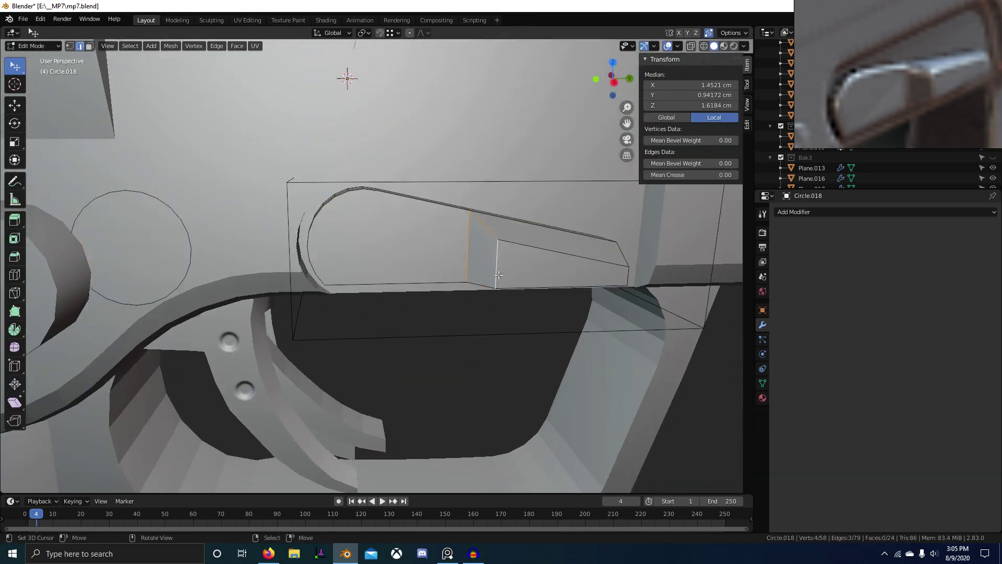
mouse_move(499, 275)
middle_mouse_down()
mouse_move(478, 218)
mouse_move(471, 278)
mouse_move(453, 295)
mouse_move(487, 286)
middle_mouse_up()
key("q")
left_click(478, 218)
key("shift+e")
key("1")
key("Return")
Step: Add a level 2 Subdivision modifier to the lever
scroll(473, 218, "down", 2)
key("Tab")
key("ctrl+2")
scroll(466, 239, "up", 3)
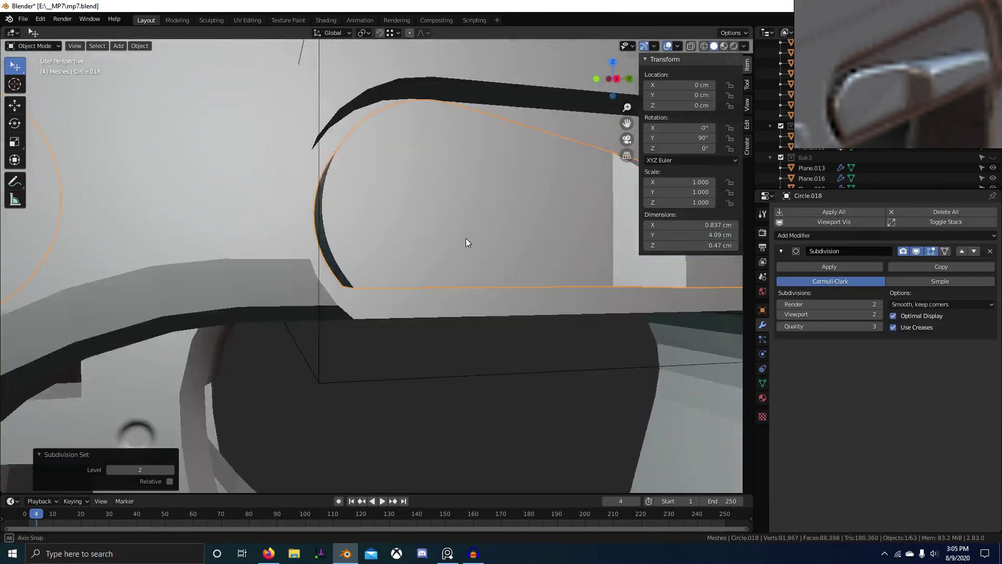
middle_click_drag(466, 238, 428, 284)
scroll(428, 284, "up", 4)
scroll(428, 284, "down", 6)
middle_click_drag(467, 167, 442, 159)
Step: Shade the lever smooth and enable Auto Smooth with a 180° angle
key("w")
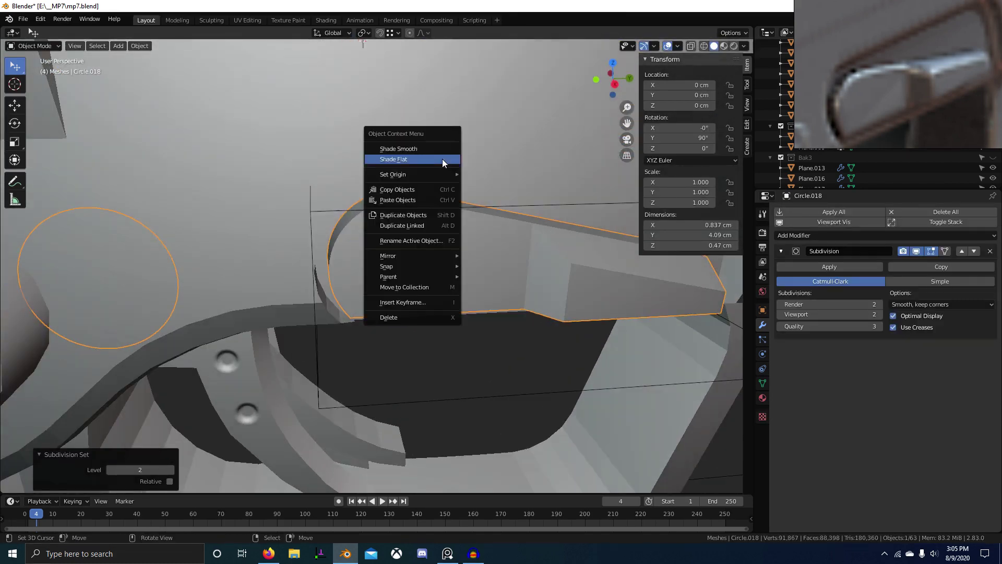
left_click(443, 150)
left_click(762, 383)
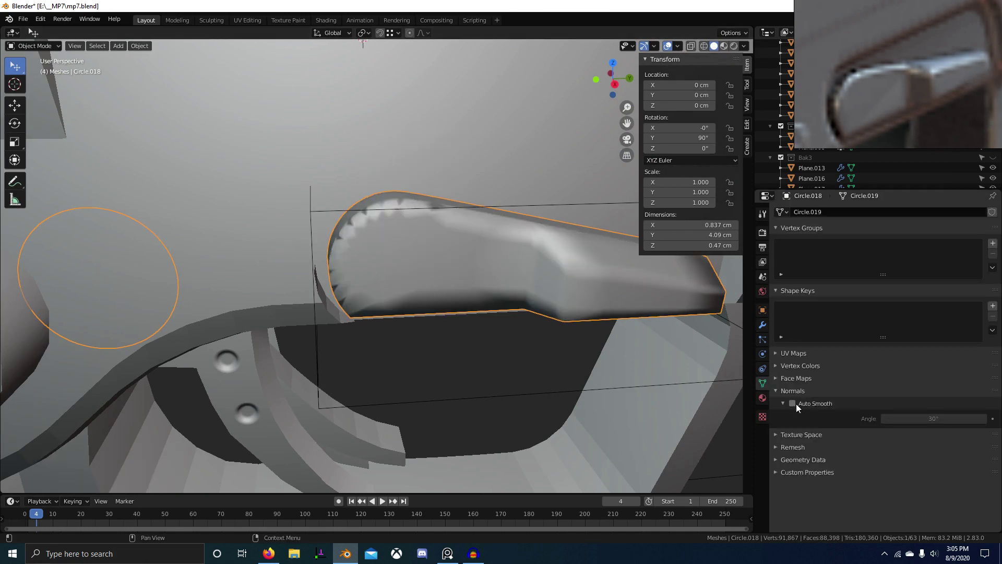
left_click(793, 403)
left_click(912, 419)
type("6")
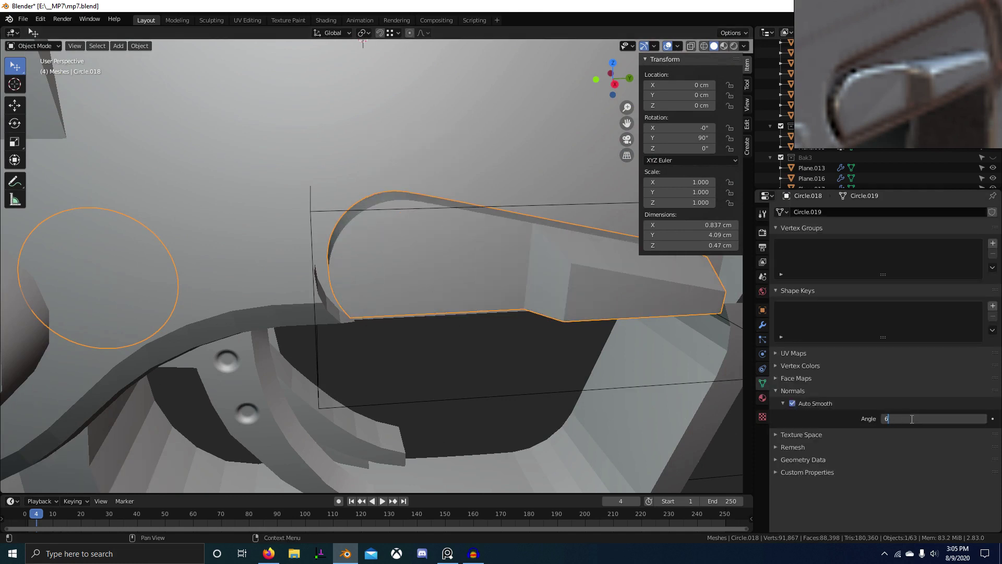
type("0")
key("Return")
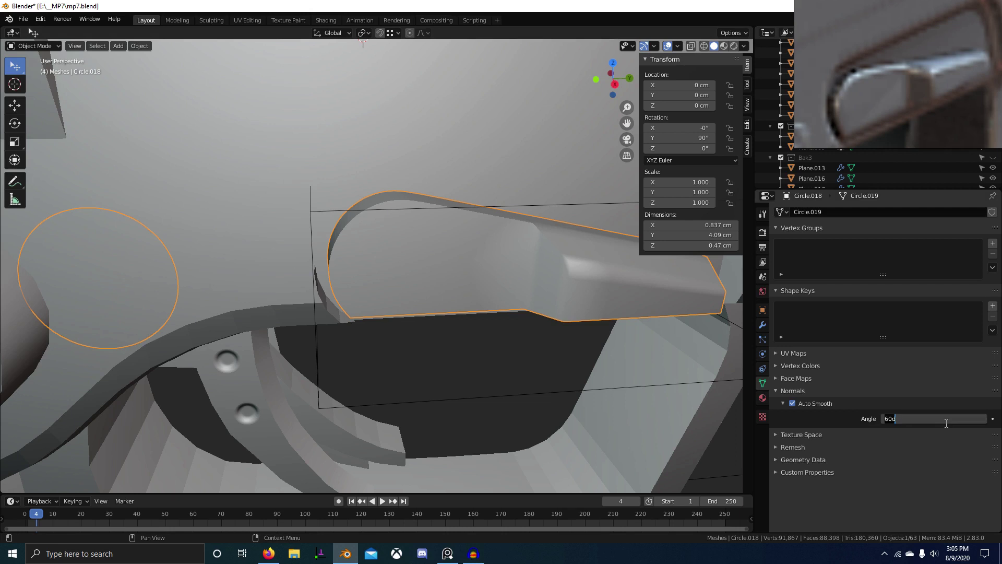
key("Return")
Step: Select all edges with the same crease as the tip's outer upper edge and mark them sharp
key("Tab")
left_click(604, 273)
key("shift+g")
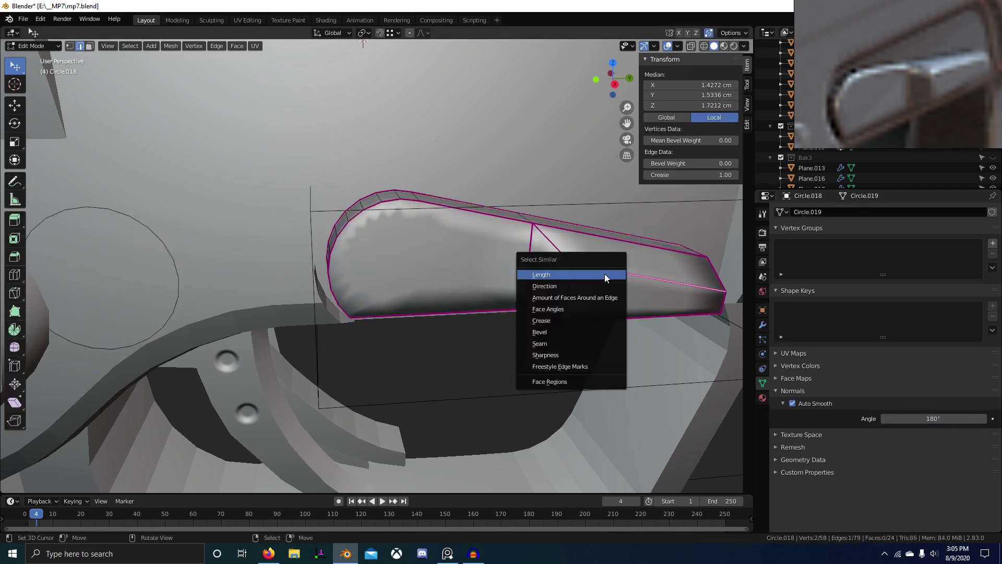
left_click(604, 274)
key("ctrl+e")
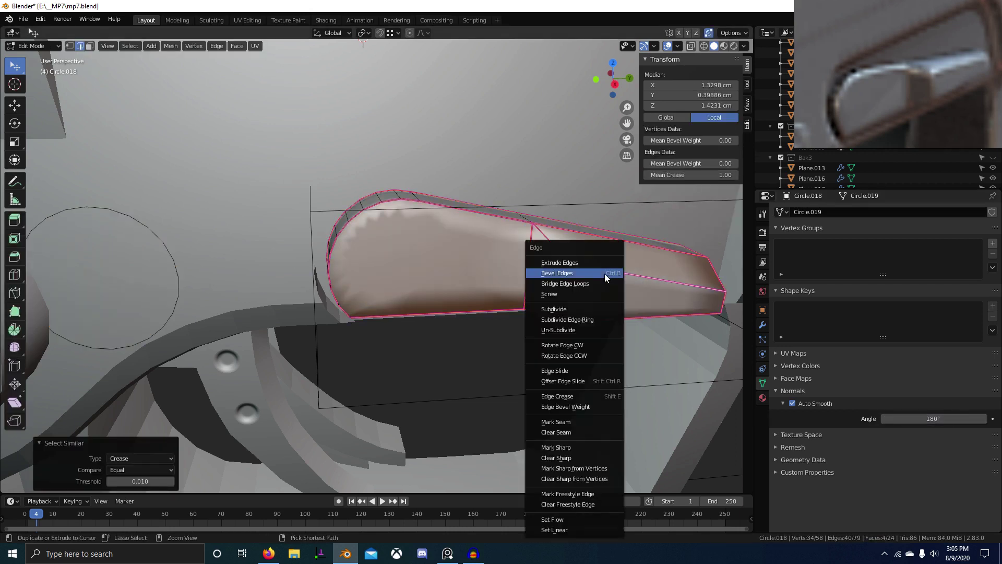
left_click(603, 443)
key("Tab")
Step: Delete the leftover round face behind the lever's rounded end from the lever mesh
middle_click_drag(585, 419, 530, 328)
scroll(530, 328, "down", 5)
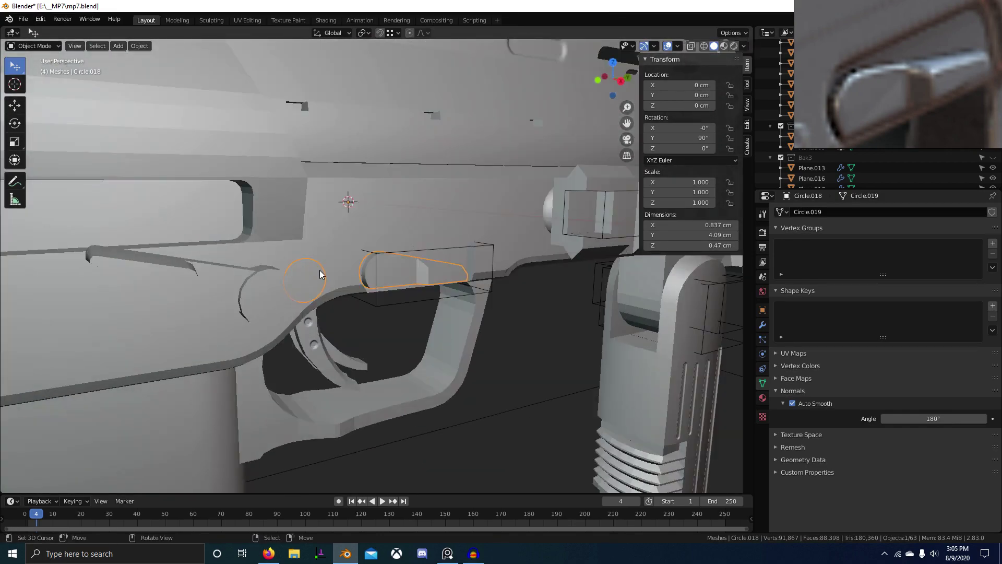
right_click(320, 271)
right_click(321, 269)
right_click(377, 265)
right_click(389, 266)
key("Tab")
middle_click_drag(389, 266, 289, 278)
key("x")
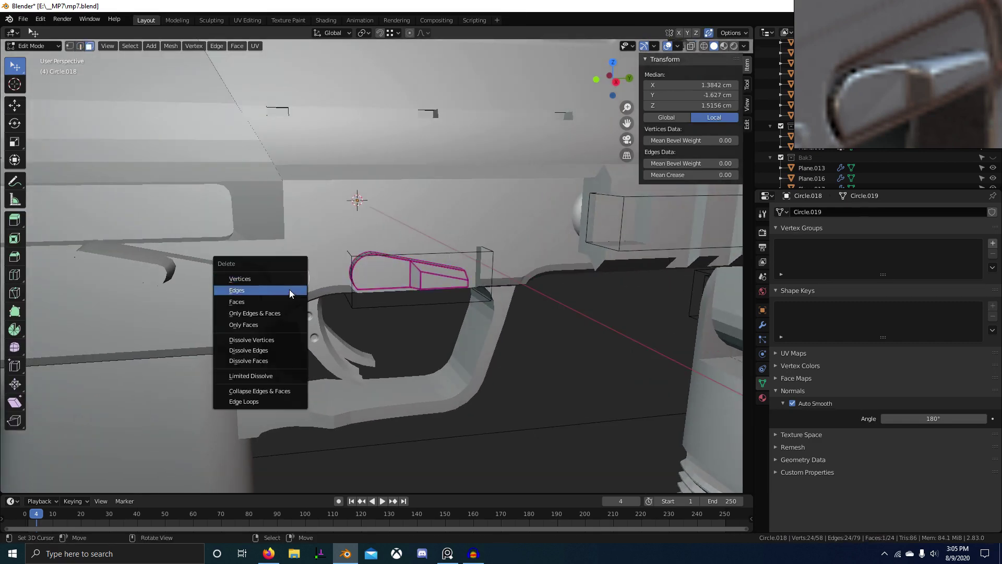
left_click(290, 301)
key("Tab")
Step: Remove the Subdivision modifier from the lever
right_click(428, 281)
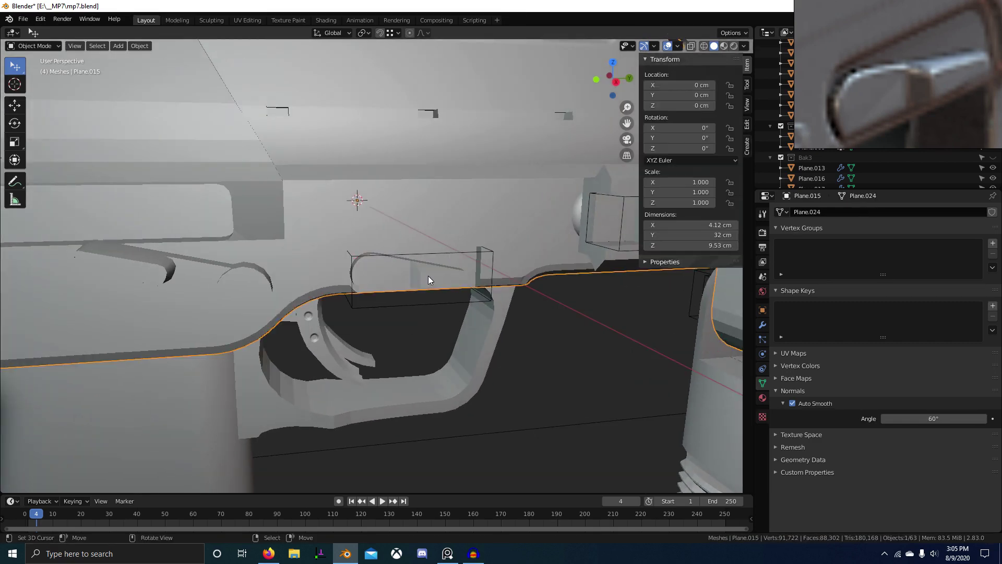
scroll(428, 281, "down", 3)
right_click(376, 274)
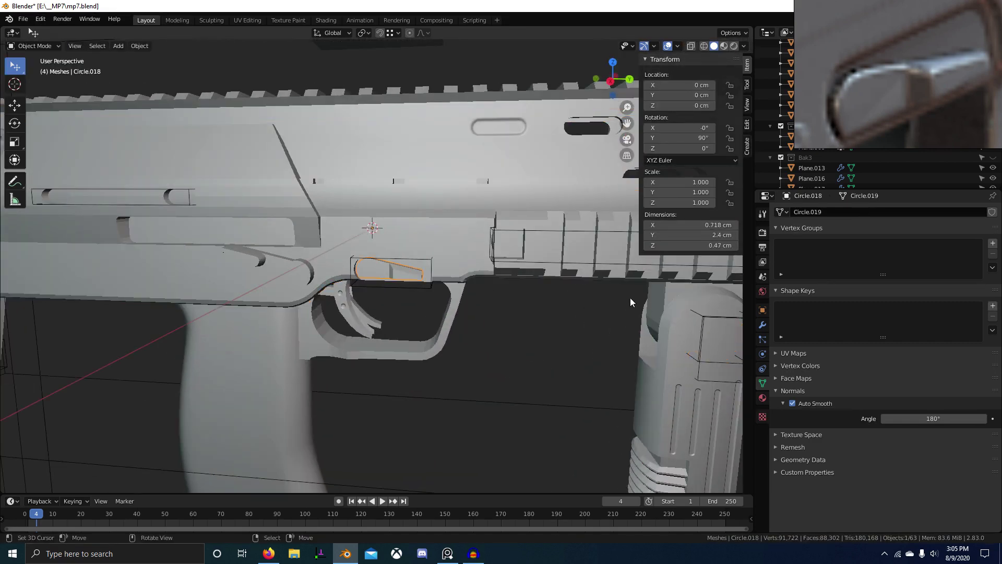
left_click(763, 325)
left_click(988, 234)
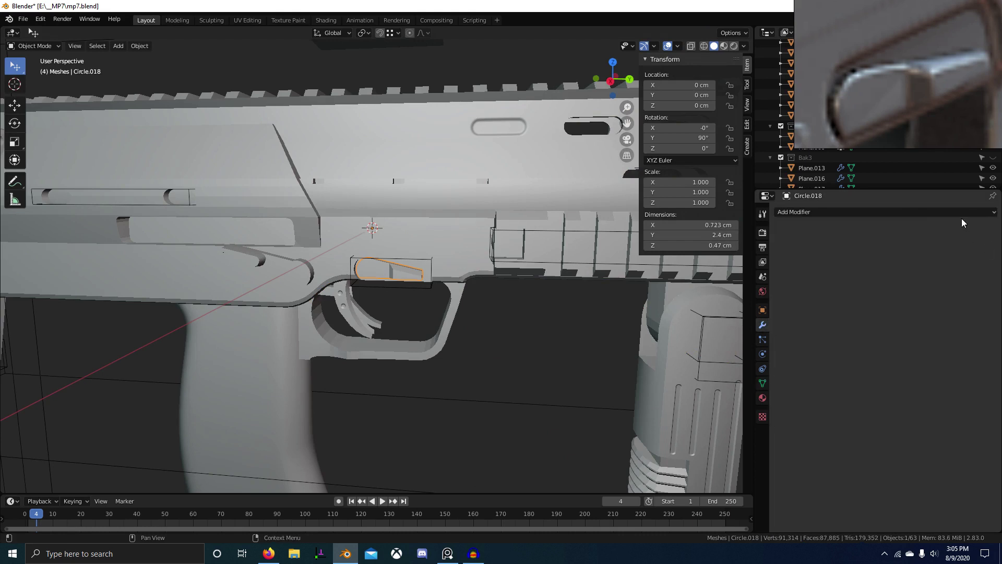
Step: Add an X-axis Mirror modifier to the lever with the body Plane.015 as mirror object, and save the file
left_click(963, 214)
left_click(788, 315)
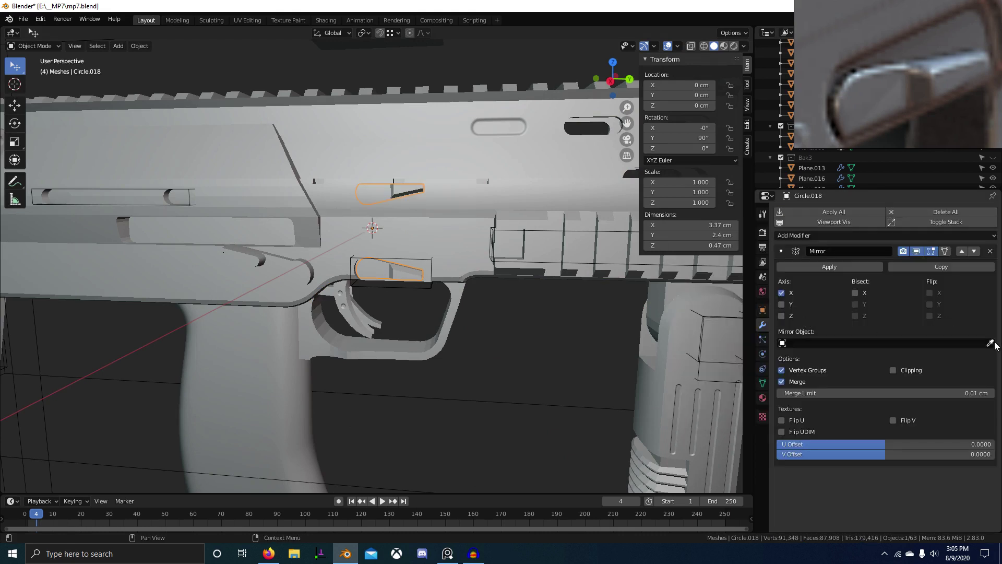
left_click(464, 224)
middle_click_drag(463, 224, 405, 301)
Step: Open the viewport shading options
left_click(744, 46)
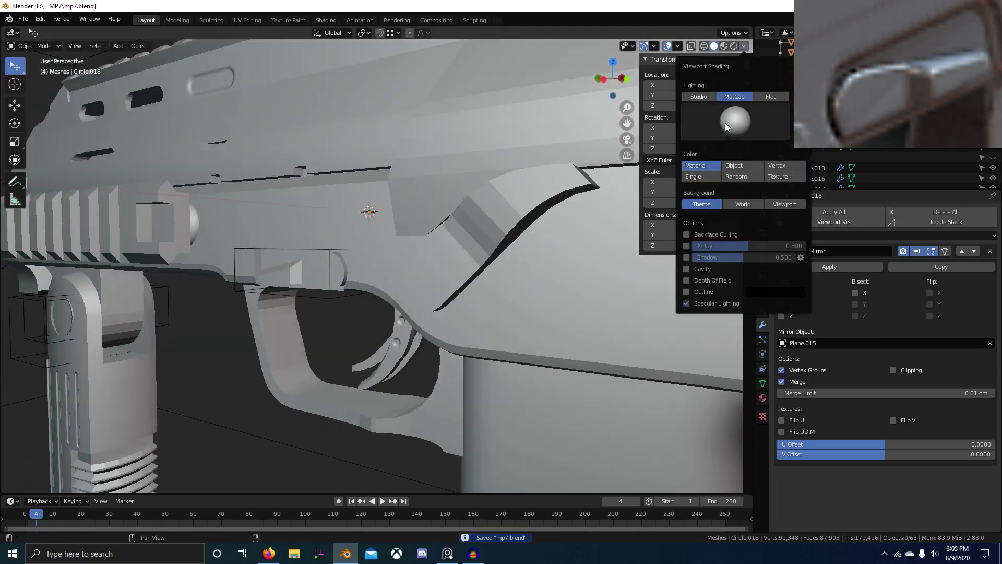
Step: Enable screen-space cavity with ridge 0, depth of field and outline in the viewport shading
left_click(687, 269)
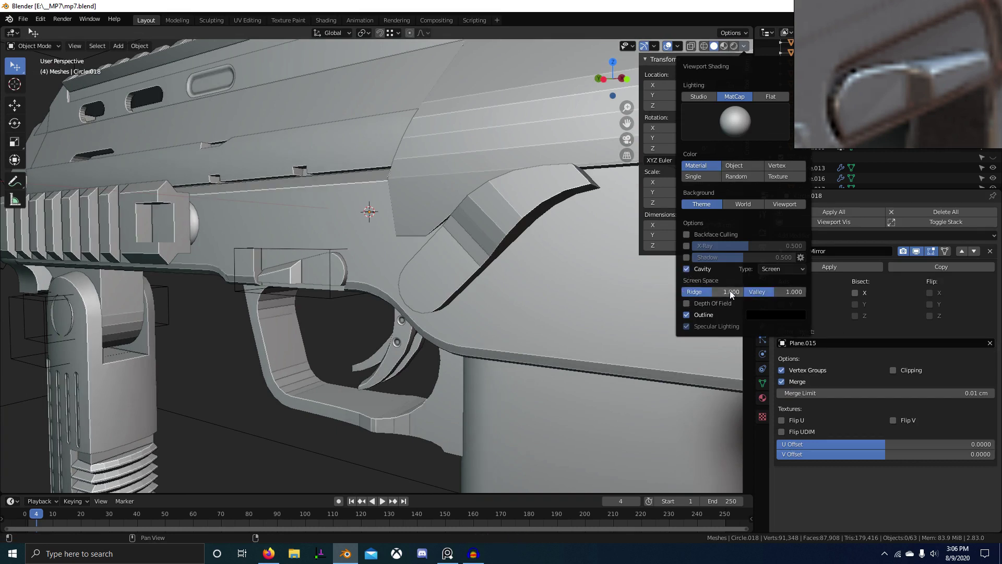
left_click_drag(693, 292, 684, 292)
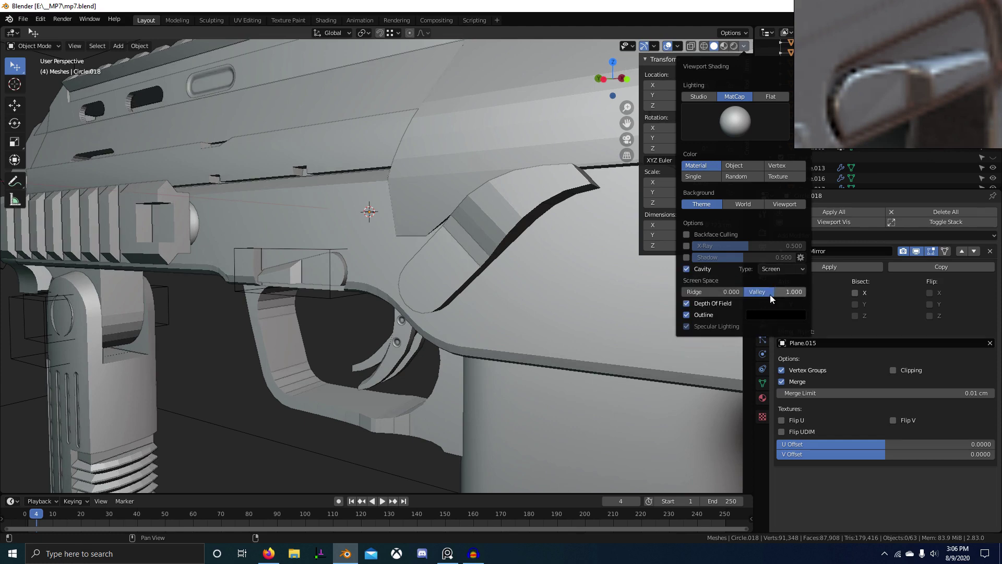
scroll(443, 283, "down", 8)
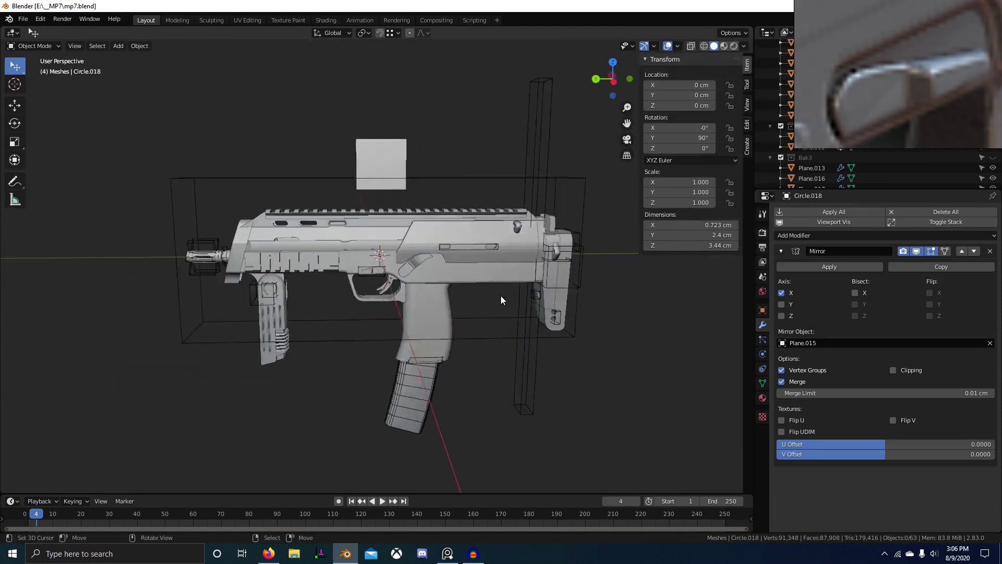
scroll(501, 300, "up", 6)
Step: Turn off the cavity effect in the viewport shading
left_click(678, 46)
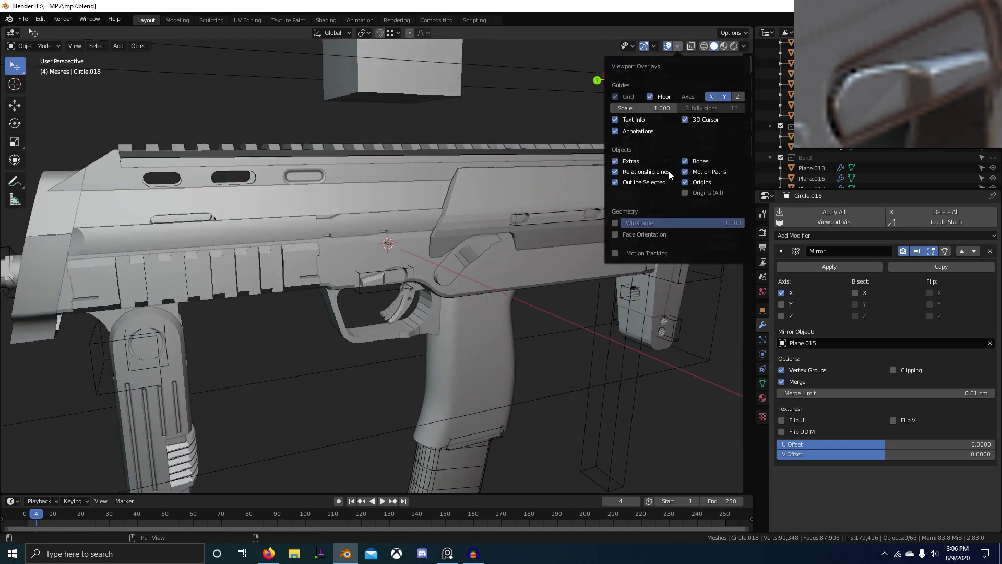
left_click(745, 45)
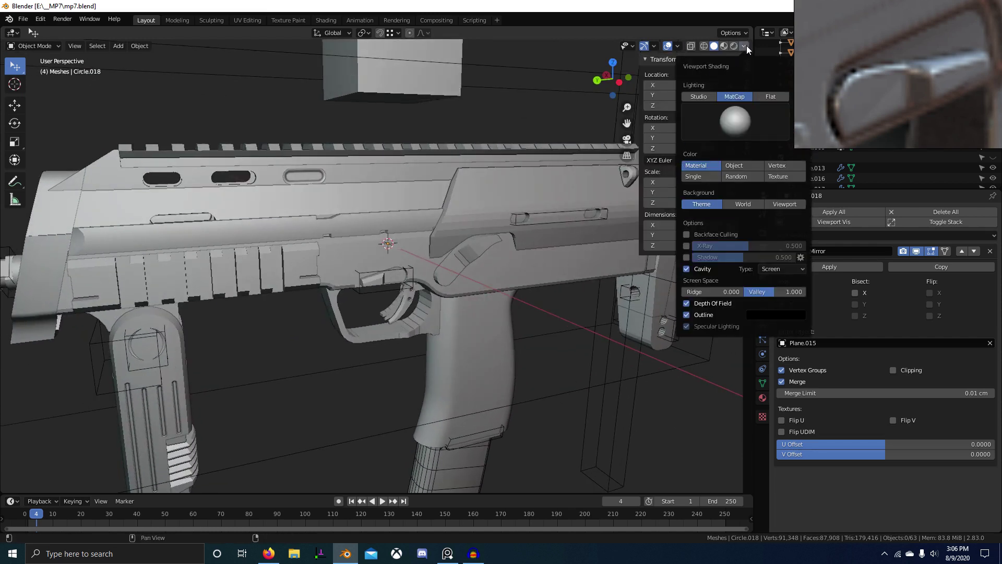
left_click(687, 269)
Step: Compare the viewport's Studio lighting with MatCap lighting, trying the red and light grey MatCaps
left_click(729, 126)
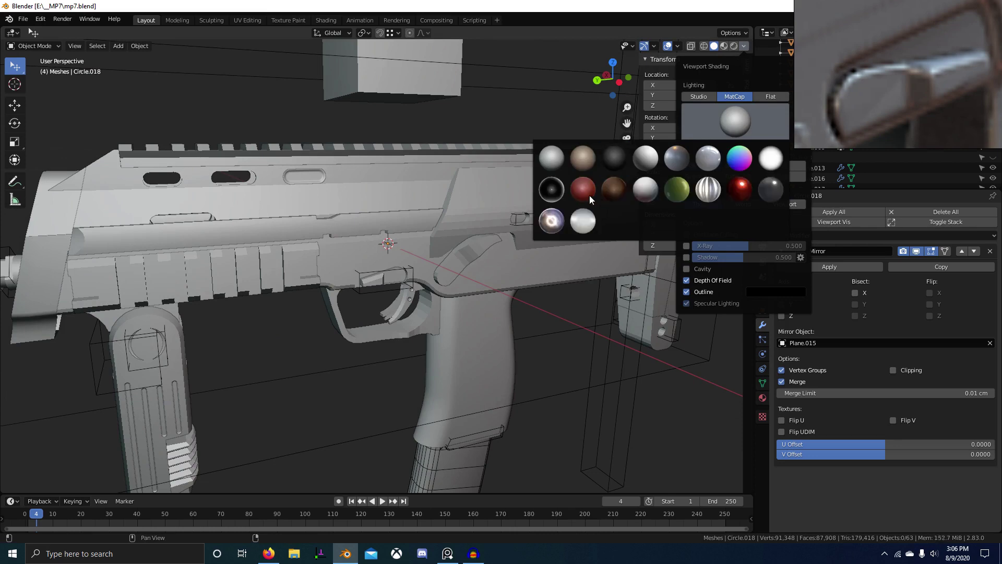
left_click(585, 189)
left_click(700, 97)
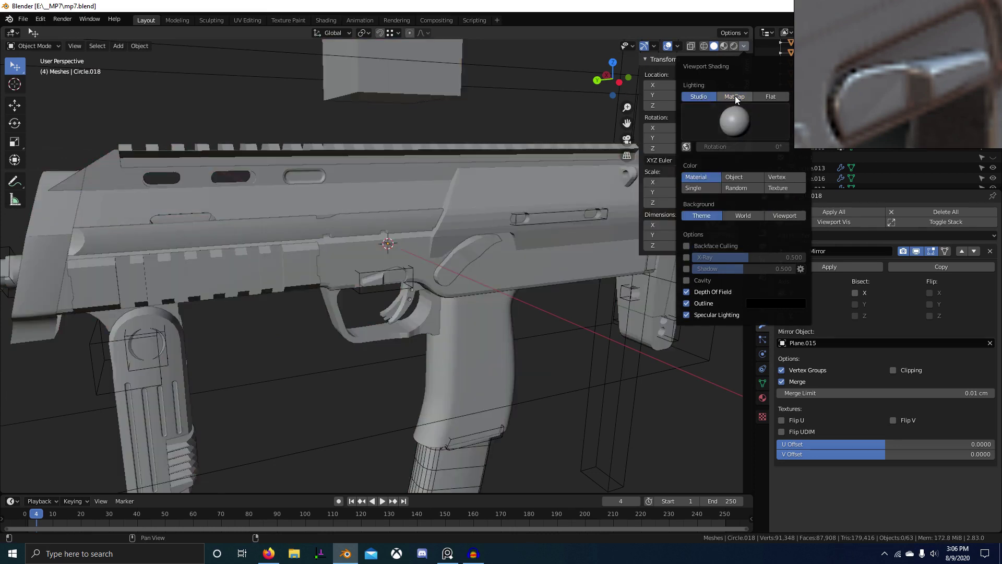
left_click(735, 97)
left_click(694, 122)
left_click(540, 156)
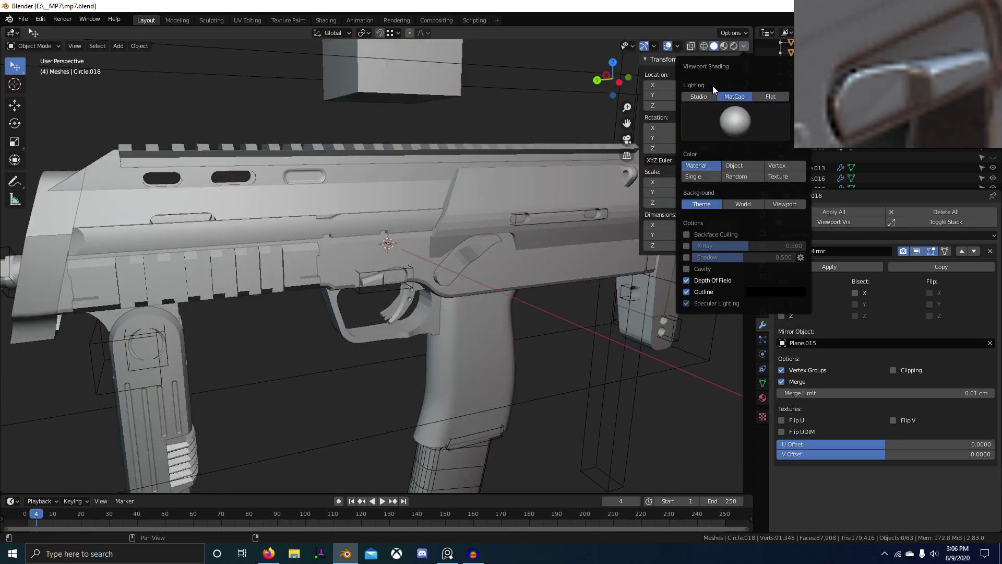
left_click(706, 107)
left_click(707, 95)
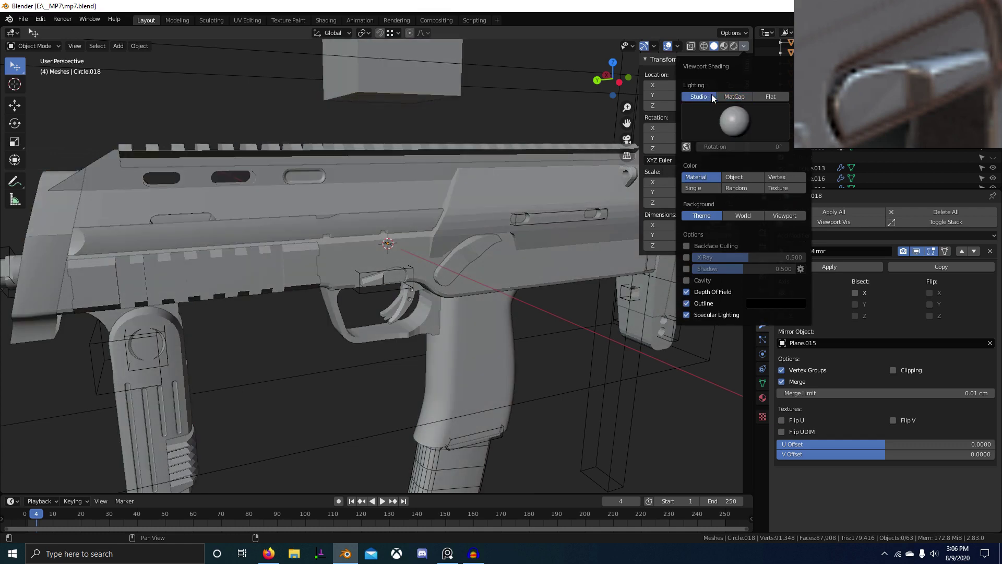
left_click(732, 94)
Step: Try the high-contrast white MatCap and the white MatCap with the reddish underside on the model
left_click(737, 110)
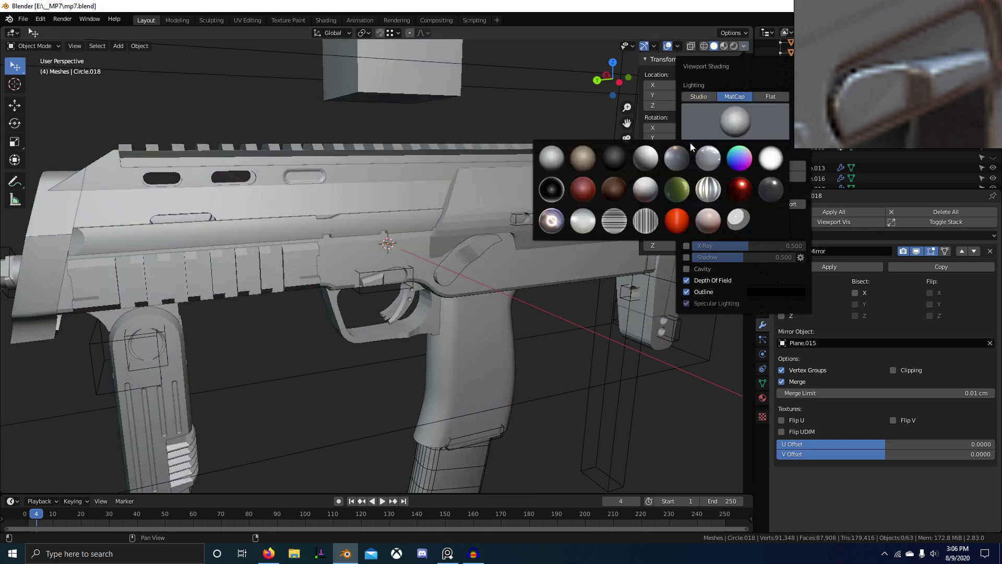
left_click(640, 155)
left_click(707, 132)
left_click(653, 160)
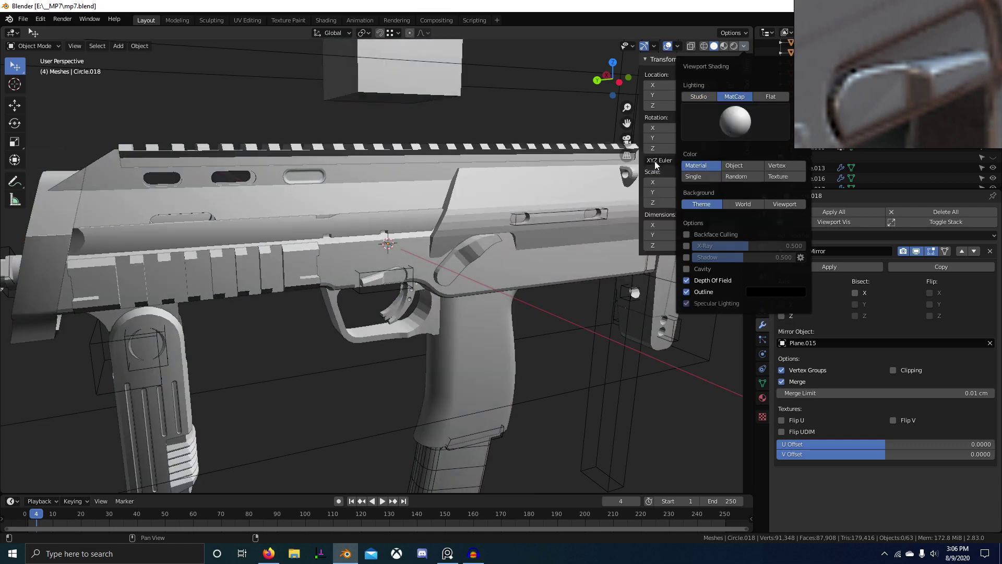
left_click(731, 128)
left_click(694, 181)
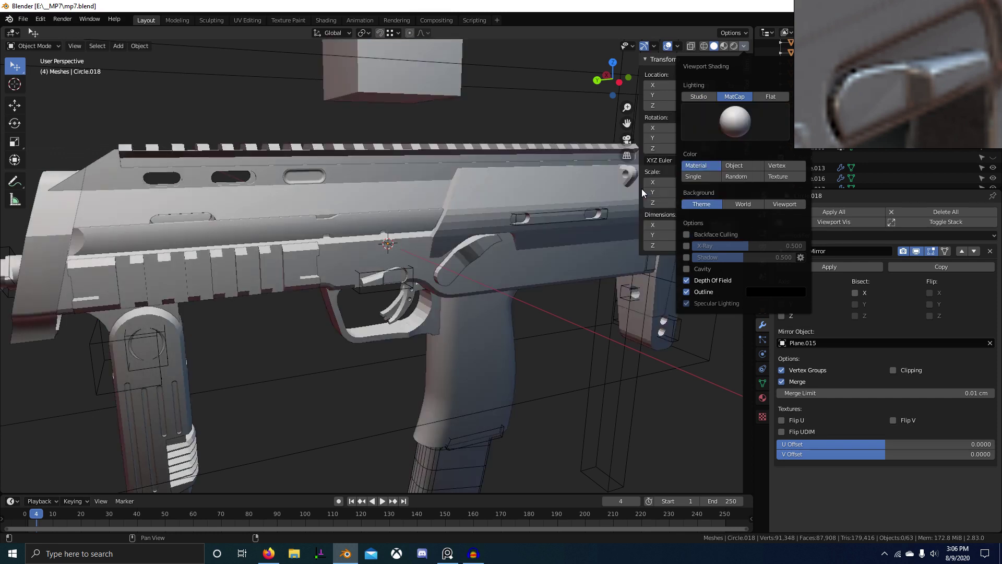
Step: Try the pinkish, high-contrast white, dark and beige MatCaps on the model
left_click(744, 46)
left_click(713, 120)
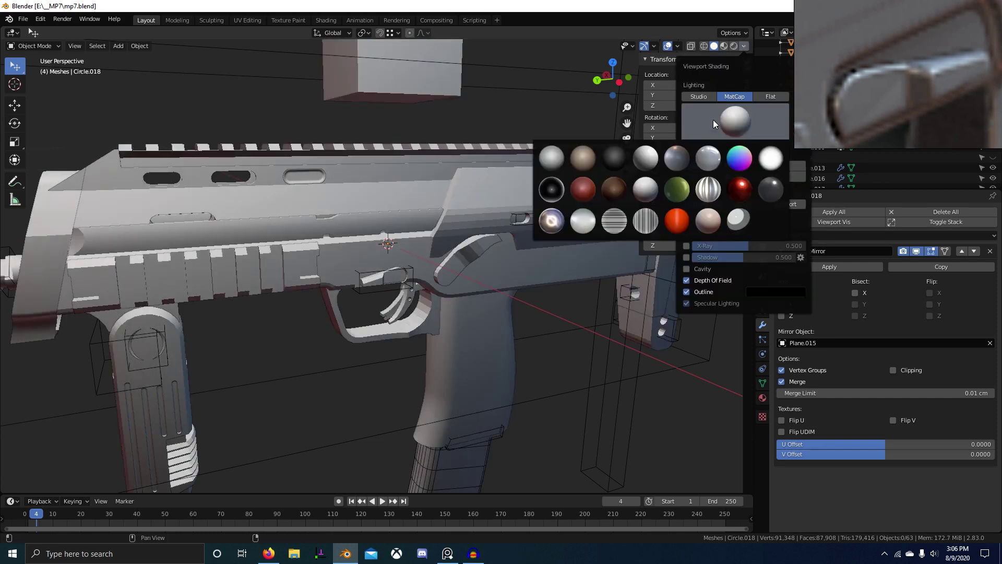
left_click(678, 215)
left_click(726, 130)
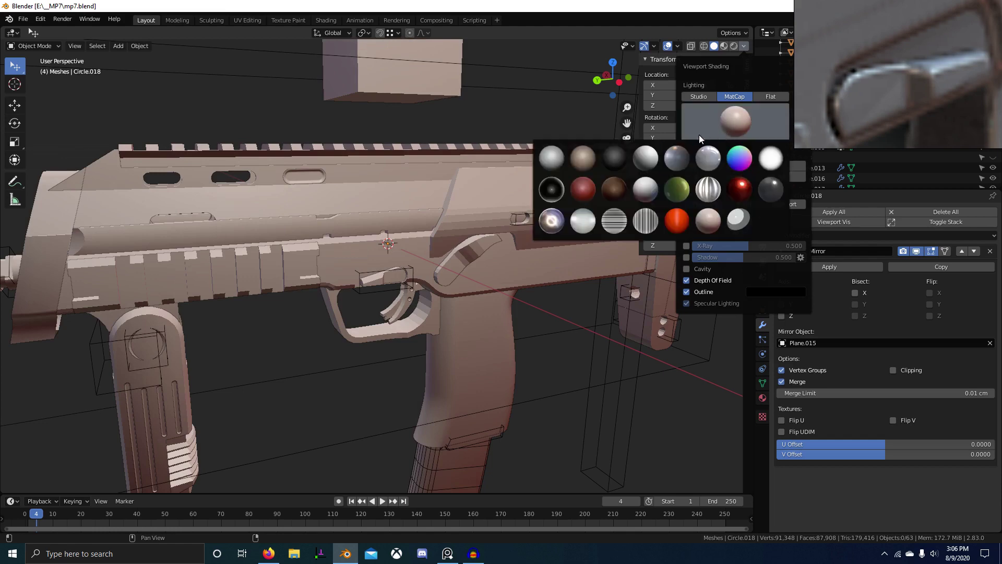
left_click(646, 157)
left_click(728, 127)
left_click(614, 158)
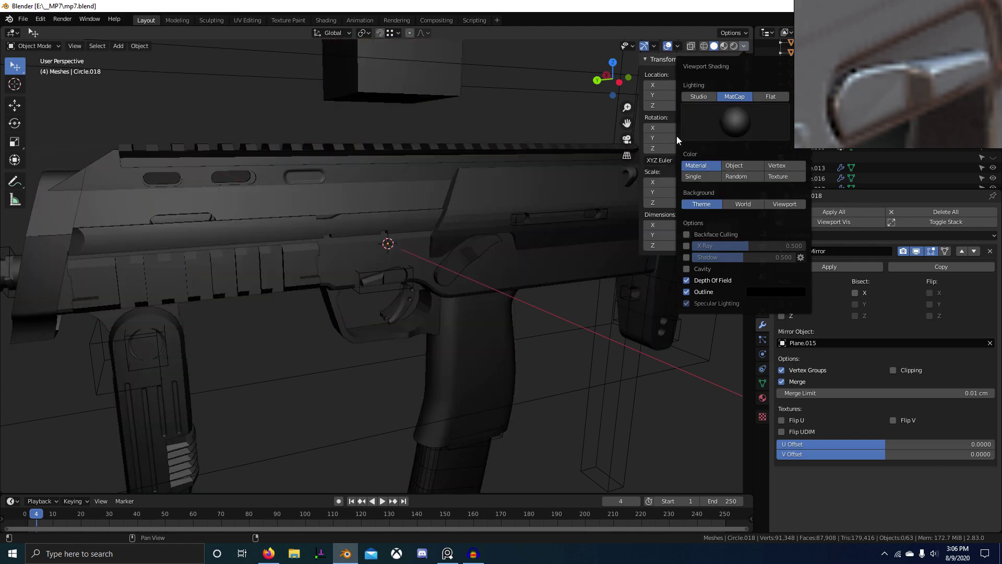
left_click(767, 122)
left_click(574, 151)
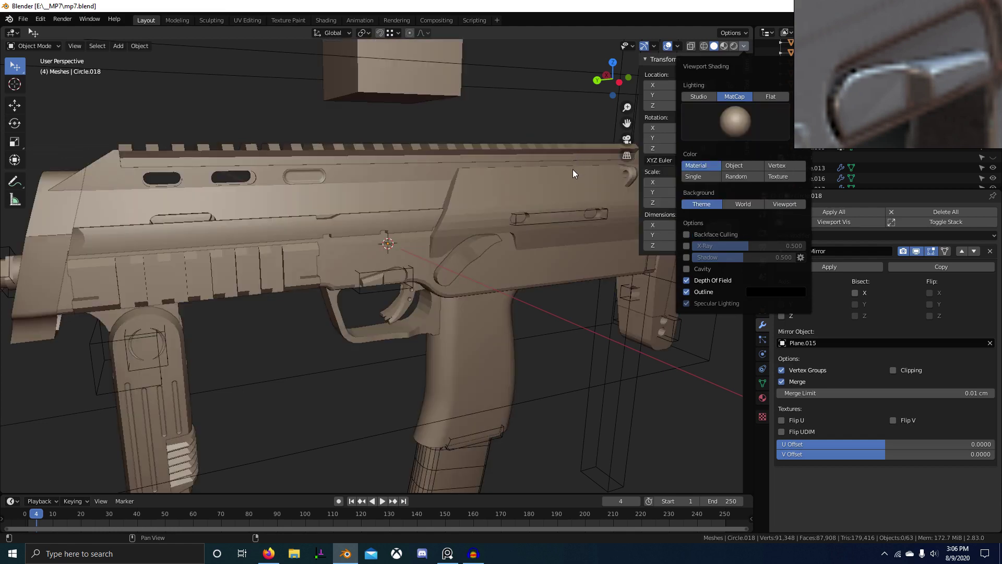
Step: Set the viewport lighting to Studio and save mp7.blend
left_click(691, 98)
scroll(502, 225, "down", 5)
mouse_move(501, 225)
middle_mouse_down()
mouse_move(410, 258)
mouse_move(473, 279)
mouse_move(462, 244)
middle_mouse_up()
scroll(409, 259, "up", 5)
scroll(473, 280, "down", 4)
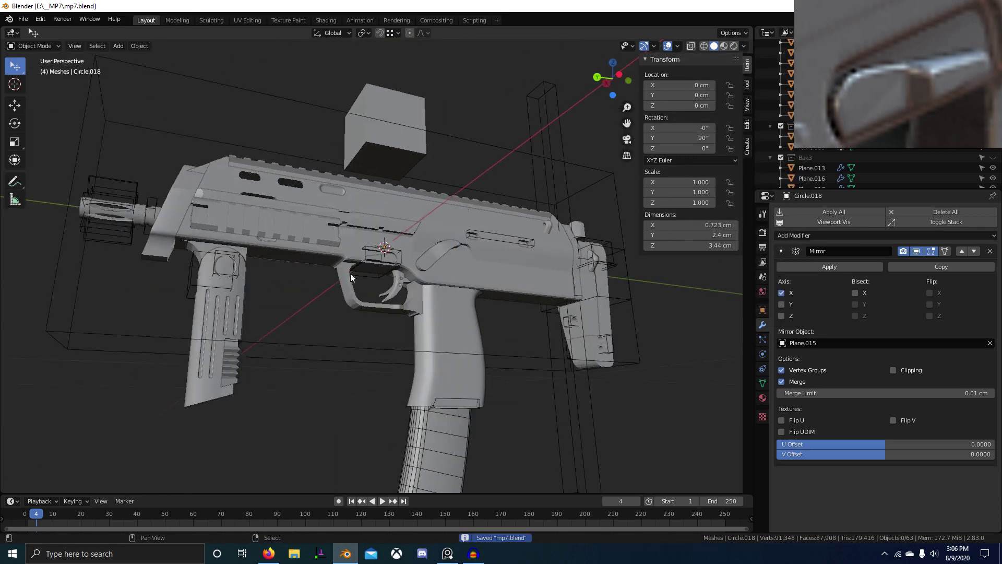
Step: Examine the handguard's side rail and its mounting screw in the reference images against the modelled gun
scroll(493, 318, "up", 3)
mouse_move(350, 274)
middle_mouse_down("shift")
mouse_move(493, 317)
mouse_move(463, 341)
mouse_move(367, 274)
middle_mouse_up("shift")
scroll(431, 305, "down", 7)
scroll(871, 121, "down", 6)
middle_click_drag(872, 120, 853, 108)
scroll(898, 88, "up", 4)
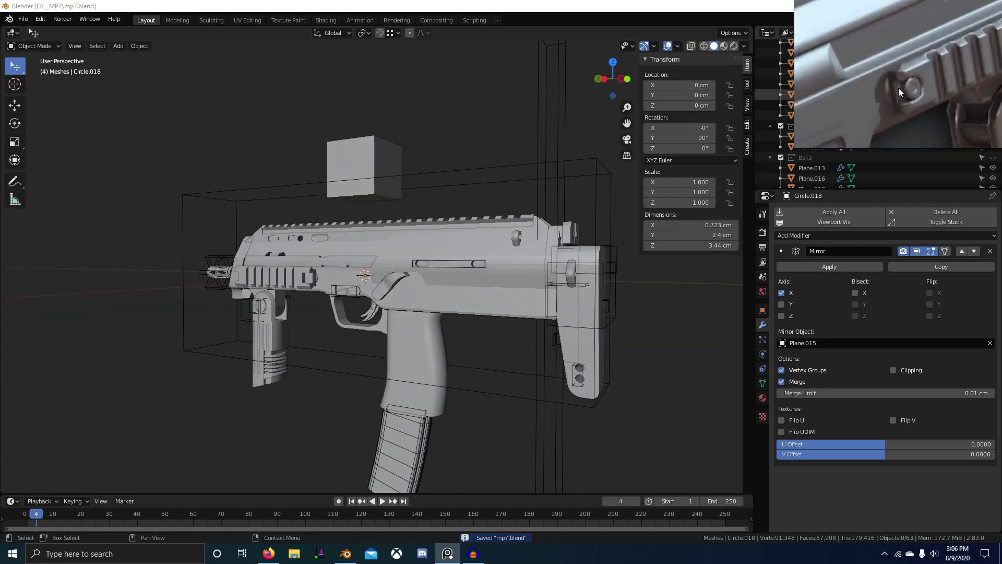
scroll(898, 88, "up", 3)
scroll(410, 240, "down", 4)
middle_click_drag(410, 240, 452, 241)
scroll(911, 91, "down", 6)
middle_click_drag(911, 92, 981, 93)
scroll(980, 93, "down", 4)
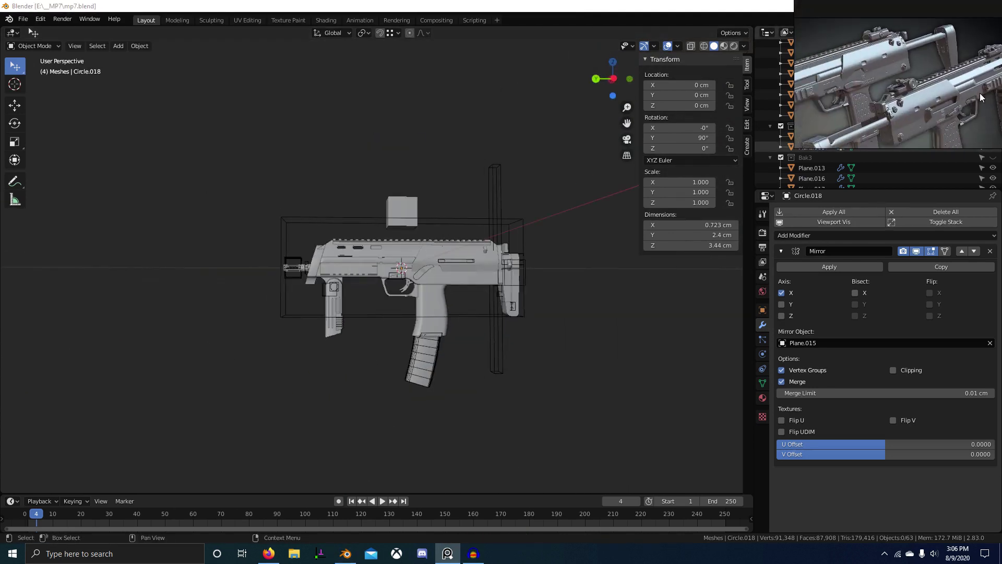
middle_click_drag(890, 113, 974, 116)
scroll(975, 116, "down", 4)
scroll(854, 64, "up", 10)
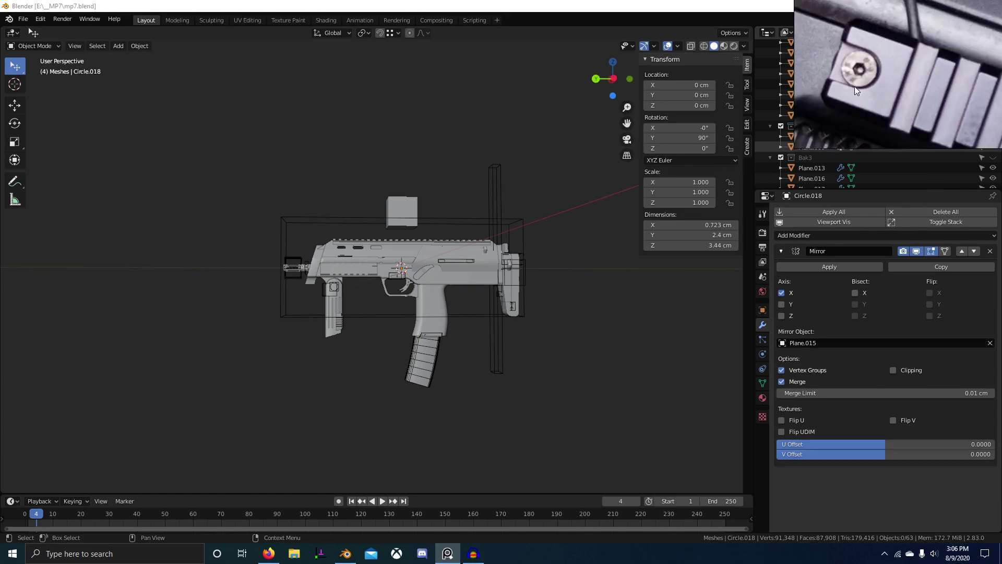
Step: Select the box cutter behind the side rail's end pockets and open its mesh for editing
scroll(359, 286, "up", 5)
mouse_move(360, 286)
middle_mouse_down()
mouse_move(495, 280)
mouse_move(345, 297)
middle_mouse_up()
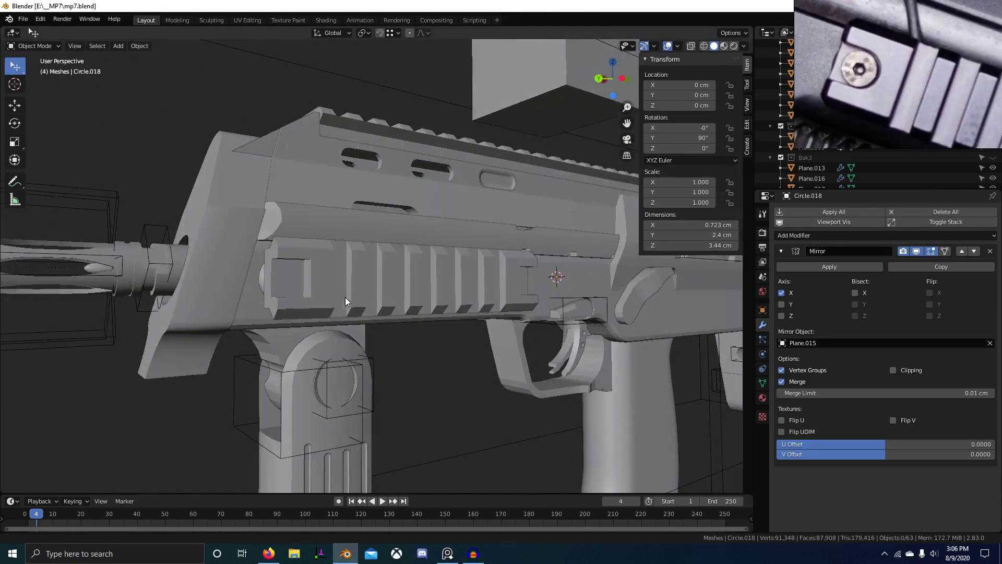
scroll(346, 297, "up", 3)
left_click(479, 211)
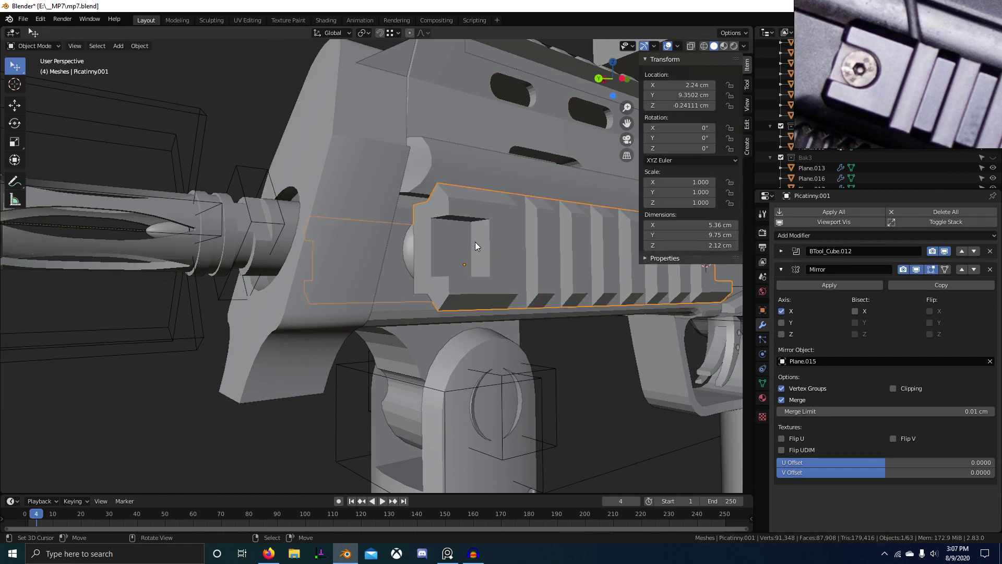
scroll(475, 242, "down", 5)
scroll(562, 262, "up", 2)
left_click(527, 253)
key("Tab")
scroll(523, 254, "up", 2)
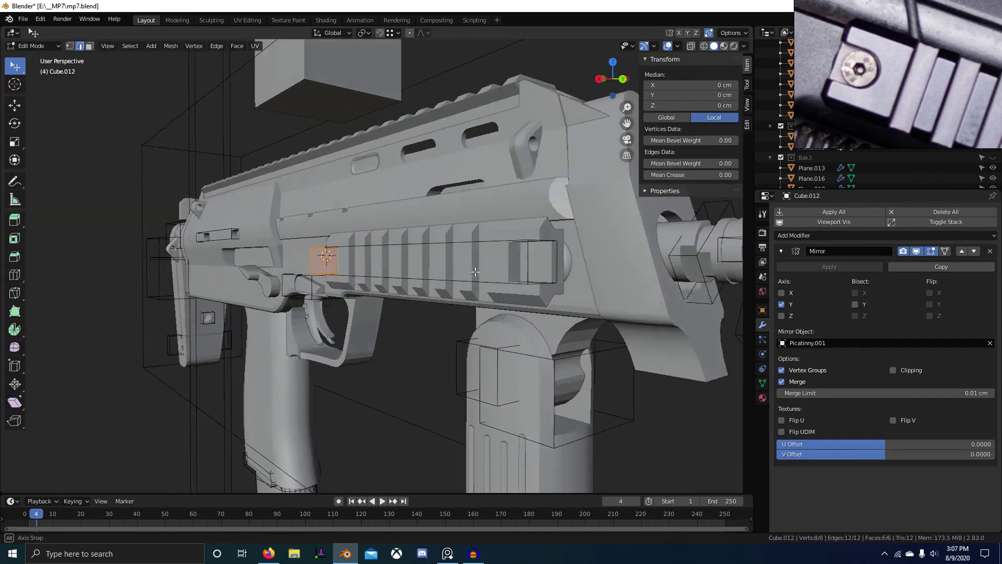
Step: Compare the rail's cutter with the background reference in a right orthographic wireframe view
mouse_move(475, 271)
middle_mouse_down()
mouse_move(529, 275)
mouse_move(243, 266)
mouse_move(324, 307)
mouse_move(533, 312)
mouse_move(240, 311)
middle_mouse_up()
right_click(241, 249)
scroll(242, 253, "down", 1)
scroll(248, 282, "up", 1)
key("KP_3")
scroll(311, 316, "down", 2)
scroll(365, 272, "up", 1)
key("shift+z")
scroll(318, 295, "down", 3)
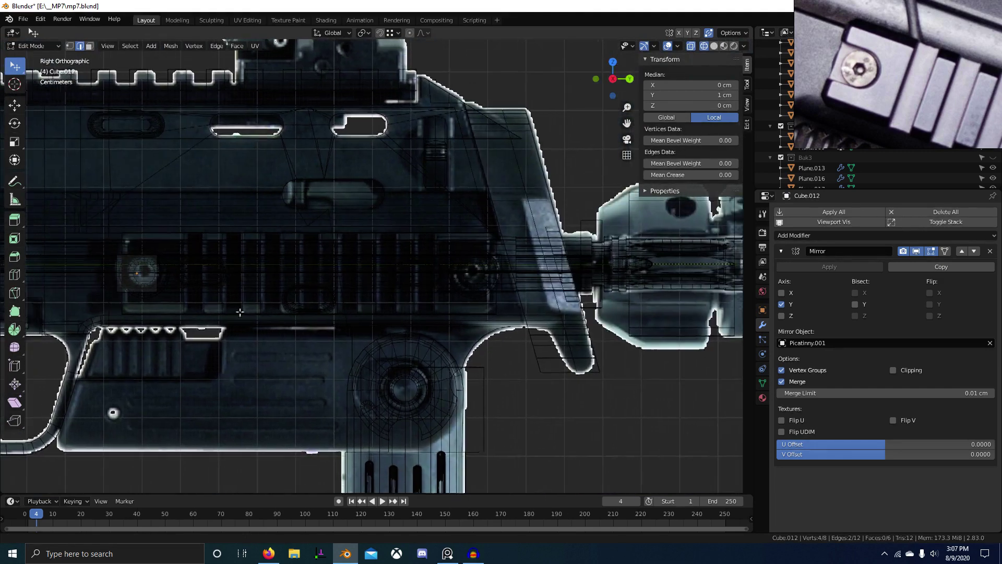
key("z")
left_click(470, 307)
Step: Inspect the cutter box and the square pockets at both ends of the side rail
mouse_move(548, 303)
middle_mouse_down()
mouse_move(568, 311)
mouse_move(551, 298)
middle_mouse_up()
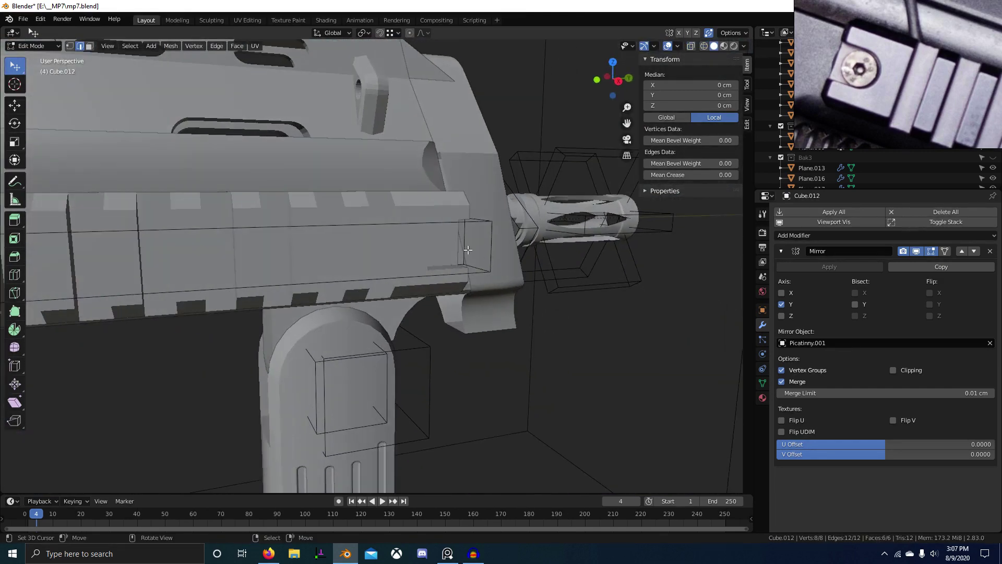
scroll(401, 250, "down", 2)
middle_click_drag(401, 251, 530, 256, "shift")
scroll(327, 255, "up", 2)
middle_click_drag(350, 258, 508, 275, "shift")
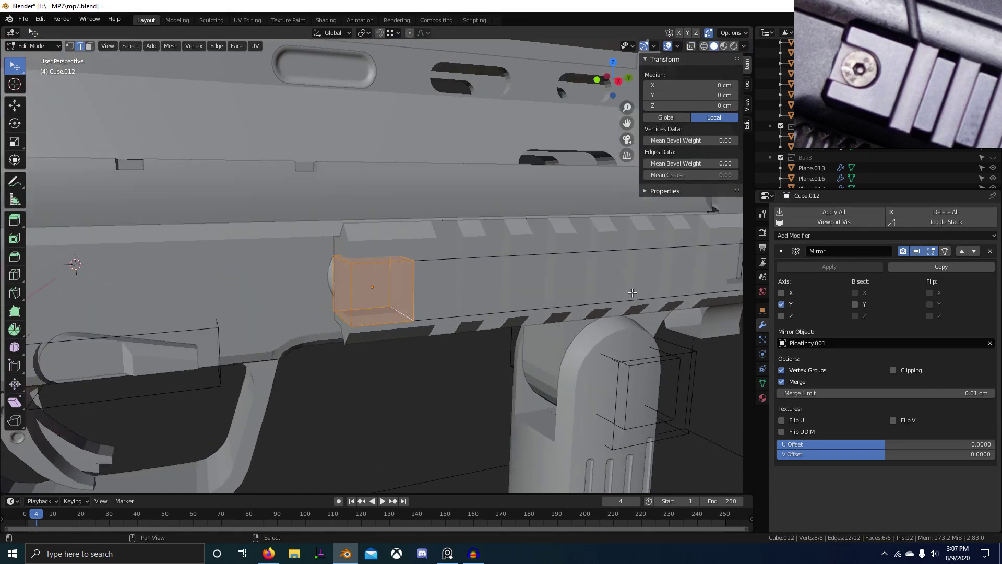
scroll(522, 313, "down", 2)
middle_click_drag(632, 293, 462, 313, "shift")
middle_click_drag(679, 323, 495, 312, "shift")
scroll(494, 313, "up", 2)
key("z")
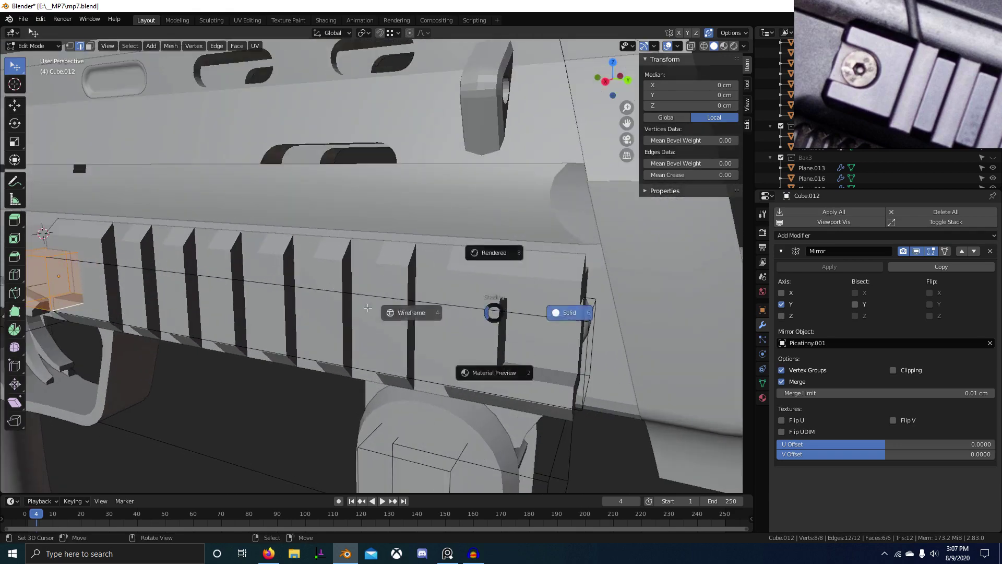
left_click(368, 308)
key("z")
left_click(589, 324)
key("g")
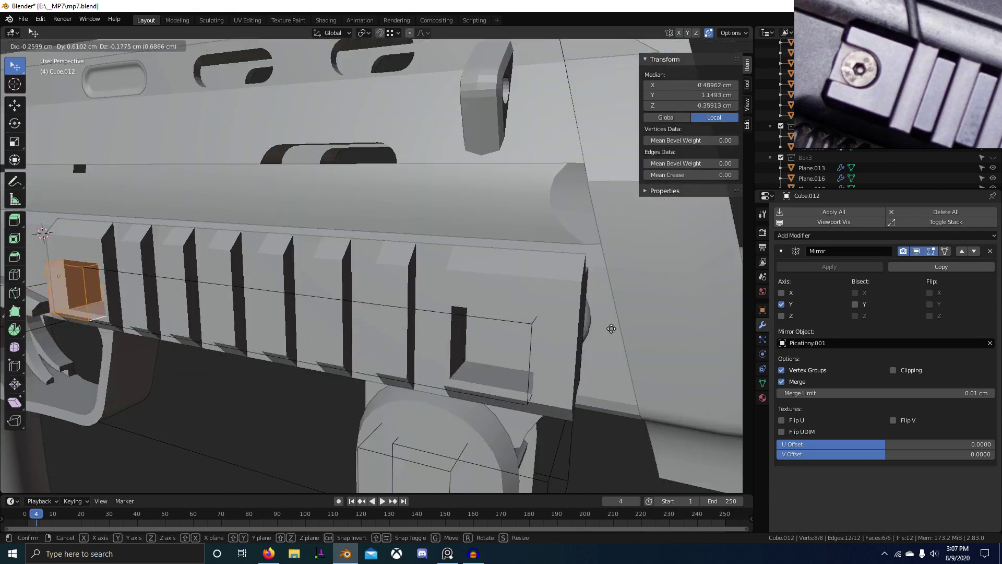
right_click(608, 328)
Step: Try to round the cutter box's inner edges with a 1 cm bevel of four segments, and leave mesh editing
scroll(590, 324, "down", 2)
middle_click_drag(579, 323, 314, 310)
scroll(177, 306, "down", 3)
scroll(324, 315, "up", 4)
left_click(347, 300)
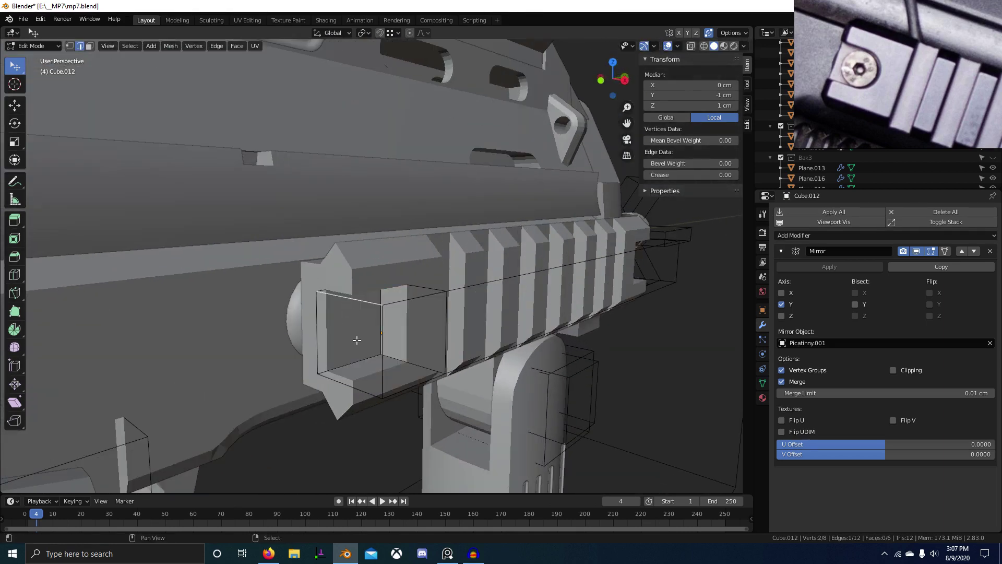
middle_click_drag(472, 358, 439, 353)
key("ctrl+b")
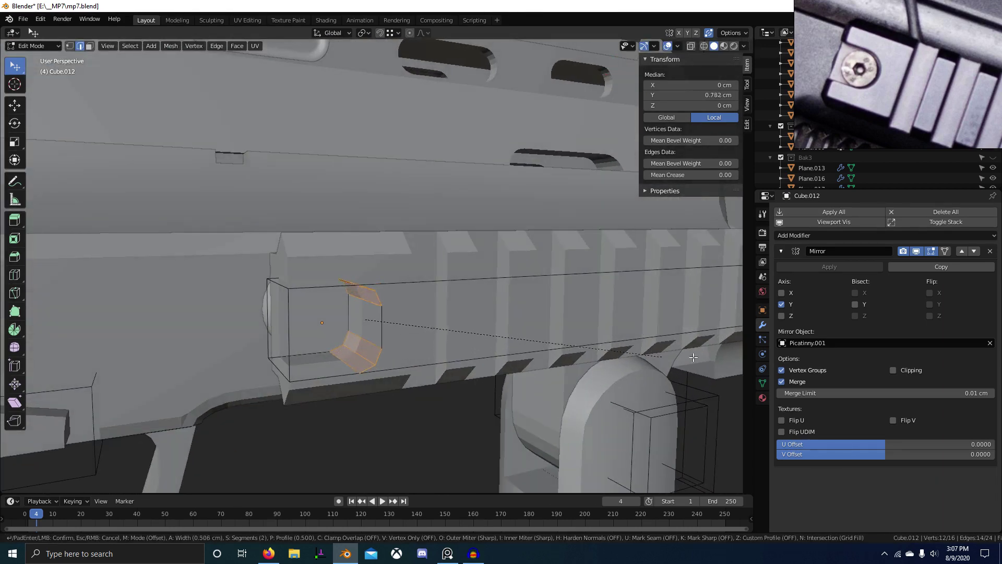
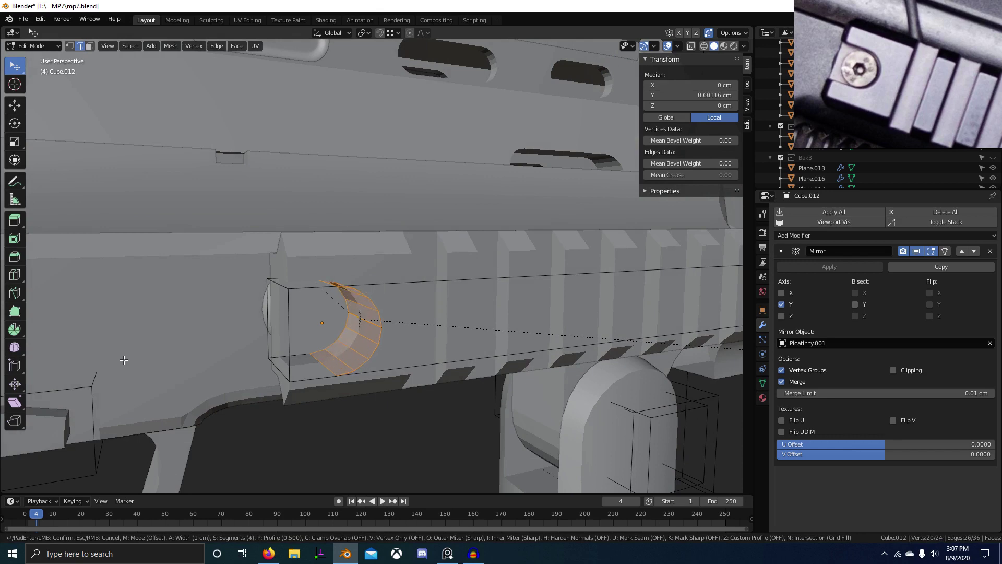
left_click(124, 360)
scroll(278, 369, "down", 7)
key("Tab")
Step: Add a 24-vertex mesh circle and rotate it 90° about the Y axis
middle_click_drag(278, 368, 307, 328)
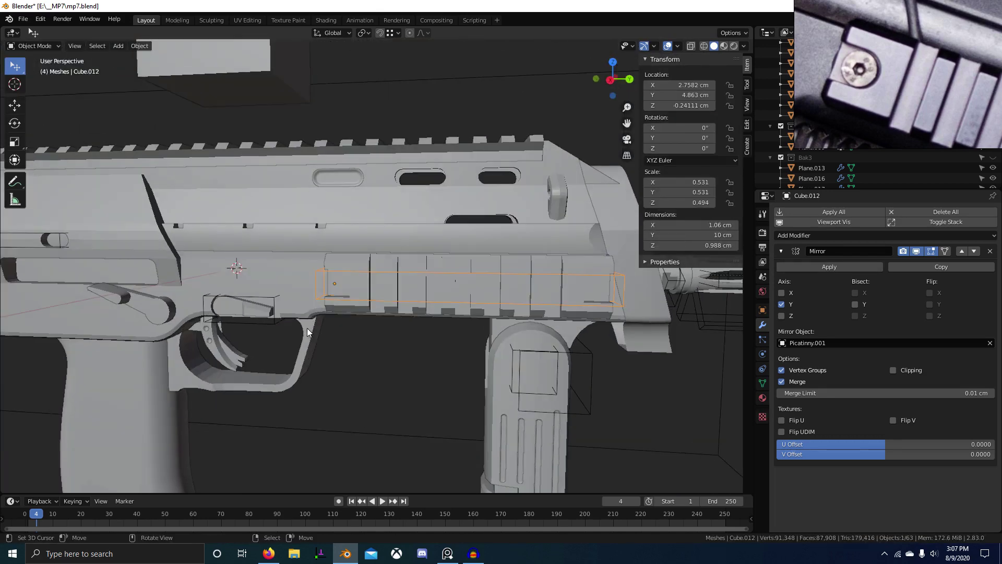
key("shift+a")
key("shift+a")
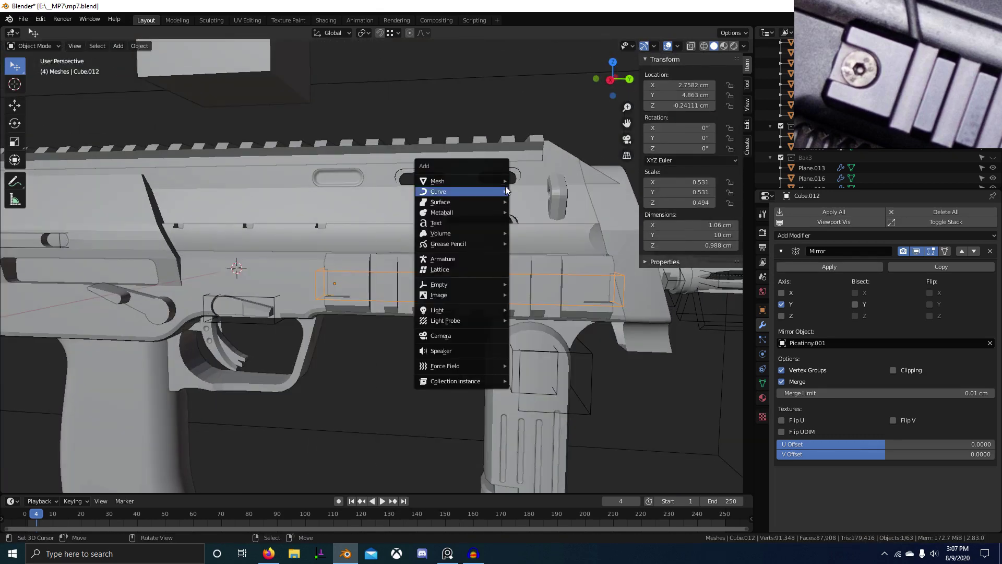
mouse_move(492, 185)
left_click(537, 202)
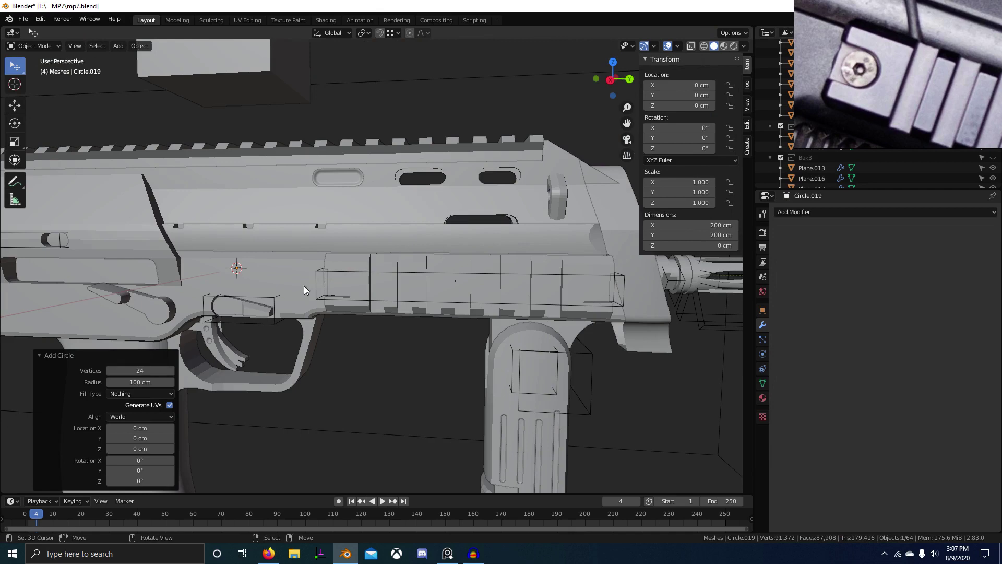
scroll(313, 290, "down", 5)
type("ry90")
key("Return")
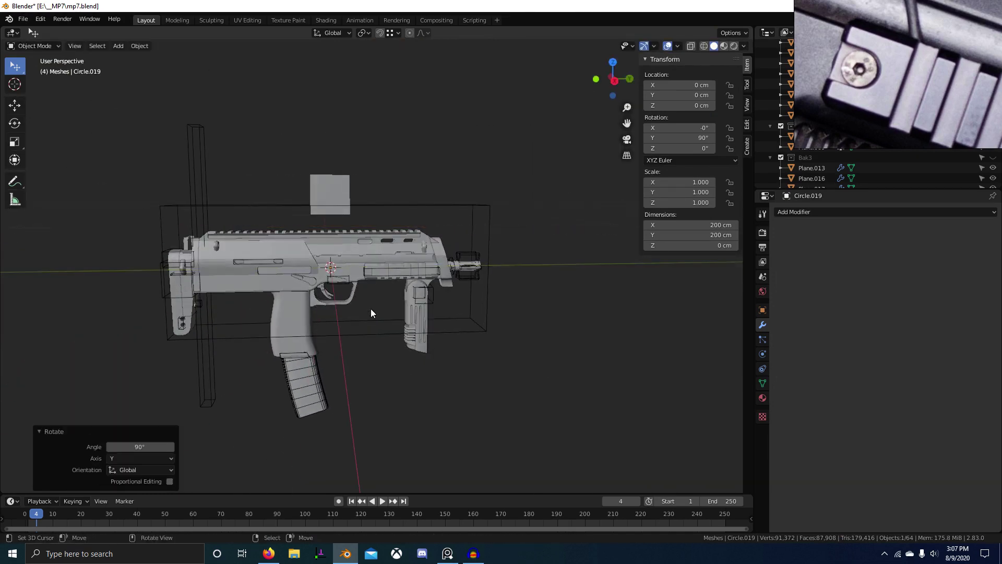
Step: Scale the circle object down to about 0.332 and shrink its mesh further in mesh editing
scroll(531, 371, "down", 8)
key("s")
left_click(450, 320)
scroll(512, 345, "up", 7)
key("Tab")
key("s")
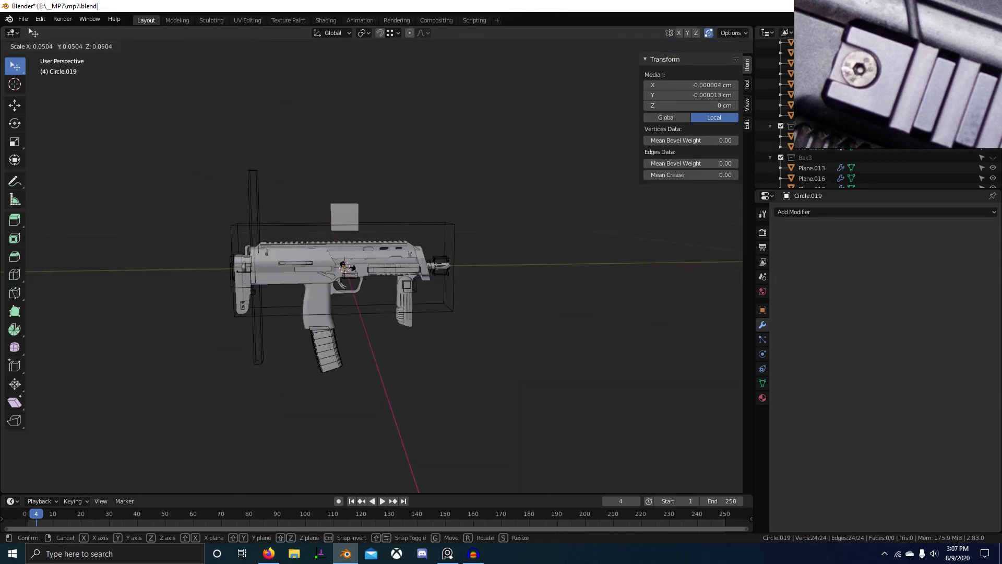
left_click(349, 267)
scroll(384, 287, "up", 6)
key("s")
left_click(496, 307)
middle_click_drag(367, 281, 362, 270)
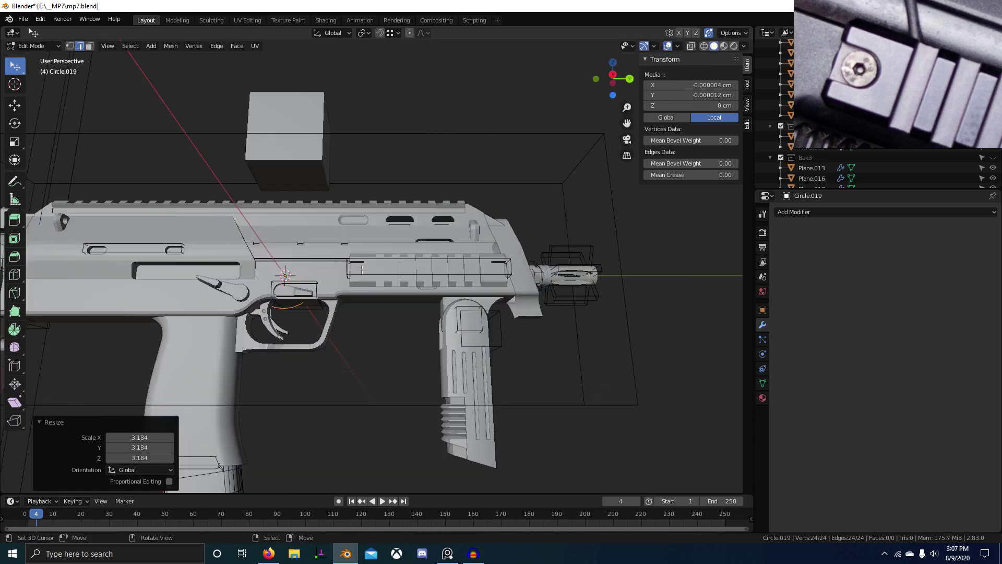
Step: In right orthographic wireframe view, move the circle near the side rail's rear screw in the background reference and shrink it towards the screw's size
key("KP_3")
key("shift+z")
scroll(370, 268, "up", 6)
key("g")
left_click(561, 343)
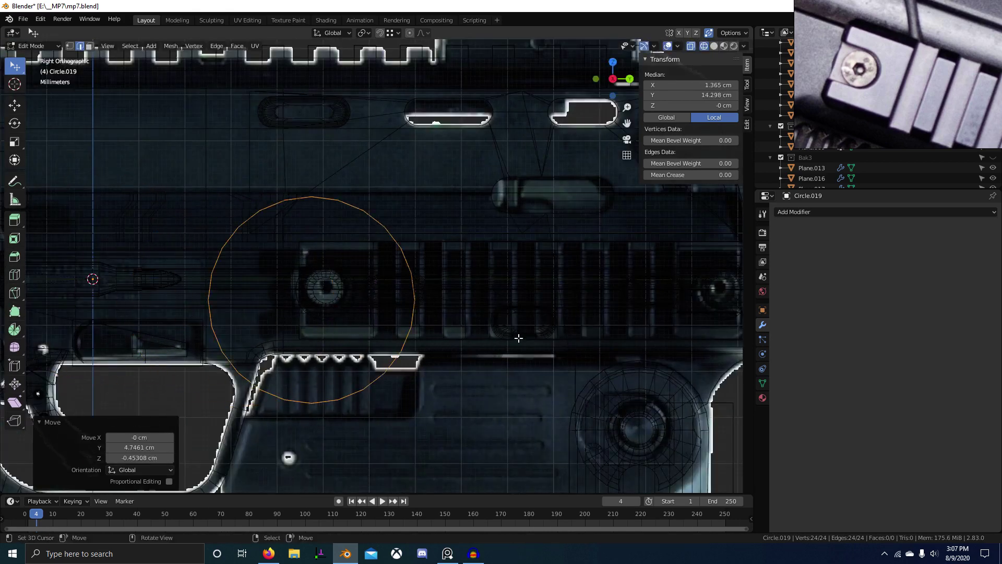
key("s")
left_click(470, 280)
scroll(473, 279, "up", 5)
middle_click_drag(347, 298, 478, 280, "shift")
key("s")
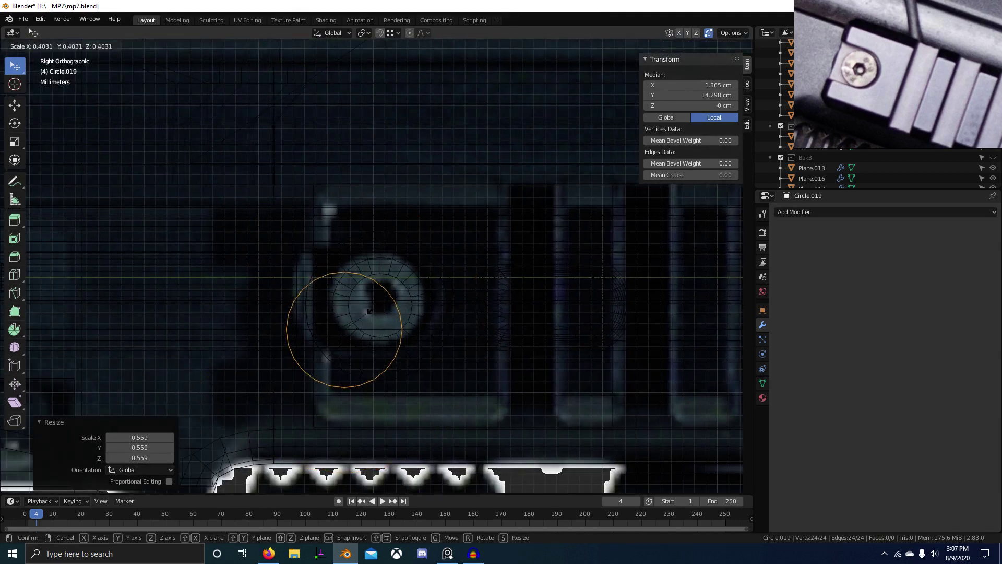
left_click(402, 314)
Step: Center the circle on the reference's rear screw head and match its outline at a diameter of about 0.87 cm
scroll(472, 296, "up", 2)
key("g")
left_click(532, 244)
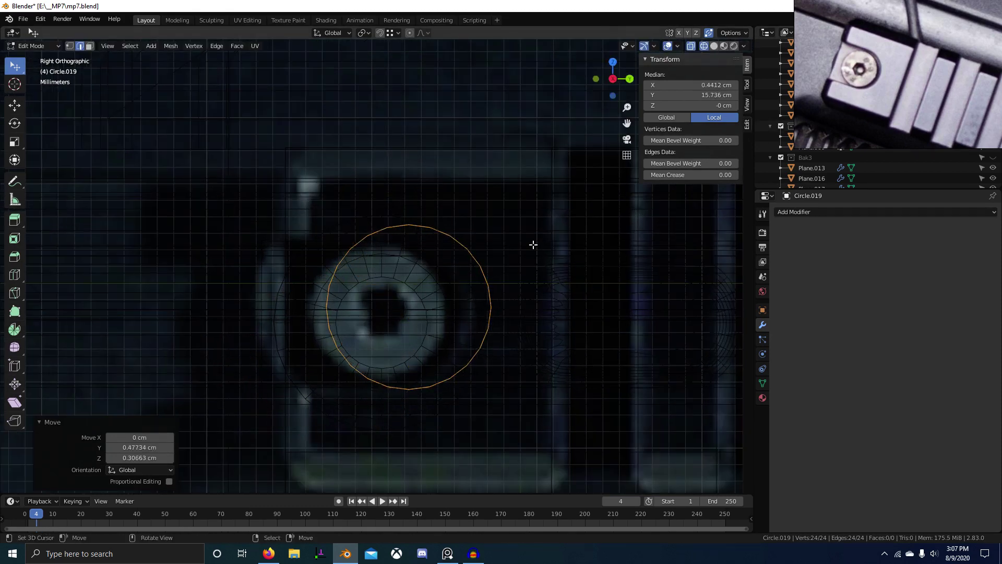
key("s")
left_click(506, 244)
key("g")
left_click(389, 244)
key("s")
left_click(424, 240)
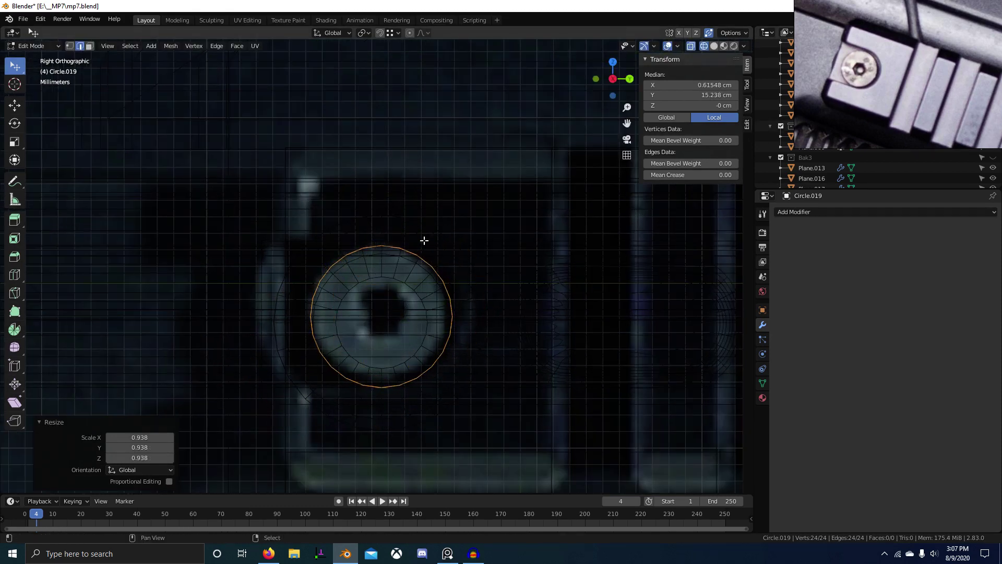
key("g")
left_click(409, 222)
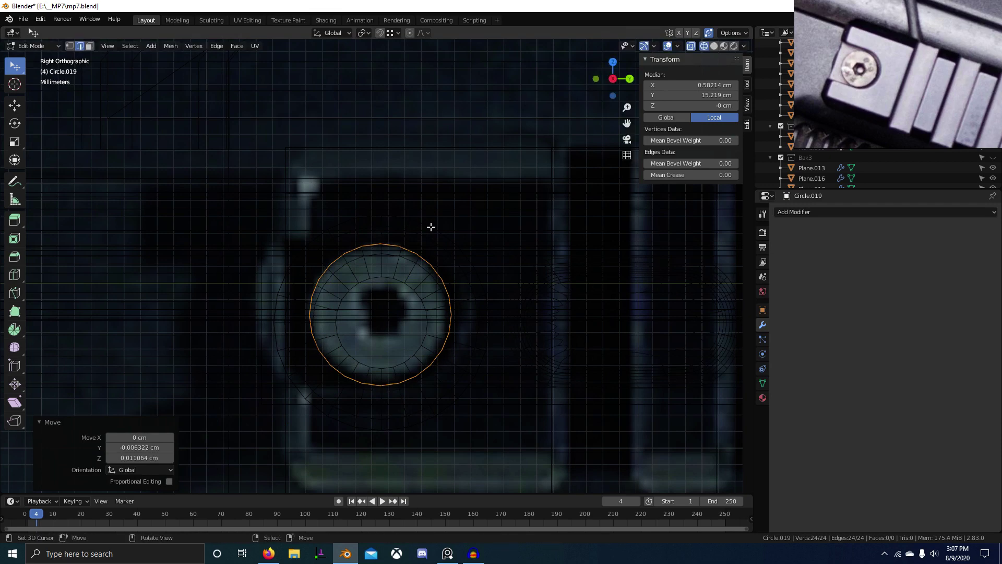
key("s")
left_click(432, 227)
Step: Move the circle along X into the rail's rear square pocket
scroll(432, 275, "down", 6)
middle_click_drag(432, 275, 468, 299)
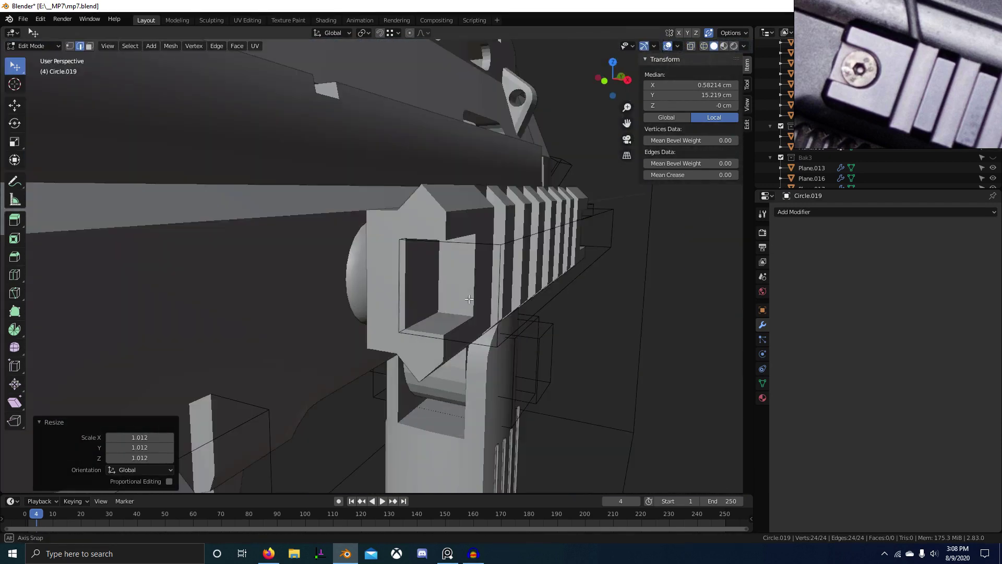
key("g")
key("x")
left_click(475, 238)
middle_click_drag(474, 237, 369, 275, "ctrl")
key("g")
key("x")
left_click(375, 243)
Step: Fill the circle with a face and extrude it about -0.364 cm along X into the pocket
key("f")
key("e")
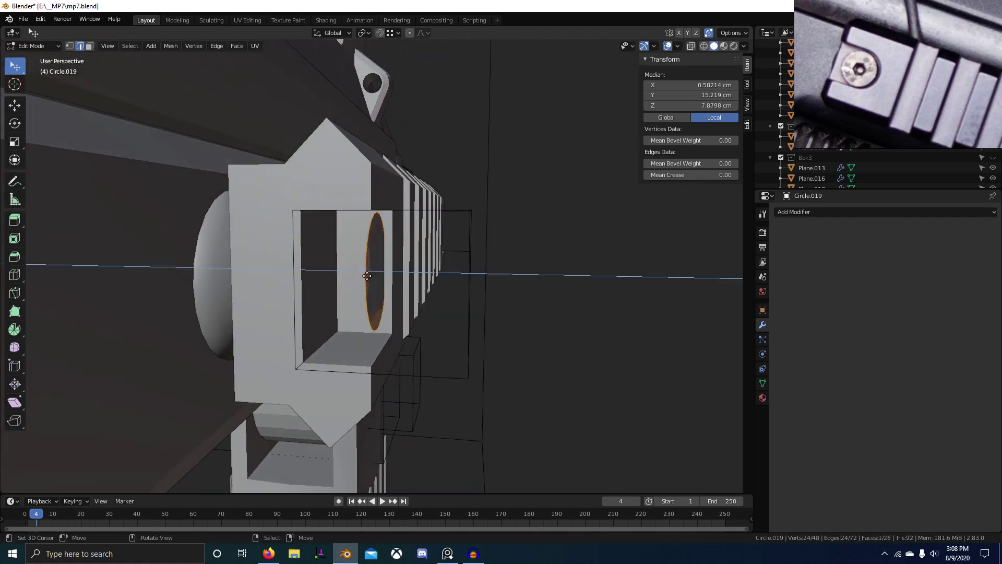
key("x")
left_click(12, 219)
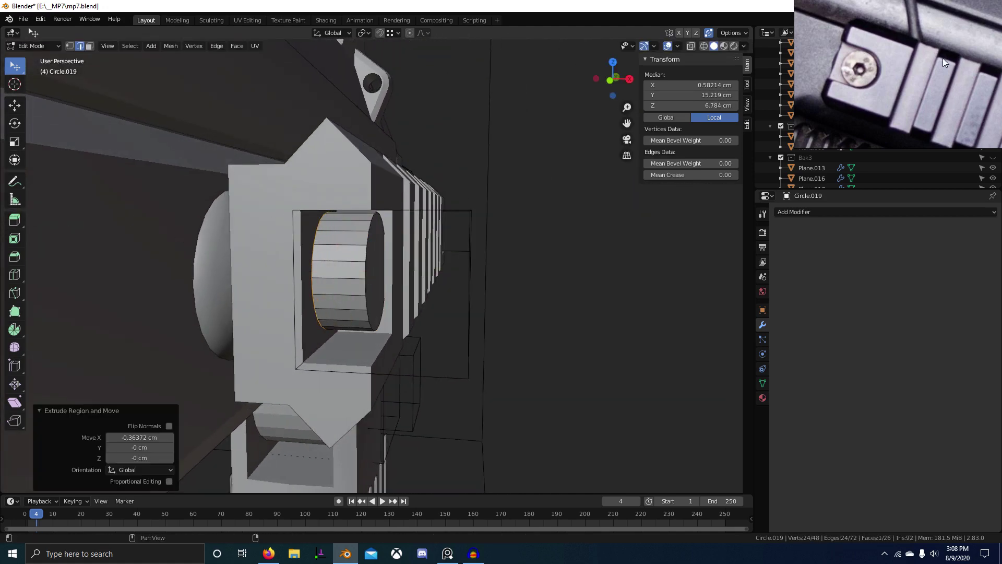
Step: Search the reference board's whole-gun, rail and disassembled-part photos for a view of the side rail's screw
scroll(943, 58, "down", 6)
scroll(881, 79, "up", 8)
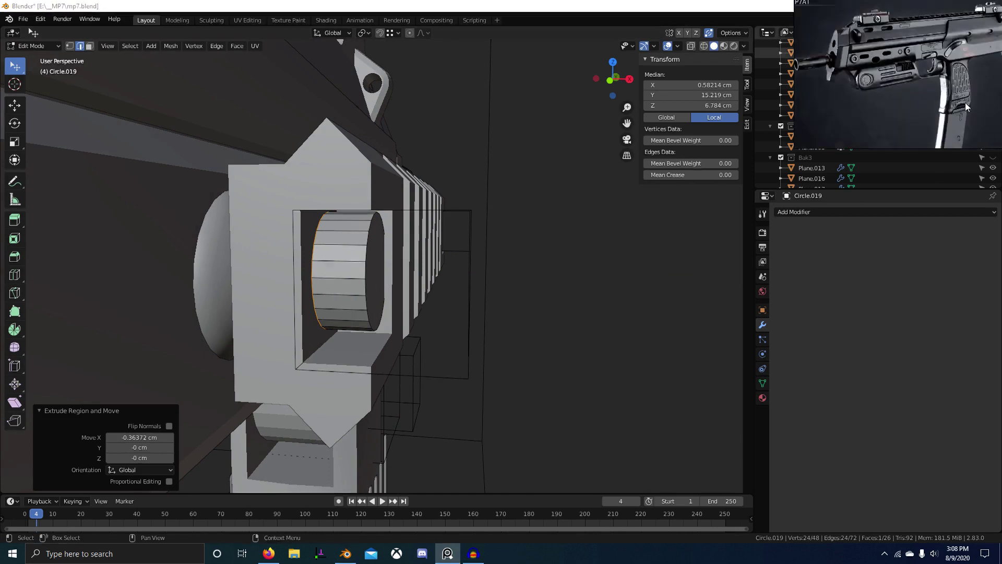
middle_click_drag(855, 60, 875, 80)
scroll(875, 81, "down", 2)
scroll(899, 89, "down", 6)
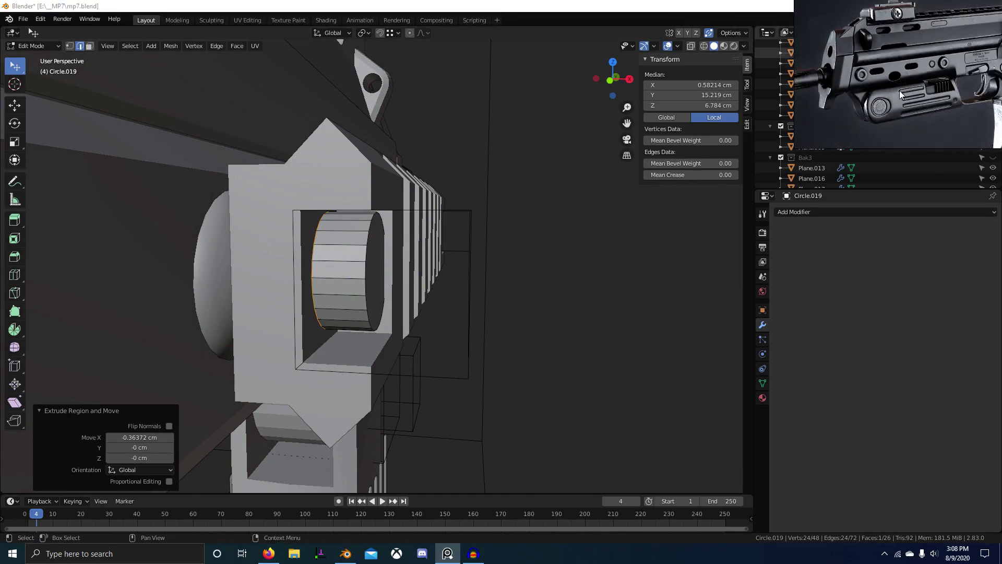
scroll(857, 63, "up", 2)
scroll(857, 62, "up", 5)
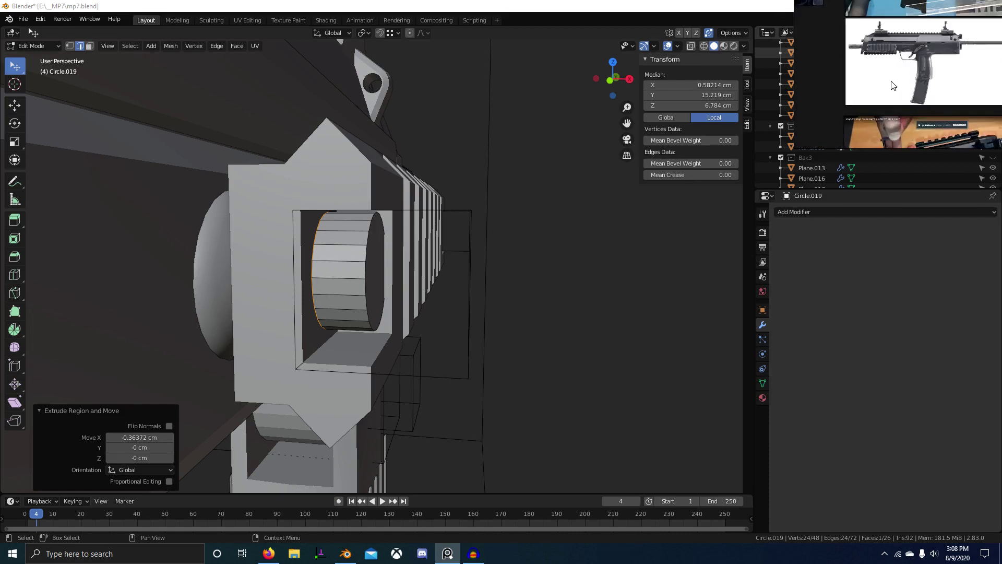
double_click(917, 117)
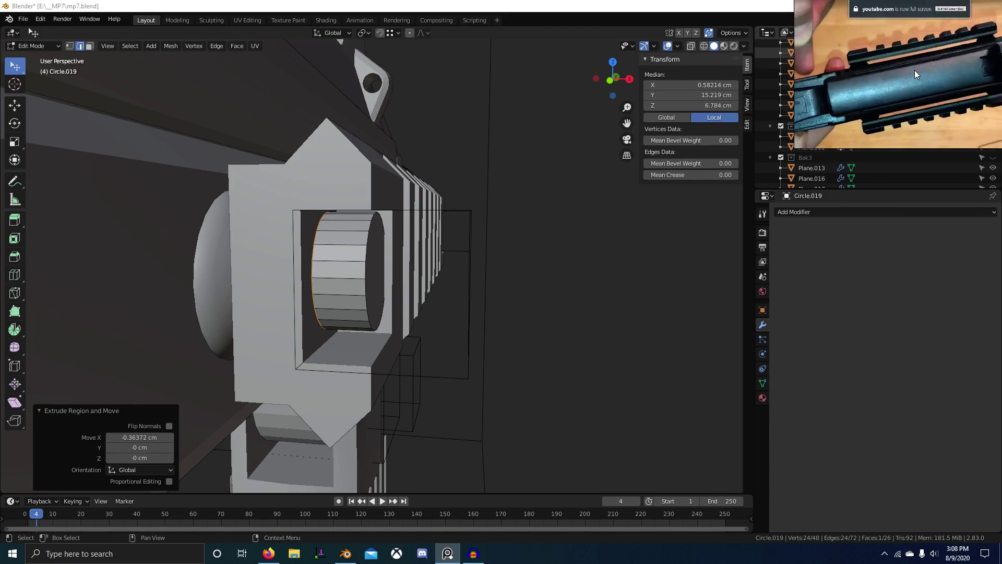
double_click(887, 70)
scroll(882, 68, "down", 5)
scroll(883, 65, "up", 6)
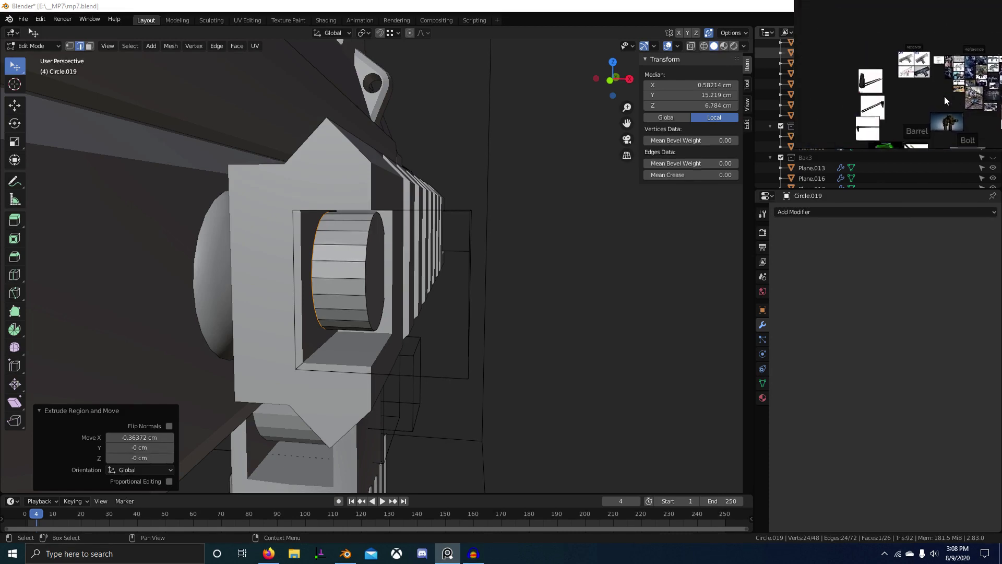
scroll(970, 61, "down", 3)
middle_click_drag(919, 70, 947, 12)
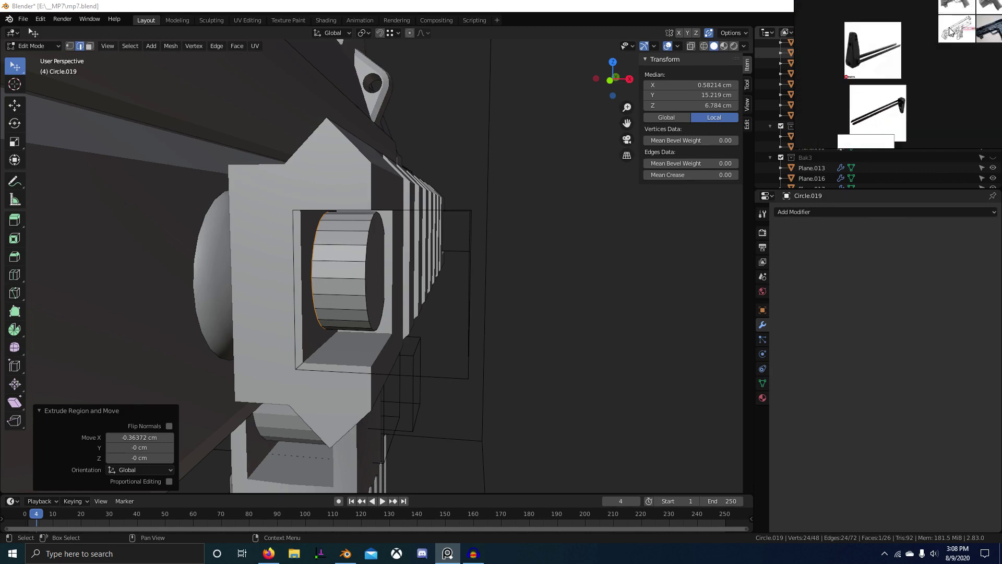
scroll(947, 12, "down", 3)
middle_click_drag(978, 90, 923, 45)
scroll(863, 80, "up", 5)
middle_click_drag(933, 102, 867, 31)
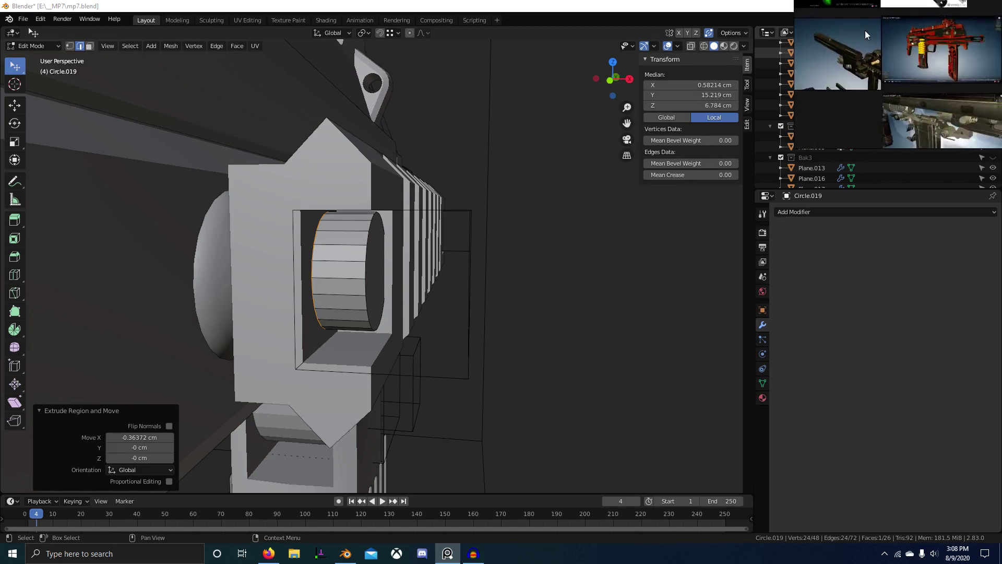
scroll(901, 93, "up", 3)
middle_click_drag(989, 137, 893, 58)
scroll(951, 60, "down", 3)
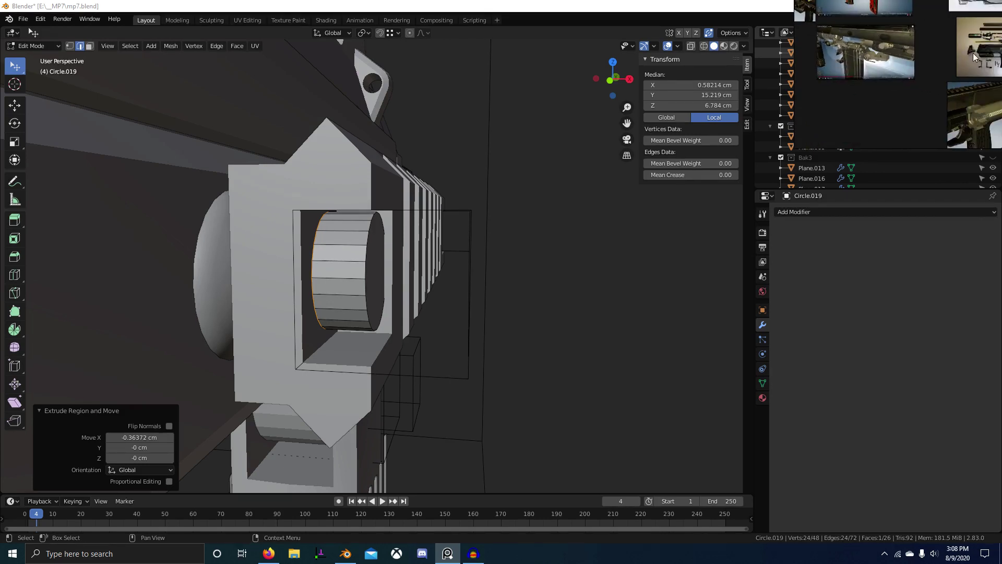
middle_click_drag(953, 50, 993, 125)
Step: Maximize the reference board, examine the side rail's recessed end screws in the angled front photo, and restore the board's size
key("ctrl+f")
middle_click_drag(228, 200, 520, 203)
scroll(521, 202, "up", 2)
scroll(521, 204, "up", 1)
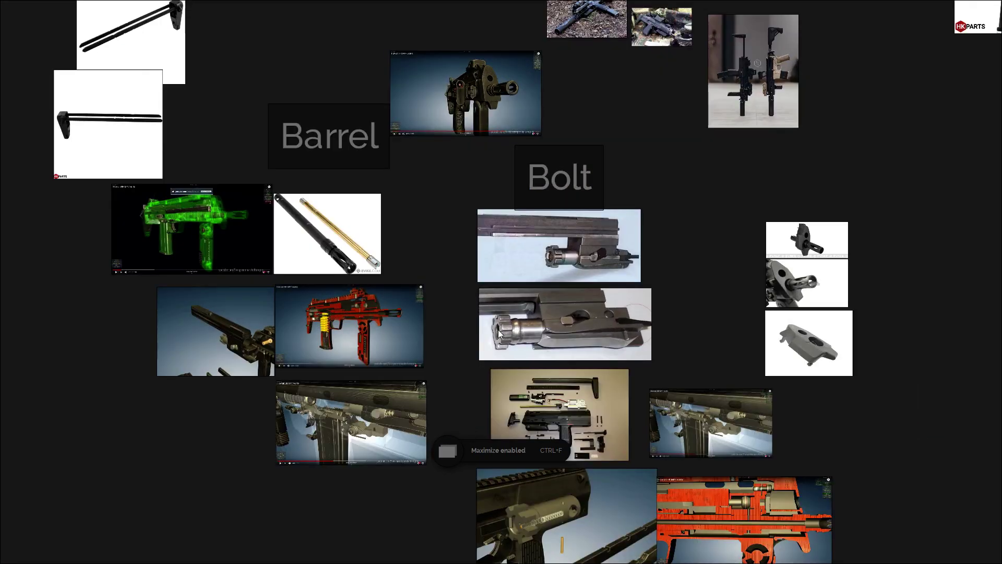
middle_click_drag(499, 331, 369, 235)
middle_click_drag(531, 371, 597, 327)
scroll(642, 275, "up", 3)
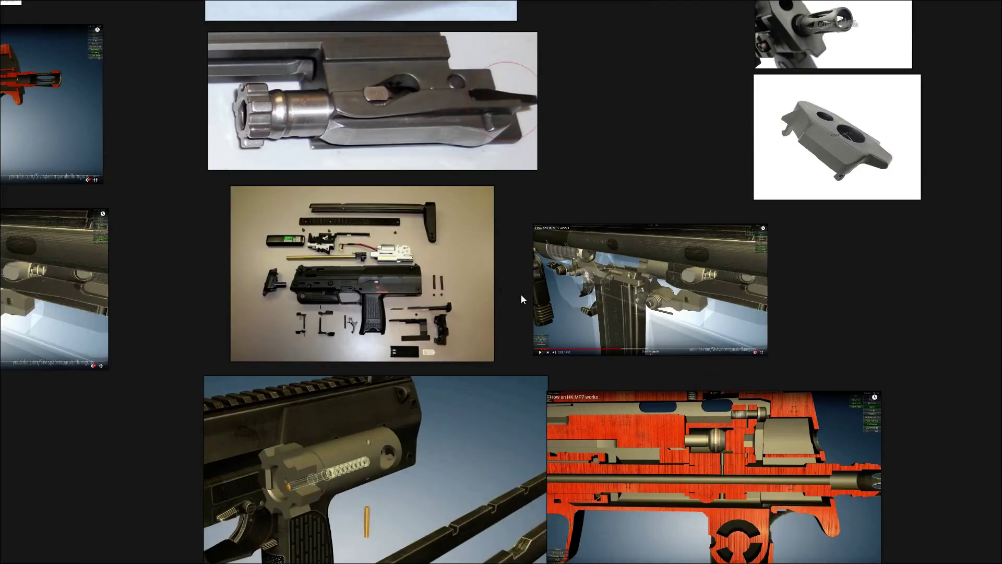
scroll(521, 295, "down", 2)
scroll(556, 284, "down", 2)
scroll(556, 284, "down", 1)
middle_click_drag(776, 277, 278, 236)
scroll(705, 295, "up", 9)
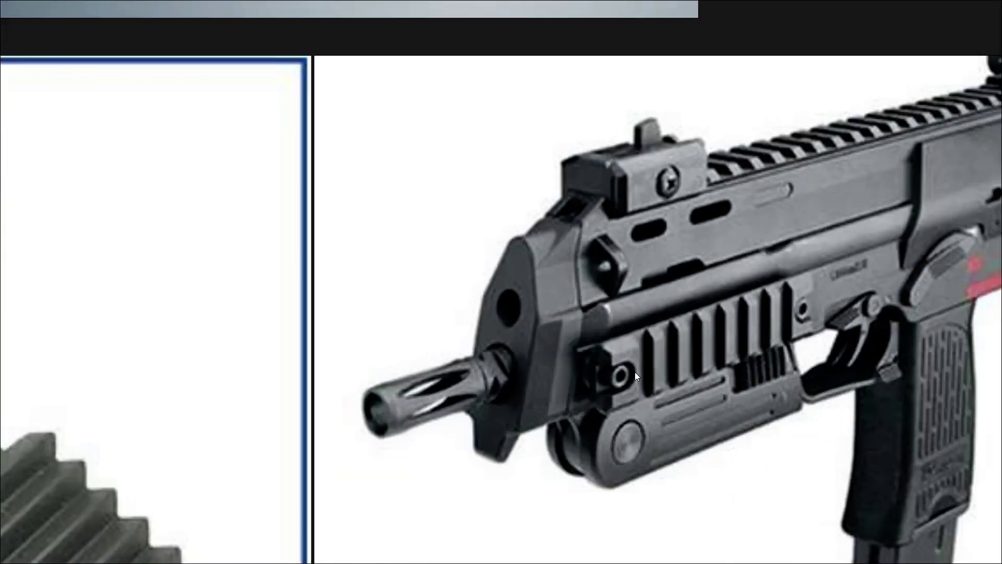
scroll(634, 371, "up", 3)
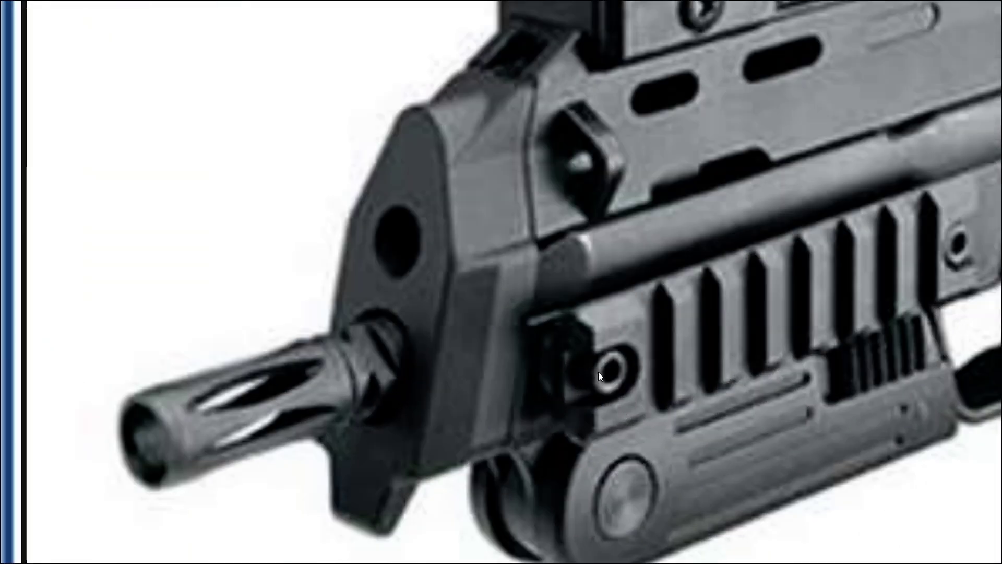
key("alt+Tab")
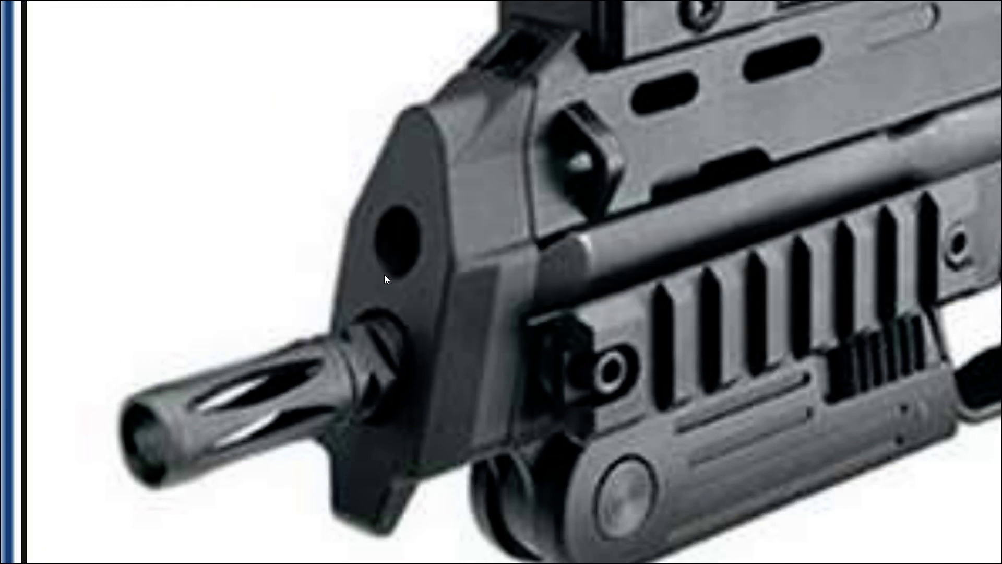
key("alt+Tab")
middle_click_drag(569, 240, 578, 243)
key("ctrl+f")
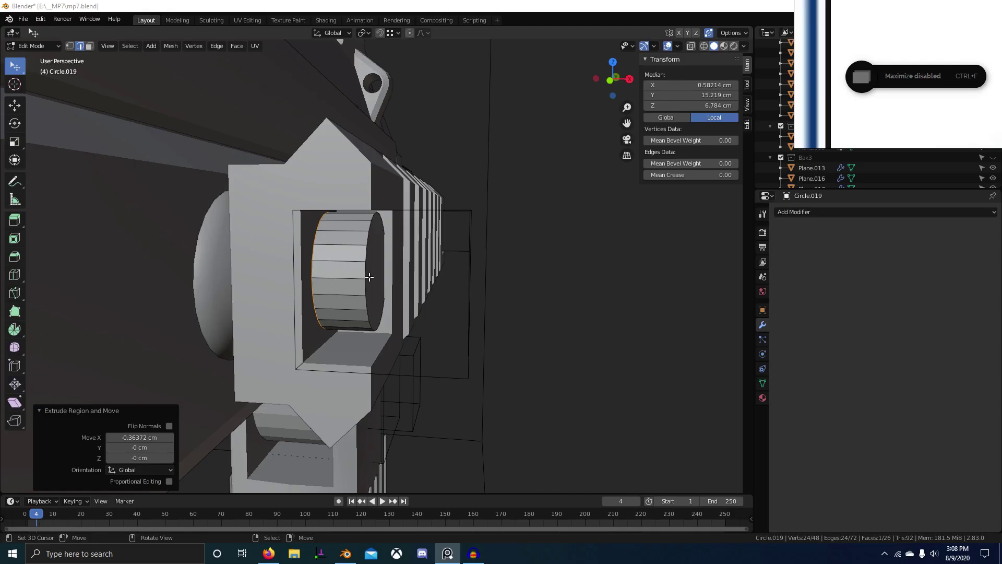
Step: Move the inner end of the screw cylinder along X for a depth of about 0.39 cm, and leave mesh editing
middle_click_drag(369, 277, 360, 274)
key("g")
key("x")
left_click(311, 205)
scroll(372, 280, "down", 4)
scroll(371, 279, "up", 3)
middle_click_drag(428, 272, 370, 281)
key("Tab")
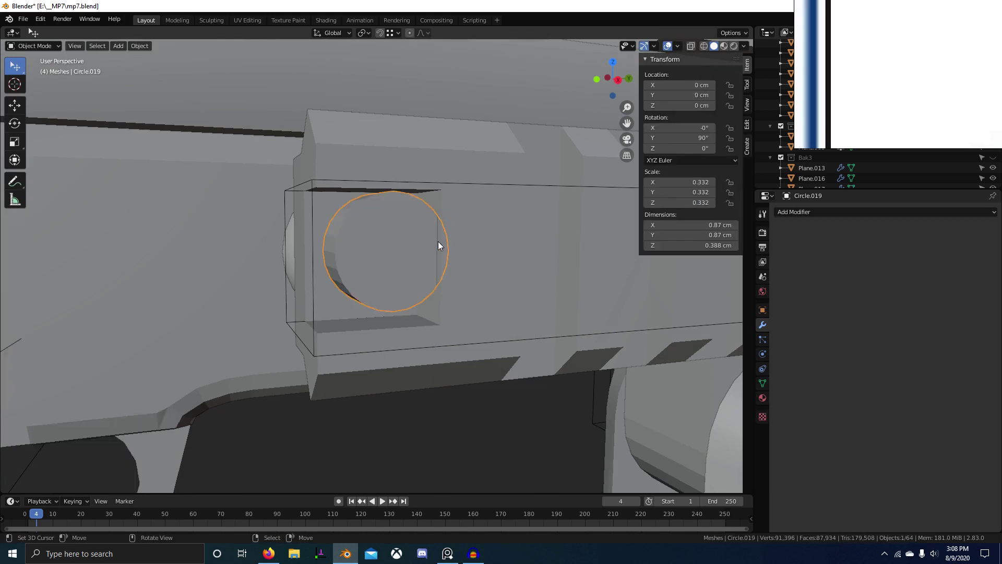
Step: Snap the 3D cursor to the center of the rear pocket's cutter box in right orthographic view
middle_click_drag(437, 242, 410, 240)
key("Tab")
key("KP_3")
key("Tab")
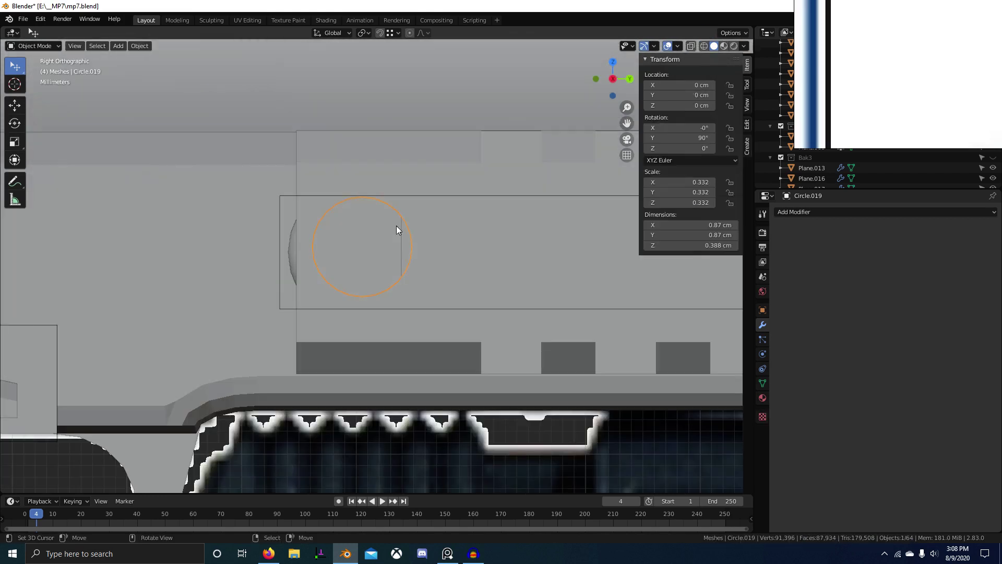
left_click(412, 195)
key("Tab")
key("shift+s")
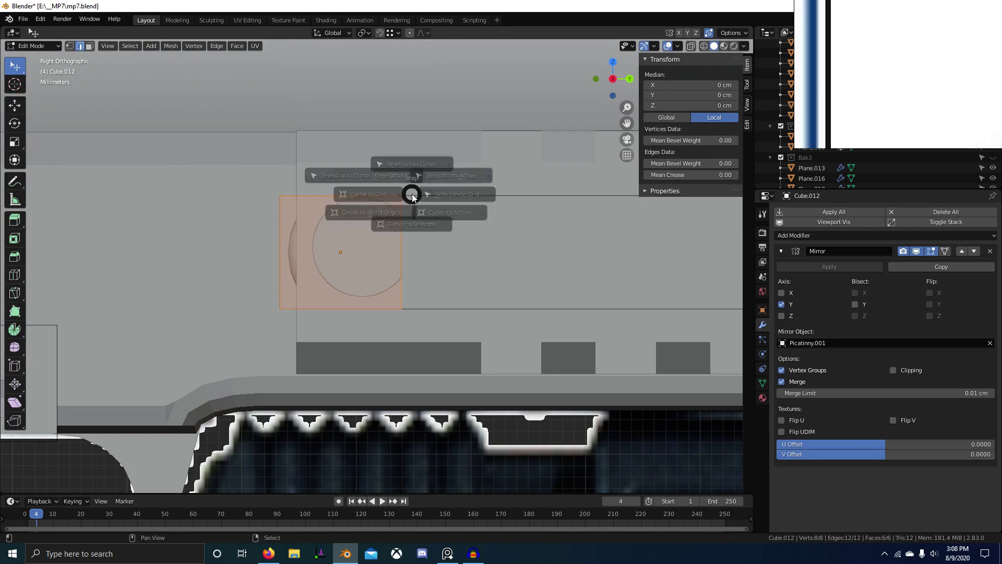
left_click(413, 328)
Step: Snap the screw cylinder's whole mesh to the 3D cursor while keeping its offset
key("Tab")
left_click(420, 244)
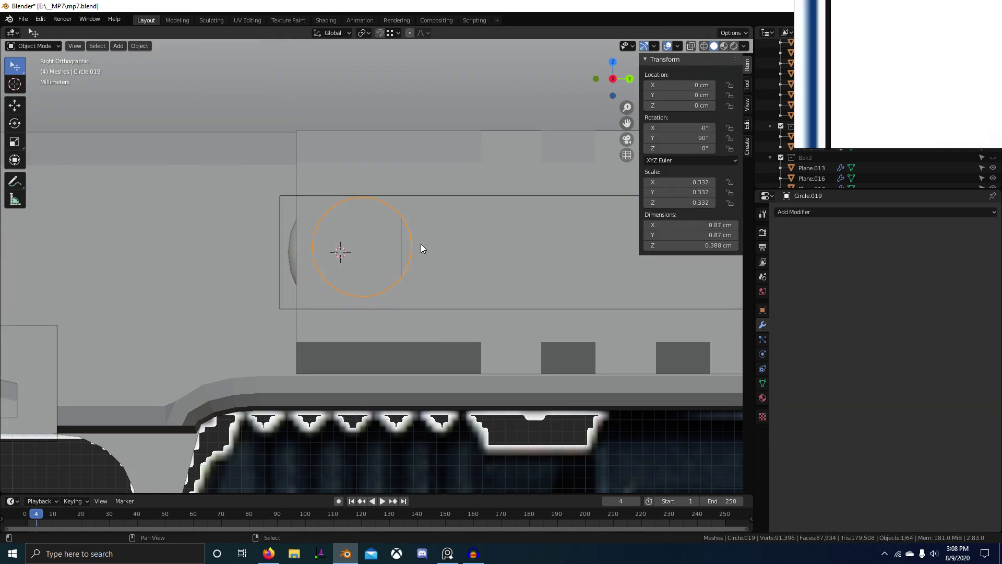
key("Tab")
key("shift+s")
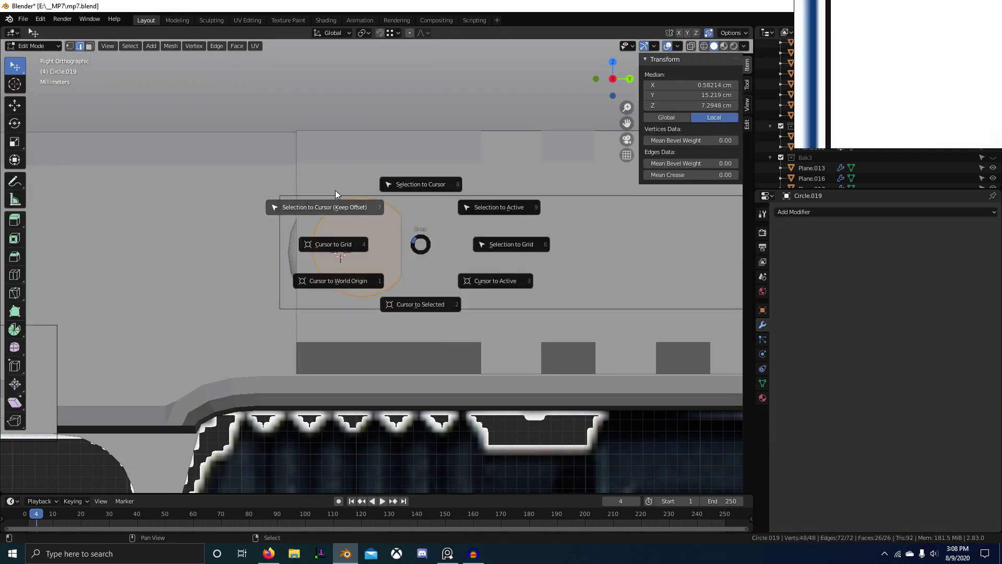
left_click(335, 192)
Step: Move the screw cylinder's mesh about 0.205 cm along Y to line up with the screw in the background reference
key("alt+z")
key("g")
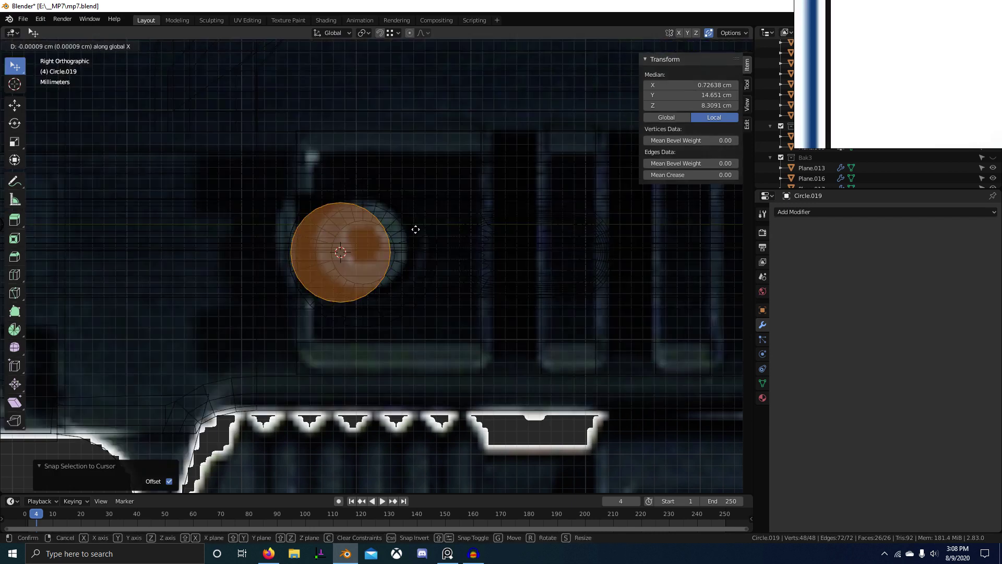
left_click(515, 226)
key("alt+z")
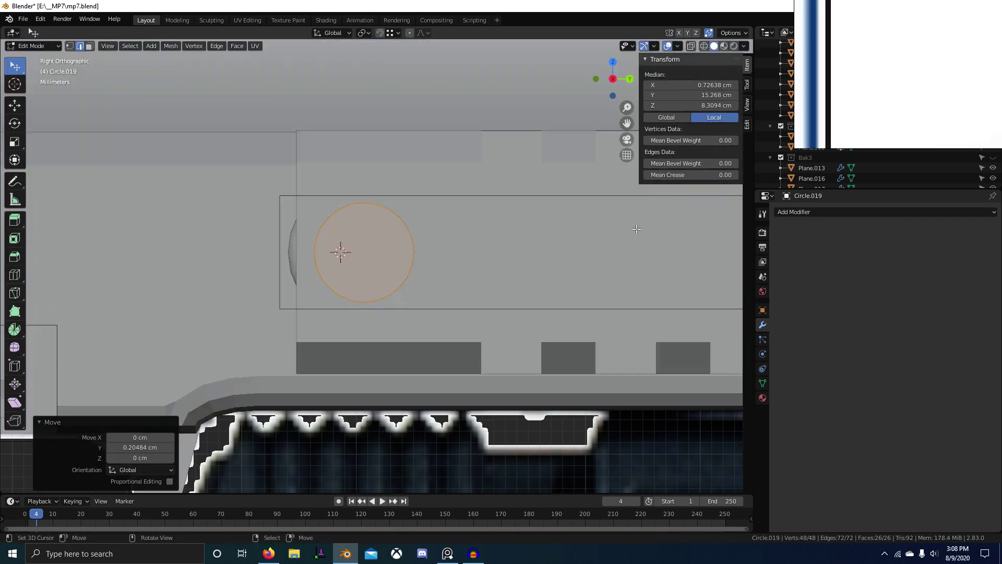
key("alt+z")
key("alt+z")
middle_click_drag(481, 246, 493, 269)
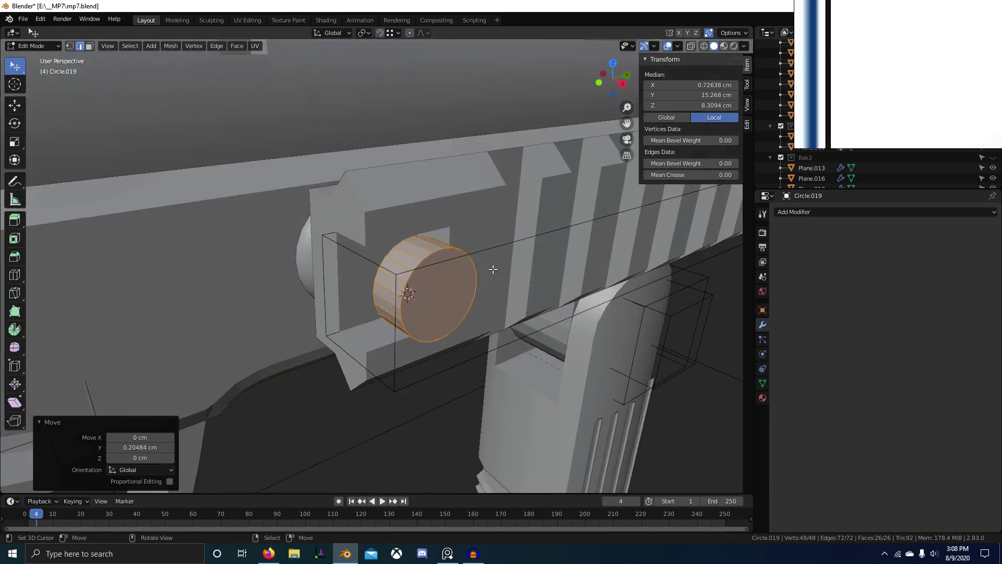
Step: Select the screw cylinder's entire mesh in vertex mode and reposition it along X relative to the rail pocket
key("1")
right_click(430, 256, "alt")
key("a")
scroll(431, 255, "down", 2)
middle_click_drag(431, 256, 474, 255)
scroll(474, 246, "up", 4)
key("g")
key("x")
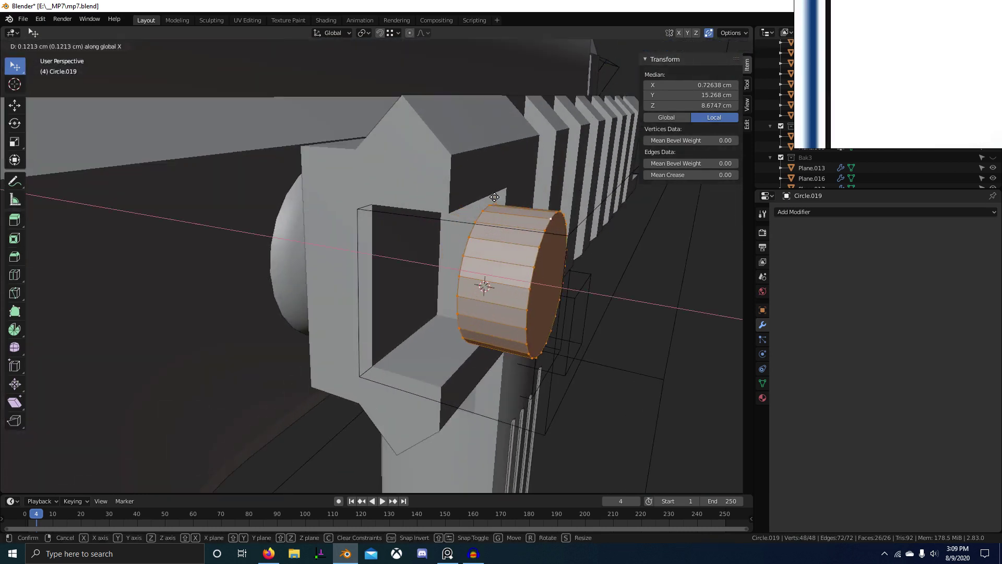
left_click(459, 193)
Step: Adjust the screw cylinder's depth by moving the edge loop at one end along X
middle_click_drag(459, 193, 458, 257)
right_click(468, 236, "alt")
key("g")
key("x")
left_click(518, 238)
left_click(438, 227)
right_click(448, 341, "alt")
key("shift+d")
key("y")
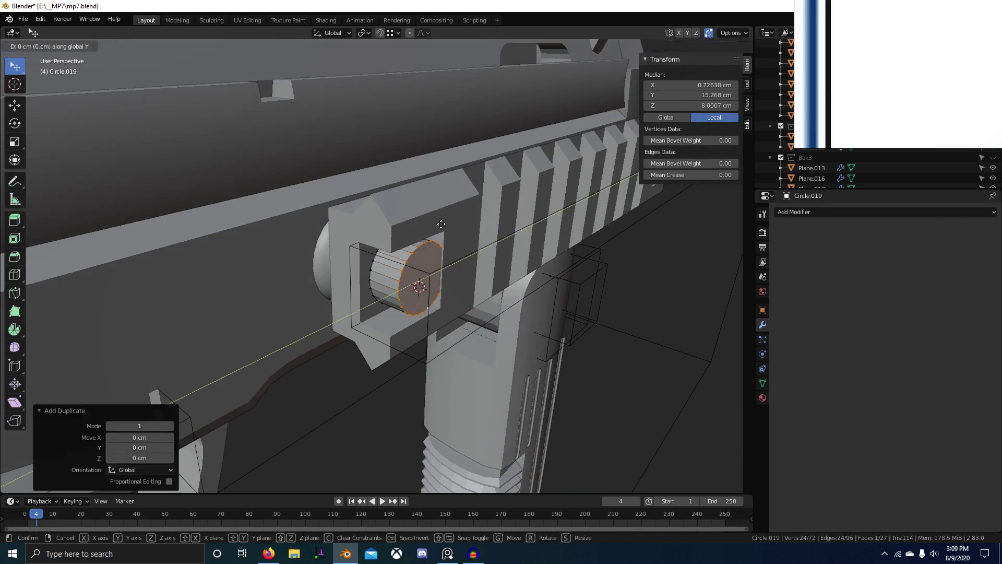
key("Escape")
key("ctrl+z")
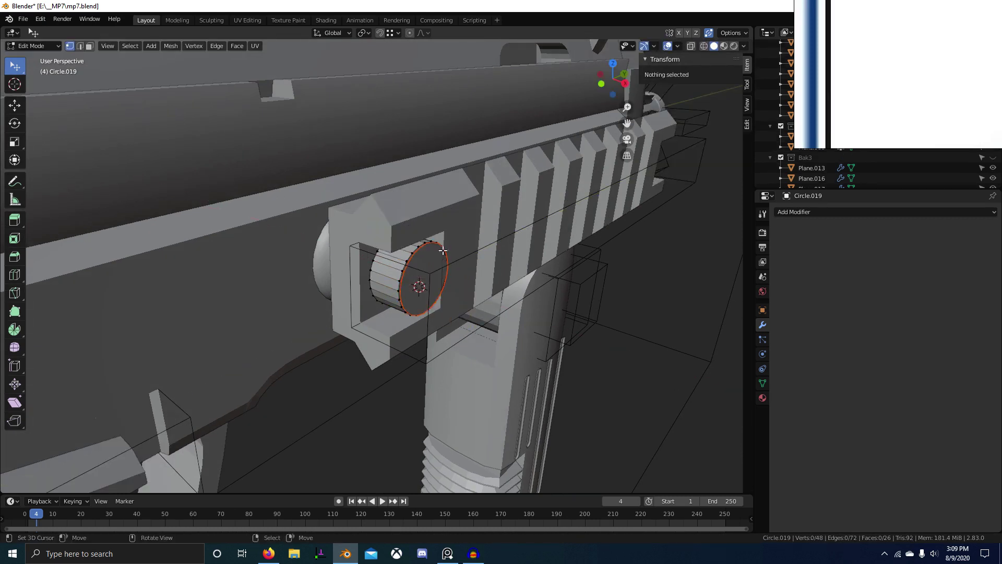
Step: Join the separated screw end disc into the rail pocket's box cutter and open the cutter's mesh for editing
key("Tab")
left_click(442, 266, "shift")
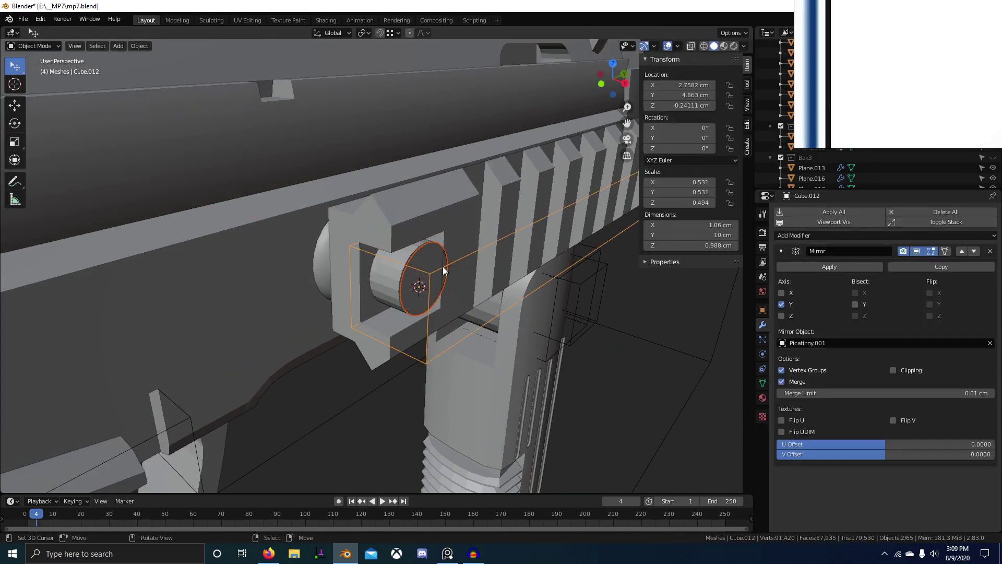
key("ctrl+j")
middle_click_drag(444, 267, 447, 270)
right_click(468, 256)
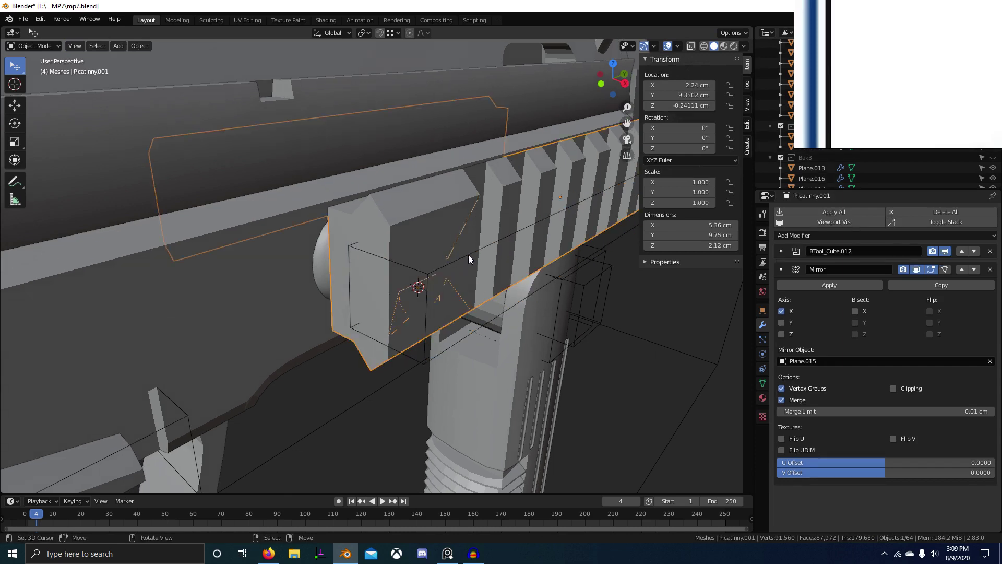
right_click(468, 255)
key("Tab")
key("KP_Decimal")
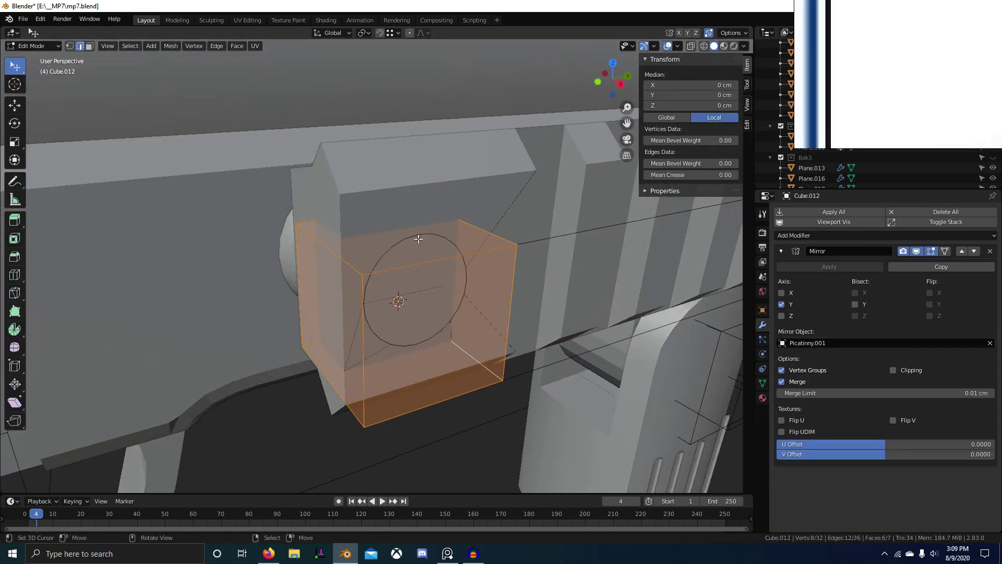
Step: Scale the disc uniformly by about 1.136 so that it spans the full height of the box cutter
right_click(418, 238)
key("KP_3")
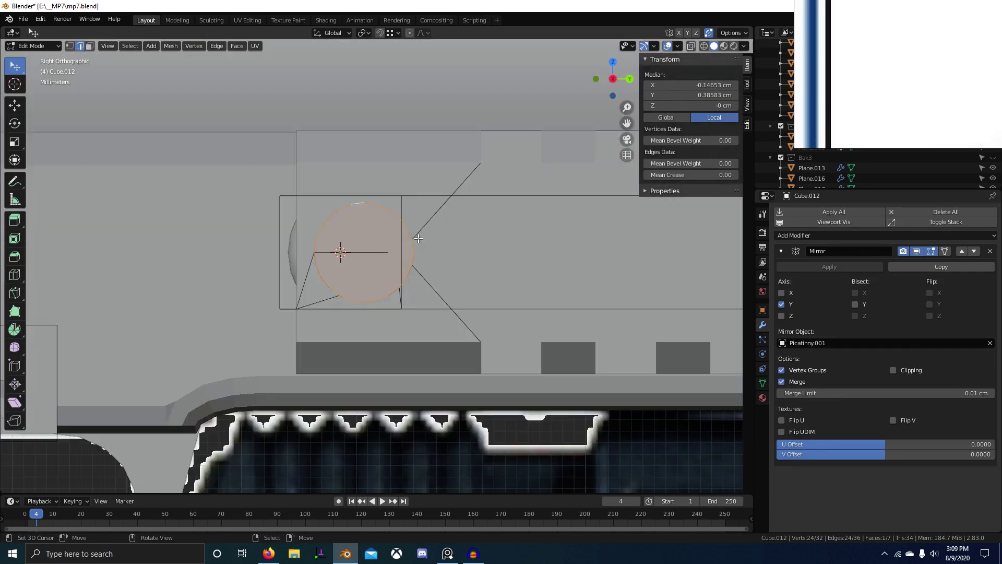
scroll(417, 197, "up", 1)
key("s")
key("z")
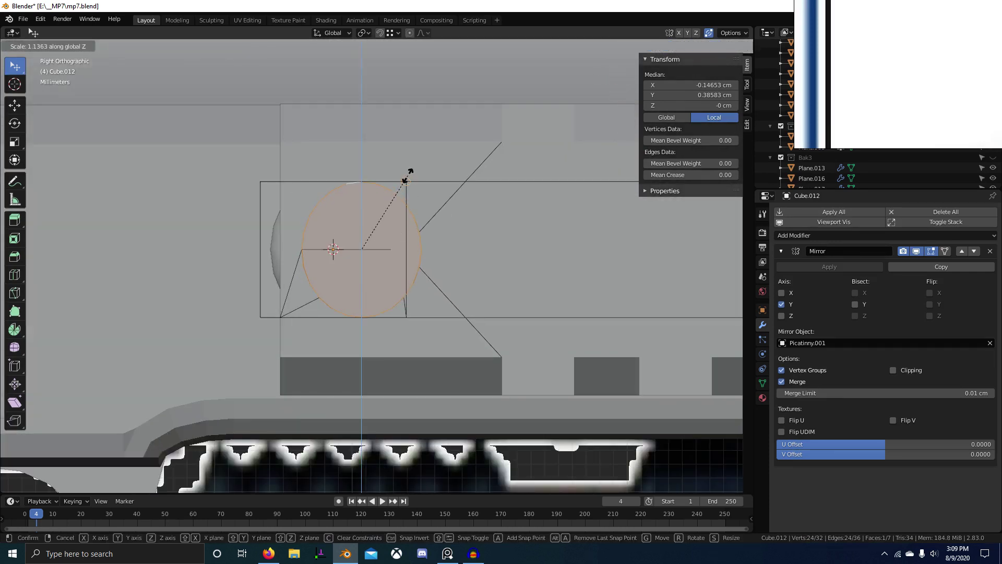
left_click(406, 179)
key("ctrl+c")
key("ctrl+v")
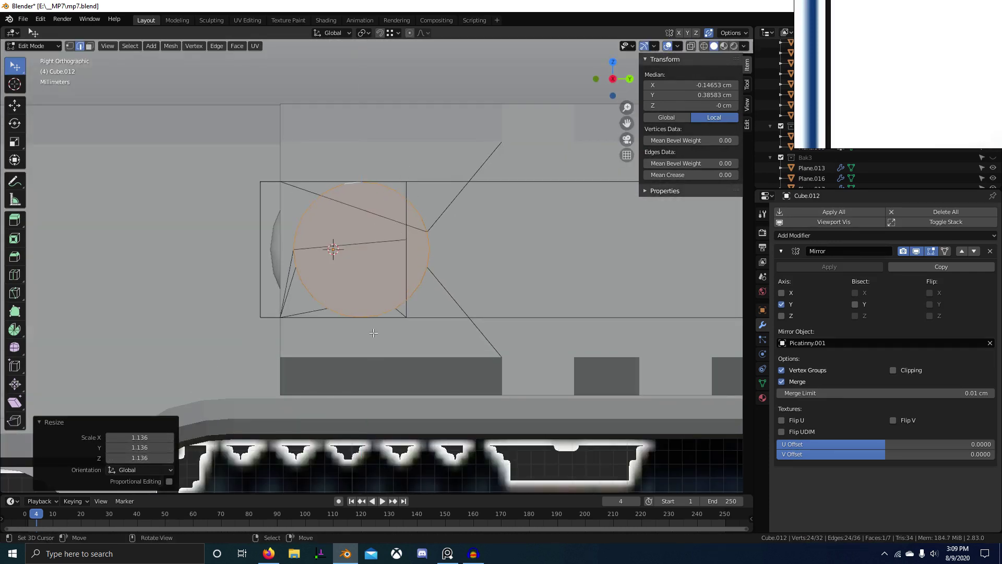
Step: Move the disc about 0.609 cm along X onto the outer face of the box cutter
middle_click_drag(374, 332, 334, 382, "shift")
scroll(334, 380, "up", 1)
key("shift+z")
key("1")
scroll(312, 225, "up", 2)
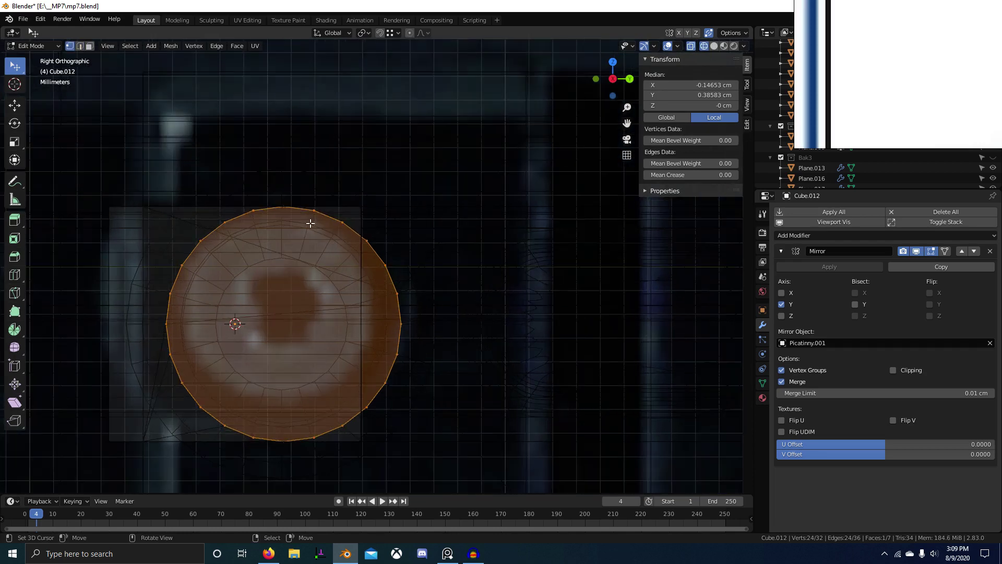
key("shift+z")
middle_click_drag(313, 224, 557, 264)
key("g")
key("x")
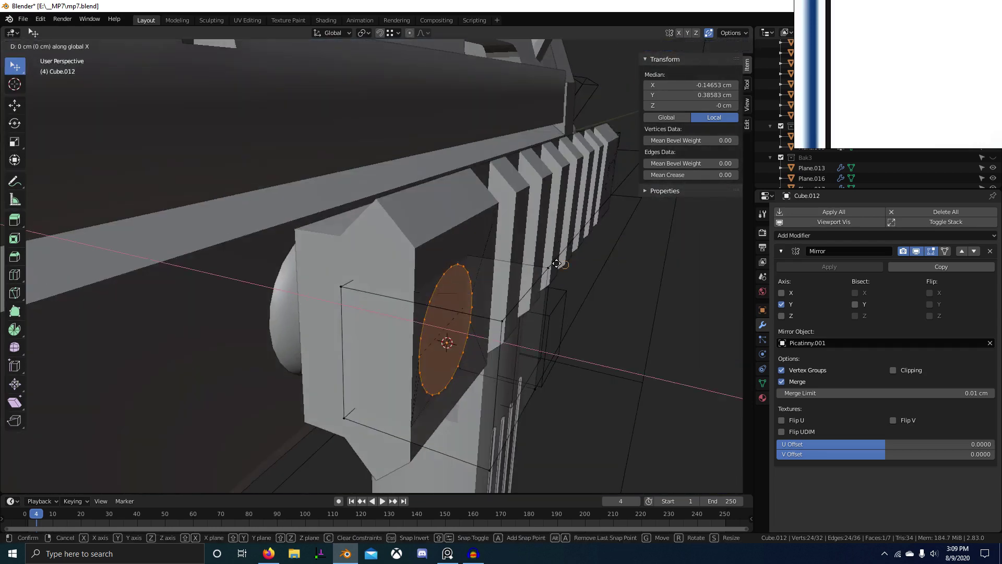
key("Return")
key("3")
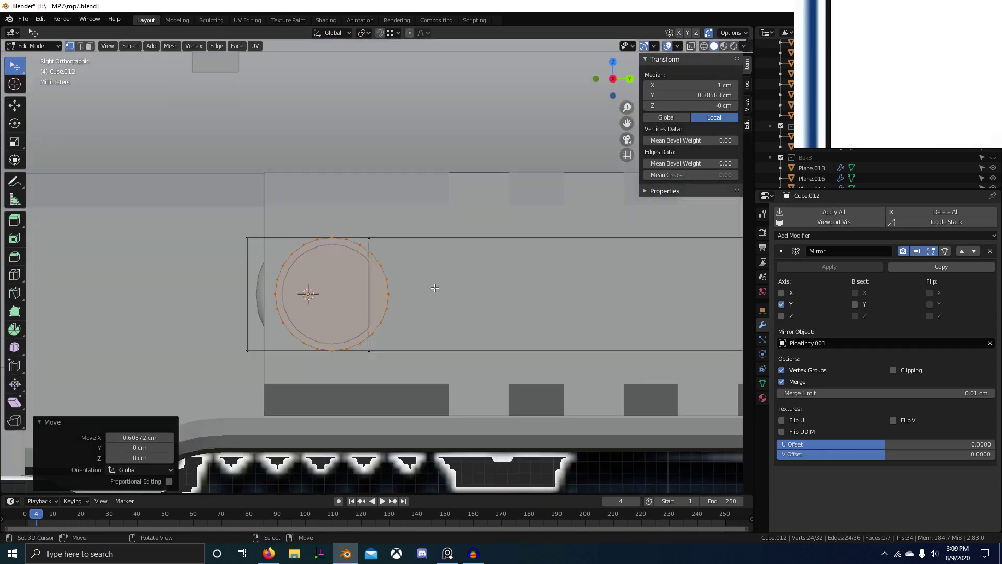
key("g")
key("y")
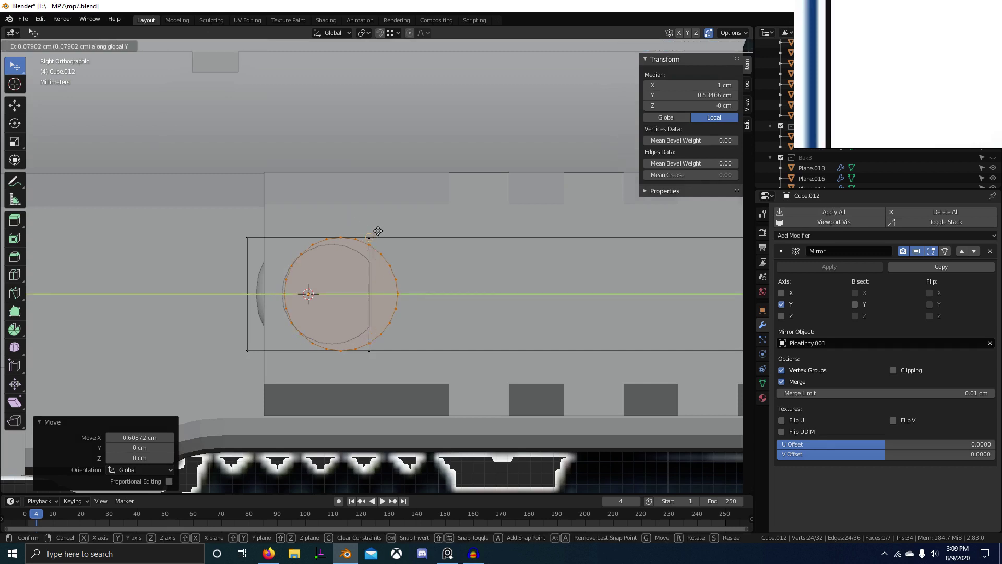
key("Return")
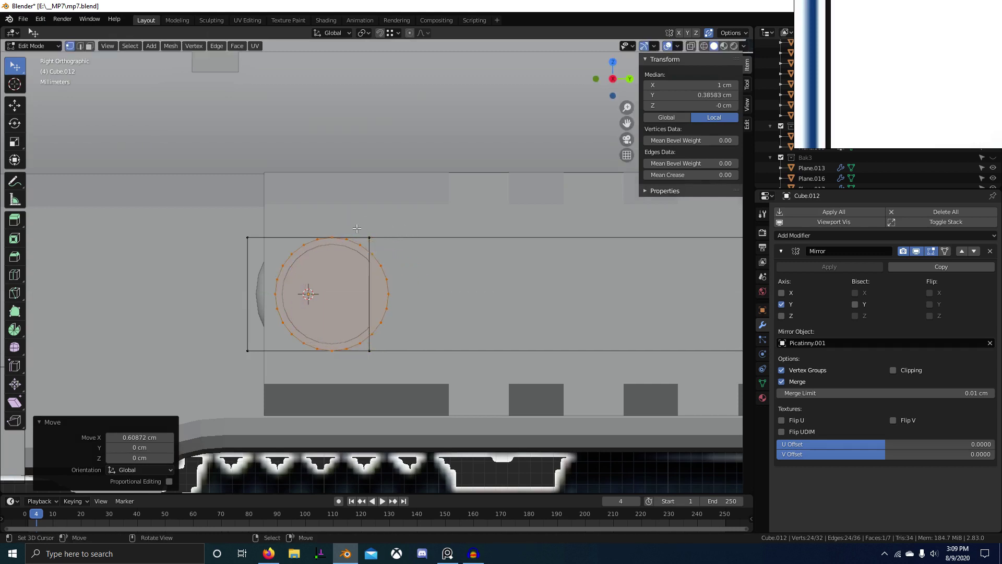
key("alt+z")
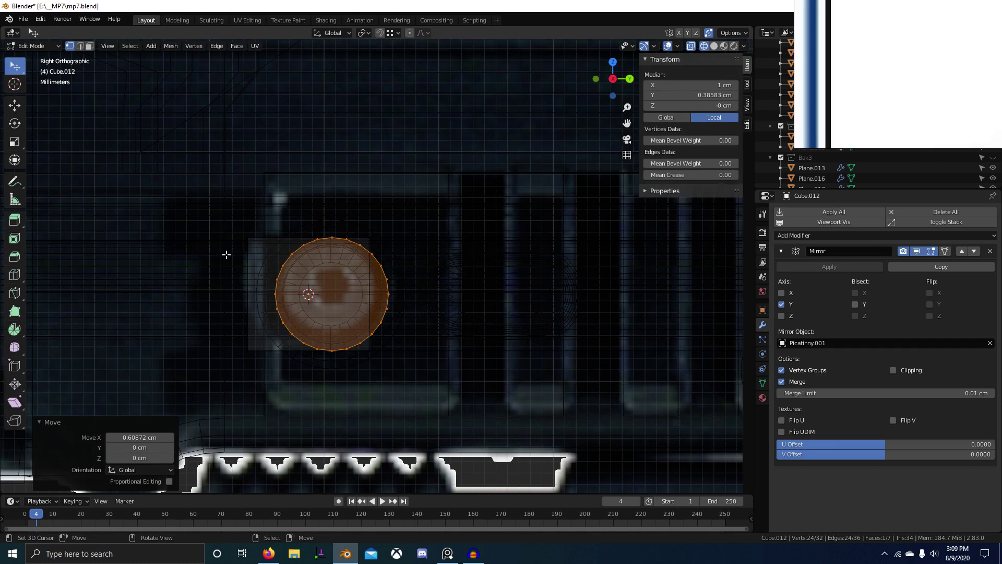
key("shift+z")
Step: Add a centred horizontal loop cut around the box cutter at mid-height
middle_click_drag(261, 254, 246, 323)
key("2")
left_click(323, 283)
key("ctrl+r")
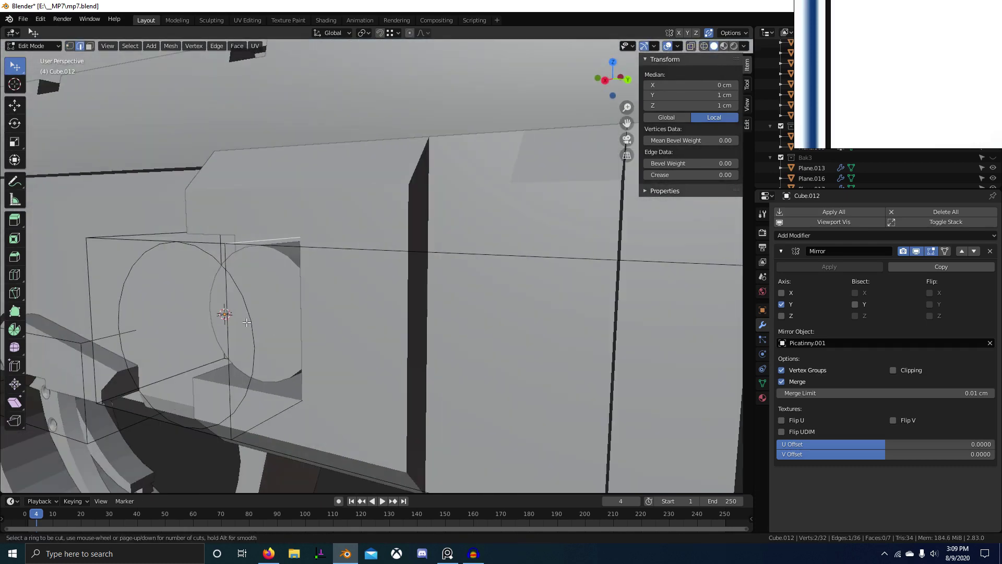
left_click(225, 328)
right_click(225, 327)
key("KP_3")
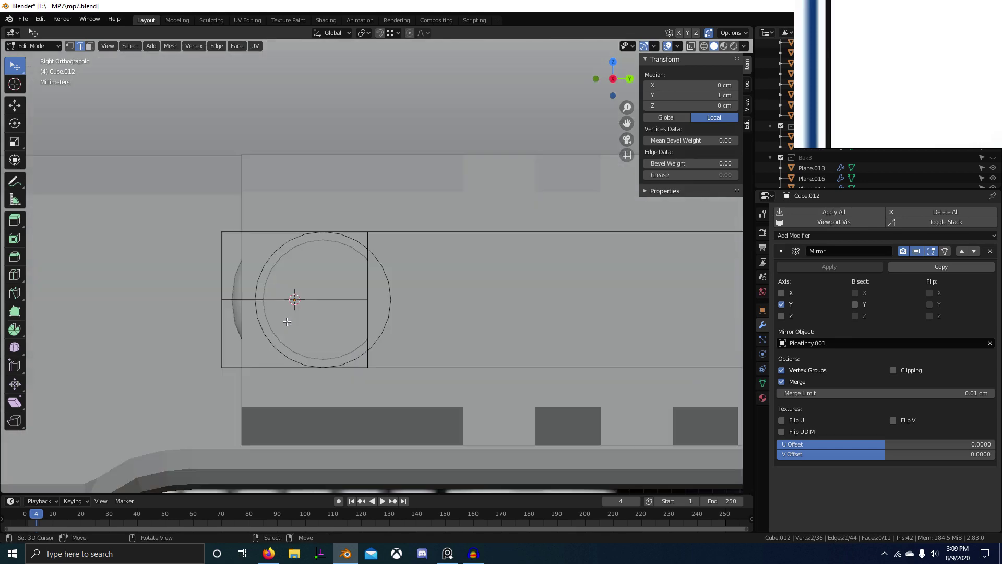
Step: Move the middle edge of the cutter's end face along Y to the outermost point of the disc's rim
scroll(296, 323, "up", 2)
key("g")
key("y")
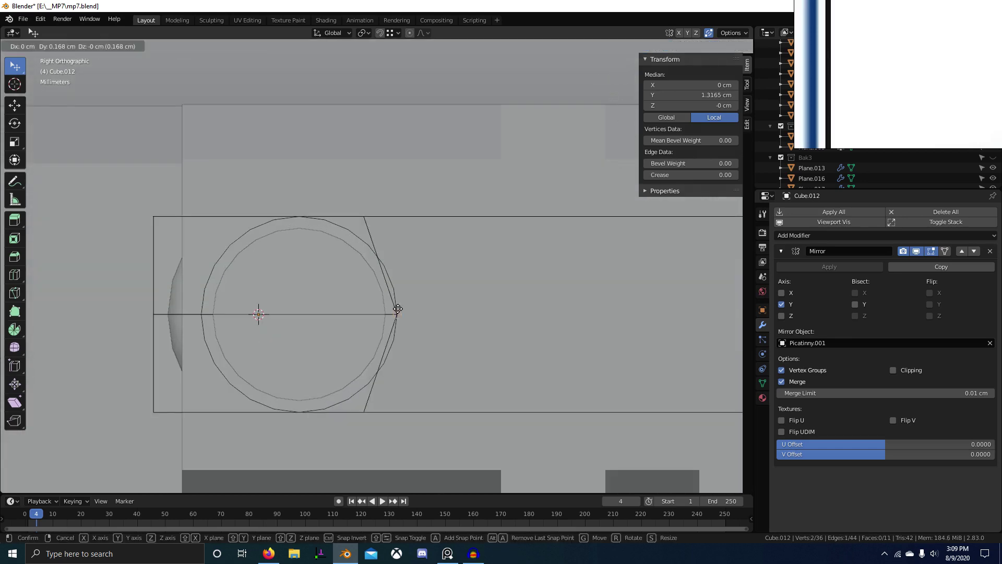
left_click(389, 280)
Step: Snap the upper and lower edges of the cutter's end to the top and bottom points of the disc
middle_click_drag(395, 245, 293, 240)
right_click(297, 283)
key("g")
left_click(302, 287, "ctrl")
scroll(308, 292, "down", 1)
right_click(340, 304)
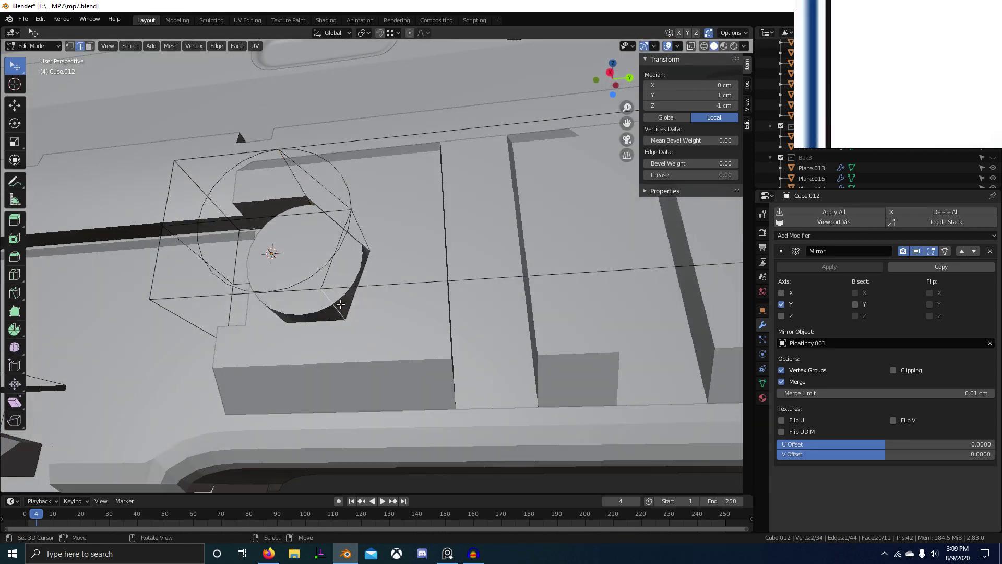
key("g")
left_click(269, 297)
Step: Isolate the cutter in local view and subdivide the lower slanted end face with 5 cuts across its width
key("slash")
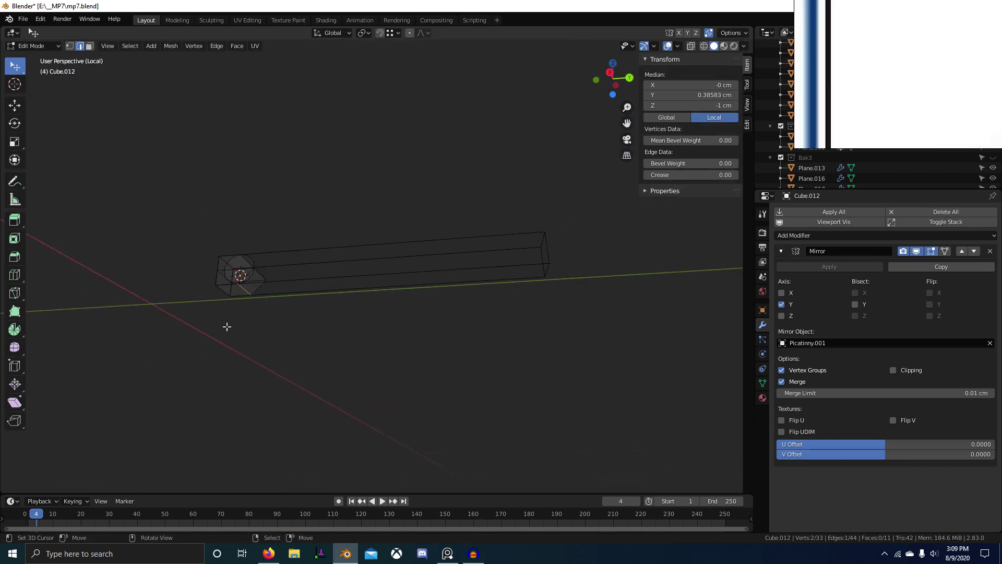
scroll(360, 337, "up", 3)
middle_click_drag(226, 327, 425, 309, "shift")
scroll(437, 304, "up", 7)
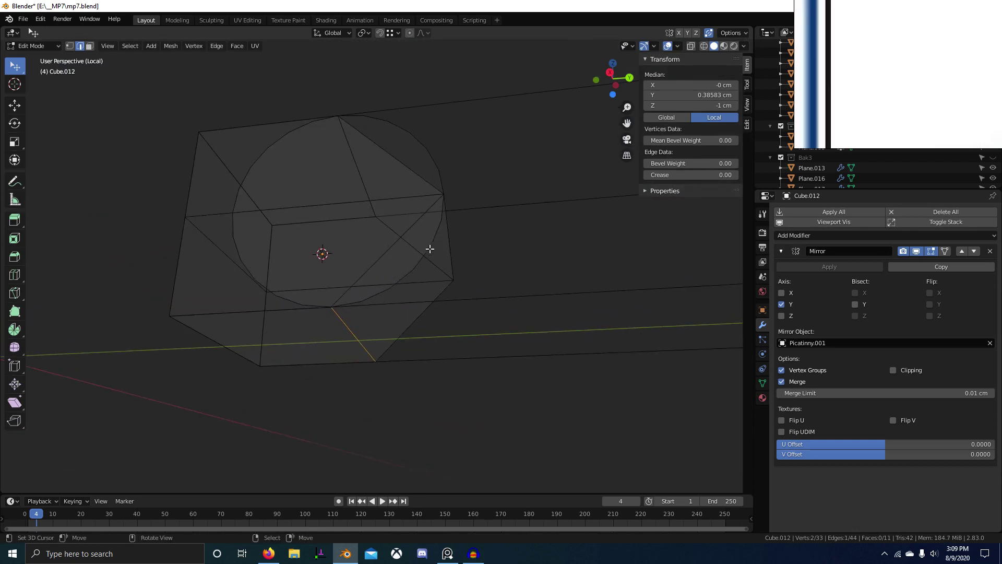
scroll(387, 258, "up", 2)
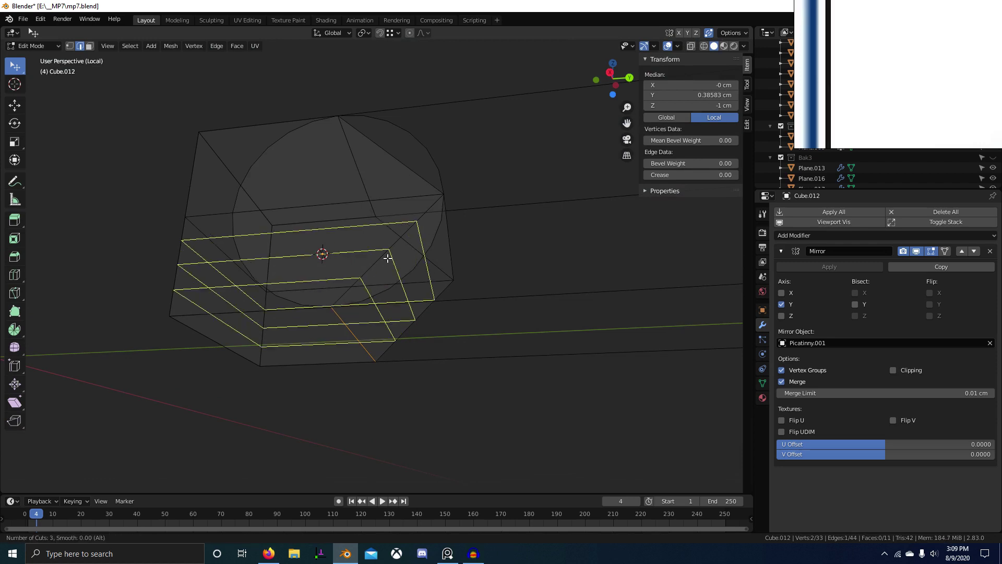
right_click(387, 257)
right_click(381, 255)
right_click(424, 315, "shift")
key("w")
key("s")
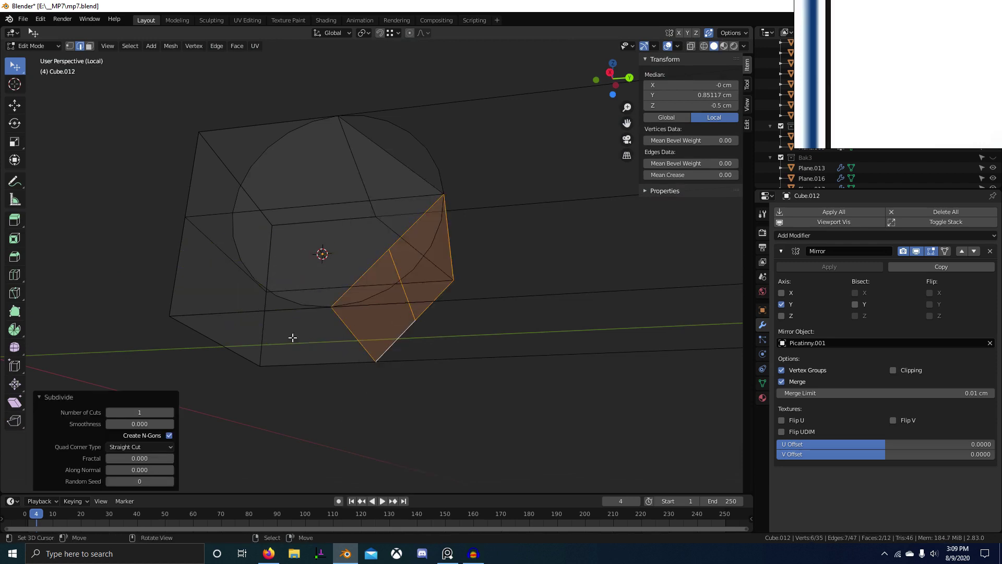
left_click(171, 413)
left_click(171, 413)
left_click(172, 412)
left_click(171, 412)
Step: Snap the five new edges of the lower slanted face to the matching rim vertices of the disc
right_click(367, 317)
key("g")
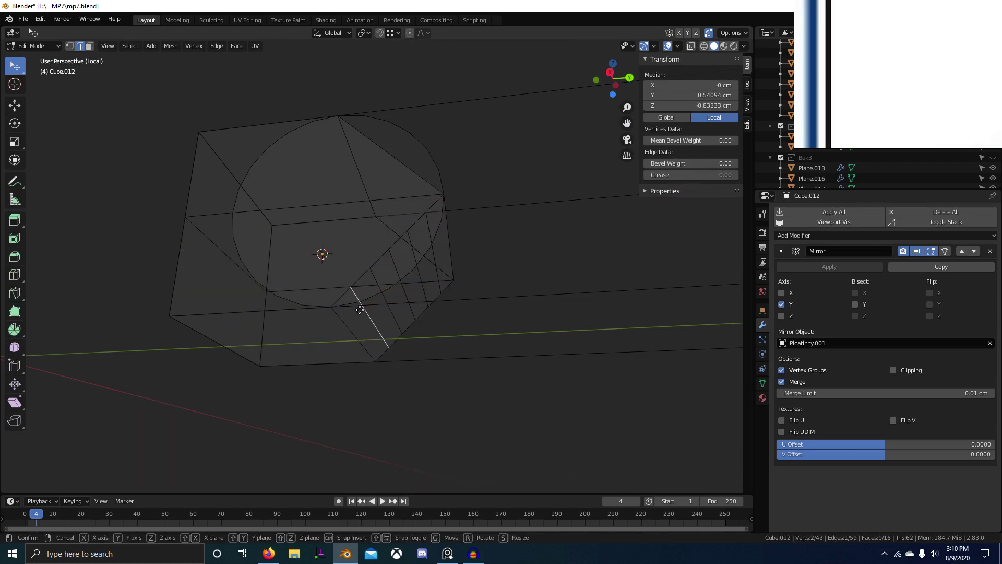
left_click(365, 299)
key("g")
left_click(401, 278)
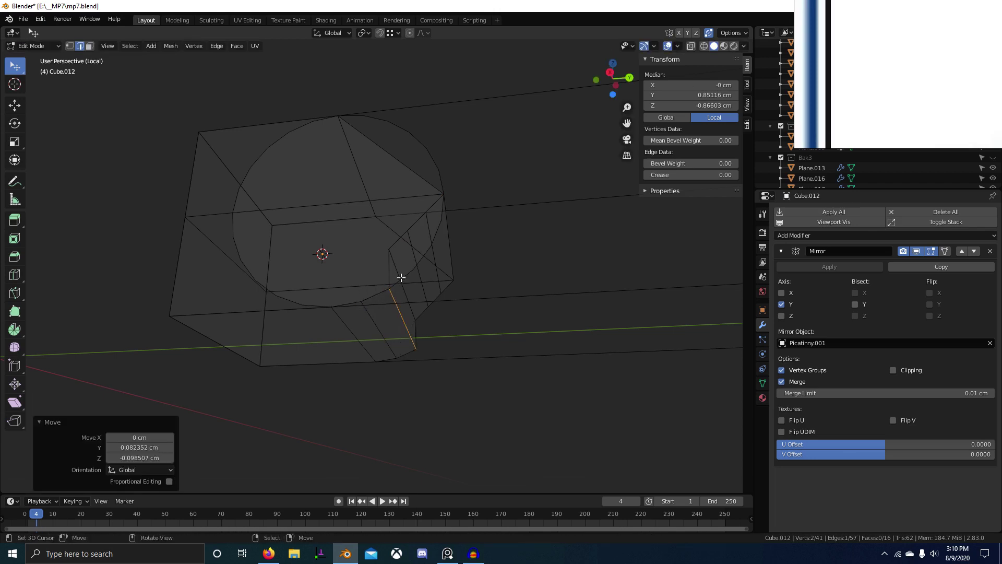
right_click(411, 288)
key("g")
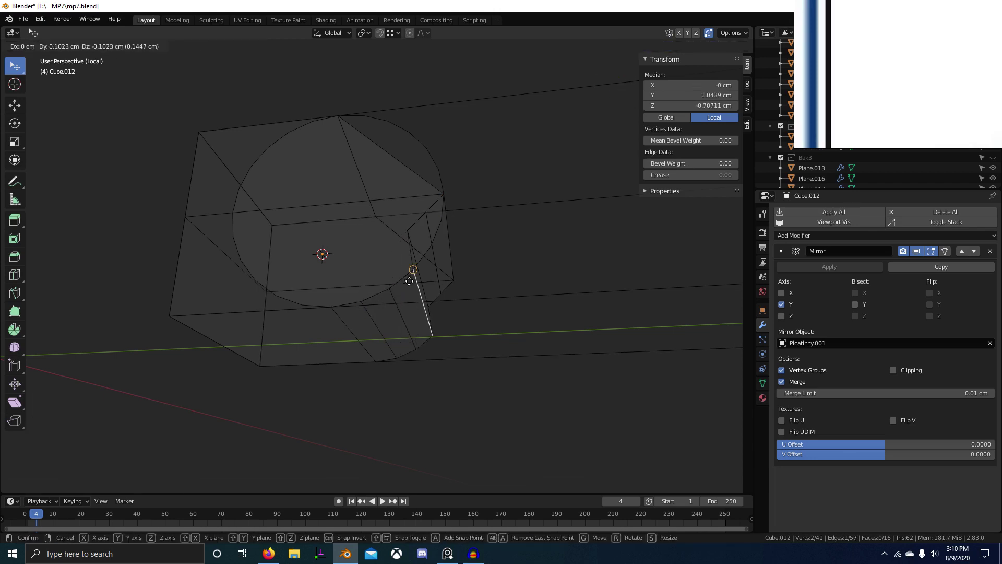
left_click(424, 253)
right_click(415, 247)
right_click(409, 246)
mouse_move(409, 246)
middle_mouse_down()
mouse_move(390, 267)
mouse_move(402, 244)
middle_mouse_up()
key("g")
left_click(427, 242, "ctrl")
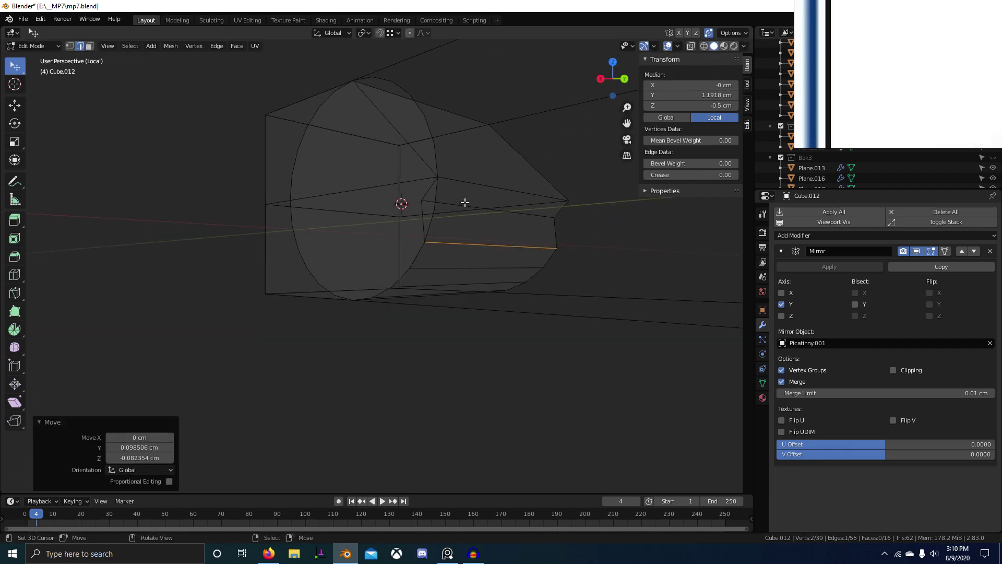
right_click(452, 203)
key("g")
left_click(437, 209, "ctrl")
scroll(443, 207, "down", 2)
Step: Subdivide the upper slanted end face of the cutter with 5 cuts between its two long edges
middle_click_drag(443, 207, 380, 249)
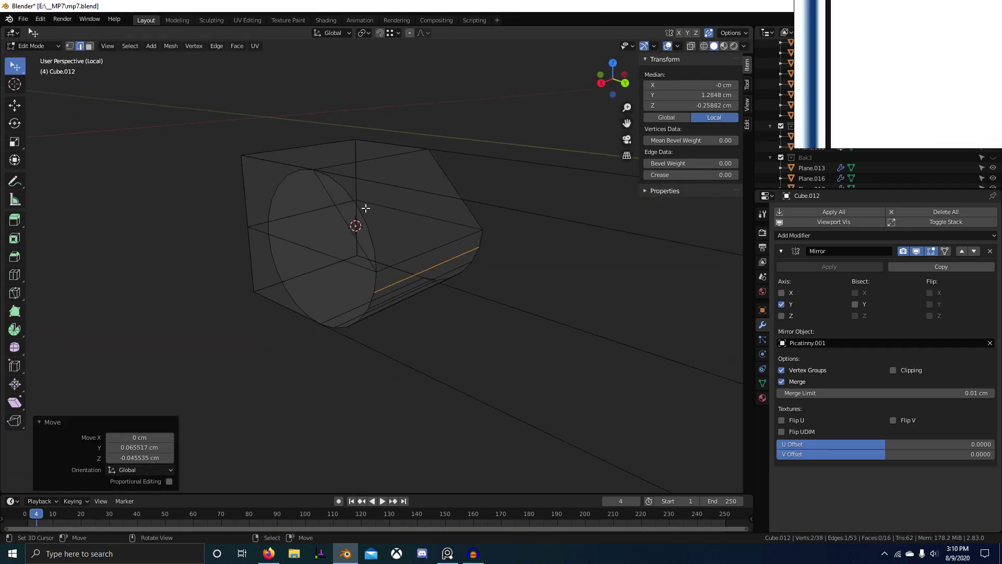
right_click(363, 209)
right_click(474, 197, "shift")
key("w")
left_click(472, 195)
key("w")
left_click(171, 409)
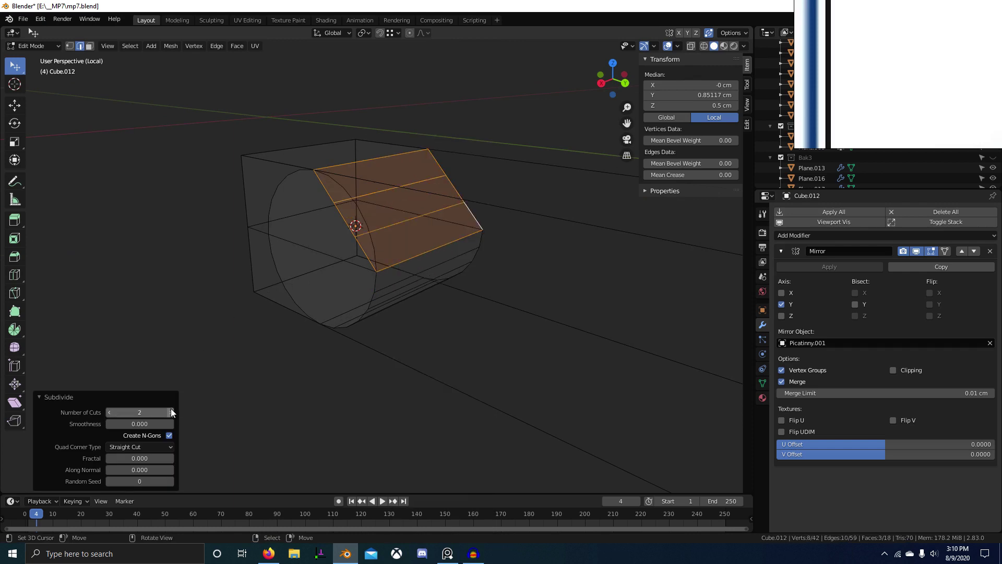
left_click(170, 409)
left_click(170, 408)
left_click(171, 408)
Step: Snap the five new edges of the upper slanted face to the disc's rim vertices to complete the rounded end
key("g")
left_click(380, 247, "ctrl")
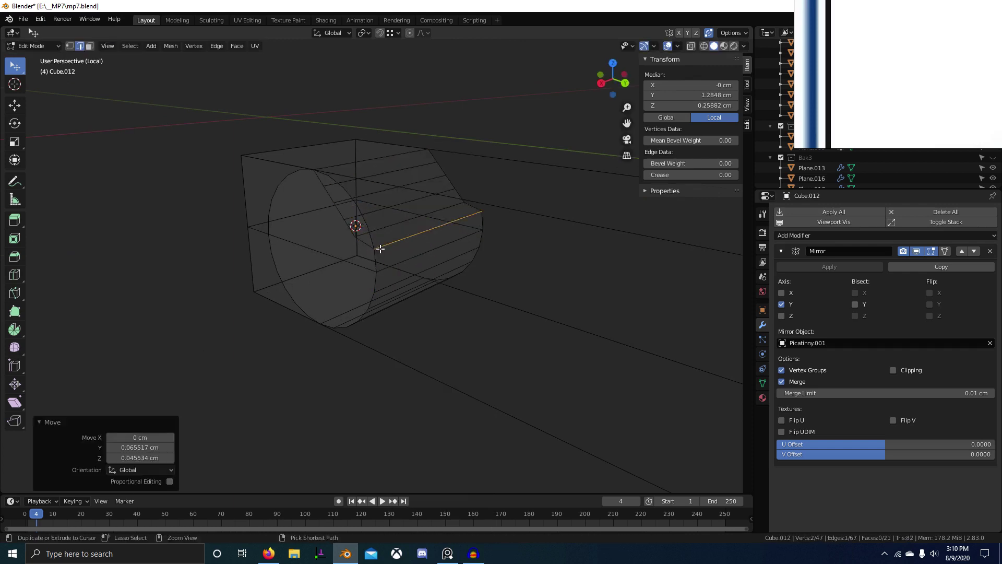
right_click(380, 228)
key("g")
left_click(375, 221, "ctrl")
right_click(374, 211)
key("g")
left_click(366, 210, "ctrl")
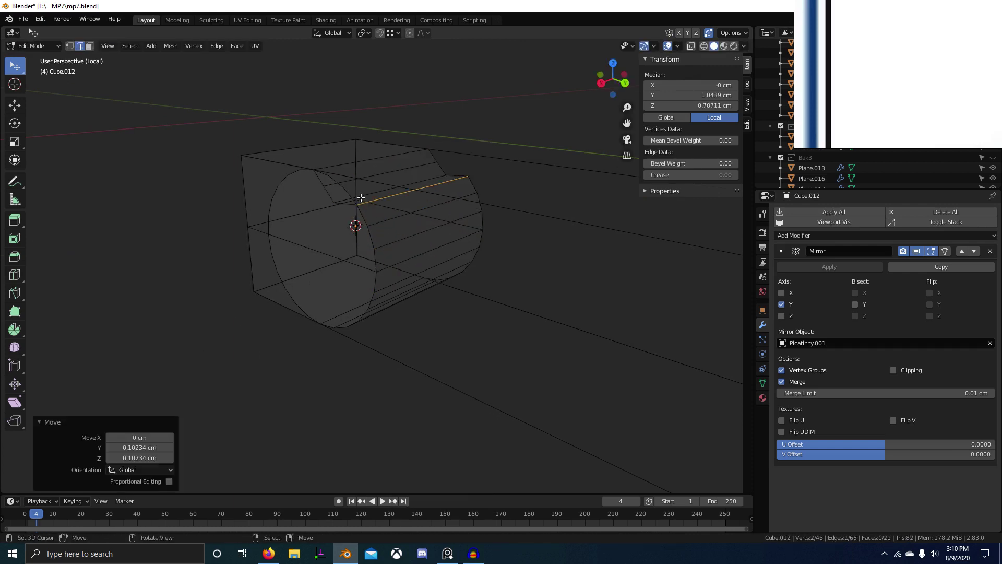
right_click(359, 198)
key("g")
left_click(350, 188, "ctrl")
right_click(350, 178)
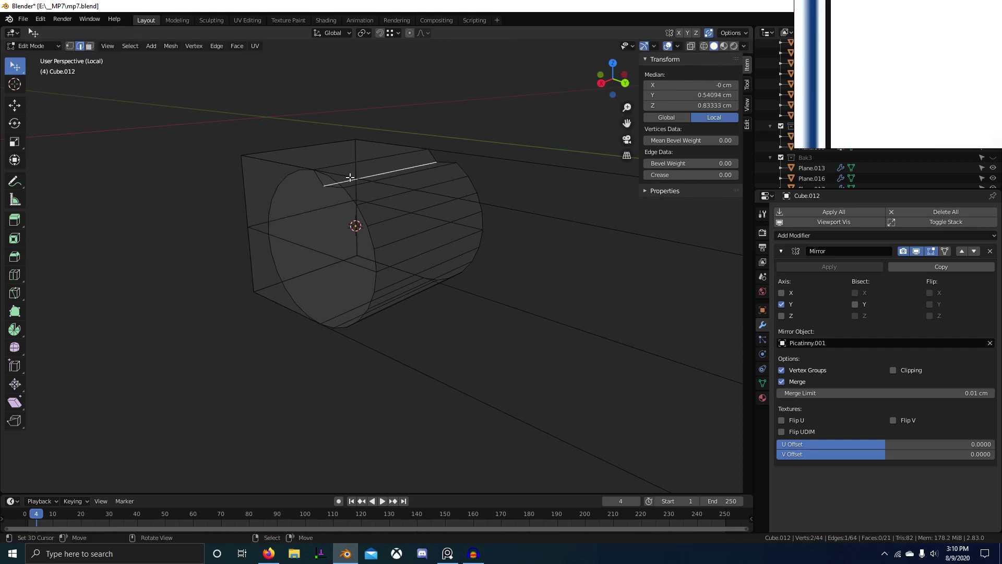
left_click(333, 176, "ctrl")
Step: Leave local view and recalculate the normals of the entire cutter mesh
middle_click_drag(333, 176, 431, 352)
key("KP_Divide")
key("a")
key("shift+n")
Step: Delete the leftover disc face from the rounded cutter and select its whole remaining mesh to recalculate the normals
scroll(348, 270, "down", 4)
scroll(462, 338, "up", 2)
key("3")
right_click(444, 331)
key("x")
left_click(449, 343)
scroll(449, 343, "down", 4)
key("a")
scroll(432, 352, "up", 4)
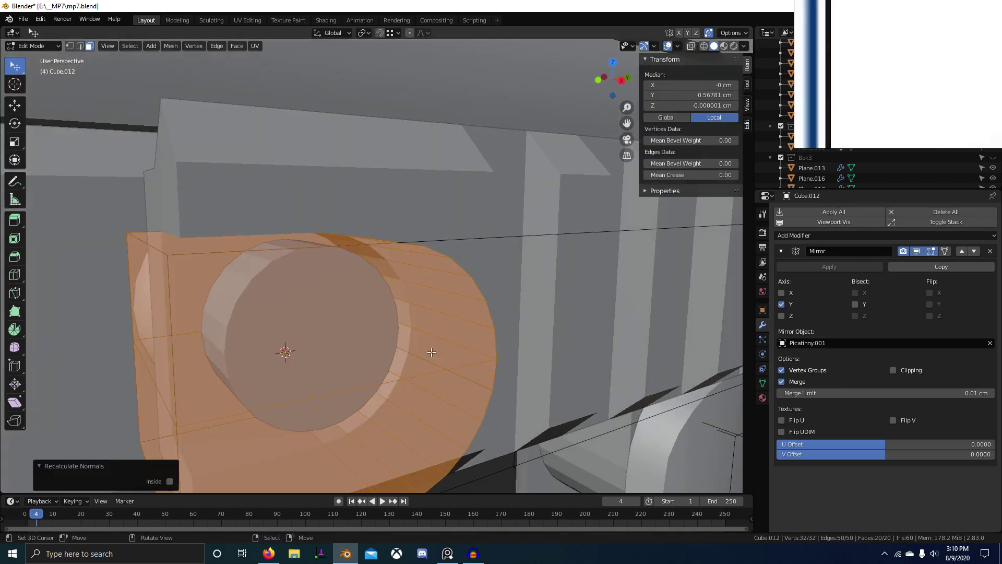
Step: Return to Object Mode, check the rounded pocket in the side rail and save mp7.blend
key("Tab")
scroll(431, 352, "down", 5)
middle_click_drag(460, 328, 423, 364)
scroll(396, 361, "down", 3)
scroll(434, 377, "up", 3)
key("ctrl+s")
Step: Select the screw cylinder in the rail pocket and frame it in the right orthographic view
right_click(324, 290)
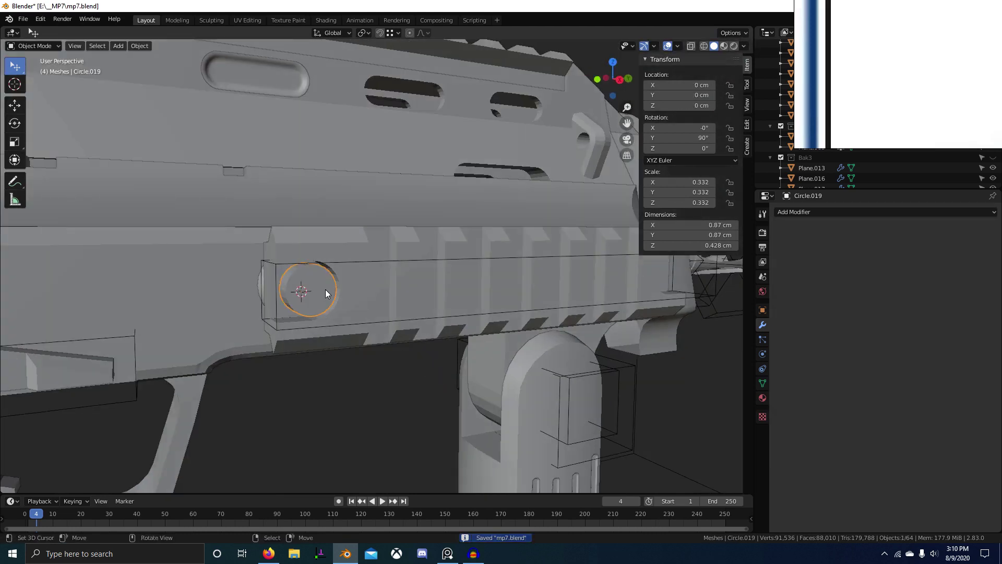
middle_click_drag(324, 289, 341, 327)
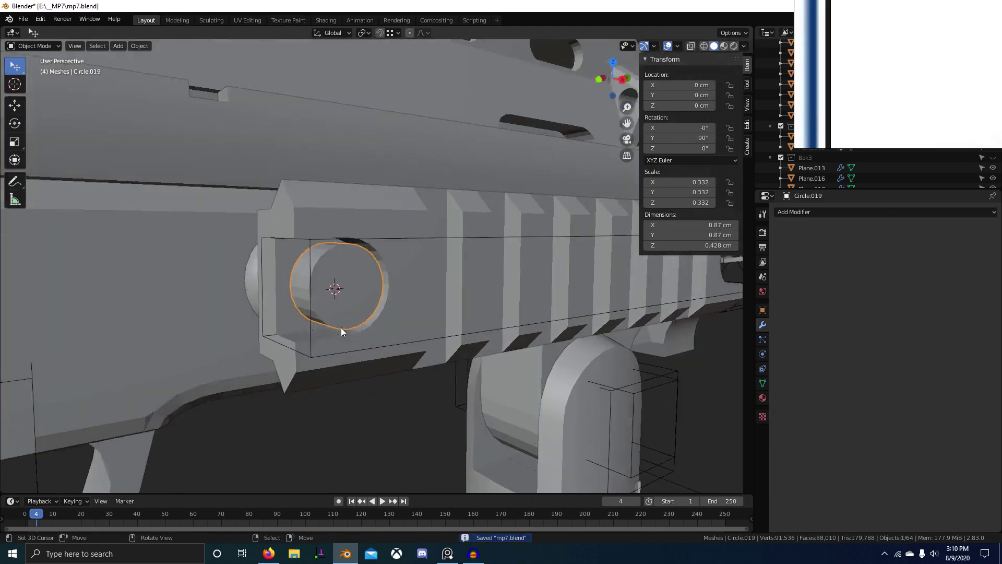
key("KP_Decimal")
key("KP_3")
Step: Look through the reference board for an image showing the side rail and its screws
scroll(940, 73, "down", 6)
middle_click_drag(966, 73, 932, 66)
scroll(924, 58, "up", 3)
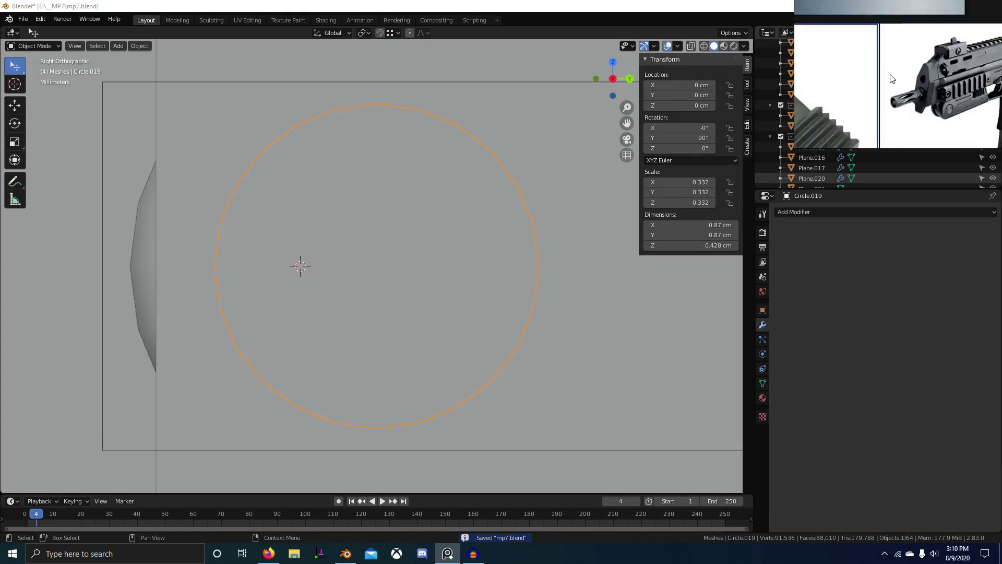
middle_click_drag(968, 128, 898, 130)
scroll(897, 130, "up", 4)
middle_click_drag(907, 87, 927, 130)
scroll(885, 85, "down", 8)
scroll(932, 80, "down", 3)
middle_click_drag(820, 94, 981, 123)
scroll(885, 86, "down", 2)
middle_click_drag(844, 108, 888, 111)
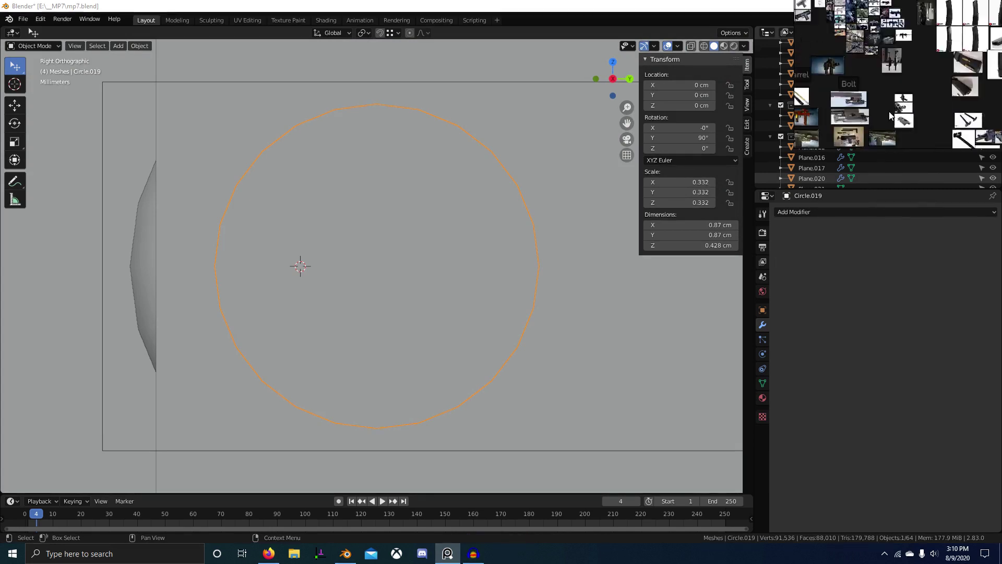
scroll(821, 108, "up", 5)
scroll(822, 80, "down", 7)
scroll(882, 88, "up", 5)
scroll(823, 71, "up", 3)
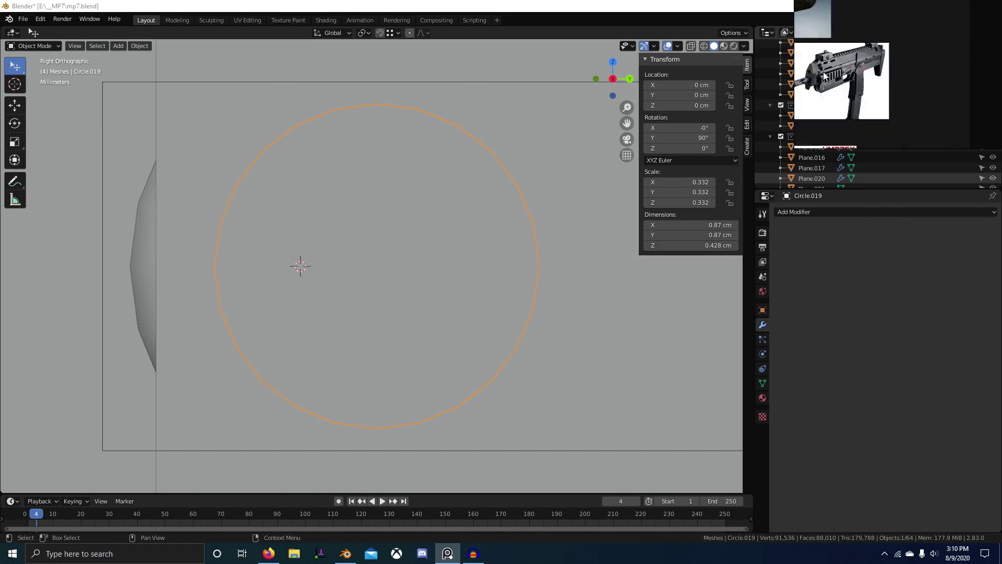
scroll(892, 102, "up", 2)
scroll(848, 102, "up", 2)
scroll(847, 102, "down", 5)
scroll(915, 89, "down", 3)
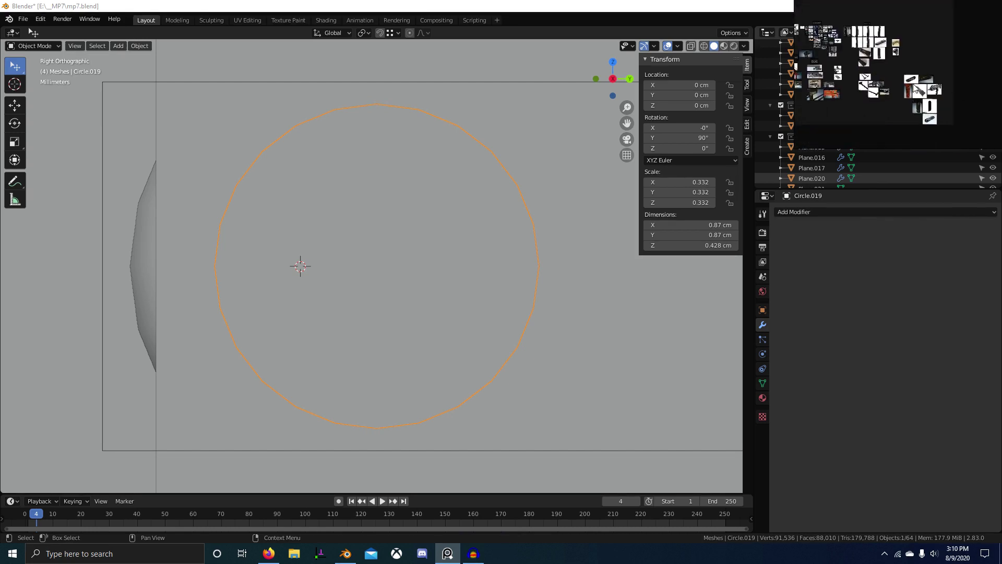
Step: Maximize the reference board, examine the side rail's screw heads in the green-background photo, and restore the small board window
key("ctrl+f")
scroll(555, 217, "up", 5)
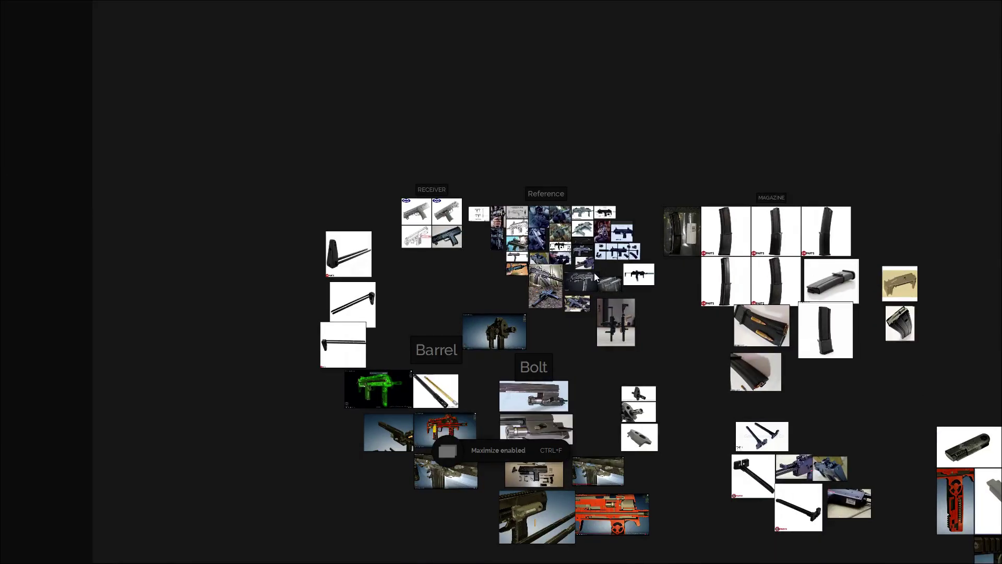
scroll(594, 276, "up", 3)
scroll(407, 250, "up", 4)
scroll(325, 173, "up", 2)
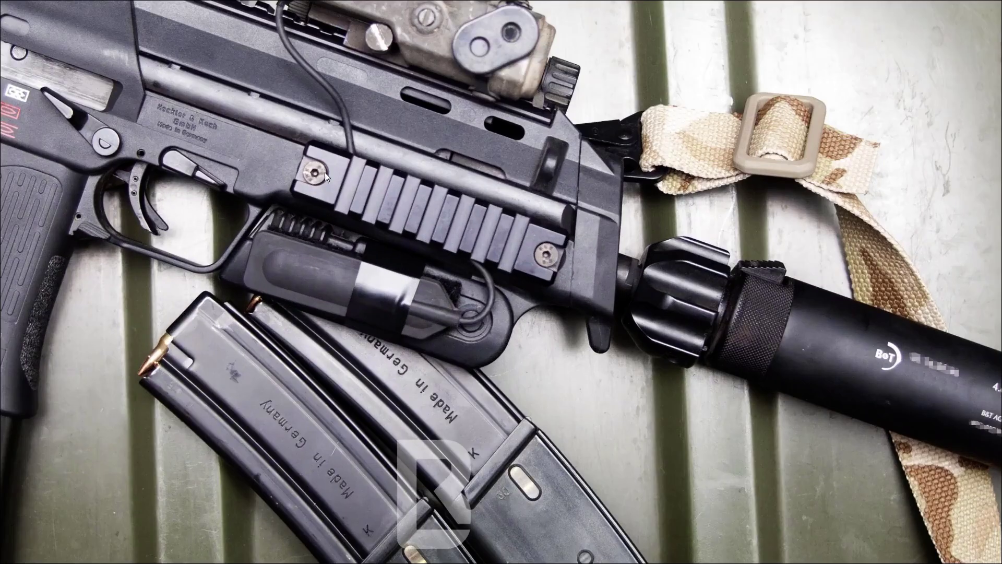
scroll(333, 188, "up", 4)
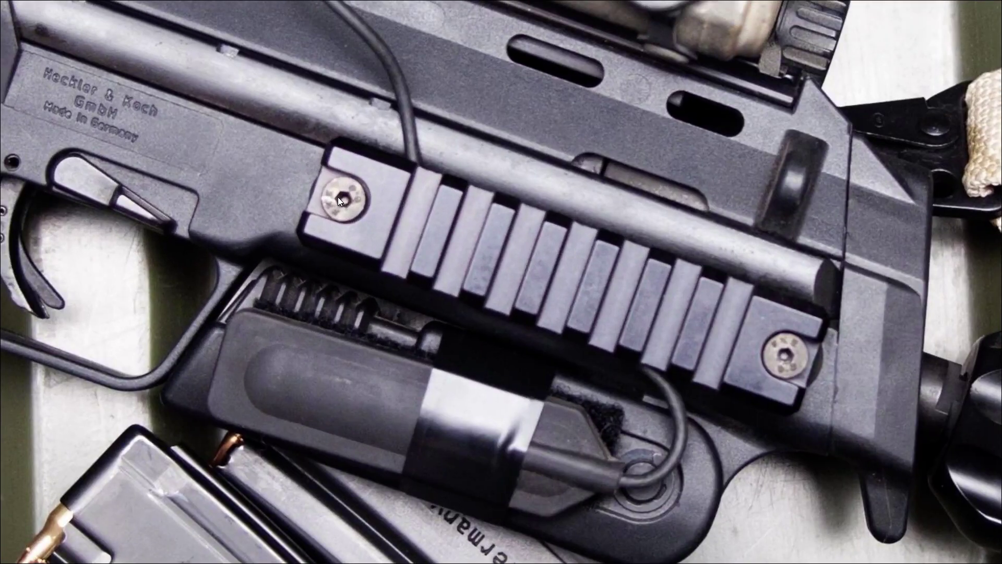
scroll(610, 291, "down", 12)
scroll(689, 364, "up", 2)
middle_click_drag(820, 360, 851, 261)
key("alt+Tab")
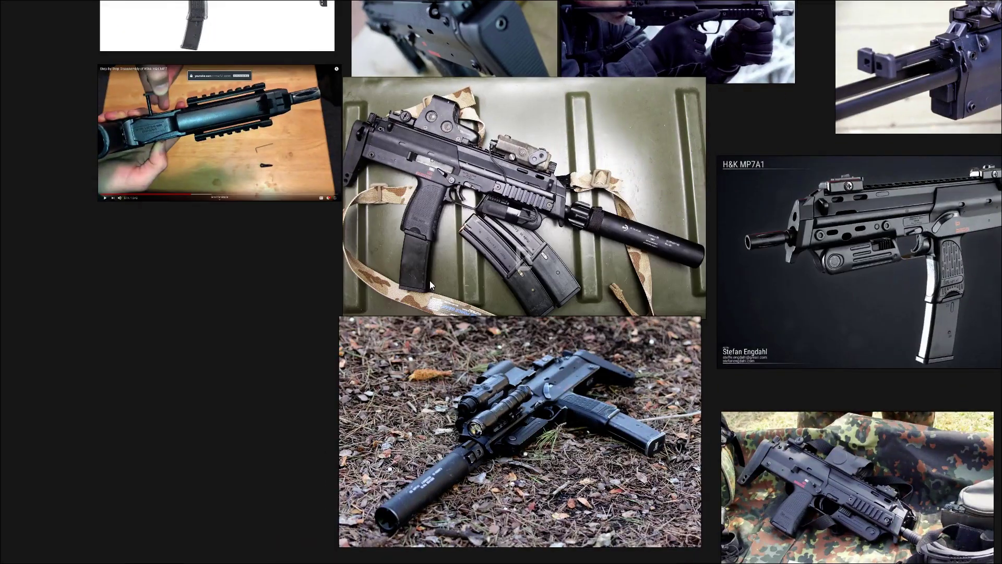
scroll(377, 278, "down", 3)
scroll(311, 273, "down", 3)
key("ctrl+f")
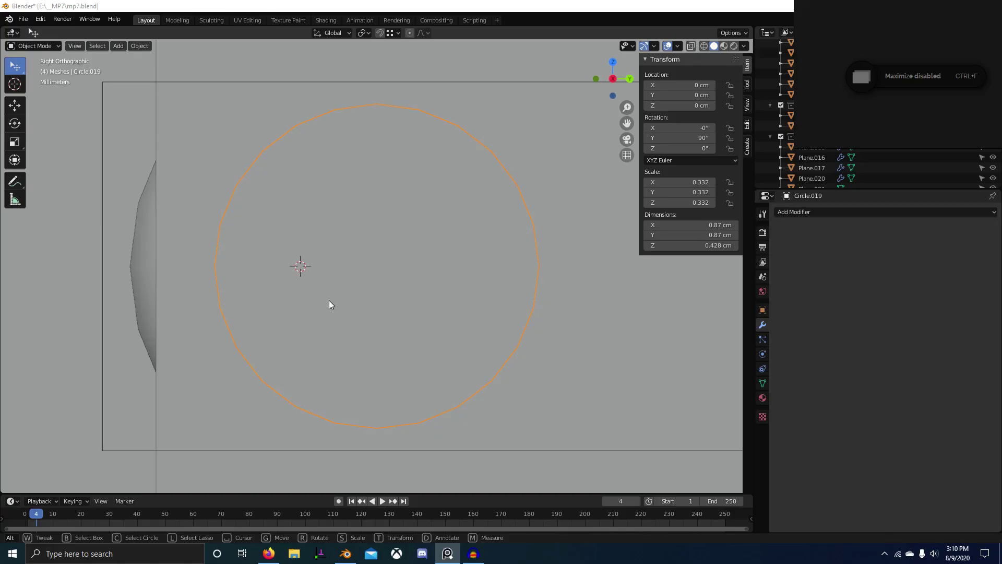
Step: Snap the 3D cursor to the centre of the screw's front face and return to Object Mode
middle_click_drag(422, 306, 483, 325)
key("Tab")
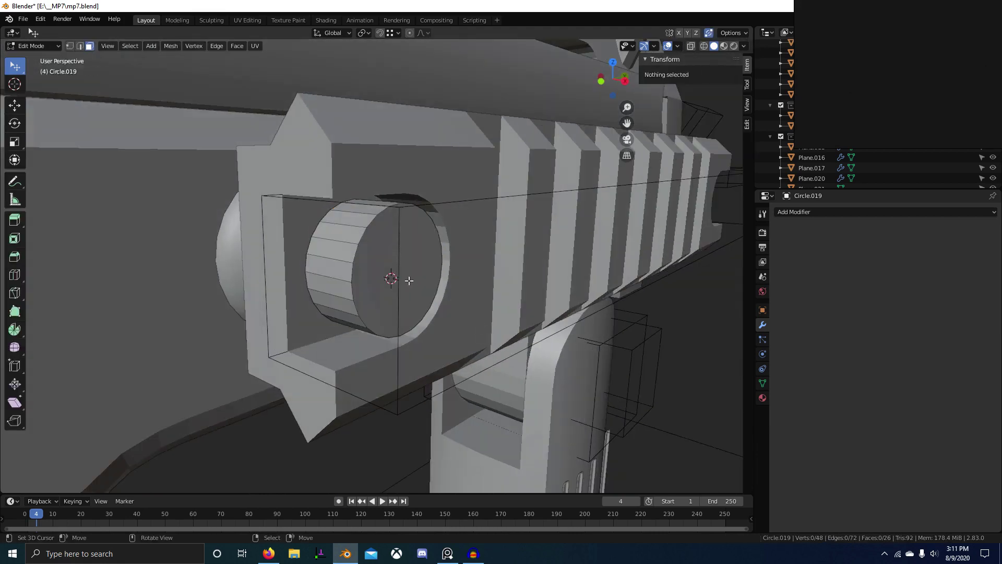
left_click(409, 280)
key("shift+s")
left_click(401, 406)
key("Tab")
middle_click_drag(430, 390, 476, 330)
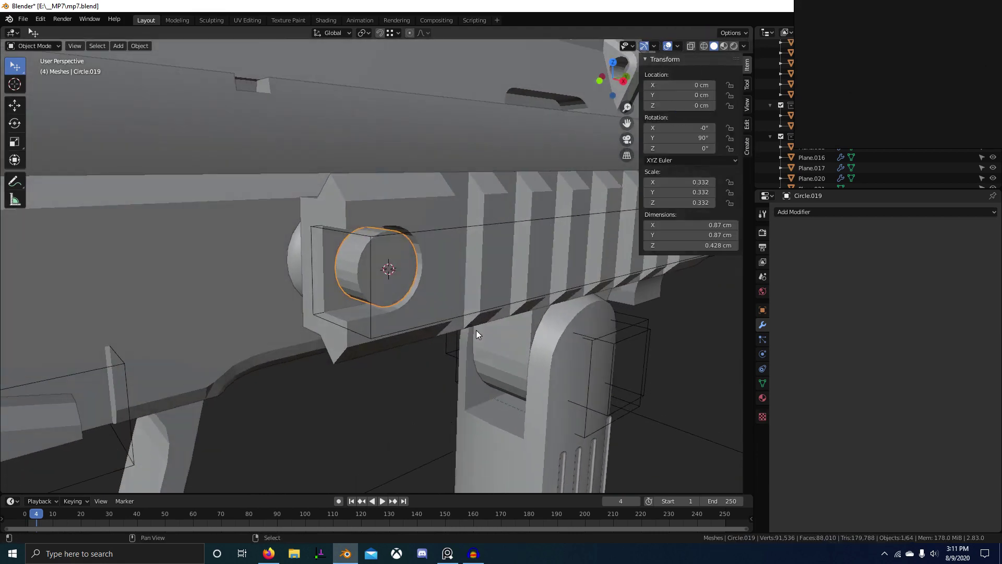
Step: Add a mesh circle with 6 vertices at the 3D cursor and rotate it 90° about Y
key("shift+a")
mouse_move(476, 330)
left_click(554, 109)
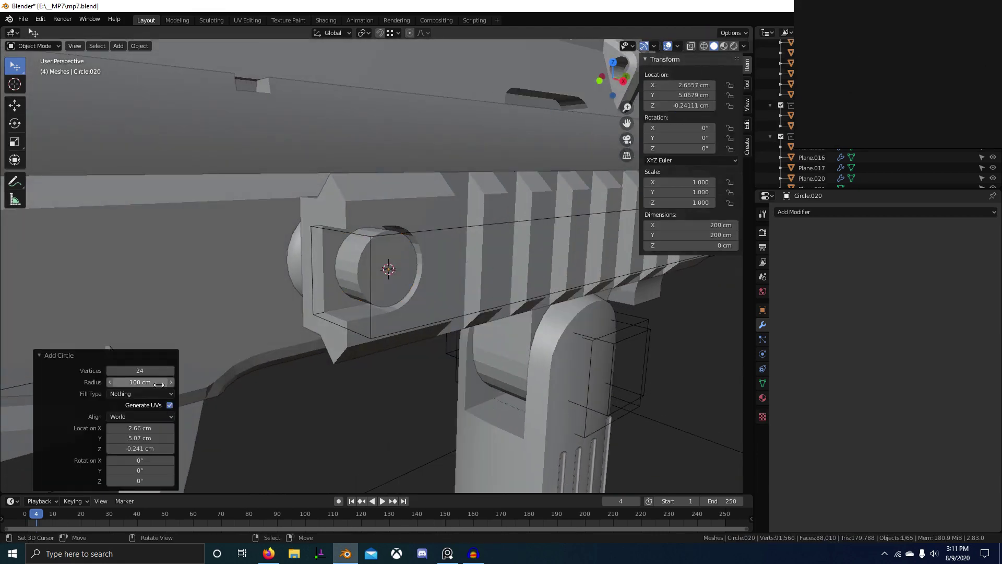
scroll(508, 265, "down", 10)
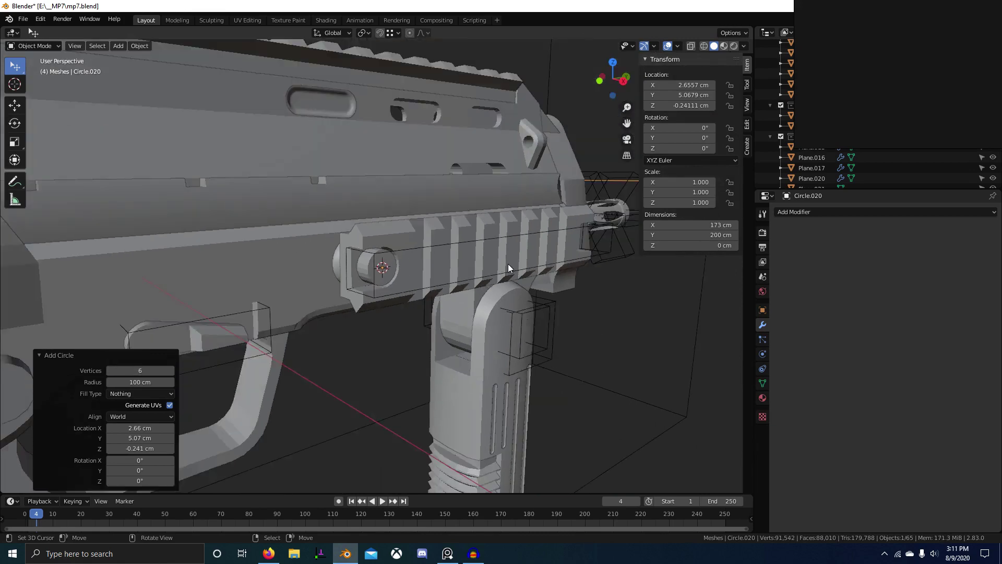
key("r")
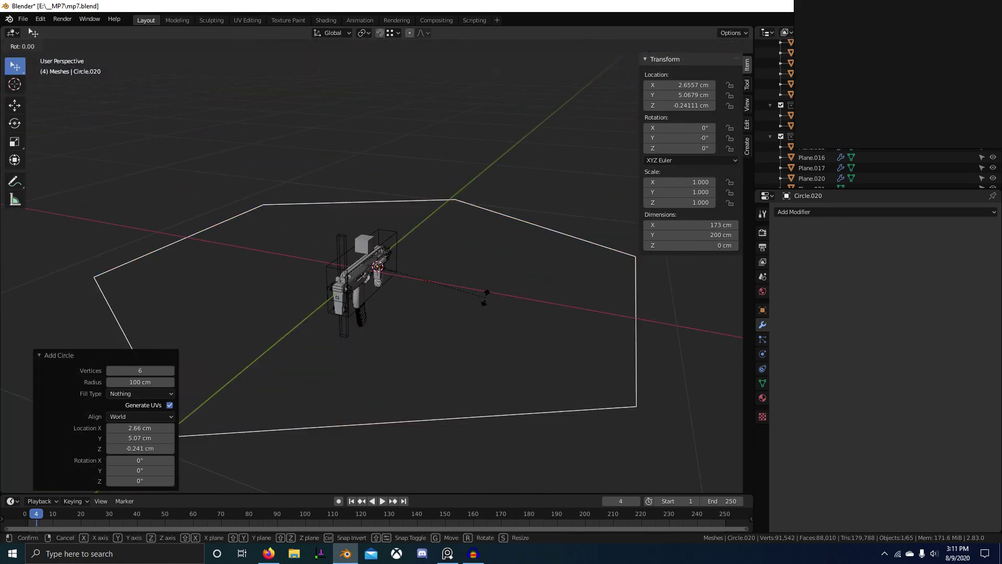
left_click(485, 298)
Step: Scale the hexagon down to about 0.36 by 0.41 cm so it fits within the screw's front face
key("s")
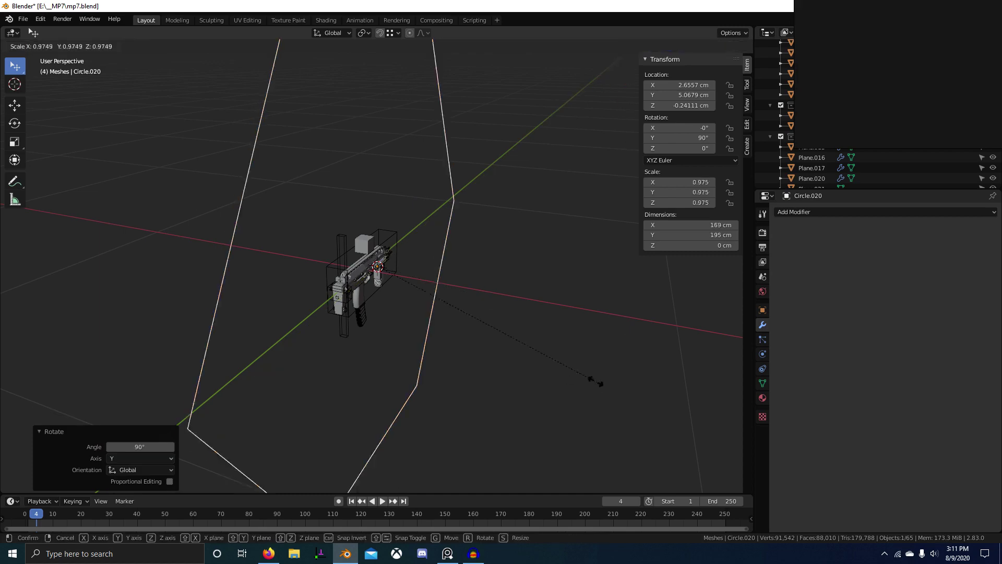
left_click(410, 286)
scroll(474, 350, "up", 7)
key("s")
left_click(426, 295)
scroll(482, 304, "up", 5)
key("s")
left_click(451, 308)
scroll(452, 311, "up", 6)
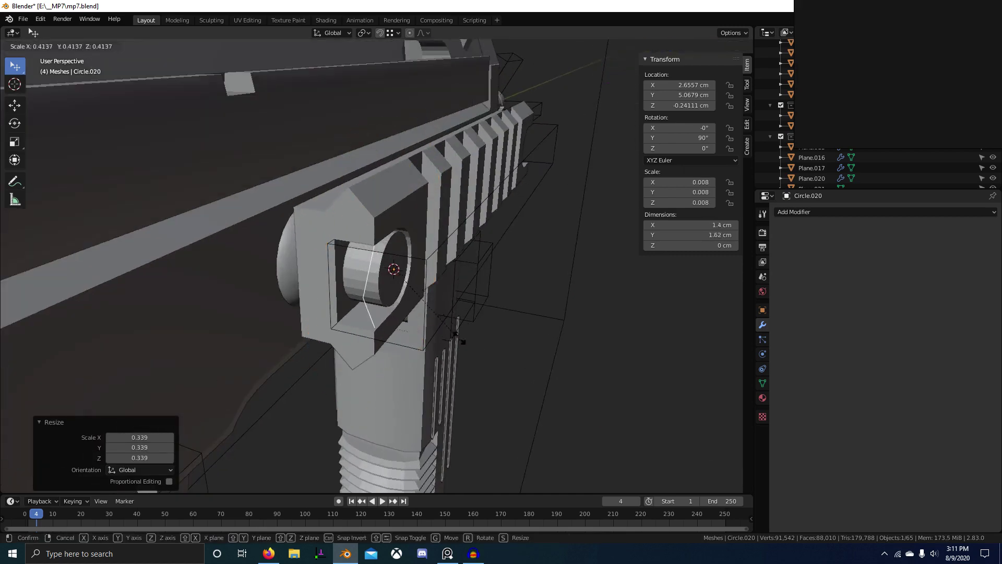
key("s")
scroll(435, 321, "up", 2)
key("s")
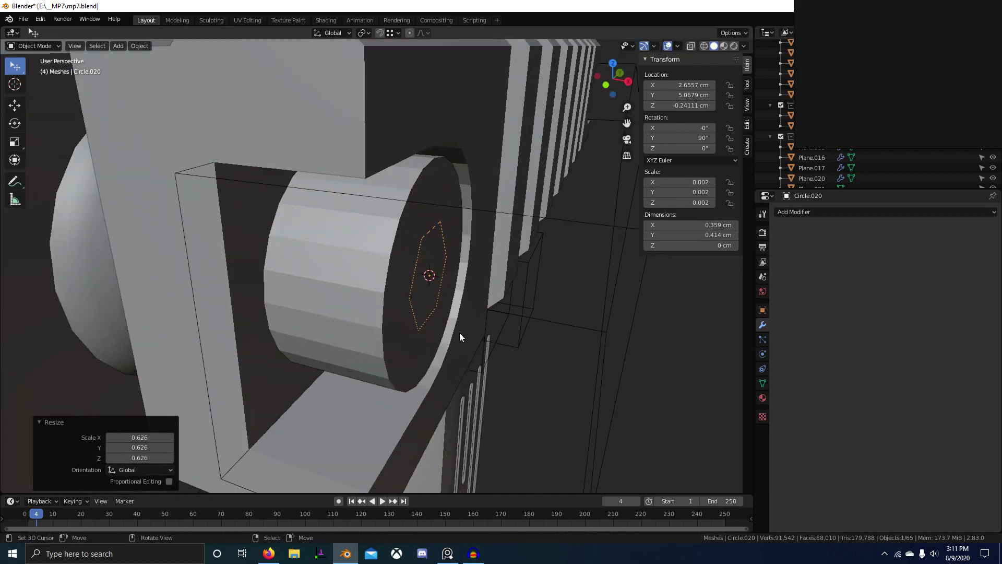
Step: Move the hexagon about 0.039 cm along X, just in front of the screw's face
middle_click_drag(459, 337, 364, 308)
left_click(412, 328)
scroll(414, 330, "down", 4)
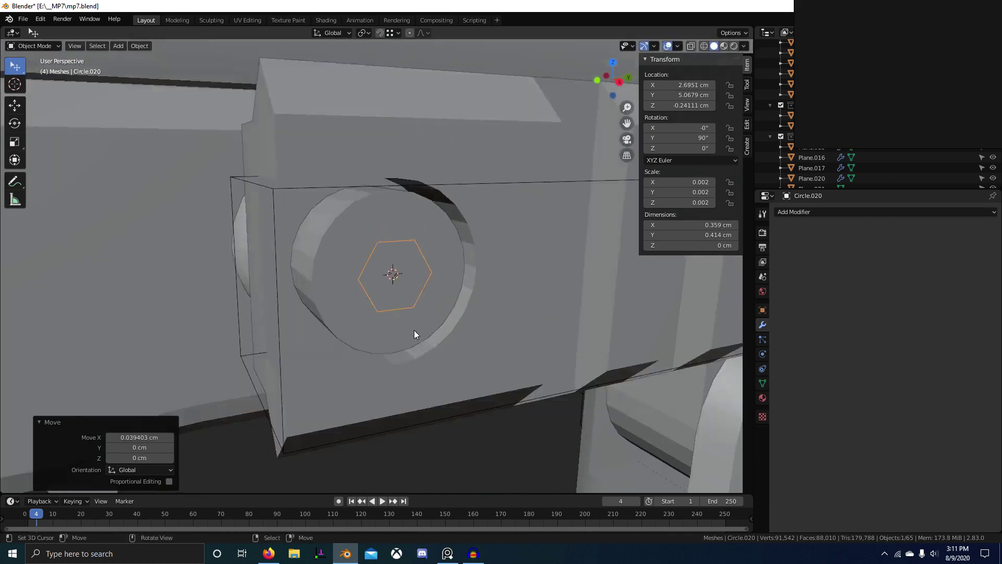
Step: Compare the hexagon with the reference image in right-view wireframe and adjust its scale in solid shading
key("KP_3")
key("z")
left_click(313, 323)
scroll(437, 268, "up", 2)
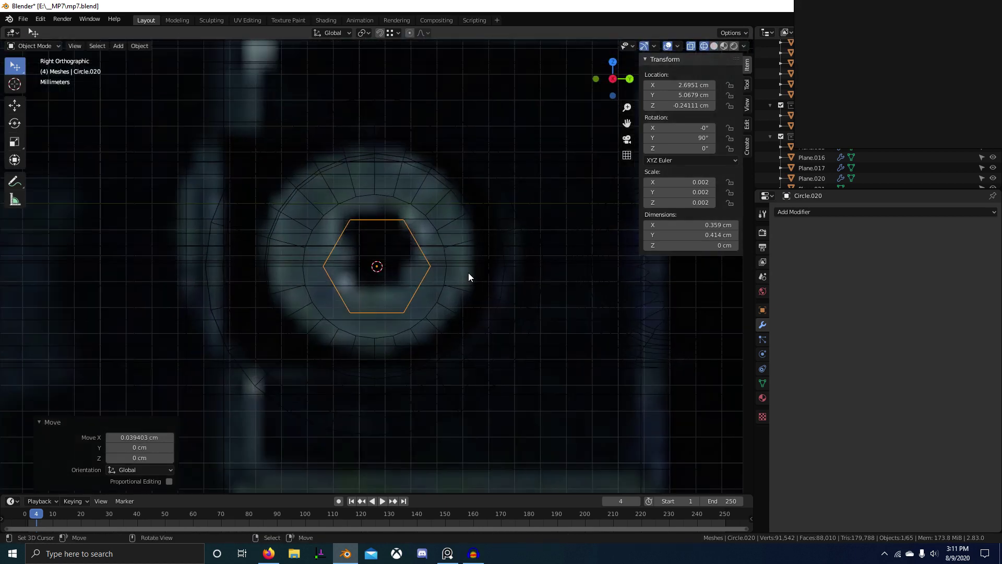
key("shift+z")
key("s")
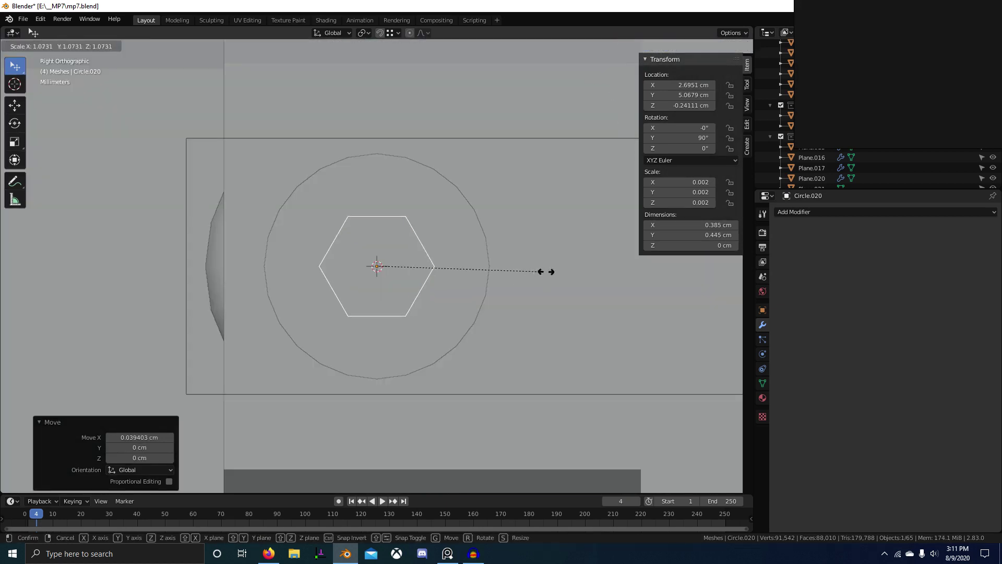
left_click(471, 271)
Step: Fill the hexagon and extrude it about 0.205 cm into the screw as a socket cutter
mouse_move(471, 272)
middle_mouse_down()
mouse_move(448, 291)
mouse_move(451, 305)
mouse_move(390, 280)
middle_mouse_up()
key("Tab")
left_click(390, 273)
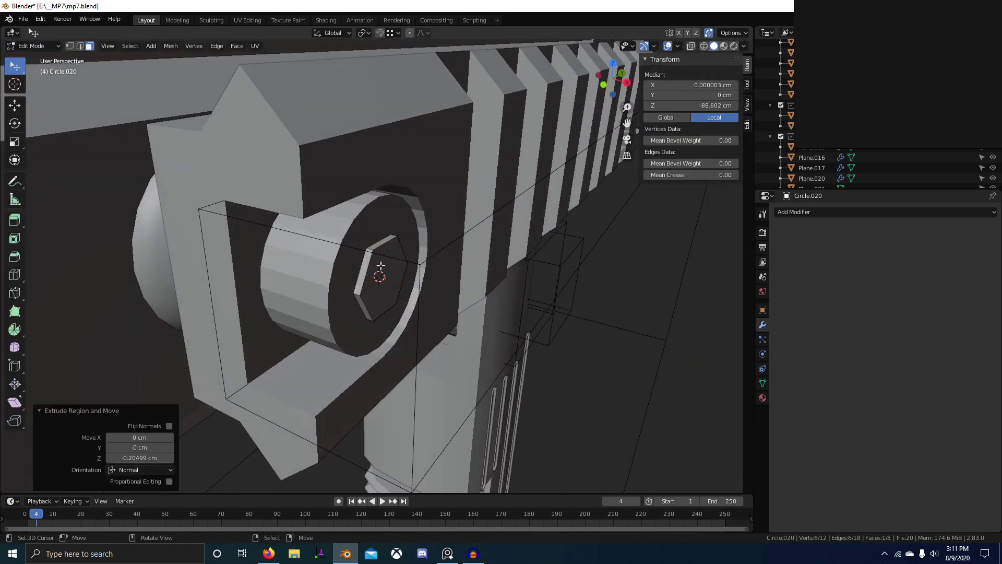
Step: Cut the hexagonal socket into the screw cylinder with a Boolean Difference
key("Tab")
left_click(311, 252, "shift")
key("ctrl+shift+minus")
middle_click_drag(372, 285, 362, 279)
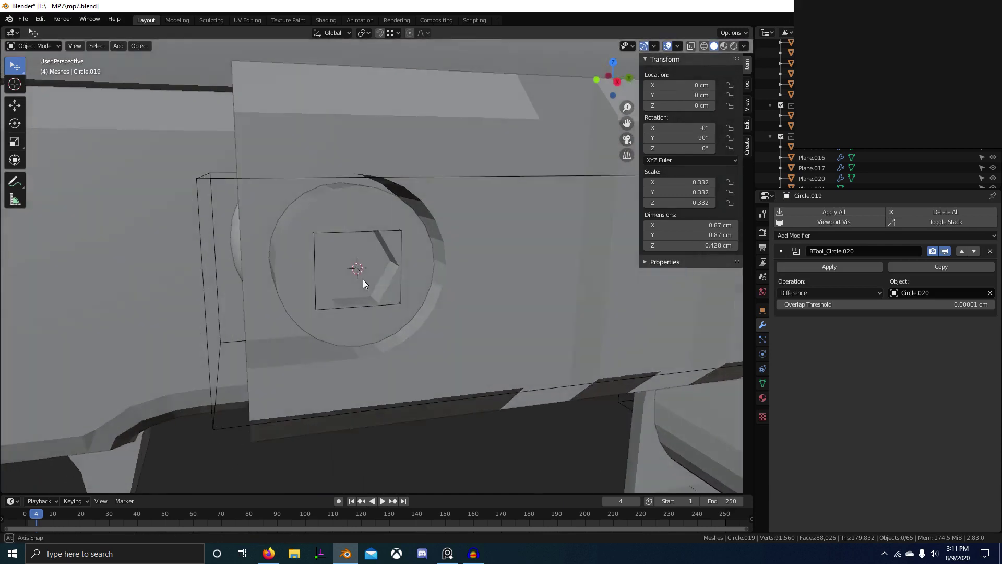
Step: Duplicate the screw's front face in place and scale the copy to 0.306 as a small disc
key("Tab")
scroll(368, 241, "up", 3)
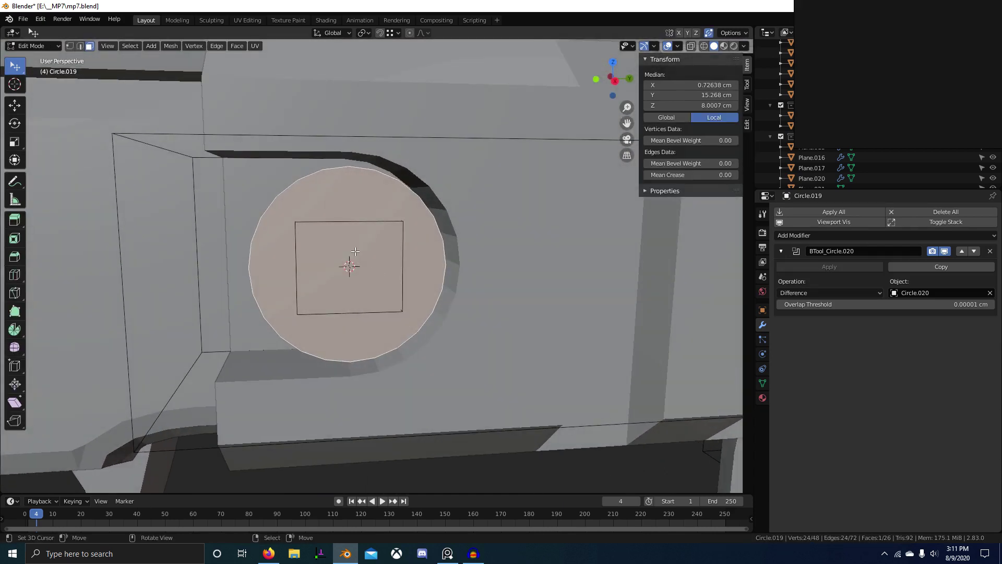
scroll(420, 281, "down", 3)
middle_click_drag(420, 281, 470, 294)
key("shift+d")
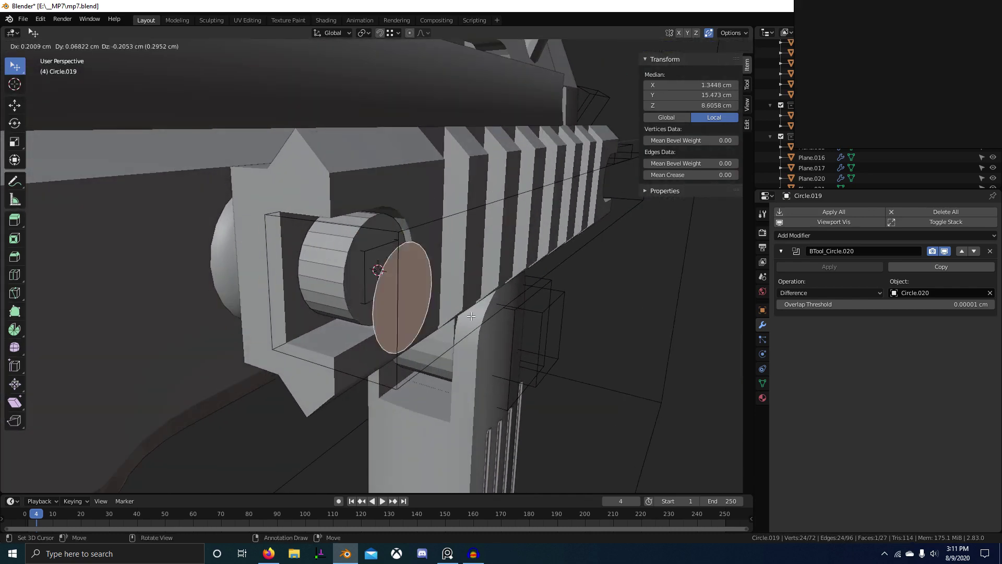
right_click(468, 293)
key("s")
left_click(417, 273)
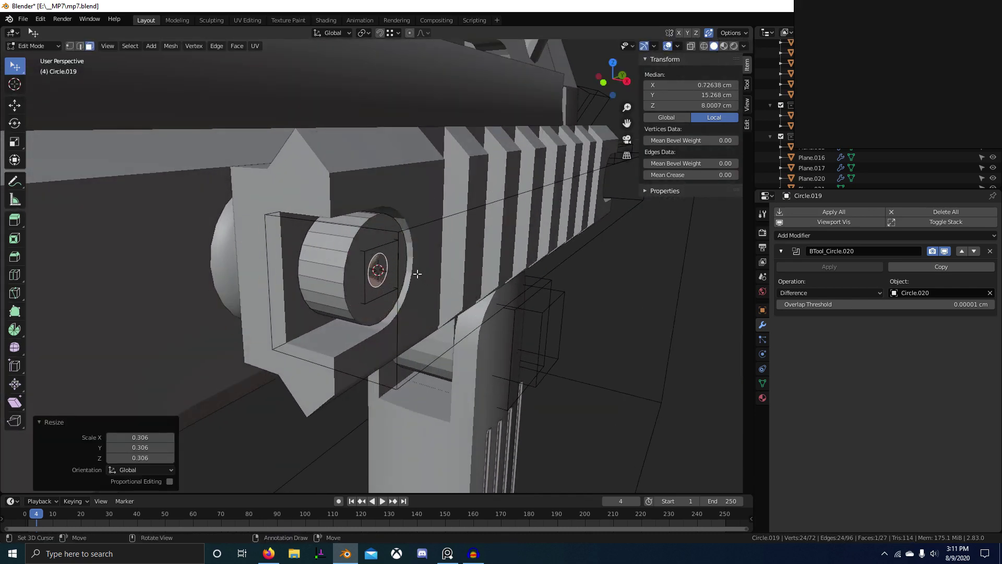
Step: Try to separate the small disc from the screw mesh into its own object
left_click(417, 274)
key("Tab")
scroll(424, 276, "up", 3)
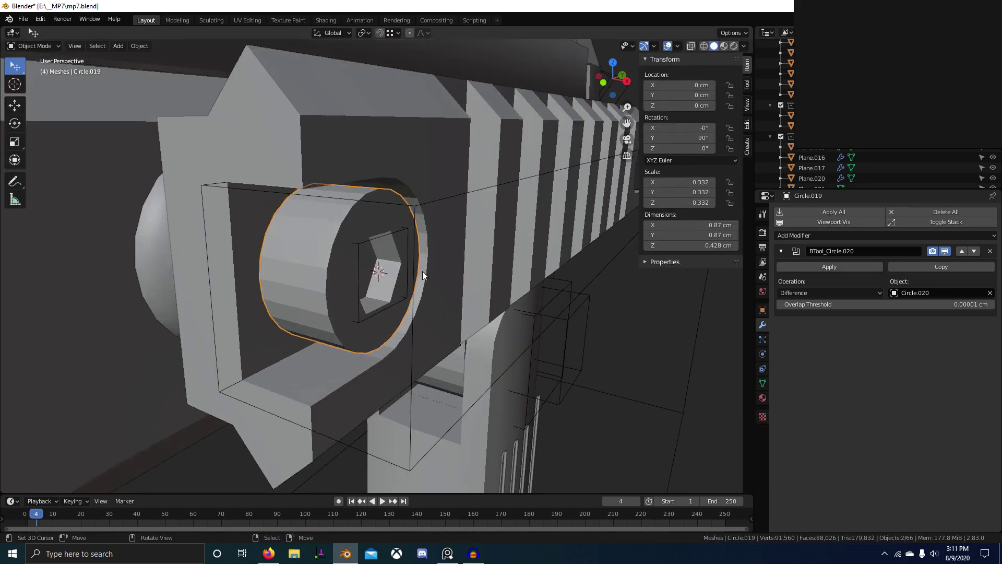
key("Tab")
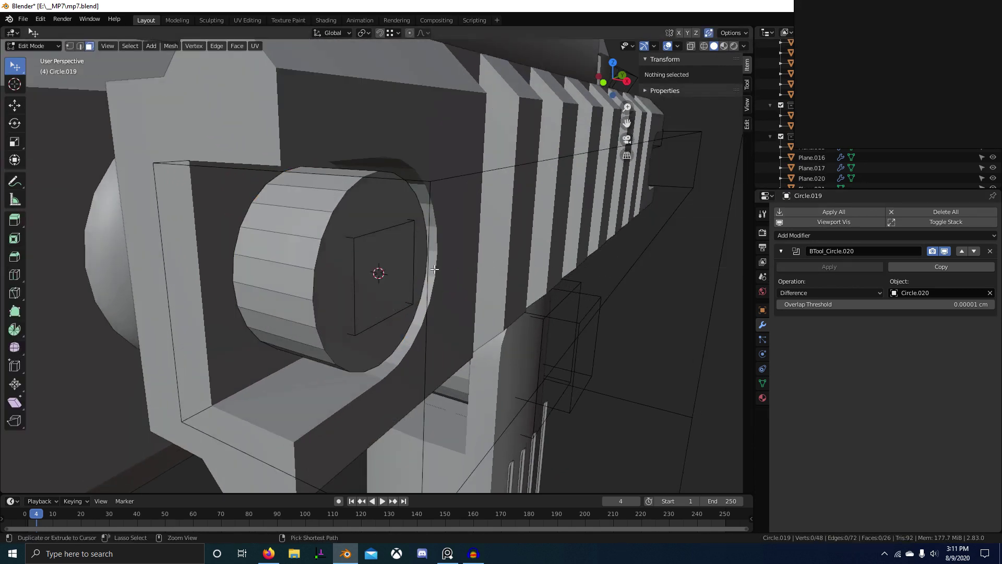
Step: Move the small disc along X until it floats clear in front of the screw and return to Object Mode
left_click(410, 287)
scroll(409, 287, "down", 4)
key("g")
key("x")
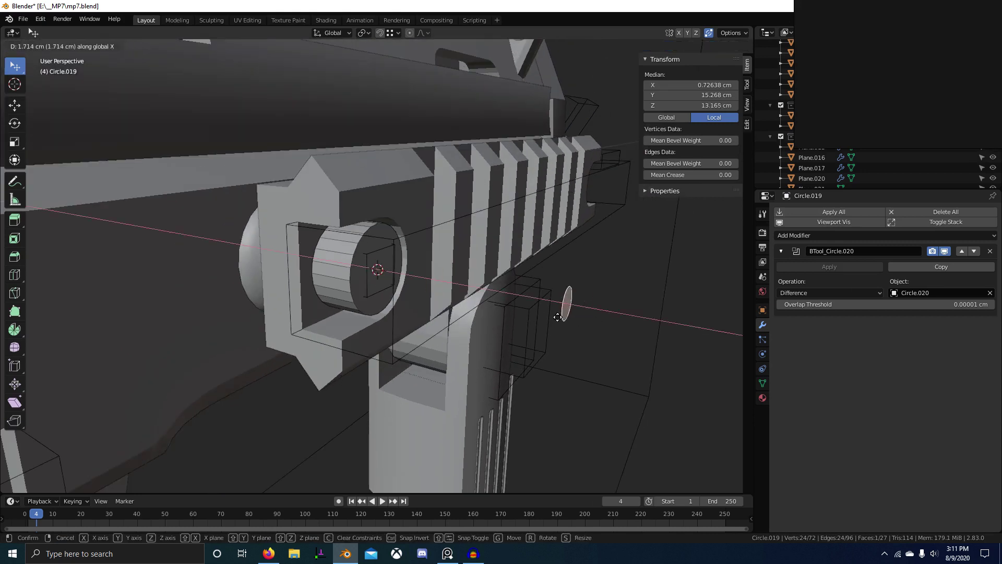
left_click(539, 298)
key("Tab")
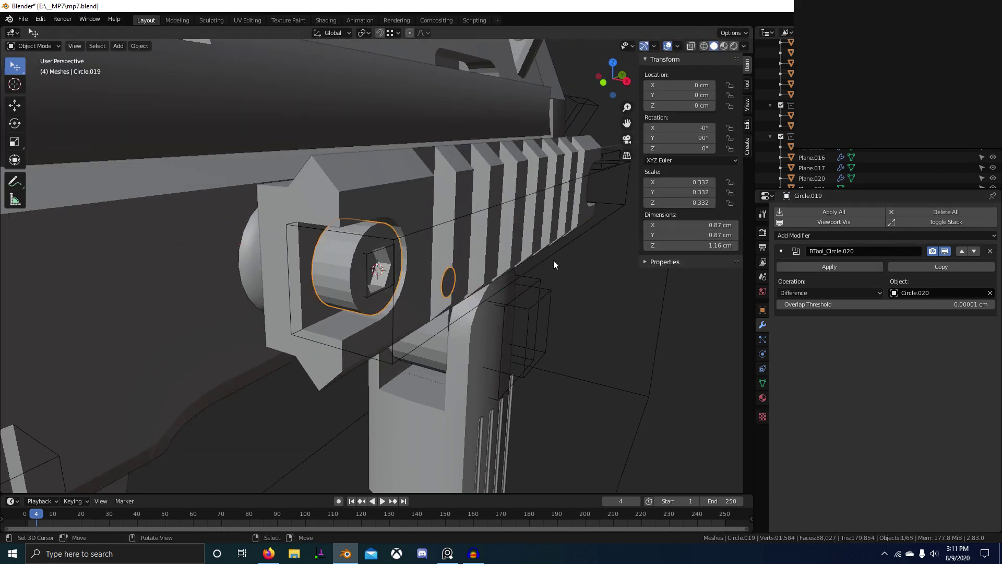
Step: Try removing the Boolean modifier from the screw, and undo back to Edit Mode
left_click(989, 251)
scroll(483, 284, "up", 4)
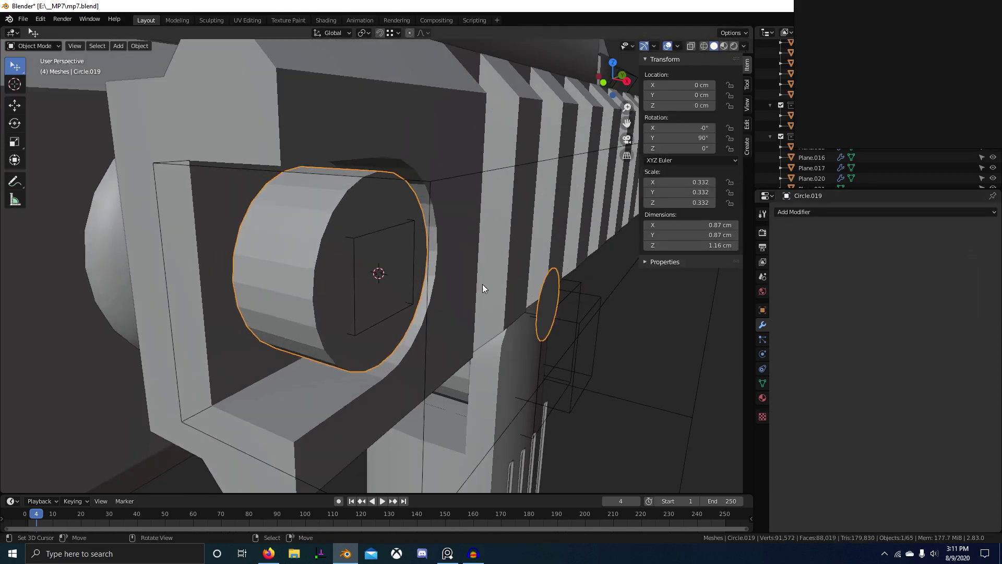
key("ctrl+z")
key("ctrl+z")
Step: Separate the floating disc into its own object and remove the Boolean modifier from it
key("p")
left_click(550, 291)
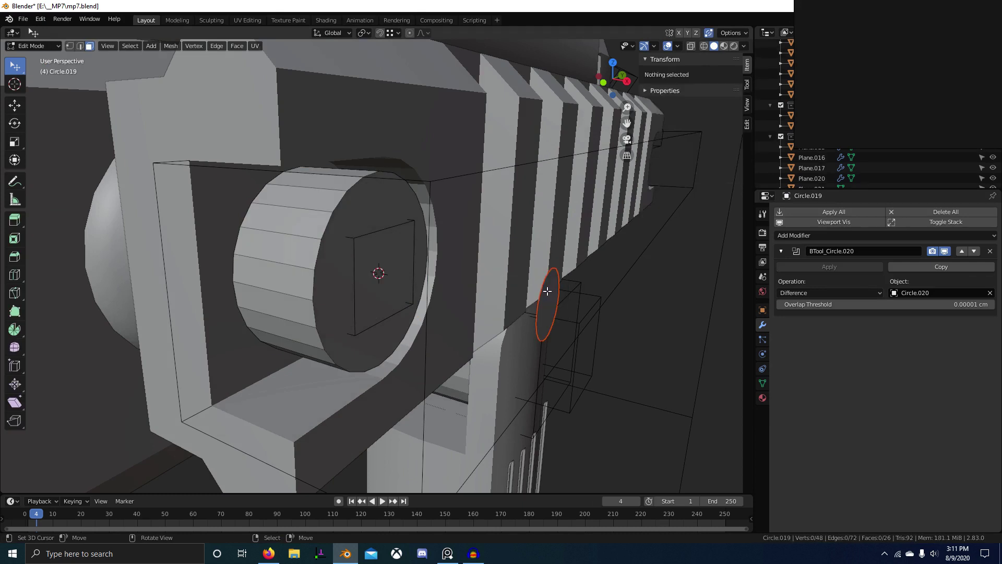
key("Tab")
right_click(550, 280)
left_click(990, 252)
Step: Edit the separated disc and move its face about -1.03 cm along X, back into the screw
middle_click_drag(501, 281, 401, 286)
key("Tab")
right_click(532, 310)
scroll(331, 228, "up", 1)
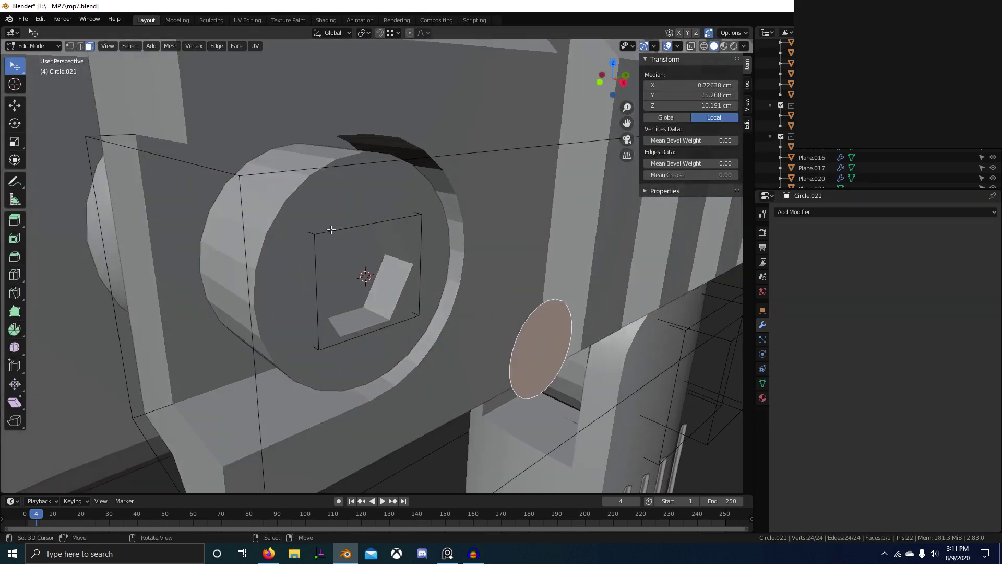
middle_click_drag(288, 225, 334, 220)
key("g")
key("x")
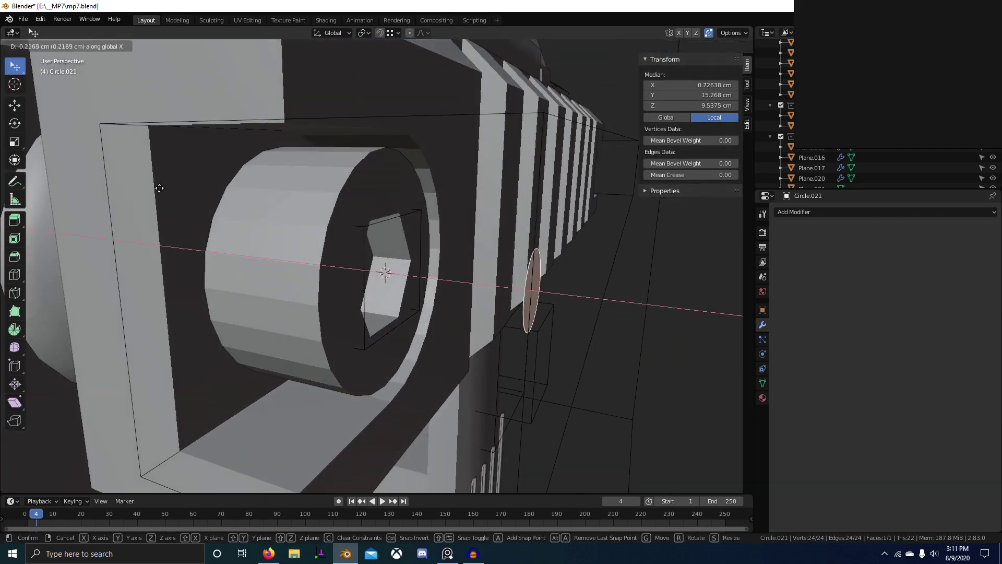
left_click(601, 168)
Step: Shift the separated disc's face slightly outward along X to fine-tune its depth inside the screw
key("shift+z")
middle_click_drag(292, 174, 327, 195)
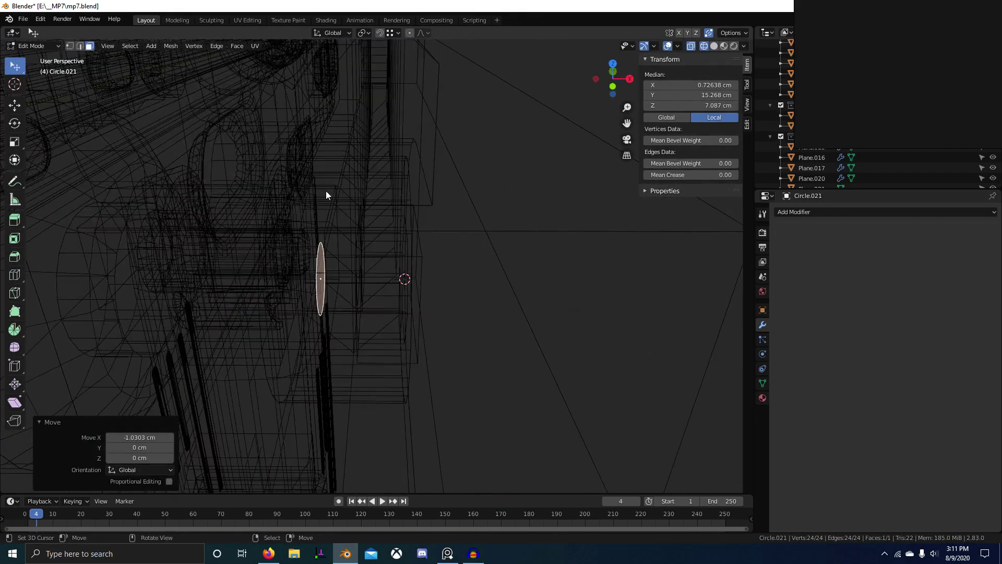
key("shift+z")
key("shift+z")
key("g")
key("x")
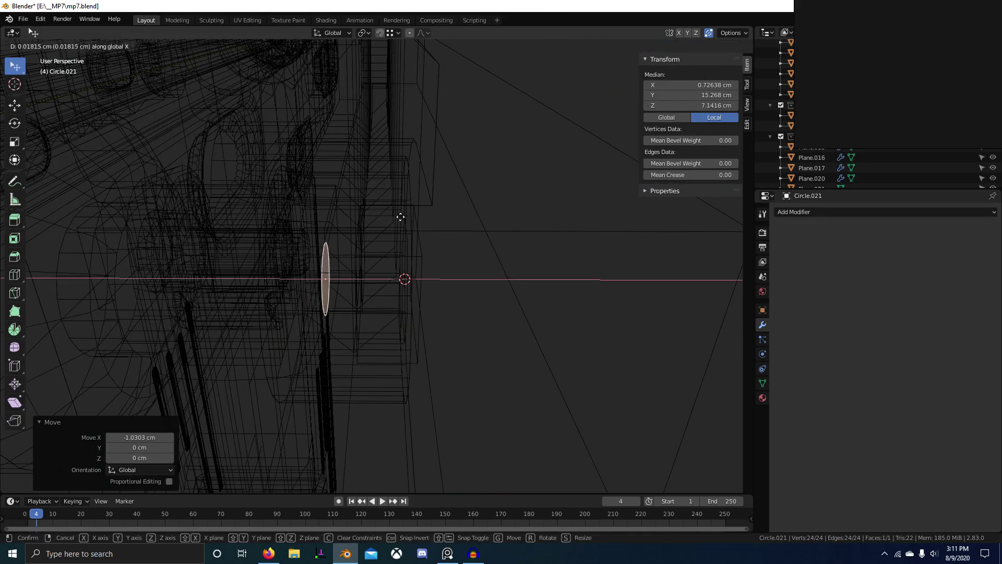
left_click(401, 219)
Step: Extrude the disc's face about 0.188 cm along X into a short cylinder
mouse_move(400, 218)
middle_mouse_down()
mouse_move(410, 242)
mouse_move(476, 247)
mouse_move(379, 235)
mouse_move(359, 215)
middle_mouse_up()
key("shift+z")
key("z")
left_click(323, 234)
key("z")
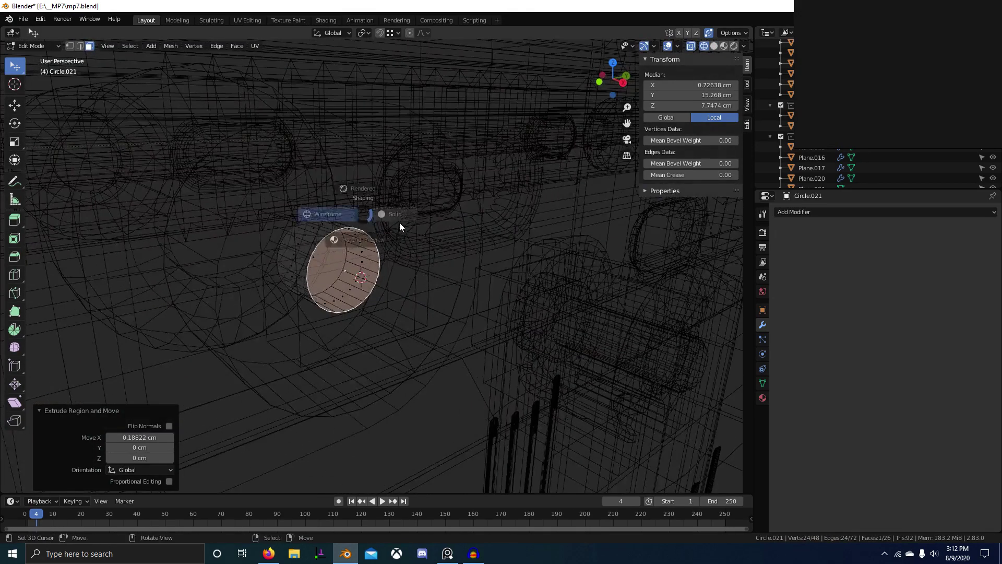
left_click(400, 222)
Step: Subtract the extruded disc from the screw's hexagonal socket cutter with a Boolean Difference
key("Tab")
right_click(428, 204, "shift")
key("ctrl+shift+KP_Subtract")
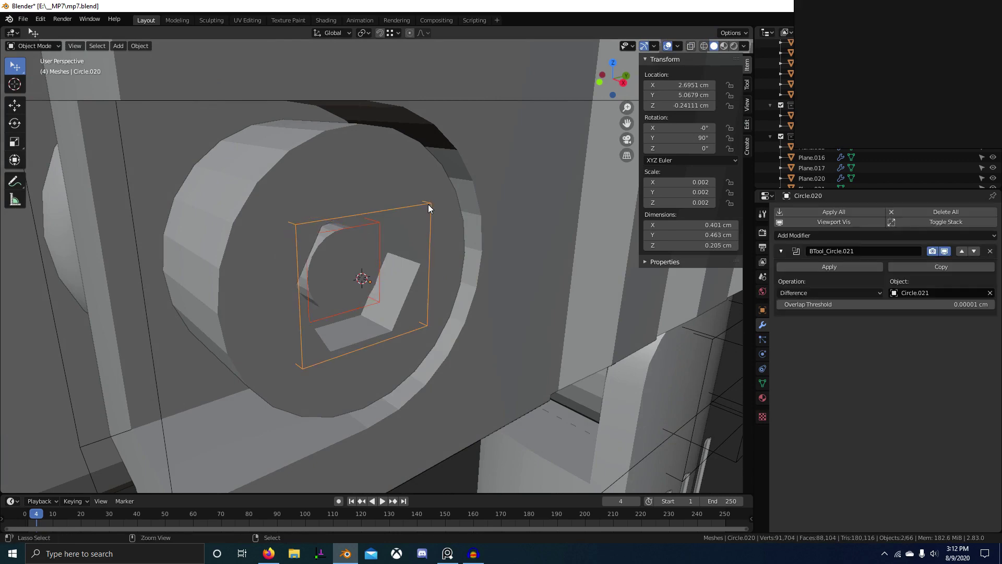
Step: Edit the disc cylinder and scale its whole mesh down, starting with a factor of about 0.802
middle_click_drag(423, 214, 435, 245)
right_click(378, 223)
key("Tab")
scroll(407, 250, "up", 1)
key("s")
left_click(411, 244)
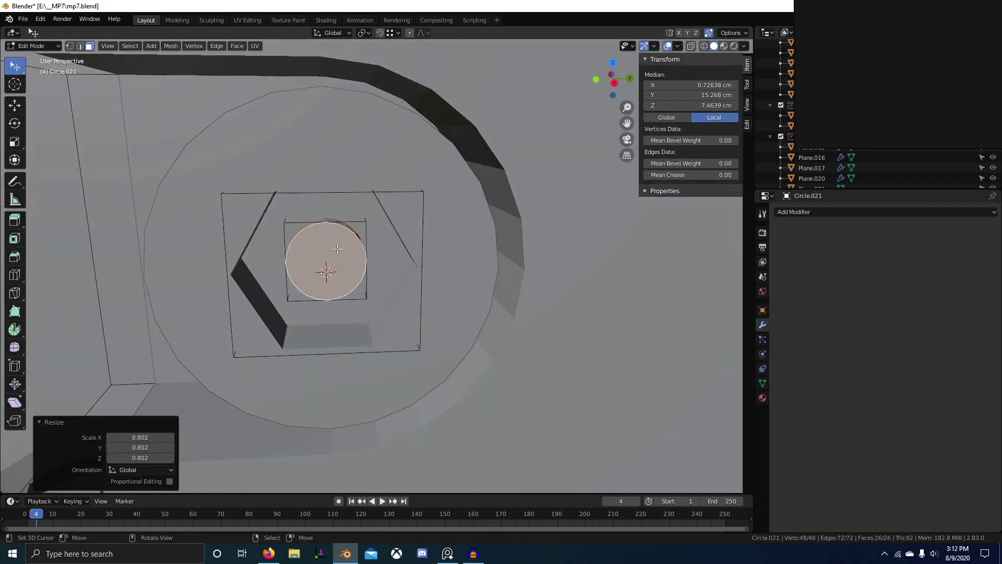
key("s")
left_click(443, 265)
Step: Select the disc cylinder's inner end vertices and scale them by about 1.396 to taper it, returning to Object Mode
scroll(418, 264, "down", 4)
key("z")
mouse_move(413, 264)
middle_mouse_down()
mouse_move(359, 266)
mouse_move(385, 254)
mouse_move(429, 258)
middle_mouse_up()
right_click(328, 263)
mouse_move(318, 269)
middle_mouse_down()
mouse_move(414, 281)
mouse_move(302, 273)
middle_mouse_up()
right_click(379, 272)
key("1")
key("alt+a")
key("b")
left_click_drag(236, 195, 322, 333)
mouse_move(308, 315)
middle_mouse_down()
mouse_move(463, 301)
mouse_move(466, 287)
mouse_move(448, 304)
middle_mouse_up()
key("shift+z")
key("s")
left_click(519, 287)
scroll(433, 313, "down", 6)
scroll(388, 288, "up", 8)
middle_click_drag(385, 286, 403, 285)
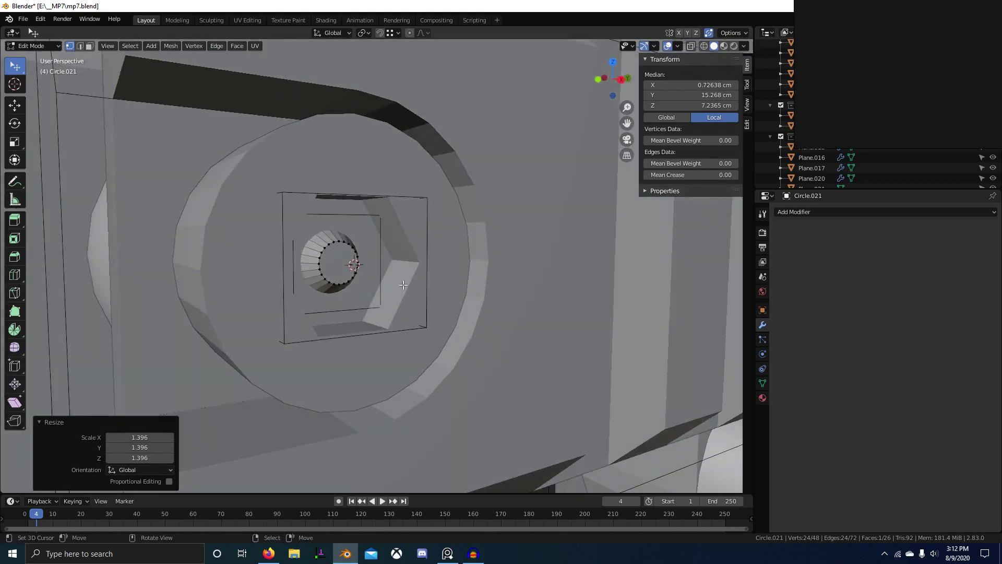
left_click(346, 252)
middle_click_drag(345, 252, 376, 246)
key("Tab")
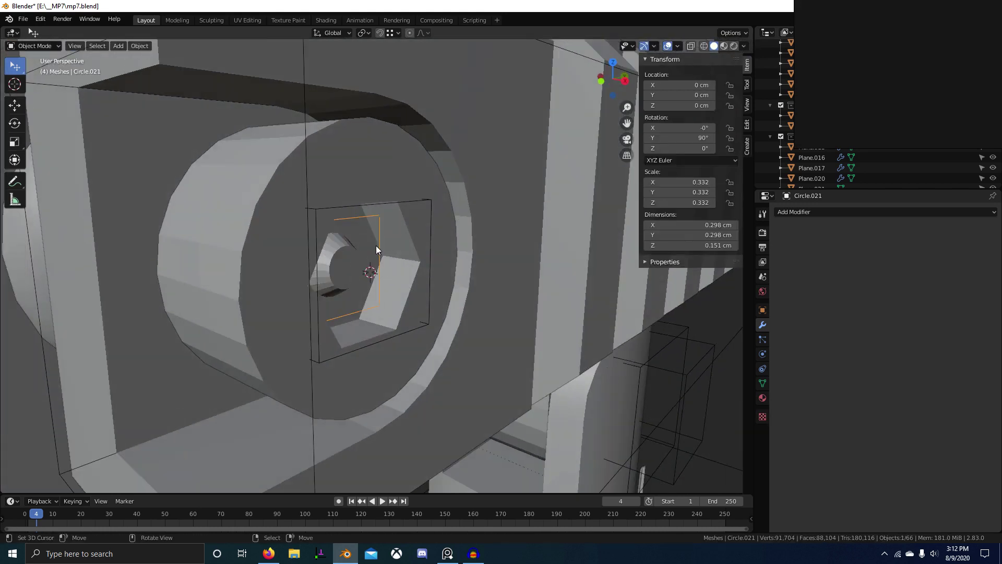
Step: Edit the hexagonal socket cutter and move its inner face along X to deepen the socket
left_click(429, 218)
middle_click_drag(429, 217, 433, 248)
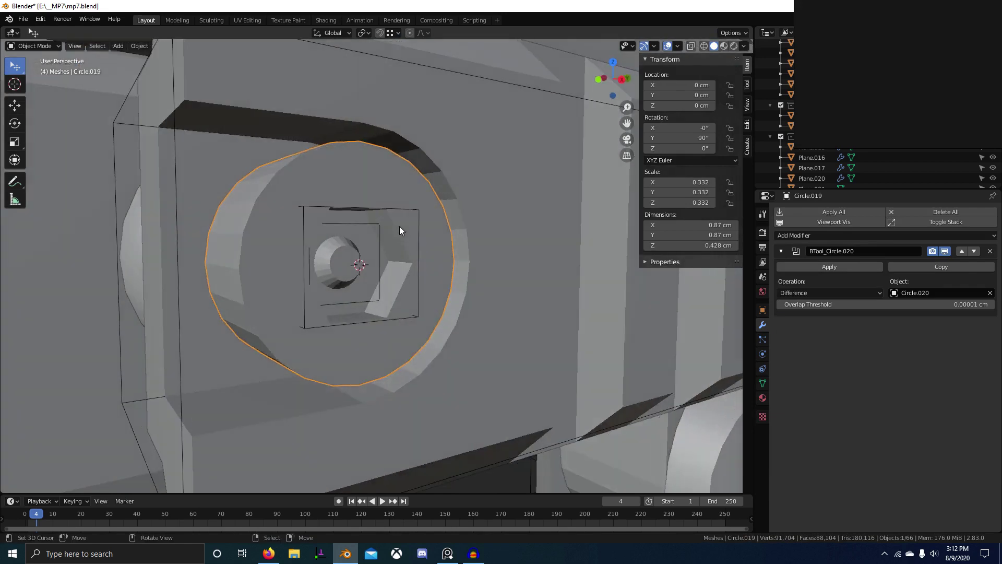
left_click(400, 227)
key("Tab")
middle_click_drag(412, 214, 324, 248)
key("g")
key("x")
left_click(340, 249)
key("Tab")
left_click(377, 236)
left_click(378, 232)
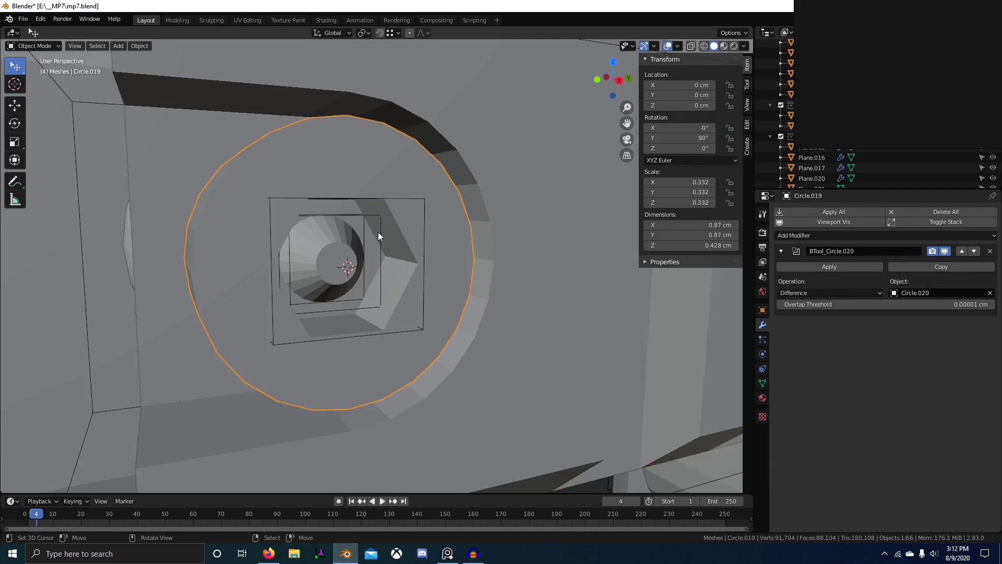
Step: Edit the tapered disc in front wireframe view and move its wide inner end about -0.018 cm along X
left_click(332, 251)
right_click(382, 248)
right_click(380, 257)
key("Tab")
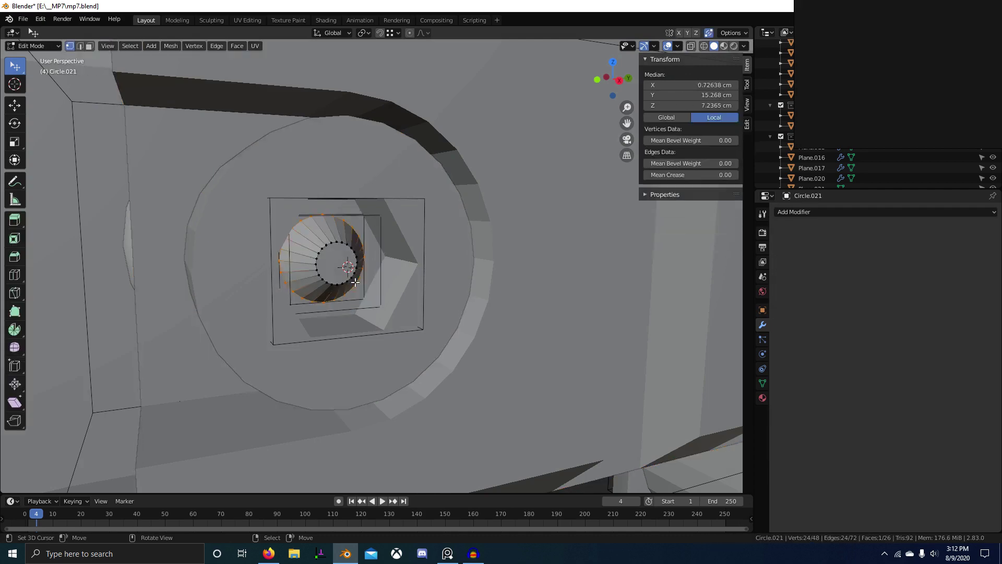
mouse_move(374, 270)
middle_mouse_down()
mouse_move(351, 288)
mouse_move(431, 301)
middle_mouse_up()
key("KP_5")
key("KP_1")
key("z")
left_click(389, 283)
scroll(431, 301, "up", 4)
key("g")
left_click(418, 299)
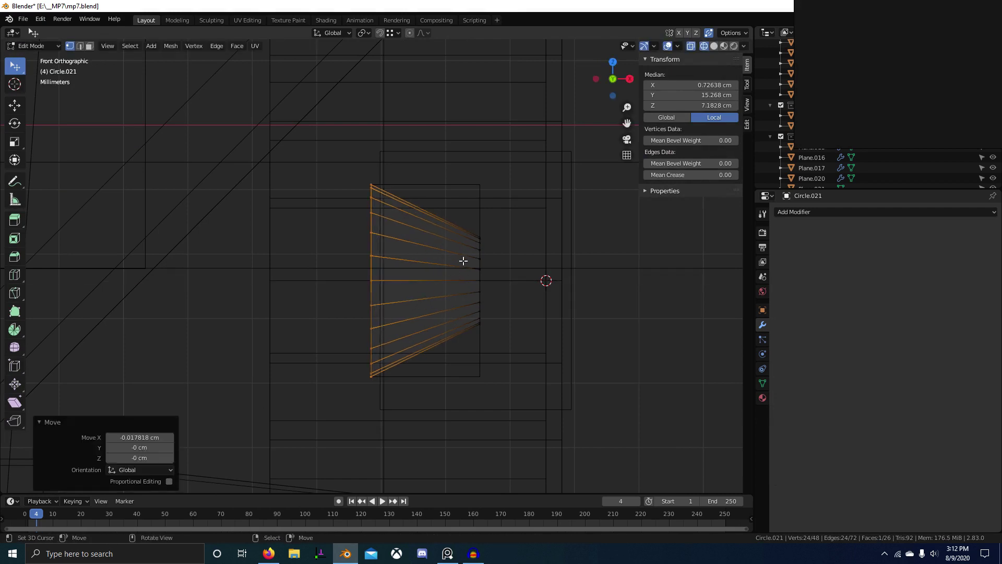
Step: Select the tapered disc's narrow outer end, move it about -0.122 cm along X, and scale it up
key("alt+a")
key("alt+b")
left_click_drag(460, 217, 502, 327)
key("alt+b")
right_click_drag(468, 253, 478, 283, "shift")
left_click_drag(478, 283, 486, 307)
key("b")
left_click_drag(453, 190, 503, 348)
key("g")
key("x")
left_click(418, 260)
key("s")
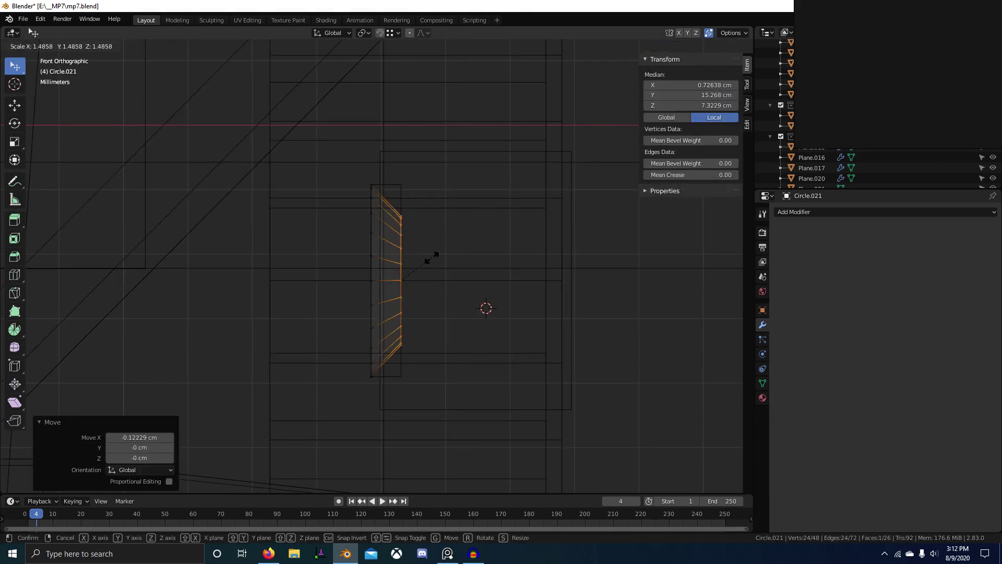
Step: Scale the whole tapered disc down across Y and Z to 0.243 cm in diameter, keeping its X depth
scroll(481, 329, "down", 4)
key("shift+z")
middle_click_drag(481, 329, 366, 281)
key("Tab")
scroll(366, 282, "up", 3)
scroll(446, 282, "up", 1)
key("s")
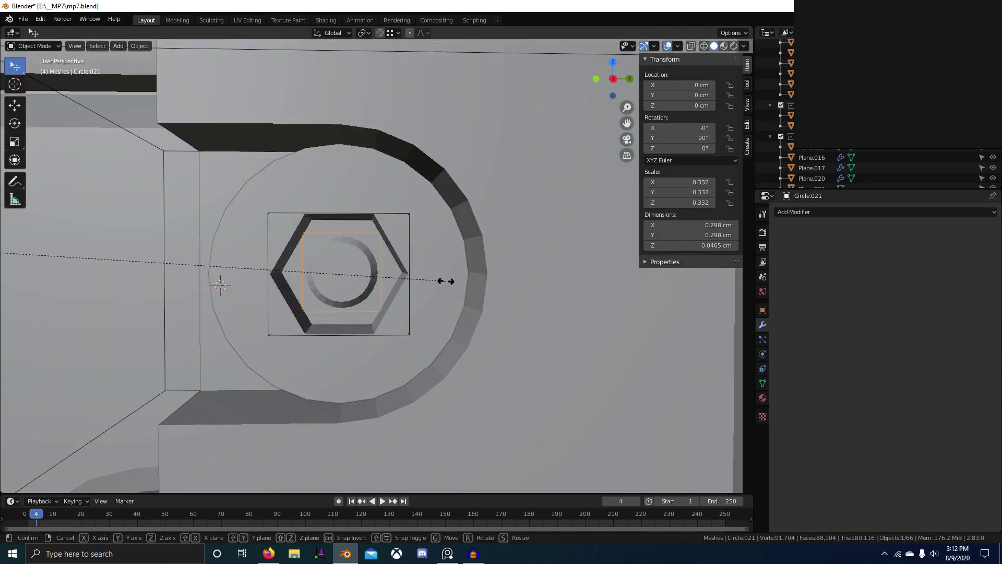
key("Escape")
key("Tab")
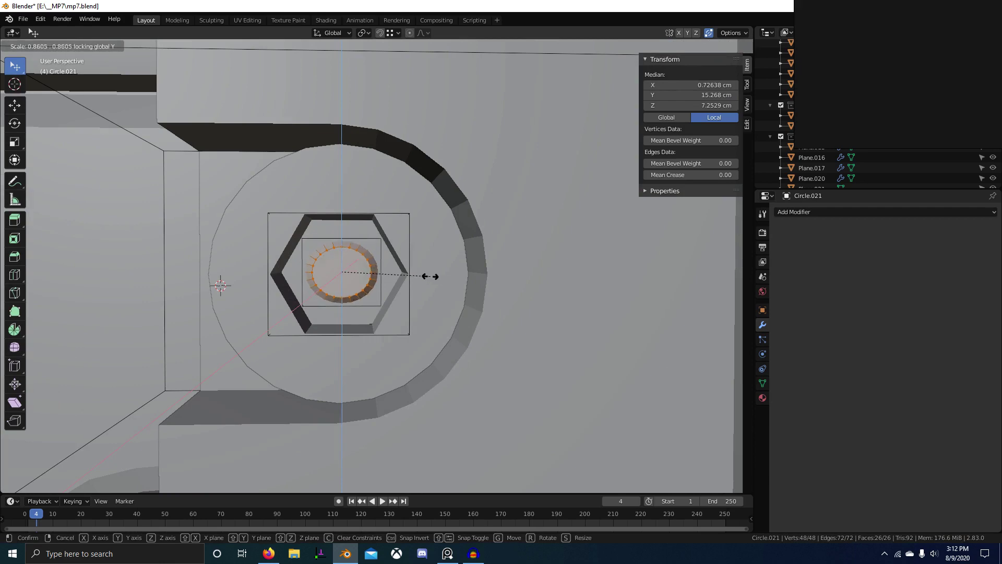
key("Escape")
left_click(405, 270)
key("Tab")
scroll(378, 292, "down", 3)
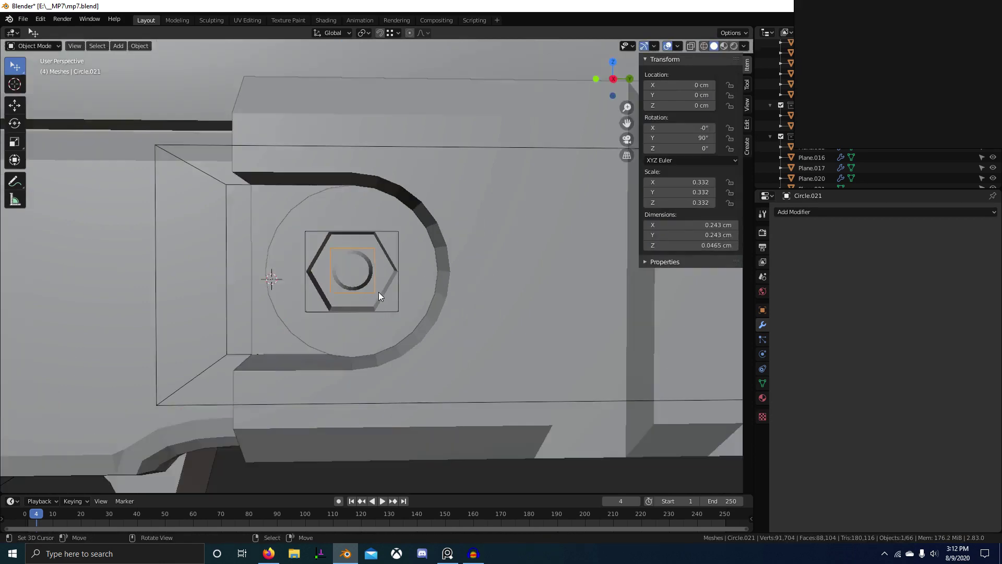
Step: Copy the Mirror modifier from the rail's screw pocket cutter (Cube.012) onto the round screw
middle_click_drag(378, 292, 391, 248)
scroll(446, 300, "down", 4)
scroll(369, 308, "up", 5)
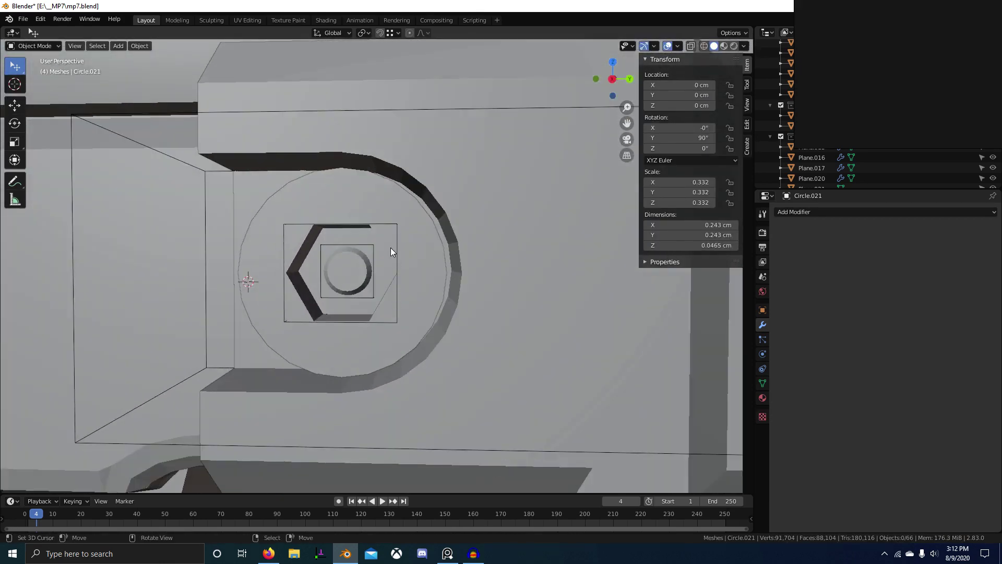
left_click(411, 232)
scroll(521, 284, "down", 4)
middle_click_drag(480, 281, 408, 262)
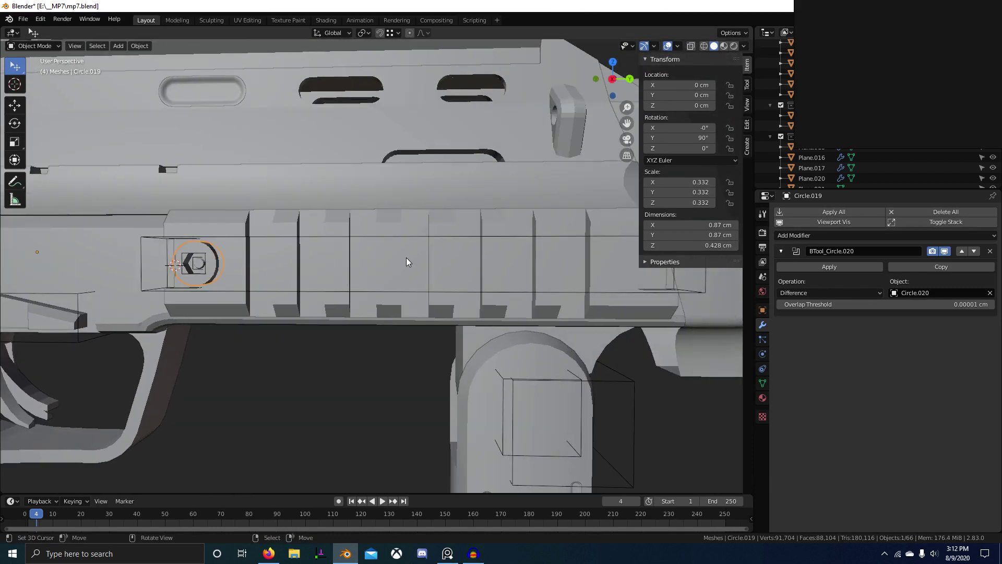
left_click(475, 240)
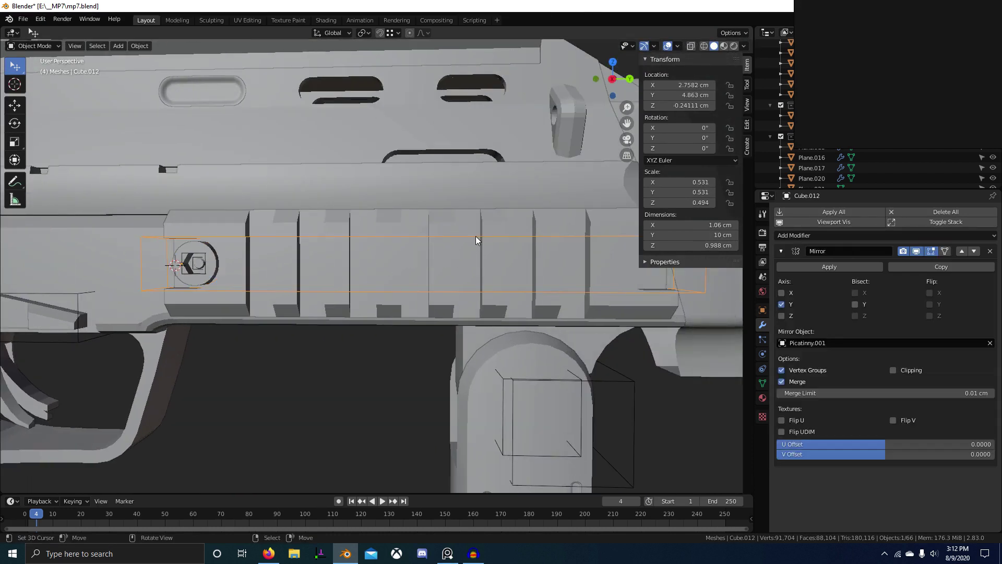
left_click(212, 252)
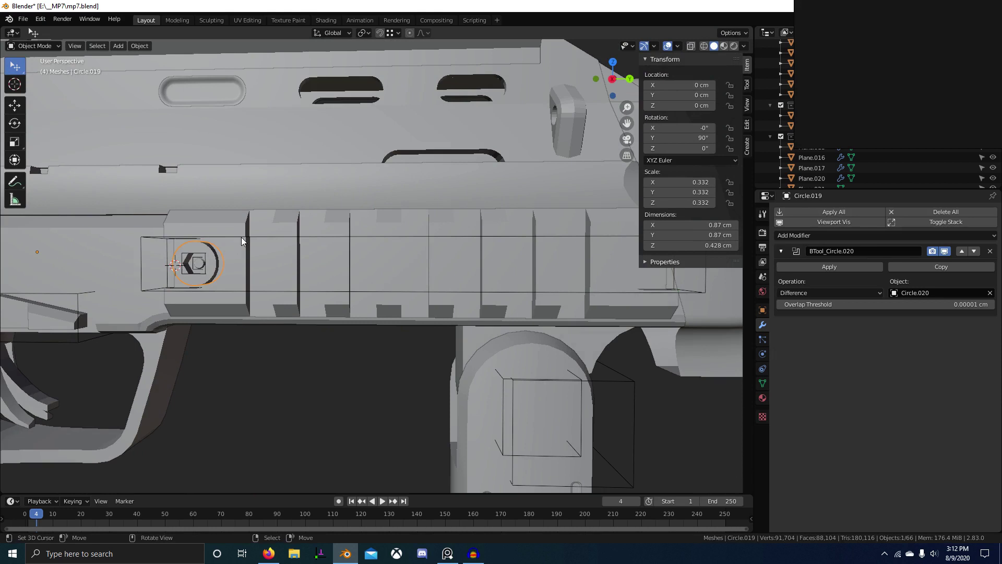
left_click(270, 242, "shift")
key("ctrl+c")
left_click(255, 274)
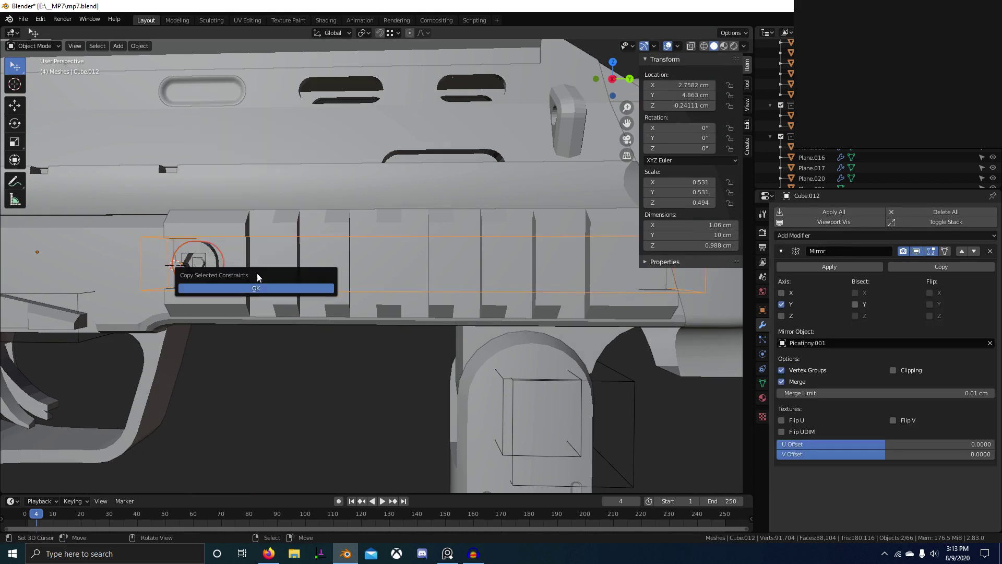
key("ctrl+c")
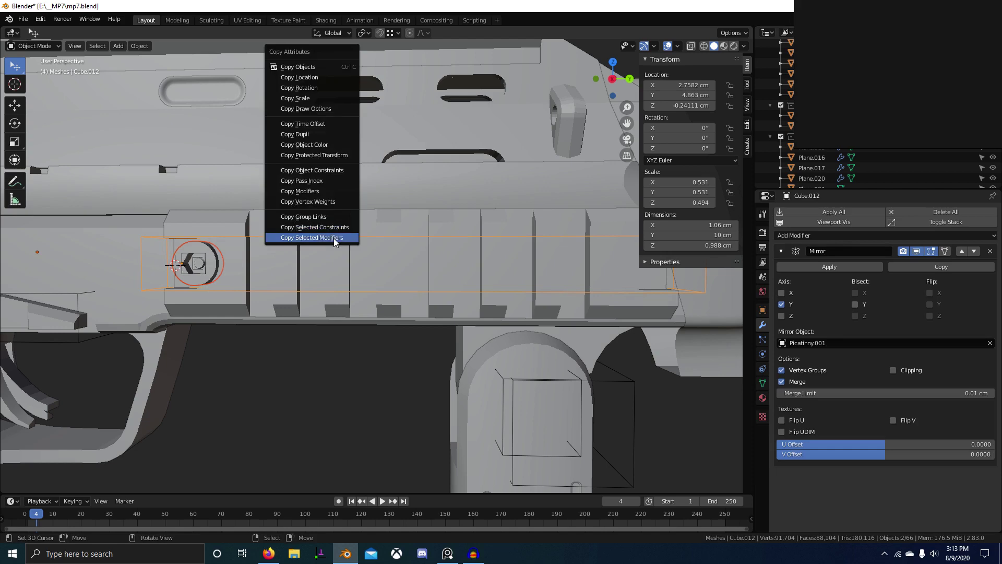
left_click(334, 238)
Step: Try enabling the X axis in the screw's copied Mirror modifier
middle_click_drag(406, 291, 131, 306, "shift")
scroll(405, 336, "up", 4)
right_click(365, 290)
scroll(425, 290, "down", 1)
scroll(425, 290, "down", 1)
middle_click_drag(425, 290, 350, 300)
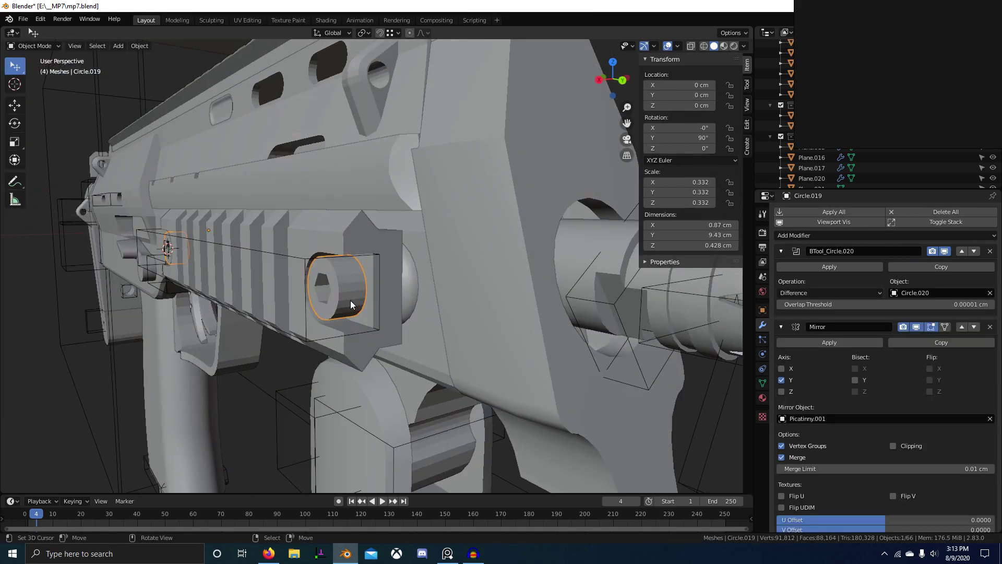
left_click(782, 327)
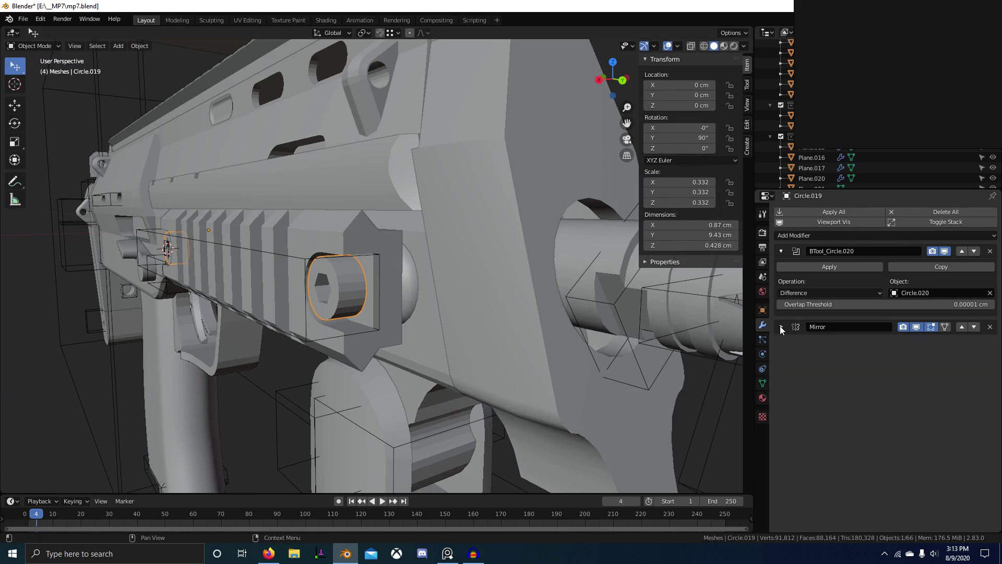
middle_click_drag(560, 271, 634, 274)
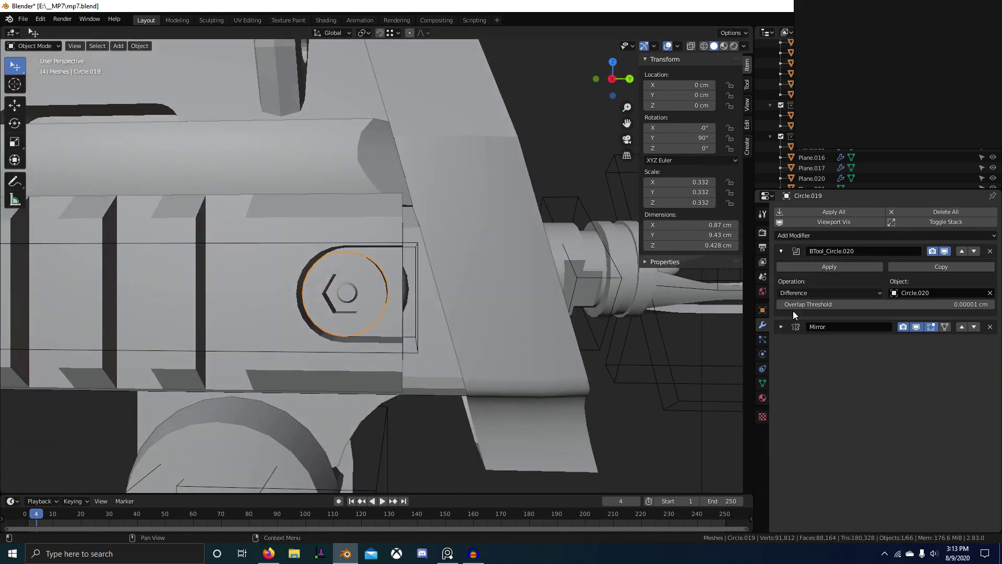
left_click(781, 327)
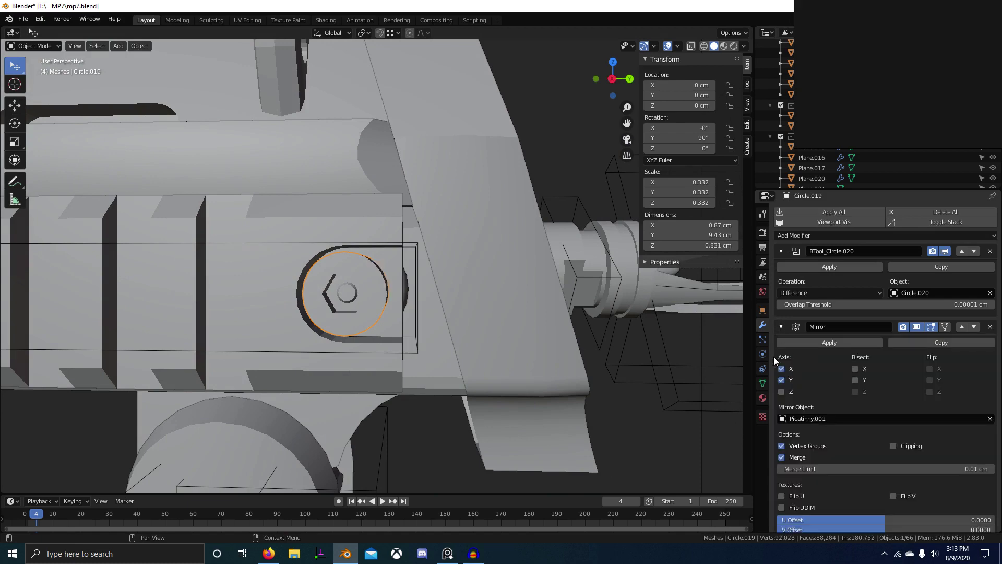
scroll(566, 285, "down", 5)
middle_click_drag(566, 285, 401, 275)
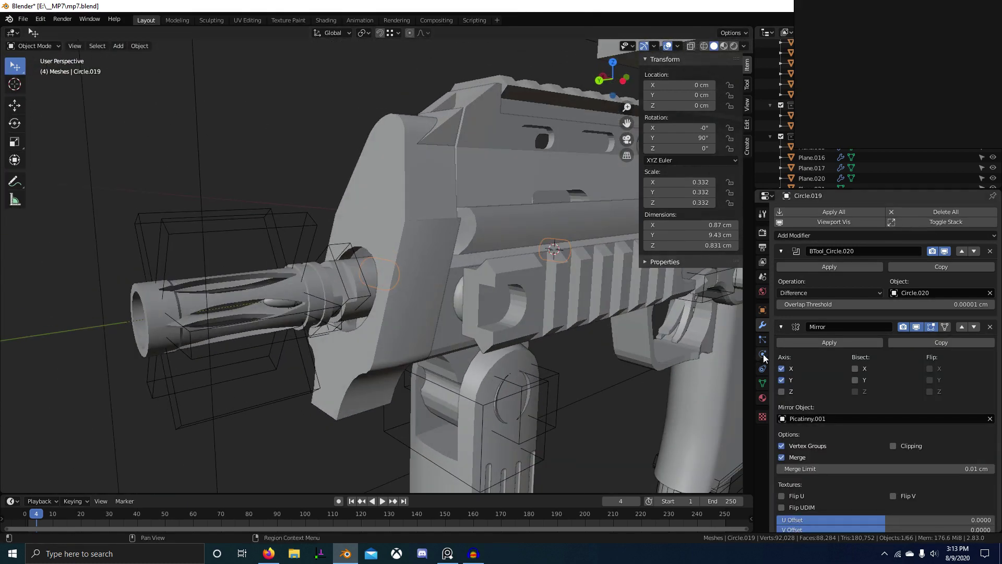
left_click(782, 327)
Step: Add a second Mirror modifier to the screw on the X axis with Plane.015 as mirror object, and save the file
left_click(826, 235)
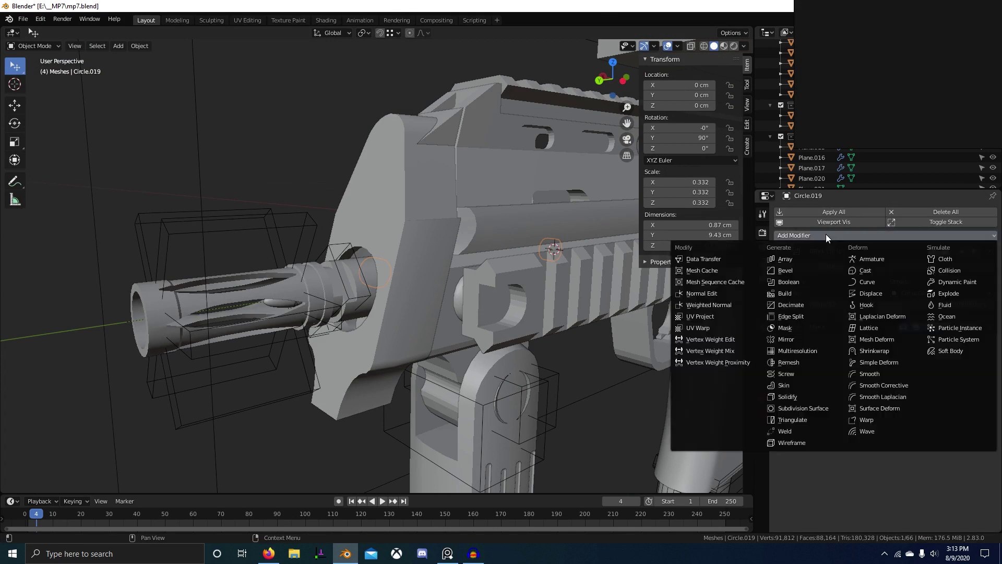
left_click(810, 339)
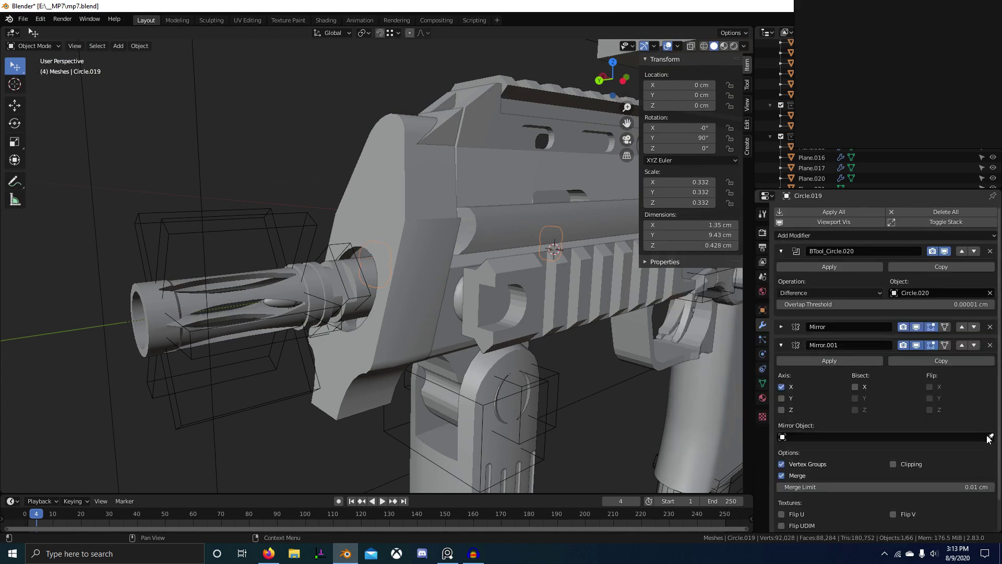
left_click(504, 270)
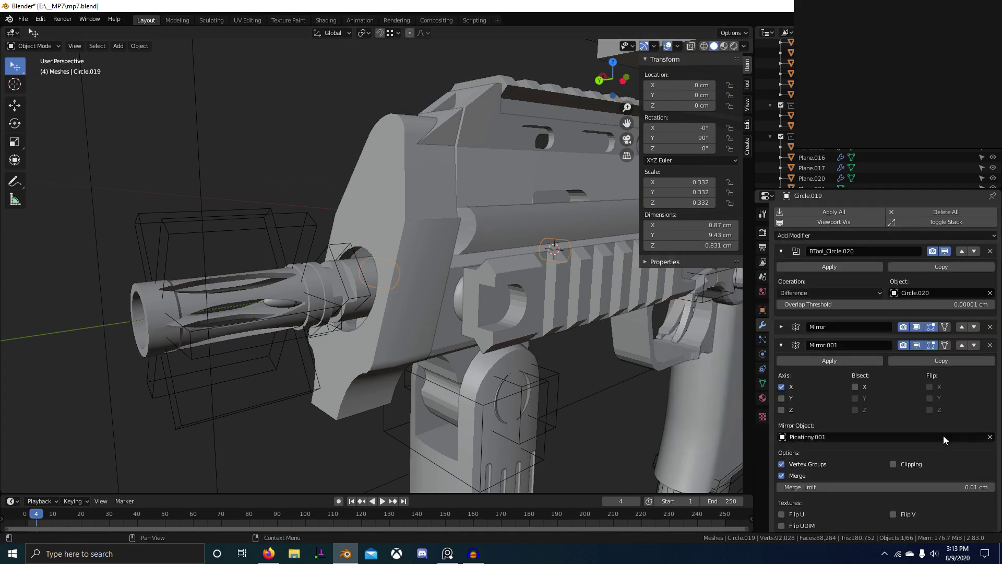
left_click(506, 188)
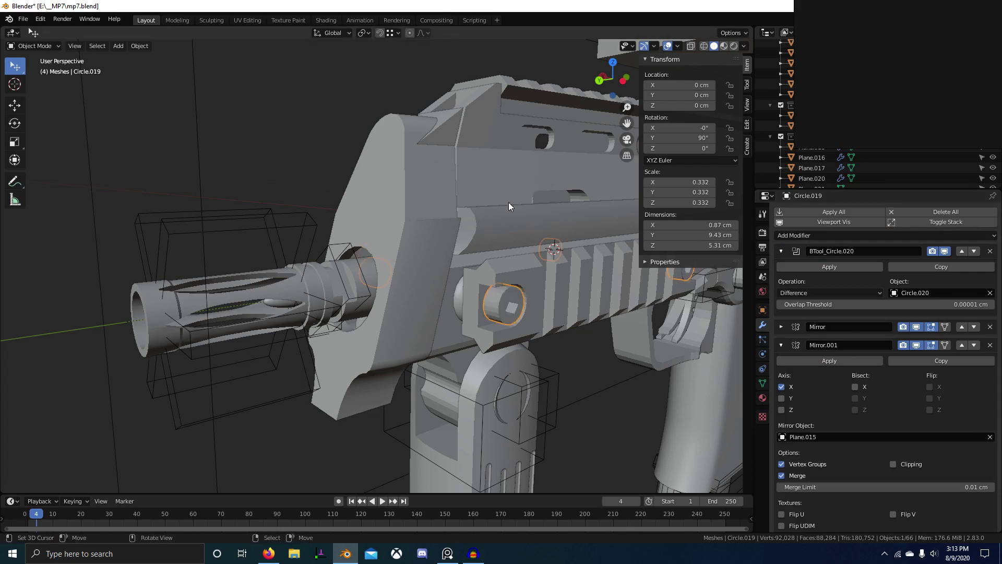
key("alt+a")
scroll(549, 310, "down", 4)
middle_click_drag(550, 310, 420, 292)
scroll(405, 324, "up", 6)
key("ctrl+s")
scroll(405, 322, "down", 4)
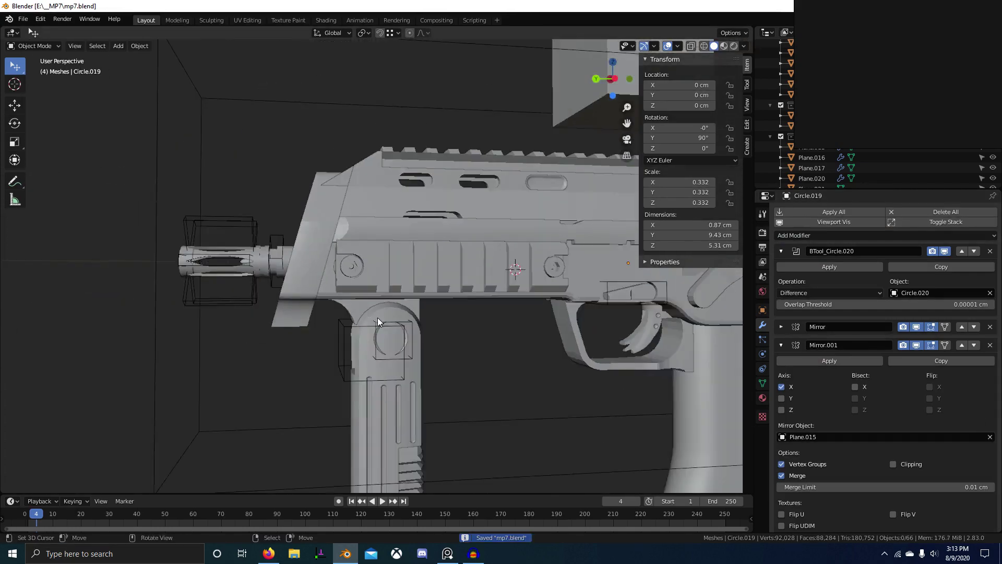
Step: Turn off the viewport overlays and gizmos and look over the whole gun model
middle_click_drag(378, 317, 458, 314)
scroll(496, 324, "up", 3)
scroll(464, 321, "down", 3)
scroll(459, 314, "up", 1, "alt")
scroll(459, 314, "up", 2)
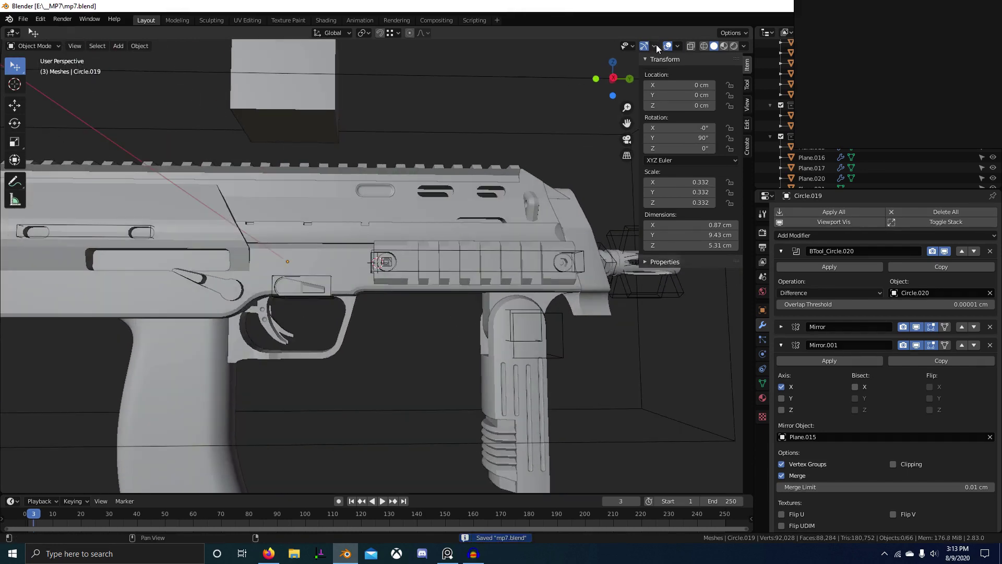
scroll(549, 105, "down", 8)
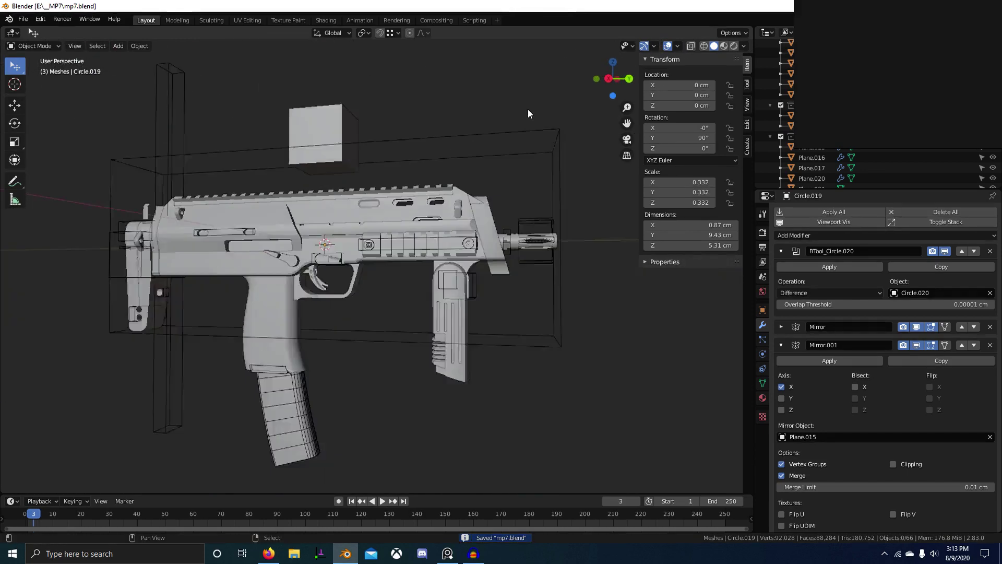
scroll(487, 196, "up", 1)
middle_click_drag(487, 196, 327, 308)
scroll(479, 297, "up", 1)
scroll(366, 299, "up", 1)
scroll(324, 306, "up", 1)
scroll(324, 306, "down", 2)
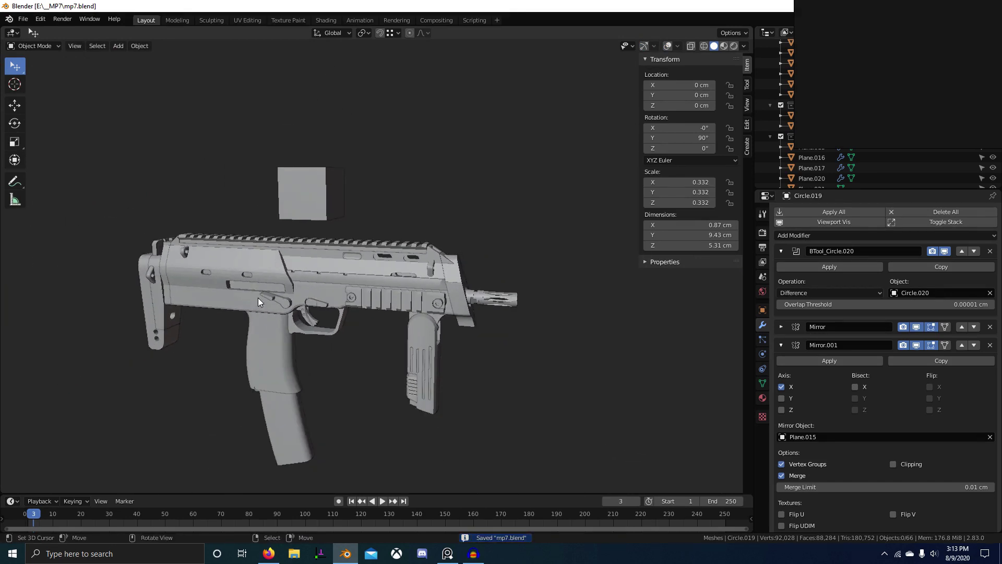
Step: Examine the stock and rear receiver in the right side view
key("KP_3")
scroll(257, 298, "up", 2)
scroll(358, 328, "up", 2)
middle_click_drag(89, 280, 453, 297, "shift")
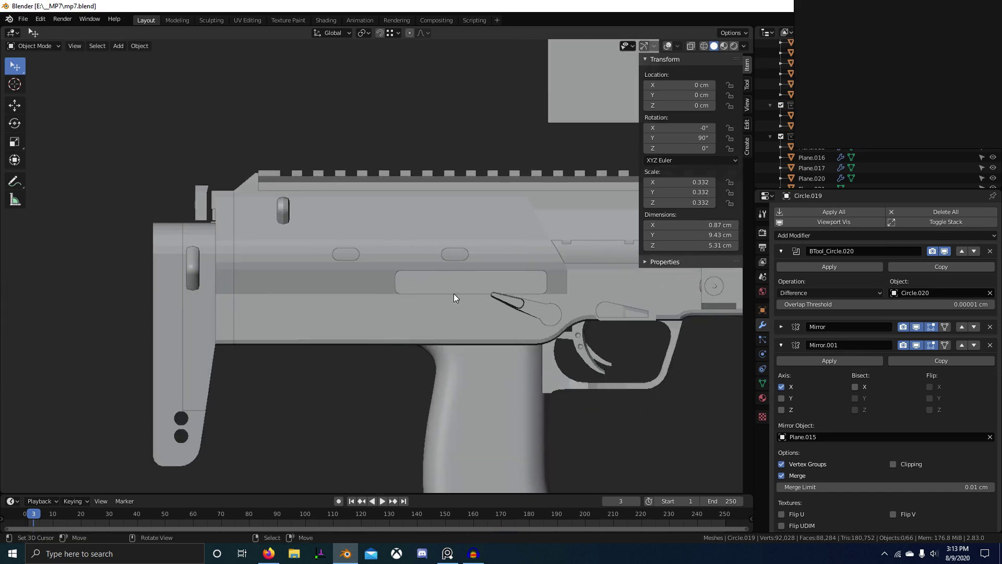
Step: Compare the area around the ejection port in the reference photos with the rear receiver of the model
scroll(981, 57, "down", 5)
middle_click_drag(950, 79, 865, 73)
scroll(851, 45, "up", 6)
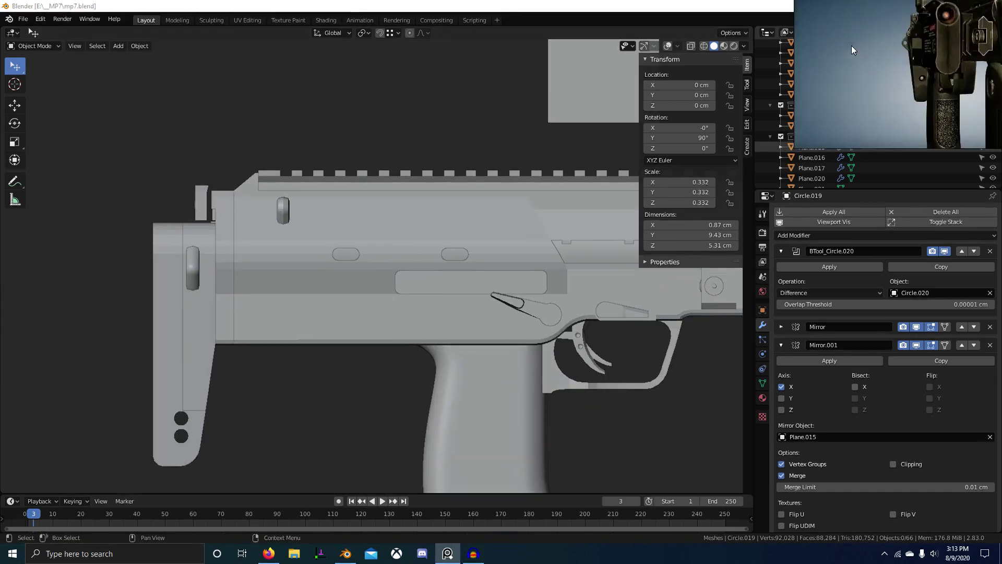
scroll(959, 82, "up", 3)
scroll(455, 220, "up", 3)
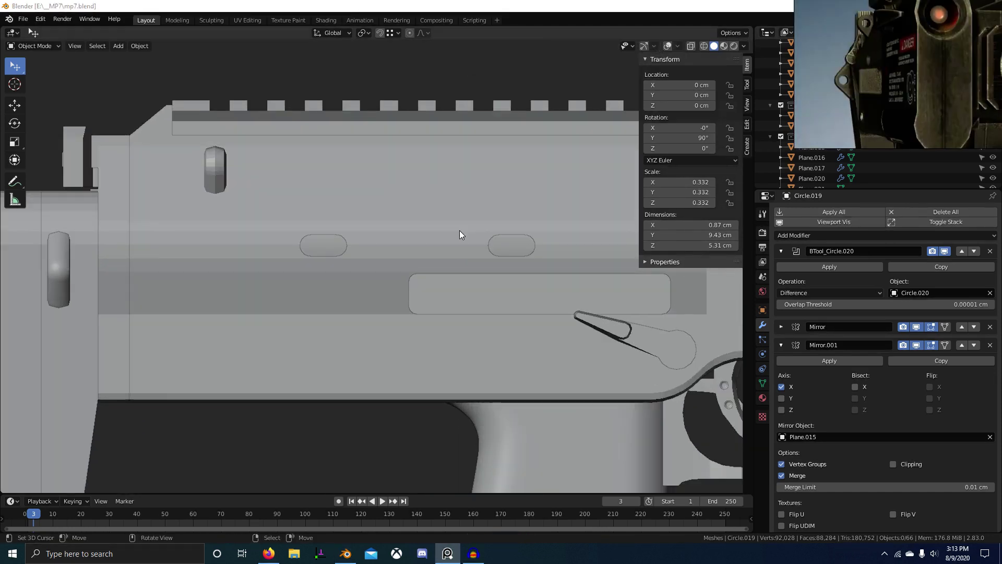
scroll(459, 230, "down", 2)
middle_click_drag(437, 306, 578, 311)
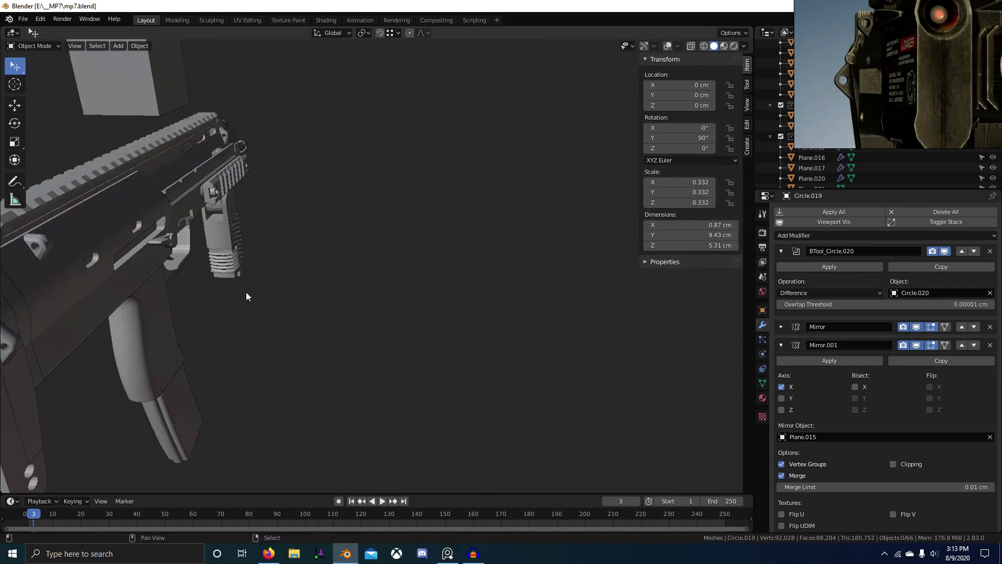
middle_click_drag(246, 296, 321, 277)
scroll(506, 240, "up", 3)
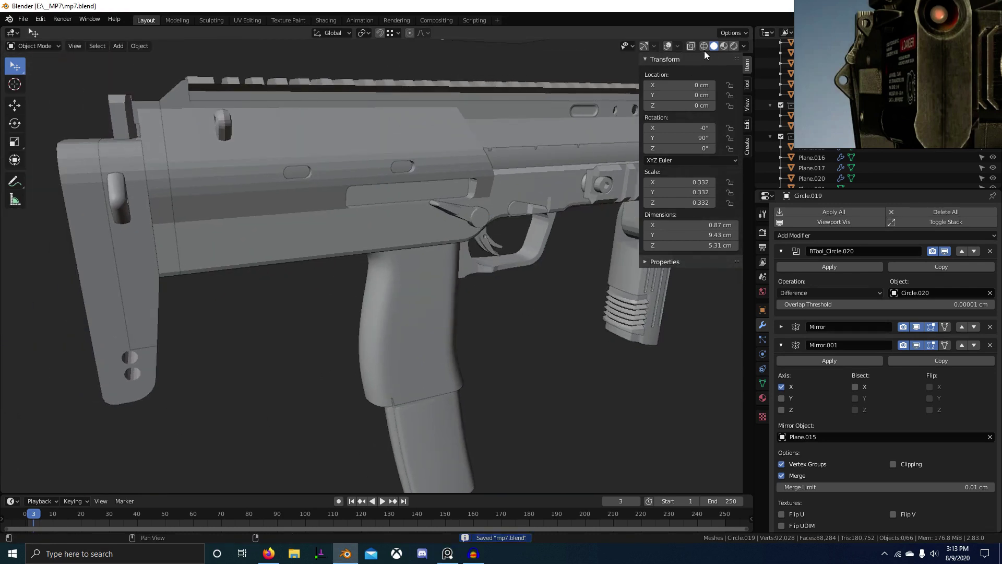
Step: Turn the viewport overlays and gizmos back on and save the file
left_click(668, 46)
left_click(645, 46)
scroll(500, 158, "down", 2)
middle_click_drag(500, 159, 437, 162)
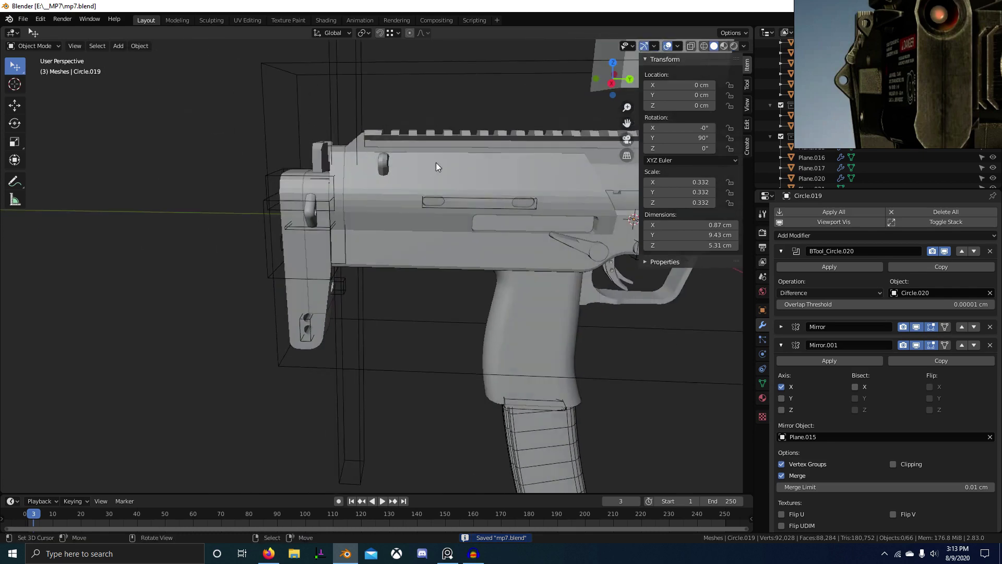
scroll(581, 247, "up", 3)
scroll(581, 247, "up", 3)
key("ctrl+s")
Step: Examine the small raised block behind the ejection port in the right-side wireframe view against the blueprint and the reference photo
mouse_move(581, 246)
middle_mouse_down("shift")
mouse_move(341, 292)
mouse_move(480, 269)
middle_mouse_up("shift")
key("KP_3")
scroll(340, 292, "down", 6)
scroll(481, 269, "up", 1)
key("z")
middle_click_drag(512, 326, 402, 318, "shift")
scroll(402, 318, "up", 4)
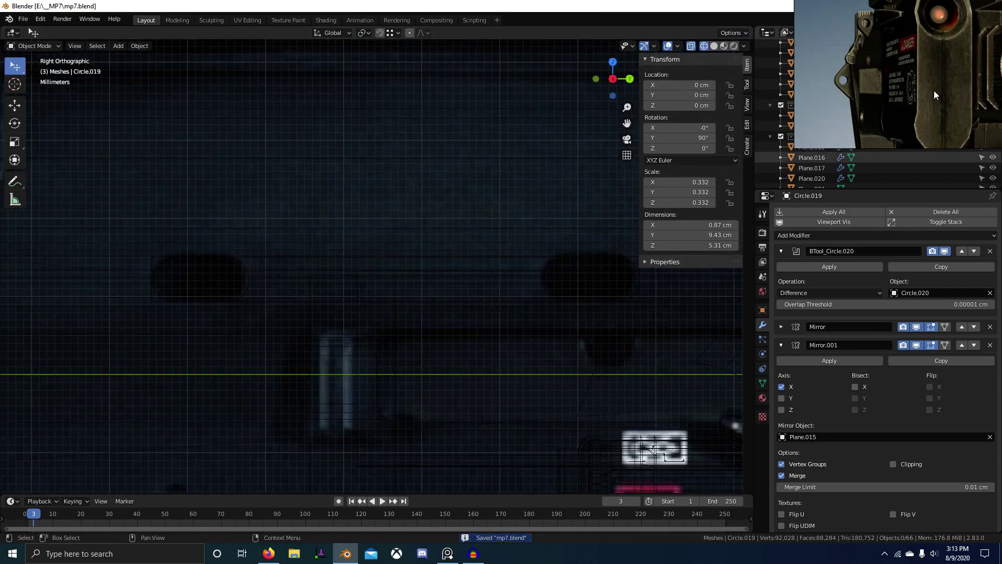
scroll(934, 90, "down", 3)
scroll(926, 77, "up", 4)
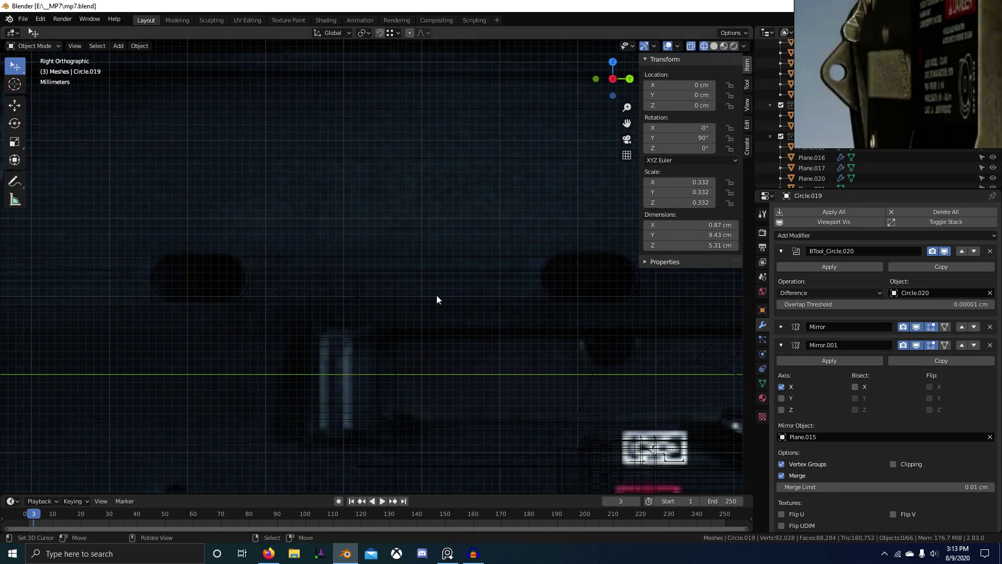
scroll(416, 280, "down", 1)
scroll(357, 339, "down", 2)
Step: Add a cube and scale its mesh by 0.268 in Edit Mode
key("shift+a")
mouse_move(402, 317)
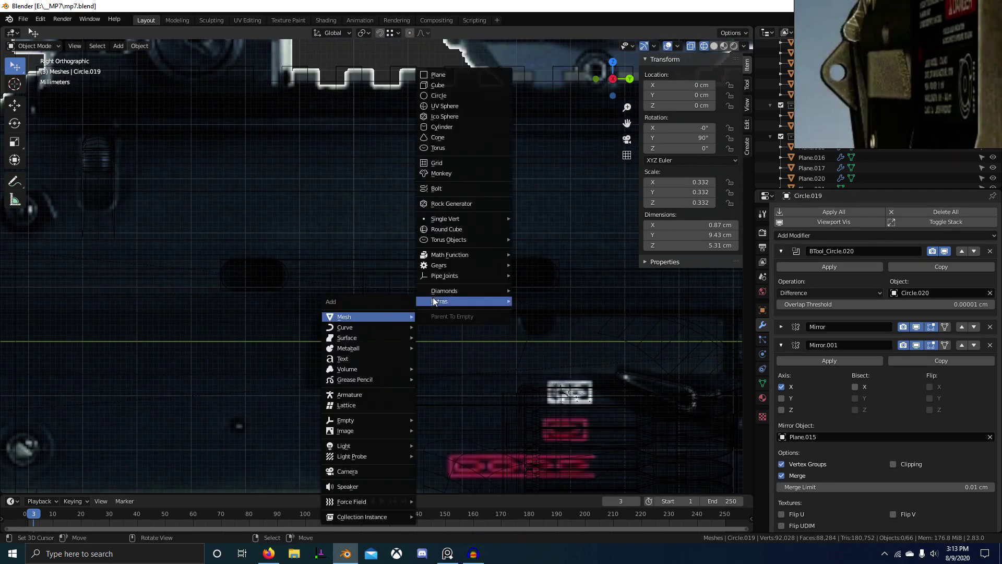
left_click(449, 86)
scroll(488, 236, "down", 10)
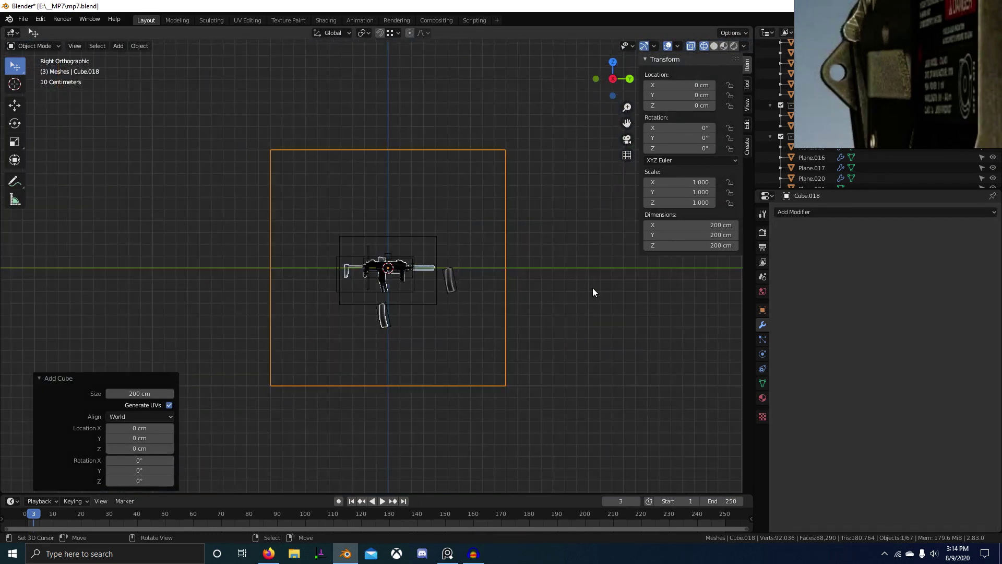
key("Tab")
key("s")
left_click(436, 306)
Step: Scale the cube down further and move it -6.6118 cm along Y and -0.43121 cm along Z towards the ejection port
scroll(436, 307, "up", 10)
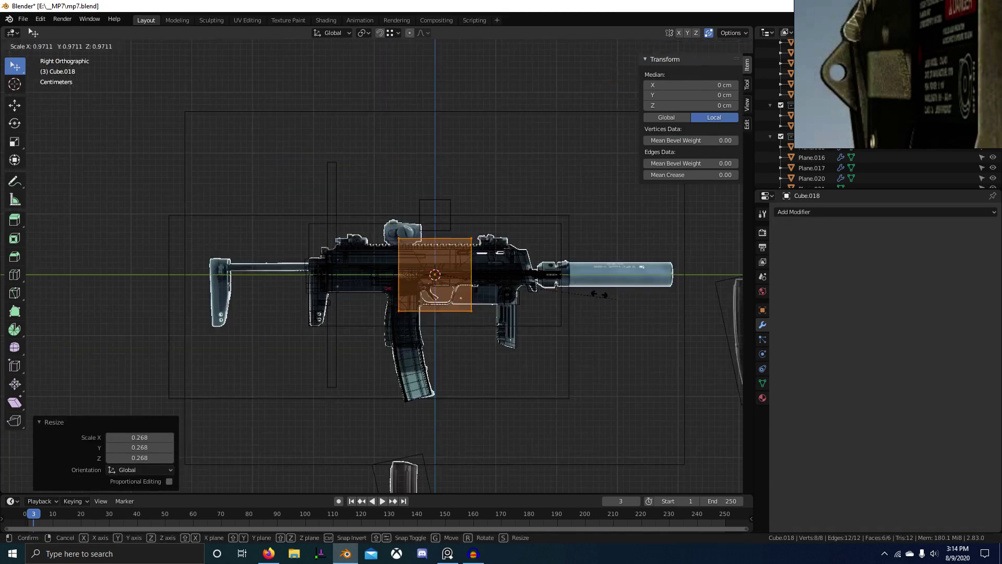
key("s")
left_click(618, 287)
key("g")
left_click(474, 296)
Step: Check the running recording in Audacity and return to Blender
key("alt+Tab")
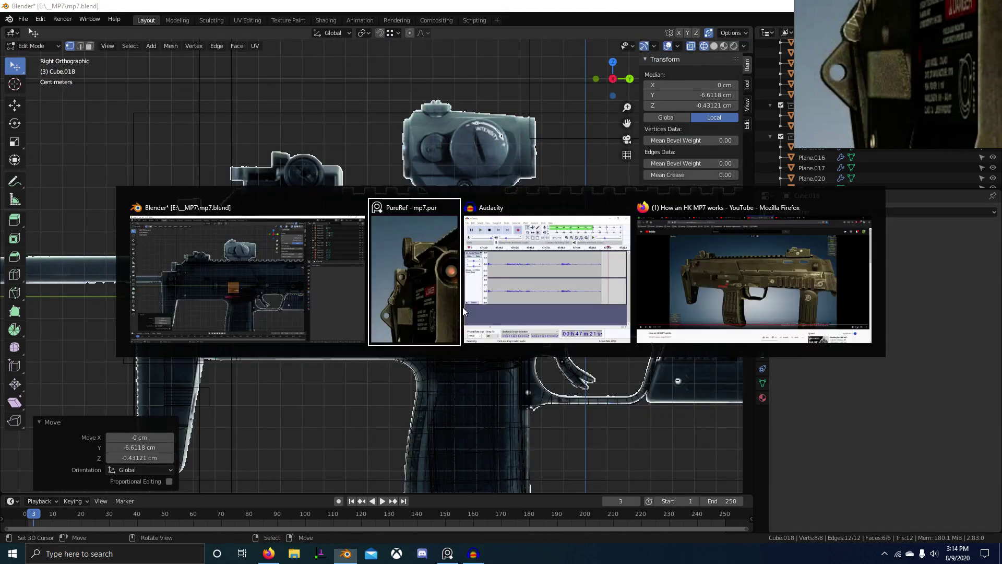
left_click(558, 265, "alt")
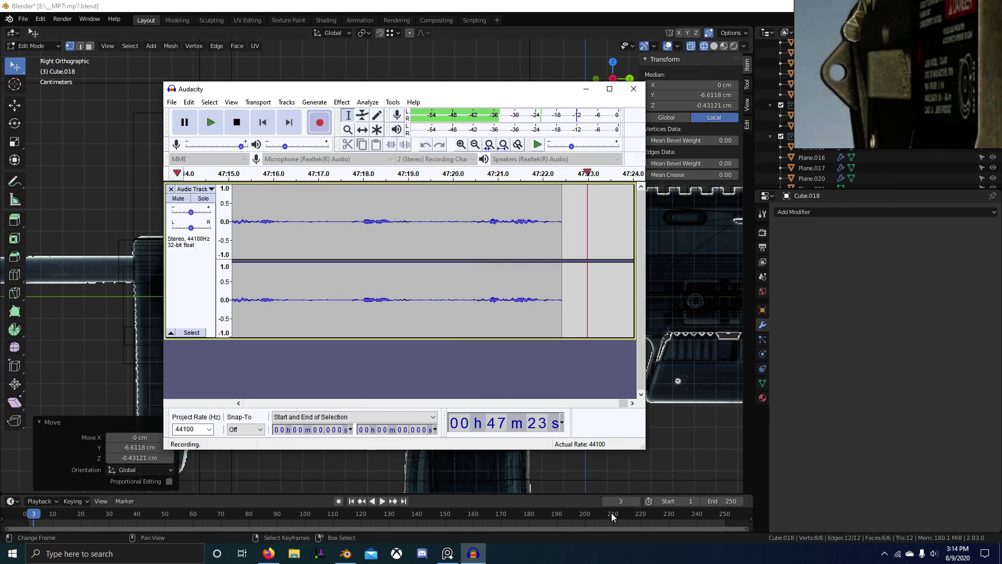
key("alt+Tab")
Step: Move the cube onto the raised block behind the ejection port in the blueprint and scale it to 0.303 along Y
scroll(503, 327, "up", 7)
key("g")
left_click(483, 310)
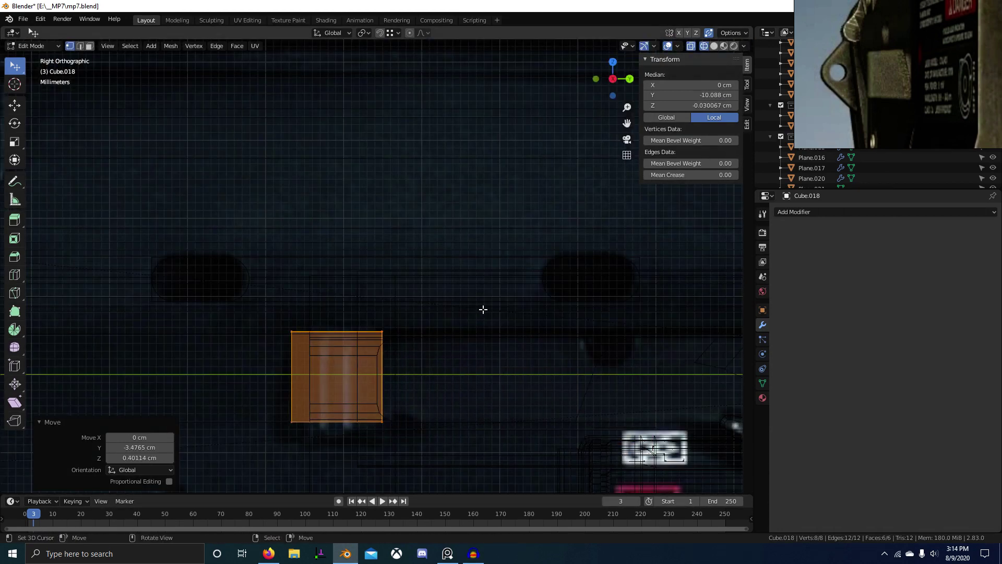
key("y")
left_click(359, 368)
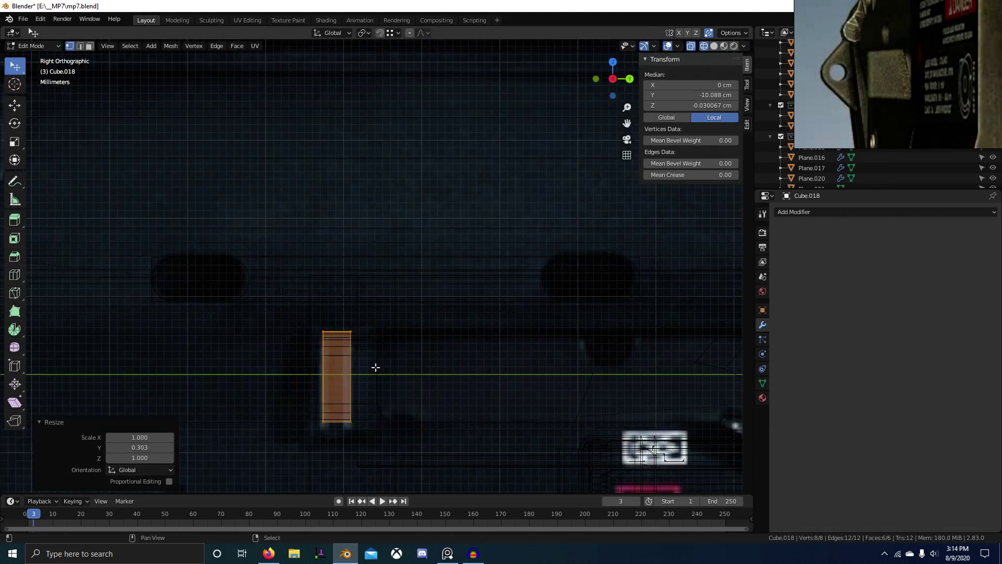
Step: Lower the block about 0.12 cm along Z to match the blueprint and switch the viewport to solid shading
key("g")
key("z")
mouse_move(377, 368)
middle_mouse_down("shift")
mouse_move(380, 341)
mouse_move(512, 331)
middle_mouse_up("shift")
scroll(385, 351, "down", 5)
key("shift+z")
scroll(343, 371, "up", 5)
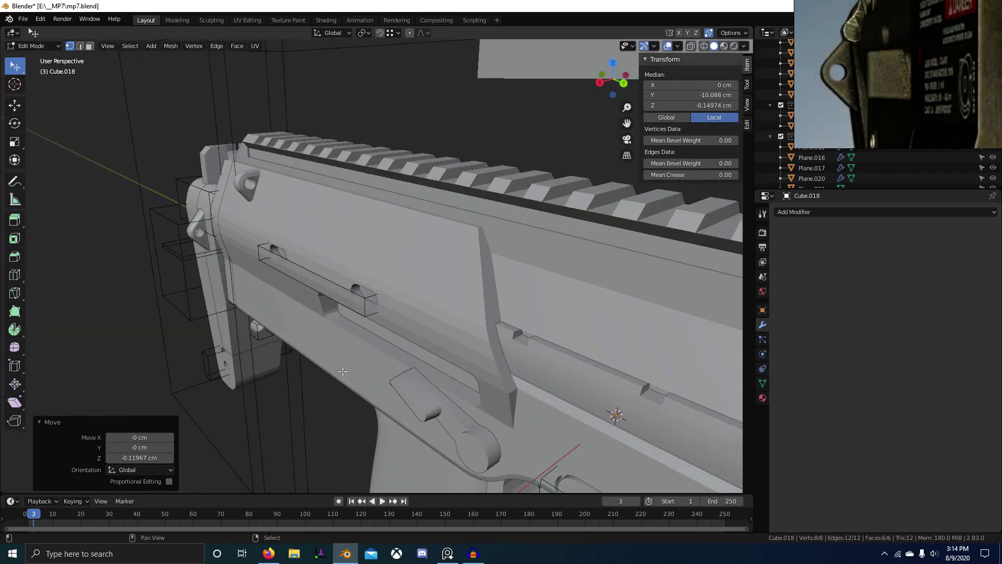
Step: Find a close-up of the raised block behind the ejection port in the PureRef board and examine its shape
scroll(929, 108, "down", 15)
scroll(958, 72, "up", 3)
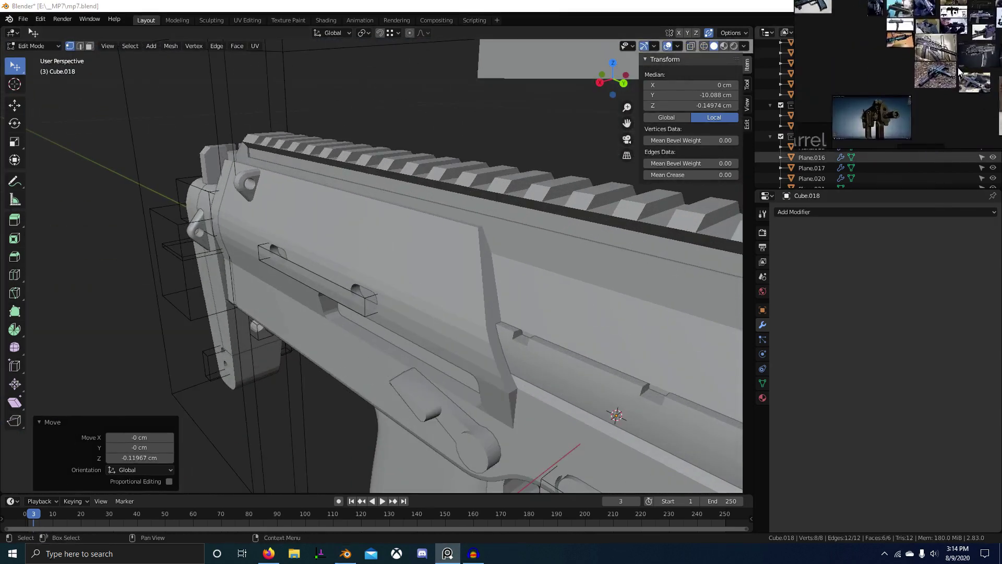
scroll(958, 72, "up", 5)
mouse_move(959, 73)
middle_mouse_down()
mouse_move(889, 109)
mouse_move(941, 77)
middle_mouse_up()
scroll(929, 78, "up", 5)
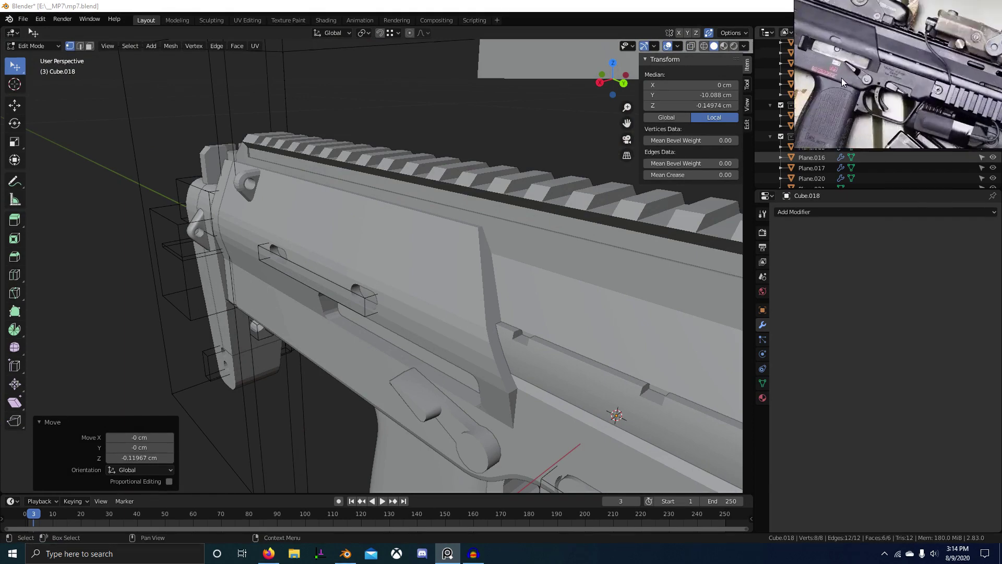
scroll(842, 78, "up", 8)
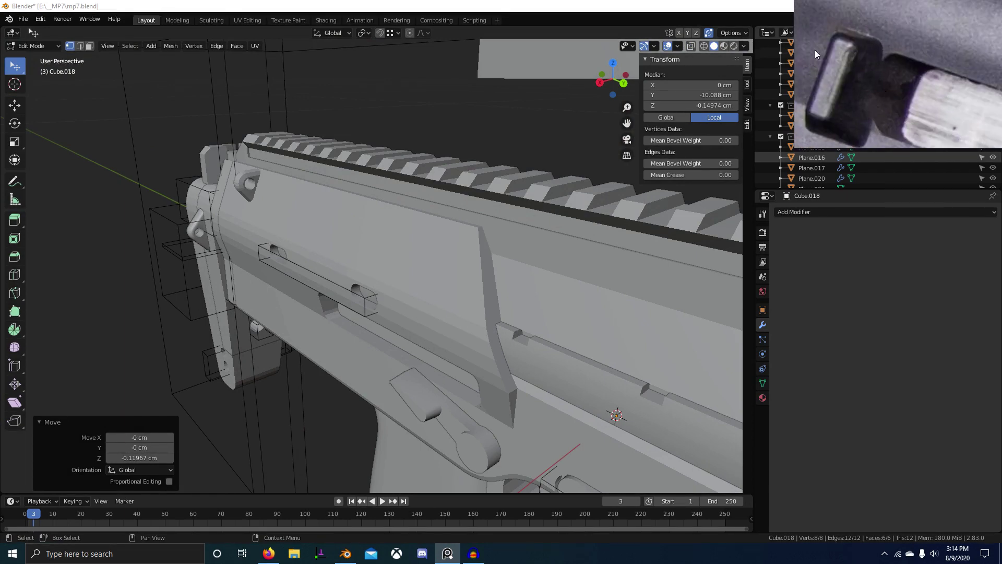
Step: Move the block about 1.69 cm along X so it protrudes from the receiver's side behind the ejection port
mouse_move(313, 279)
middle_mouse_down()
mouse_move(386, 281)
mouse_move(313, 279)
middle_mouse_up()
key("z")
left_click(273, 287)
scroll(433, 282, "up", 4)
middle_click_drag(433, 282, 497, 257)
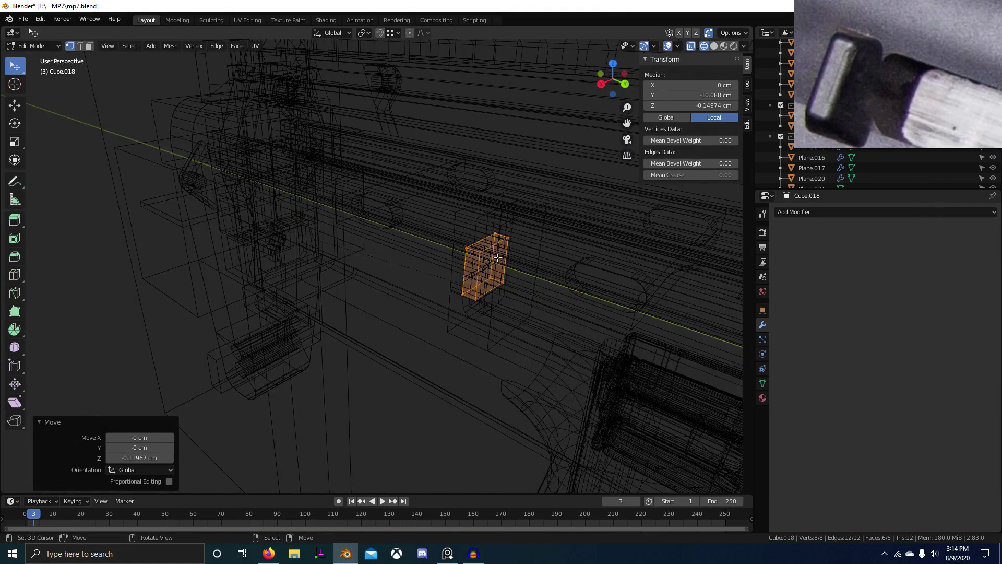
key("g")
key("x")
left_click(471, 283)
key("z")
left_click(577, 295)
middle_click_drag(579, 296, 526, 313)
Step: Switch to face selection and select only the block's inner face inside the receiver
key("3")
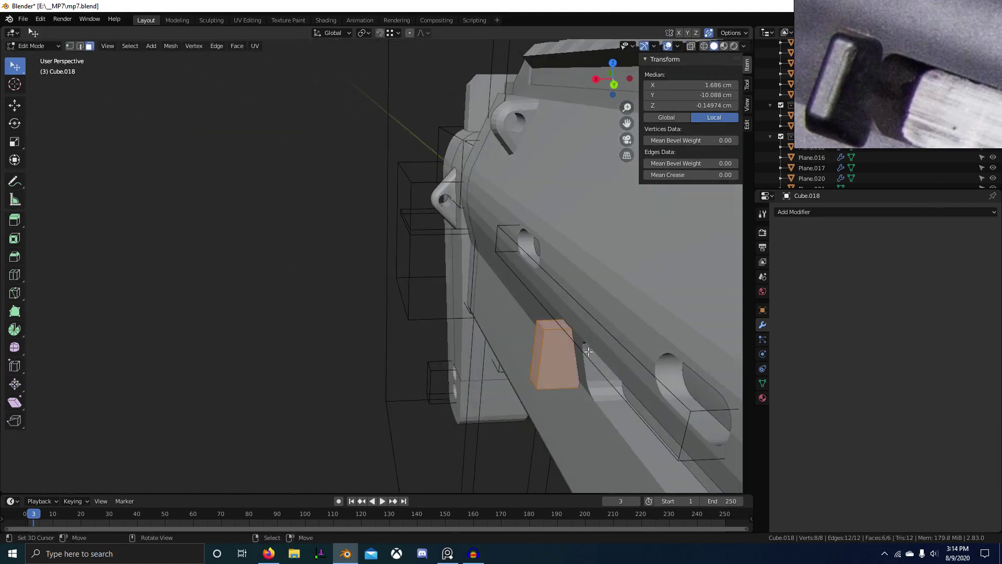
key("z")
left_click(522, 358)
middle_click_drag(626, 371, 588, 374)
middle_click_drag(705, 414, 544, 347)
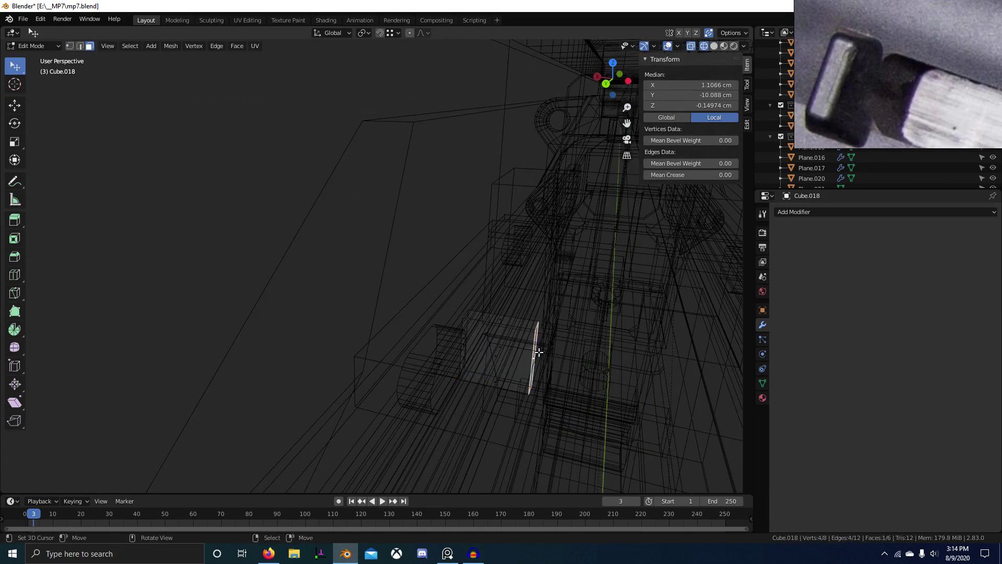
left_click(652, 374)
mouse_move(626, 360)
middle_mouse_down()
mouse_move(546, 324)
mouse_move(586, 329)
middle_mouse_up()
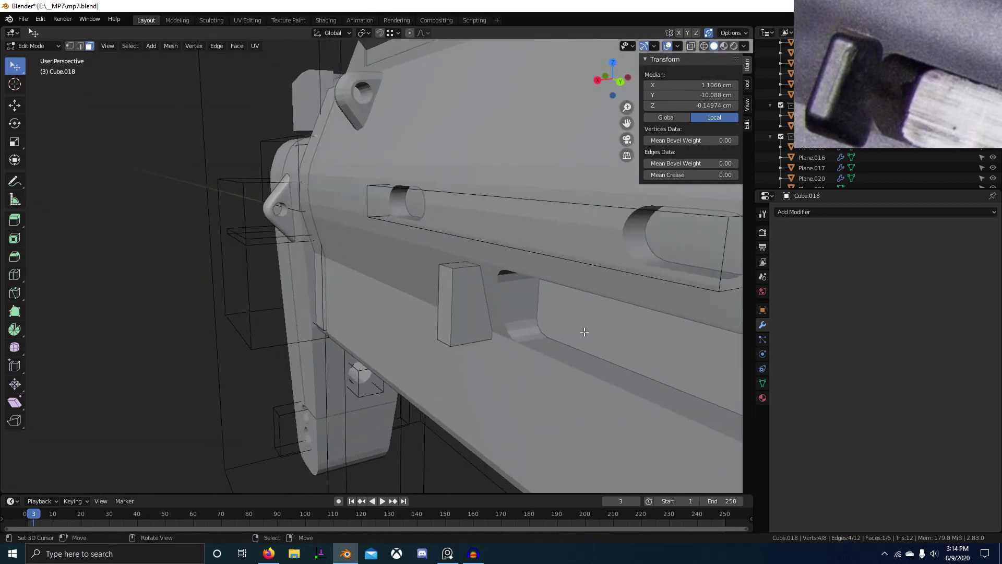
Step: Try to scale the block's inner face along Y and check the Median Point pivot option
scroll(580, 329, "up", 2)
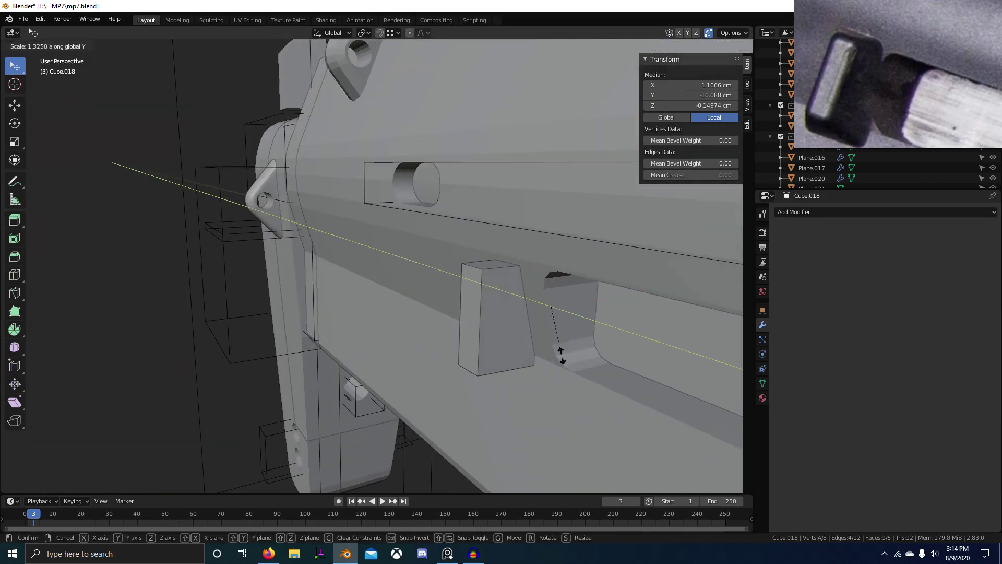
left_click(598, 405)
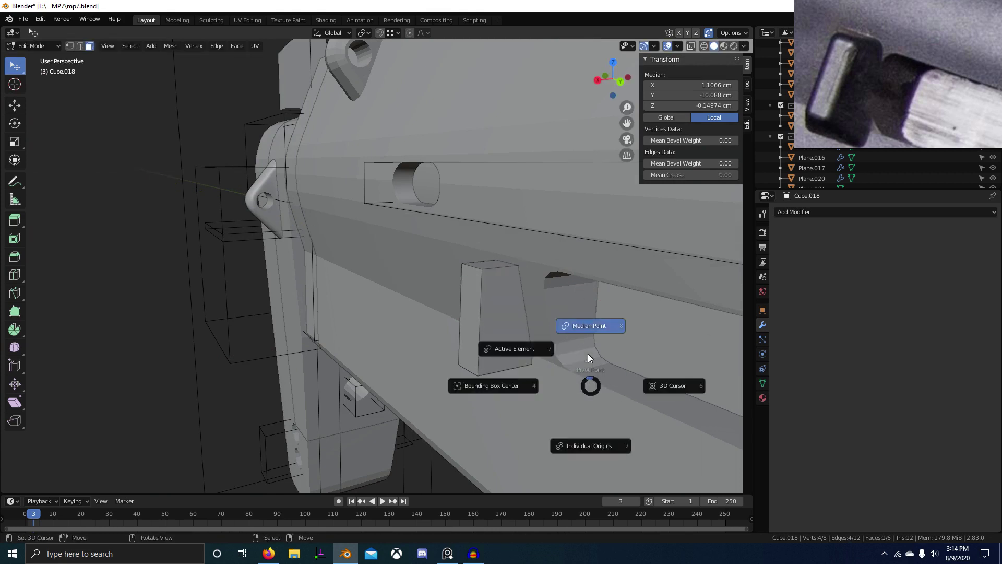
left_click(578, 291)
middle_click_drag(578, 291, 527, 328)
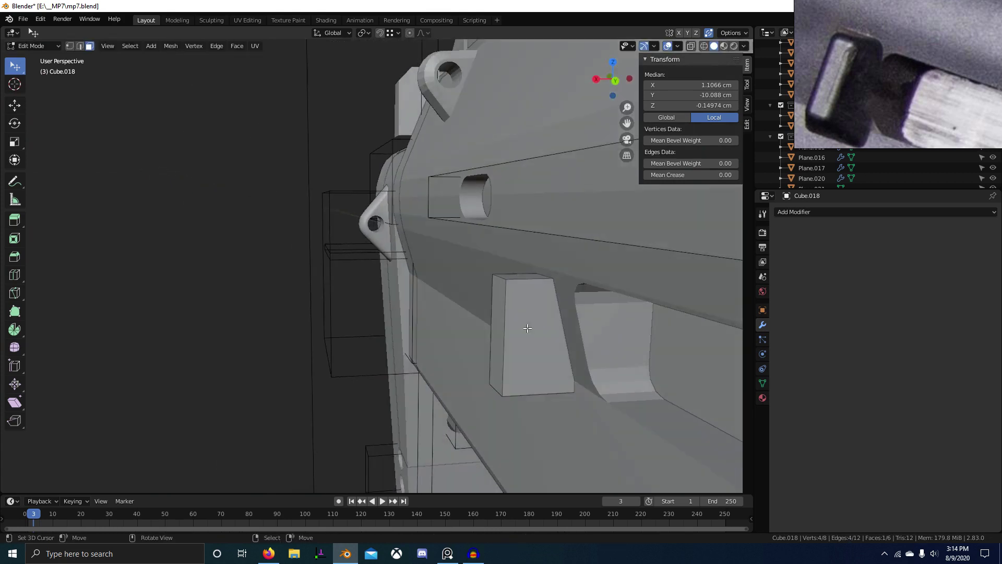
right_click(574, 316)
Step: Move the block's inner face 0.27778 cm outward along X
key("g")
key("x")
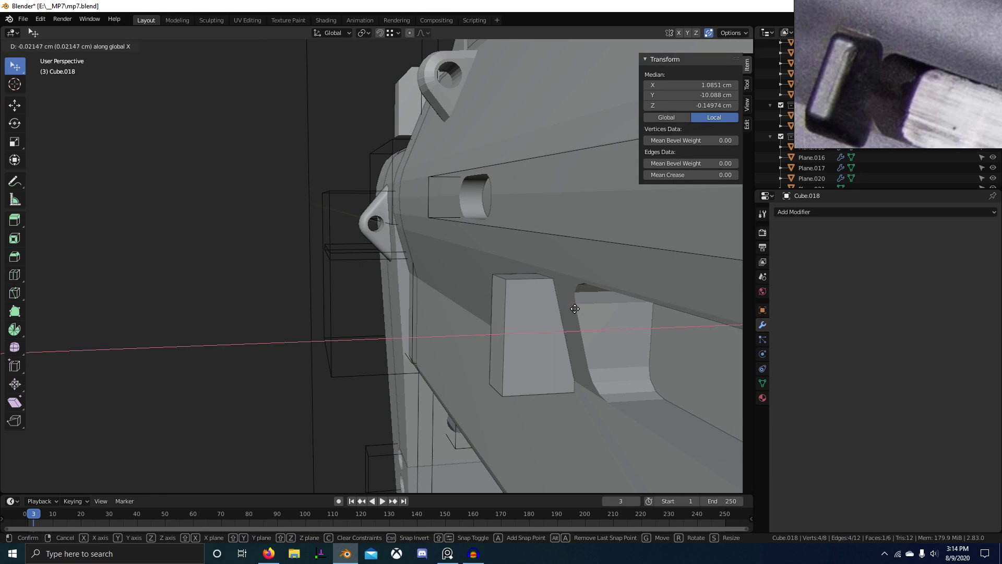
left_click(553, 315)
middle_click_drag(552, 314, 607, 363)
scroll(591, 368, "down", 1)
Step: Scale the block's inner face by 3.357 along Y to give the block sloped sides like the reference
scroll(867, 112, "down", 5)
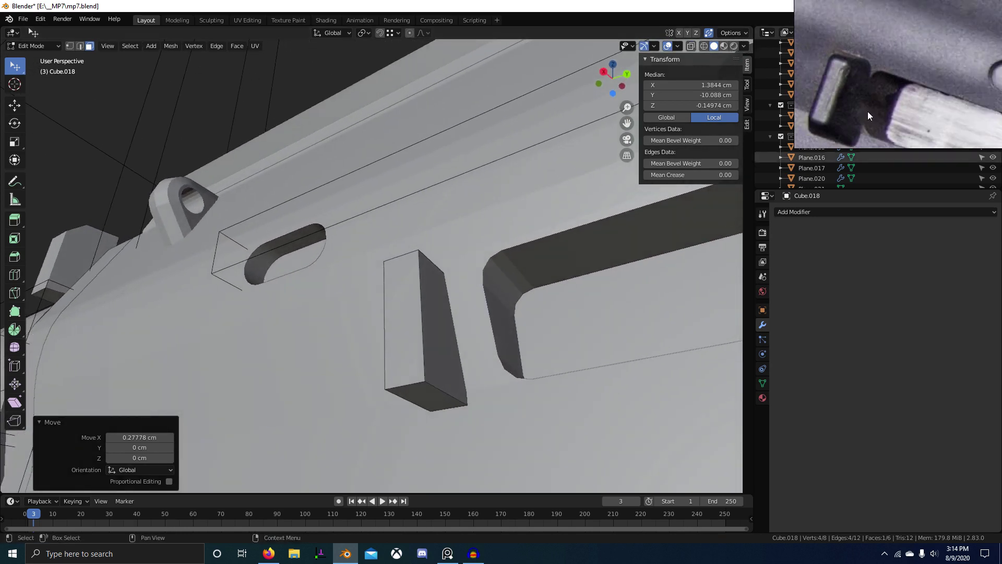
middle_click_drag(872, 111, 907, 105)
middle_click_drag(554, 365, 562, 381)
scroll(562, 381, "up", 2)
key("s")
key("y")
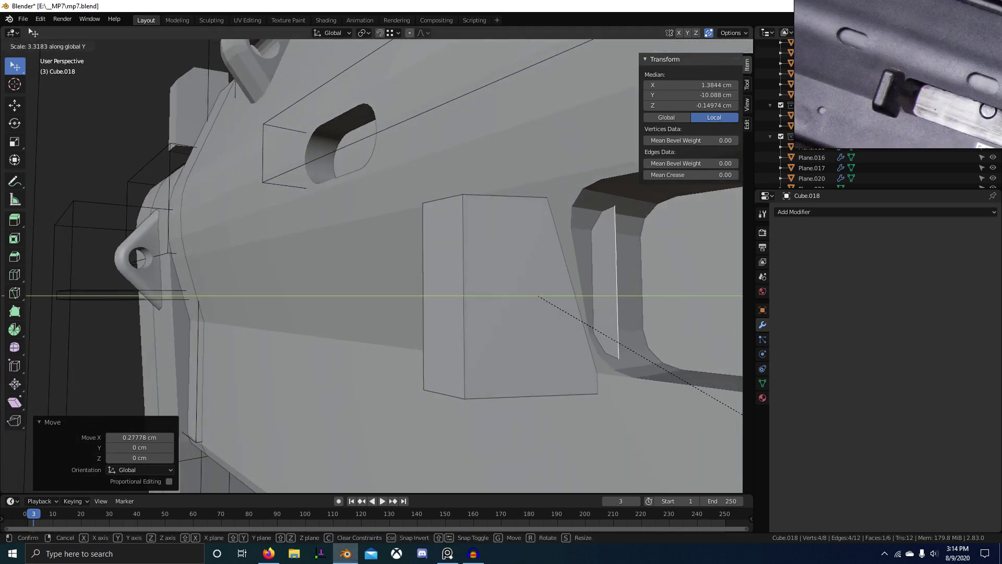
left_click(49, 447)
Step: Widen the block's inner face slightly more by scaling it 1.030 along Y
scroll(313, 360, "down", 2)
middle_click_drag(455, 348, 541, 347)
scroll(516, 345, "up", 4)
key("s")
key("y")
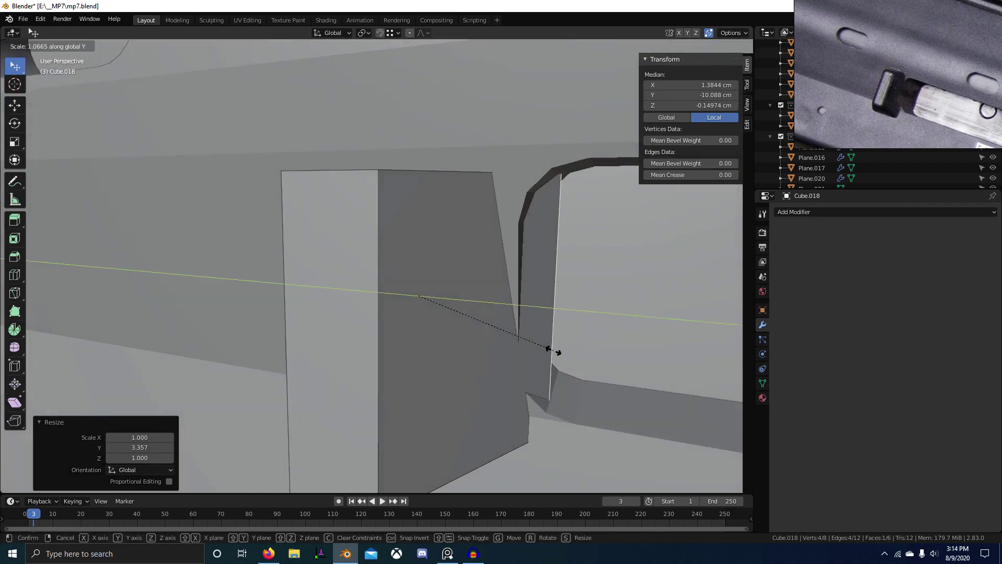
left_click(548, 348)
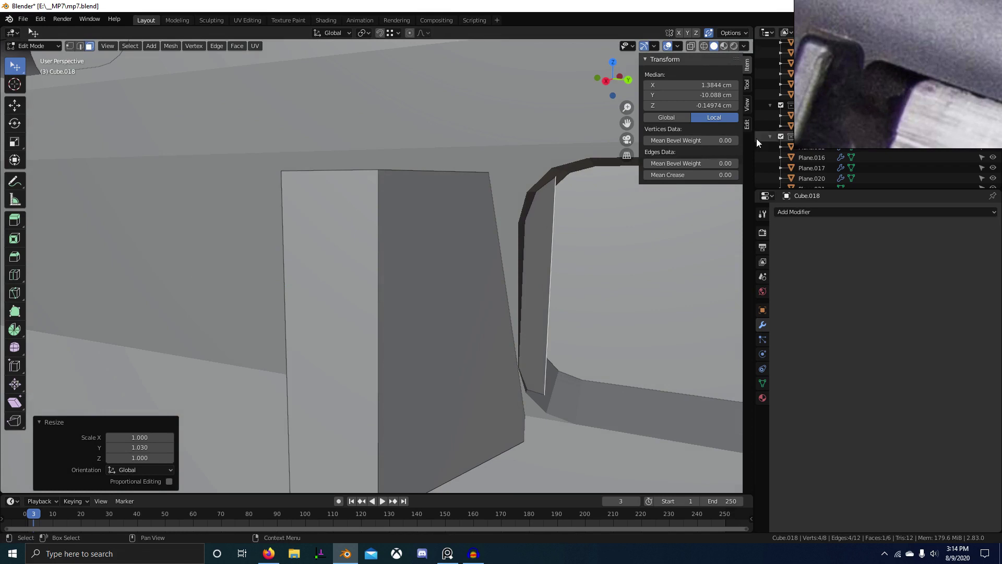
Step: Compare the tapered block with the blueprint and close-up reference photos, checking it in the right side view
scroll(485, 218, "down", 3)
middle_click_drag(486, 218, 526, 246)
key("KP_3")
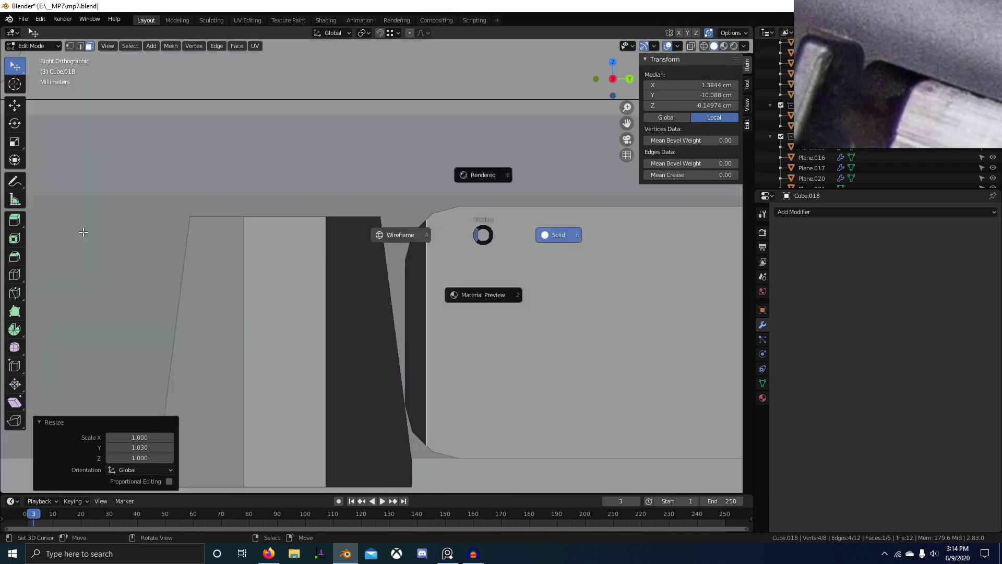
key("2")
left_click(898, 53)
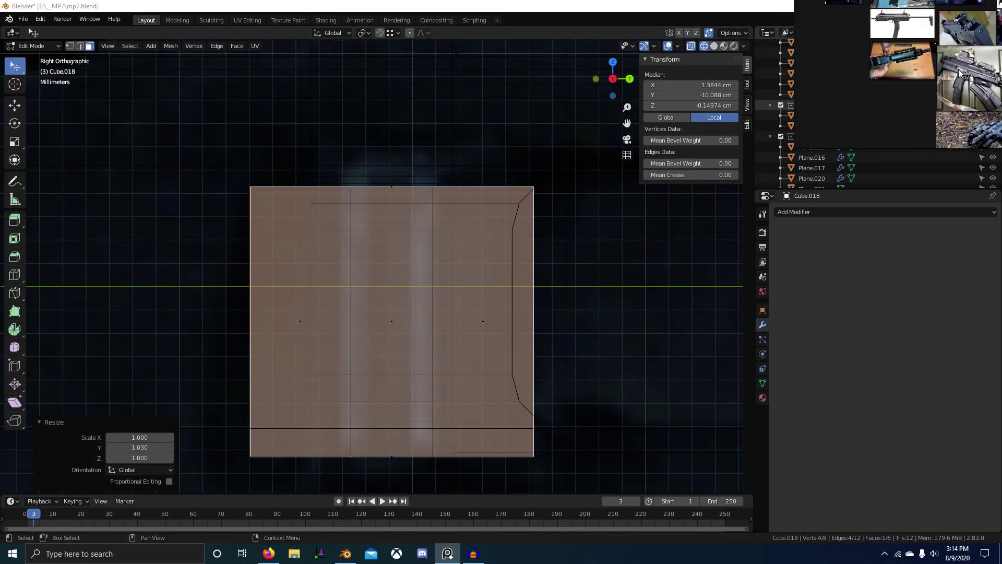
scroll(957, 84, "down", 4)
middle_click_drag(875, 30, 900, 77)
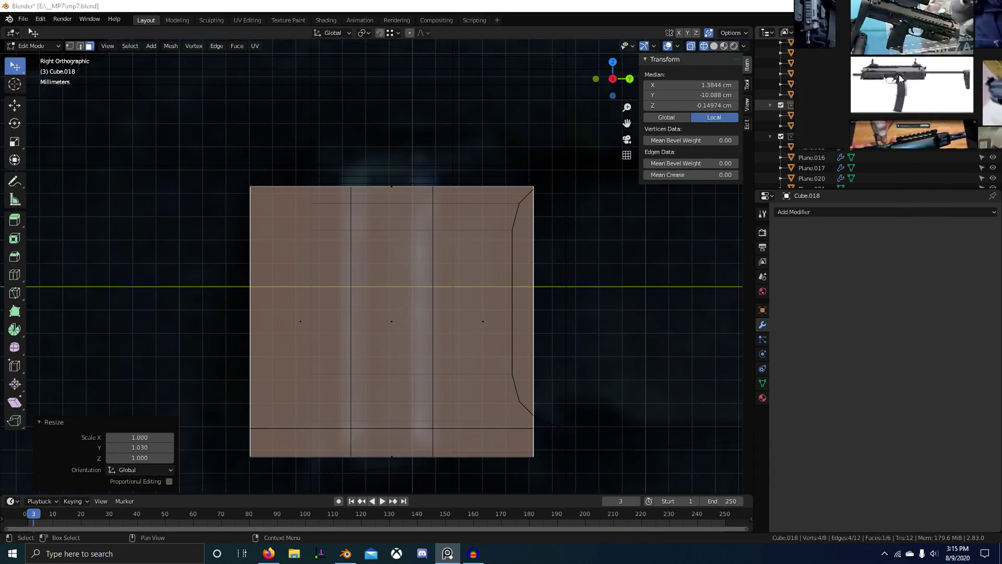
scroll(900, 79, "down", 5)
scroll(910, 113, "up", 7)
scroll(910, 117, "up", 5)
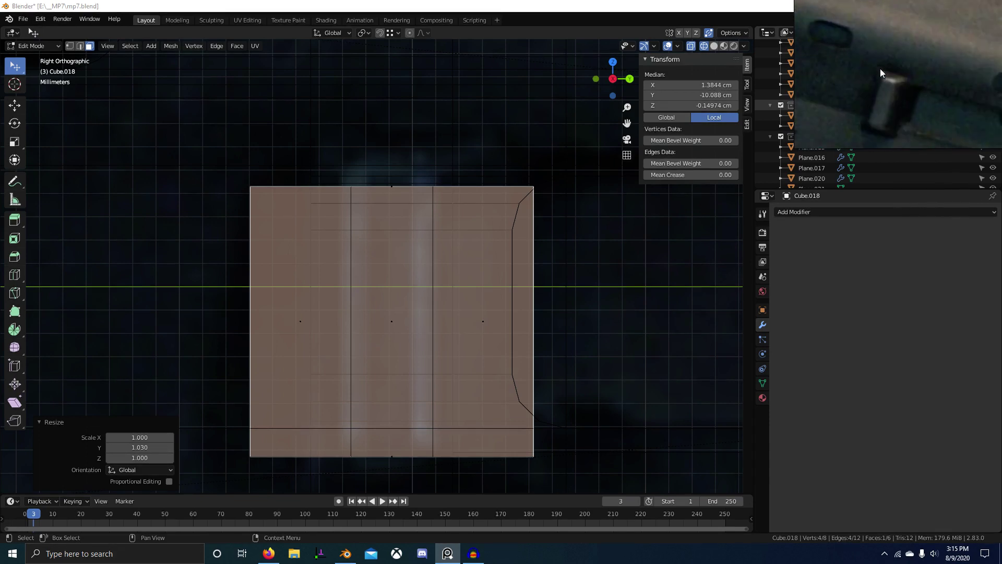
mouse_move(342, 213)
middle_mouse_down()
mouse_move(448, 248)
mouse_move(312, 263)
mouse_move(325, 260)
middle_mouse_up()
key("alt+z")
key("KP_3")
key("alt+z")
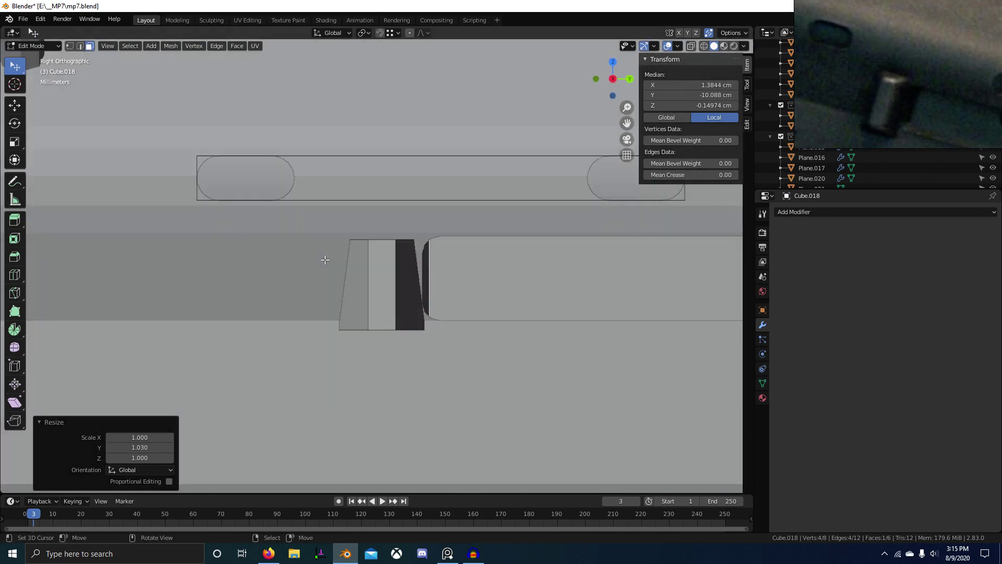
Step: Select the rear vertical edge of the block's inner face and move it 0.29751 cm along Y
middle_click_drag(253, 252, 255, 299)
key("alt+z")
key("alt+z")
key("2")
right_click(252, 256)
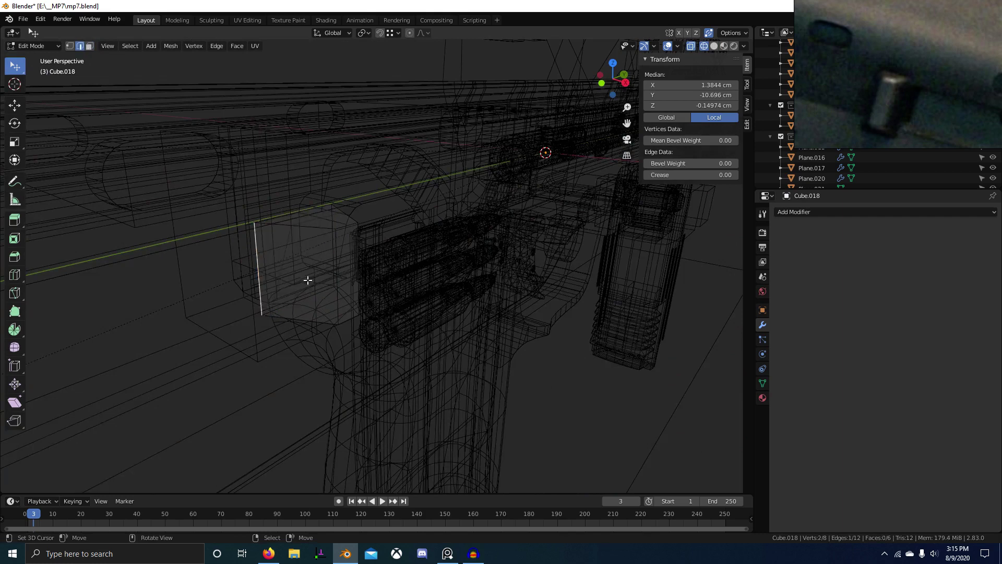
middle_click_drag(307, 280, 390, 298)
key("alt+z")
scroll(391, 298, "up", 3)
key("g")
key("x")
right_click(308, 270)
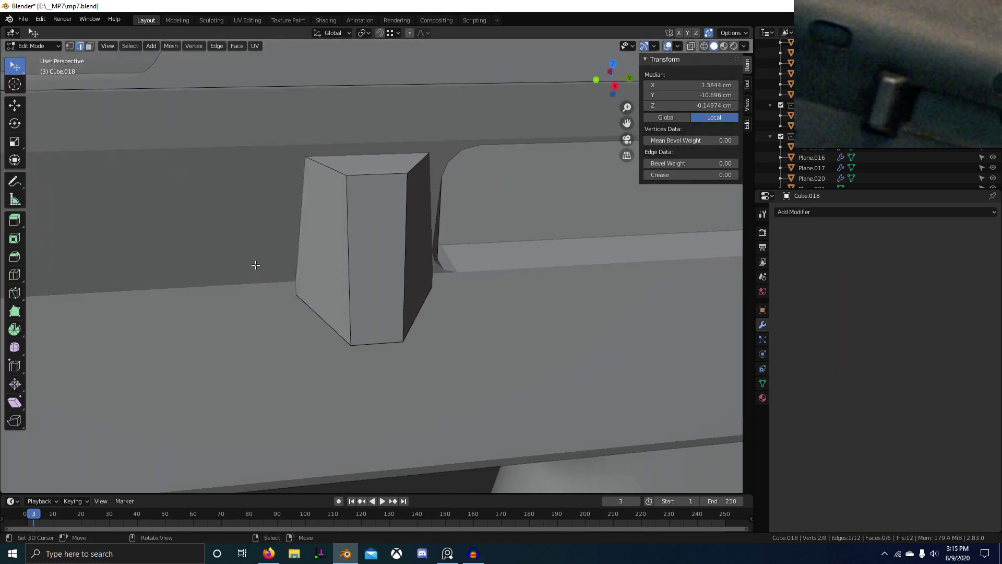
middle_click_drag(255, 264, 342, 285)
scroll(343, 285, "down", 3)
key("g")
left_click(367, 280)
Step: Check the rear inner edge against the blueprint in the right side view and move it -0.031167 cm along Y
key("KP_3")
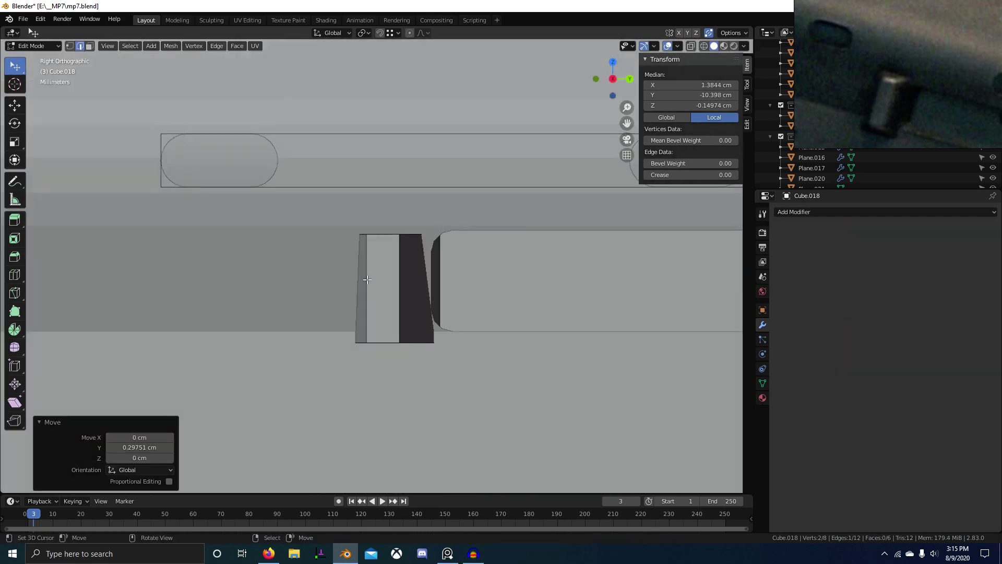
scroll(370, 294, "up", 2)
key("z")
middle_click_drag(367, 283, 398, 270, "shift")
scroll(398, 271, "up", 2)
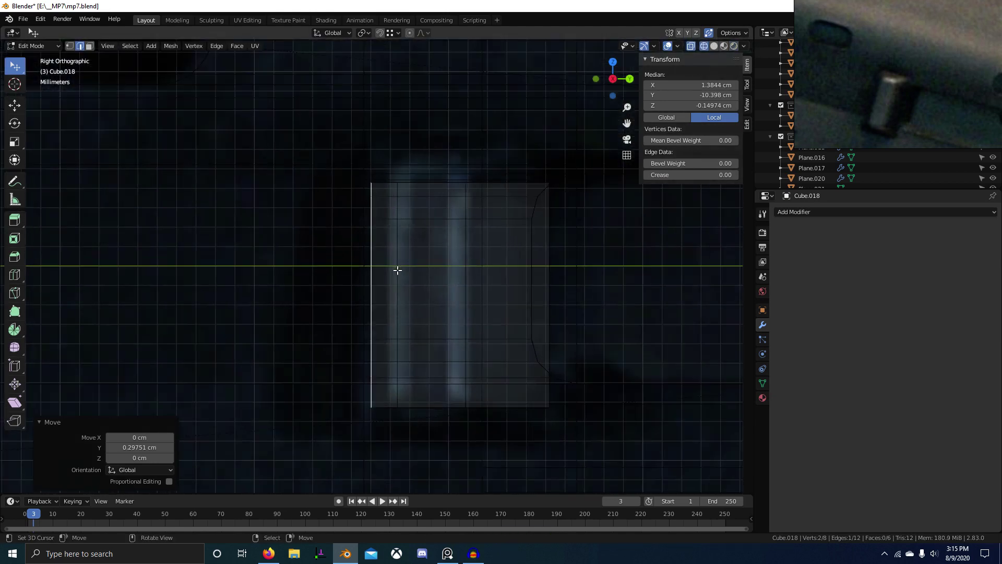
left_click(356, 274)
scroll(391, 276, "down", 5)
key("z")
scroll(458, 275, "down", 2)
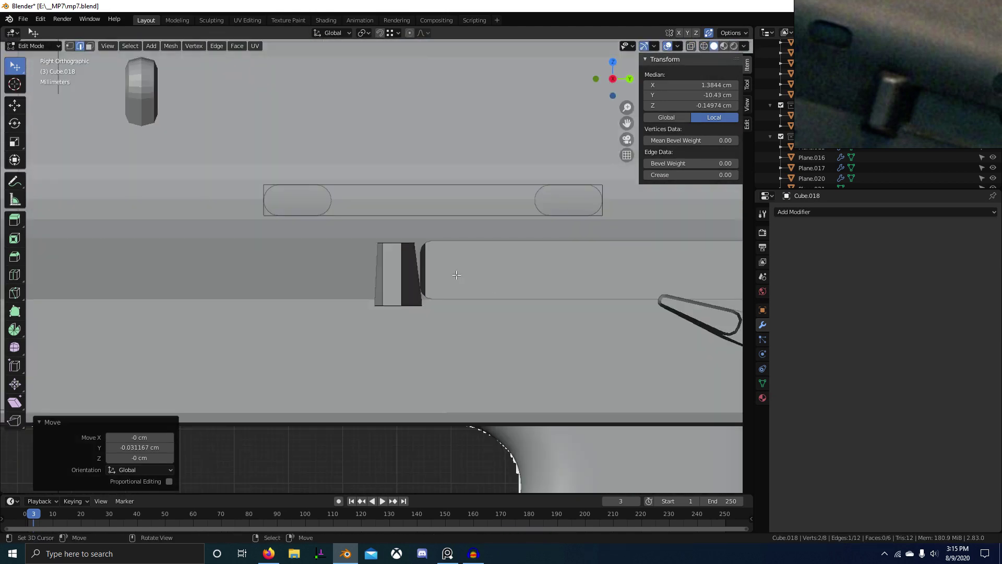
Step: Raise the block's top face 0.10474 cm along Z to match the pin on the blueprint
key("z")
scroll(428, 233, "up", 3)
key("alt+a")
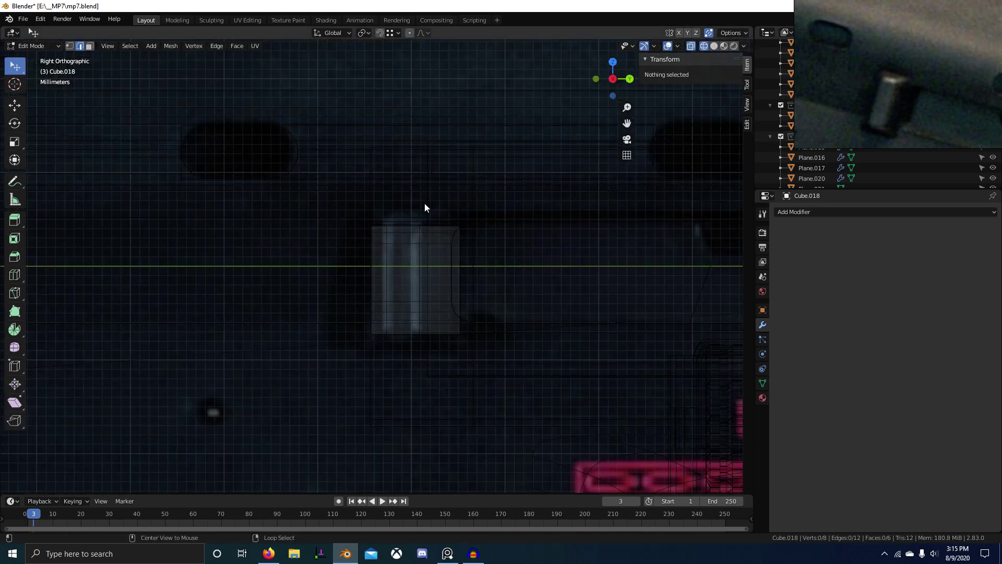
left_click_drag(327, 214, 537, 264)
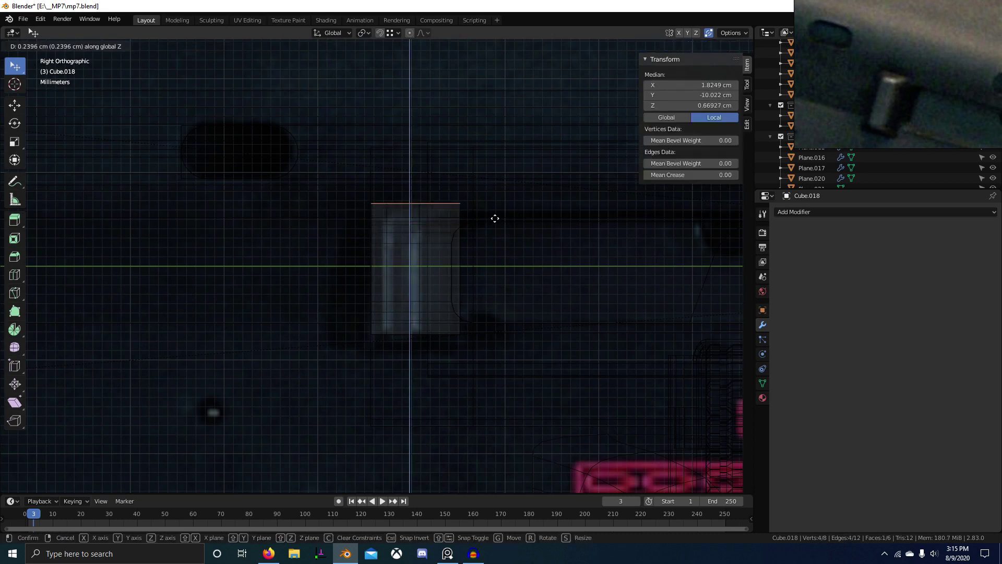
left_click(493, 350)
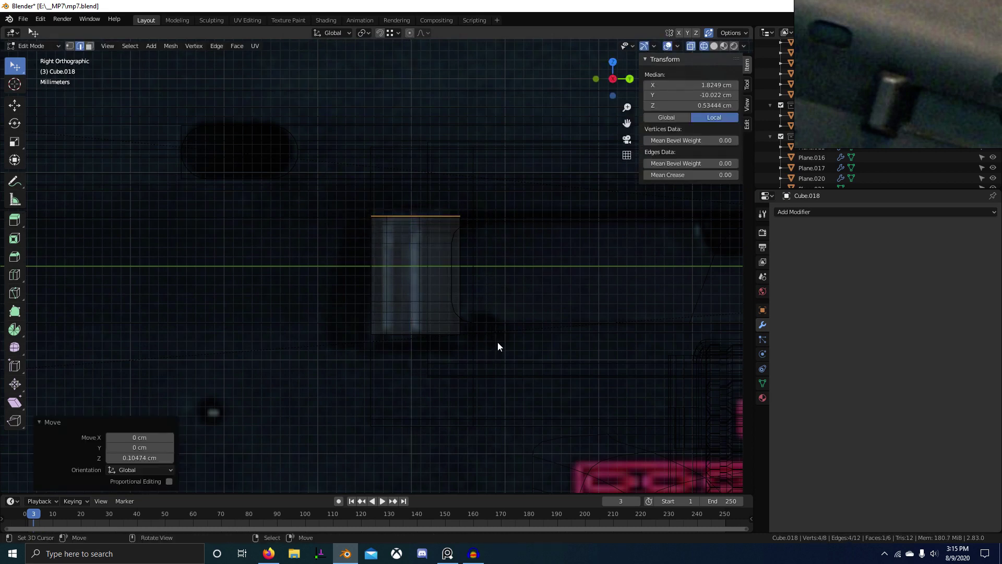
Step: Lower the block's bottom face 0.084128 cm along Z, with a slight further downward nudge
key("alt+a")
left_click_drag(284, 314, 518, 361)
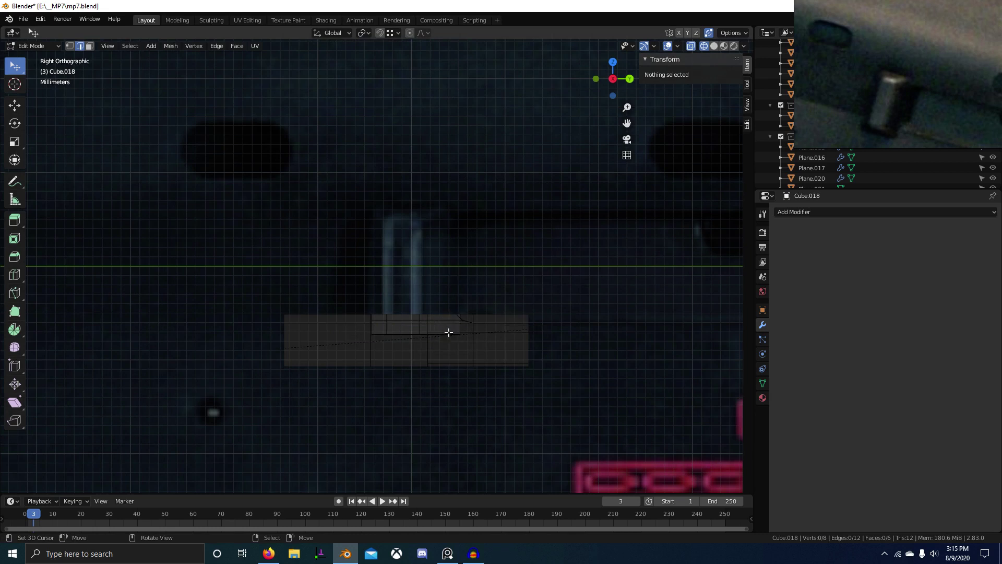
key("alt+b")
left_click_drag(453, 360, 485, 362)
key("g")
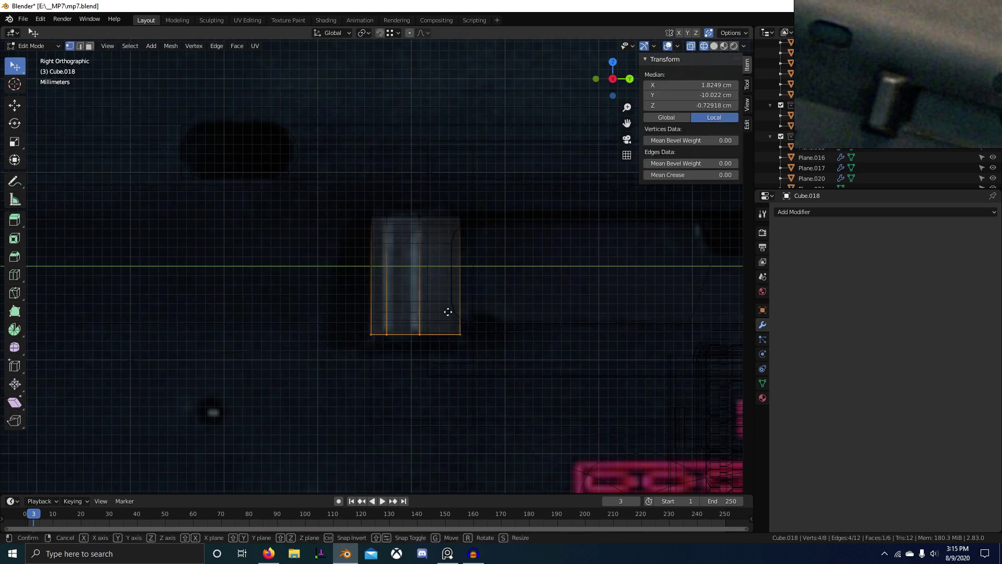
left_click(452, 372)
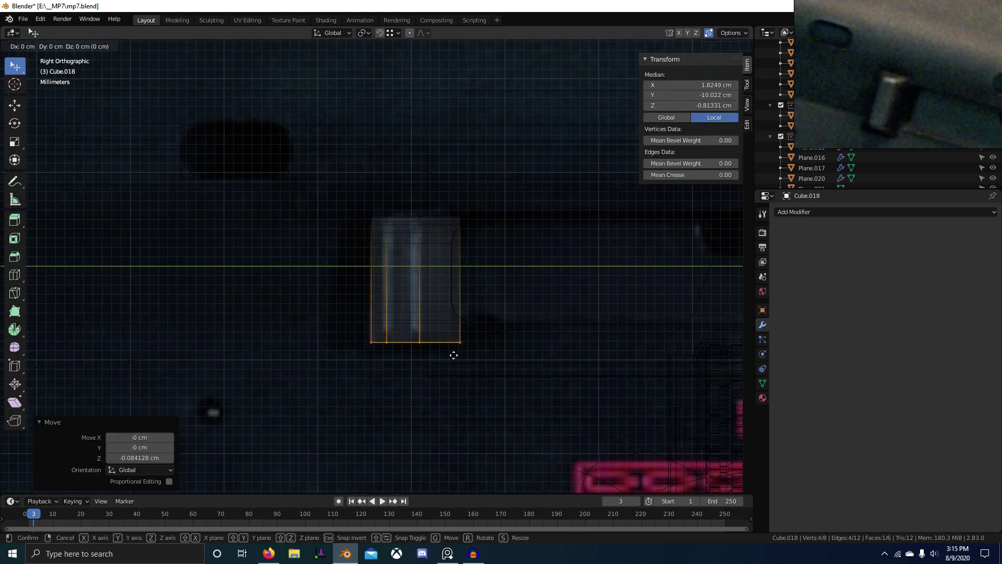
left_click(453, 358)
Step: Select the top and bottom edges of the block's inner face and scale them 1.226 along Z
scroll(414, 260, "down", 3)
key("shift+z")
mouse_move(414, 259)
middle_mouse_down()
mouse_move(391, 256)
mouse_move(366, 214)
middle_mouse_up()
key("2")
right_click(448, 361)
mouse_move(448, 360)
middle_mouse_down()
mouse_move(481, 377)
mouse_move(472, 408)
middle_mouse_up()
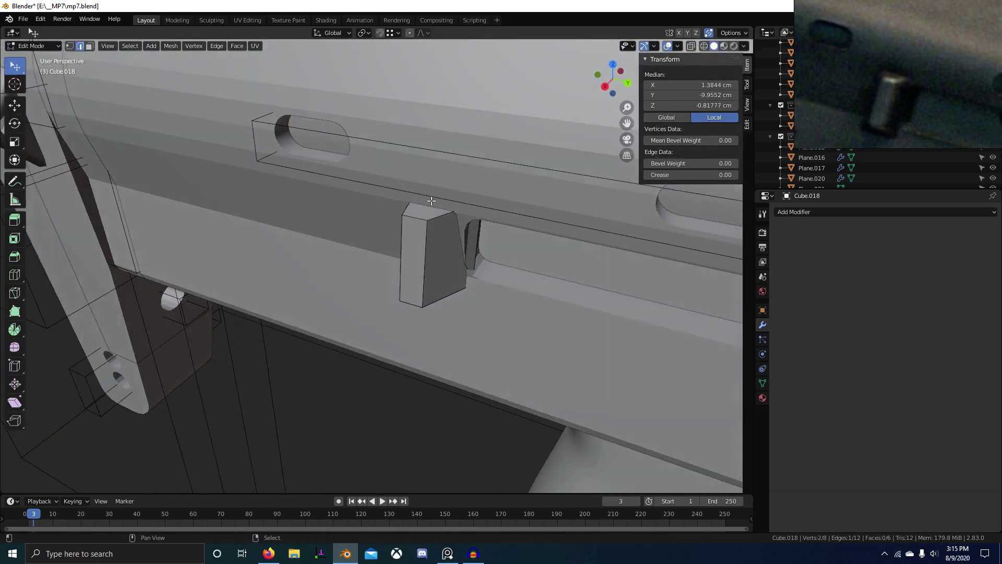
right_click(429, 202, "shift")
middle_click_drag(483, 281, 477, 241)
key("shift+z")
key("shift+z")
middle_click_drag(492, 322, 649, 299)
key("s")
key("z")
left_click(137, 379)
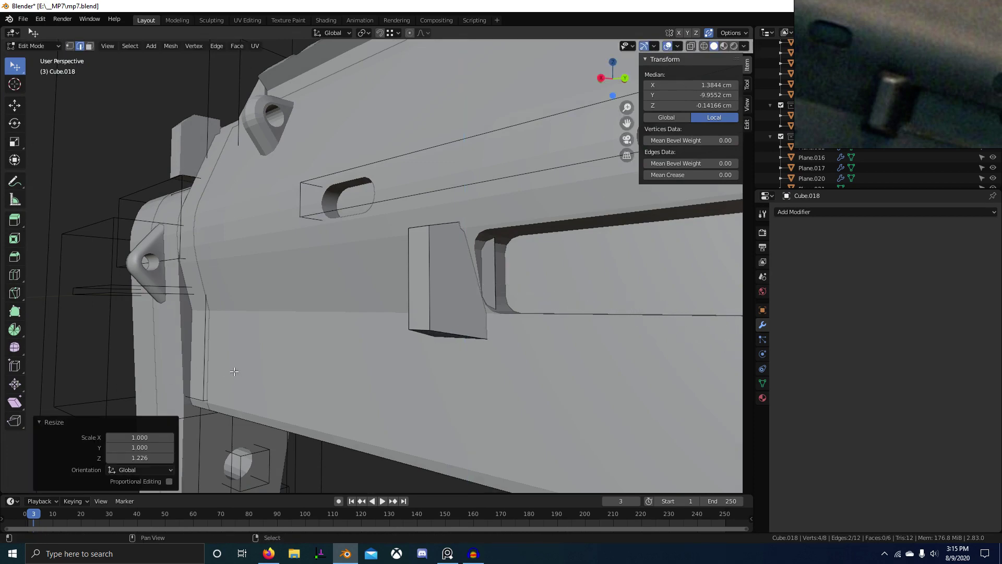
Step: Try to bevel all of the block's edges with a 0.127 cm width and two segments
middle_click_drag(420, 297, 441, 304)
key("Tab")
key("Tab")
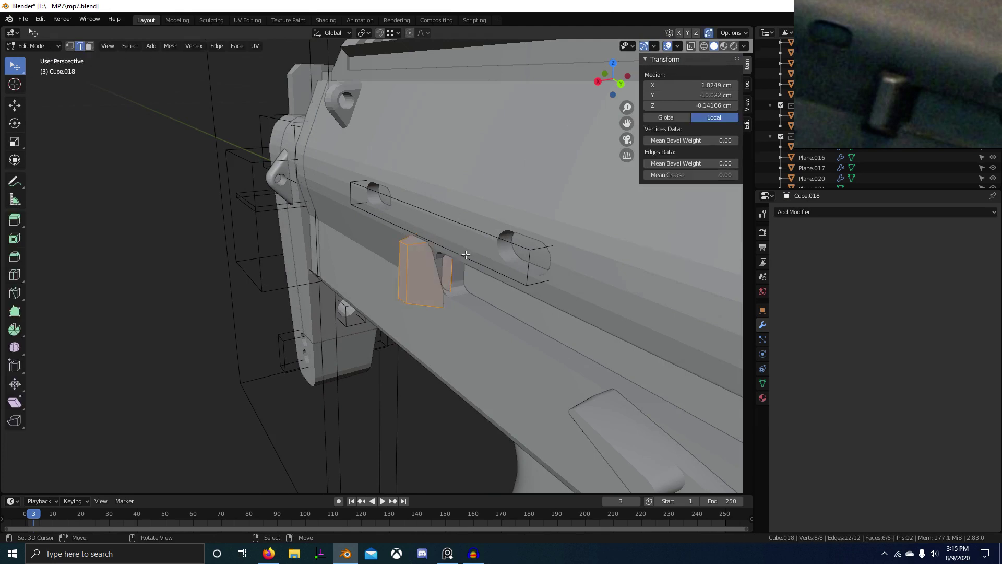
scroll(485, 277, "up", 5)
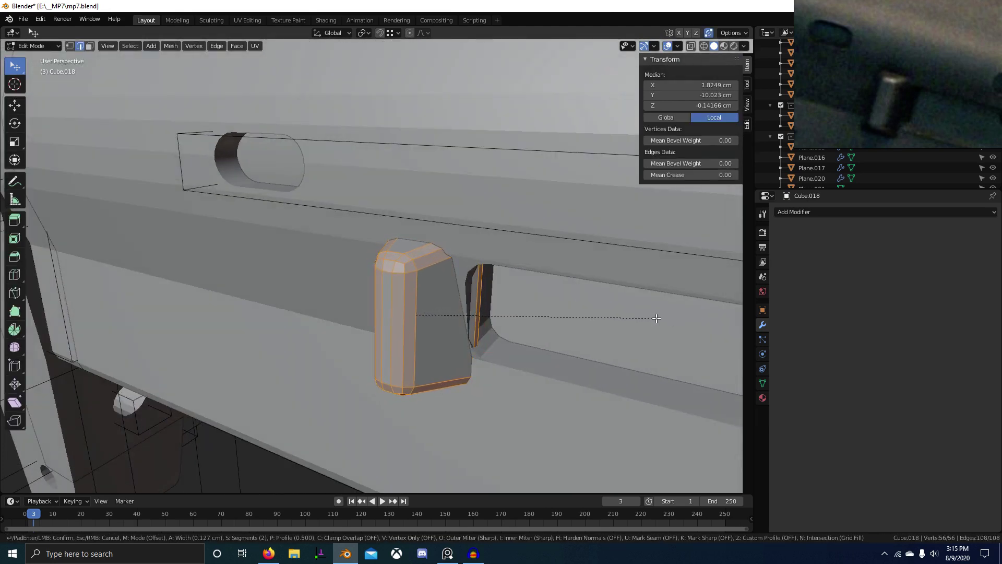
left_click(656, 318)
middle_click_drag(657, 318, 633, 298)
key("ctrl+z")
Step: Add a Bevel modifier to the block with two segments and an offset of 0.11 cm
middle_click_drag(584, 334, 538, 340)
key("Tab")
left_click(806, 213)
left_click(781, 247)
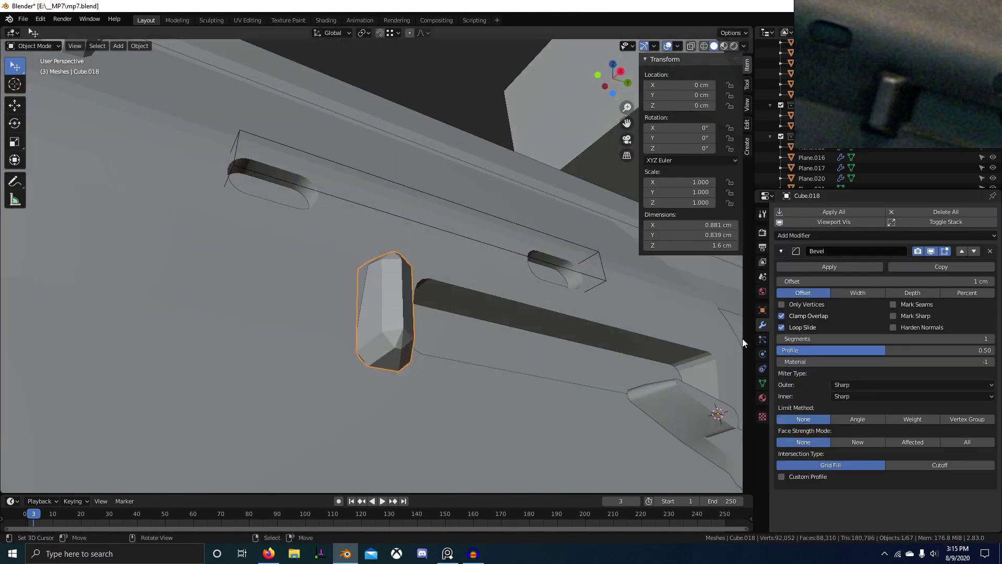
middle_click_drag(742, 338, 524, 341)
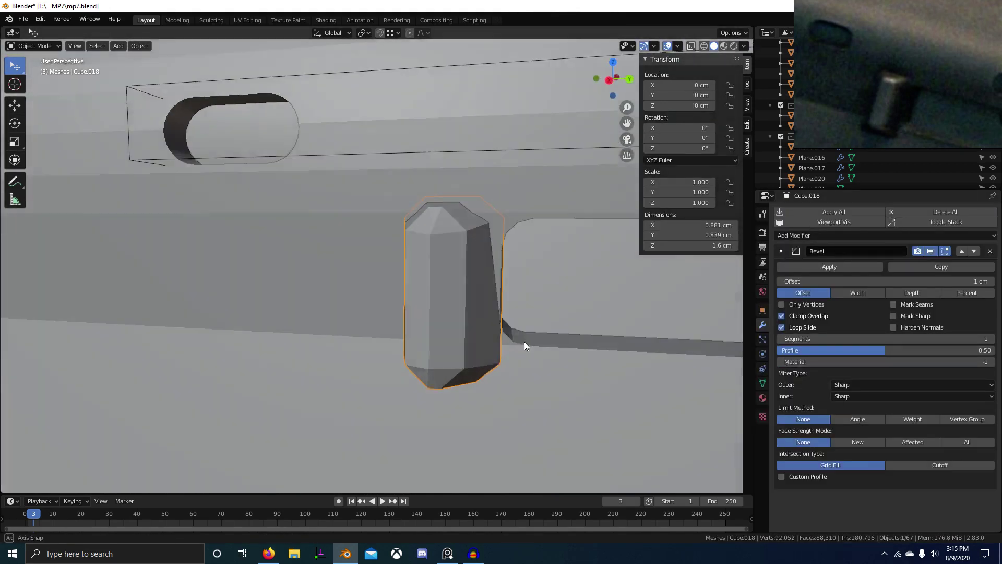
left_click(992, 339)
left_click_drag(935, 278, 913, 281)
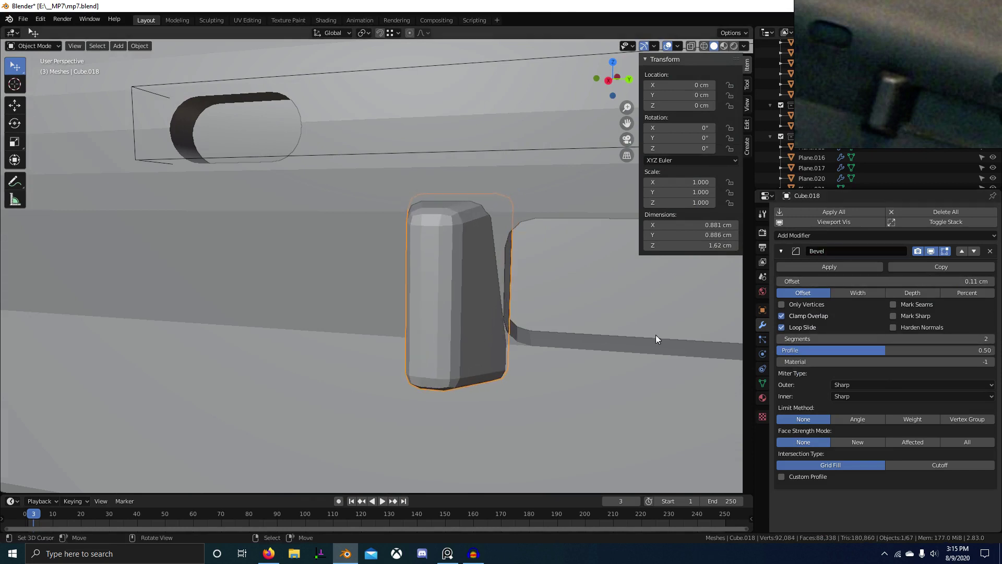
Step: Give the block's edges outside its inner face a bevel weight of 1 and limit the Bevel modifier by weight
middle_click_drag(655, 334, 485, 259)
key("Tab")
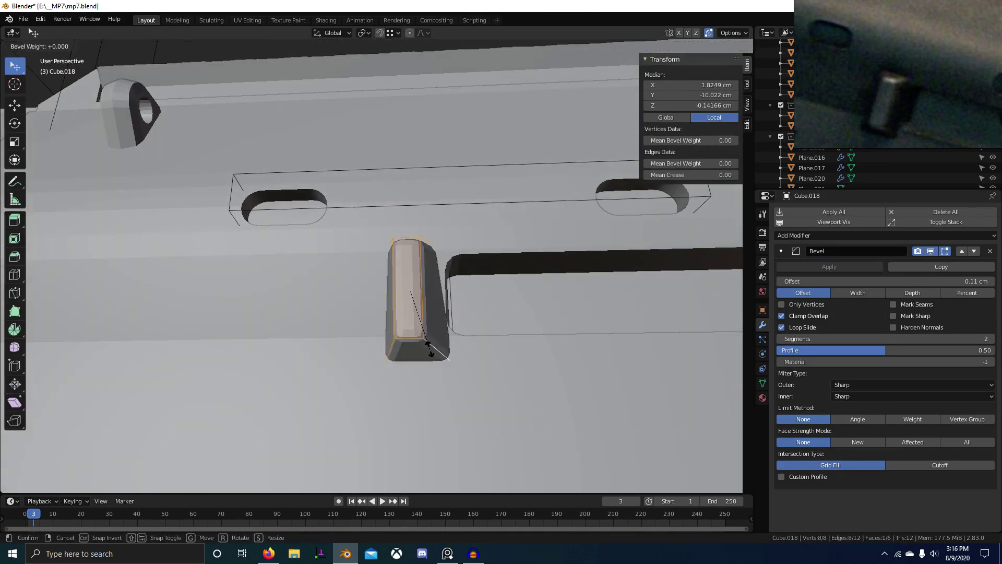
left_click(428, 347)
key("Tab")
scroll(538, 342, "up", 3)
middle_click_drag(536, 342, 508, 368)
key("1")
scroll(434, 314, "down", 8)
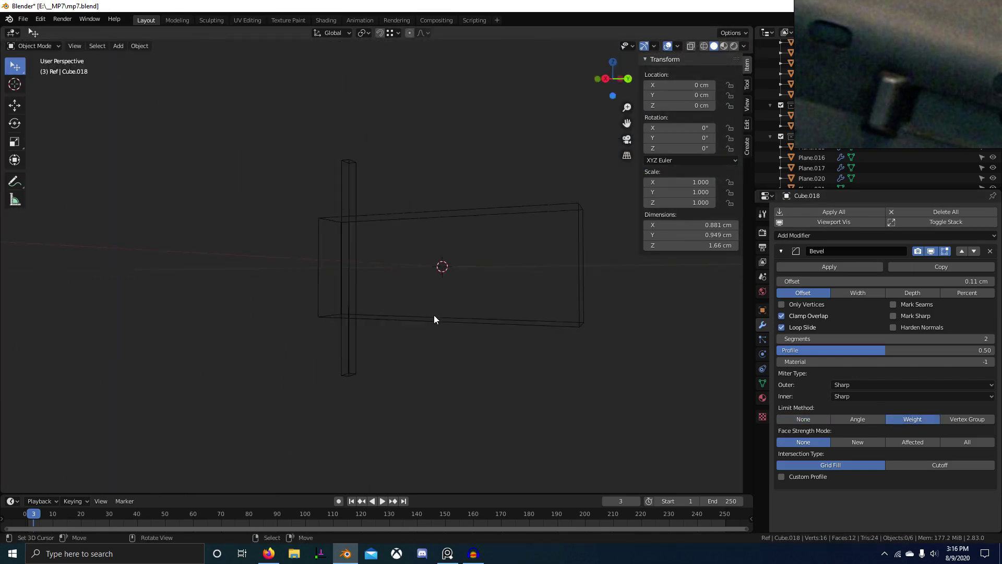
key("ctrl+z")
Step: Save the file and compare the beveled block with the close-up reference photo
scroll(466, 343, "up", 7)
scroll(467, 343, "up", 3)
key("ctrl+s")
middle_click_drag(475, 318, 397, 318)
scroll(433, 293, "up", 3)
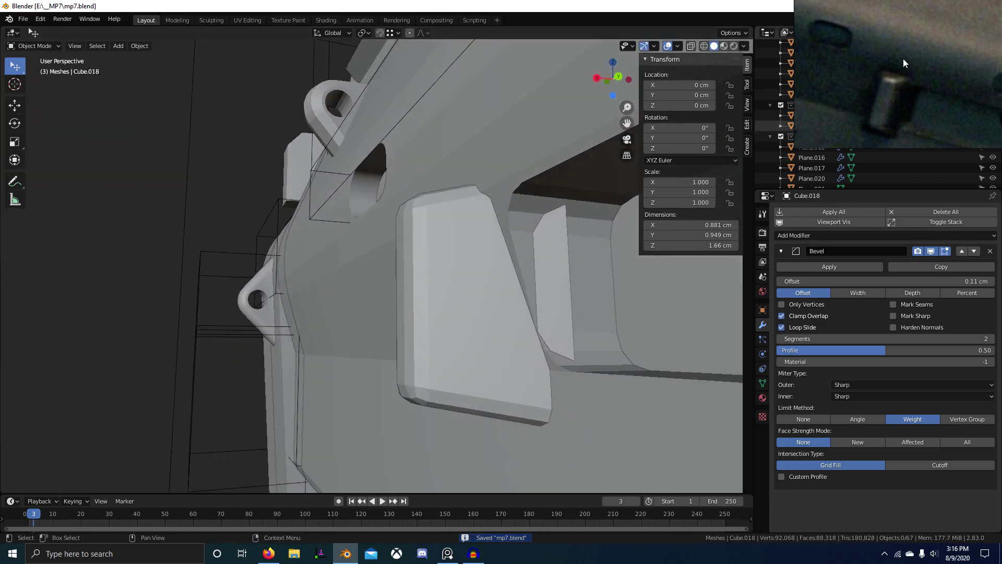
scroll(595, 193, "down", 5)
middle_click_drag(594, 194, 487, 283)
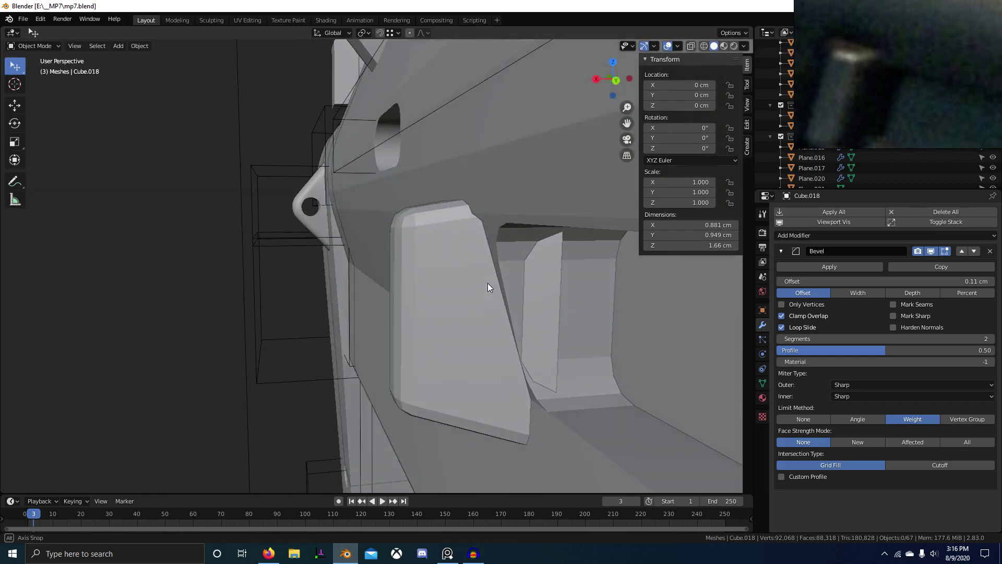
middle_click_drag(560, 276, 588, 269)
Step: Add a level 2 Subdivision modifier to the block
left_click(415, 261)
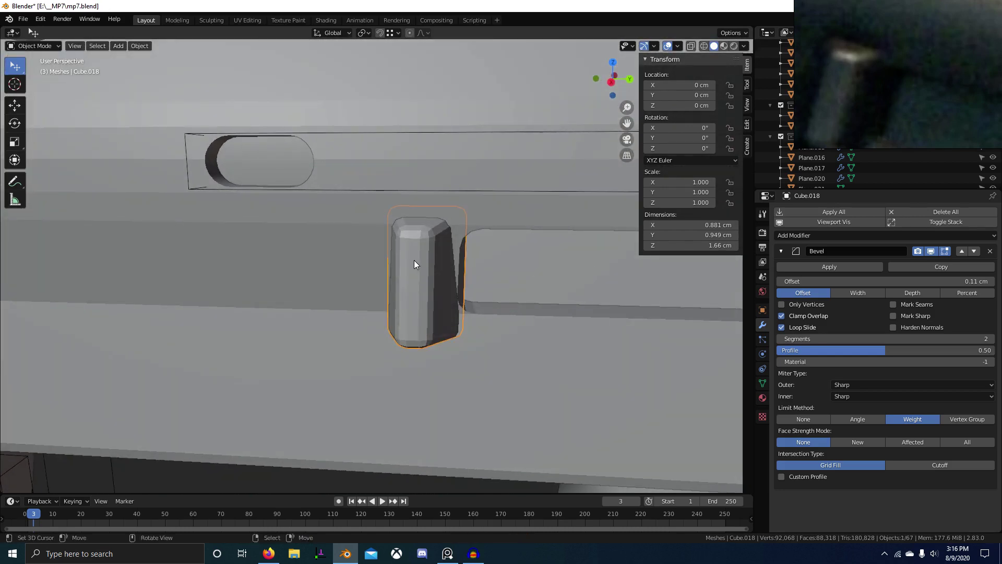
key("ctrl+2")
mouse_move(443, 271)
middle_mouse_down()
mouse_move(465, 309)
mouse_move(496, 304)
mouse_move(458, 281)
middle_mouse_up()
Step: Set an edge crease of 1 on the block's inner face so its outline stays sharp under subdivision
key("Tab")
key("3")
key("alt+z")
left_click(441, 275)
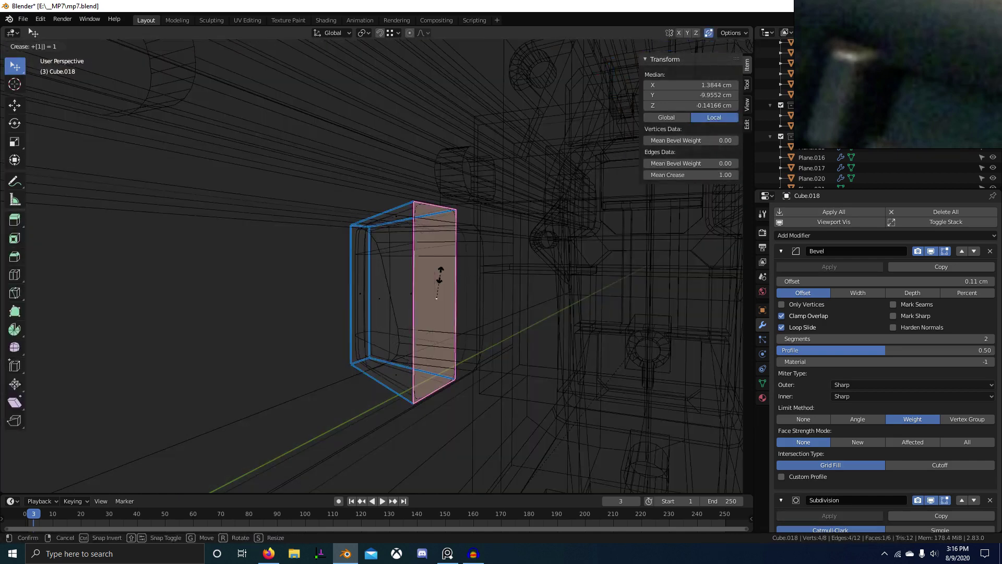
left_click(440, 275)
key("z")
key("Tab")
mouse_move(542, 309)
middle_mouse_down()
mouse_move(469, 327)
mouse_move(506, 302)
mouse_move(513, 309)
middle_mouse_up()
key("alt+a")
scroll(491, 312, "up", 2)
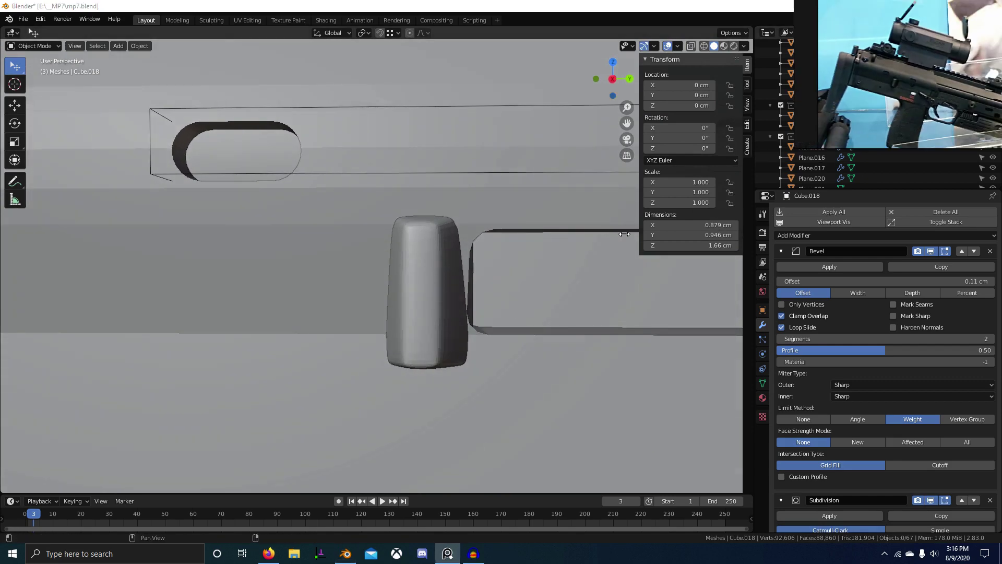
Step: Increase the block's Bevel modifier to 4 segments and shade the block smooth
middle_click_drag(600, 245, 440, 284)
left_click(440, 284)
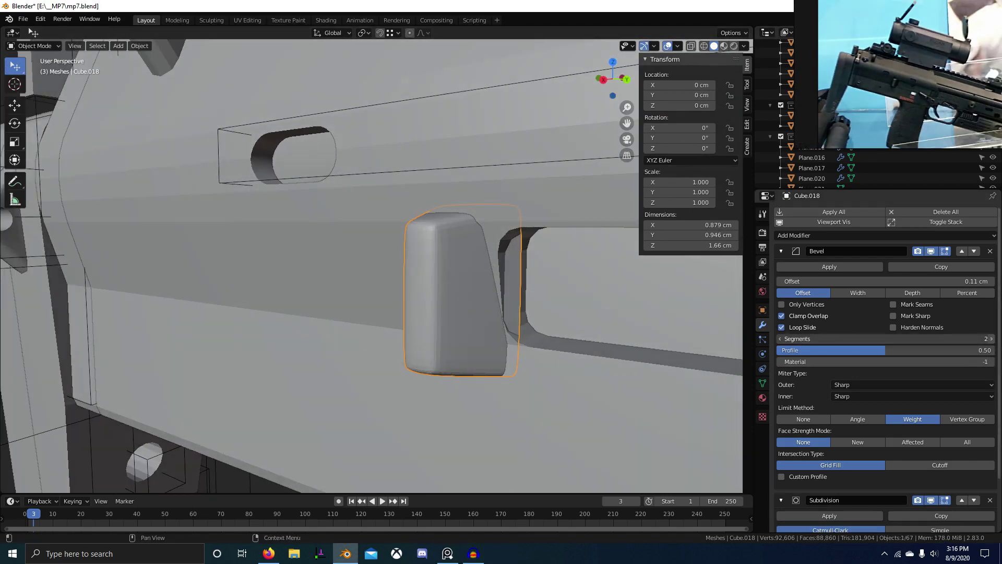
middle_click_drag(669, 335, 441, 275)
right_click(441, 272)
left_click(441, 271)
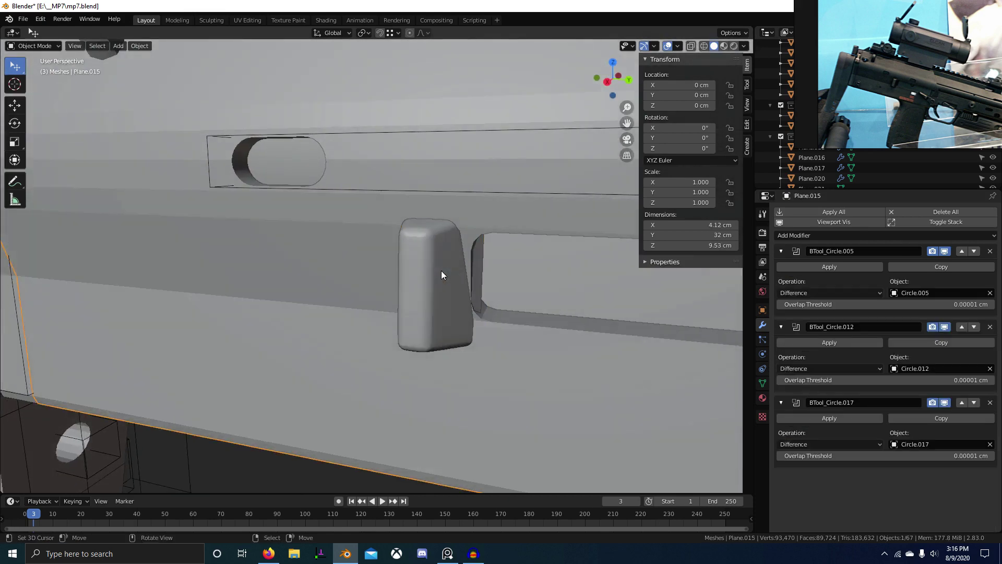
right_click(440, 270)
left_click(439, 271)
Step: Move the top edge of the block's inner face -0.020831 cm along Y, using the close-up reference photo as a guide
scroll(521, 349, "down", 6)
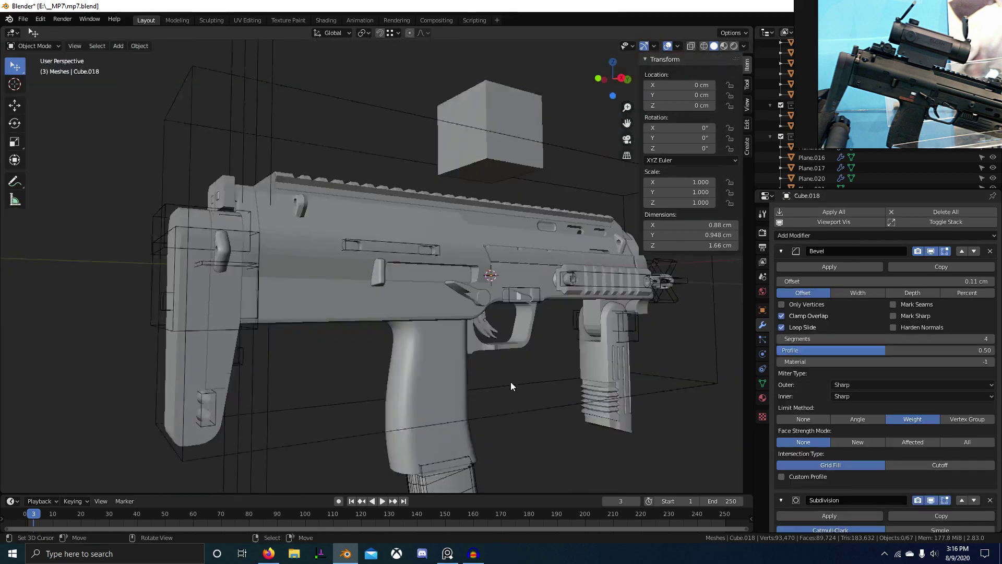
middle_click_drag(511, 381, 454, 396)
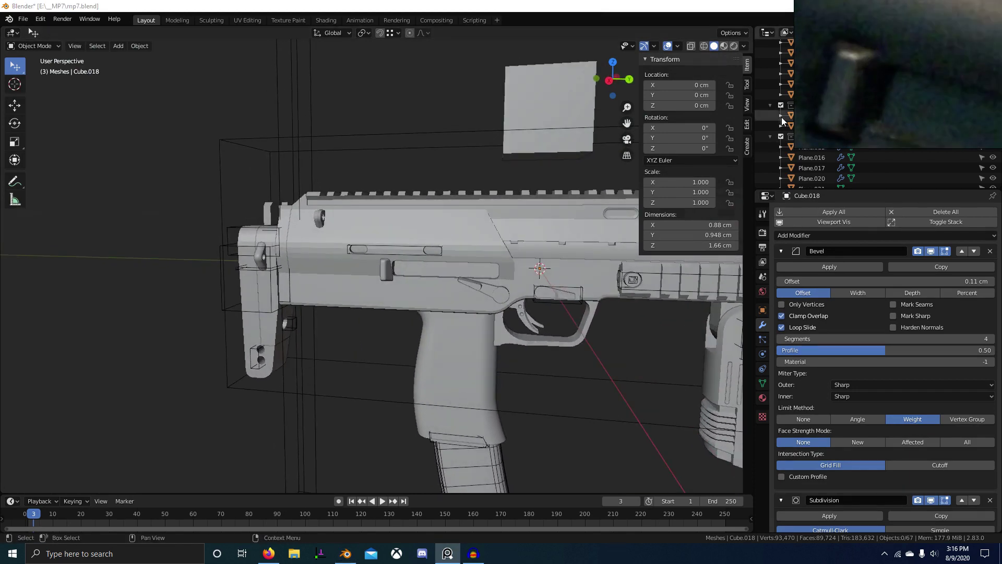
scroll(409, 302, "up", 7)
scroll(412, 319, "up", 3)
mouse_move(416, 261)
middle_mouse_down("shift")
mouse_move(413, 319)
mouse_move(458, 298)
mouse_move(444, 282)
middle_mouse_up("shift")
key("Tab")
key("alt+z")
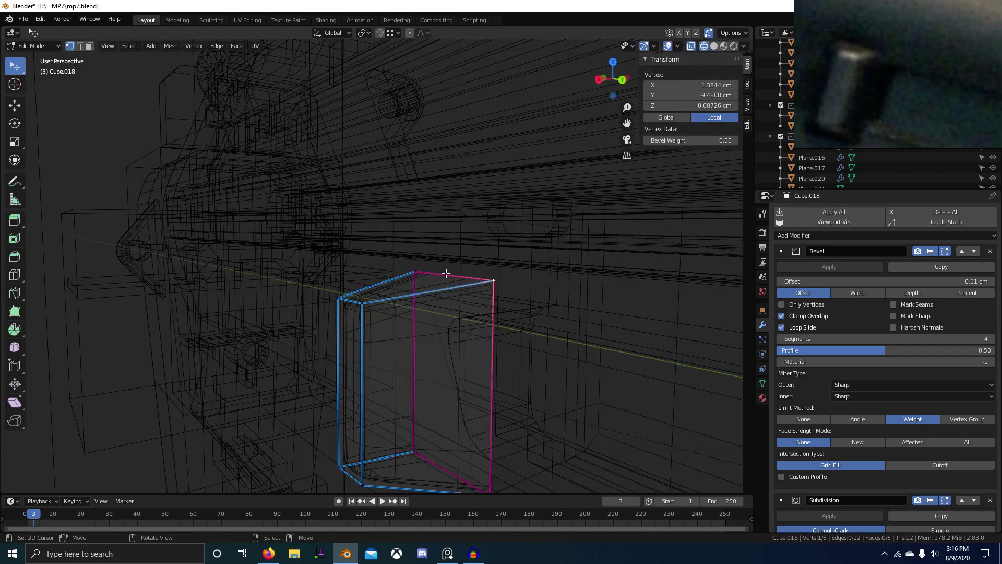
left_click(467, 309)
key("g")
key("y")
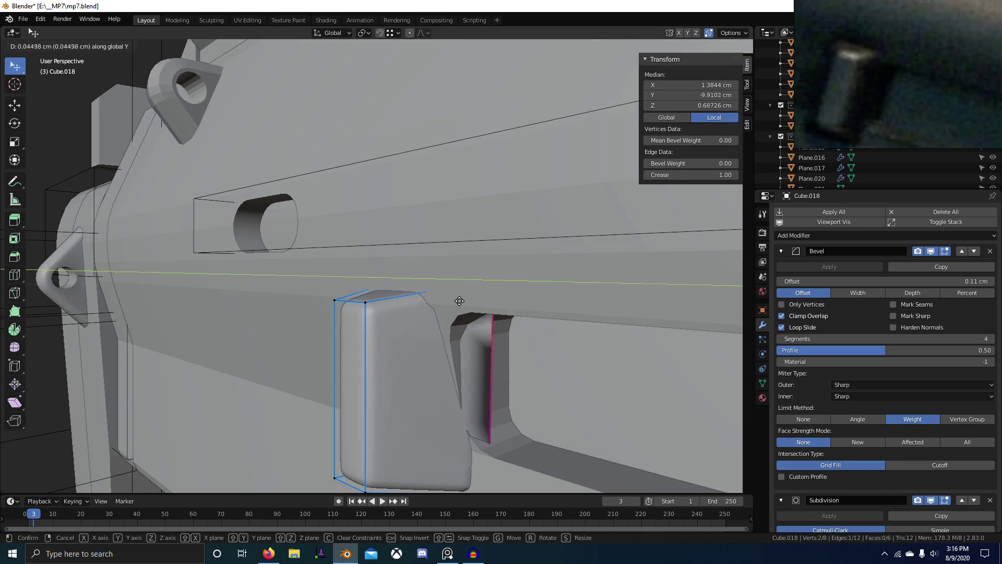
left_click(408, 315)
middle_click_drag(408, 315, 500, 365)
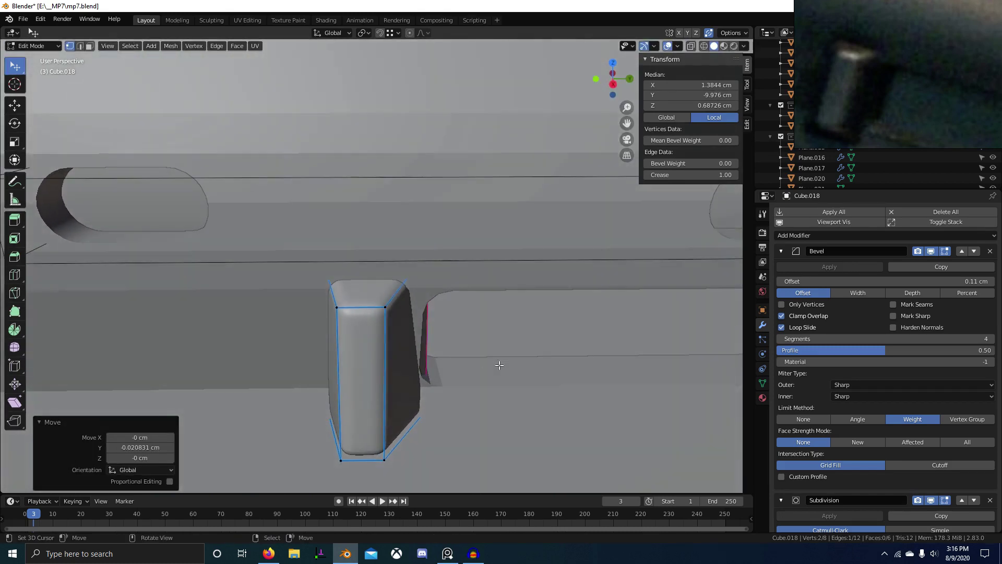
middle_click_drag(428, 314, 731, 167)
scroll(881, 92, "down", 5)
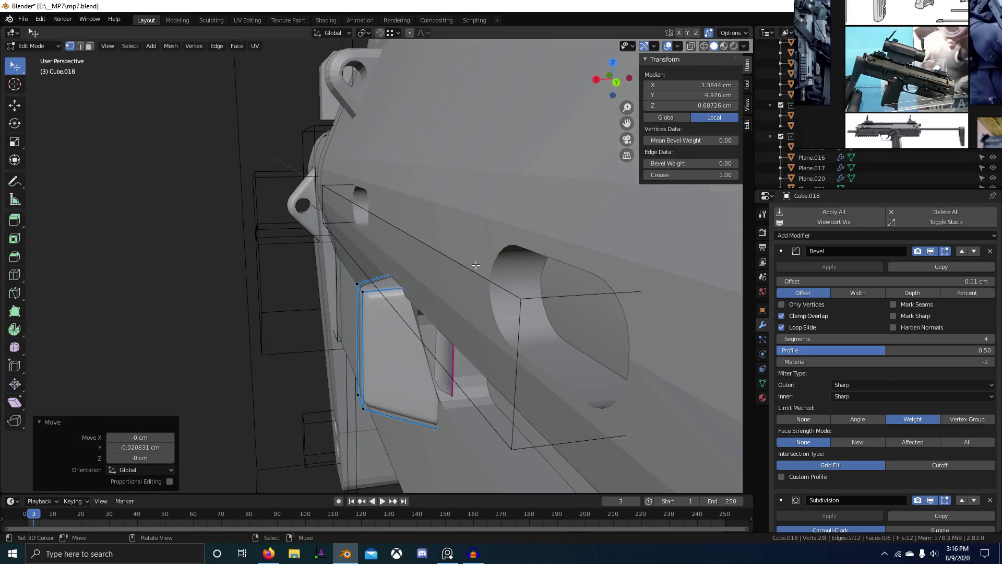
middle_click_drag(323, 314, 407, 299)
scroll(407, 299, "up", 2)
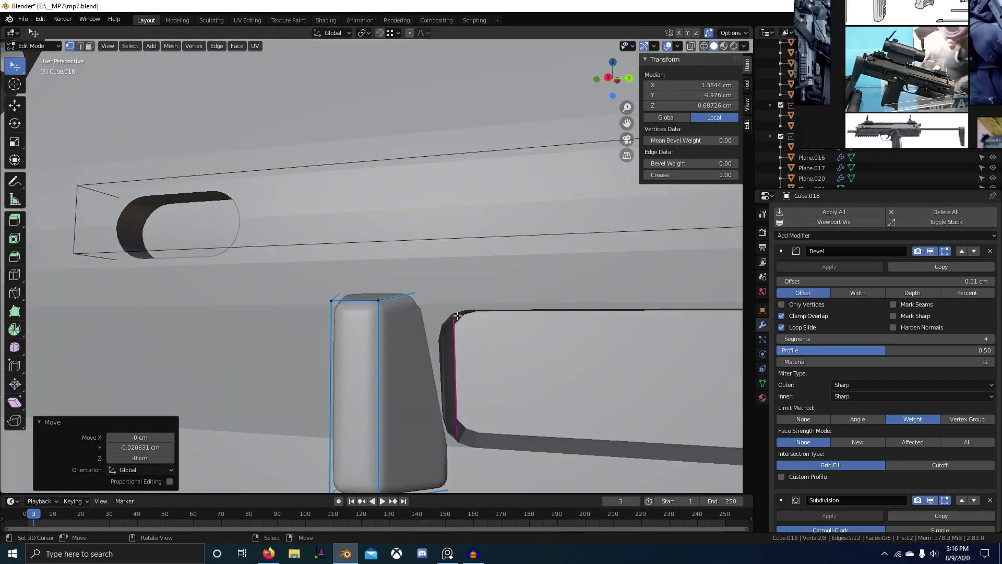
middle_click_drag(458, 315, 475, 317)
right_click(412, 305)
key("2")
right_click(417, 301)
key("g")
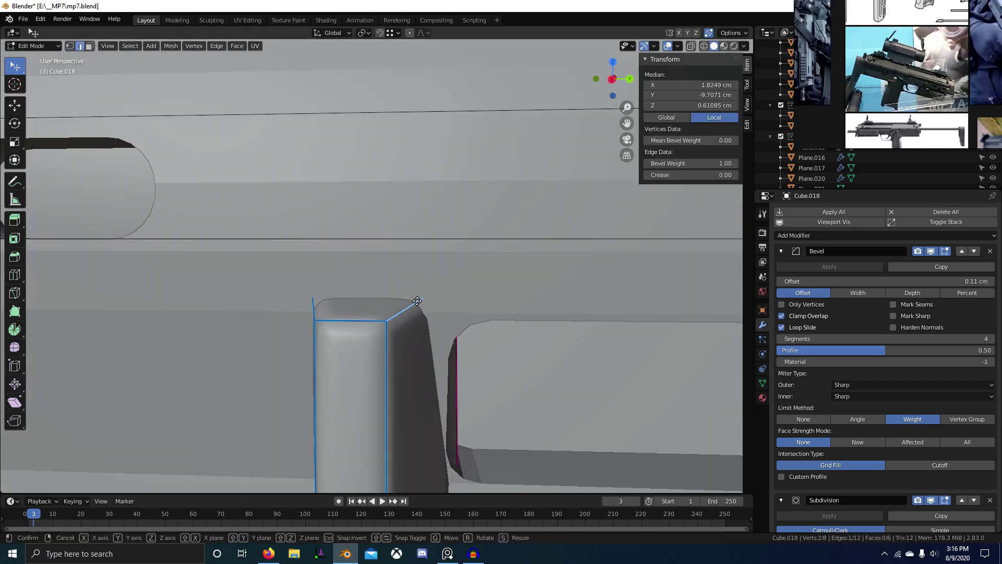
key("y")
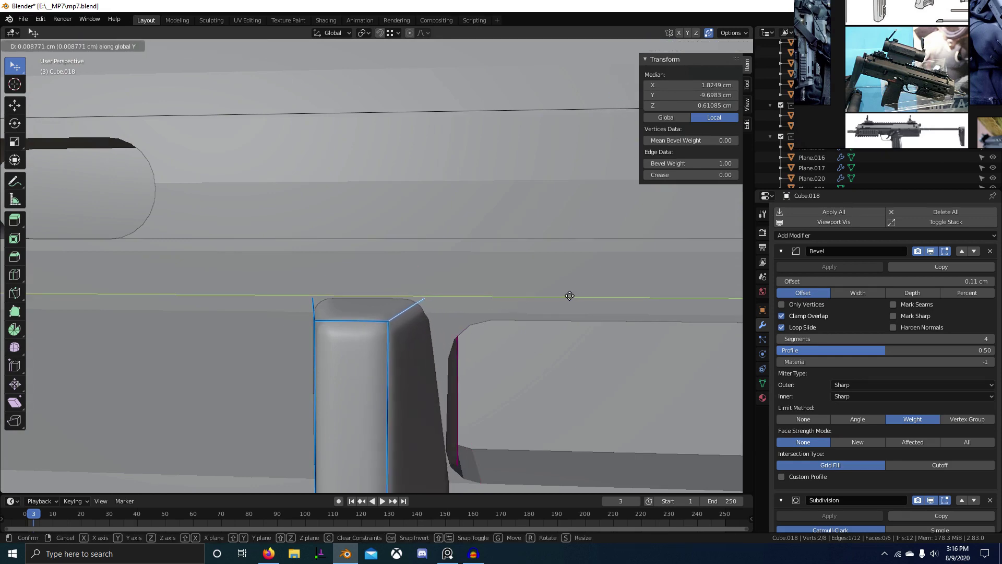
left_click(570, 296)
scroll(571, 296, "down", 6)
middle_click_drag(538, 313, 536, 362)
scroll(522, 373, "up", 2)
middle_click_drag(488, 435, 440, 398)
key("alt+a")
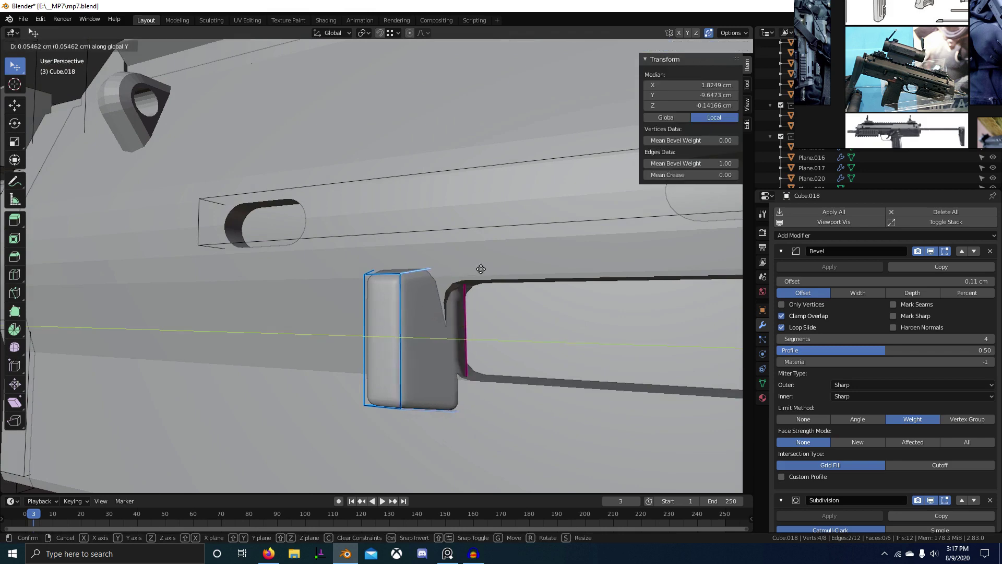
scroll(422, 271, "up", 3)
key("g")
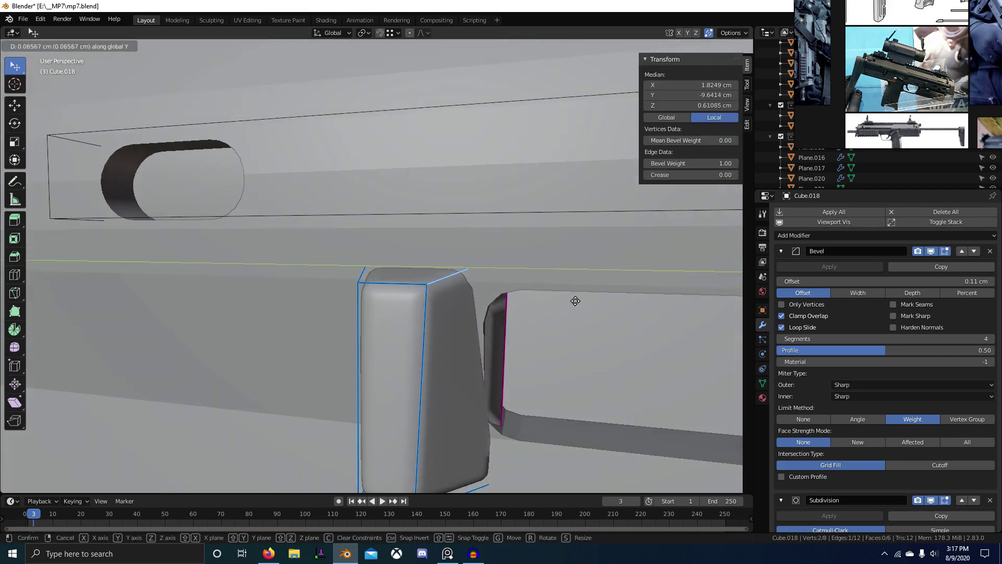
right_click(514, 322)
scroll(505, 315, "down", 3)
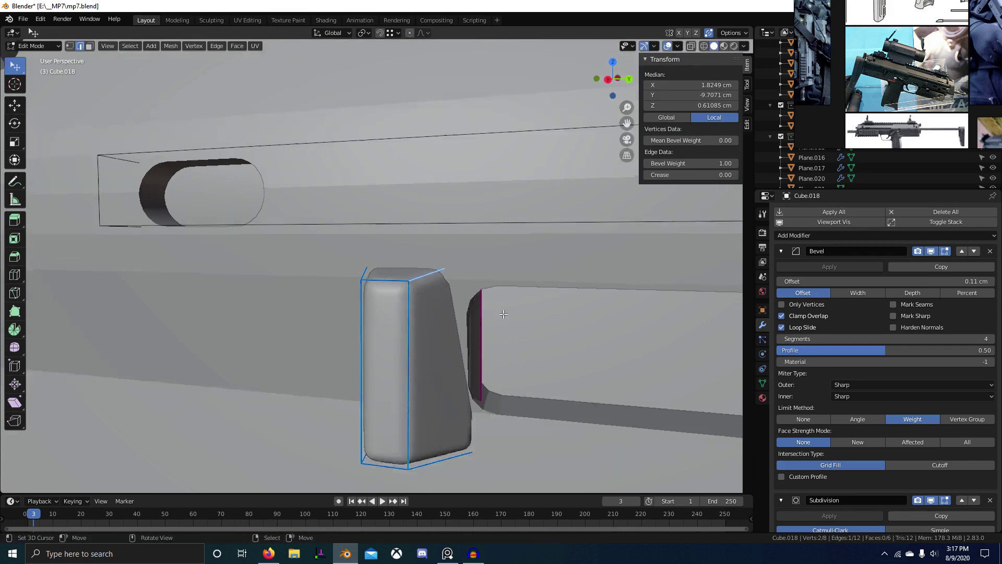
Step: Compare the block's side profile and tapered shape with the close-up reference photo of the part beside the ejection port
key("KP_3")
key("z")
left_click(417, 301)
middle_click_drag(433, 299, 434, 291, "shift")
scroll(434, 291, "up", 2)
scroll(972, 73, "down", 5)
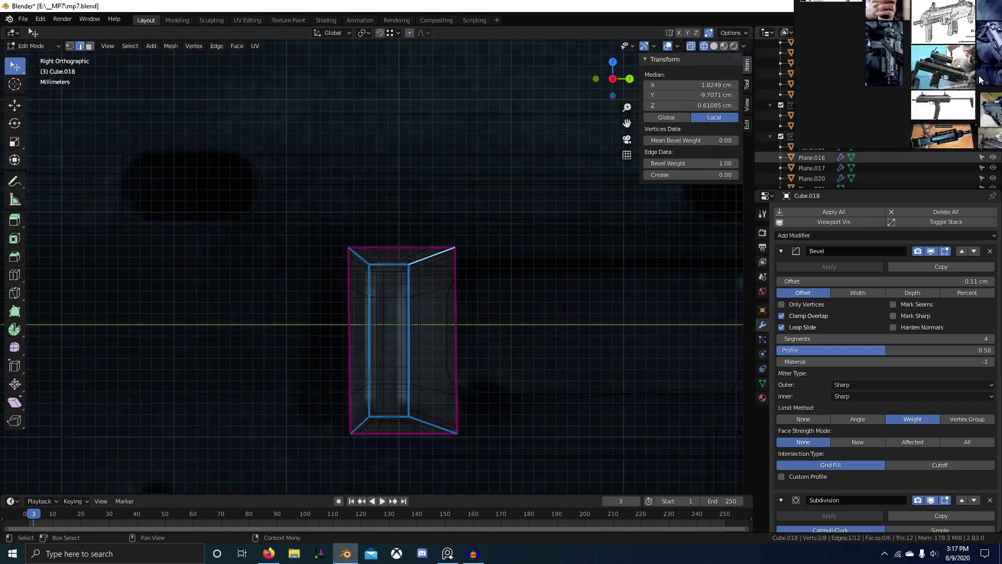
middle_click_drag(911, 71, 960, 86)
scroll(908, 78, "up", 8)
scroll(856, 105, "up", 6)
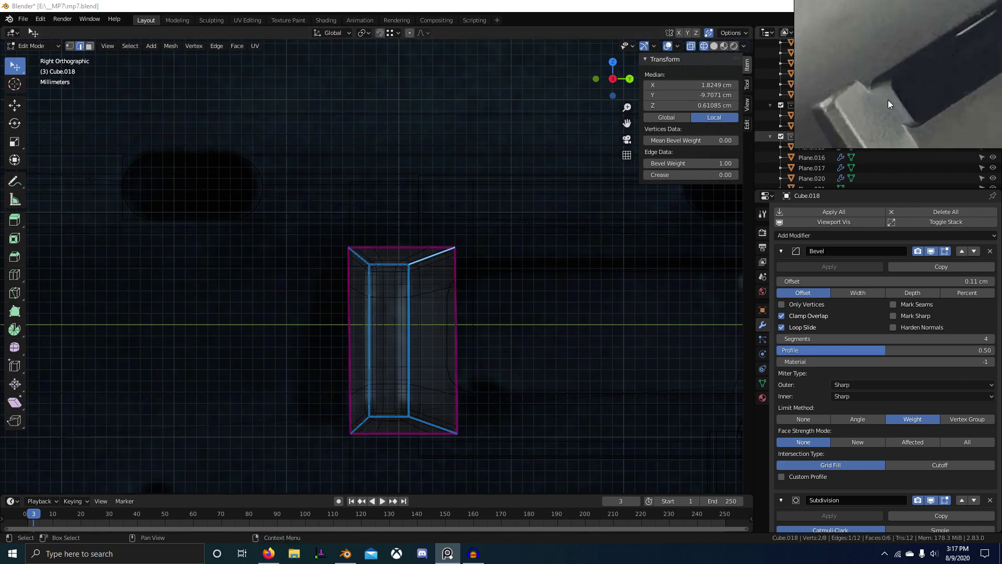
scroll(917, 98, "down", 2)
mouse_move(589, 318)
middle_mouse_down()
mouse_move(463, 353)
mouse_move(540, 329)
mouse_move(465, 311)
mouse_move(481, 299)
middle_mouse_up()
key("shift+z")
scroll(539, 328, "up", 2)
scroll(472, 302, "up", 1)
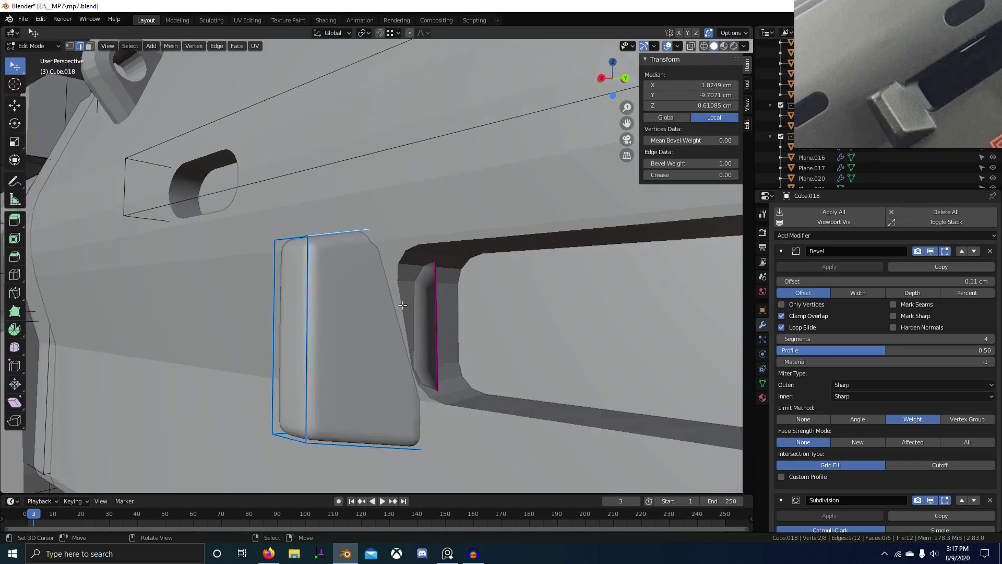
middle_click_drag(415, 302, 464, 317)
Step: Move the whole block -0.086241 cm along Y, away from the ejection port
key("a")
scroll(446, 316, "up", 2)
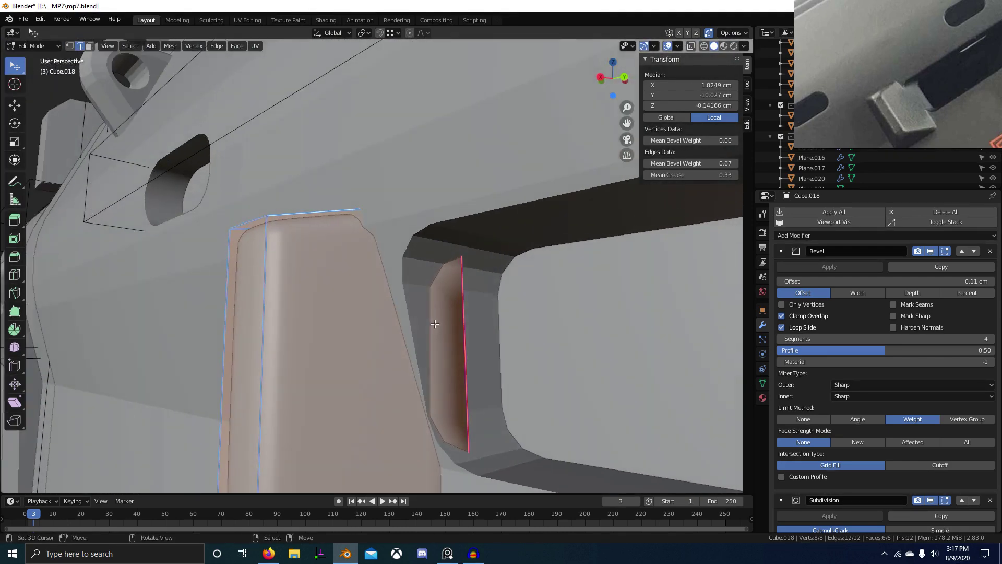
key("g")
key("x")
right_click(437, 317)
key("g")
key("y")
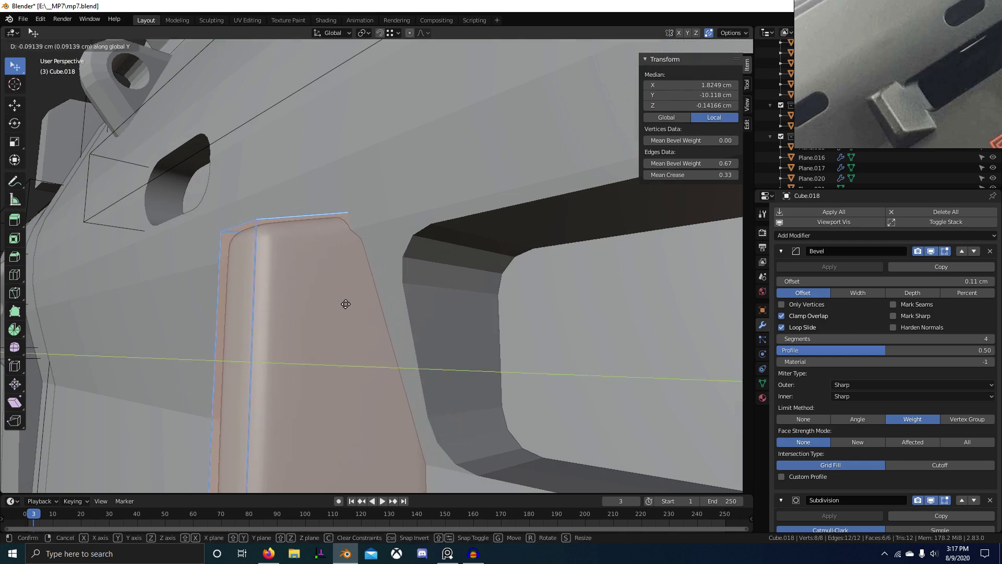
left_click(345, 304)
scroll(345, 303, "down", 4)
scroll(375, 290, "up", 1)
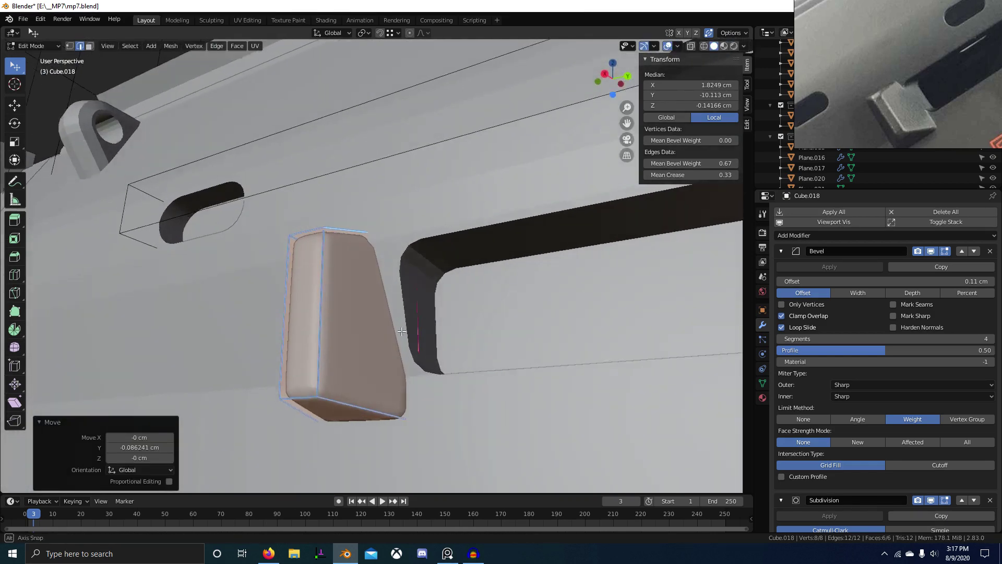
Step: Duplicate the block's side face that faces the ejection port and separate the copy into its own object
key("Tab")
middle_click_drag(392, 291, 491, 345)
right_click(401, 307)
scroll(400, 306, "down", 2)
right_click(368, 304)
key("Tab")
scroll(440, 319, "up", 3)
key("shift+d")
right_click(441, 273)
scroll(441, 282, "down", 3)
key("p")
left_click(442, 315)
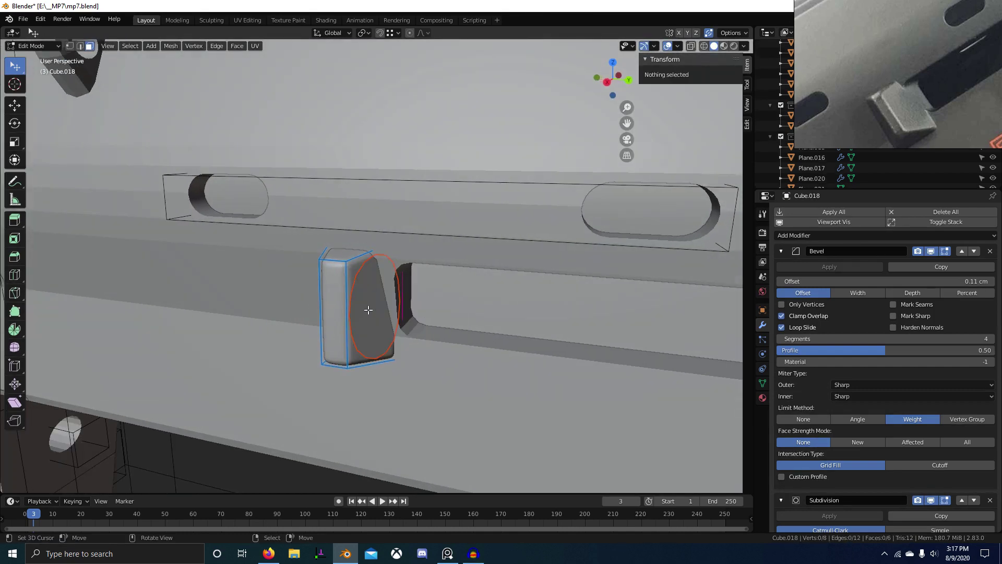
Step: Remove the Bevel and Subdivision modifiers from the separated face
key("Tab")
right_click(374, 299)
key("Tab")
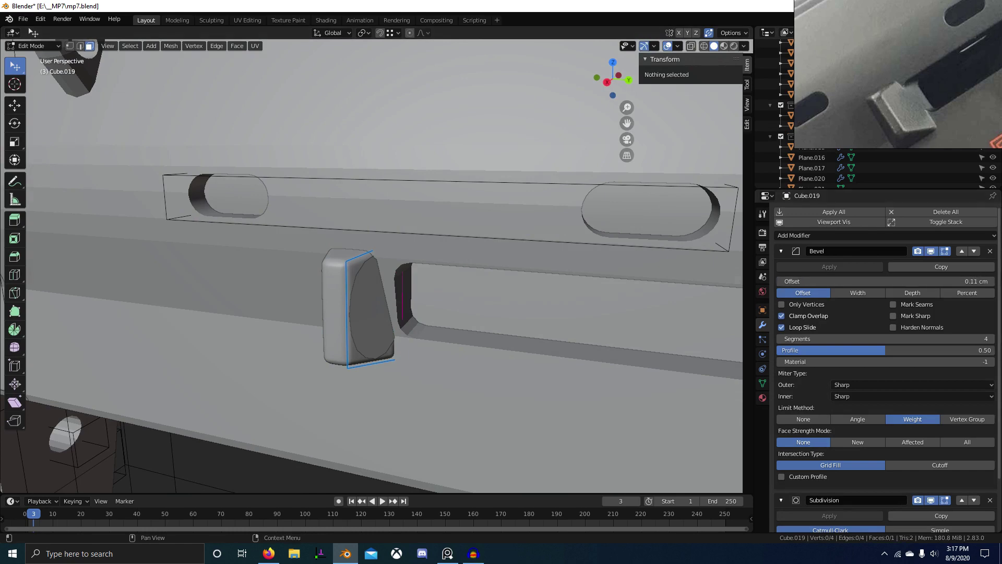
left_click(991, 251)
left_click(990, 251)
scroll(365, 303, "up", 2)
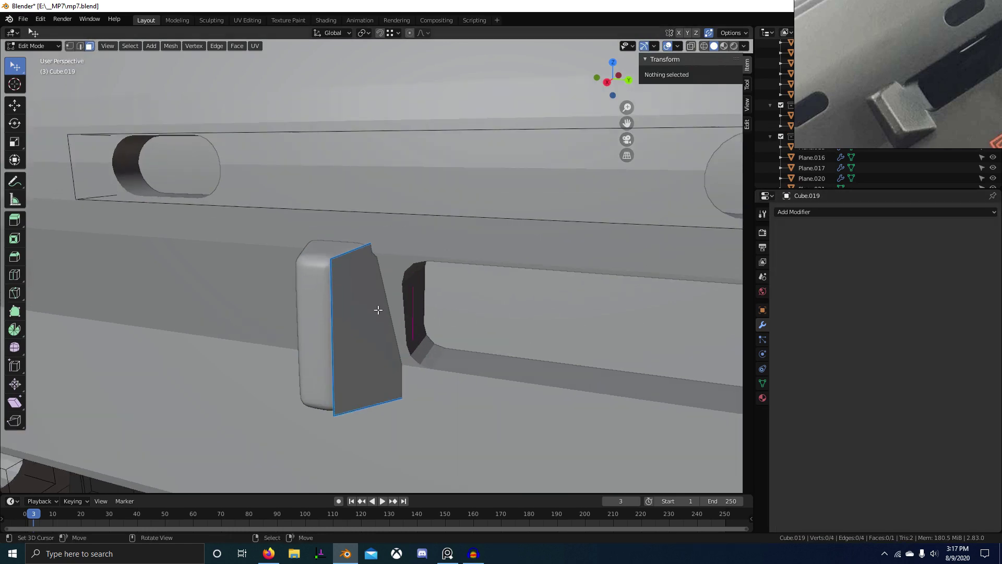
Step: Extrude the separated face about 0.71 cm along its normal to form a solid cutter
right_click(344, 303)
key("e")
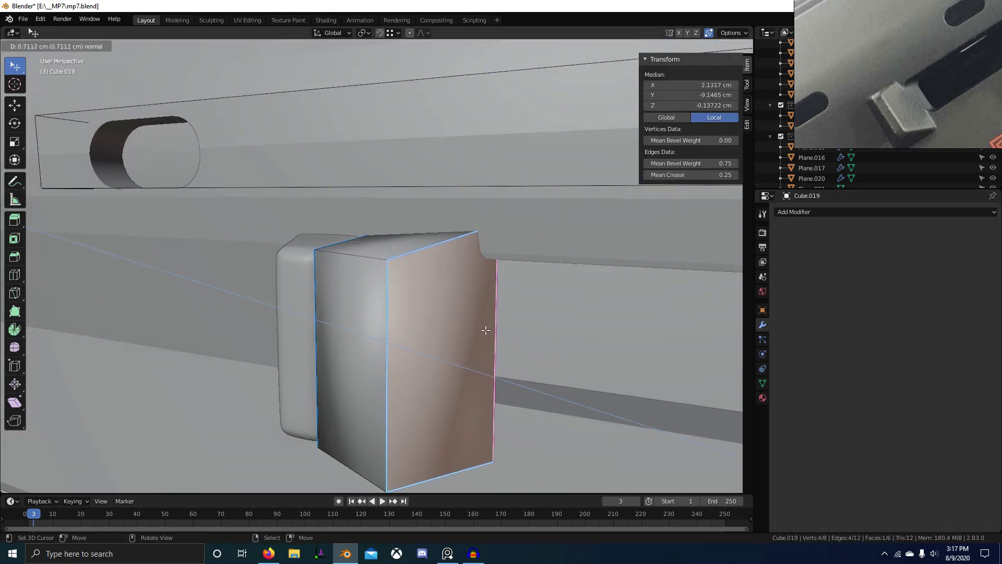
left_click(485, 329)
middle_click_drag(485, 329, 425, 329)
key("a")
key("Tab")
middle_click_drag(362, 311, 390, 345)
Step: Subtract the cutter from the receiver body as a Bool Tool Difference brush
key("w")
left_click(428, 346)
right_click(434, 306, "shift")
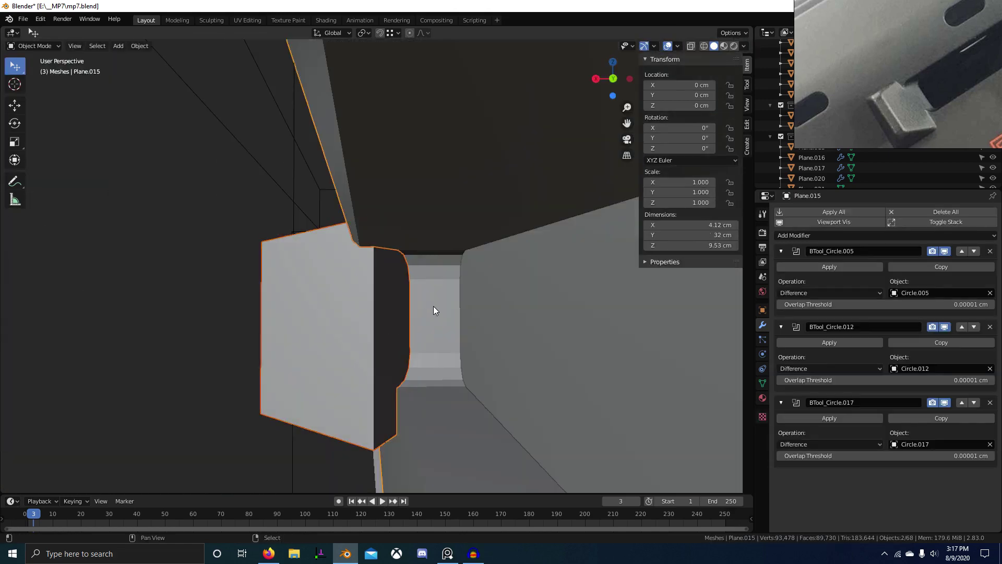
key("ctrl+KP_Subtract")
middle_click_drag(343, 293, 426, 276)
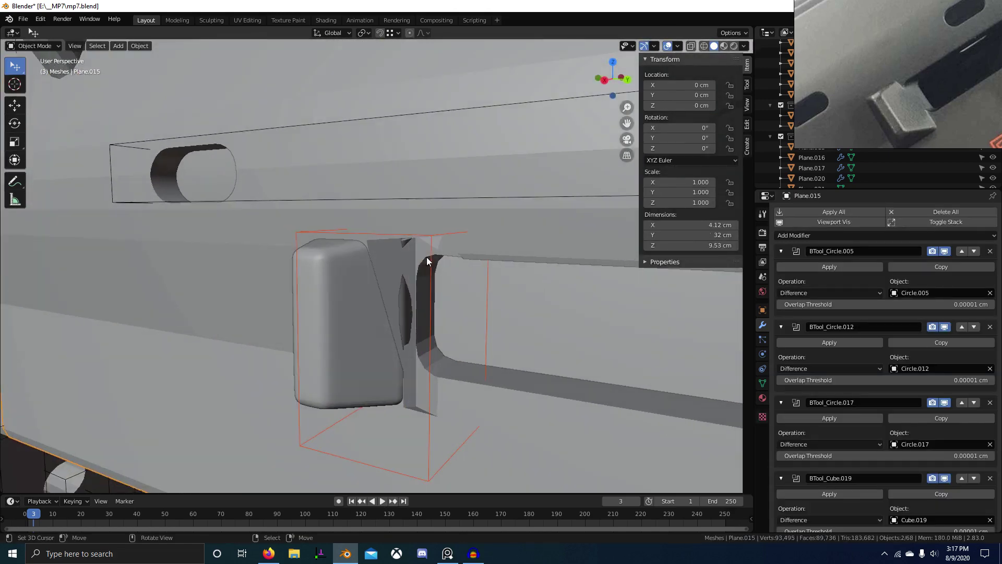
Step: Scale the cutter's mesh down along Z in two passes, using a factor of 0.927 for the second
right_click(434, 233)
key("Tab")
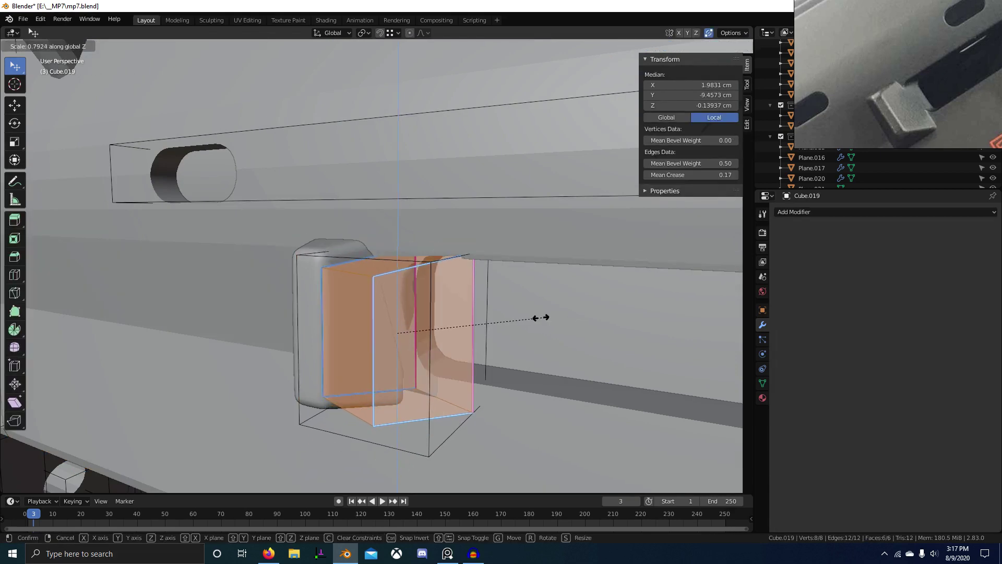
left_click(526, 315)
middle_click_drag(526, 315, 458, 331)
key("s")
key("z")
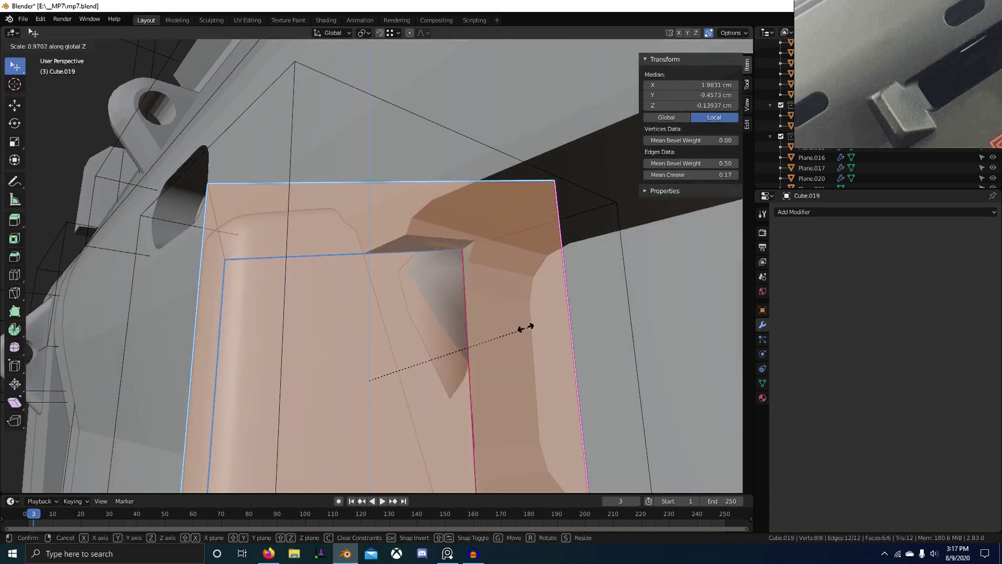
left_click(528, 328)
middle_click_drag(527, 328, 376, 338)
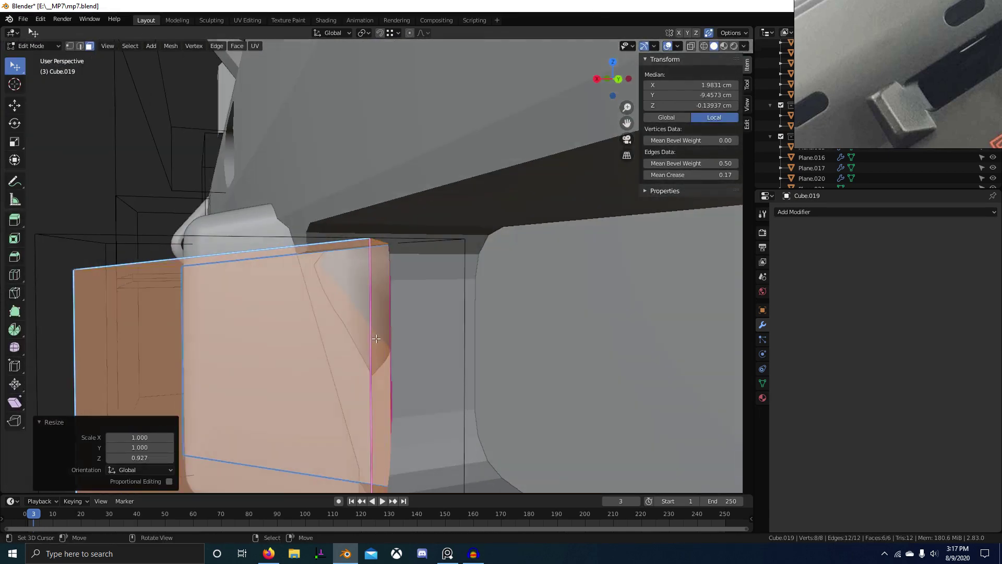
Step: Slide the cutter's creased inner end face outward by an edge slide factor of 0.116 with clamping off
left_click(397, 339)
key("c")
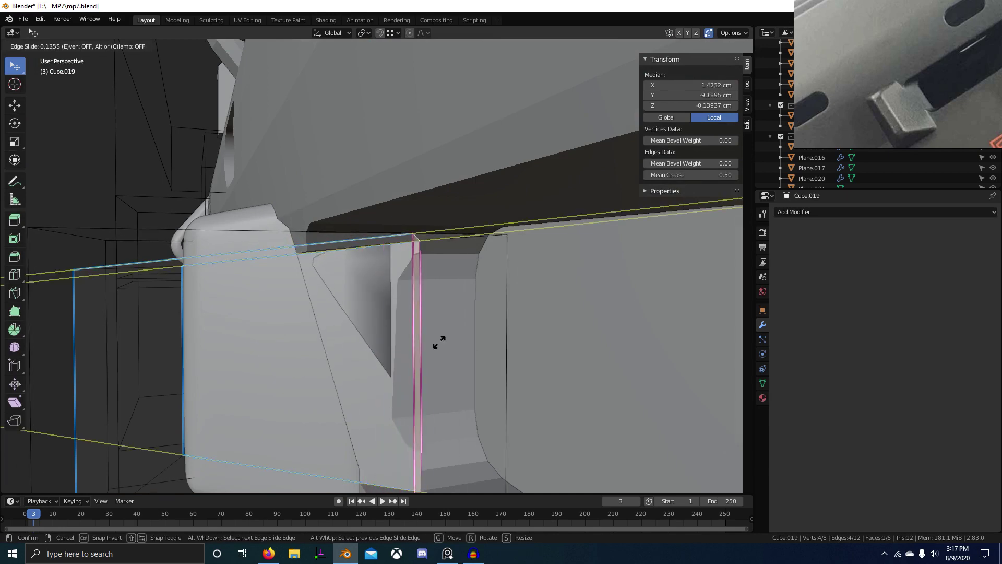
left_click(439, 342)
middle_click_drag(439, 342, 509, 348)
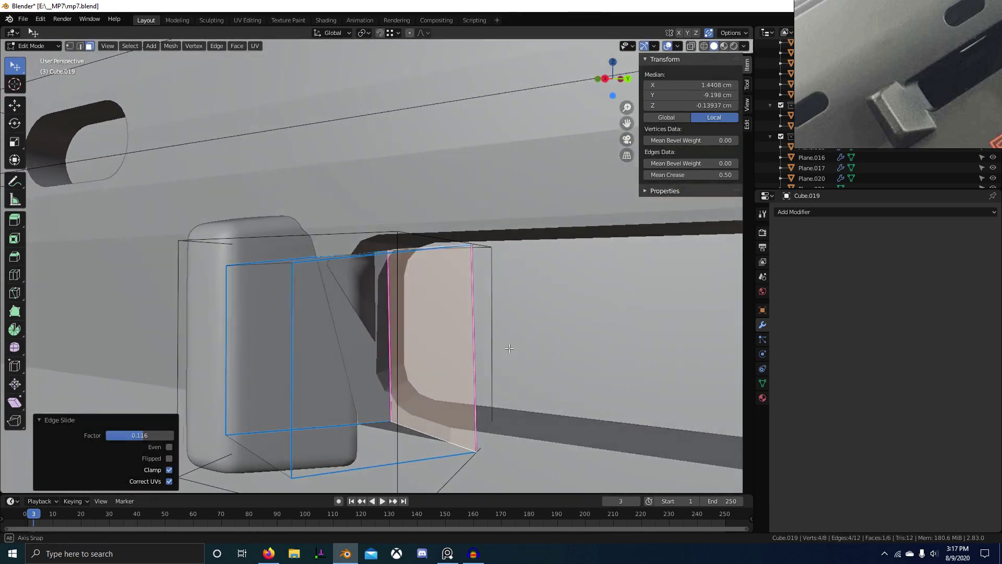
Step: Move the cutter's bottom face up along Z toward the lower edge of the ejection port
key("2")
left_click(434, 436)
key("3")
left_click(354, 449)
middle_click_drag(354, 450, 383, 427)
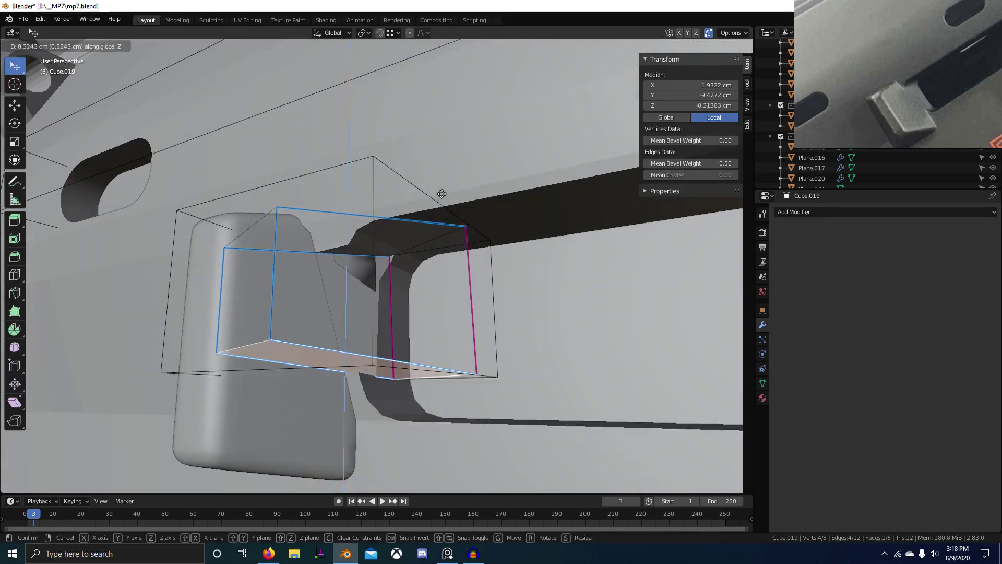
left_click(463, 409)
middle_click_drag(463, 410, 400, 341)
Step: Flatten the cutter's top face with a Z scale of 0 and raise it along Z to the port's upper edge
key("3")
left_click(321, 232)
right_click(357, 306)
key("Return")
key("g")
key("z")
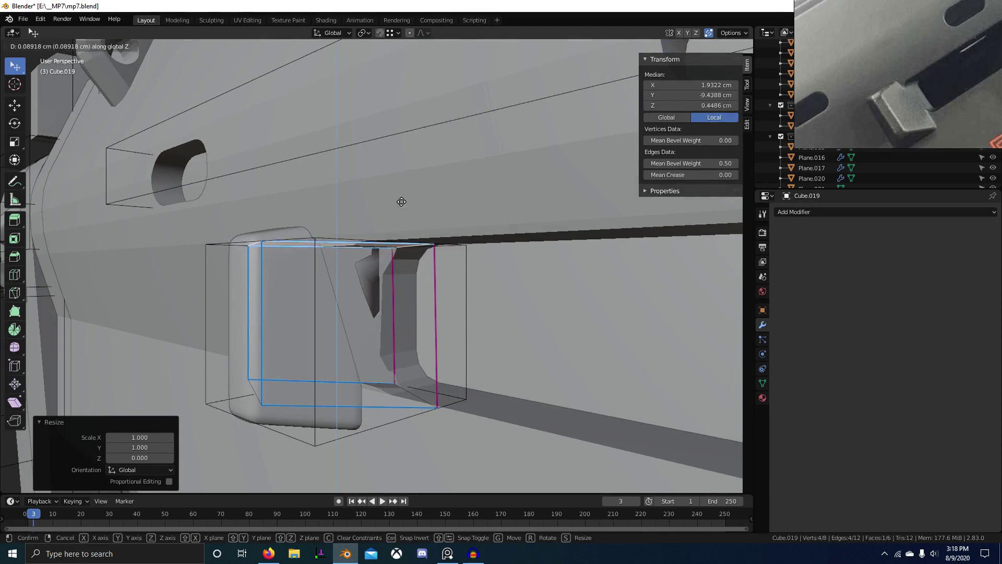
left_click(400, 177)
middle_click_drag(400, 177, 360, 340)
key("Tab")
Step: Move the whole cutter -0.38586 cm along X, deeper into the receiver
mouse_move(360, 340)
middle_mouse_down("shift")
mouse_move(421, 332)
mouse_move(378, 334)
middle_mouse_up("shift")
scroll(421, 332, "up", 4)
middle_click_drag(629, 265, 516, 286)
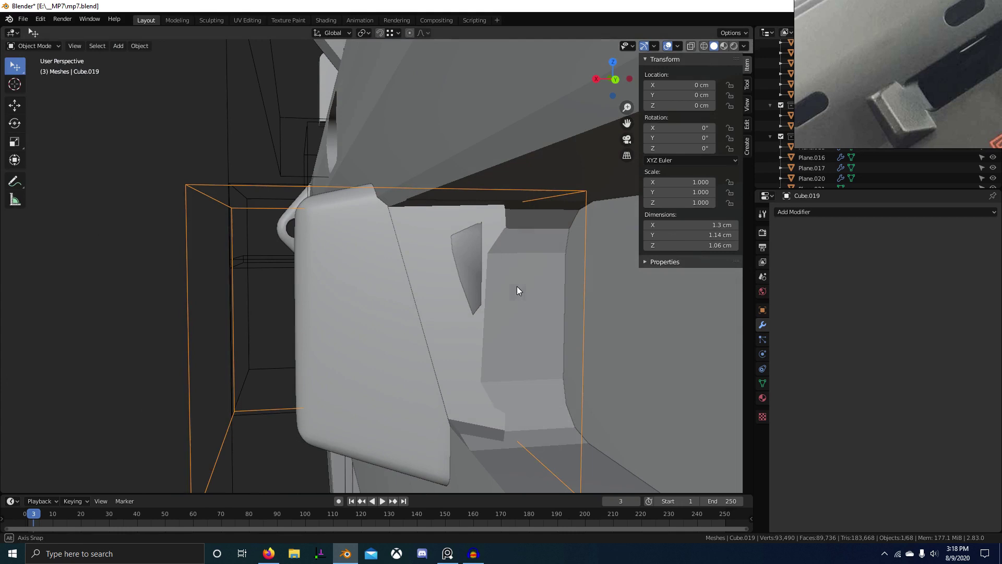
left_click(584, 274)
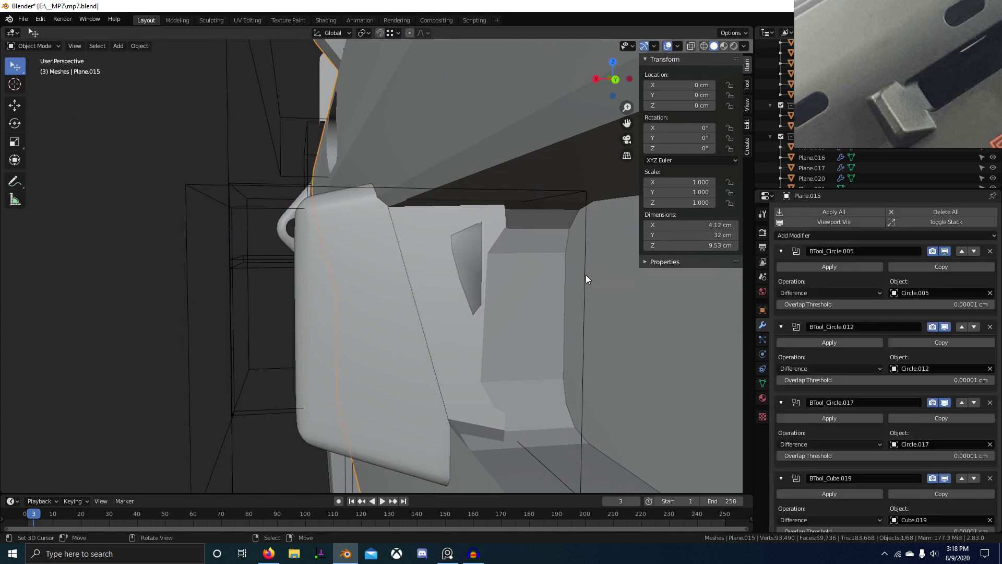
left_click(250, 189)
key("KP_Decimal")
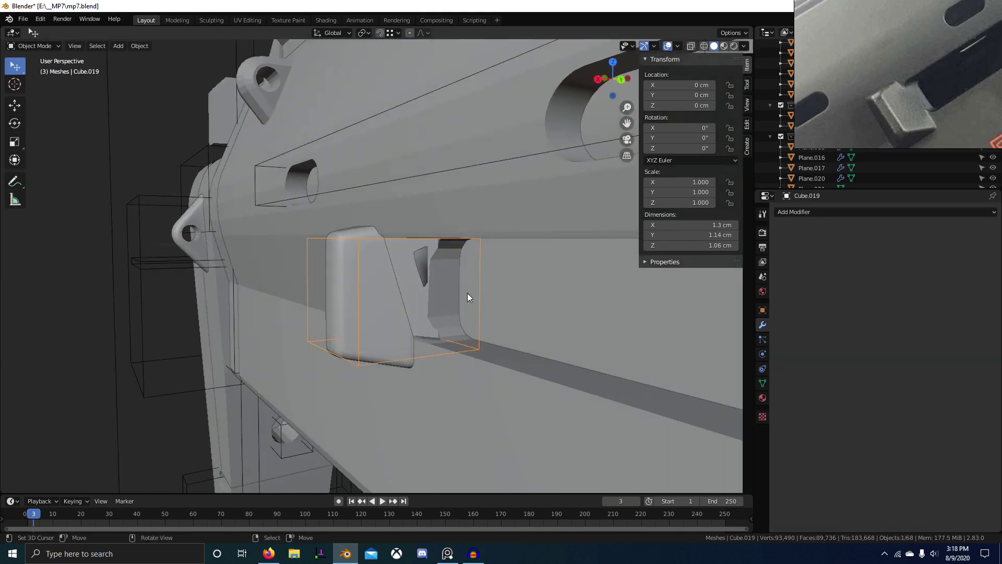
key("Tab")
scroll(310, 368, "up", 2)
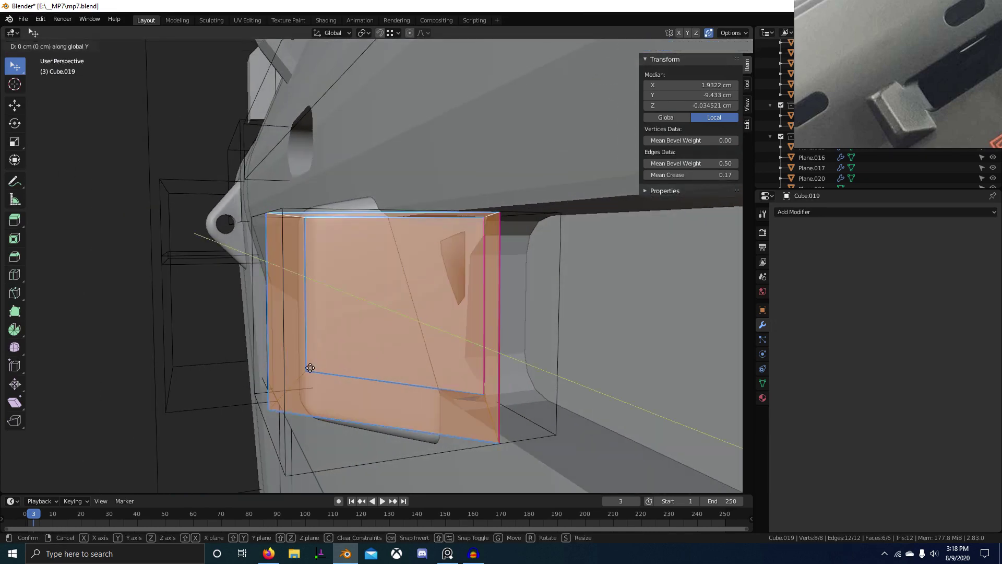
key("x")
left_click(372, 363)
scroll(372, 364, "down", 3)
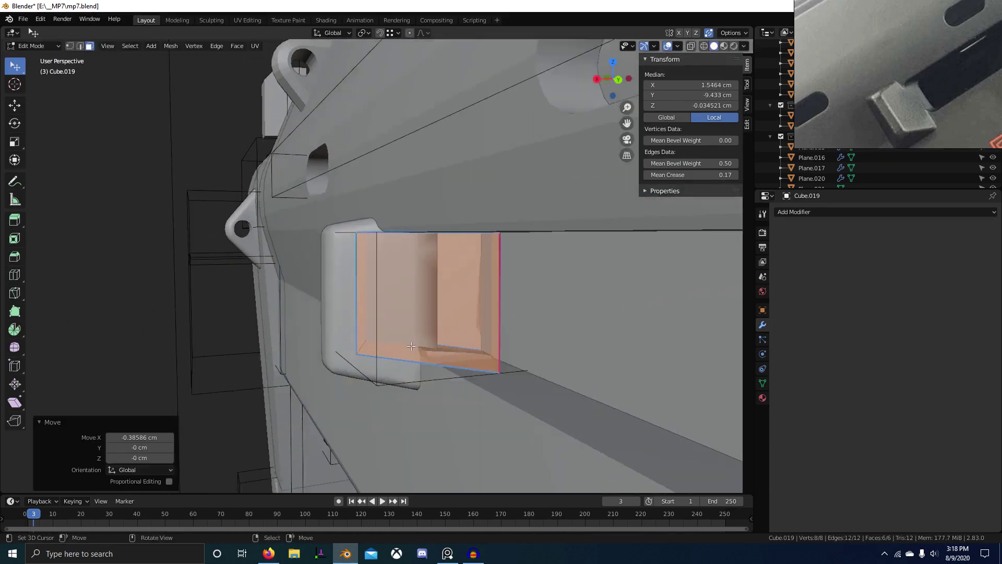
Step: Shift the whole cutter about 0.2 cm along Y toward the ejection port
middle_click_drag(372, 364, 437, 356)
scroll(437, 355, "up", 3)
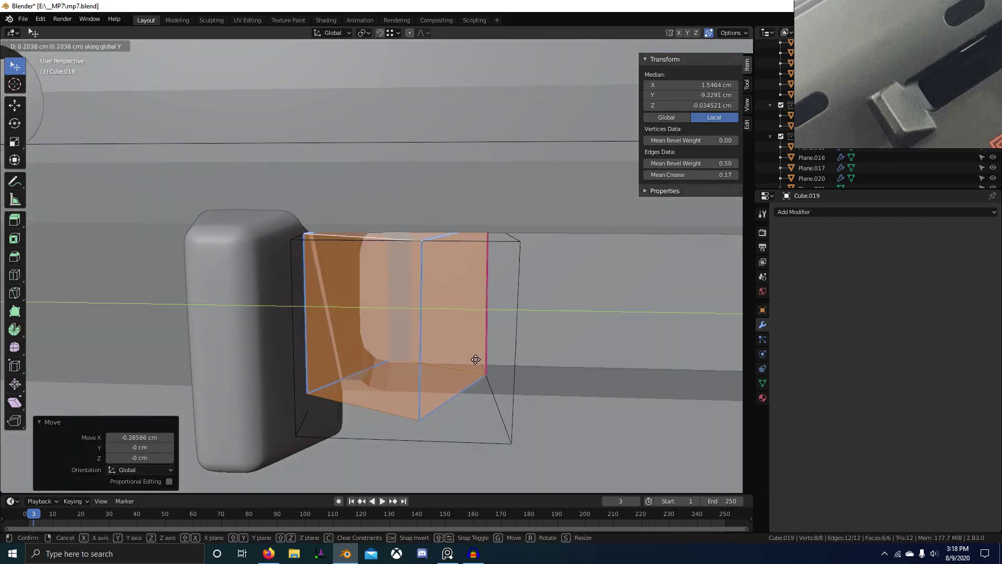
left_click(326, 360)
Step: Flatten the cutter's bottom face with a Z scale of 0 and lower it about 0.07 cm along Z
middle_click_drag(326, 361, 453, 421)
left_click(432, 377)
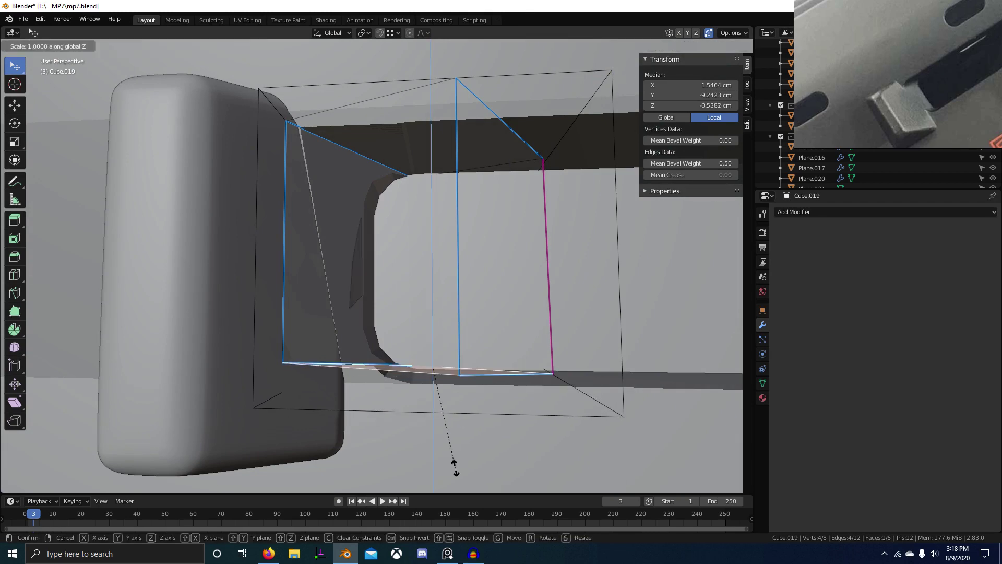
key("Return")
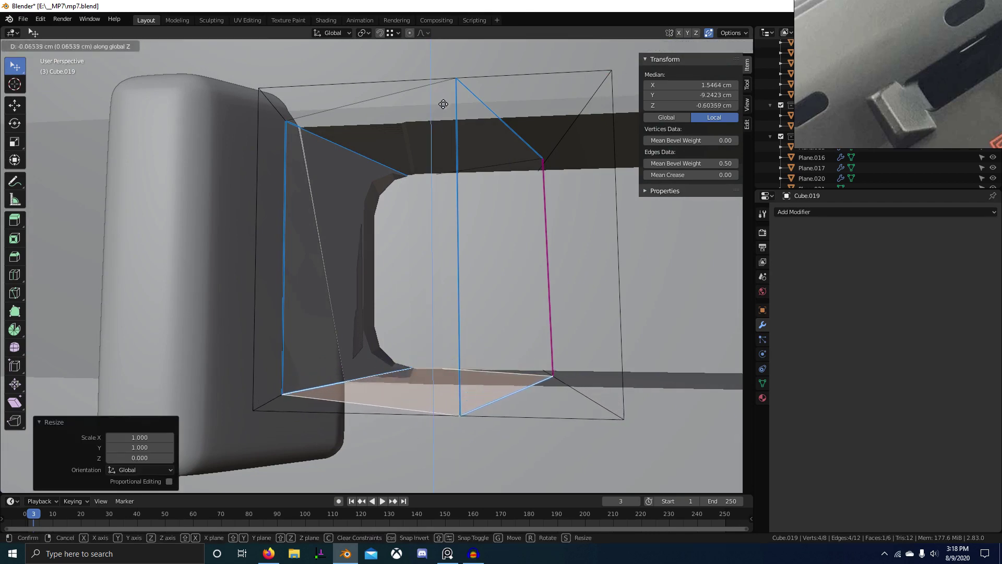
middle_click_drag(452, 106, 429, 234)
key("Tab")
Step: Save the file and inspect the recess cut between the block and the ejection port
key("alt+a")
scroll(424, 192, "down", 1, "alt")
scroll(423, 194, "down", 4)
scroll(518, 221, "down", 4)
scroll(428, 235, "up", 8)
middle_click_drag(479, 199, 405, 250)
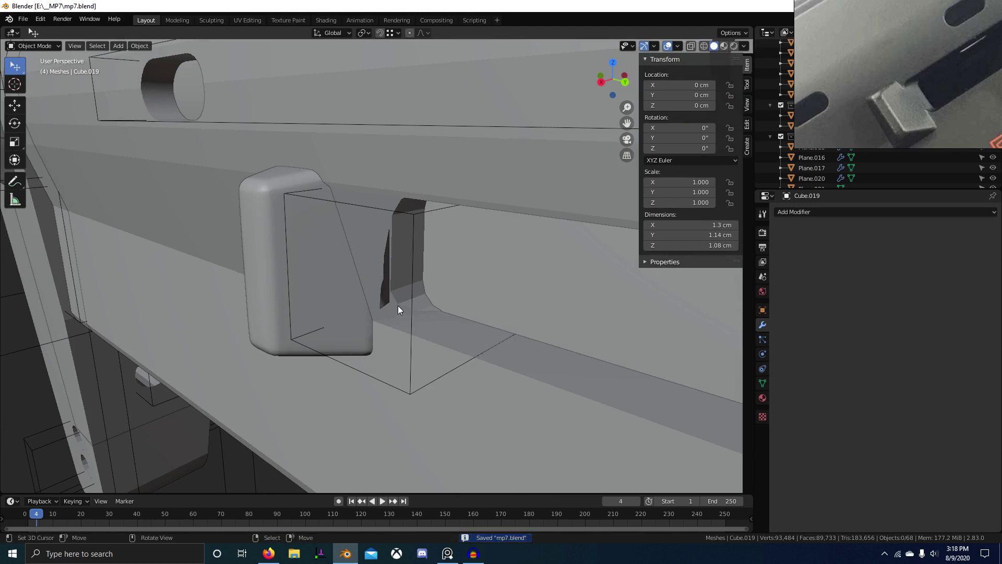
Step: Try to raise the cutter's bottom face along Z
left_click(413, 333)
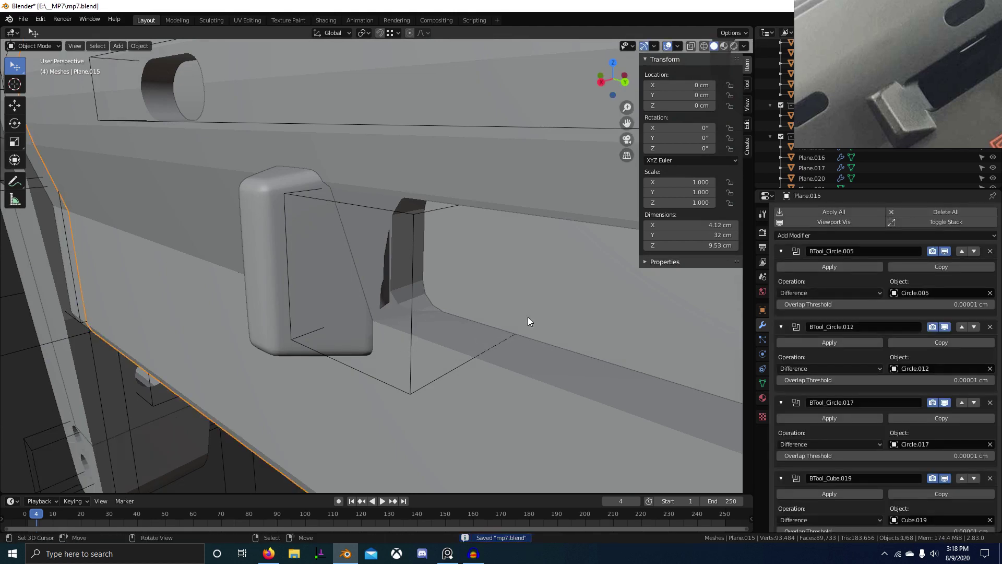
key("ctrl+z")
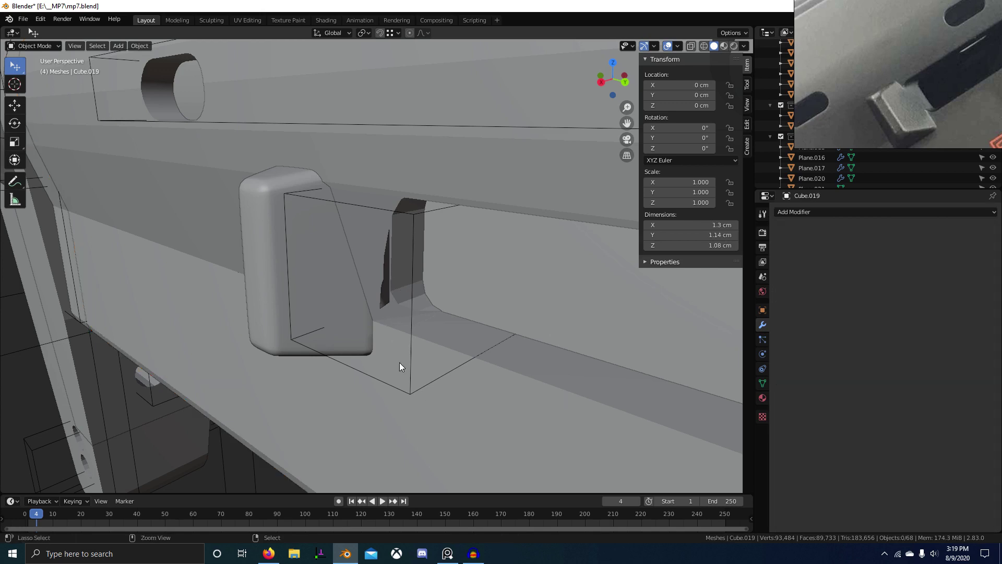
right_click(430, 378)
key("ctrl+z")
key("ctrl+z")
key("ctrl+z")
right_click(430, 382)
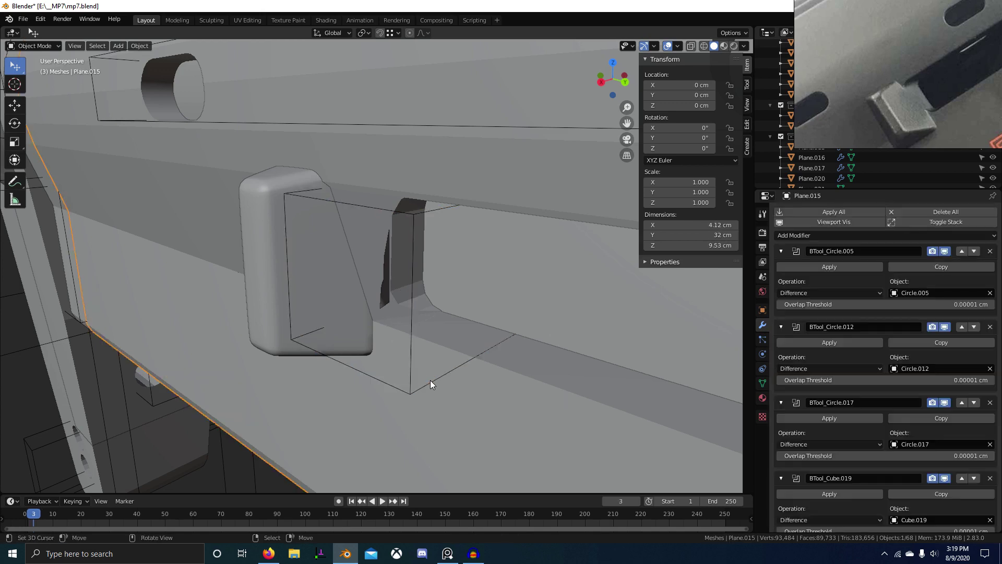
right_click(431, 382)
key("Tab")
middle_click_drag(432, 382, 418, 362)
key("g")
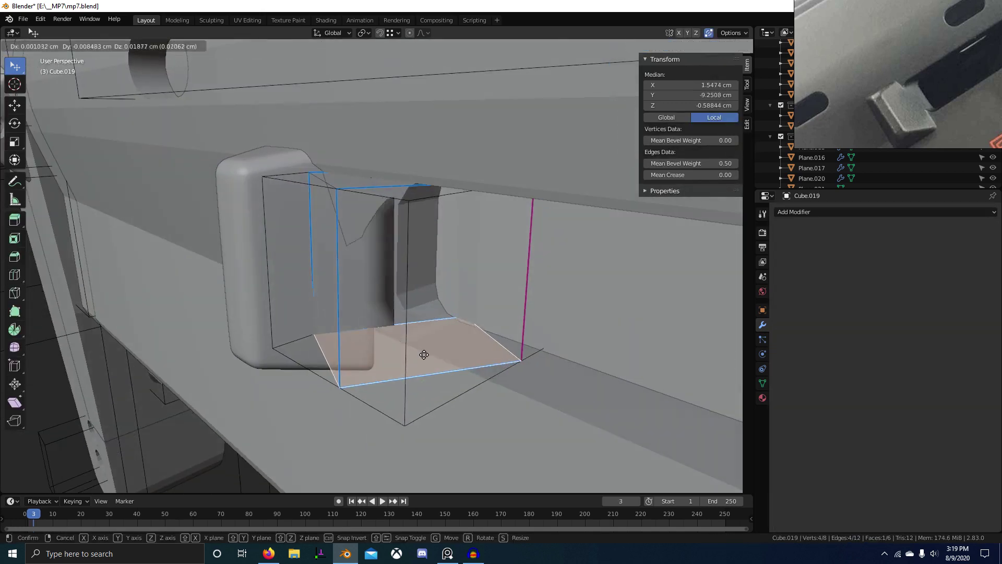
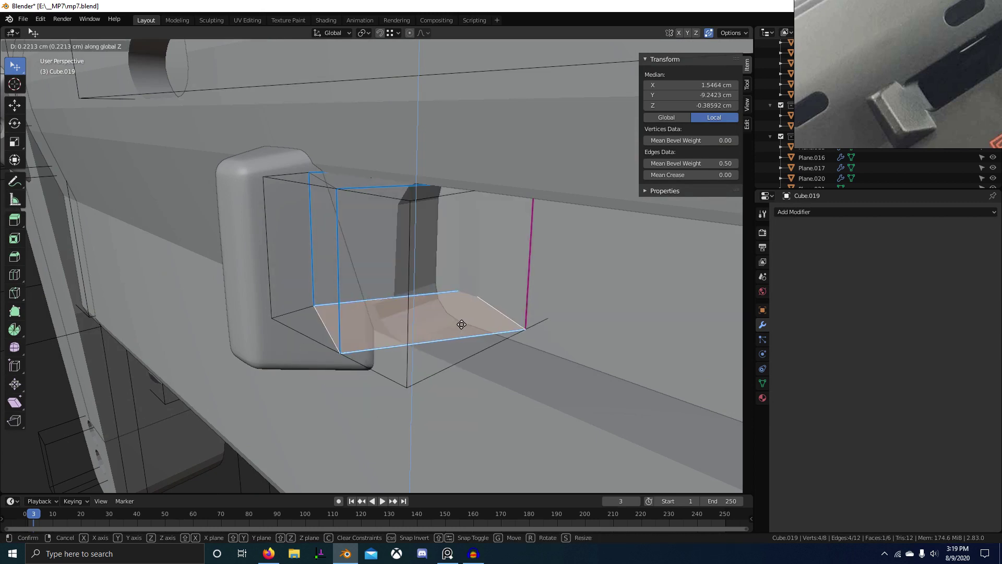
right_click(465, 320)
Step: Examine the cutter and the recess beside the tapered block from several angles
scroll(522, 355, "down", 3)
middle_click_drag(577, 390, 458, 342, "shift")
left_click(518, 336, "ctrl")
middle_click_drag(518, 337, 616, 317)
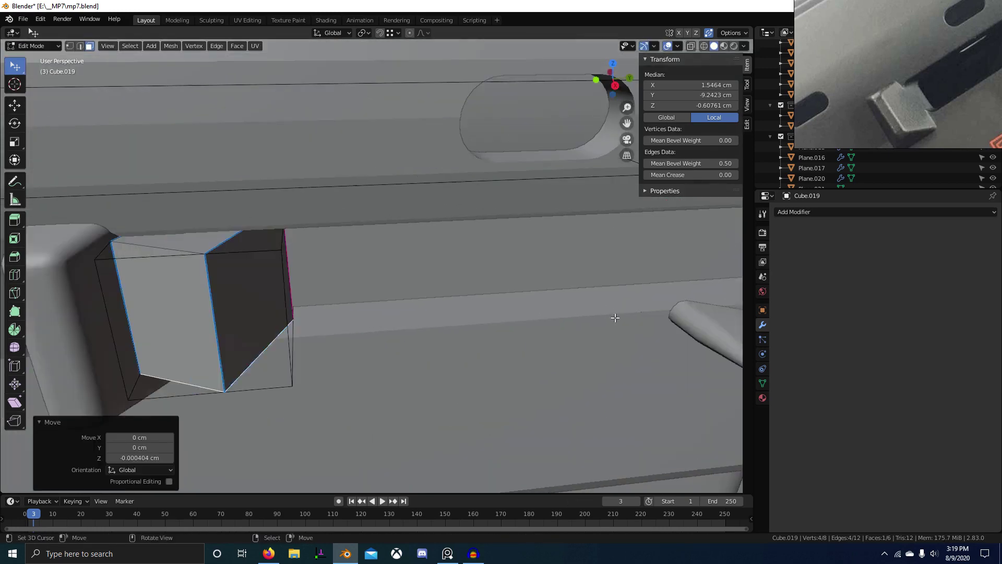
middle_click_drag(471, 327, 699, 332)
middle_click_drag(398, 327, 349, 292)
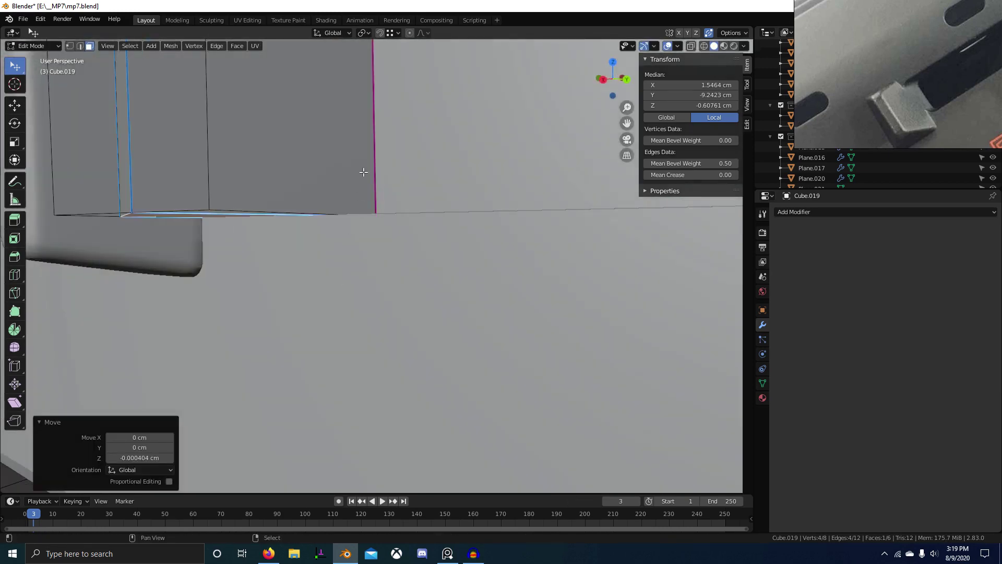
middle_click_drag(363, 172, 554, 324, "shift")
middle_click_drag(383, 245, 404, 248)
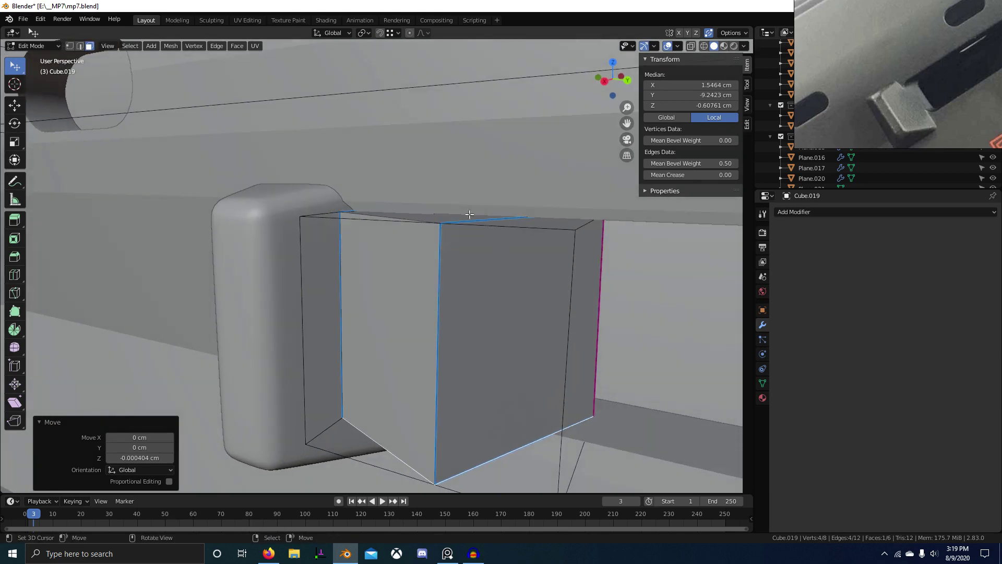
right_click(450, 218)
scroll(450, 219, "down", 6)
middle_click_drag(620, 311, 648, 308)
middle_click_drag(647, 308, 535, 248, "shift")
scroll(459, 302, "up", 2)
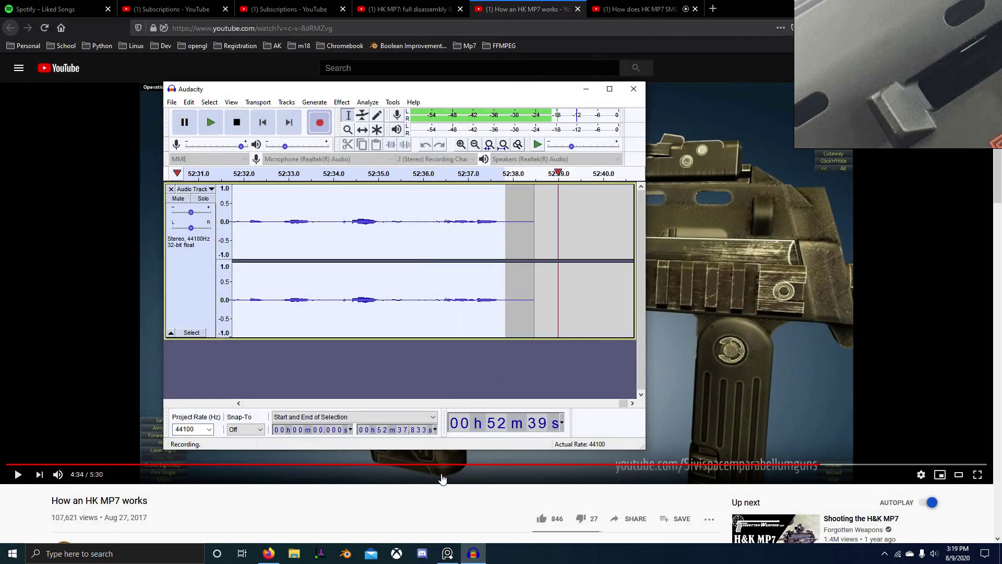
Step: Switch to Blender, launching it again, and reopen the recent file mp7.blend
left_click(342, 557)
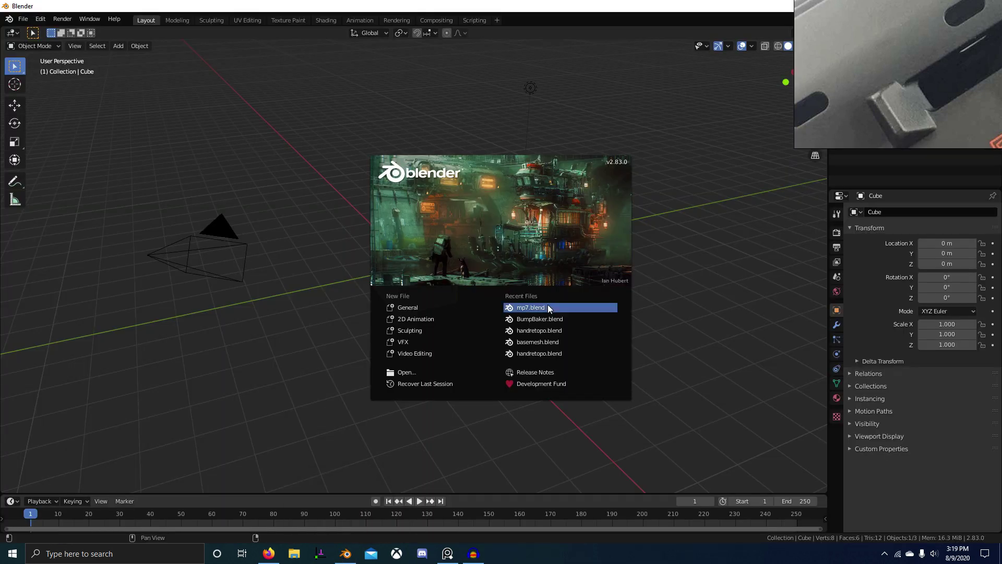
left_click(546, 305)
scroll(502, 320, "down", 3)
middle_click_drag(433, 327, 403, 226)
Step: Examine how the cutter meets the tapered block and the ejection port in the reopened file
key("Tab")
middle_click_drag(441, 334, 433, 377)
scroll(407, 386, "up", 4)
scroll(406, 378, "down", 4)
scroll(366, 374, "up", 3)
scroll(454, 305, "up", 4)
middle_click_drag(454, 306, 392, 297)
scroll(429, 335, "down", 1)
middle_click_drag(429, 343, 482, 354)
key("Tab")
scroll(424, 307, "down", 3)
Step: Try to move the whole cutter along negative X, deeper into the receiver
right_click(483, 337)
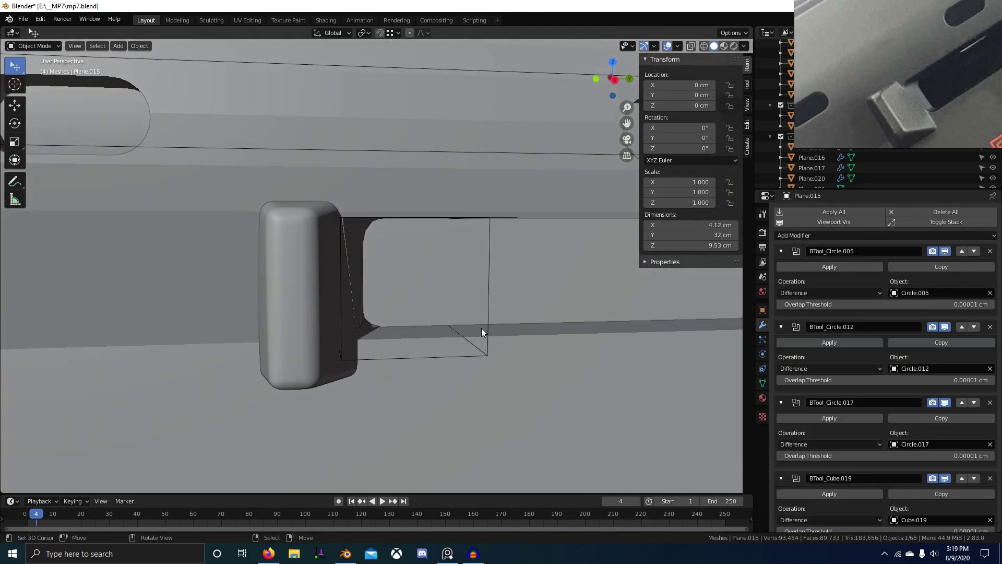
right_click(488, 319)
middle_click_drag(489, 319, 356, 319)
key("g")
key("x")
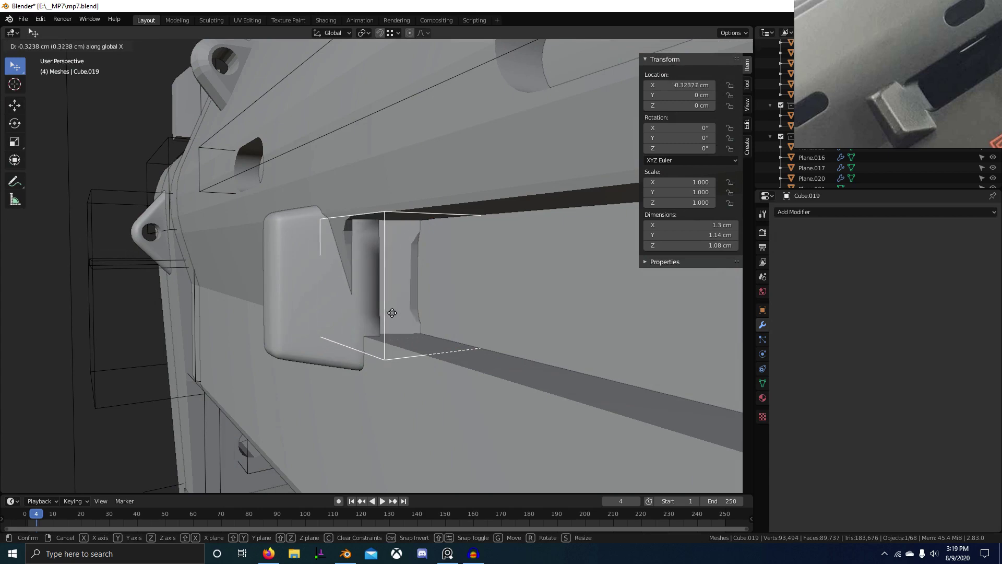
right_click(419, 332)
middle_click_drag(420, 332, 456, 326)
key("g")
key("x")
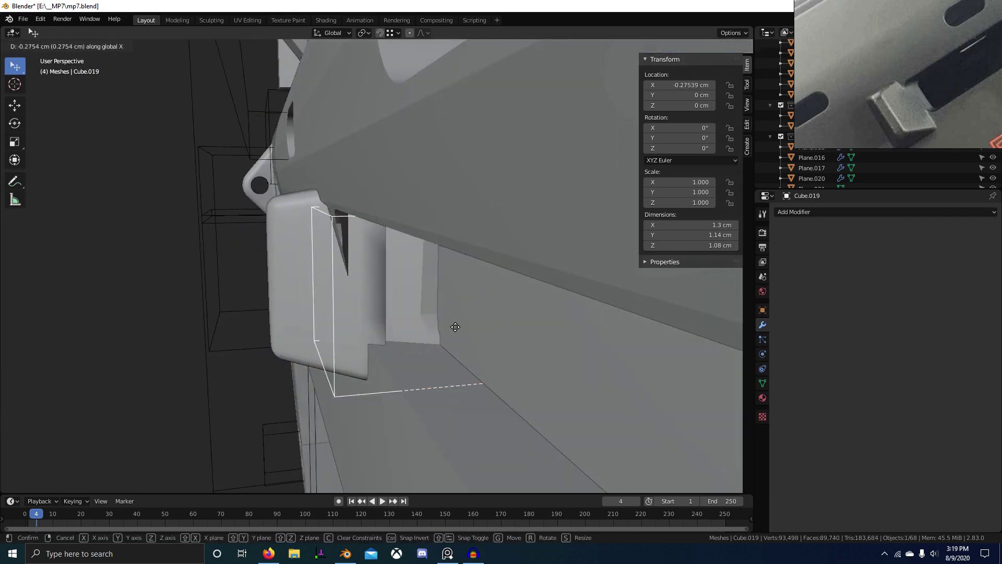
right_click(414, 367)
Step: Try to scale the cutter's entire mesh along Y
key("Tab")
middle_click_drag(414, 367, 397, 347)
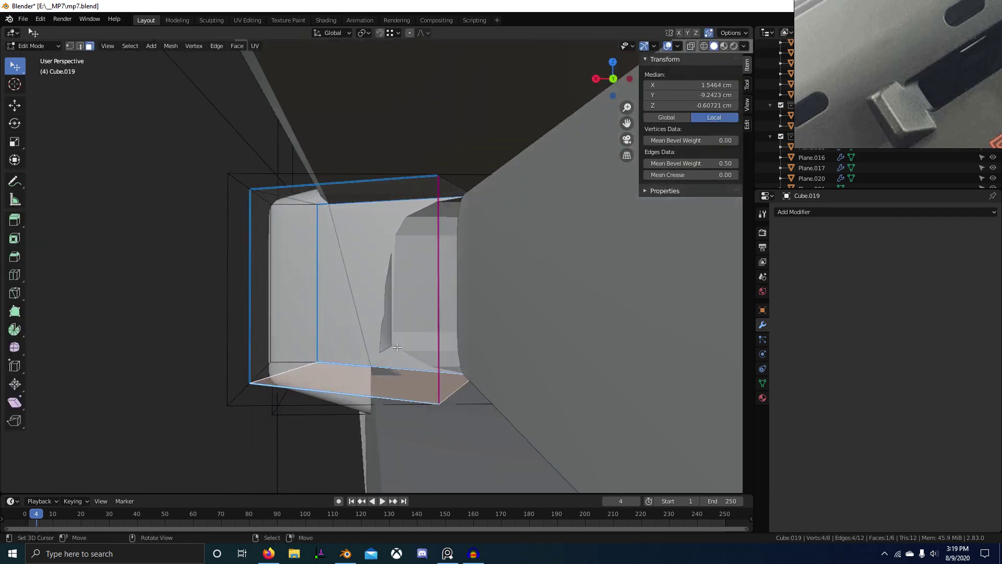
middle_click_drag(453, 317, 431, 329)
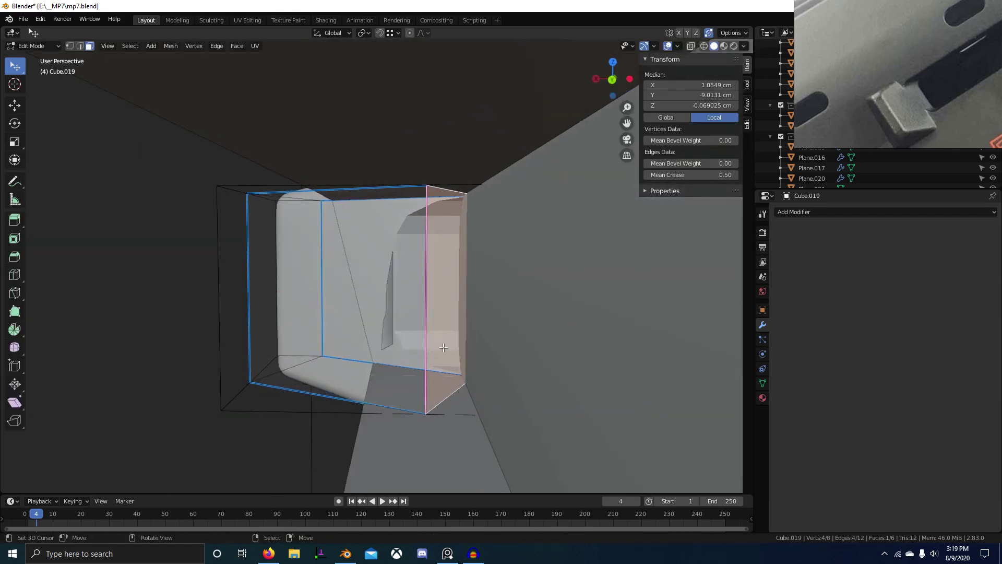
scroll(418, 356, "up", 2)
key("a")
key("s")
key("y")
right_click(525, 374)
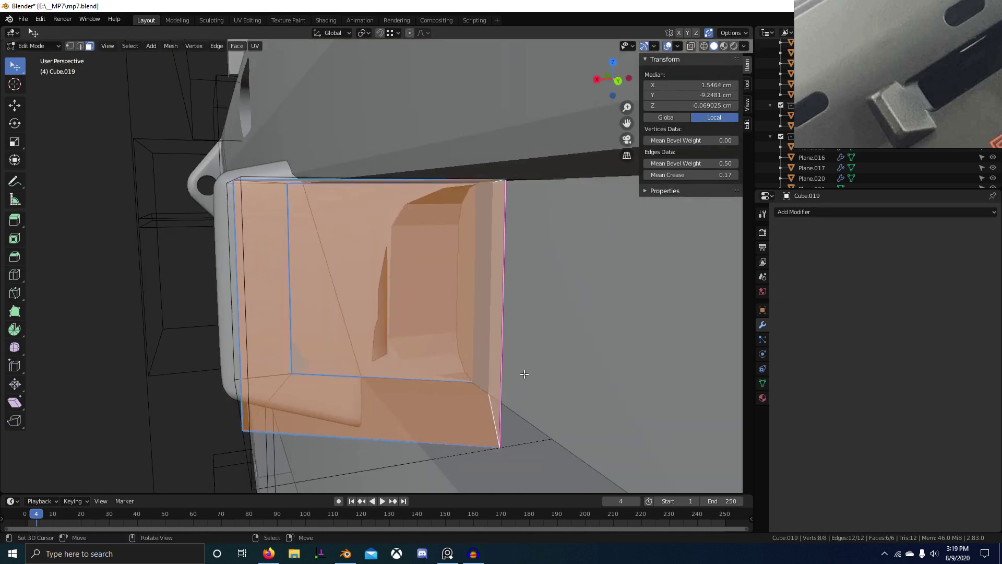
Step: Enlarge the cutter by sliding its block-side face along the adjoining edges
left_click(474, 366)
middle_click_drag(474, 366, 372, 347)
left_click(362, 331)
key("g")
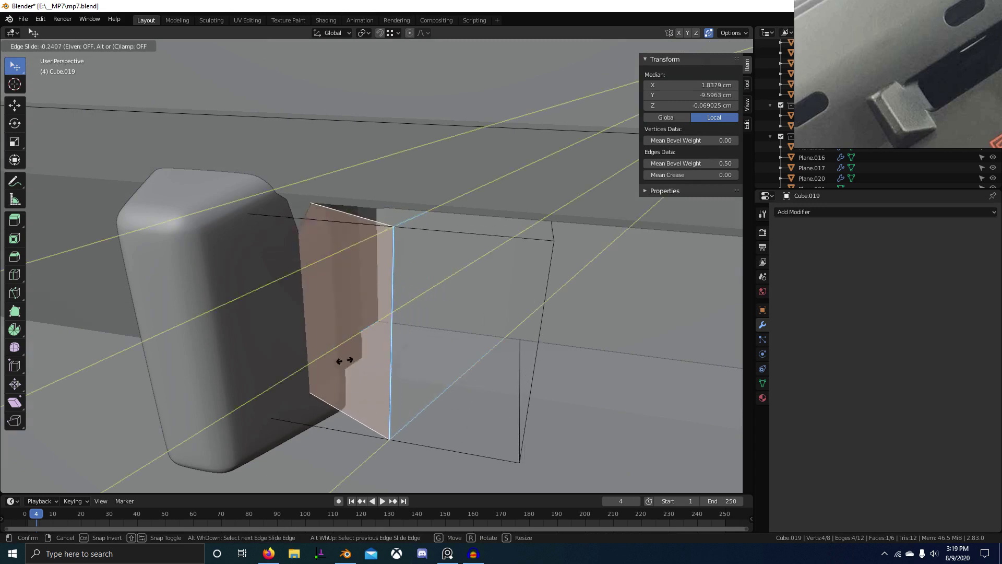
left_click(324, 367)
Step: Flatten the cutter's top and bottom faces with a Z scale of 0
middle_click_drag(345, 384, 336, 372)
right_click(299, 191)
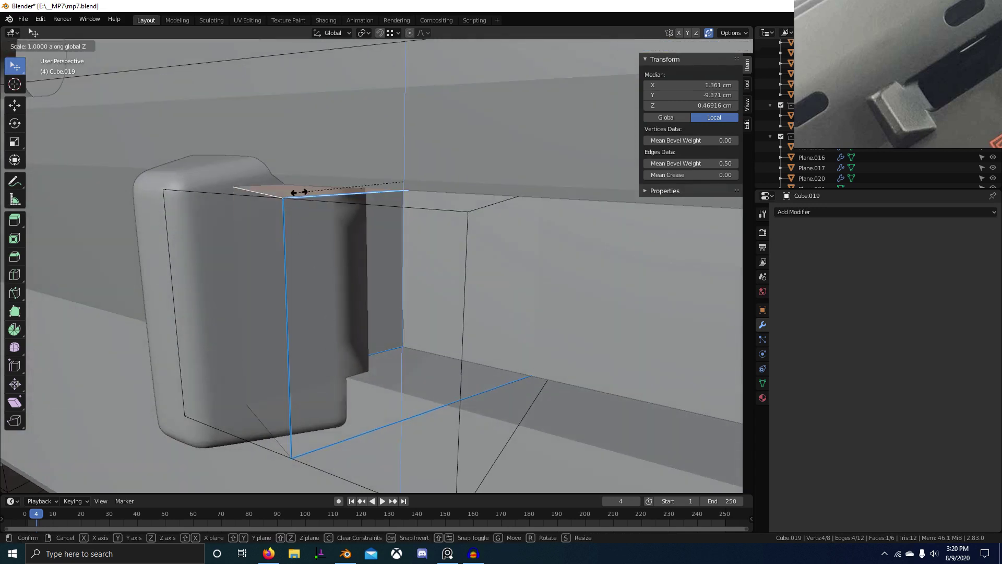
left_click(299, 192)
middle_click_drag(299, 191, 381, 355)
left_click(378, 354)
key("0")
key("Return")
Step: Shift the whole cutter about 0.21 cm along Y toward the ejection port and return to Object Mode
key("a")
key("g")
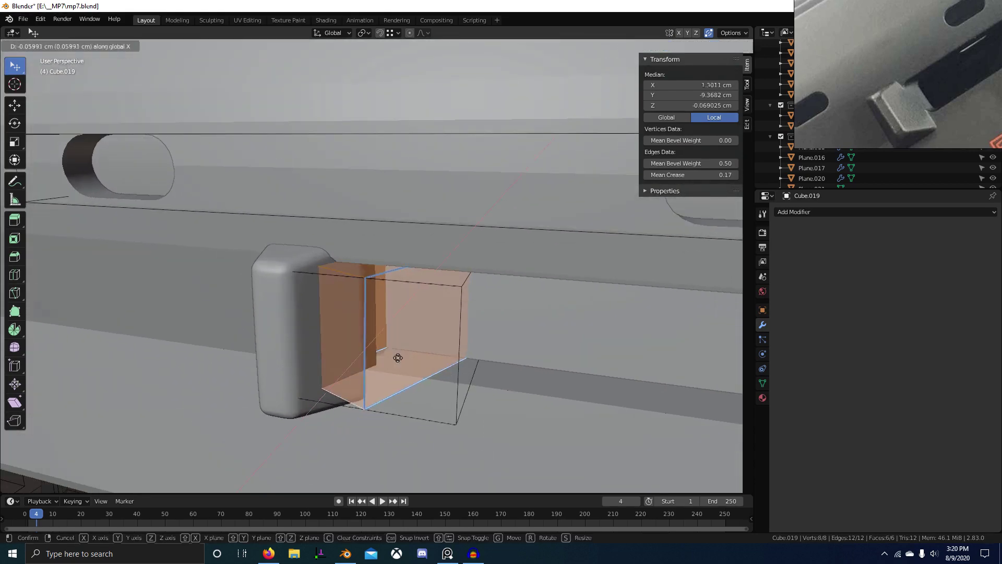
left_click(611, 411)
scroll(446, 351, "up", 3)
key("g")
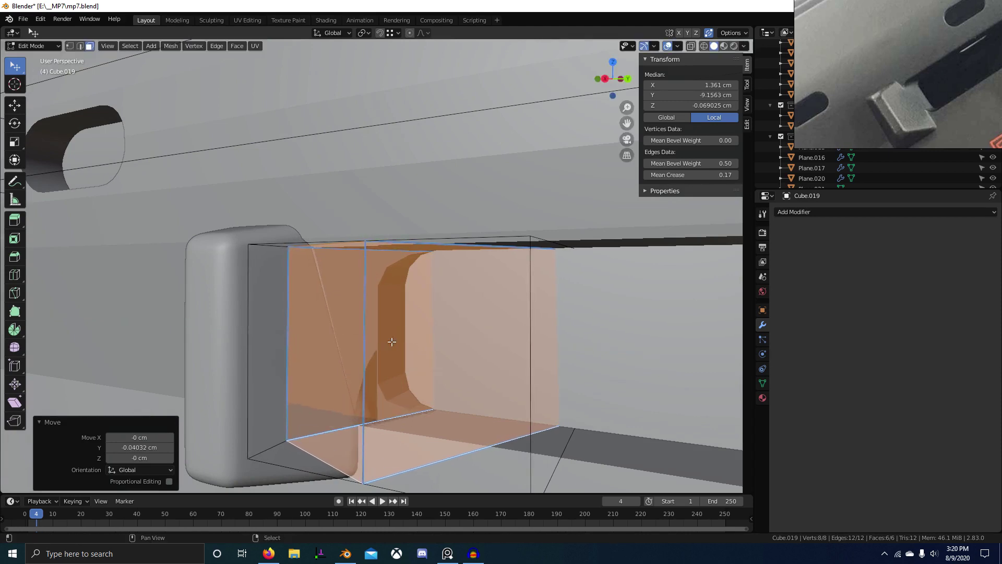
scroll(392, 341, "down", 3)
key("Tab")
scroll(355, 372, "down", 3)
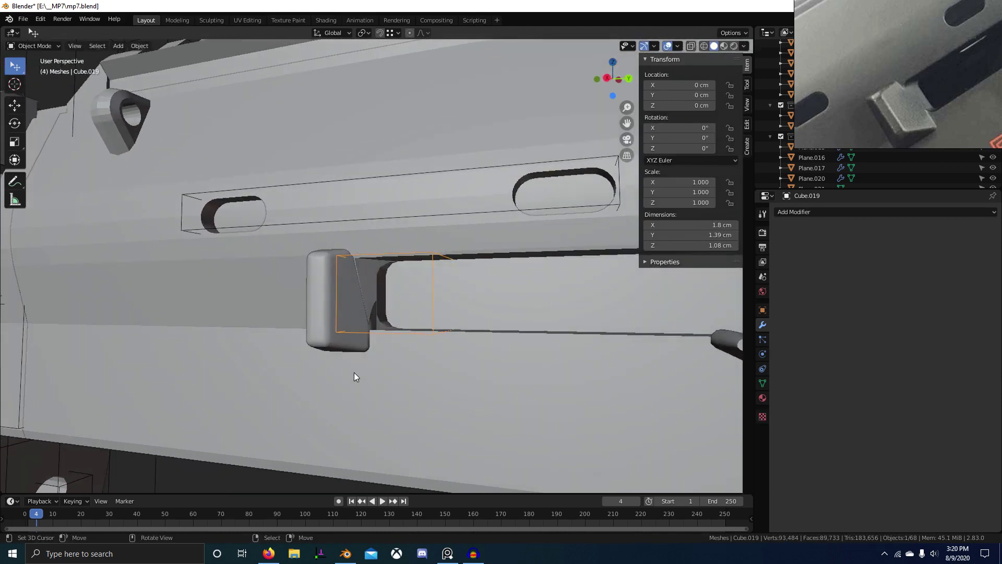
Step: Inspect the reshaped recess beside the tapered block and save the file
key("KP_3")
key("shift+z")
key("shift+z")
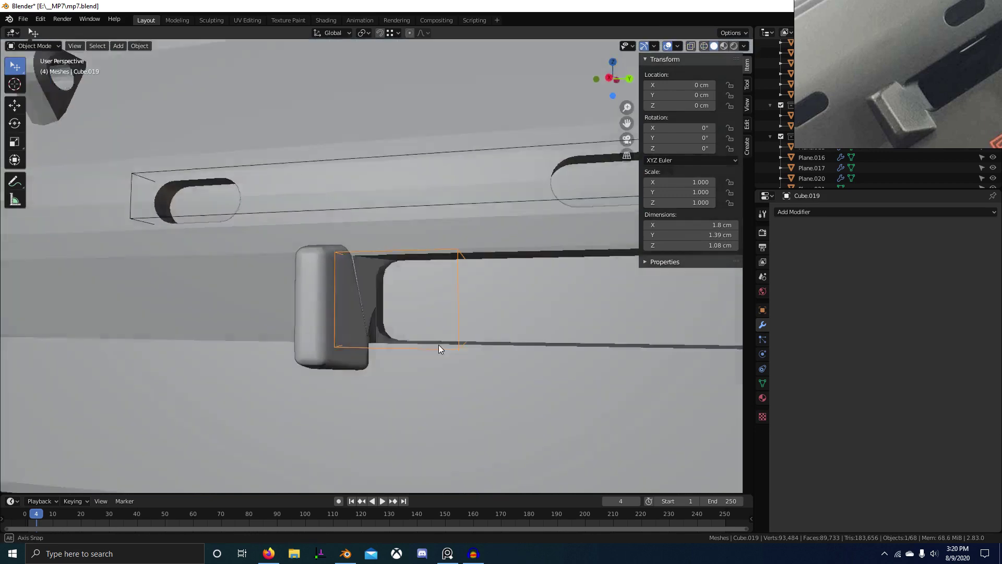
mouse_move(439, 345)
middle_mouse_down()
mouse_move(405, 346)
mouse_move(381, 298)
mouse_move(460, 233)
middle_mouse_up()
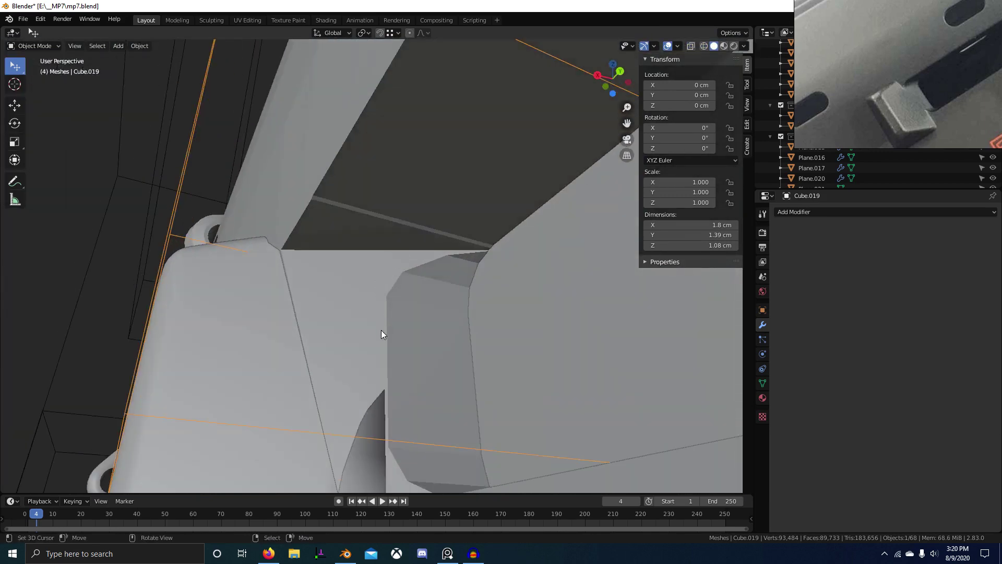
middle_click_drag(450, 470, 376, 391)
key("ctrl+s")
scroll(383, 374, "up", 6)
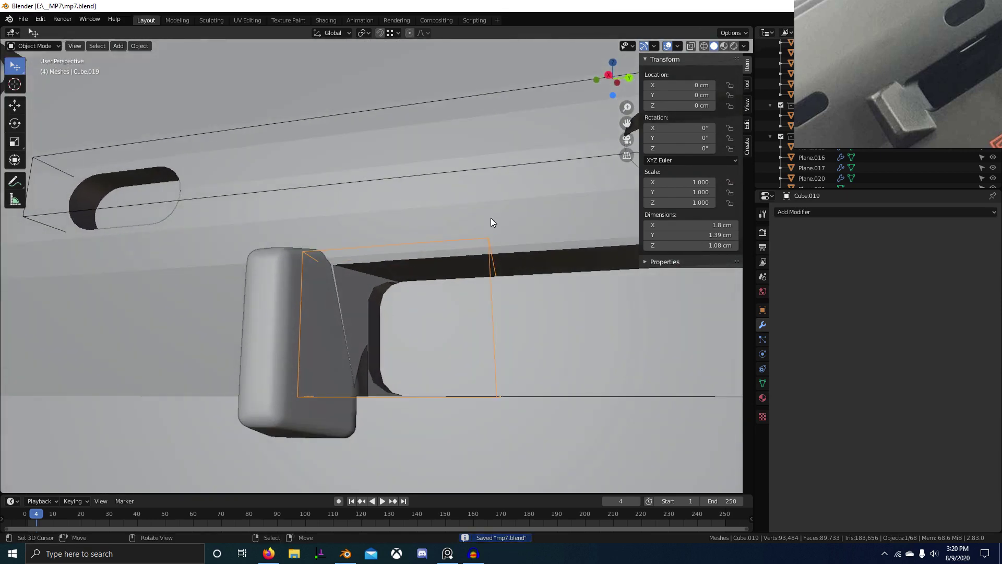
Step: Add a new mesh plane at the world origin
left_click(461, 273)
right_click(506, 233)
scroll(511, 230, "down", 7)
middle_click_drag(427, 259, 402, 282)
scroll(428, 272, "up", 6)
key("shift+a")
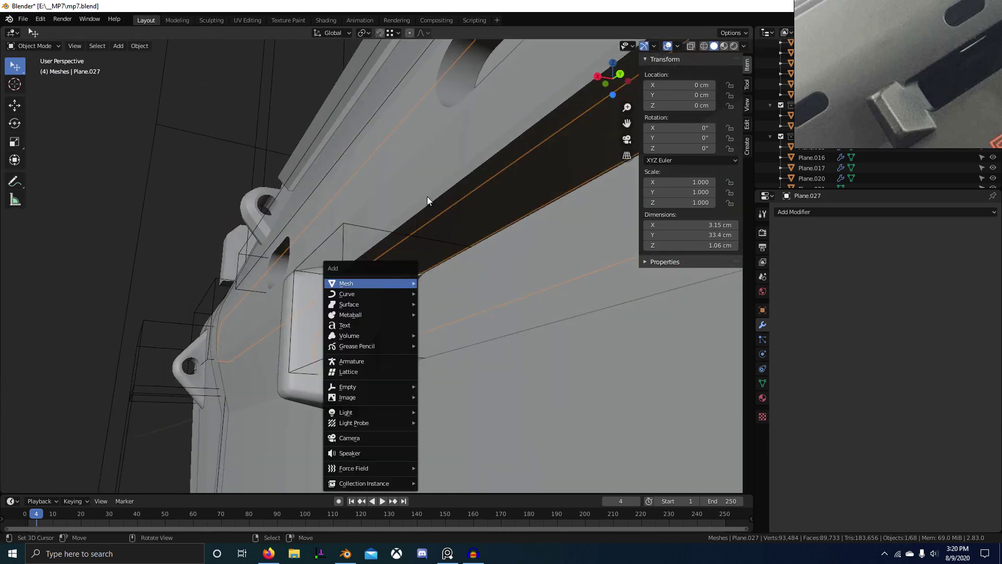
mouse_move(410, 267)
left_click(447, 268)
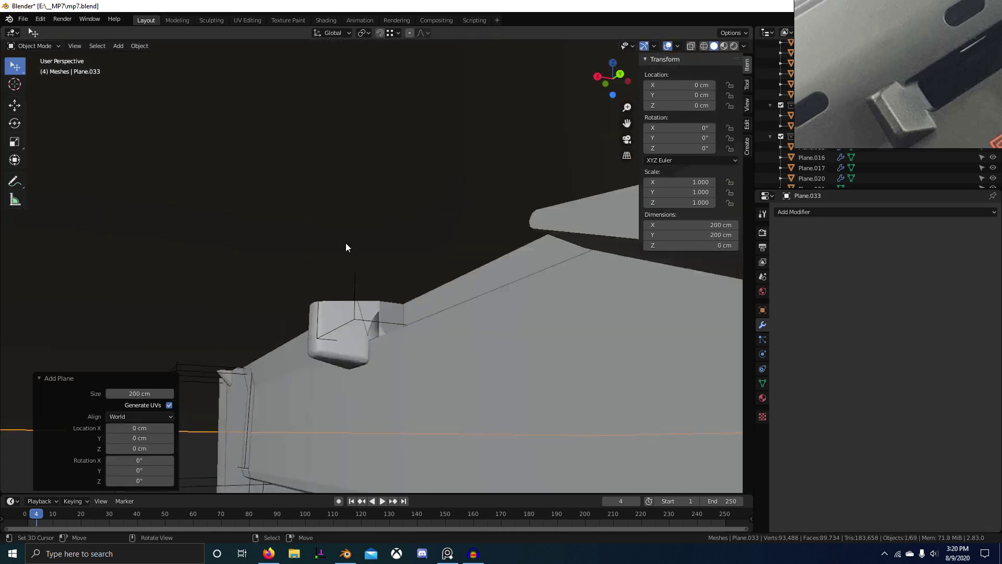
Step: Scale the new plane down to about 3.11 cm square
scroll(345, 242, "down", 8)
key("s")
left_click(423, 312)
key("s")
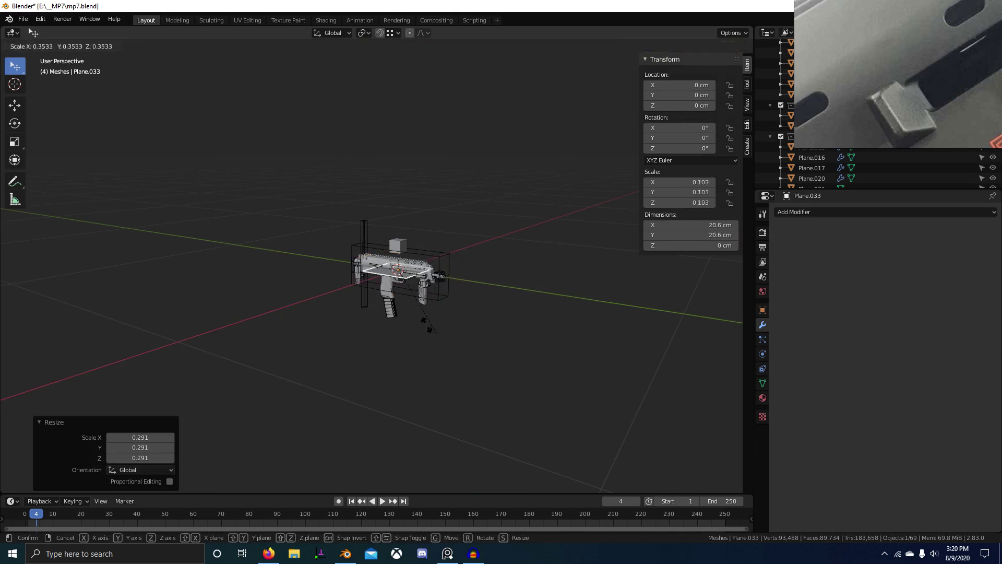
left_click(416, 299)
scroll(374, 267, "up", 6)
key("s")
left_click(478, 324)
Step: Move the plane beside the receiver near the recess and shrink it to about 1.1 cm square
scroll(357, 250, "up", 5)
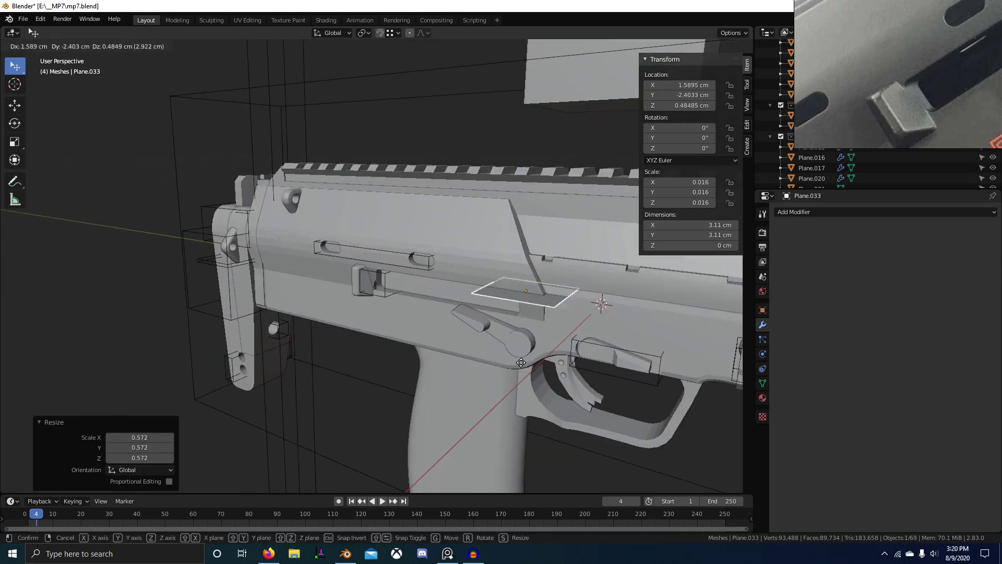
left_click(426, 366)
scroll(426, 366, "up", 6)
key("s")
left_click(615, 459)
key("s")
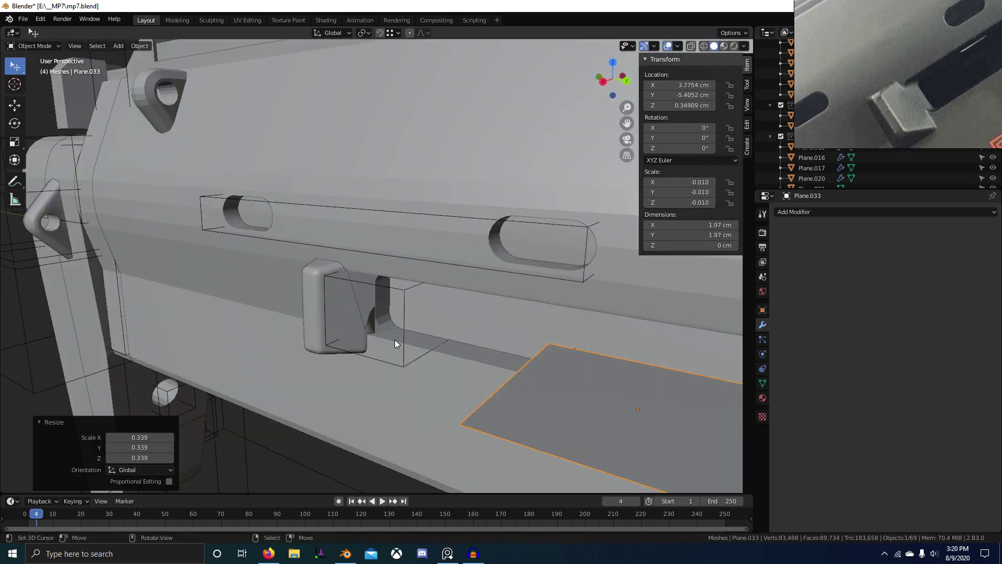
key("s")
left_click(540, 405)
key("g")
left_click(400, 384)
scroll(344, 330, "up", 5)
scroll(343, 328, "down", 2)
middle_click_drag(343, 327, 368, 351)
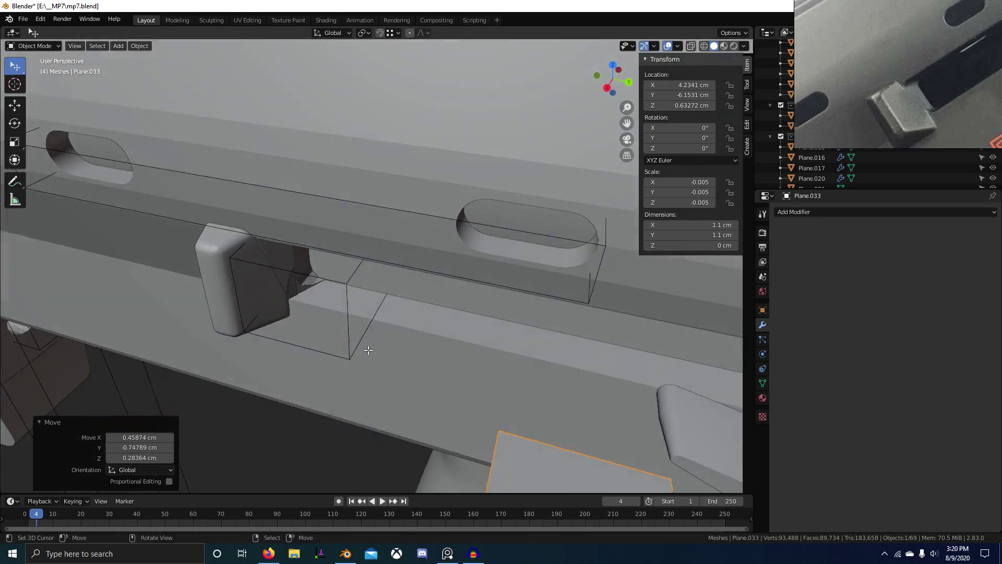
Step: Move the plane's face -1.2403 cm along Z and about -2.7 cm along X, snapping it onto the port's lower ledge
key("Tab")
scroll(368, 350, "down", 3)
middle_click_drag(431, 385, 461, 365)
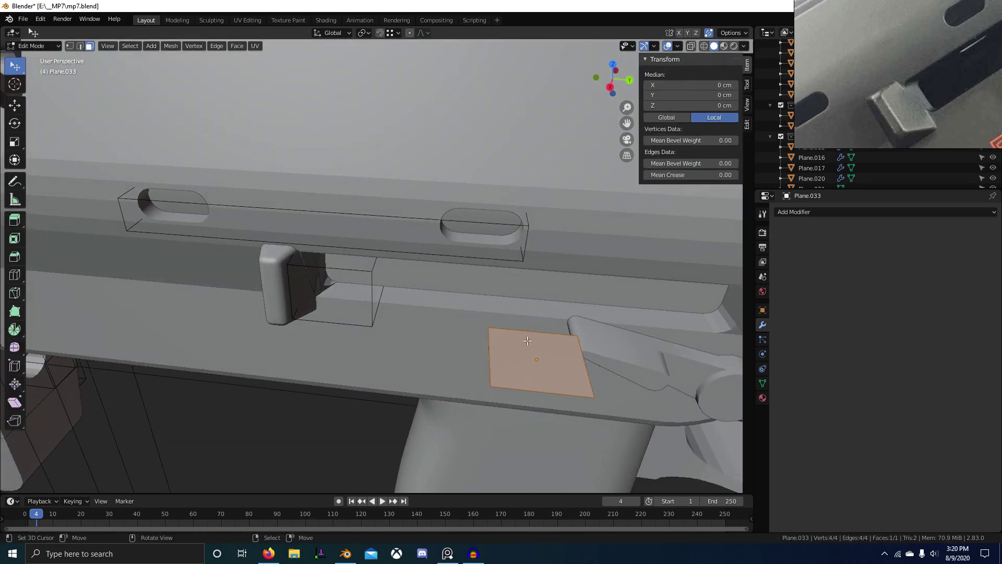
key("g")
key("z")
left_click(712, 346)
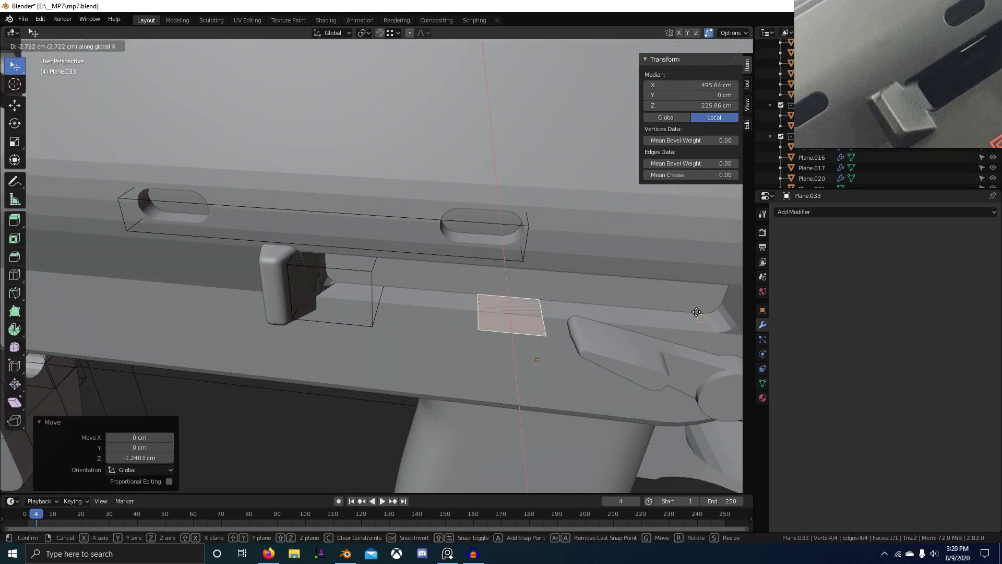
Step: Snap the plane's outer edge -0.54582 cm along X to the ledge's outer border
key("2")
left_click(520, 335)
left_click(700, 330)
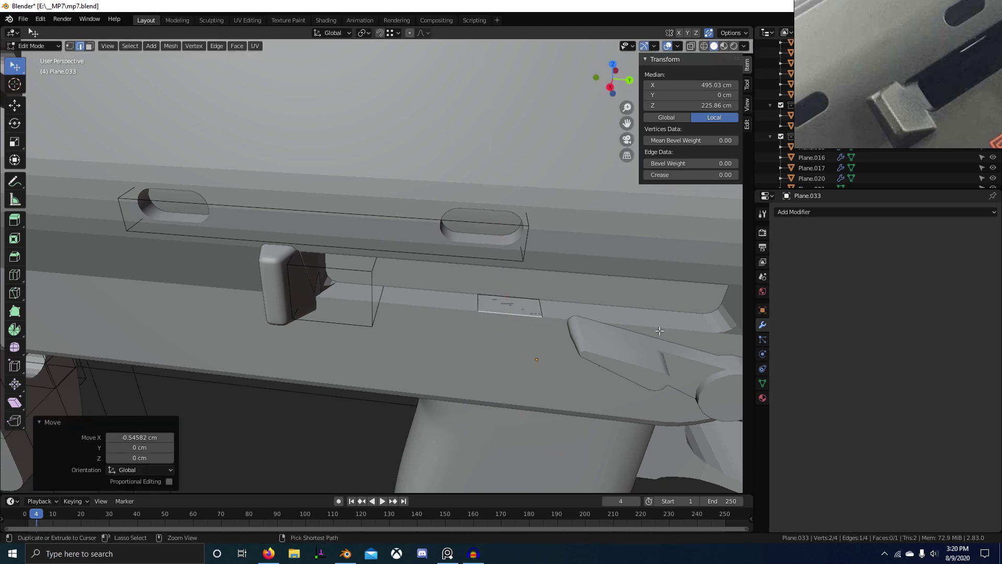
Step: Stretch the plane along Y to the recess corner, then snap its outer vertex about -0.3 cm along Y to the tapered block
scroll(541, 327, "up", 2)
left_click(323, 294)
middle_click_drag(338, 330, 444, 381)
scroll(414, 378, "up", 3)
key("1")
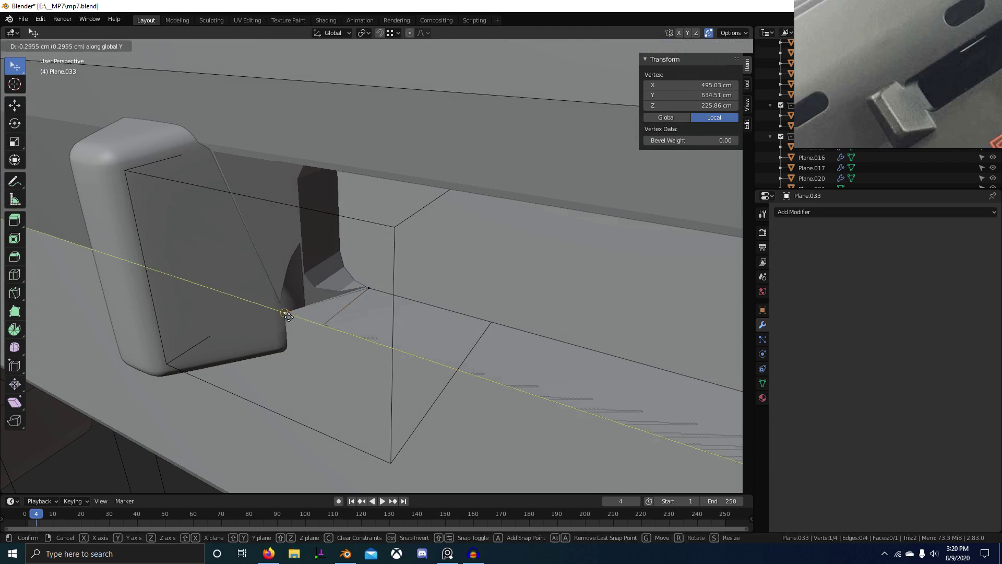
left_click(288, 317)
Step: Add one centred lengthwise loop cut to the plane with a slide factor of 0
scroll(359, 345, "down", 2)
middle_click_drag(359, 345, 420, 398, "shift")
left_click(412, 421)
right_click(412, 421)
scroll(420, 399, "up", 2)
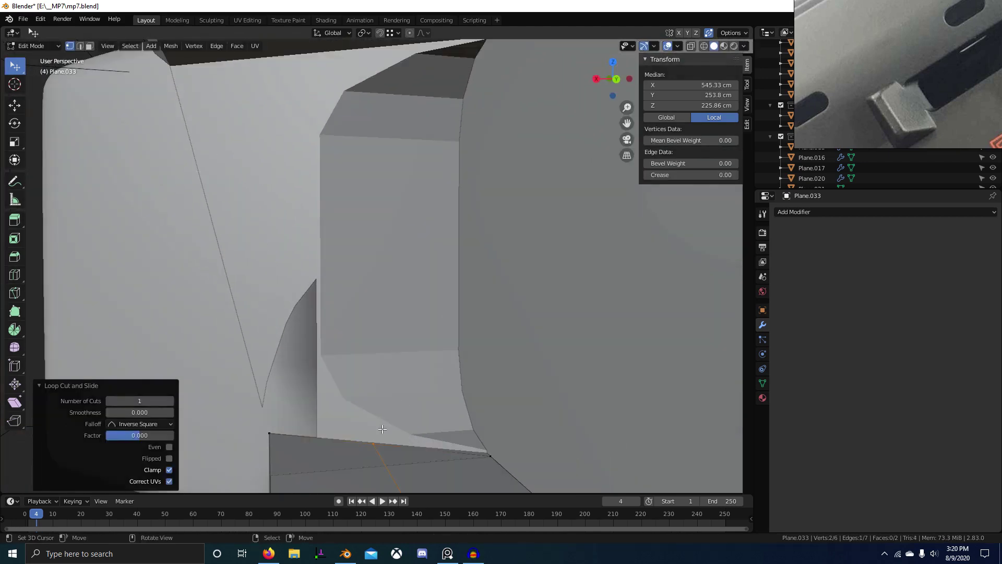
Step: Shift the plane's lengthwise centre edge along X toward the port's inner wall
right_click(377, 443)
scroll(441, 447, "down", 1)
middle_click_drag(446, 453, 401, 393, "shift")
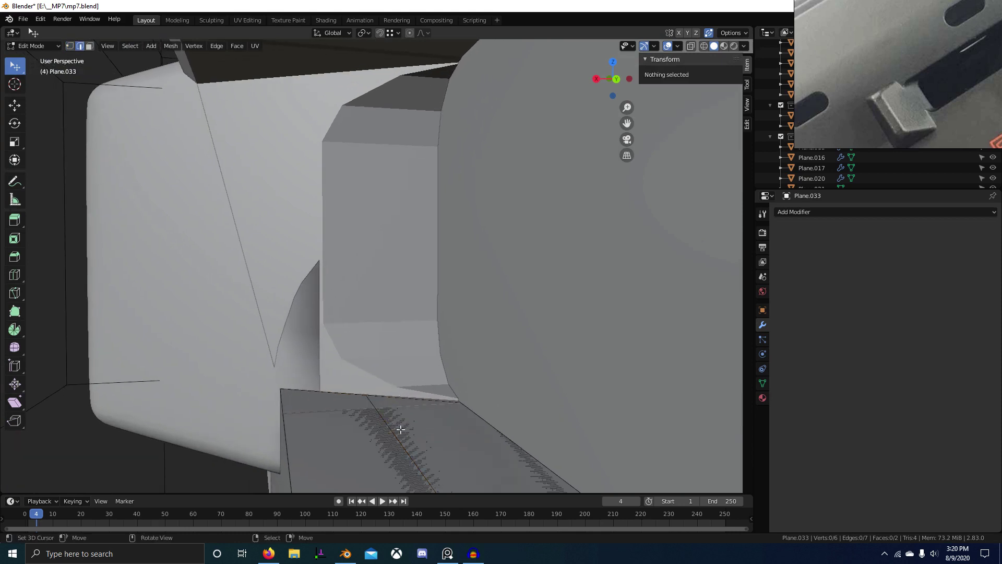
key("g")
key("x")
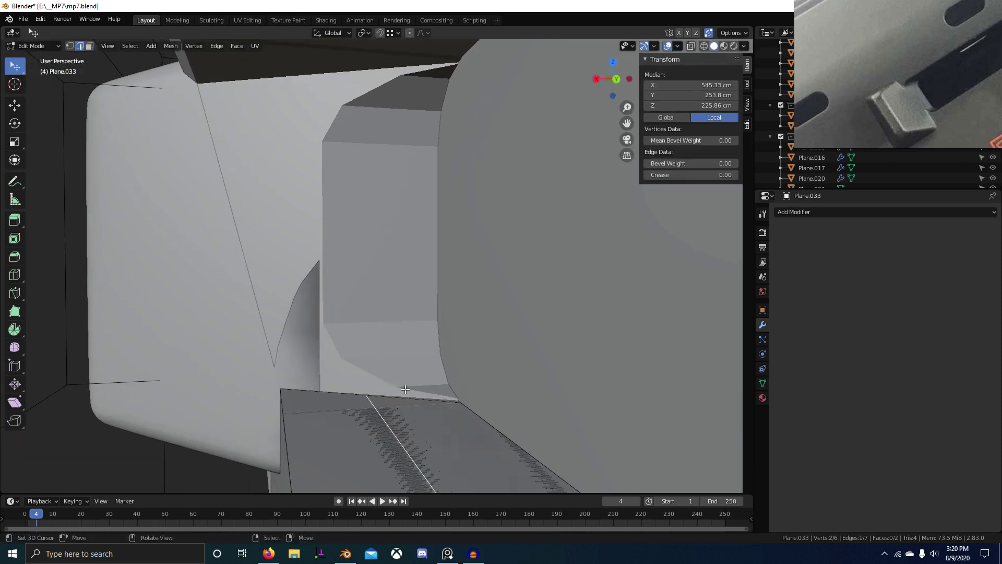
left_click(390, 399)
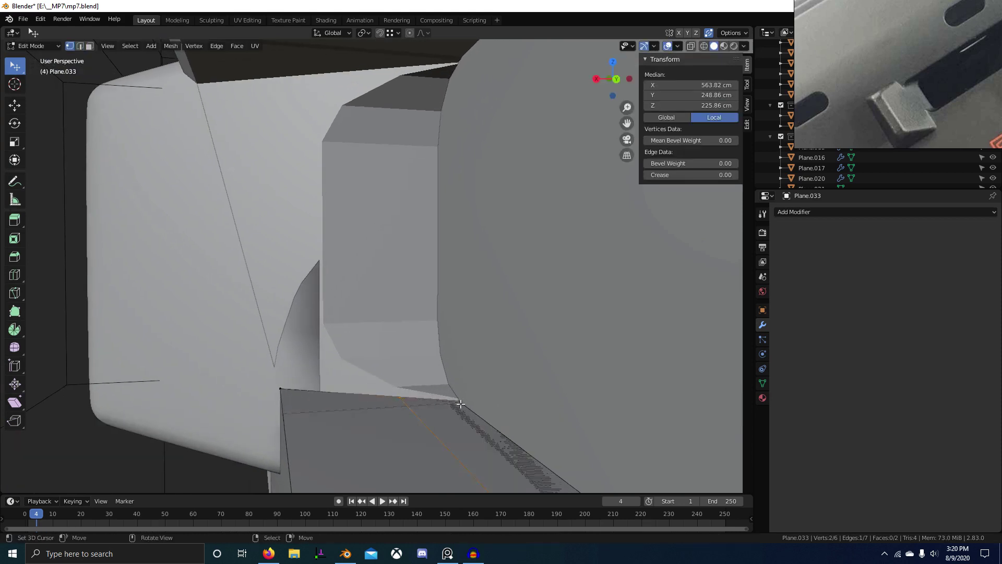
Step: Extrude a chain of snapped vertices from the plane's corner up around the recess's rounded end outline to its upper curve
left_click(460, 403)
middle_click_drag(461, 404, 427, 390)
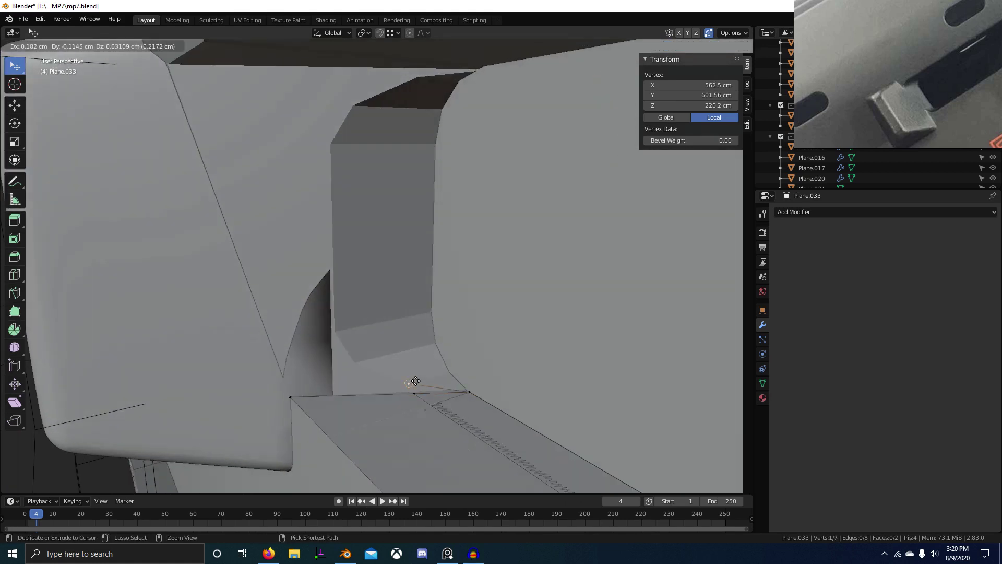
right_click(358, 362, "ctrl")
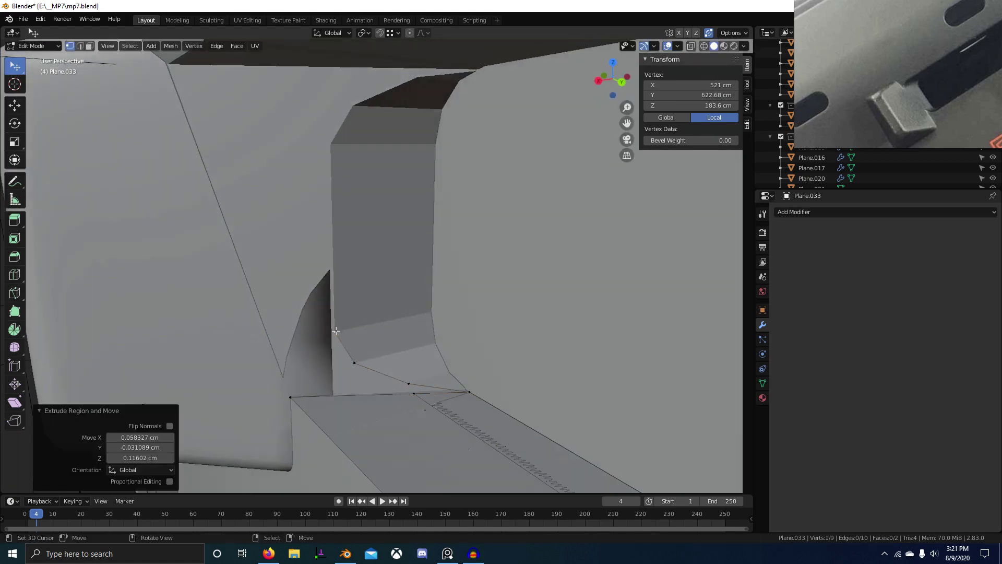
middle_click_drag(335, 330, 343, 259)
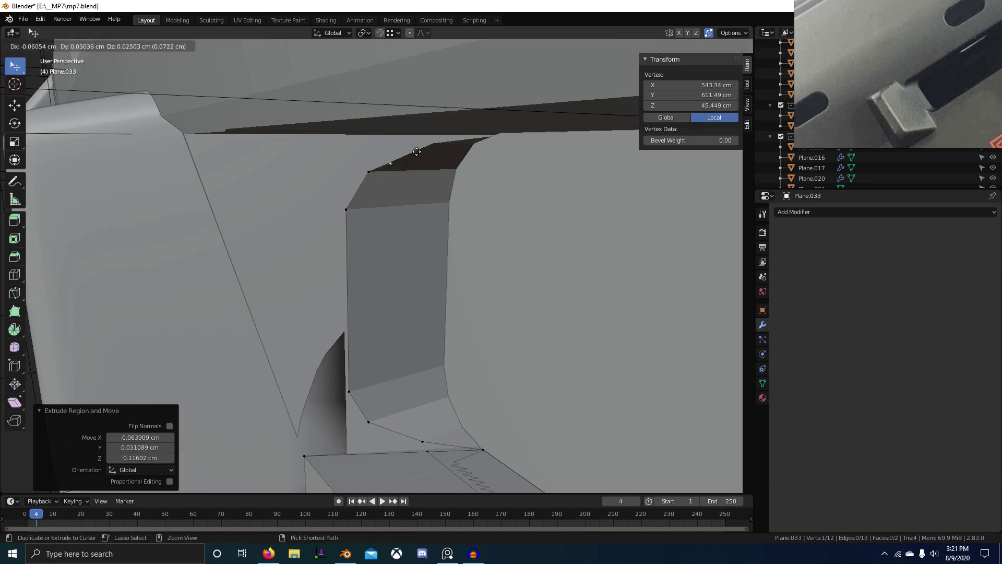
middle_click_drag(448, 154, 198, 287)
scroll(353, 291, "down", 3)
middle_click_drag(700, 293, 740, 281)
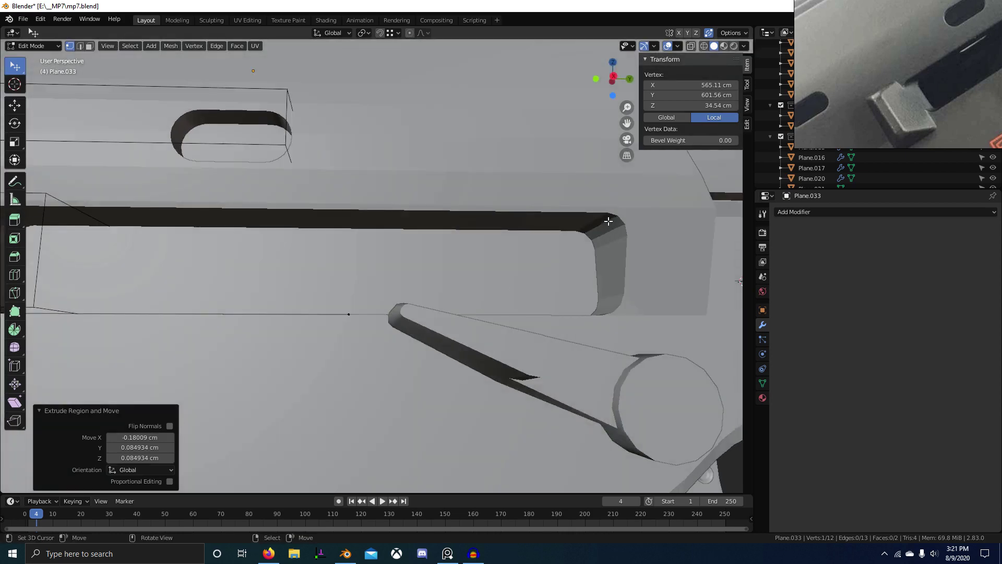
middle_click_drag(250, 298, 387, 297, "shift")
middle_click_drag(387, 298, 510, 329, "shift")
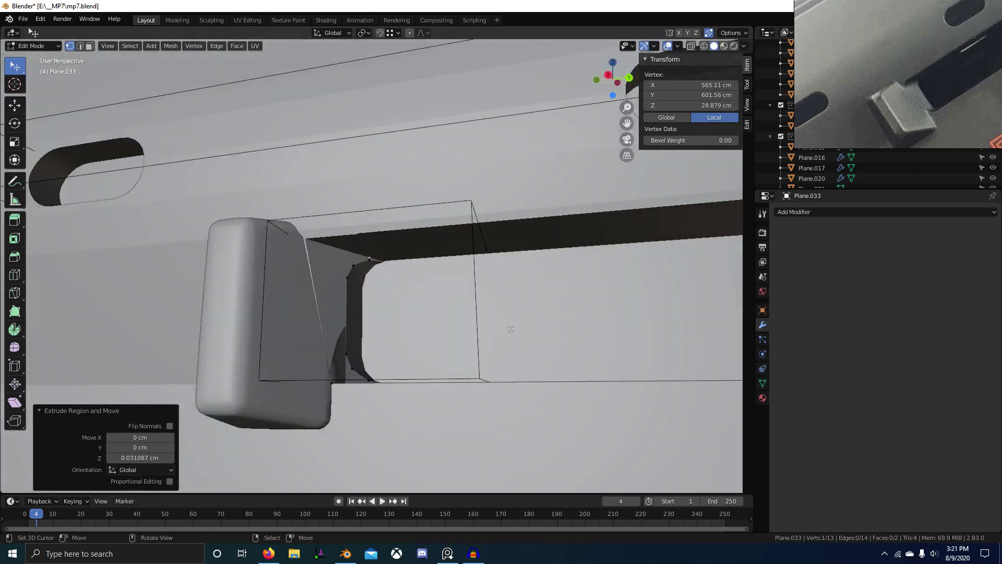
Step: Snap the chain's last vertex to the upper inner corner of the recess, moving it -0.20835 cm in X and 0.097463 cm in Y
scroll(510, 329, "up", 5)
middle_click_drag(443, 355, 346, 324)
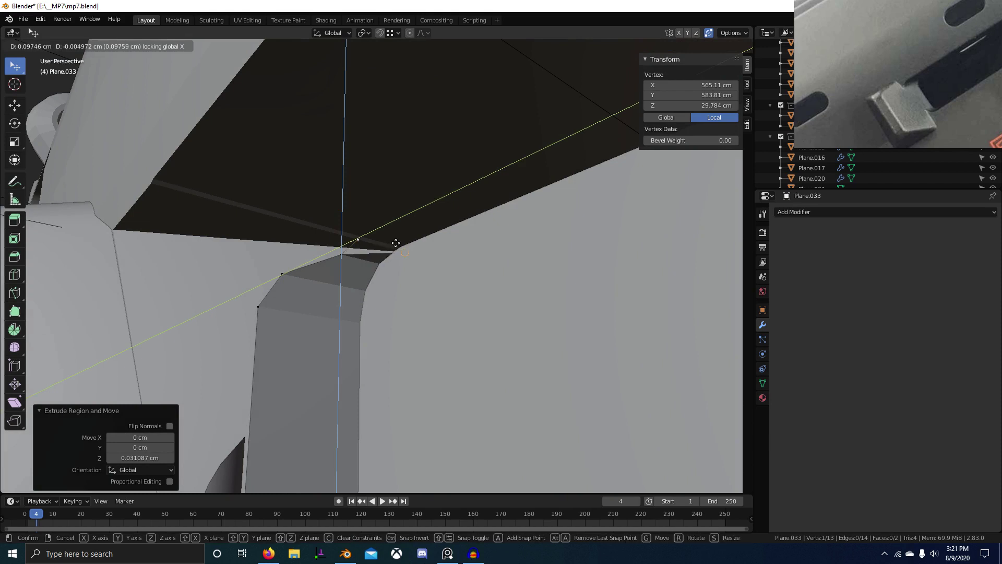
right_click(395, 243)
middle_click_drag(396, 243, 391, 261)
key("g")
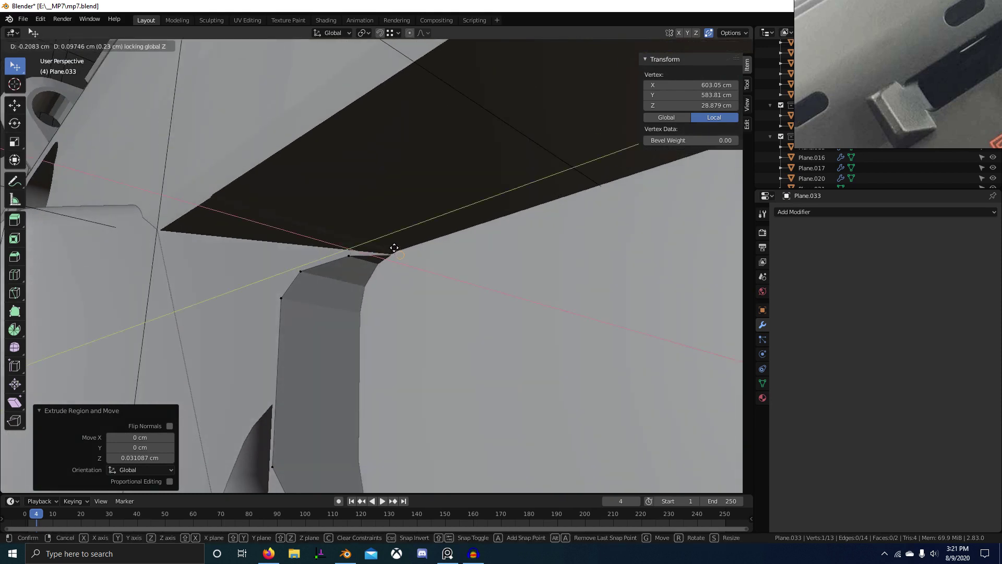
left_click(402, 248)
scroll(402, 248, "down", 6)
middle_click_drag(402, 256, 336, 345)
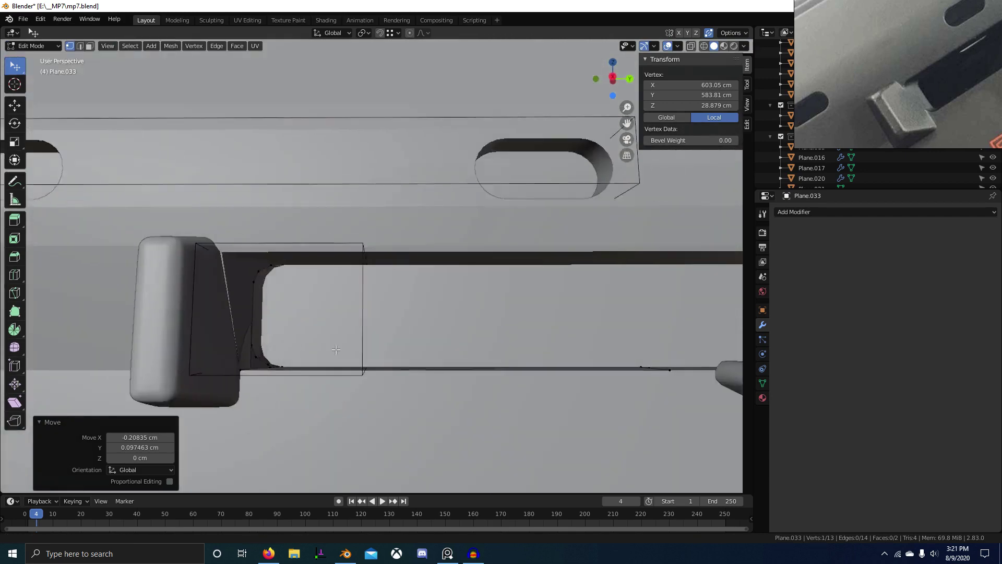
middle_click_drag(548, 339, 418, 336, "shift")
scroll(428, 335, "up", 3)
middle_click_drag(428, 335, 452, 331)
middle_click_drag(458, 282, 494, 276)
scroll(496, 275, "up", 3)
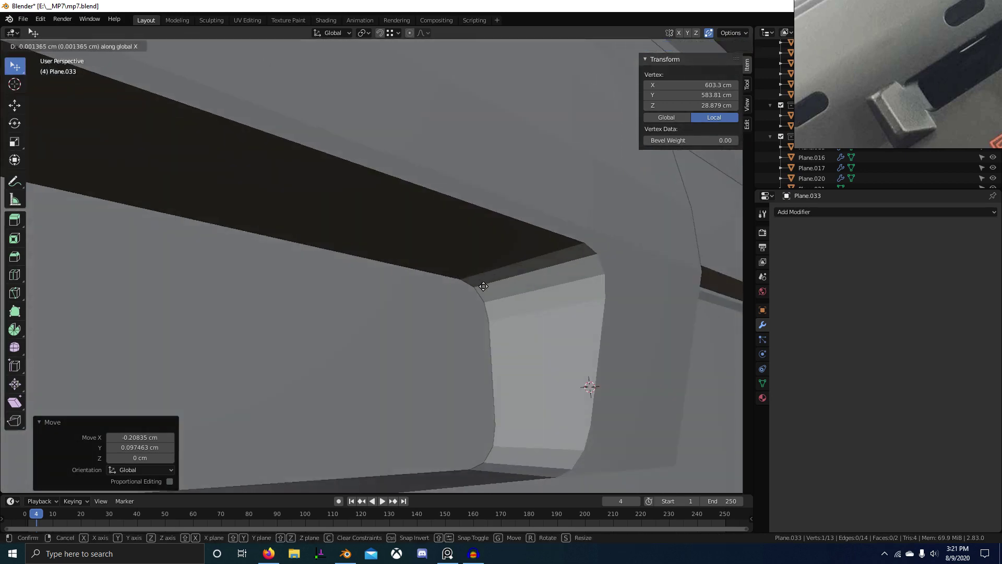
middle_click_drag(474, 321, 506, 386)
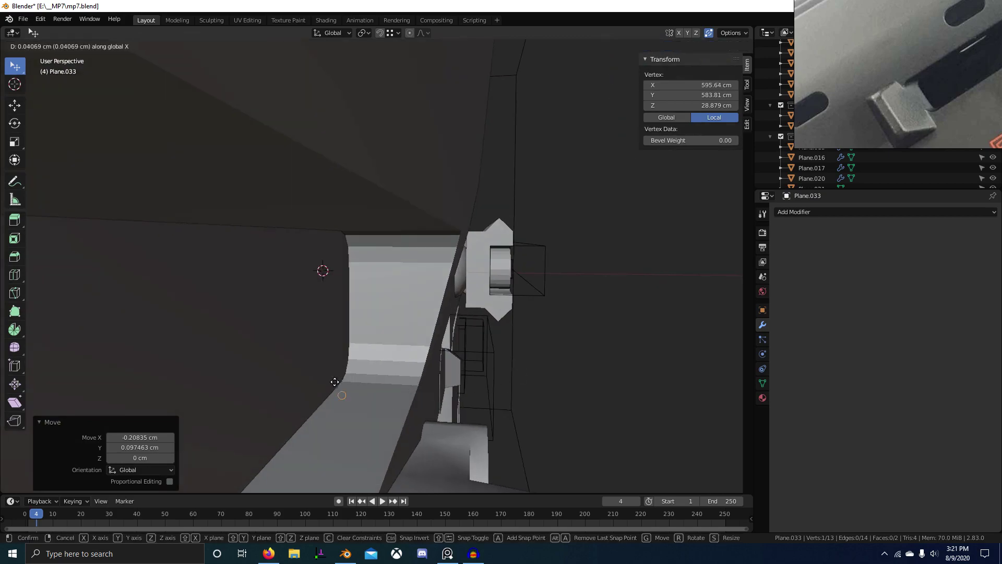
left_click(243, 385)
Step: Switch from editing the ledge plane to editing the receiver body, shown in solid shading
mouse_move(347, 382)
middle_mouse_down()
mouse_move(402, 376)
mouse_move(364, 376)
mouse_move(369, 369)
mouse_move(328, 358)
mouse_move(337, 370)
mouse_move(287, 246)
mouse_move(297, 277)
mouse_move(326, 284)
mouse_move(213, 363)
mouse_move(470, 372)
mouse_move(494, 394)
mouse_move(466, 412)
middle_mouse_up()
key("shift+z")
scroll(358, 384, "up", 3)
key("Tab")
right_click(522, 359)
key("Tab")
key("z")
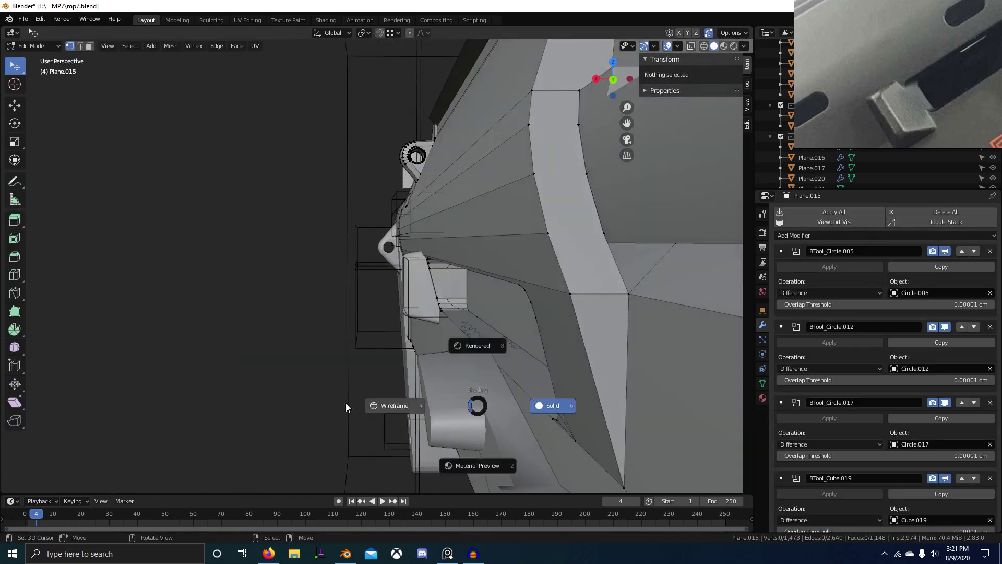
left_click(346, 403)
scroll(390, 392, "up", 2)
mouse_move(384, 394)
middle_mouse_down()
mouse_move(379, 358)
mouse_move(399, 351)
middle_mouse_up()
key("z")
left_click(519, 374)
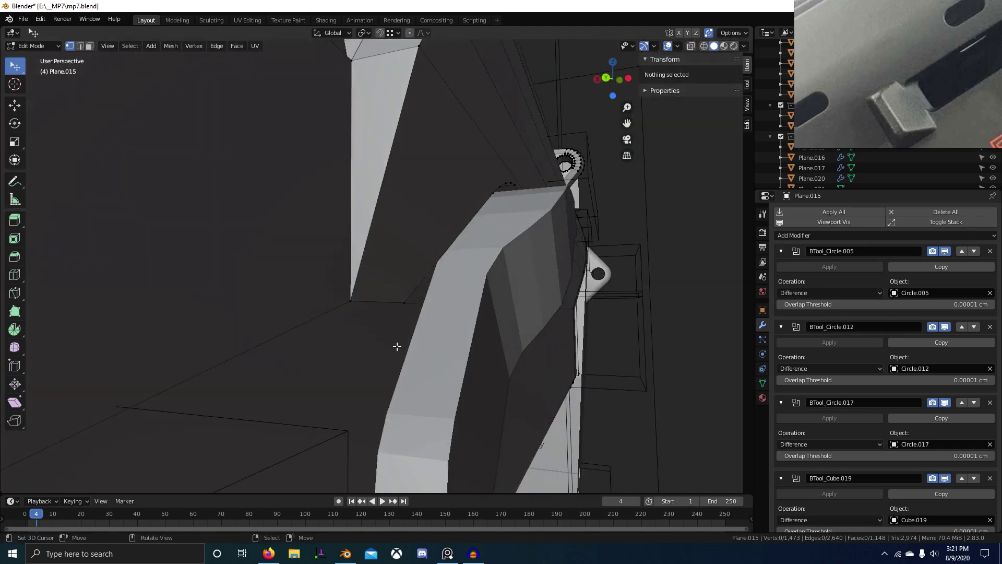
Step: Isolate the receiver body in local view and select the port's inner wall faces with a Co-planar Select Similar
key("KP_Divide")
scroll(429, 327, "up", 6)
middle_click_drag(449, 319, 310, 360)
key("3")
right_click(220, 372)
key("shift+g")
left_click(221, 373)
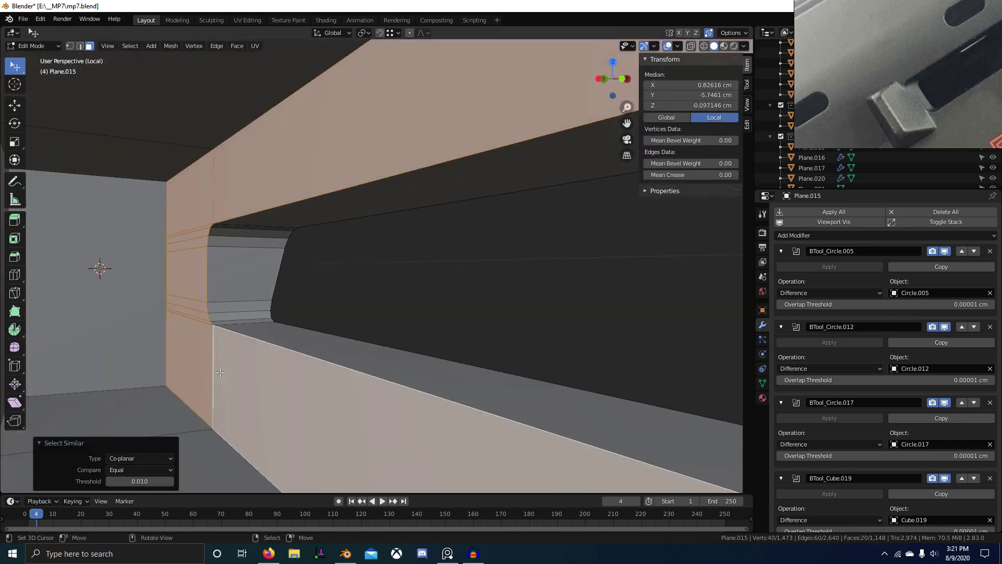
scroll(221, 372, "down", 8)
middle_click_drag(275, 400, 352, 412)
key("z")
left_click(217, 398)
scroll(220, 396, "up", 3)
mouse_move(219, 397)
middle_mouse_down()
mouse_move(363, 387)
mouse_move(386, 414)
mouse_move(495, 396)
mouse_move(403, 345)
middle_mouse_up()
key("z")
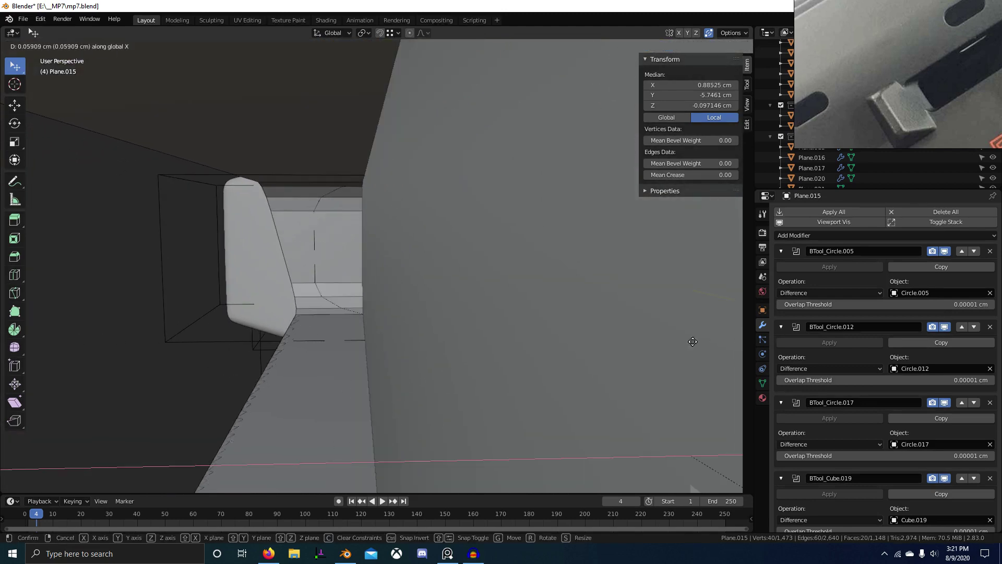
right_click(238, 326)
middle_click_drag(336, 349, 315, 348)
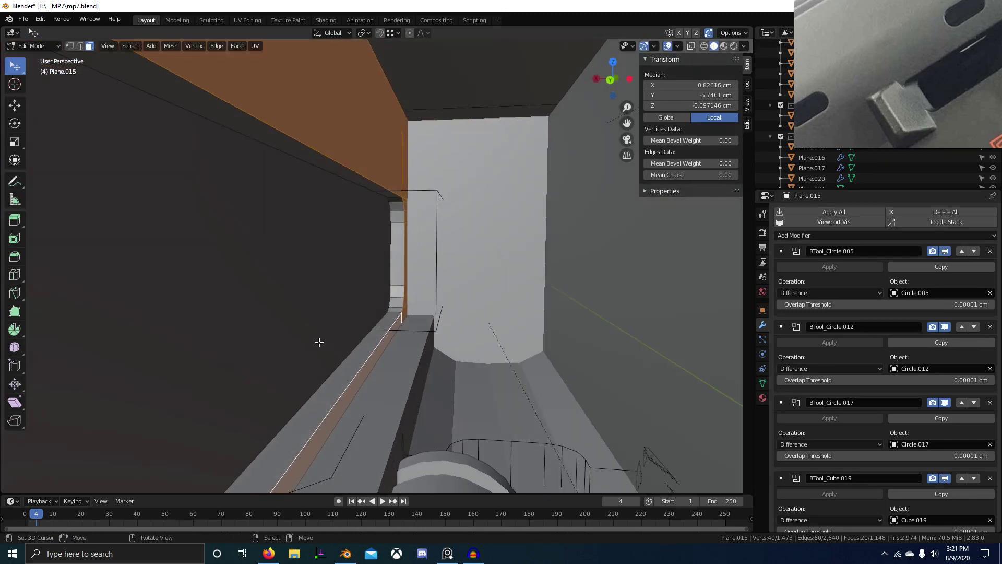
key("KP_Divide")
scroll(345, 297, "up", 7)
mouse_move(346, 288)
middle_mouse_down("shift")
mouse_move(347, 315)
mouse_move(352, 277)
middle_mouse_up("shift")
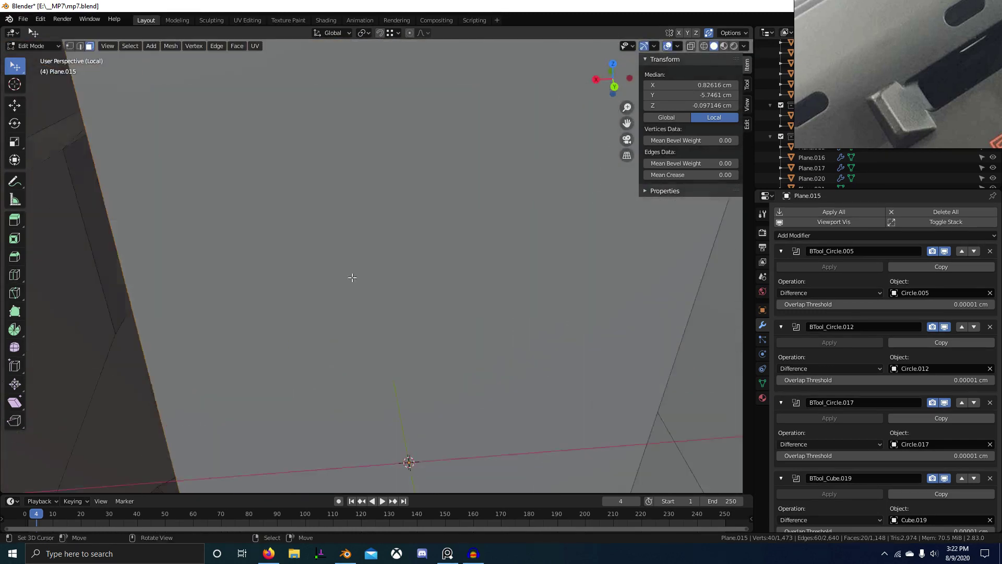
scroll(351, 277, "up", 3)
scroll(455, 385, "down", 3)
key("g")
key("x")
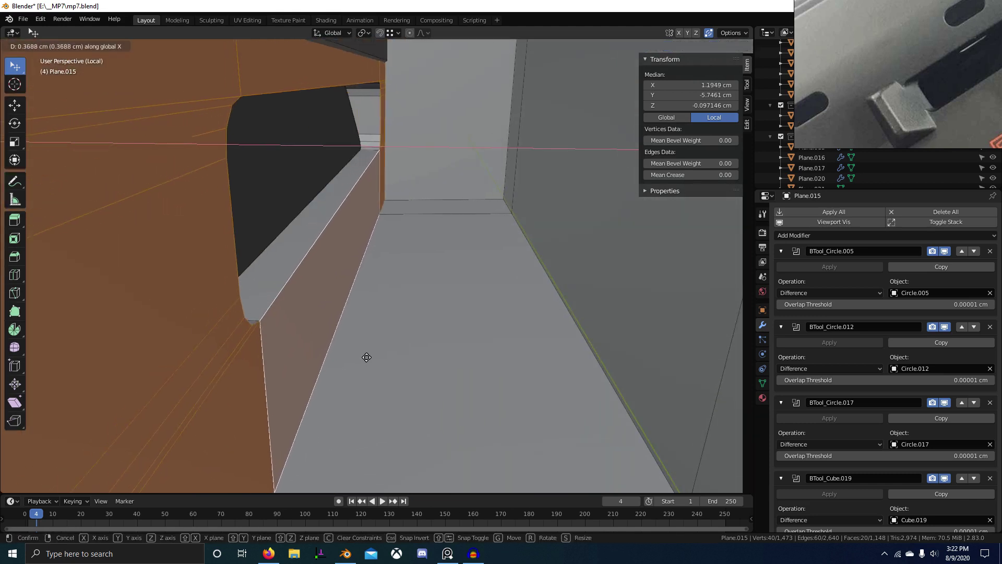
right_click(387, 340)
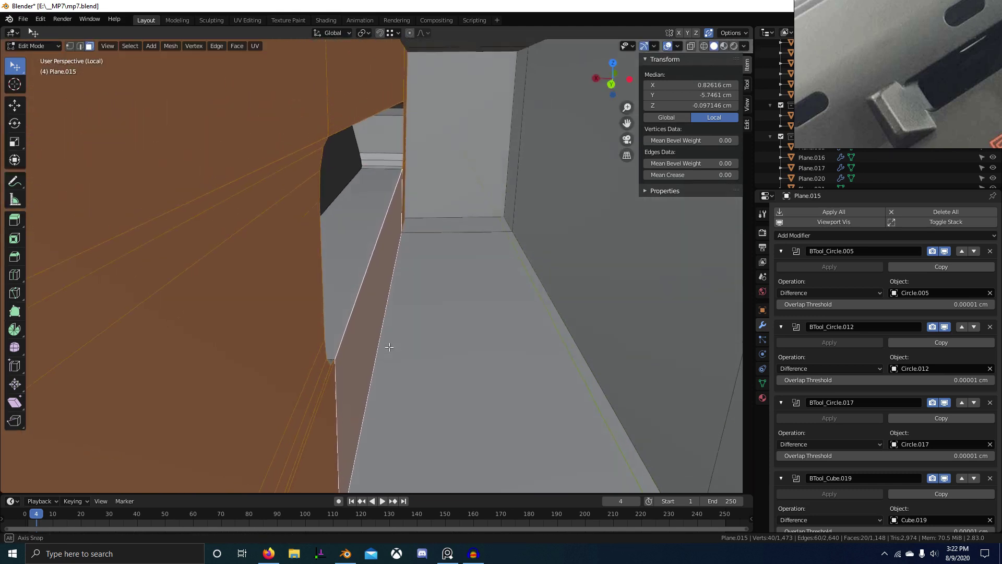
middle_click_drag(389, 347, 381, 313)
key("g")
key("x")
right_click(329, 326)
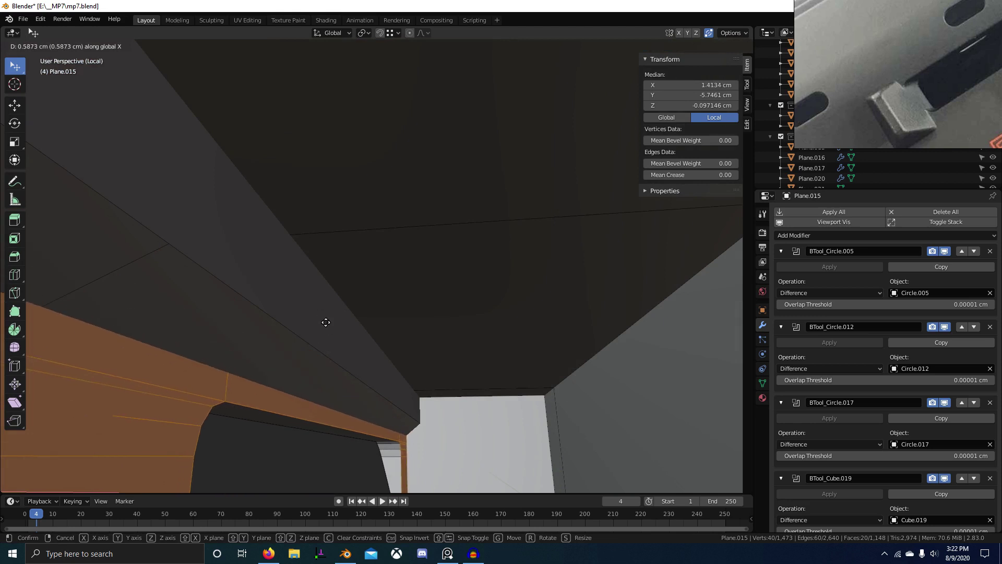
scroll(336, 339, "up", 6)
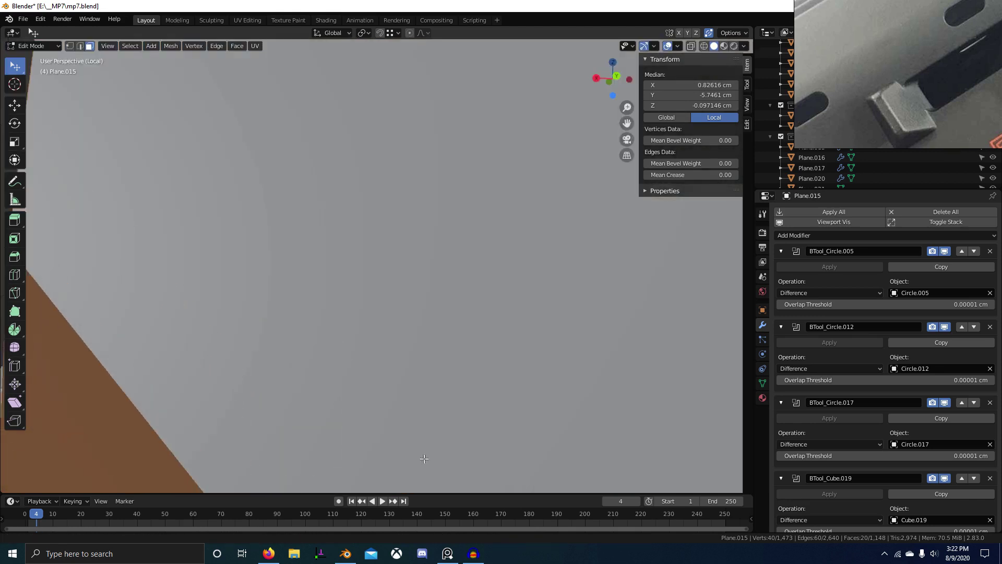
middle_click_drag(425, 459, 345, 47)
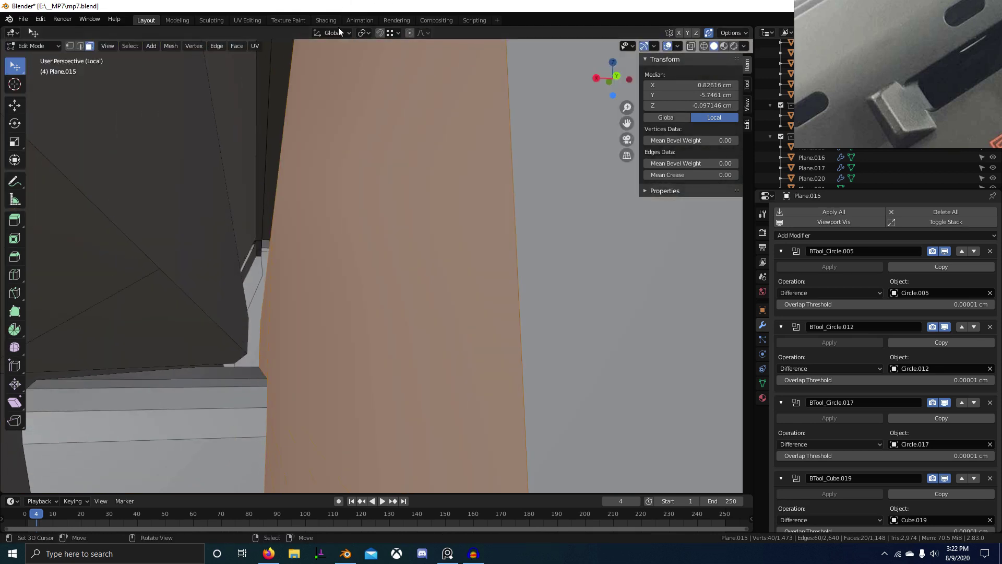
middle_click_drag(376, 204, 339, 250)
key("g")
key("x")
right_click(399, 313)
Step: Leave local view and shift the selected co-planar inner wall faces of the port along X
key("KP_Divide")
key("g")
key("x")
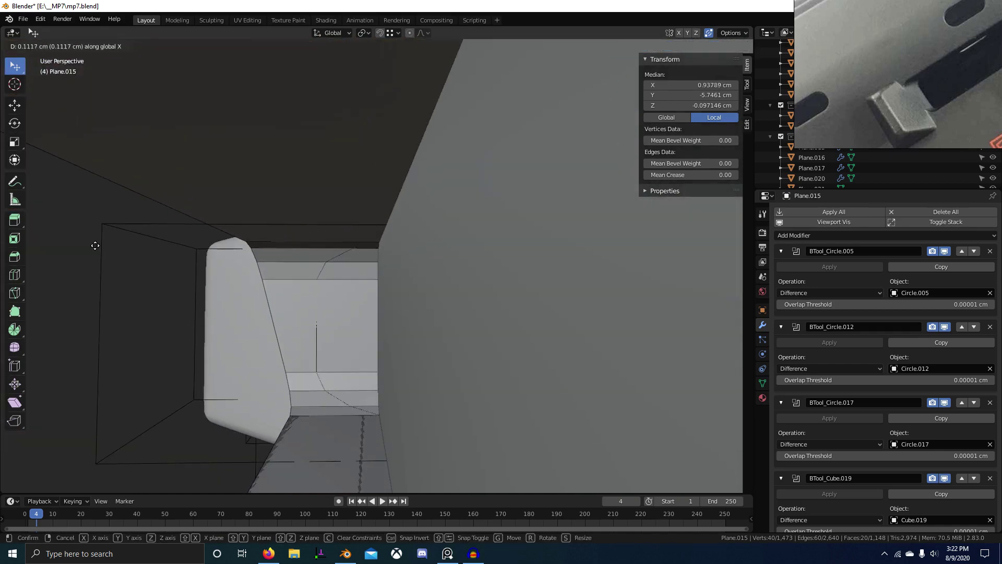
middle_click_drag(37, 238, 357, 255)
left_click(307, 250)
Step: Leave the receiver body's edit mode and open the ledge plane for editing
scroll(381, 270, "up", 3)
middle_click_drag(417, 311, 302, 258, "shift")
key("Tab")
left_click(257, 259)
left_click(287, 299)
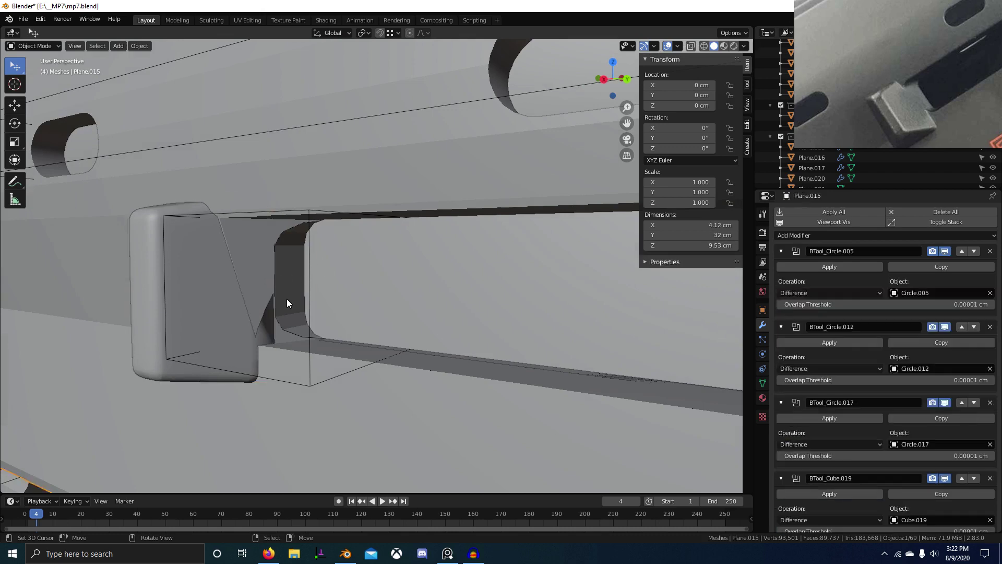
left_click(357, 358)
mouse_move(357, 355)
middle_mouse_down()
mouse_move(359, 365)
mouse_move(319, 211)
mouse_move(339, 271)
mouse_move(465, 291)
mouse_move(359, 275)
mouse_move(371, 298)
mouse_move(402, 289)
mouse_move(432, 341)
middle_mouse_up()
key("Tab")
Step: Snap the plane's inner long edge 0.012806 cm along X to the port's inner wall corner
scroll(410, 284, "down", 5)
scroll(465, 291, "up", 4)
scroll(393, 280, "up", 2)
key("shift+z")
key("z")
left_click(664, 297)
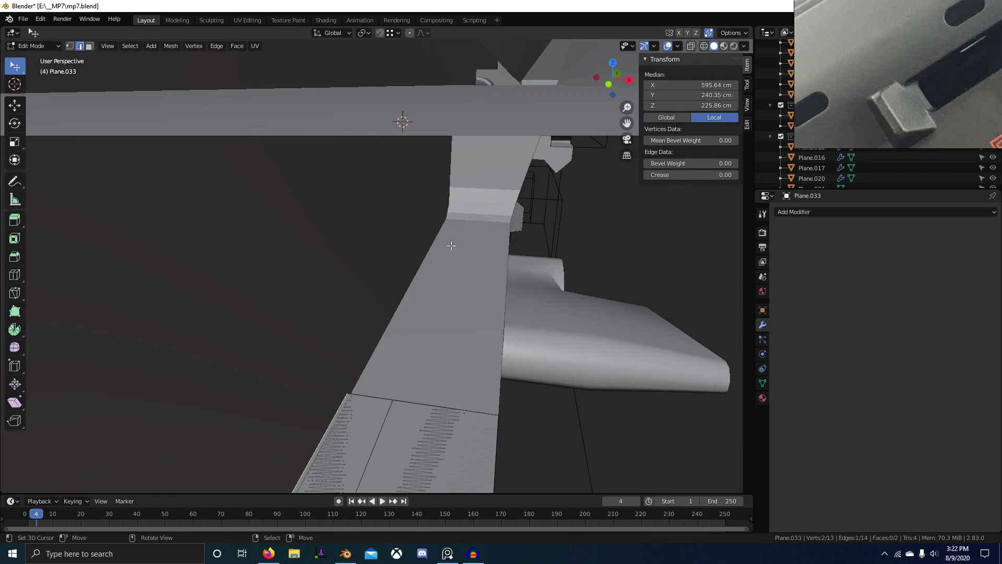
left_click(450, 213)
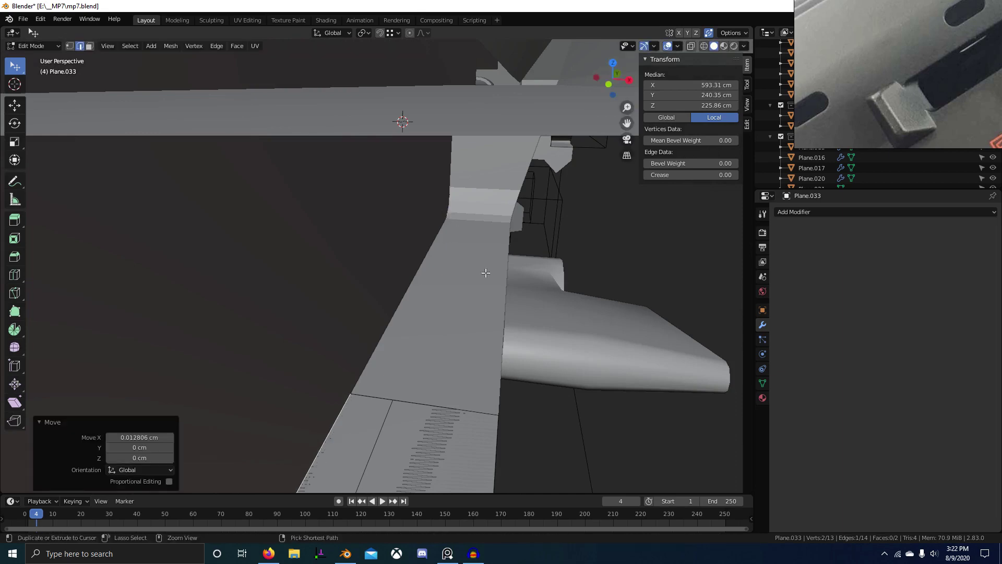
Step: Extrude snapped vertices from the upper inner corner down around the recess's inner outline to its lower corner
mouse_move(488, 273)
middle_mouse_down()
mouse_move(413, 281)
mouse_move(443, 340)
mouse_move(418, 273)
mouse_move(421, 215)
middle_mouse_up()
scroll(443, 339, "up", 3)
key("shift+z")
key("shift+z")
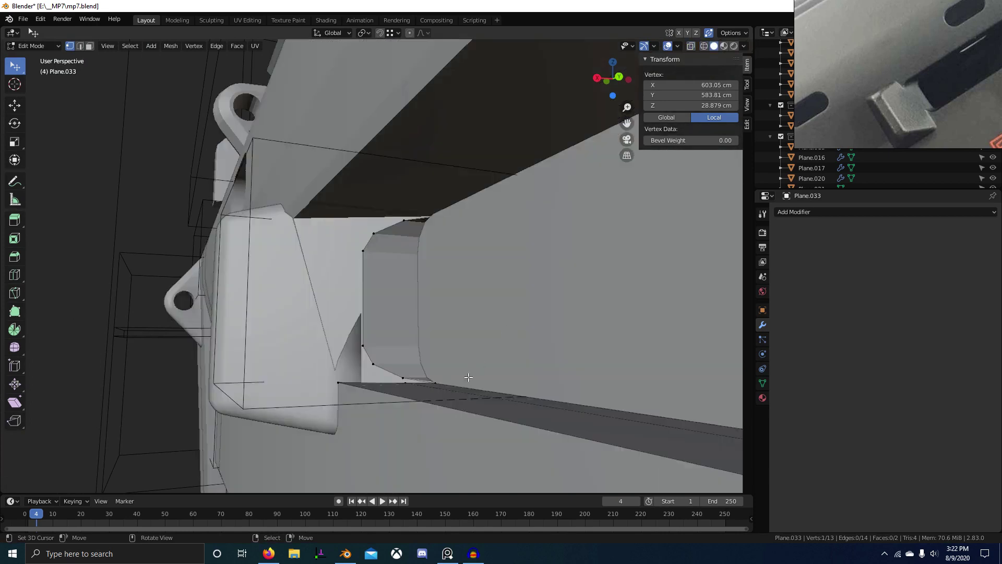
middle_click_drag(490, 271, 493, 300)
left_click(481, 297)
middle_click_drag(448, 272, 453, 250)
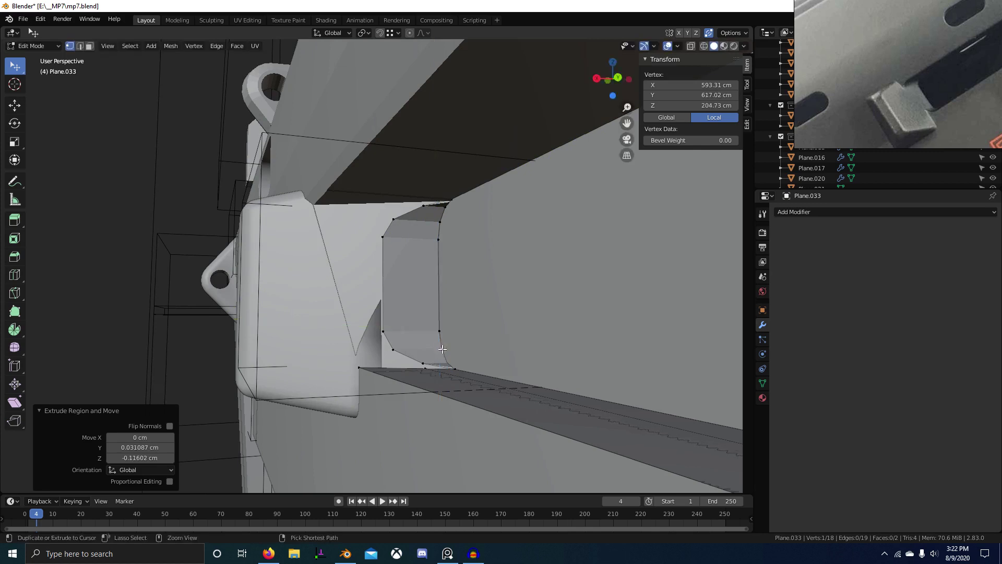
left_click(450, 364)
middle_click_drag(450, 364, 501, 399)
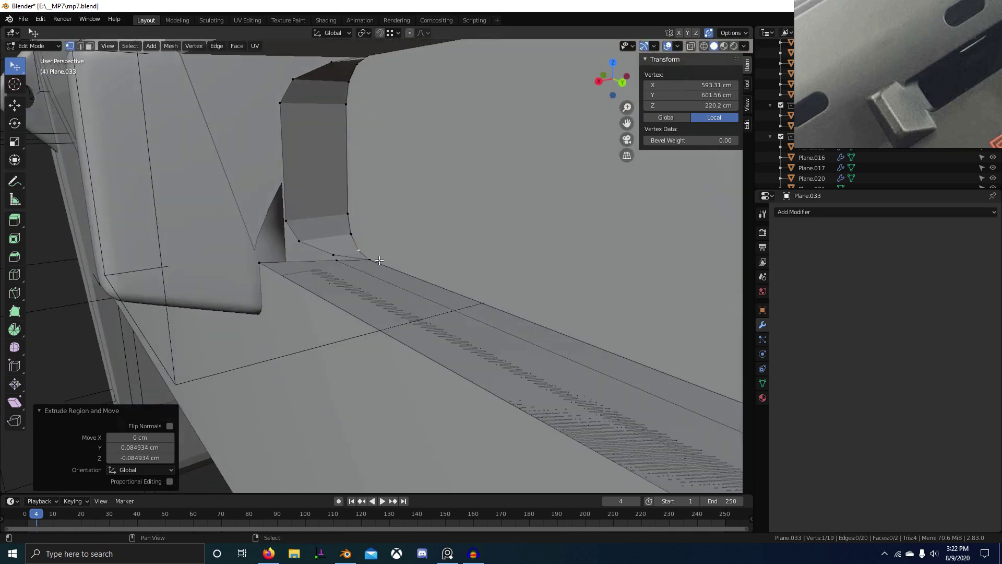
Step: Join the inner outline to the plane's corner and fill faces between the two vertex outlines along the recess's rounded end
left_click(369, 262, "shift")
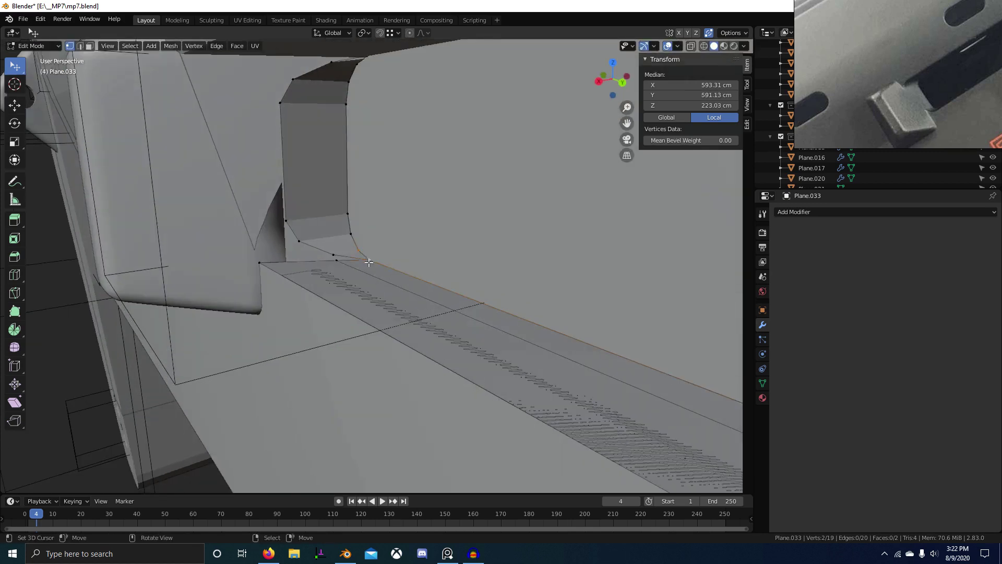
left_click(341, 254, "shift")
middle_click_drag(342, 254, 377, 283)
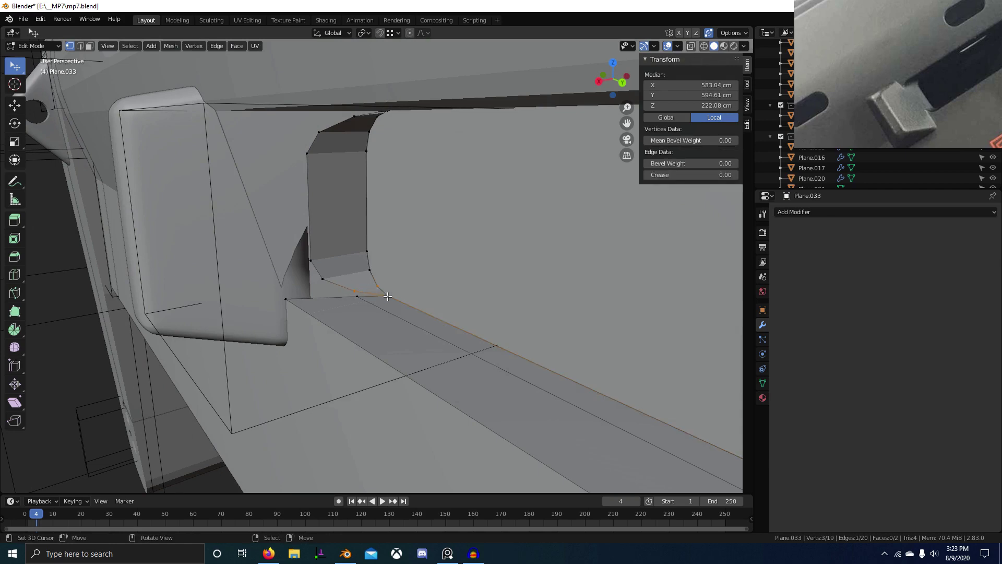
middle_click_drag(394, 310, 375, 286)
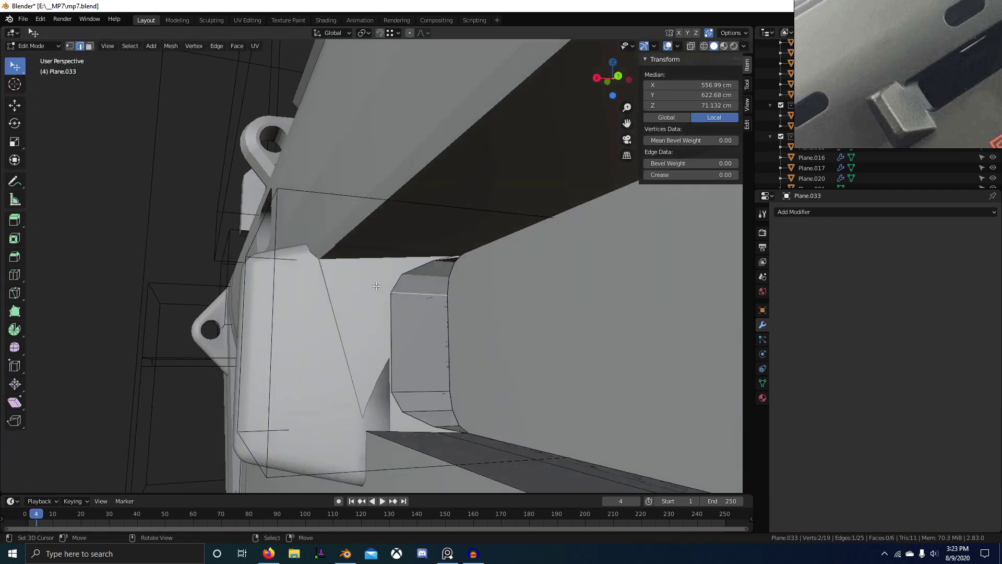
middle_click_drag(412, 332, 446, 415)
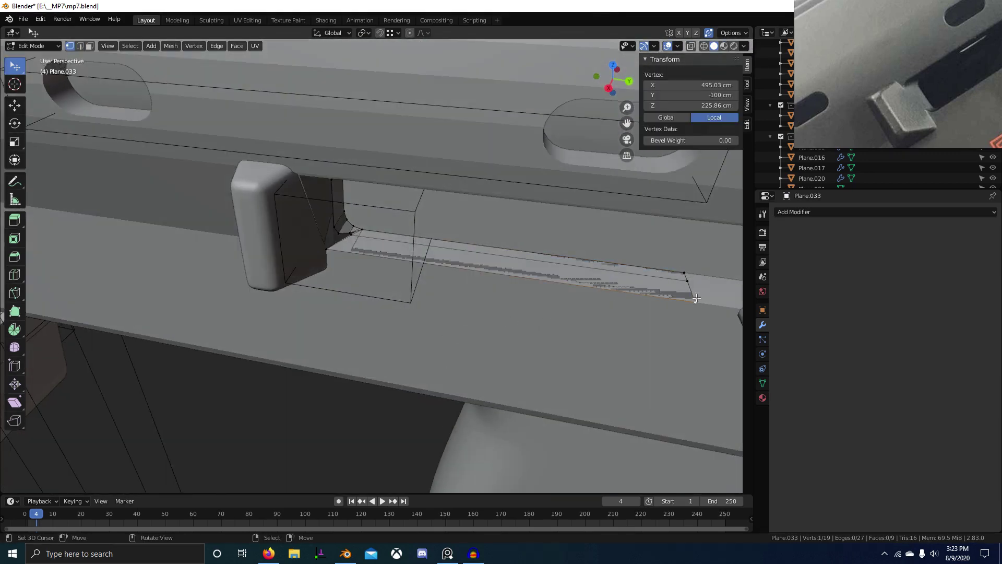
Step: Shorten the ledge plane by moving its far end edge -2.4944 cm along Y
left_click(677, 295, "ctrl")
key("g")
key("y")
left_click(448, 299)
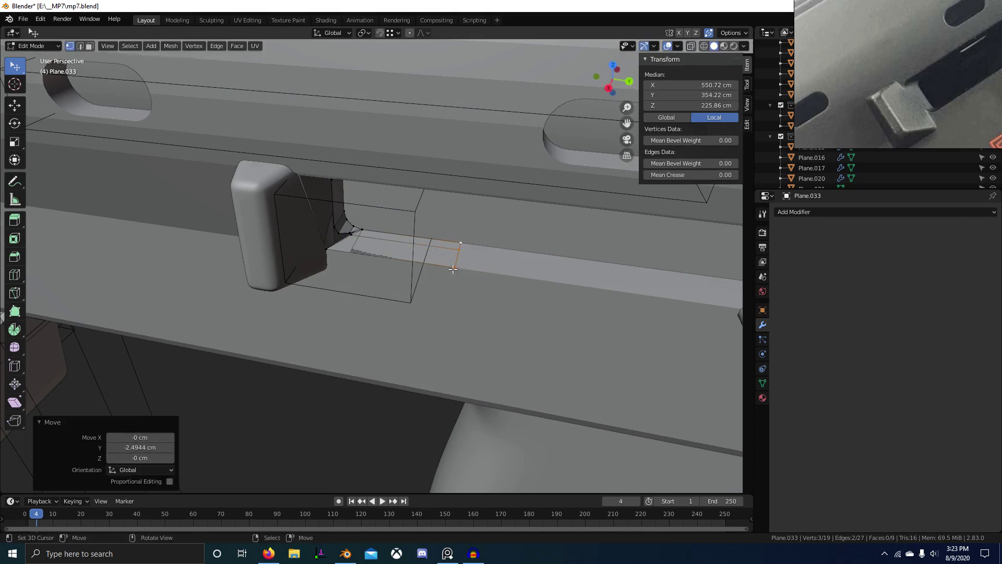
Step: Duplicate the two ledge faces and move the copy 0.80399 cm up along Z
middle_click_drag(418, 328, 488, 308)
key("3")
scroll(402, 341, "up", 3)
key("shift+d")
key("z")
left_click(447, 354)
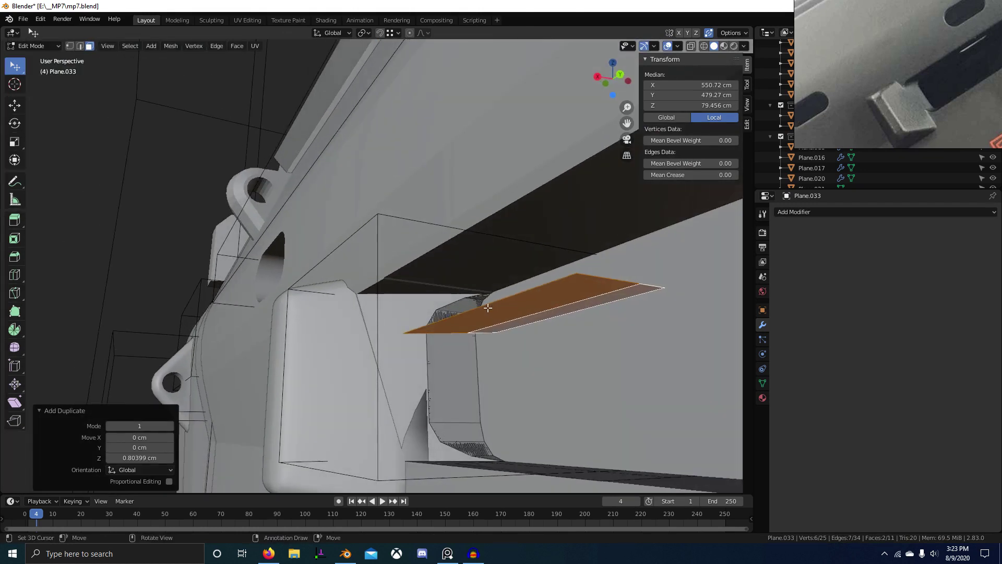
Step: Isolate the object and snap the duplicated faces along Z to the uppermost corner of the recess's rounded end
key("KP_Divide")
scroll(491, 308, "up", 4)
middle_click_drag(422, 209, 440, 271)
scroll(439, 271, "down", 2)
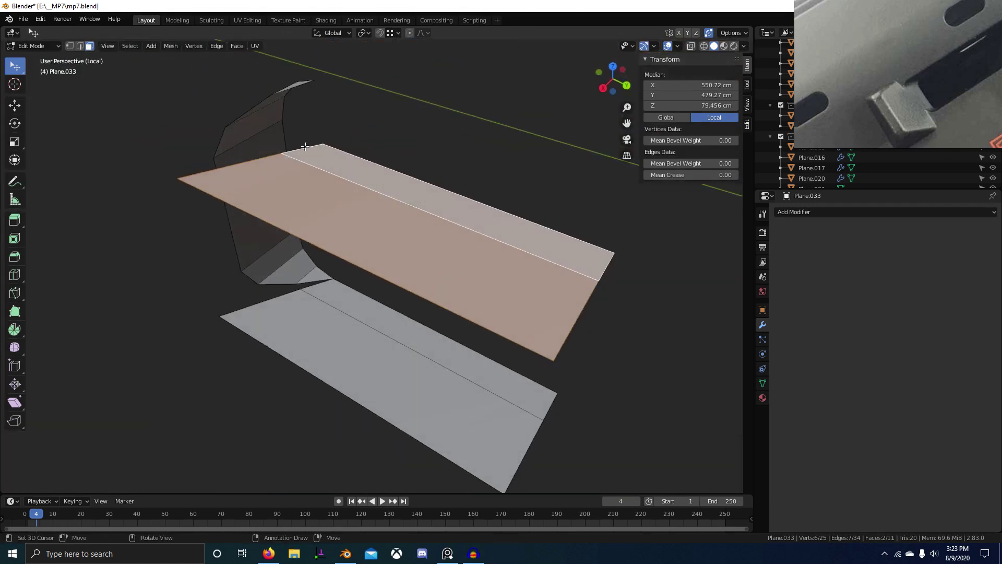
key("g")
key("z")
left_click(318, 85, "ctrl")
scroll(320, 105, "down", 4)
middle_click_drag(328, 201, 447, 213)
scroll(446, 204, "up", 7)
key("1")
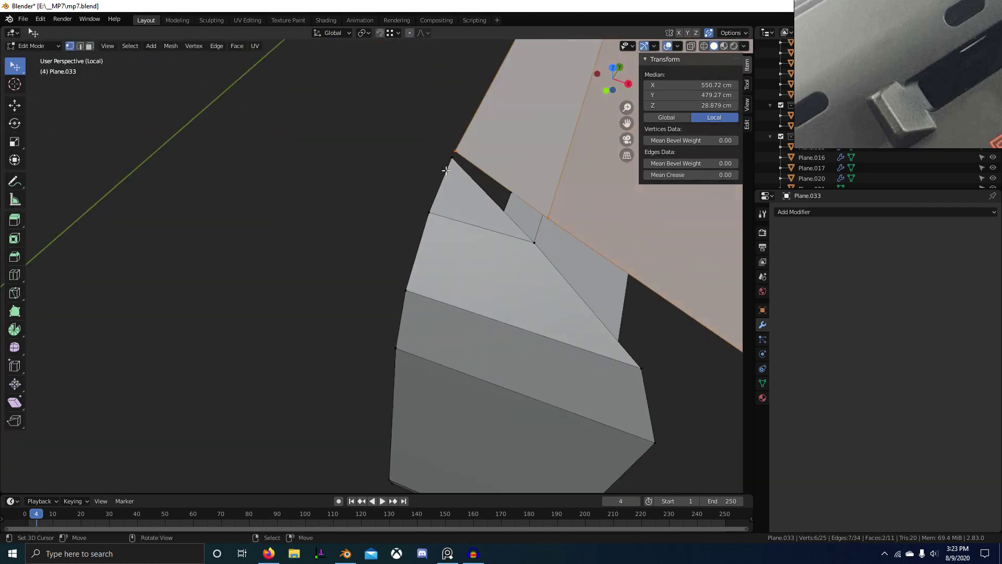
left_click(456, 141, "ctrl")
Step: Duplicate the rounded end wall's outer vertical edge and move the copy along X toward the tapered block
scroll(456, 157, "down", 8)
middle_click_drag(457, 198, 435, 264)
scroll(373, 218, "up", 4)
scroll(406, 222, "down", 5)
scroll(456, 272, "up", 5)
key("2")
left_click(442, 331)
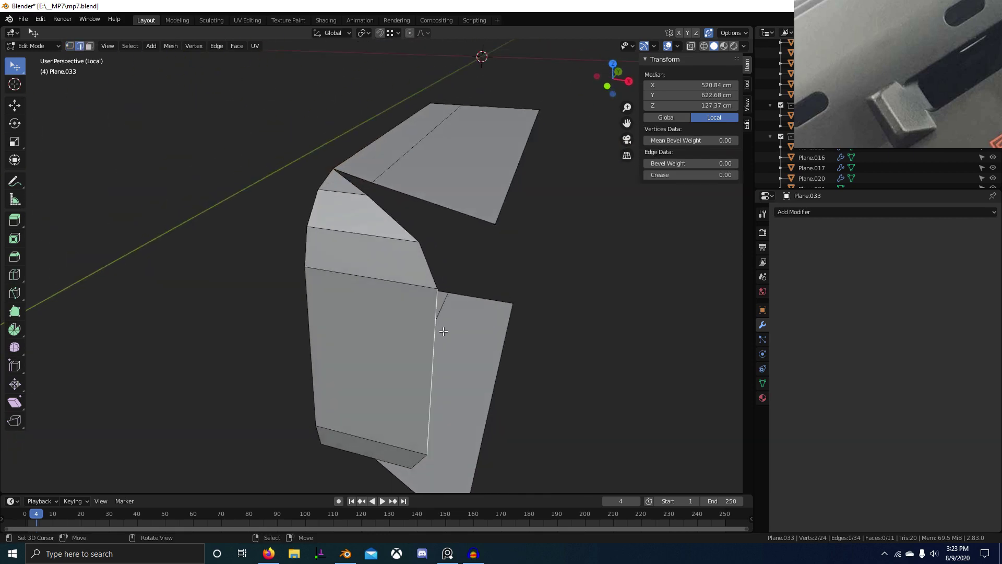
middle_click_drag(428, 339, 307, 351)
key("KP_Divide")
middle_click_drag(416, 298, 343, 254)
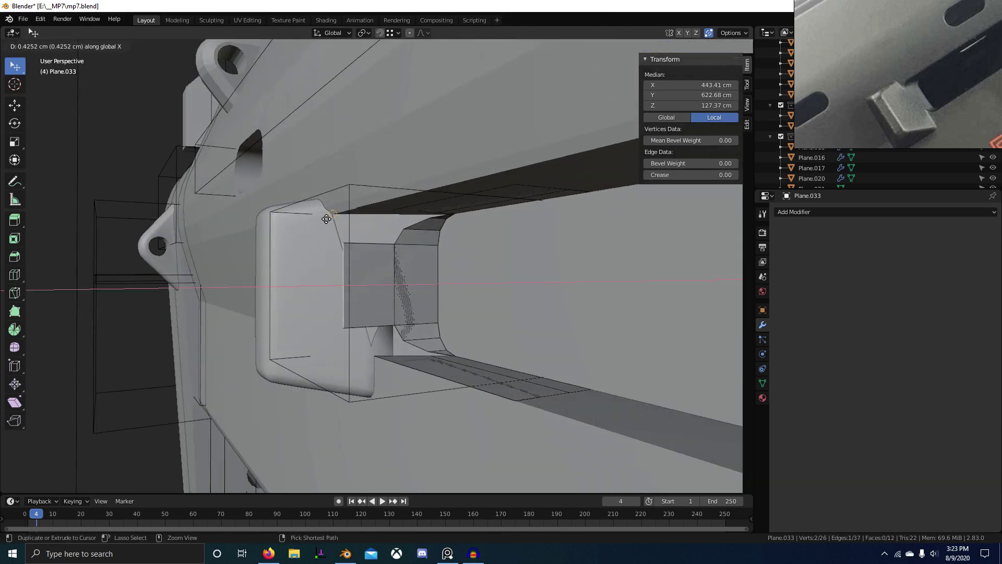
left_click(407, 258)
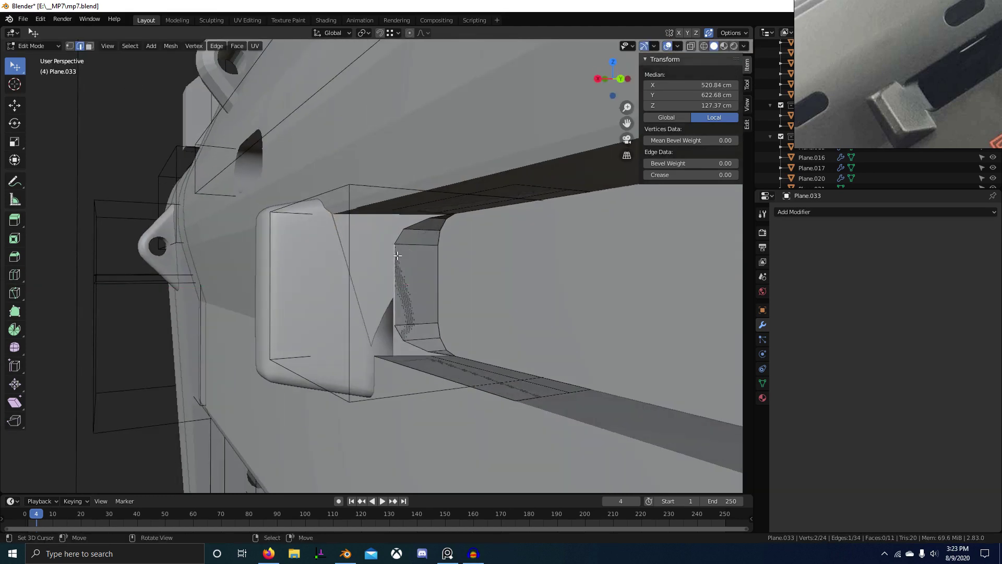
right_click(353, 255)
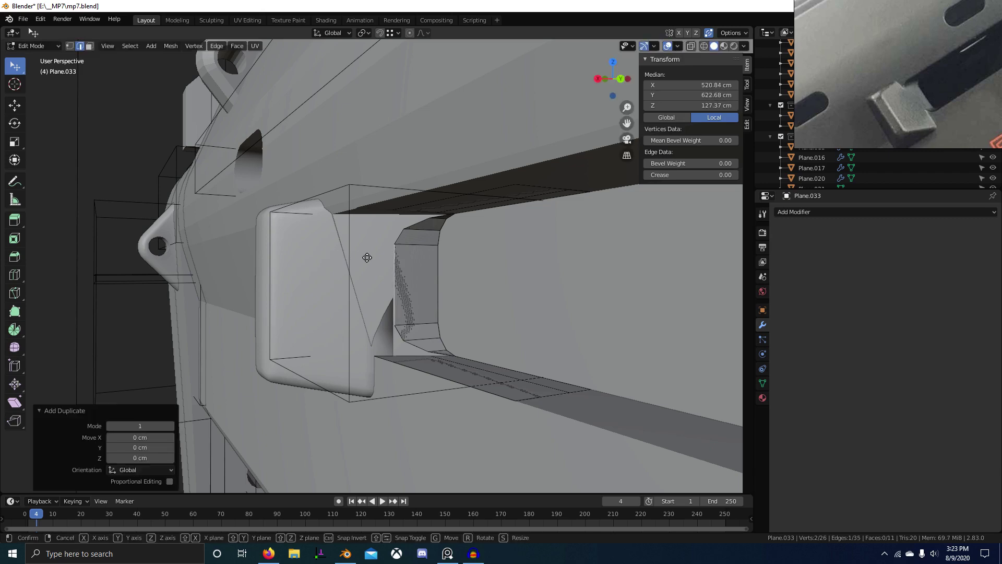
right_click(352, 250)
middle_click_drag(352, 251, 313, 334)
middle_click_drag(314, 334, 413, 201, "shift")
key("g")
key("x")
left_click(315, 297)
Step: Snap the copied edge's upper and lower vertices to the recess's outer corners beside the tapered block
key("1")
left_click(374, 226)
key("g")
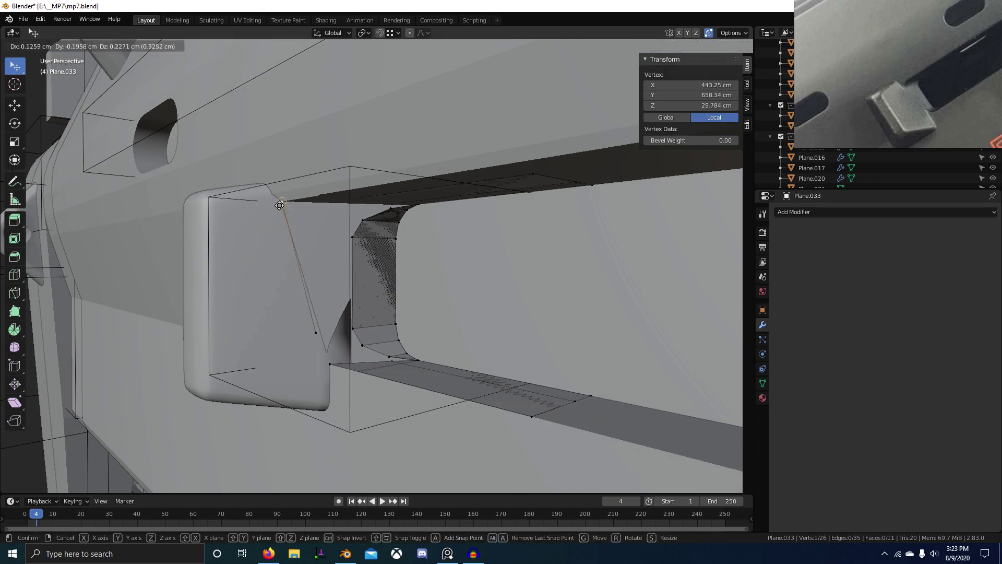
left_click(279, 205)
left_click(316, 333)
key("g")
left_click(333, 367)
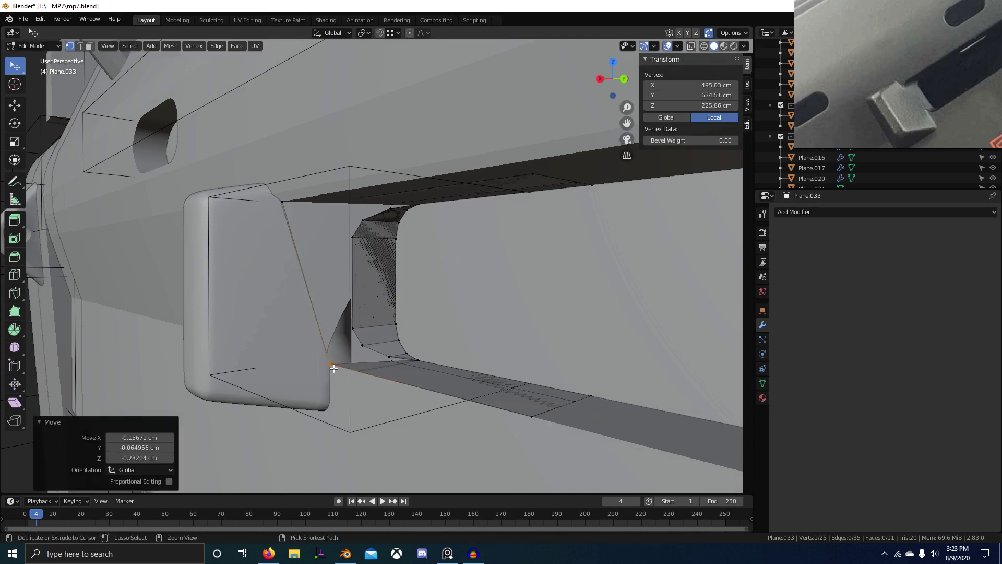
Step: Move the slanted edge's upper vertex 0.004972 cm along Z onto the upper plane's height
middle_click_drag(333, 368, 333, 311)
left_click(196, 196)
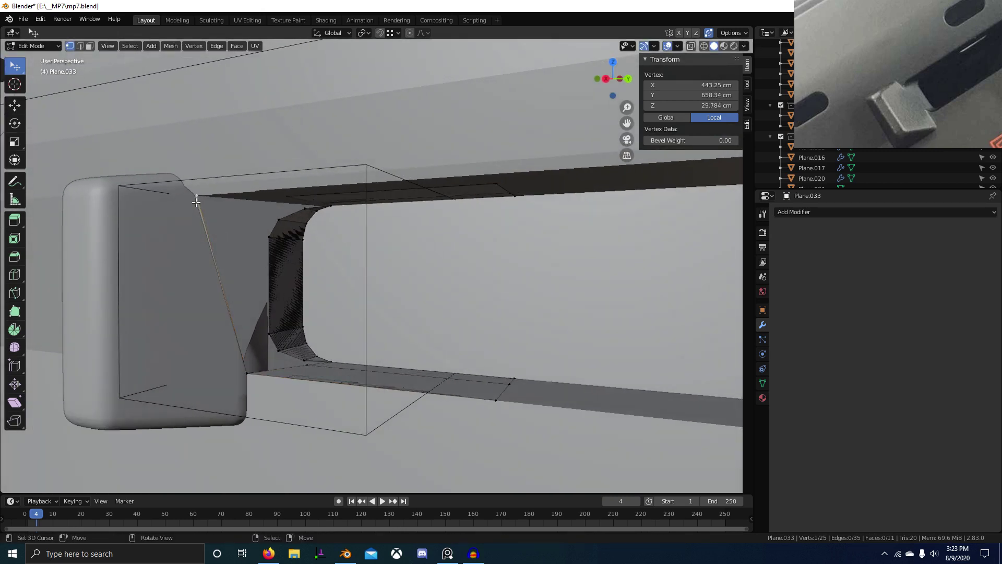
key("KP_Divide")
left_click(252, 165)
middle_click_drag(251, 165, 356, 371)
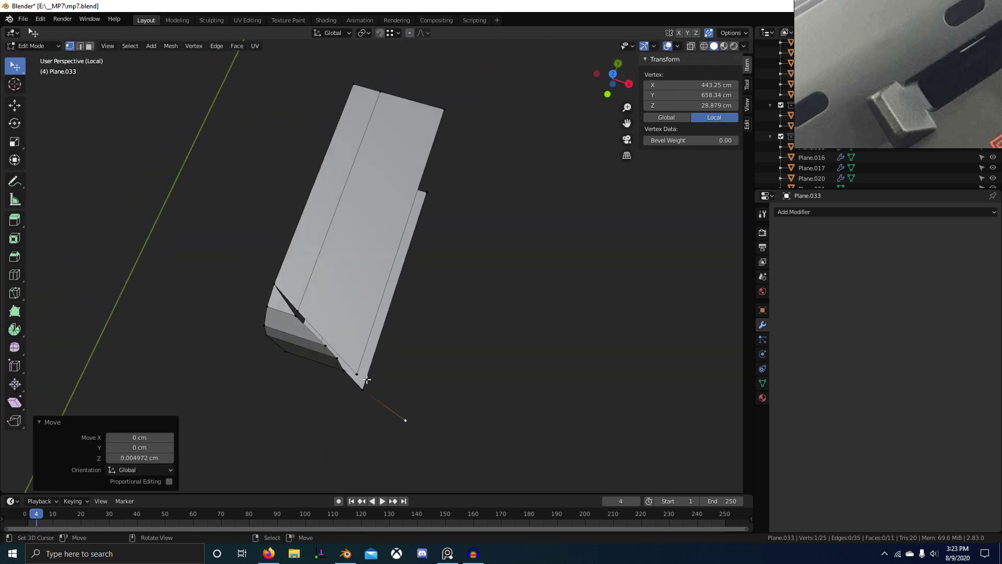
Step: Snap the upper plane's near outer corner onto the slanted edge's upper vertex
right_click(358, 377)
middle_click_drag(412, 384, 277, 260)
key("KP_Divide")
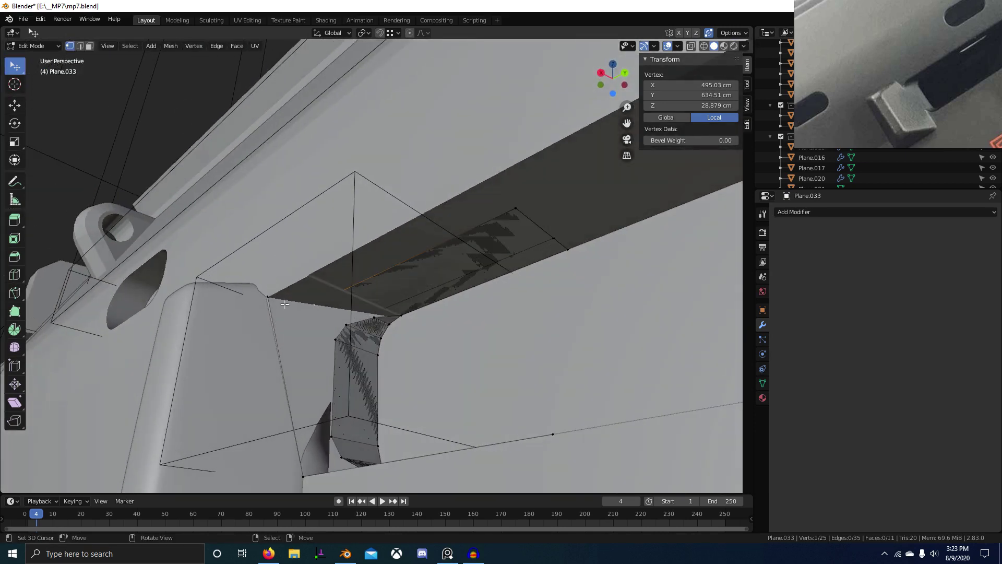
key("g")
left_click(258, 294)
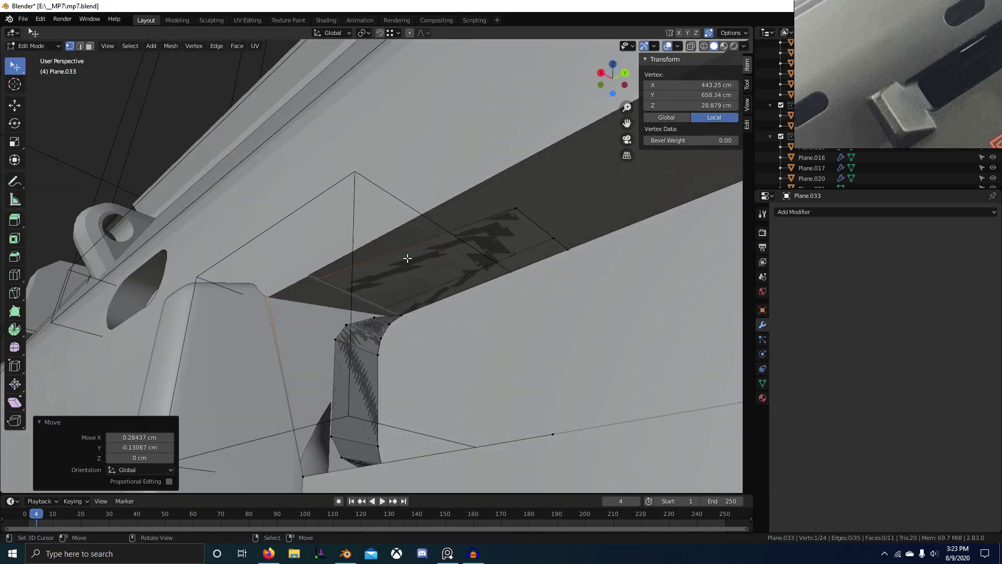
Step: Move the upper plane's far outer corner 0.28437 cm along X to align it with the snapped near corner
left_click(481, 226)
key("g")
key("x")
left_click(261, 296)
scroll(266, 294, "down", 3)
middle_click_drag(282, 292, 444, 368)
scroll(412, 324, "up", 4)
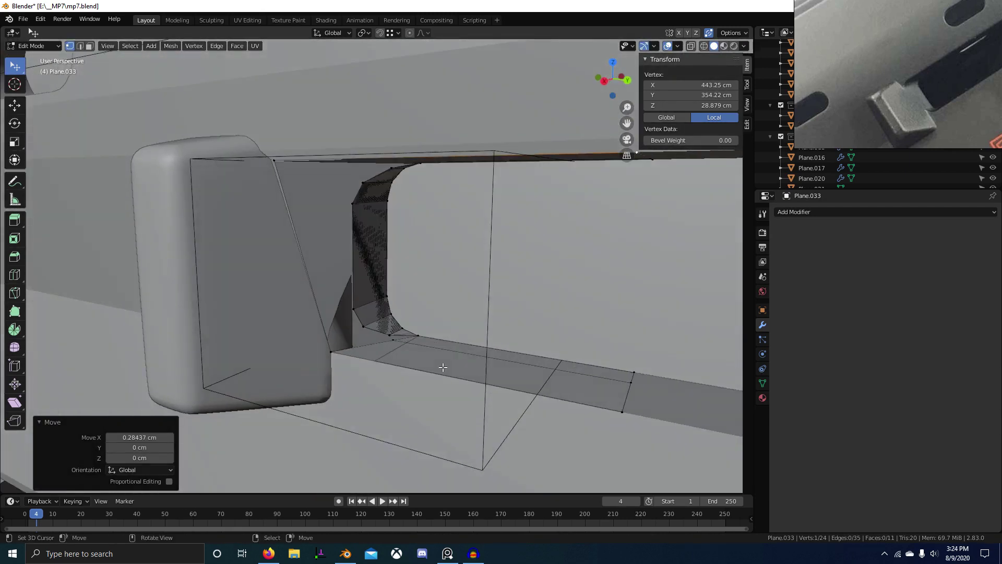
Step: Isolate the mesh and fill a face between the slanted edge and the rounded end's outer vertical edge
key("KP_Divide")
scroll(345, 311, "up", 1)
middle_click_drag(345, 311, 360, 266)
key("2")
left_click(357, 266)
left_click(407, 258, "shift")
key("f")
scroll(257, 306, "up", 2)
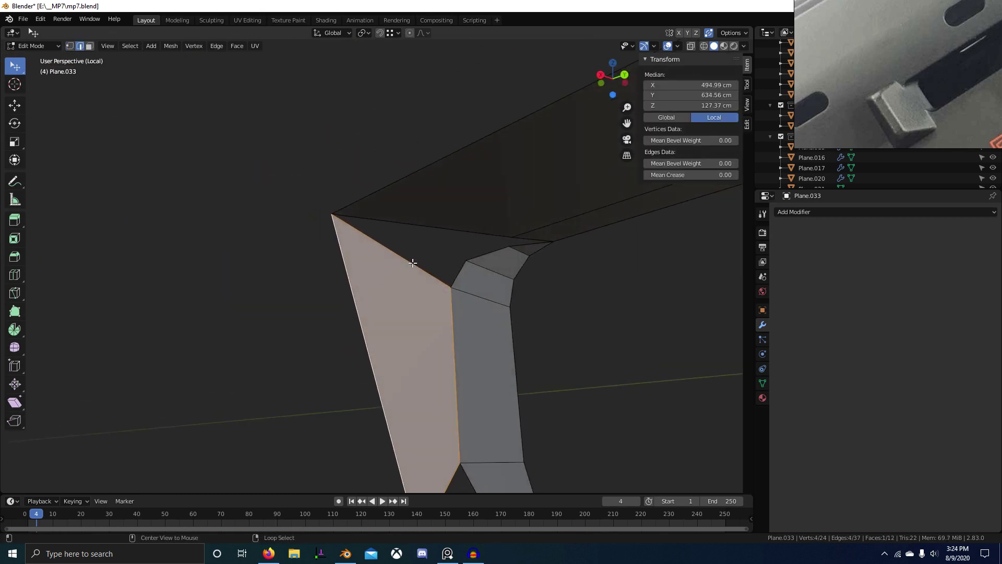
Step: Try to fill the gap above the new face by selecting the surrounding edges, and undo the attempt
right_click(411, 260, "alt")
key("f")
key("ctrl+z")
right_click(450, 274)
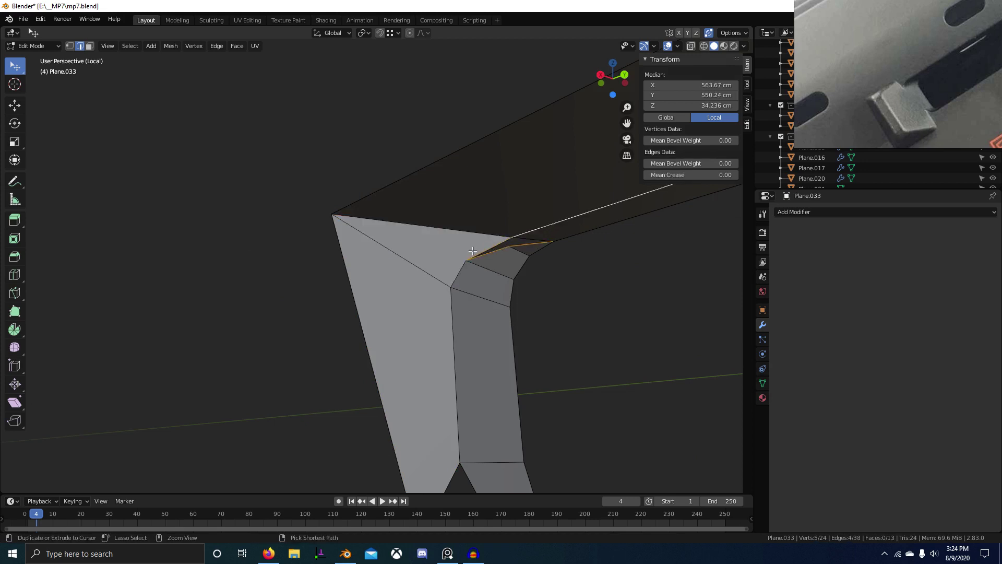
key("ctrl+z")
key("ctrl+z")
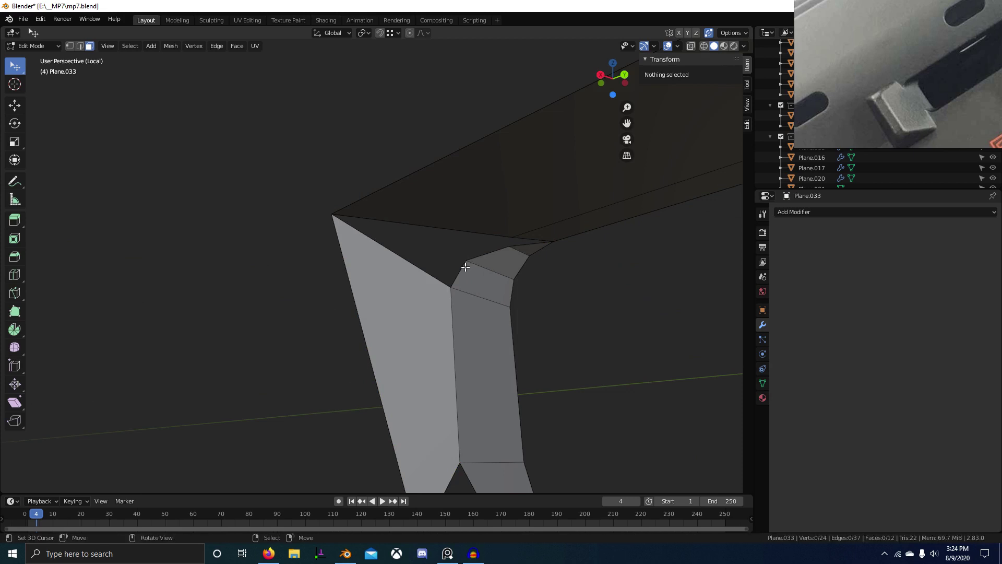
Step: Select the edges bordering the upper gap beside the rounded end and fill them with one face
right_click(465, 267)
right_click(445, 228, "ctrl")
right_click(414, 263, "ctrl")
key("f")
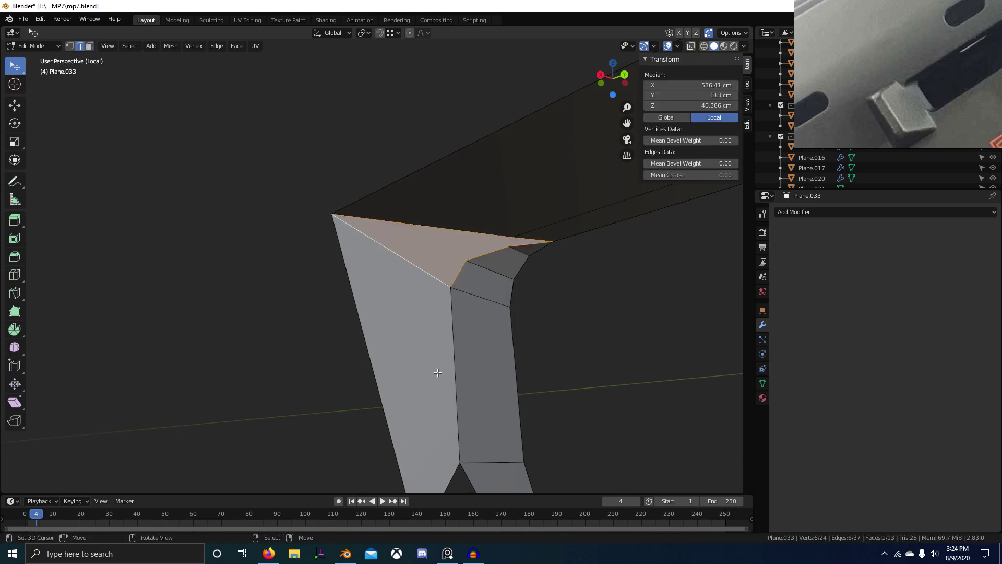
Step: Select the edges bordering the lower gap beside the rounded end and fill them with one face
scroll(435, 386, "down", 1)
middle_click_drag(428, 433, 406, 348, "shift")
right_click(405, 348, "ctrl")
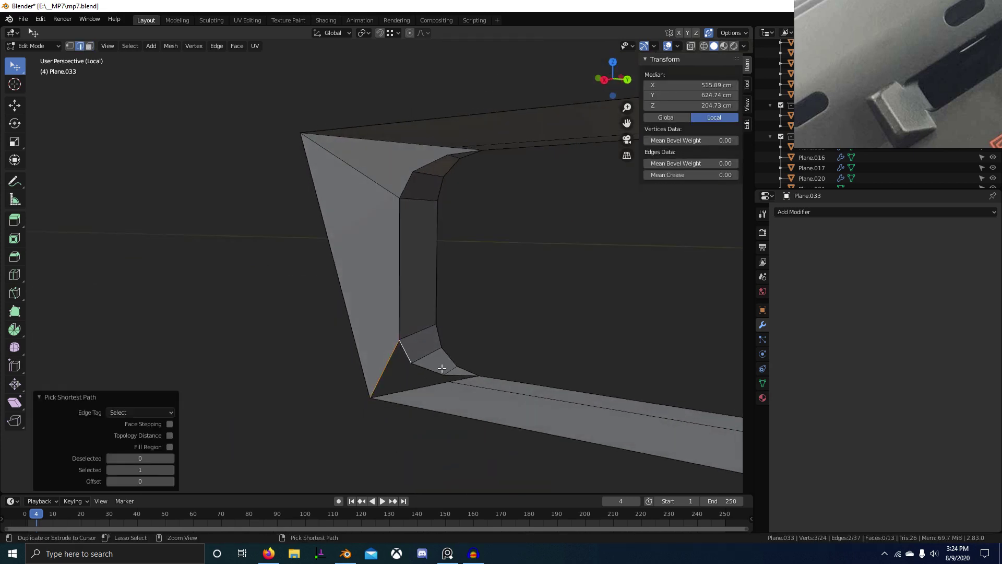
right_click(459, 376, "ctrl")
key("f")
Step: Examine the filled end faces in Object Mode, then return to Edit Mode in a right orthographic view
key("Tab")
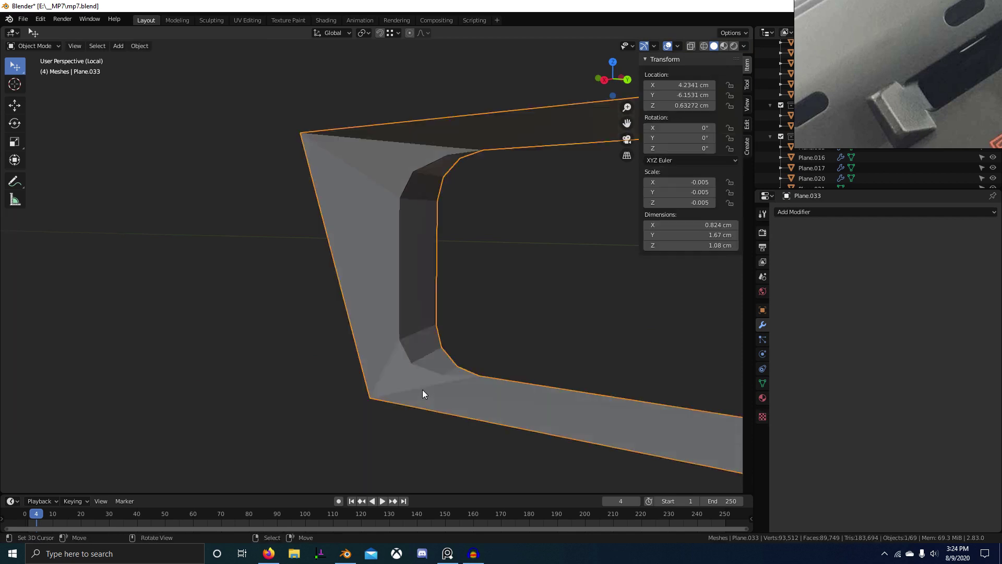
scroll(423, 390, "down", 3)
middle_click_drag(423, 390, 459, 379)
scroll(412, 358, "up", 5)
middle_click_drag(412, 357, 547, 338)
key("Tab")
scroll(334, 362, "down", 3)
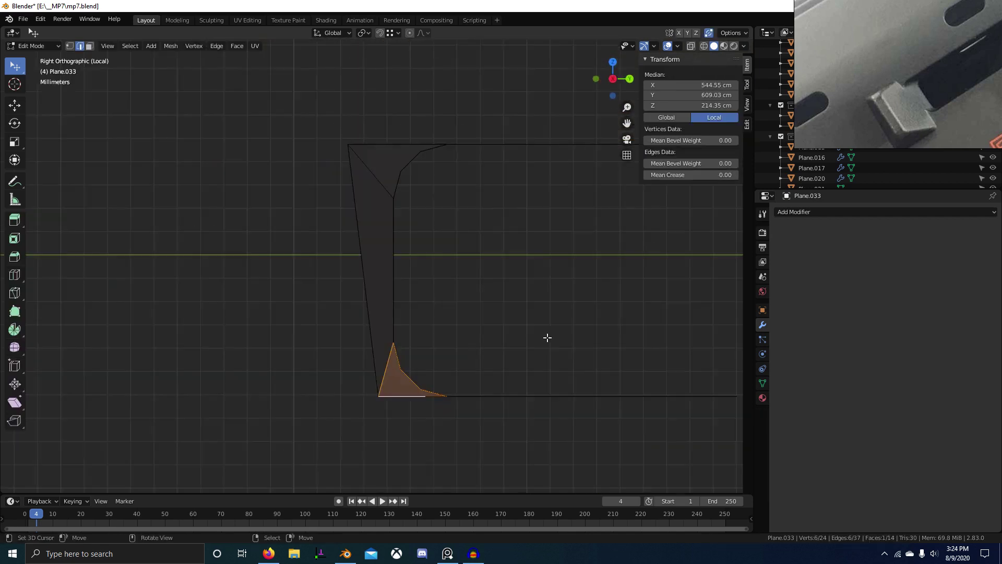
Step: Create a custom transform orientation from the large slanted end face
middle_click_drag(439, 282, 376, 277)
key("3")
right_click(355, 230)
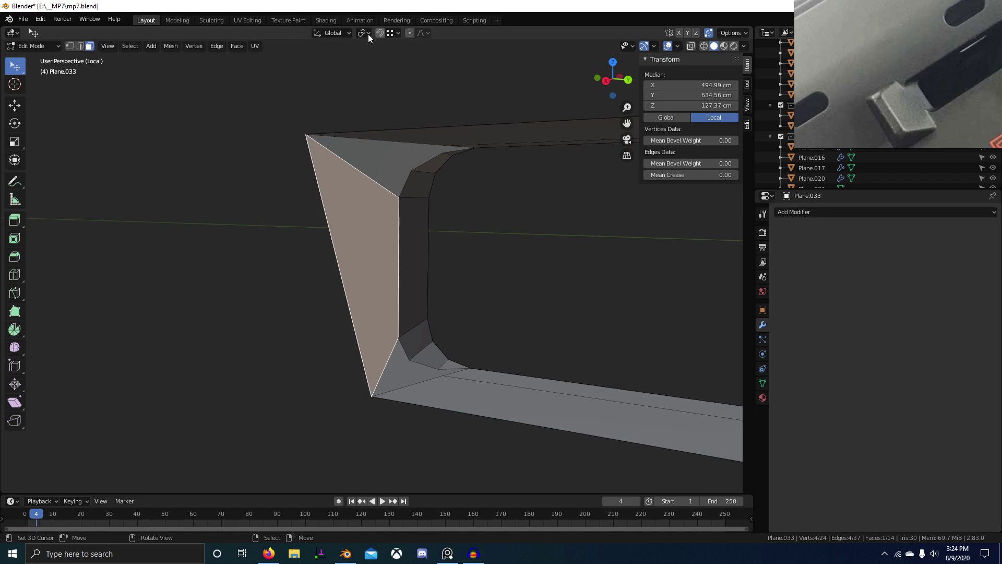
left_click(342, 34)
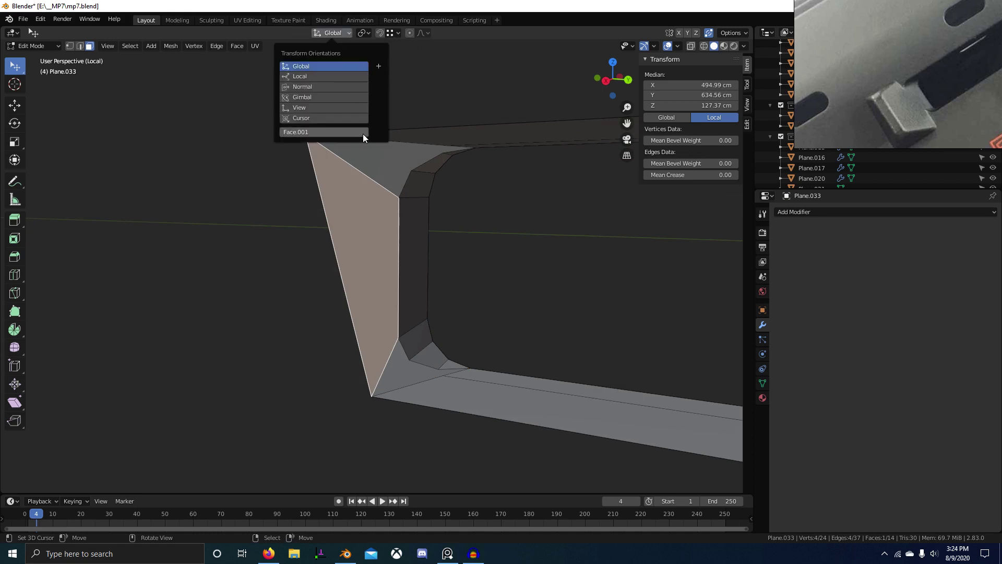
left_click(380, 67)
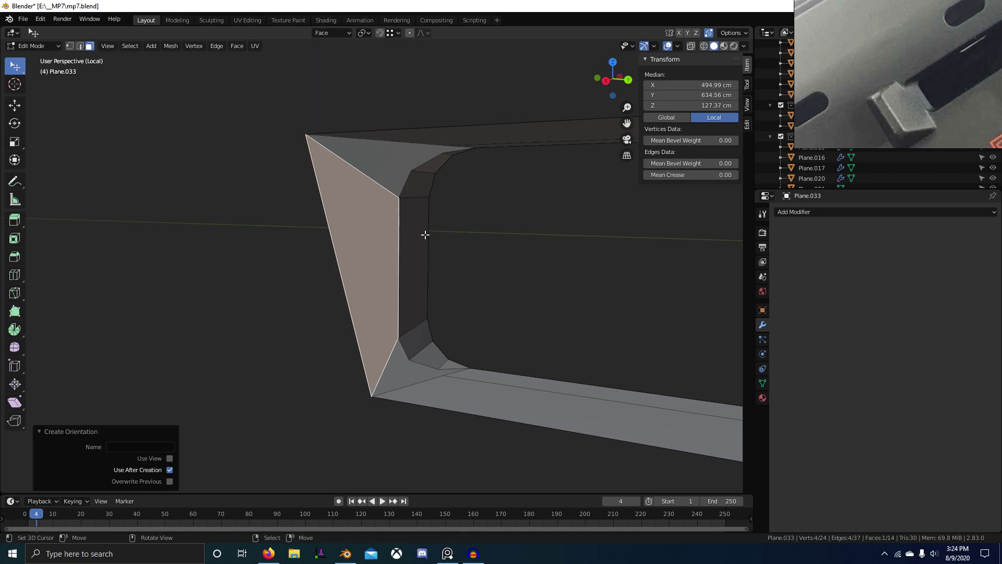
middle_click_drag(425, 235, 275, 224)
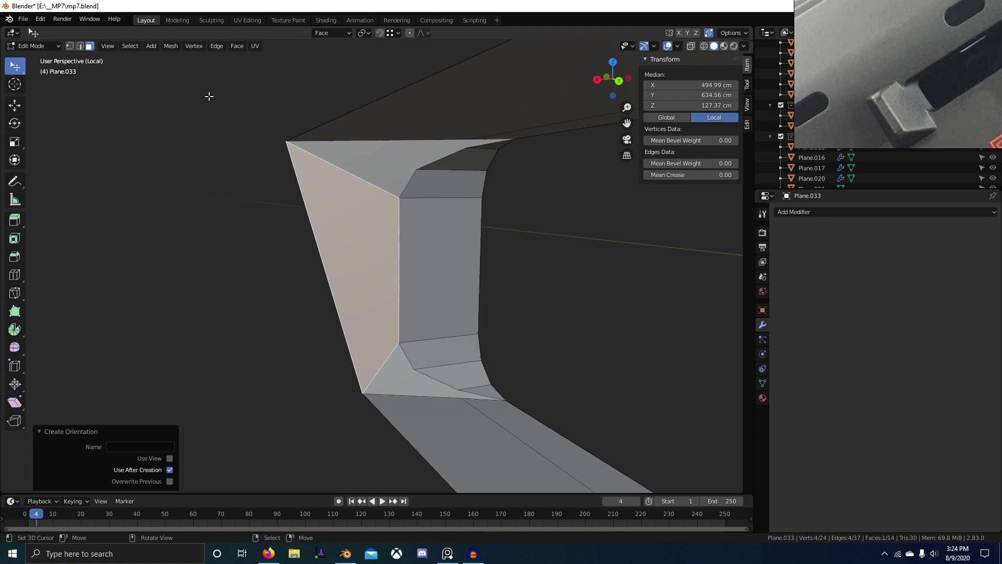
Step: Activate the Scale tool and set its orientation to the custom Face orientation
left_click(14, 142)
middle_click_drag(219, 183, 270, 205)
middle_click_drag(127, 56, 159, 78)
left_click(124, 34)
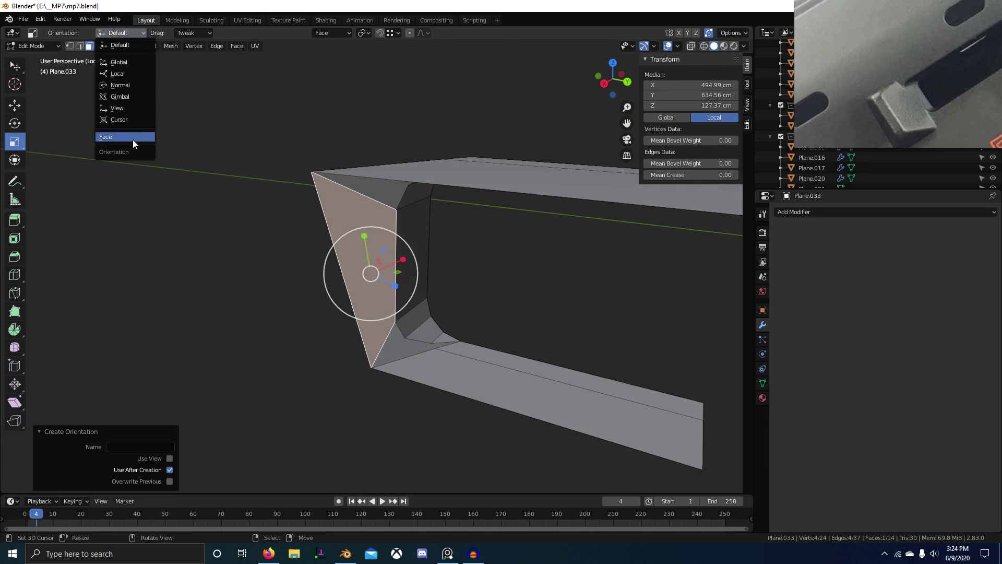
left_click(132, 139)
middle_click_drag(360, 282, 334, 268)
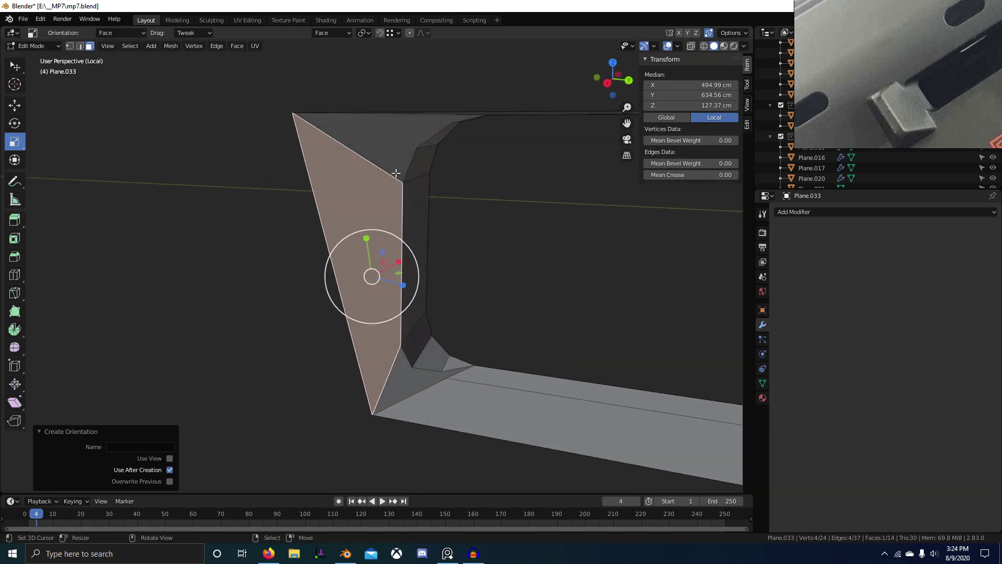
Step: Add the upper and lower corner faces to the selection and make the slanted edge the Active Element pivot
right_click(401, 152, "shift")
scroll(400, 209, "down", 2)
middle_click_drag(401, 254, 381, 237)
scroll(381, 282, "up", 1)
right_click(401, 382, "shift")
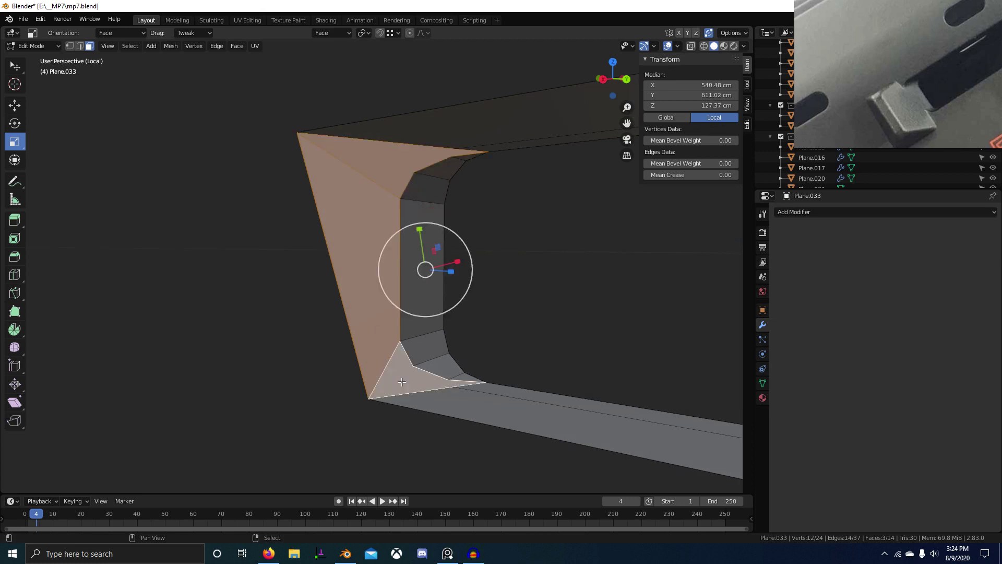
key("KP_Divide")
key("period")
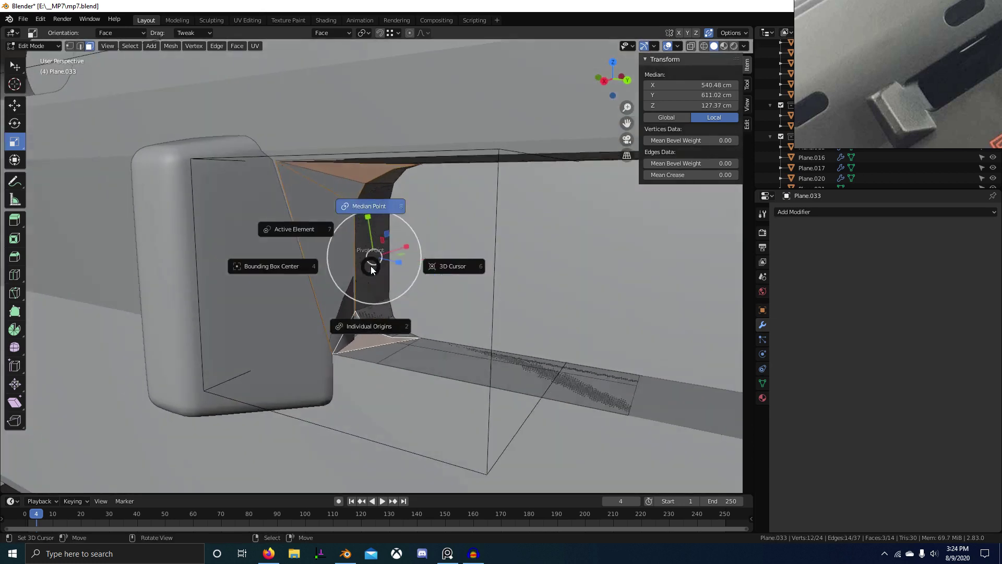
left_click(295, 215)
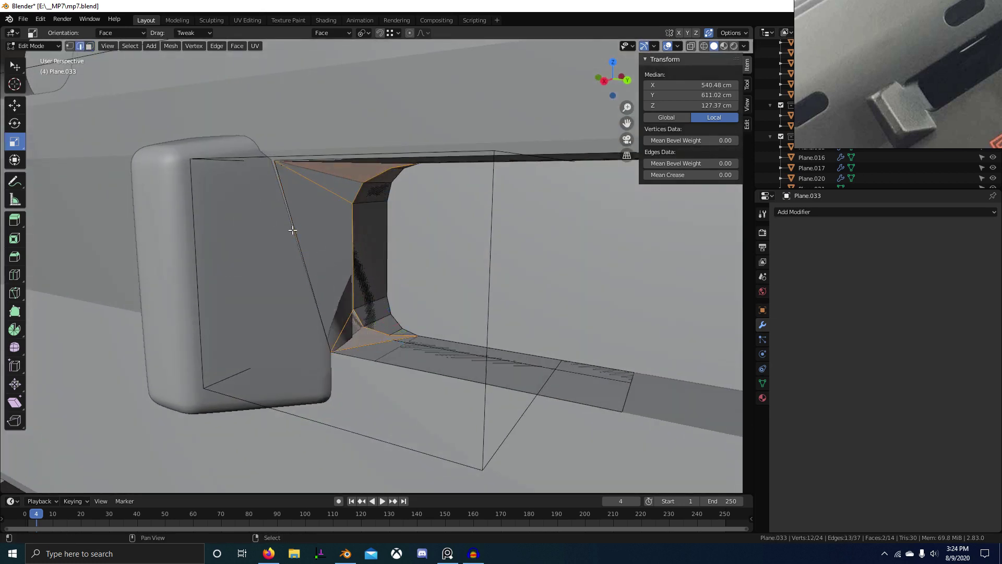
middle_click_drag(393, 270, 474, 286)
mouse_move(225, 272)
left_mouse_down()
mouse_move(189, 261)
mouse_move(233, 288)
left_mouse_up()
key("KP_Divide")
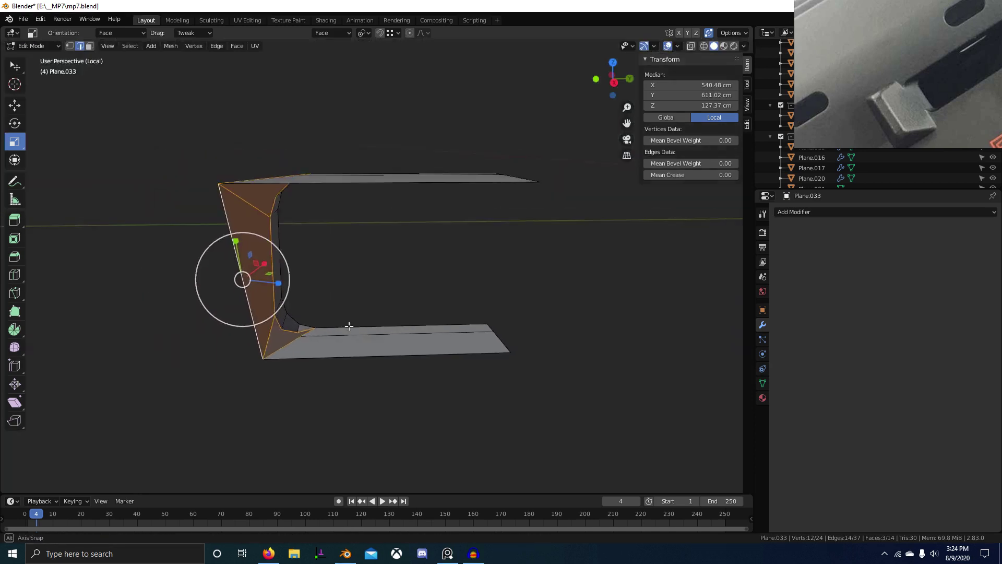
Step: Flatten the three selected end faces by scaling them along the custom Face orientation's Z axis
key("s")
key("z")
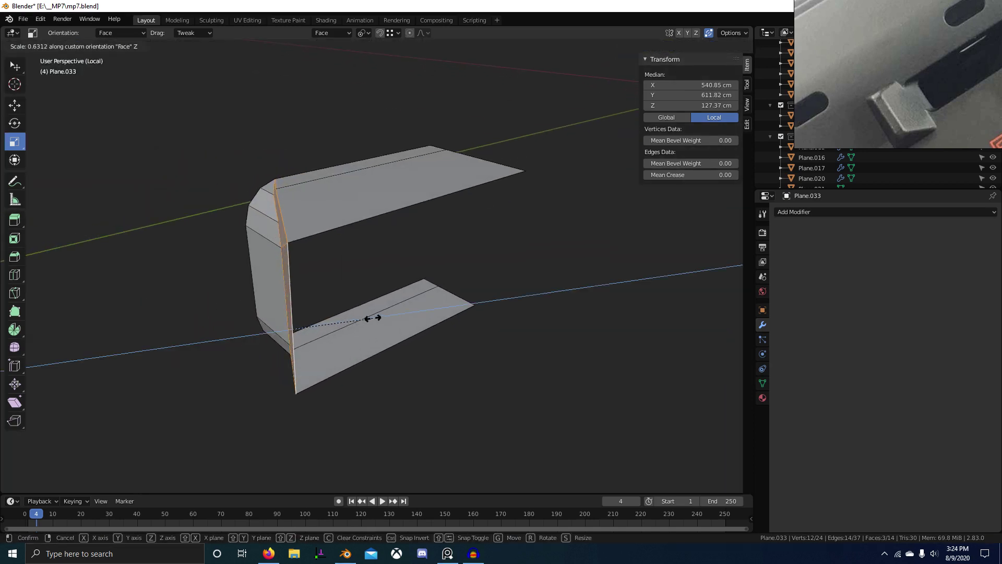
key("z")
right_click(362, 317)
key("s")
key("z")
left_click(297, 332)
middle_click_drag(298, 332, 339, 195)
key("3")
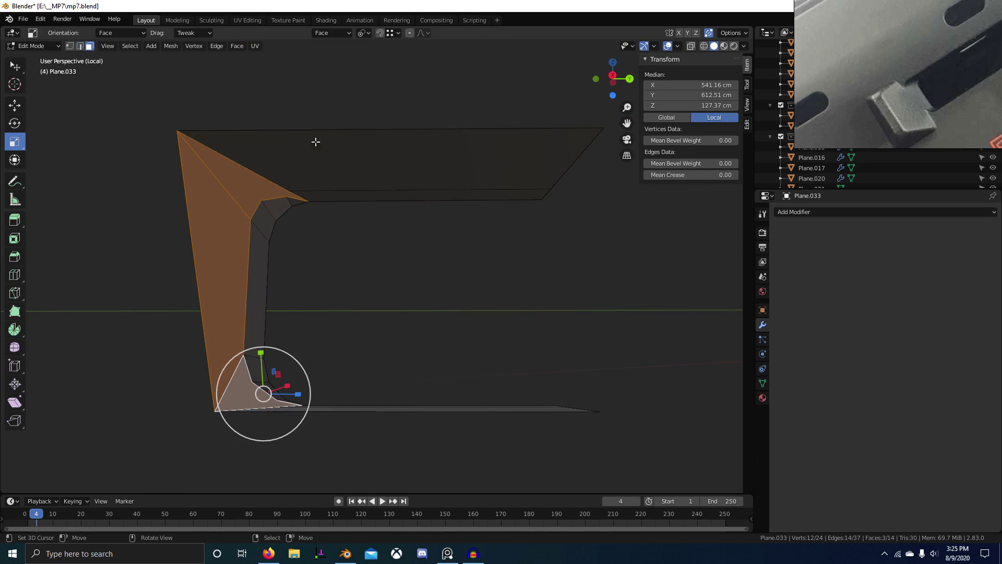
Step: Delete the custom Face orientation and scale the two upper ledge faces to 0 along global Z
left_click(332, 33)
left_click(379, 145)
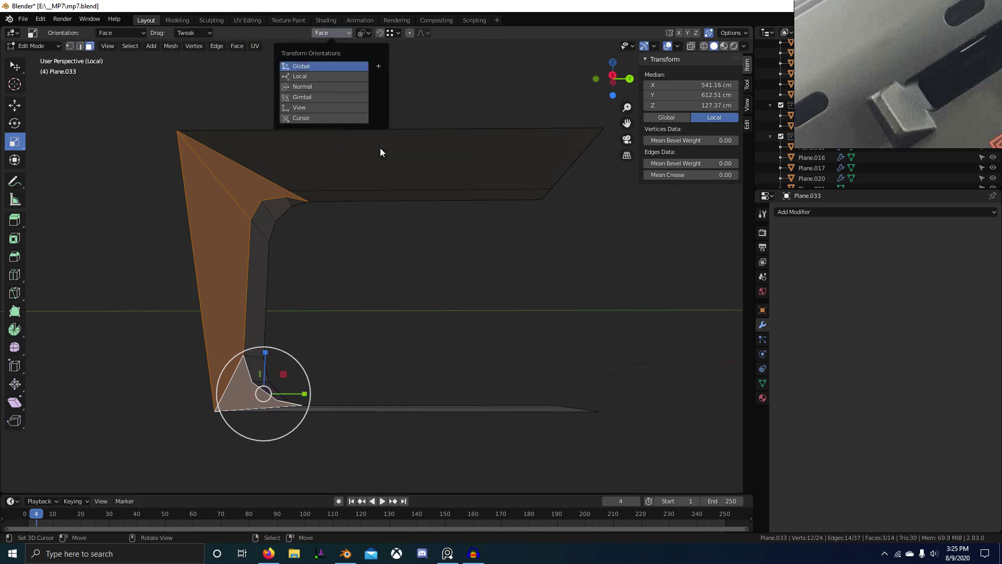
left_click(336, 170)
left_click(364, 195, "shift")
middle_click_drag(421, 260, 393, 295)
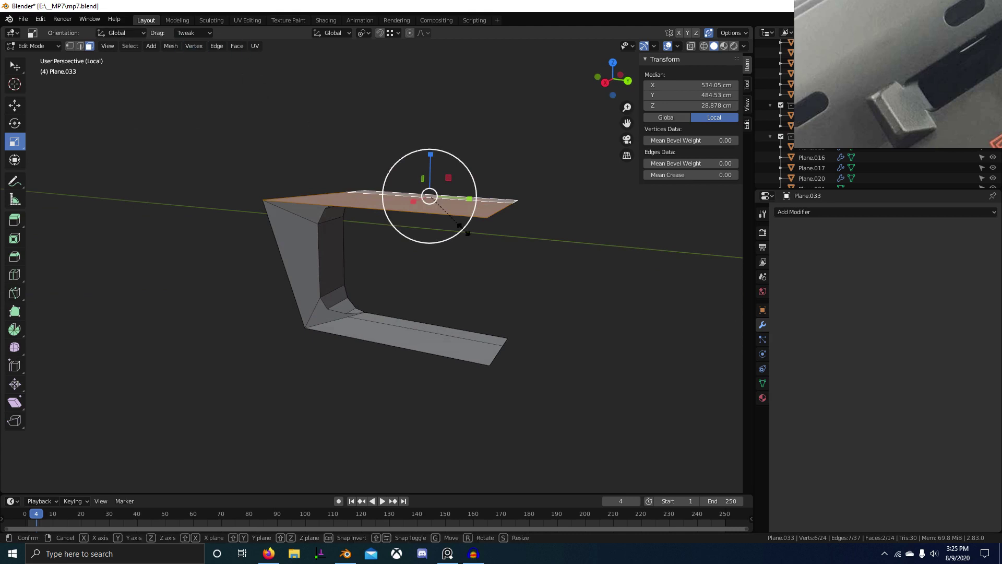
key("z")
key("0")
left_click(463, 230)
Step: Flatten the two lower ledge faces by scaling them along global Z
left_click(386, 338)
left_click(402, 324, "shift")
key("s")
key("z")
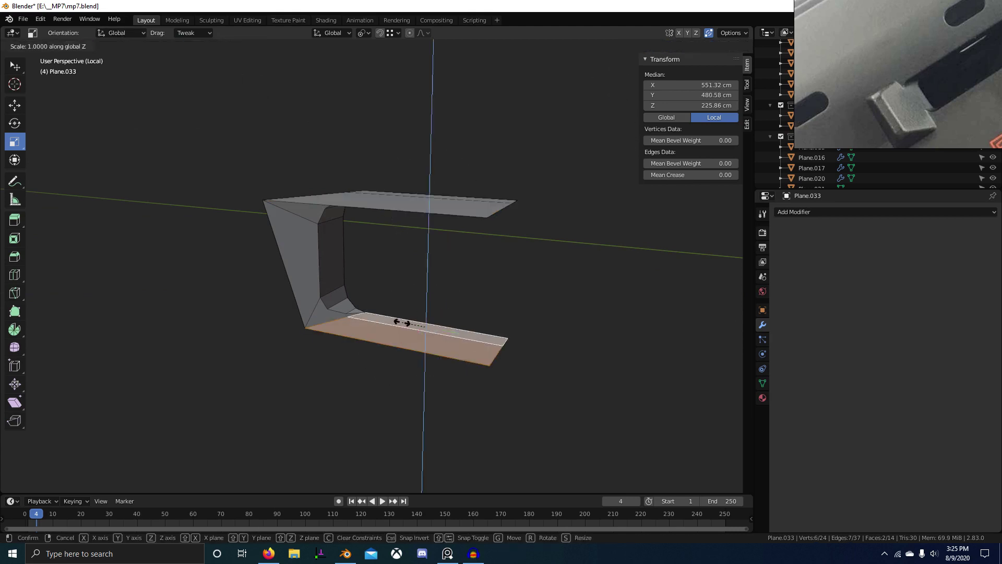
Step: Flatten the two selected lower flange faces of the recess piece by scaling them to 0 along global Z
key("0")
left_click(402, 323)
middle_click_drag(401, 331, 394, 318)
key("Tab")
scroll(393, 318, "down", 3)
scroll(394, 318, "up", 4)
middle_click_drag(311, 306, 273, 286)
Step: Try Make Planar Faces on all faces of the recess piece
key("Tab")
key("a")
key("F3")
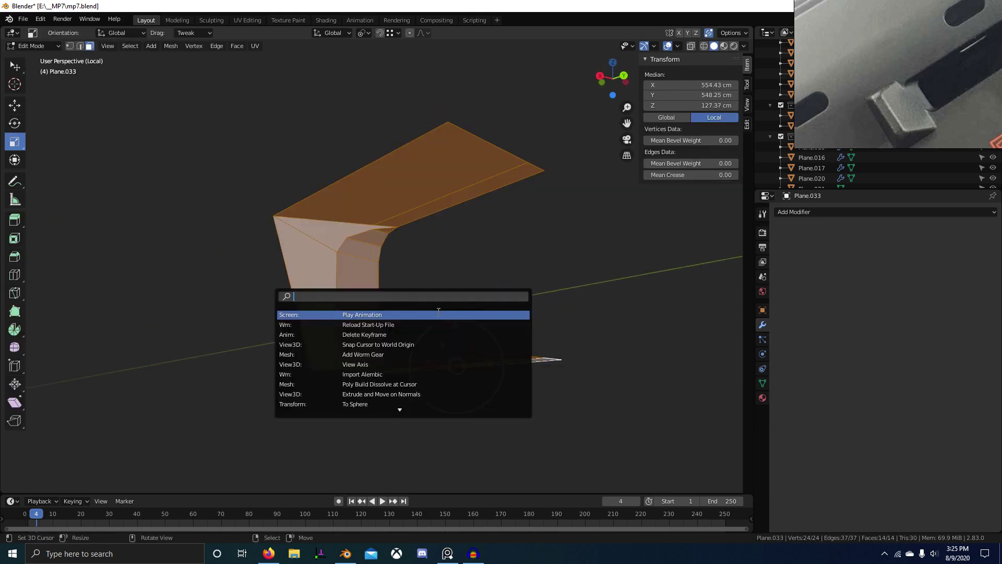
type("make pl")
left_click(439, 314)
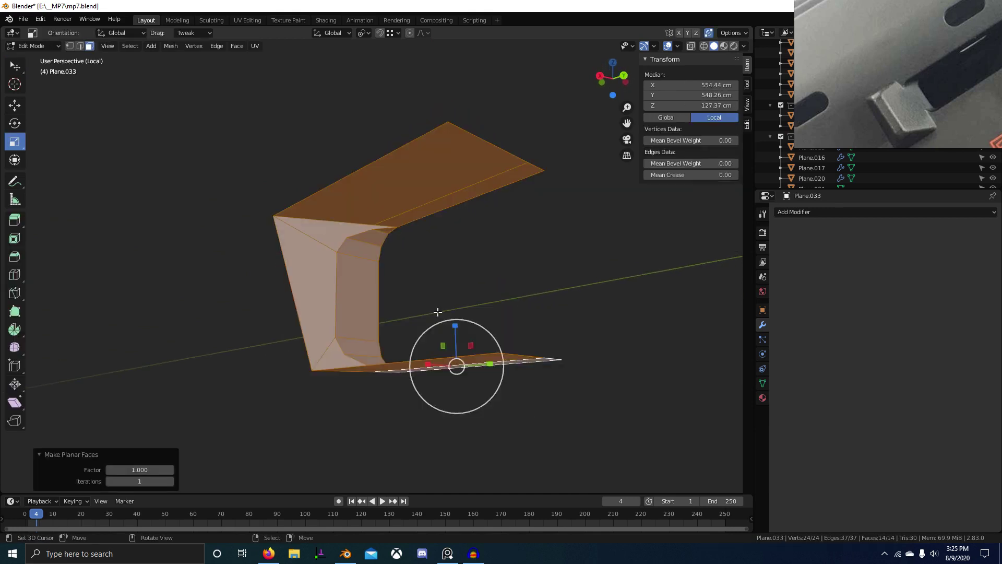
key("Tab")
middle_click_drag(437, 313, 400, 353)
scroll(452, 319, "up", 3)
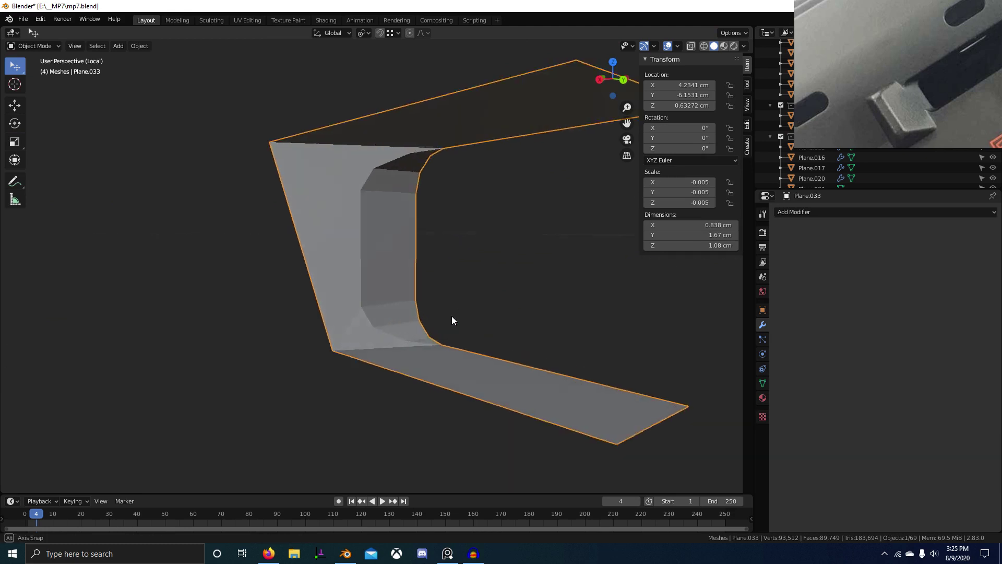
middle_click_drag(453, 318, 490, 320)
key("Tab")
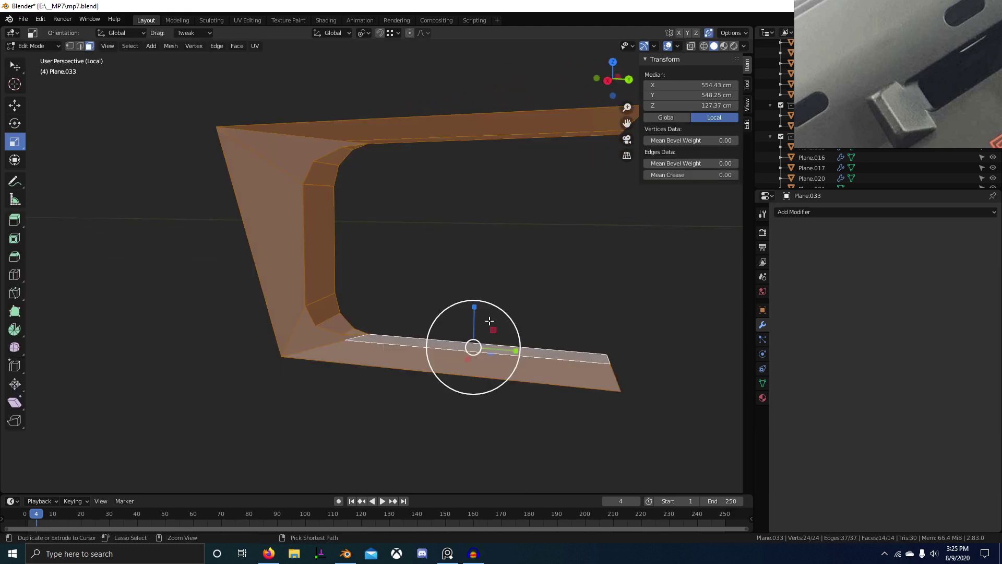
key("ctrl+z")
Step: Apply Make Planar Faces to the whole recess piece and return from local view to the full gun model
key("Tab")
middle_click_drag(507, 259, 453, 273)
key("Tab")
key("a")
key("F3")
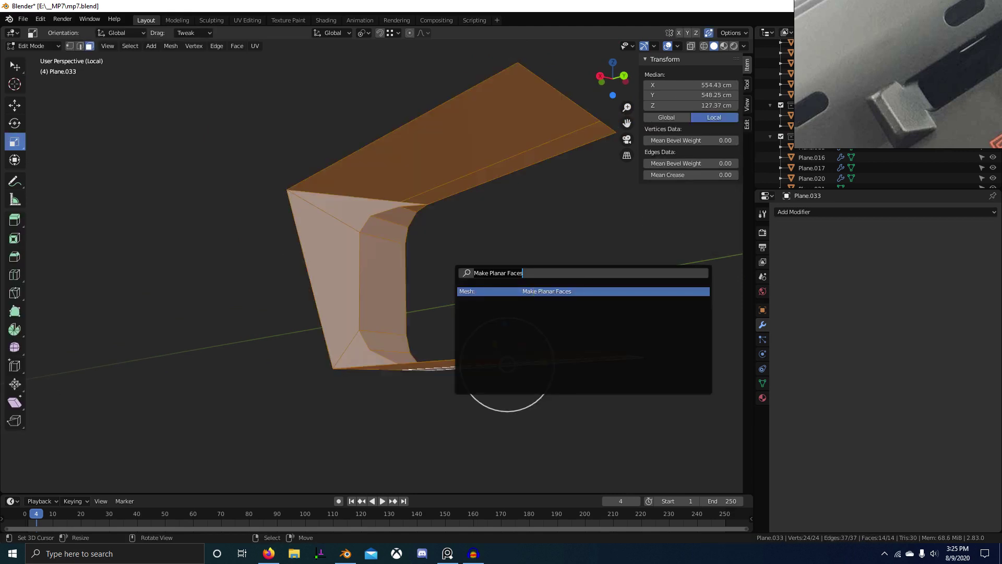
key("Return")
key("Tab")
scroll(544, 287, "down", 3)
middle_click_drag(543, 287, 396, 302)
key("KP_Divide")
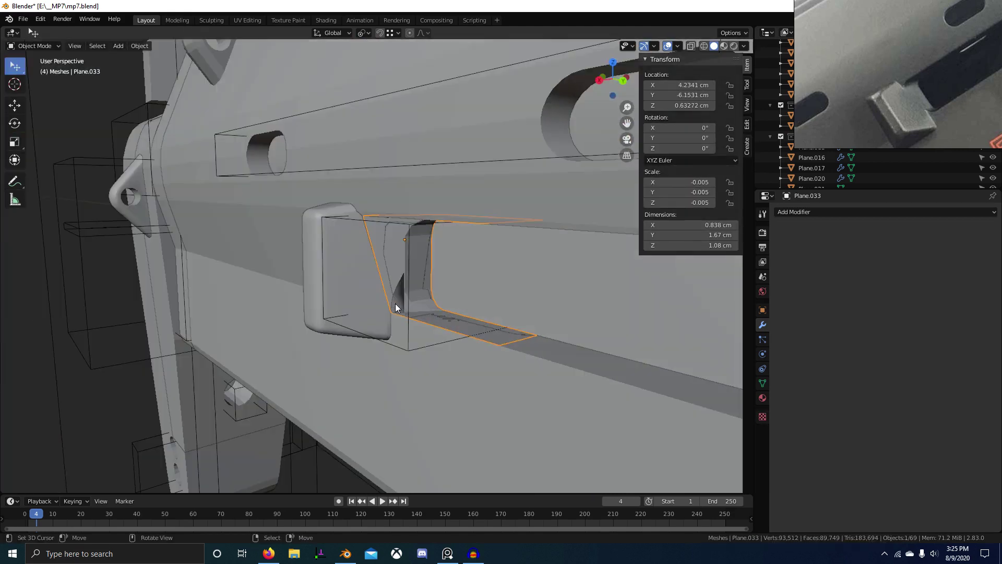
Step: Delete the box-shaped cutter object surrounding the recess at the slot's end
right_click(424, 226)
middle_click_drag(424, 225, 400, 238)
right_click(398, 234)
right_click(399, 238)
key("x")
left_click(399, 239)
Step: Join the recess piece Plane.033 into the receiver body Plane.015
right_click(433, 228)
right_click(433, 301)
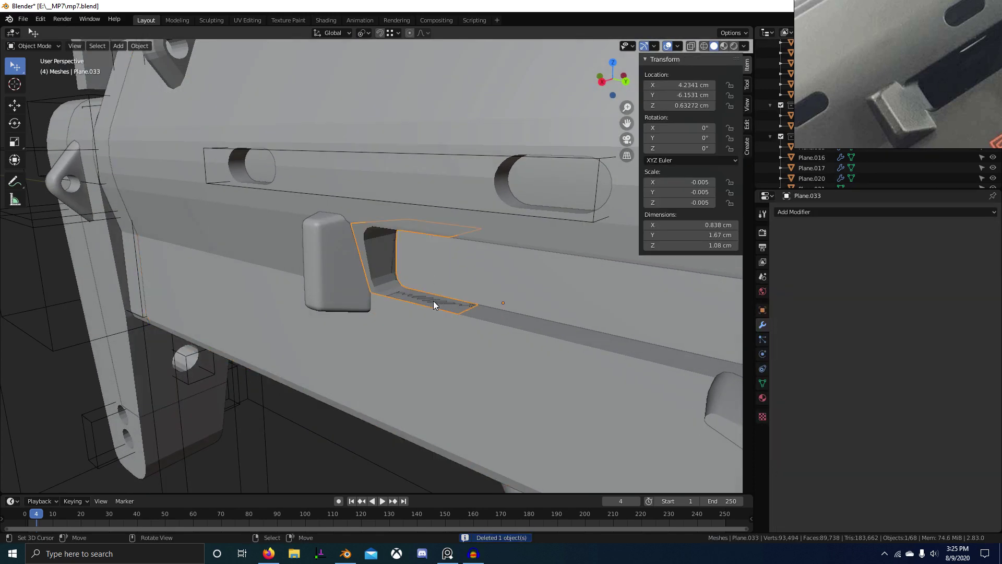
middle_click_drag(433, 300, 436, 258)
scroll(446, 300, "up", 2)
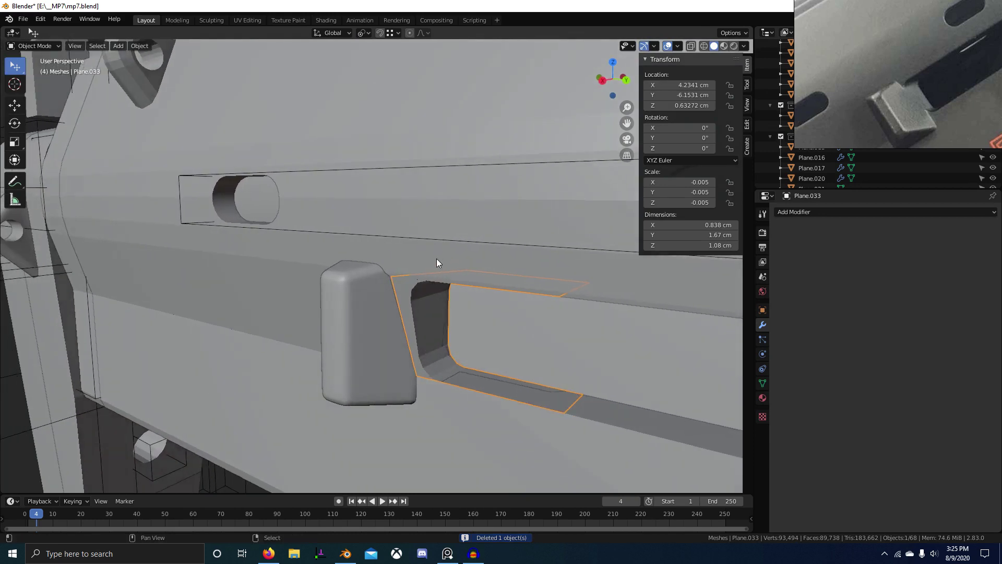
right_click(443, 262)
scroll(443, 313, "down", 2)
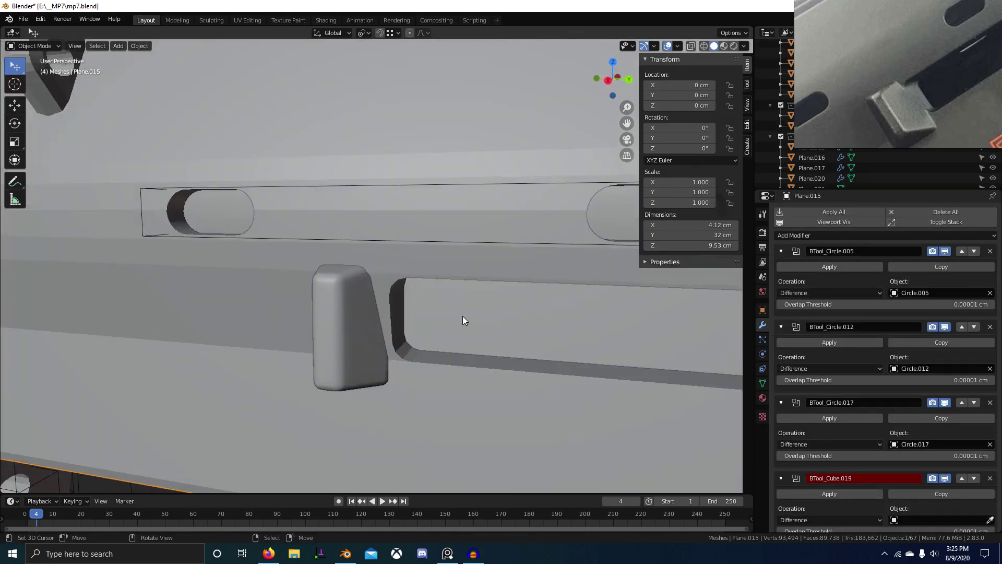
Step: Isolate the joined receiver body in local view, enter Edit Mode and activate the 3D Cursor tool
key("KP_Divide")
key("Tab")
middle_click_drag(297, 306, 422, 400, "shift")
scroll(423, 400, "up", 8)
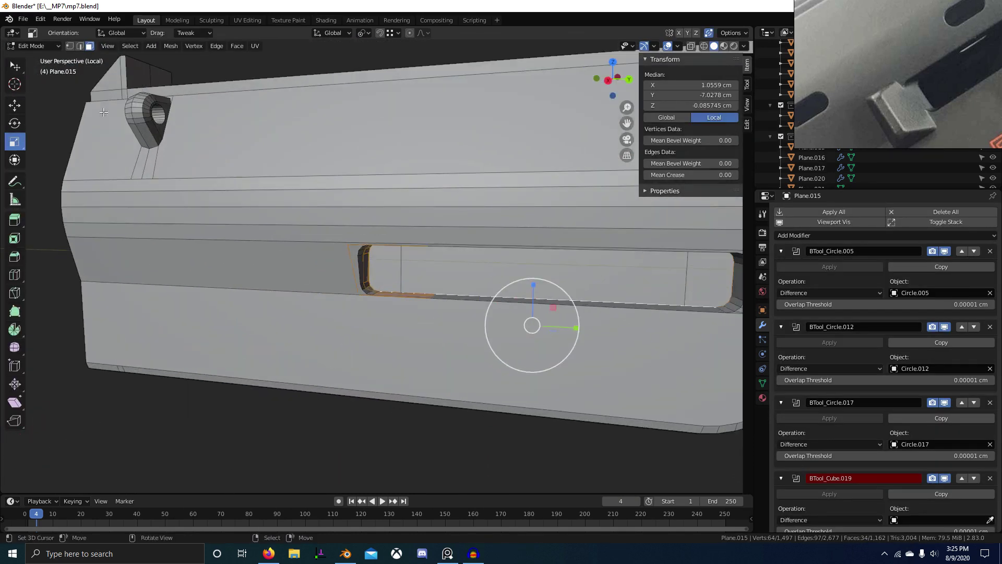
left_click(12, 90)
scroll(372, 290, "up", 5)
middle_click_drag(371, 290, 319, 277)
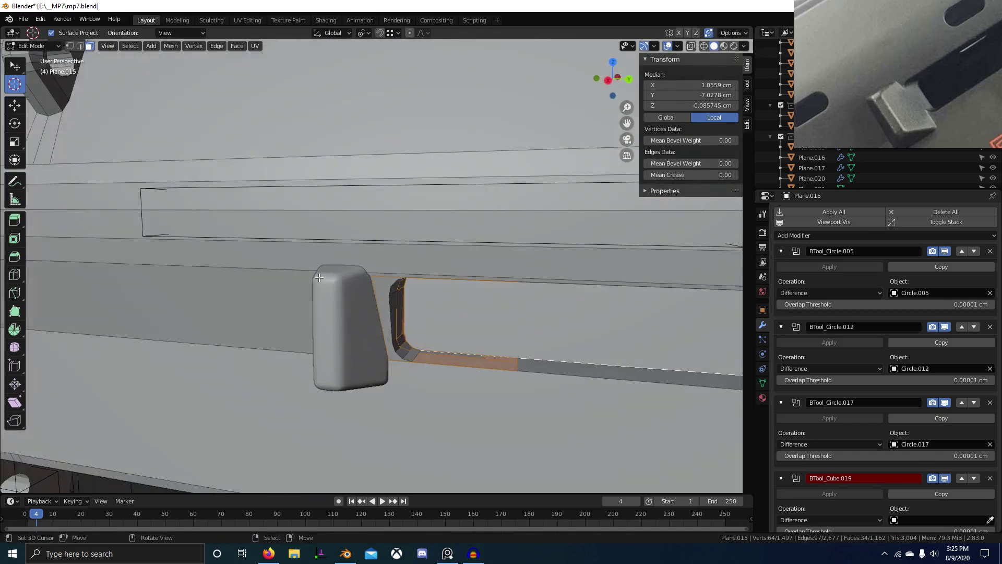
scroll(319, 277, "down", 6)
scroll(318, 277, "up", 8)
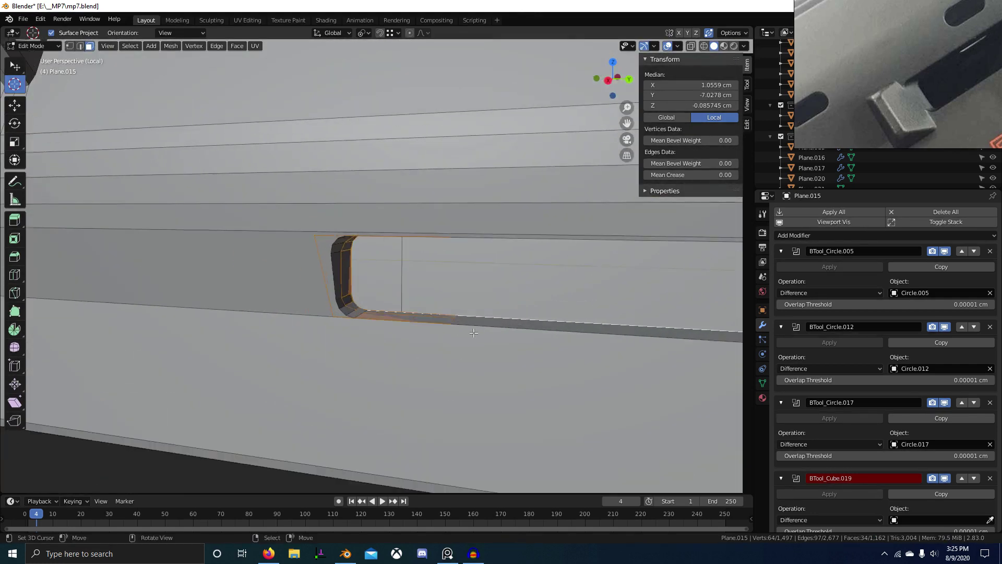
middle_click_drag(349, 270, 336, 236)
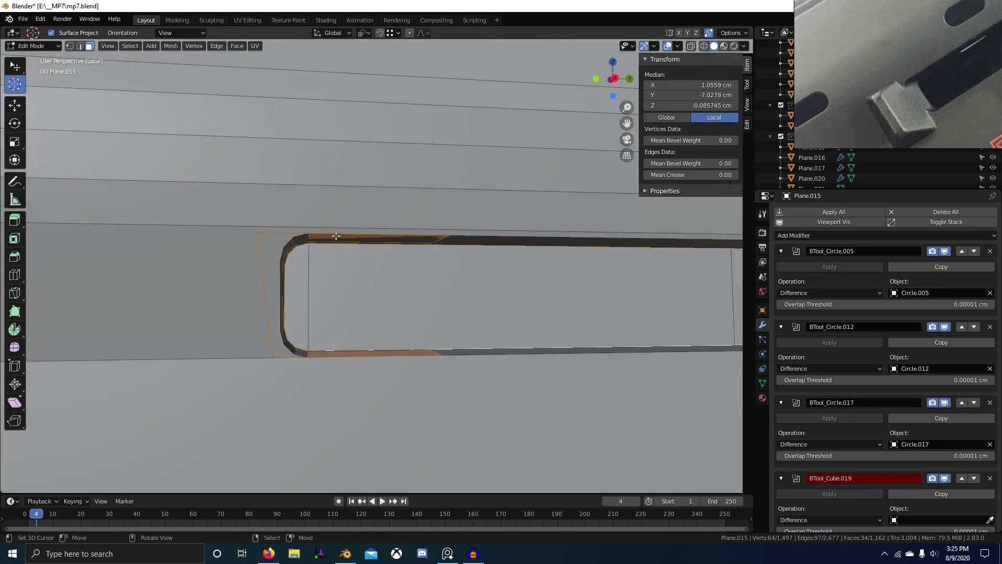
Step: Subdivide the long parallel body edges above the slot to add a crosswise cut
right_click(237, 210)
scroll(249, 217, "down", 2)
key("2")
right_click(263, 235)
right_click(270, 207, "shift")
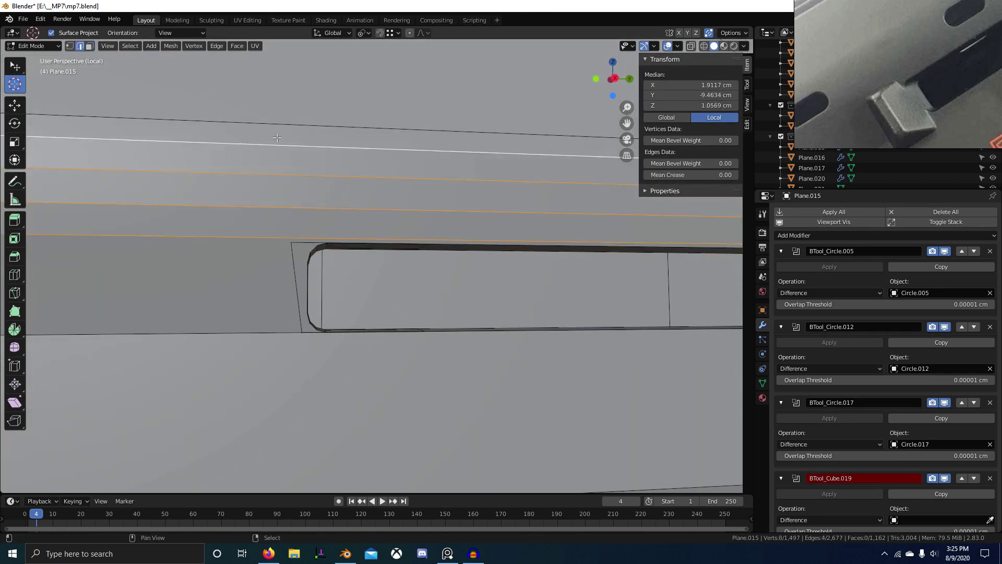
key("w")
left_click(283, 208)
Step: Straighten the new upper cut with scale 0 along Y and move it about -0.43 cm along Y beside the slot's end
key("s")
key("y")
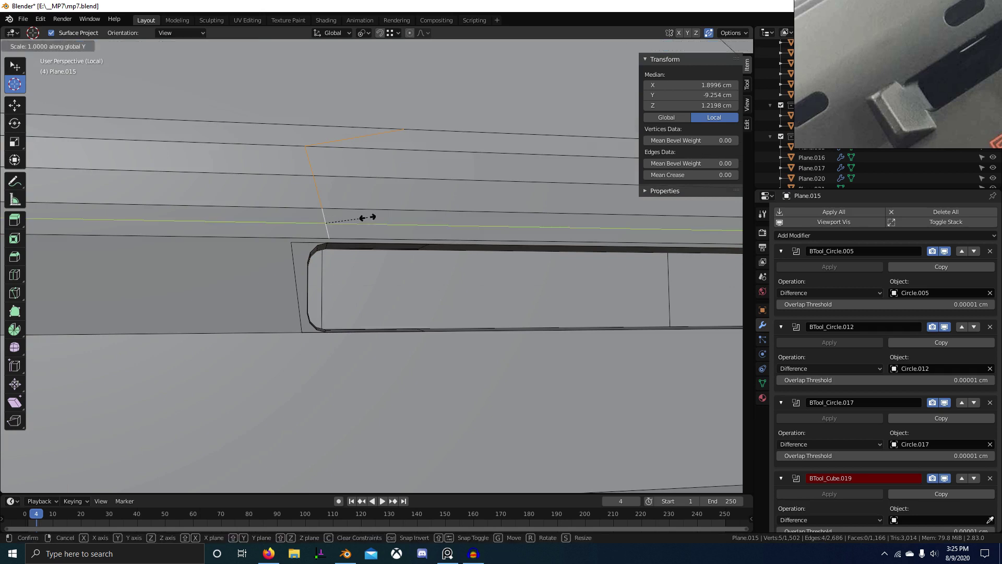
key("Return")
key("g")
key("y")
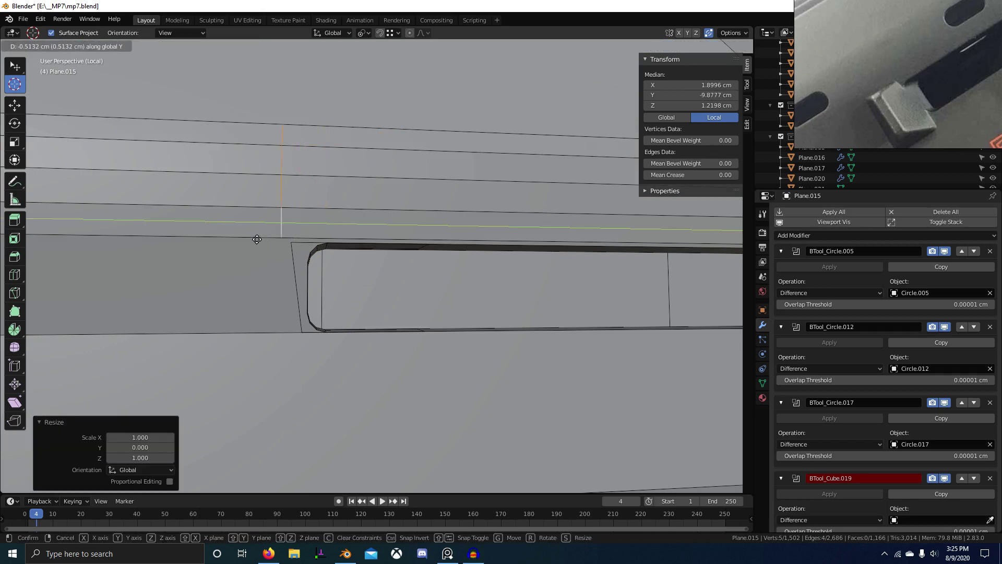
left_click(265, 240)
Step: Subdivide the long edges below the slot, straighten the new cut with scale 0 along Y and slide it along Y beneath the slot's end
middle_click_drag(292, 292, 334, 324)
scroll(368, 368, "down", 5)
middle_click_drag(368, 368, 361, 387)
scroll(361, 386, "up", 3)
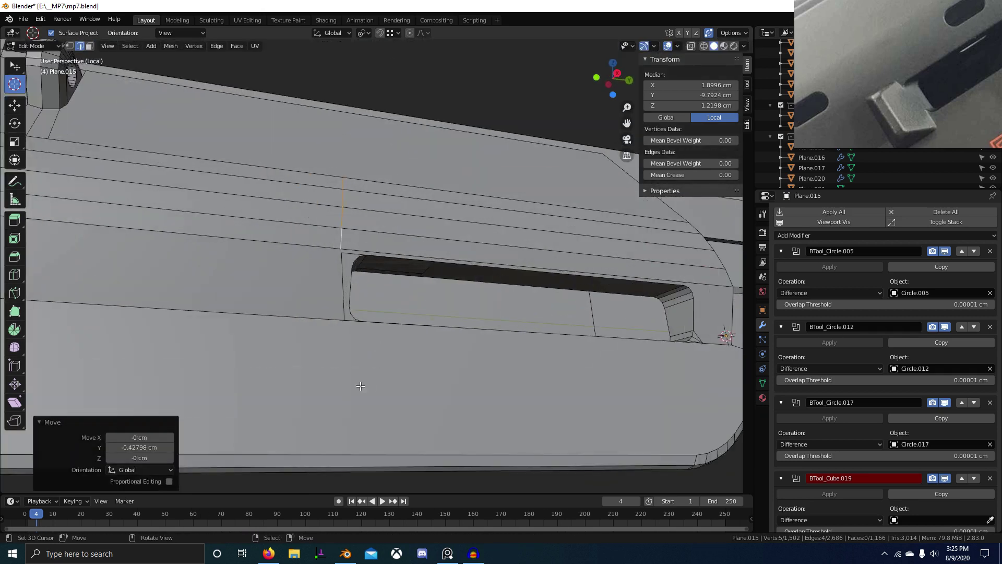
left_click(279, 315)
key("w")
left_click(278, 154)
key("s")
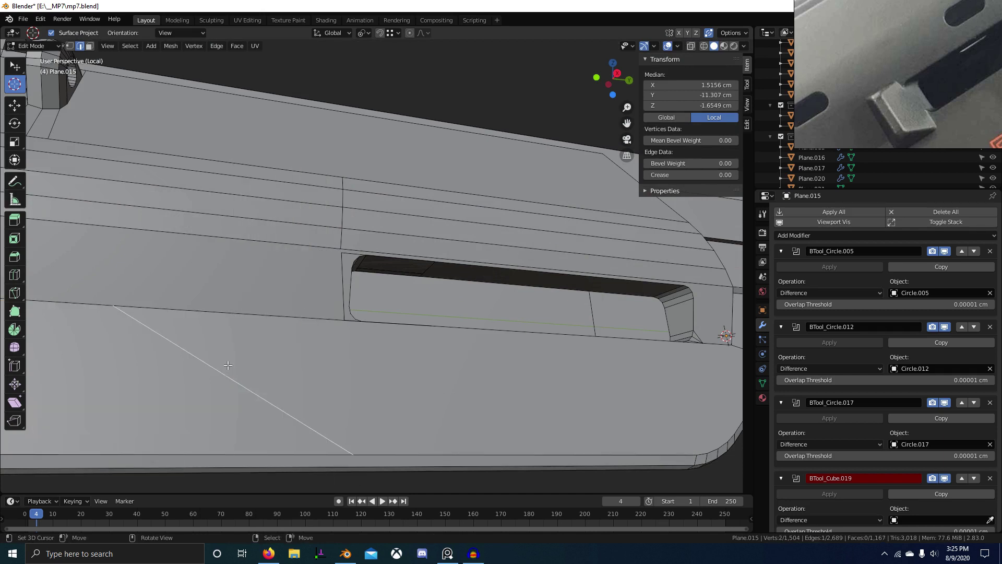
key("y")
key("Return")
key("g")
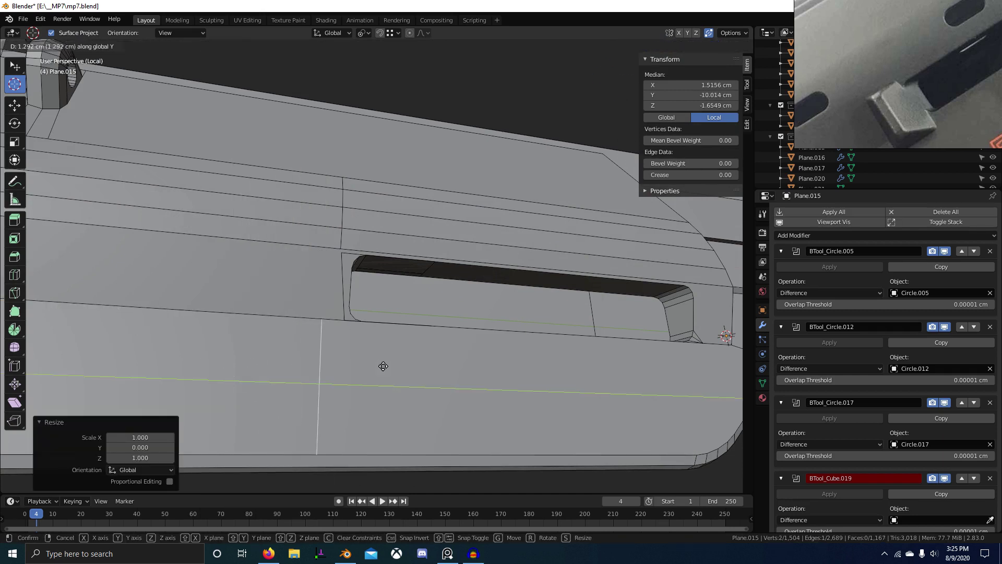
left_click(395, 366)
Step: Connect the cut vertices above and below the slot's end with an edge across the side face
key("1")
right_click(330, 304)
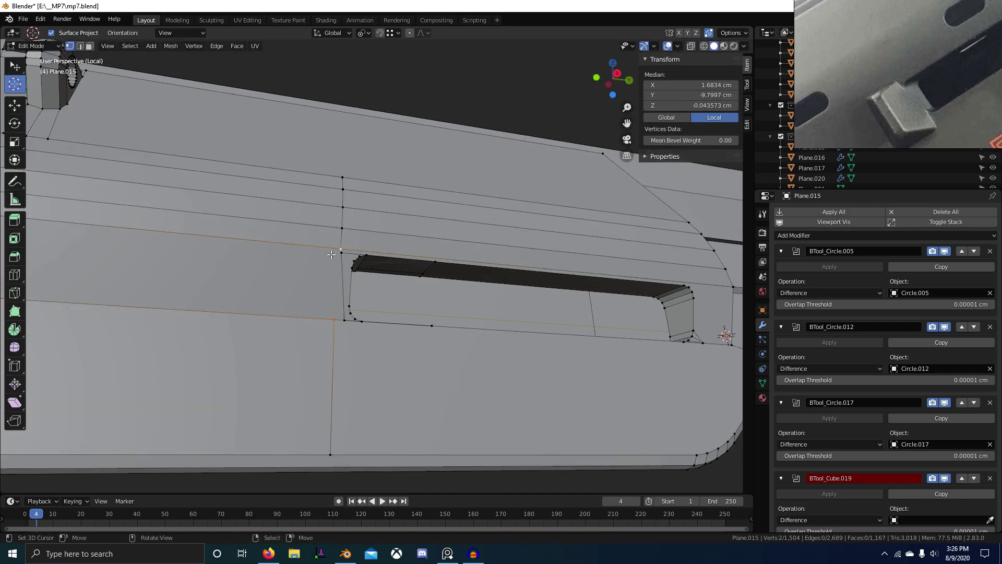
middle_click_drag(481, 324, 449, 339)
scroll(449, 338, "up", 1)
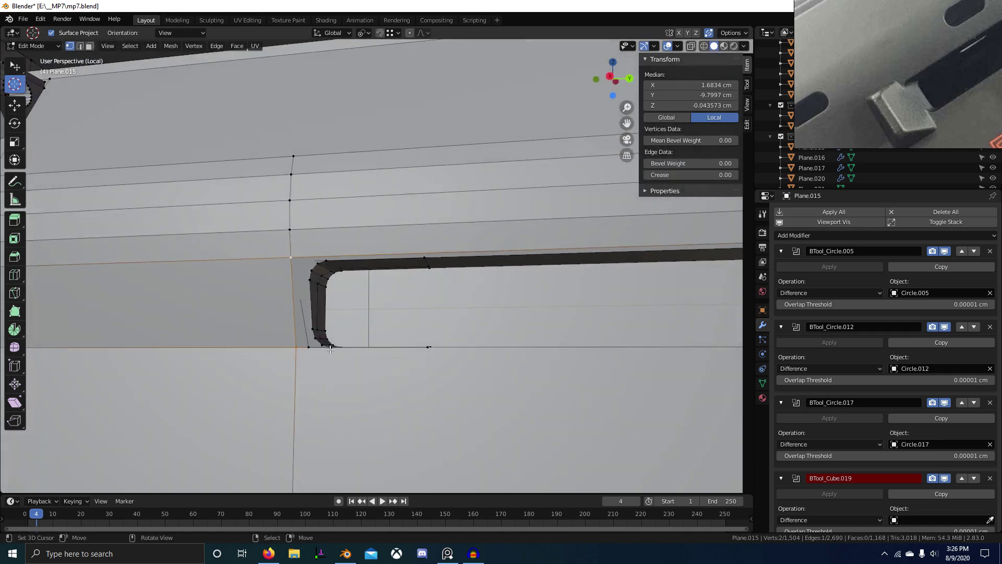
Step: Select the linked recess piece and move it about 2.43 cm along X, clear of the body
key("3")
right_click(294, 320)
middle_click_drag(309, 323, 358, 287)
right_click(404, 295)
key("ctrl+l")
key("g")
key("x")
left_click(198, 327)
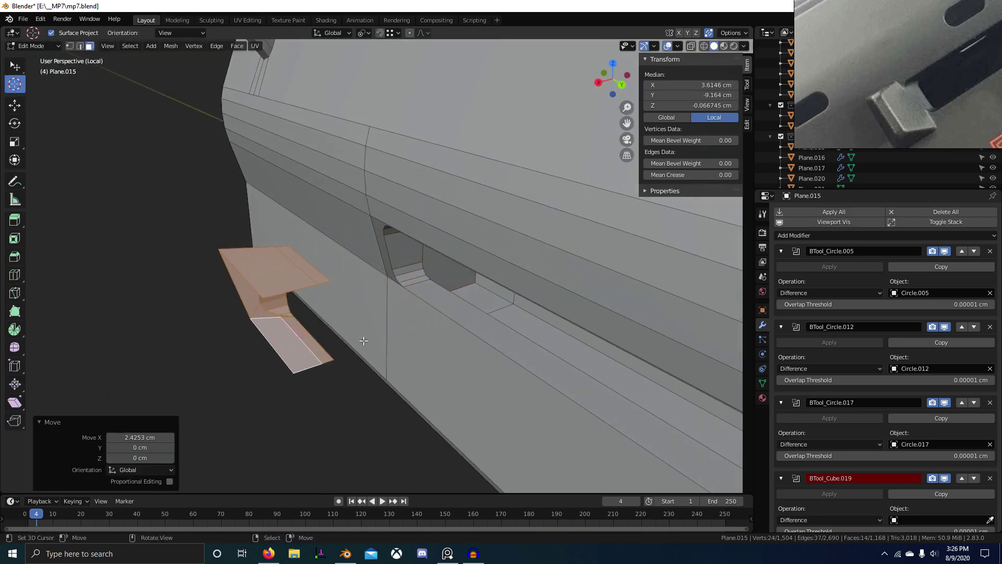
Step: Subdivide the long edges of the slot floor and the lower side panel to add another crosswise cut
middle_click_drag(362, 340, 437, 276)
scroll(363, 301, "up", 3)
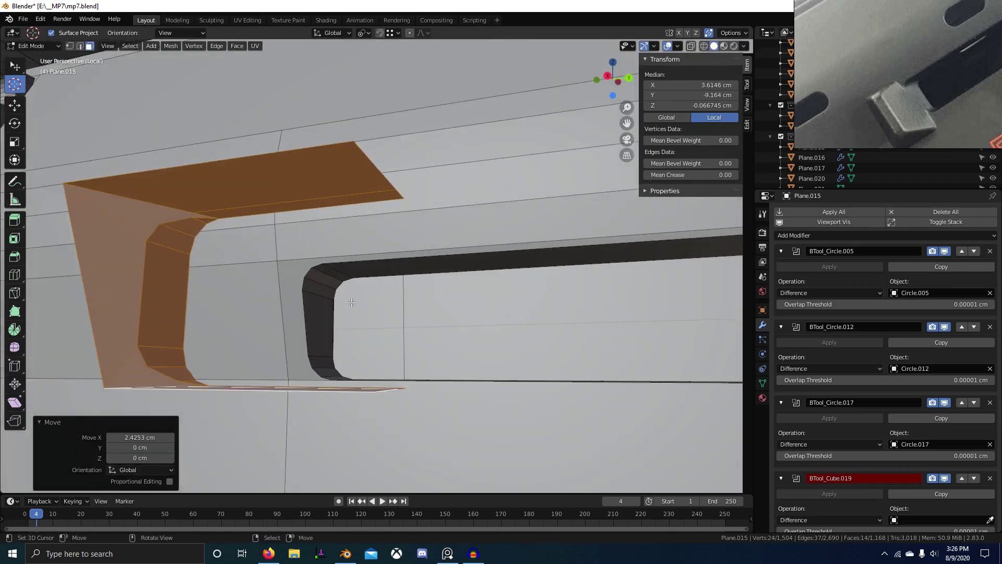
scroll(362, 301, "down", 2)
middle_click_drag(344, 296, 303, 304)
scroll(302, 304, "up", 2)
left_click(357, 281)
middle_click_drag(357, 281, 424, 404)
key("2")
left_click(436, 319)
key("w")
Step: Straighten the new lower cut with scale 0 along Y and move it toward the slot's recess end
key("s")
middle_click_drag(459, 339, 493, 369)
right_click(494, 377, "alt")
key("s")
left_click(491, 374, "ctrl")
key("g")
left_click(241, 358)
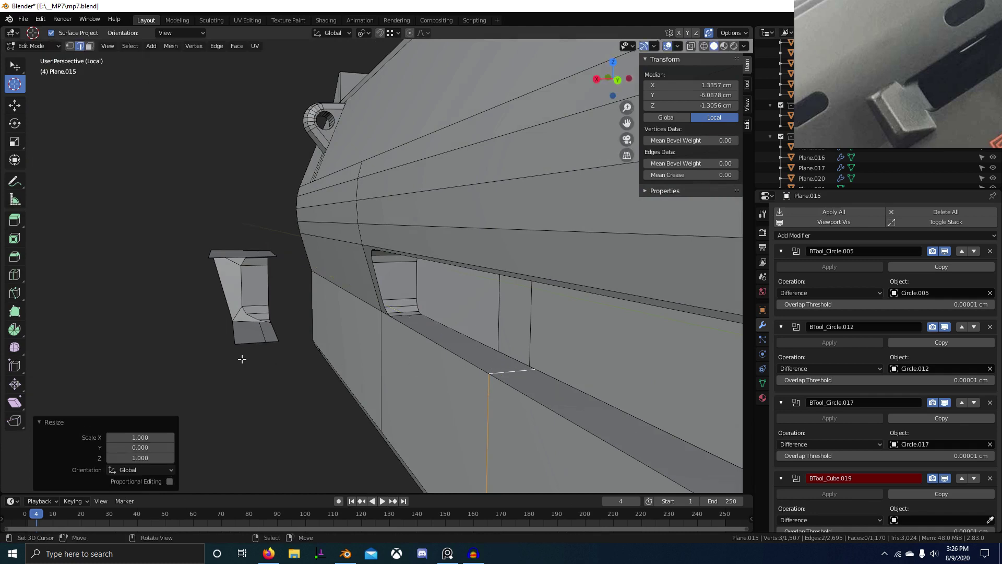
Step: Subdivide the long edges running from the slot's ceiling up across the body faces above it
middle_click_drag(242, 358, 414, 273)
right_click(412, 242)
scroll(411, 292, "up", 3)
middle_click_drag(432, 319, 471, 272)
middle_click_drag(422, 230, 460, 246)
key("1")
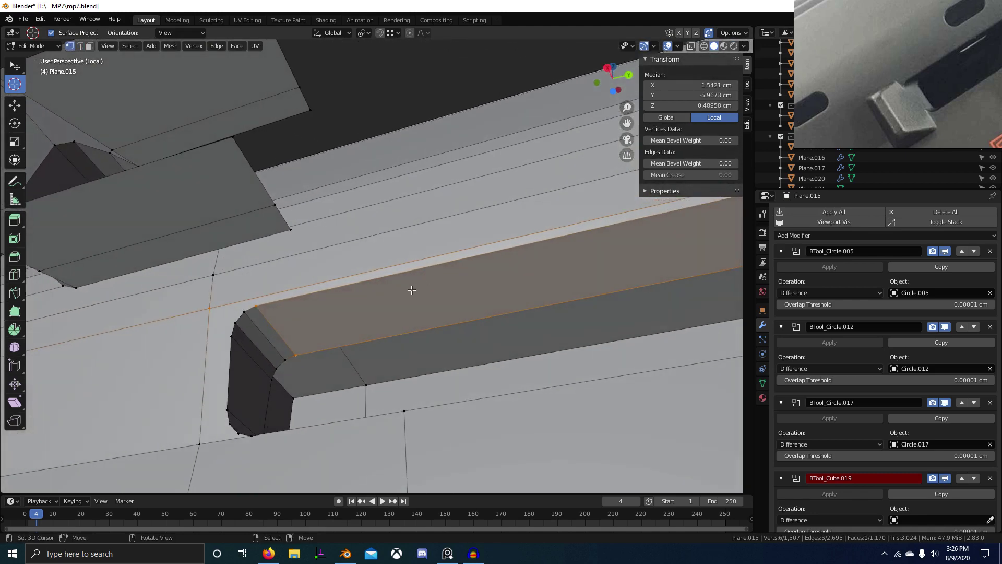
middle_click_drag(411, 290, 402, 326)
key("2")
right_click(402, 326)
scroll(374, 279, "down", 2)
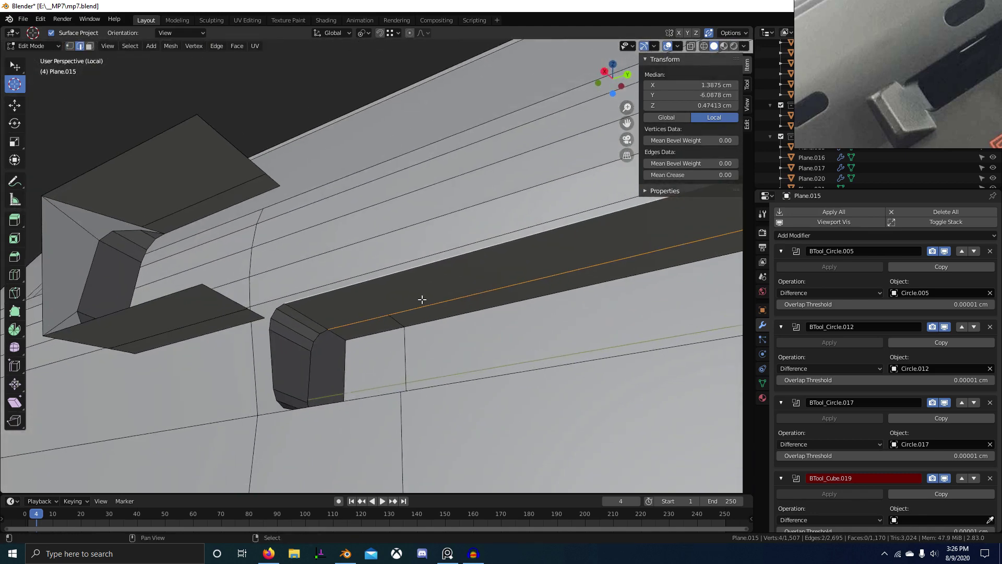
right_click(389, 255, "shift")
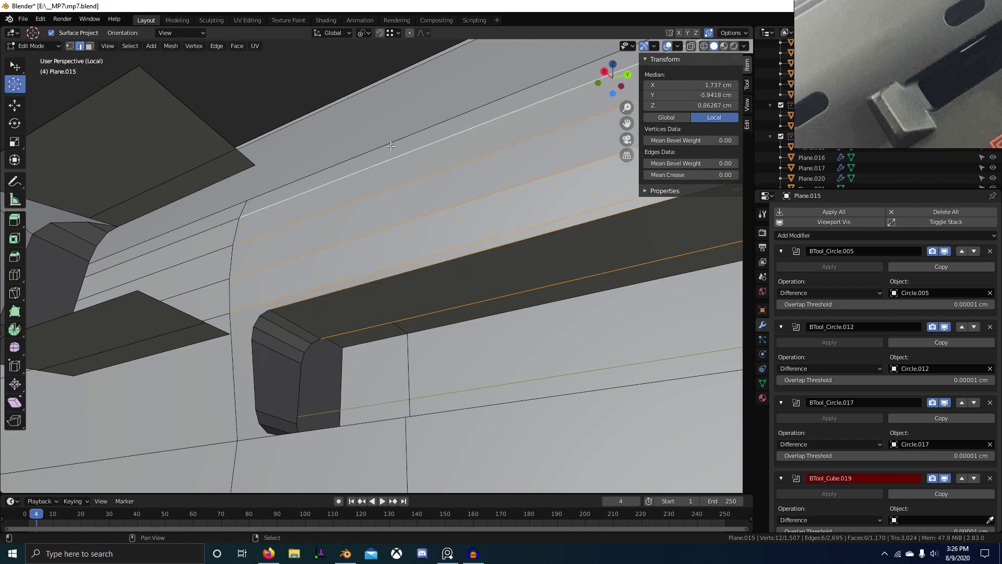
right_click(391, 146, "shift")
key("w")
left_click(393, 161)
Step: Straighten the new ceiling cut with scale 0 along Y and move it about -2.01 cm along Y toward the slot's end
right_click(577, 250, "alt")
middle_click_drag(576, 250, 413, 331)
key("s")
key("y")
key("Return")
key("g")
key("y")
left_click(295, 249)
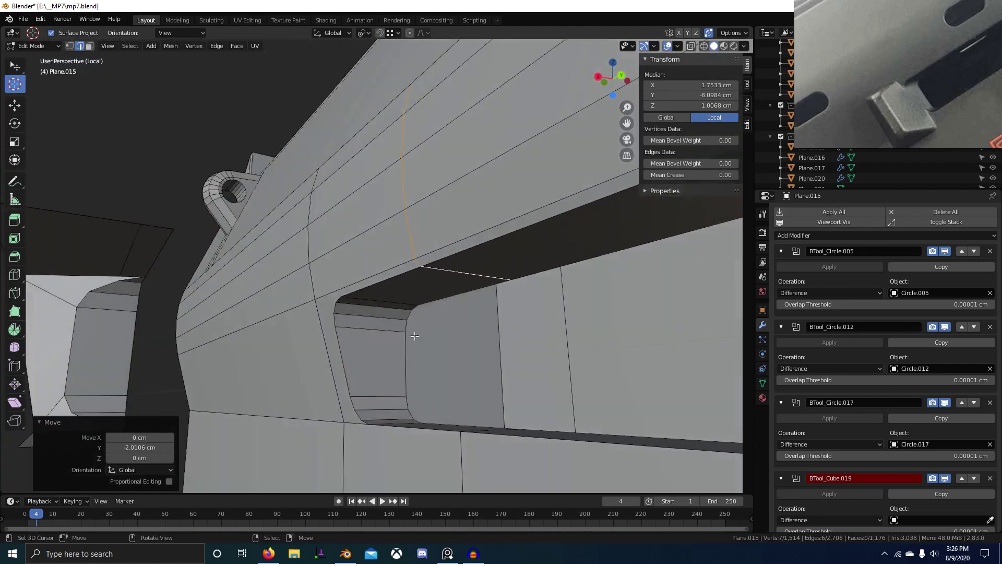
Step: Delete the old faces lining the slot's recess end and the side face around its rim
key("3")
right_click(442, 295)
right_click(390, 421, "ctrl")
middle_click_drag(390, 417, 379, 467)
key("x")
key("f")
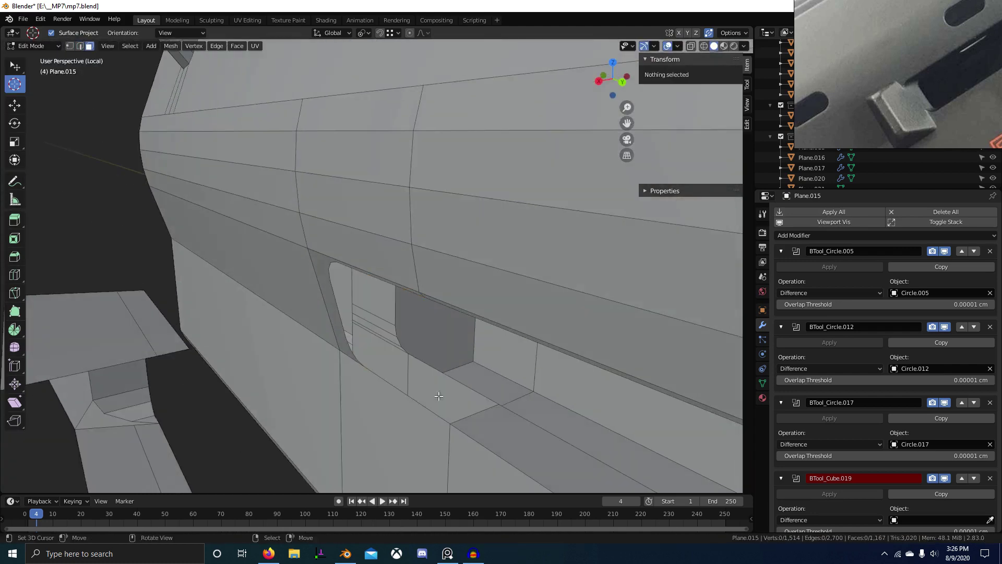
middle_click_drag(261, 334, 313, 306)
right_click(299, 305)
key("x")
key("f")
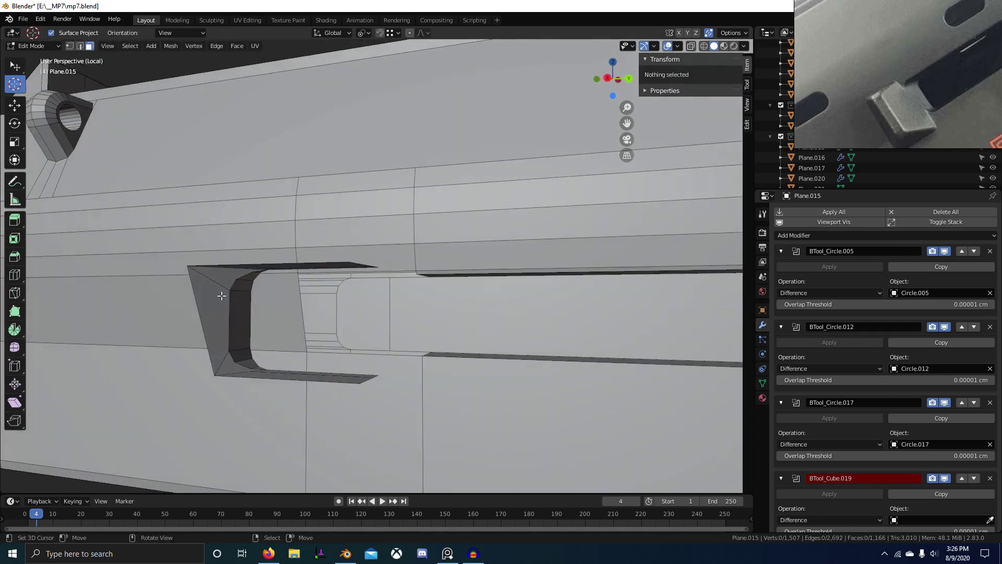
Step: Move the linked recess piece along X back into the opening and merge all vertices by distance
right_click(222, 296)
key("l")
middle_click_drag(226, 299, 152, 305)
key("g")
key("x")
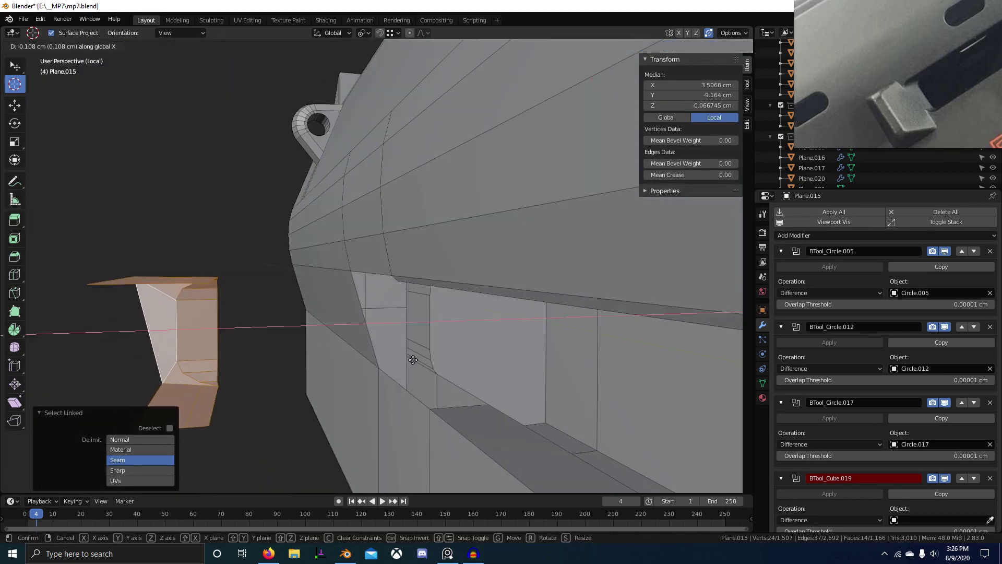
left_click(429, 365)
middle_click_drag(417, 427, 331, 392)
key("g")
key("x")
left_click(415, 388)
key("a")
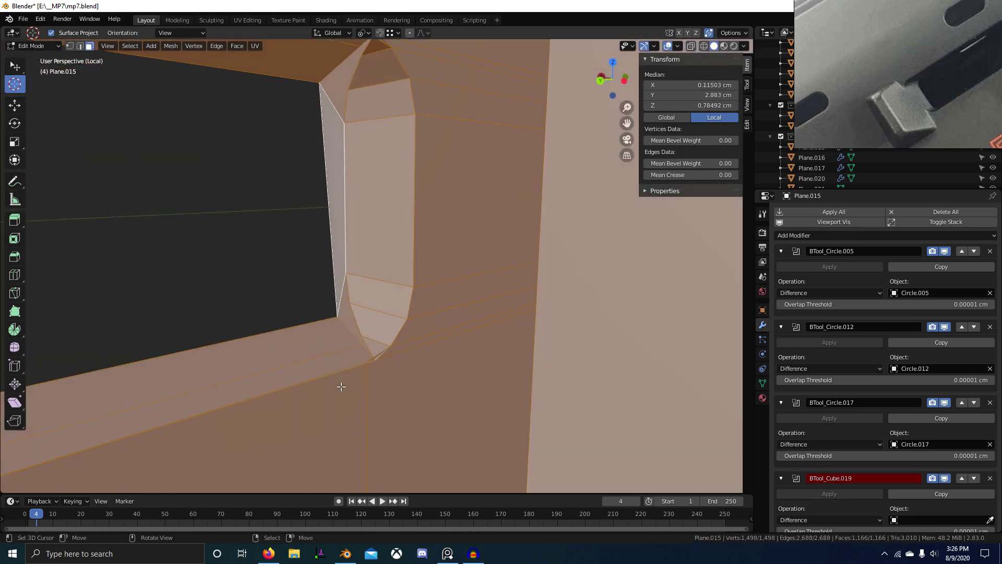
right_click(377, 385)
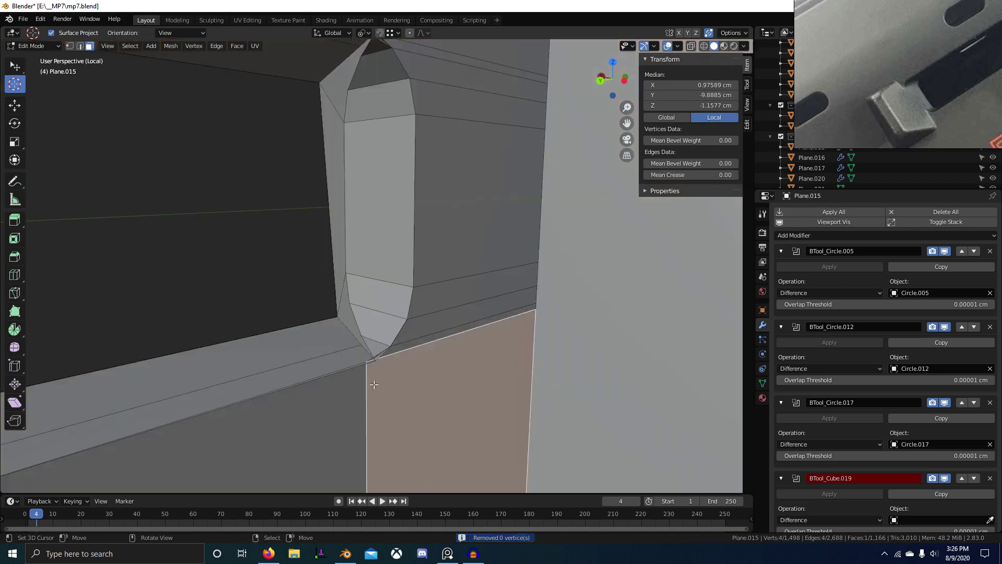
Step: Try to move the lower corner vertex where the recess piece meets the slot rim
mouse_move(374, 382)
middle_mouse_down()
mouse_move(398, 403)
mouse_move(366, 386)
middle_mouse_up()
key("1")
right_click(353, 388)
key("g")
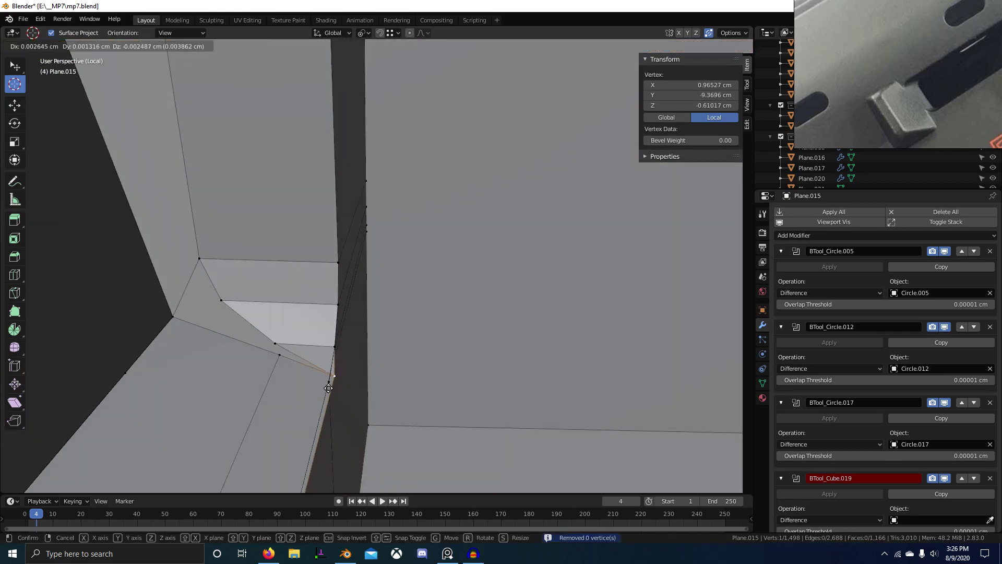
left_click(328, 388)
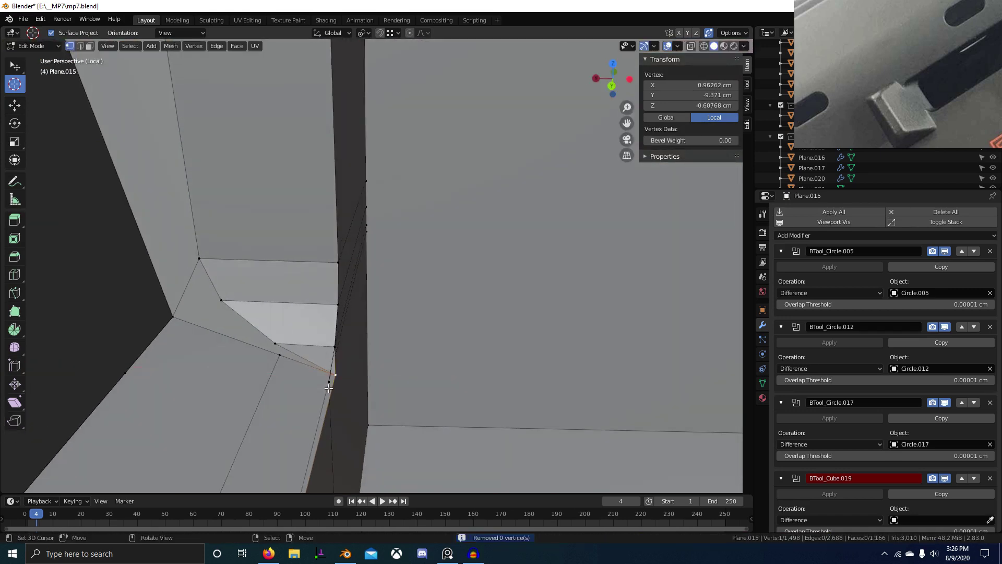
Step: Move the recess's lower inner corner vertex about 0.013 cm in X and 0.03 cm in Y onto the adjoining vertex
middle_click_drag(328, 387, 218, 384)
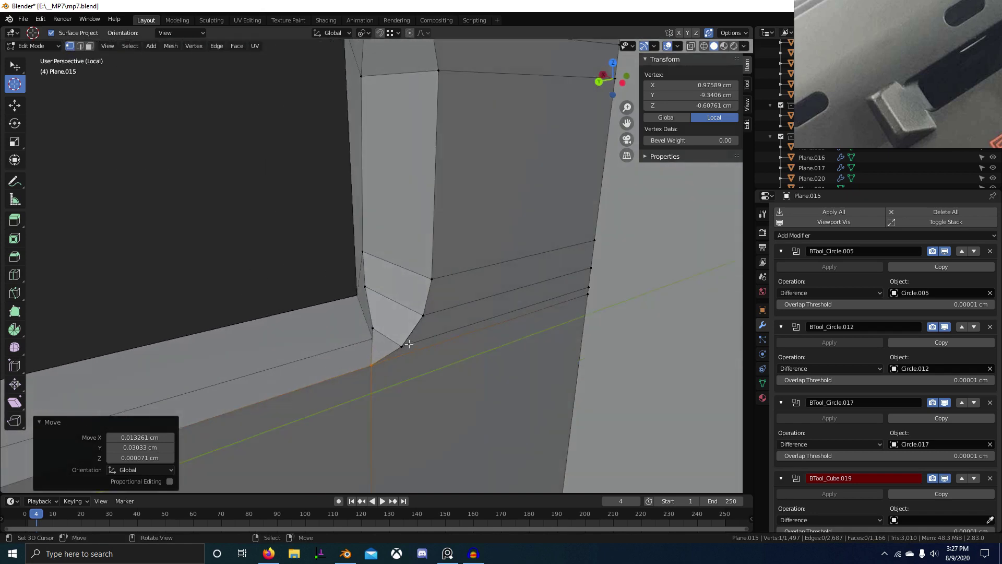
middle_click_drag(409, 344, 262, 384)
Step: Try to move the outer lower vertex beside the recess about 0.17 cm along Y onto the recess corner
right_click(228, 371)
scroll(233, 381, "down", 1)
right_click(253, 340)
key("g")
left_click(301, 339)
scroll(300, 307, "down", 1)
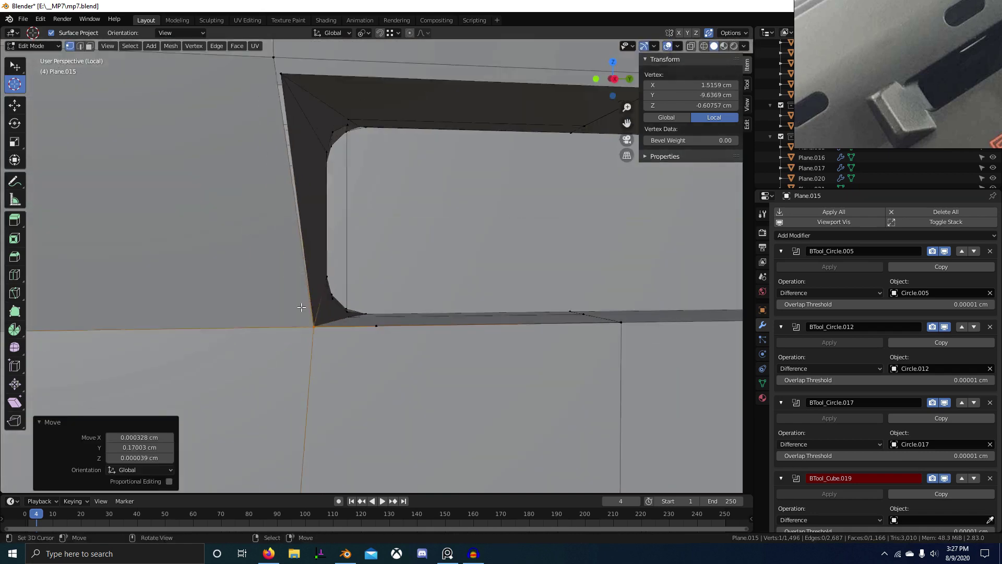
middle_click_drag(301, 307, 342, 248)
right_click(343, 246)
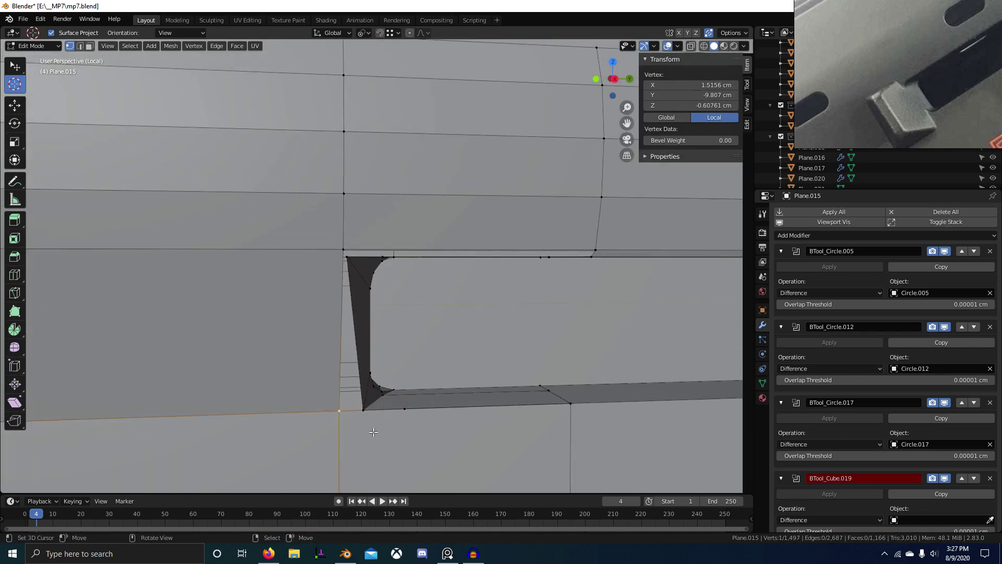
Step: Subdivide the lower rim edge beside the recess and move the new vertex onto the recess's lower outer corner
right_click(404, 415, "shift")
key("w")
left_click(406, 415)
right_click(373, 411)
key("g")
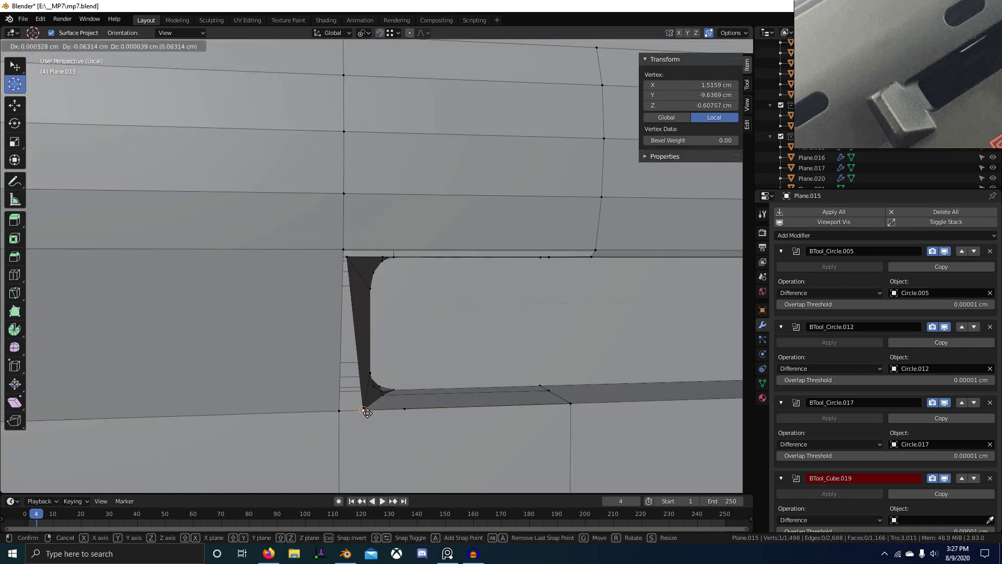
left_click(366, 410)
Step: Fill the narrow gap along the slot's upper rim at the recess end with a face
right_click(348, 257)
right_click(344, 248, "shift")
scroll(378, 290, "up", 4)
middle_click_drag(388, 298, 343, 277)
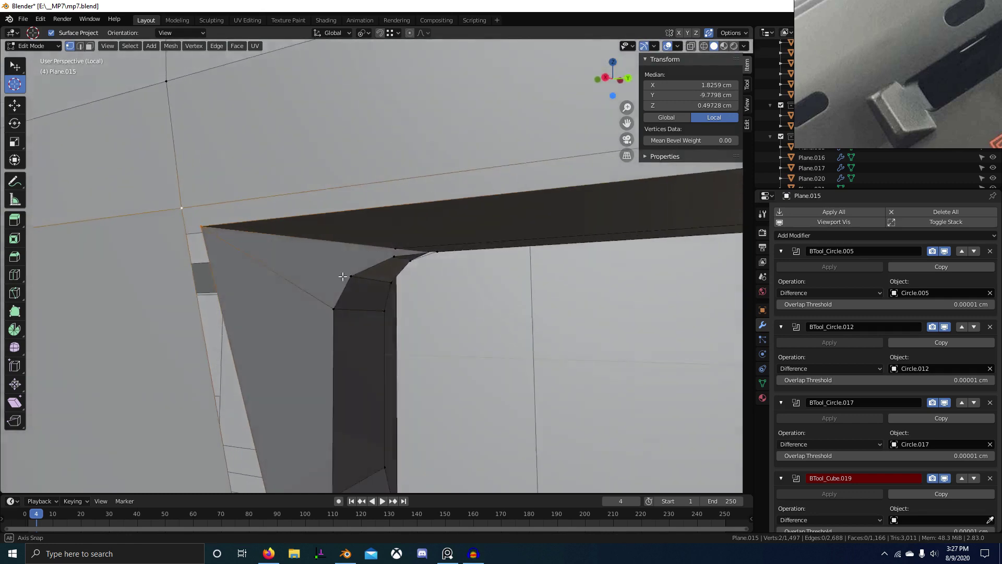
scroll(366, 282, "down", 5)
scroll(329, 311, "up", 1)
middle_click_drag(439, 293, 360, 293, "shift")
right_click(406, 260, "ctrl")
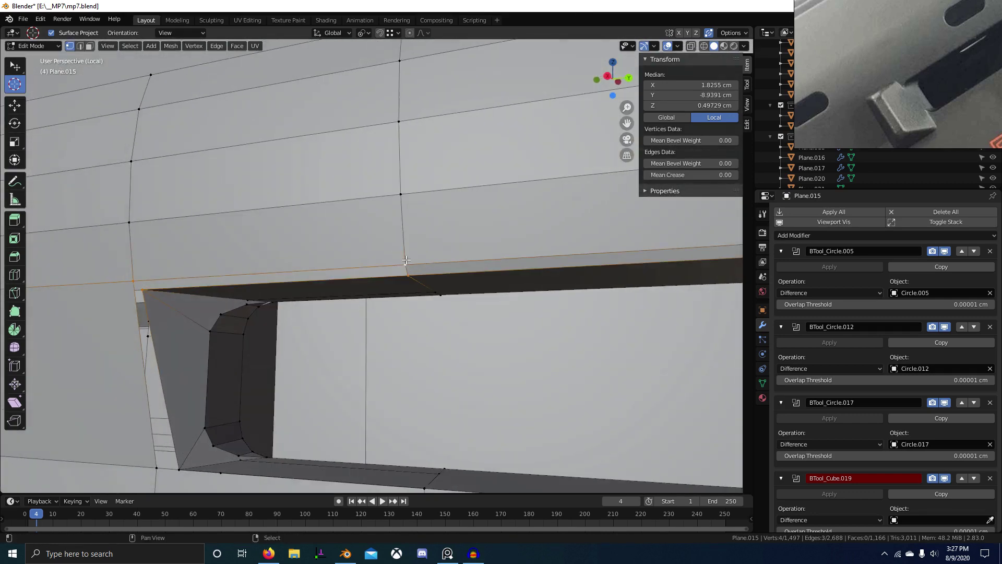
middle_click_drag(233, 325, 260, 322)
middle_click_drag(260, 322, 338, 317, "shift")
Step: Fill the tapered side gap between the recess edge and the large side face with a face
key("2")
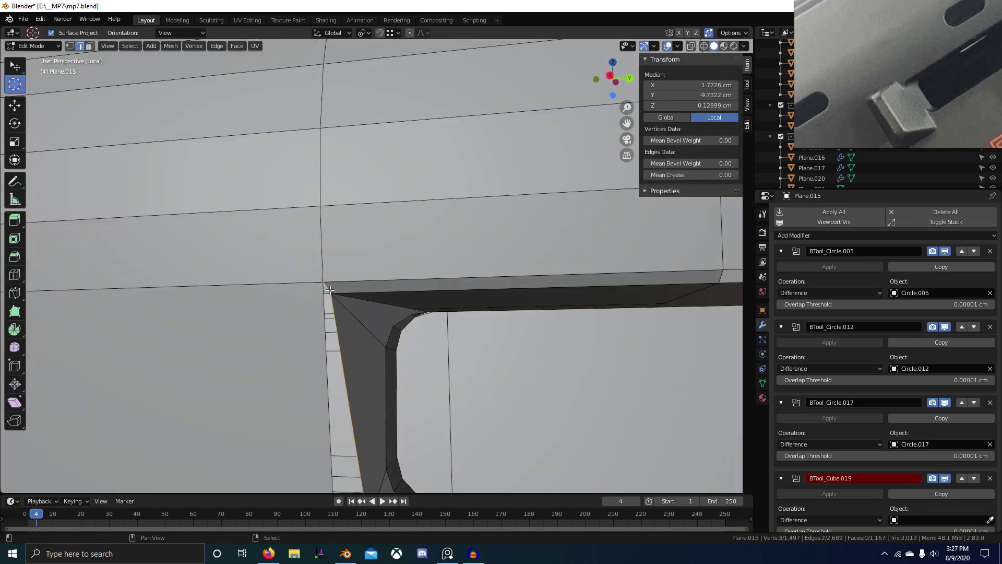
middle_click_drag(341, 453, 387, 375, "shift")
key("f")
key("Tab")
key("Tab")
Step: Isolate the narrow face beside the recess together with the large side face and view them from the front
scroll(347, 295, "up", 4)
middle_click_drag(352, 289, 356, 416)
key("1")
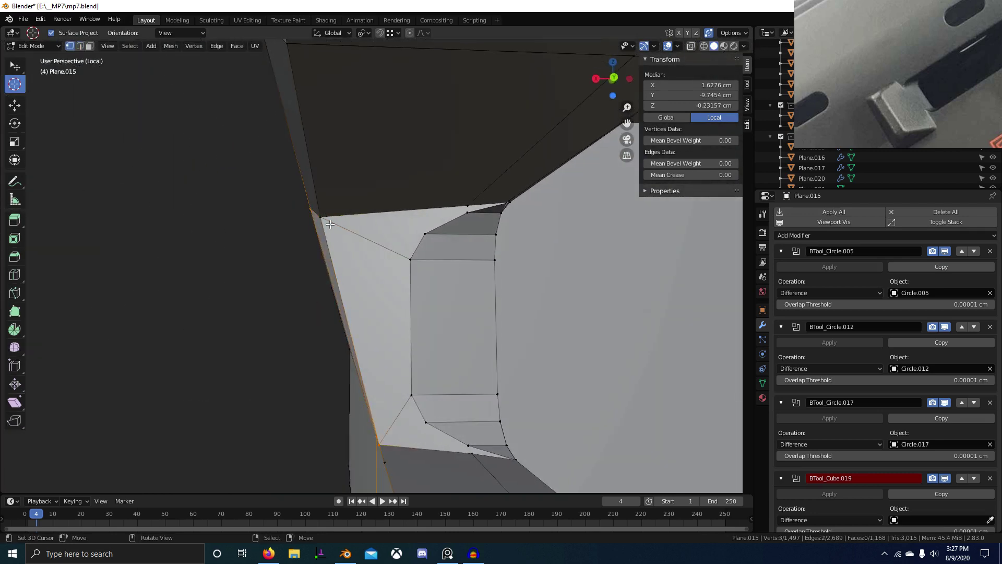
middle_click_drag(330, 224, 317, 305)
key("3")
left_click(318, 305, "shift")
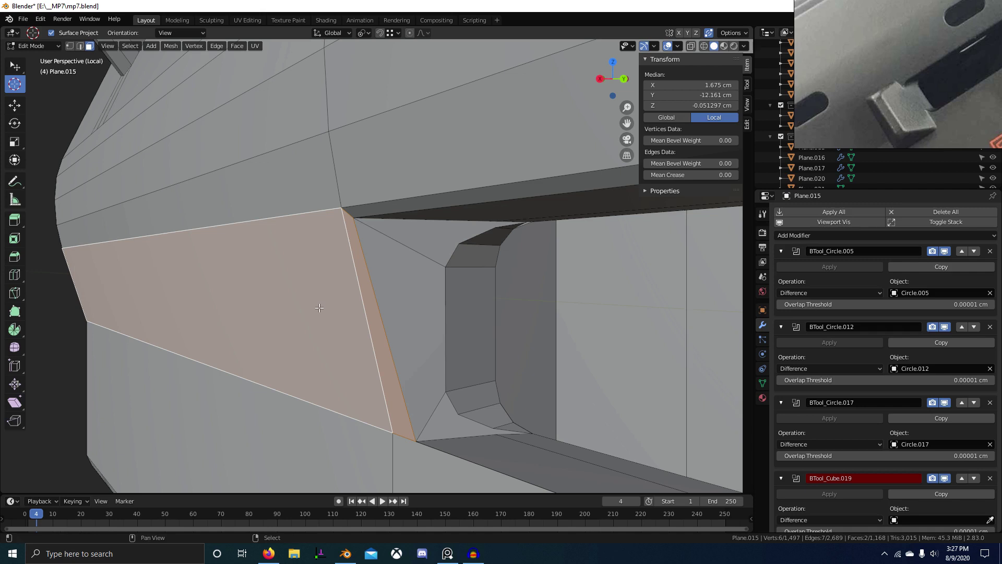
key("shift+h")
key("KP_1")
key("1")
Step: Move the recess's upper corner vertex about 0.037 cm along X so it lines up with the side face
right_click(431, 222)
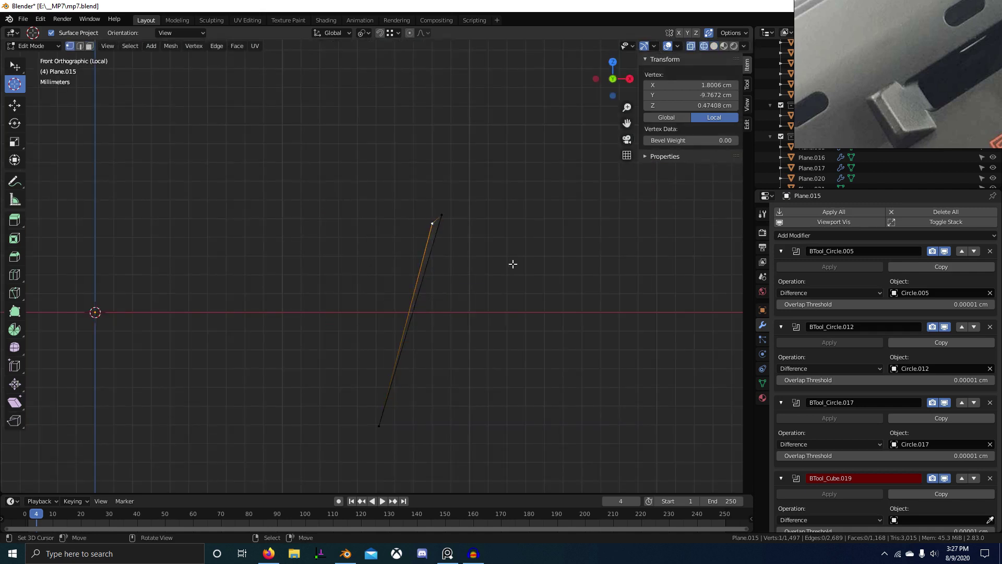
key("g")
middle_click_drag(502, 262, 379, 371, "shift")
left_click(512, 256)
scroll(506, 247, "up", 6)
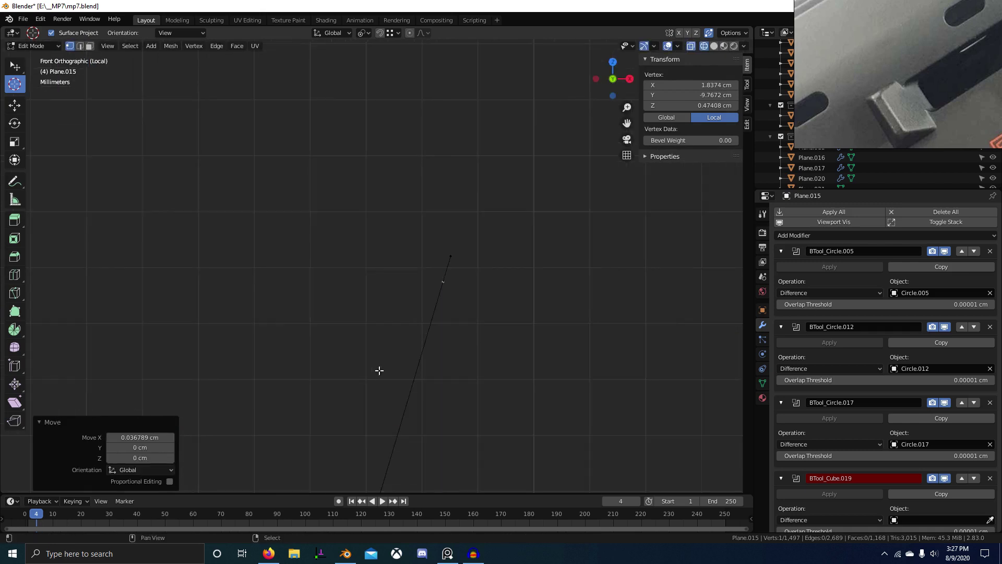
middle_click_drag(403, 203, 410, 312, "shift")
scroll(410, 311, "up", 6)
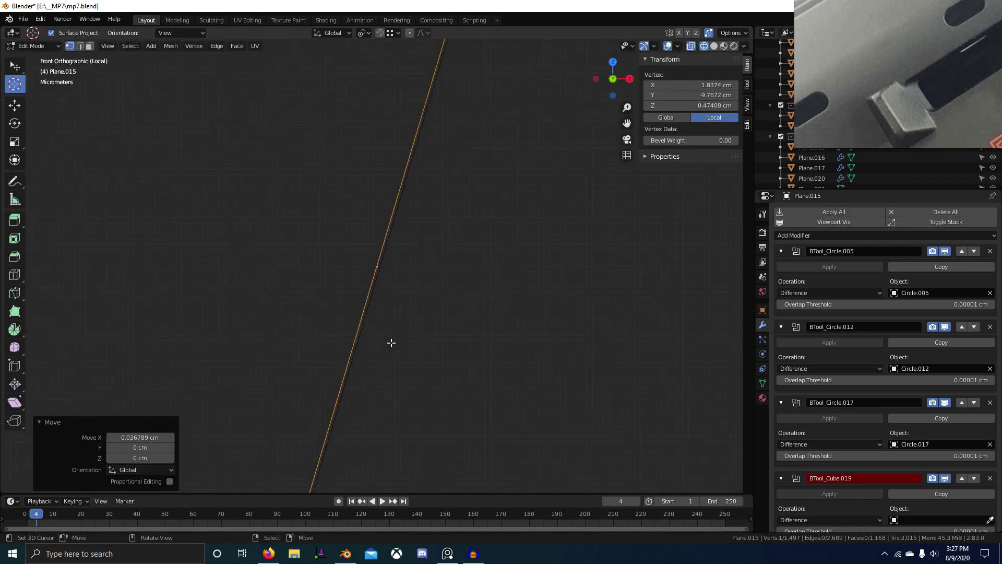
key("g")
key("x")
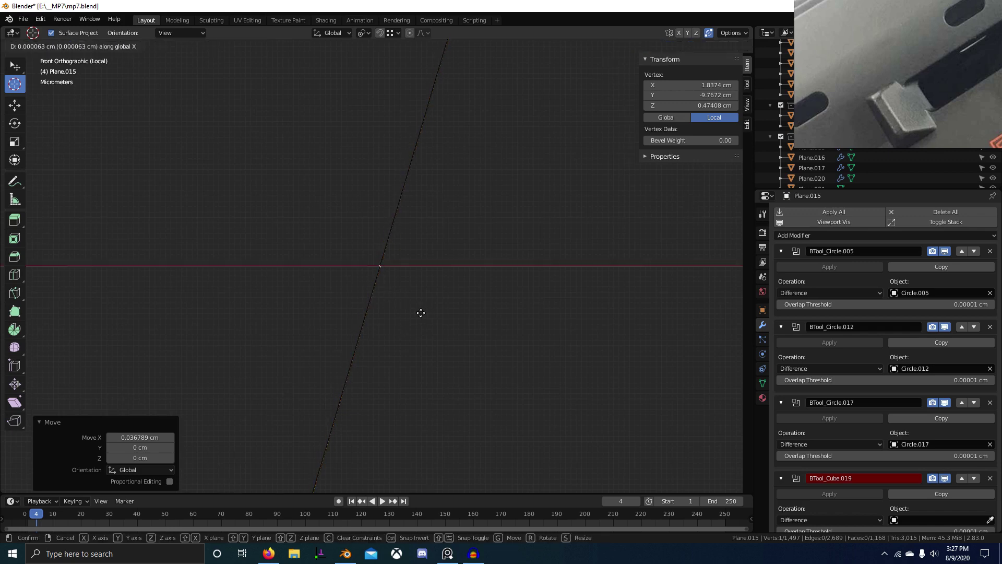
left_click(421, 313)
Step: Reveal all hidden geometry of the receiver body, isolate the body again and clear the selection
key("KP_Divide")
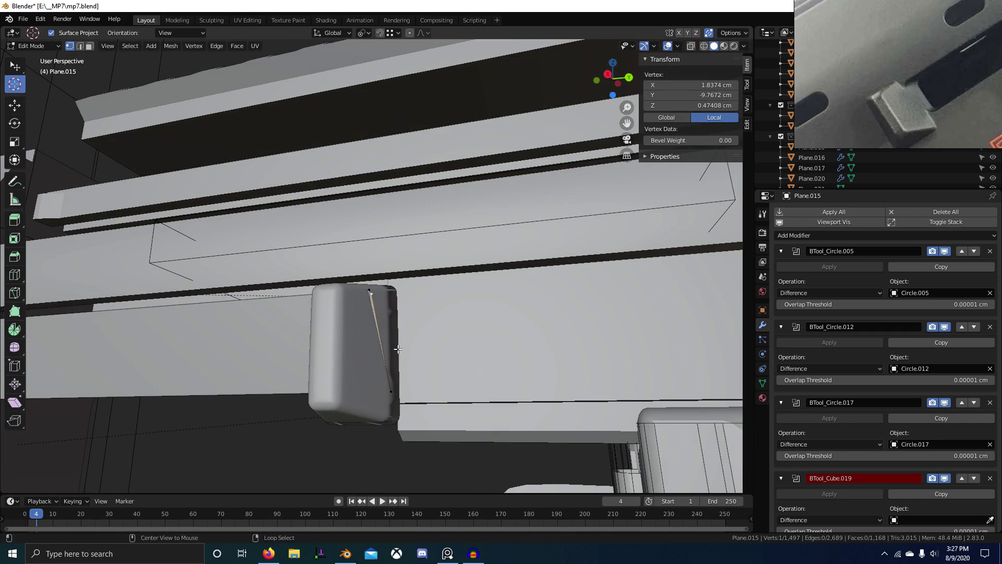
key("alt+h")
key("KP_Divide")
scroll(497, 384, "up", 8)
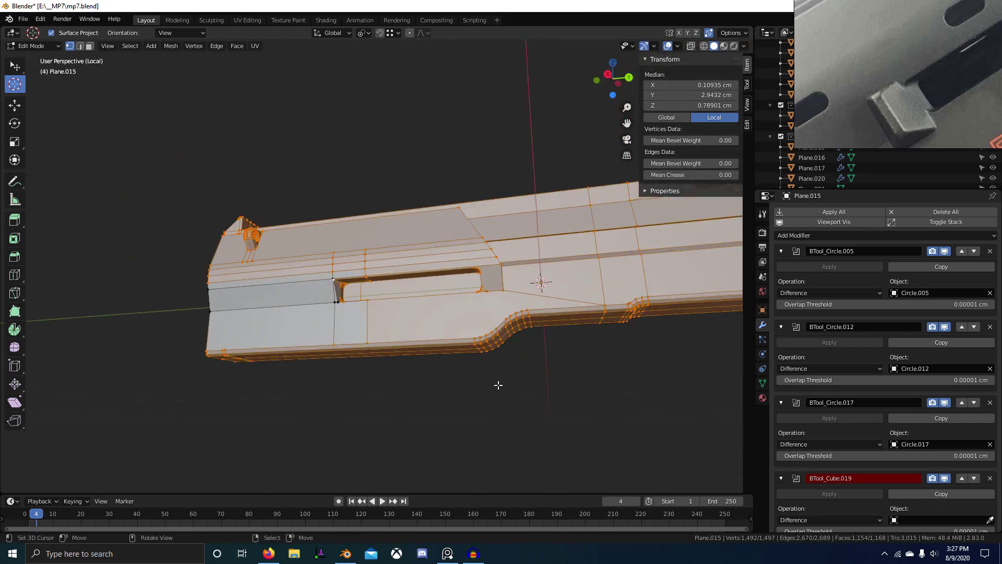
key("alt+a")
middle_click_drag(601, 315, 422, 296)
key("Tab")
key("Tab")
Step: Dissolve the redundant vertex and edges on the slot's ceiling near the recess
scroll(481, 324, "up", 4)
right_click(320, 265)
scroll(459, 304, "down", 1)
right_click(530, 297, "alt")
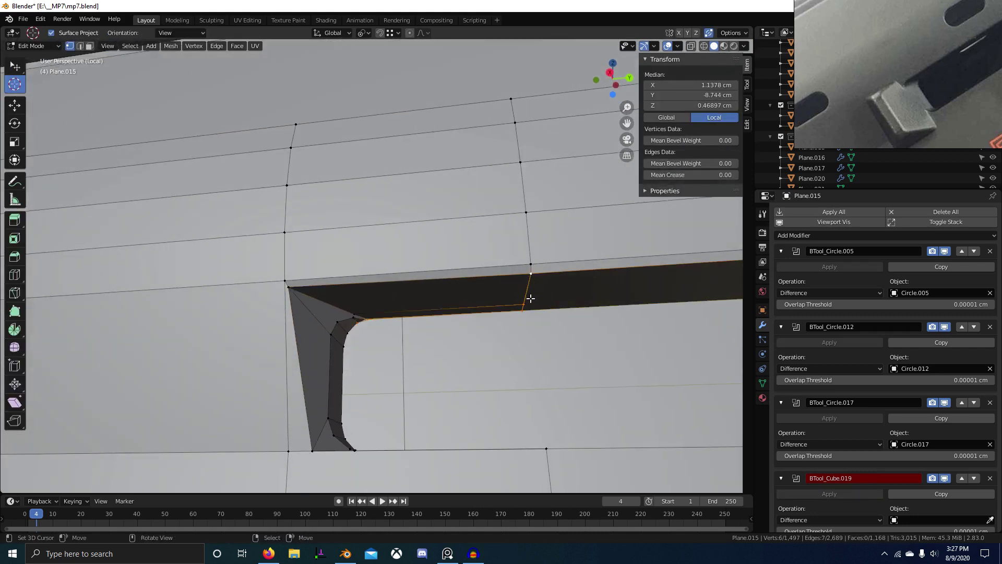
right_click(529, 287)
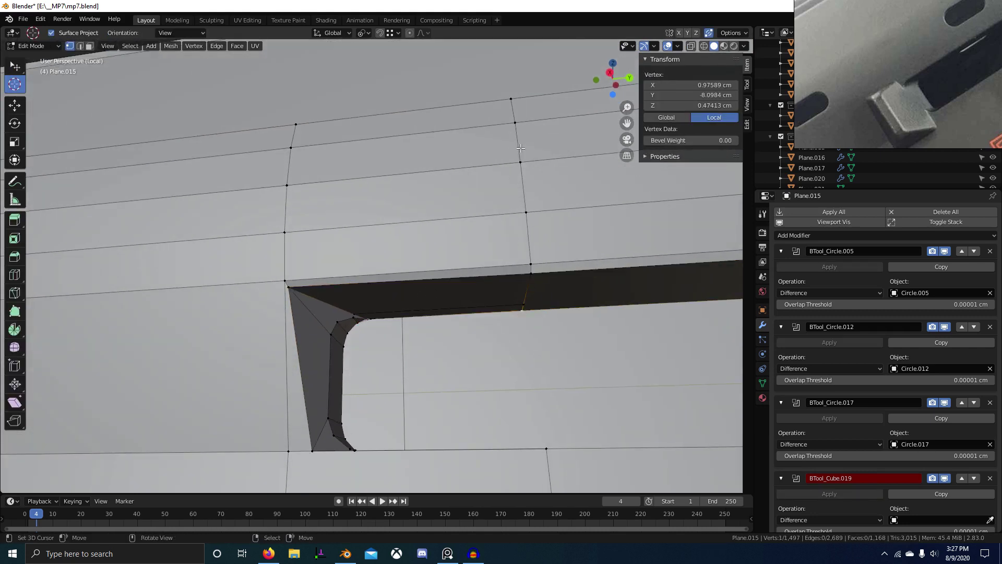
key("2")
right_click(520, 154, "alt")
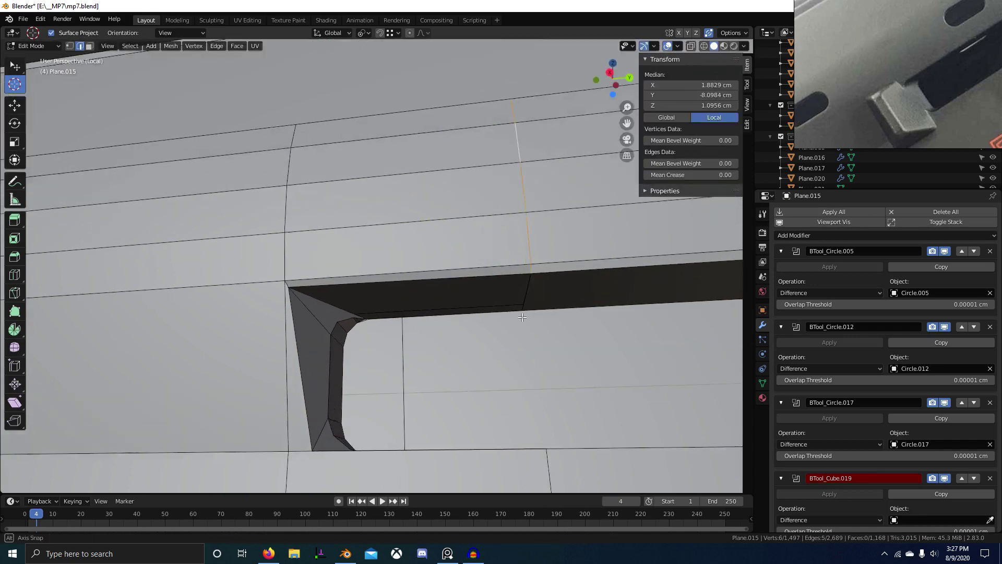
middle_click_drag(522, 317, 470, 293)
right_click(544, 273)
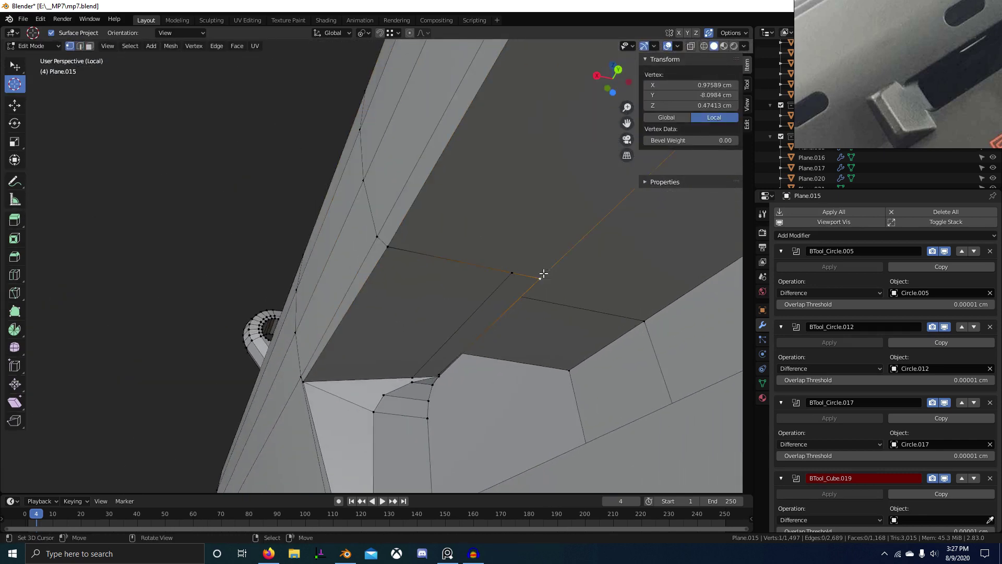
right_click(515, 274)
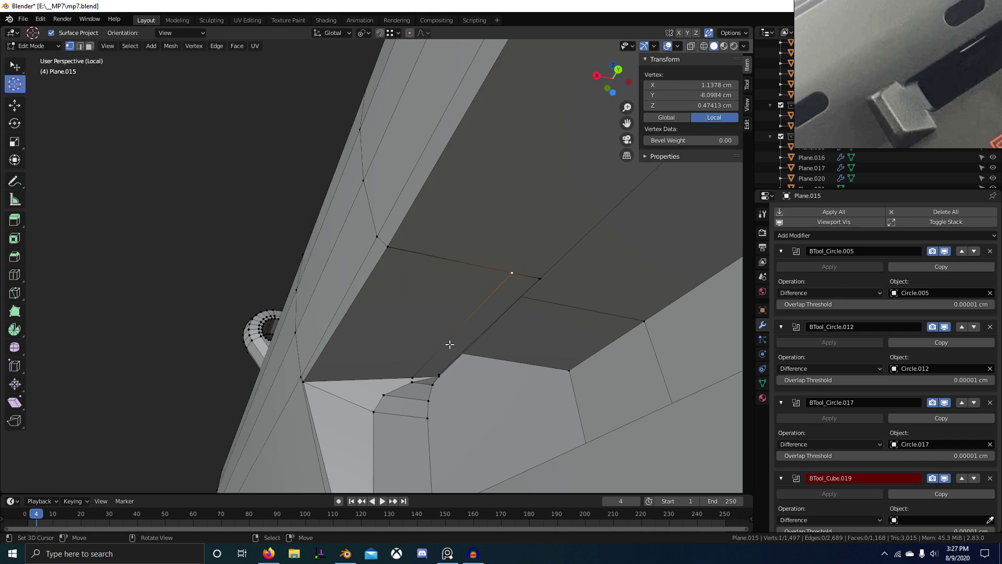
key("ctrl+x")
key("2")
middle_click_drag(450, 342, 420, 369)
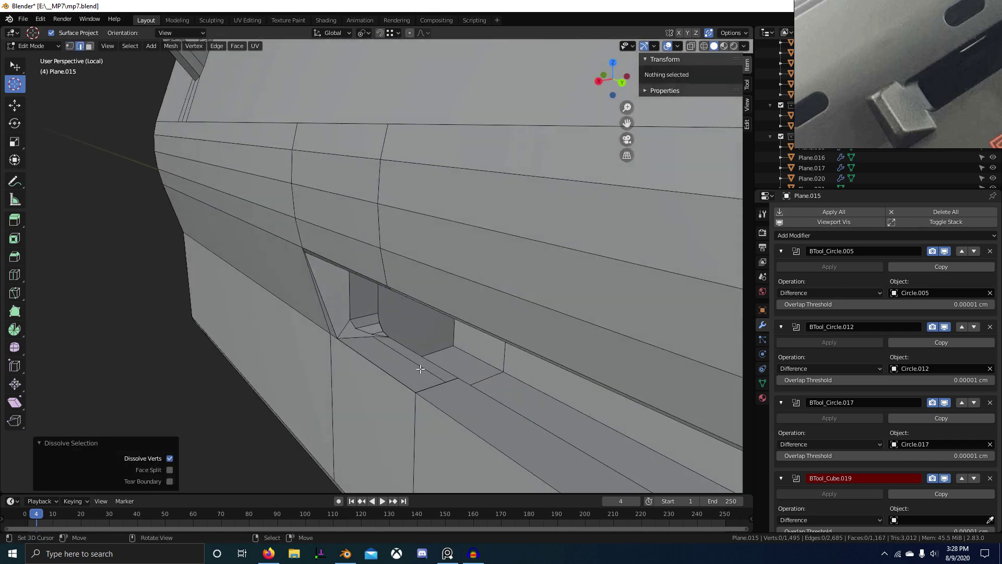
Step: Dissolve the matching redundant edge on the slot's floor
right_click(444, 381)
key("ctrl+x")
key("1")
Step: Try to move the vertical edge line above the slot along Y toward the recess end
middle_click_drag(455, 433, 445, 307)
right_click(458, 383)
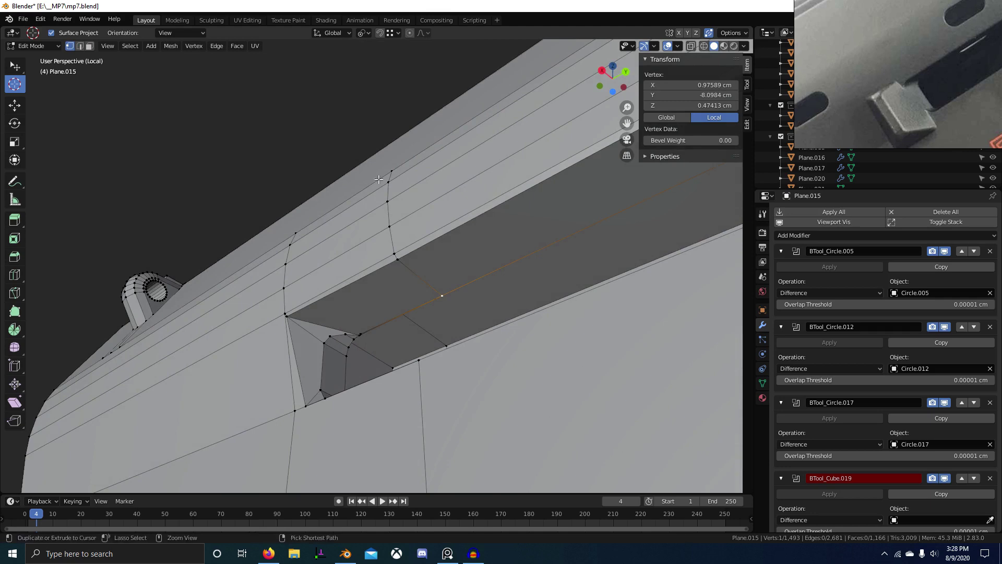
right_click(390, 172, "ctrl")
middle_click_drag(394, 180, 428, 260)
key("g")
key("y")
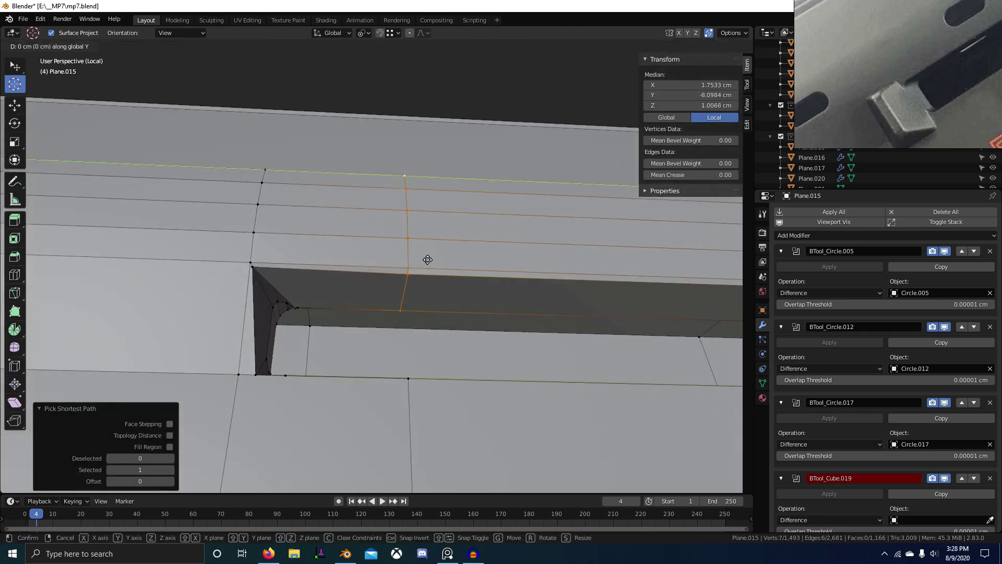
left_click(359, 248)
middle_click_drag(347, 287, 428, 274)
key("ctrl+z")
middle_click_drag(254, 246, 517, 280, "shift")
right_click(215, 241)
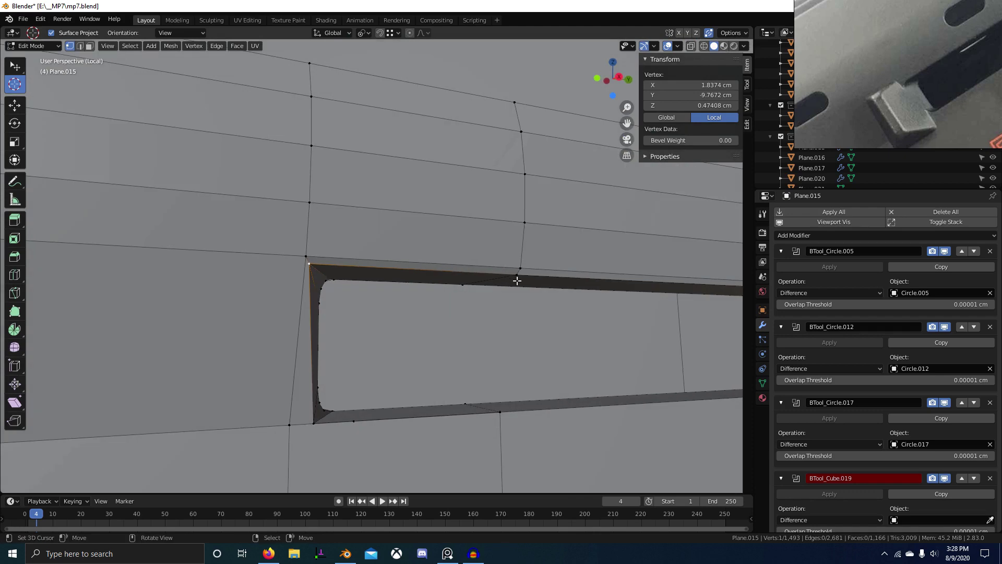
key("g")
key("x")
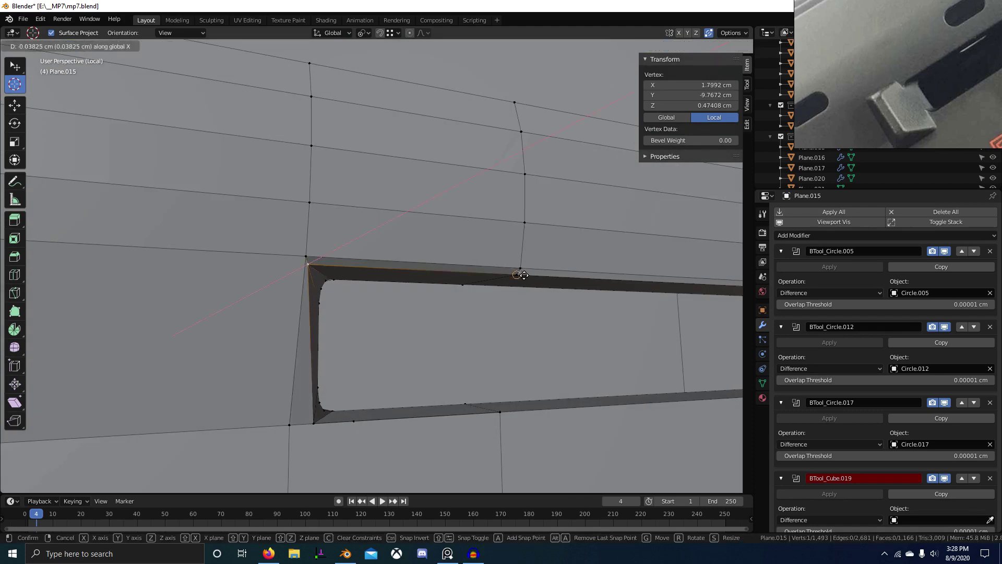
right_click(523, 275)
Step: Duplicate the large side face next to the recess and move the copy about 7.21 cm along Y over the slot
scroll(598, 322, "down", 2)
middle_click_drag(598, 322, 292, 336)
scroll(361, 331, "up", 4)
middle_click_drag(360, 332, 255, 336)
scroll(313, 339, "down", 4)
key("3")
scroll(158, 334, "down", 2)
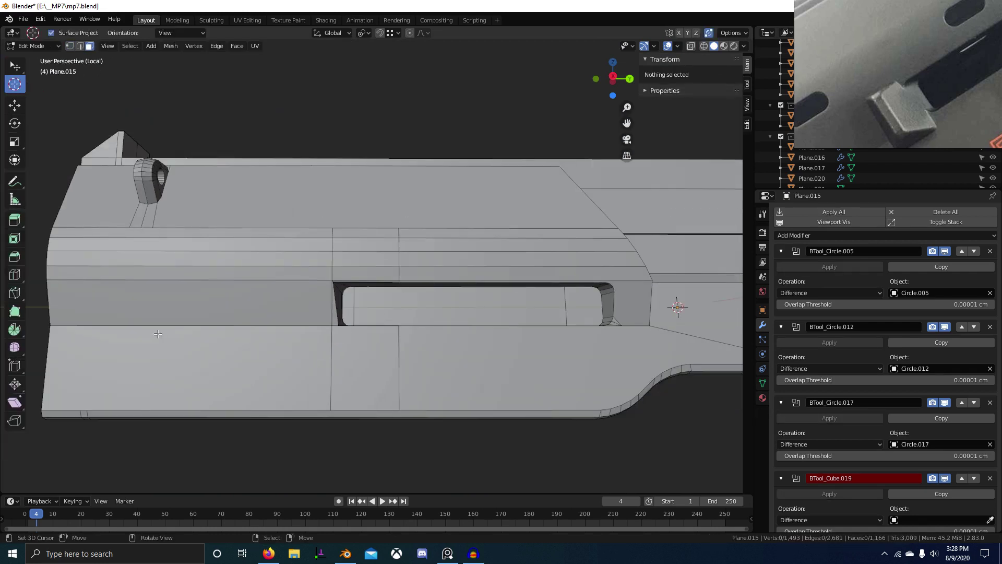
left_click(144, 301)
scroll(340, 353, "up", 5)
key("e")
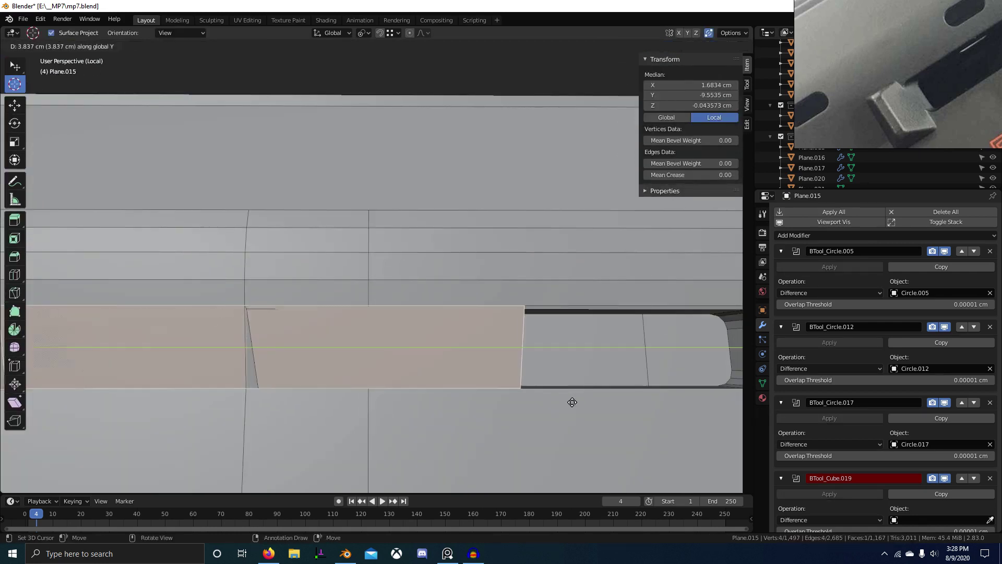
left_click(73, 408)
Step: Scale the duplicated face by about 1.167 and separate it from the receiver body
key("s")
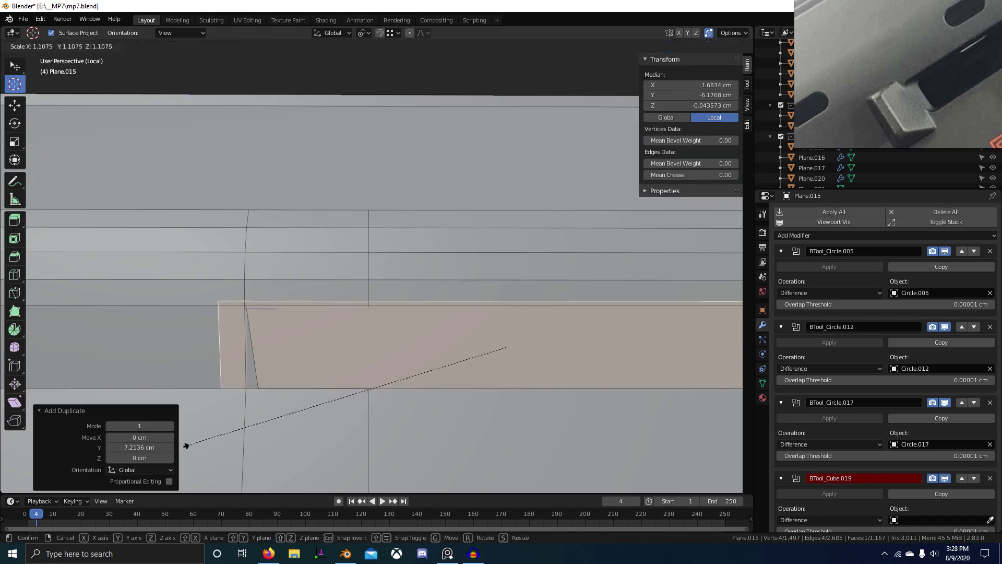
left_click(170, 456)
scroll(331, 441, "down", 5)
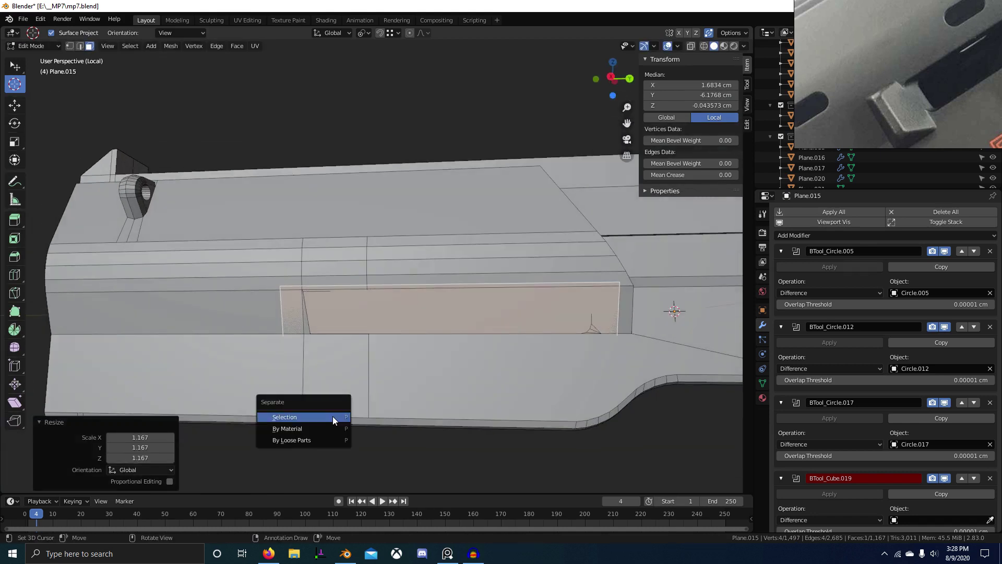
left_click(333, 416)
Step: Reselect the receiver body, resume editing its mesh and isolate it without the separated face
key("Tab")
right_click(353, 314)
right_click(248, 279)
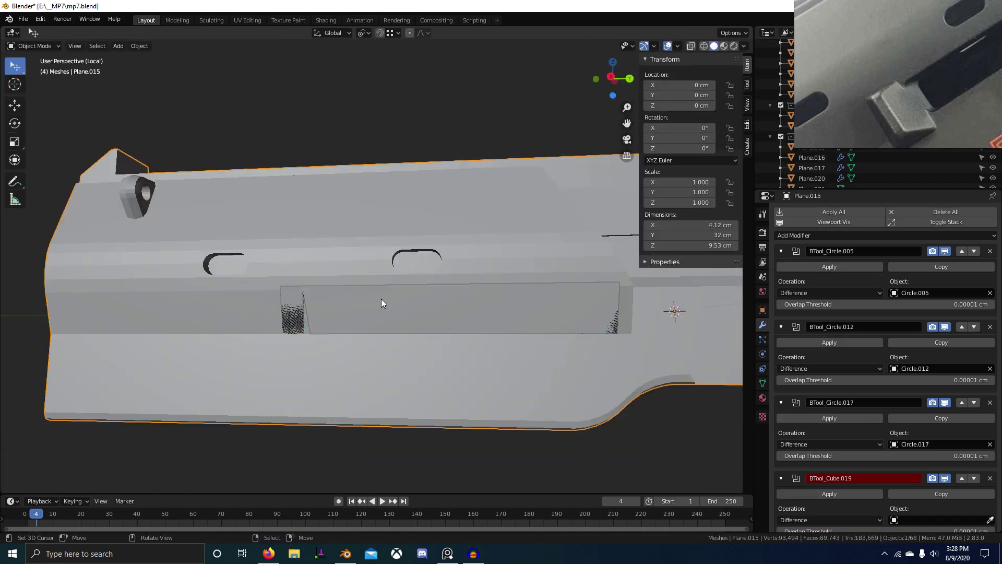
key("Tab")
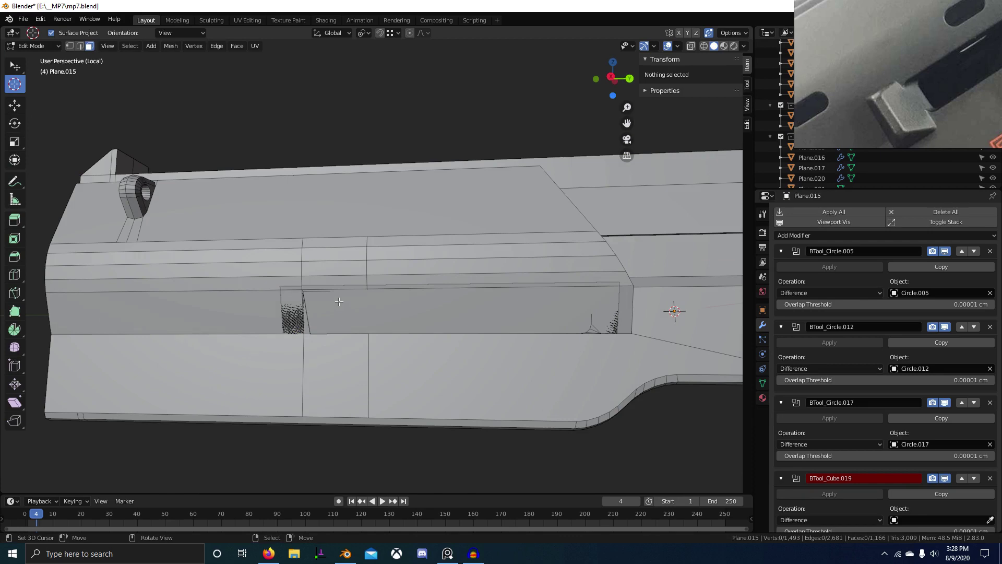
key("KP_Divide")
key("KP_Divide")
Step: Select the narrow faces bordering the side slot: the end sliver, the upper strip, the opposite end face and its small corner triangles
scroll(337, 302, "up", 5)
middle_click_drag(337, 302, 449, 336, "shift")
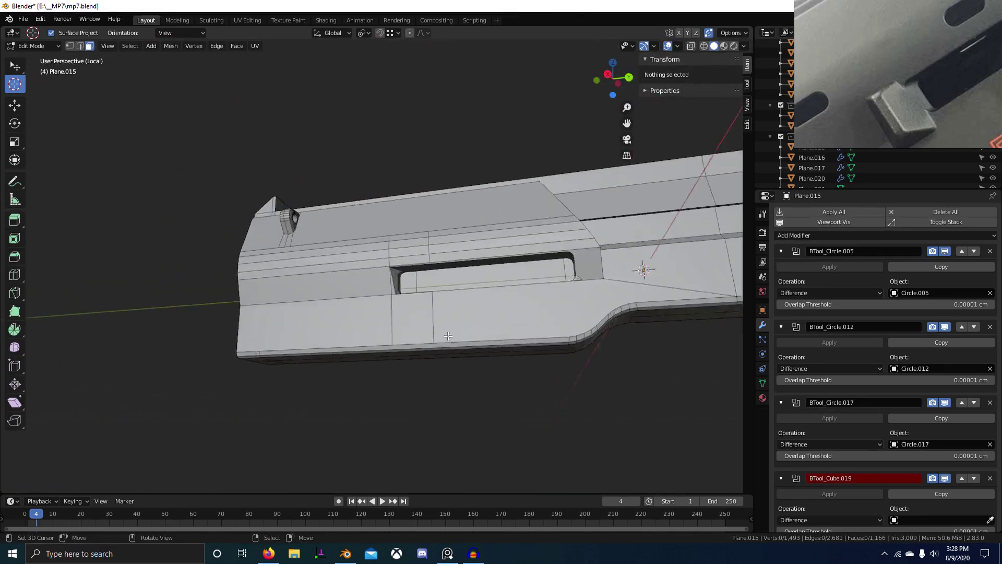
scroll(449, 335, "up", 5)
right_click(452, 304)
right_click(447, 329)
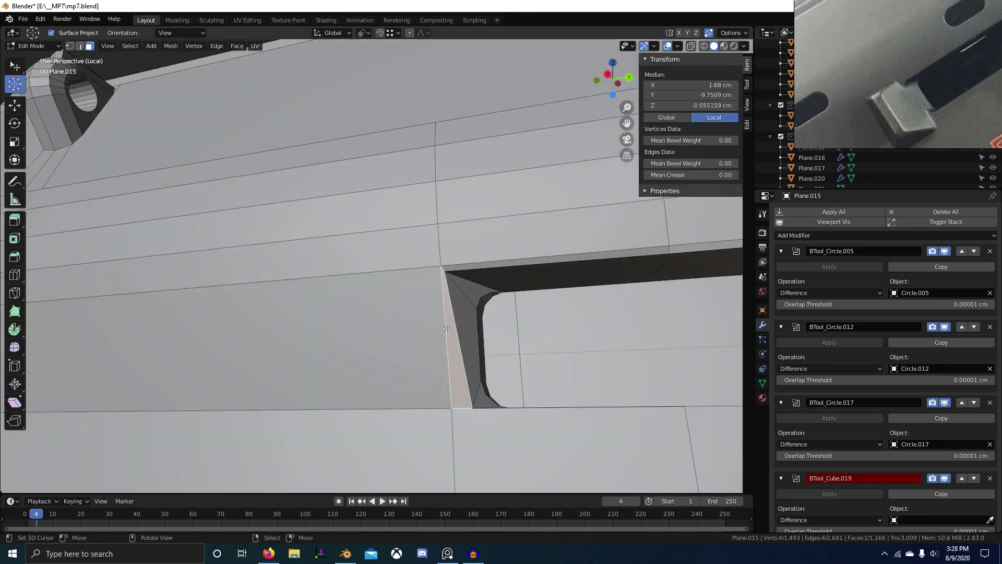
middle_click_drag(480, 265, 392, 310, "shift")
right_click(556, 258, "shift")
scroll(556, 258, "down", 4)
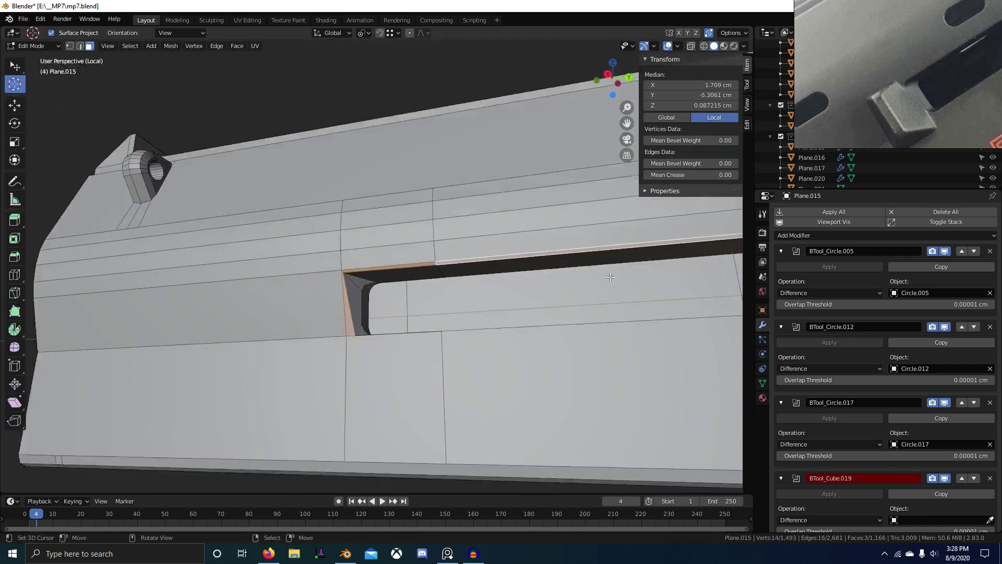
middle_click_drag(556, 258, 219, 245, "shift")
scroll(219, 246, "up", 4)
right_click(326, 351, "shift")
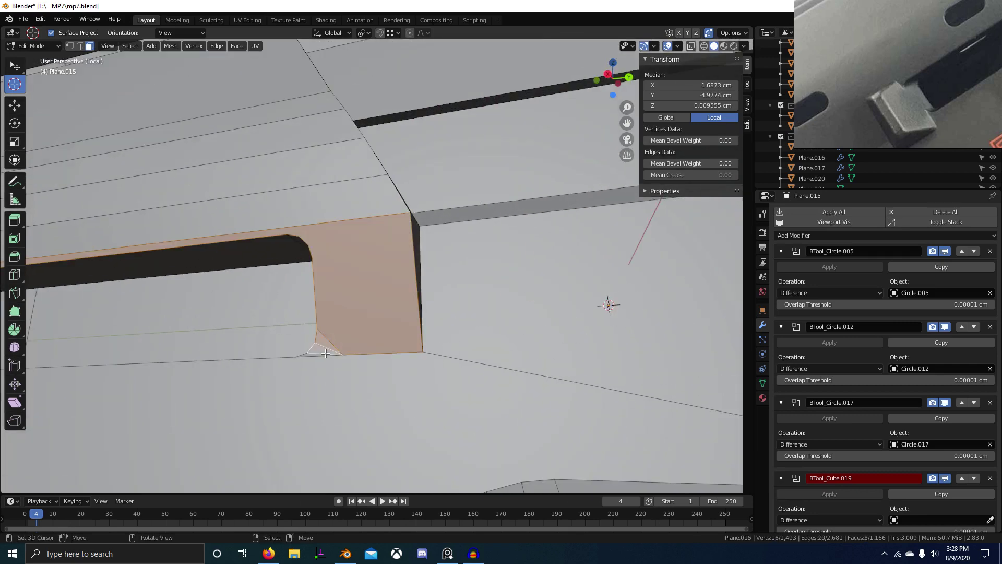
right_click(307, 356, "shift")
scroll(307, 356, "down", 5)
middle_click_drag(307, 356, 452, 407, "shift")
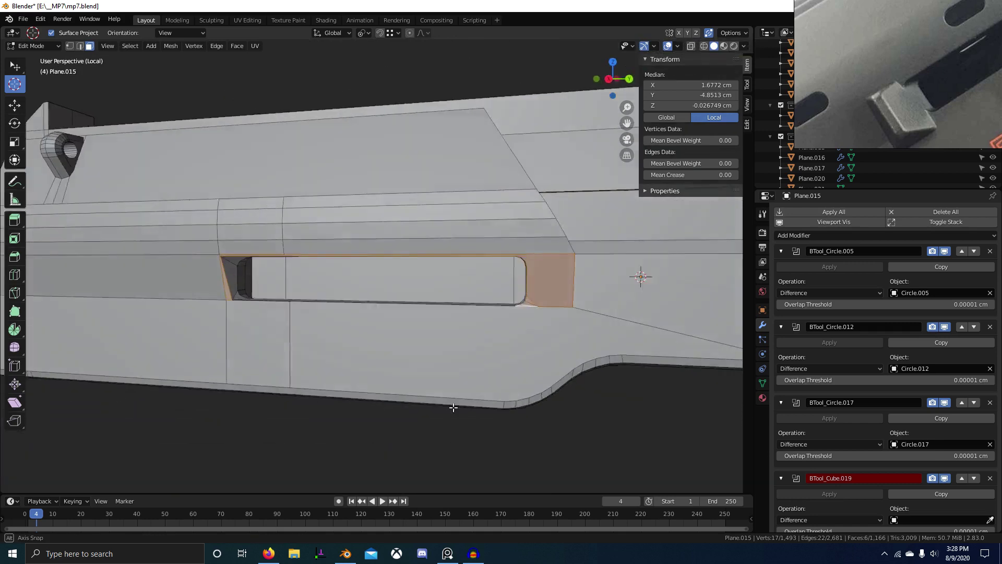
Step: Switch to vertex selection and deselect the vertices along the slot's lower edge and the lower corners of both ends
scroll(250, 304, "up", 5)
middle_click_drag(251, 297, 375, 372)
scroll(262, 336, "up", 1)
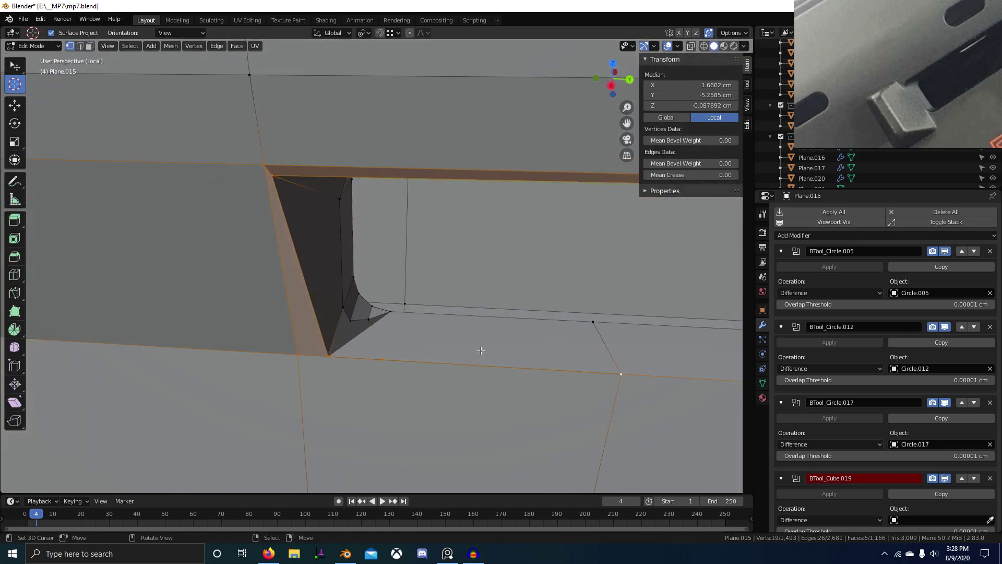
scroll(493, 355, "down", 2)
middle_click_drag(486, 357, 438, 374)
key("c")
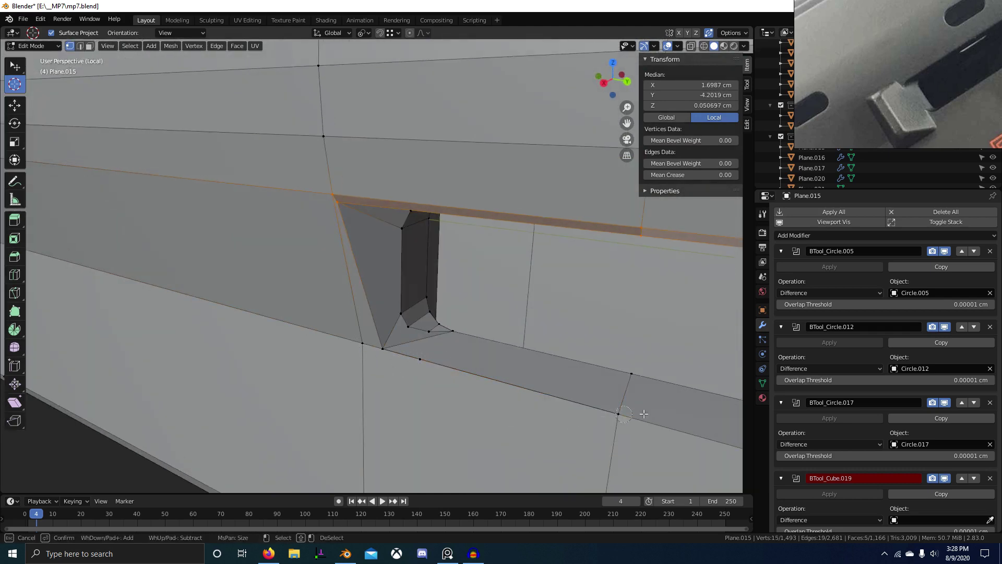
scroll(660, 410, "down", 3)
middle_click_drag(661, 411, 428, 356)
scroll(428, 355, "up", 4)
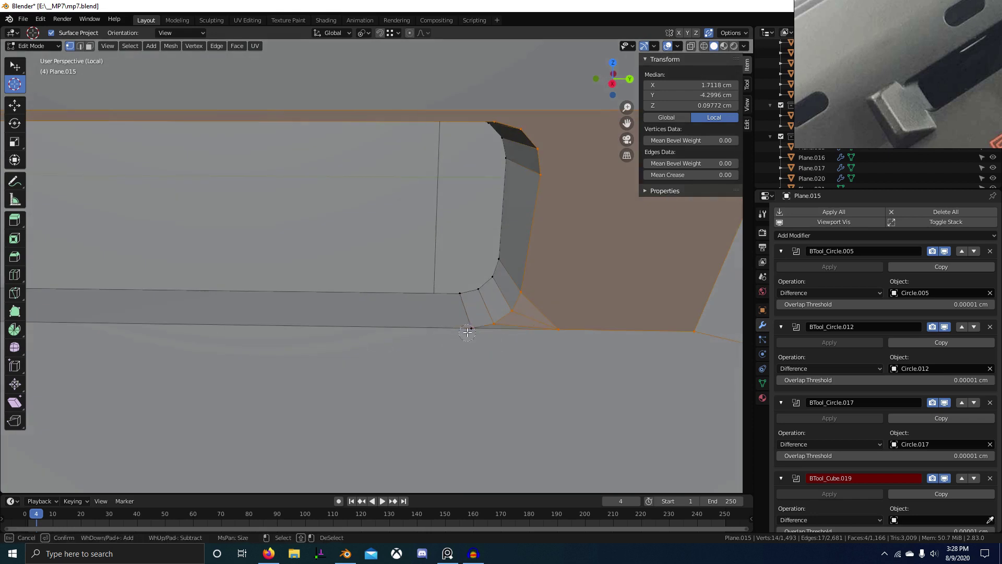
scroll(699, 326, "down", 3)
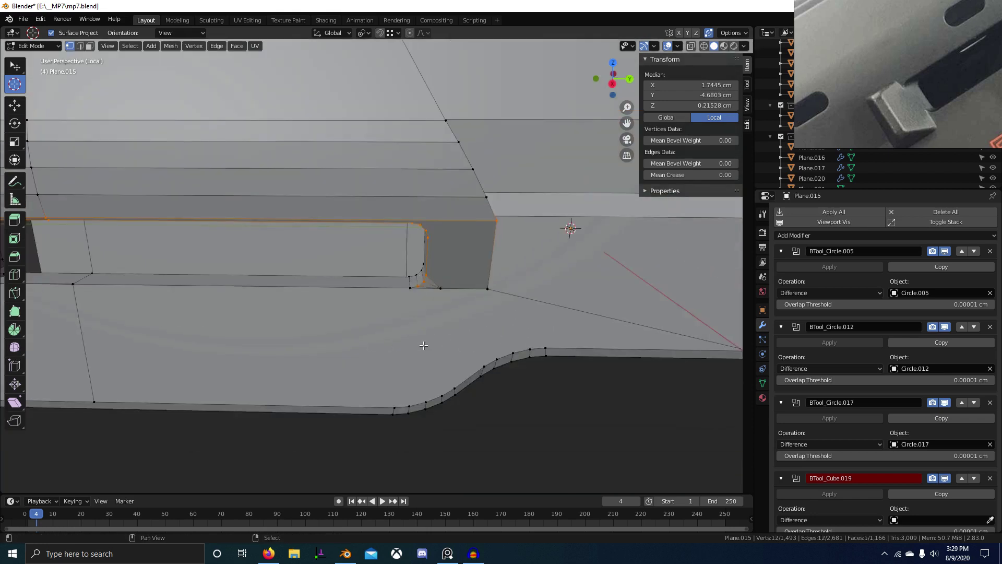
Step: Create a new vertex group on the receiver mesh for the selected slot vertices
middle_click_drag(700, 327, 538, 372)
left_click(763, 383)
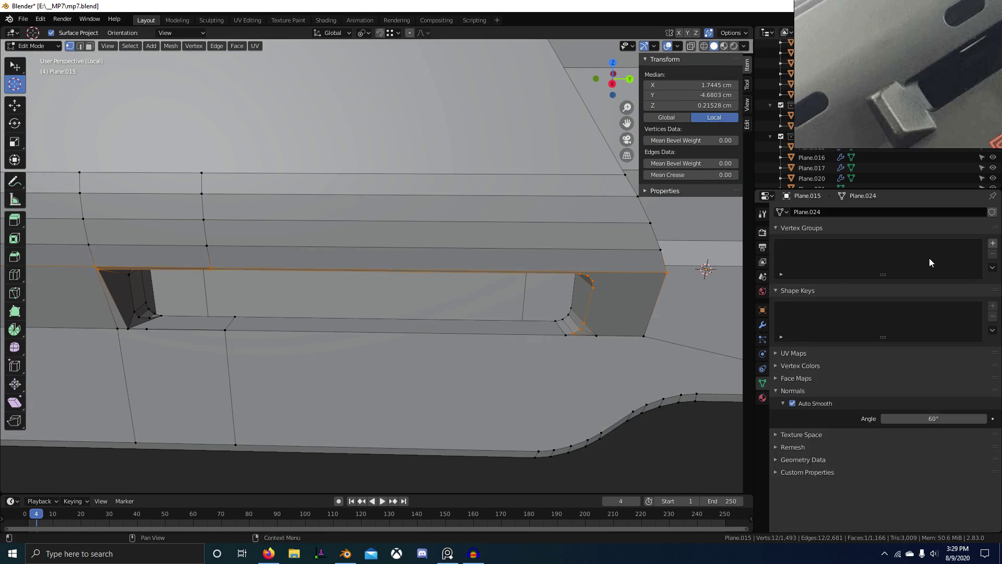
left_click(993, 243)
scroll(444, 324, "down", 3)
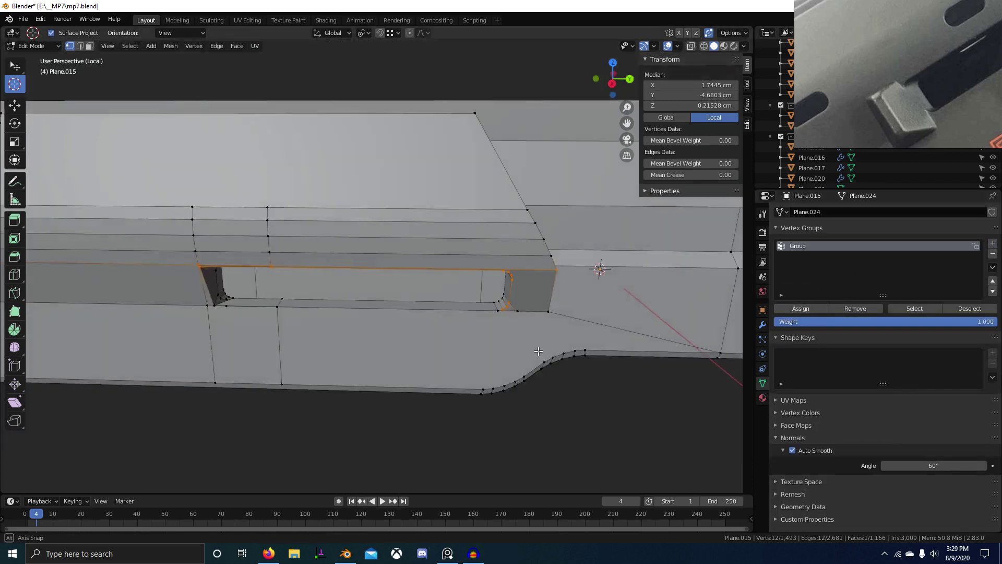
Step: Leave mesh editing and isolation, and delete the BTool_Cube.019 Boolean modifier that has no target object
key("Tab")
middle_click_drag(431, 326, 454, 332)
scroll(357, 300, "up", 2)
key("KP_Divide")
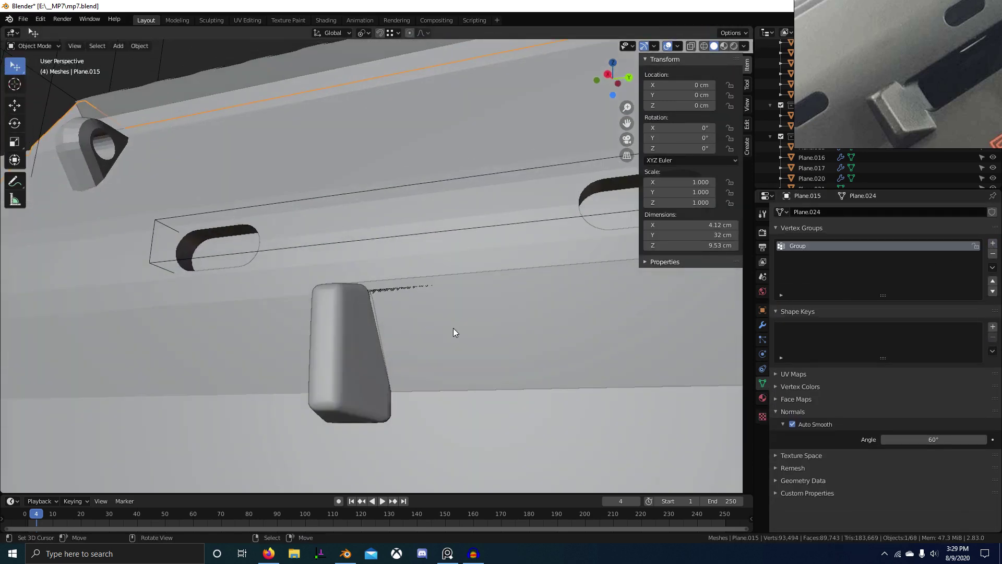
left_click(763, 327)
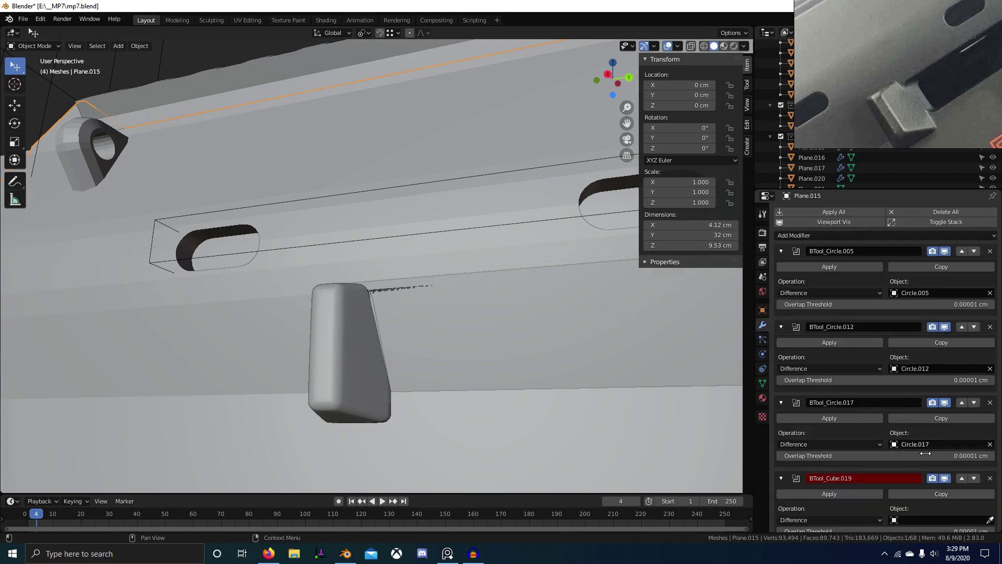
scroll(971, 470, "down", 1)
left_click(991, 463)
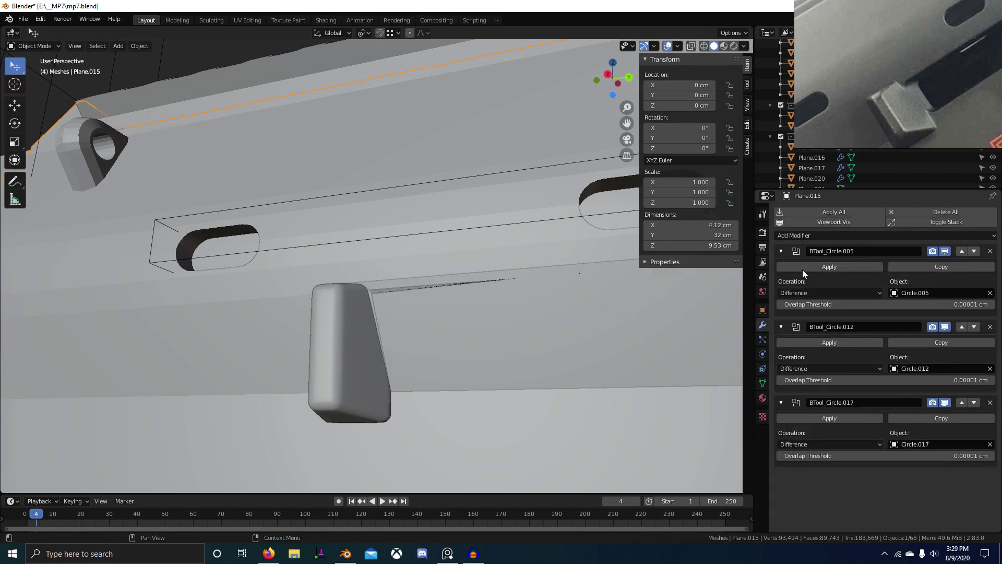
Step: Add a Shrinkwrap modifier to the receiver body and move it to the top of the modifier stack
left_click(810, 235)
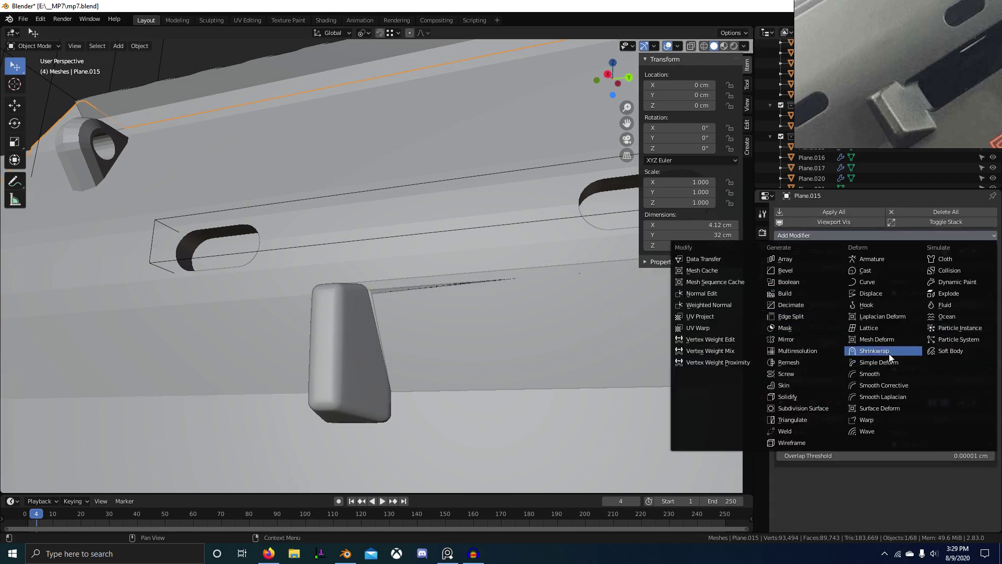
left_click(875, 351)
left_click(962, 477)
left_click(960, 414)
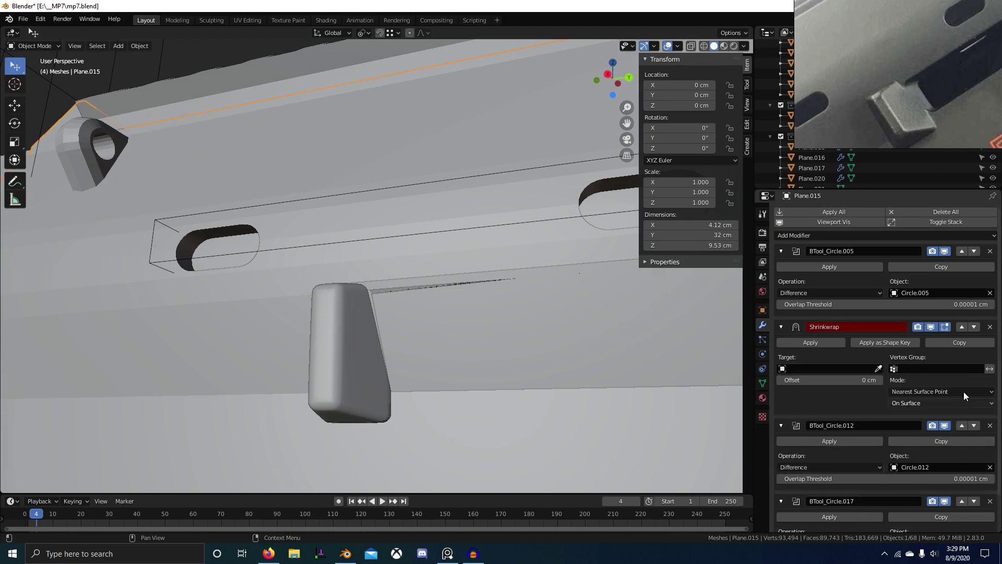
left_click(962, 327)
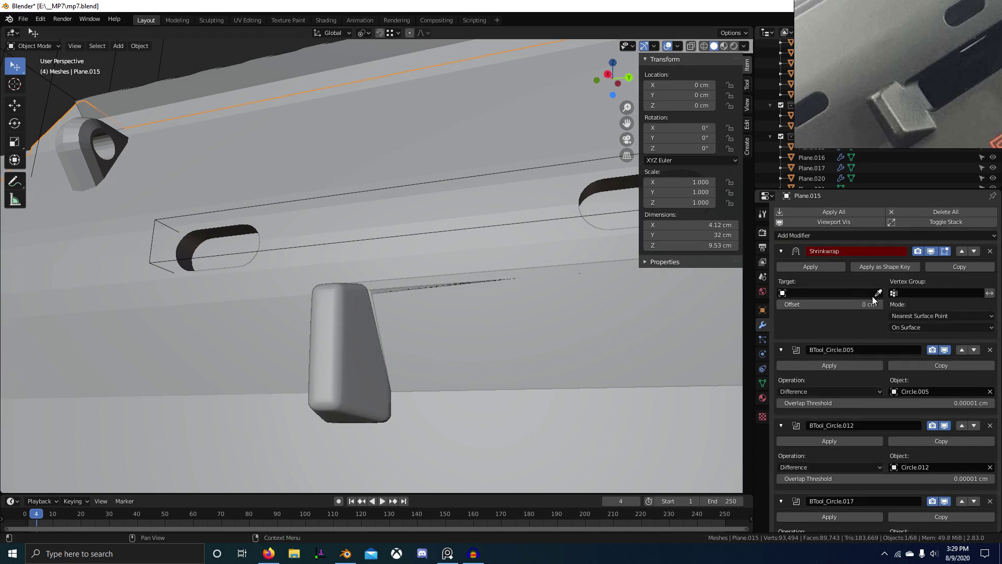
Step: Set the Shrinkwrap target to the separated face Plane.033 and limit the modifier to the vertex group Group
left_click(538, 339)
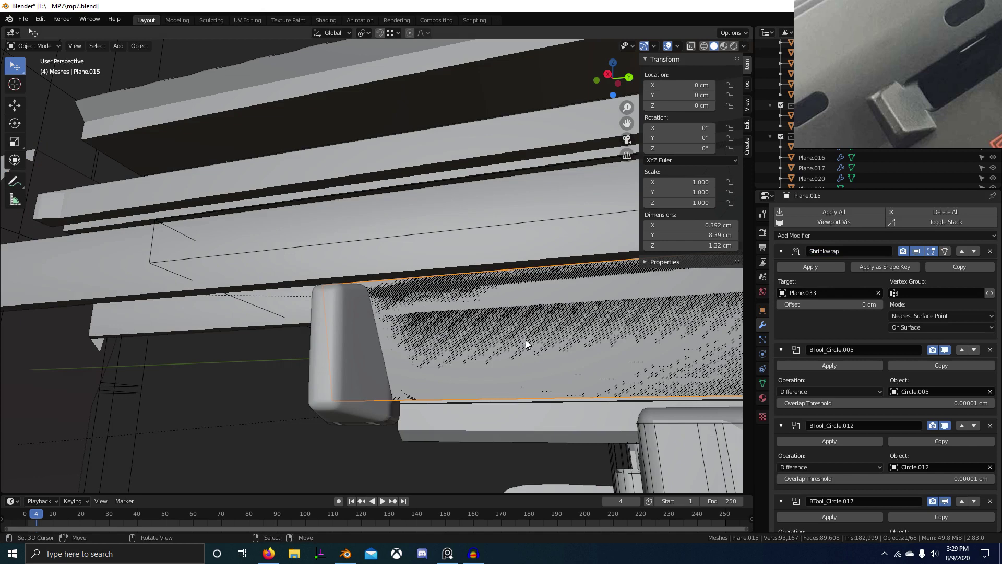
left_click(925, 295)
left_click(896, 309)
Step: Isolate the receiver body and compare the recess end of the slot with the Shrinkwrap modifier on and off
scroll(490, 366, "down", 2)
middle_click_drag(488, 364, 479, 401)
key("KP_Divide")
middle_click_drag(320, 198, 430, 208, "shift")
scroll(432, 365, "up", 5)
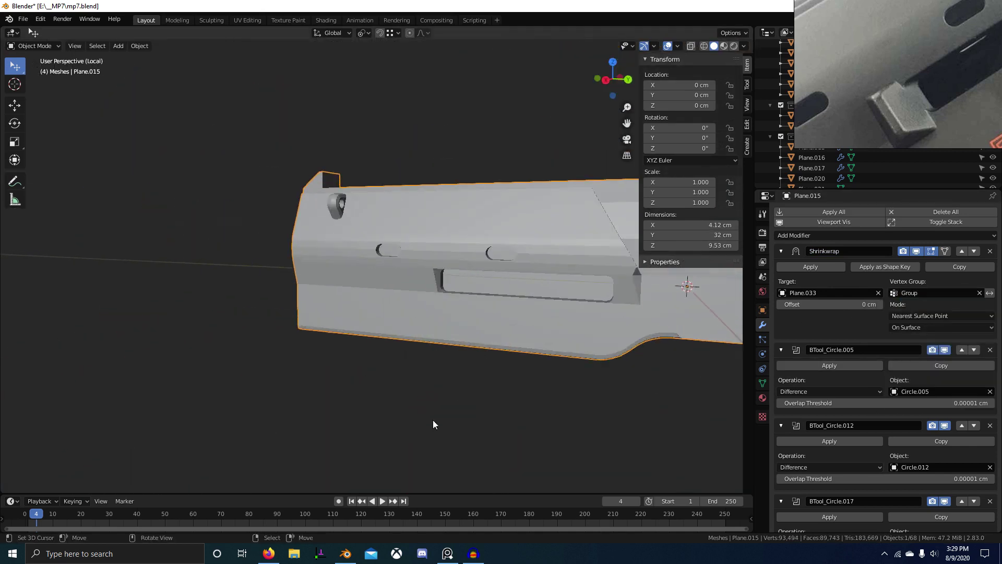
scroll(403, 385, "up", 8)
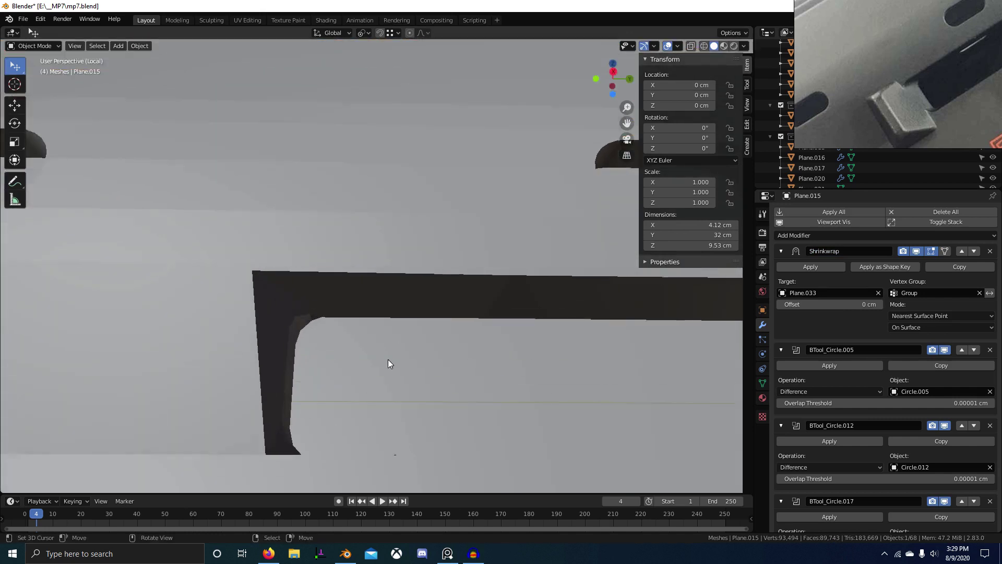
mouse_move(387, 359)
middle_mouse_down()
mouse_move(370, 381)
mouse_move(389, 365)
middle_mouse_up()
left_click(916, 251)
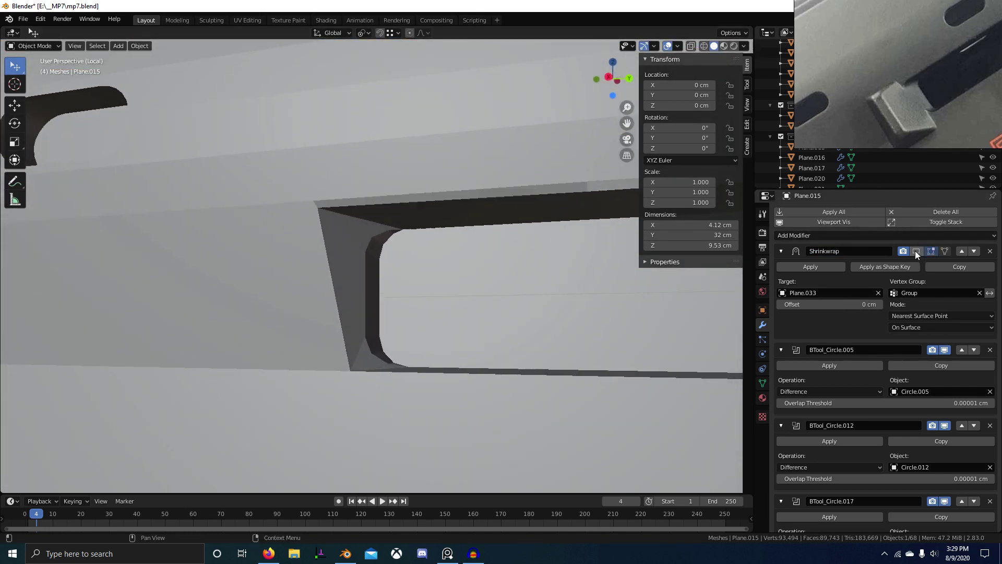
left_click(916, 252)
left_click(916, 251)
left_click(916, 251)
Step: Compare the opposite slot end with the Shrinkwrap modifier on and off, examining its end face from several angles
scroll(271, 309, "down", 4)
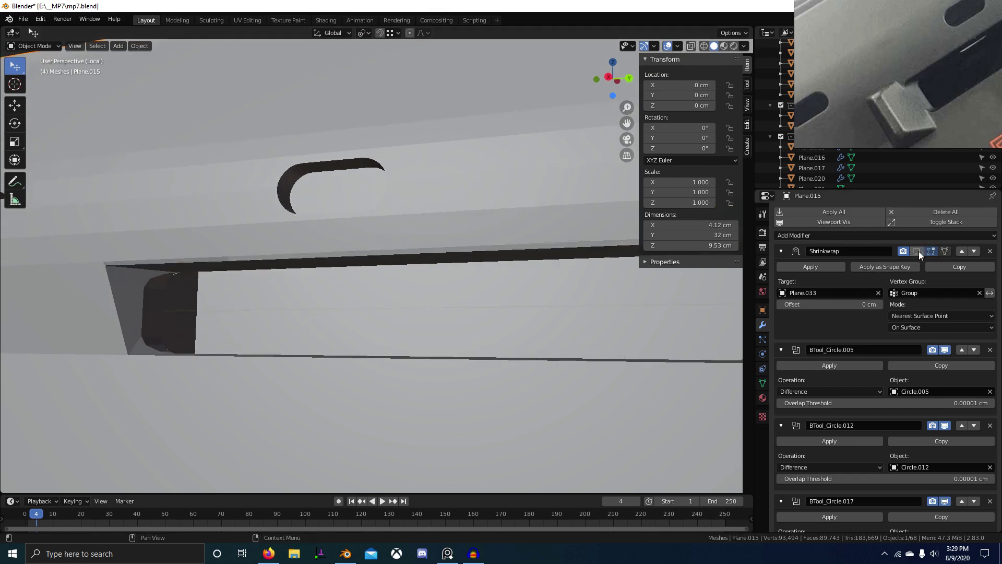
scroll(553, 295, "down", 2)
middle_click_drag(554, 295, 600, 291, "shift")
scroll(334, 311, "up", 2)
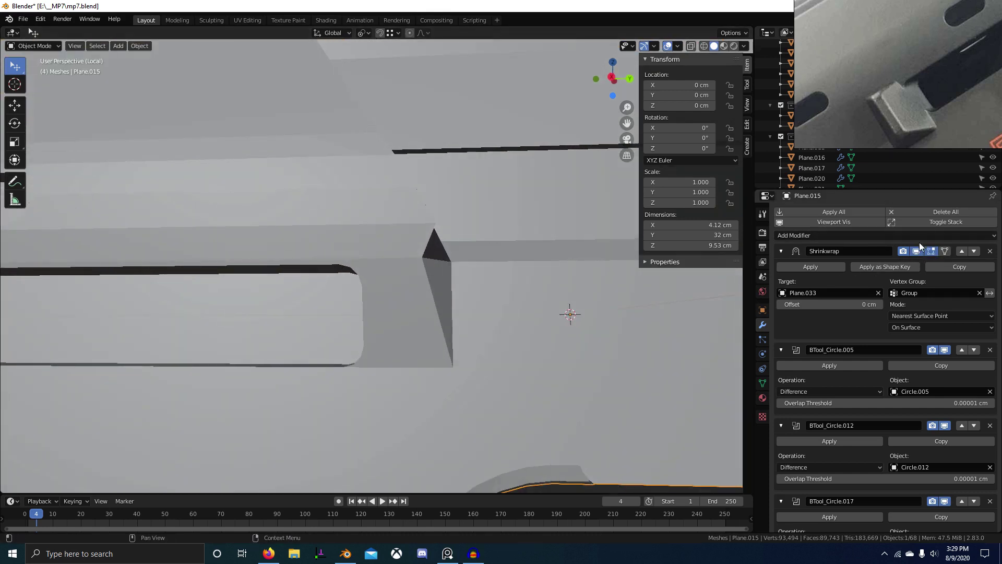
left_click(918, 252)
left_click(918, 253)
left_click(918, 253)
left_click(918, 253)
scroll(505, 300, "down", 1)
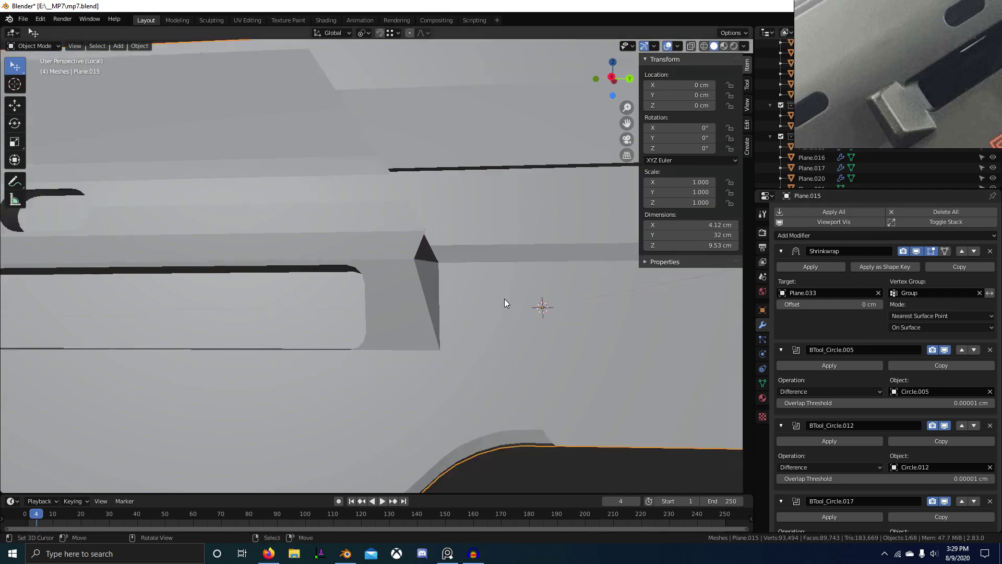
middle_click_drag(490, 302, 401, 326)
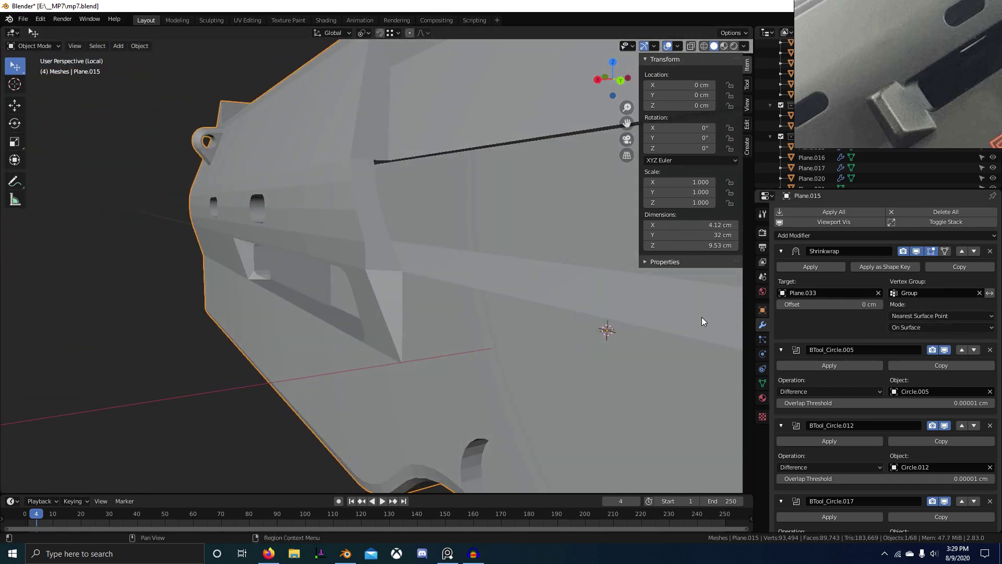
scroll(616, 311, "down", 1)
middle_click_drag(551, 308, 604, 306)
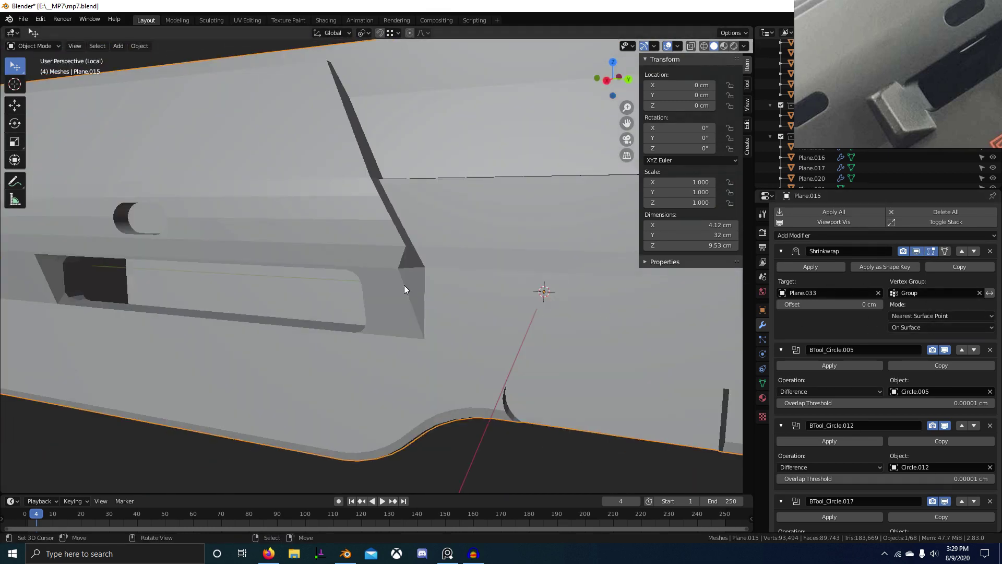
Step: Leave isolation and lengthen the separated face along Y to about 12.8 cm so it extends past both slot ends
key("KP_Divide")
right_click(463, 305)
scroll(463, 305, "down", 4)
key("Tab")
middle_click_drag(464, 305, 457, 340)
key("a")
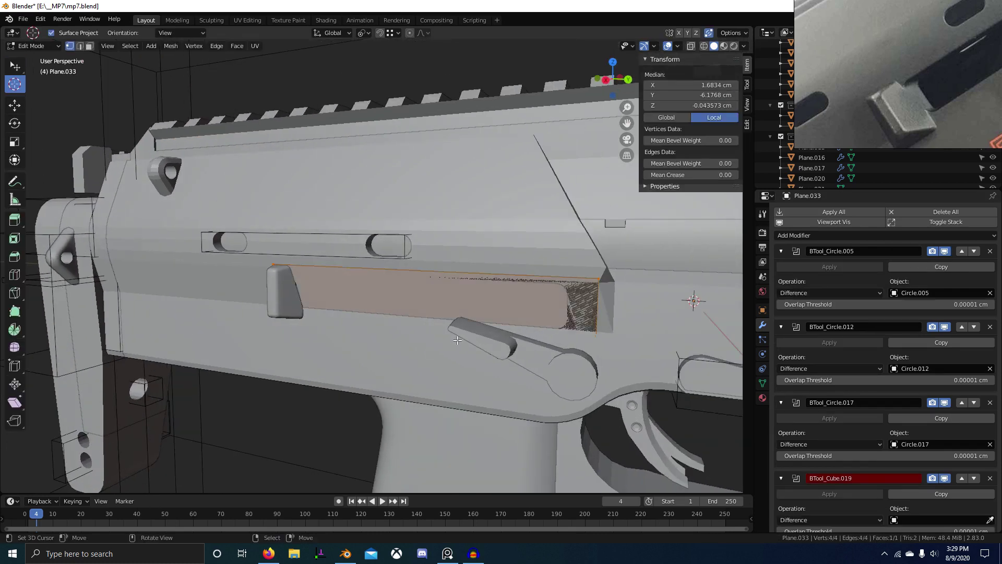
key("s")
key("x")
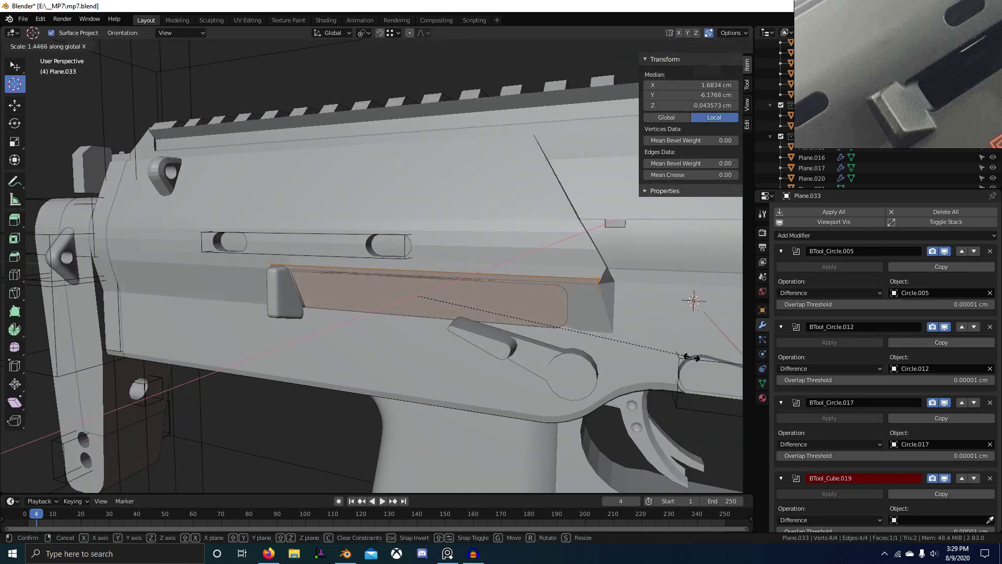
left_click(692, 358)
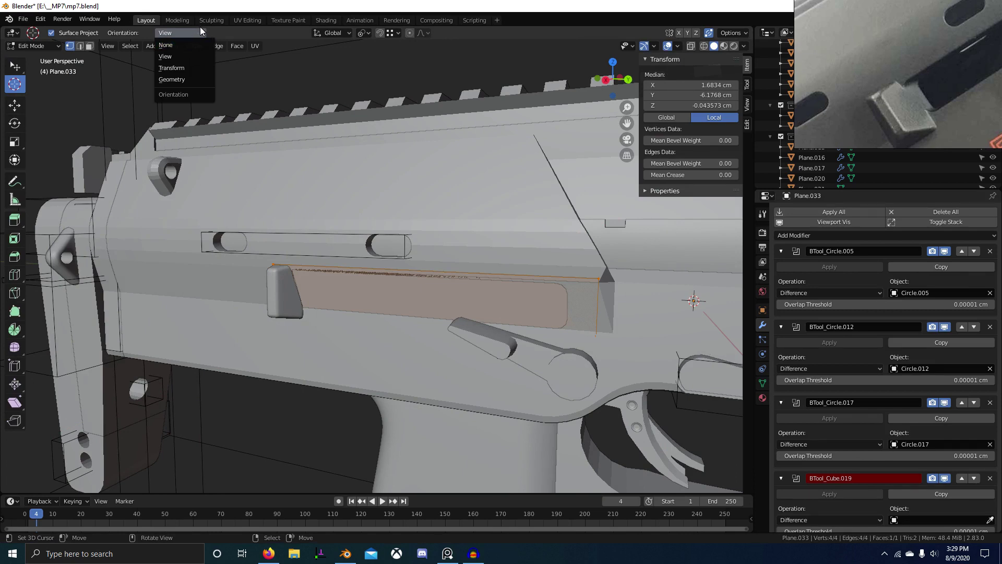
key("Tab")
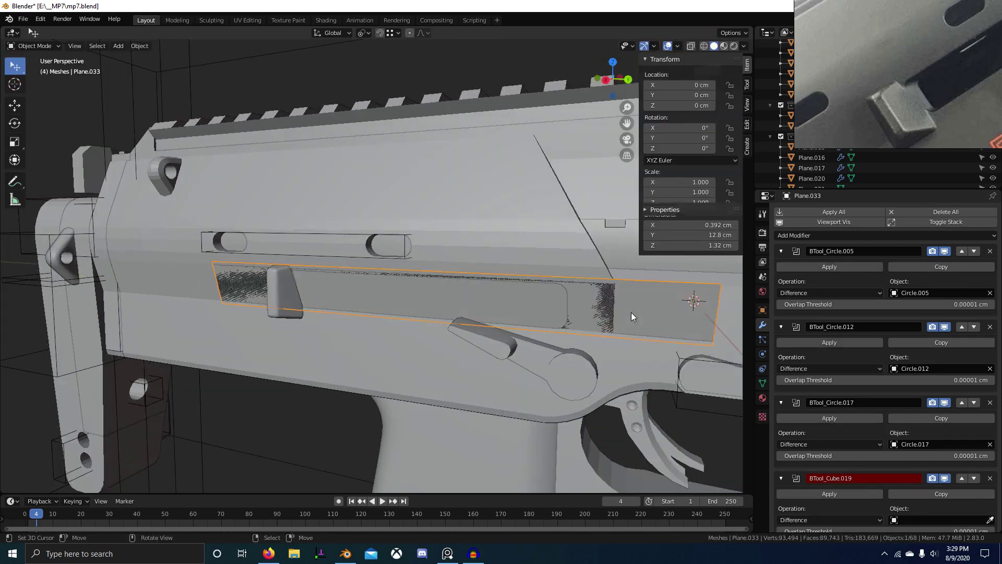
middle_click_drag(631, 312, 444, 324)
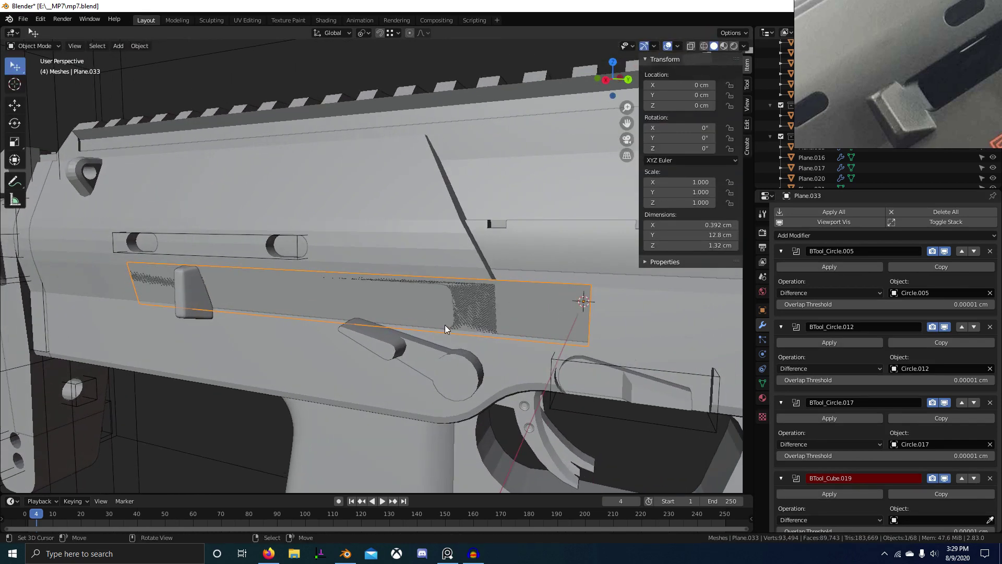
Step: Display the separated face as Wire in the viewport
left_click(763, 309)
left_click(907, 476)
left_click(915, 454)
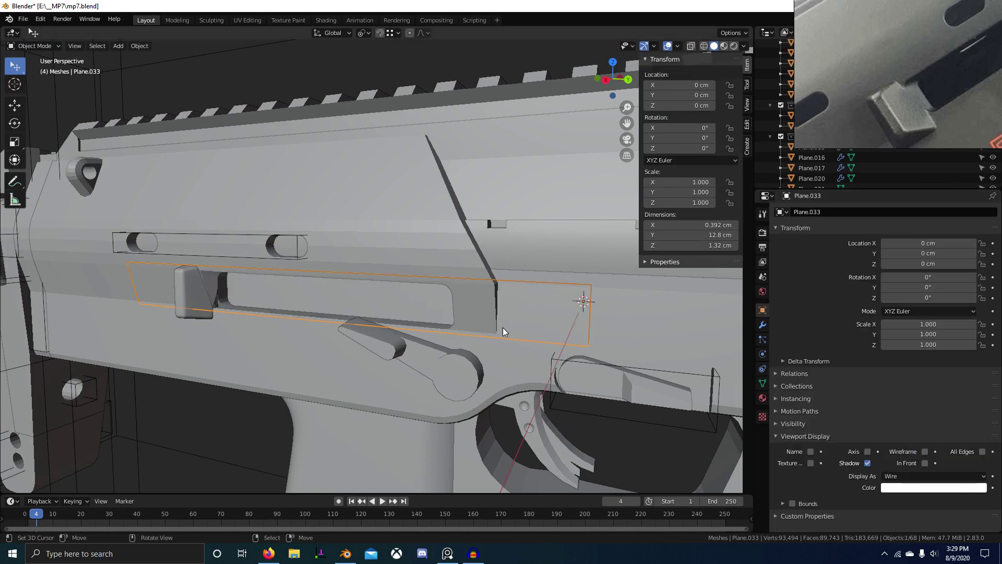
Step: Isolate the receiver body and set its Shrinkwrap modifier to Project along X in both the negative and positive directions
key("KP_Divide")
scroll(272, 325, "up", 8)
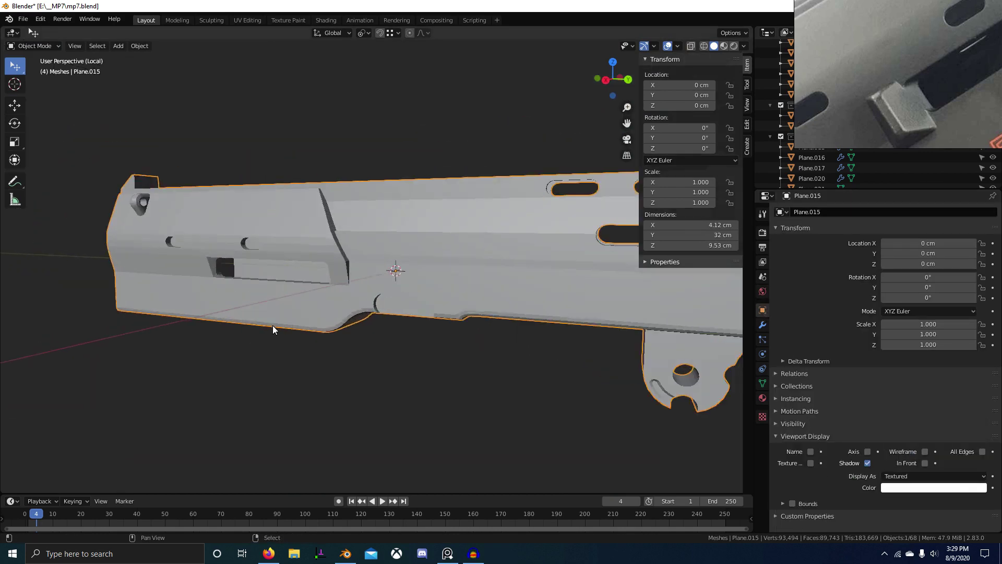
left_click(763, 383)
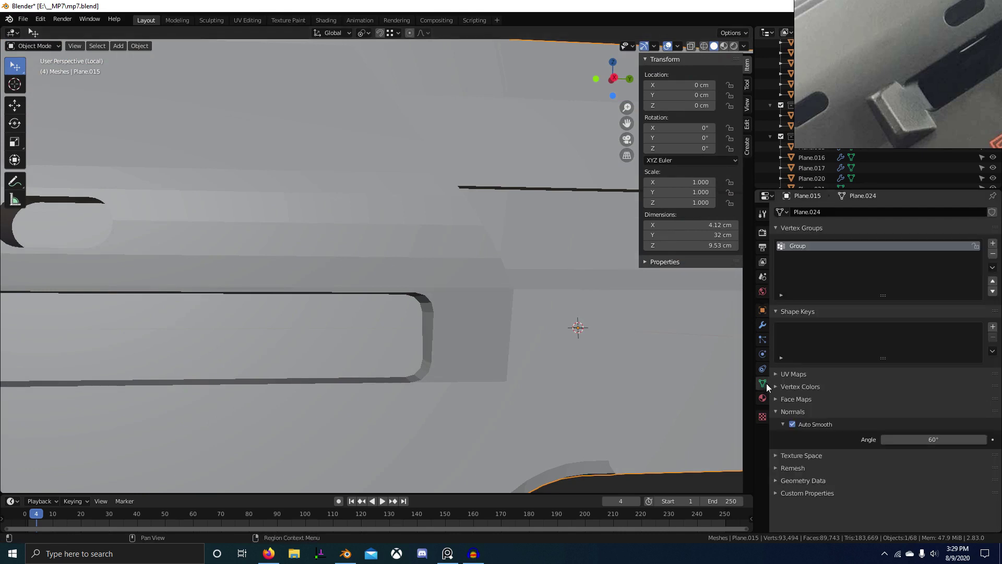
left_click(763, 325)
left_click(922, 314)
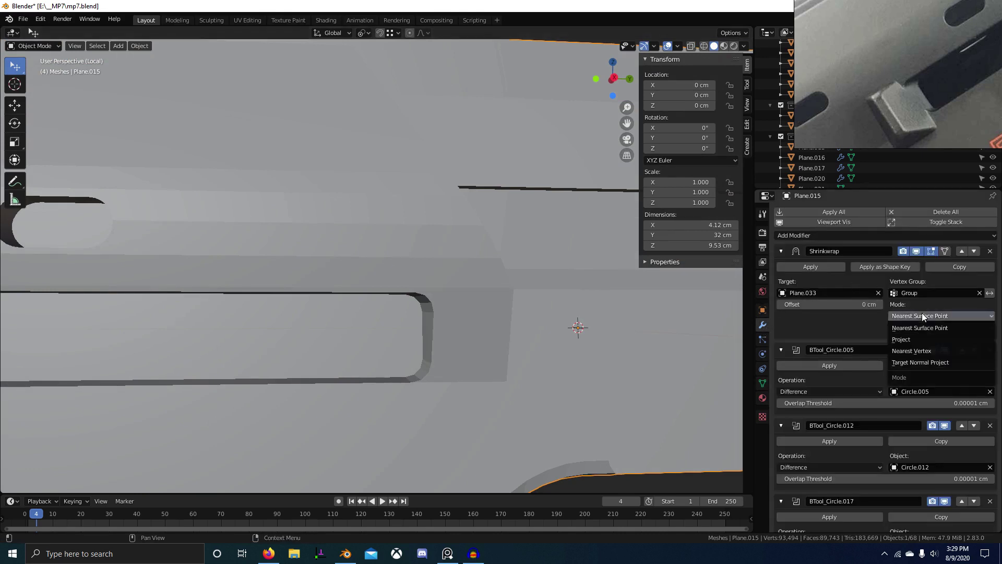
left_click(919, 327)
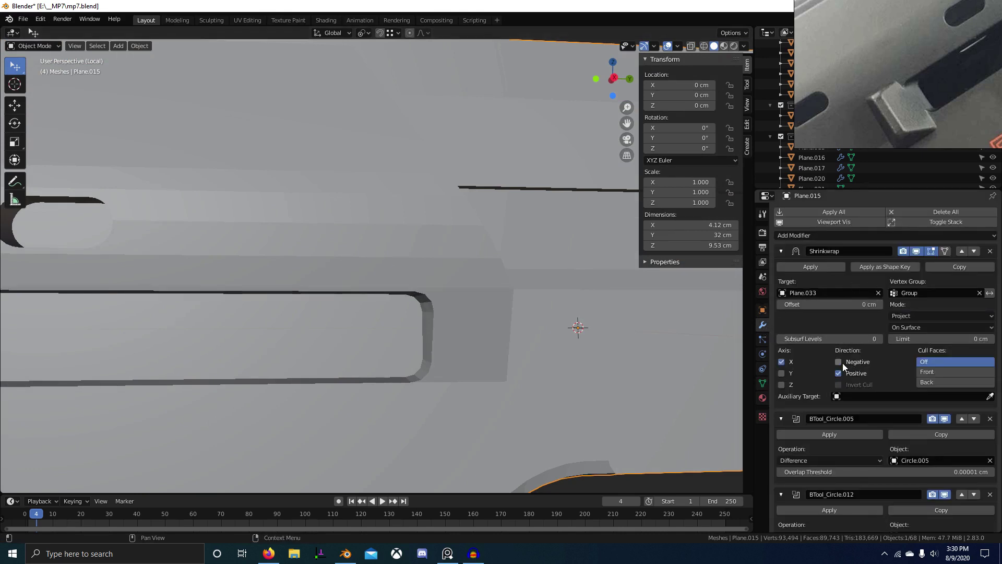
left_click(838, 362)
Step: Compare the recess end of the slot with Shrinkwrap on and off, examine its corner geometry, and leave isolation
middle_click_drag(497, 368, 424, 361)
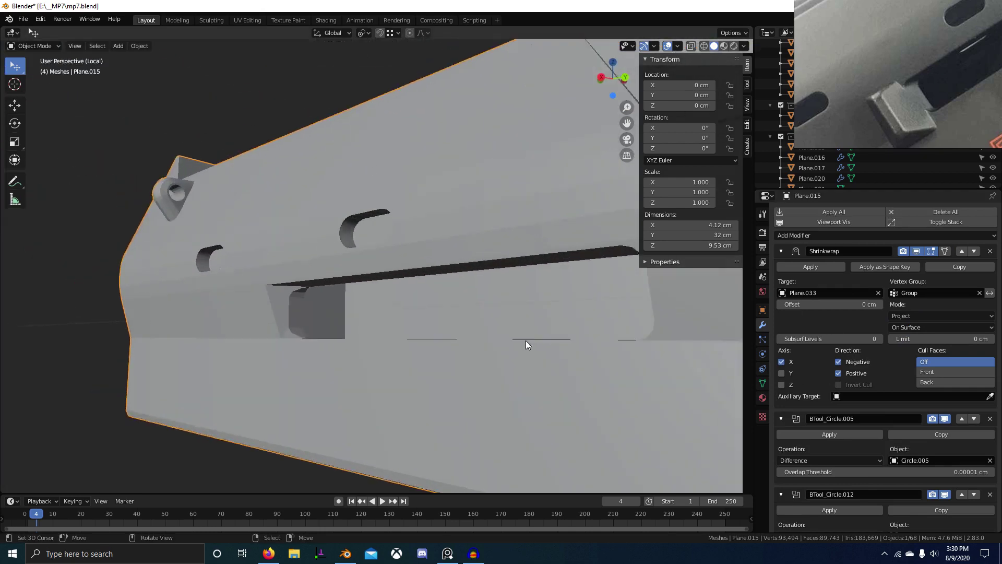
middle_click_drag(525, 341, 554, 350)
left_click(917, 251)
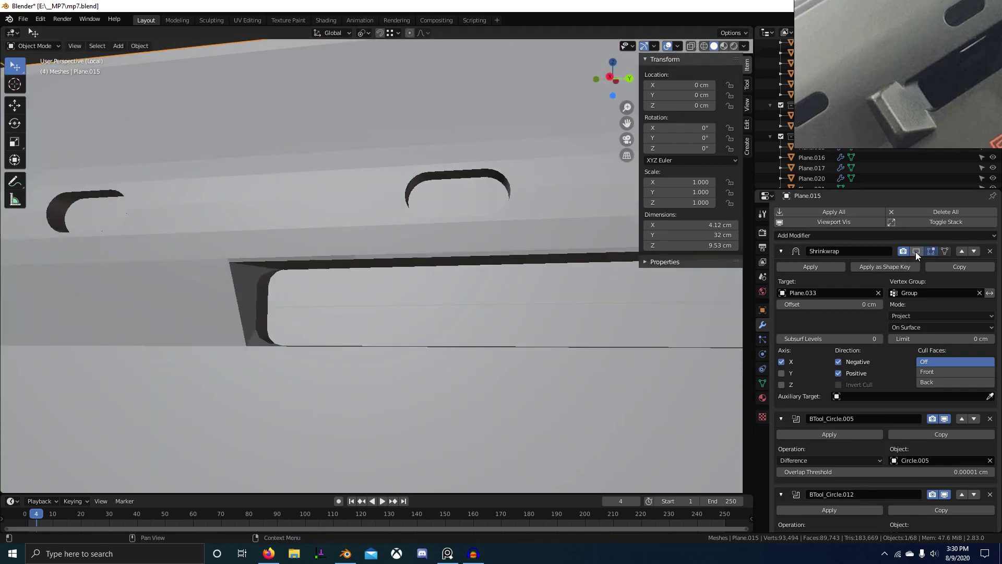
left_click(916, 252)
scroll(500, 335, "down", 3)
middle_click_drag(500, 334, 531, 452)
scroll(297, 318, "up", 2)
scroll(405, 397, "down", 4)
scroll(530, 452, "up", 4)
middle_click_drag(443, 368, 440, 346)
scroll(359, 361, "up", 2)
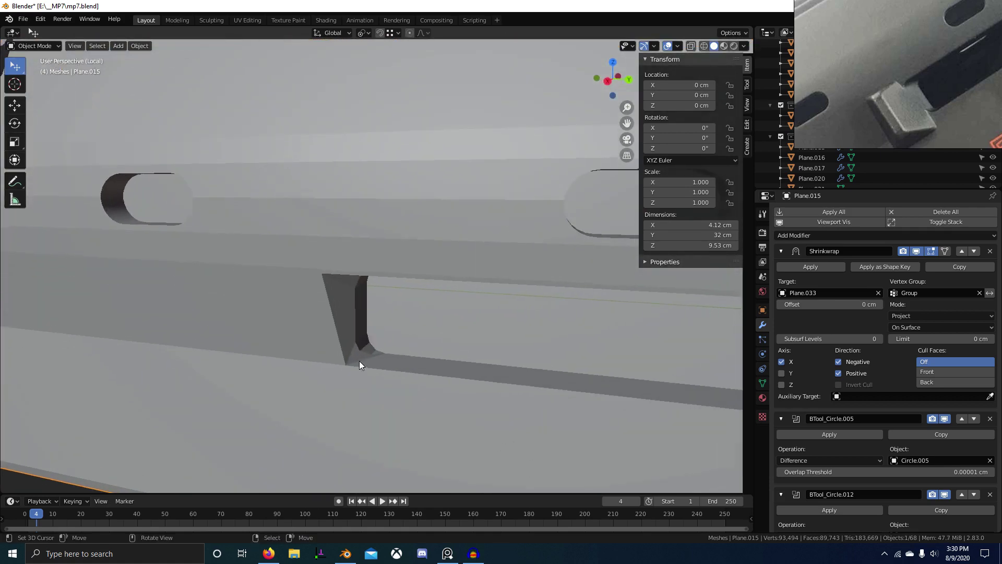
key("Tab")
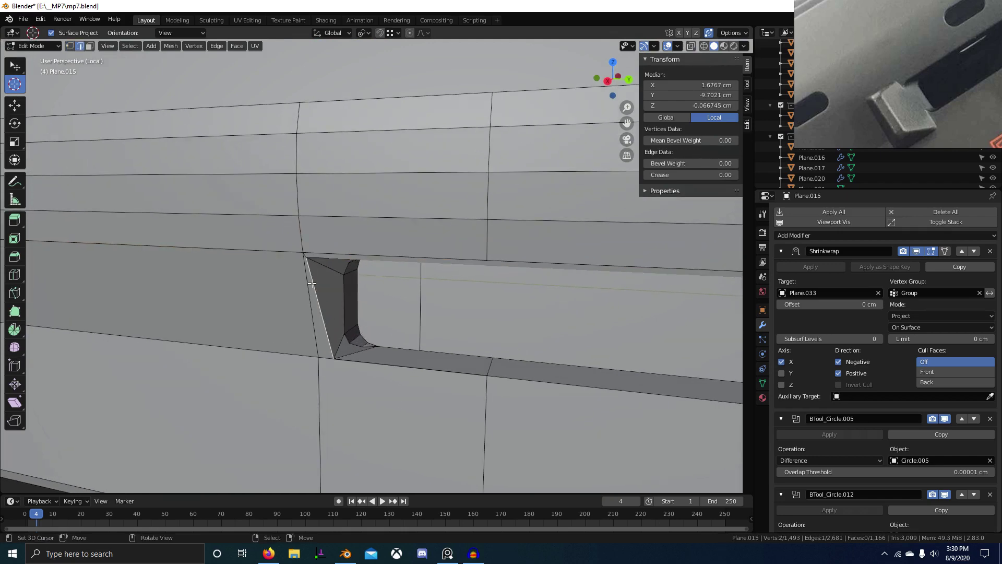
key("slash")
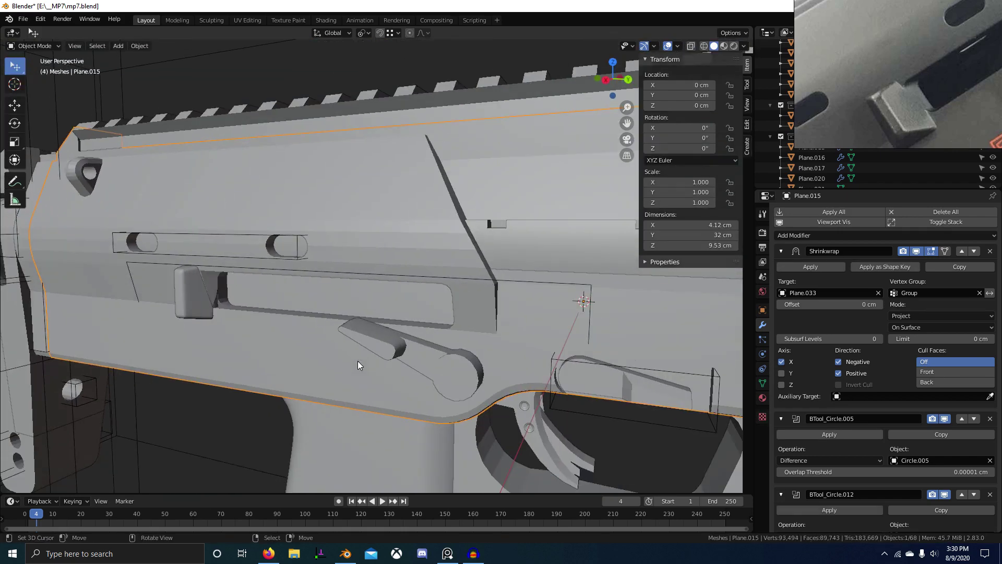
Step: Enter mesh editing on the rectangular knob beside the recess and select its upper edge running toward the slot
middle_click_drag(358, 361, 316, 339)
scroll(333, 347, "up", 4)
left_click(337, 312)
scroll(366, 324, "up", 3)
key("Tab")
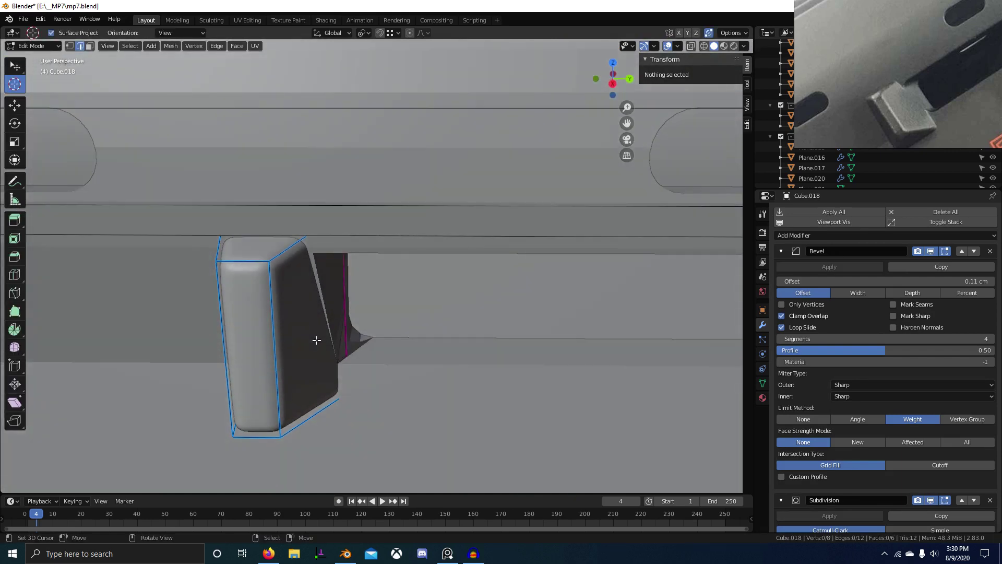
middle_click_drag(310, 328, 547, 318)
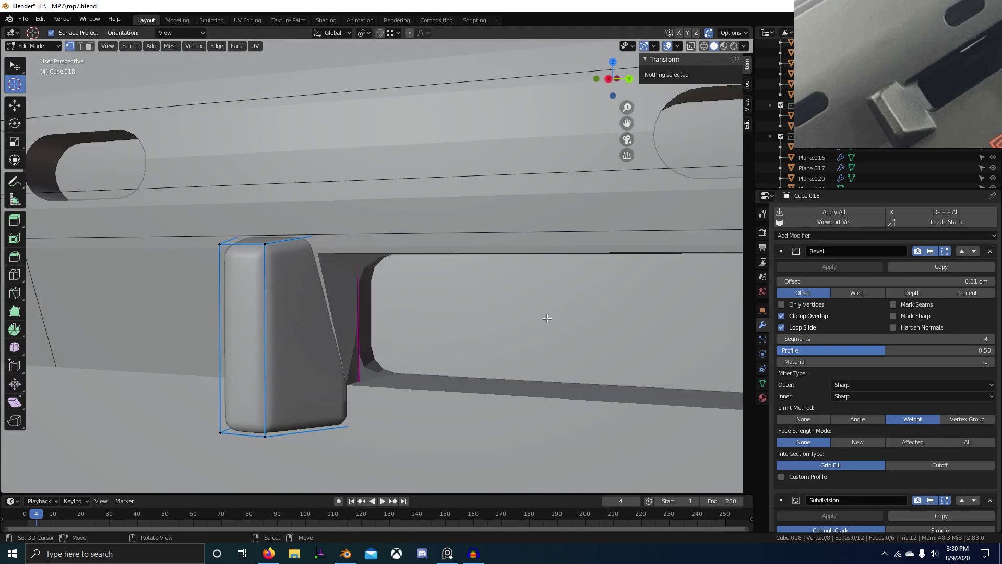
left_click(298, 242)
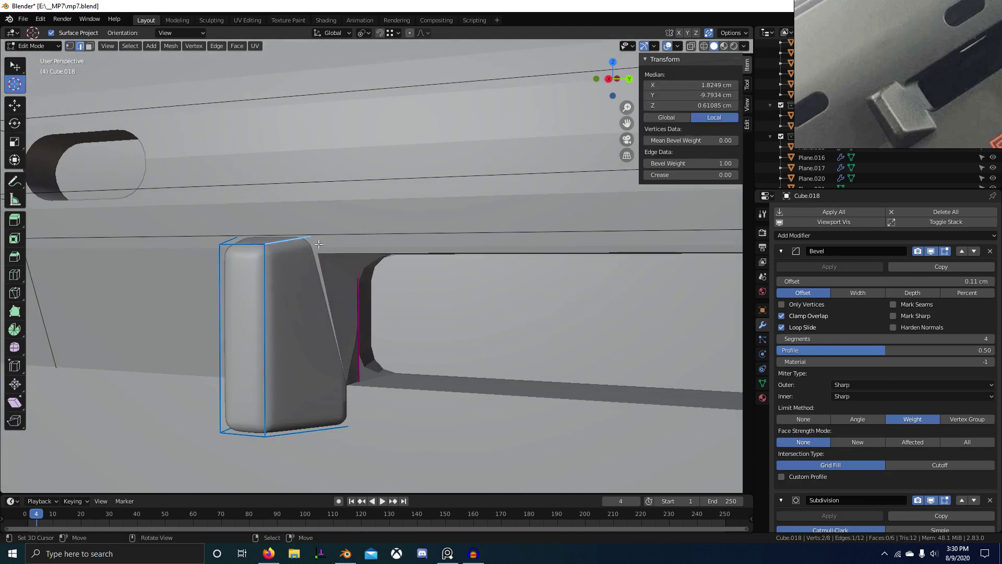
scroll(350, 248, "up", 1)
key("g")
key("x")
key("y")
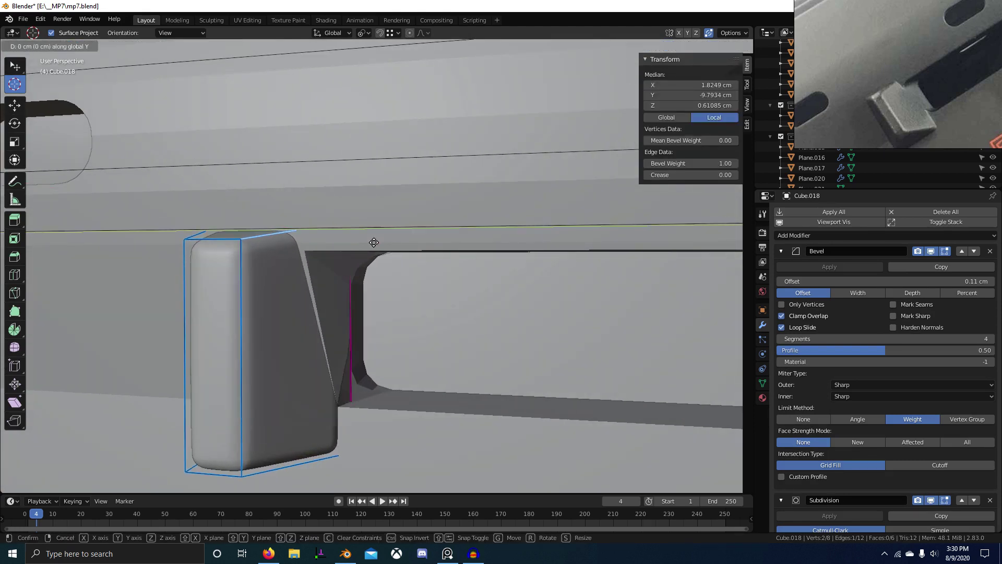
left_click(380, 240)
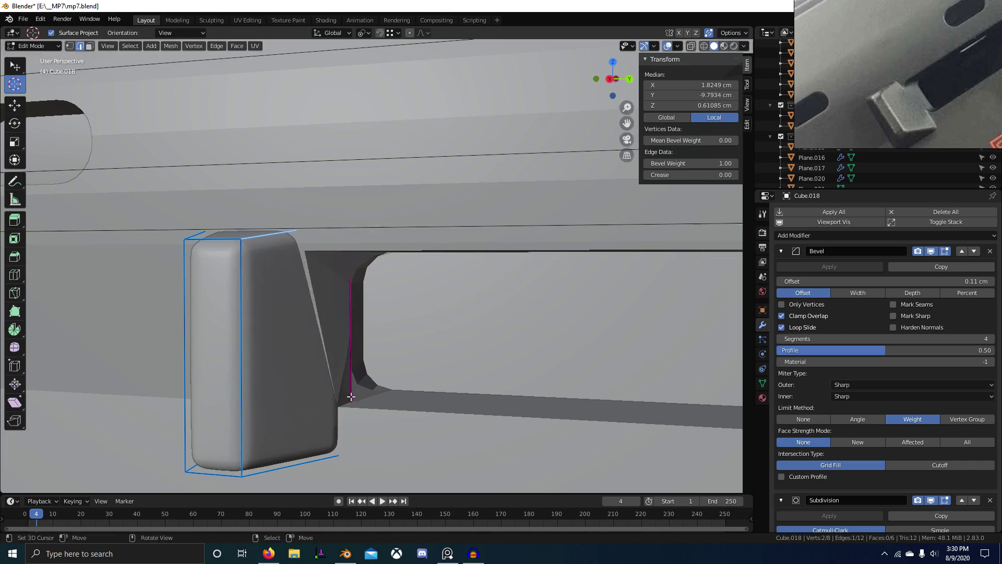
Step: Nudge the knob's selected upper edge along Y toward the end face of the recess and leave mesh editing
middle_click_drag(380, 240, 371, 347)
scroll(362, 347, "up", 3)
key("g")
key("y")
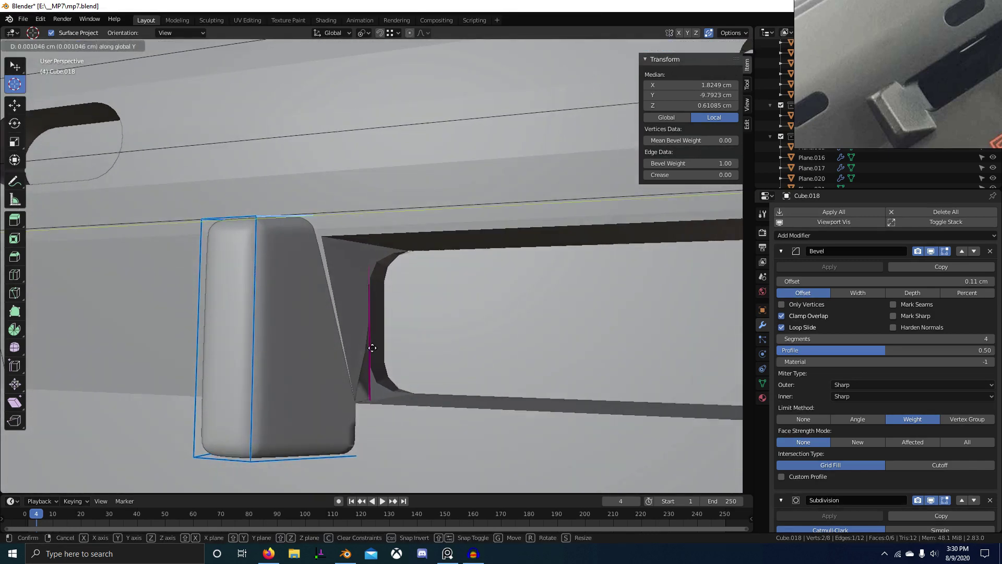
left_click(423, 328)
key("Tab")
Step: Duplicate the receiver's slanted recess end face next to the knob in place and separate the copy into its own object
middle_click_drag(333, 304, 383, 290)
scroll(383, 289, "down", 2)
right_click(384, 289)
key("Tab")
key("alt+a")
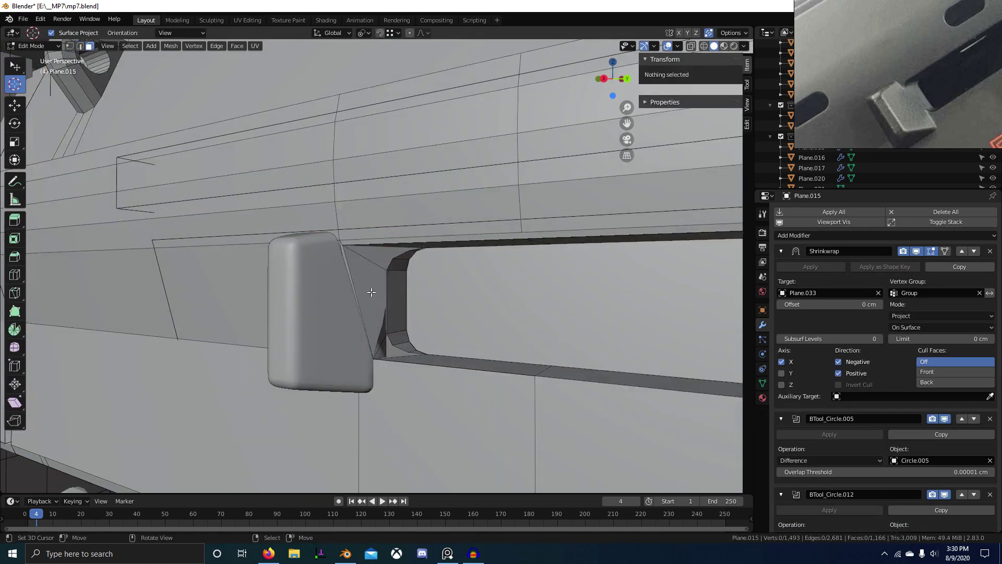
right_click(371, 292)
scroll(372, 308, "up", 2)
middle_click_drag(374, 324, 343, 331)
key("shift+d")
right_click(333, 316)
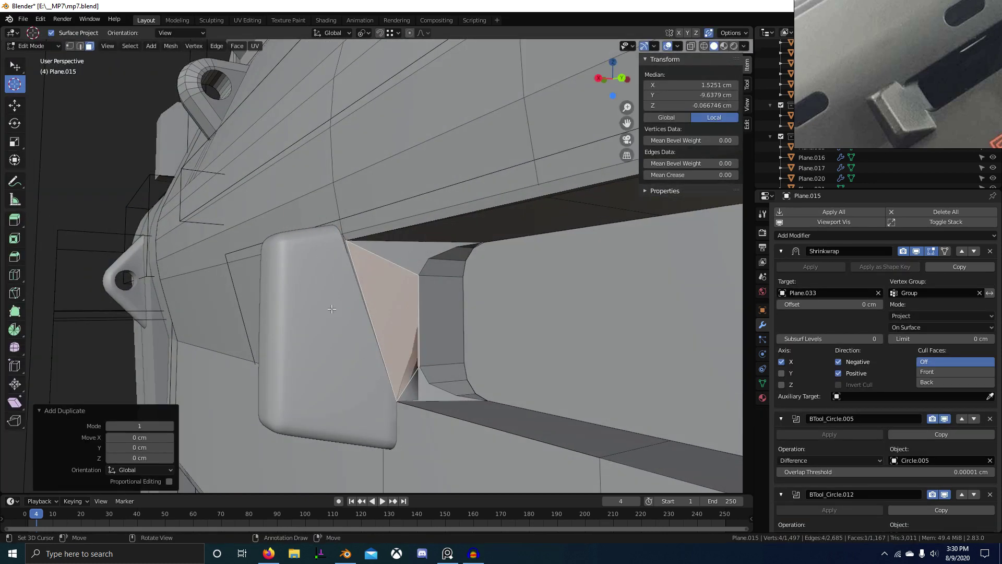
key("p")
left_click(330, 307)
key("Tab")
Step: Slide the outer edge of the separated end face outward, unclamped, so the face extends well past the knob
right_click(386, 291)
key("Tab")
key("2")
right_click(370, 308)
key("g")
key("g")
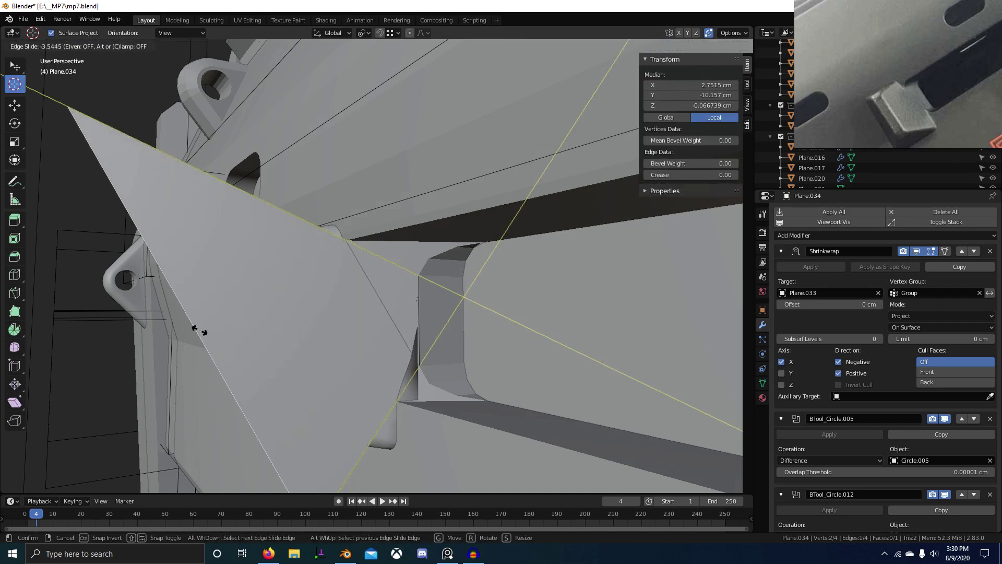
left_click(199, 331)
middle_click_drag(198, 331, 327, 347)
key("alt+a")
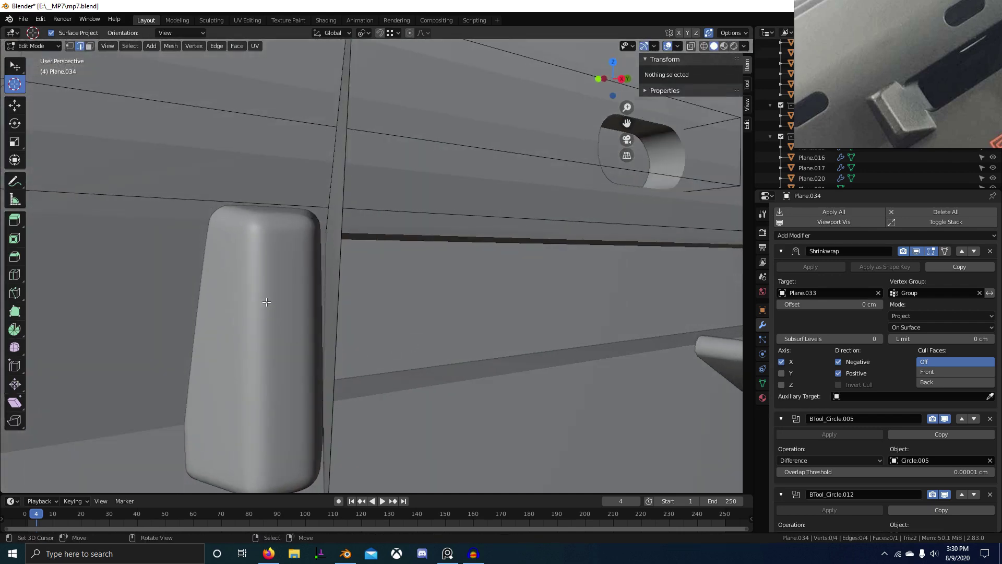
key("Tab")
Step: Enter mesh editing on the knob and show it in wireframe from the right side
right_click(289, 297)
mouse_move(291, 296)
middle_mouse_down()
mouse_move(308, 351)
mouse_move(328, 354)
mouse_move(237, 350)
mouse_move(351, 335)
mouse_move(324, 319)
mouse_move(297, 340)
mouse_move(386, 360)
middle_mouse_up()
key("Tab")
key("KP_3")
key("shift+z")
scroll(394, 366, "up", 3)
key("g")
key("x")
right_click(502, 356)
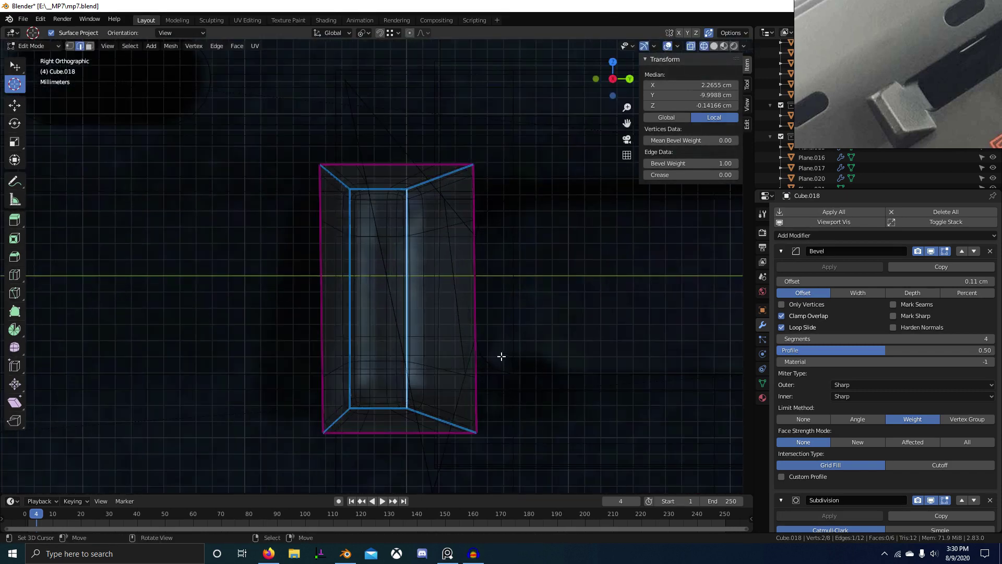
key("shift+z")
scroll(496, 357, "down", 1)
key("g")
key("x")
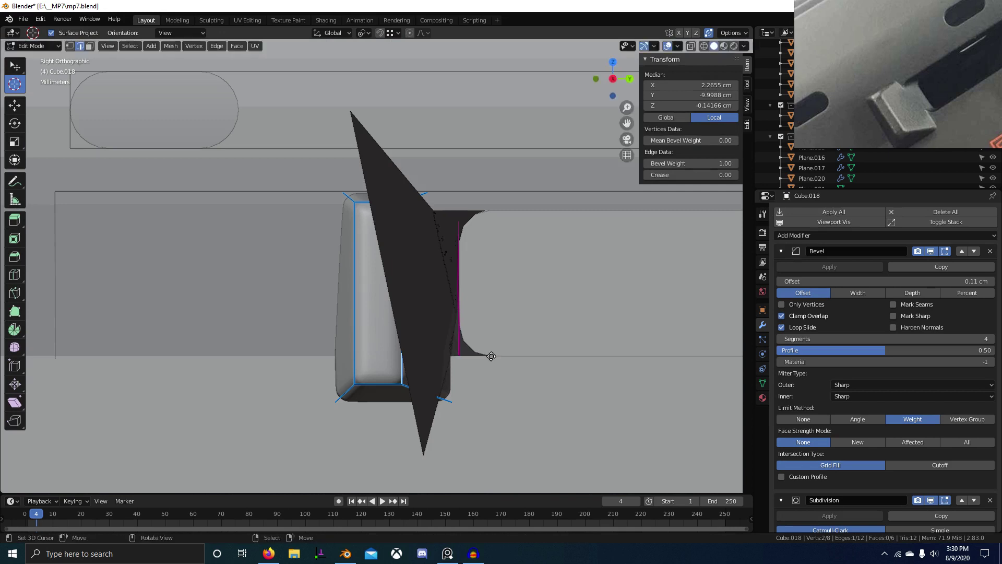
key("y")
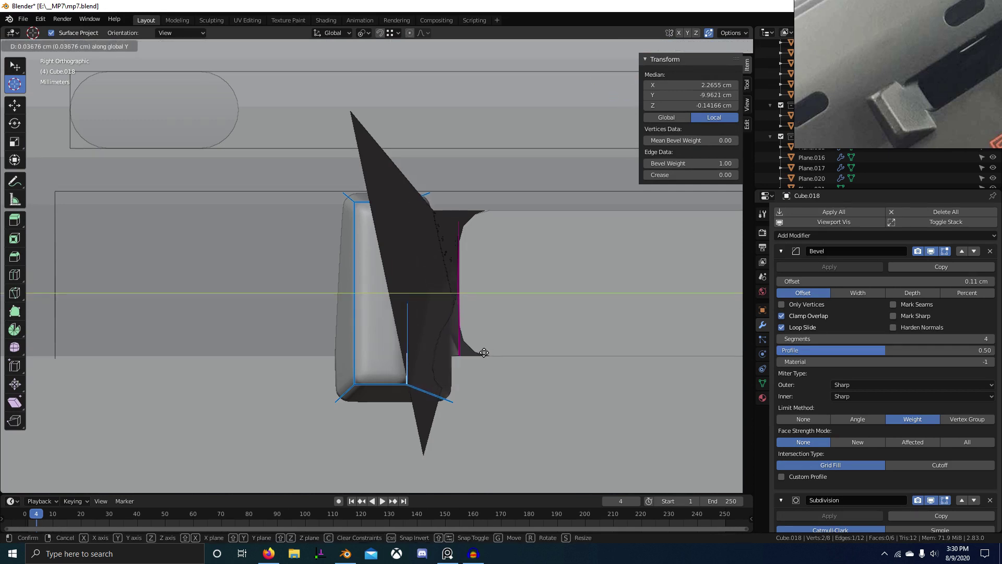
right_click(484, 353)
Step: Scale the knob's outer vertical edge nearest the recess to 0 along Y and leave mesh editing
key("s")
key("y")
key("Return")
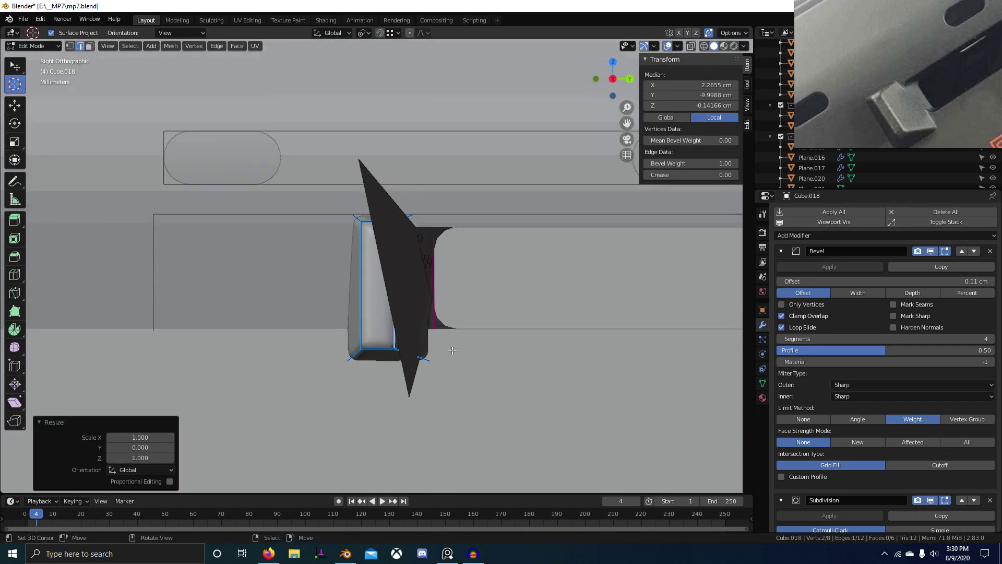
middle_click_drag(484, 355, 320, 261)
key("Tab")
Step: Slide the upper outer vertex of the extended end face inward along its top edge, closer to the knob
right_click(437, 286)
key("Tab")
key("1")
right_click(278, 168)
key("g")
key("g")
left_click(442, 323)
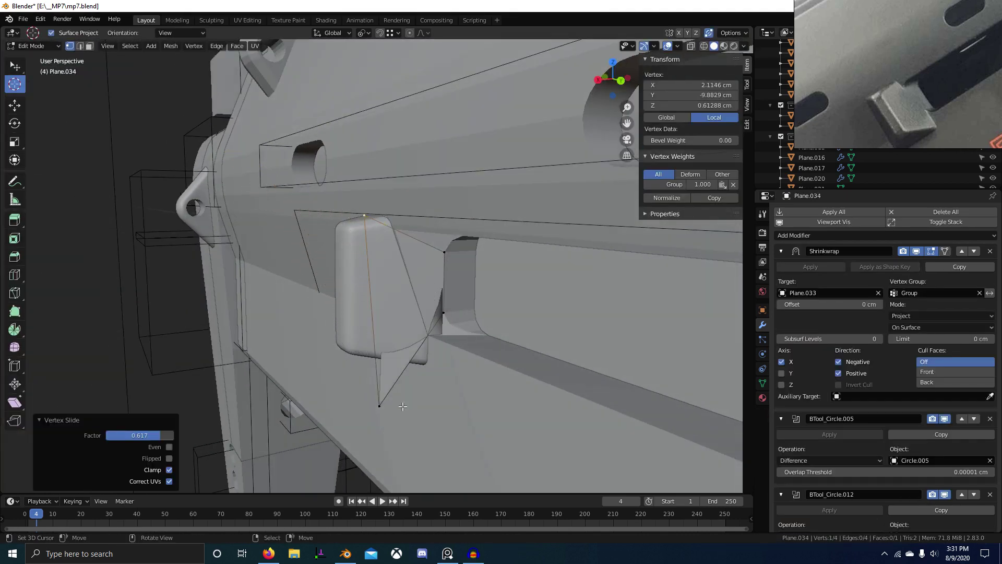
mouse_move(366, 395)
middle_mouse_down()
mouse_move(325, 384)
mouse_move(351, 385)
middle_mouse_up()
key("g")
key("g")
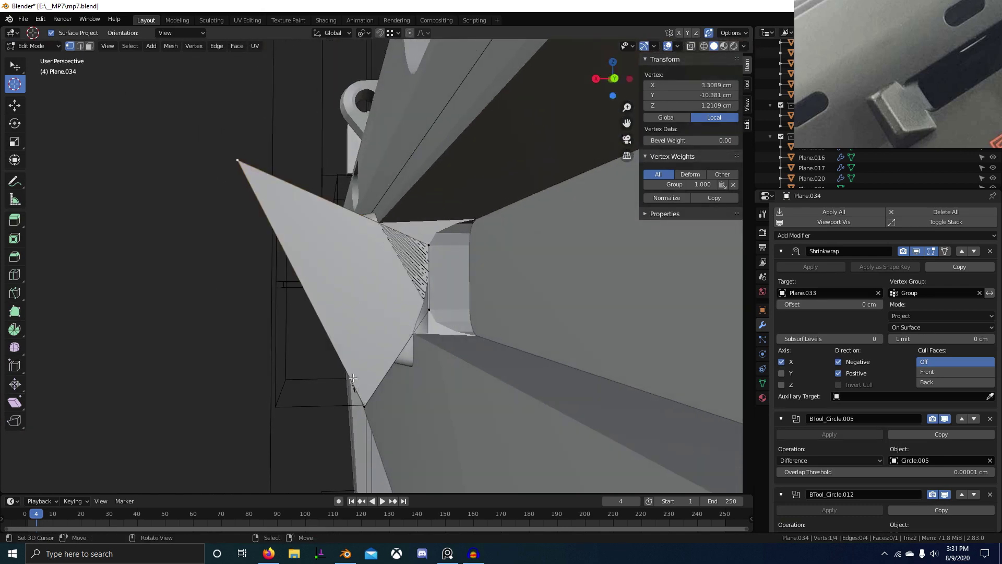
left_click(414, 405)
Step: Delete all the modifiers inherited by the separated end face
middle_click_drag(414, 405, 441, 402)
left_click(990, 252)
left_click(991, 252)
left_click(991, 252)
left_click(991, 252)
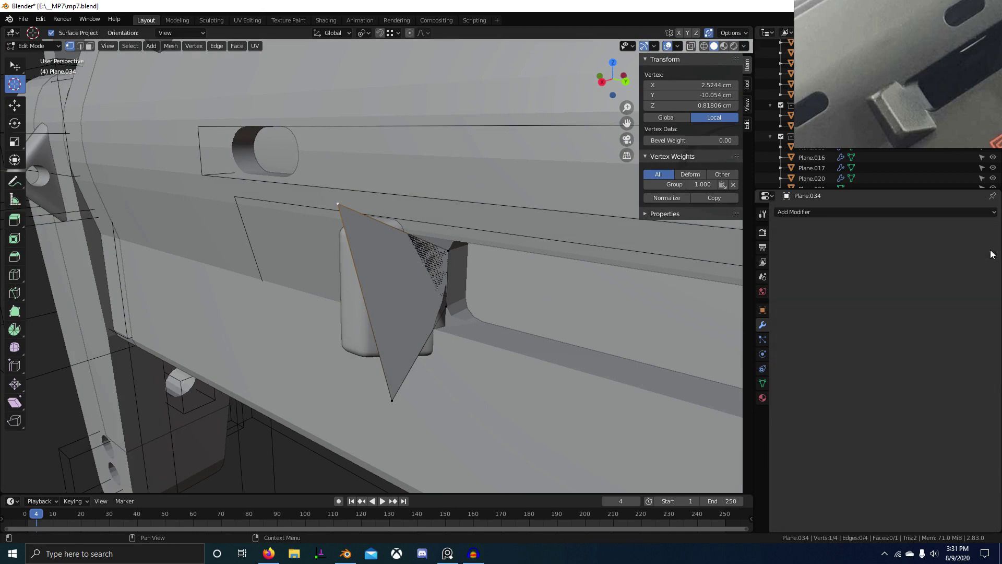
Step: Adjust the end face's upper outer vertex by sliding it, and slide the lower outer vertex outward by a factor of -0.313
key("g")
key("g")
left_click(389, 272)
right_click(405, 387)
middle_click_drag(407, 386, 347, 386)
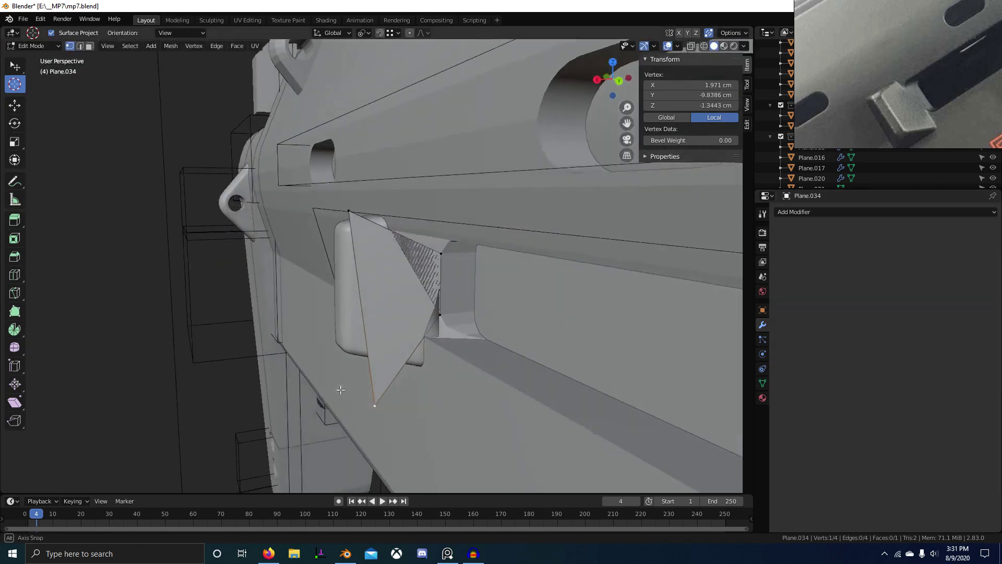
key("g")
key("g")
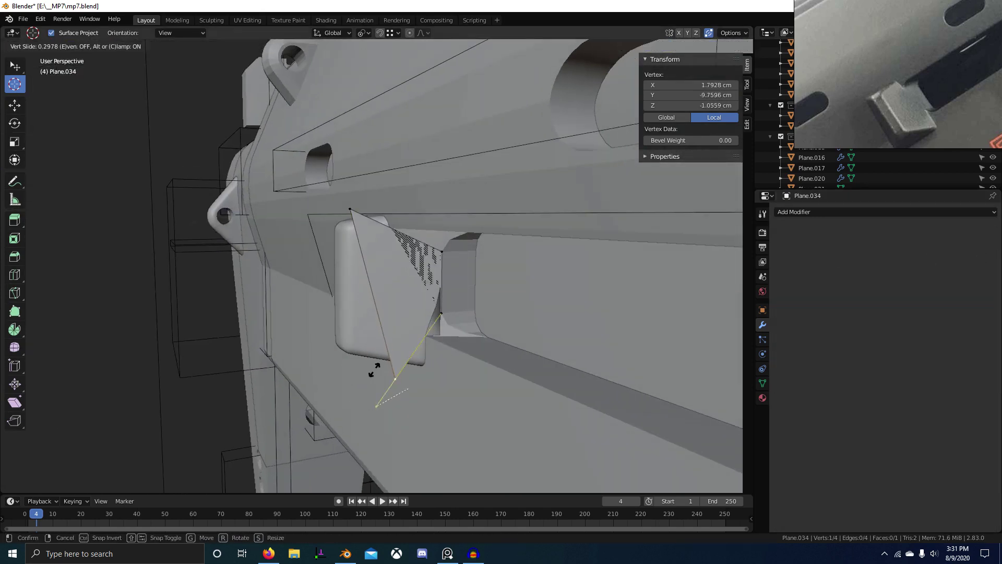
left_click(327, 410)
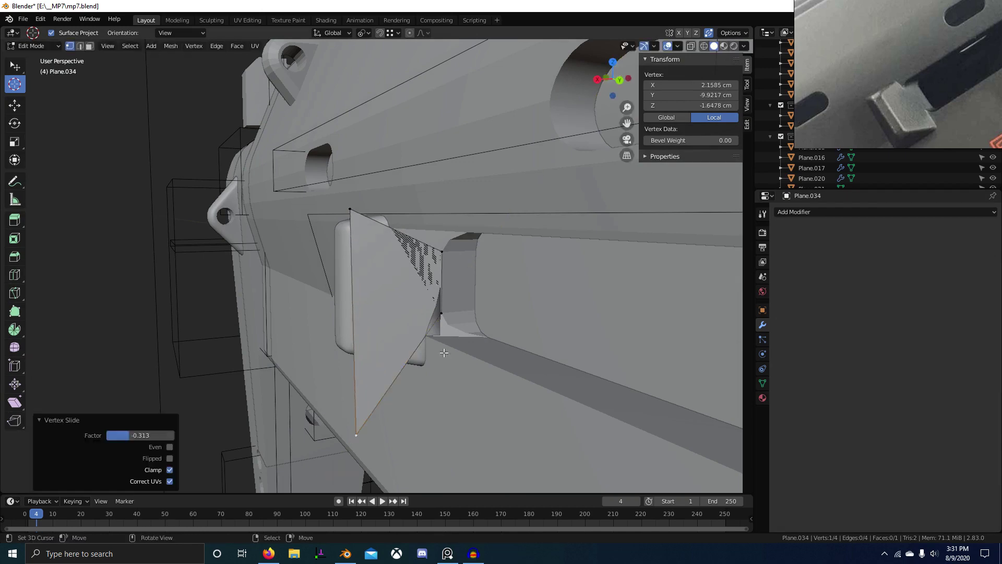
key("g")
key("g")
right_click(449, 368)
Step: Try to level the end face's slanted upper edge by scaling it to 0 along Z
scroll(448, 368, "down", 2)
middle_click_drag(449, 368, 388, 352)
key("2")
left_click(384, 292)
key("s")
key("z")
left_click(444, 302)
key("s")
key("z")
key("0")
key("Return")
Step: In the front wireframe view, knife-cut the end face horizontally from its upper inner corner and across its lower part
key("KP_1")
key("shift+z")
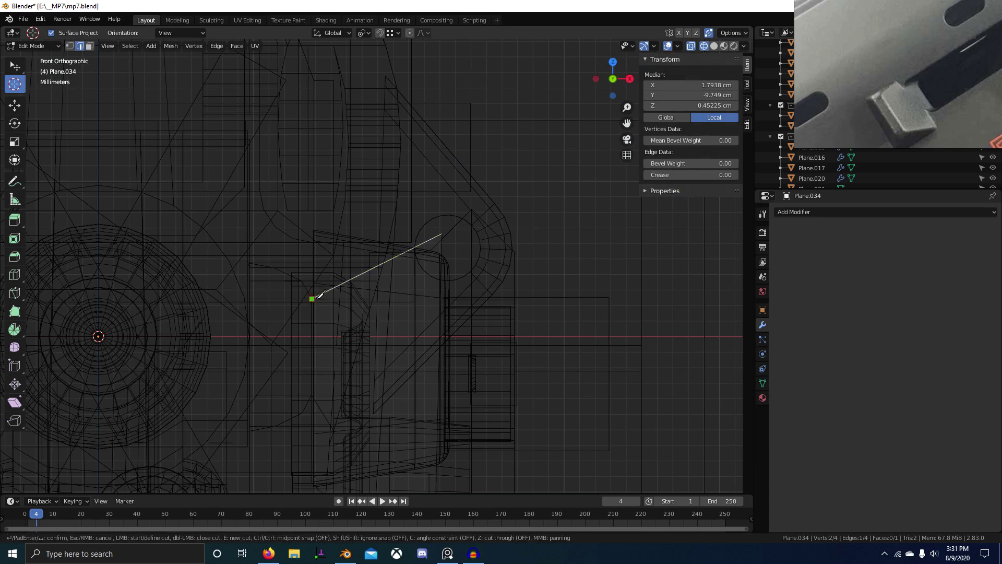
scroll(438, 340, "down", 3)
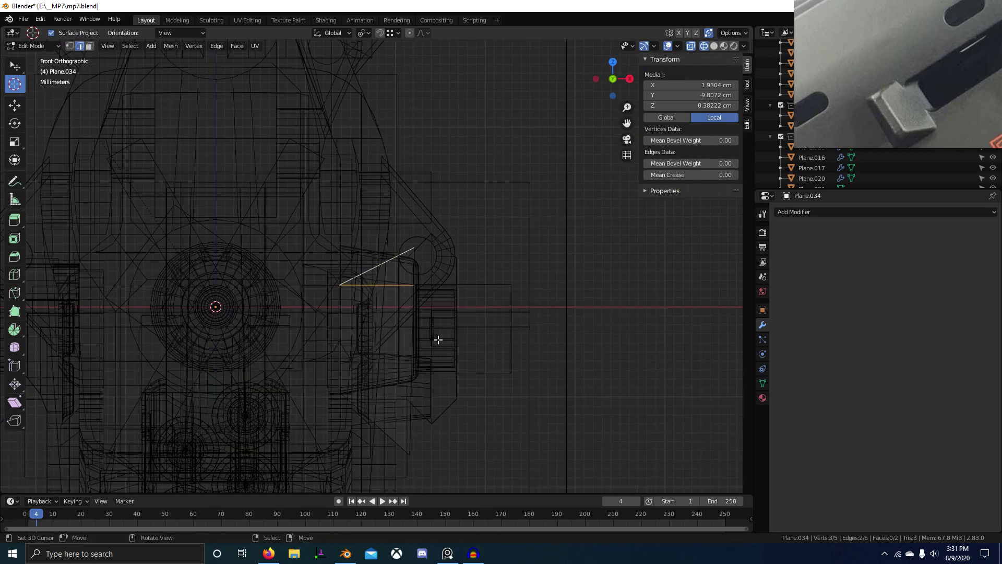
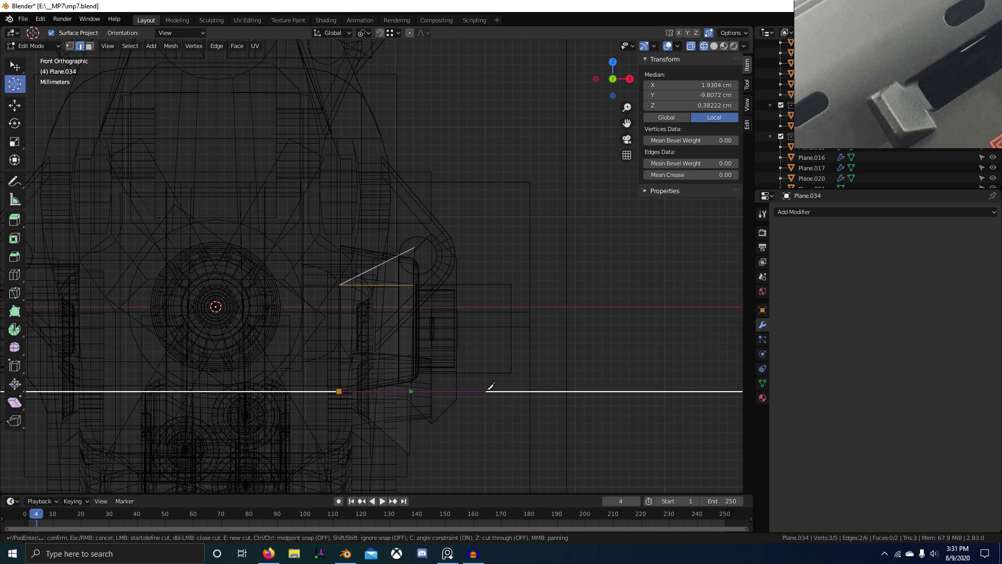
Step: Dissolve the pointed tip vertices beyond the knife cuts to leave a four-cornered end face, and return to solid shading
middle_click_drag(441, 394, 405, 398)
key("1")
left_click(396, 401)
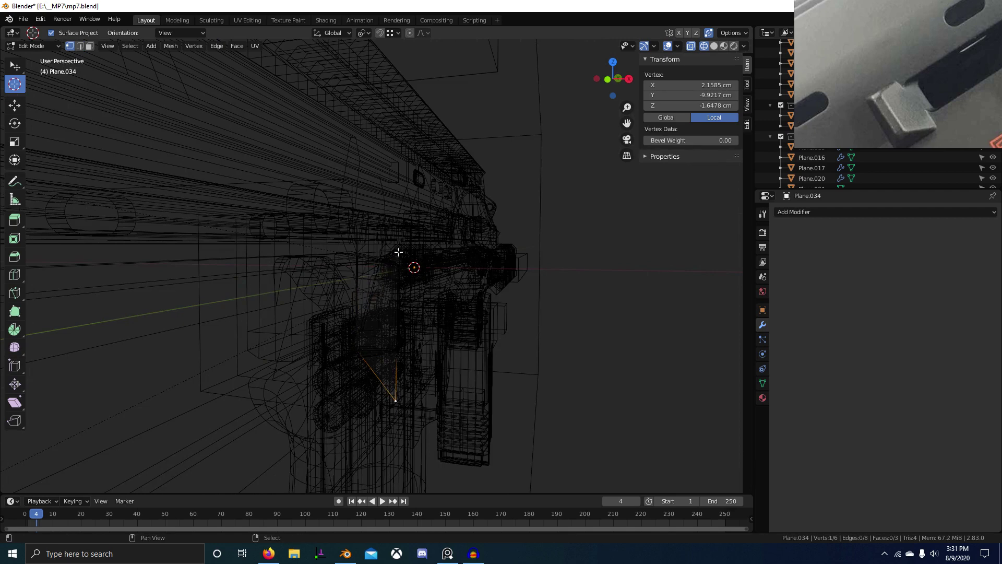
key("ctrl+x")
key("shift+z")
middle_click_drag(453, 336, 322, 334)
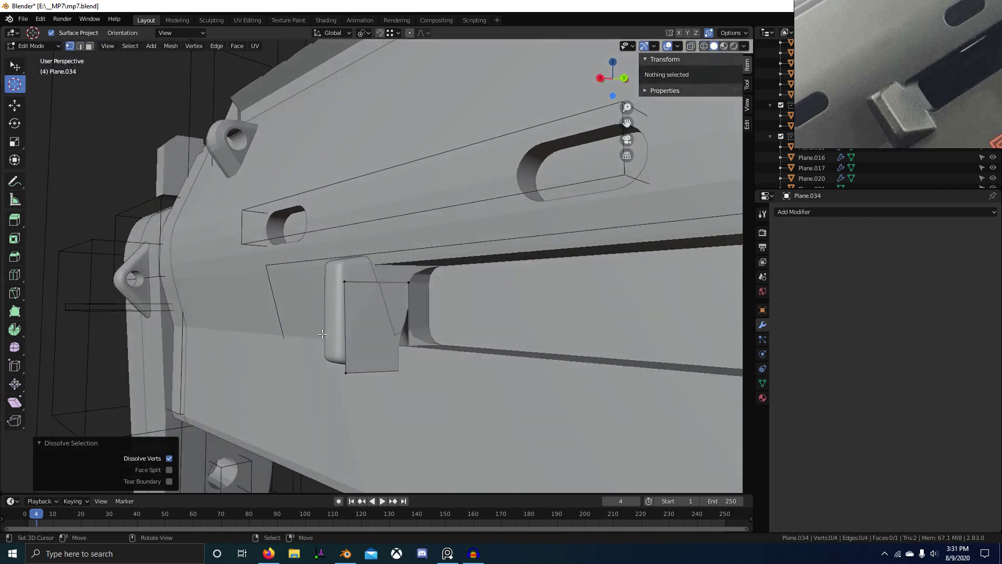
Step: Select the entire four-cornered end face and move it 0.3328 cm along Z
key("a")
middle_click_drag(407, 348, 392, 343)
key("g")
key("z")
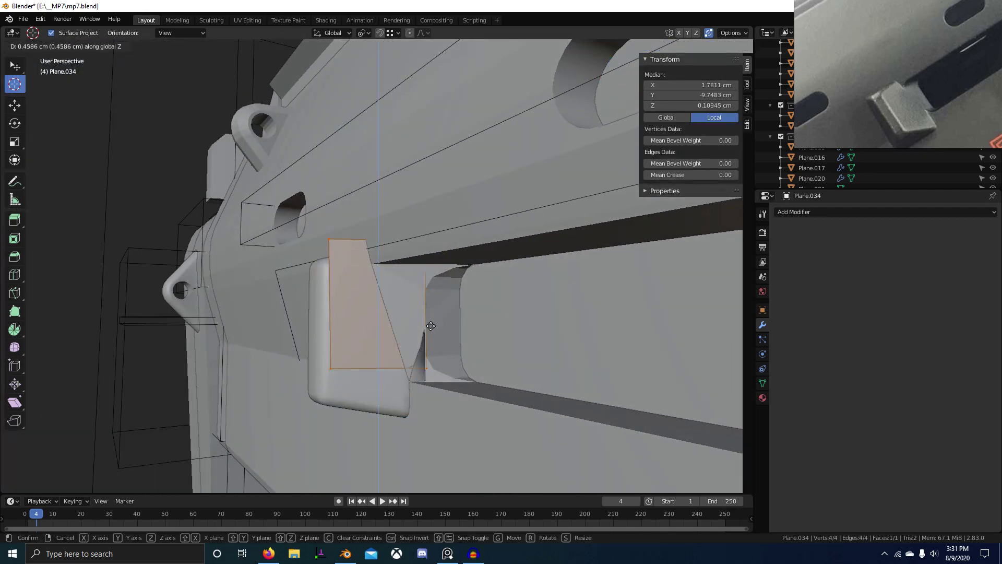
left_click(487, 382)
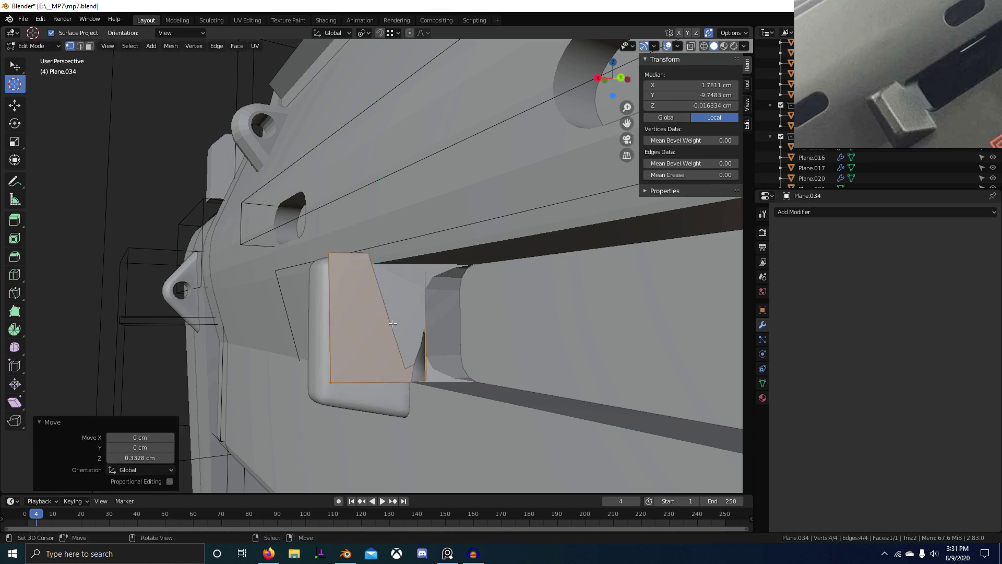
Step: Scale the whole end face to 0.915 along Z, pivoting about its lower inner corner vertex
left_click(332, 257)
left_click(412, 261, "shift")
middle_click_drag(373, 287, 421, 330)
right_click(353, 387)
right_click(409, 369, "shift")
middle_click_drag(411, 371, 401, 373)
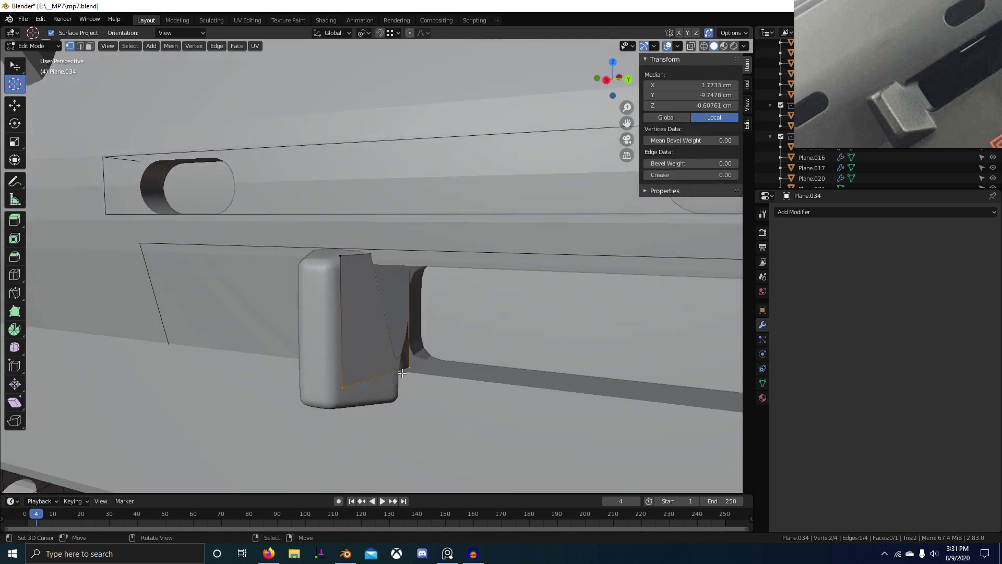
key("period")
left_click(380, 291)
key("a")
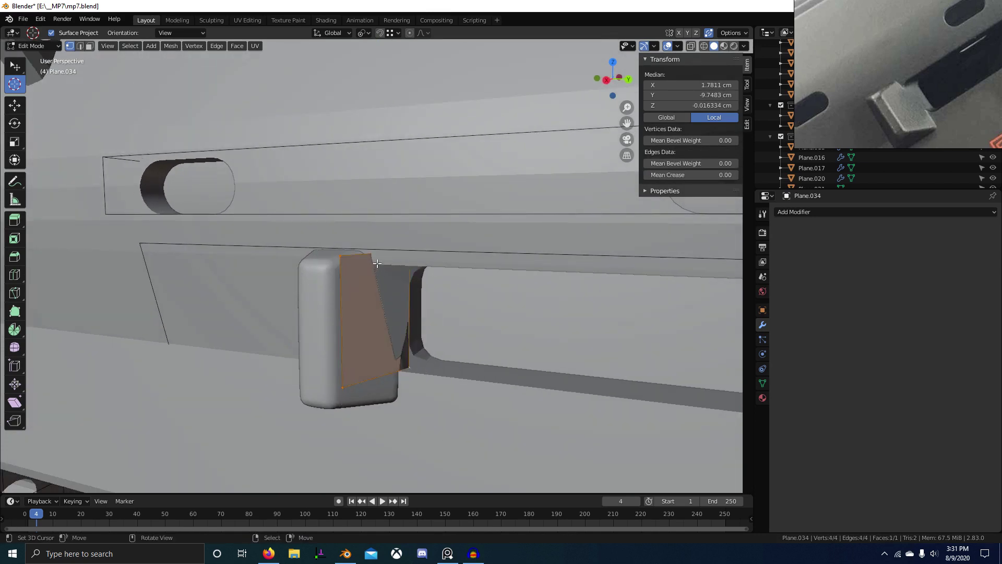
mouse_move(380, 291)
middle_mouse_down()
mouse_move(484, 295)
mouse_move(374, 291)
middle_mouse_up()
key("s")
key("z")
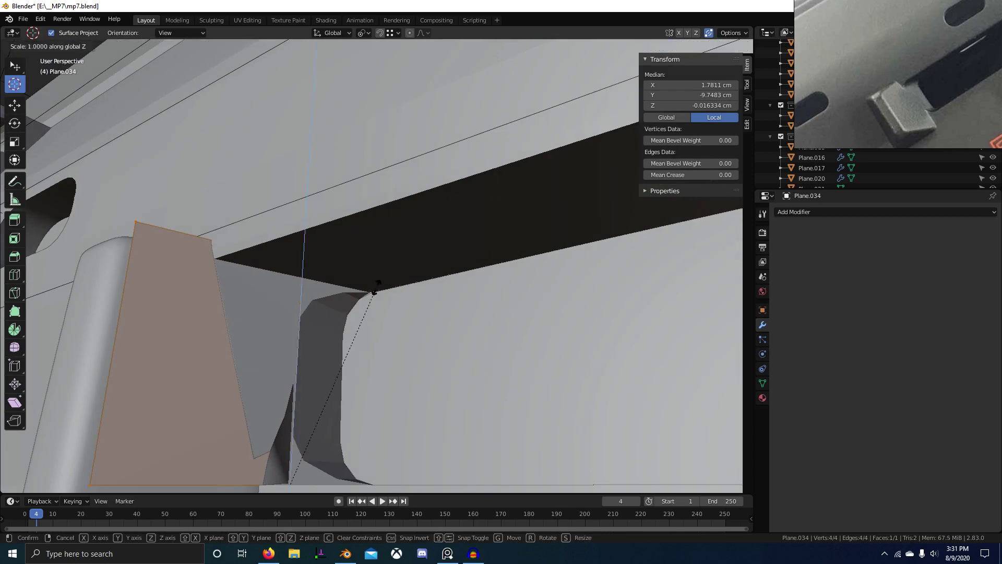
left_click(372, 287)
scroll(366, 290, "down", 5)
middle_click_drag(309, 313, 347, 353)
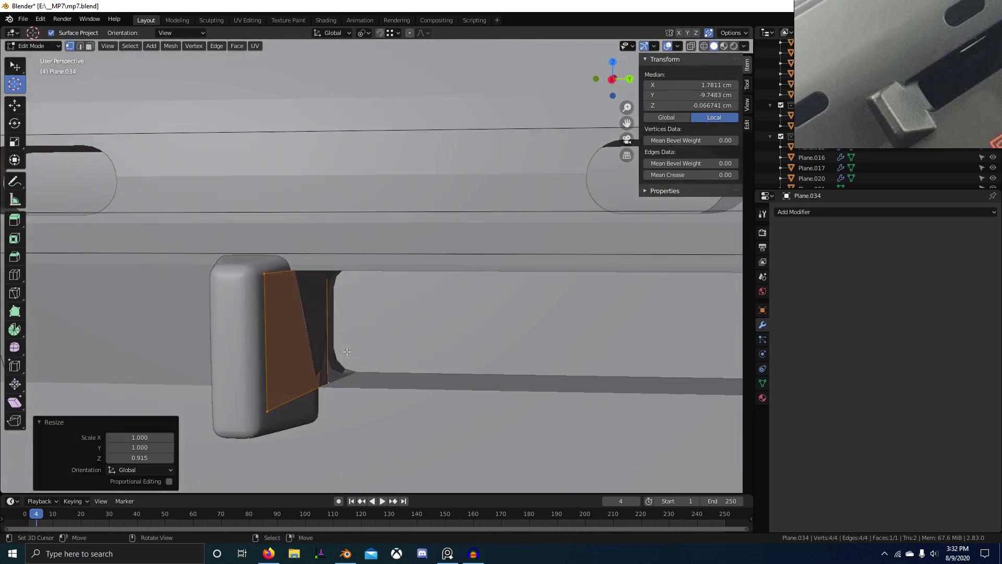
Step: Edit the block at the slot's end, moving its outer vertical edge nearest the slot along Y, and return to Object Mode
middle_click_drag(290, 298, 256, 335)
key("Tab")
left_click(302, 304)
key("Tab")
scroll(307, 293, "up", 2)
key("g")
key("y")
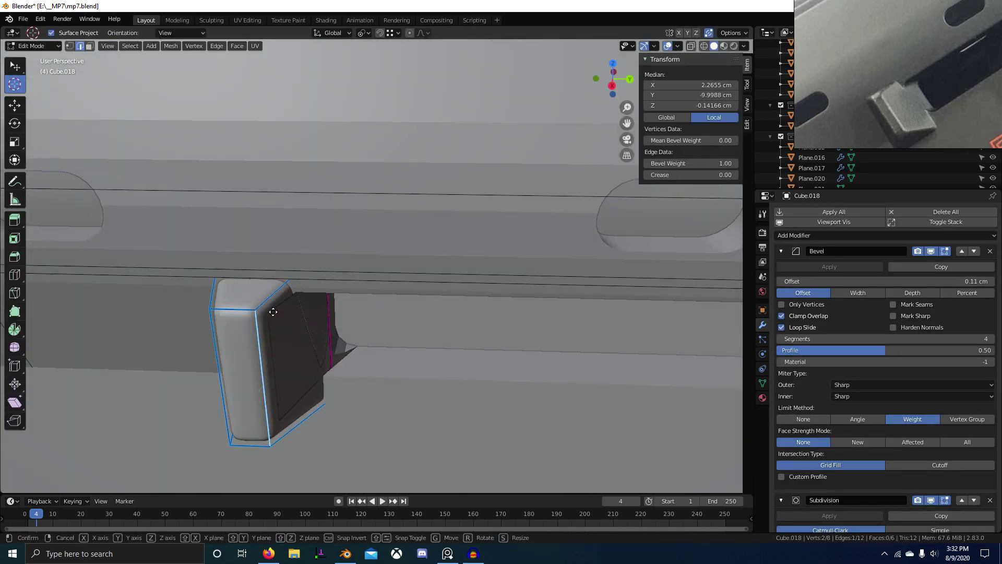
left_click(287, 362)
middle_click_drag(287, 362, 431, 394)
key("Tab")
scroll(409, 367, "up", 2)
key("w")
left_click(446, 362)
key("alt+a")
scroll(449, 362, "down", 4)
left_click(355, 312)
key("g")
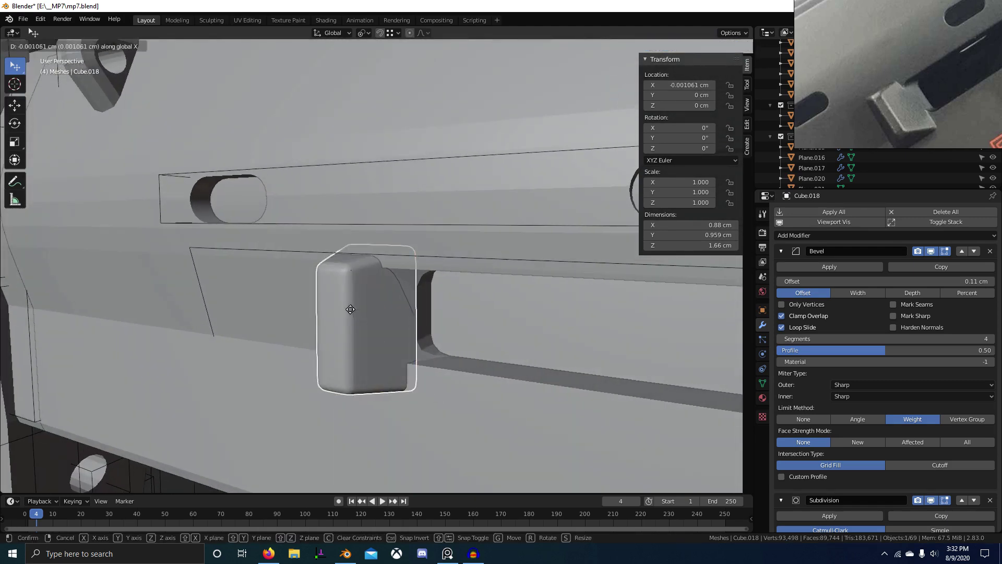
key("y")
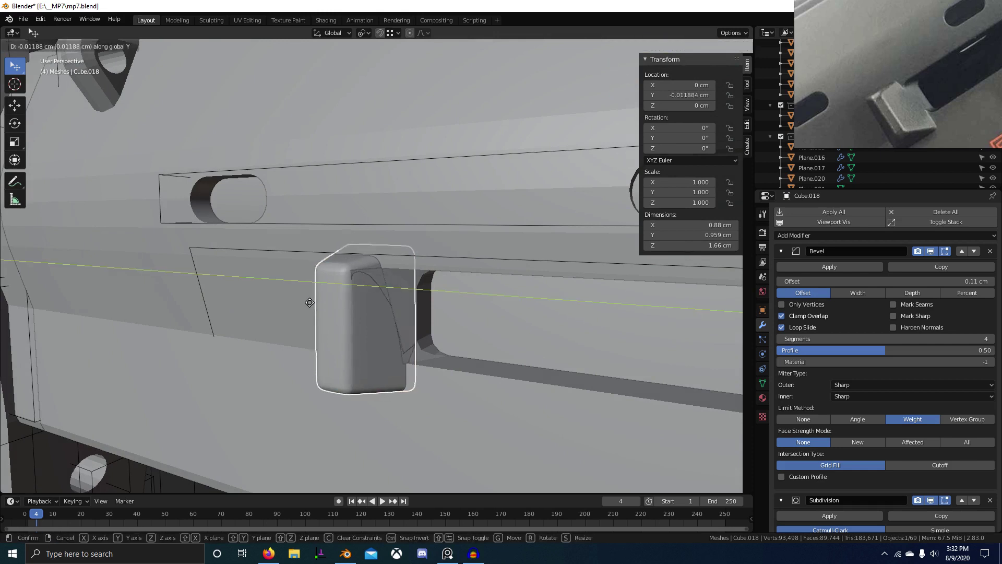
left_click(263, 294)
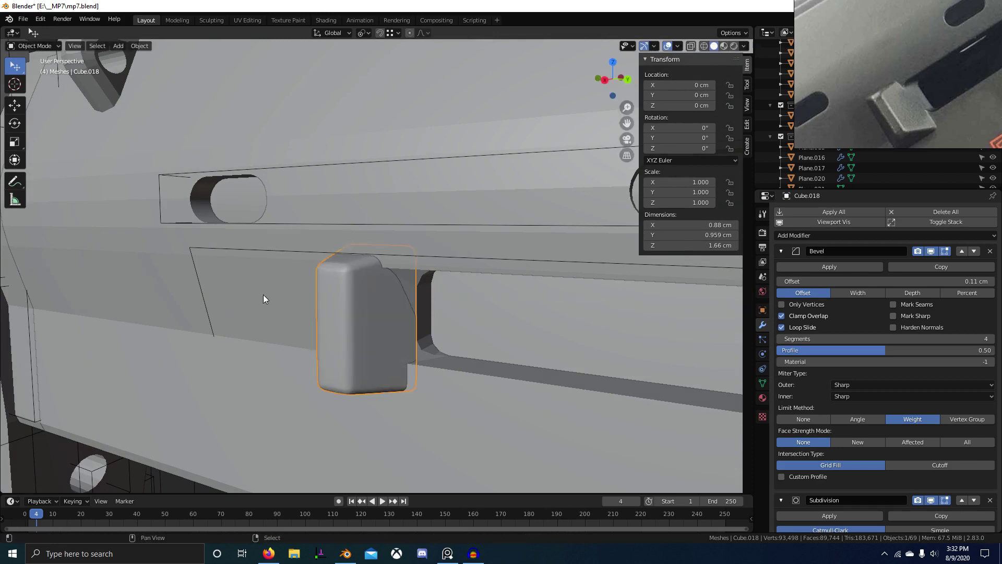
Step: Delete the separated end face plane beside the block
left_click(358, 298)
key("x")
left_click(359, 299)
middle_click_drag(359, 299, 328, 337)
left_click(329, 338)
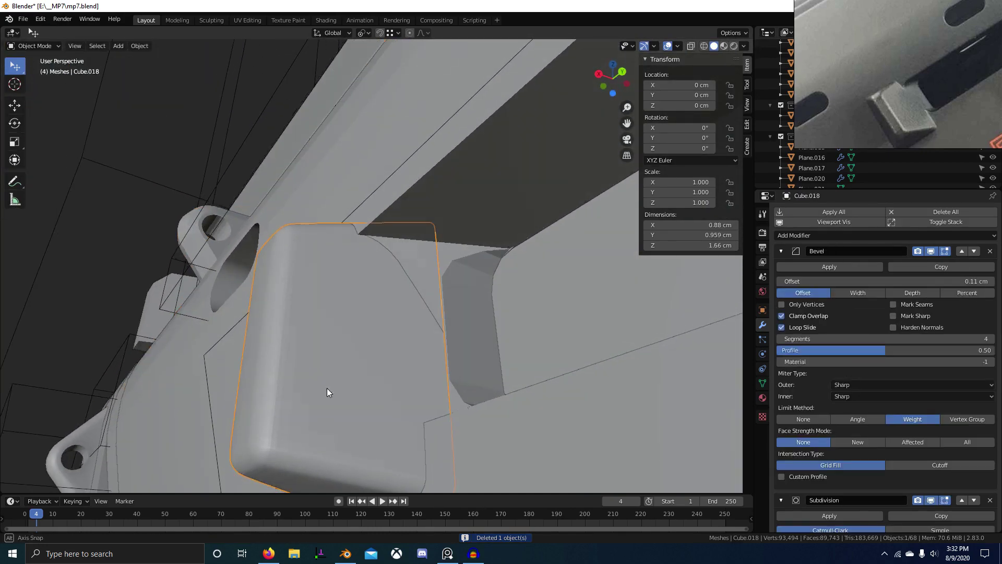
Step: Remove the Subdivision modifier from the block at the slot's end
middle_click_drag(326, 387, 375, 365)
left_click(361, 306)
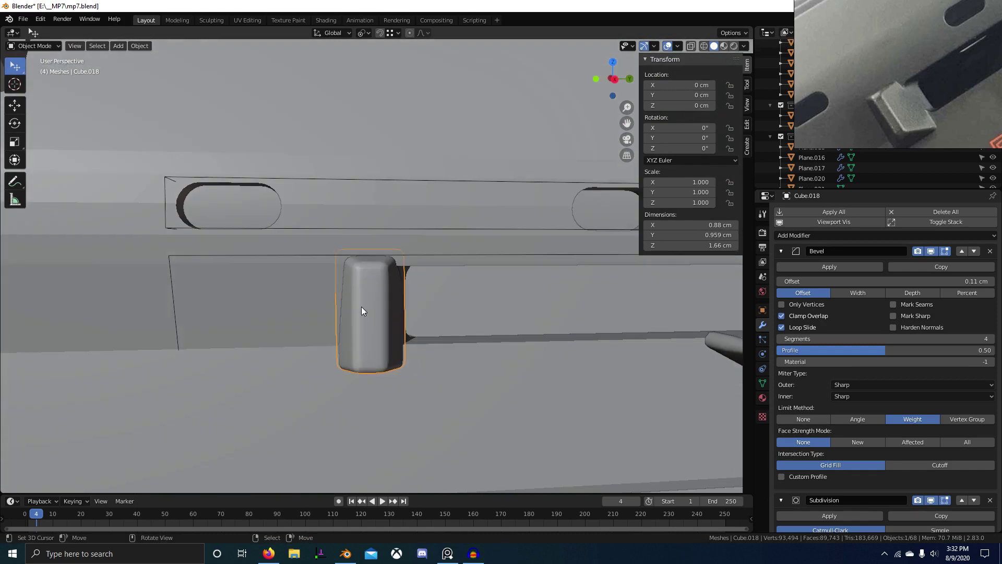
right_click(362, 306)
left_click(781, 251)
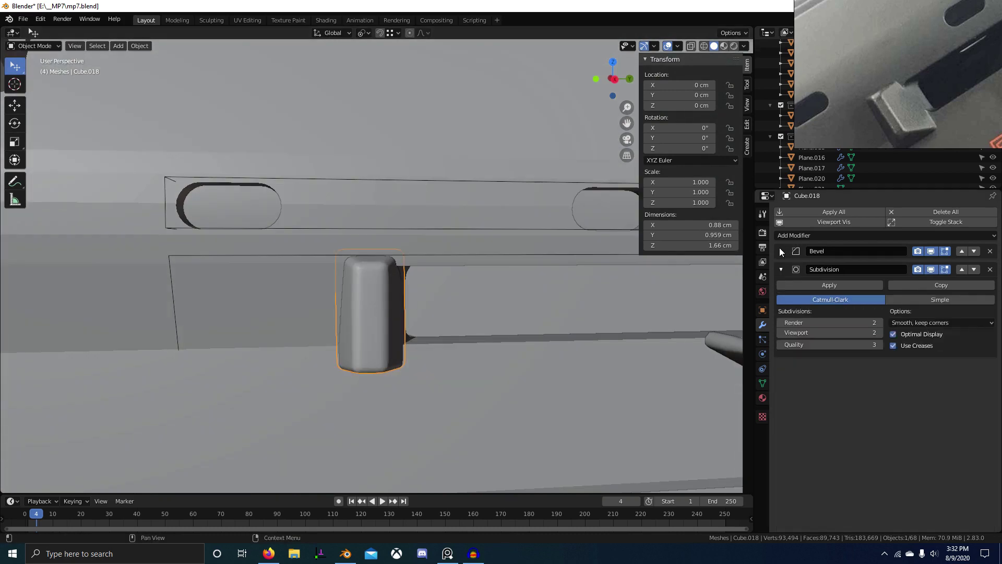
left_click(990, 270)
Step: Try a 0.06 cm offset on the block's Bevel modifier, and remove that modifier from the stack
scroll(505, 383, "down", 4)
middle_click_drag(506, 383, 512, 328)
scroll(424, 227, "up", 6)
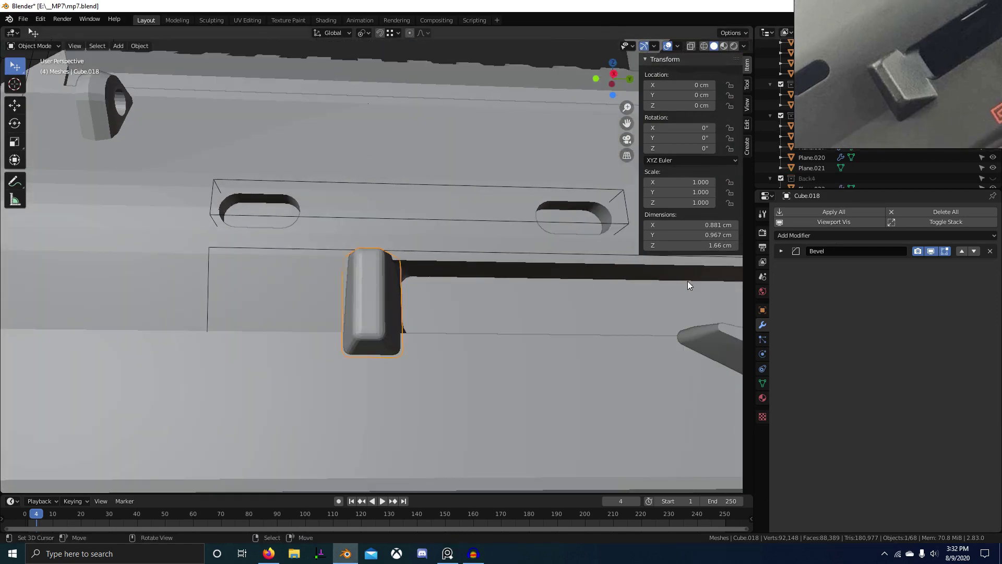
left_click(781, 252)
left_click_drag(881, 280, 861, 281)
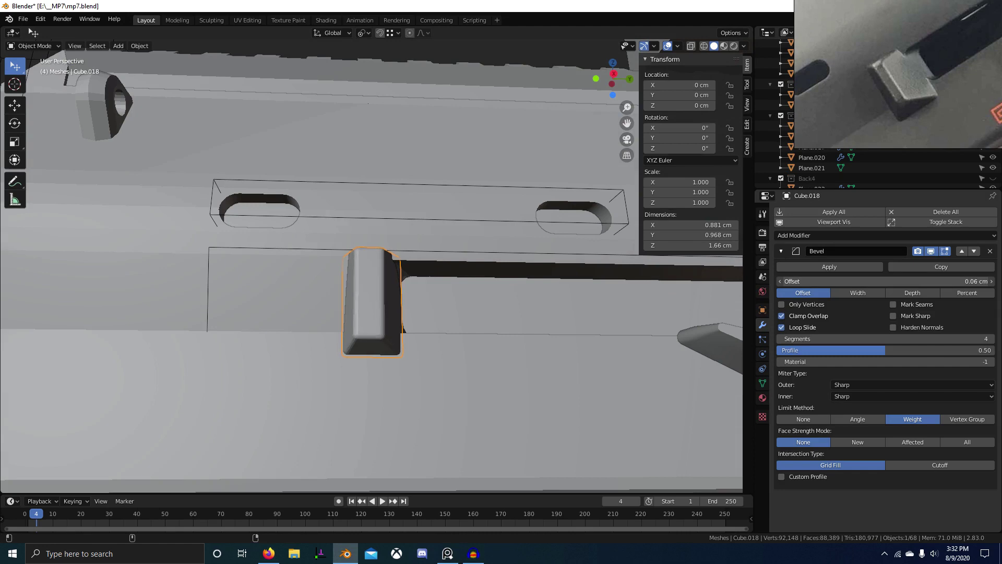
left_click(990, 253)
Step: Bevel the short upper and lower edges of the block's outer face with a 0.254 cm offset and 3 segments
scroll(462, 318, "up", 3)
key("alt+a")
middle_click_drag(462, 318, 410, 365)
scroll(430, 349, "down", 2)
scroll(356, 337, "down", 2)
scroll(411, 366, "up", 3)
key("Tab")
right_click(409, 320)
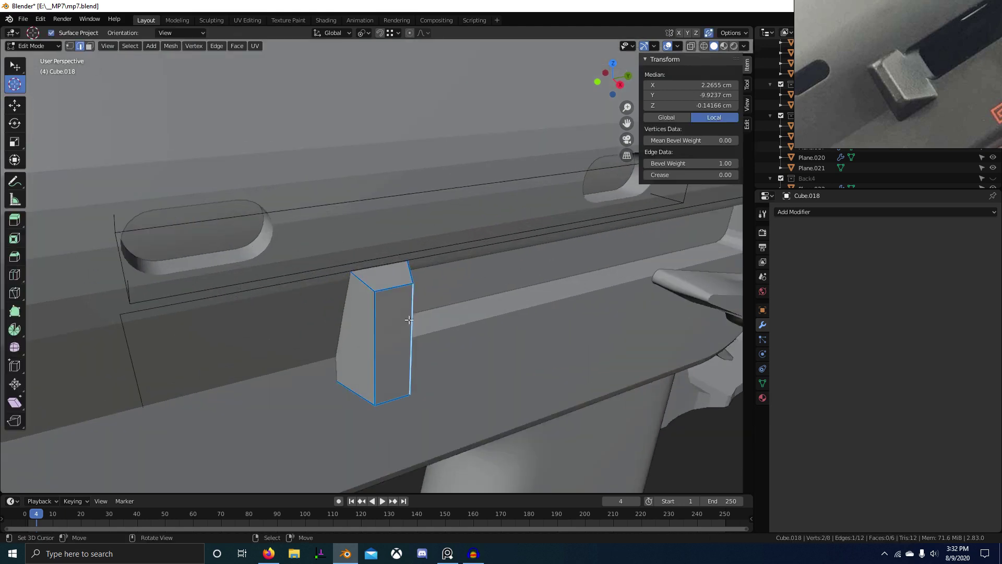
middle_click_drag(392, 280, 428, 397)
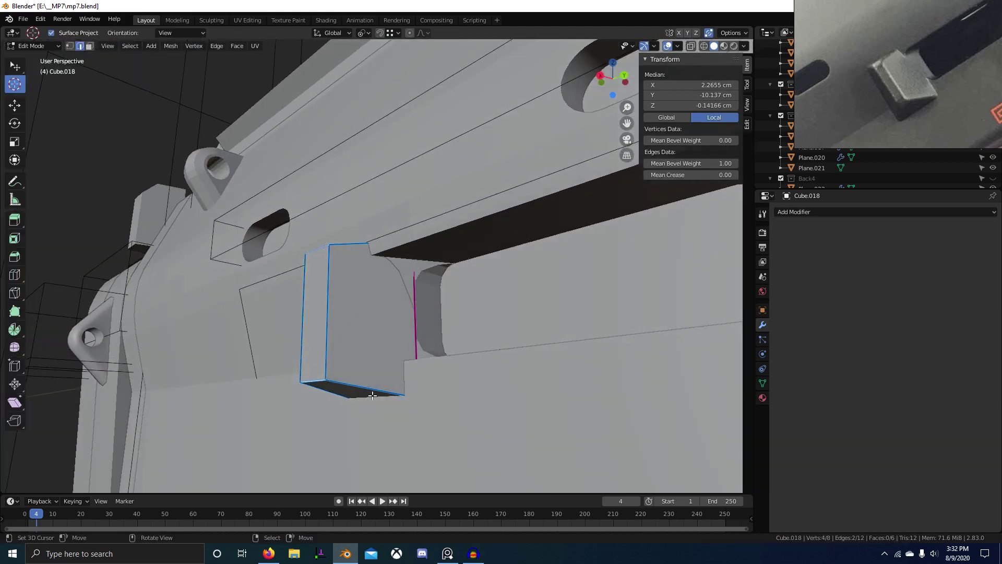
key("ctrl+b")
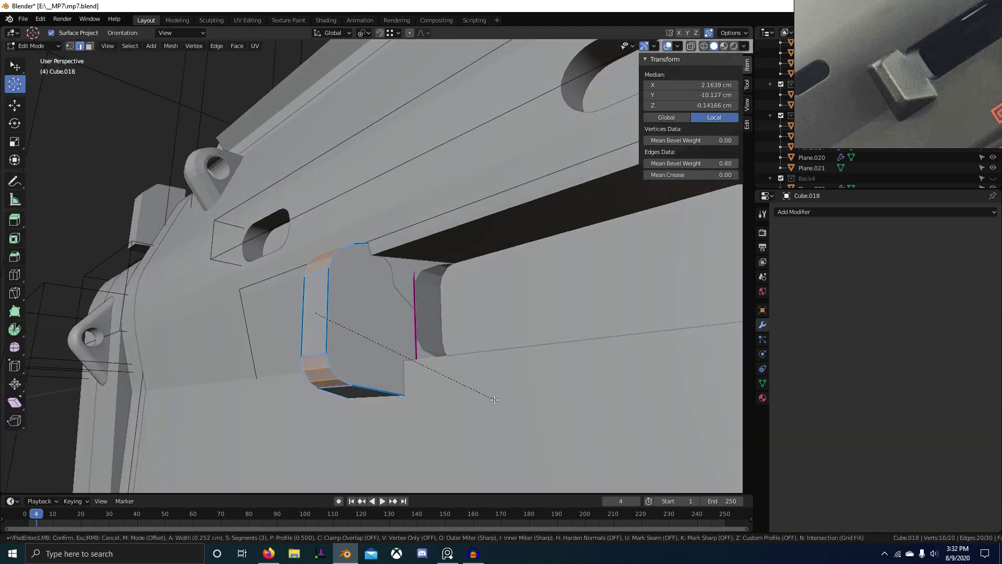
left_click(498, 395)
Step: Return the beveled block to Object Mode and save the file
middle_click_drag(490, 391, 313, 385)
scroll(368, 393, "down", 4)
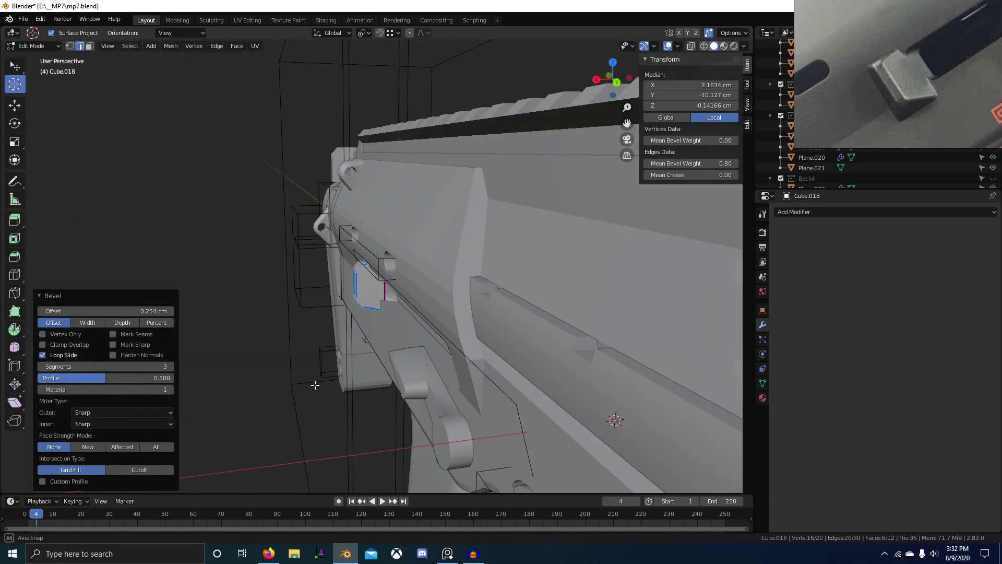
middle_click_drag(367, 369, 354, 340)
key("Tab")
scroll(355, 345, "up", 4)
scroll(389, 357, "down", 3)
scroll(374, 343, "down", 6)
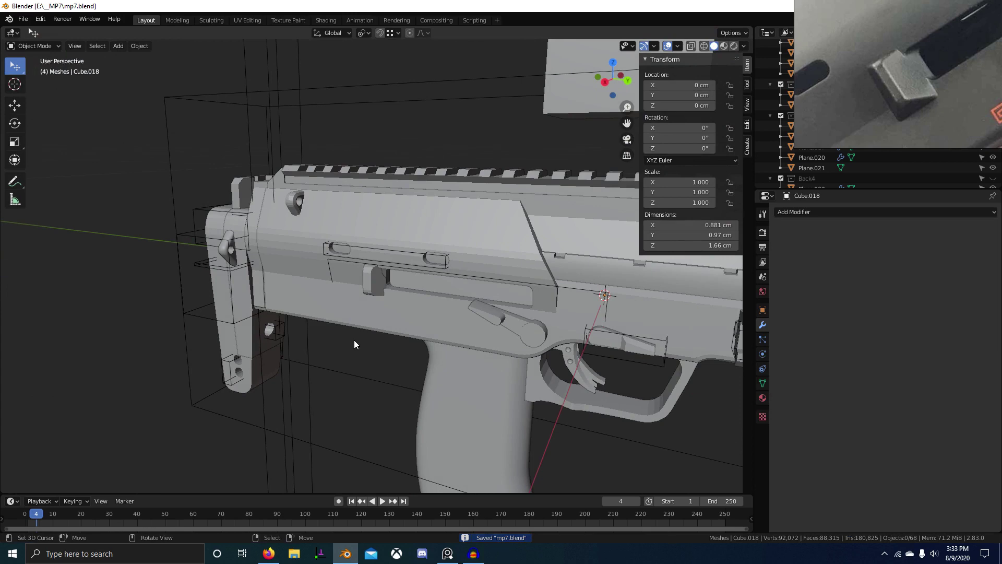
Step: Examine the whole weapon from the side and above, and compare the grip and trigger area with the reference photo
scroll(463, 236, "down", 7)
middle_click_drag(464, 236, 499, 255)
scroll(440, 287, "up", 5)
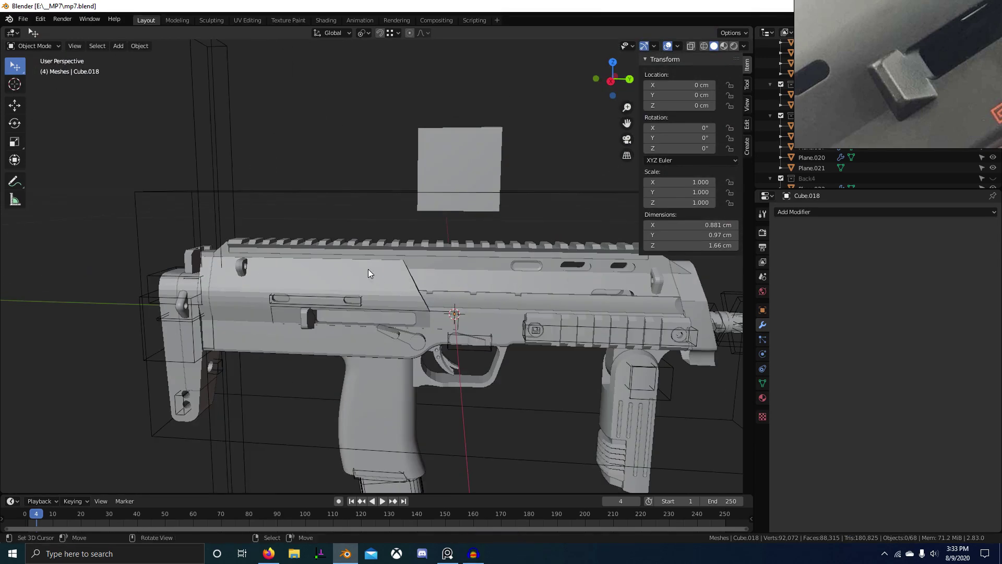
scroll(335, 340, "up", 3)
middle_click_drag(214, 290, 320, 381, "shift")
scroll(379, 336, "down", 3)
scroll(365, 345, "up", 5)
scroll(320, 381, "down", 5)
middle_click_drag(474, 378, 527, 378)
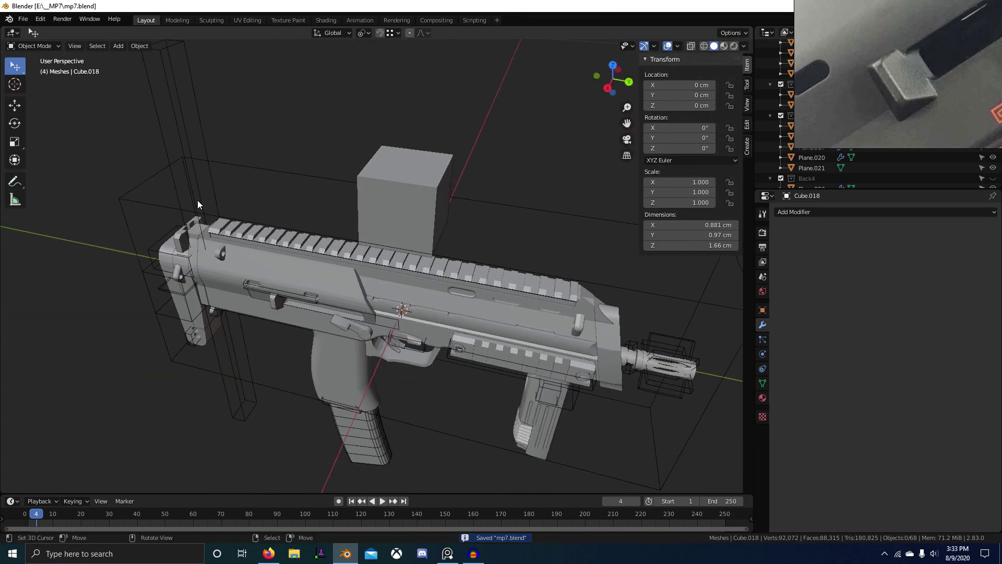
scroll(917, 102, "down", 6)
middle_click_drag(945, 91, 887, 84)
scroll(887, 83, "up", 3)
middle_click_drag(989, 60, 967, 70)
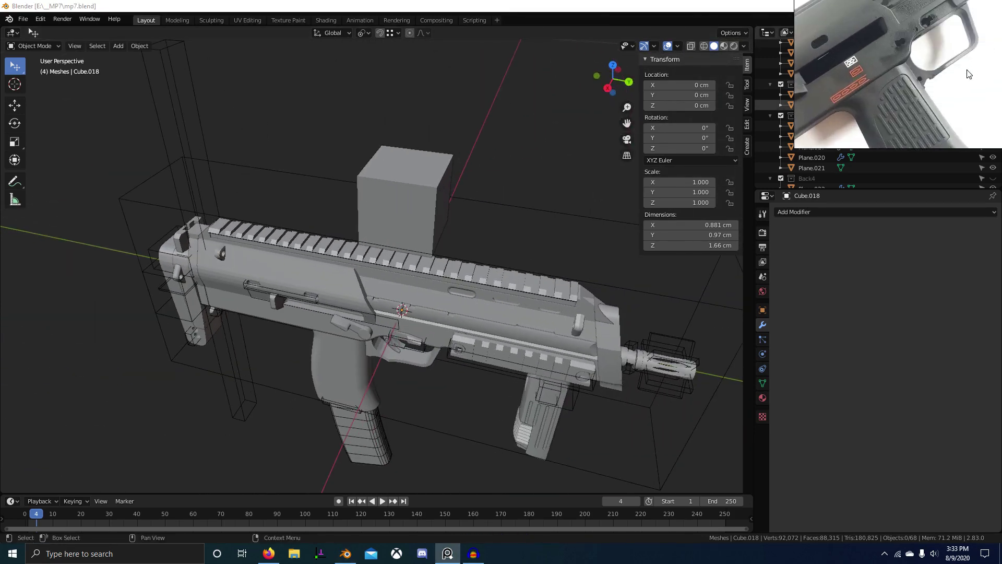
middle_click_drag(744, 207, 512, 287)
scroll(412, 298, "up", 8)
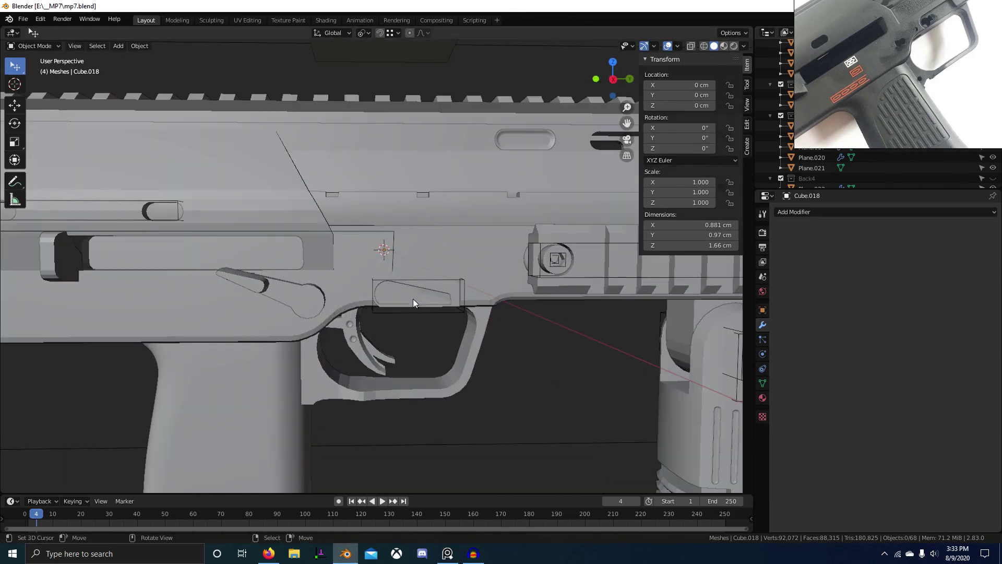
Step: Open the selector lever above the grip for mesh editing in the right orthographic view, checking its outline against the reference in wireframe
left_click(311, 288)
key("Tab")
scroll(313, 292, "up", 5)
middle_click_drag(339, 298, 424, 308)
key("KP_3")
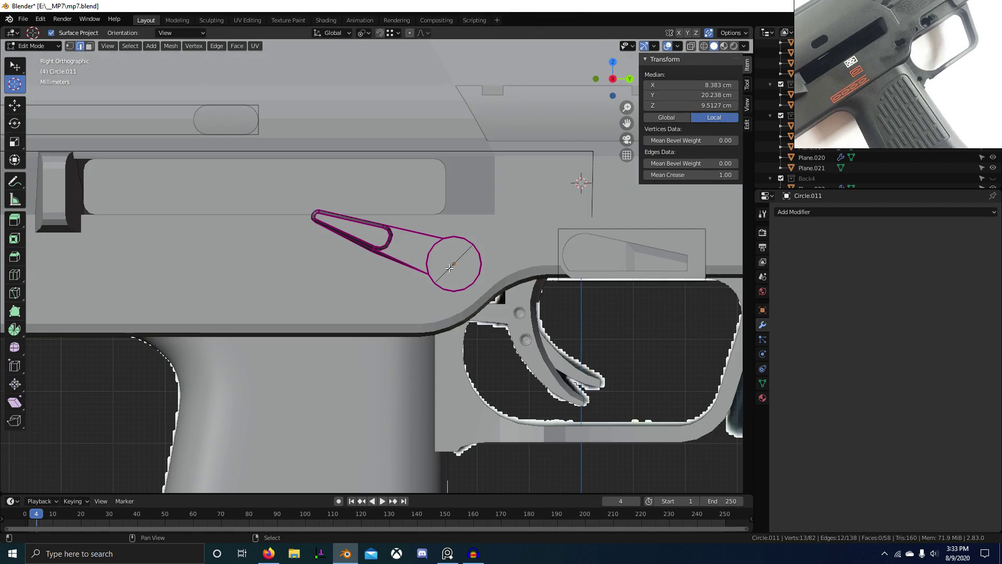
scroll(450, 268, "up", 5)
key("z")
left_click(227, 271)
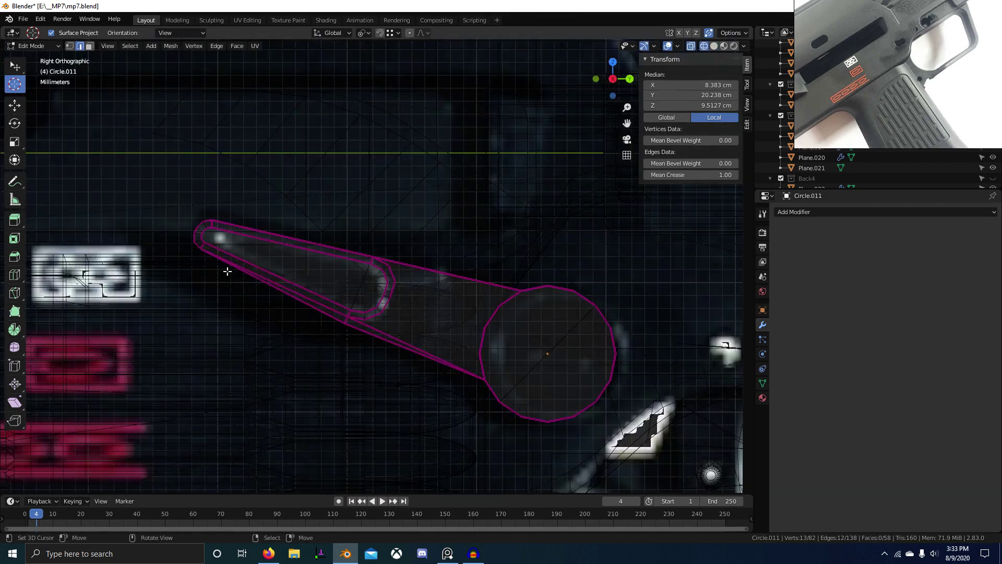
left_click(459, 307)
scroll(475, 304, "down", 5)
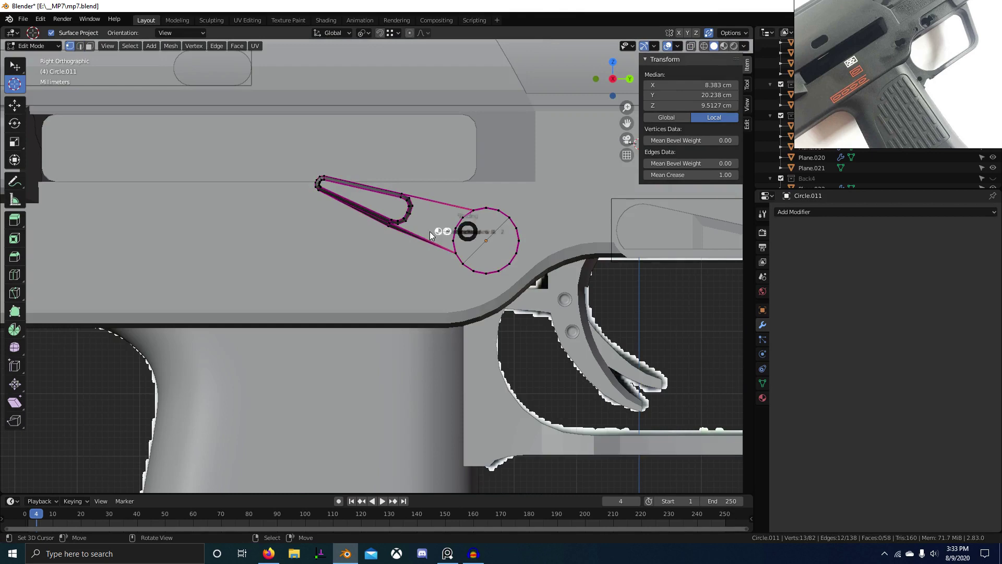
Step: Select the selector lever's pointed arm in wireframe and delete its vertices, keeping only the round hub
left_click(430, 232)
key("alt+a")
key("b")
left_click_drag(260, 143, 412, 266)
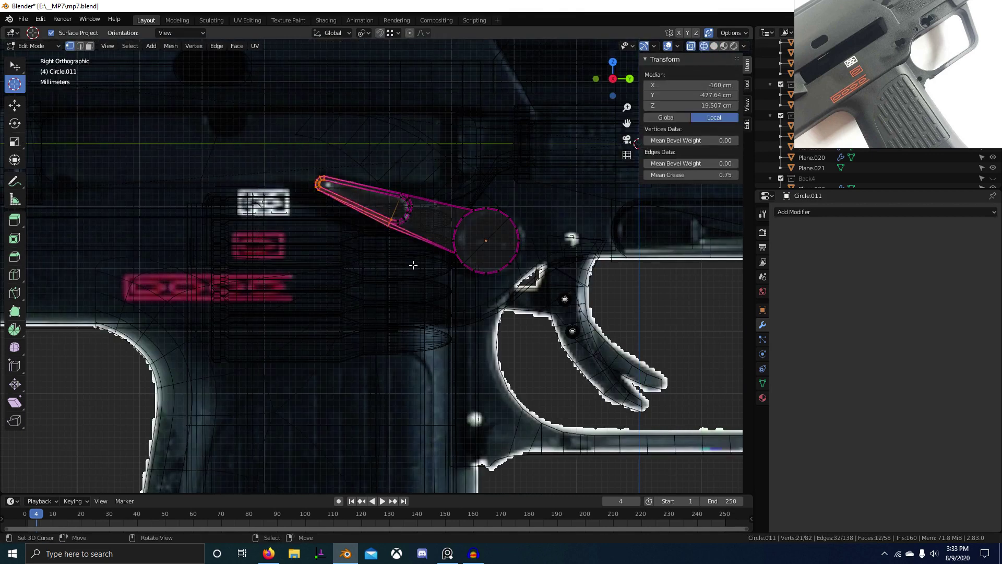
left_click(406, 230)
scroll(454, 227, "up", 3)
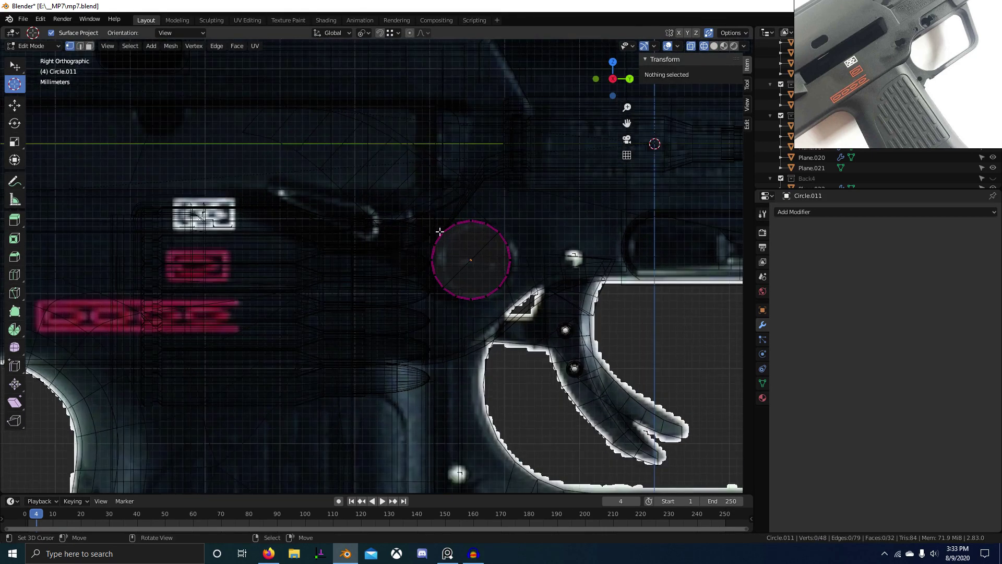
key("ctrl+z")
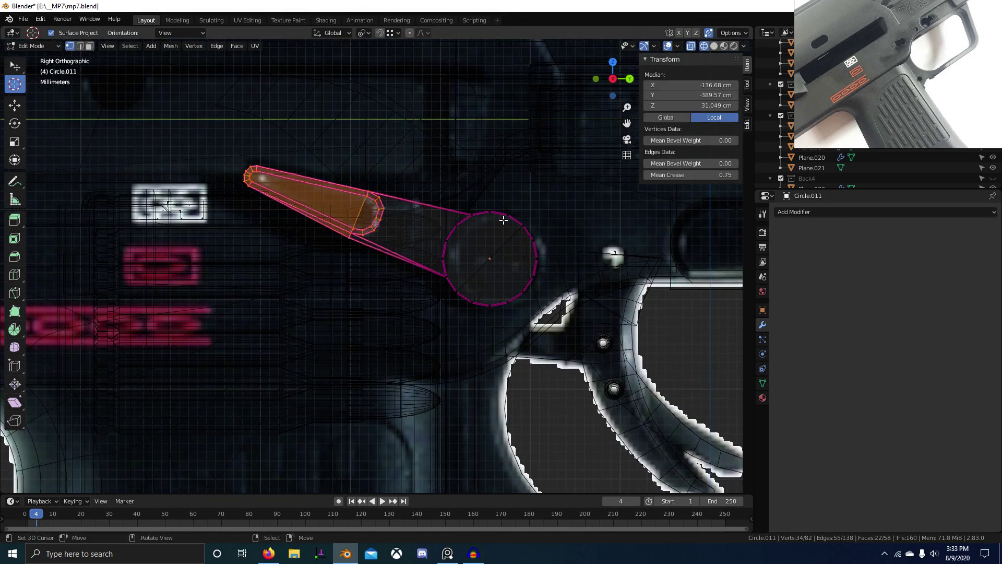
key("x")
left_click(503, 221)
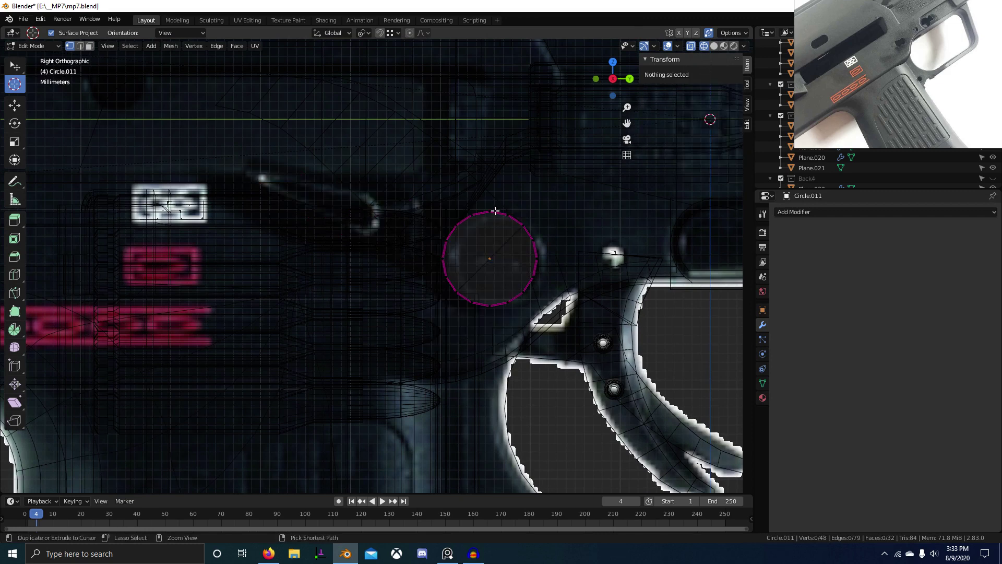
key("ctrl+z")
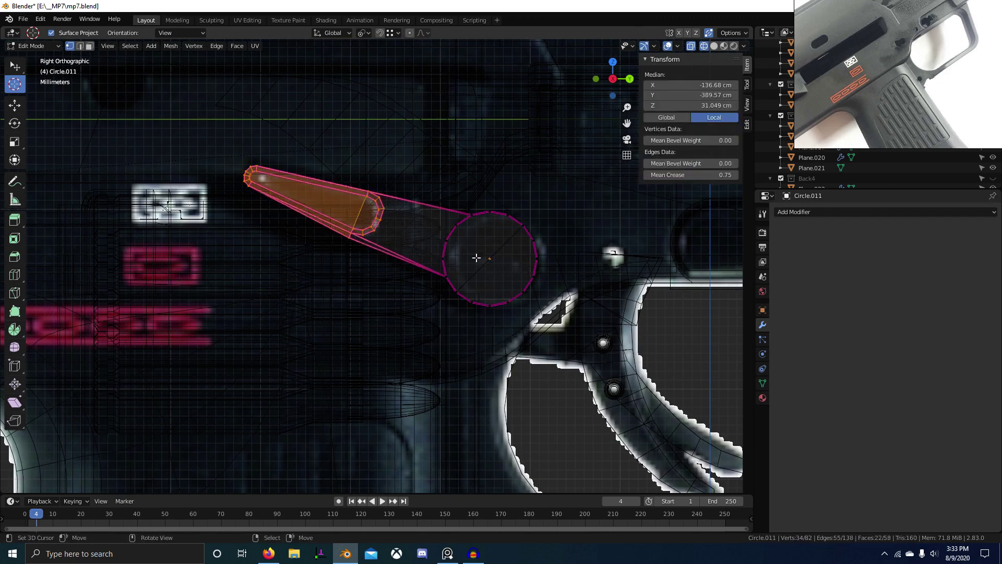
key("x")
left_click(492, 212)
Step: Try to extrude two side edges of the hub toward the arm's tip in the right orthographic view
middle_click_drag(494, 214, 495, 219)
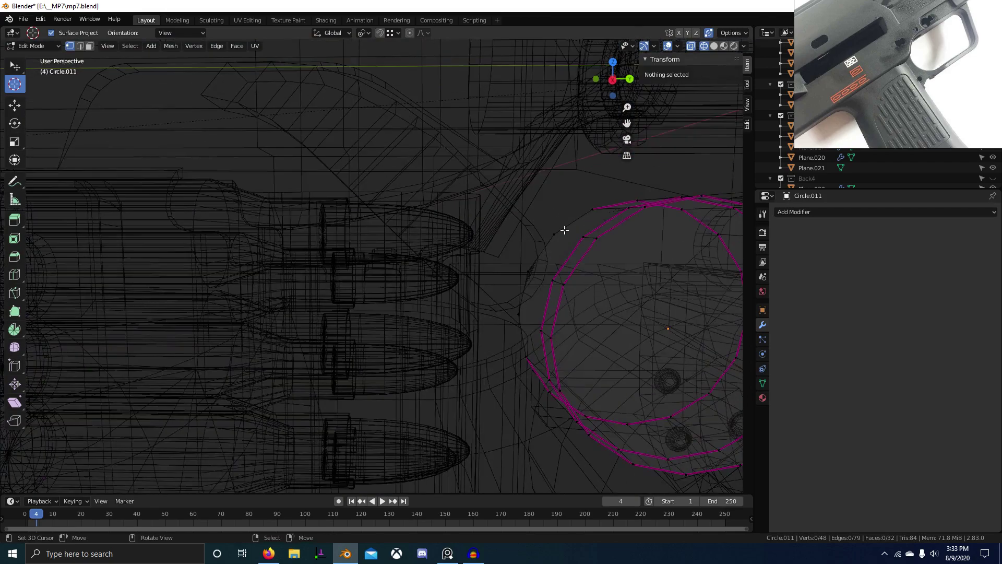
key("2")
scroll(566, 235, "down", 2)
middle_click_drag(566, 263, 478, 260)
right_click(500, 280)
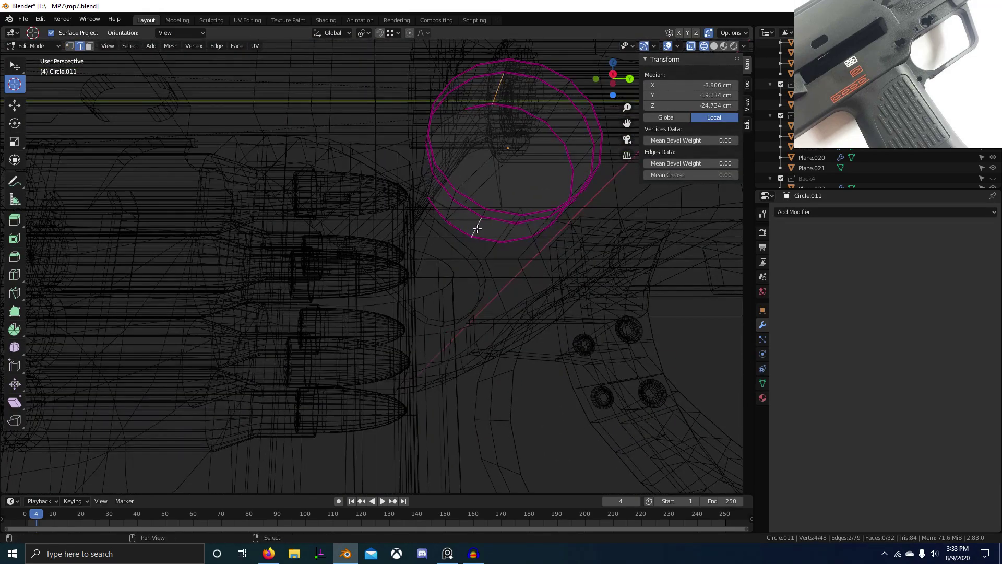
key("KP_3")
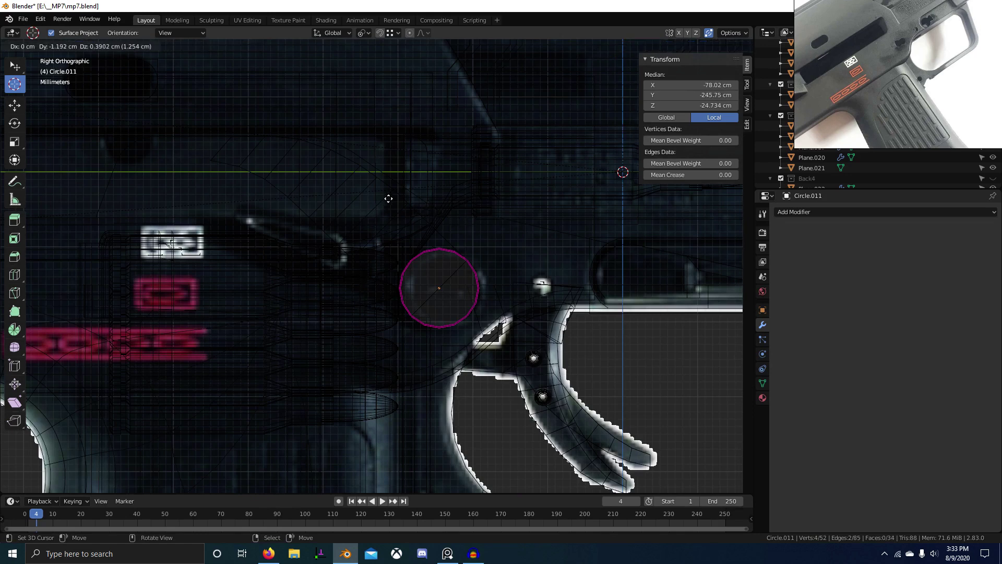
left_click(388, 194)
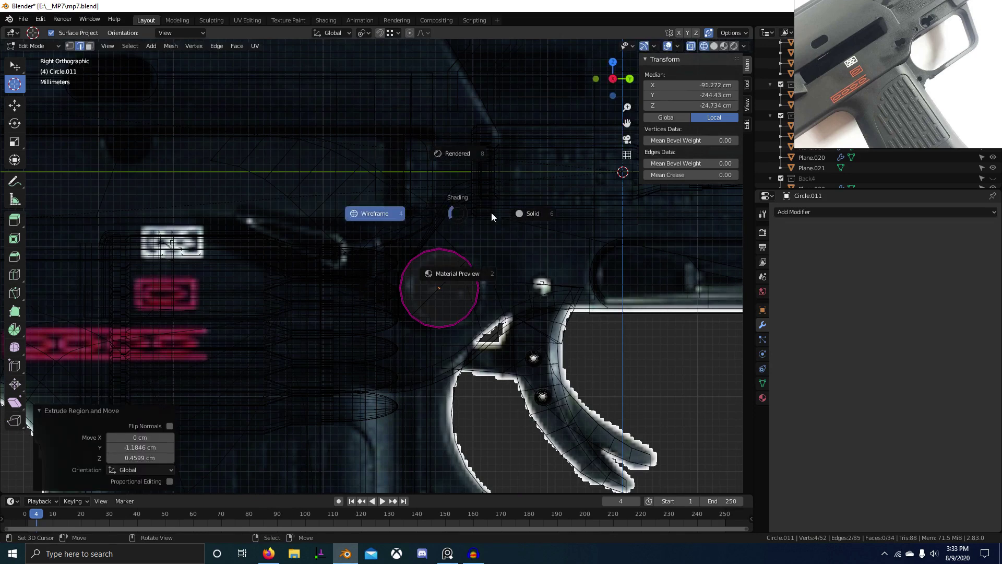
left_click(492, 213)
middle_click_drag(492, 223, 534, 258, "shift")
key("g")
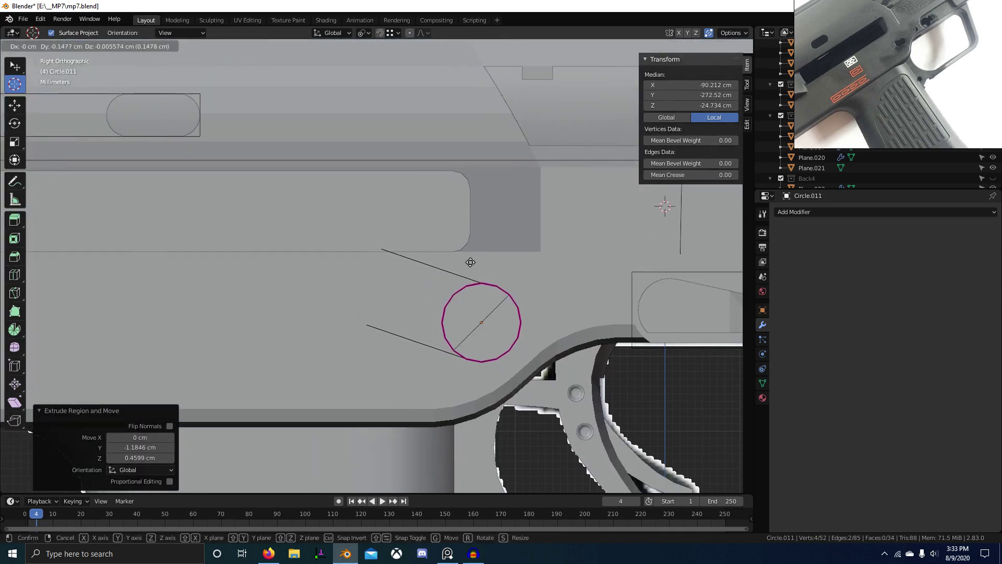
Step: Undo the hub edge extrusion and the arm deletion to bring back the old pointed arm as a guide
key("Escape")
key("ctrl+z")
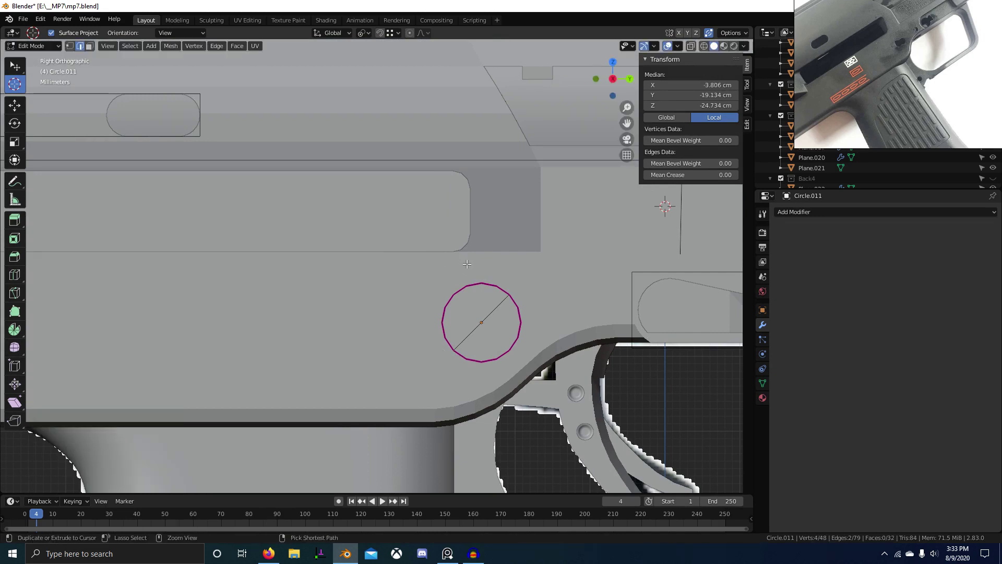
key("alt+a")
key("ctrl+z")
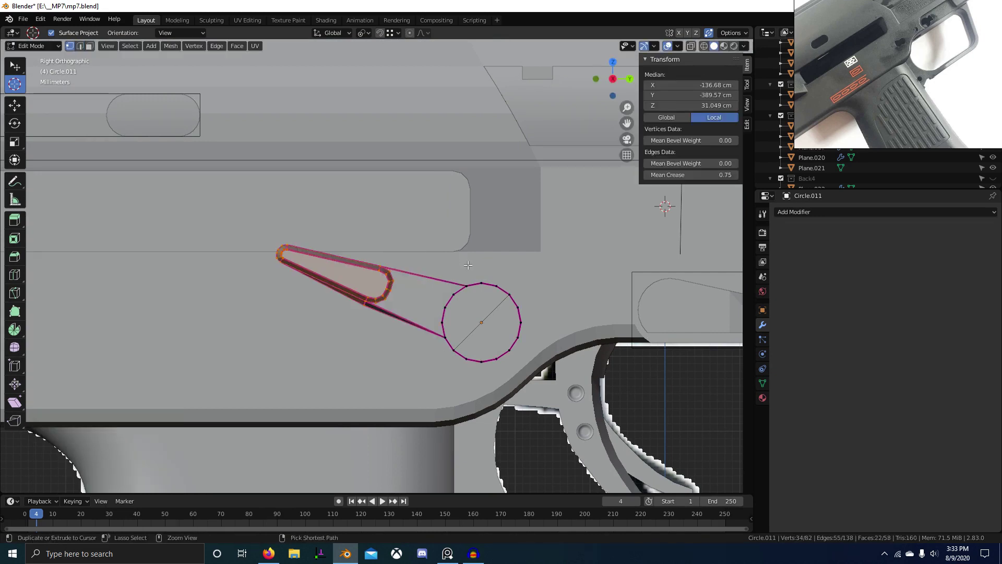
Step: Extrude the hub's upper and lower side edges that line up with the old arm toward its tip
key("alt+a")
key("2")
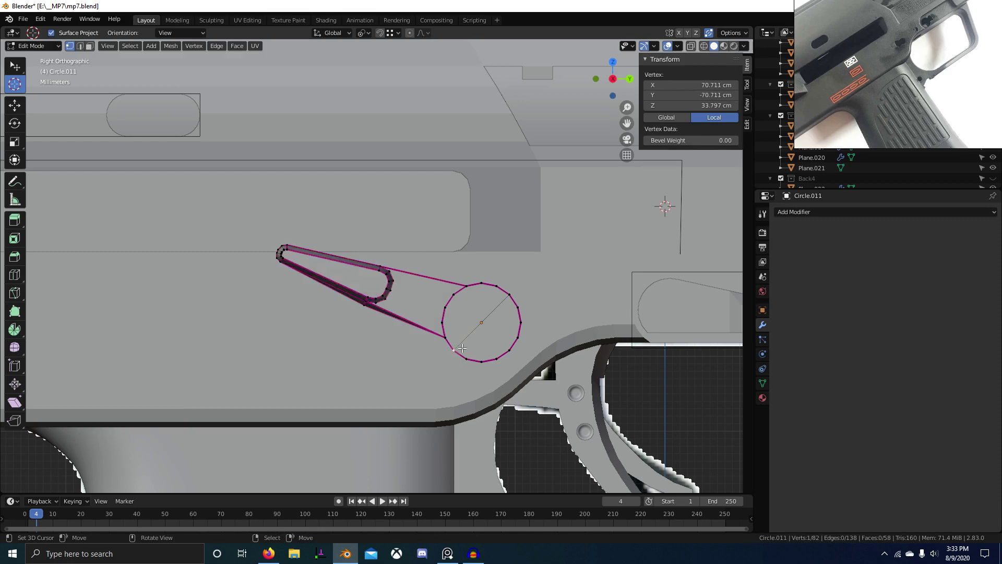
middle_click_drag(459, 348, 531, 312)
left_click(594, 334)
middle_click_drag(594, 335, 561, 376)
key("KP_3")
key("e")
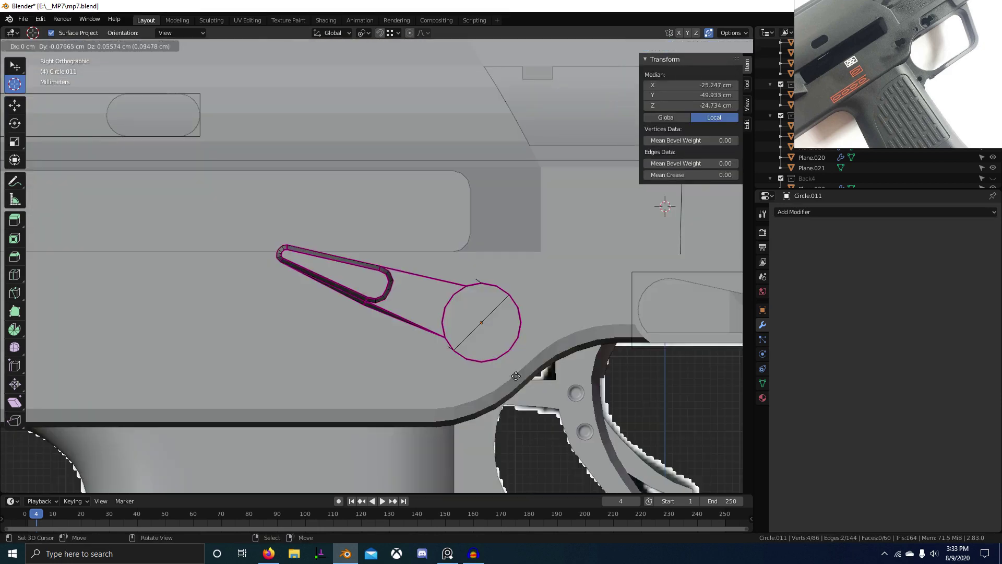
left_click(502, 371)
Step: Select the old pointed arm in wireframe and delete its vertices, keeping the hub and the newly extruded strips
key("1")
key("z")
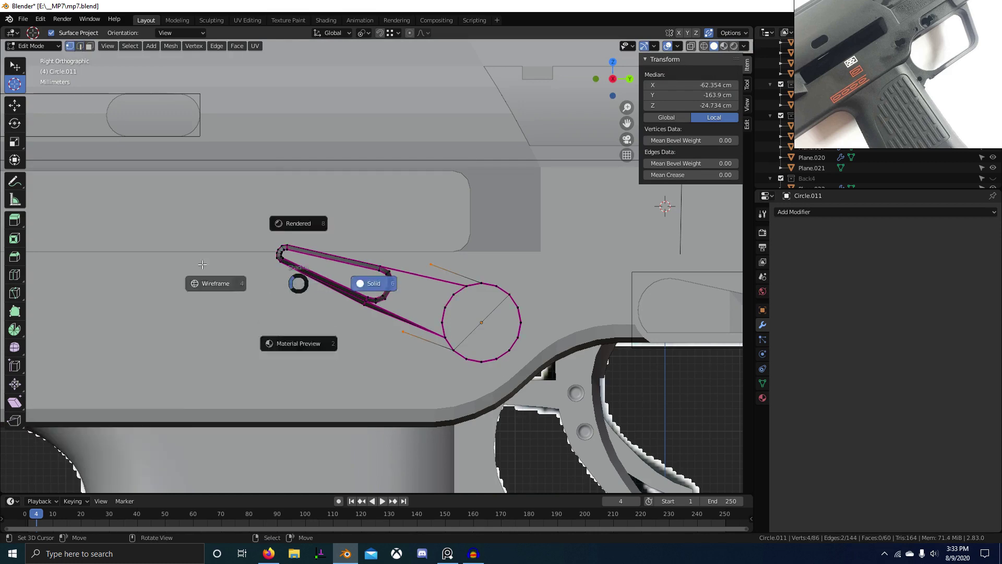
left_click(230, 282)
key("alt+a")
key("b")
left_click_drag(243, 228, 401, 319)
key("alt+b")
key("b")
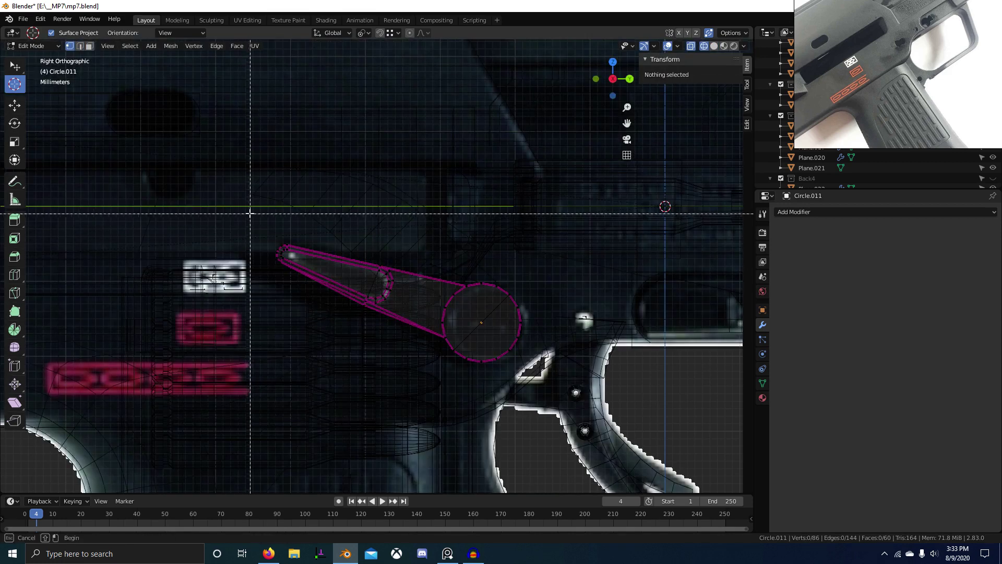
left_click_drag(250, 213, 395, 324)
key("x")
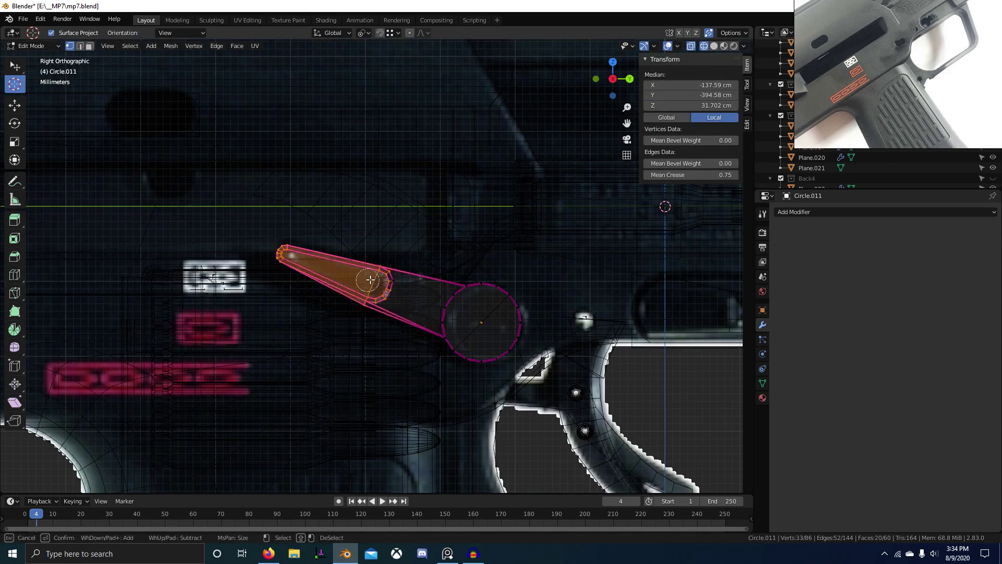
key("x")
left_click(395, 282)
Step: Move the free ends of both extruded strips to the reference lever's tip and scale them together by 0.359
key("alt+b")
left_click_drag(418, 255, 447, 277)
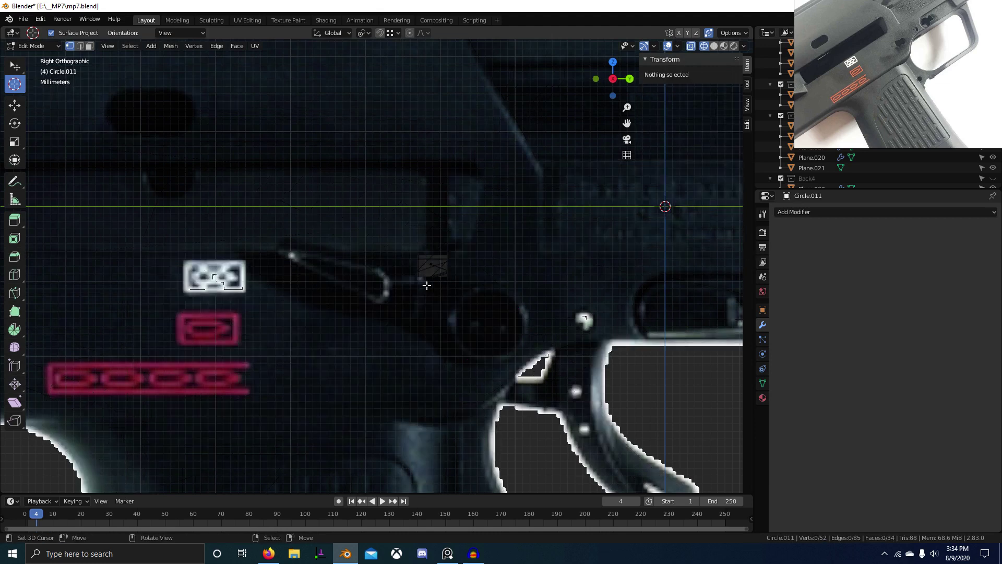
key("alt+b")
key("b")
left_click_drag(416, 244, 443, 274)
key("b")
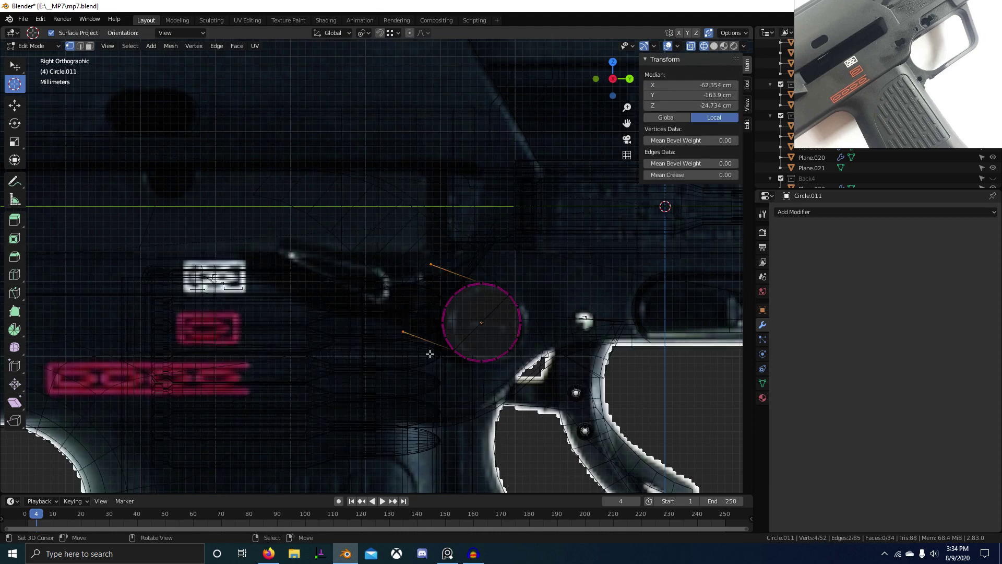
key("g")
left_click(291, 286)
key("s")
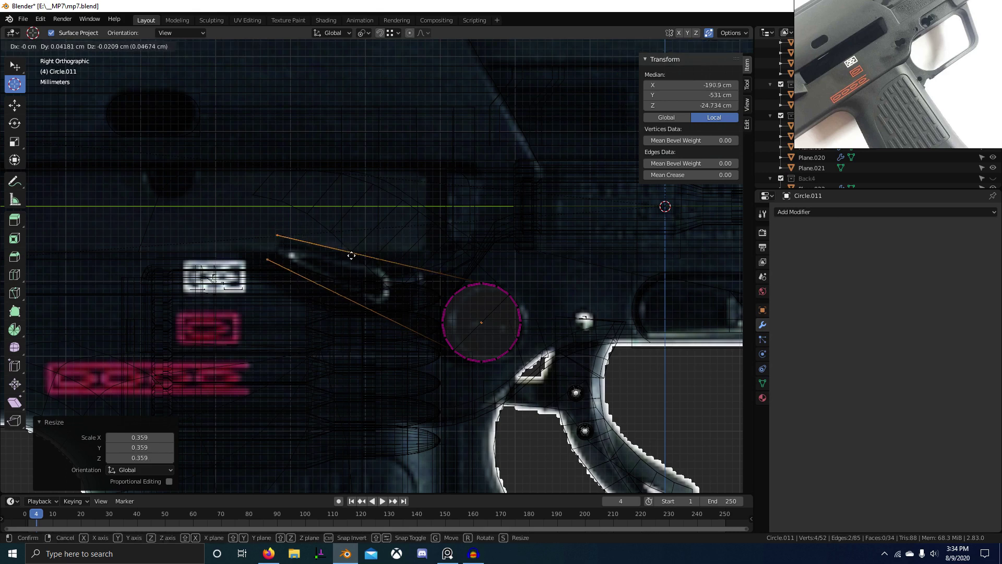
Step: Fit the strip ends to the reference tip by repositioning them and scaling them by 0.776 and 0.813
left_click(358, 255)
key("s")
left_click(387, 254)
key("g")
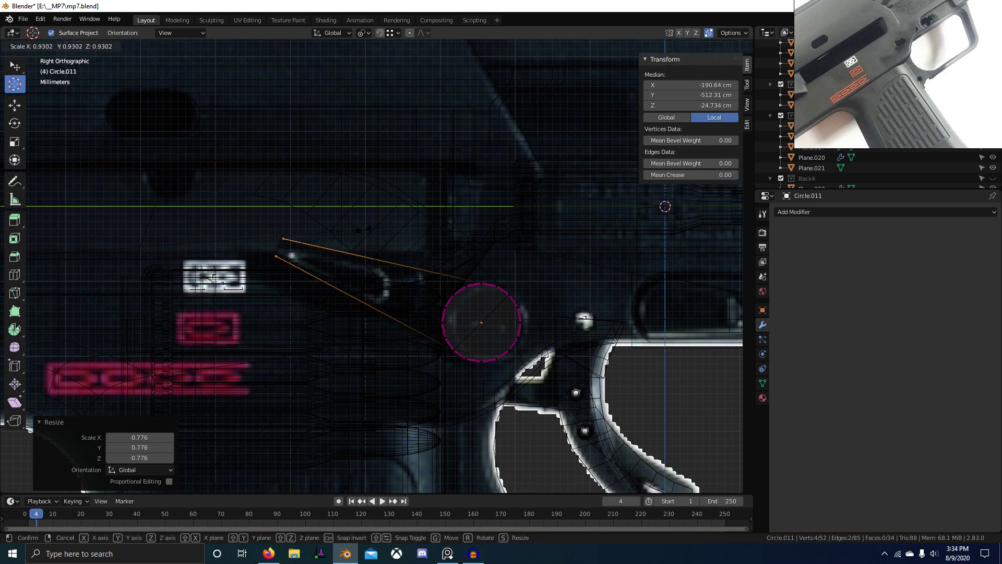
left_click(361, 230)
key("g")
left_click(350, 233)
key("s")
left_click(422, 222)
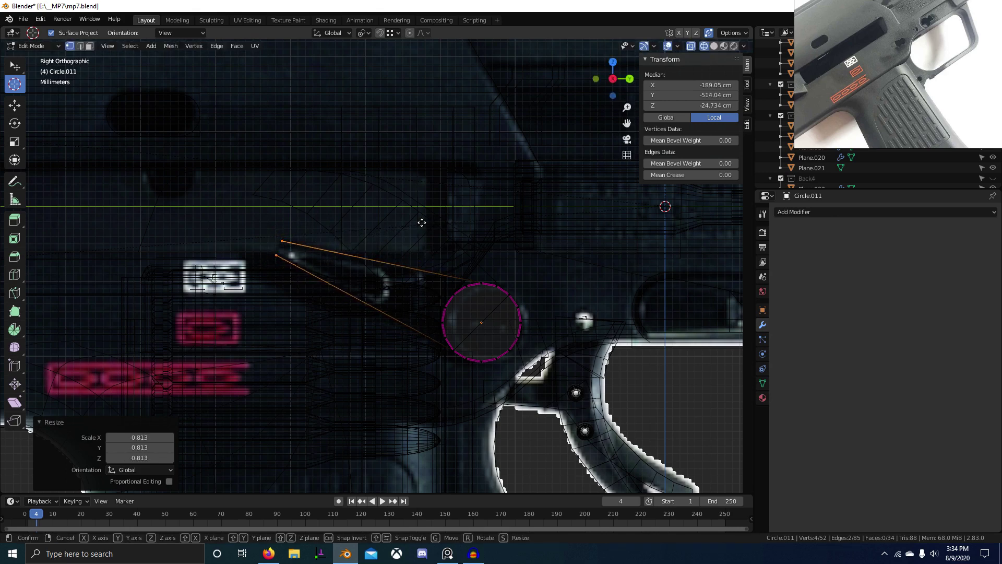
key("g")
left_click(402, 227)
Step: Delete the faces at the upper and lower ends of the hub's inner rim beside the arm strips
mouse_move(402, 227)
middle_mouse_down()
mouse_move(365, 257)
mouse_move(600, 302)
mouse_move(563, 279)
middle_mouse_up()
scroll(600, 315, "up", 2)
middle_click_drag(609, 313, 493, 336, "shift")
scroll(492, 335, "up", 4)
key("3")
right_click(671, 364)
middle_click_drag(666, 365, 517, 259, "shift")
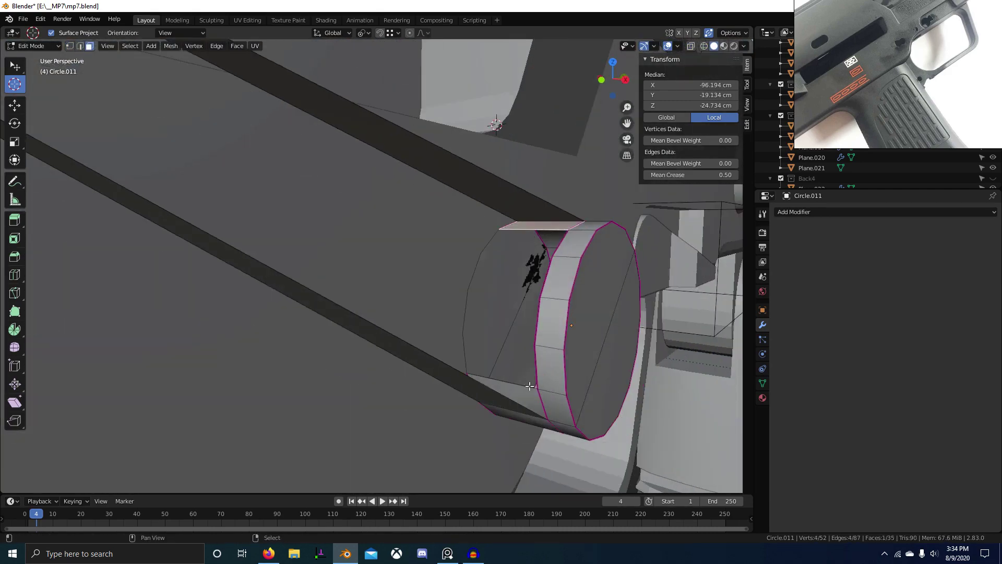
right_click(524, 394, "shift")
key("x")
left_click(522, 415)
Step: Fill the open gaps between the two arm strips with faces, isolating the lever to reach its hidden side
key("2")
right_click(535, 361, "alt")
key("f")
middle_click_drag(535, 361, 430, 262)
key("KP_Divide")
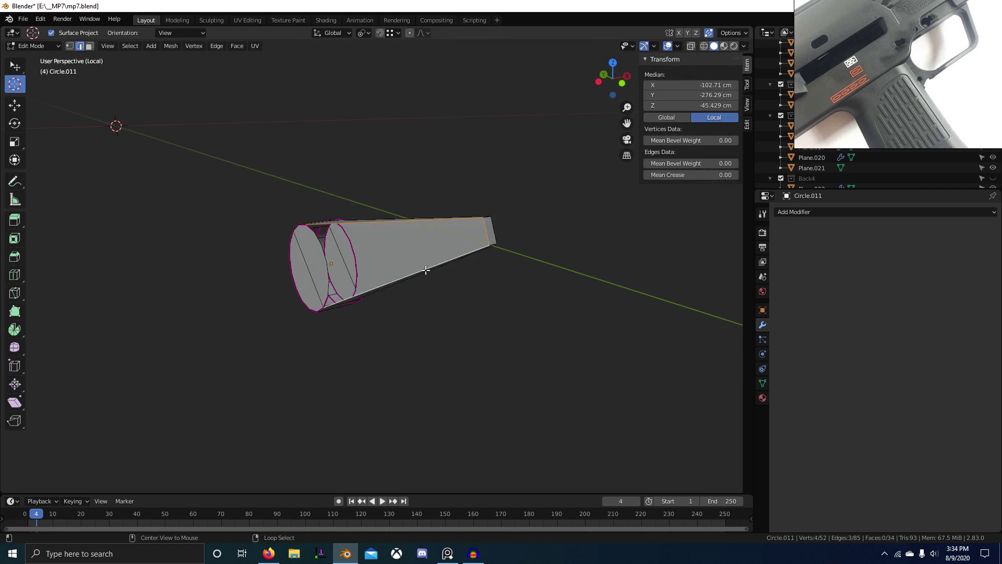
middle_click_drag(367, 286, 342, 227)
key("f")
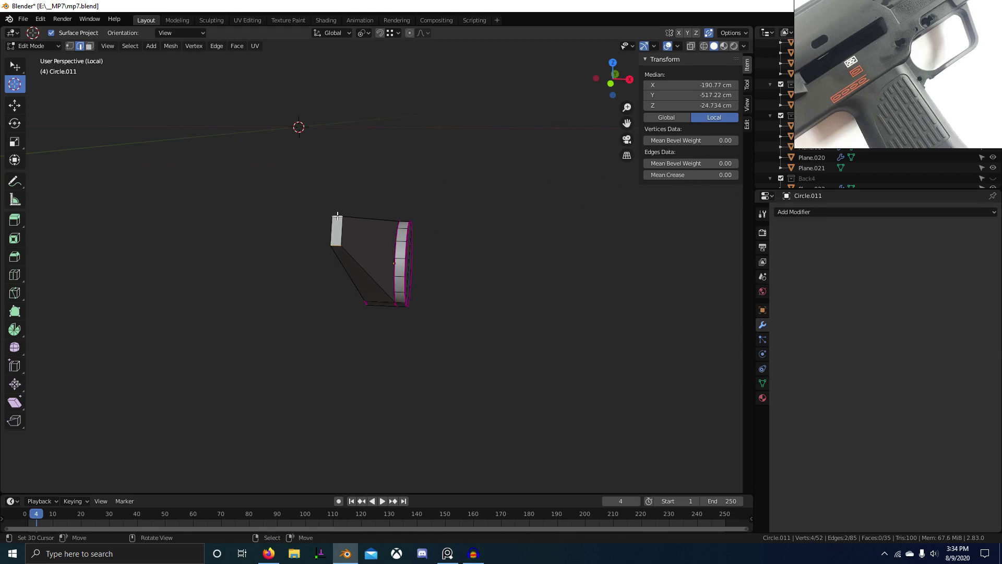
Step: Bevel the arm's two tip edges with a 15.6 cm offset and 2 segments to match the rounded reference tip
key("KP_3")
key("KP_Divide")
key("KP_3")
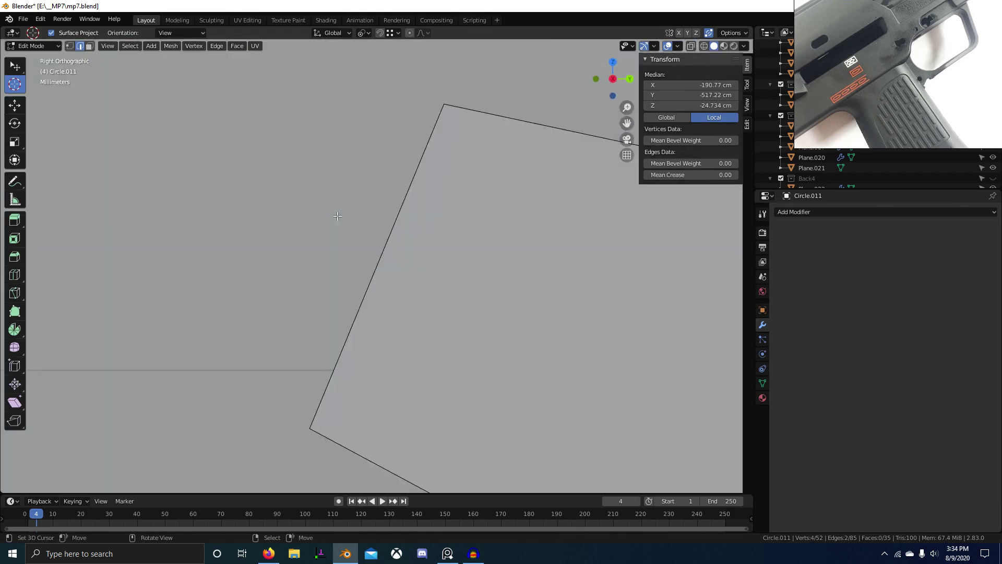
key("shift+z")
middle_click_drag(338, 216, 526, 308, "ctrl")
key("ctrl+b")
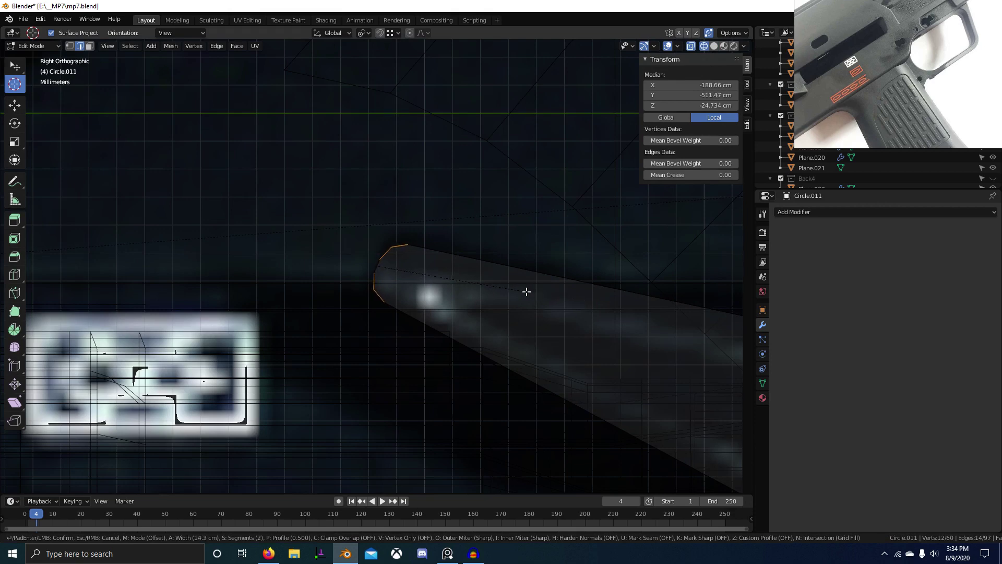
left_click(538, 294)
Step: Compare the rounded arm with the blueprint and examine close-up reference photos of the selector lever's shape
scroll(538, 294, "down", 5)
key("shift+z")
scroll(417, 292, "up", 1)
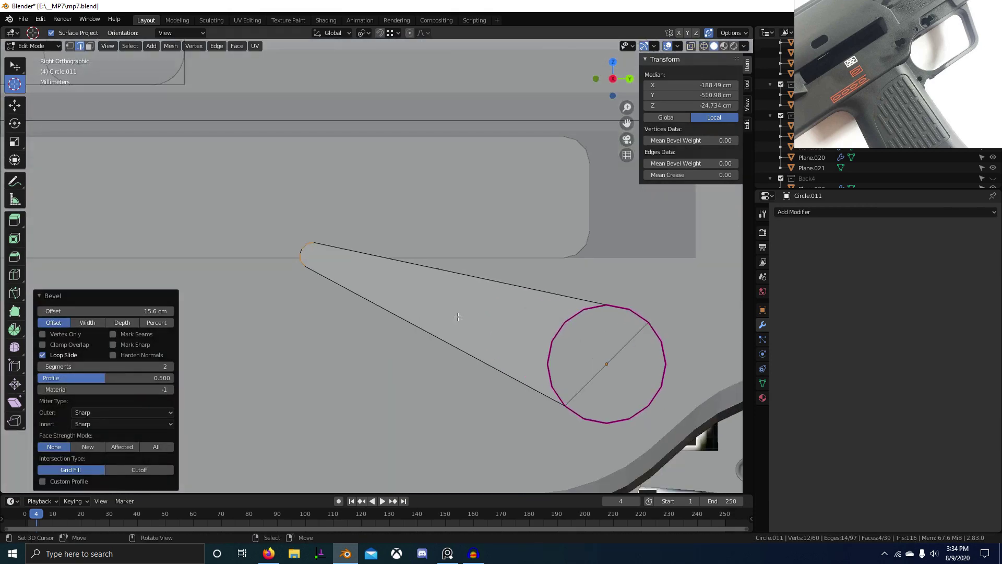
key("z")
left_click(263, 287)
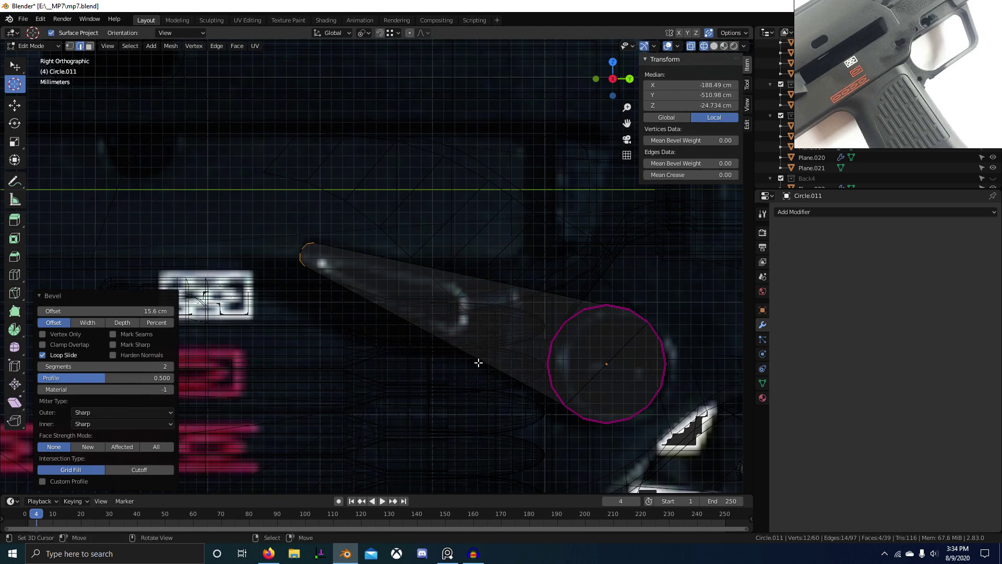
scroll(819, 85, "down", 5)
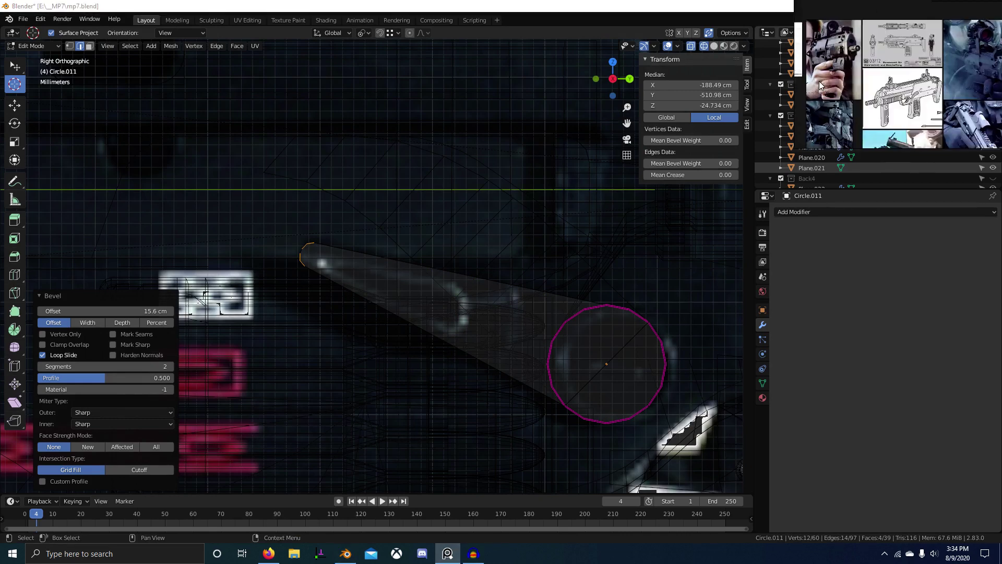
scroll(819, 85, "up", 6)
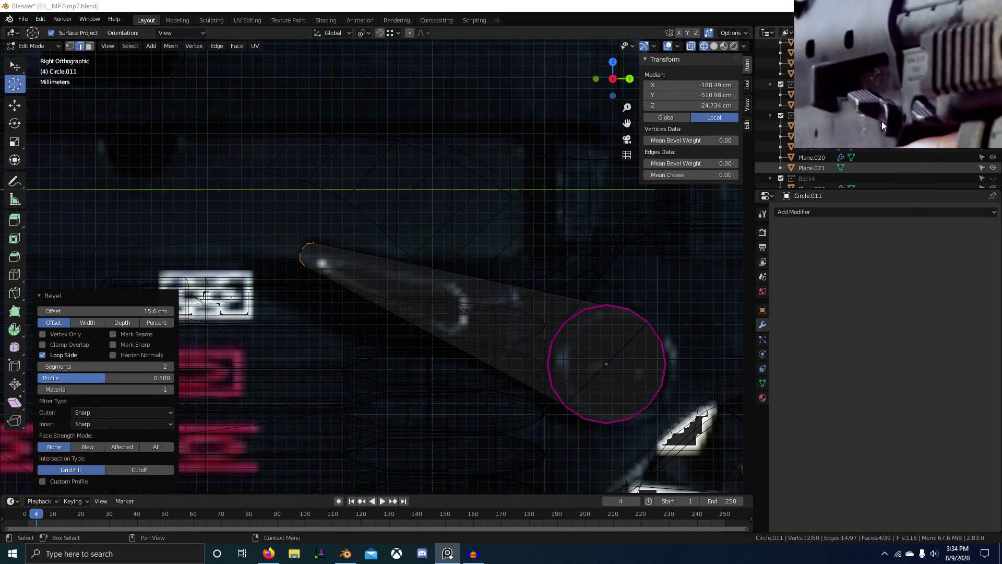
scroll(882, 126, "up", 2)
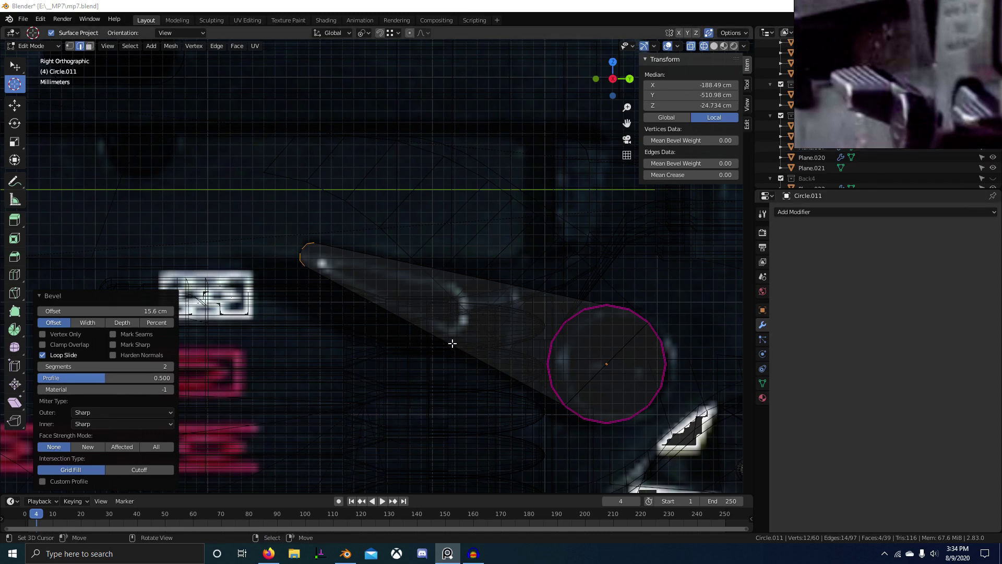
scroll(862, 92, "down", 4)
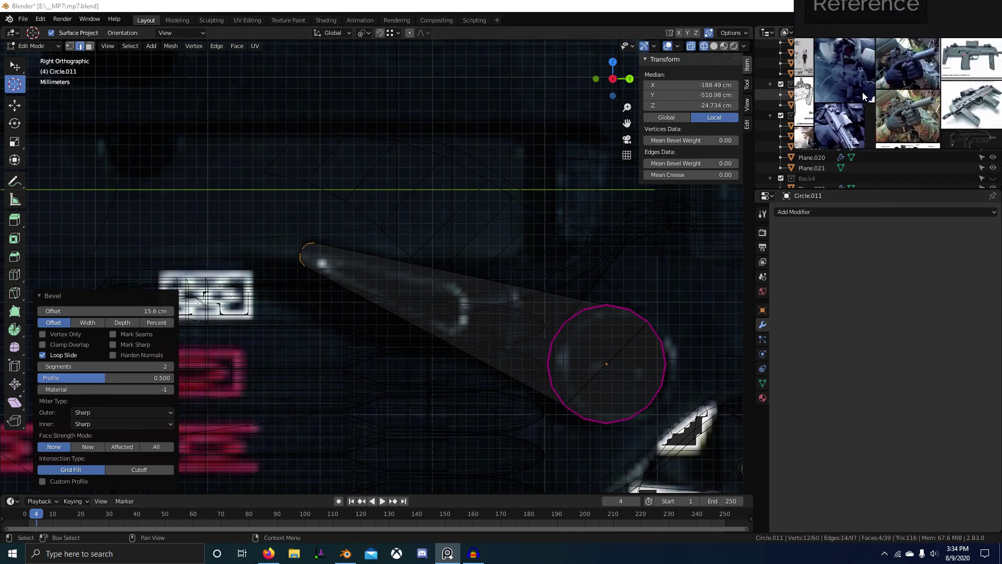
scroll(863, 92, "up", 5)
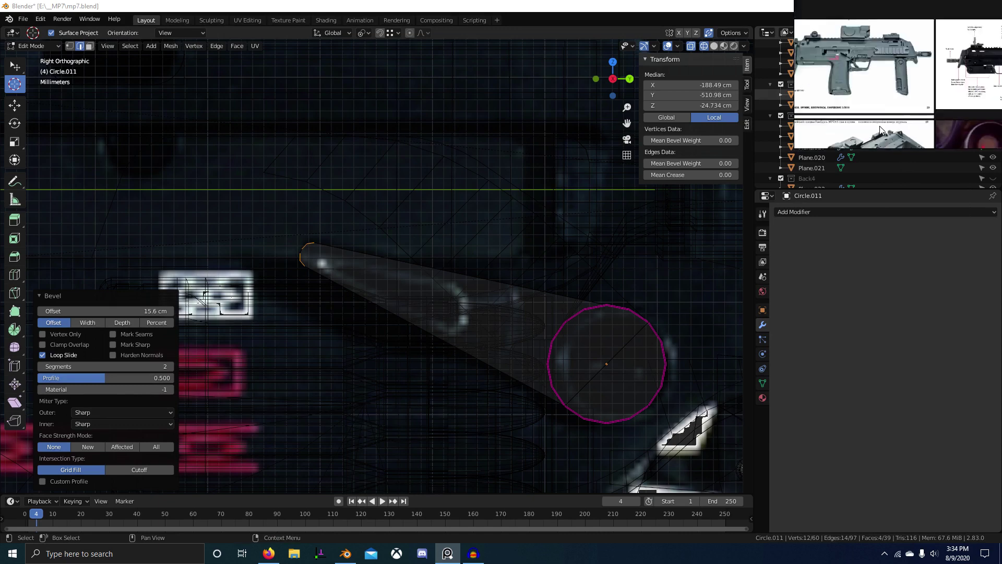
scroll(880, 131, "up", 6)
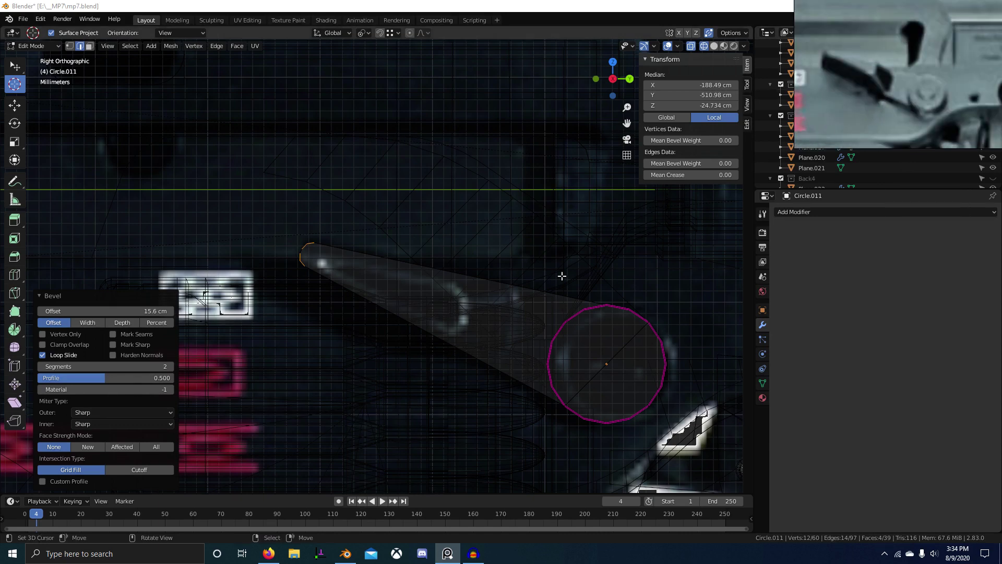
Step: Knife-cut the arm's outer face vertically where the reference lever's raised thumb section ends
left_click(465, 352)
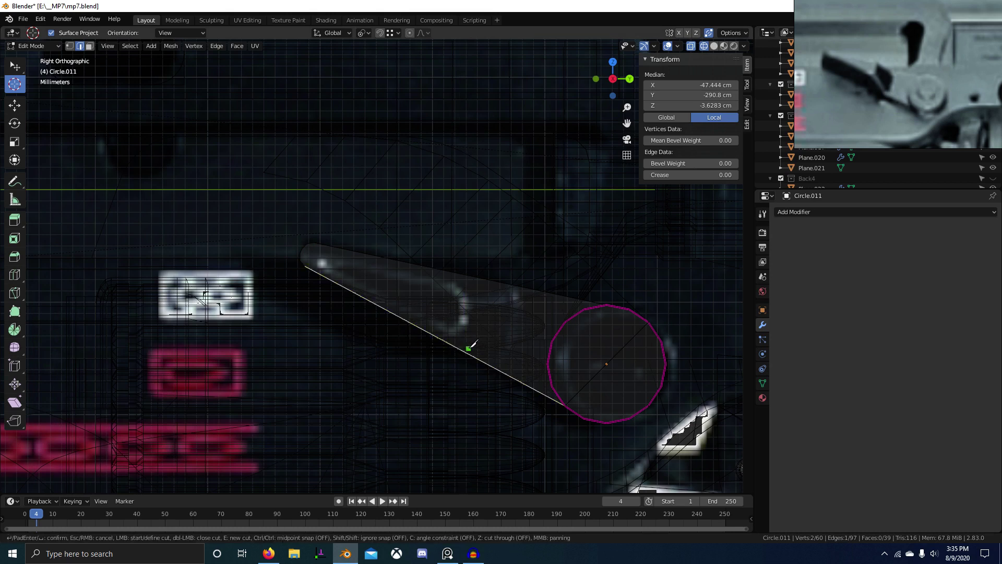
left_click(480, 211)
key("Return")
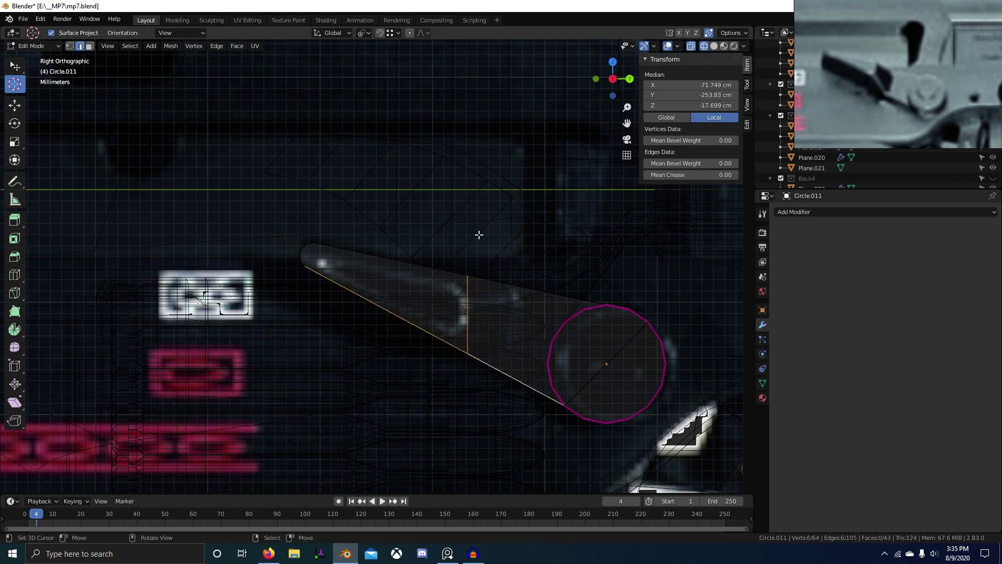
Step: Extrude the arm's outer face between the tip and the cut outward to form a raised thumb section
mouse_move(438, 274)
middle_mouse_down()
mouse_move(400, 291)
mouse_move(440, 233)
mouse_move(432, 249)
middle_mouse_up()
key("shift+z")
key("3")
left_click(399, 290)
scroll(432, 254, "up", 3)
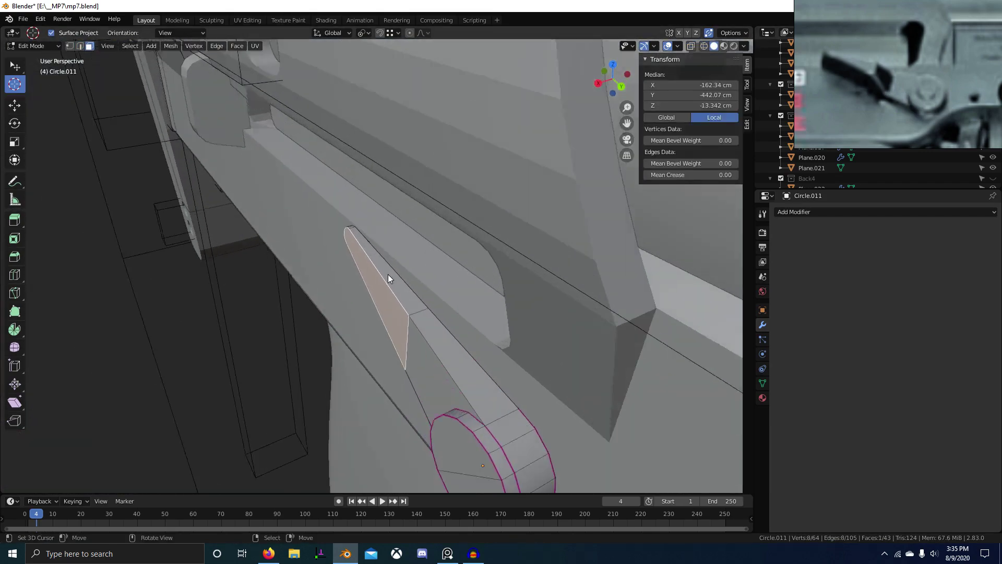
middle_click_drag(387, 278, 414, 277)
key("e")
left_click(383, 290)
Step: Slide the raised section's outer edge nearest the hub toward the tip to slope its end face
key("2")
right_click(396, 343)
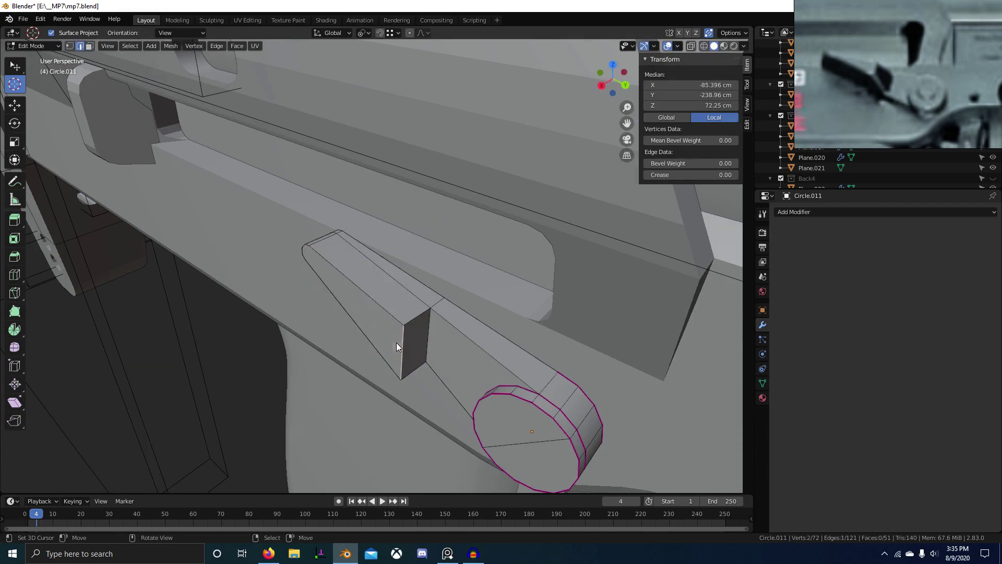
key("g")
key("g")
middle_click_drag(396, 342, 476, 313)
left_click(437, 311)
Step: Examine the selector lever's sloped thumb section in Object Mode and return to mesh editing
key("Tab")
scroll(441, 282, "down", 4)
middle_click_drag(440, 282, 486, 282)
key("Tab")
scroll(486, 282, "up", 5)
scroll(395, 327, "up", 2)
middle_click_drag(395, 328, 412, 298)
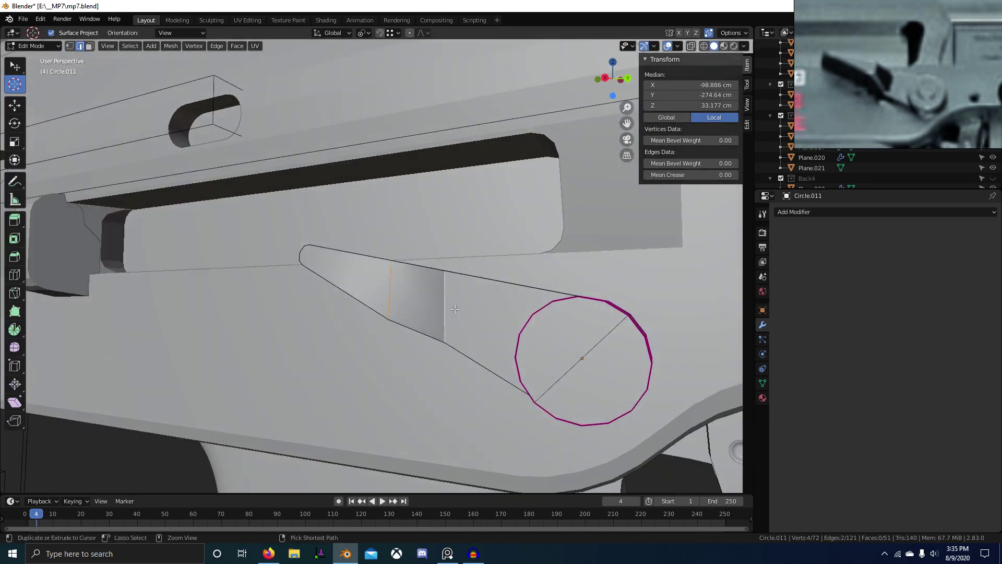
Step: Mark the selected edges at the thumb section's slope sharp and set the crease of all the lever's sharp edges to 1
key("ctrl+e")
left_click(418, 447)
middle_click_drag(417, 447, 570, 343)
key("alt+a")
key("q")
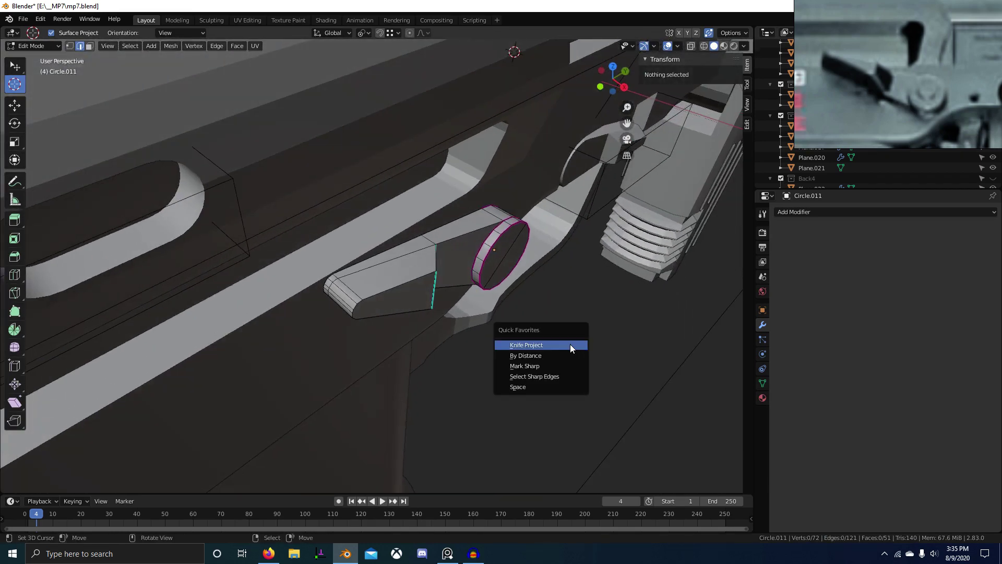
left_click(550, 376)
key("shift+e")
type("1")
key("Return")
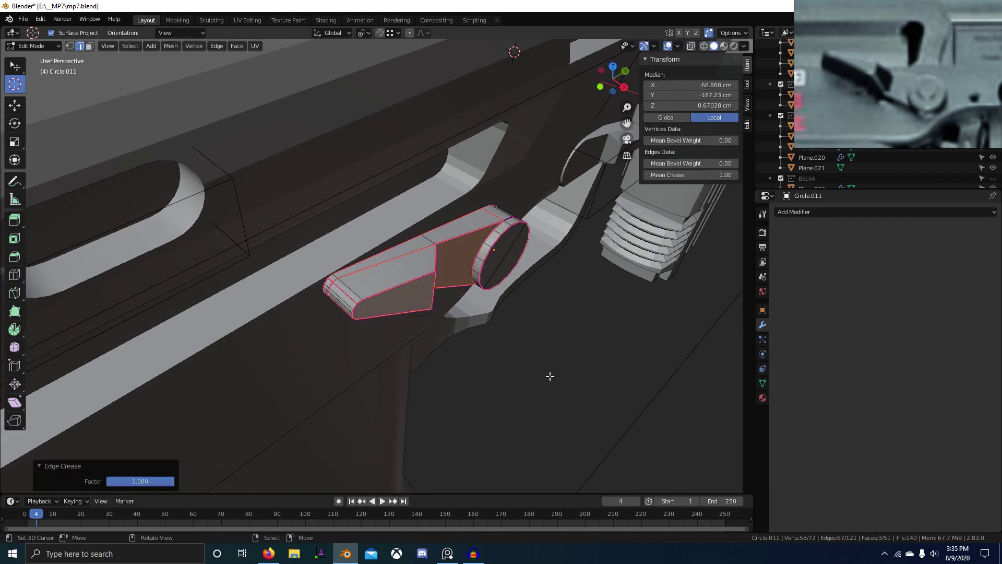
Step: Remove the crease from the cross edges inside the lever arm's rounded tip
middle_click_drag(550, 376, 515, 360)
scroll(313, 313, "up", 3)
left_click(310, 314, "alt")
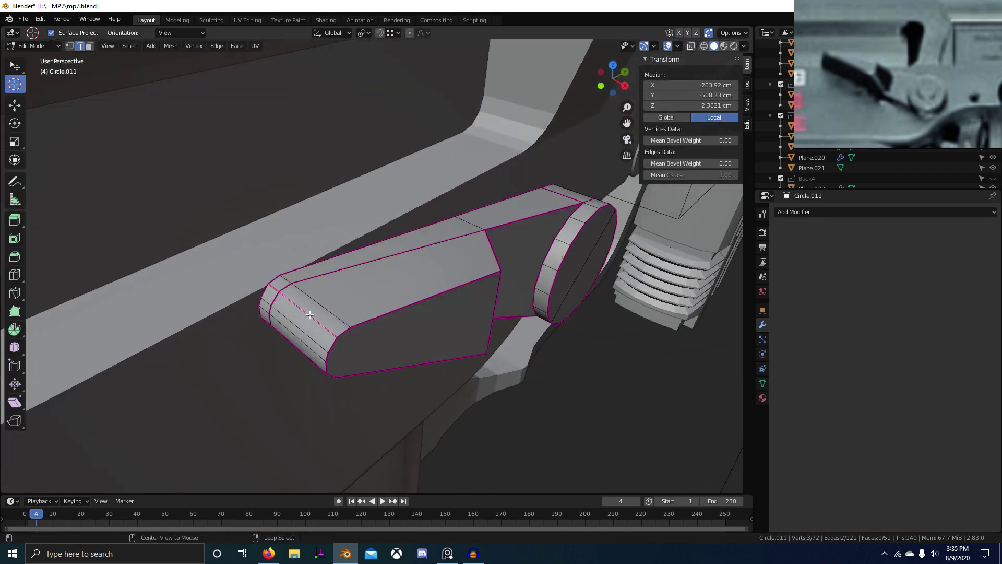
middle_click_drag(310, 314, 361, 242)
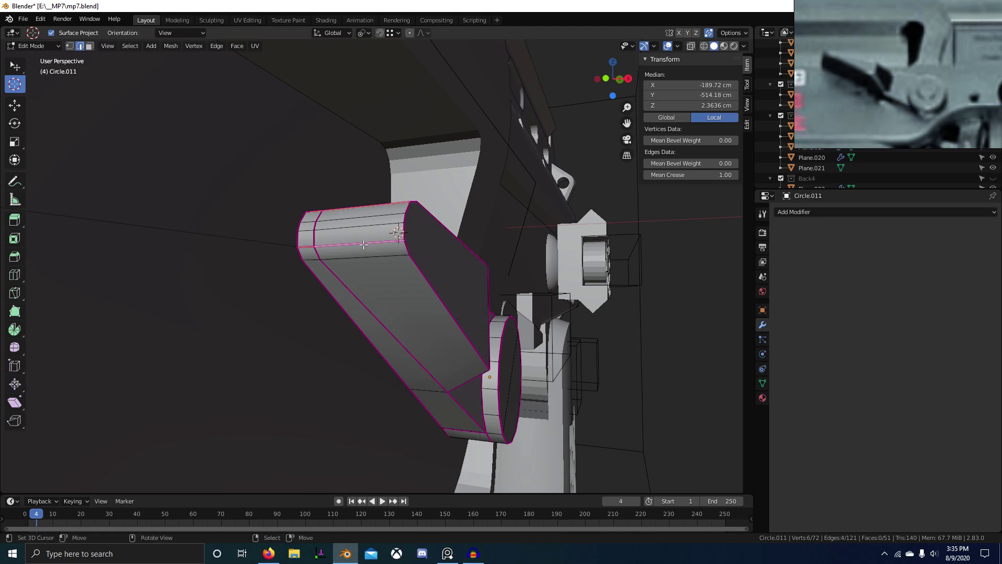
key("shift+e")
type("-1")
key("Return")
Step: Isolate the arm's tip in a clipped wireframe top view and nudge the rounded tip's outer loop slightly along Y
right_click(374, 254)
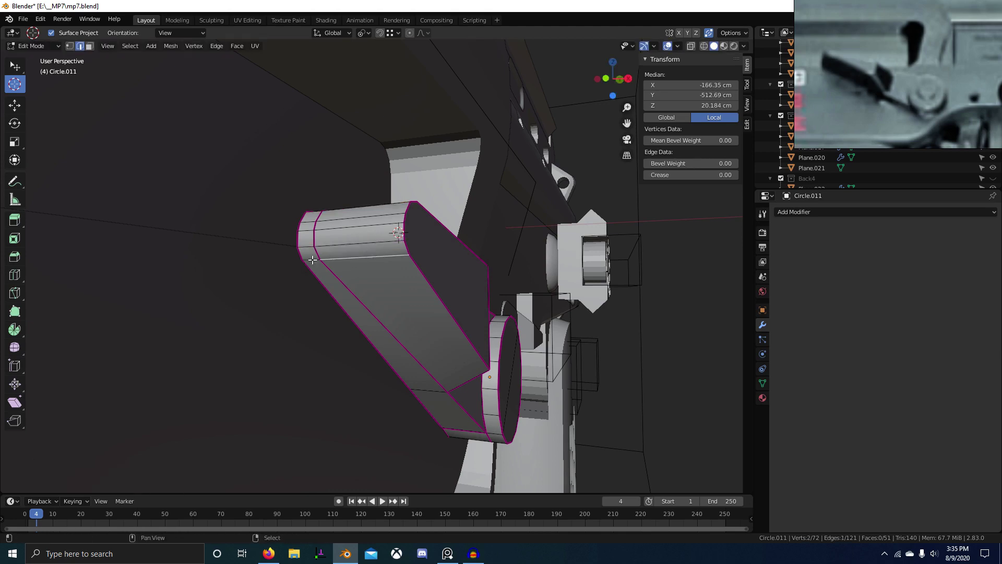
right_click(313, 260, "shift")
middle_click_drag(313, 260, 266, 300)
right_click(262, 256, "shift")
key("KP_7")
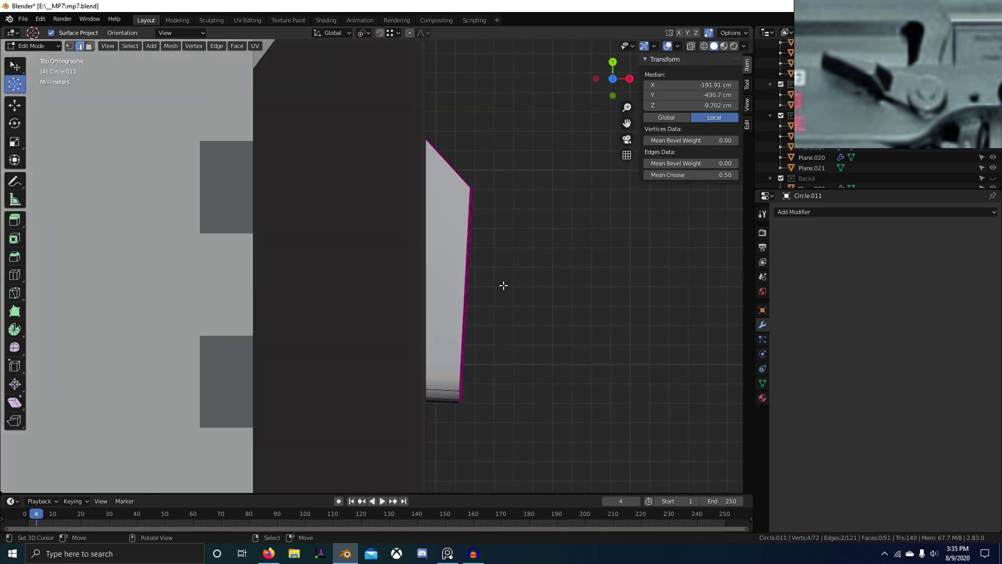
key("shift+z")
middle_click_drag(415, 312, 351, 271, "shift")
key("1")
key("alt+a")
key("alt+b")
left_click_drag(362, 318, 474, 420)
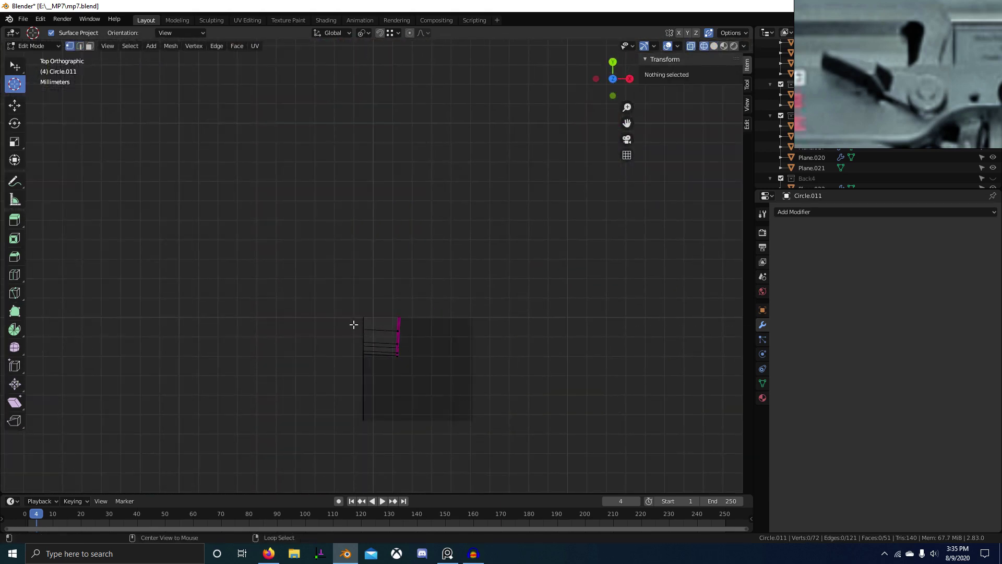
scroll(353, 324, "up", 5)
left_click(354, 345, "alt")
key("g")
key("y")
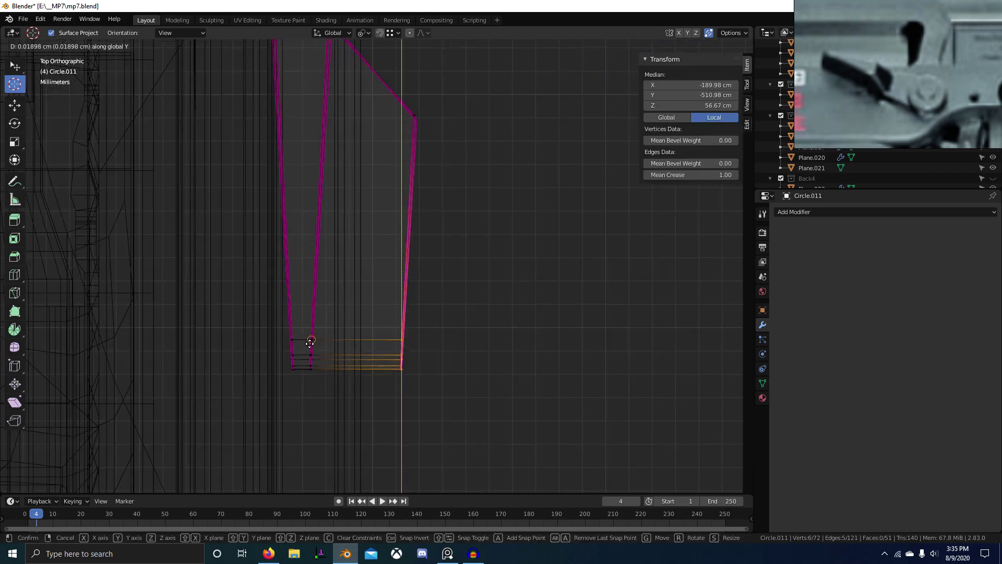
left_click(310, 343)
Step: Set the crease to 1 on the cross edges where the rounded tip meets the straight arm
key("2")
right_click(354, 335)
middle_click_drag(431, 377, 390, 247)
key("shift+z")
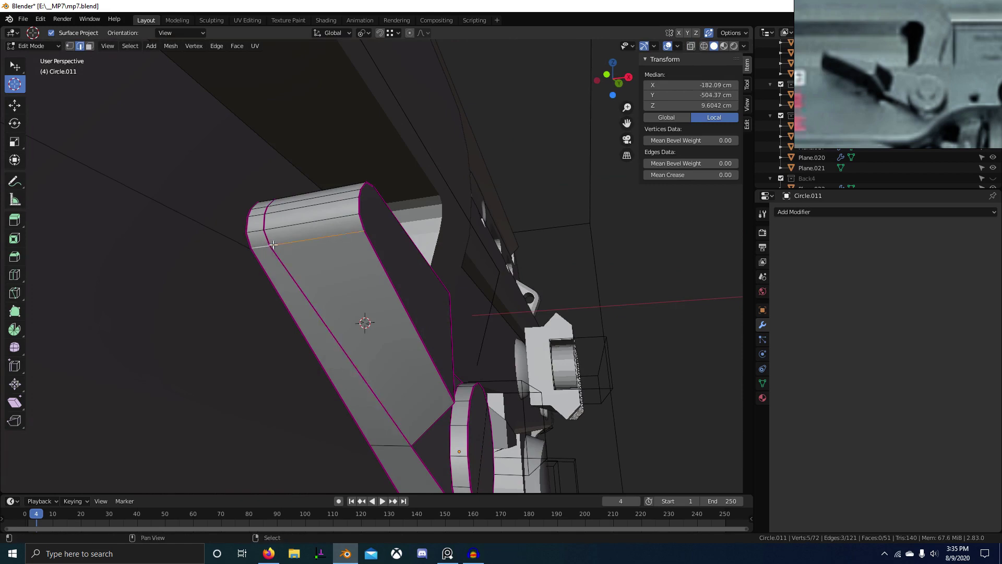
middle_click_drag(273, 244, 424, 352)
key("shift+e")
key("1")
key("Return")
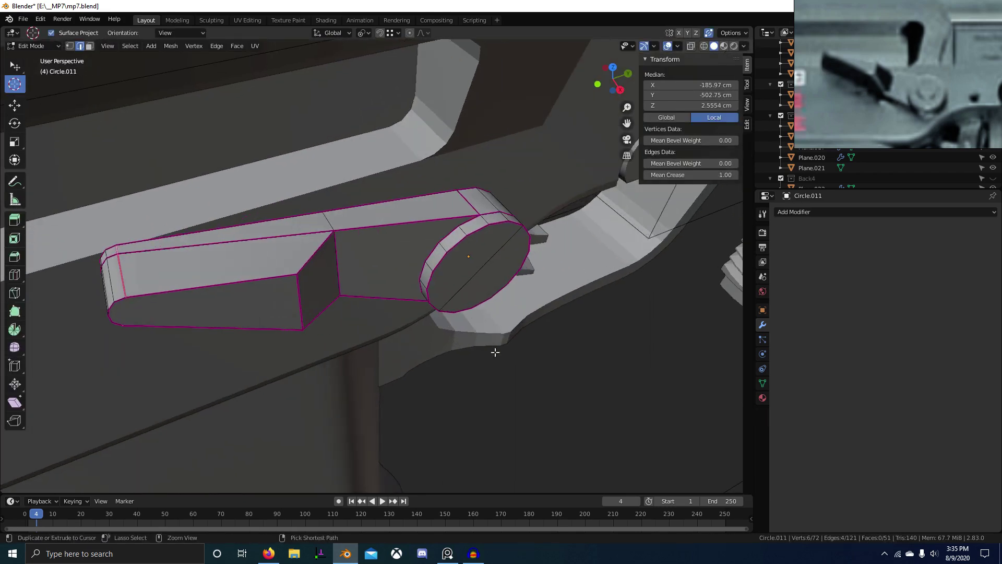
key("Tab")
key("ctrl+2")
middle_click_drag(421, 309, 444, 274)
key("Tab")
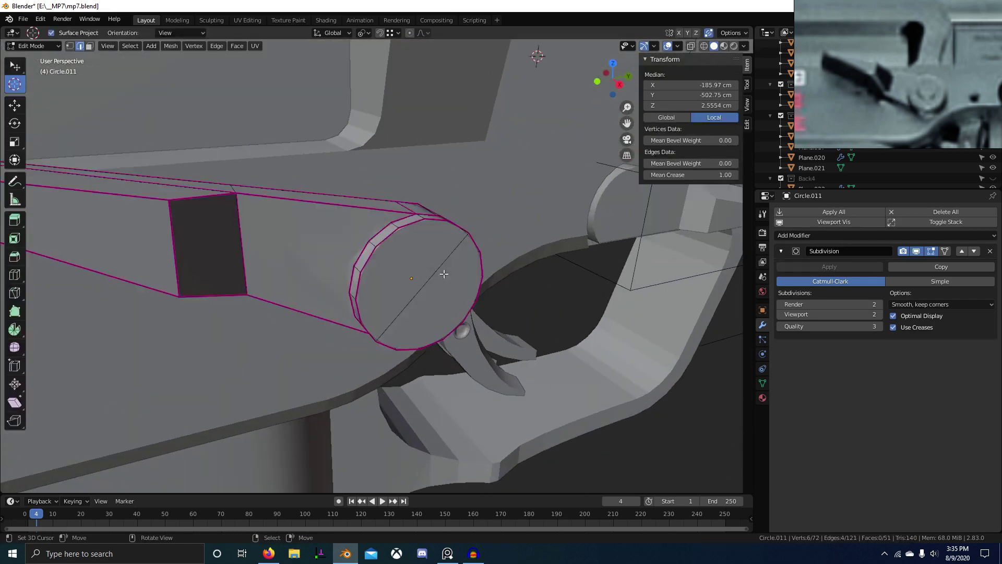
key("Tab")
left_click(990, 251)
Step: Give the lever a Triangulate modifier with minimum vertices 5 followed by a level 2 Subdivision modifier, and save the file
left_click(970, 236)
left_click(967, 298)
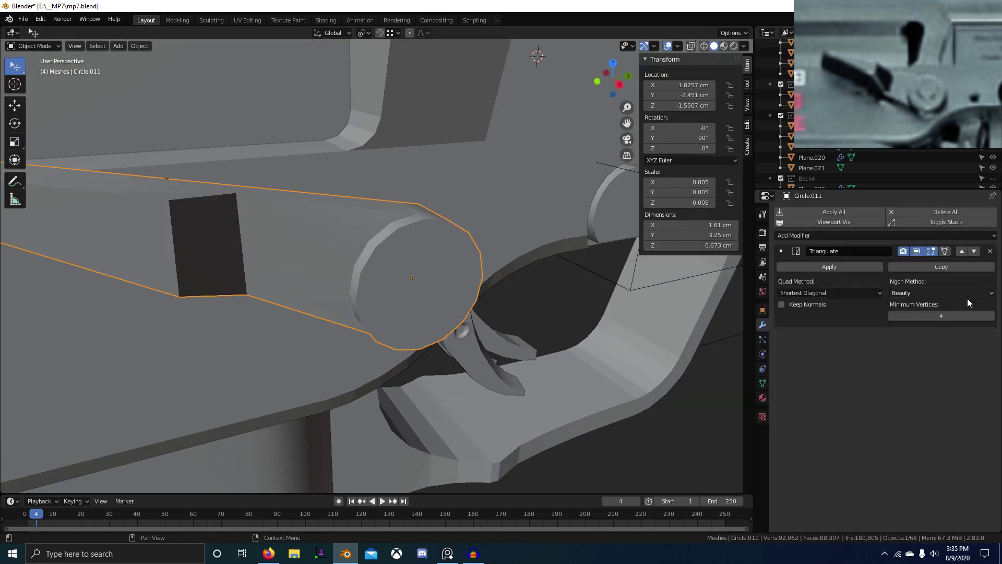
left_click(992, 316)
key("ctrl+2")
middle_click_drag(463, 270, 527, 324)
key("alt+a")
scroll(485, 320, "down", 3, "alt")
scroll(484, 320, "down", 3)
scroll(485, 324, "down", 3)
key("ctrl+s")
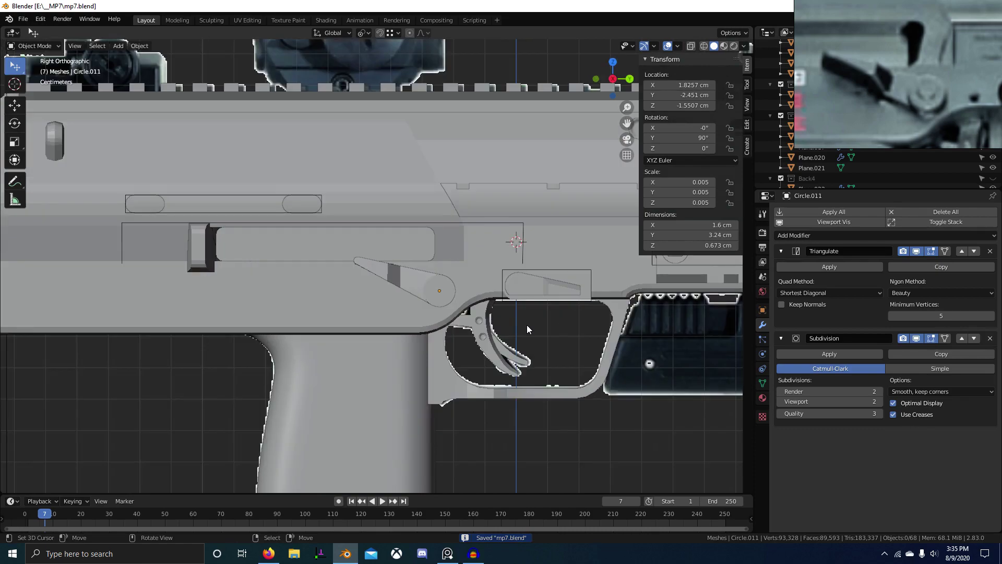
Step: Move the thumb section's outer edge farther outward along X and save the file
mouse_move(405, 294)
middle_mouse_down()
mouse_move(458, 330)
mouse_move(417, 306)
mouse_move(384, 253)
mouse_move(392, 286)
middle_mouse_up()
key("Tab")
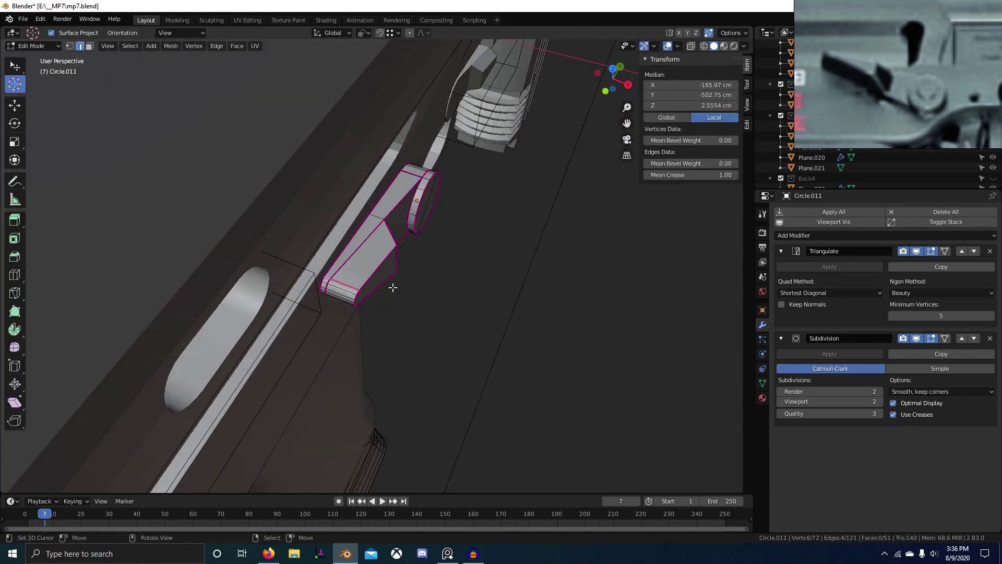
key("alt+a")
right_click(383, 278)
middle_click_drag(514, 284, 360, 337)
key("g")
key("x")
left_click(291, 300)
key("Tab")
scroll(377, 321, "down", 5)
key("ctrl+s")
scroll(541, 311, "down", 5)
scroll(208, 297, "up", 8)
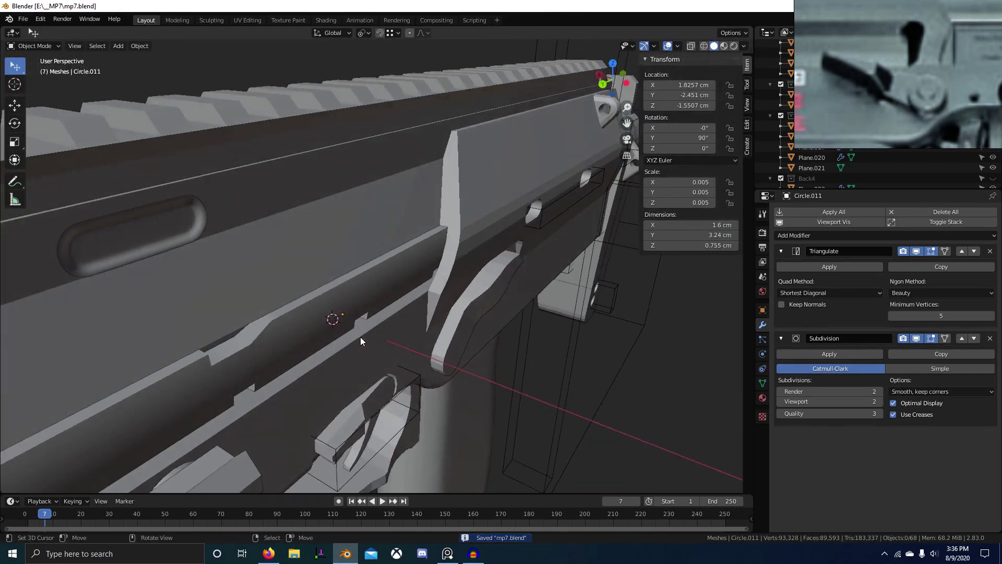
Step: Select the curved selector lever on the receiver's opposite side and shade it smooth
scroll(360, 337, "down", 2)
right_click(500, 295)
middle_click_drag(489, 320, 420, 300)
right_click(390, 257)
scroll(391, 261, "down", 4)
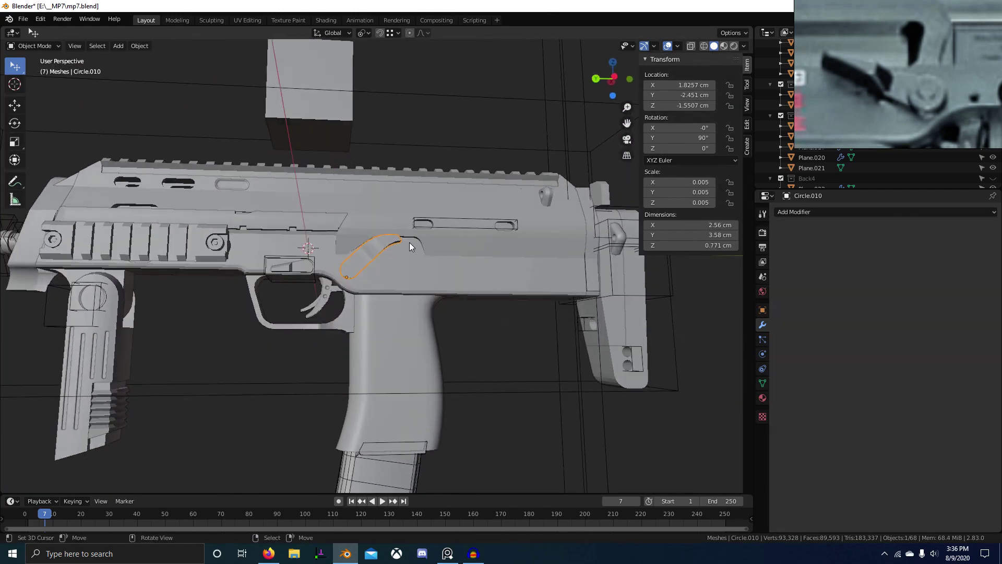
scroll(303, 336, "up", 6)
middle_click_drag(303, 335, 399, 347)
key("w")
left_click(405, 328)
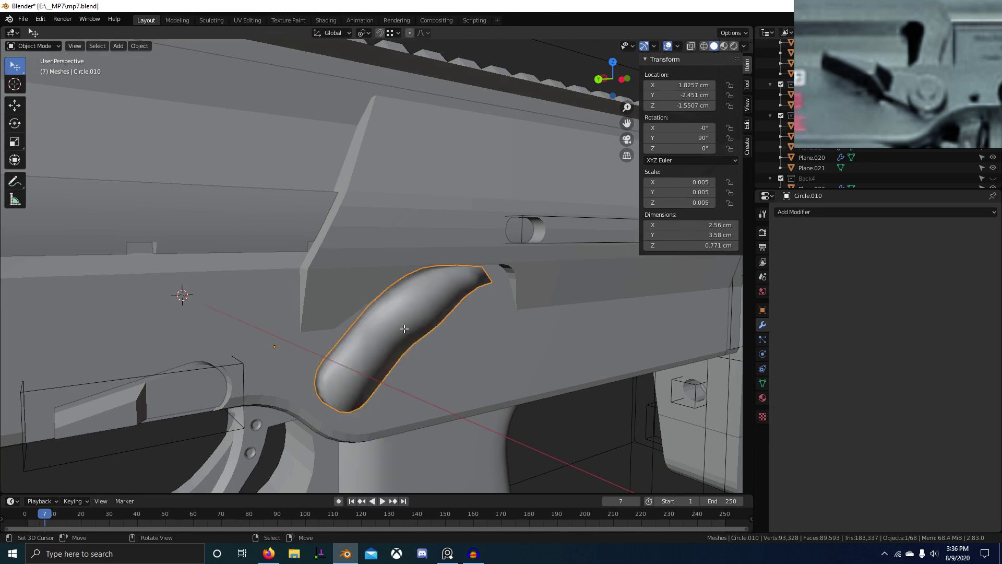
Step: Select the curved lever's creased edges by similar crease, mark them sharp, and save the file
key("Tab")
key("shift+g")
left_click(389, 304)
key("ctrl+e")
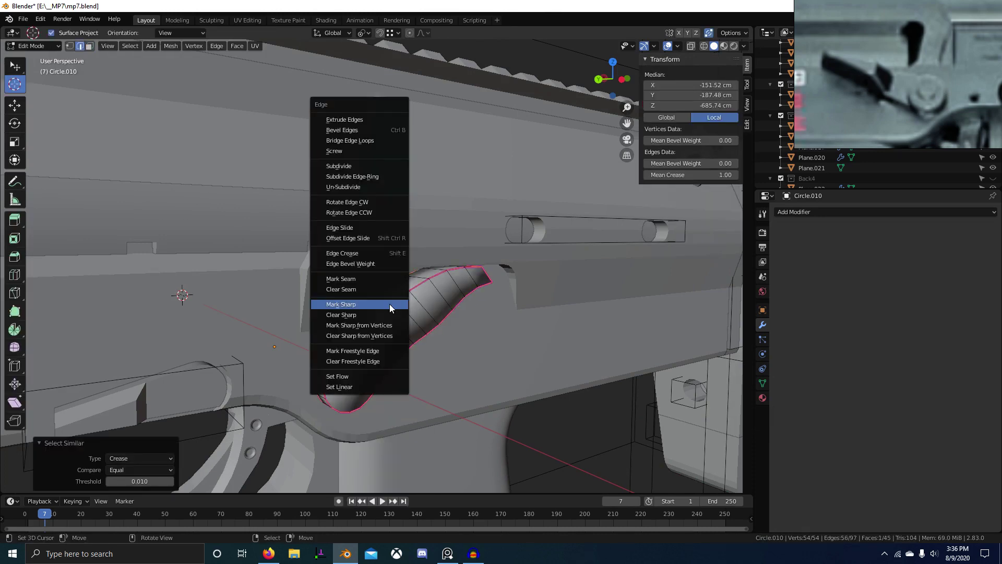
left_click(389, 304)
key("Tab")
scroll(455, 367, "down", 5)
middle_click_drag(409, 348, 404, 371)
scroll(406, 372, "up", 5)
scroll(393, 369, "down", 5)
scroll(404, 372, "up", 5)
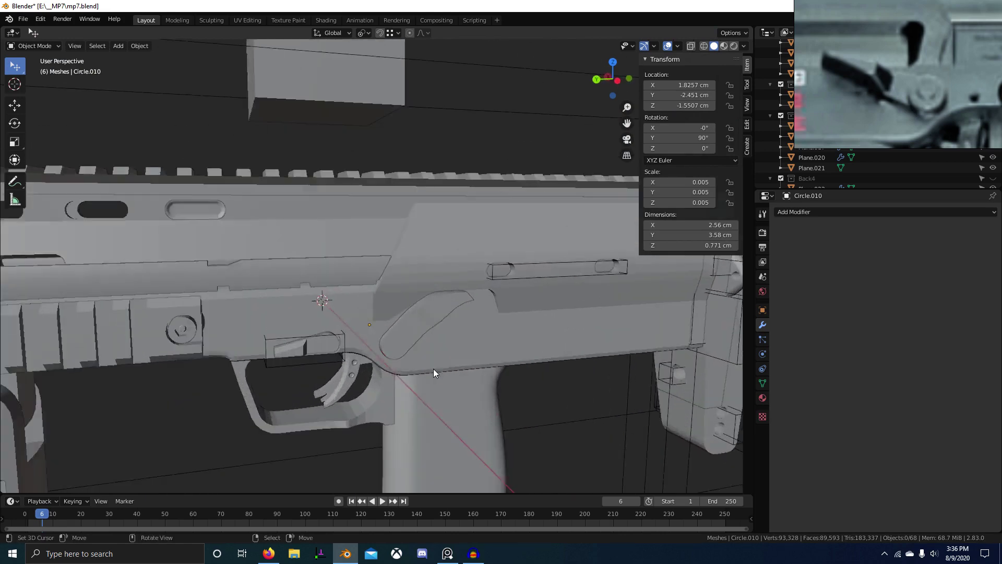
scroll(417, 367, "down", 2)
key("ctrl+s")
scroll(407, 362, "down", 4)
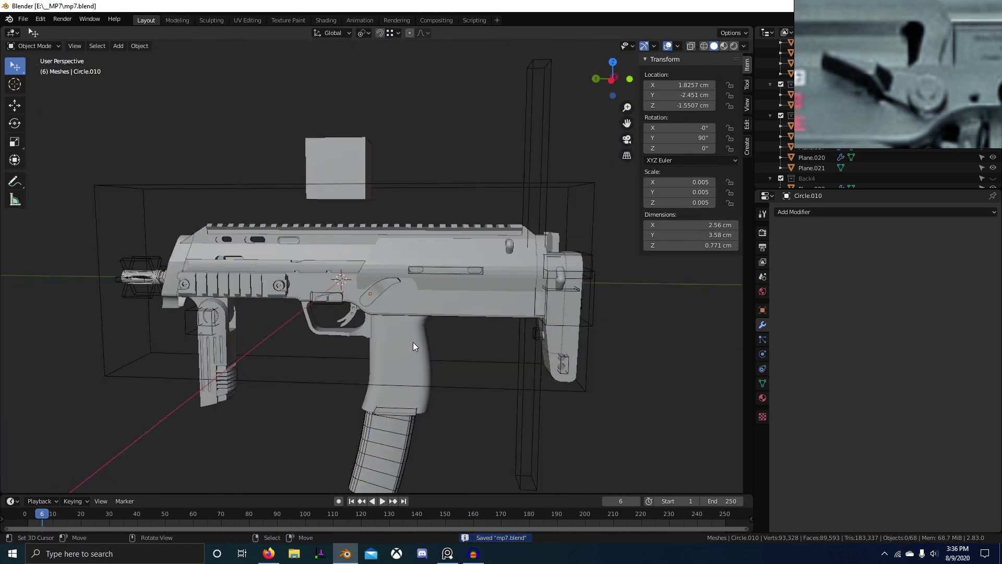
Step: Examine both selector levers in side orthographic views, comparing the curved lever with the reference in wireframe
scroll(413, 342, "up", 2)
middle_click_drag(413, 342, 384, 333)
key("KP_3")
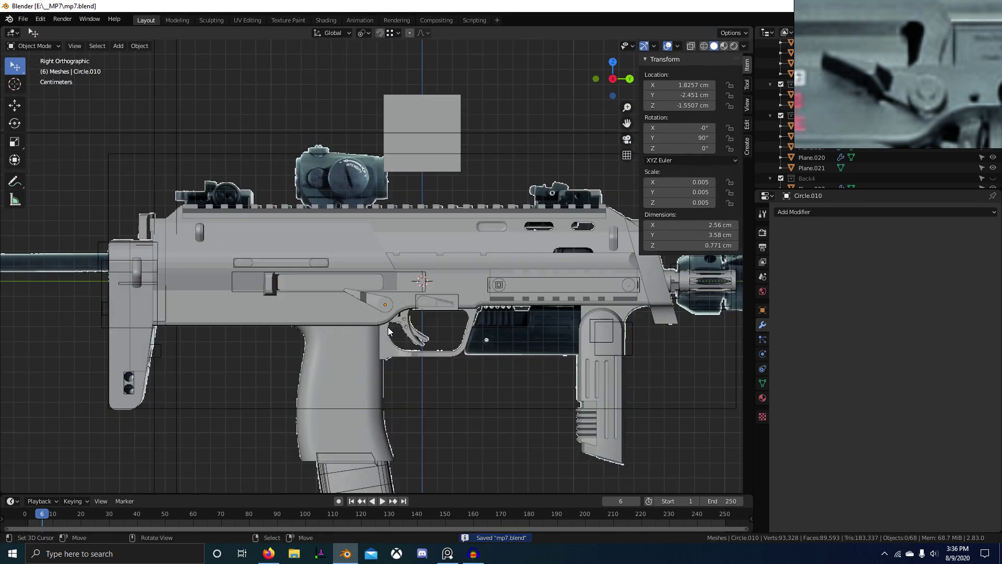
scroll(343, 334, "up", 4)
scroll(361, 309, "down", 2)
key("ctrl+KP_3")
key("z")
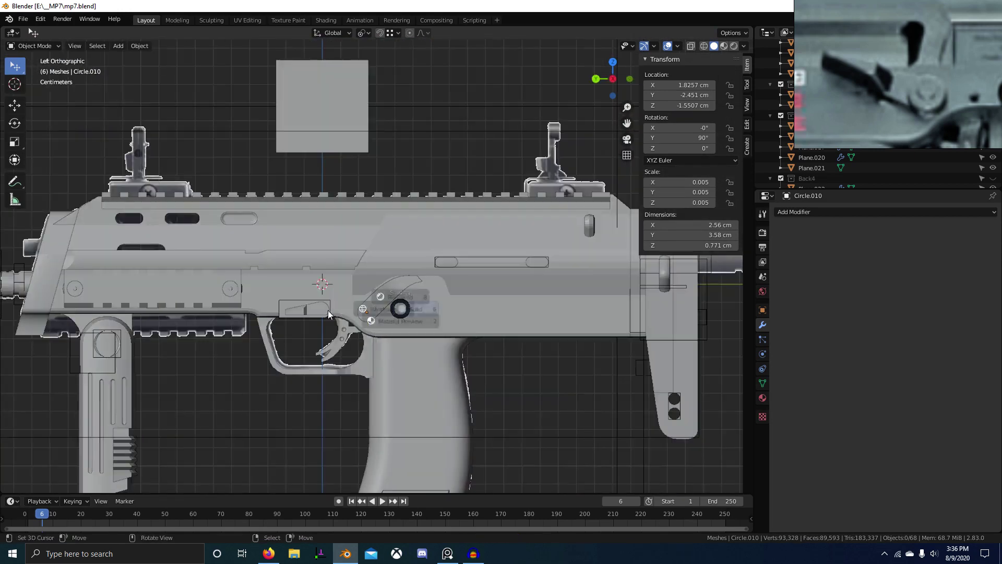
left_click(328, 310)
scroll(395, 315, "up", 5)
scroll(907, 84, "down", 6)
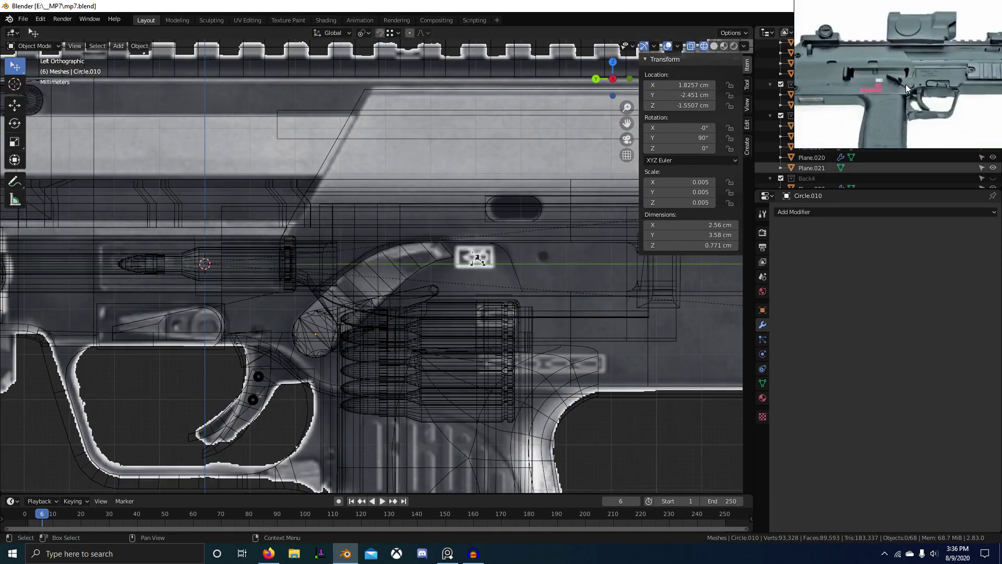
Step: Switch to Firefox and run a Google image search for "mp7 fire selector" in a new tab
key("alt+Tab")
key("alt+Tab")
key("alt+Tab")
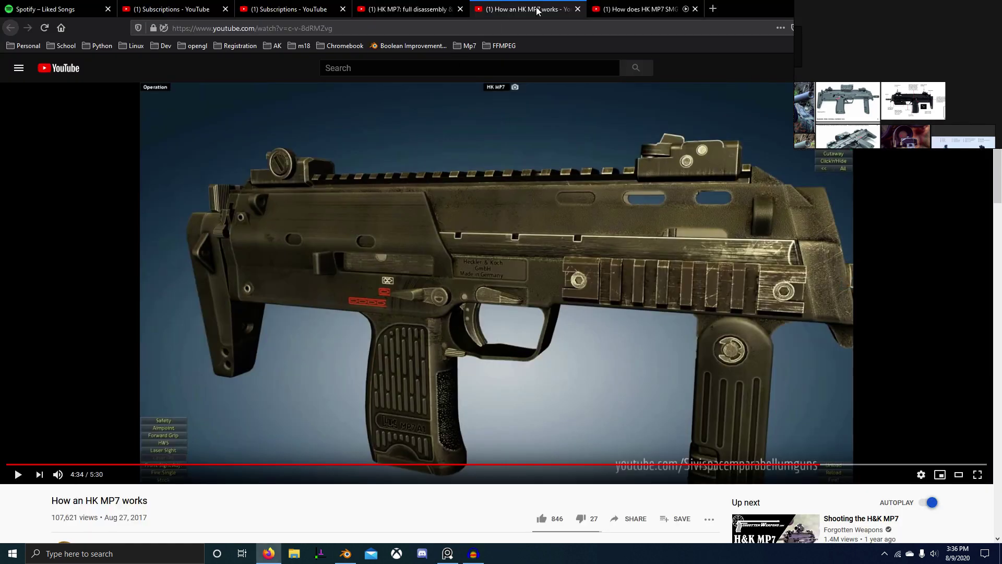
left_click(719, 8)
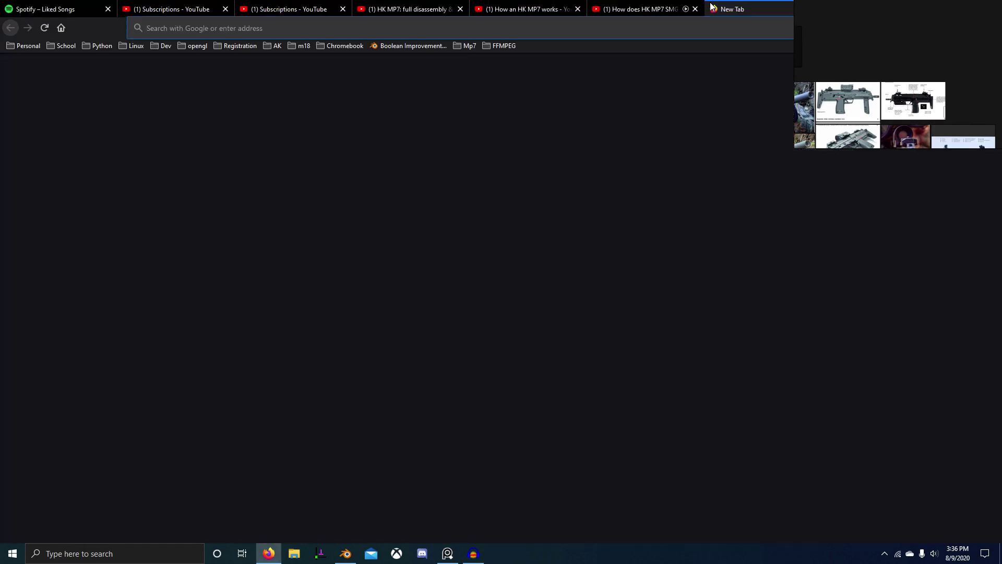
type("mp7 fire selector")
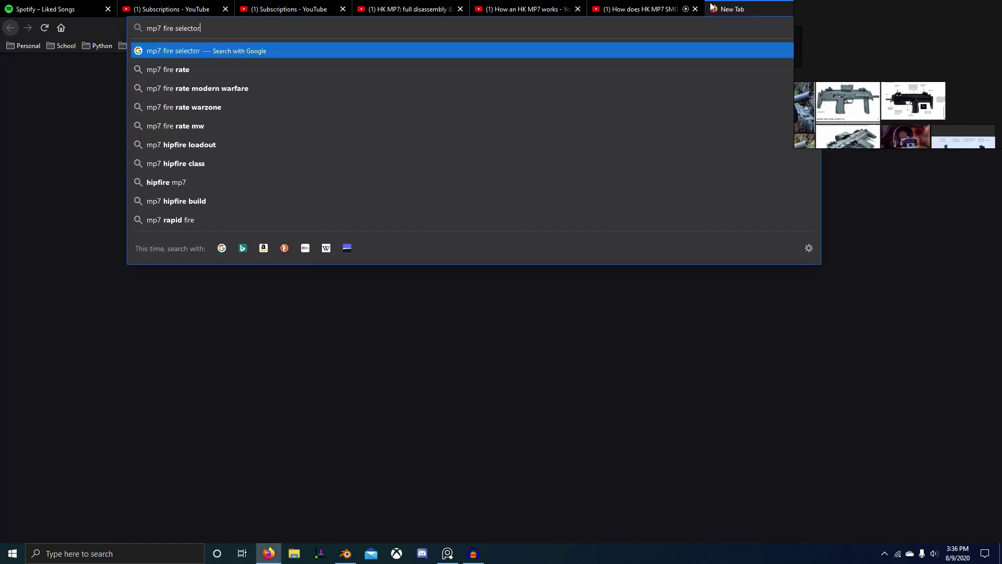
key("Return")
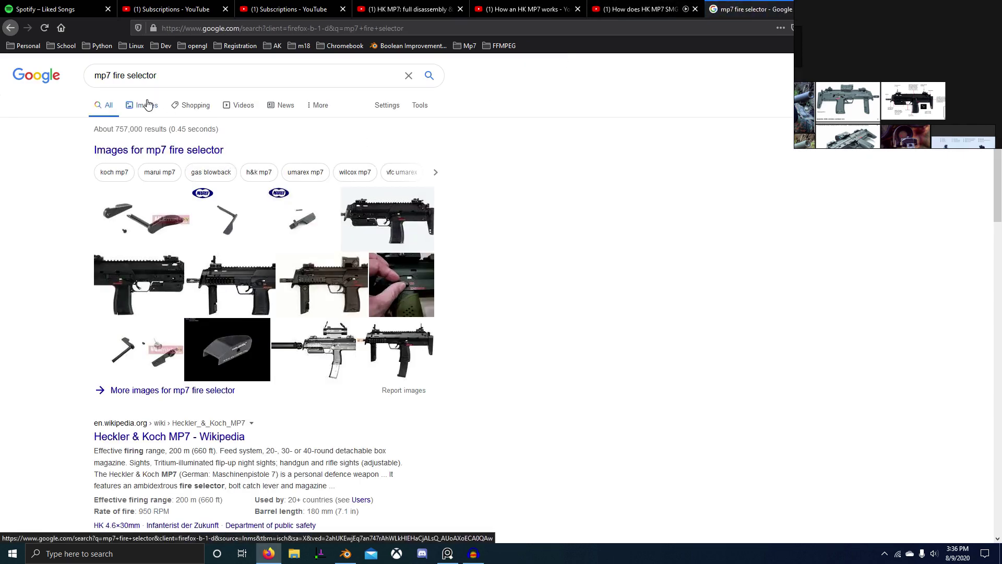
left_click(148, 105)
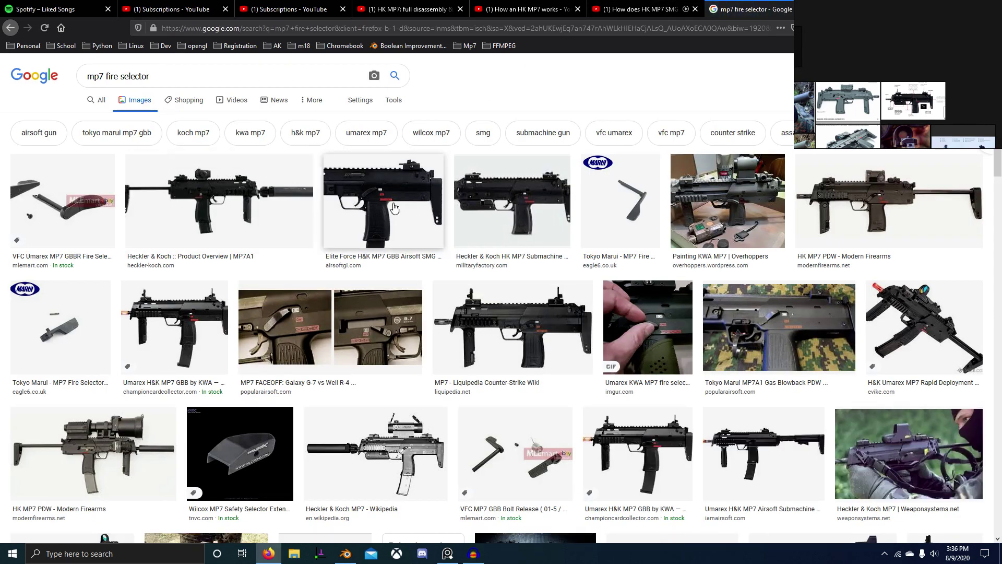
Step: Open the VFC Umarex MP7 GBBR Fire Selector image and add it to an empty area of the reference board
left_click(395, 207)
key("Left")
key("Left")
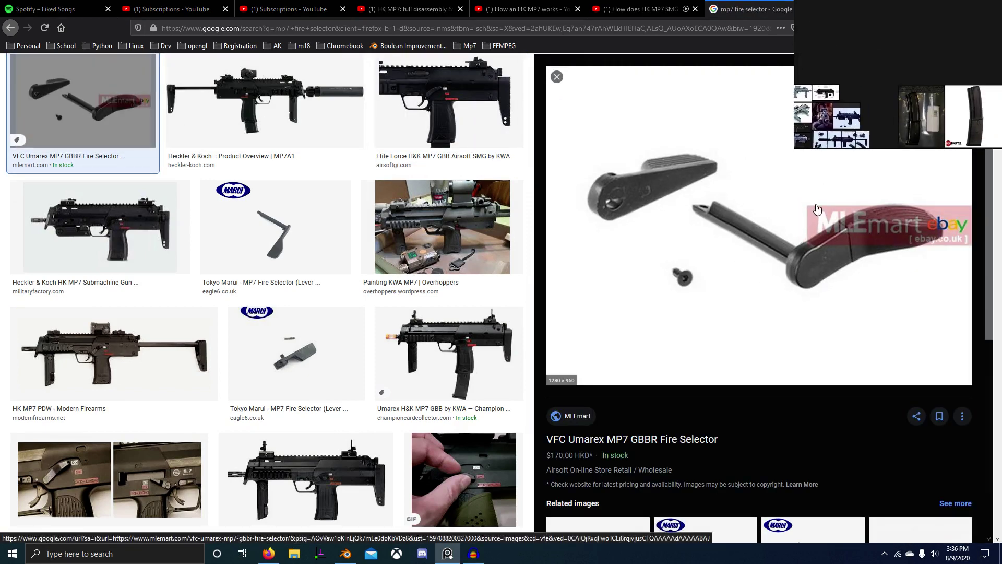
left_click_drag(818, 209, 876, 106)
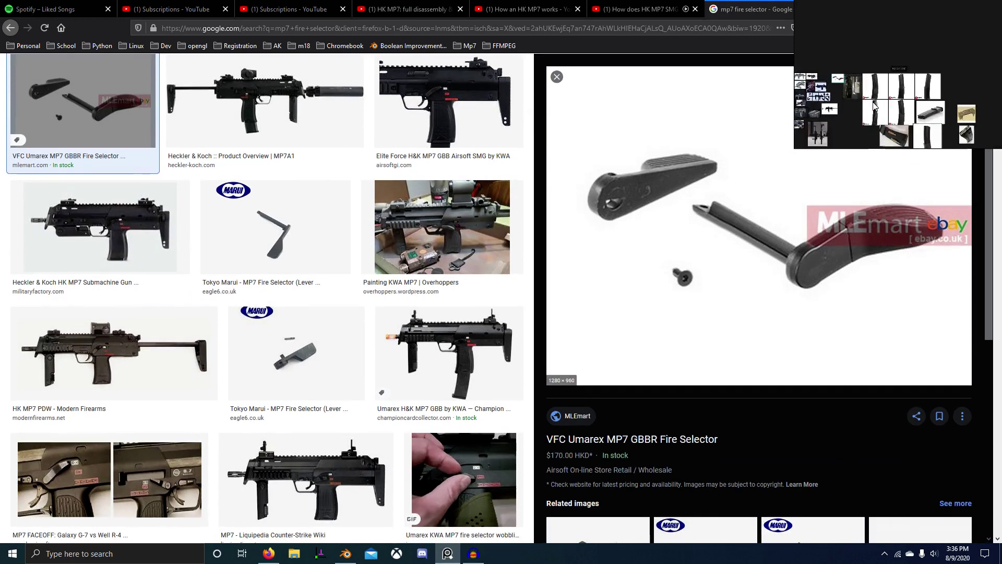
scroll(875, 106, "down", 3)
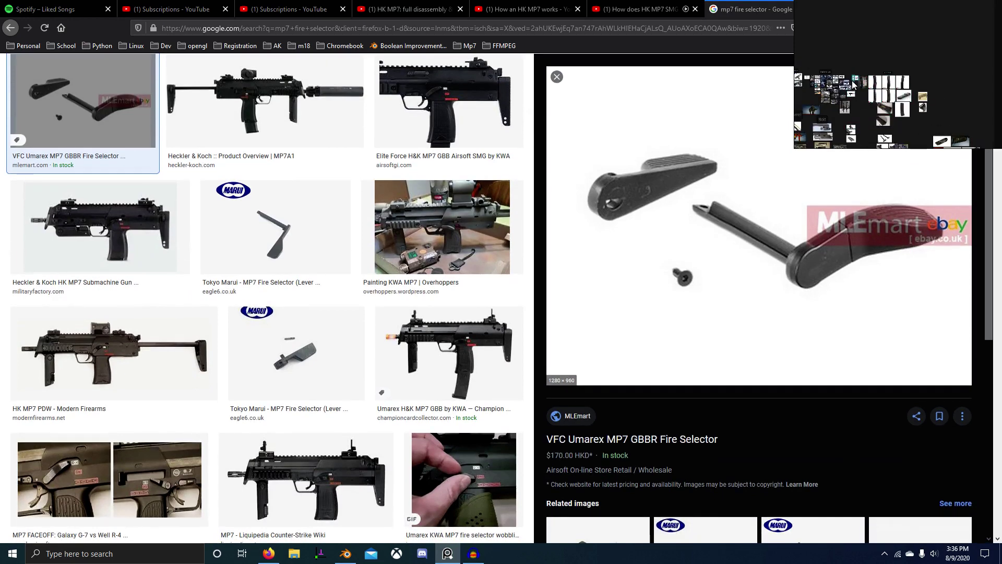
scroll(919, 135, "up", 5)
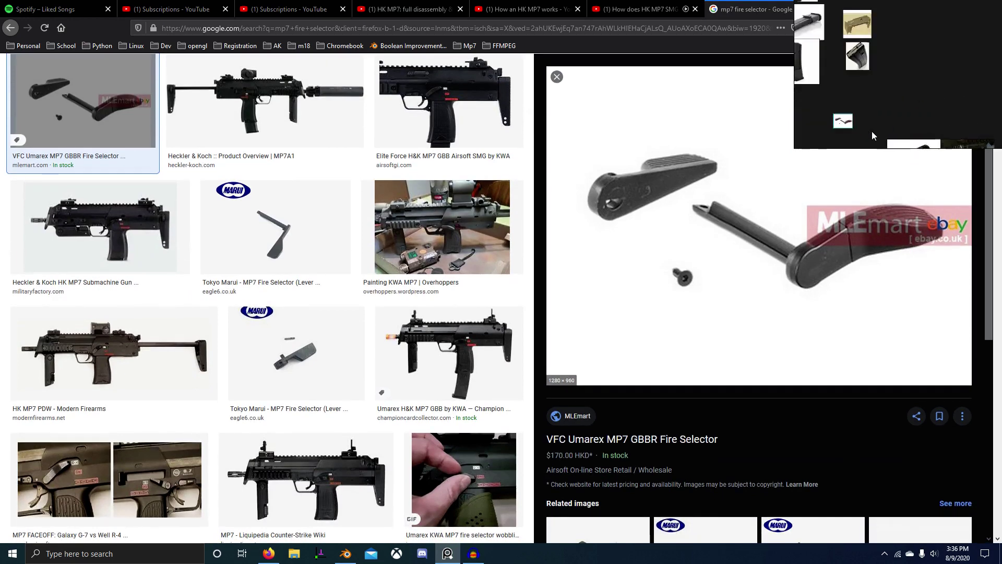
scroll(929, 91, "up", 5)
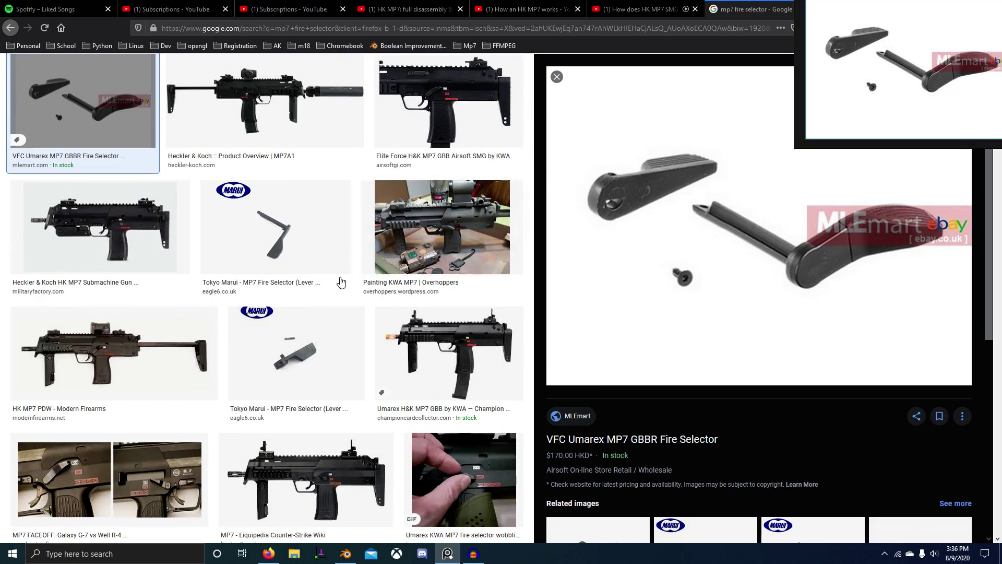
Step: Return to Blender and frame the new reference image on the curved selector lever
key("alt+Tab")
key("alt+Tab")
scroll(984, 39, "up", 4)
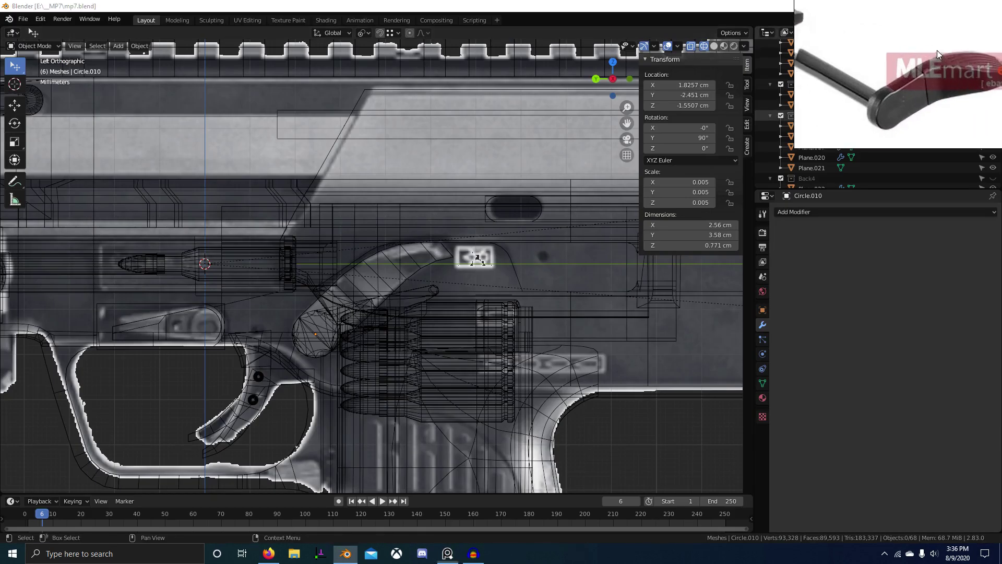
middle_click_drag(937, 50, 872, 57)
scroll(490, 368, "up", 1)
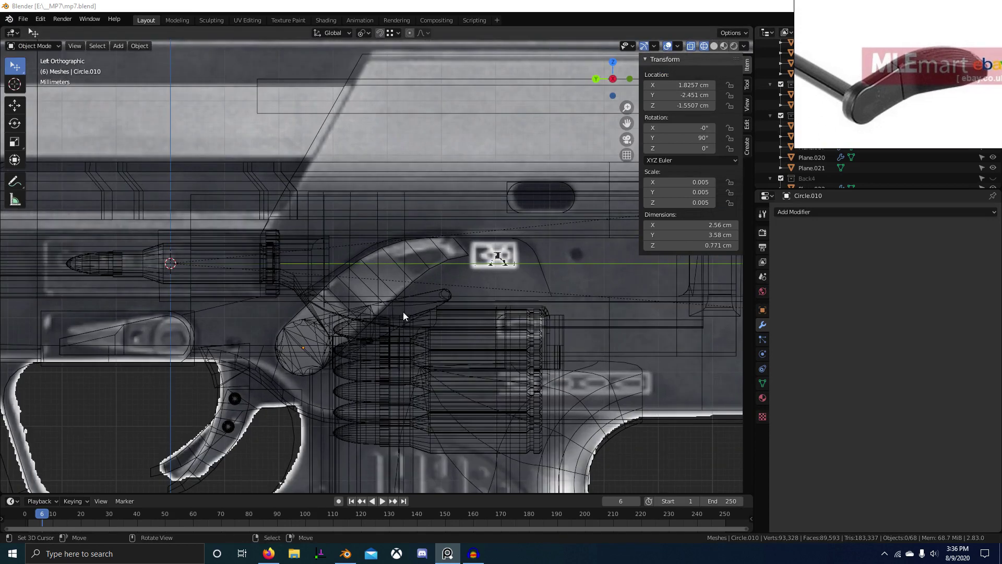
Step: Open the curved selector lever's mesh for editing and display it in solid shading
right_click(396, 299)
right_click(375, 297)
right_click(386, 300)
right_click(386, 300)
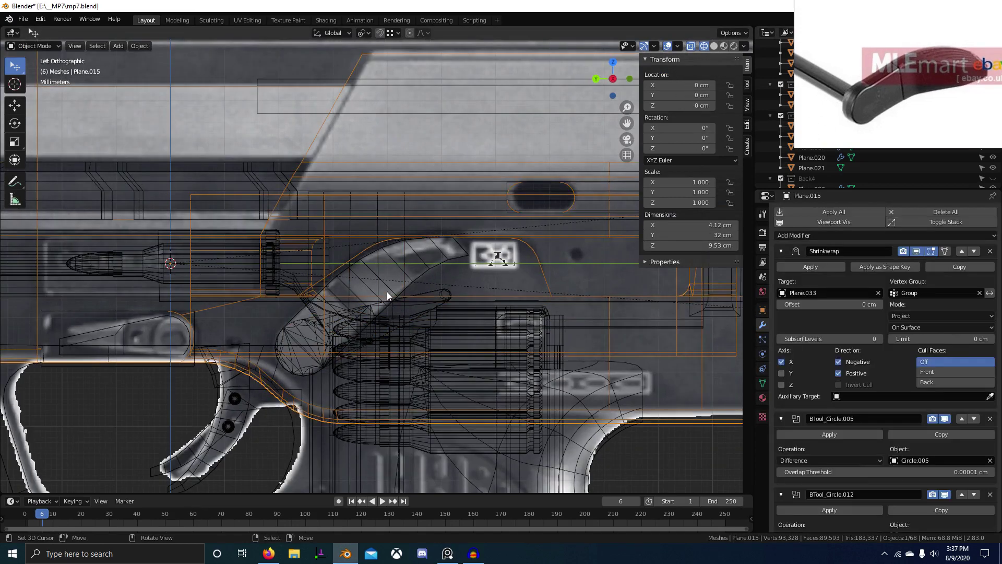
right_click(387, 291)
right_click(402, 287)
right_click(406, 287)
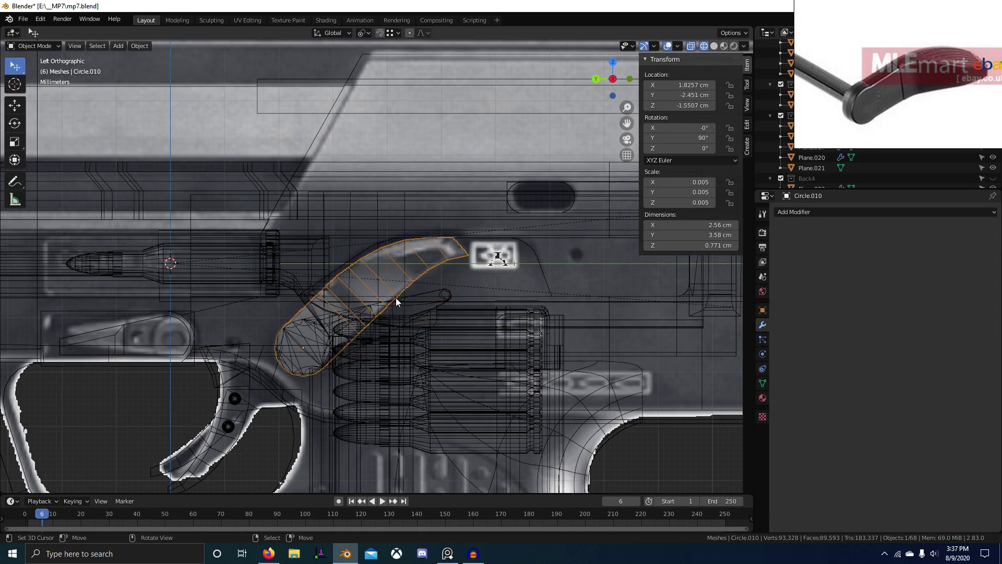
key("Tab")
middle_click_drag(437, 290, 472, 289, "shift")
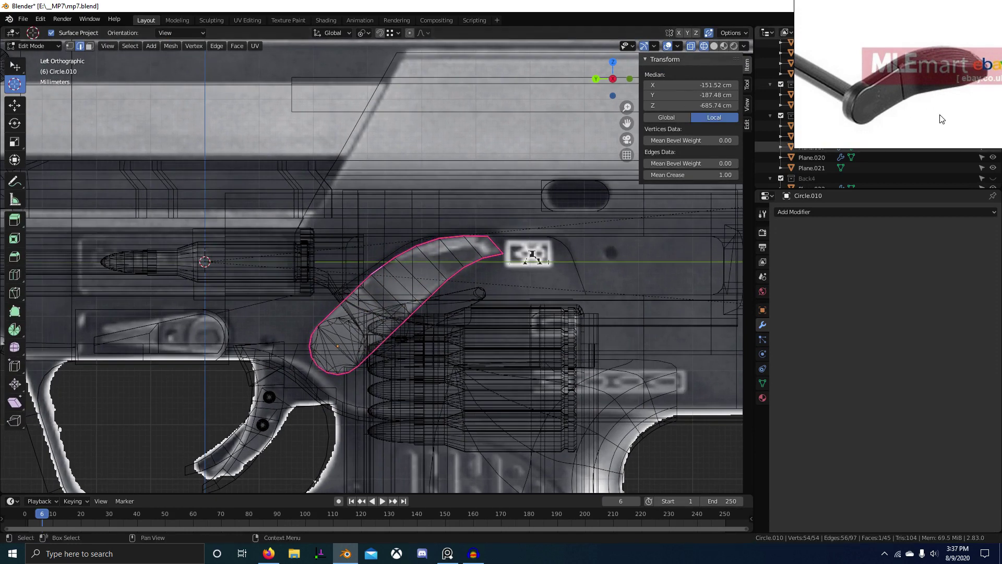
scroll(388, 344, "up", 3)
key("1")
key("a")
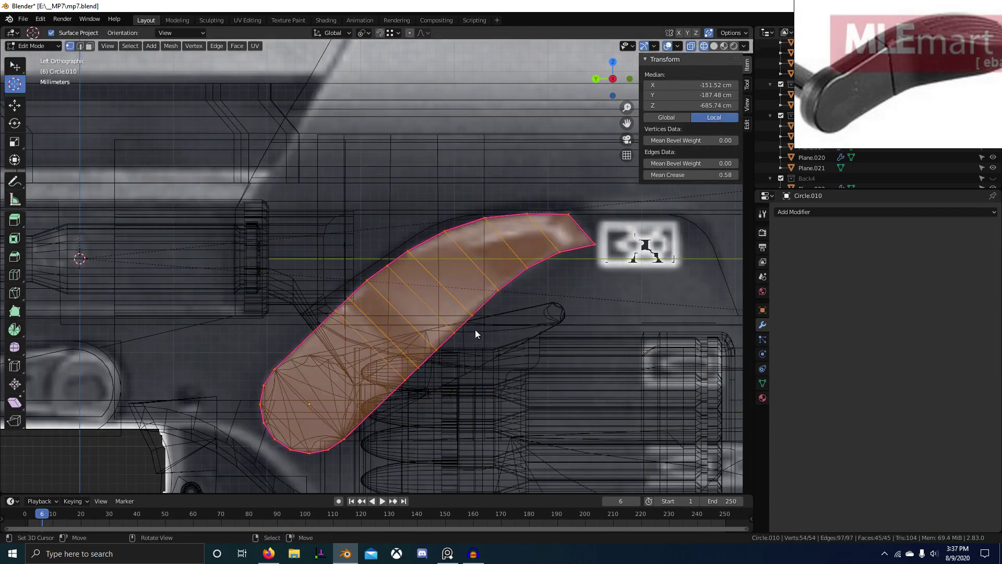
key("z")
left_click(656, 350)
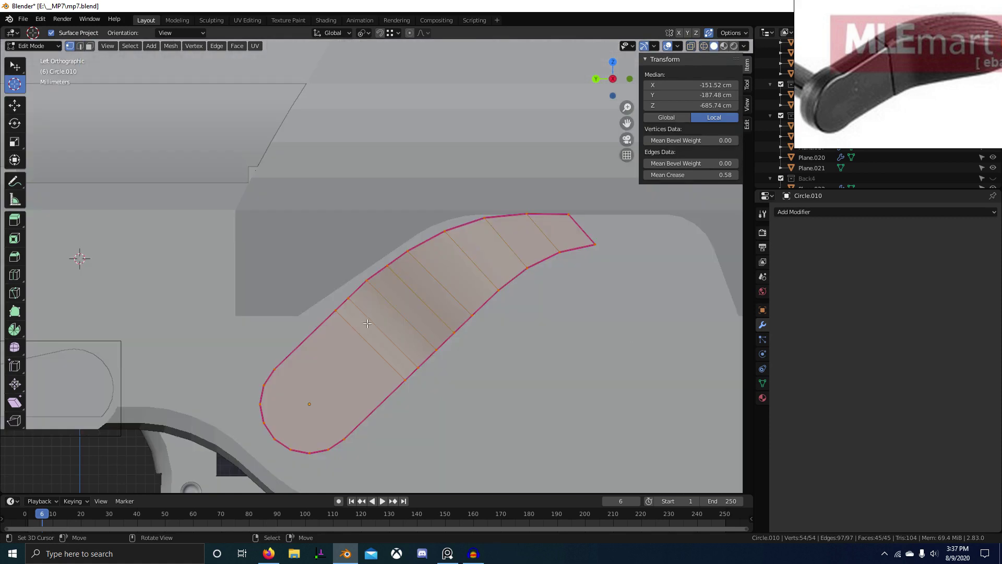
Step: Move the two end faces on the curved lever's outer side outward along the X axis
middle_click_drag(367, 324, 484, 298)
key("3")
left_click(515, 265)
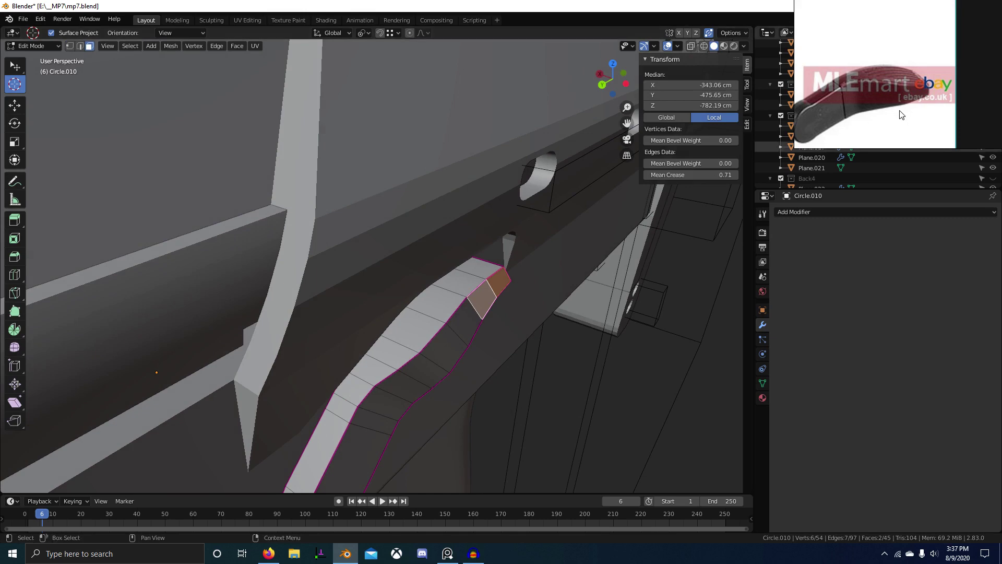
middle_click_drag(517, 302, 501, 374)
key("g")
key("x")
left_click(642, 349)
Step: Try to shift two opposite vertices of the lever's outer face along X, and undo the attempt
scroll(501, 374, "down", 2)
key("1")
right_click(445, 318)
right_click(446, 330, "shift")
scroll(452, 332, "up", 1)
middle_click_drag(454, 333, 548, 351)
key("x")
left_click(548, 351)
right_click(472, 330)
middle_click_drag(491, 332, 438, 291)
key("2")
right_click(454, 324)
key("ctrl+z")
key("ctrl+z")
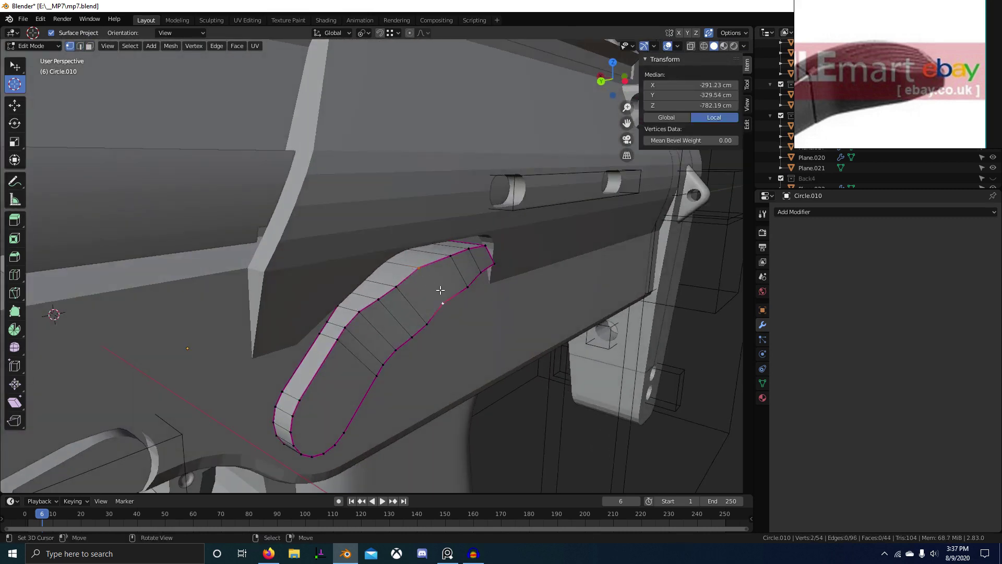
Step: Connect the two opposite vertices across the lever's outer face and move their edge about -0.116 cm along X
key("j")
middle_click_drag(455, 311, 545, 384)
key("g")
key("x")
left_click(557, 396)
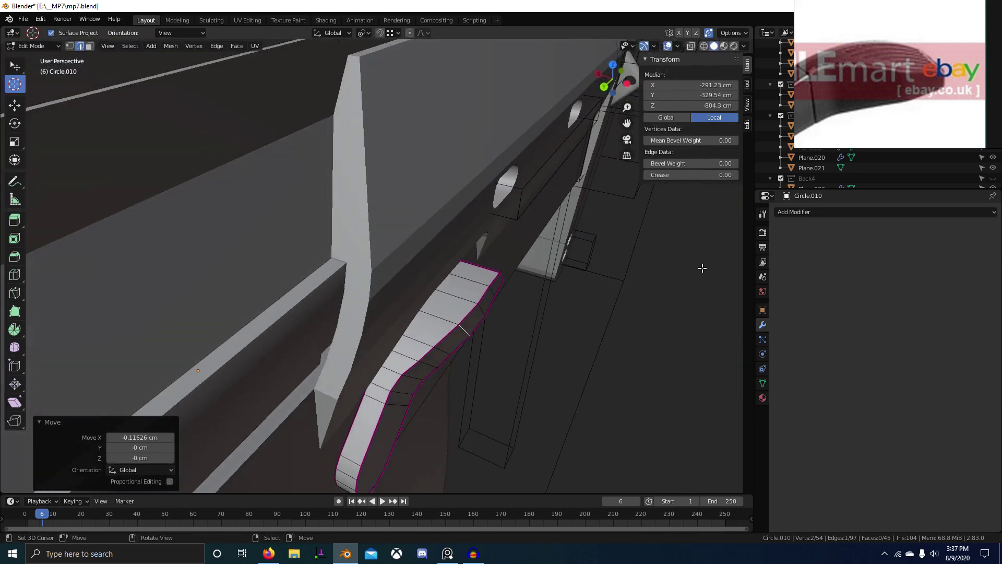
Step: Move two neighbouring cross edges near the lever's bend outward along X, the second by about -0.075 cm
middle_click_drag(421, 396, 463, 371)
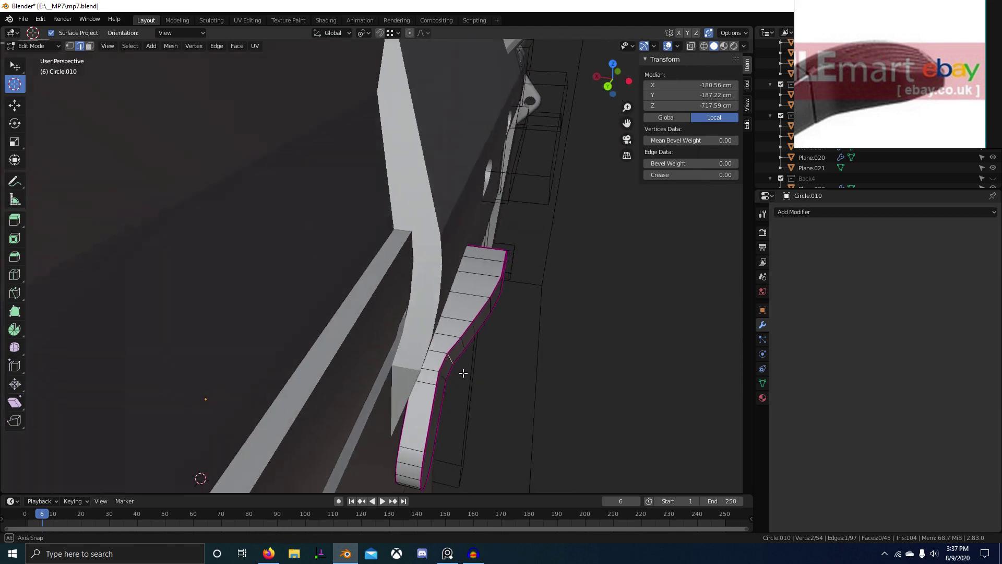
key("g")
key("x")
left_click(473, 373)
right_click(489, 346)
key("g")
key("x")
left_click(503, 347)
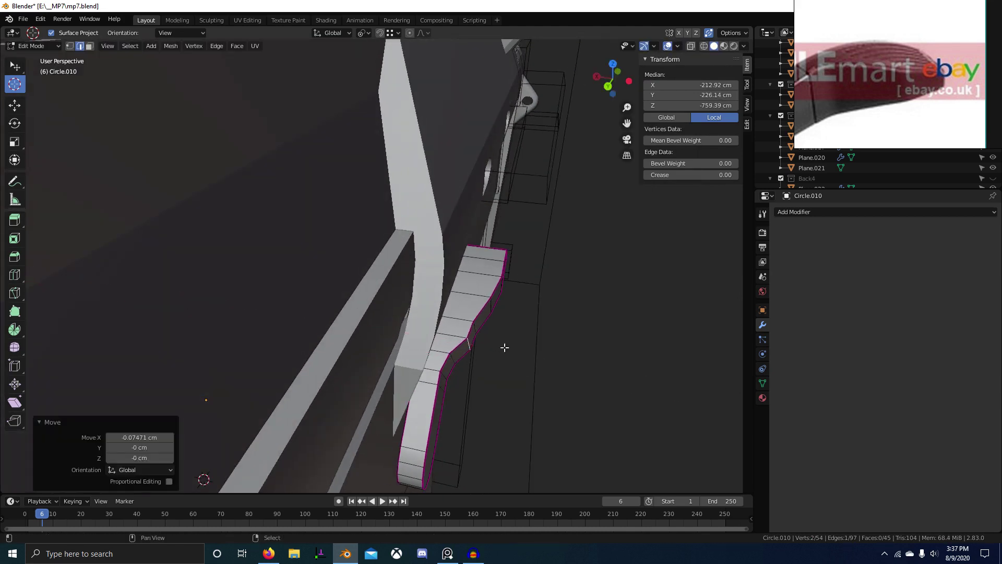
Step: Move the next two cross edges towards the lever's tip outward along X, the last by about -0.057 cm
right_click(489, 332)
right_click(478, 329)
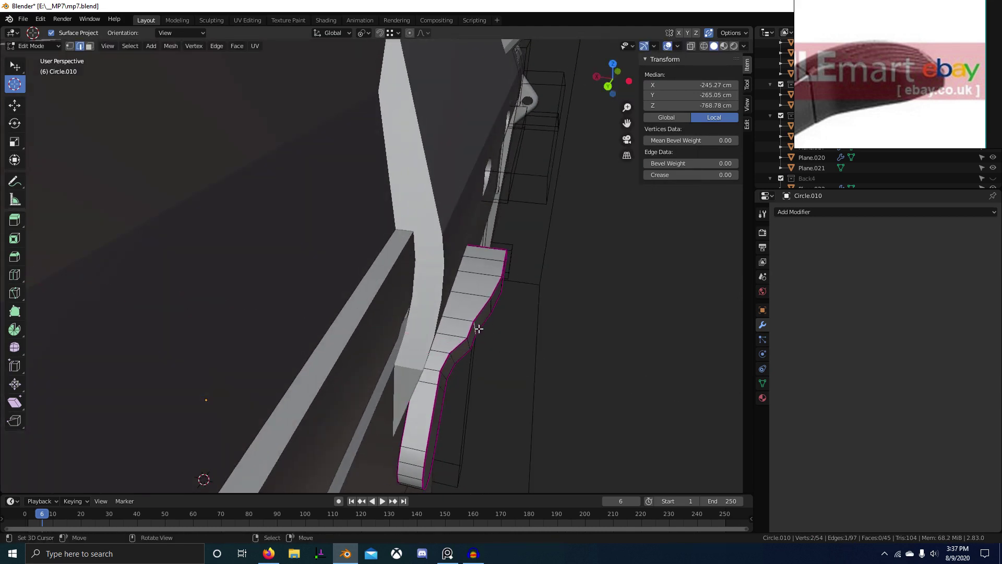
key("g")
key("x")
left_click(557, 346)
middle_click_drag(557, 347, 465, 371)
right_click(499, 394)
key("g")
key("x")
left_click(597, 424)
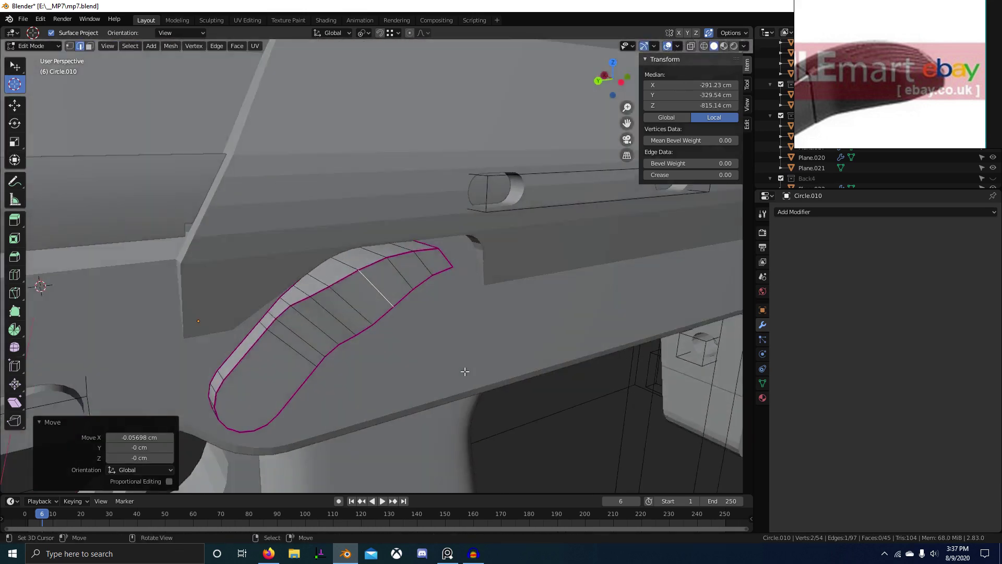
Step: Even out the vertex spacing along the lever's upper outer edge, from the bend to the tip, with Space
key("KP_3")
key("ctrl+KP_3")
key("1")
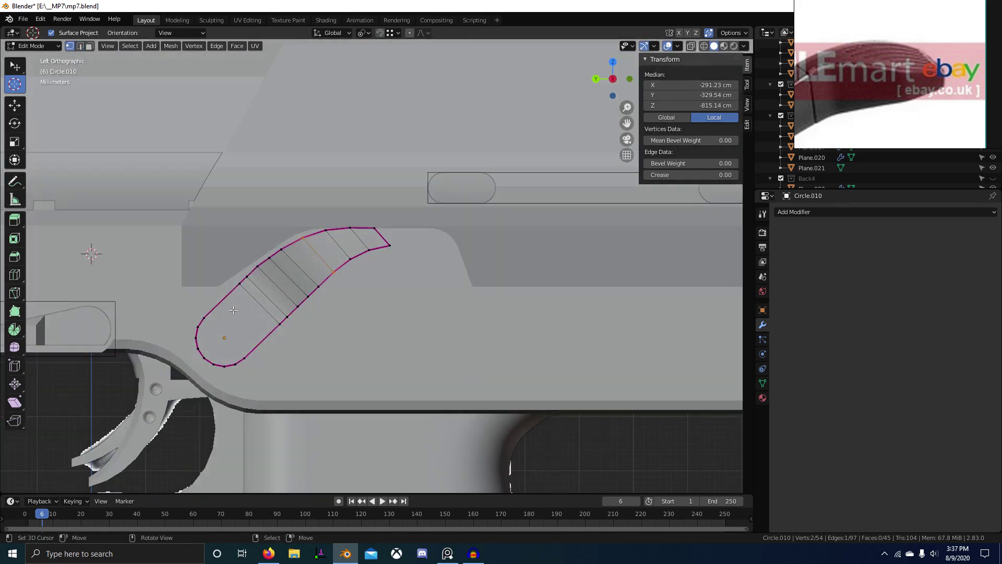
left_click(248, 273)
left_click(378, 224, "ctrl")
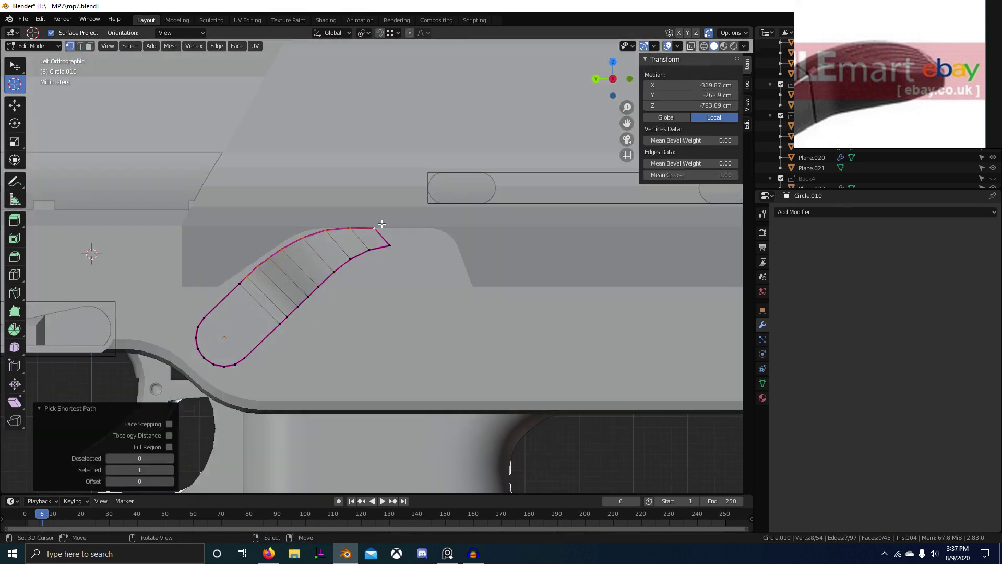
middle_click_drag(382, 225, 439, 259)
key("q")
left_click(436, 266)
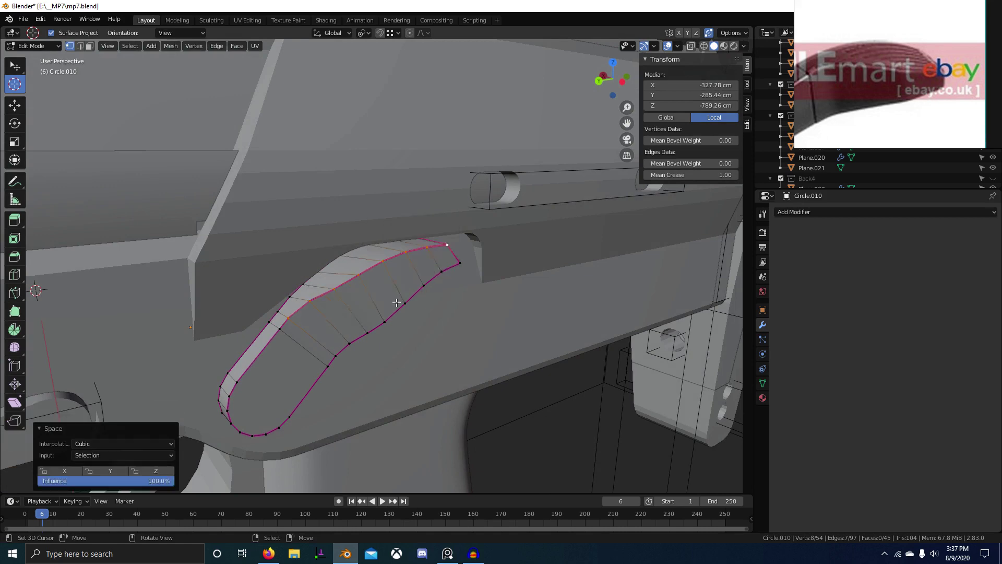
Step: Even out the vertex spacing along the lever's lower outer edge with Space
middle_click_drag(343, 366, 315, 342)
right_click(318, 340)
left_click(446, 254, "ctrl")
key("q")
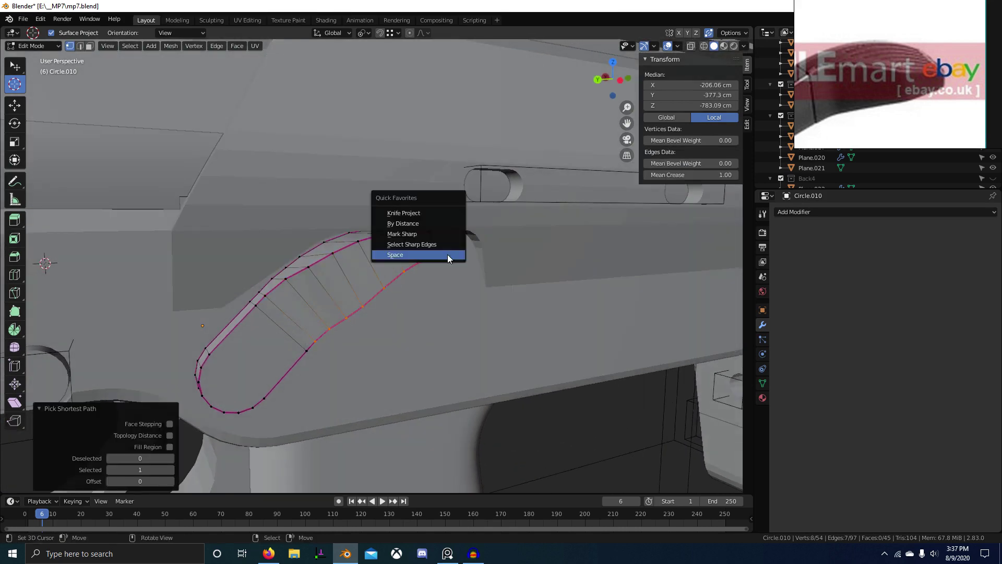
left_click(446, 255)
middle_click_drag(307, 251, 310, 322)
Step: Isolate the lever and evenly space the vertices along its upper inner edge
key("KP_Divide")
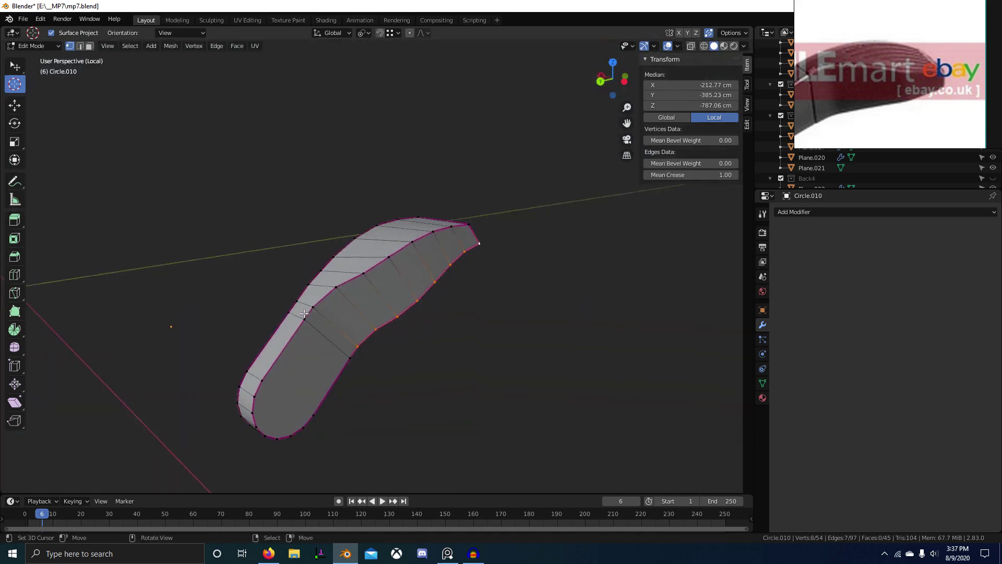
middle_click_drag(286, 235, 264, 192)
right_click(312, 253)
scroll(314, 254, "down", 2)
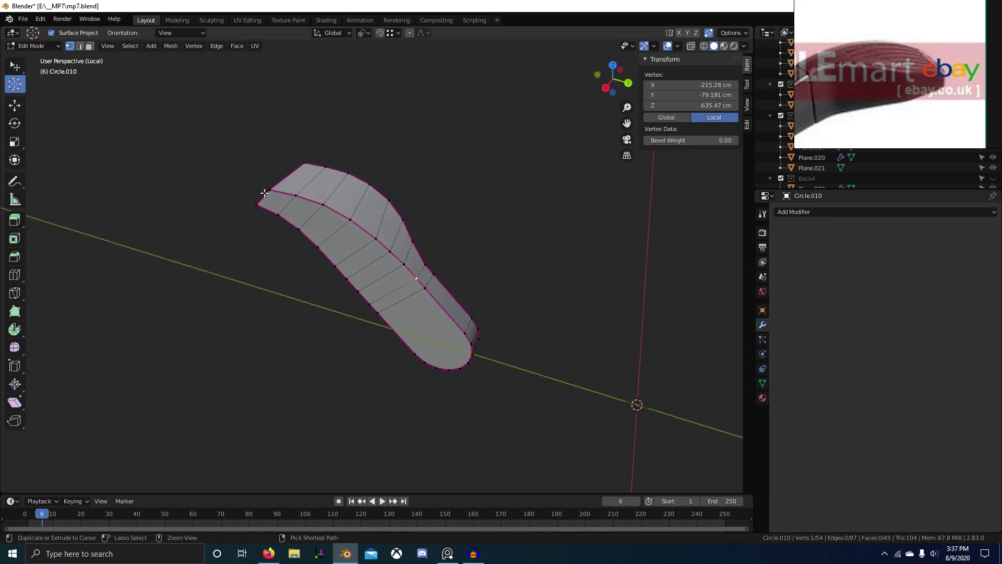
key("q")
left_click(271, 186)
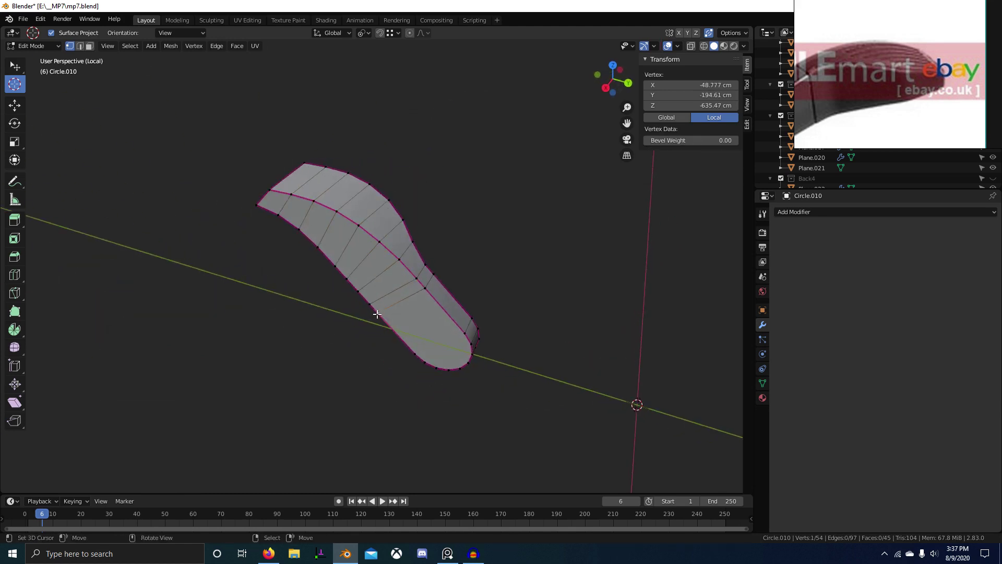
Step: Evenly space the vertices along the lever's lower inner edge and bring the rest of the gun back into view
left_click_drag(365, 296, 367, 298)
right_click(373, 306)
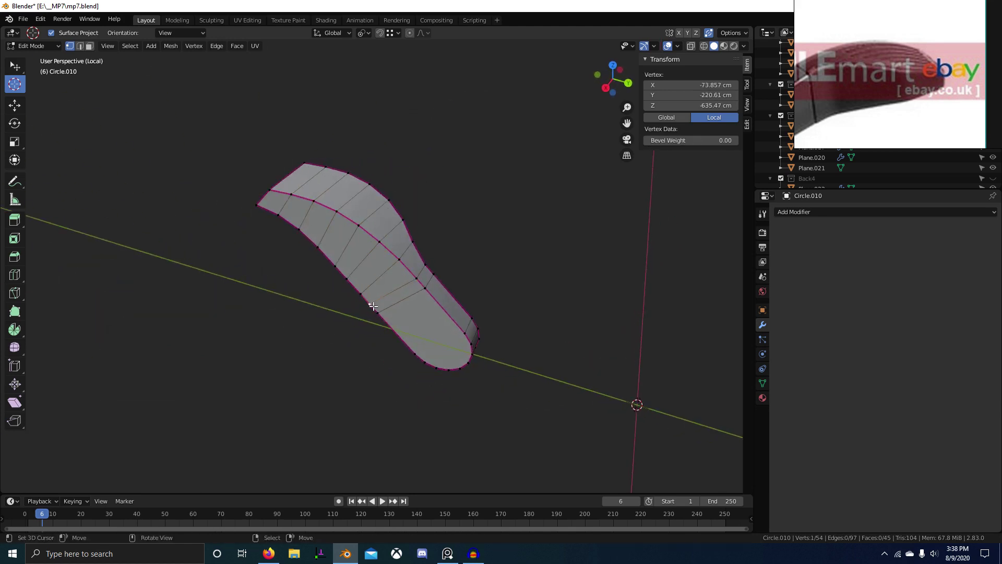
right_click(246, 206, "ctrl")
key("q")
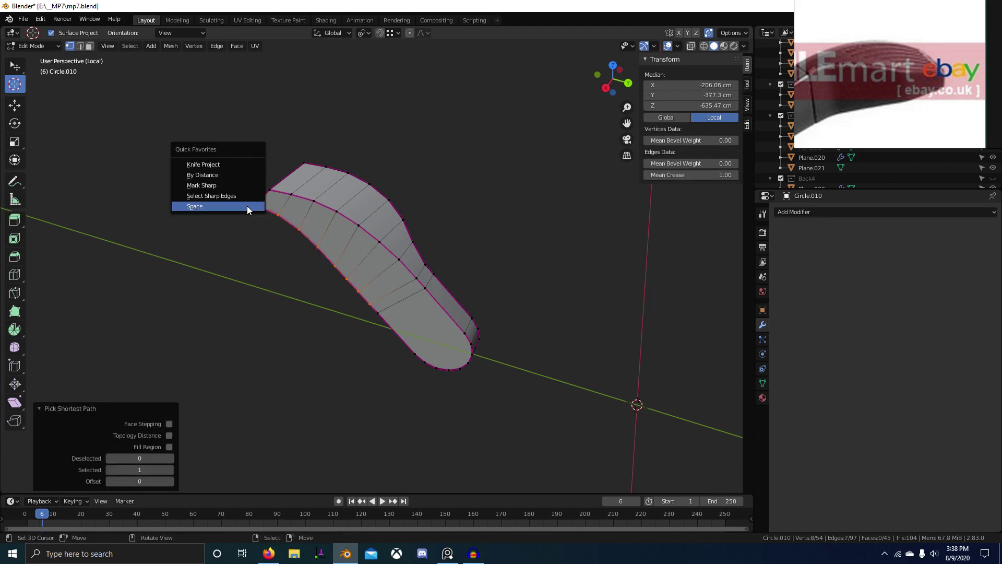
left_click(247, 206)
middle_click_drag(252, 209, 450, 303)
key("Tab")
key("Tab")
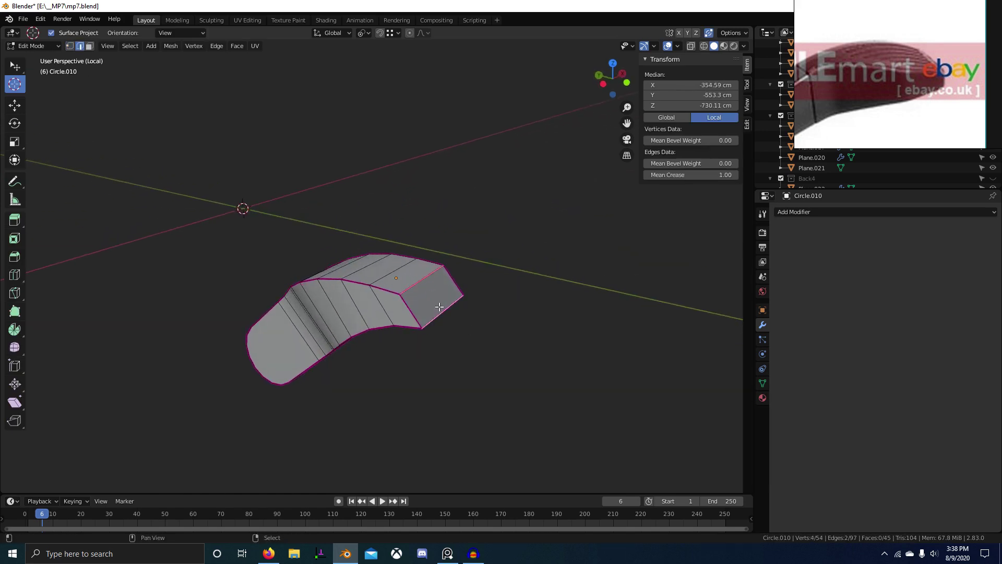
key("KP_3")
key("ctrl+KP_3")
key("KP_Divide")
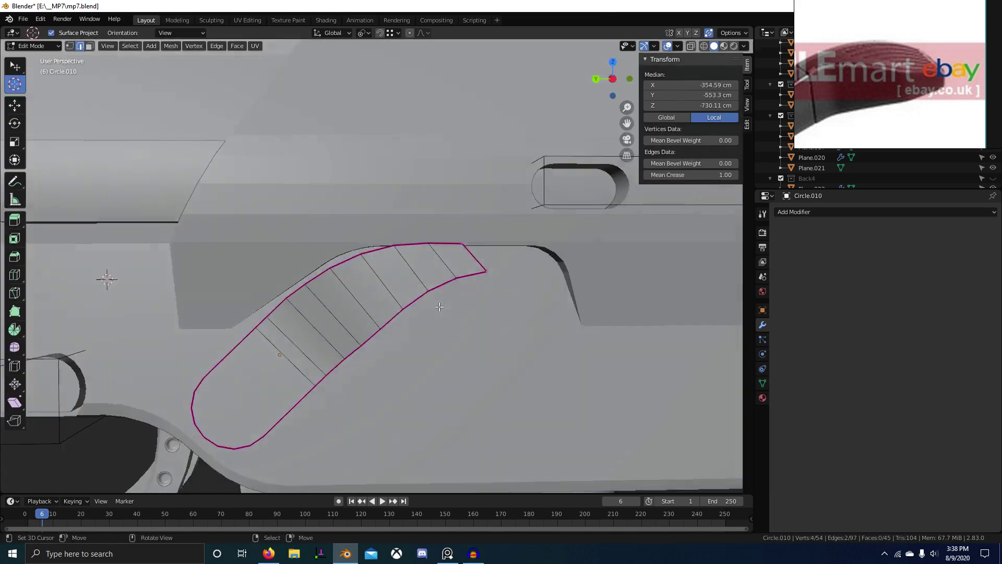
Step: Bevel the two corner edges at the lever's tip against the side reference, with two segments and about 30.5 cm offset
key("KP_3")
key("ctrl+KP_3")
key("shift+z")
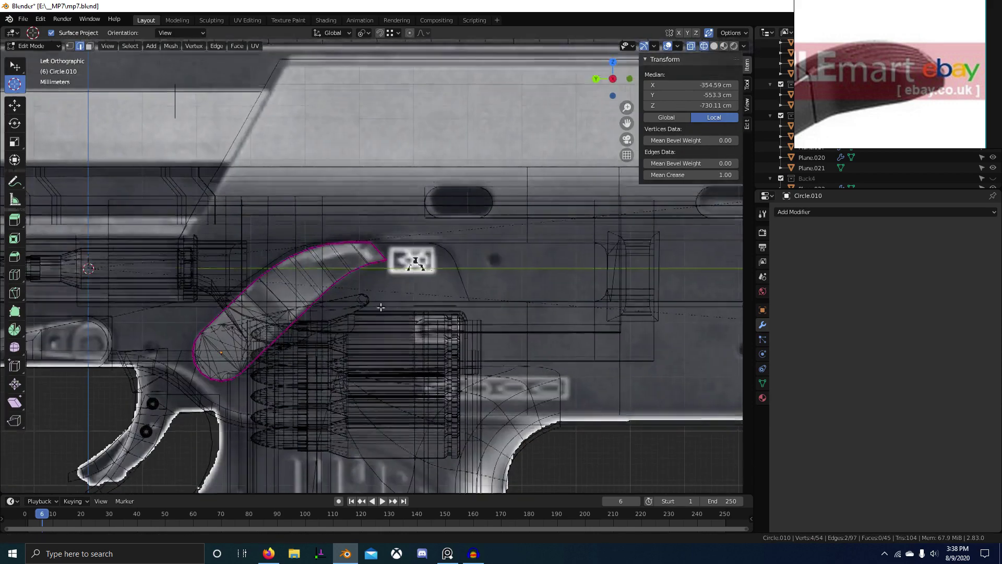
scroll(439, 307, "up", 3)
key("ctrl+b")
left_click(492, 339)
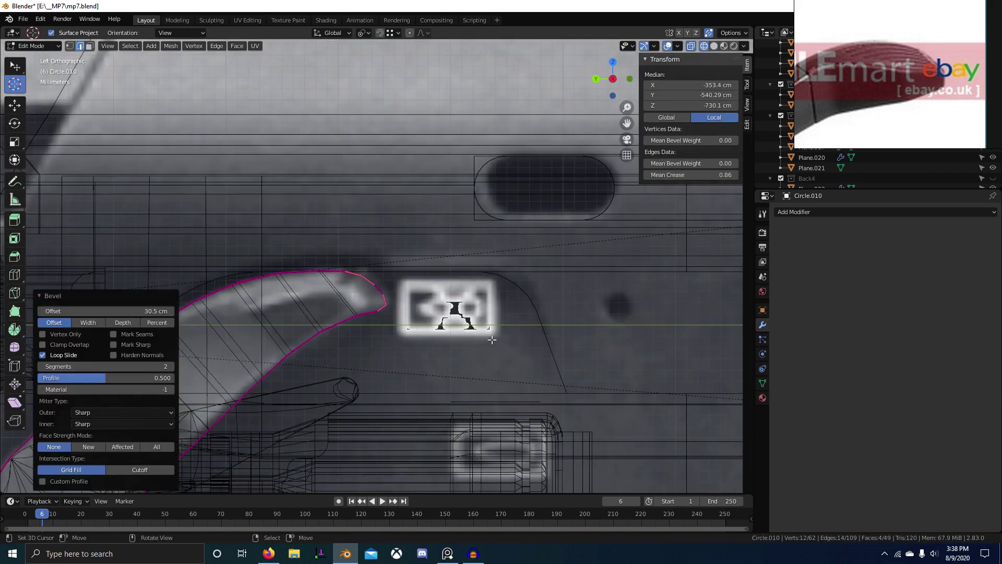
Step: Try another two-segment bevel width on the lever's tip edges, checking it in solid shading, and undo it
scroll(463, 334, "down", 1)
key("shift+z")
mouse_move(463, 334)
middle_mouse_down()
mouse_move(418, 360)
mouse_move(429, 317)
mouse_move(488, 343)
middle_mouse_up()
scroll(429, 317, "down", 2)
scroll(489, 343, "down", 2)
key("ctrl+b")
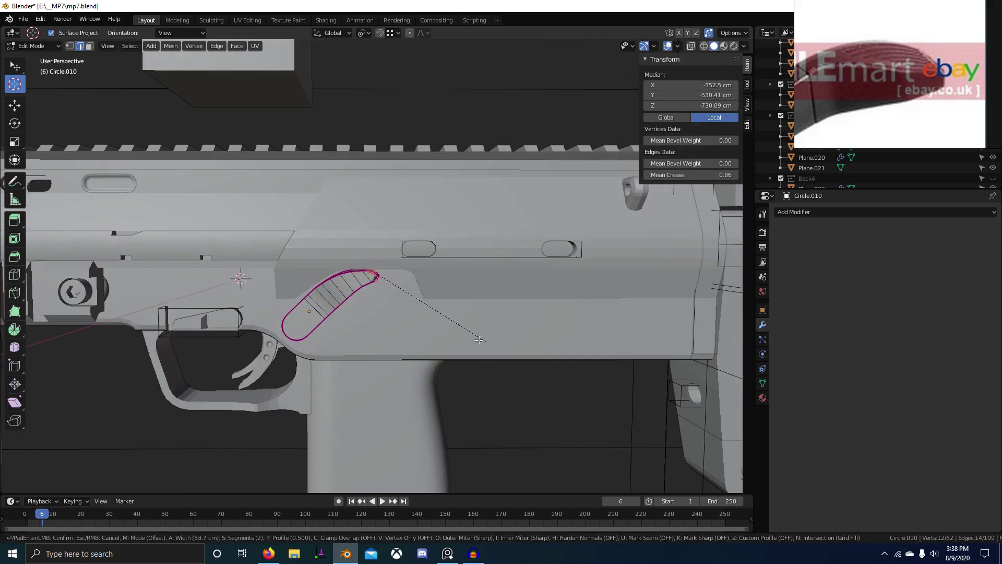
left_click(443, 333)
scroll(442, 333, "up", 6)
middle_click_drag(442, 334, 448, 315)
key("ctrl+z")
Step: Round the lever's two tip edges with a two-segment bevel about 28.5 cm wide and check the shape
key("ctrl+b")
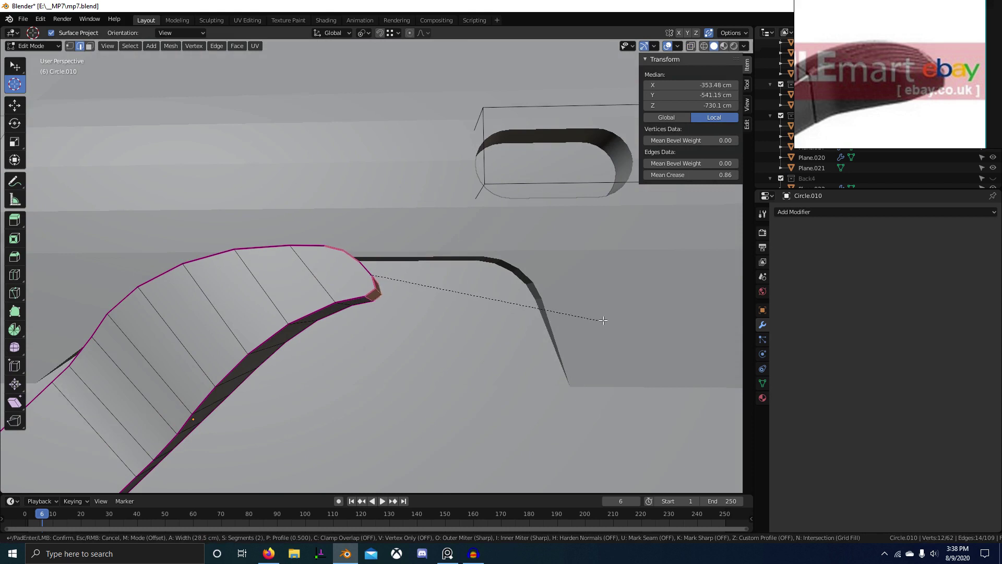
left_click(603, 320)
middle_click_drag(585, 322, 438, 335)
scroll(396, 334, "up", 2)
key("Tab")
middle_click_drag(365, 334, 283, 310)
key("Tab")
key("Tab")
Step: Remove the Subdivision modifiers from the recess piece behind the lever and from the main receiver body
left_click(298, 328)
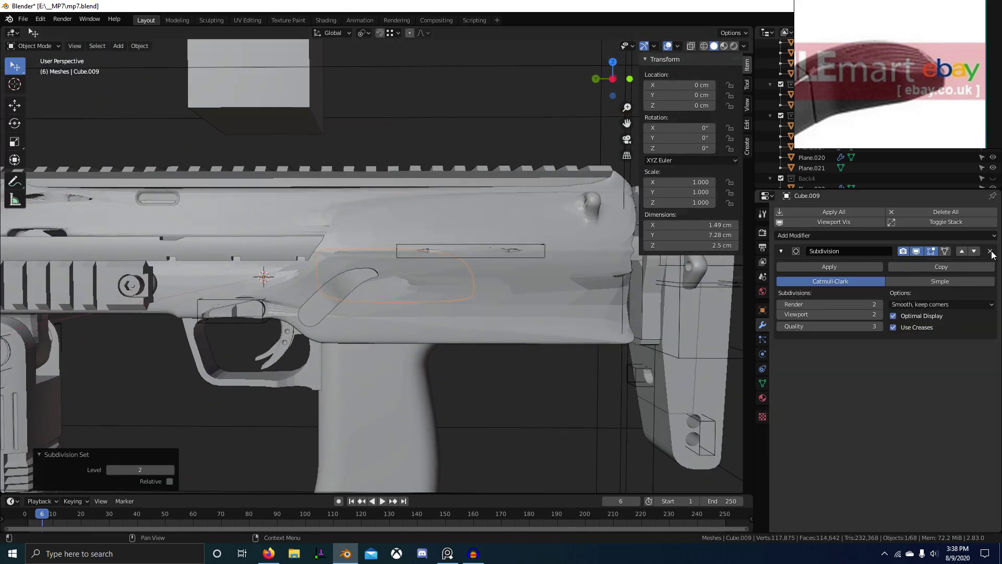
left_click(990, 251)
left_click(464, 298)
scroll(1001, 401, "down", 5)
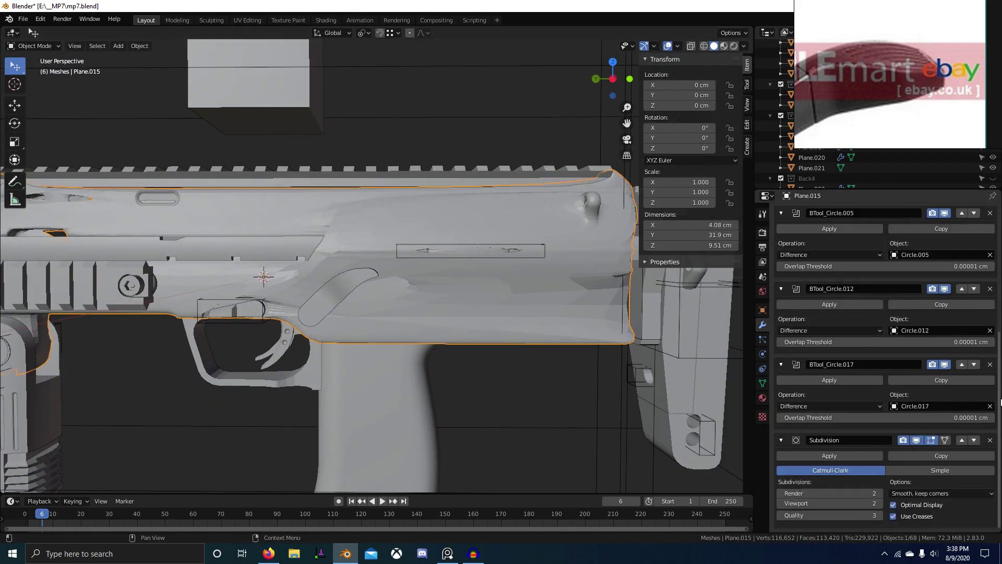
left_click(990, 440)
scroll(376, 311, "up", 4)
Step: Add a level 2 Subdivision modifier to the curved selector lever and reopen its mesh for editing
left_click(349, 300)
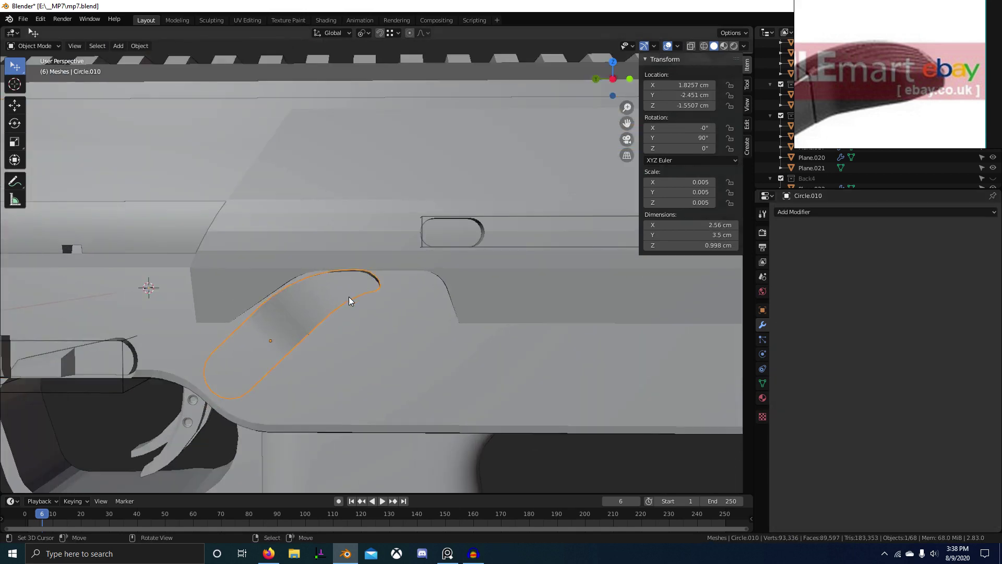
middle_click_drag(349, 299, 358, 334)
scroll(379, 342, "up", 3)
key("Tab")
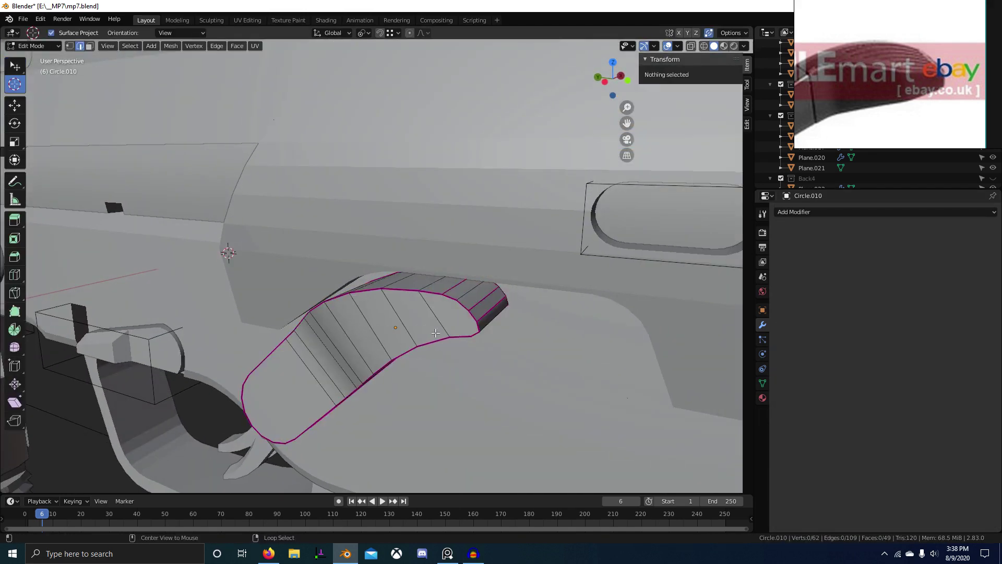
key("Tab")
key("ctrl+2")
middle_click_drag(474, 340, 422, 348)
scroll(438, 312, "up", 2)
key("Tab")
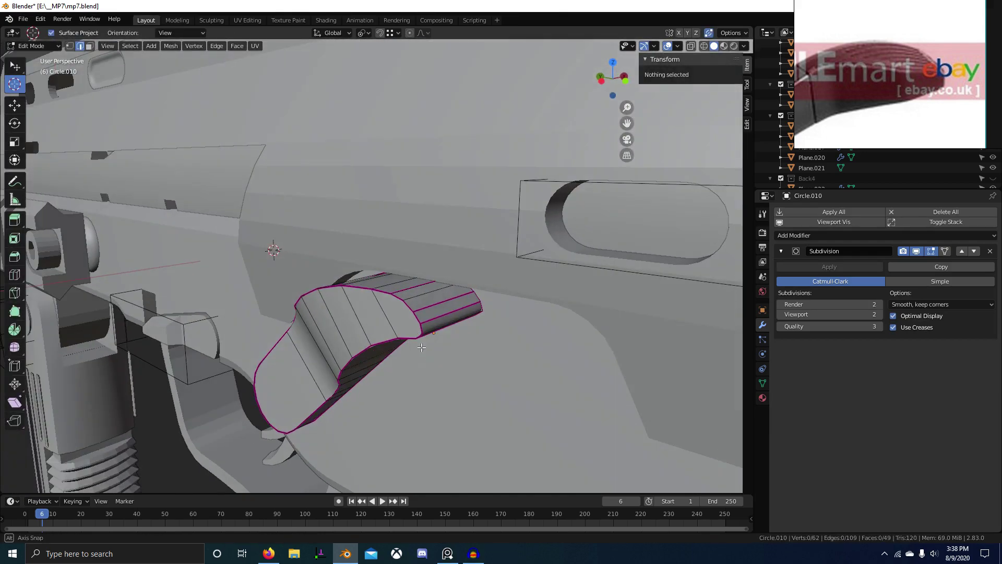
Step: Clear the crease on the edge ring across the lever's rounded tip with a value of -1
left_click(437, 314, "ctrl+alt")
type("-1")
key("Return")
key("Tab")
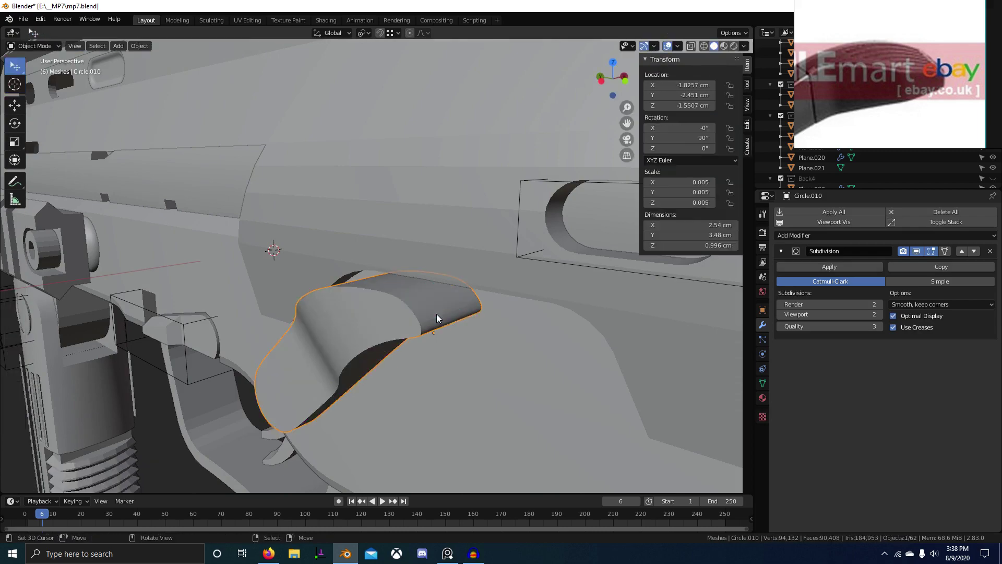
key("Tab")
key("ctrl+e")
left_click(430, 324)
key("Tab")
Step: Remove the Subdivision modifier from the curved selector lever and compare its profile with the reference
middle_click_drag(445, 376, 471, 408)
left_click(992, 251)
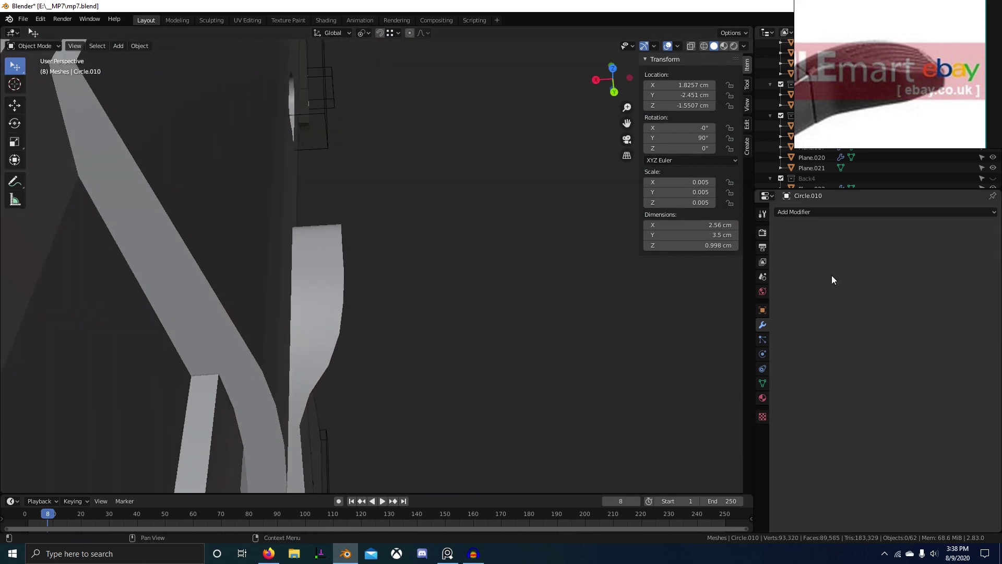
middle_click_drag(622, 244, 387, 308)
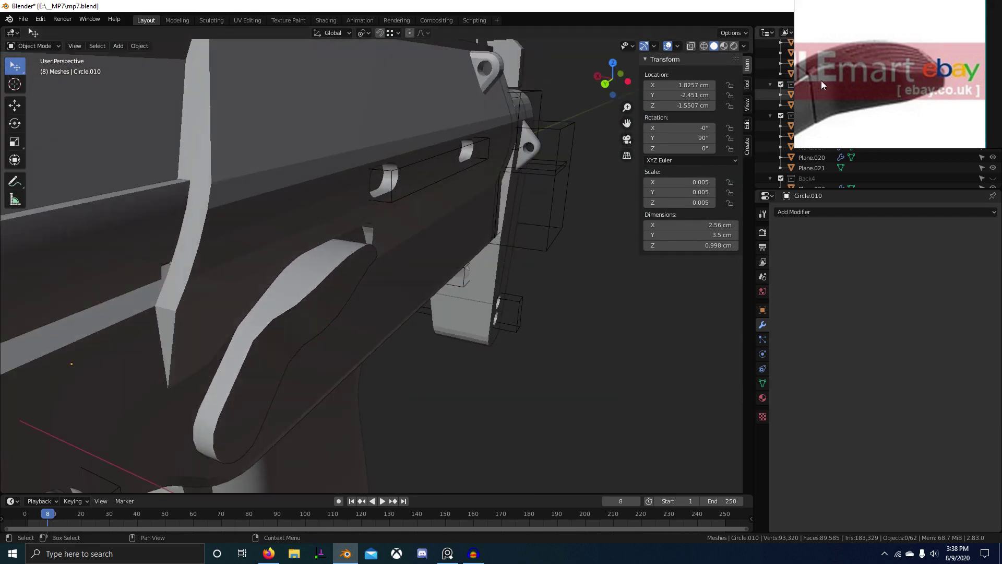
Step: Compare the curved lever with the reference photo, and reveal the hidden reference images in a wireframe left view
middle_click_drag(325, 260, 280, 281)
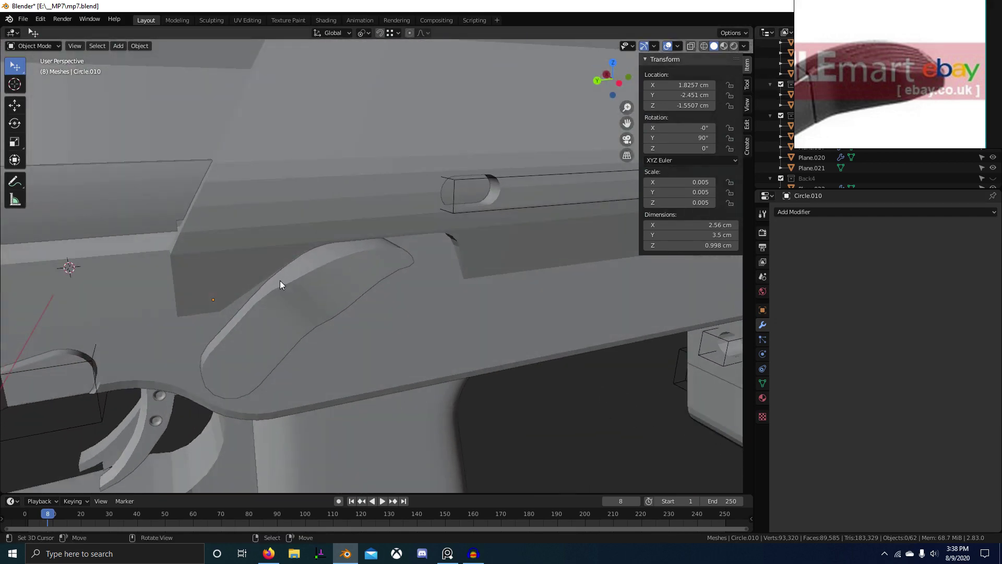
scroll(900, 91, "down", 3)
left_click(900, 92)
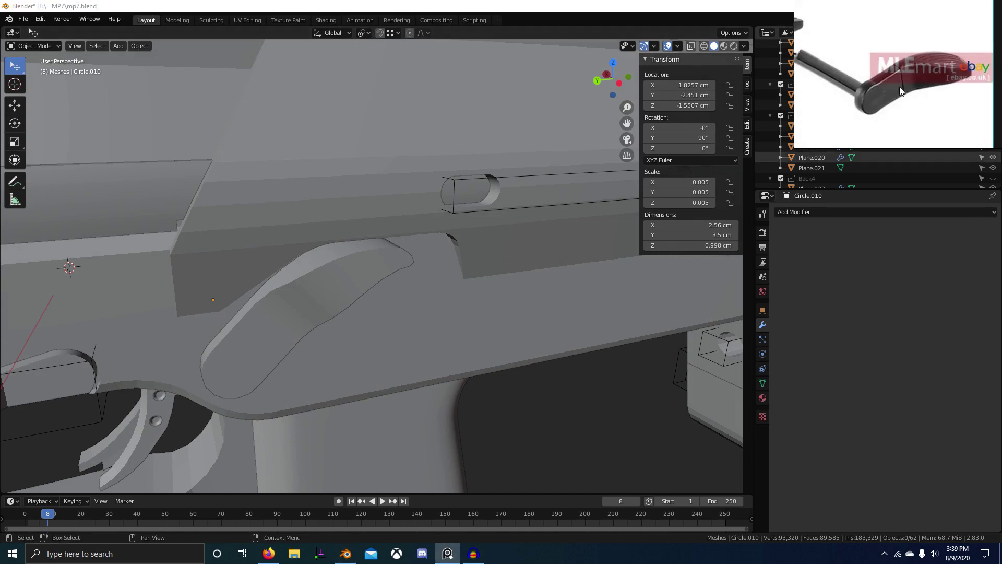
middle_click_drag(459, 271, 433, 271)
key("KP_3")
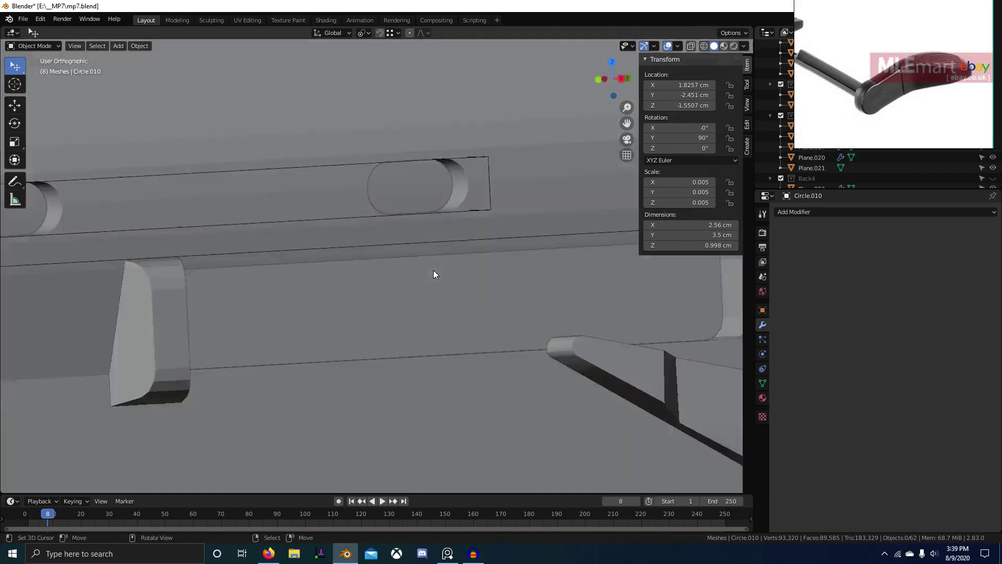
key("ctrl+KP_3")
key("z")
left_click(183, 286)
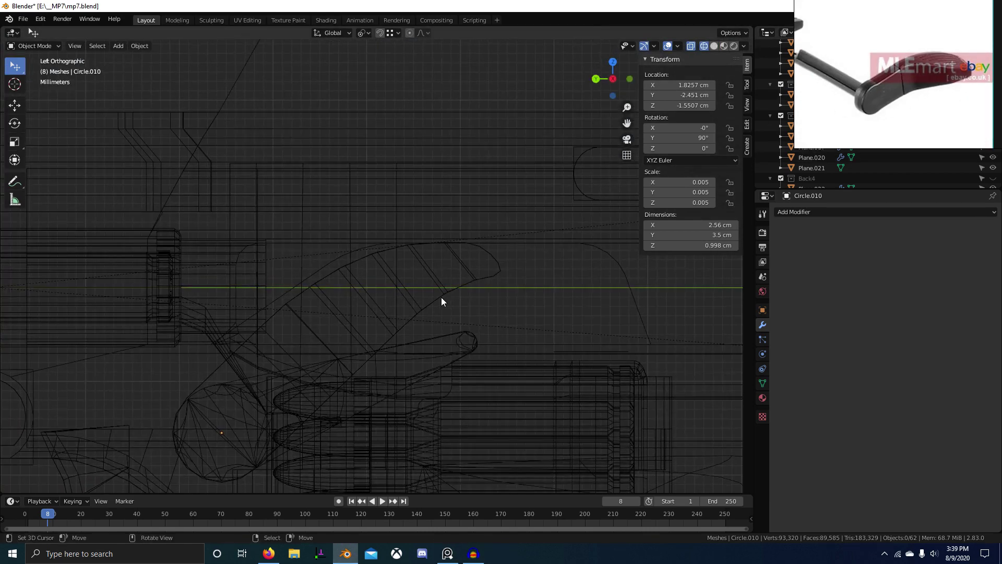
key("alt+h")
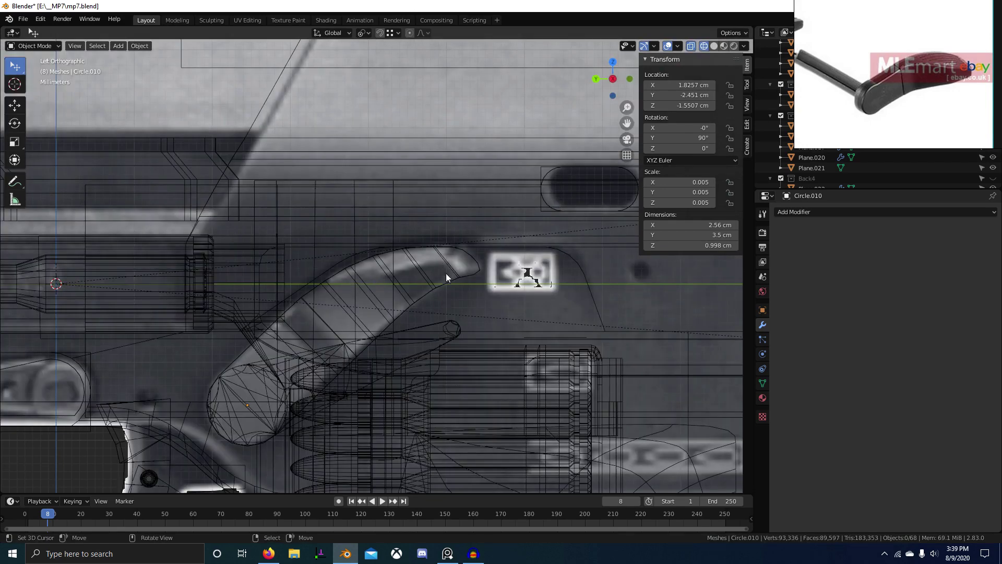
Step: Open the curved selector lever's mesh for editing over the reference image in a wireframe left view
key("z")
left_click(514, 277)
mouse_move(459, 290)
middle_mouse_down()
mouse_move(432, 297)
mouse_move(425, 277)
mouse_move(388, 271)
mouse_move(444, 264)
middle_mouse_up()
right_click(420, 252)
key("Tab")
key("z")
left_click(309, 267)
key("ctrl+KP_3")
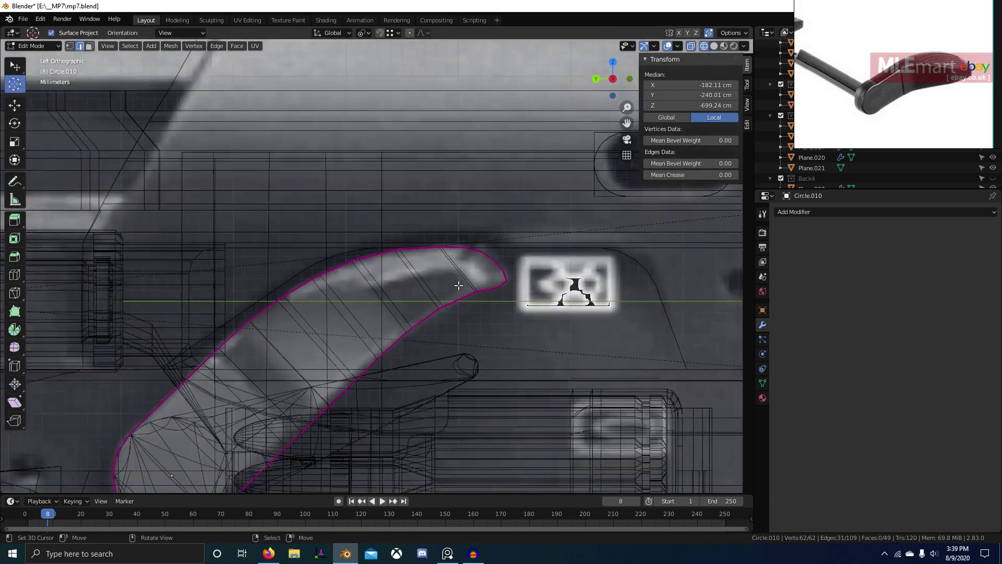
scroll(457, 286, "up", 1)
scroll(443, 288, "up", 1)
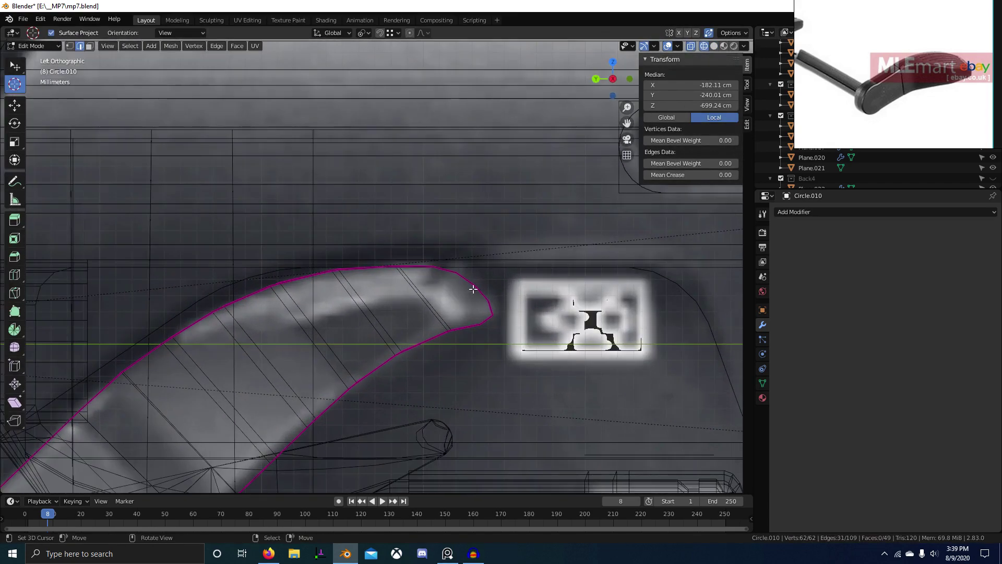
Step: Shift the outer-face vertices around the lever's rounded tip inward and scale them to 0.685 about their median point
key("z")
left_click(597, 326)
middle_click_drag(504, 335, 450, 310)
key("1")
left_click(452, 311)
left_click(463, 282, "ctrl")
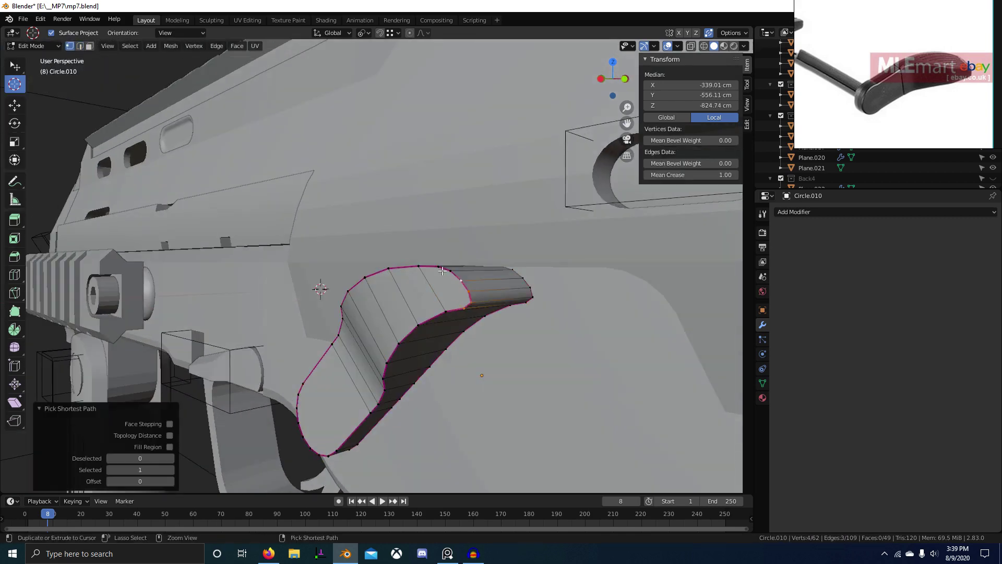
right_click(443, 270, "ctrl")
key("KP_3")
key("ctrl+KP_3")
key("shift+z")
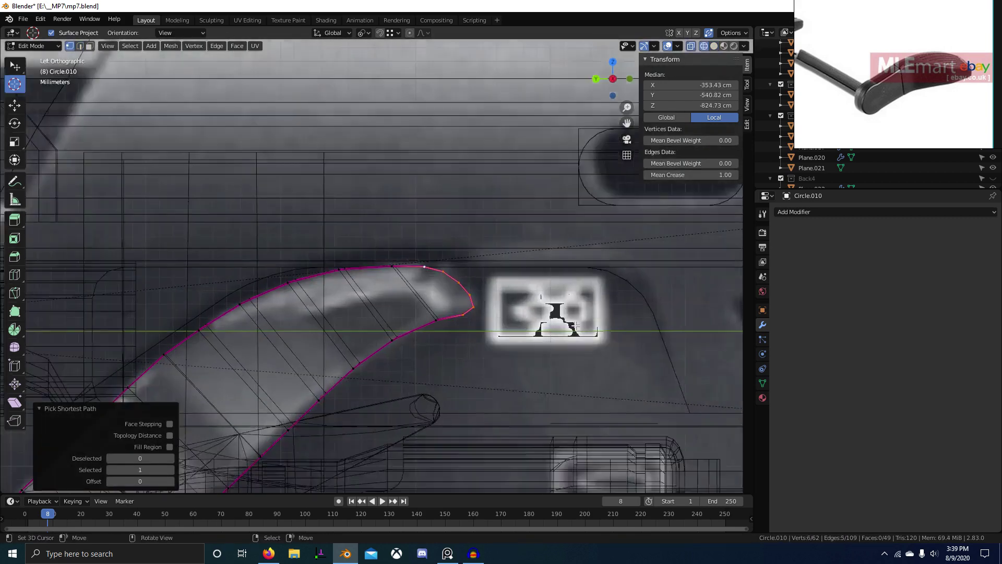
scroll(574, 326, "up", 1)
key("s")
left_click(536, 311)
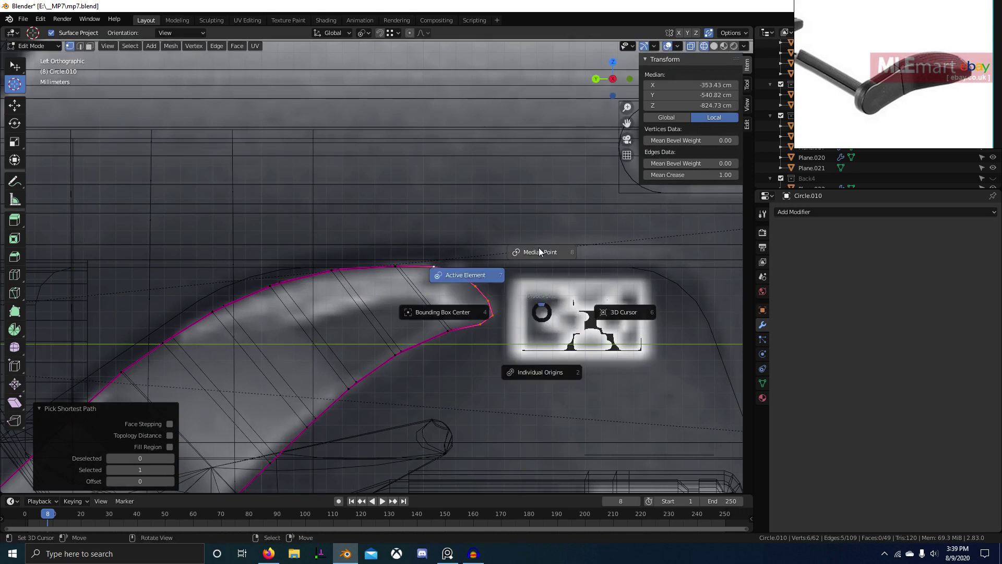
key("g")
left_click(518, 276)
key("s")
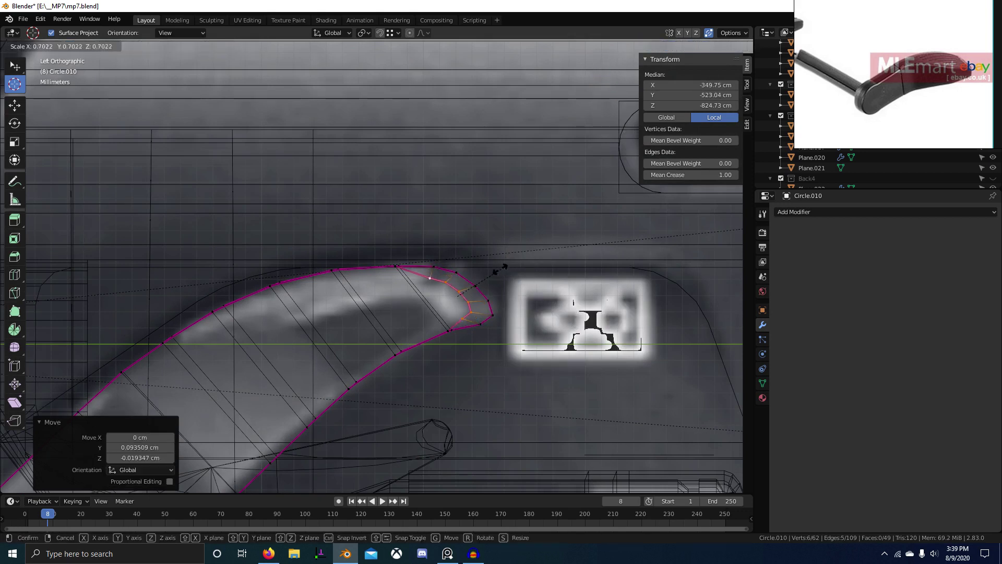
left_click(489, 280)
Step: Nudge the shrunken tip vertices onto the bevel highlight shown in the reference image
key("g")
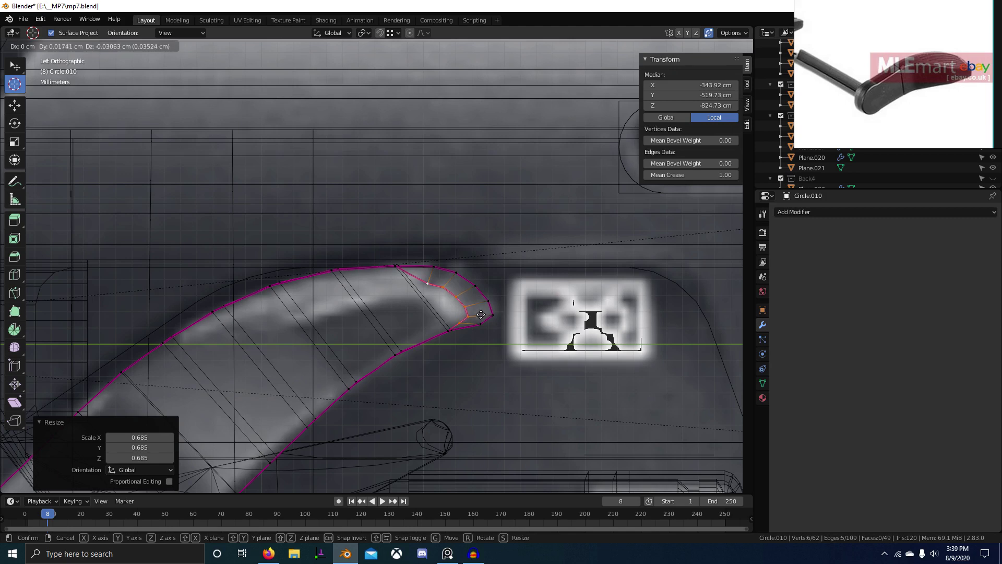
left_click(482, 321)
key("z")
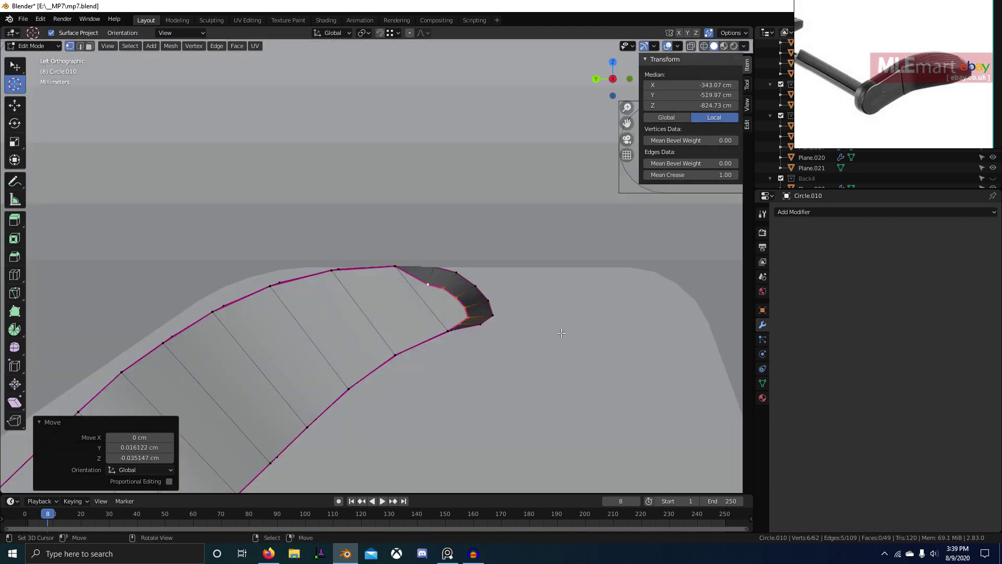
key("z")
key("g")
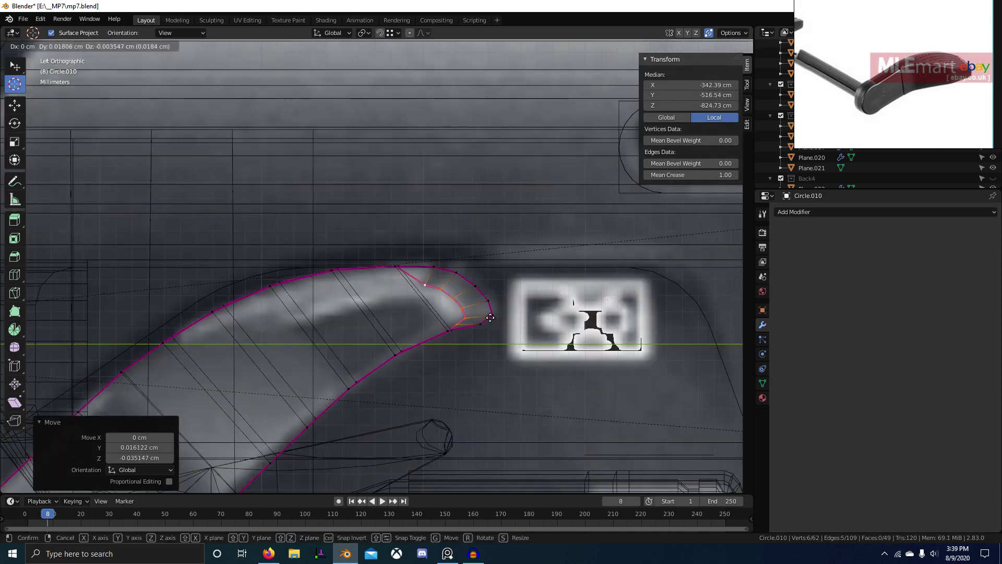
left_click(490, 317)
key("shift+z")
Step: Slide the upper-edge vertex beside the rounded tip inward across the lever's face to meet the bevel line
left_click(394, 269)
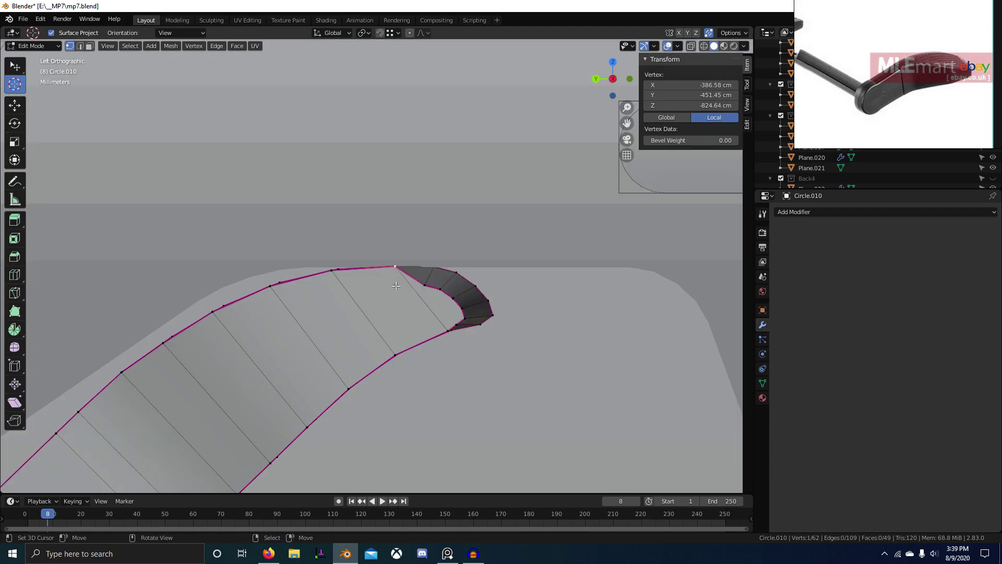
key("g")
key("g")
left_click(462, 407)
key("z")
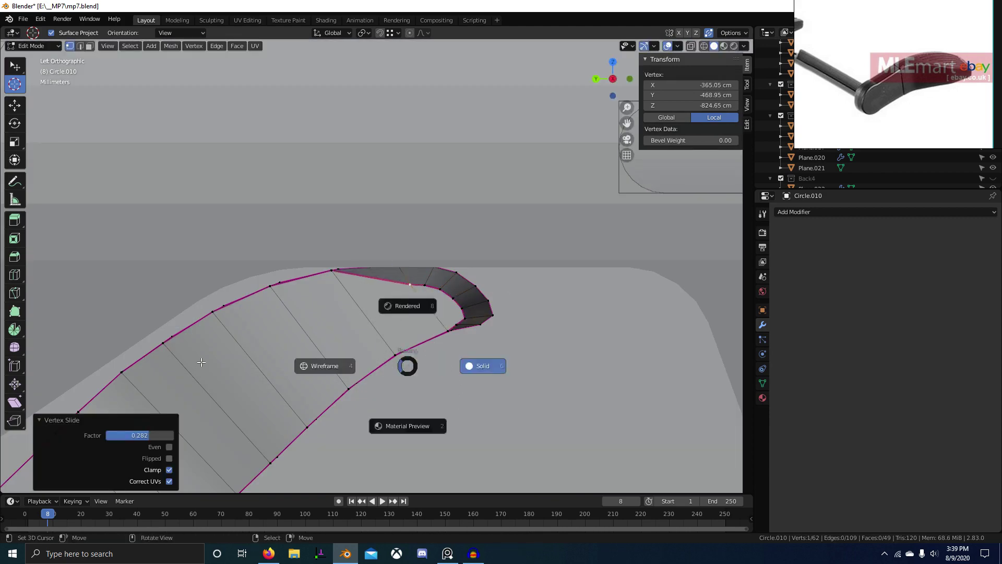
key("g")
key("g")
left_click(410, 348)
Step: Slide the next two upper-edge vertices inward along their cross edges, the second by a factor of 0.332
left_click(332, 271)
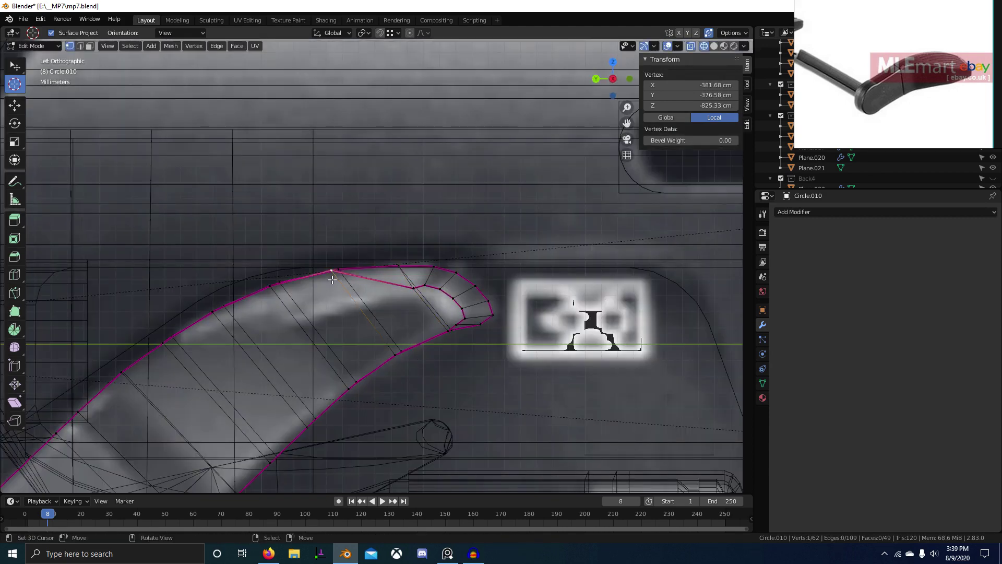
key("g")
key("g")
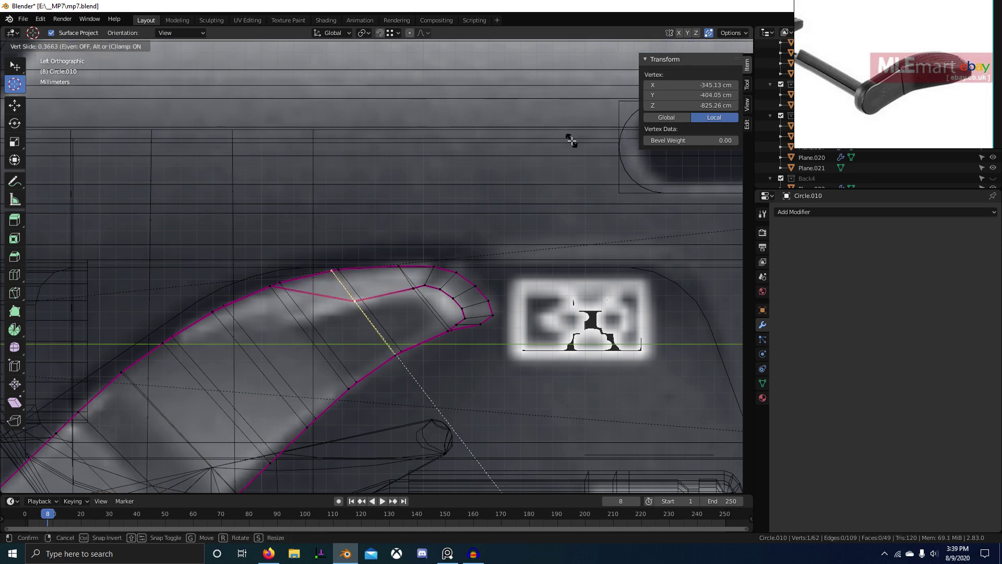
left_click(572, 140)
left_click(270, 286)
key("g")
key("g")
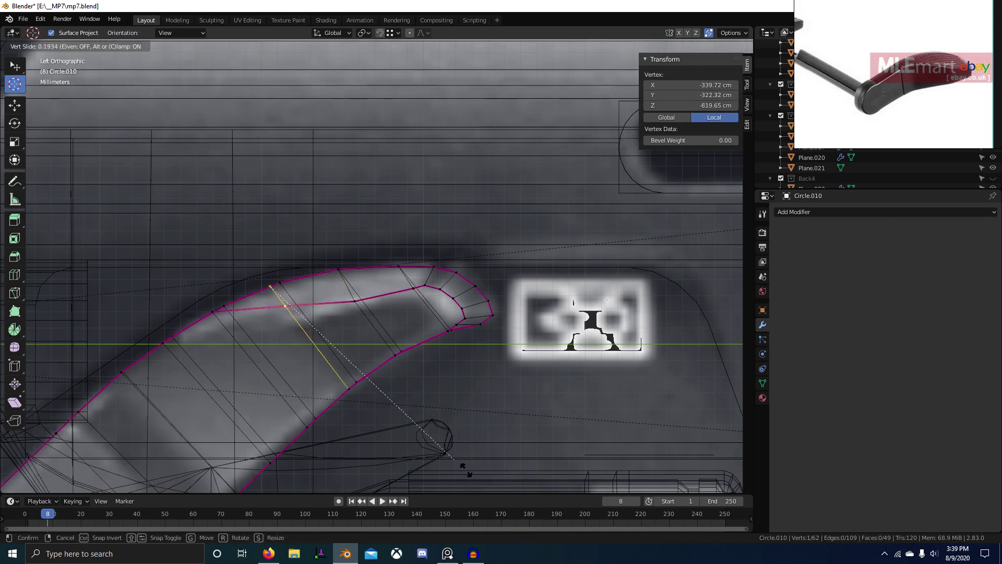
left_click(585, 142)
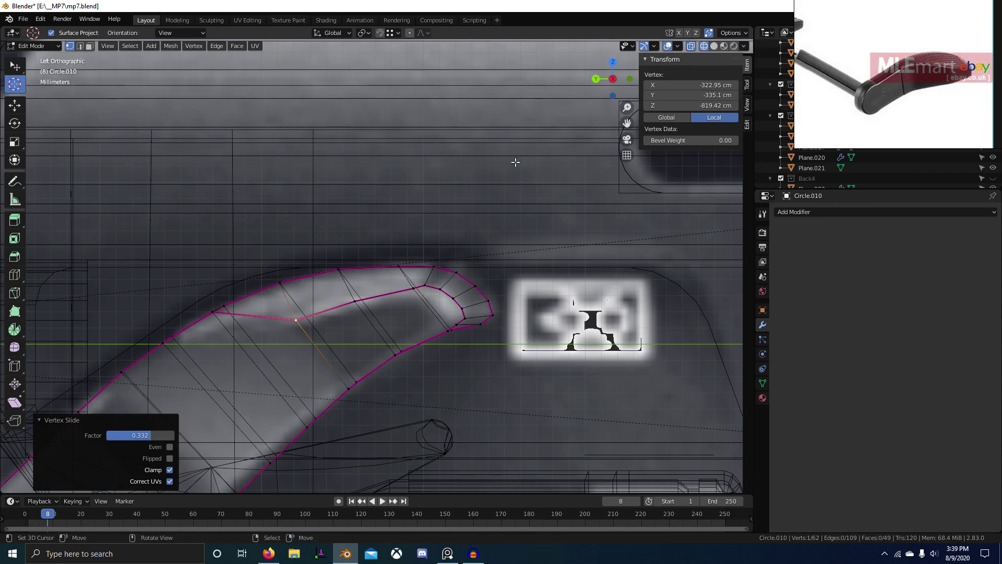
Step: Slide the following upper-edge vertex inward along its cross edge by a factor of 0.226, matching the reference highlight
middle_click_drag(308, 297, 419, 287, "shift")
left_click(512, 295)
mouse_move(540, 303)
middle_mouse_down()
mouse_move(633, 298)
mouse_move(652, 347)
mouse_move(560, 343)
mouse_move(482, 313)
middle_mouse_up()
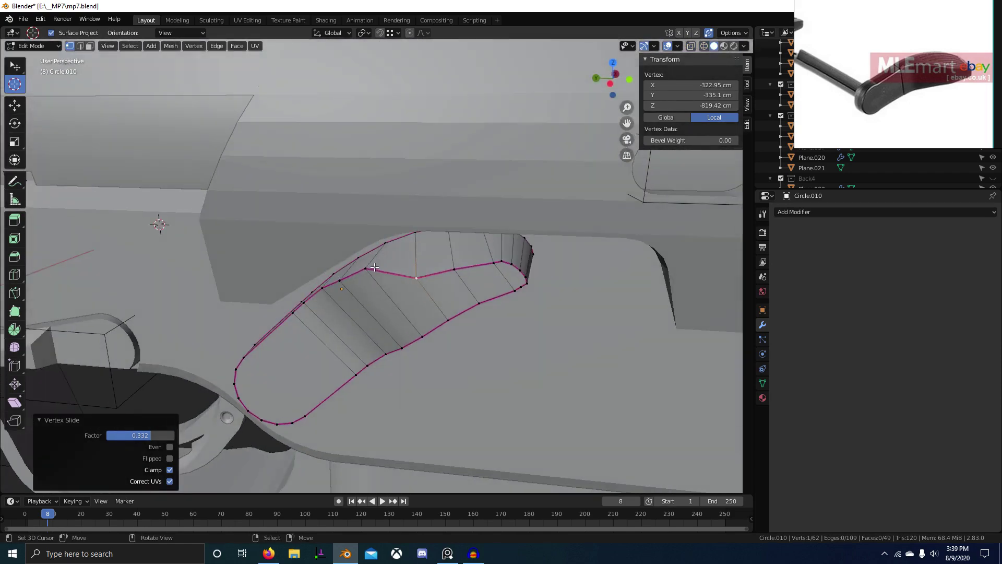
right_click(357, 274)
key("KP_3")
key("ctrl+KP_3")
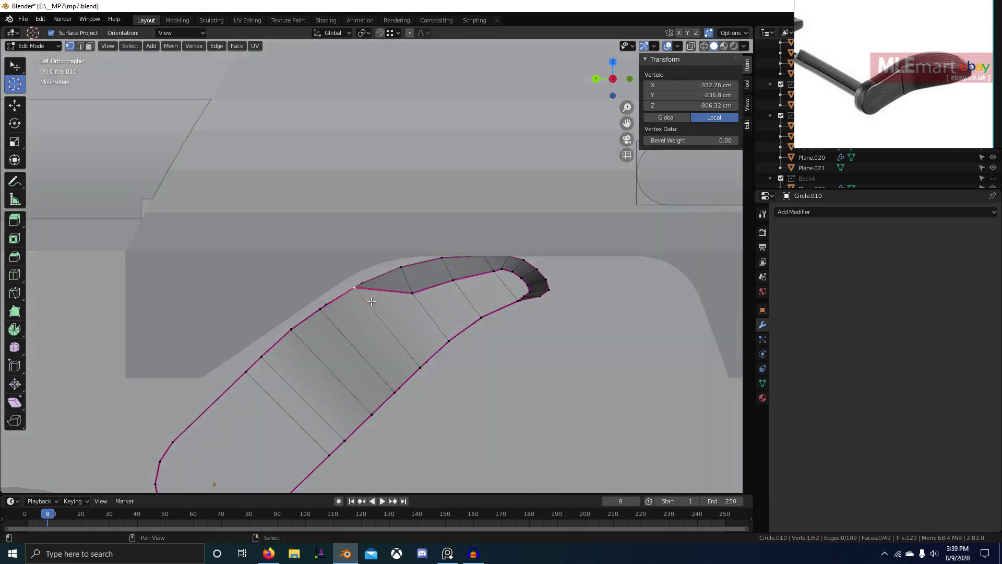
middle_click_drag(371, 301, 424, 266, "shift")
key("shift+z")
key("shift+v")
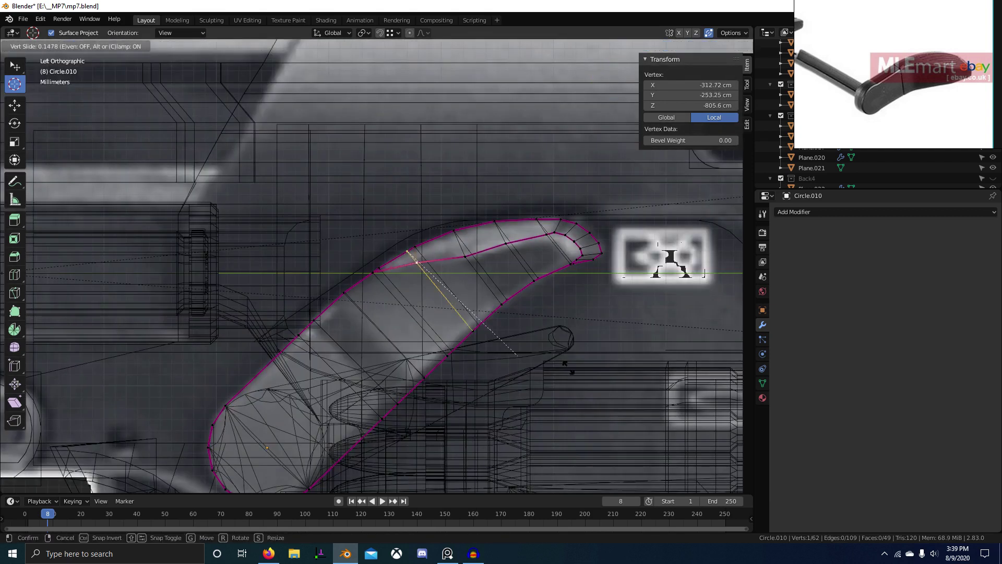
left_click(609, 396)
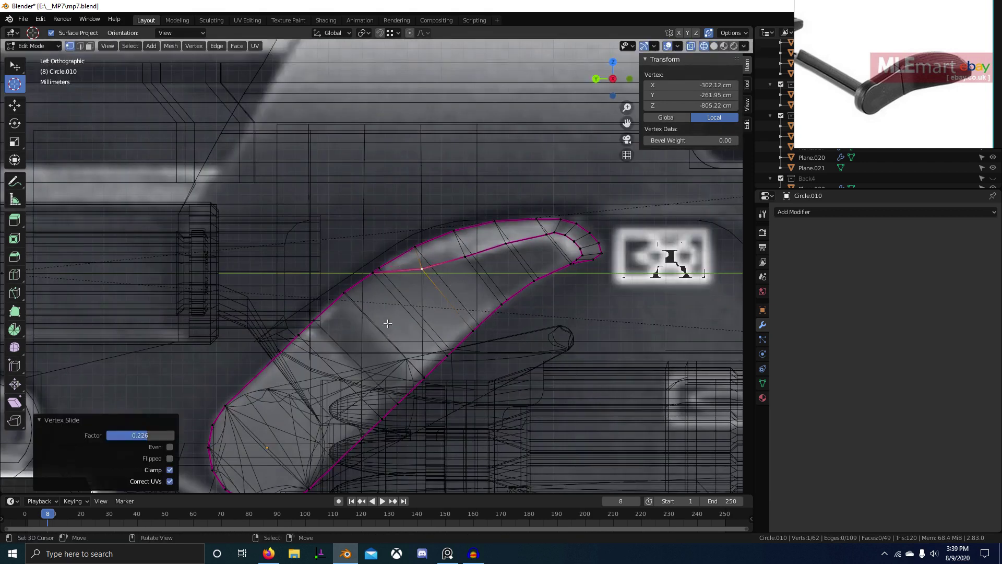
Step: Extend the tapering bevel by sliding the next two upper-edge vertices inward, the last by a factor of about 0.114
key("g")
key("shift+v")
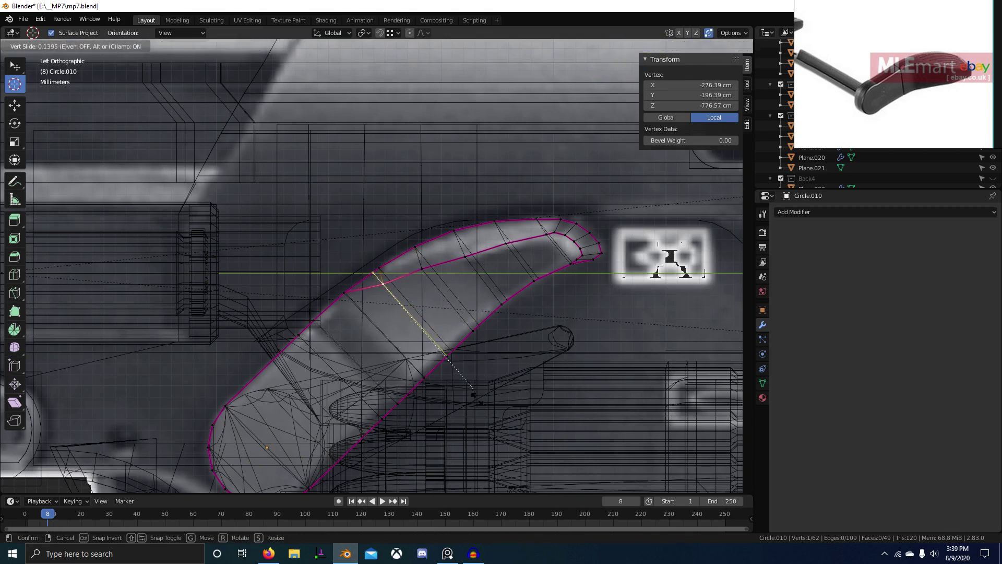
left_click(474, 392)
key("shift+z")
mouse_move(449, 345)
middle_mouse_down()
mouse_move(521, 340)
mouse_move(268, 291)
middle_mouse_up()
key("shift+v")
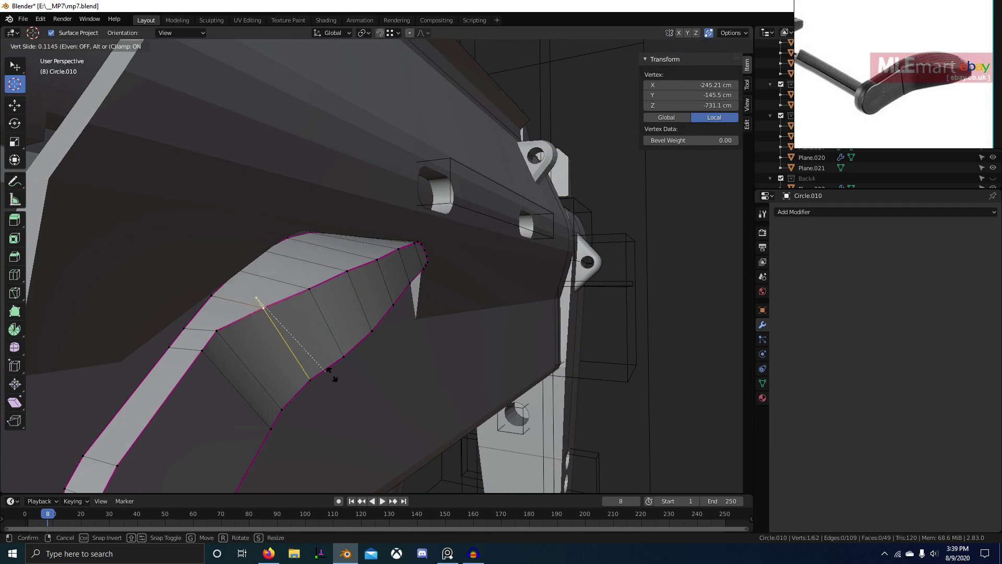
left_click(328, 370)
Step: Fine-tune two middle vertices of the bevel line by sliding them slightly along their cross edges in left view
middle_click_drag(309, 340, 262, 281)
key("KP_3")
key("ctrl+KP_3")
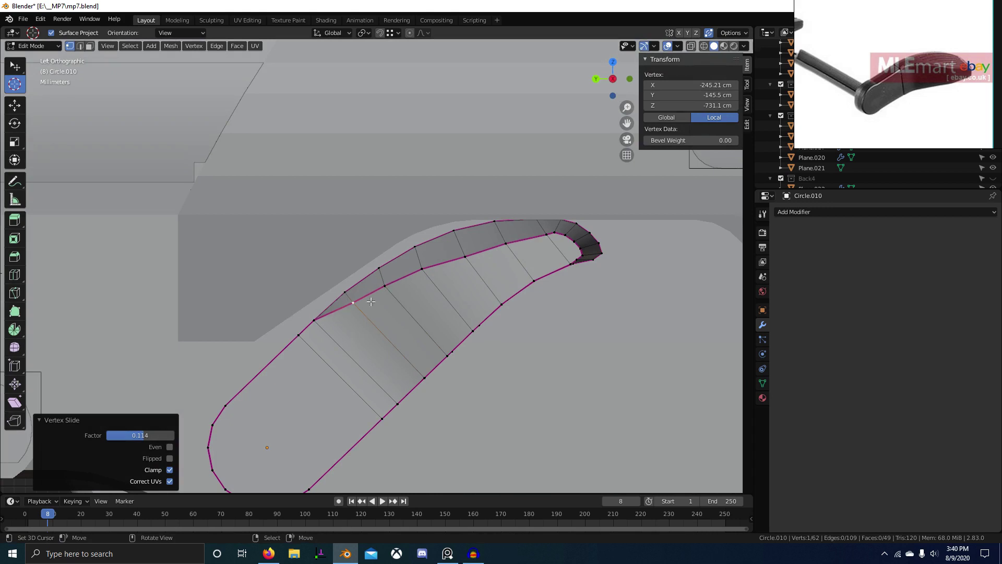
right_click(388, 284)
key("g")
key("g")
left_click(406, 291)
right_click(424, 269)
key("g")
key("g")
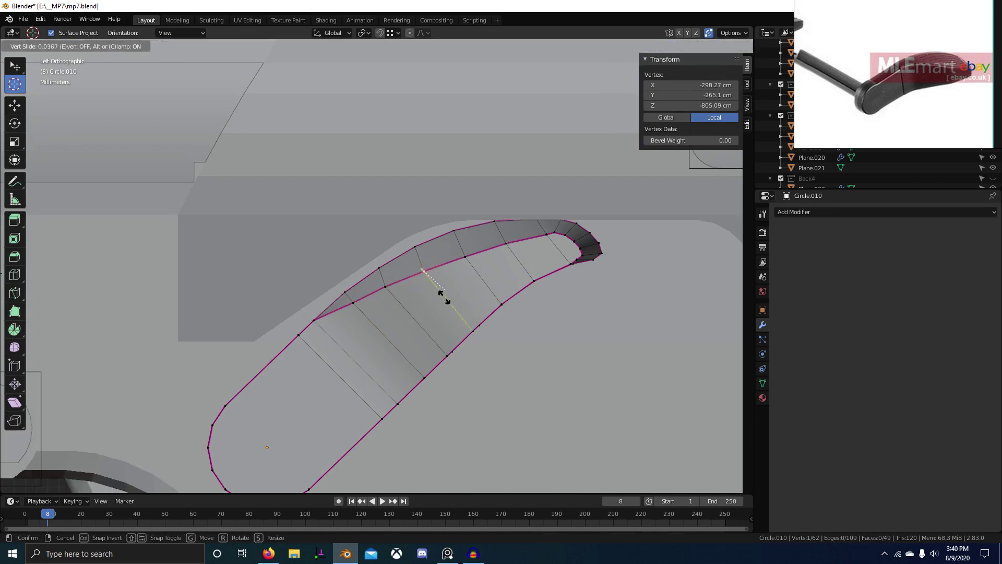
left_click(455, 298)
Step: Slide the bevel-line vertex beside the rounded tip back toward the outer edge with clamping turned off
right_click(528, 240)
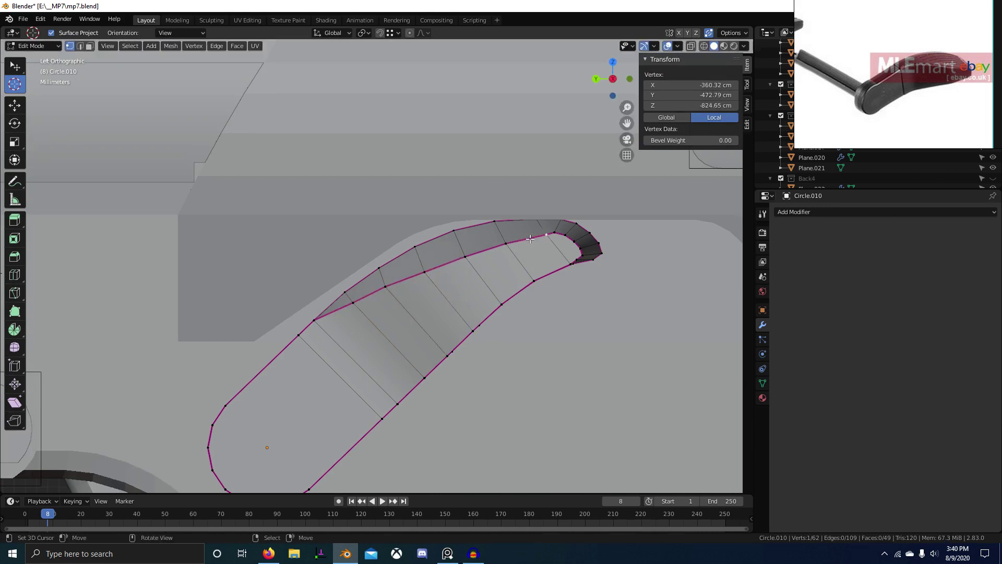
key("g")
key("g")
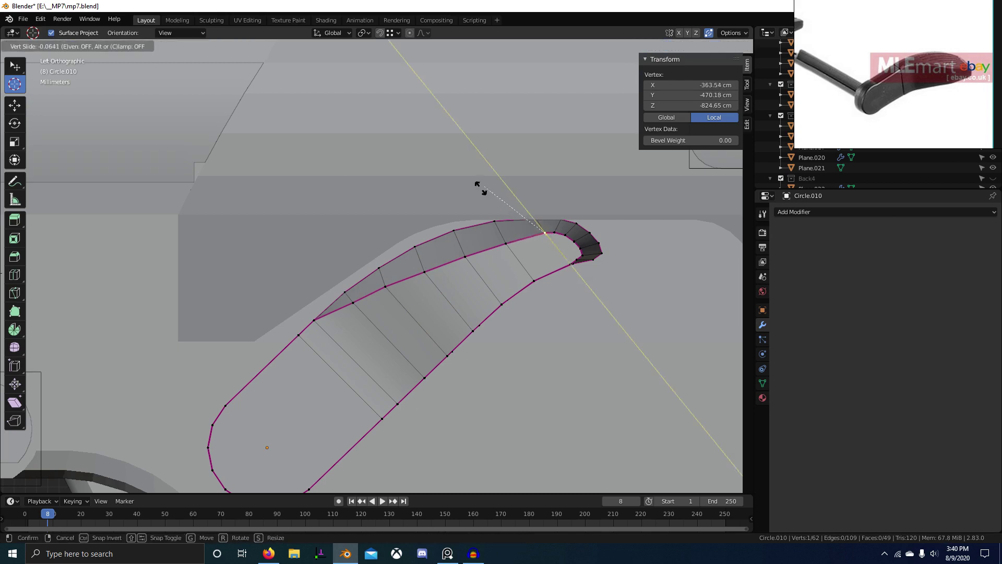
left_click(479, 184)
Step: Slide the middle bevel-line vertex and the one near the bevel's lower end slightly back toward the outer edge
right_click(518, 263)
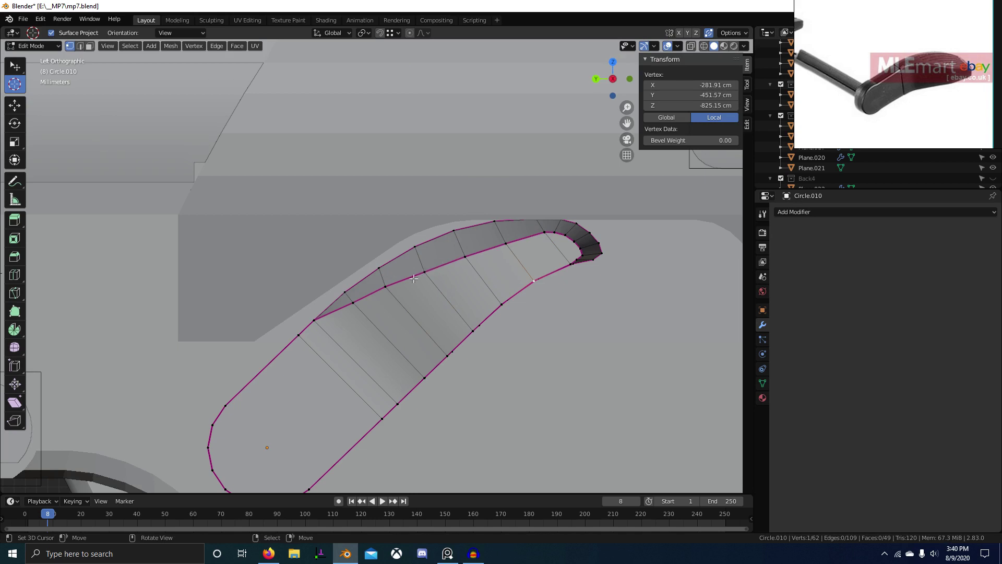
key("shift+v")
key("c")
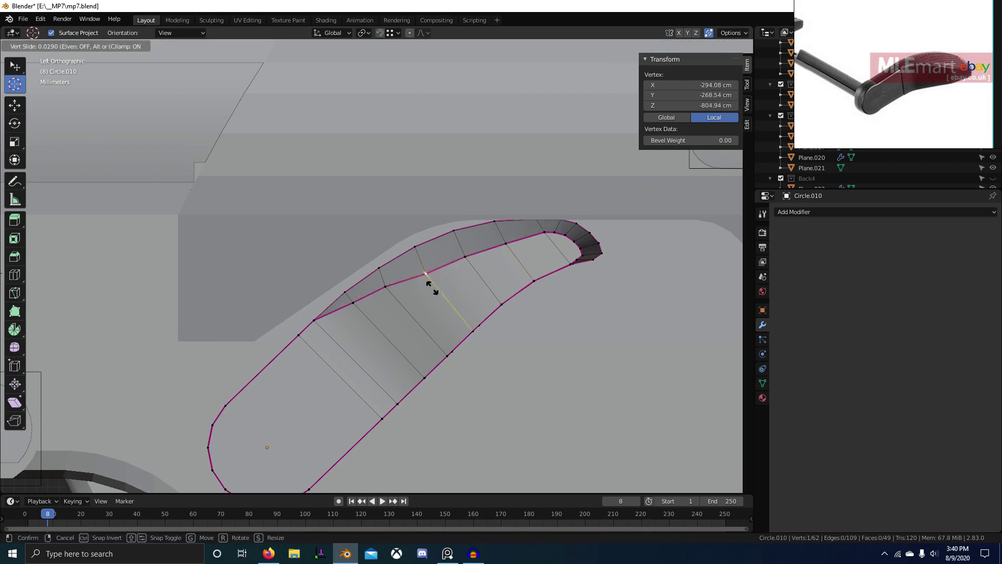
key("c")
left_click(343, 226)
right_click(360, 315)
key("g")
key("g")
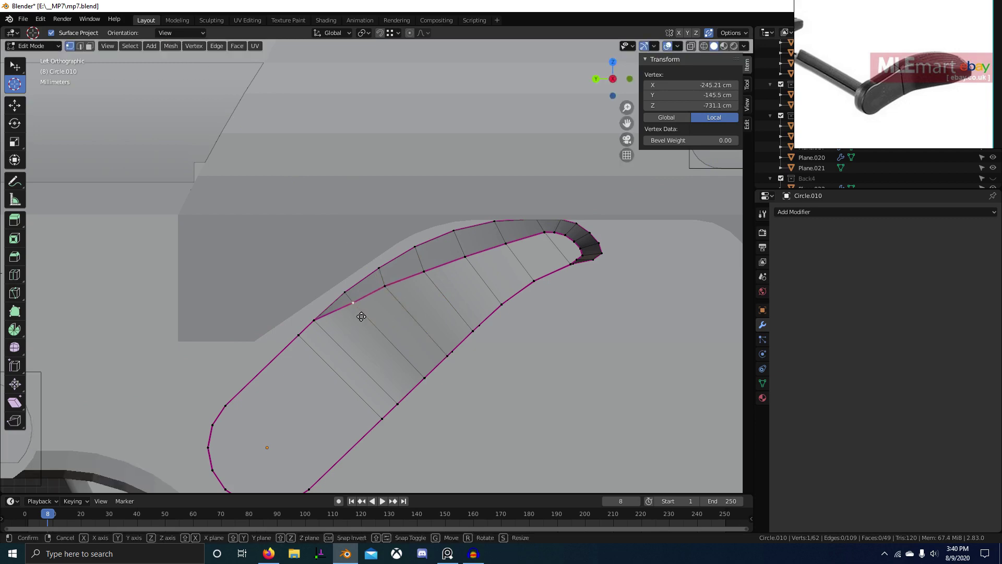
left_click(304, 252)
Step: Inspect the lever's new tapered bevel outside mesh editing from the side and front, and reopen its mesh
key("Tab")
scroll(390, 312, "down", 4)
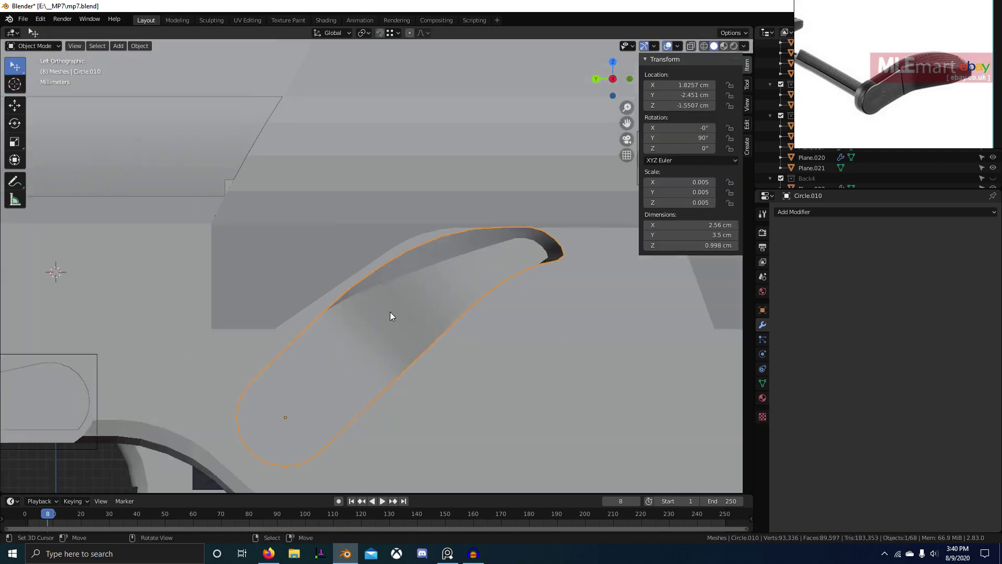
key("alt+a")
scroll(399, 323, "down", 2, "alt")
middle_click_drag(404, 327, 489, 388)
scroll(490, 389, "up", 1)
key("Tab")
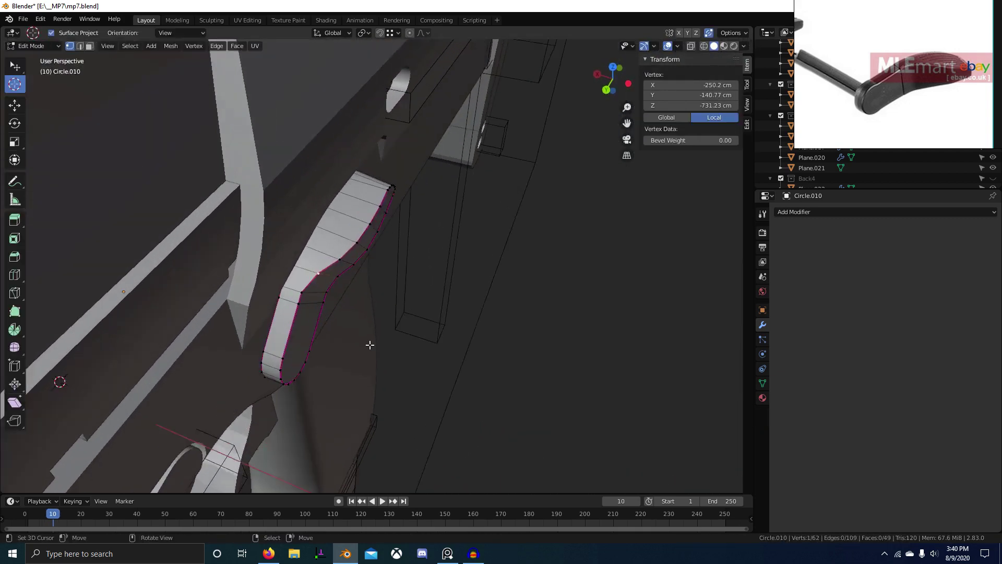
Step: Inspect the lever's bevel in and out of mesh editing from several angles and compare it with the enlarged reference photo
scroll(369, 343, "up", 3)
middle_click_drag(368, 342, 318, 291)
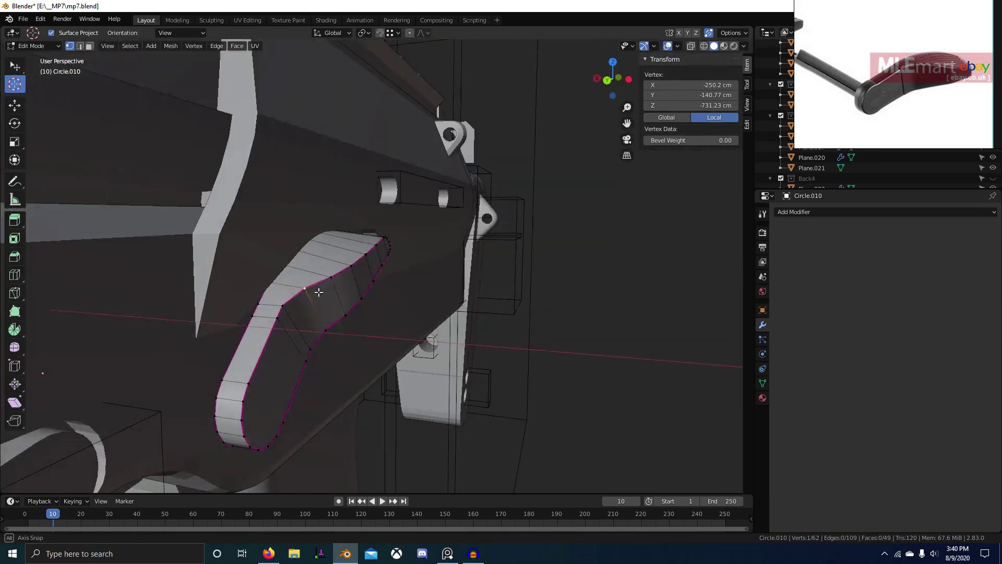
key("Tab")
scroll(340, 345, "down", 3)
middle_click_drag(342, 350, 272, 387)
scroll(314, 347, "up", 2)
middle_click_drag(315, 347, 303, 315)
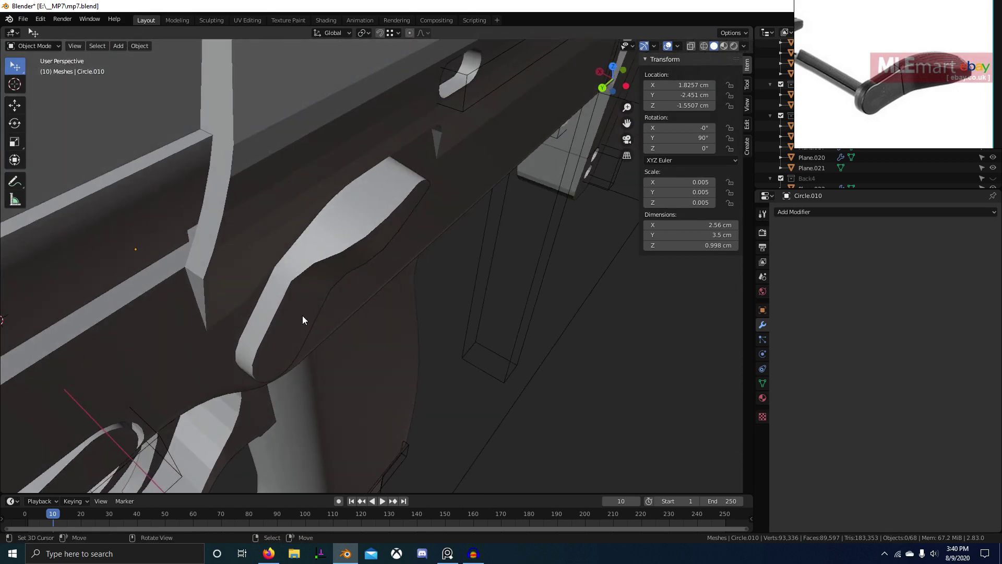
scroll(938, 71, "up", 4)
middle_click_drag(938, 71, 944, 78)
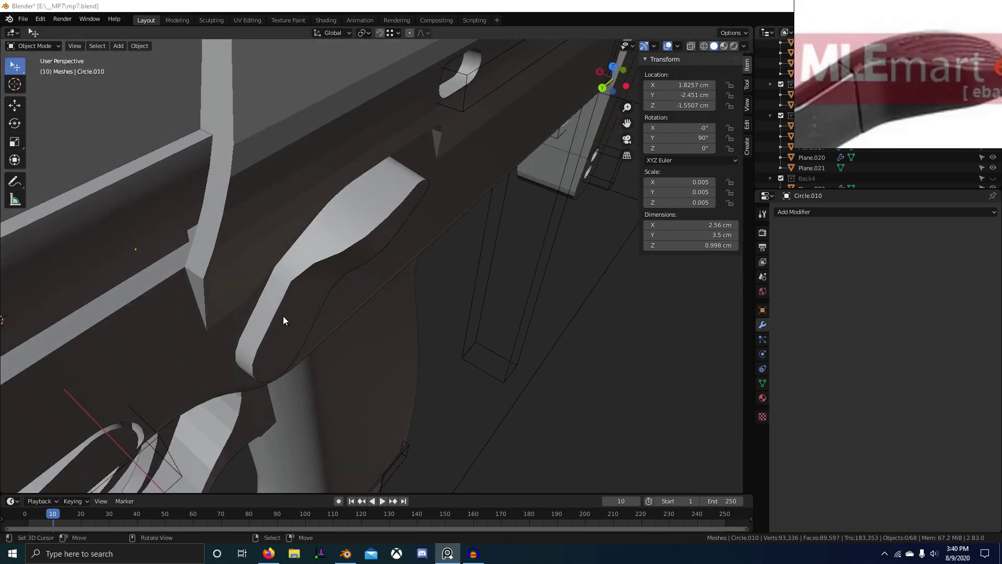
Step: Reopen the lever's mesh and knife-cut a lengthwise line through its curved part in top wireframe view, between the outer and inner edges
left_click(281, 284)
key("Tab")
key("KP_7")
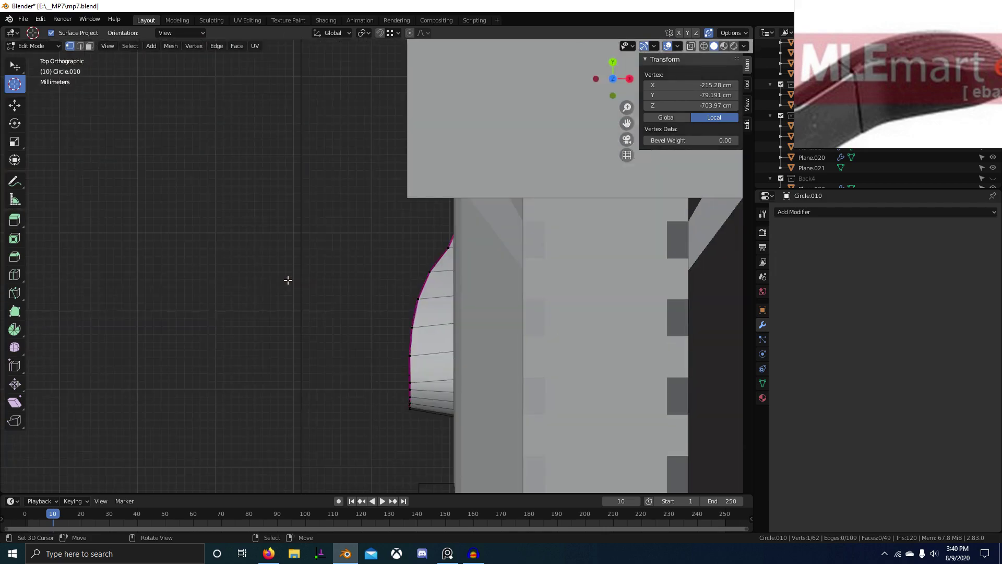
key("shift+z")
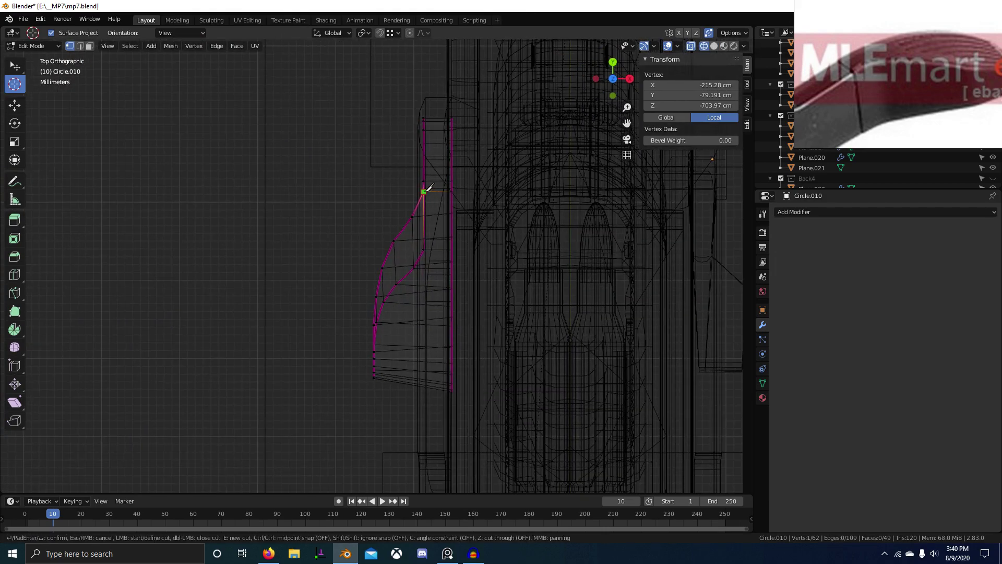
key("Return")
middle_click_drag(452, 436, 363, 392)
key("shift+z")
Step: Dissolve the stray edges the cut left on the lever and return to vertex selection
scroll(404, 352, "up", 4)
key("2")
right_click(361, 335, "shift")
scroll(363, 338, "down", 3)
middle_click_drag(362, 338, 410, 421)
key("ctrl+x")
scroll(410, 421, "up", 2)
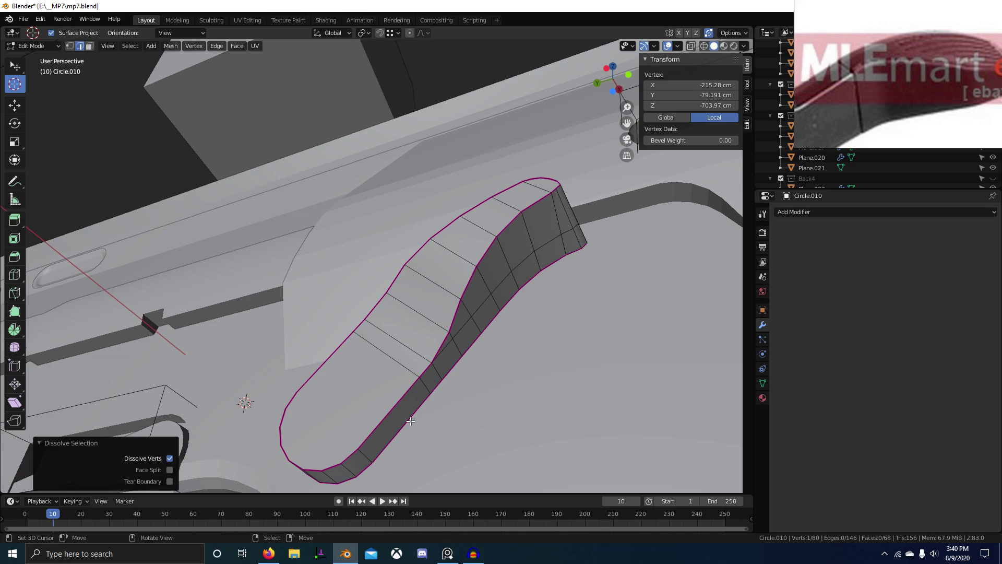
key("1")
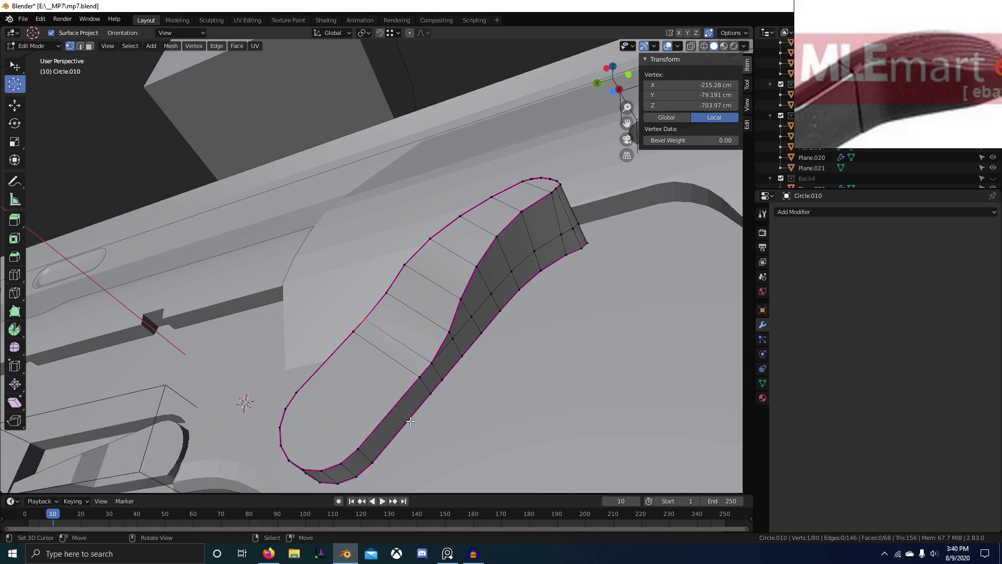
Step: Isolate the lever and shift the two lowest upper-side vertices of the new line slightly upward with X locked
key("KP_3")
key("KP_Divide")
middle_click_drag(463, 375, 332, 228)
right_click(333, 228)
key("g")
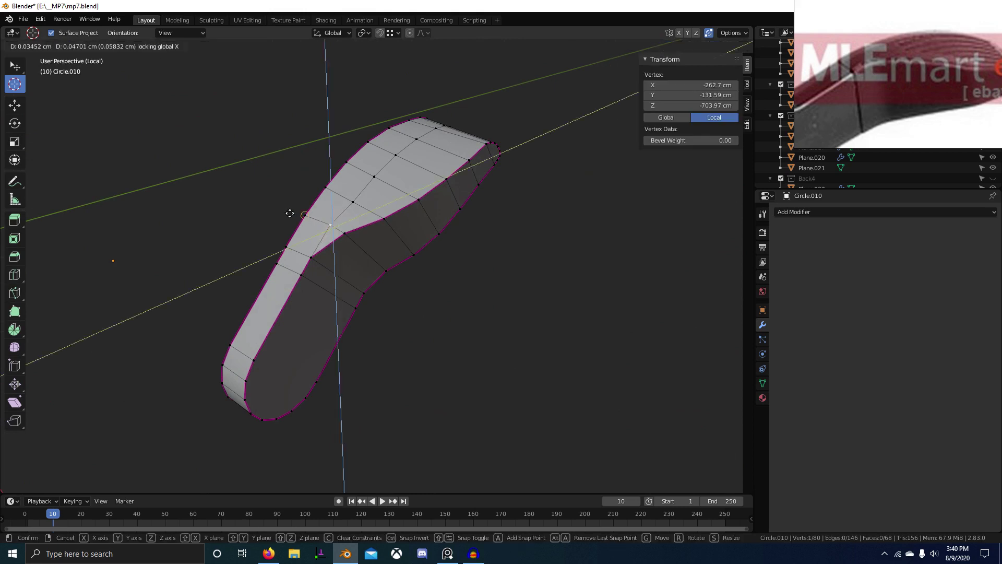
left_click(289, 213)
right_click(354, 204)
key("g")
key("shift+x")
left_click(318, 183)
Step: Raise the next three vertices of the line toward the rounded tip, keeping X locked
right_click(376, 180)
key("g")
key("shift+x")
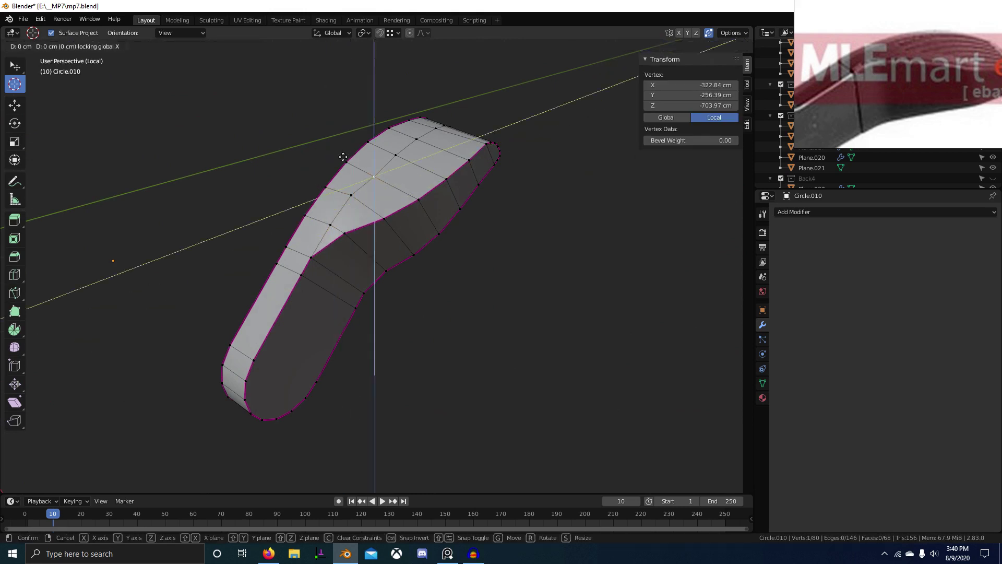
left_click(342, 152)
right_click(395, 156)
key("g")
key("shift+x")
left_click(376, 138)
middle_click_drag(405, 183, 324, 206)
right_click(448, 190)
key("g")
key("shift+x")
left_click(450, 184)
Step: Select the line's vertices around the tip and underside and slide them fully onto the inner edge with auto merge off
right_click(486, 201)
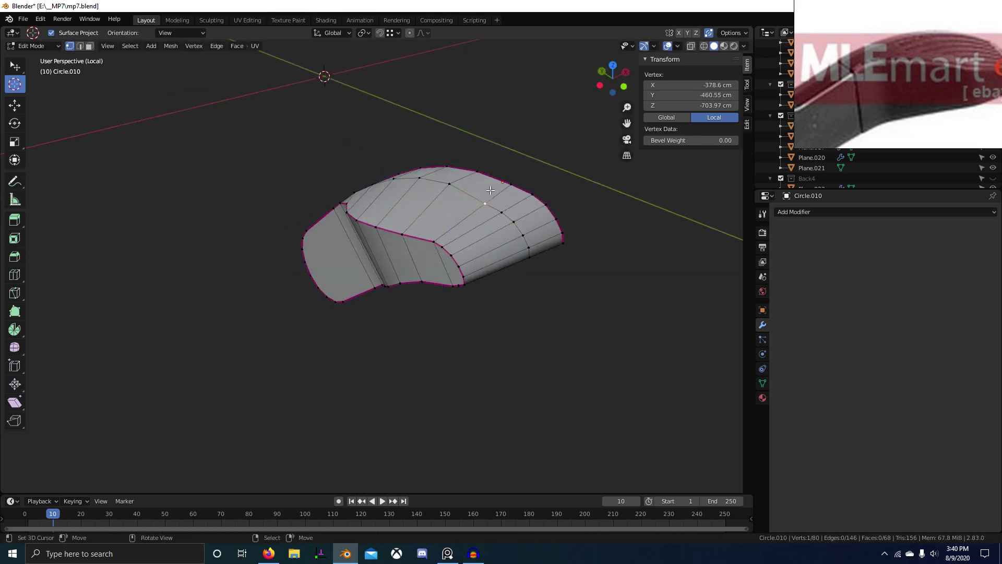
middle_click_drag(491, 190, 424, 210)
right_click(388, 271, "ctrl")
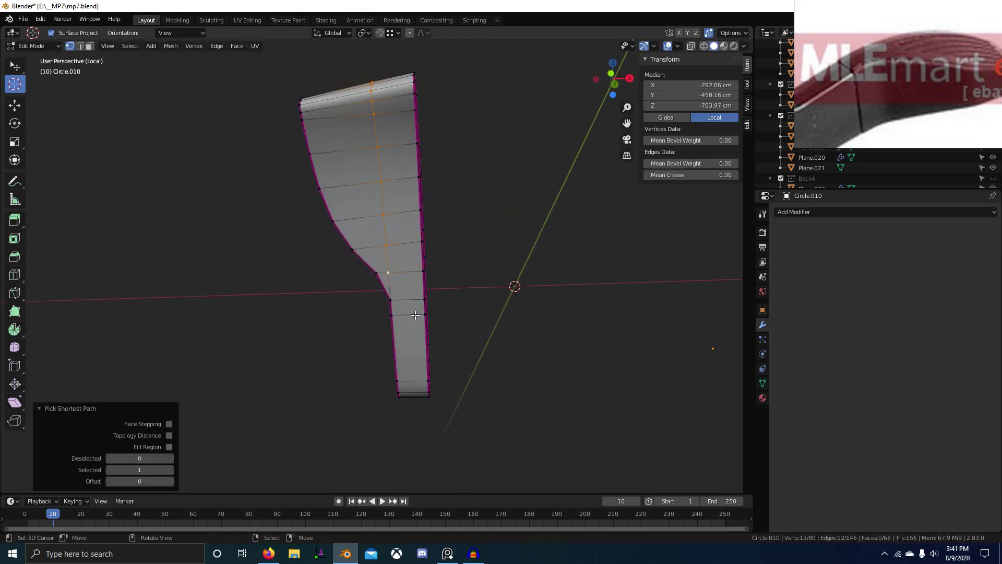
middle_click_drag(634, 140, 627, 106)
left_click(709, 35)
key("g")
key("g")
left_click(694, 164)
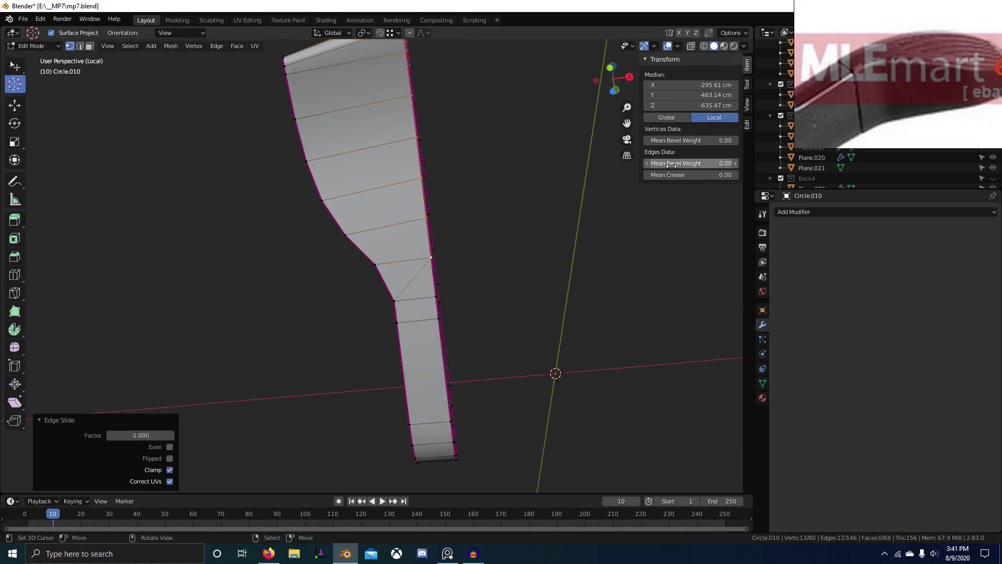
Step: Move the slid vertices back outward about 0.36 cm along X, then leave mesh editing and show the whole gun
scroll(517, 172, "down", 2)
key("g")
key("x")
left_click(389, 289)
middle_click_drag(421, 177, 436, 323)
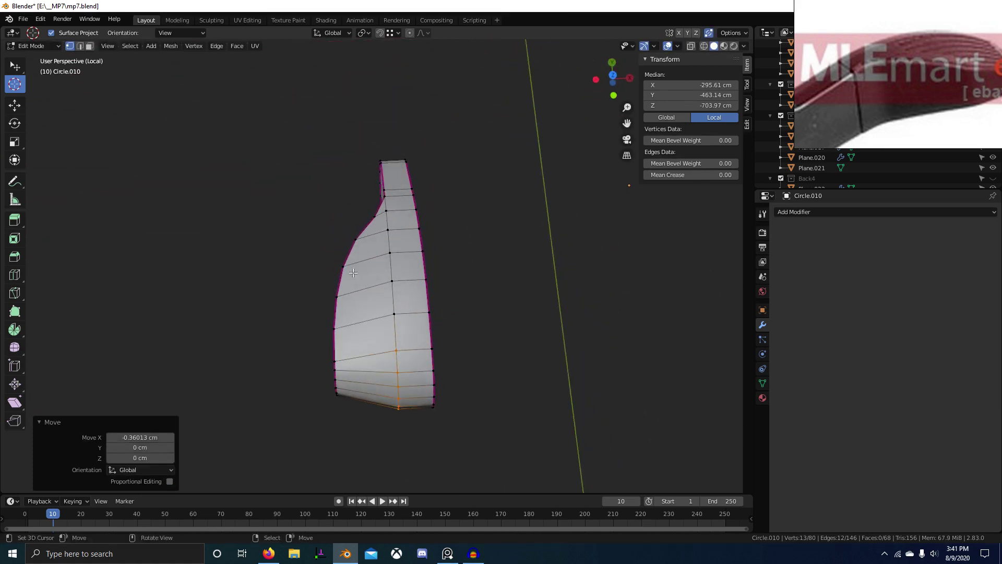
middle_click_drag(353, 272, 363, 338)
key("Tab")
key("KP_Divide")
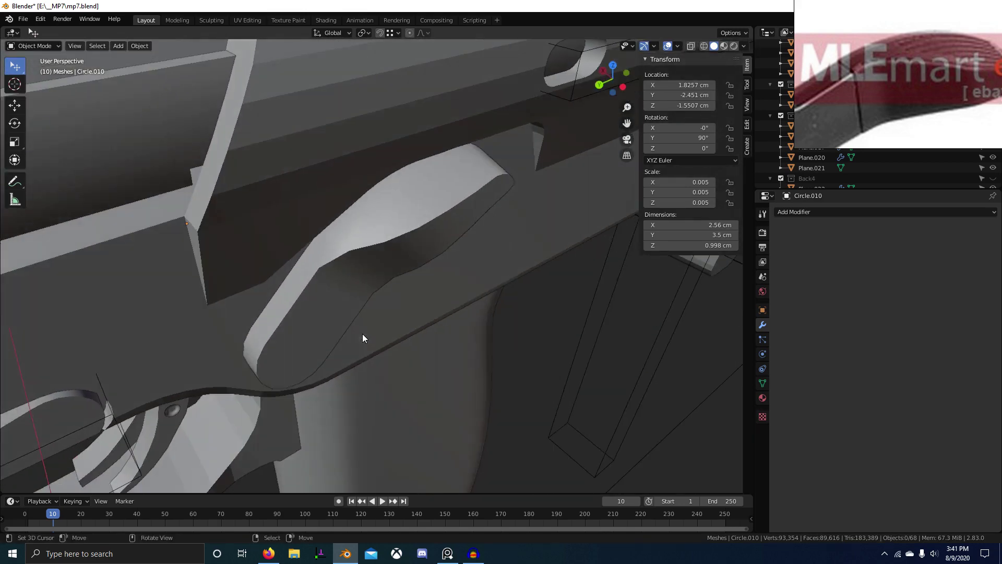
Step: Try a level 2 subdivision on the lever, check its smoothed shape and undo it
key("ctrl+2")
middle_click_drag(452, 309, 456, 267)
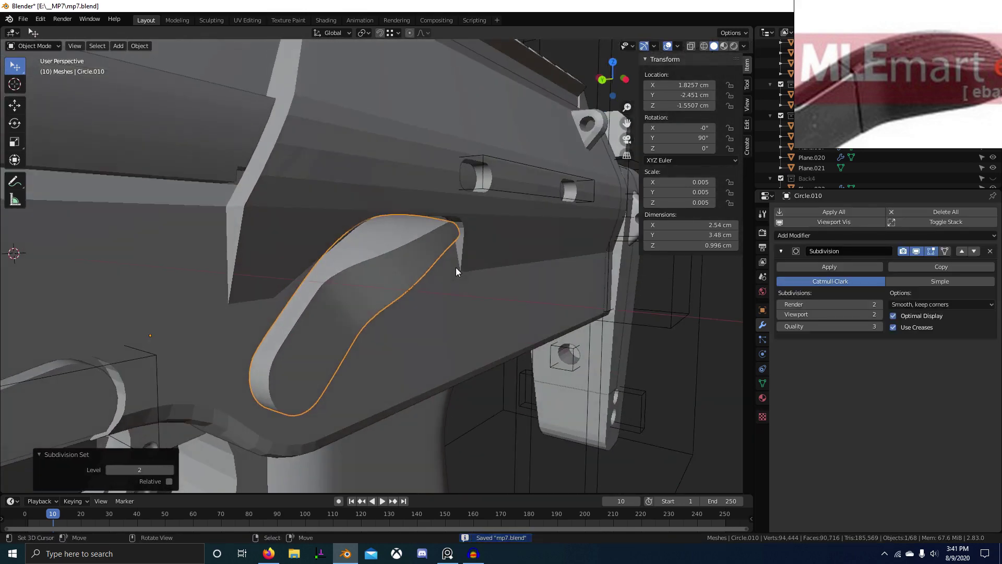
middle_click_drag(585, 319, 490, 347)
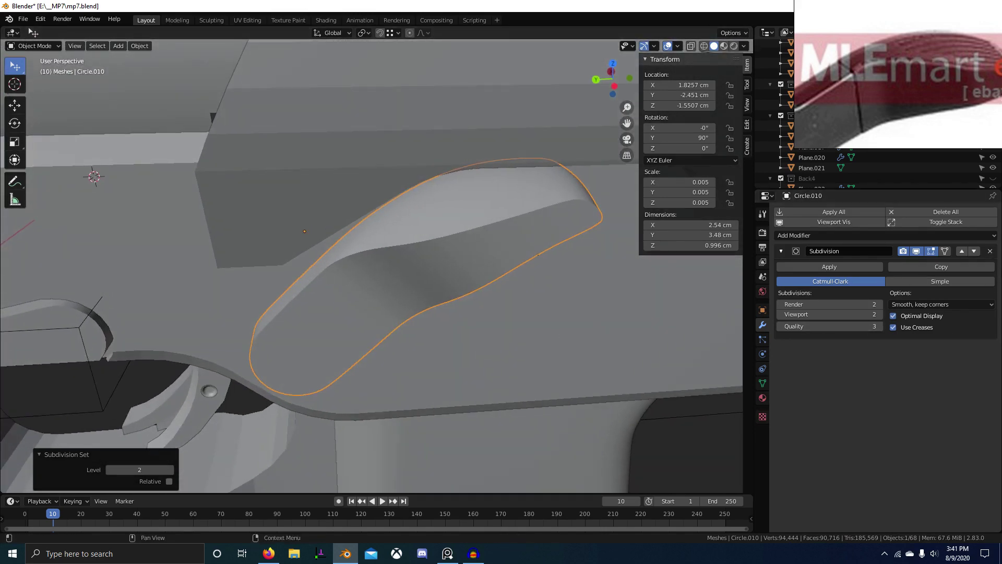
key("ctrl+z")
Step: Select all of the lever's creased edges by similar crease and assign them a bevel weight
key("Tab")
key("2")
left_click(437, 240)
key("shift+g")
key("c")
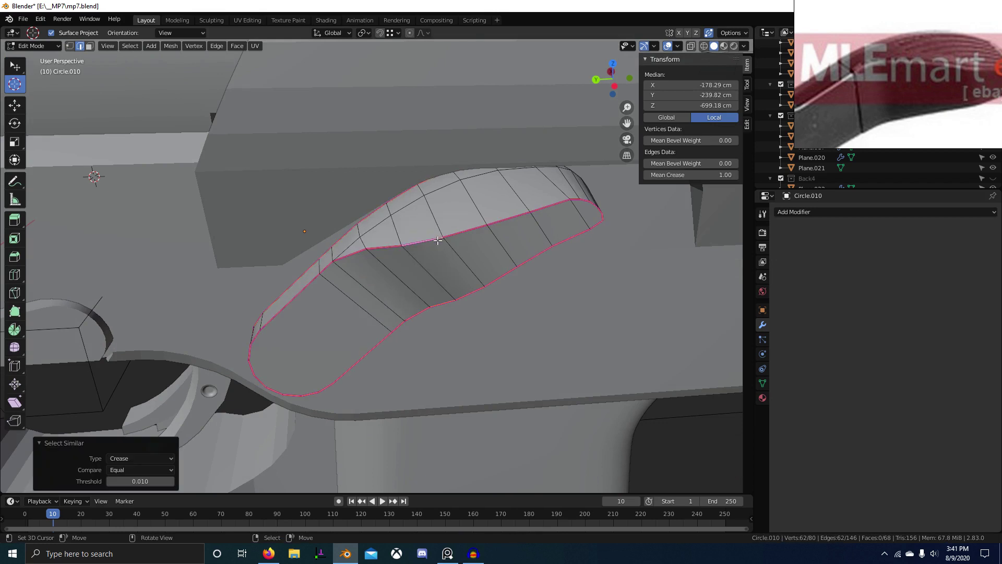
key("ctrl+e")
key("w")
key("Escape")
key("Tab")
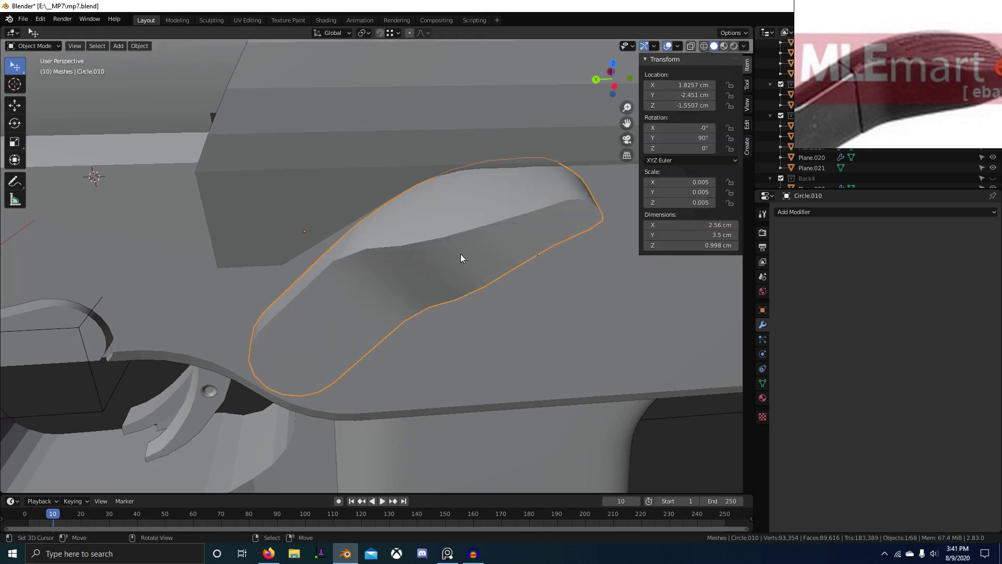
Step: Add a Bevel modifier limited by weight to the lever, apply the object's scale and set the bevel offset to 0.09 cm
left_click(843, 210)
left_click(829, 229)
left_click(919, 419)
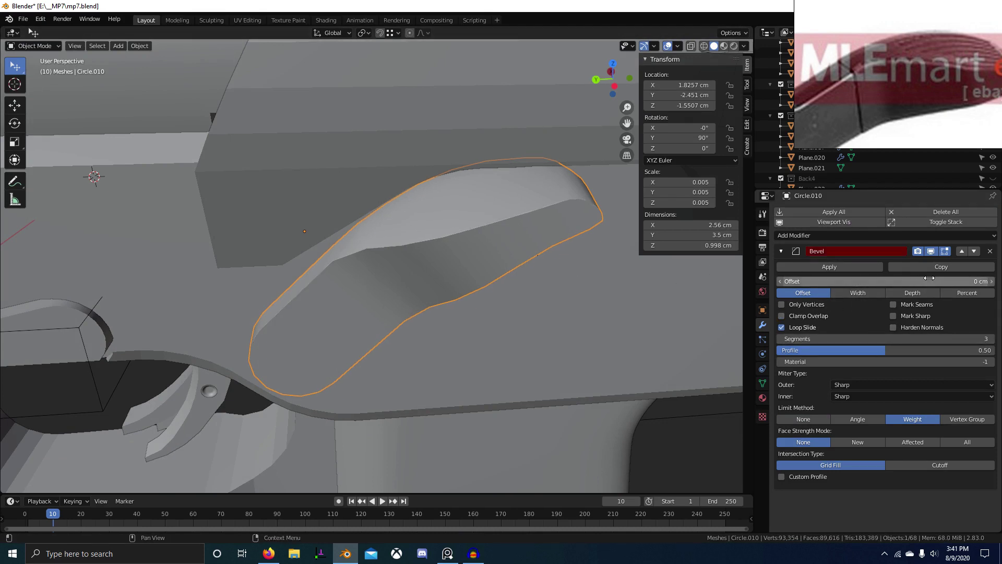
key("Escape")
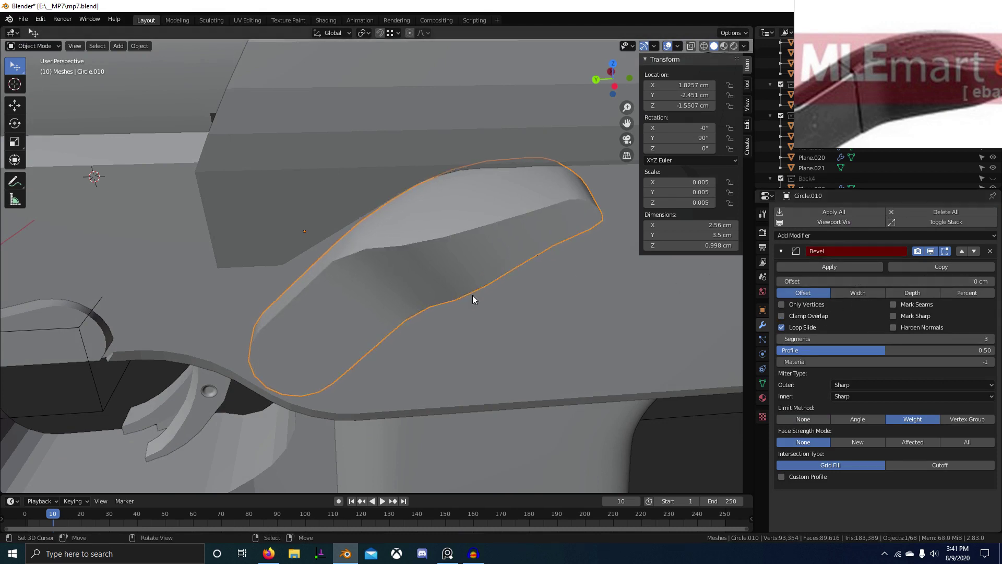
key("ctrl+a")
left_click(450, 297)
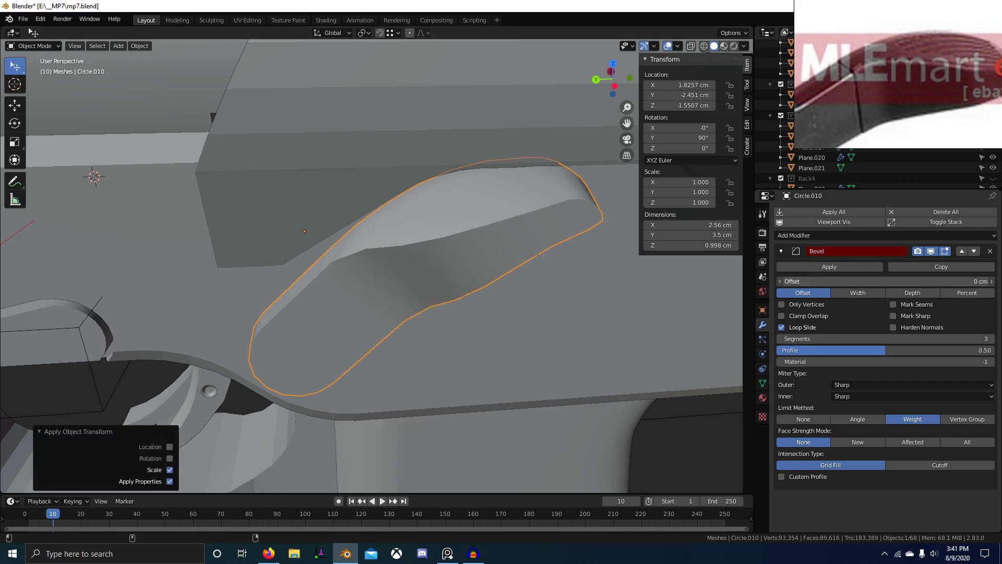
mouse_move(885, 281)
left_mouse_down()
mouse_move(914, 281)
mouse_move(891, 281)
left_mouse_up()
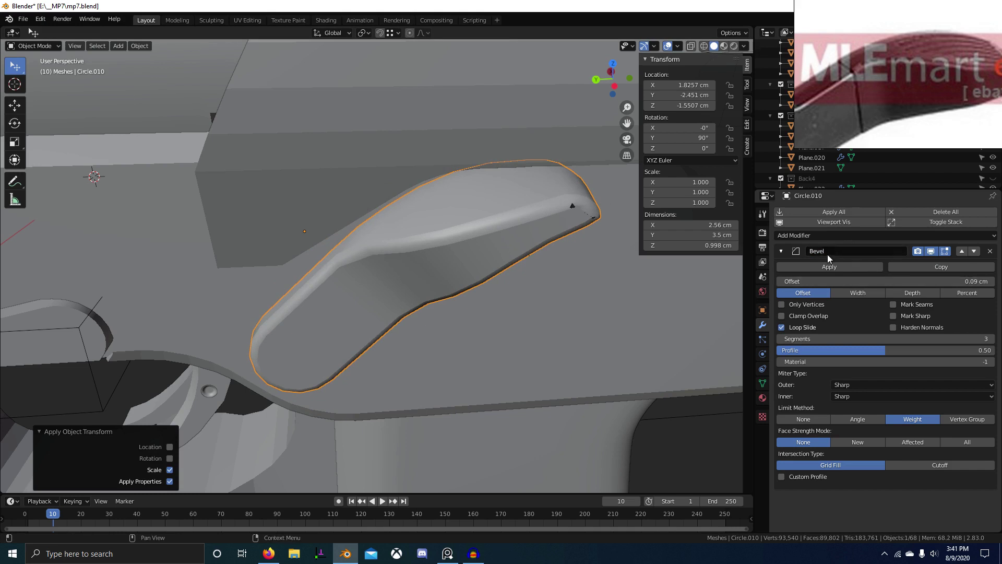
Step: Try a Weighted Normal modifier on the beveled lever and remove it
left_click(781, 251)
left_click(796, 236)
left_click(783, 306)
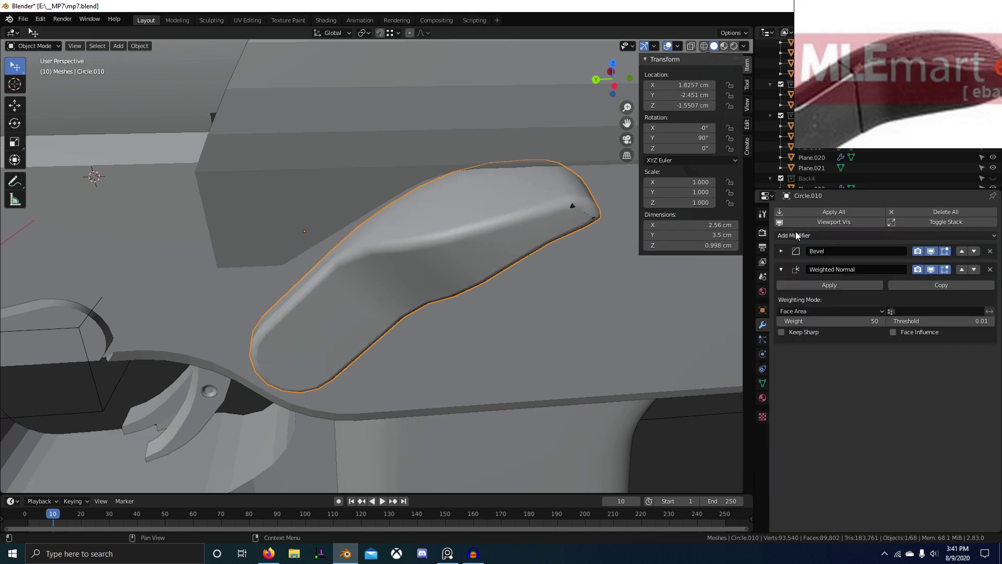
left_click(990, 269)
Step: Try a Weld modifier on the lever with a distance of about 0.046 cm and remove it
left_click(963, 235)
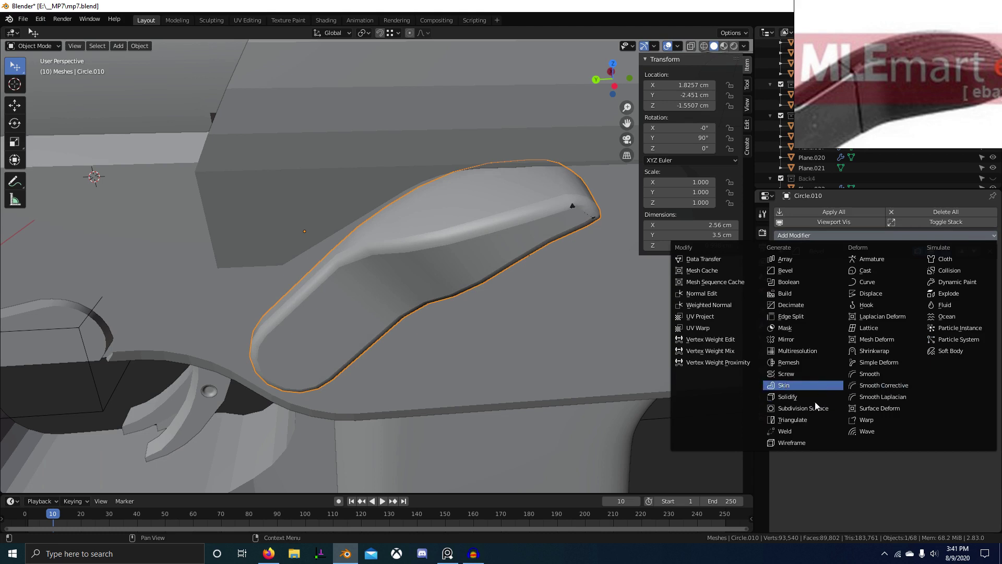
left_click(805, 432)
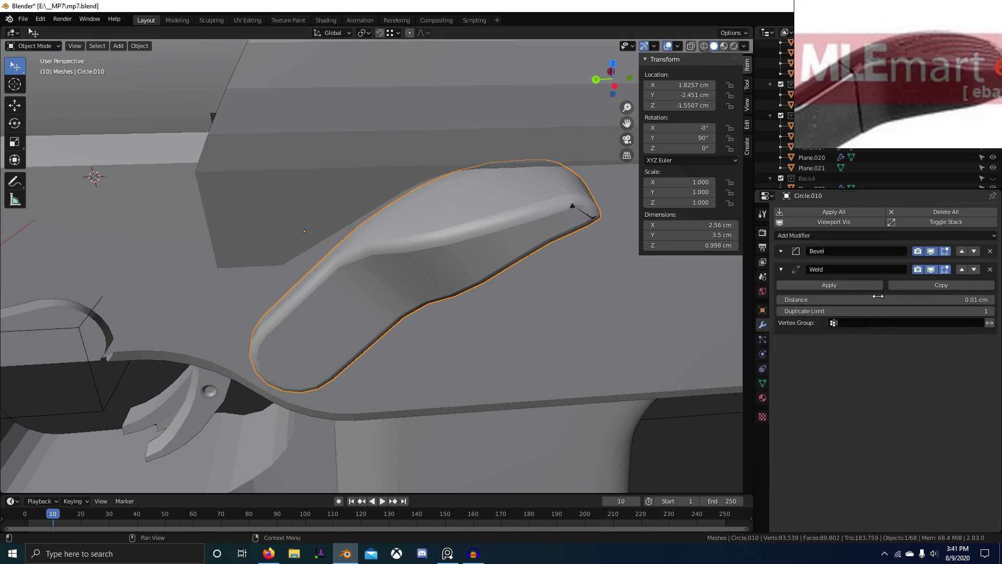
middle_click_drag(505, 266, 506, 277)
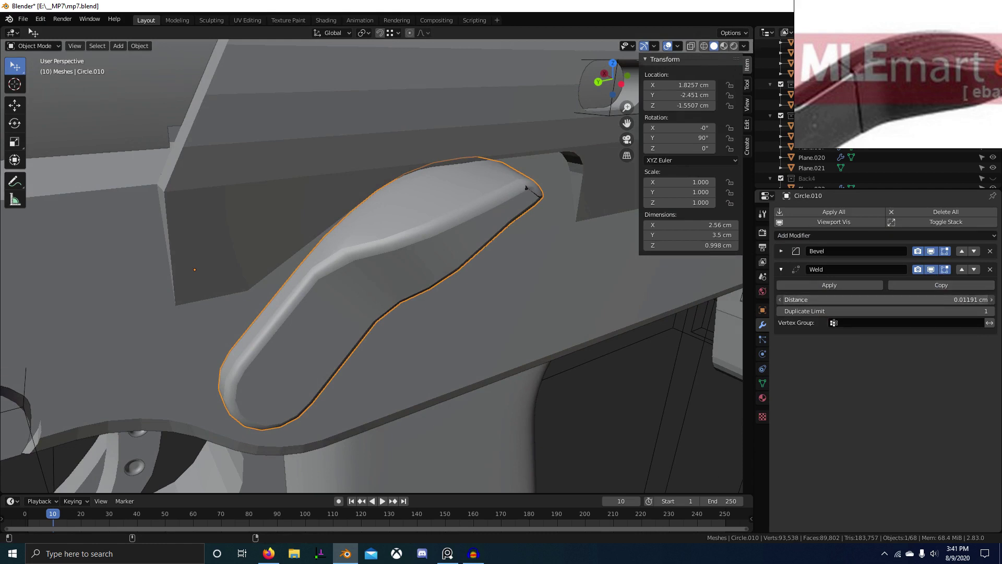
left_click_drag(885, 300, 893, 299)
middle_click_drag(460, 188, 451, 237)
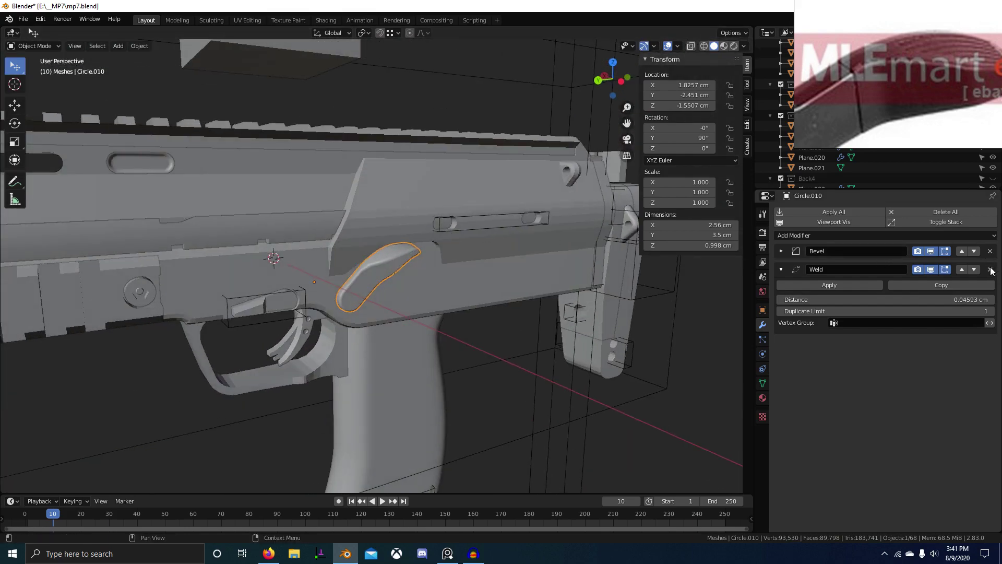
left_click(990, 270)
Step: Remove the Bevel modifier from the lever and deselect it
left_click(990, 251)
scroll(571, 242, "up", 5)
key("alt+a")
middle_click_drag(571, 242, 358, 285)
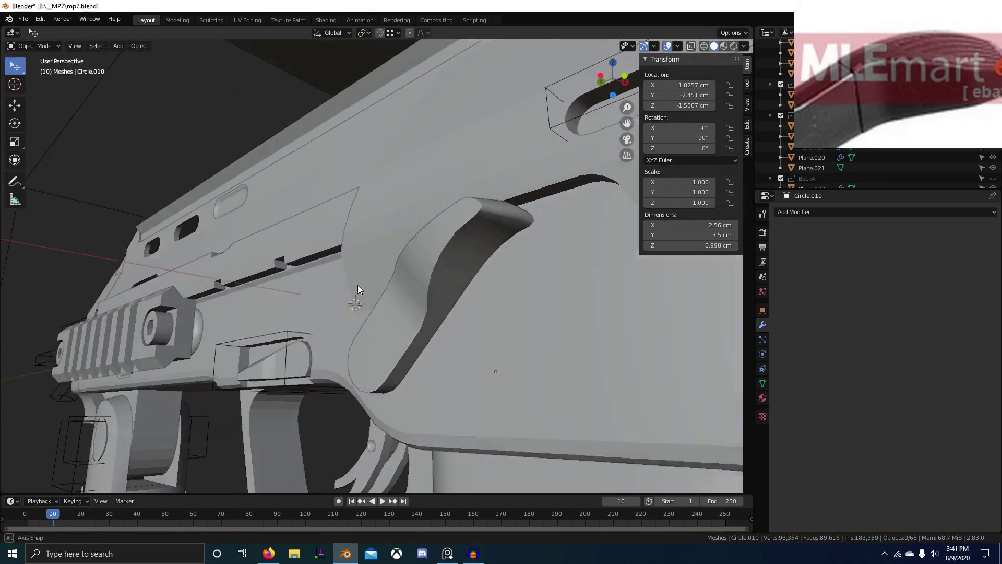
Step: Try the level 2 subdivision on the lever again, save the file and remove the modifier
left_click(478, 258)
key("ctrl+2")
middle_click_drag(478, 257, 375, 291)
key("alt+a")
left_click(374, 290)
key("ctrl+s")
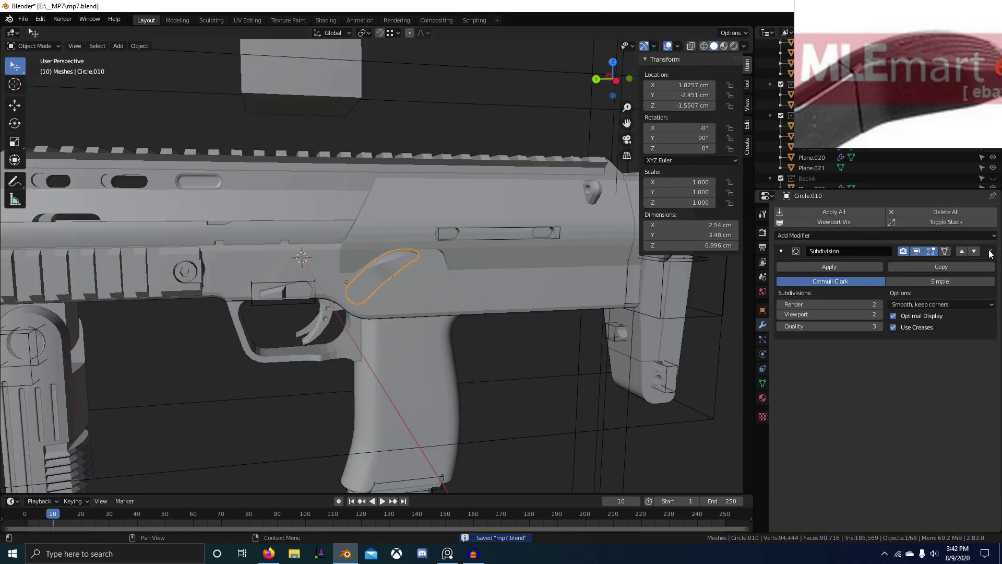
left_click(990, 252)
Step: Deselect everything and save the gun model
scroll(426, 336, "down", 6)
key("alt+a")
key("ctrl+s")
Step: Examine the front cap and receiver slots from several angles, and browse the reference board up to the cutaway image
middle_click_drag(278, 269, 433, 281)
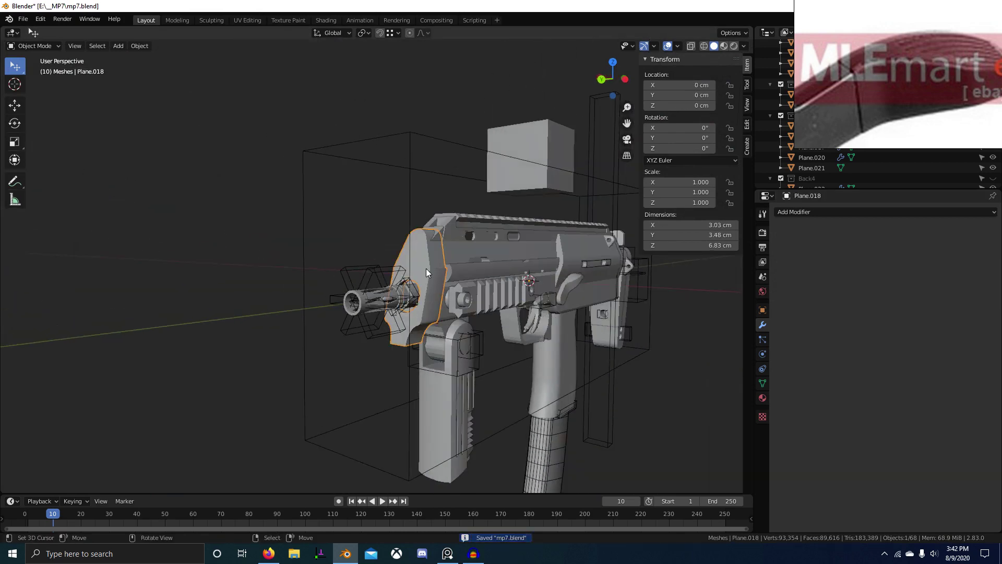
scroll(426, 268, "up", 3)
middle_click_drag(552, 252, 439, 291)
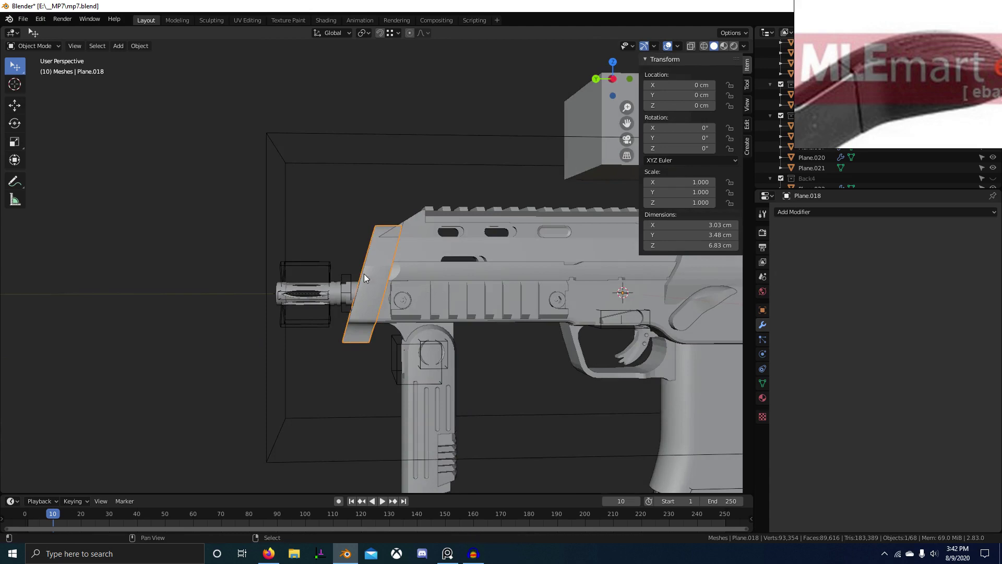
middle_click_drag(364, 273, 315, 296, "shift")
scroll(319, 293, "up", 2)
scroll(368, 320, "up", 4)
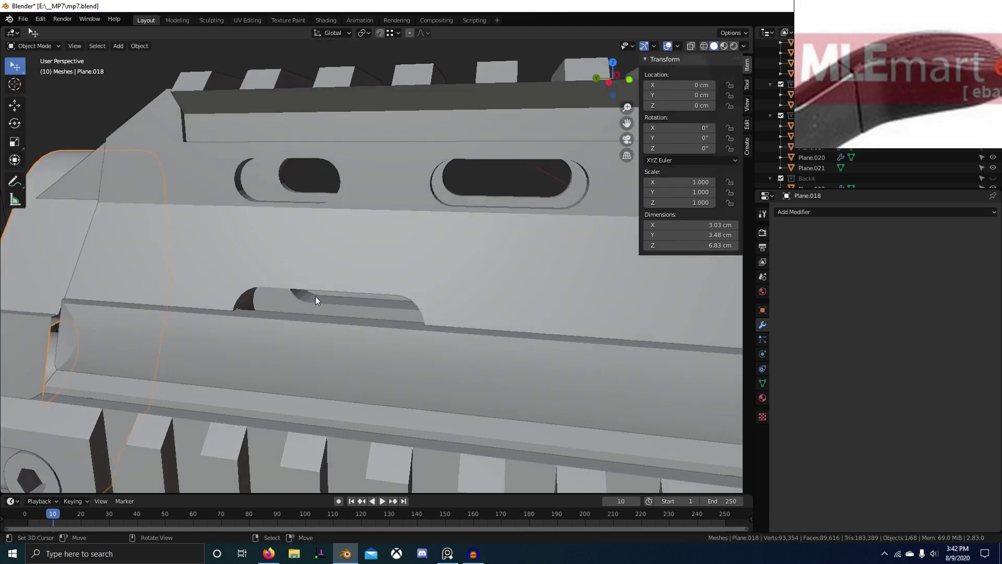
scroll(315, 296, "down", 7)
middle_click_drag(511, 302, 464, 333, "shift")
scroll(894, 84, "down", 10)
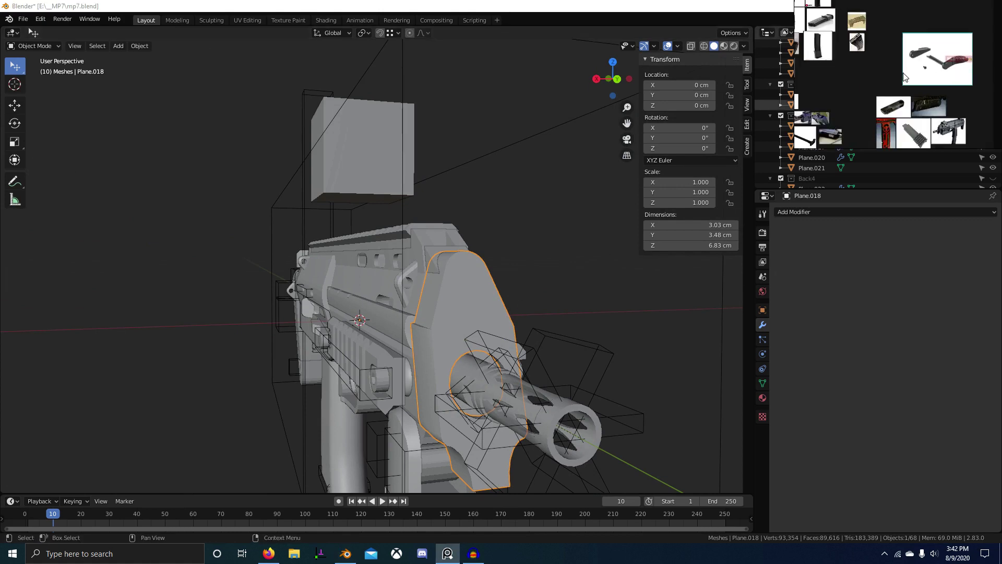
scroll(894, 74, "up", 10)
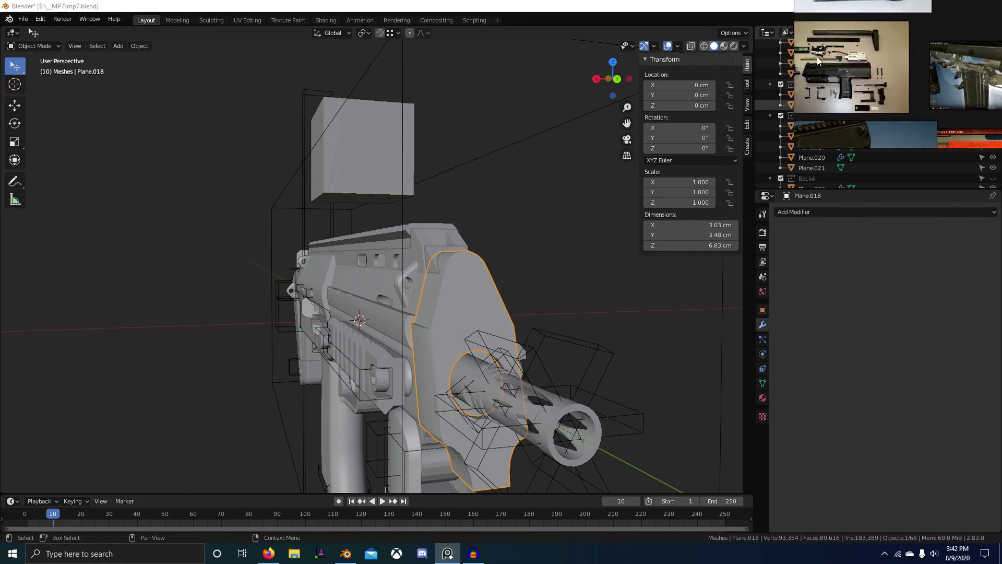
scroll(886, 95, "up", 8)
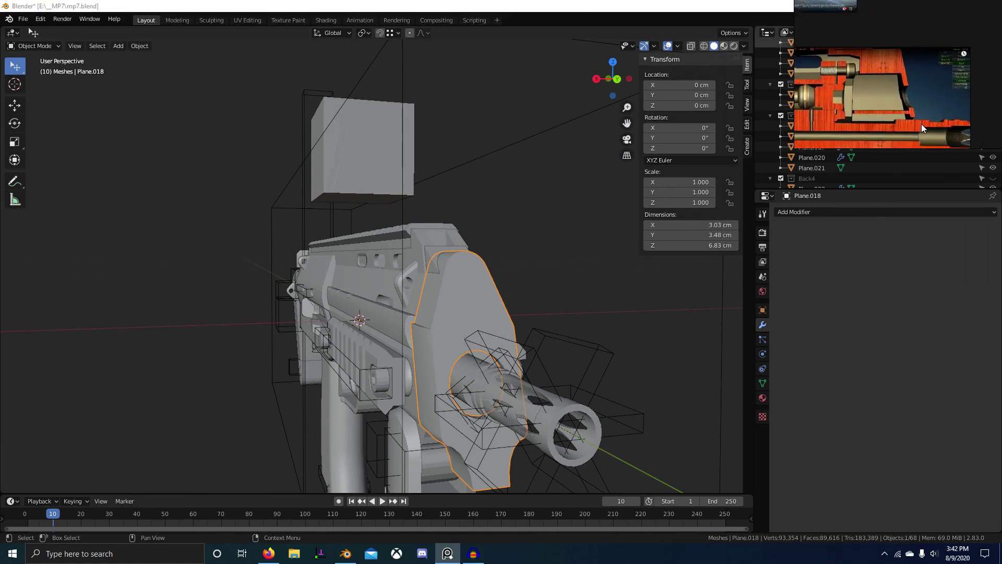
Step: Examine the front plate's outline straight on, in wireframe and solid shading, and compare it with the cutaway reference
middle_click_drag(625, 204, 477, 336, "shift")
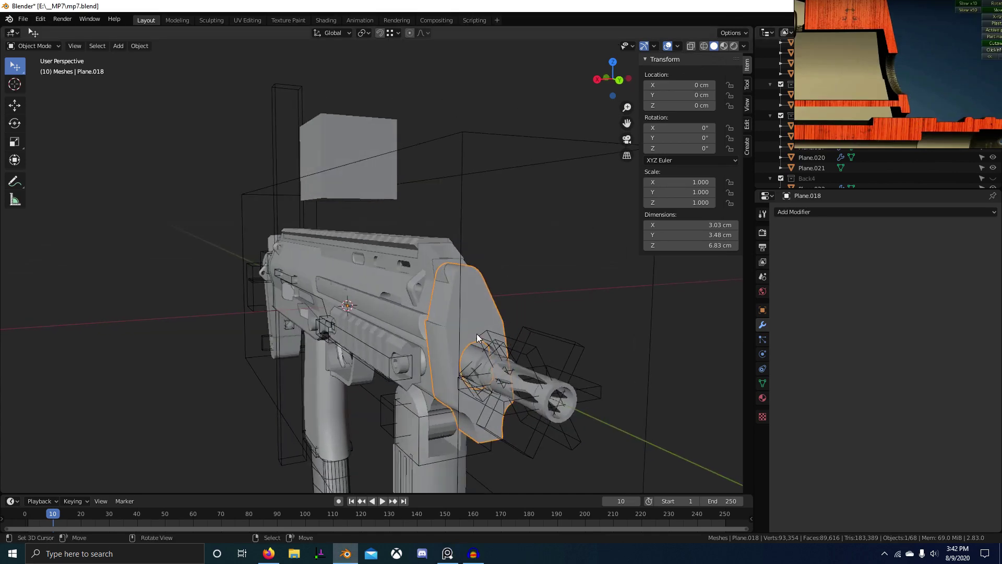
key("Tab")
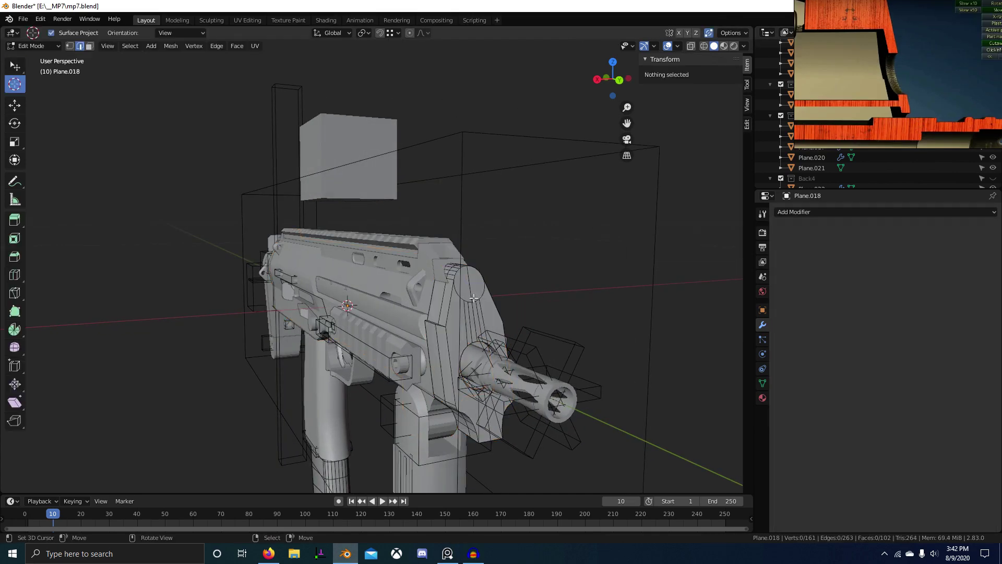
key("KP_3")
key("ctrl+KP_3")
key("ctrl+KP_1")
key("shift+z")
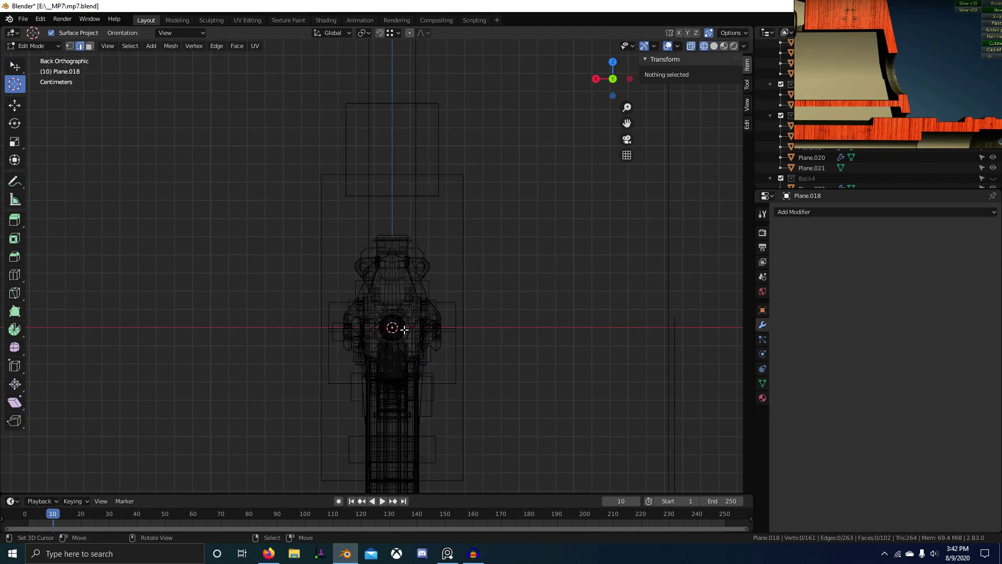
scroll(404, 330, "up", 3)
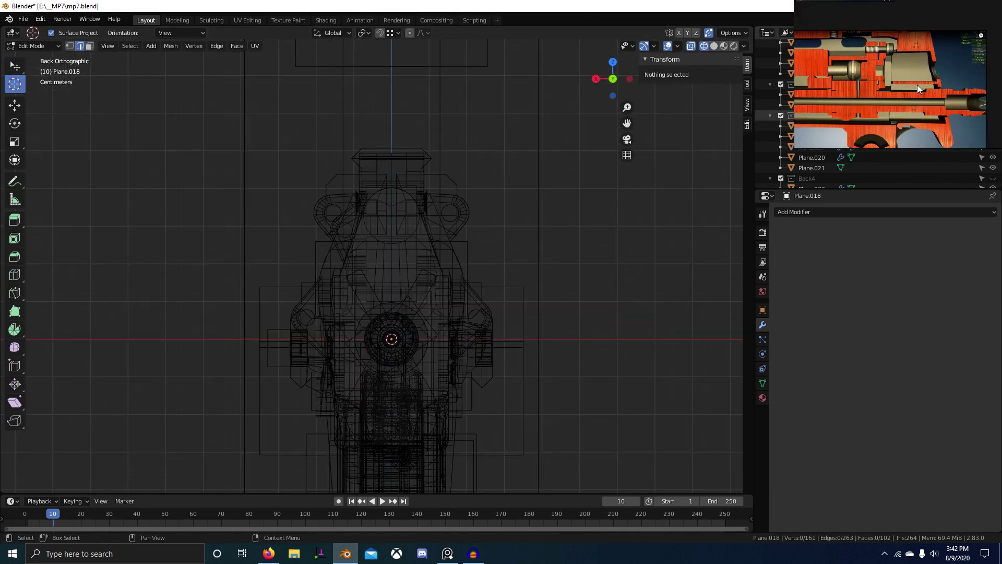
key("shift+z")
scroll(450, 271, "up", 2)
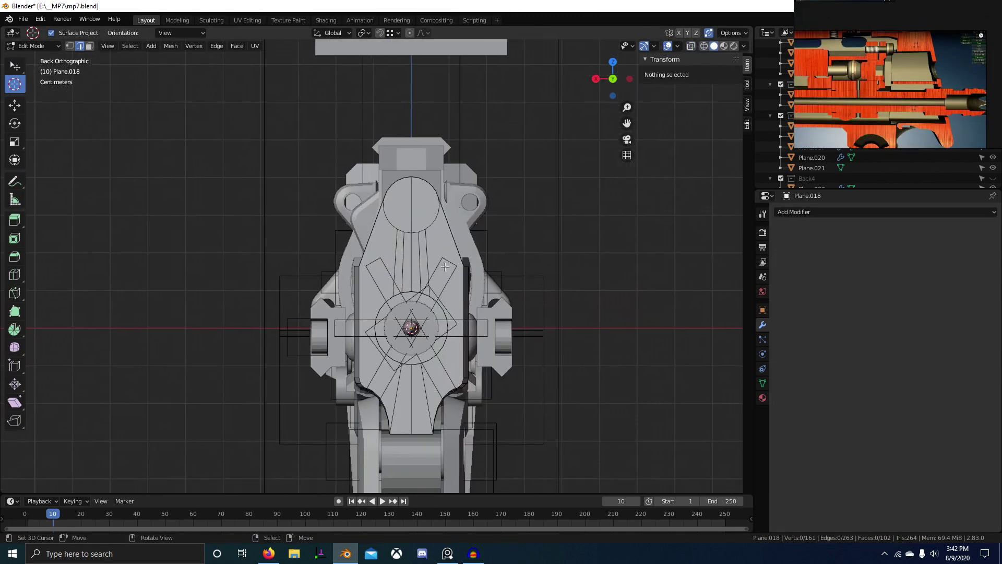
Step: Add a mesh circle with 24 vertices as a separate object
key("Tab")
key("shift+a")
mouse_move(478, 249)
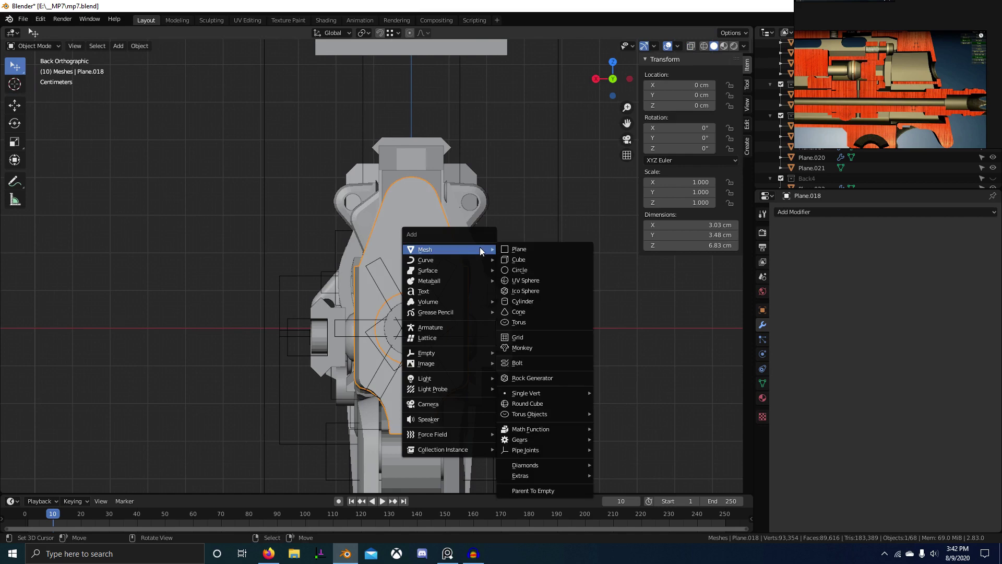
left_click(544, 271)
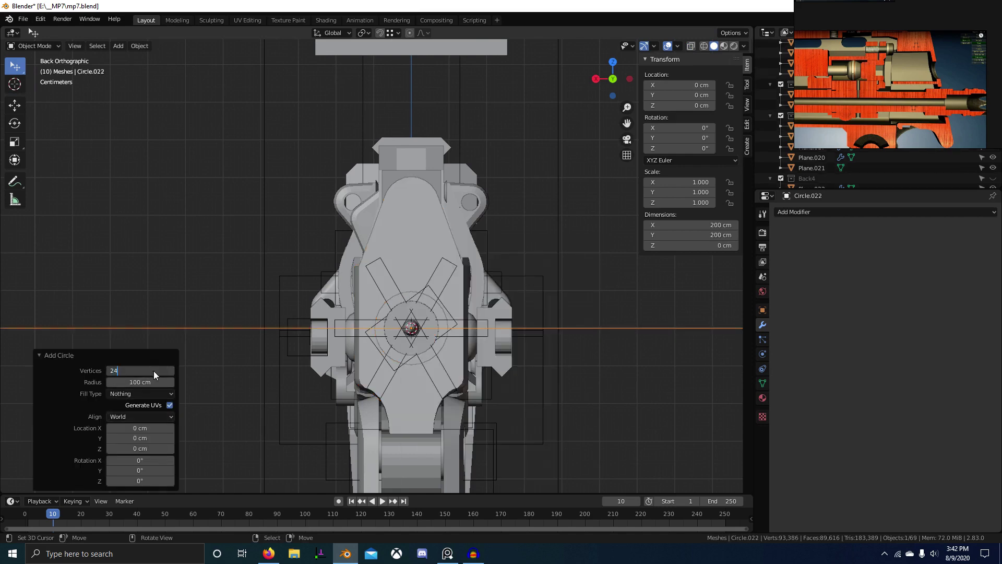
key("Return")
Step: Rotate the circle 90° about Y and 90° about Z, and scale it down to about 3.64 cm across
scroll(459, 288, "down", 6)
key("r")
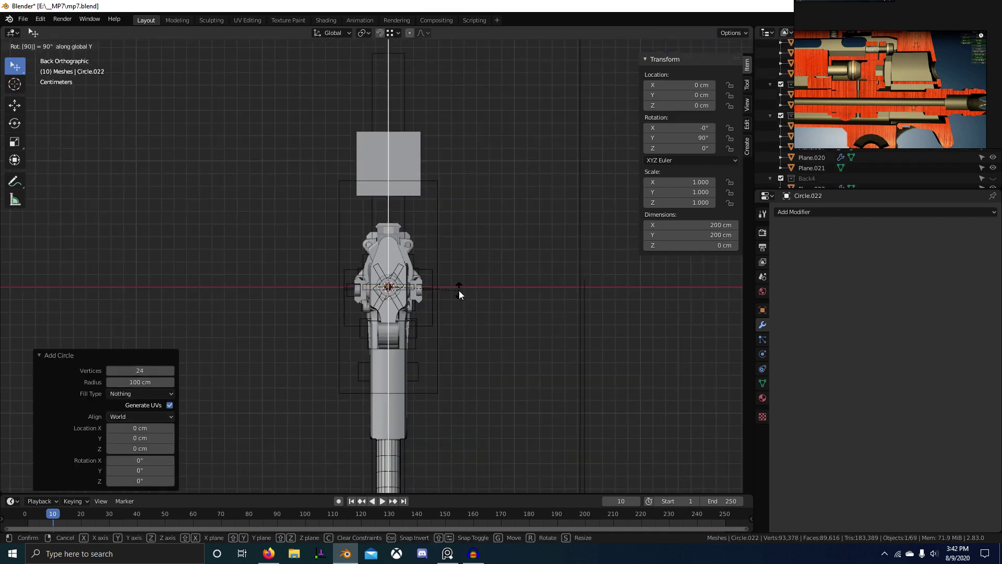
key("Return")
type("rz90")
key("Return")
key("s")
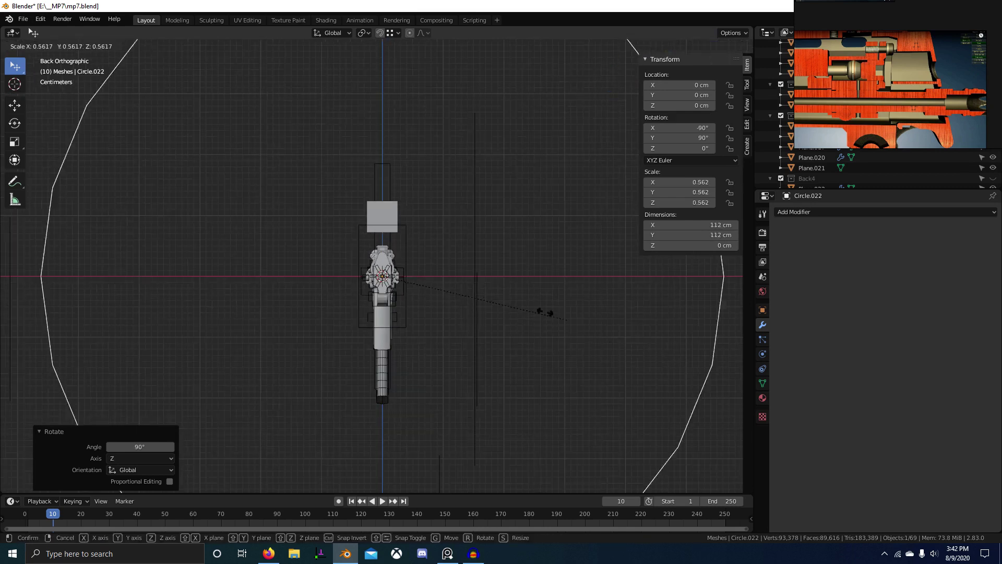
left_click(588, 352)
scroll(503, 342, "up", 9)
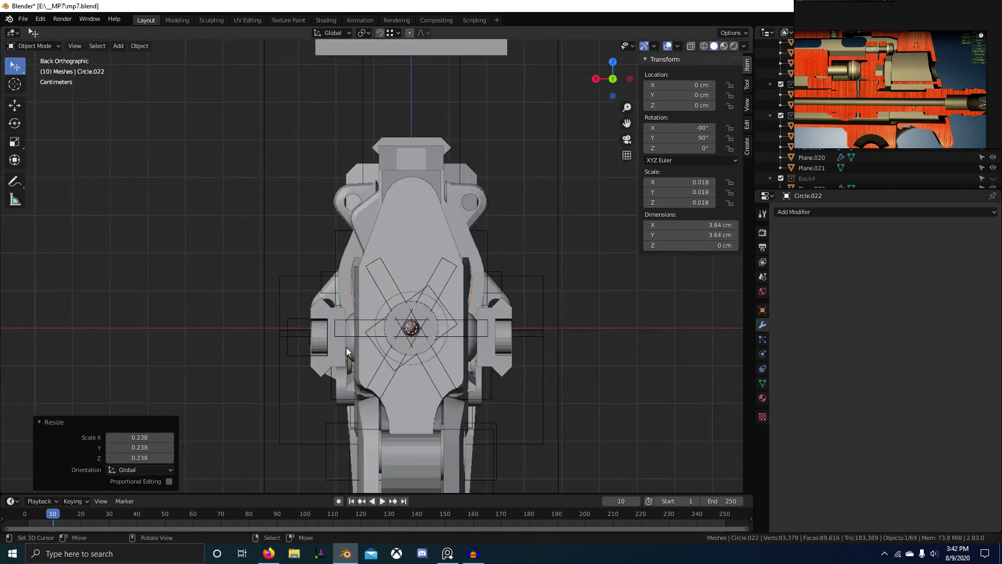
Step: Scale the circle down to about 1.08 cm across and raise it about 1.51 cm above the barrel's axis
key("shift+z")
scroll(522, 366, "up", 3)
key("s")
left_click(538, 374)
key("g")
key("z")
left_click(519, 276)
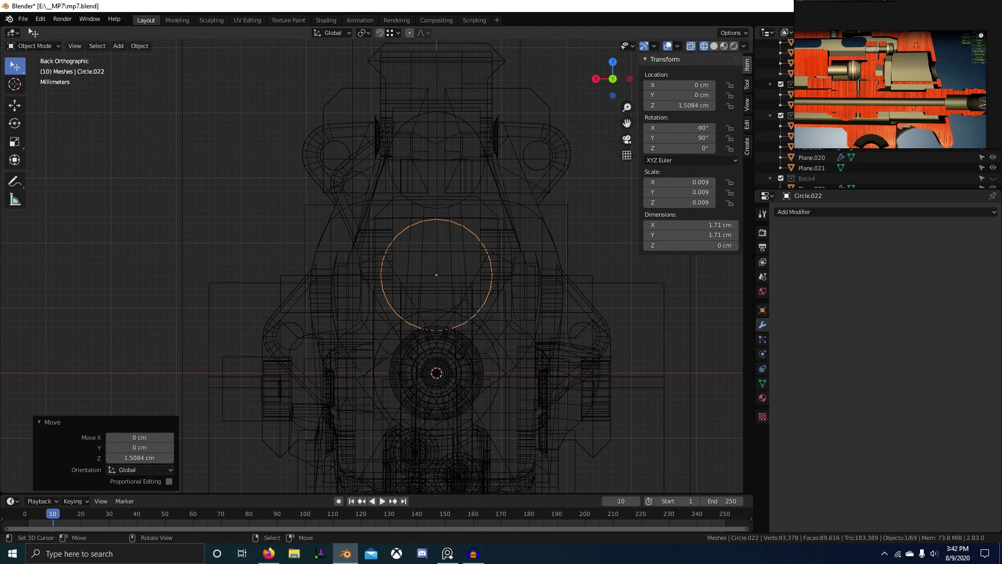
key("s")
left_click(552, 280)
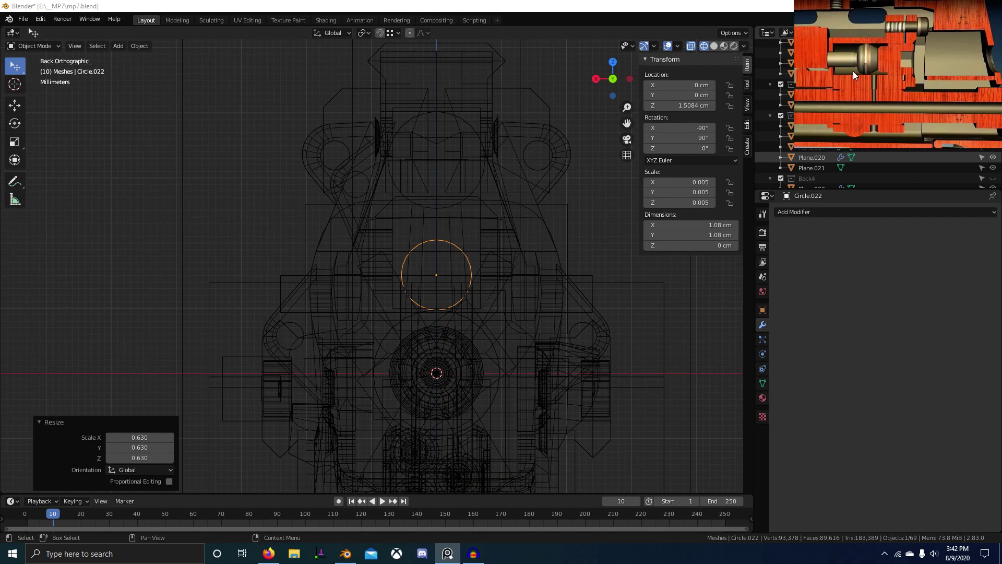
Step: Check the cutaway and photo references, and move the circle about 17.4 cm forward along Y in the side view
scroll(367, 219, "down", 4)
key("KP_3")
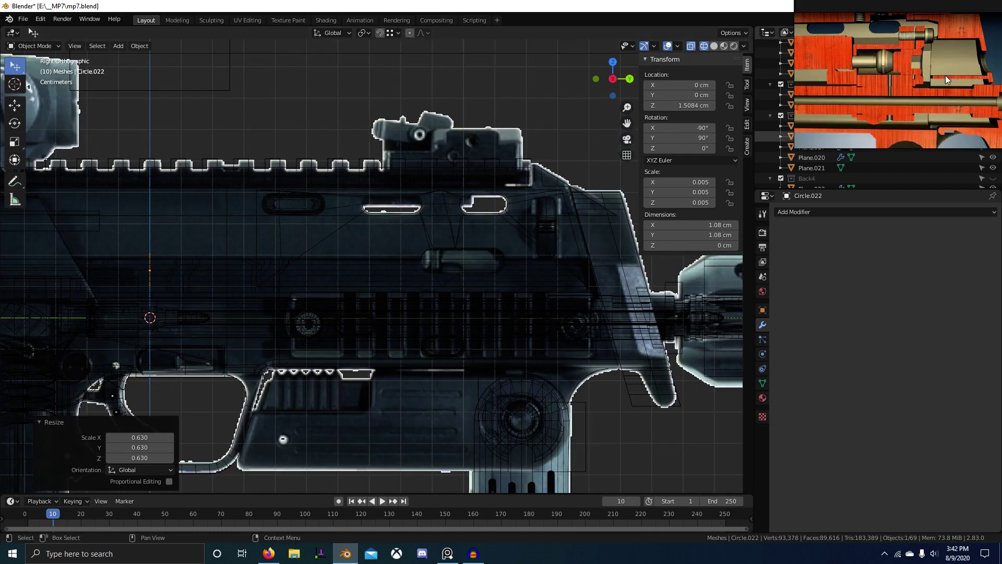
scroll(602, 195, "up", 1)
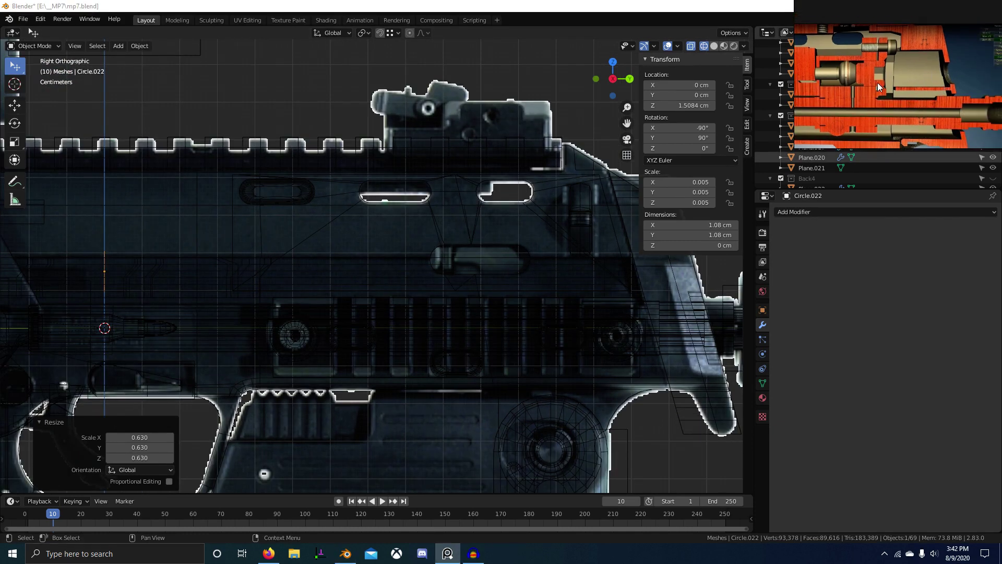
scroll(474, 256, "down", 1)
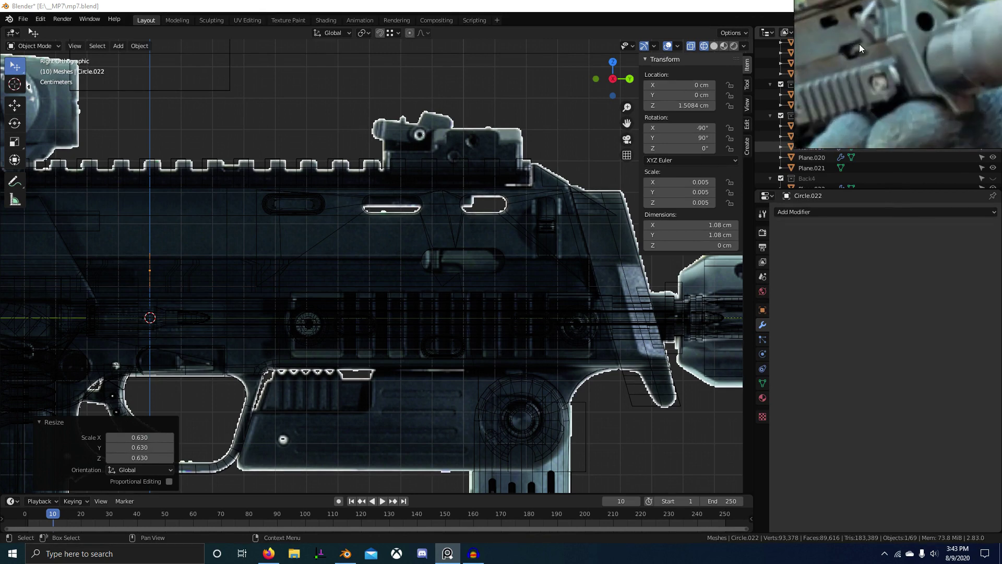
scroll(625, 282, "down", 5)
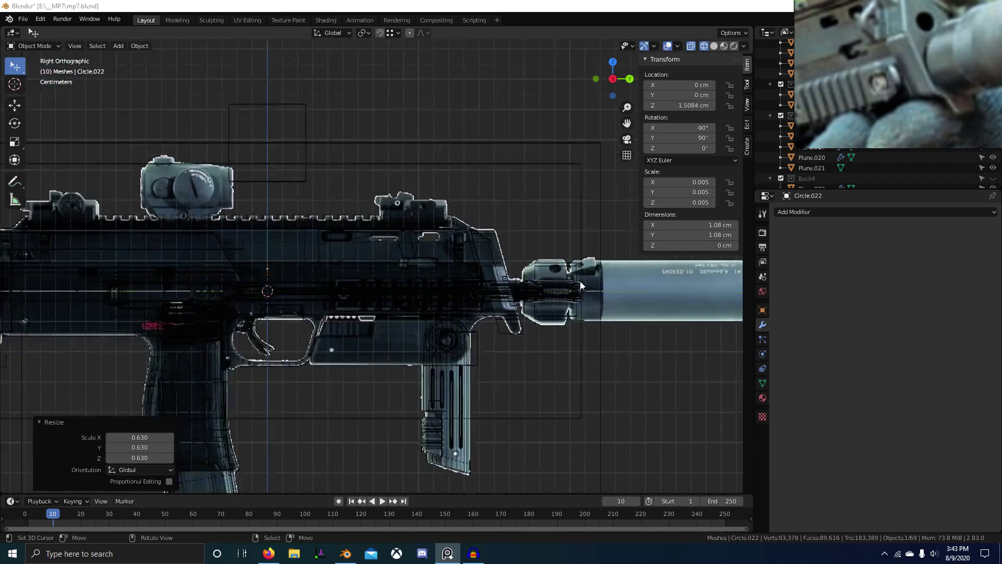
middle_click_drag(581, 281, 507, 303)
key("KP_3")
key("g")
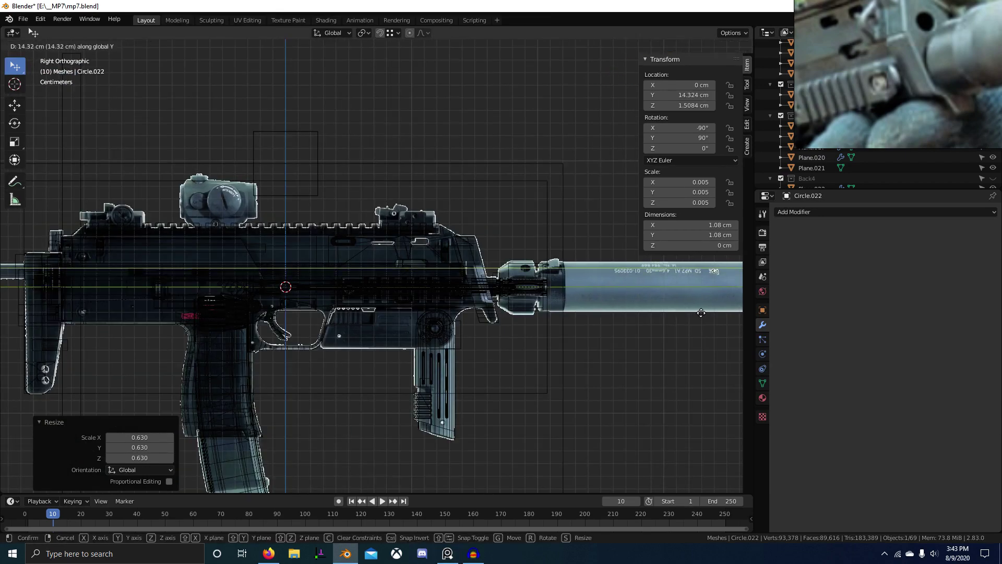
left_click(731, 312)
Step: Position the circle at the upper part of the front plate, at about Y 16.04 cm and Z 2.37 cm
scroll(472, 301, "up", 4)
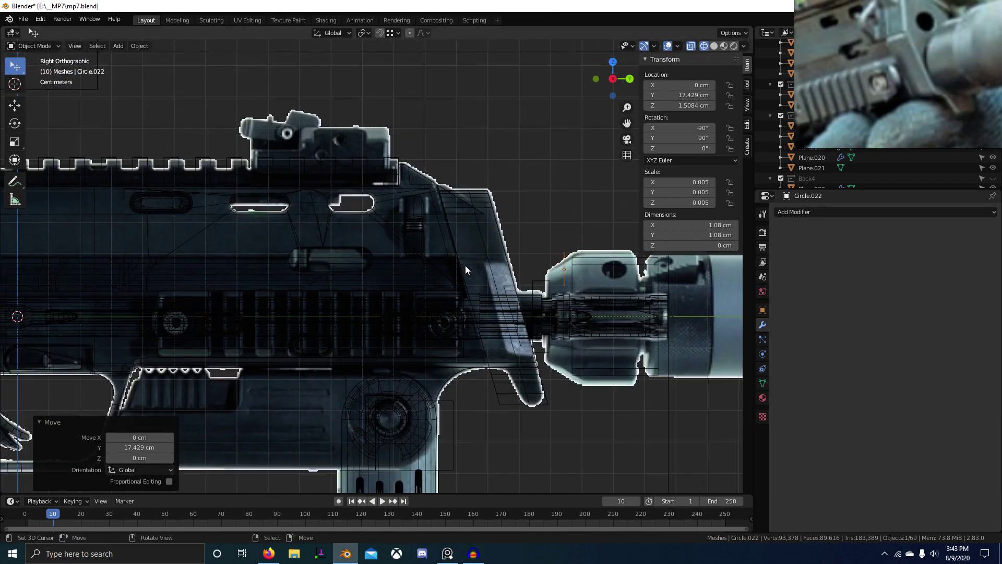
key("g")
key("z")
key("g")
key("y")
left_click(385, 222)
key("g")
key("z")
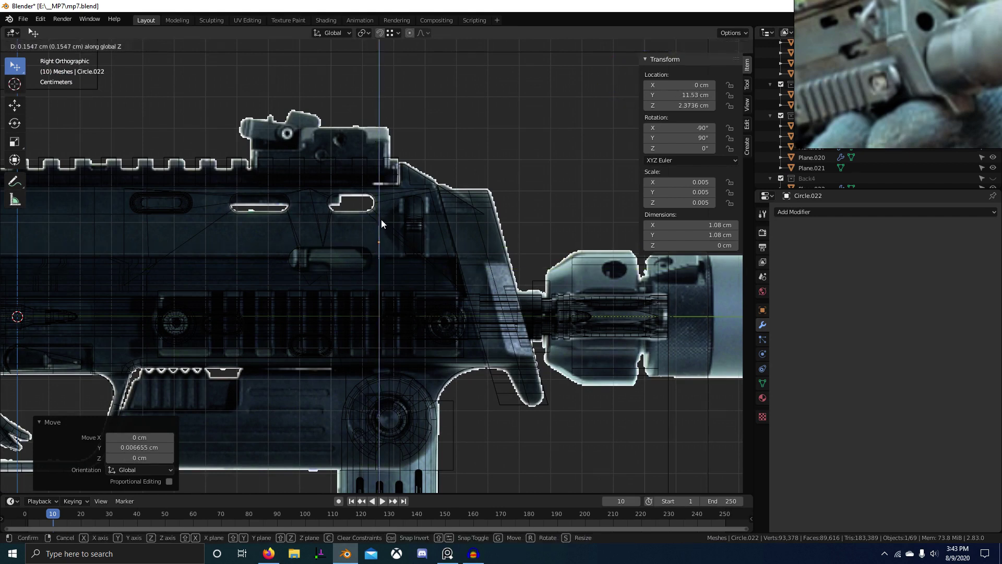
left_click(381, 220)
key("g")
key("y")
left_click(523, 220)
Step: Fill the circle with a face and extrude it into a short solid cylinder for cutting the front plate
scroll(532, 246, "down", 2)
mouse_move(534, 253)
middle_mouse_down()
mouse_move(508, 267)
mouse_move(526, 276)
mouse_move(343, 246)
mouse_move(359, 218)
mouse_move(456, 218)
middle_mouse_up()
key("Tab")
key("shift+z")
key("f")
key("Tab")
key("Tab")
key("e")
left_click(478, 261)
key("Tab")
Step: Cut the cylinder out of the front plate with a Boolean difference and isolate the plate with its cutter
scroll(483, 272, "up", 2)
right_click(390, 246, "shift")
key("ctrl+KP_Subtract")
key("KP_Divide")
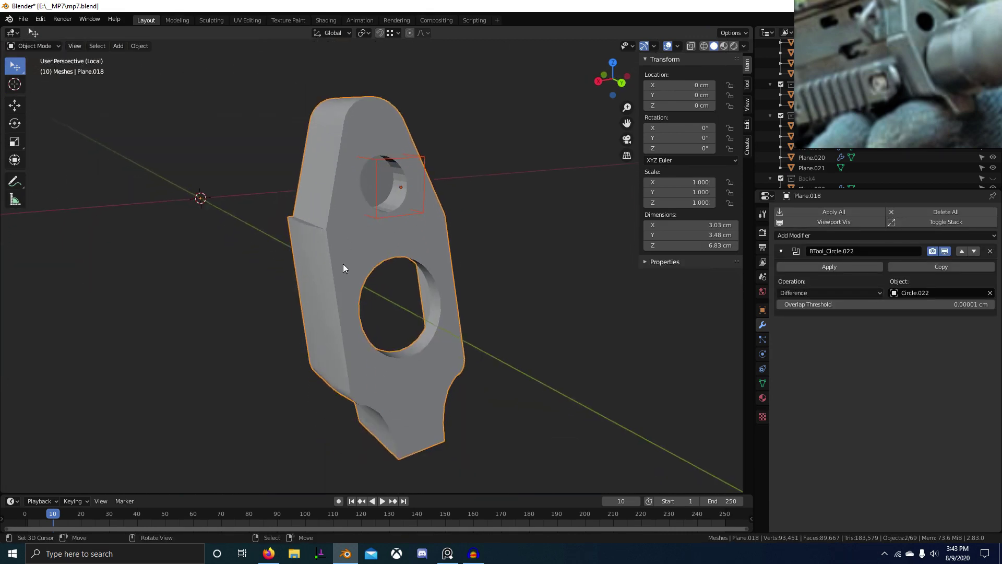
Step: Move the selected end face of the hole cutter along Y to change the hole's depth
middle_click_drag(343, 265, 302, 233)
left_click(402, 178)
key("Tab")
key("g")
key("y")
left_click(270, 219)
Step: Adjust the cutter's end face along Y until the cutter is about 1.46 cm long, and leave the isolated view
middle_click_drag(402, 261, 471, 340)
scroll(338, 356, "up", 3)
scroll(358, 340, "down", 5)
scroll(353, 311, "up", 3)
scroll(314, 416, "up", 3)
key("g")
key("y")
left_click(248, 411)
scroll(248, 411, "down", 4)
key("Tab")
key("KP_Divide")
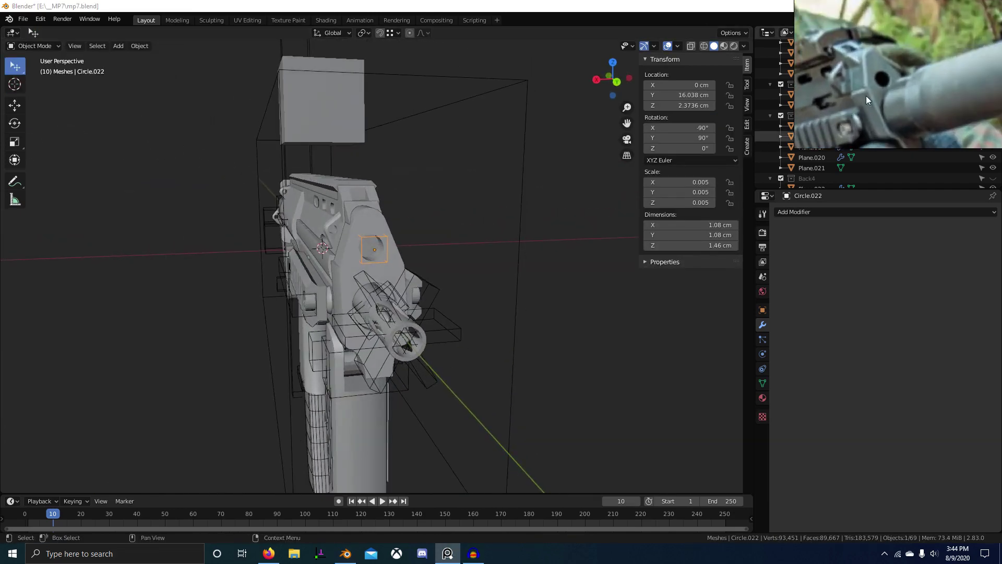
Step: Lower the front plate's hole cutter by about 0.36 cm along Z to match the photo reference
scroll(421, 261, "up", 2)
middle_click_drag(422, 261, 449, 246)
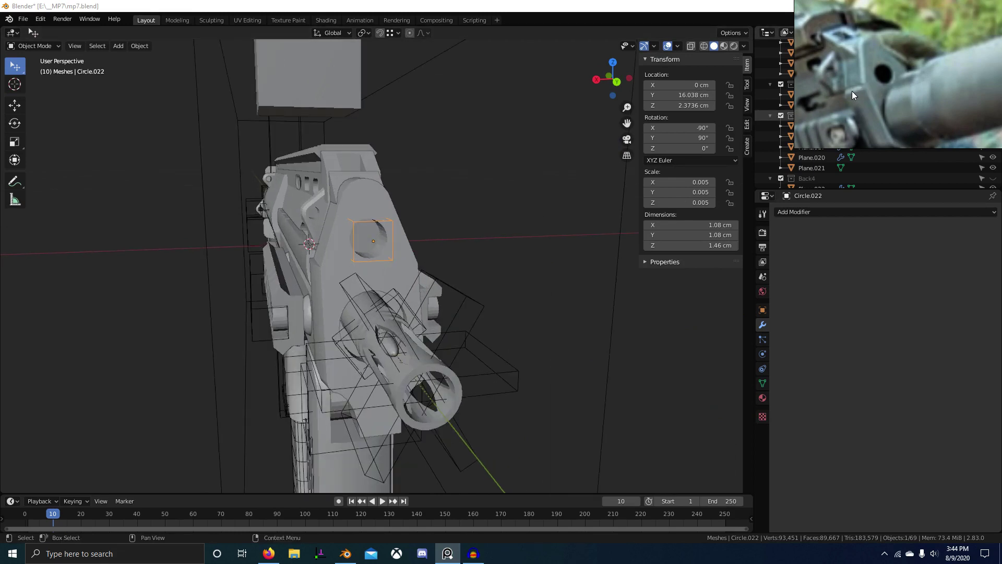
scroll(308, 277, "up", 1)
middle_click_drag(298, 278, 342, 272)
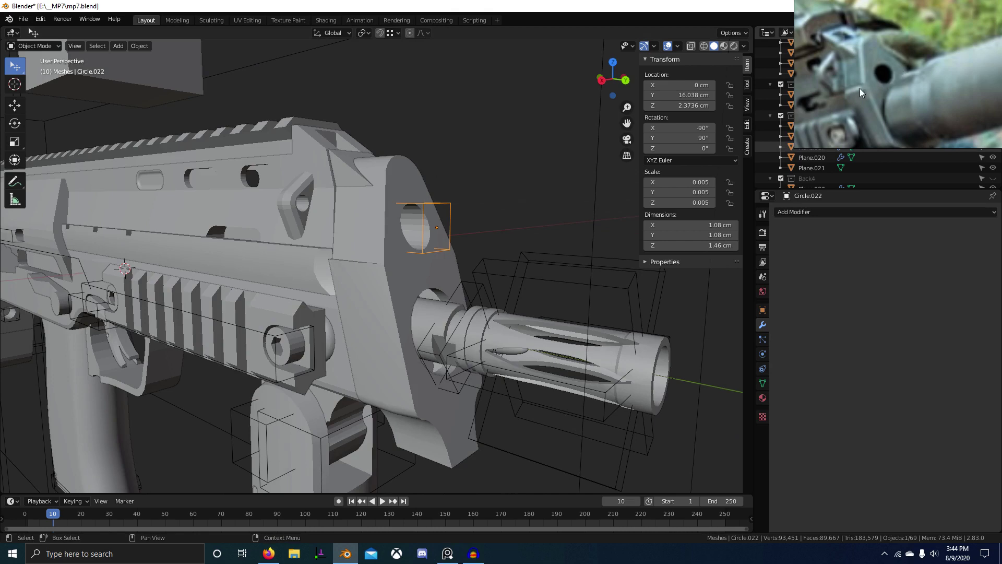
scroll(494, 203, "up", 2)
key("g")
key("z")
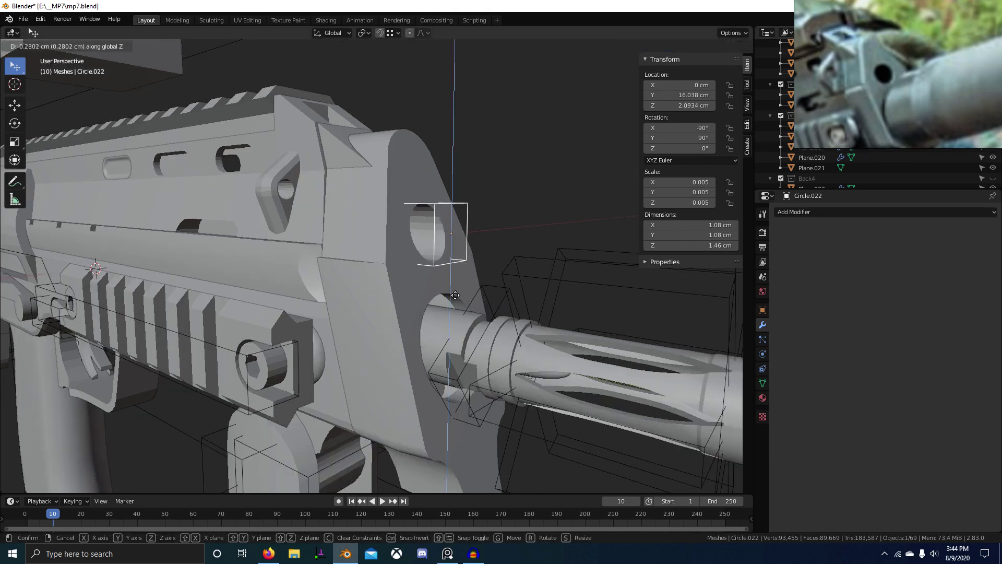
left_click(366, 282)
middle_click_drag(365, 281, 304, 280)
Step: Raise the hole cutter to about Z 2.04 cm in the side view and deselect everything
key("KP_3")
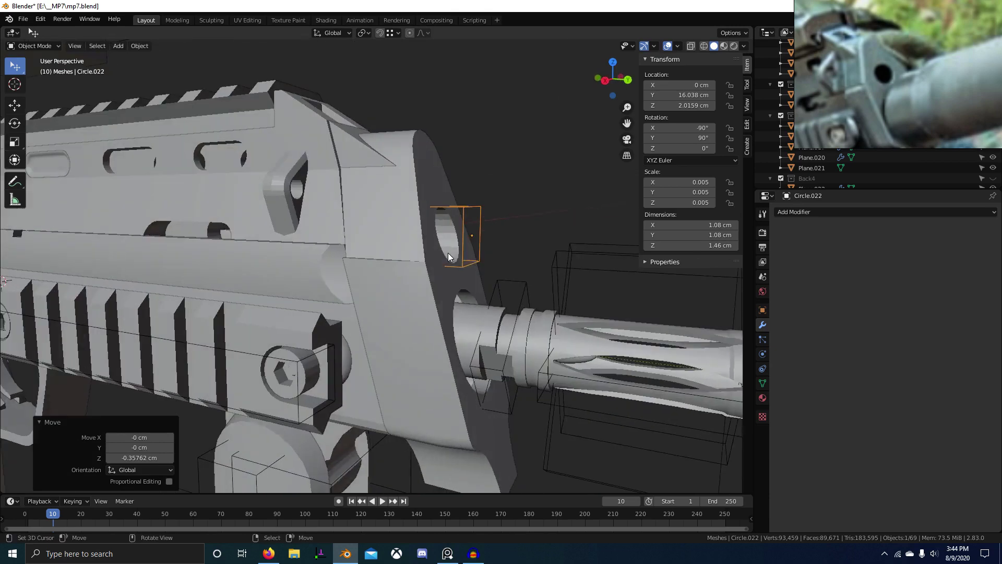
scroll(448, 252, "up", 4)
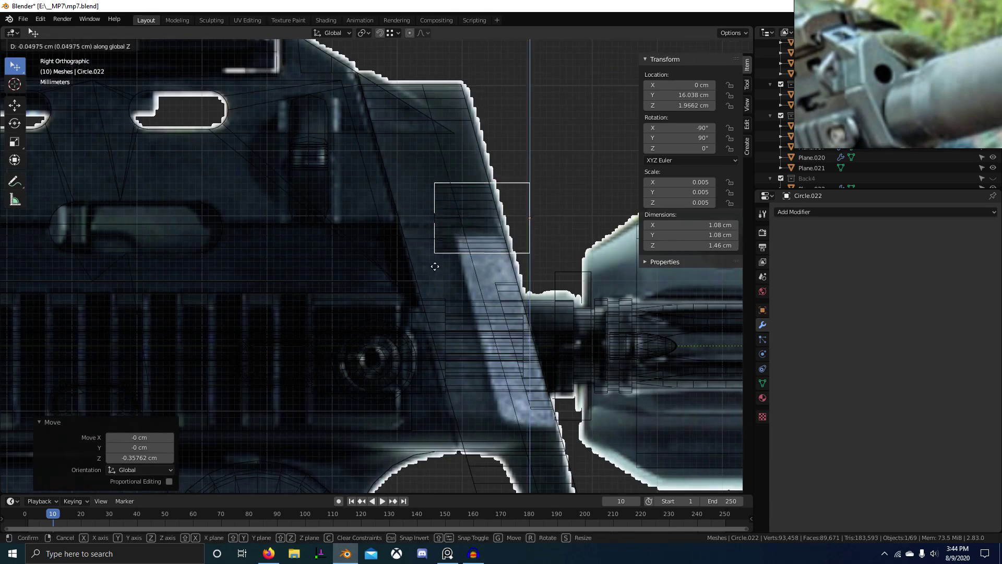
key("g")
key("z")
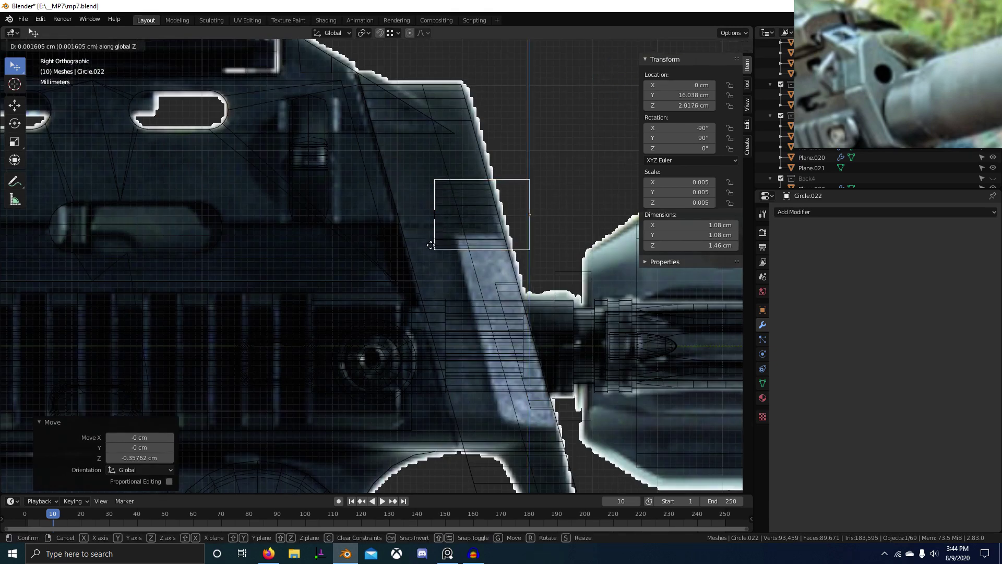
left_click(429, 228)
key("shift+z")
mouse_move(537, 267)
middle_mouse_down()
mouse_move(464, 299)
mouse_move(360, 292)
mouse_move(403, 282)
mouse_move(244, 279)
mouse_move(416, 293)
middle_mouse_up()
scroll(342, 291, "down", 5)
key("alt+a")
Step: Save the gun model and hide the viewport gizmos and overlays
scroll(299, 279, "up", 4)
middle_click_drag(298, 279, 350, 291)
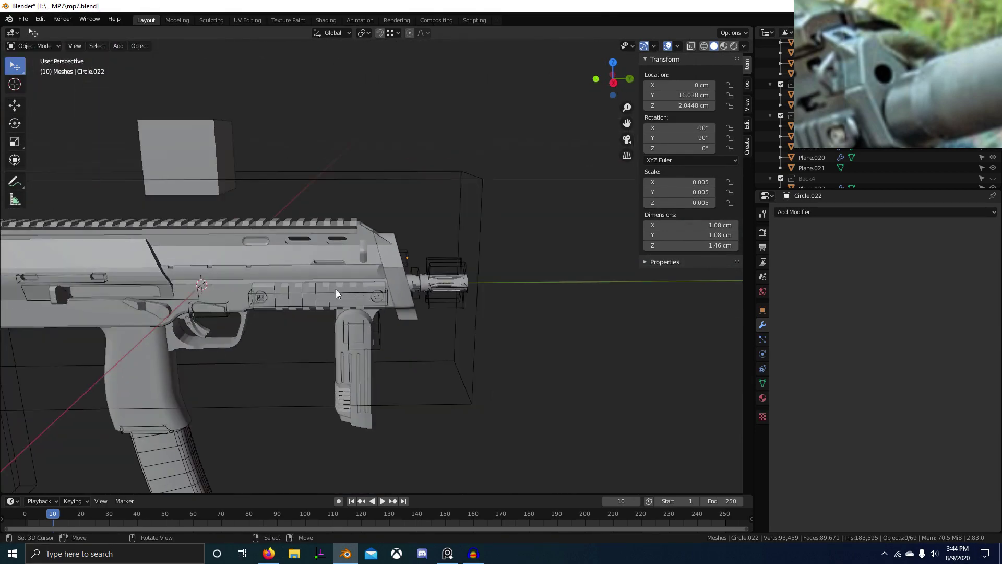
scroll(334, 289, "down", 2)
middle_click_drag(198, 308, 133, 291)
scroll(366, 324, "up", 3)
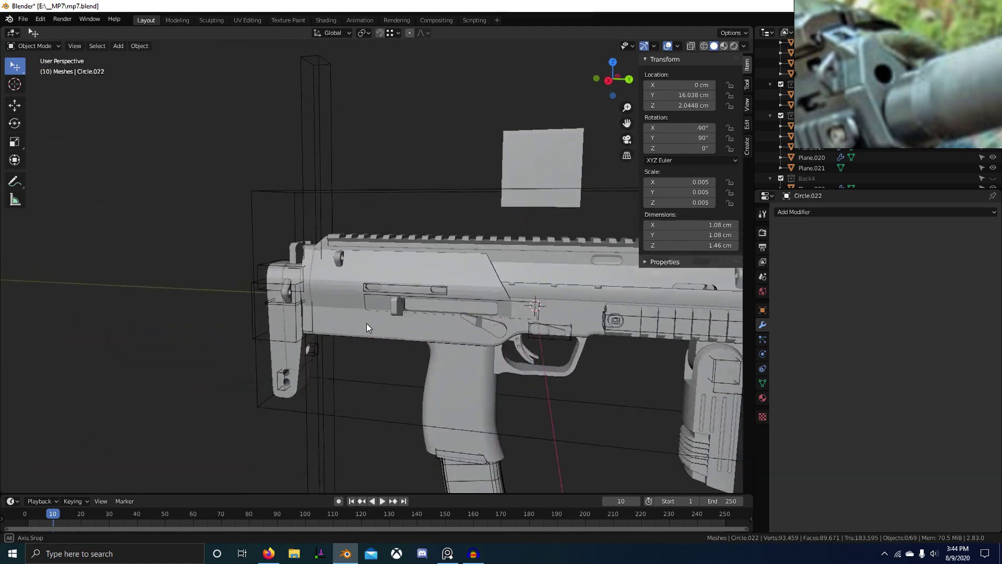
middle_click_drag(367, 324, 393, 239)
key("ctrl+s")
left_click(645, 46)
left_click(667, 46)
Step: Examine the whole gun from both sides, the front and below, comparing it with the photos on the reference board
middle_click_drag(438, 212, 412, 265)
middle_click_drag(289, 308, 378, 345)
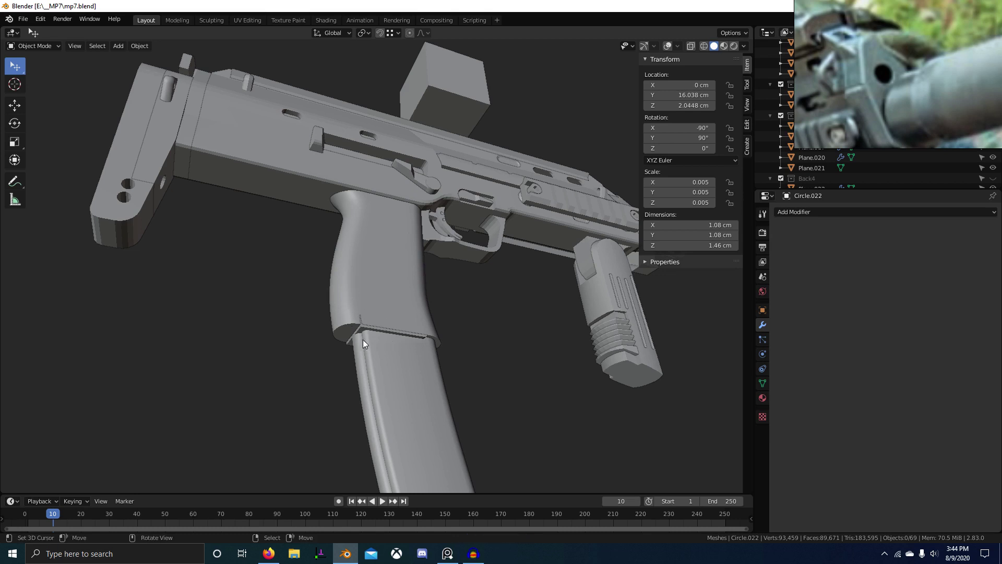
middle_click_drag(310, 285, 305, 395)
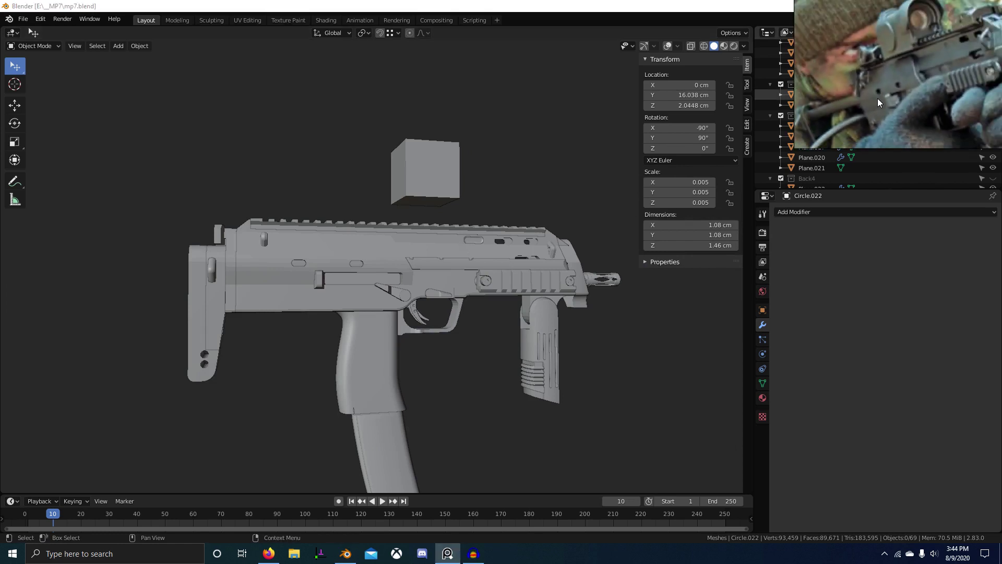
middle_click_drag(350, 239, 283, 352)
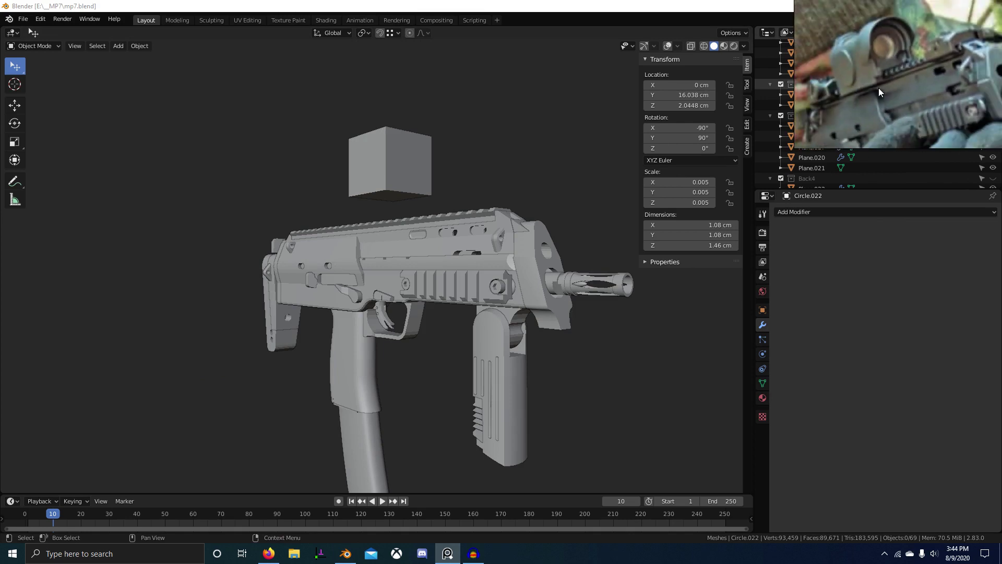
scroll(344, 291, "up", 4)
middle_click_drag(488, 230, 321, 250)
scroll(419, 234, "down", 3)
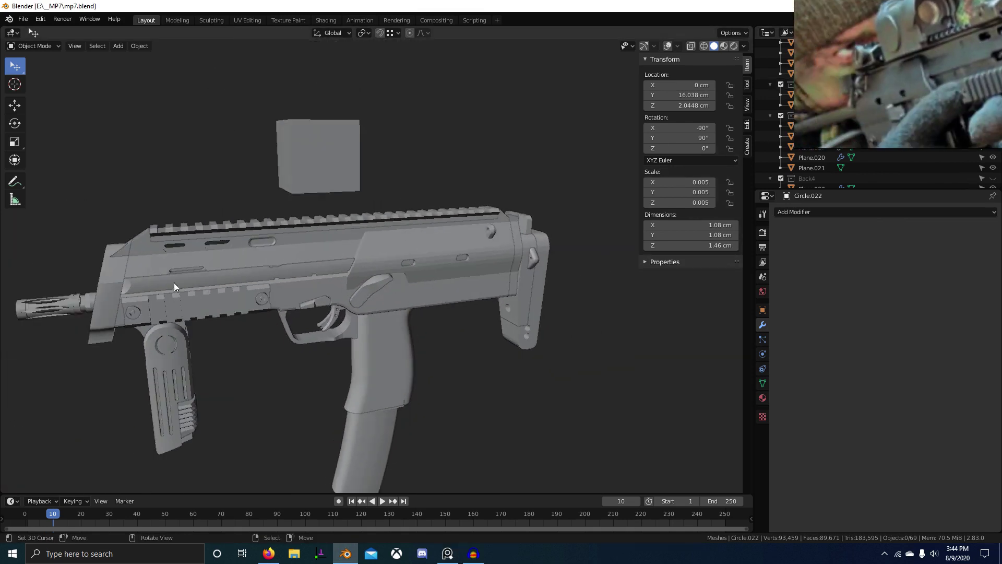
middle_click_drag(174, 283, 387, 252)
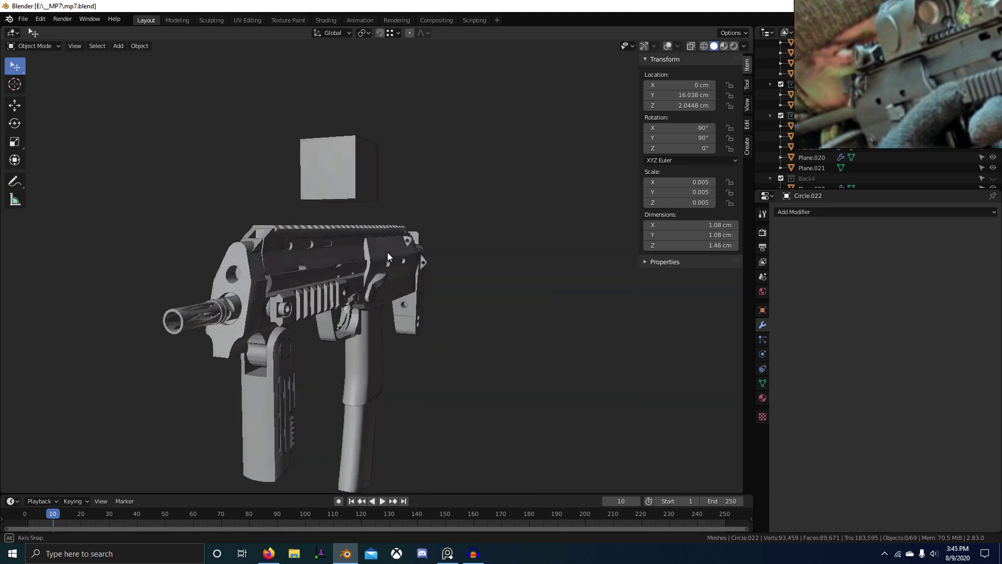
scroll(390, 252, "up", 6)
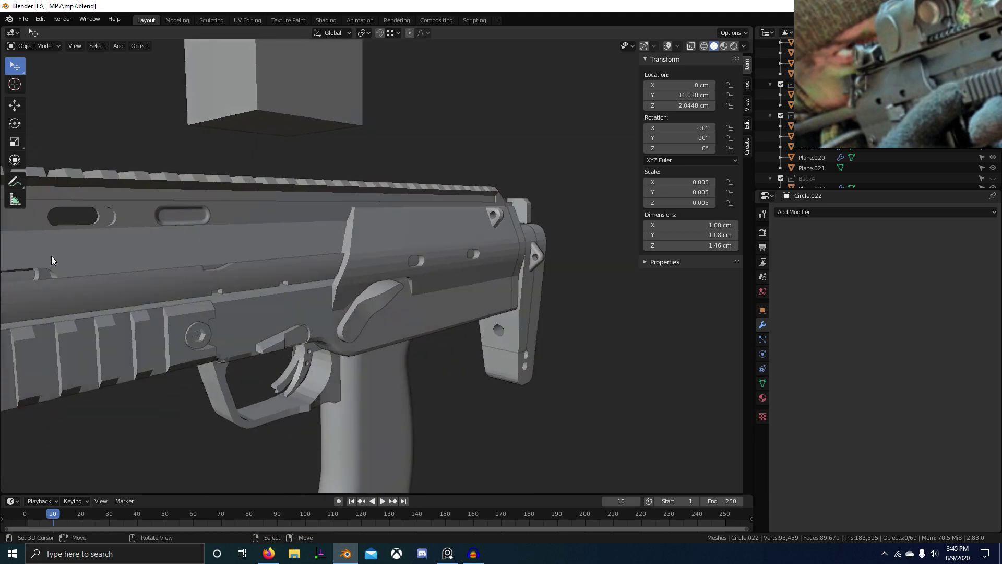
scroll(383, 279, "down", 5)
middle_click_drag(384, 280, 557, 246)
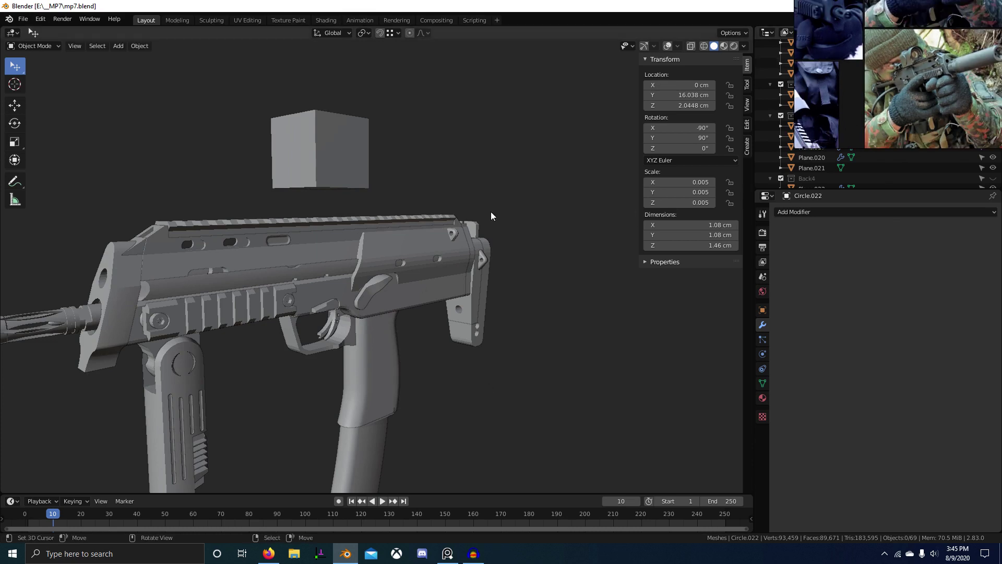
scroll(911, 86, "down", 5)
middle_click_drag(911, 86, 965, 64)
scroll(966, 114, "up", 5)
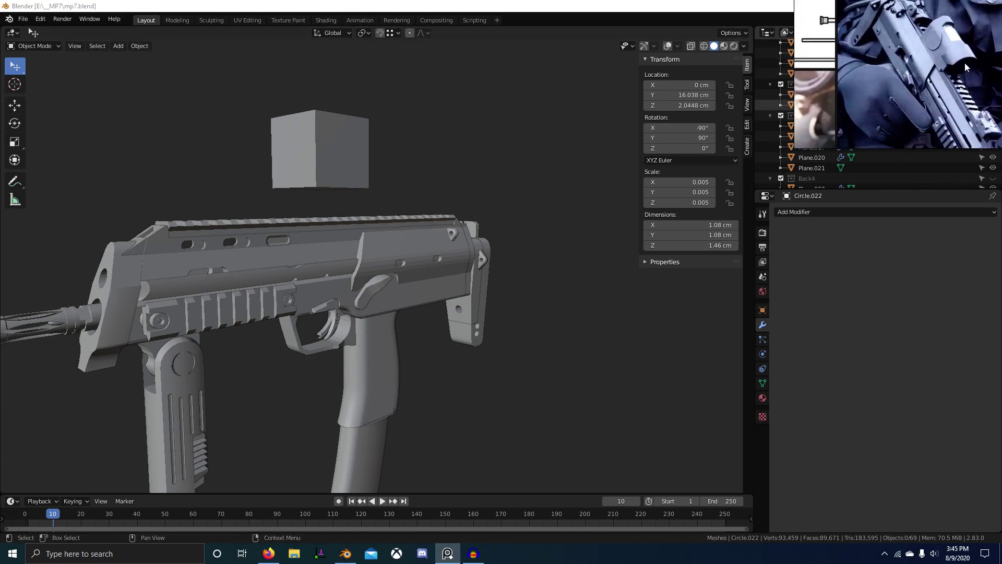
middle_click_drag(438, 245, 621, 158)
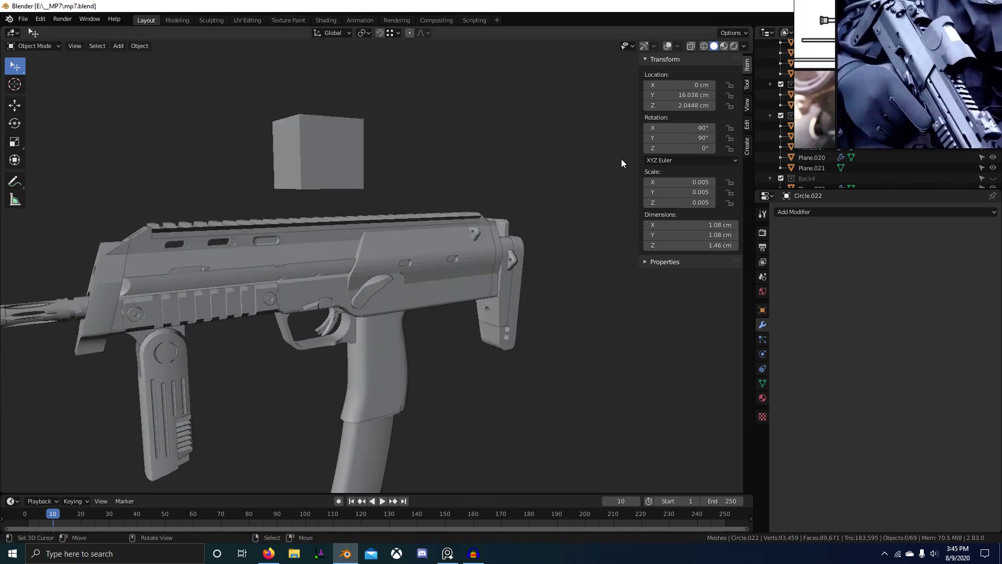
key("alt+z")
left_click(500, 146)
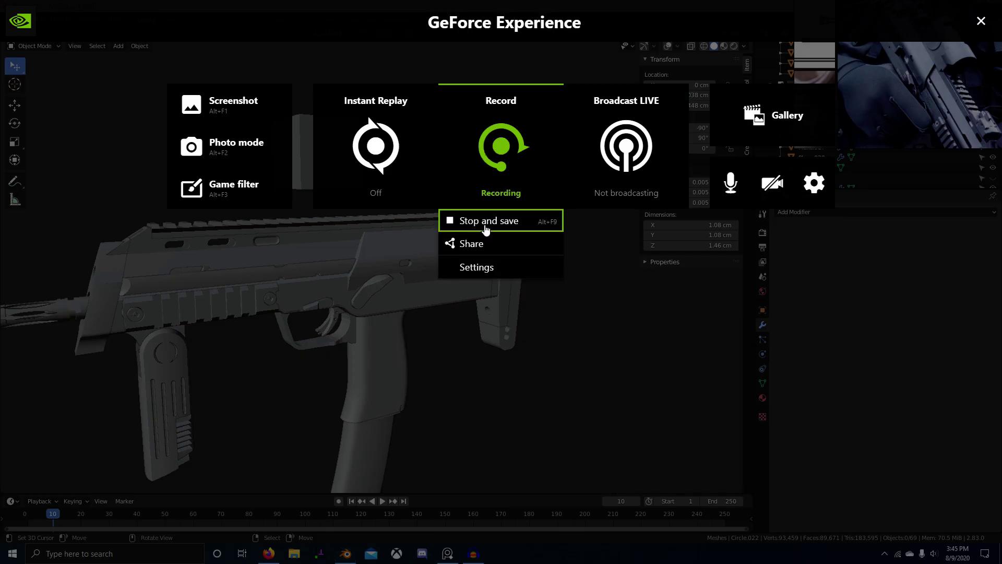